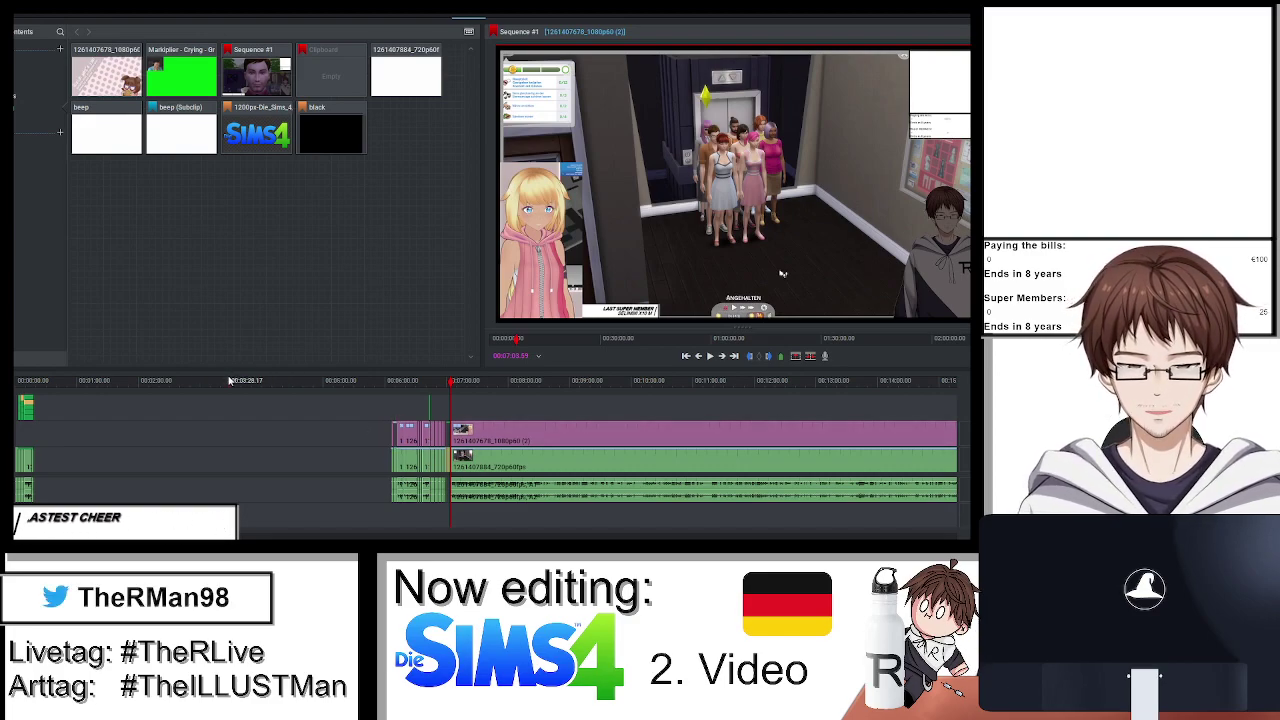
Play back the sequence's intro from its start to the end of the opening clips.
{"action": "left_click_drag", "start_coordinate": [231, 380], "coordinate": [15, 380]}
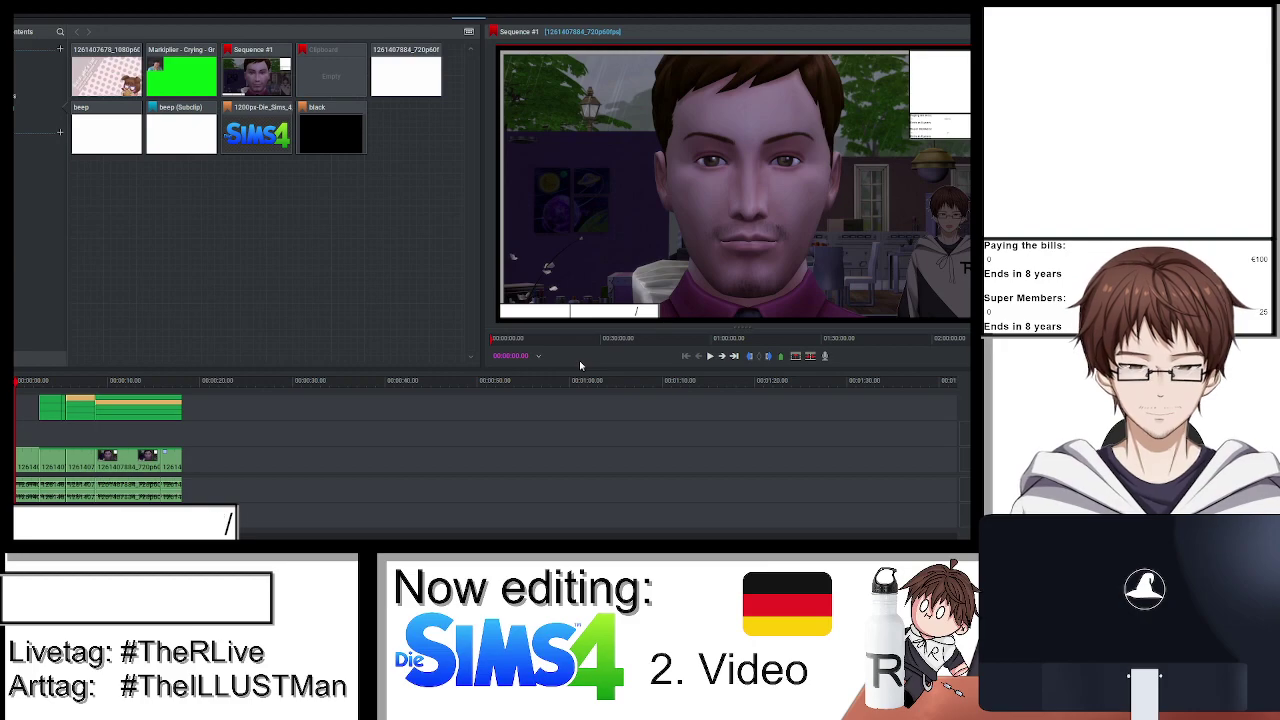
{"action": "key", "text": "space"}
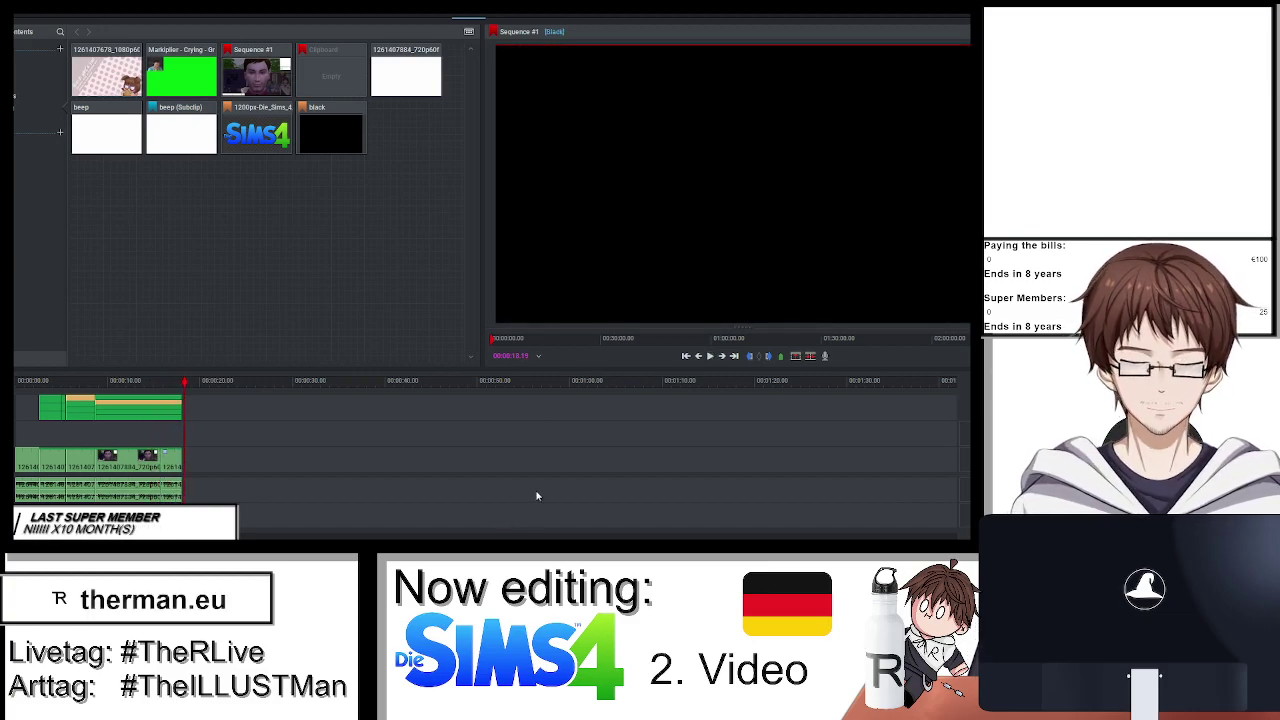
{"action": "scroll", "coordinate": [184, 467], "scroll_direction": "down", "scroll_amount": 5}
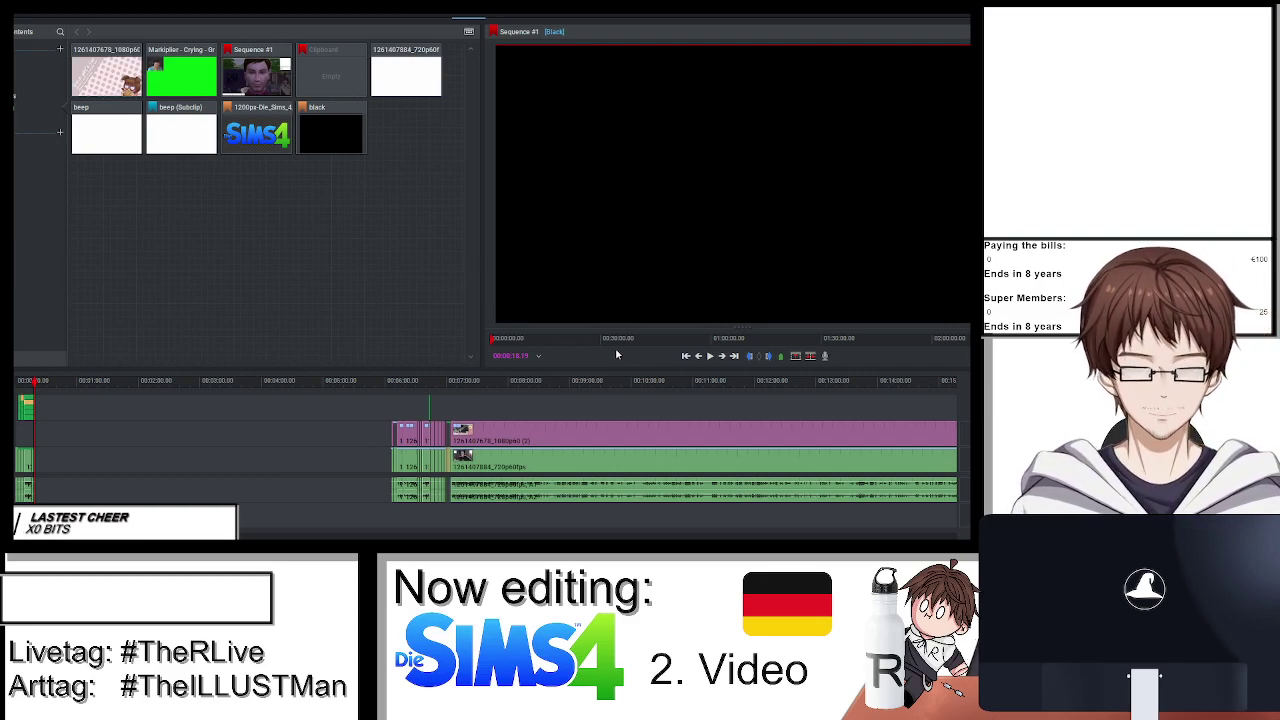
Play back the edited section after the intro and continue into the long uncut footage.
{"action": "left_click", "coordinate": [728, 358]}
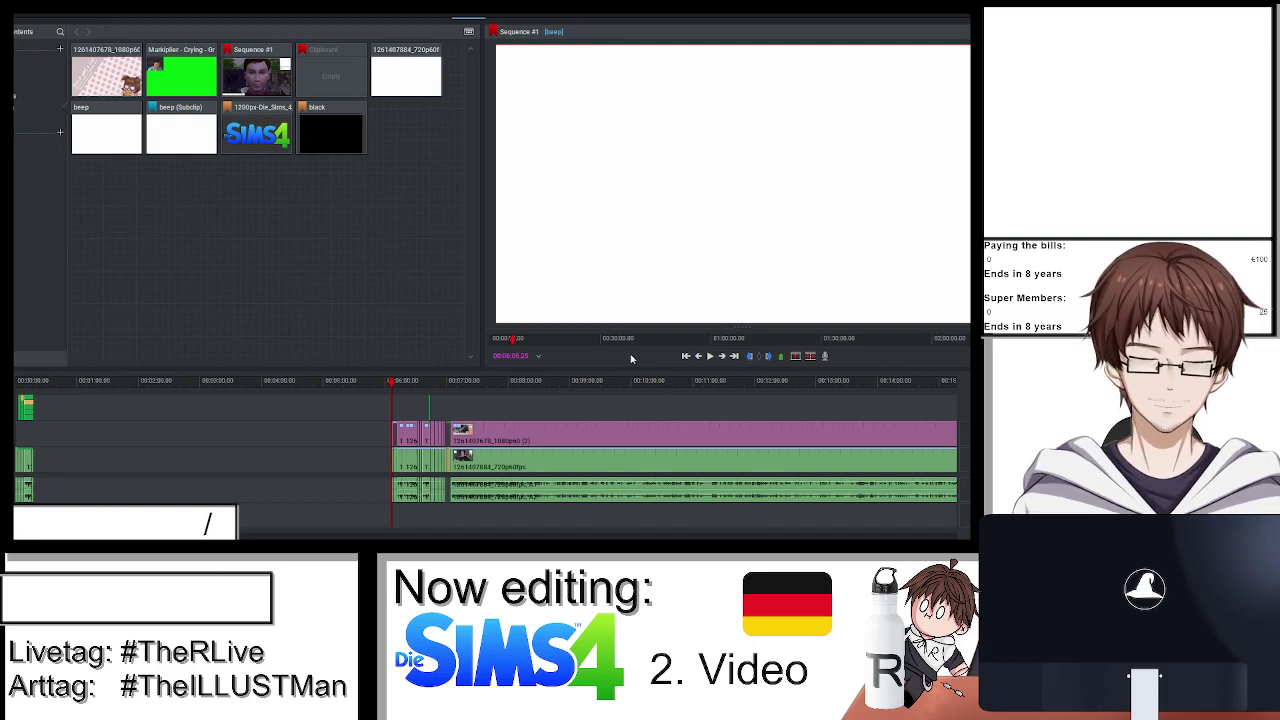
{"action": "key", "text": "space"}
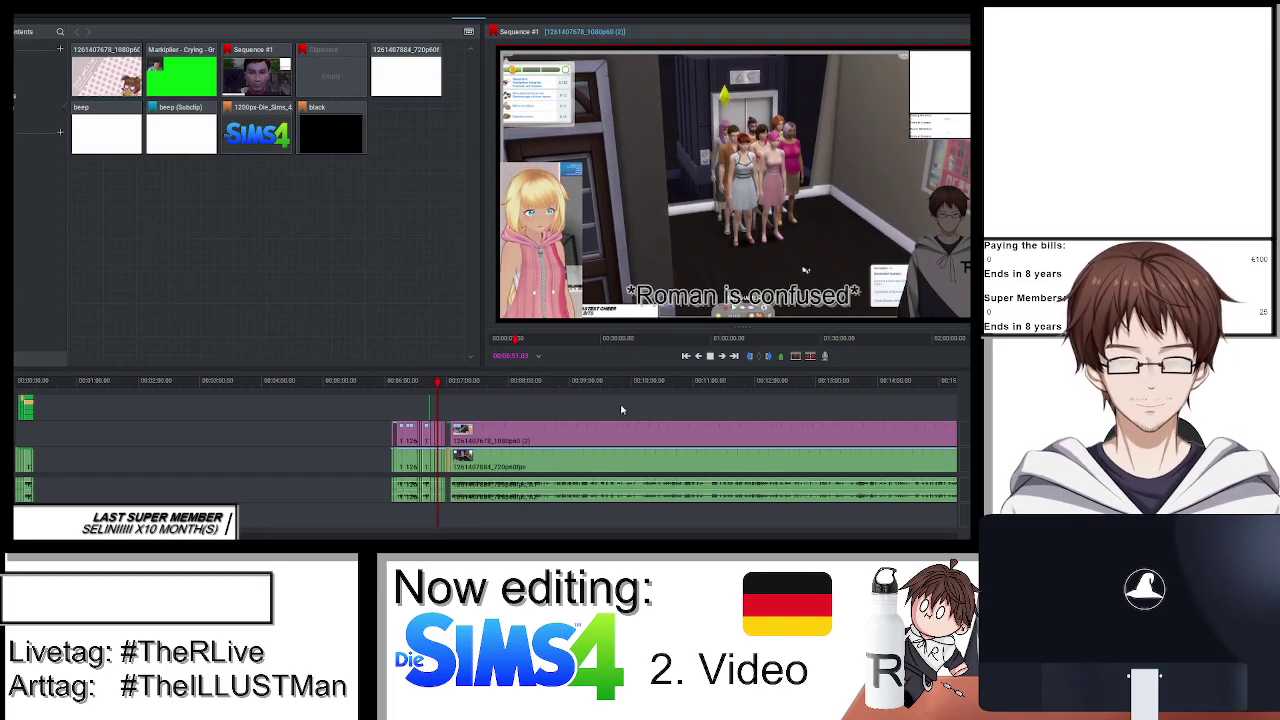
{"action": "scroll", "coordinate": [647, 390], "scroll_direction": "up", "scroll_amount": 2}
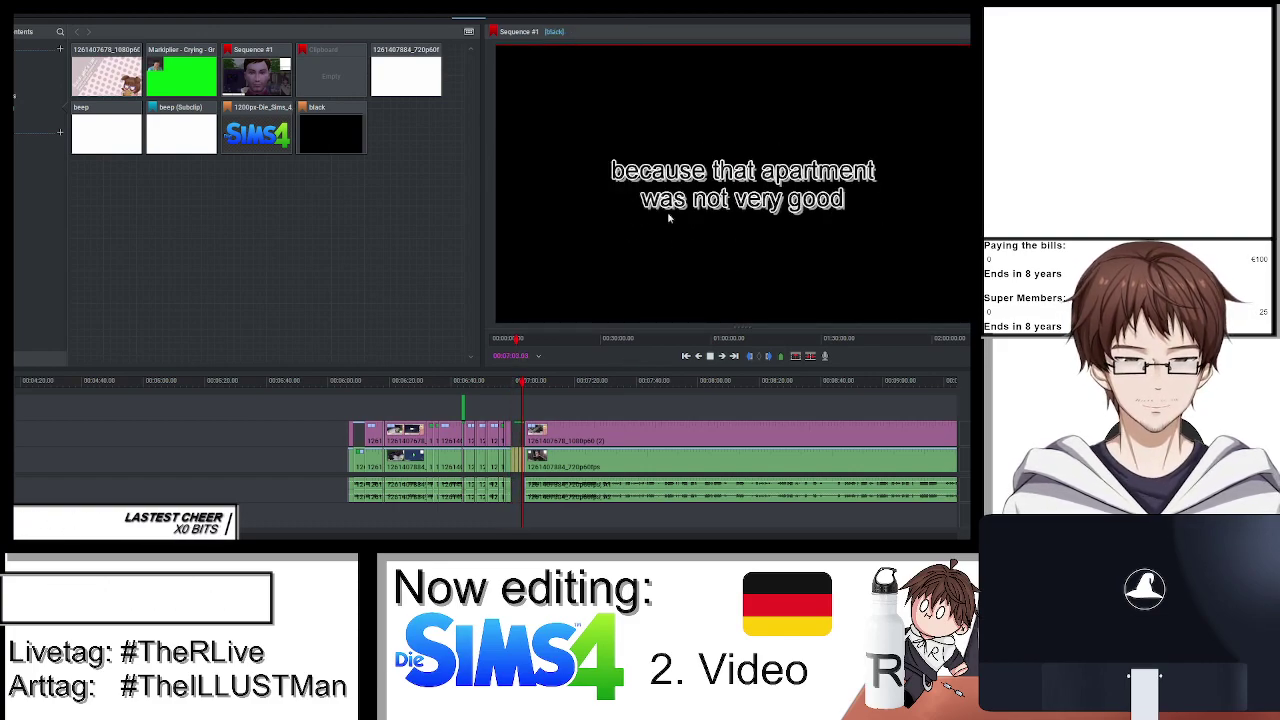
{"action": "key", "text": "space"}
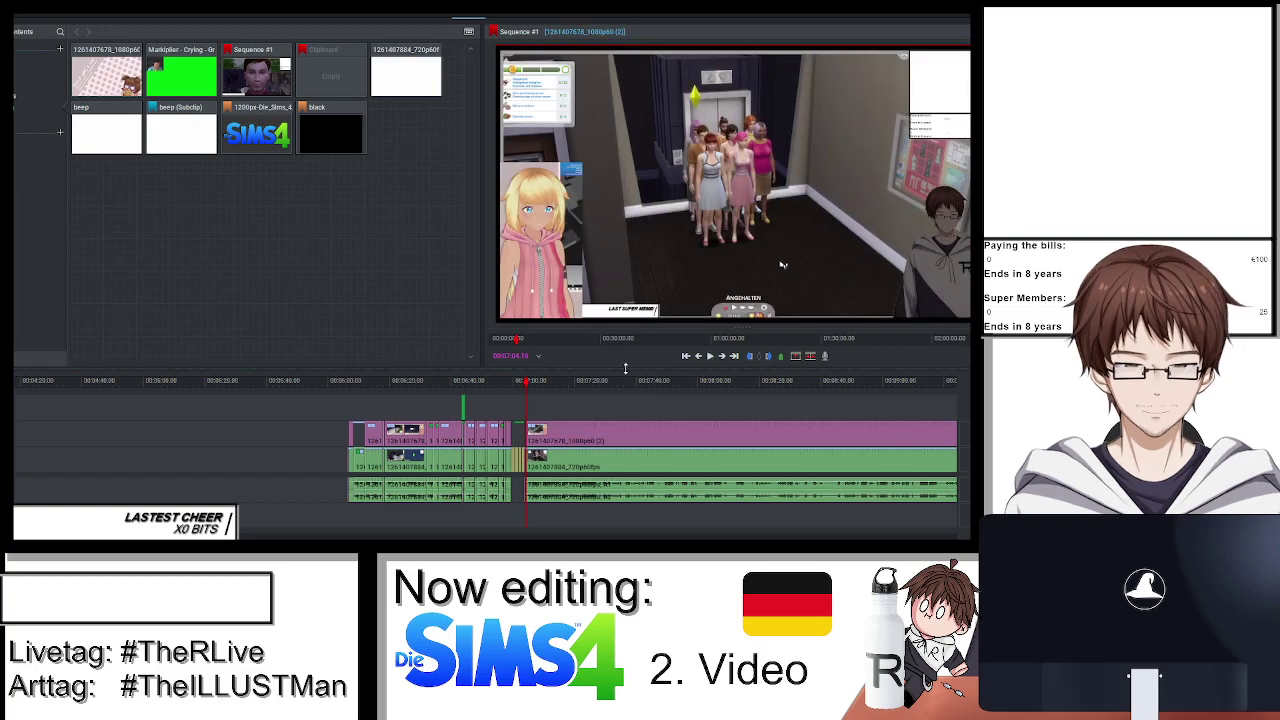
{"action": "left_click", "coordinate": [686, 357]}
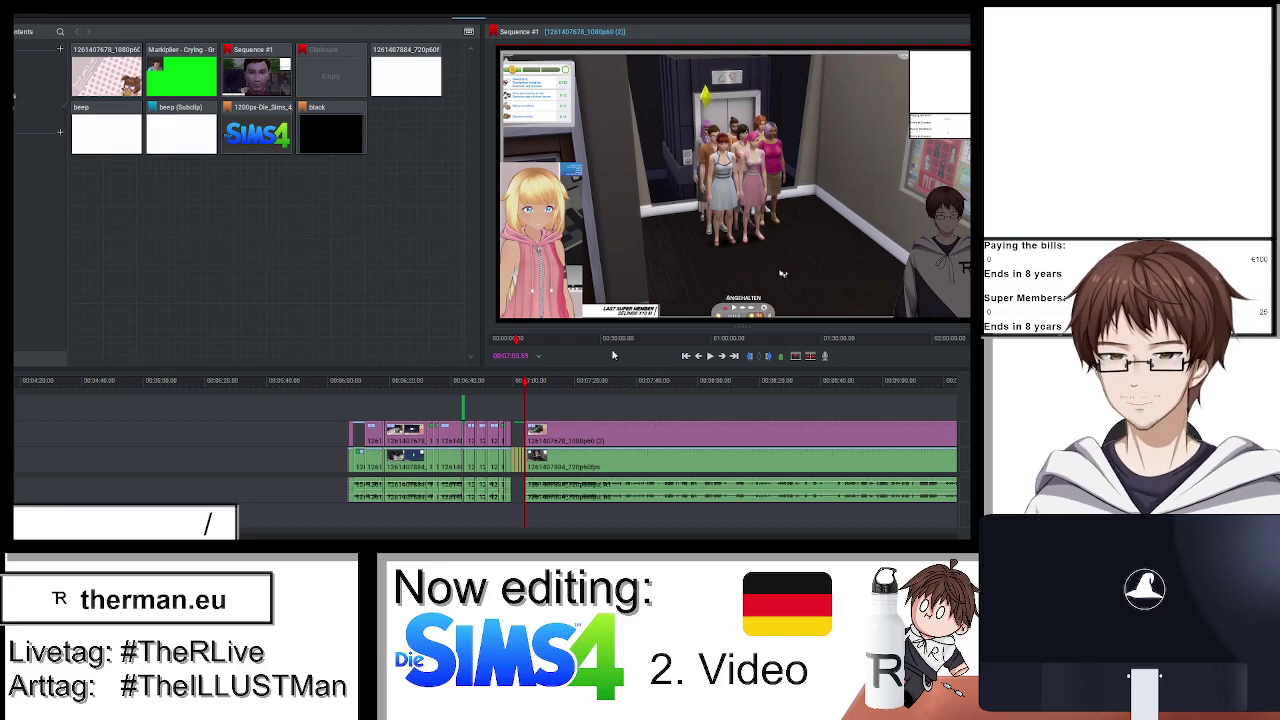
{"action": "key", "text": "space"}
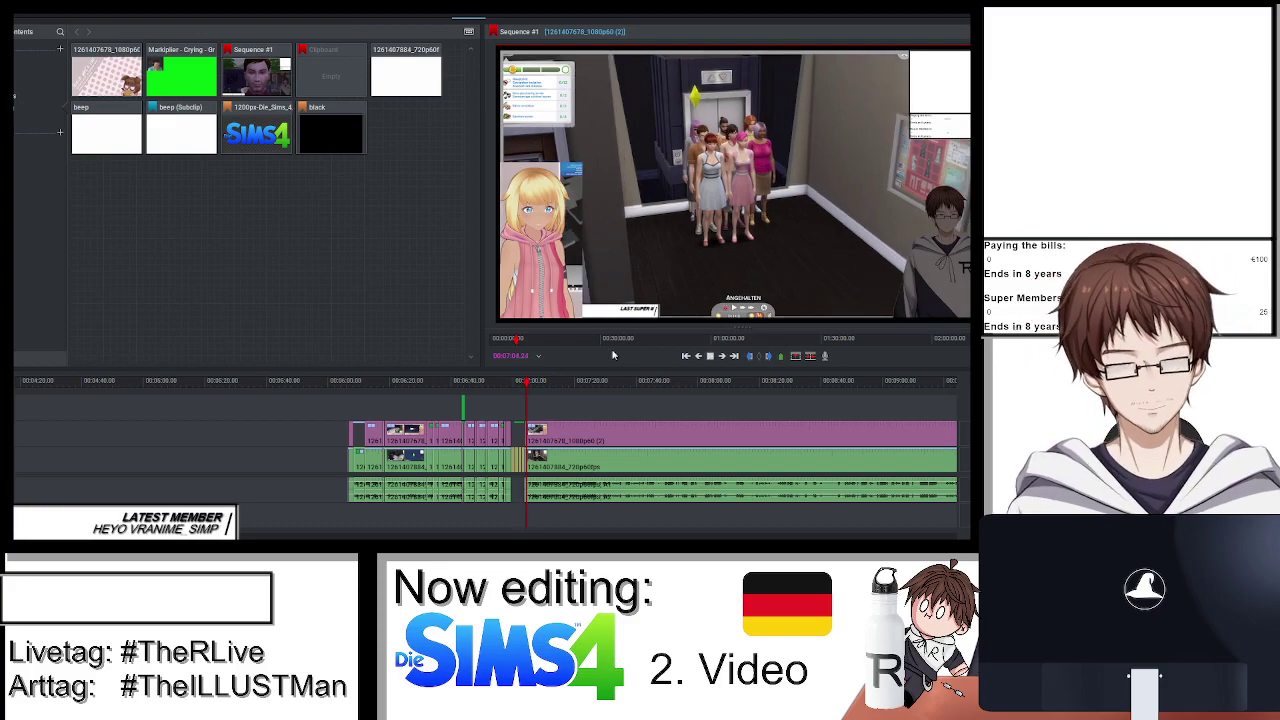
{"action": "key", "text": "Down"}
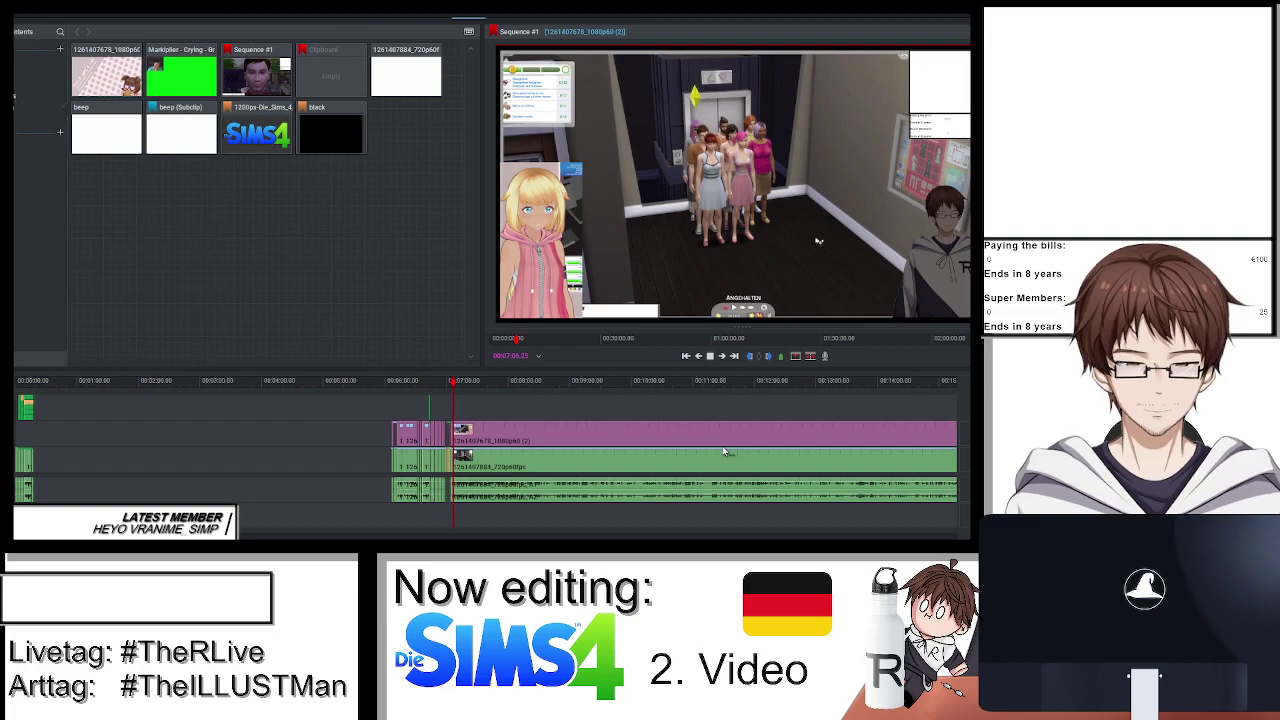
{"action": "key", "text": "Down"}
{"action": "key", "text": "Up"}
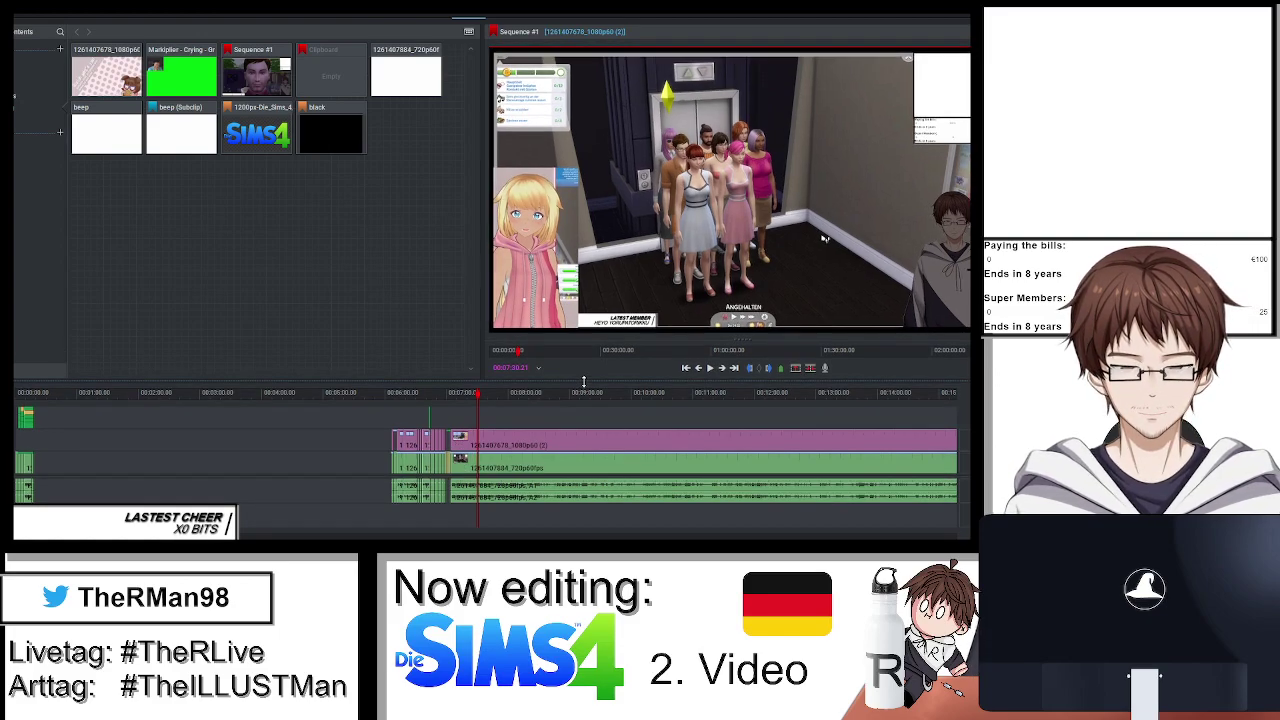
Adjust the split between viewer and timeline and make the timeline tracks taller.
{"action": "left_click_drag", "start_coordinate": [584, 382], "coordinate": [584, 380]}
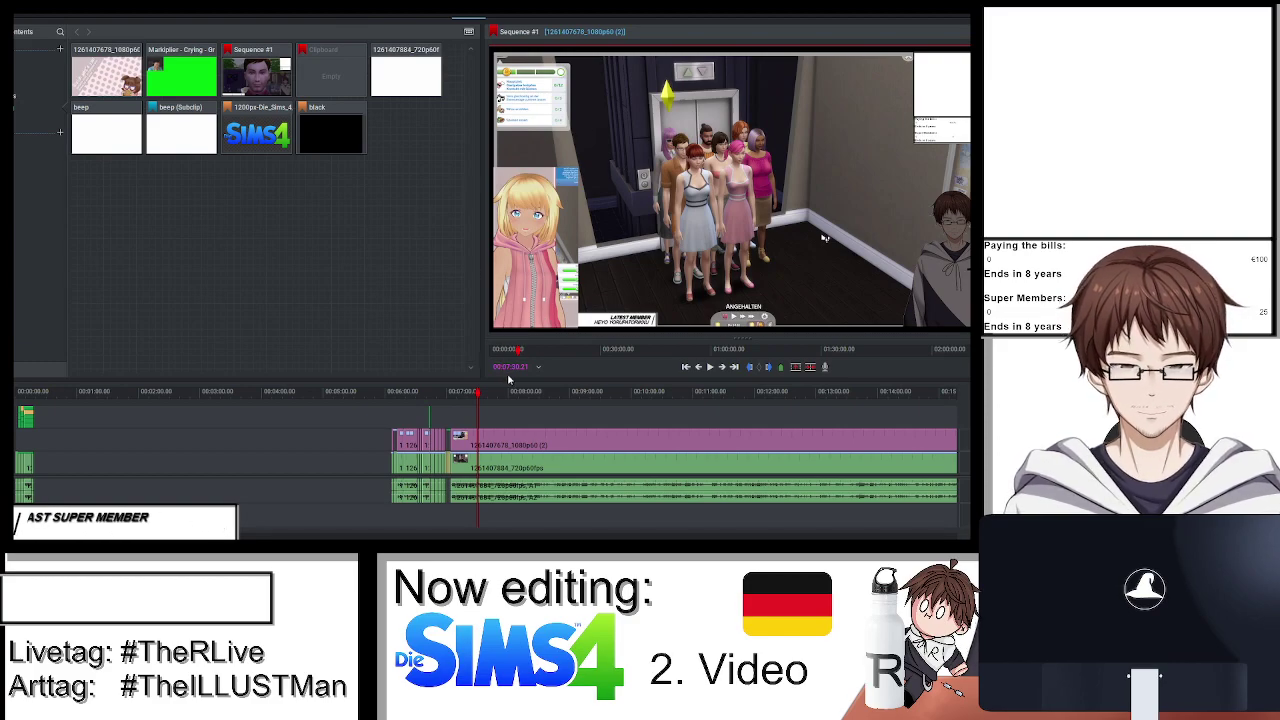
{"action": "scroll", "coordinate": [395, 468], "scroll_direction": "down", "scroll_amount": 3}
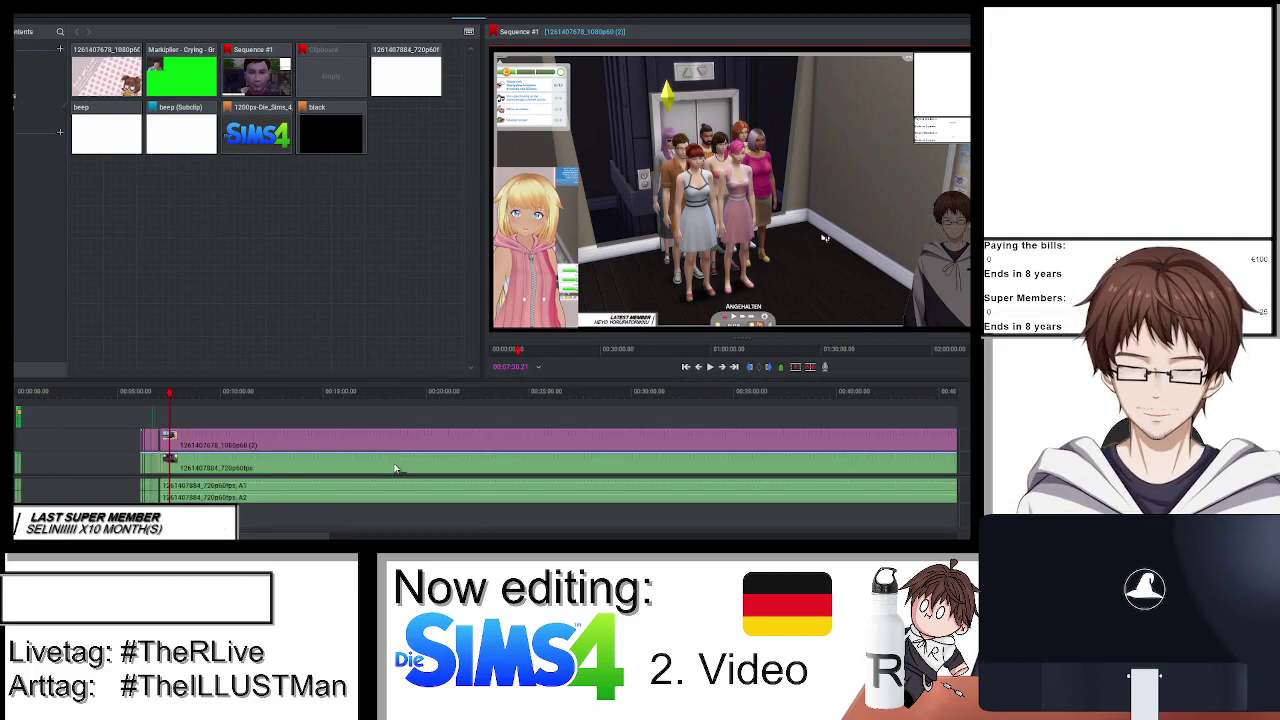
{"action": "right_click", "coordinate": [14, 440]}
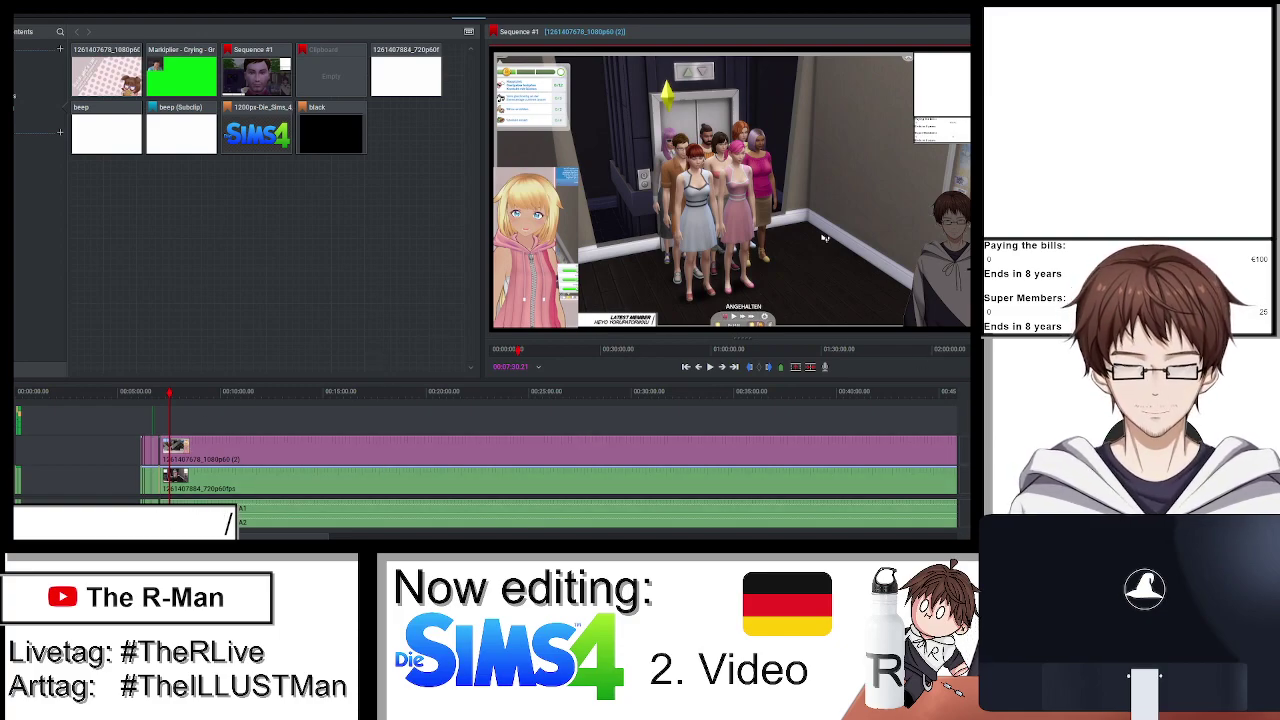
{"action": "scroll", "coordinate": [614, 449], "scroll_direction": "down", "scroll_amount": 2}
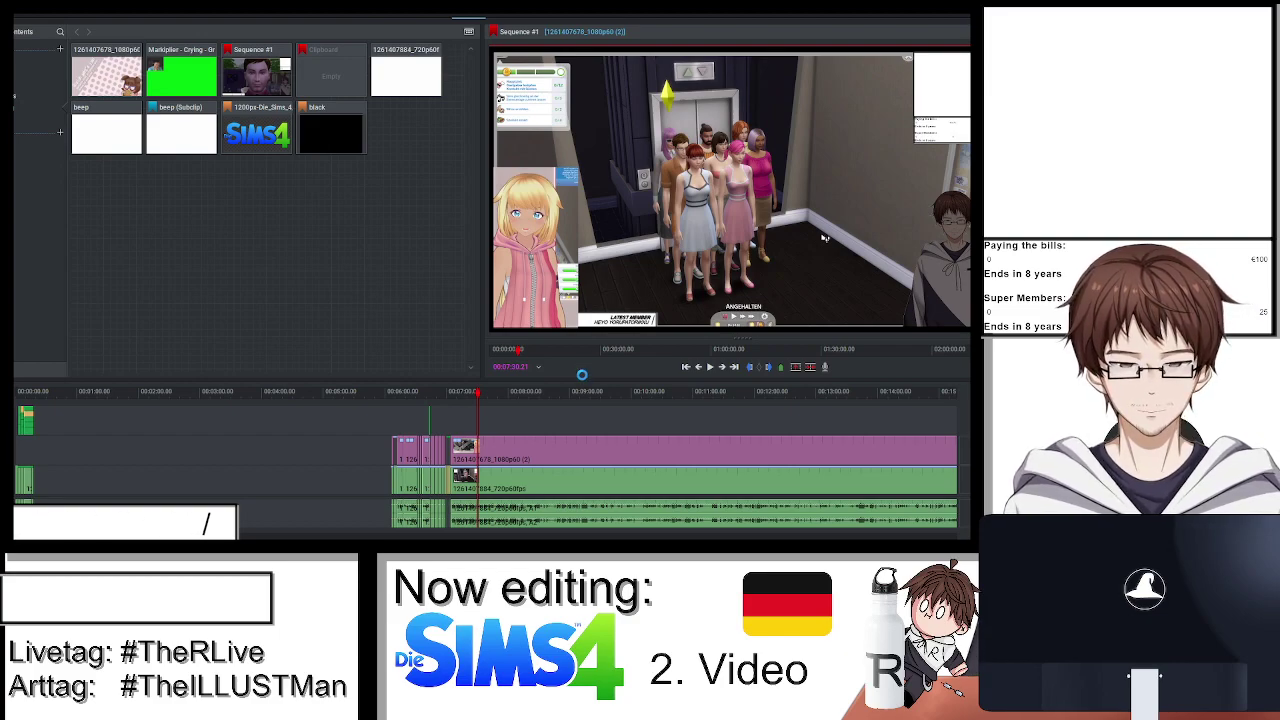
Review the uncut footage and split all tracks at about 00:09:18 and at 00:08:39.12.
{"action": "key", "text": "space"}
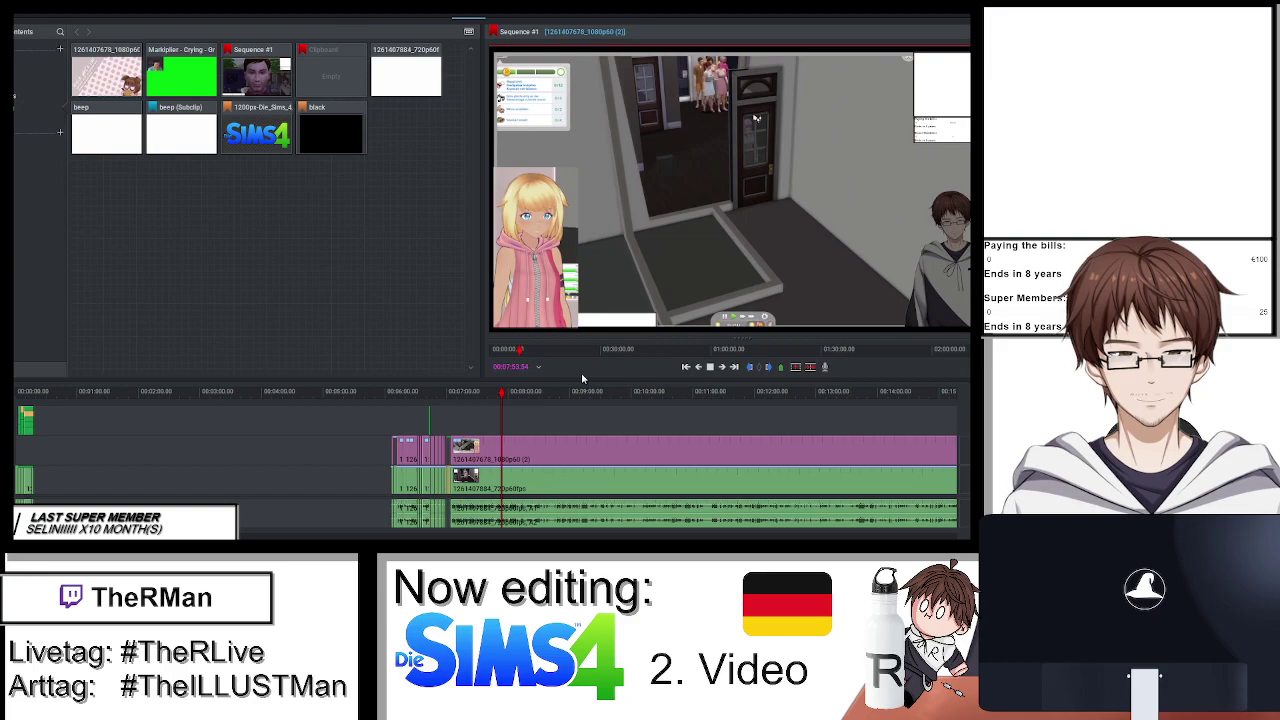
{"action": "scroll", "coordinate": [705, 445], "scroll_direction": "up", "scroll_amount": 2}
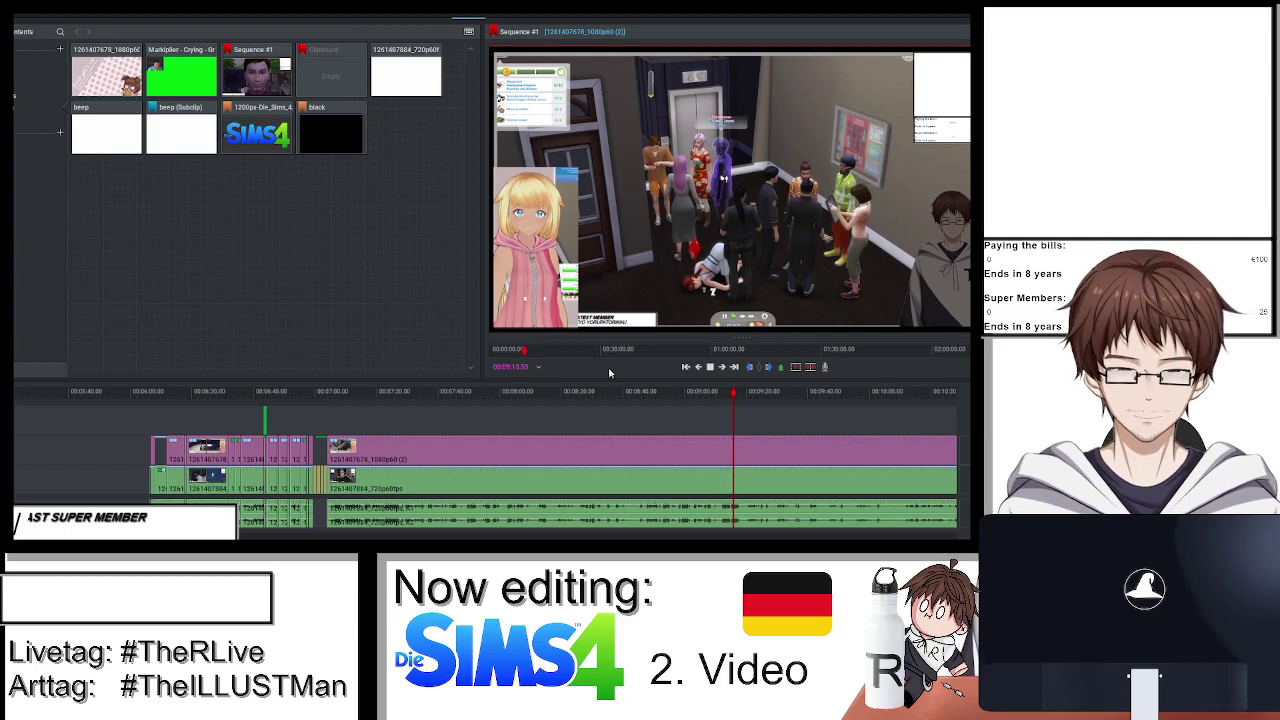
{"action": "left_click", "coordinate": [742, 394]}
{"action": "left_click_drag", "start_coordinate": [740, 398], "coordinate": [743, 399]}
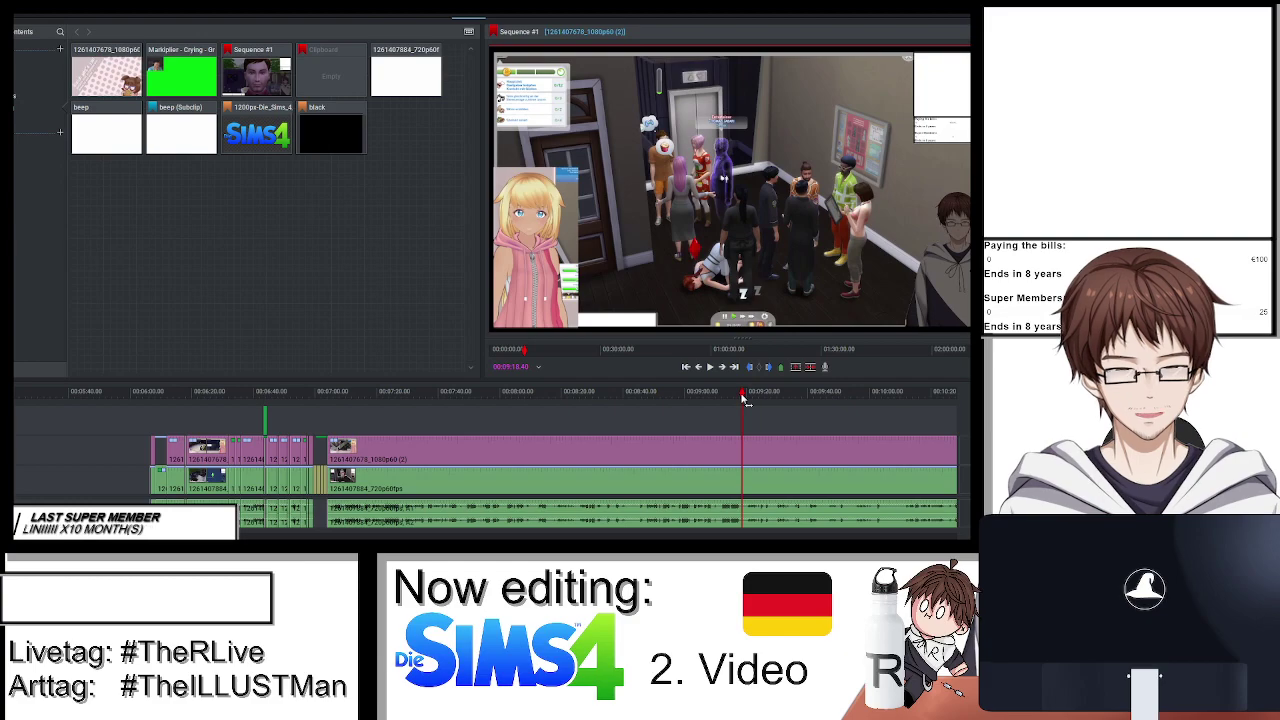
{"action": "key", "text": "c"}
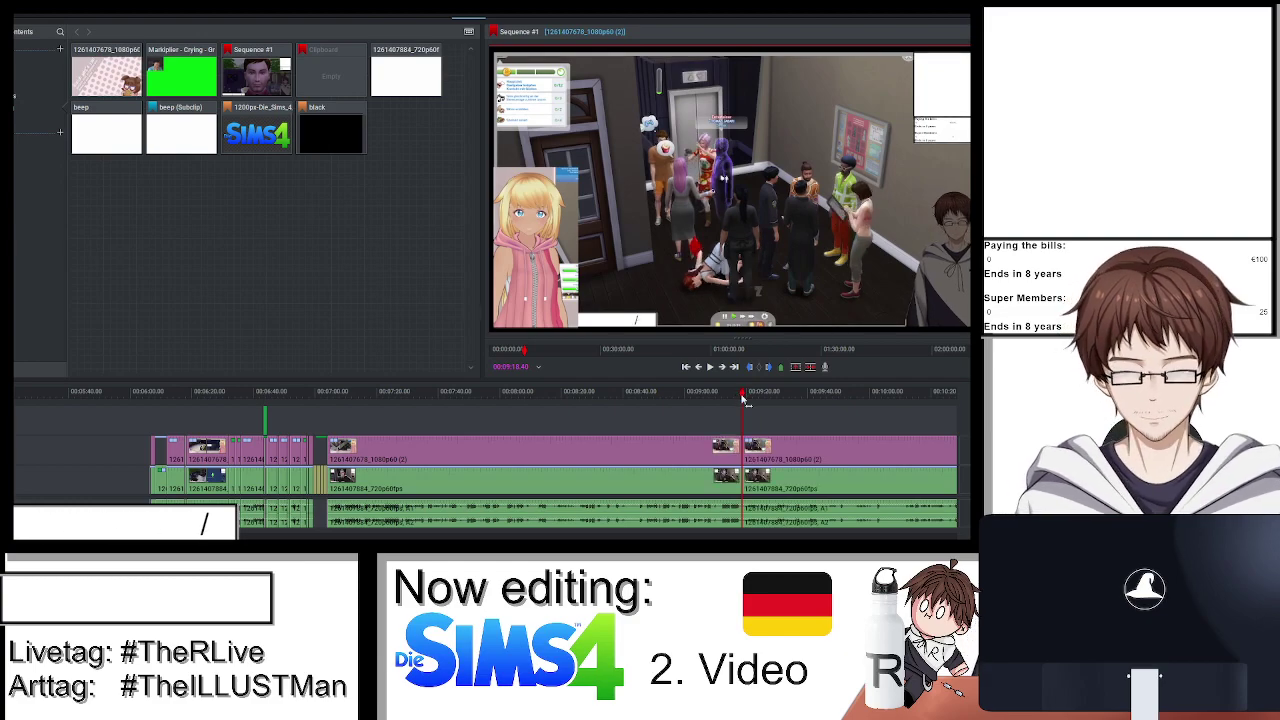
{"action": "left_click_drag", "start_coordinate": [740, 400], "coordinate": [620, 397]}
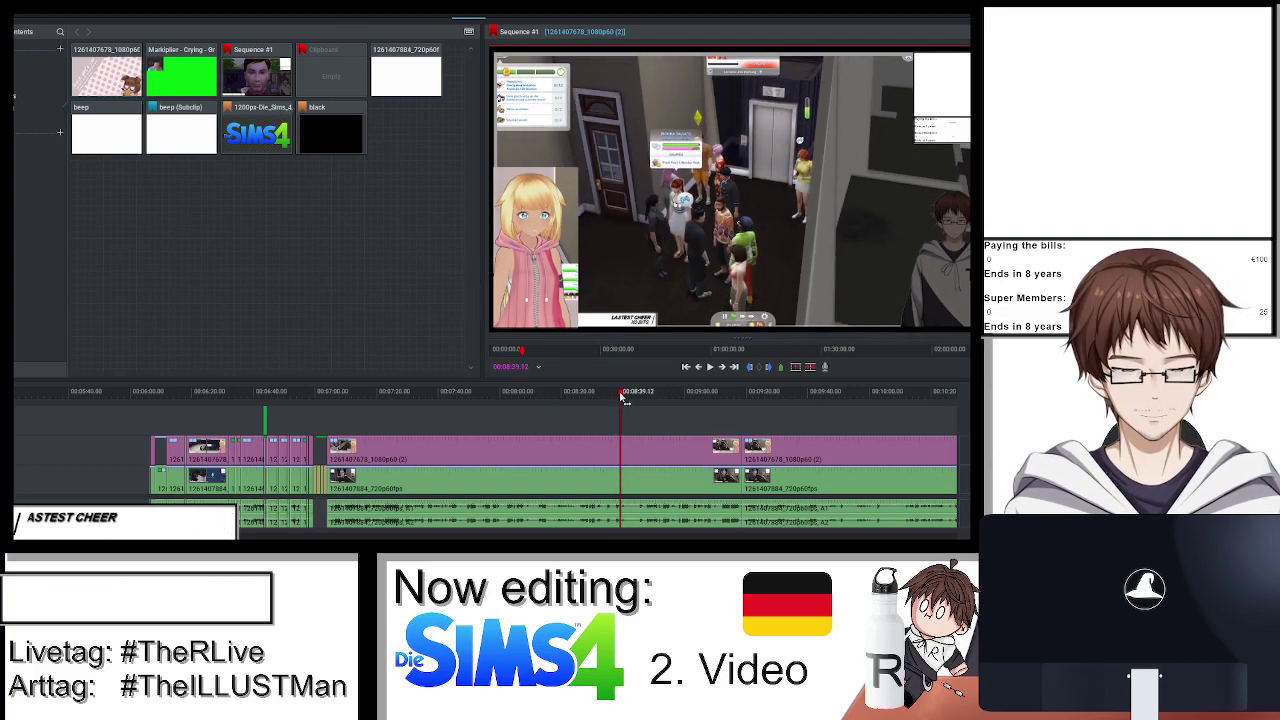
{"action": "key", "text": "c"}
Remove the footage between the black title clips and the 00:08:39.12 cut from all tracks and close the gap.
{"action": "right_click", "coordinate": [457, 443]}
{"action": "left_click", "coordinate": [509, 369]}
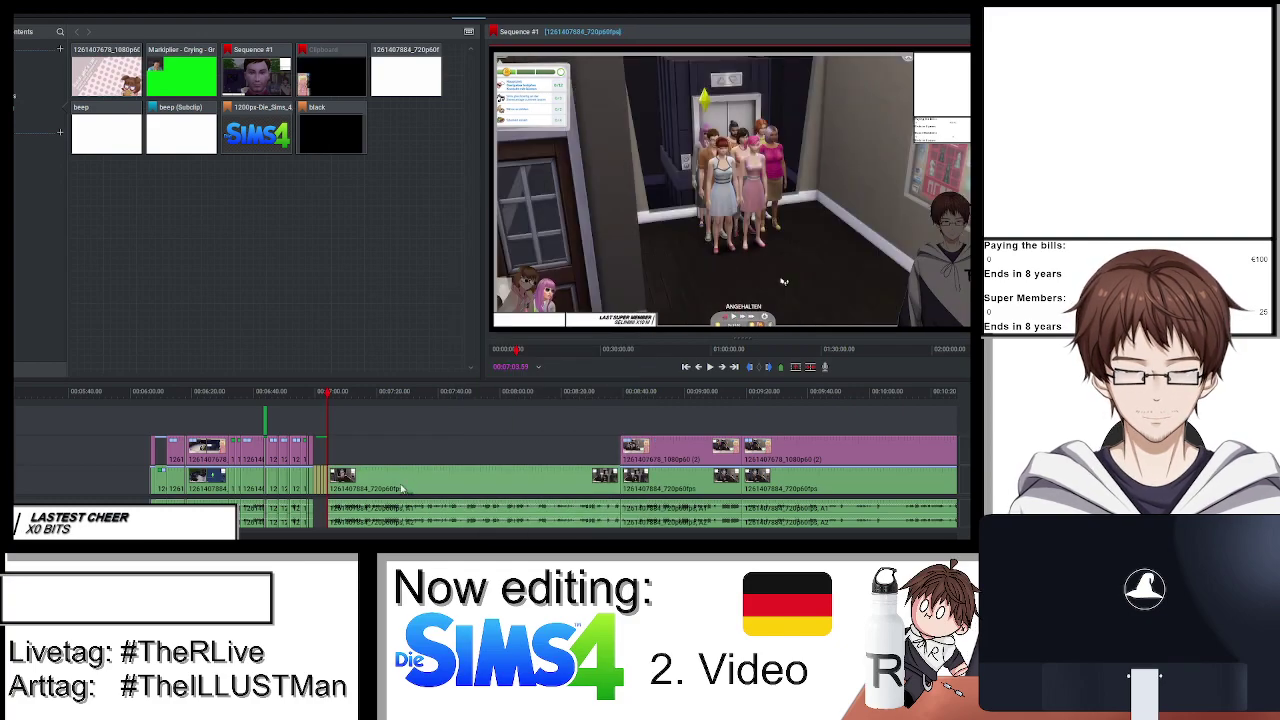
{"action": "right_click", "coordinate": [402, 486]}
{"action": "left_click", "coordinate": [440, 366]}
{"action": "right_click", "coordinate": [382, 488]}
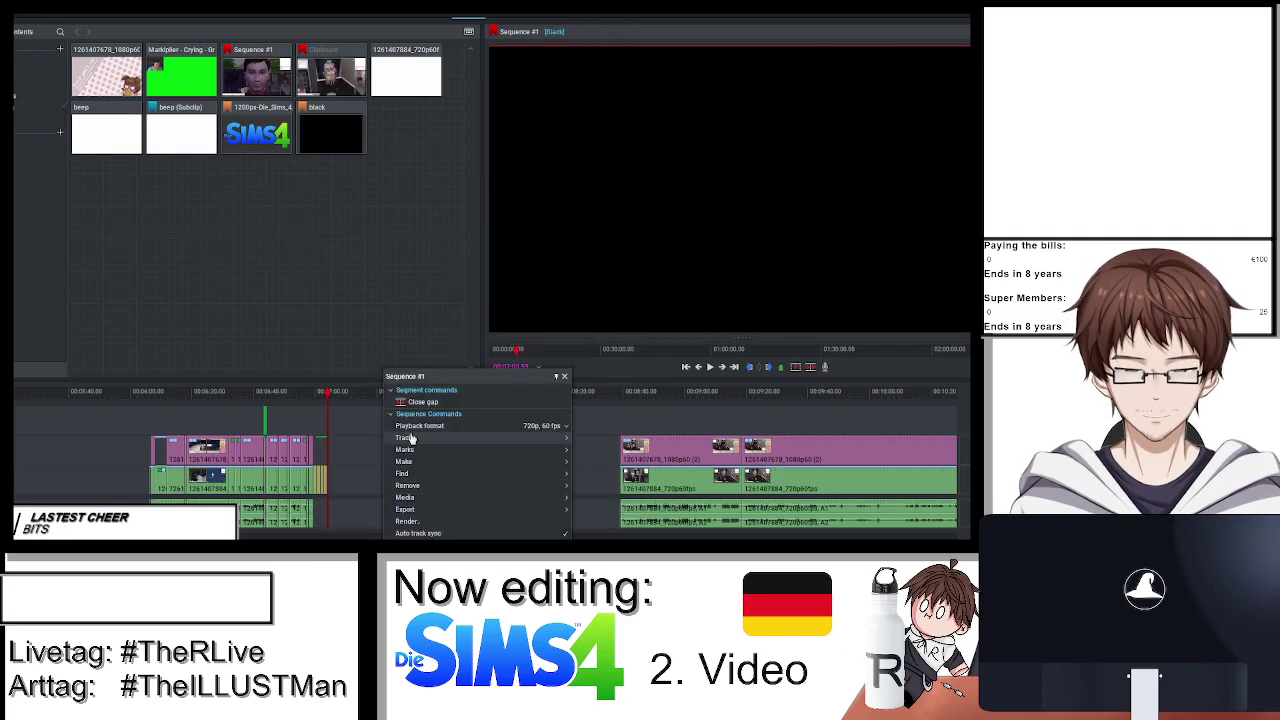
{"action": "left_click", "coordinate": [422, 402]}
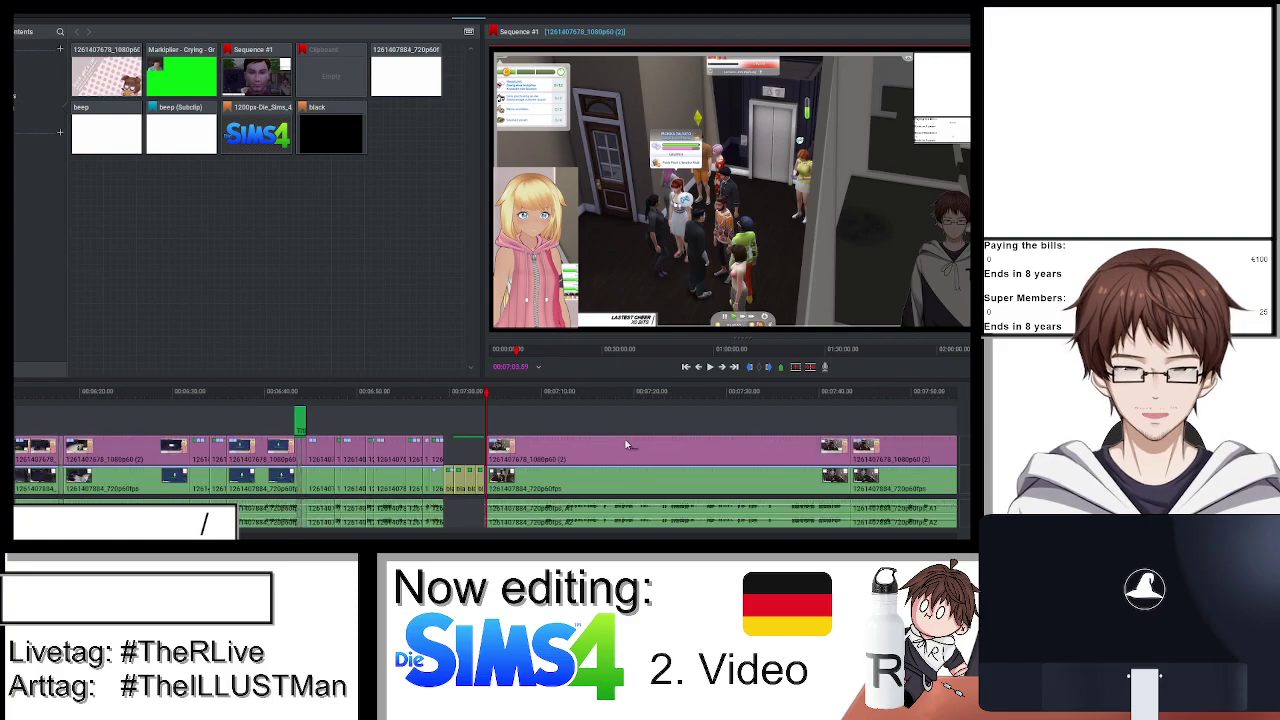
Open the Markiplier crying green-screen source clip for a look and close it again.
{"action": "double_click", "coordinate": [183, 75]}
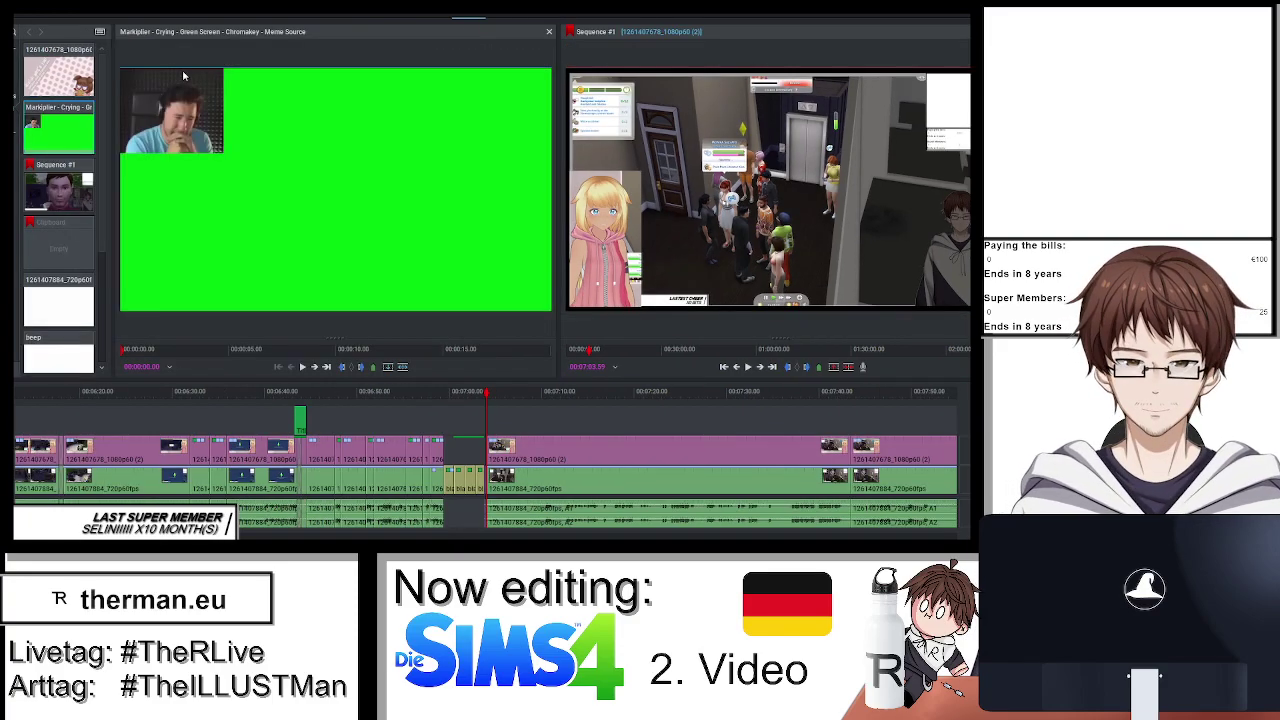
{"action": "left_click", "coordinate": [547, 35]}
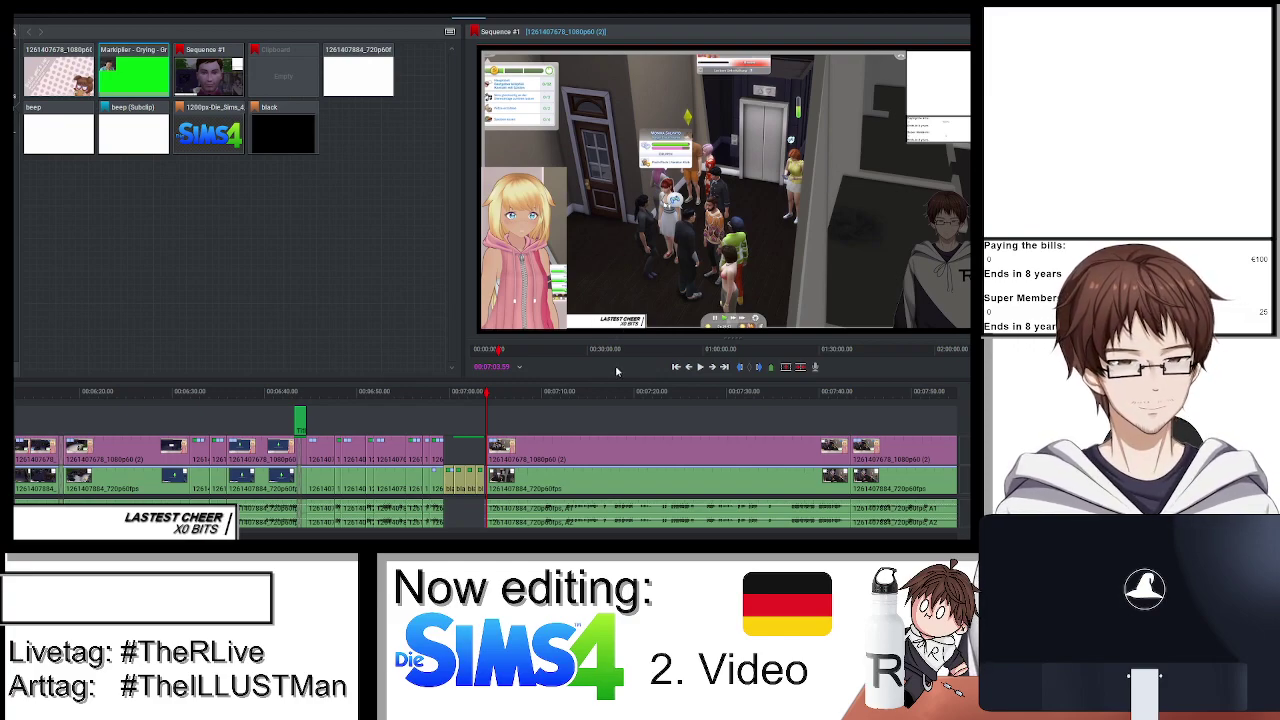
Play the scene after the black clips and split all tracks at 00:07:05.56 and about 00:07:08.
{"action": "key", "text": "space"}
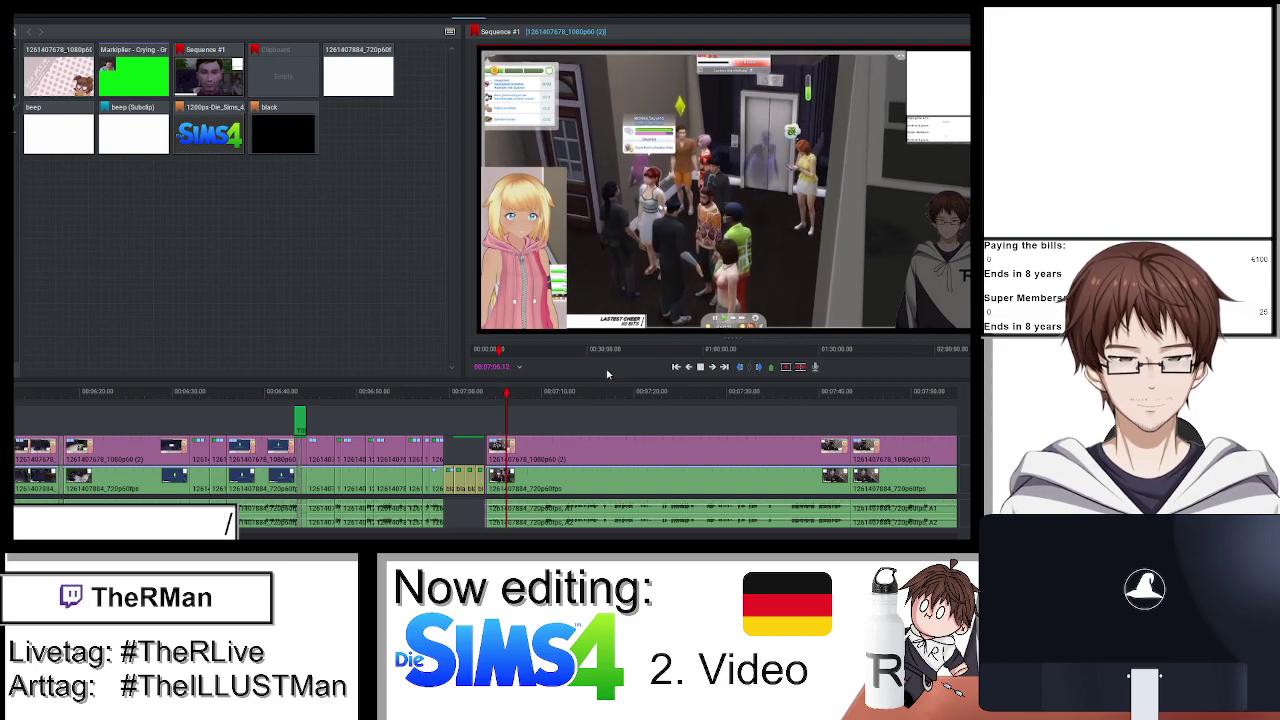
{"action": "scroll", "coordinate": [638, 429], "scroll_direction": "up", "scroll_amount": 3}
{"action": "left_click_drag", "start_coordinate": [475, 398], "coordinate": [461, 398]}
{"action": "key", "text": "c"}
{"action": "key", "text": "space"}
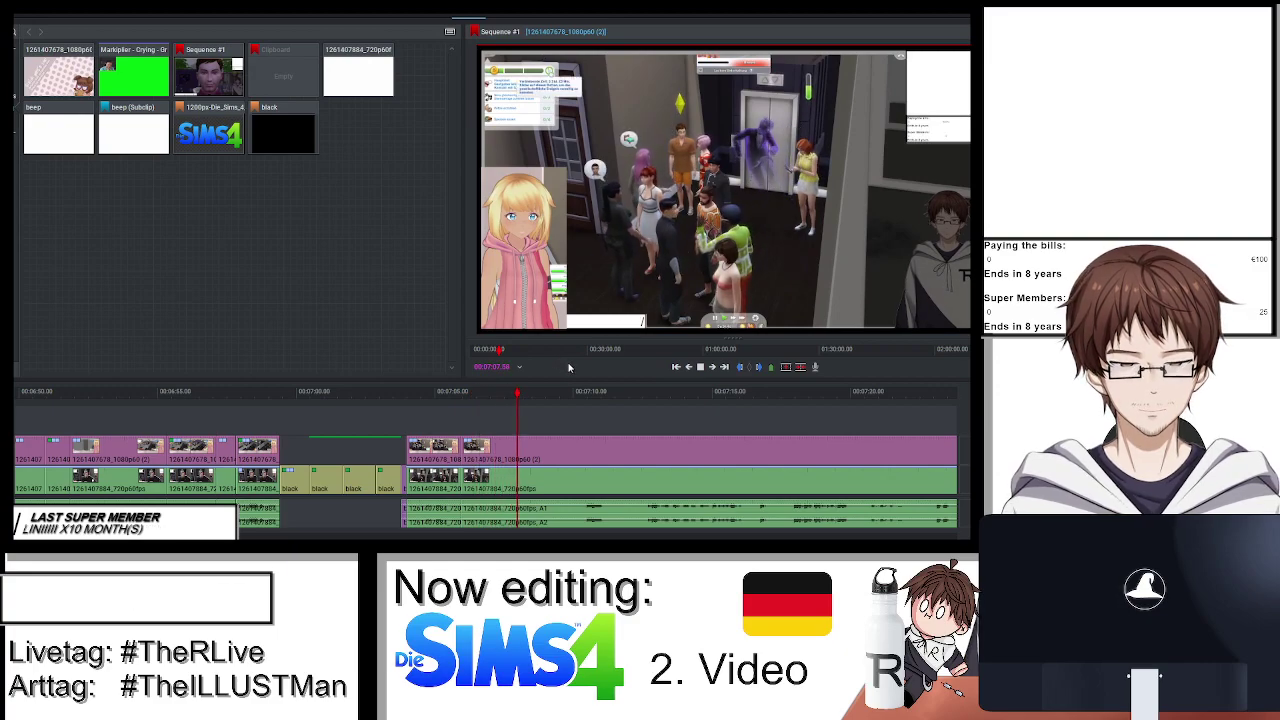
{"action": "key", "text": "space"}
{"action": "key", "text": "c"}
Add an image size and position effect to the new short segment, with scale 2.977 and position 0.28, 0.415, framing the purple ghost.
{"action": "left_click_drag", "start_coordinate": [527, 394], "coordinate": [497, 396]}
{"action": "left_click", "coordinate": [504, 16]}
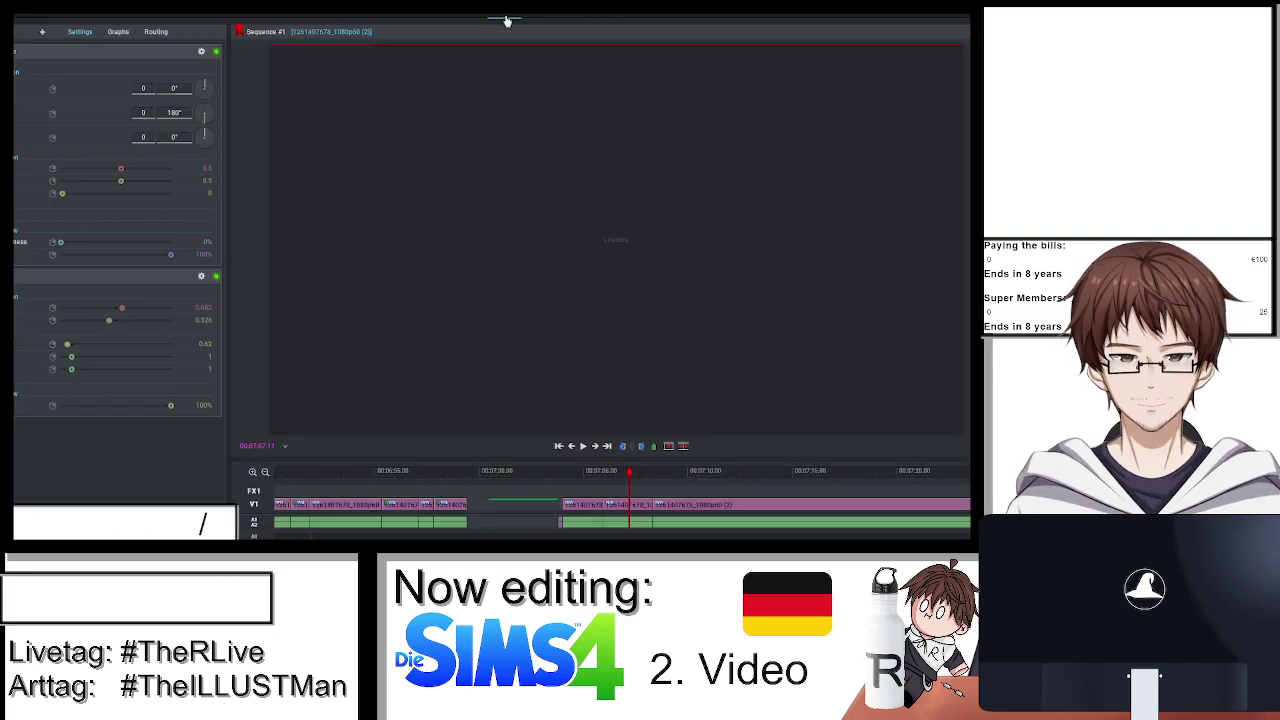
{"action": "left_click", "coordinate": [39, 32]}
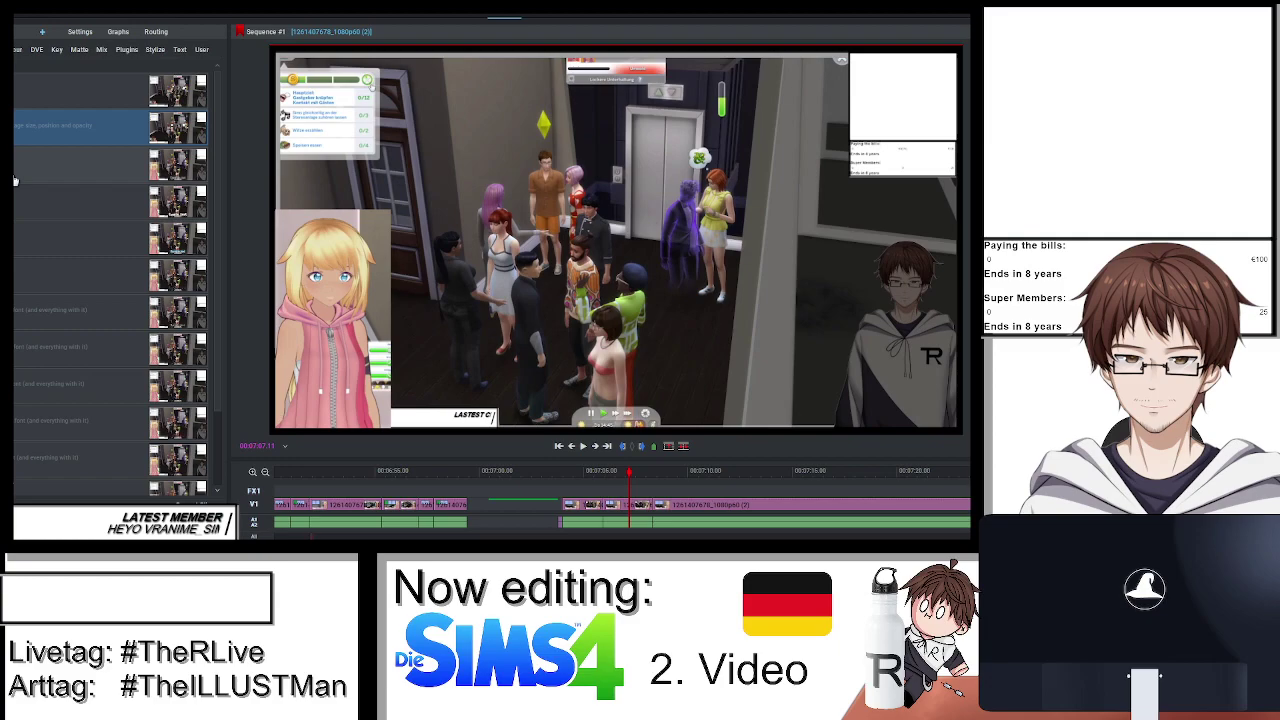
{"action": "left_click", "coordinate": [57, 140]}
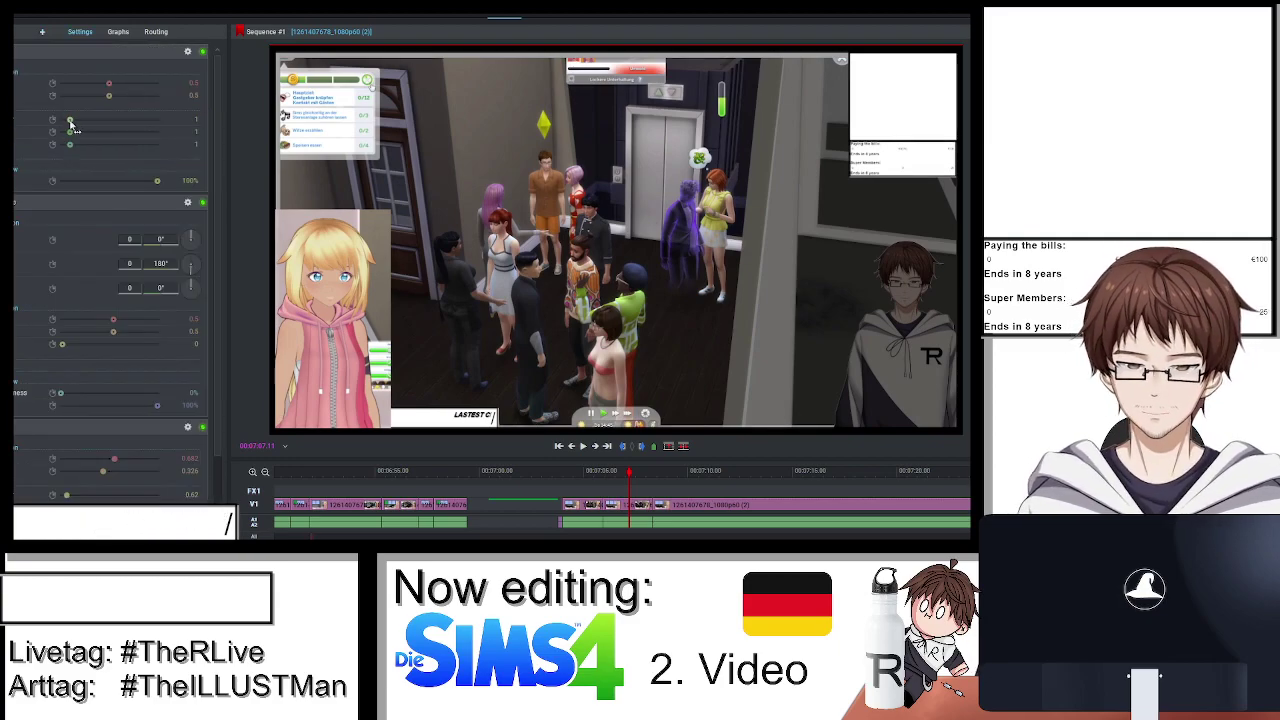
{"action": "left_click_drag", "start_coordinate": [71, 125], "coordinate": [104, 97]}
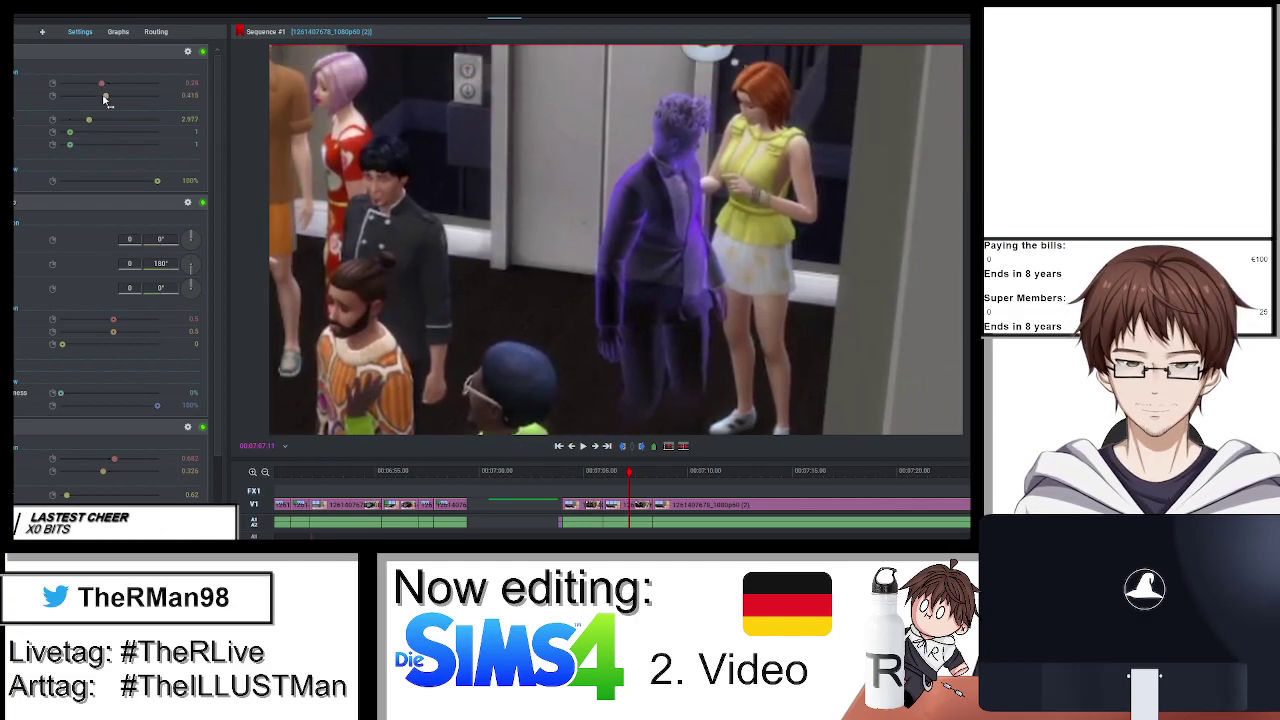
Add a subtitle reading "Suddenly, a ghost" to the zoomed ghost segment from the saved font preset, with 75% opacity.
{"action": "left_click", "coordinate": [564, 448]}
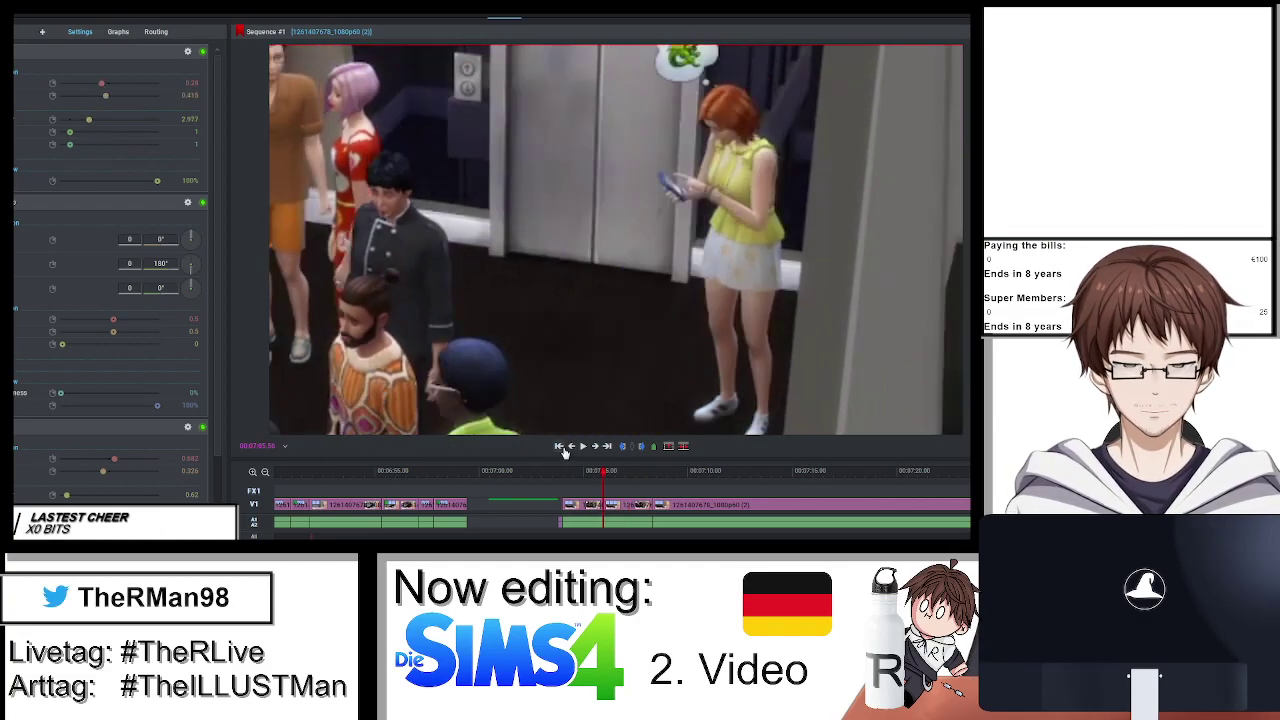
{"action": "left_click", "coordinate": [43, 35]}
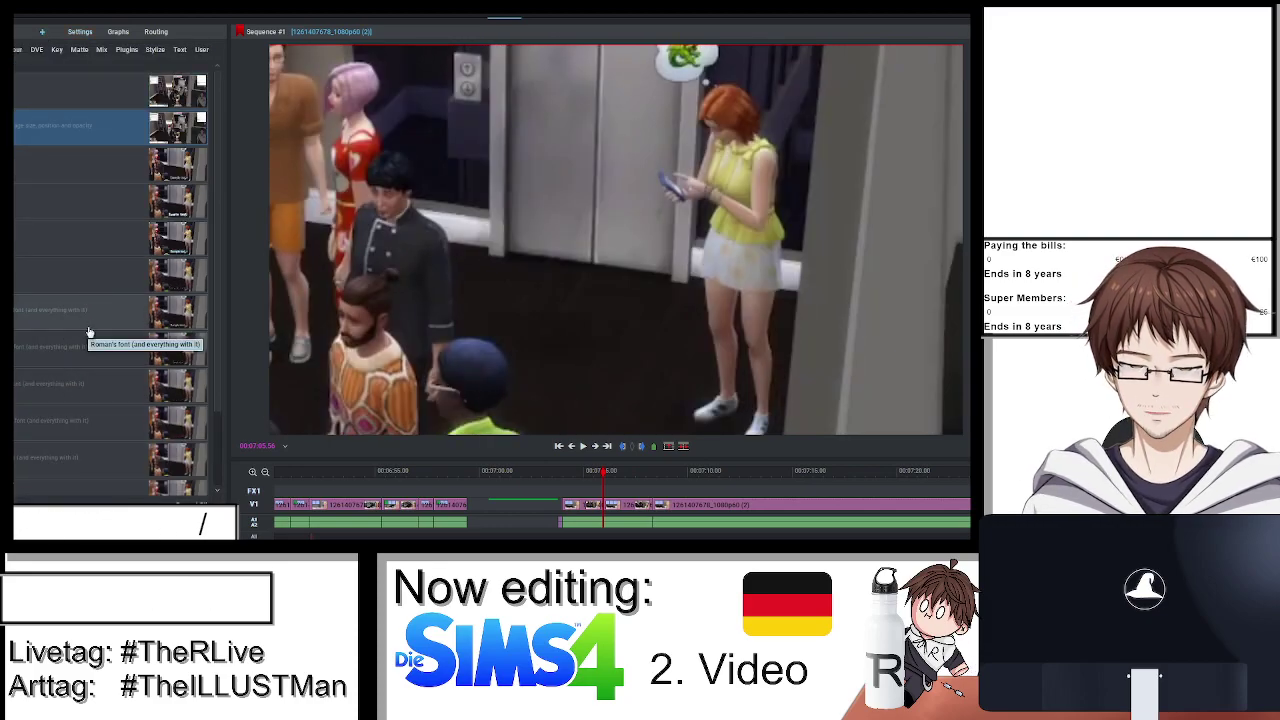
{"action": "double_click", "coordinate": [88, 330]}
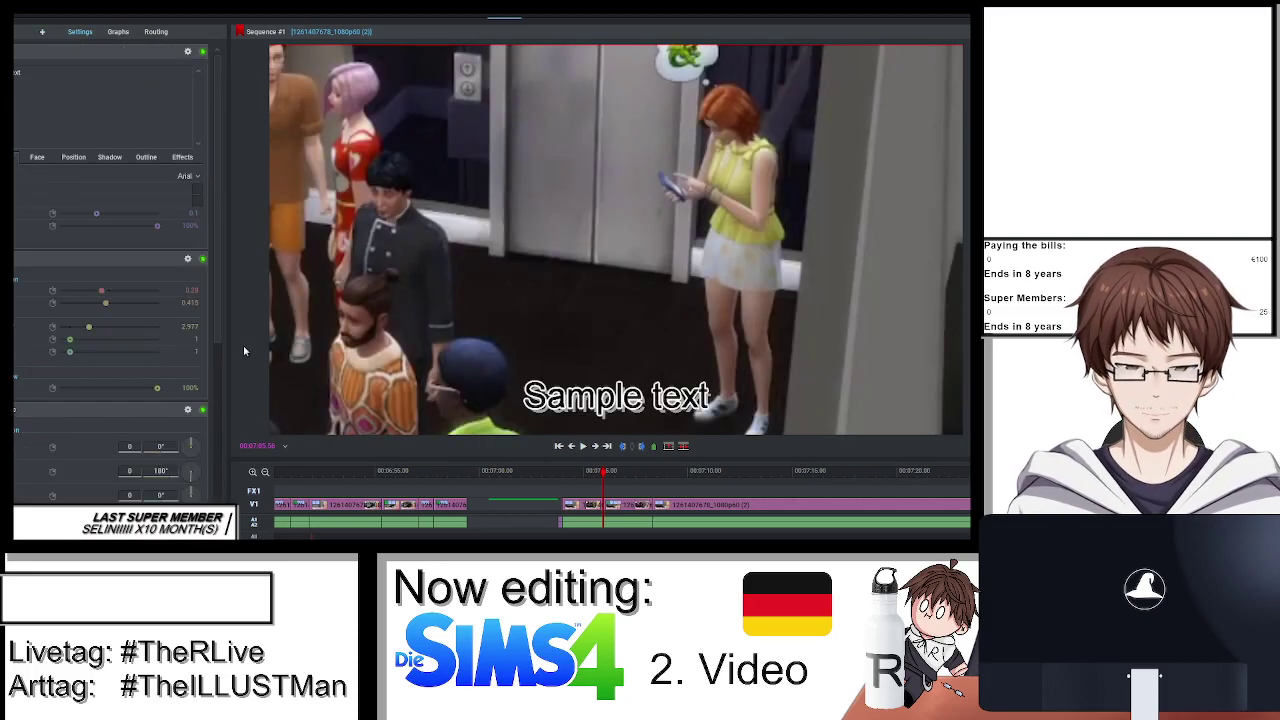
{"action": "mouse_move", "coordinate": [531, 421]}
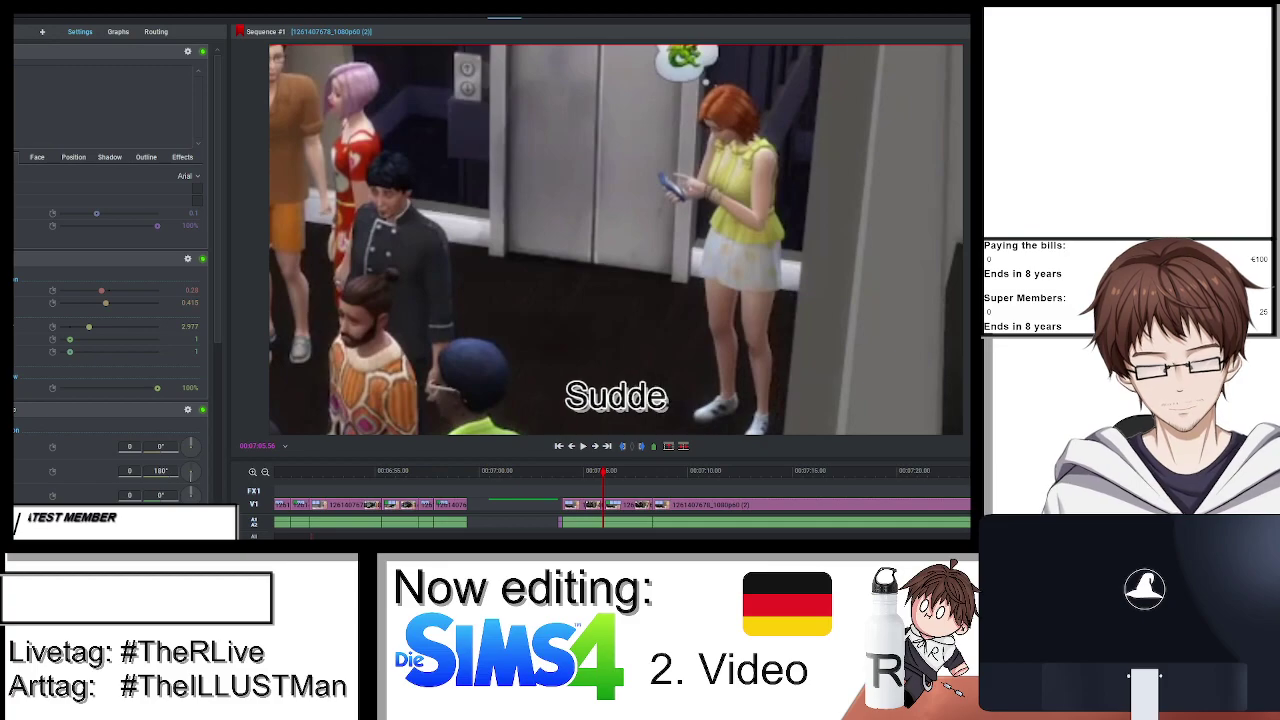
{"action": "type", "text": "a ghost"}
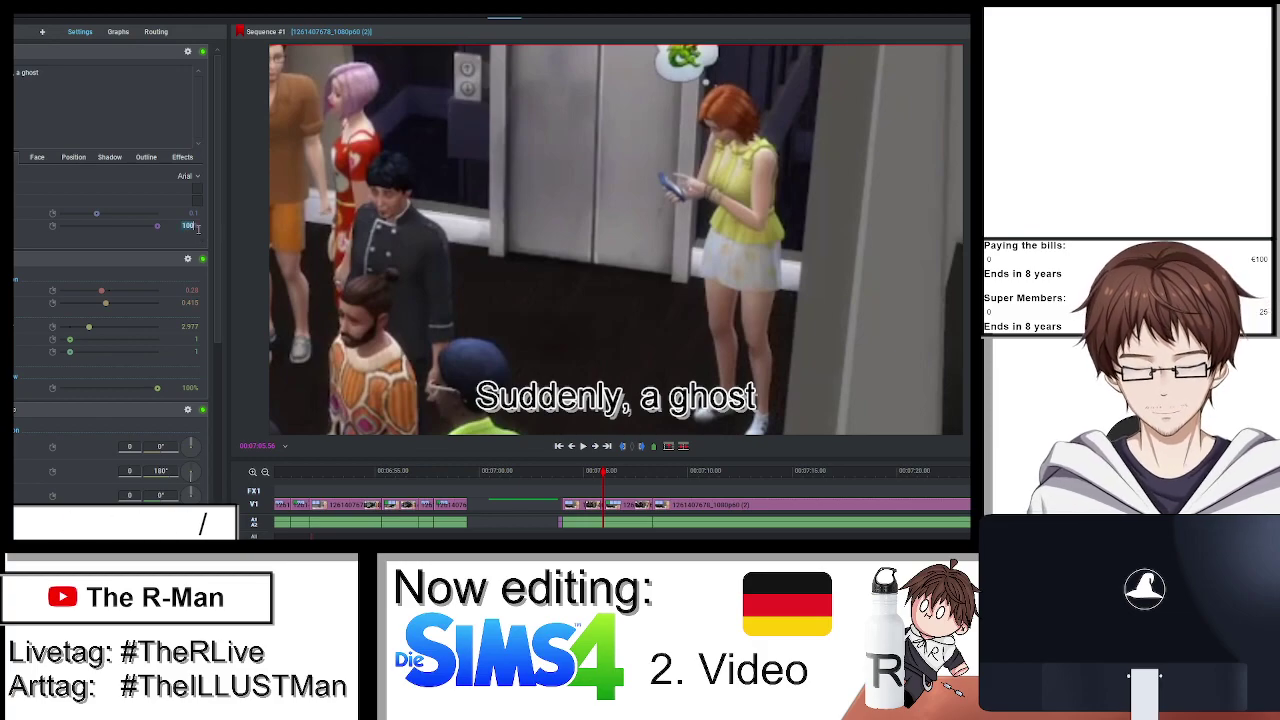
{"action": "type", "text": "75"}
{"action": "key", "text": "Return"}
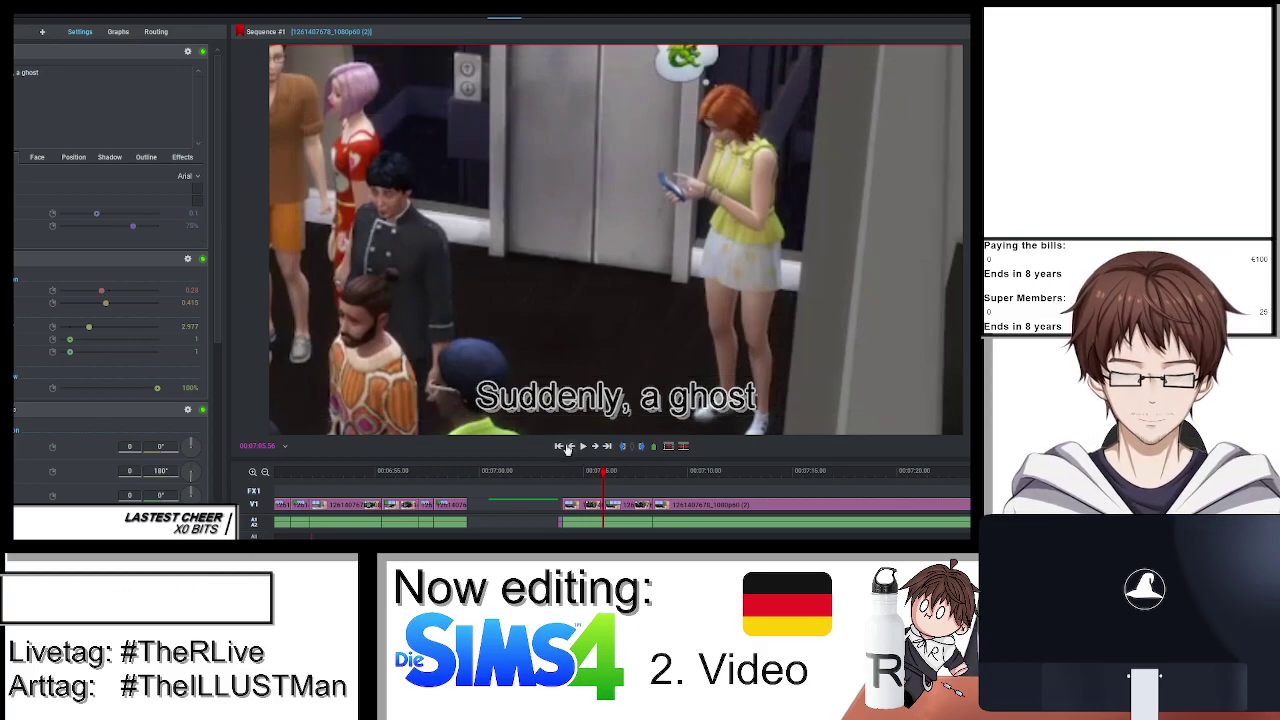
Split the subtitled ghost segment at about 00:07:07 and shorten the subtitle of its first part to "Suddenly".
{"action": "key", "text": "space"}
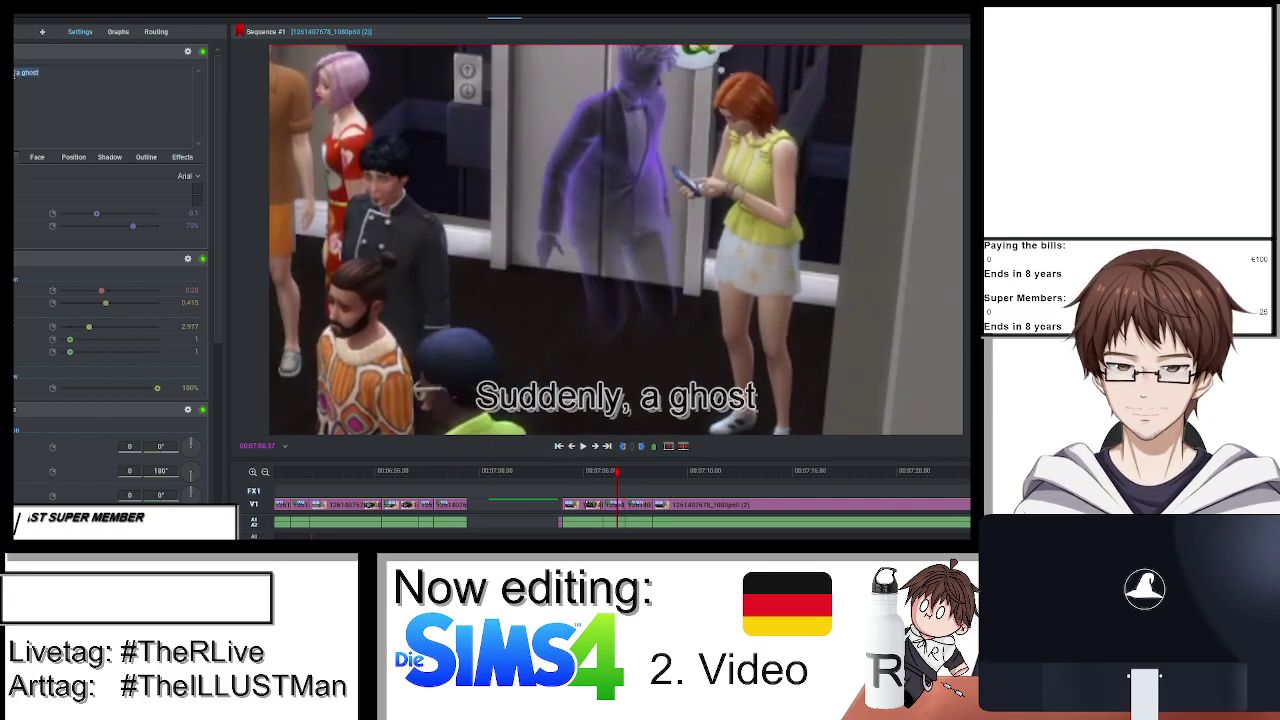
{"action": "key", "text": "BackSpace"}
{"action": "left_click", "coordinate": [473, 17]}
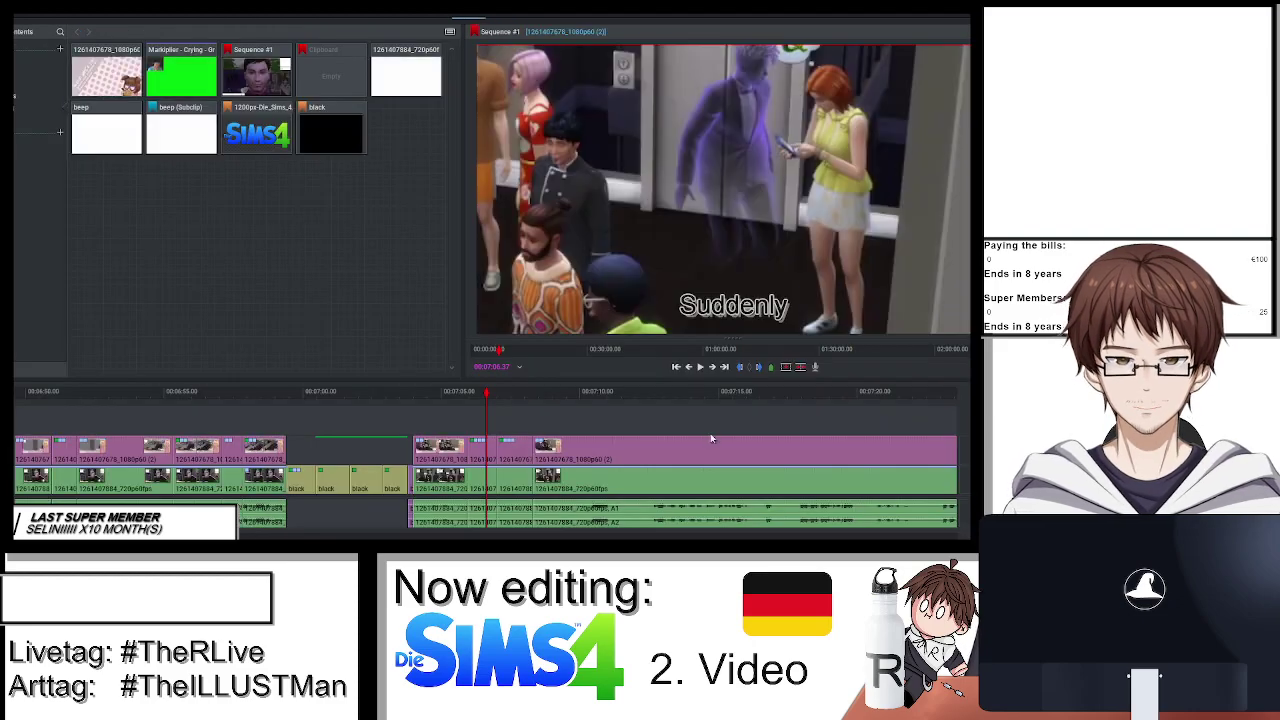
Play on past the ghost scene and split all tracks at 00:07:24.00 and about 00:07:28.
{"action": "left_click", "coordinate": [699, 368]}
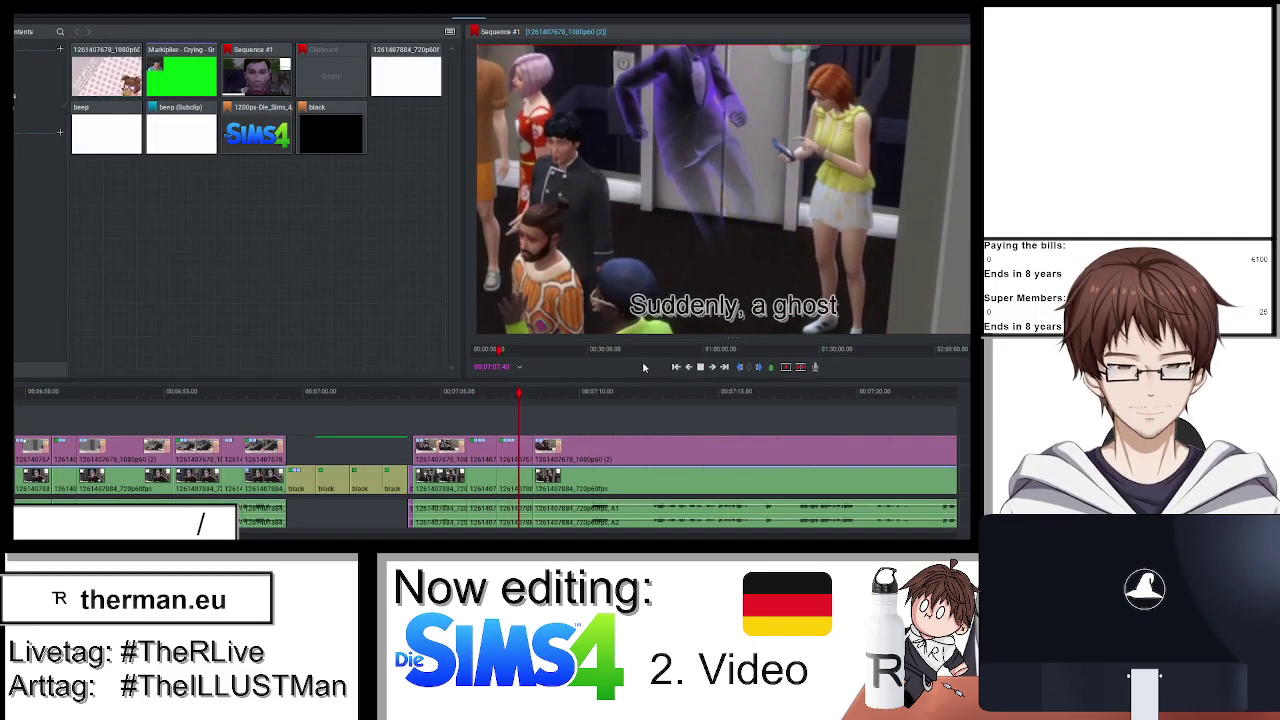
{"action": "scroll", "coordinate": [693, 432], "scroll_direction": "down", "scroll_amount": 3}
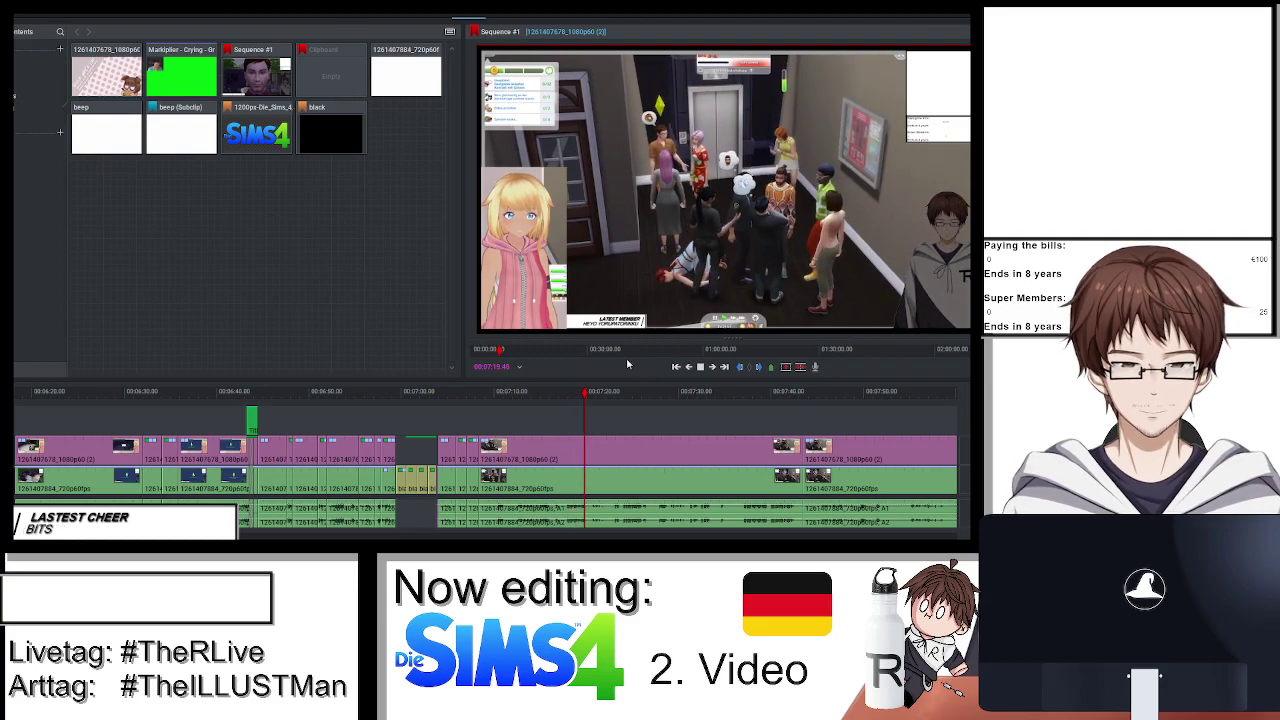
{"action": "scroll", "coordinate": [612, 397], "scroll_direction": "up", "scroll_amount": 3}
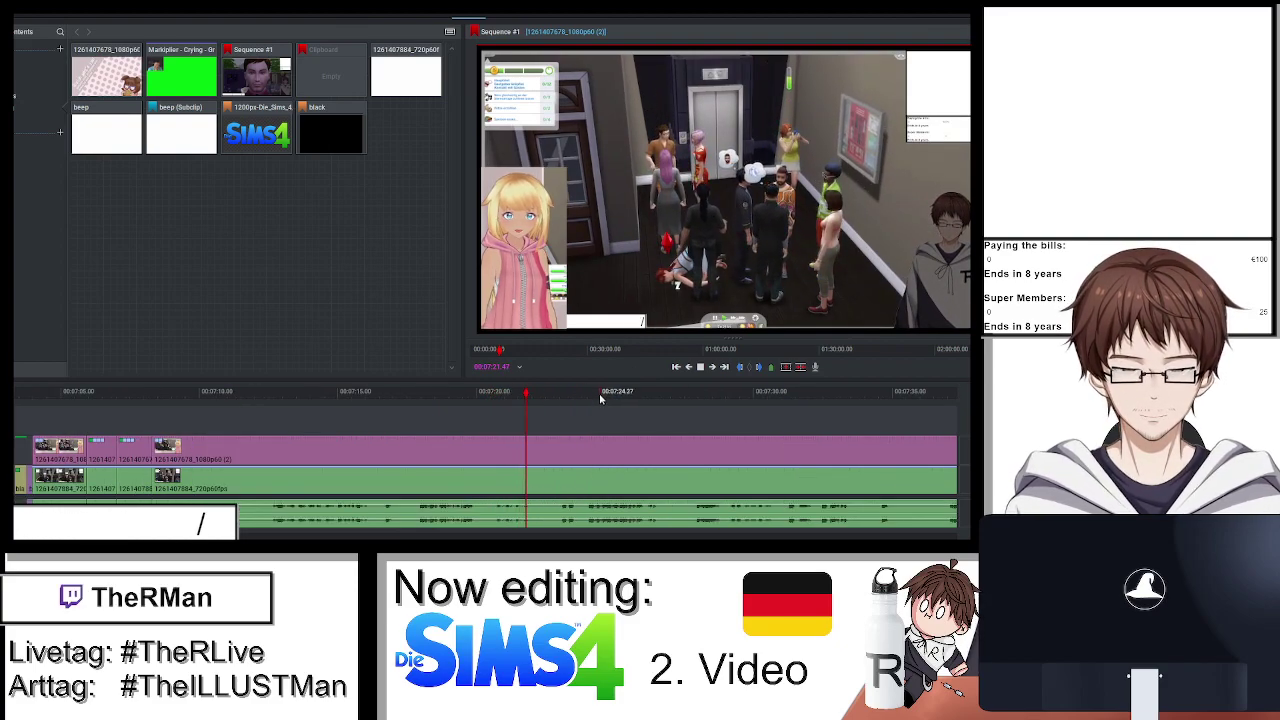
{"action": "scroll", "coordinate": [639, 423], "scroll_direction": "down", "scroll_amount": 3}
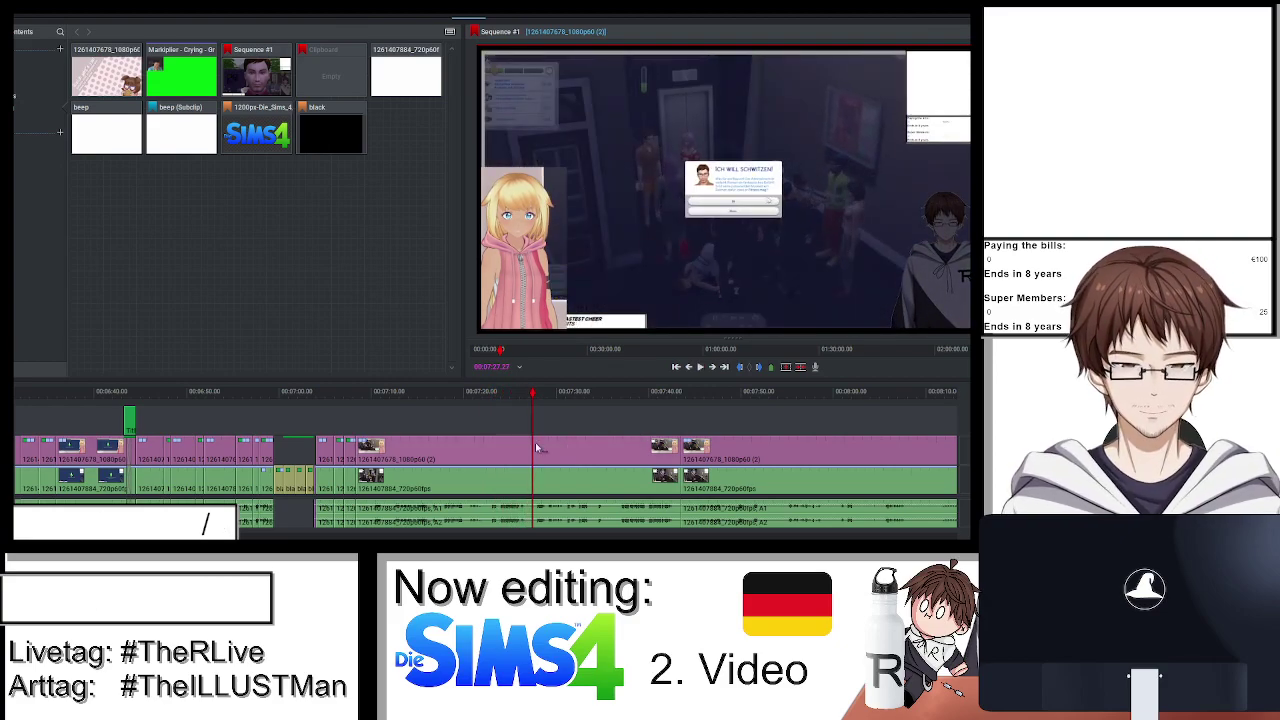
{"action": "scroll", "coordinate": [506, 404], "scroll_direction": "up", "scroll_amount": 3}
{"action": "left_click_drag", "start_coordinate": [486, 394], "coordinate": [398, 412]}
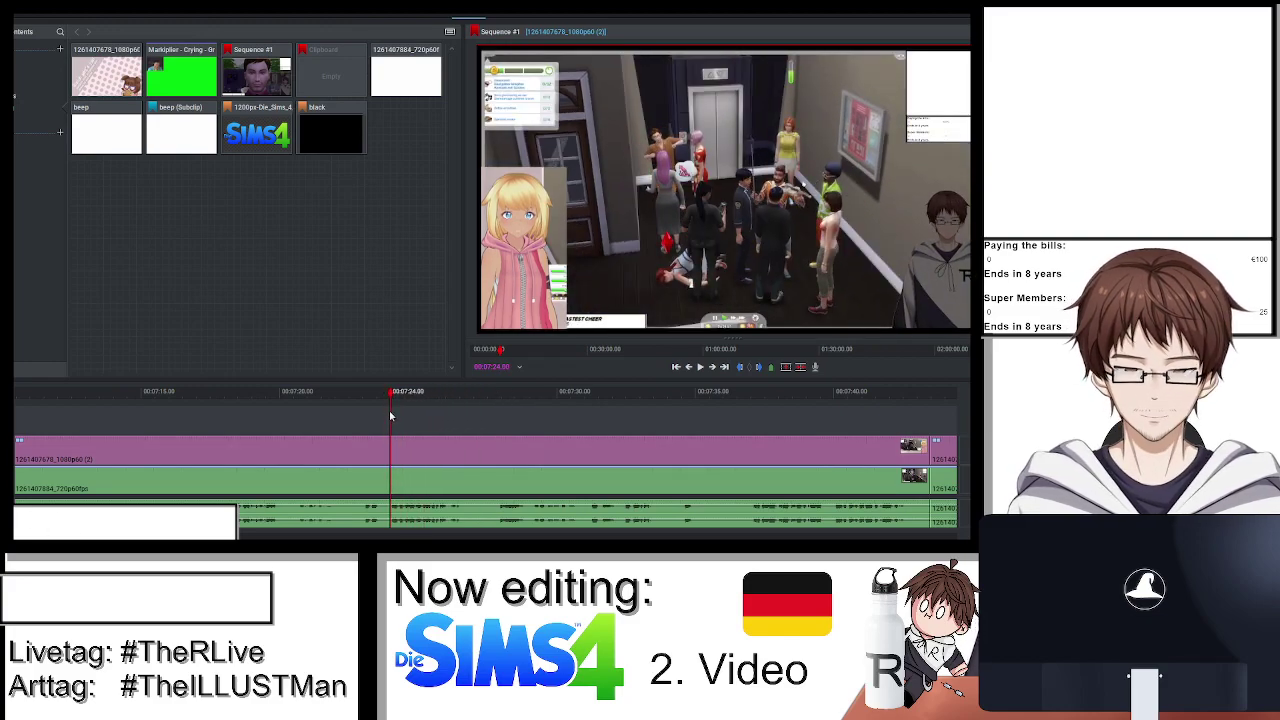
{"action": "key", "text": "c"}
{"action": "key", "text": "space"}
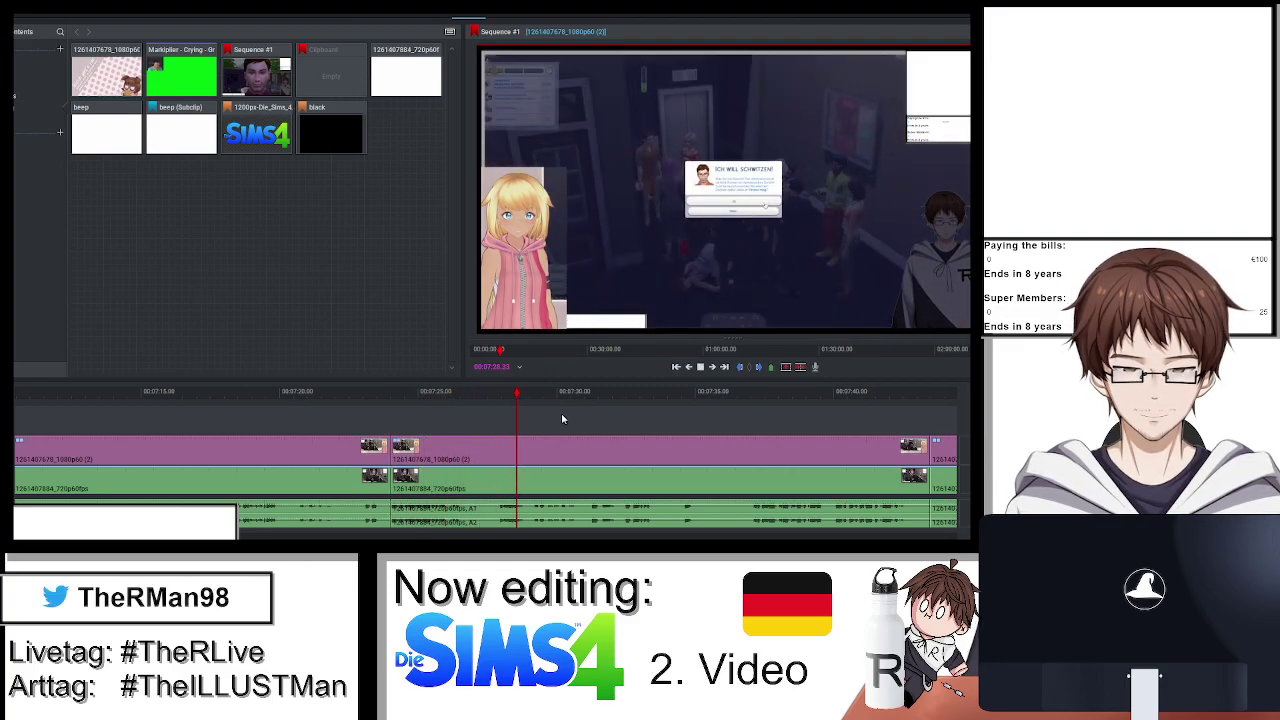
{"action": "left_click_drag", "start_coordinate": [519, 397], "coordinate": [448, 398]}
{"action": "key", "text": "c"}
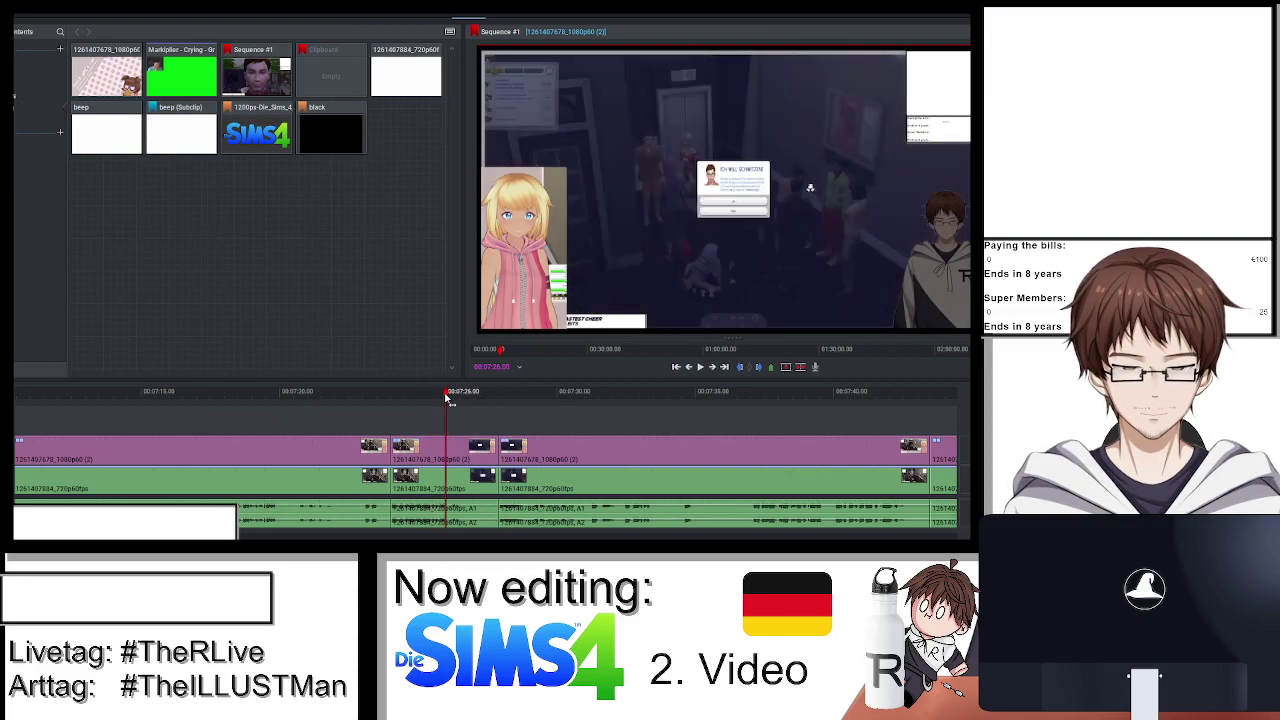
Add an image size and position effect to the new segment, with scale 3.054, framing the "Ich will schwitzen!" dialog.
{"action": "left_click", "coordinate": [504, 13]}
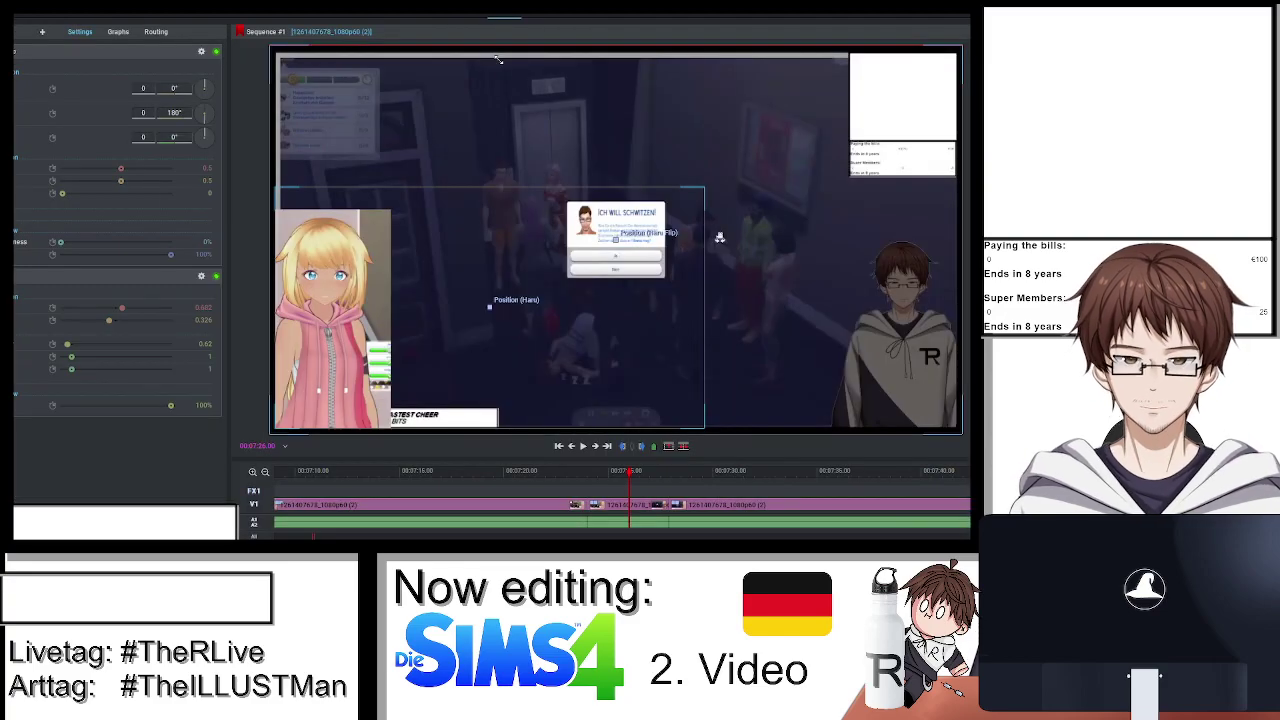
{"action": "left_click", "coordinate": [42, 33]}
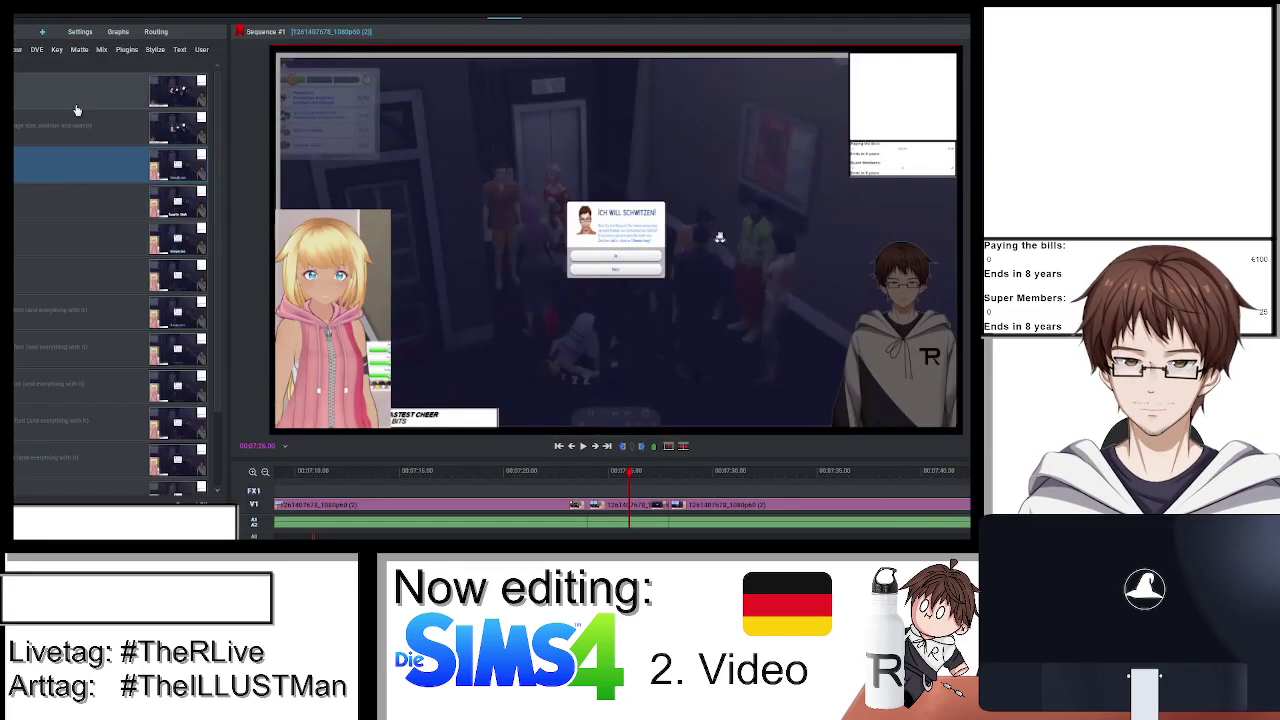
{"action": "left_click", "coordinate": [126, 129]}
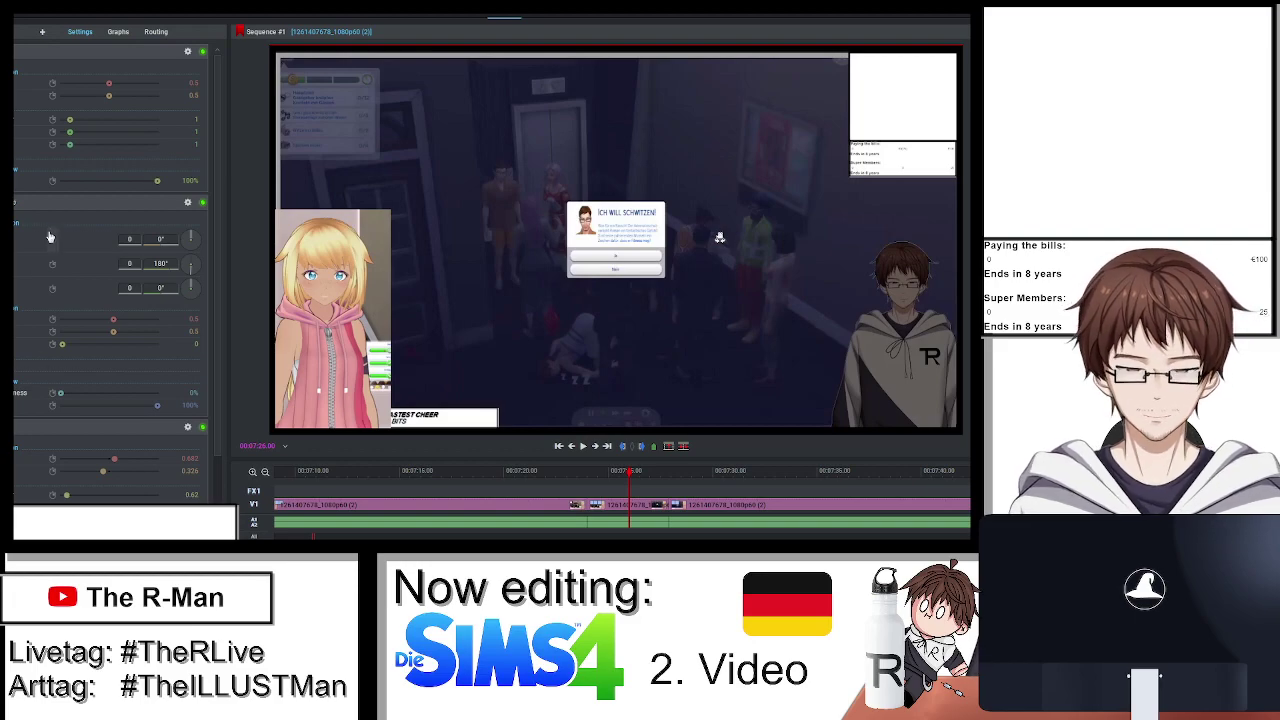
{"action": "left_click", "coordinate": [204, 204]}
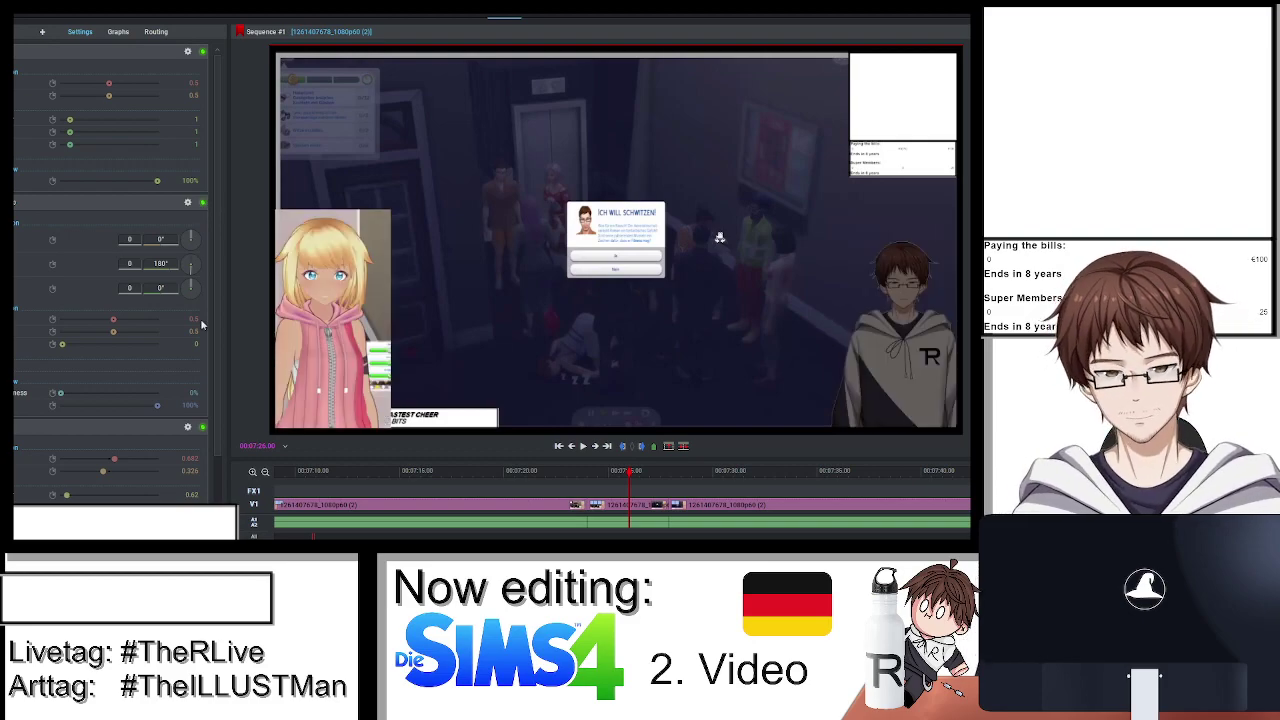
{"action": "left_click", "coordinate": [202, 429]}
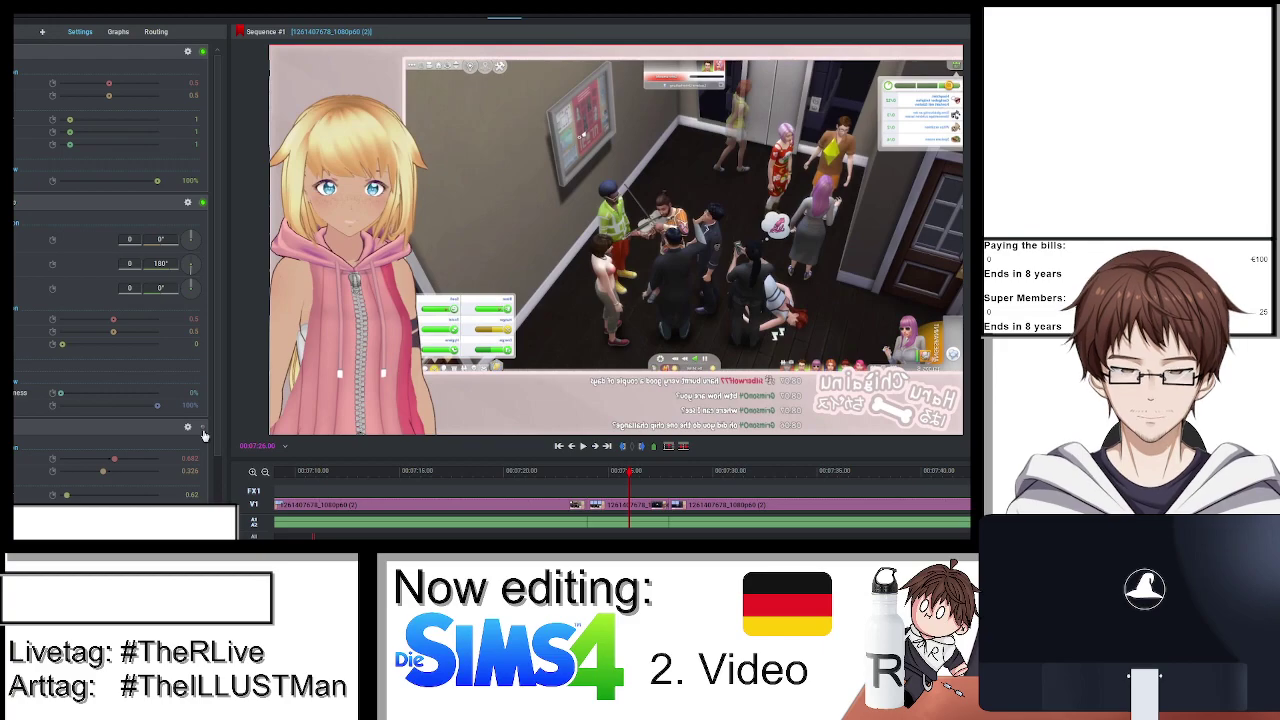
{"action": "left_click", "coordinate": [203, 429]}
{"action": "left_click", "coordinate": [12, 202]}
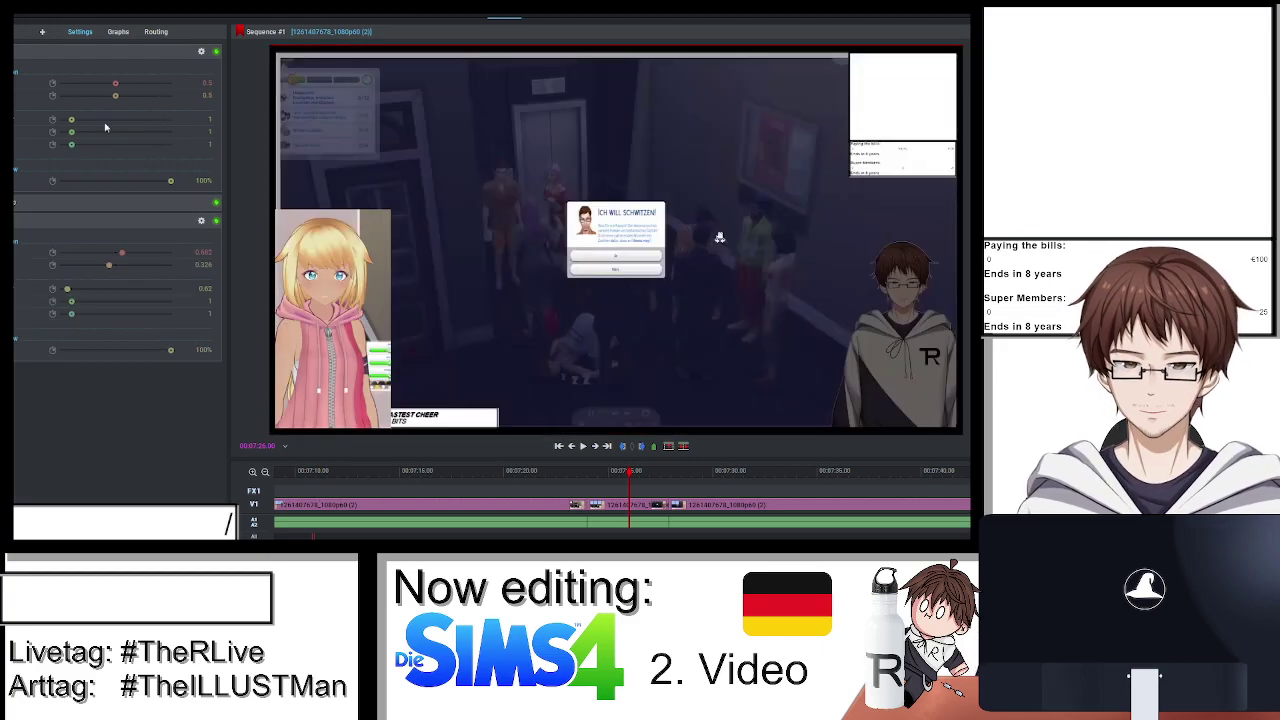
{"action": "left_click_drag", "start_coordinate": [73, 122], "coordinate": [94, 120]}
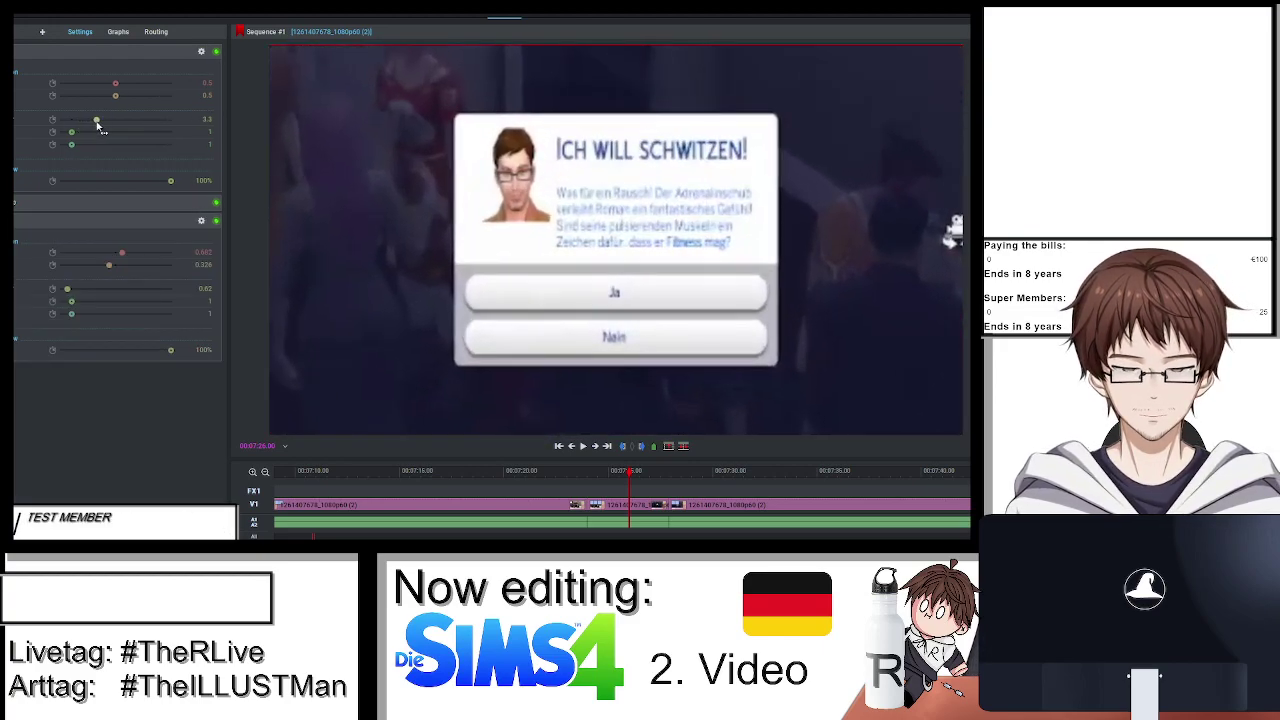
{"action": "left_click_drag", "start_coordinate": [633, 476], "coordinate": [647, 475]}
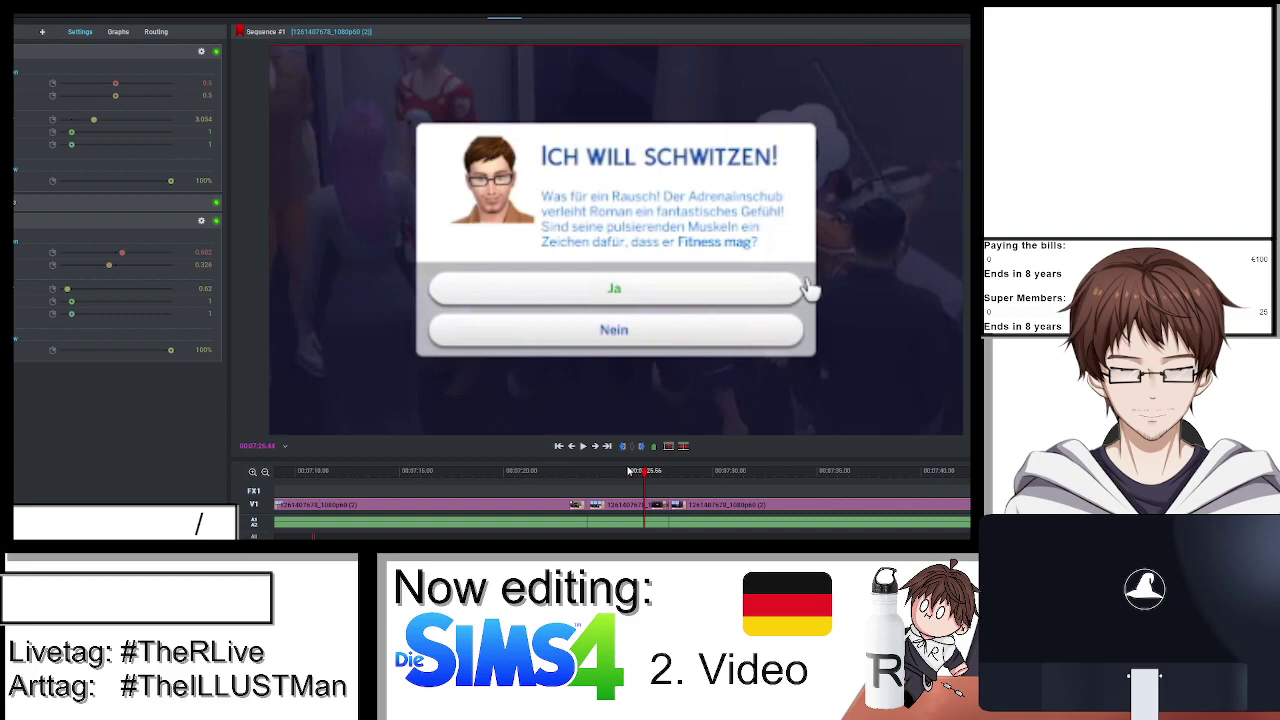
{"action": "left_click", "coordinate": [630, 474]}
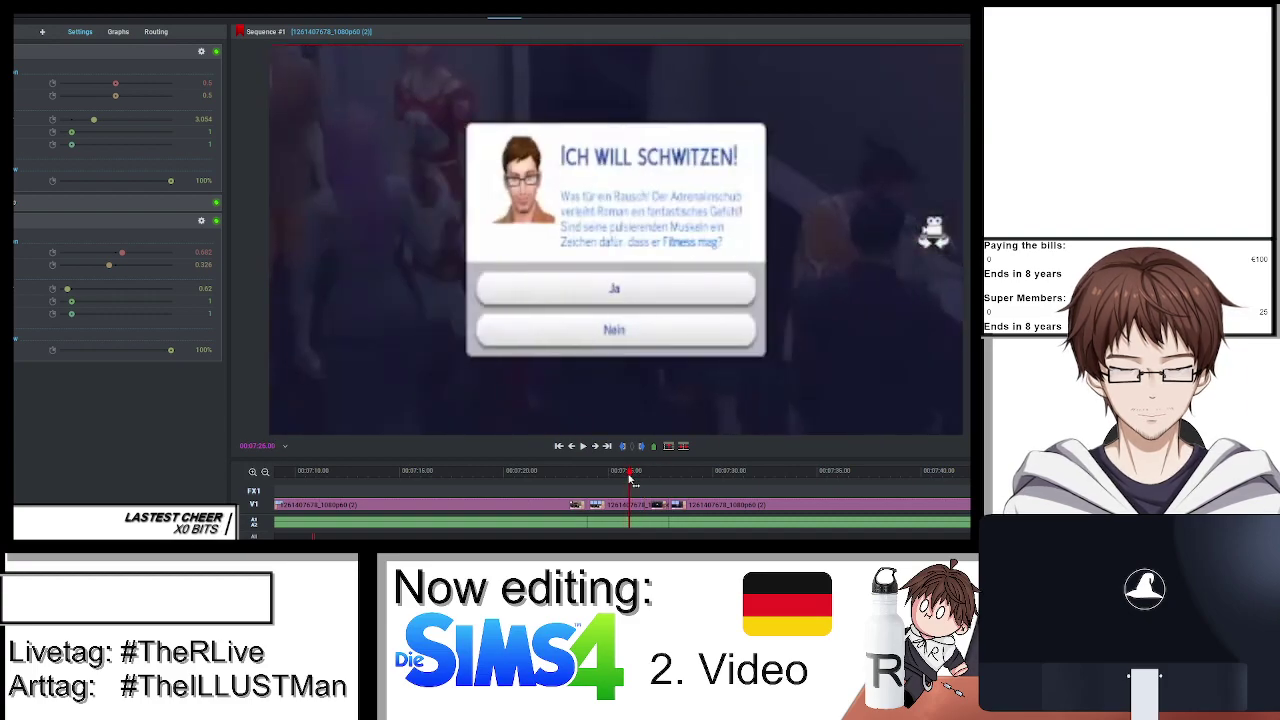
{"action": "key", "text": "c"}
{"action": "left_click", "coordinate": [616, 478]}
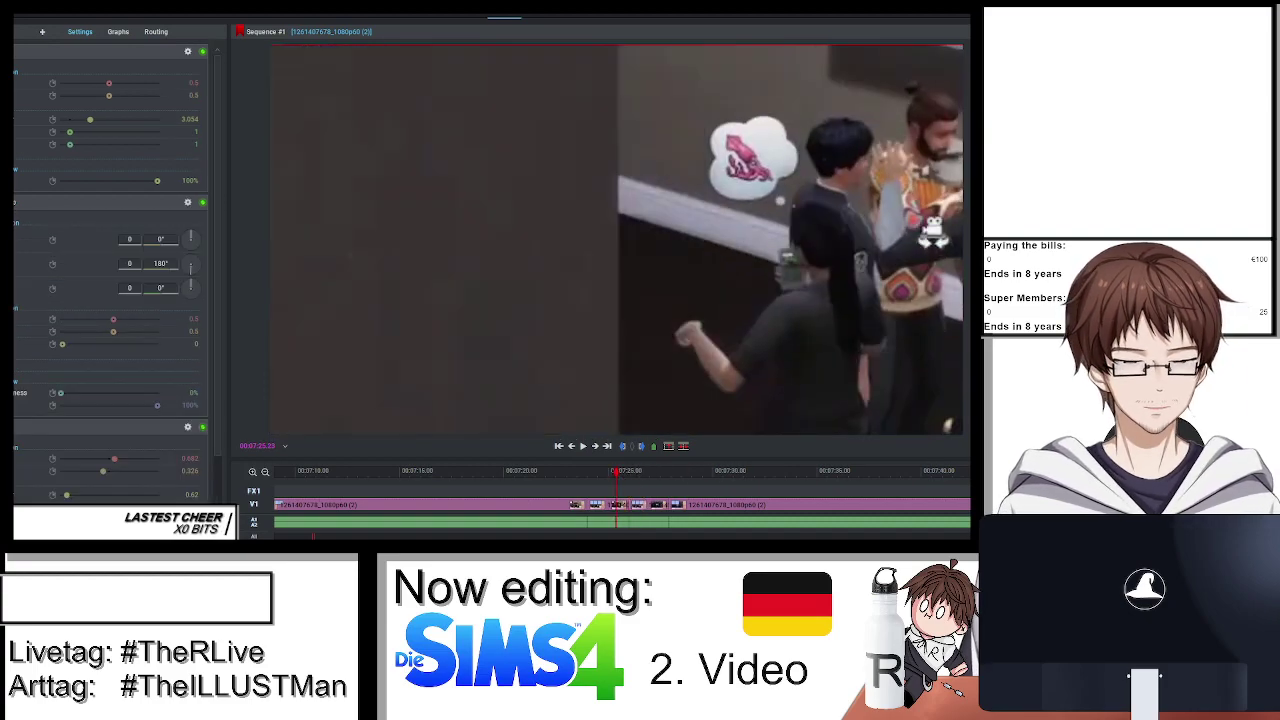
{"action": "key", "text": "ctrl+z"}
Add a subtitle reading "That's a good house party" to the zoomed dialog segment.
{"action": "left_click", "coordinate": [42, 34]}
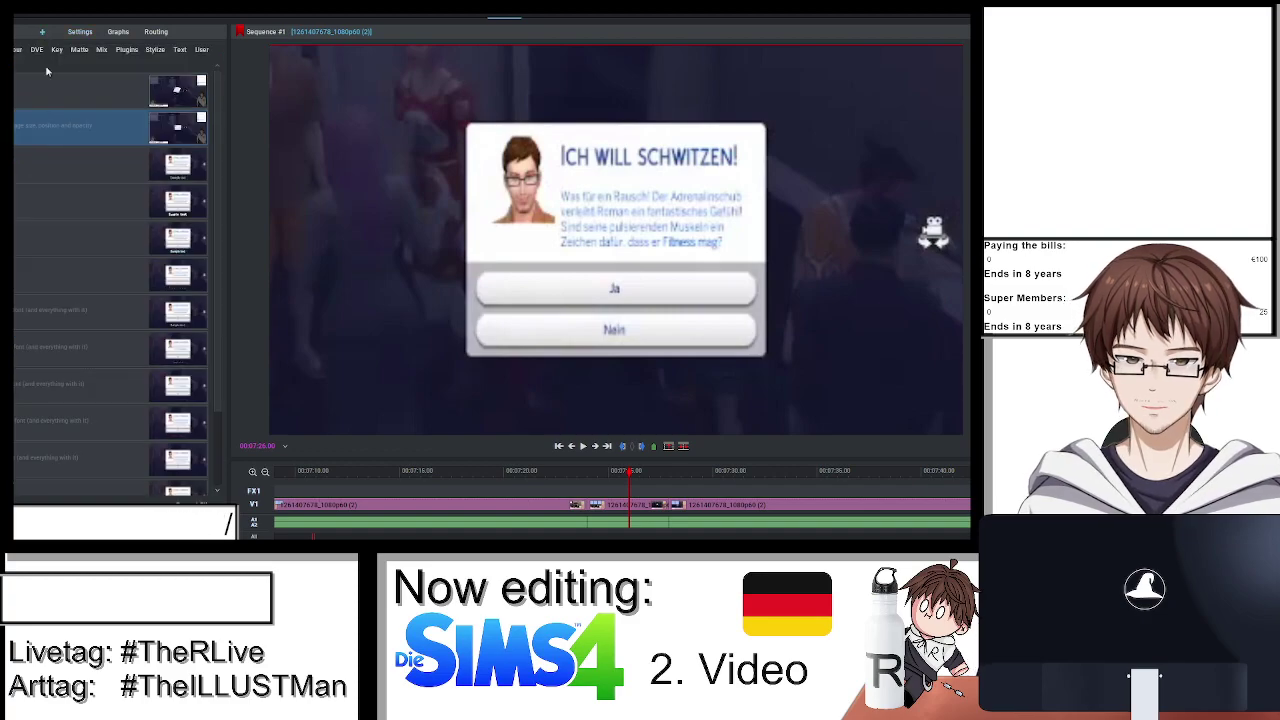
{"action": "left_click", "coordinate": [40, 166]}
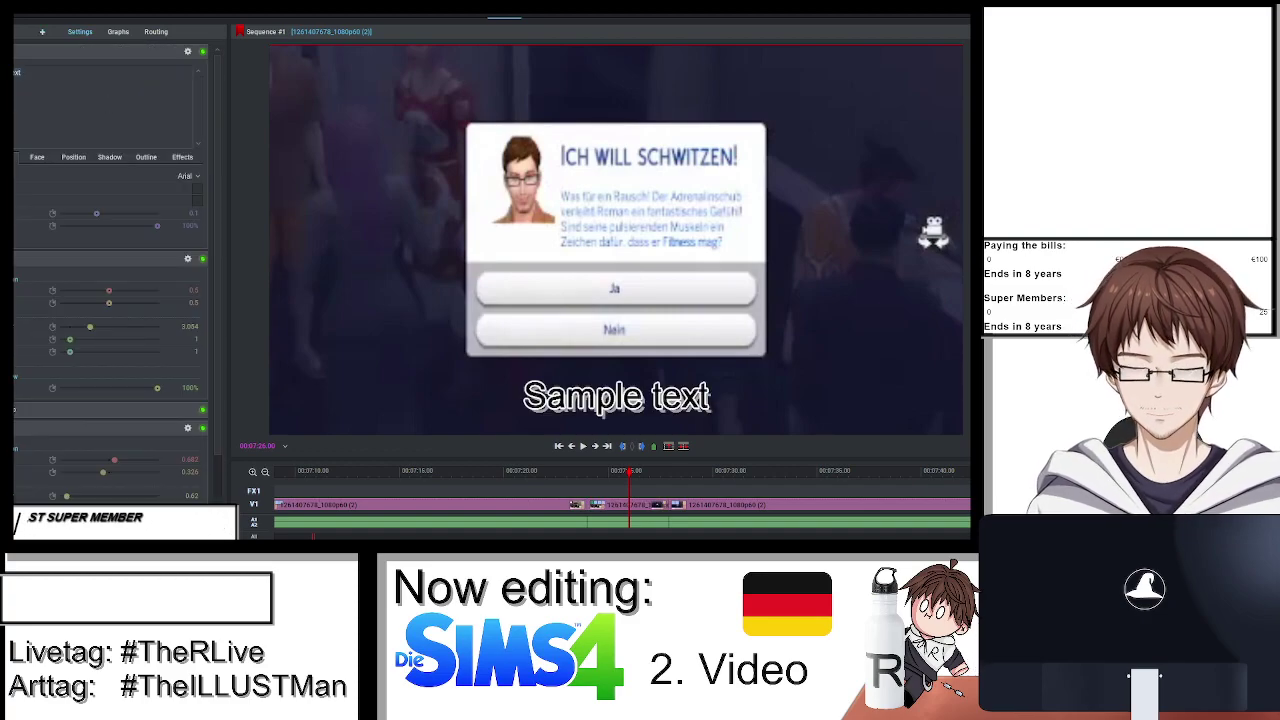
{"action": "key", "text": "ctrl+a"}
{"action": "type", "text": "That's"}
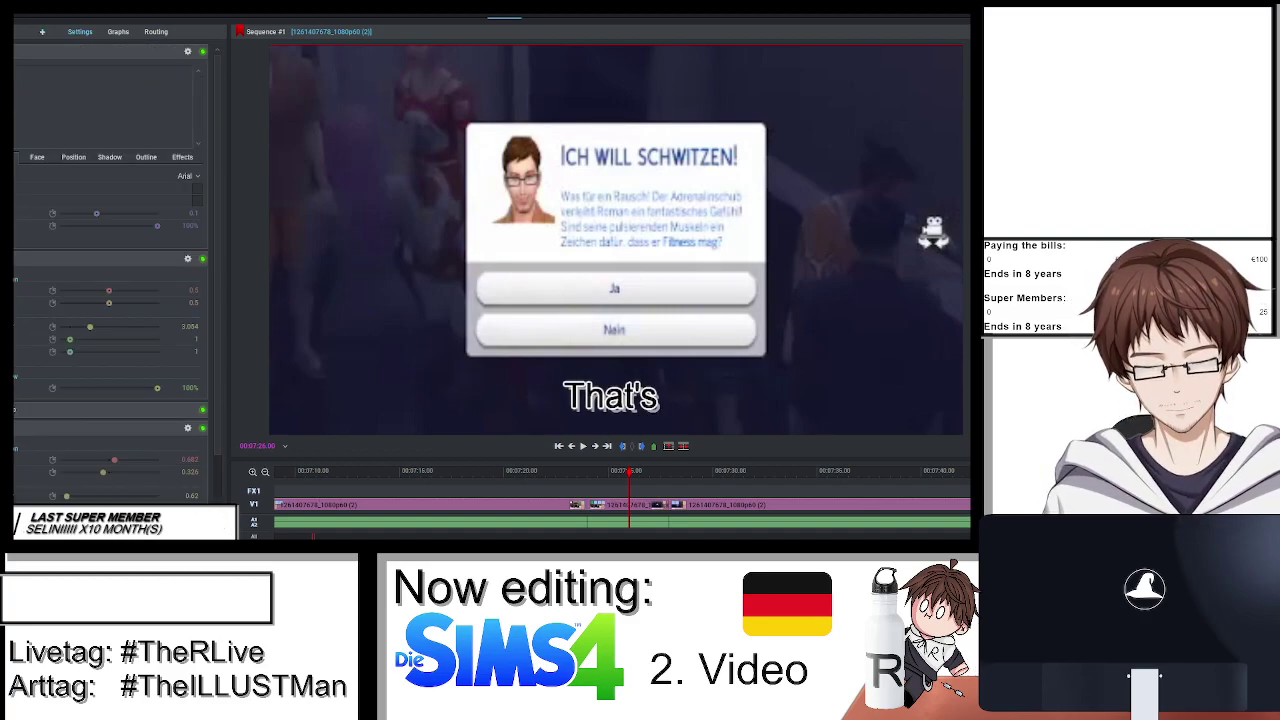
{"action": "type", "text": " a good hous"}
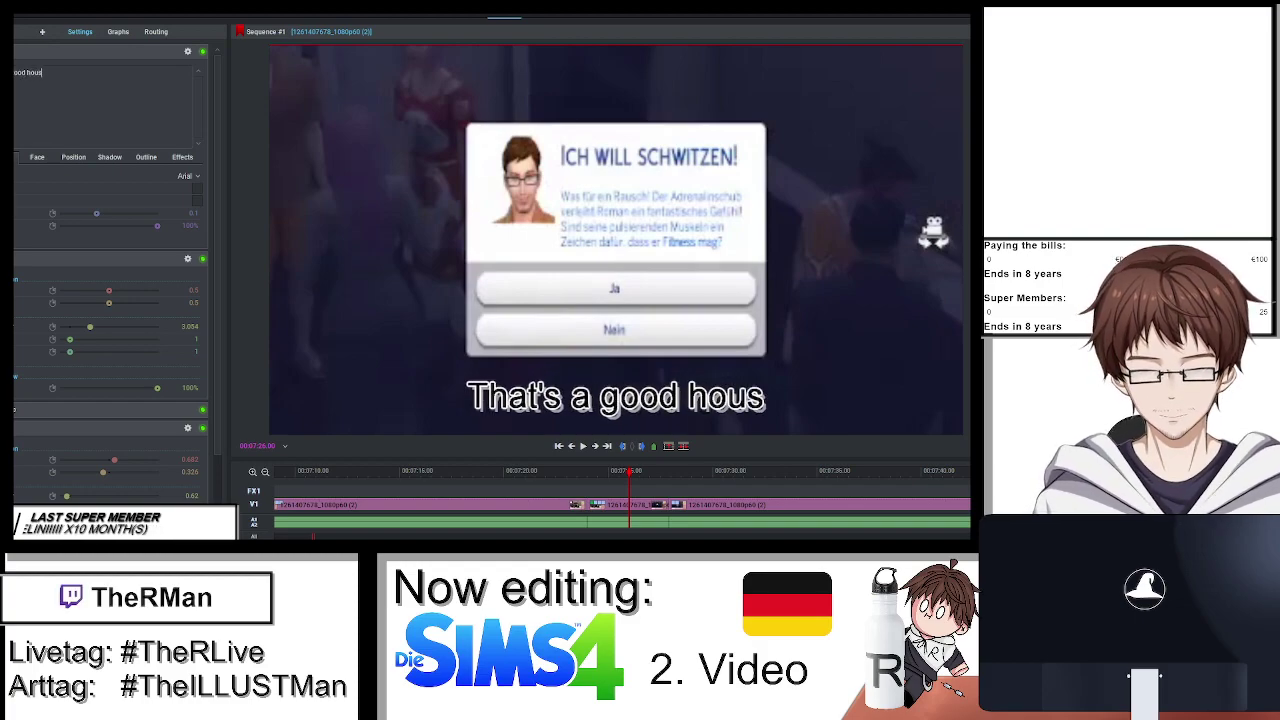
{"action": "type", "text": "e party"}
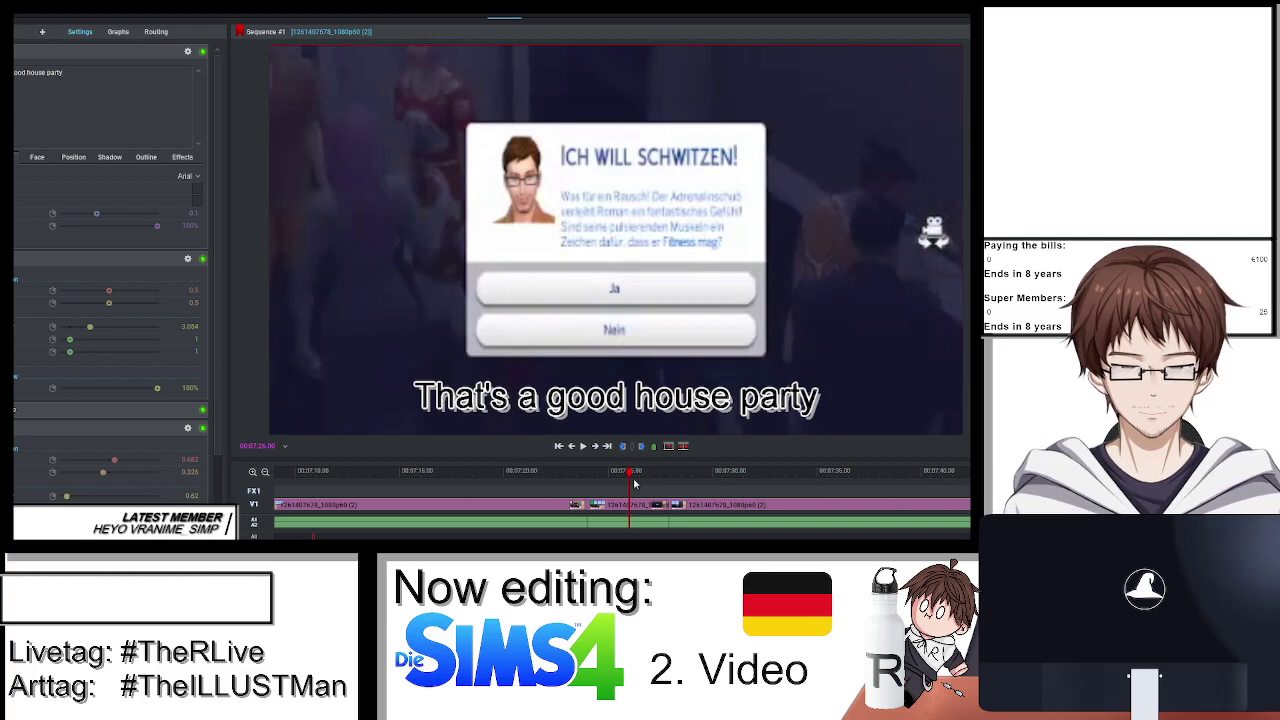
Split the subtitled segment at 00:07:26.00 and remove the image size and position effect from its first part.
{"action": "left_click_drag", "start_coordinate": [630, 474], "coordinate": [610, 470]}
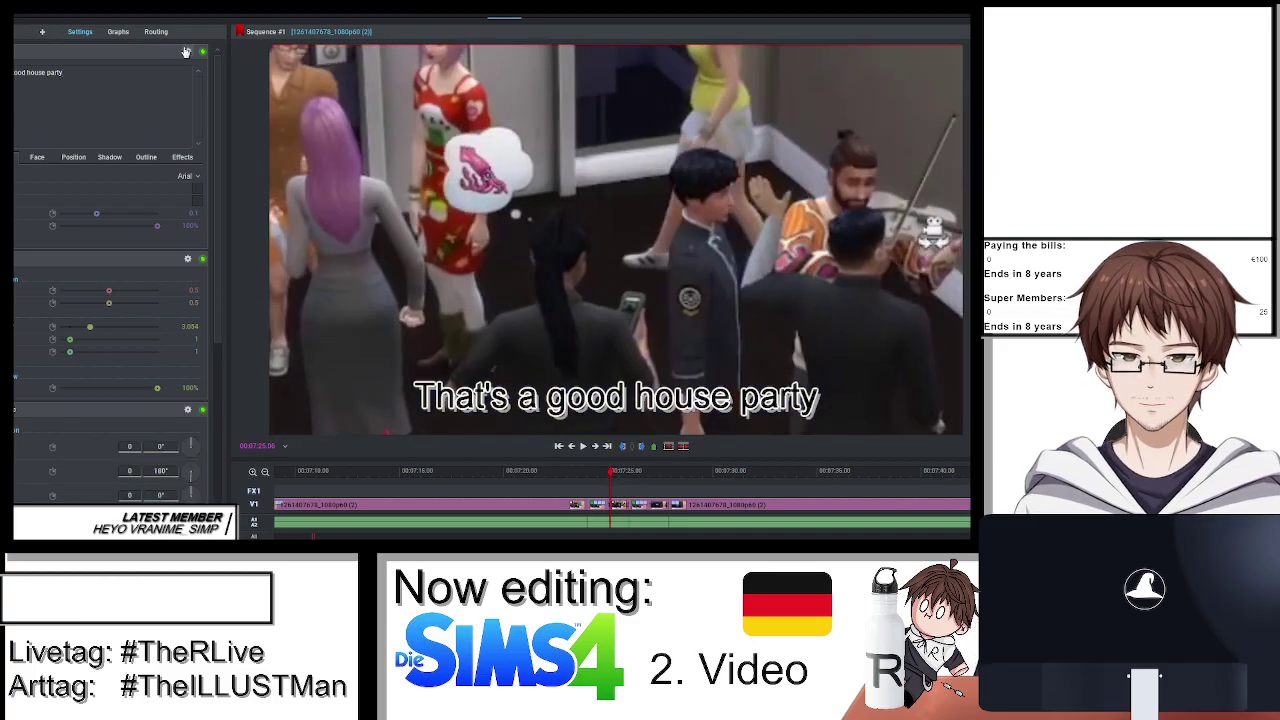
{"action": "left_click", "coordinate": [188, 259]}
{"action": "left_click", "coordinate": [160, 323]}
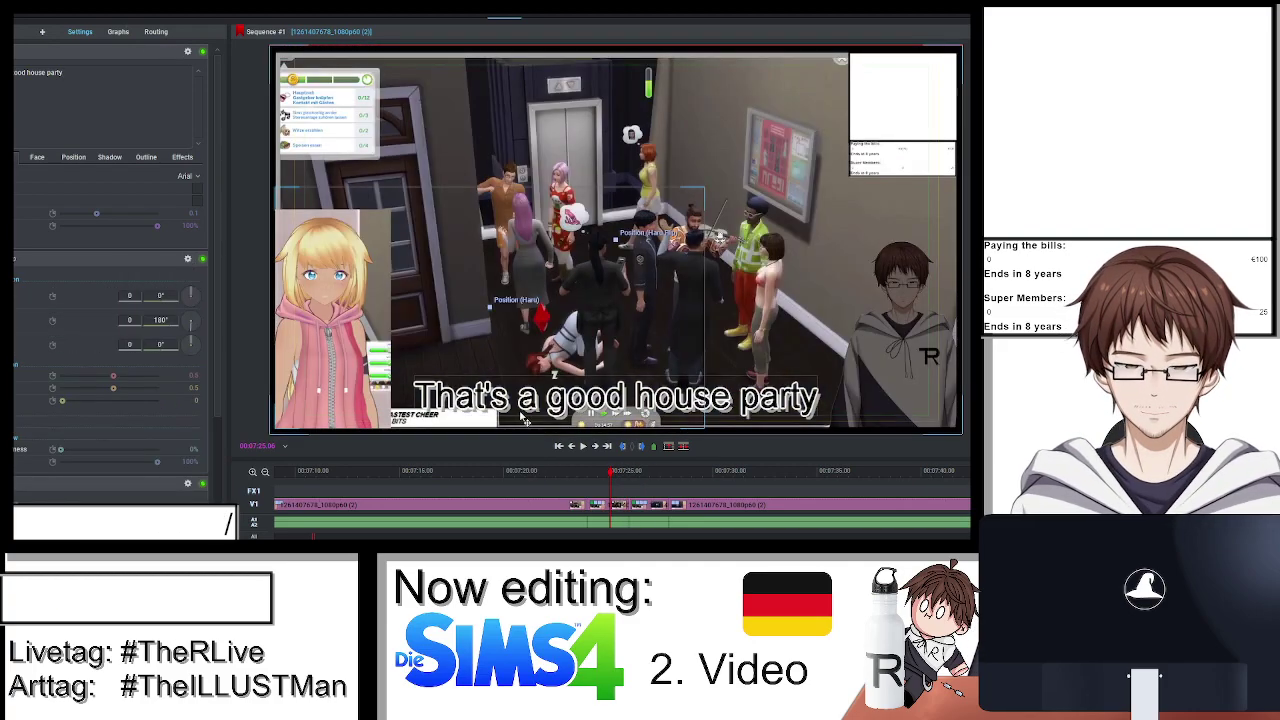
Play the subtitled dialog scene back and split its zoomed segment on all tracks at about 00:07:26.35.
{"action": "left_click", "coordinate": [485, 12]}
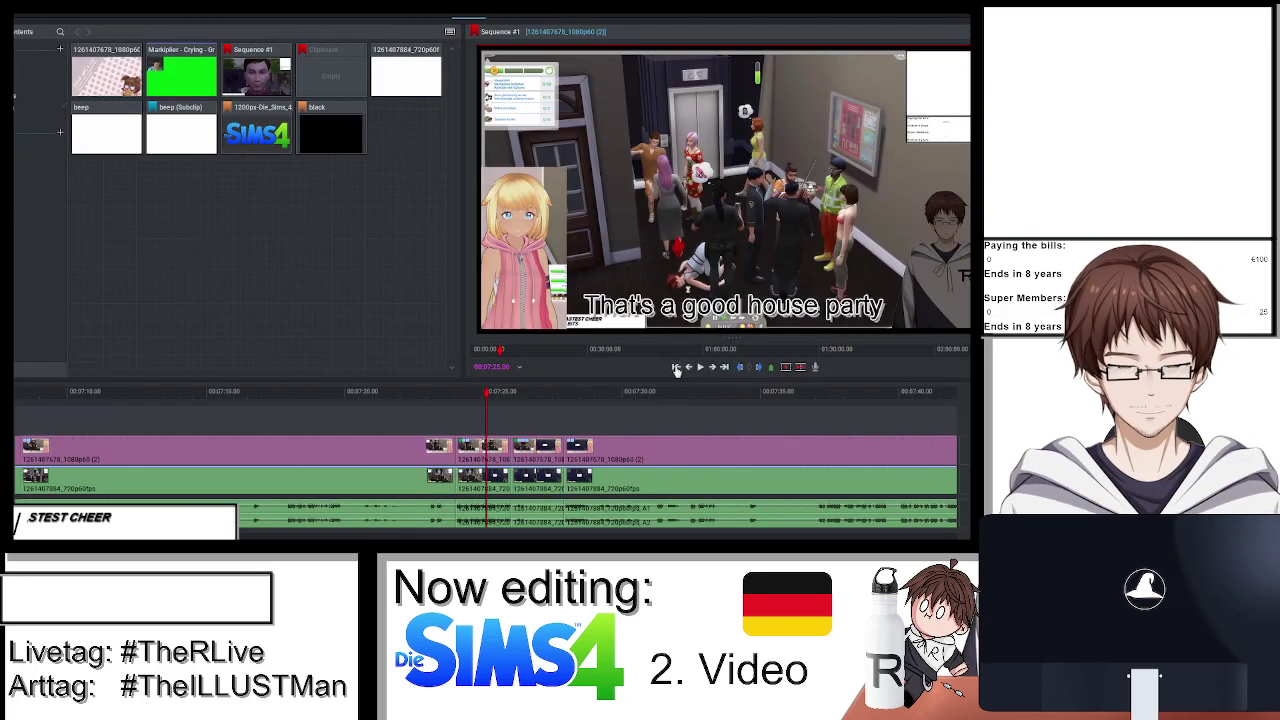
{"action": "key", "text": "space"}
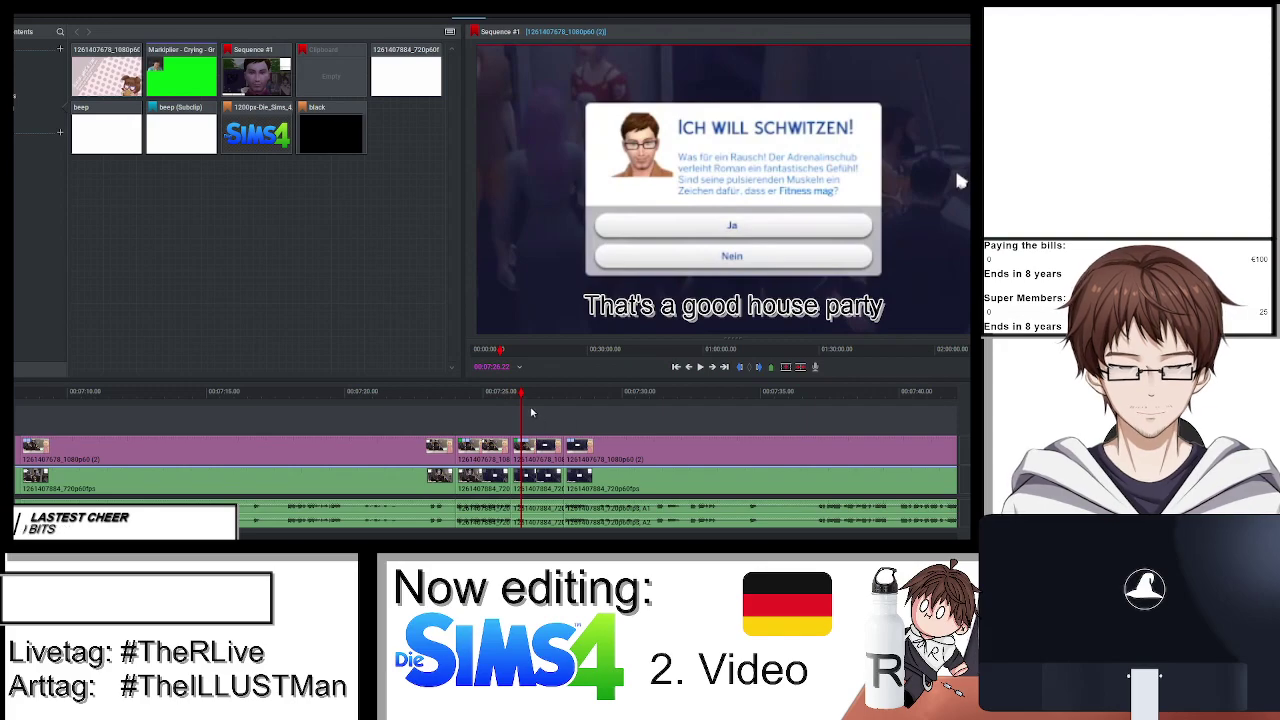
{"action": "right_click", "coordinate": [548, 476]}
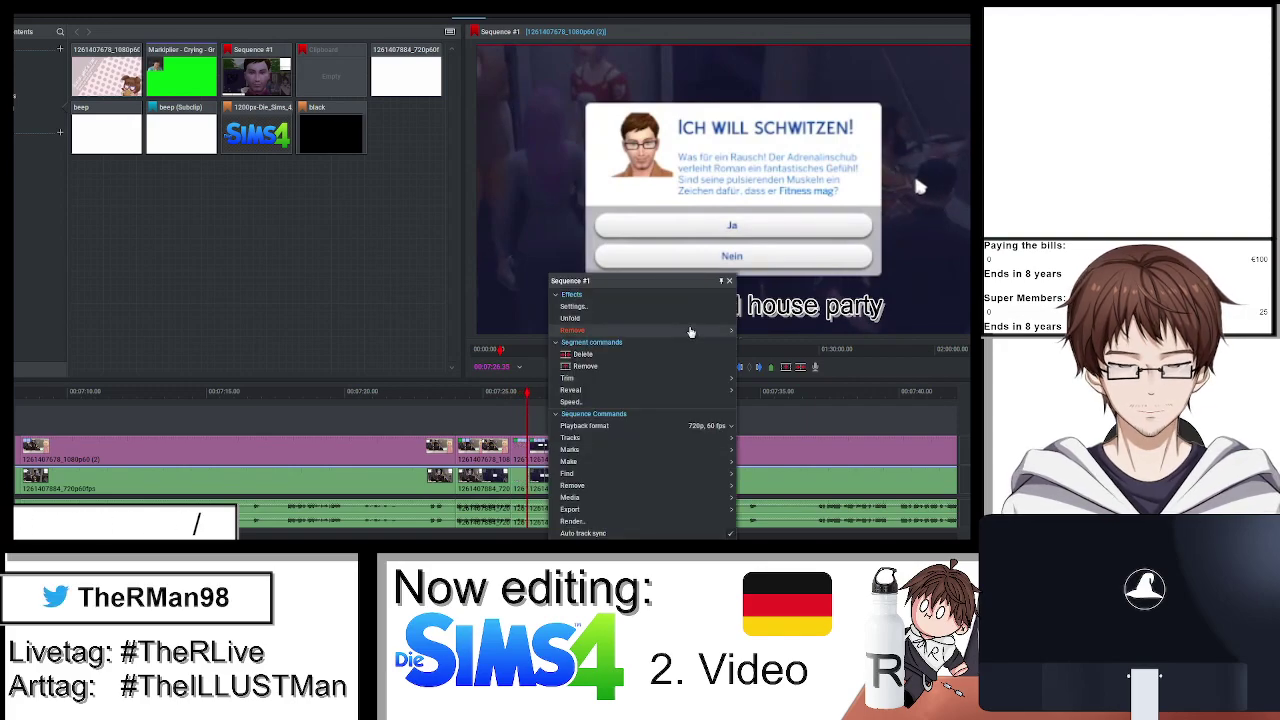
{"action": "mouse_move", "coordinate": [728, 331]}
{"action": "left_click", "coordinate": [540, 372]}
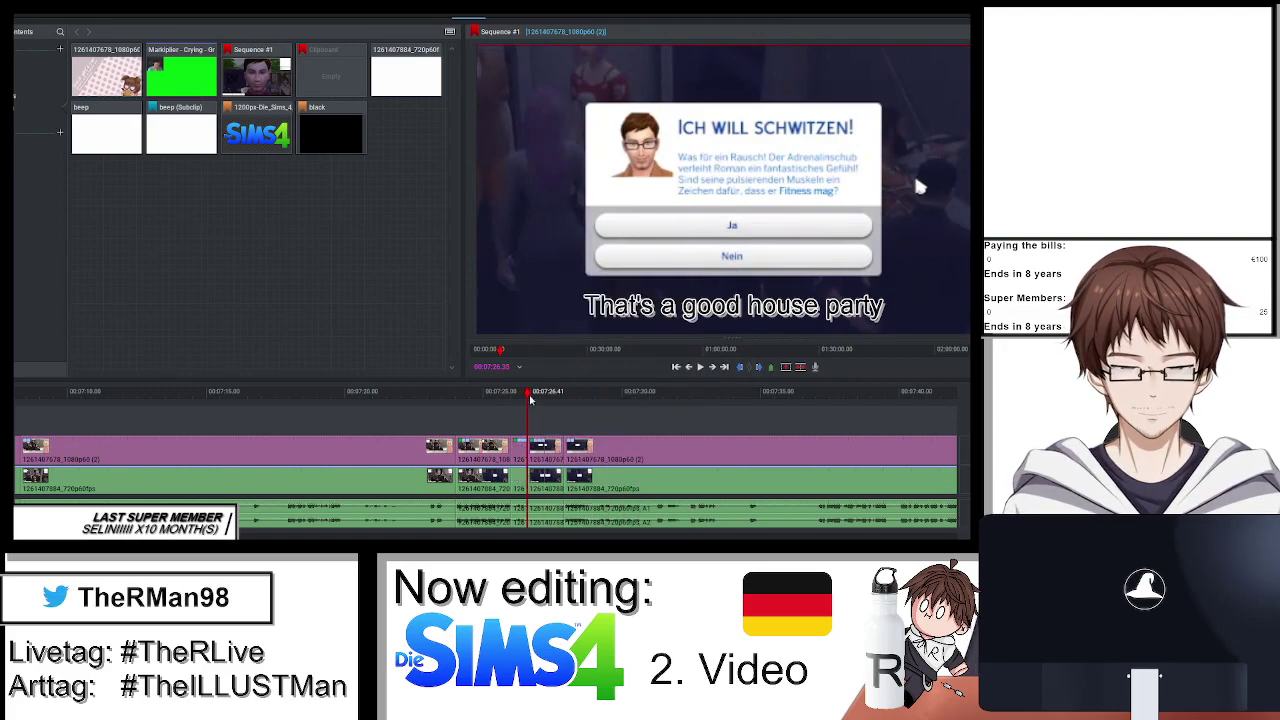
{"action": "left_click_drag", "start_coordinate": [530, 400], "coordinate": [545, 400]}
Change the subtitle of the segment after the new split to "I want to sweat" in double quotation marks and lower the text's opacity.
{"action": "left_click", "coordinate": [503, 14]}
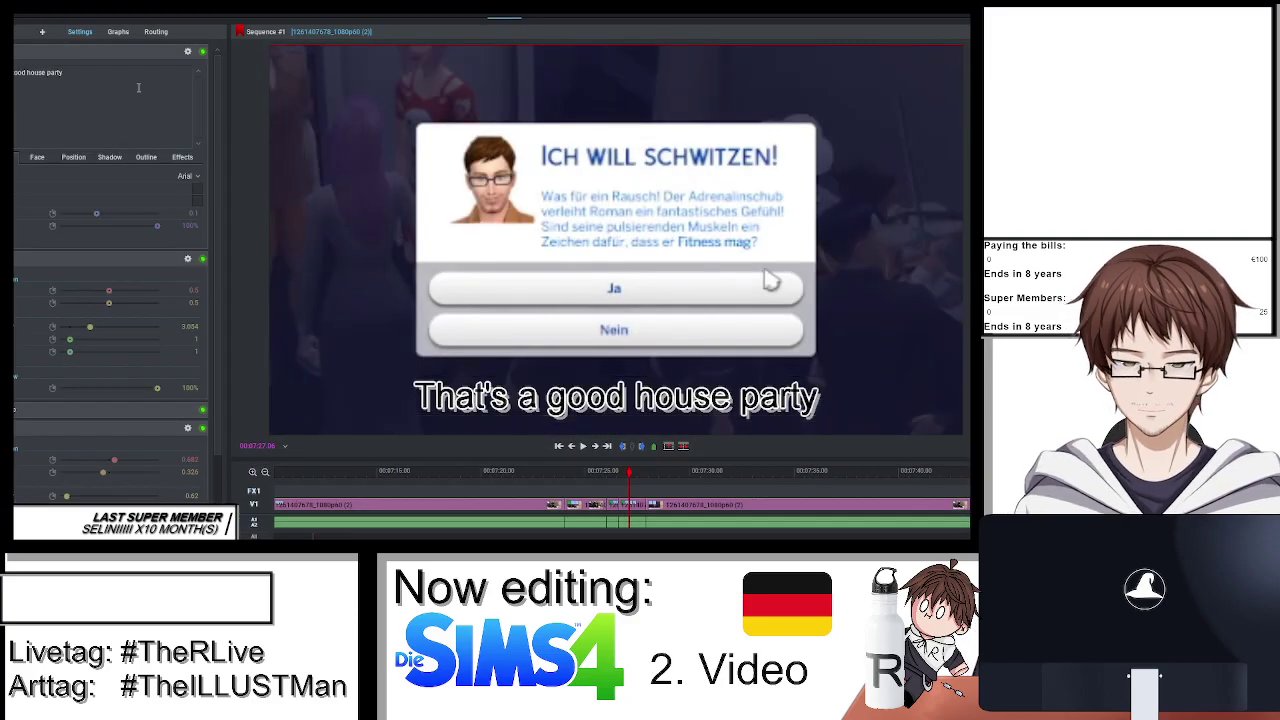
{"action": "type", "text": "I w"}
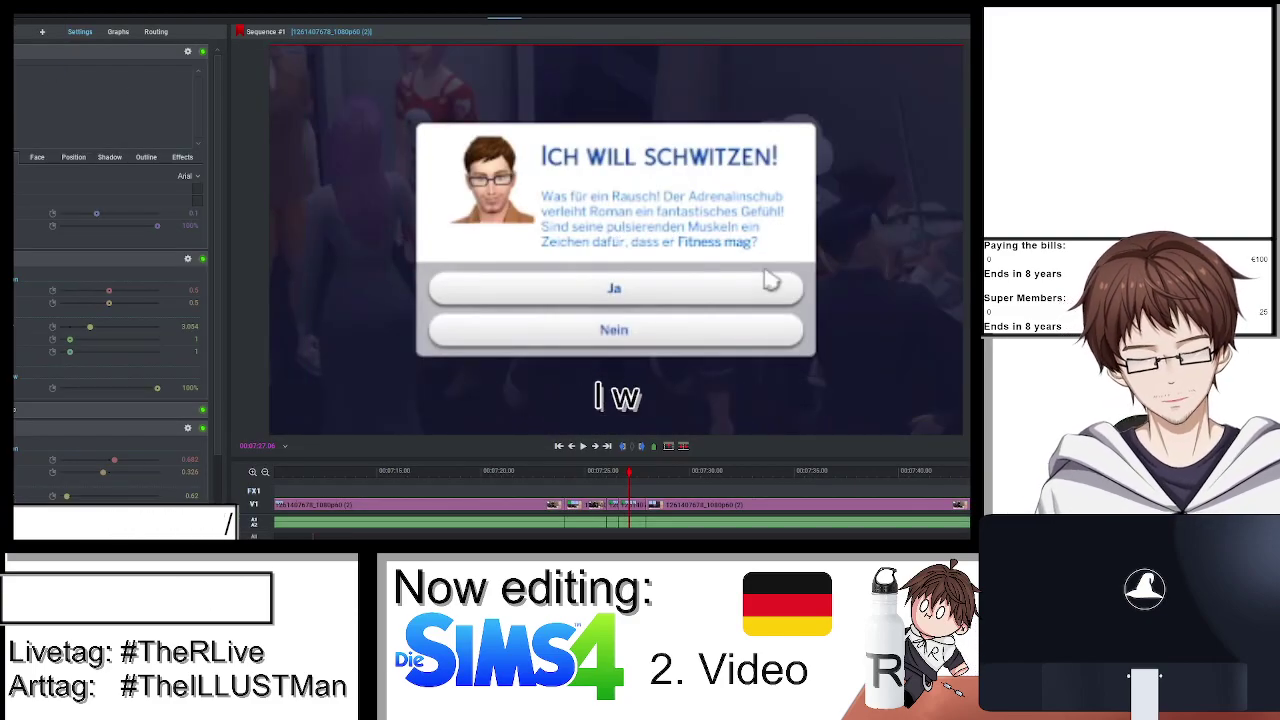
{"action": "type", "text": "ant to sweat"}
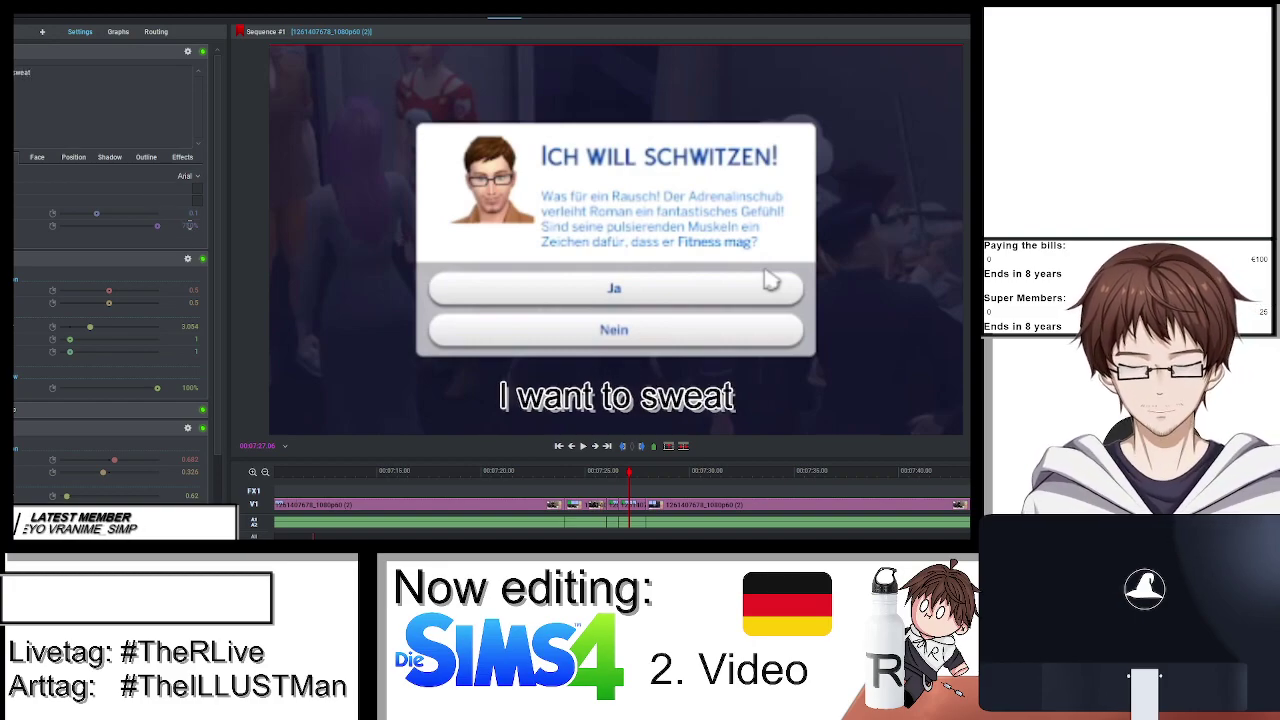
{"action": "type", "text": "\"\""}
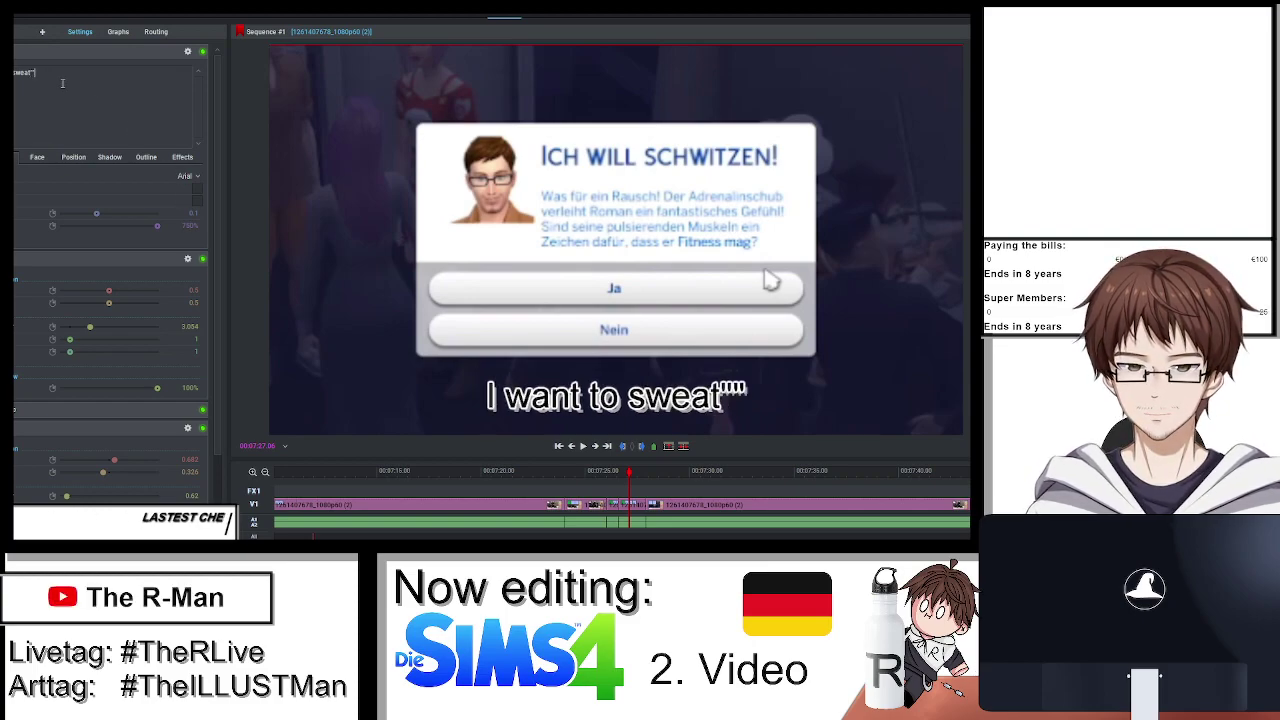
{"action": "key", "text": "BackSpace"}
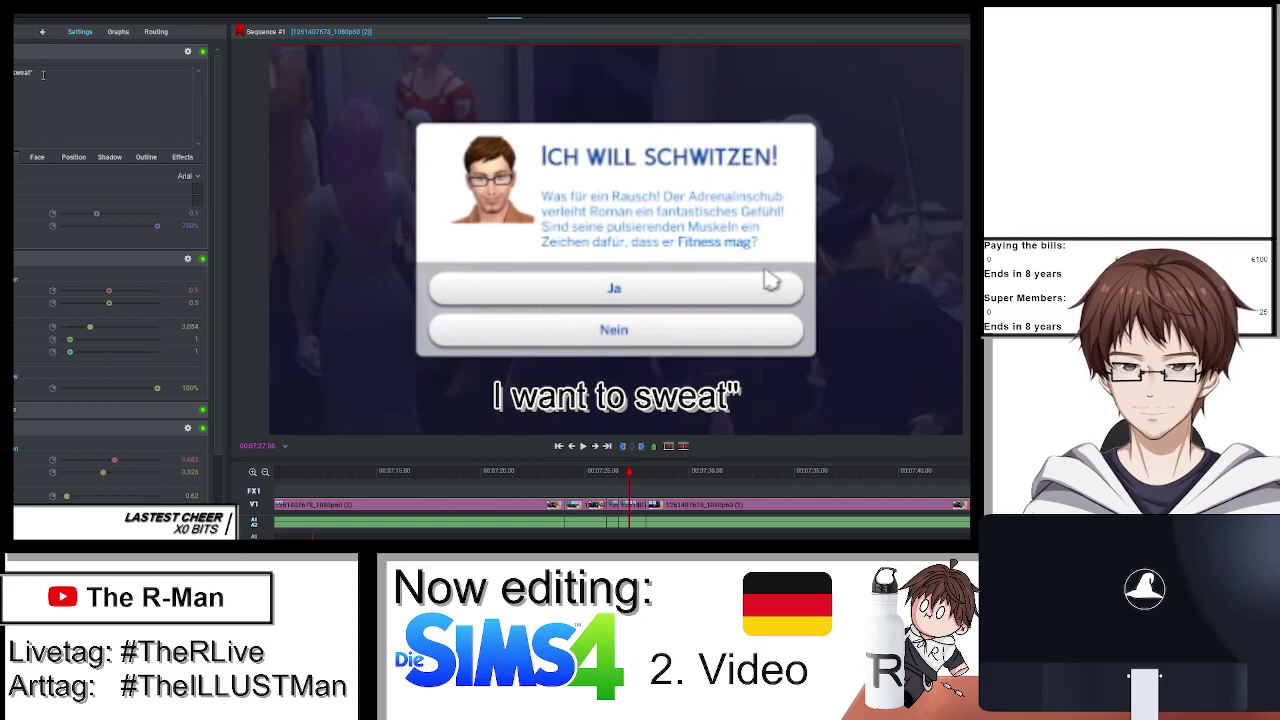
{"action": "type", "text": "\""}
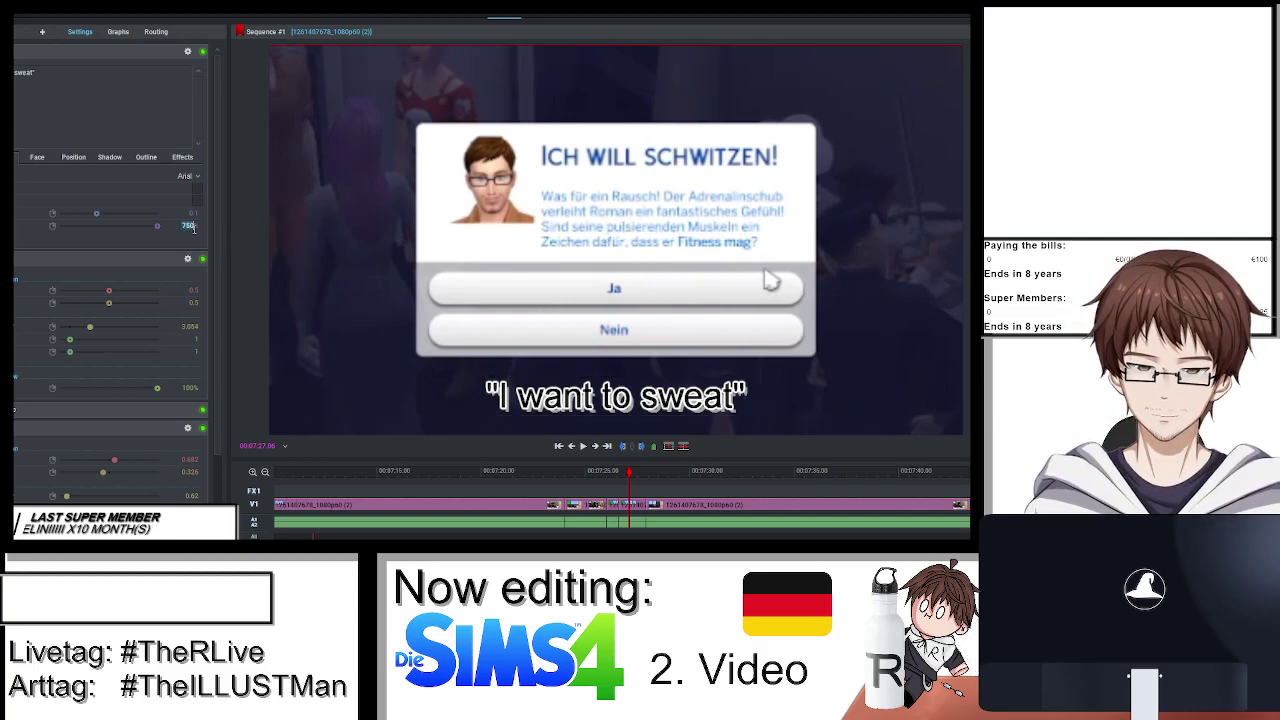
{"action": "key", "text": "BackSpace"}
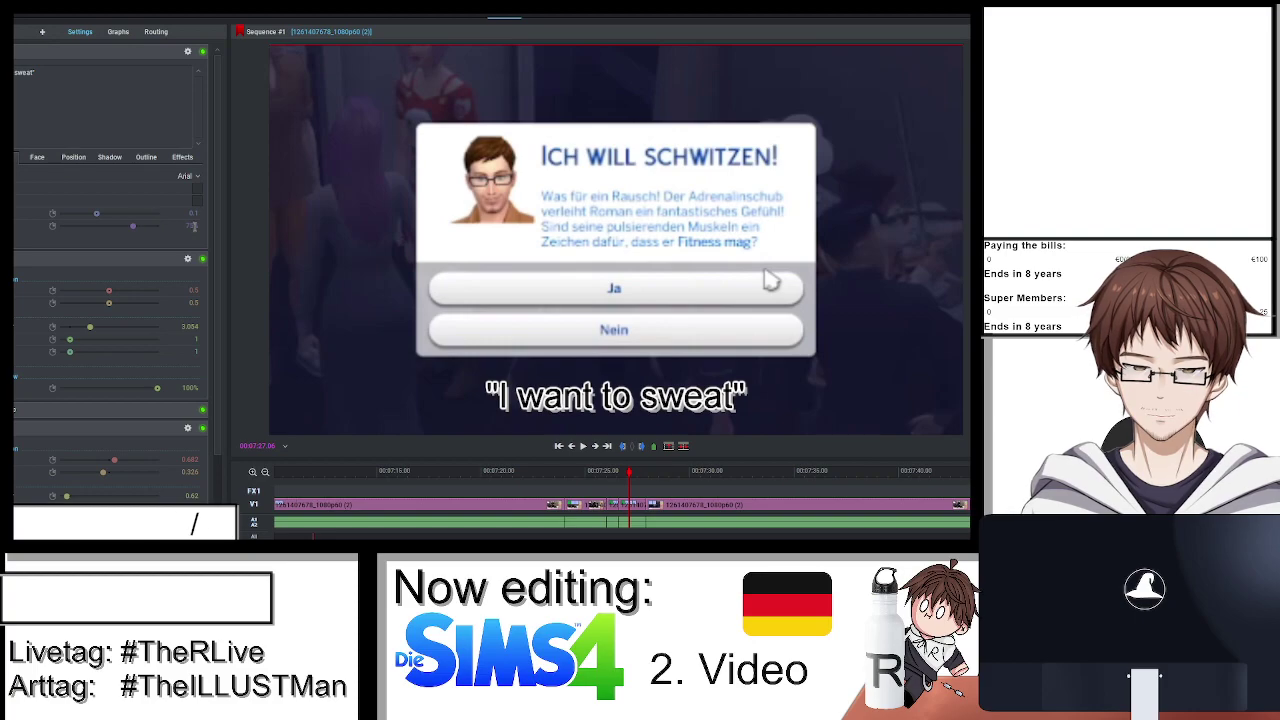
{"action": "key", "text": "Return"}
Play on to the ghost at the party and split all tracks at about 00:07:36 and 00:07:37.
{"action": "left_click", "coordinate": [469, 17]}
{"action": "key", "text": "space"}
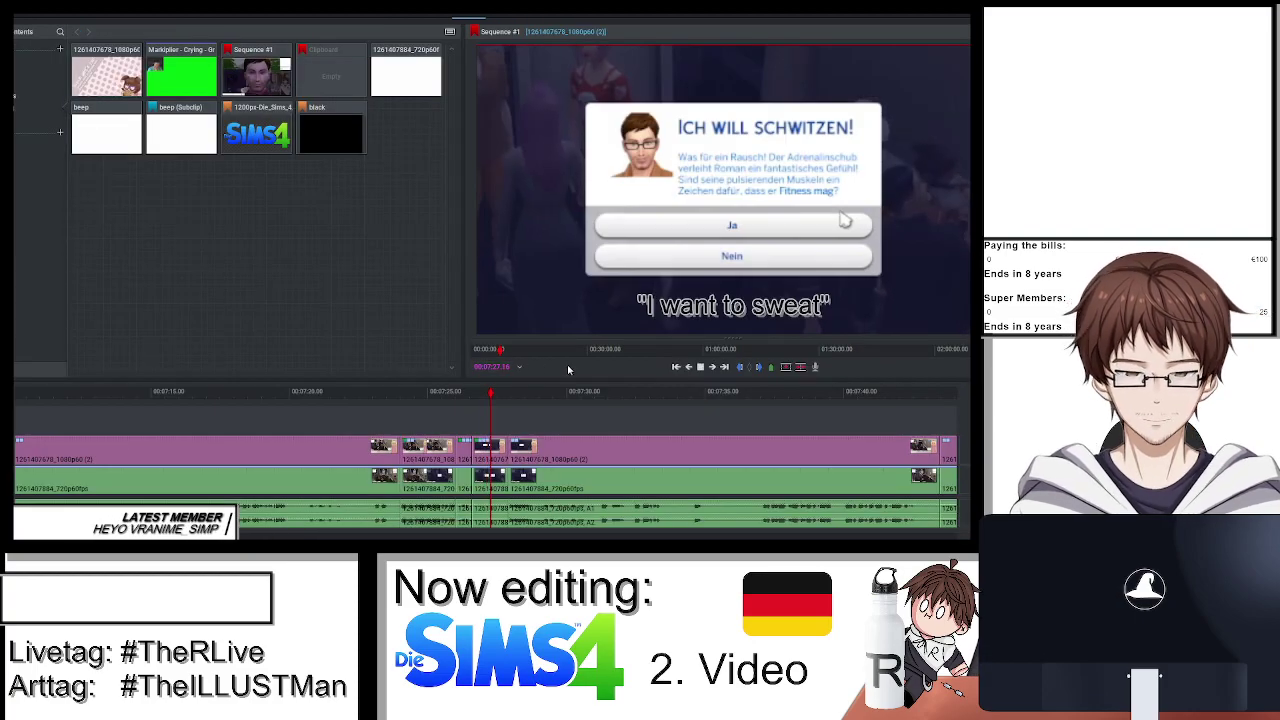
{"action": "scroll", "coordinate": [612, 456], "scroll_direction": "down", "scroll_amount": 2}
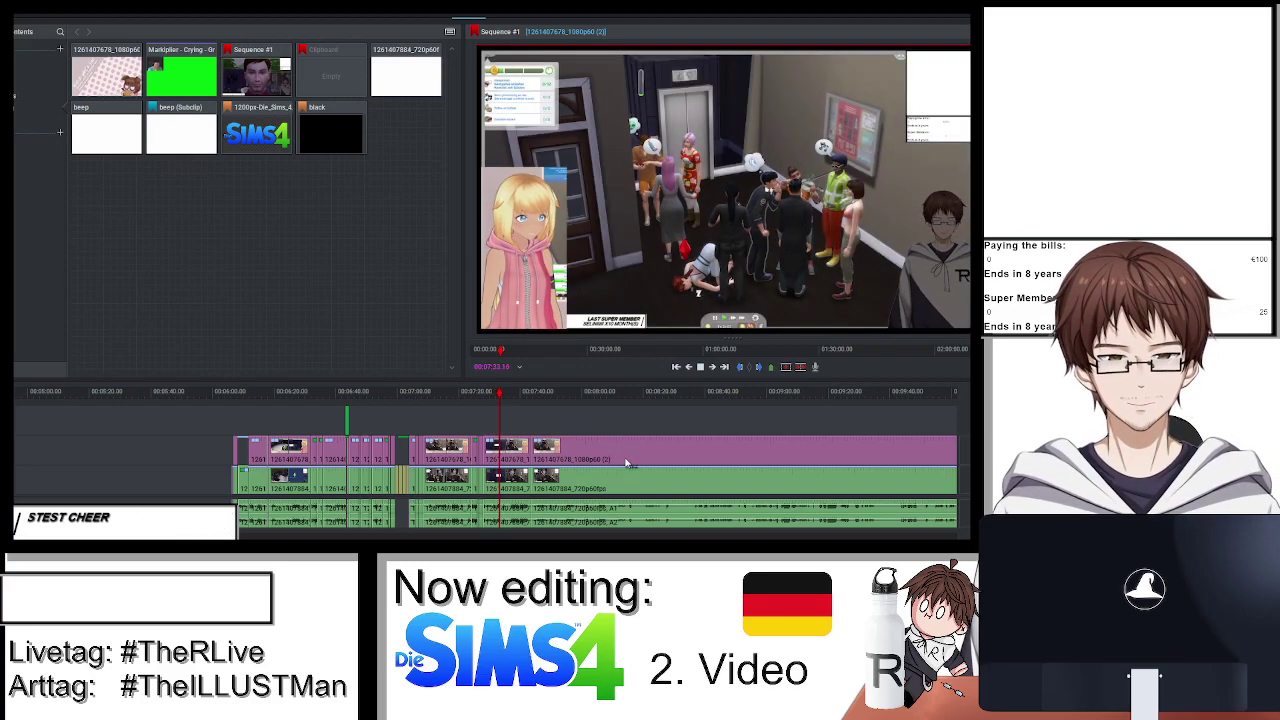
{"action": "scroll", "coordinate": [547, 423], "scroll_direction": "up", "scroll_amount": 2}
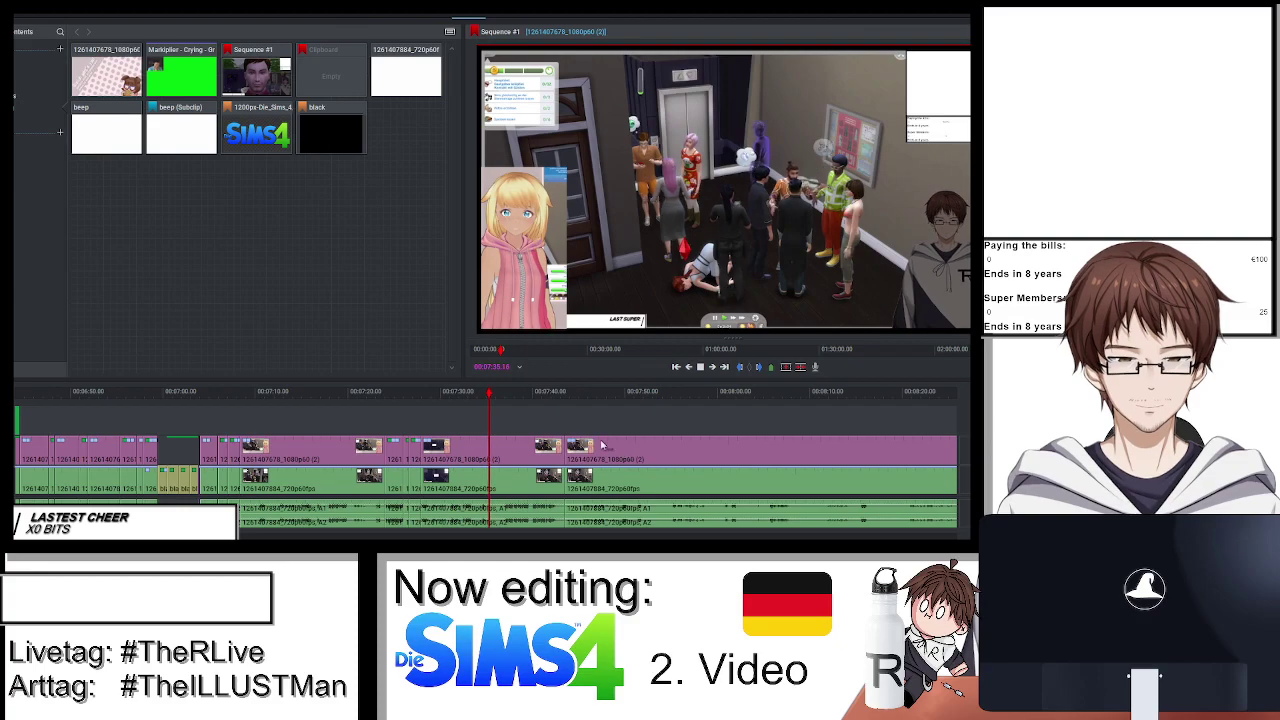
{"action": "scroll", "coordinate": [552, 458], "scroll_direction": "up", "scroll_amount": 2}
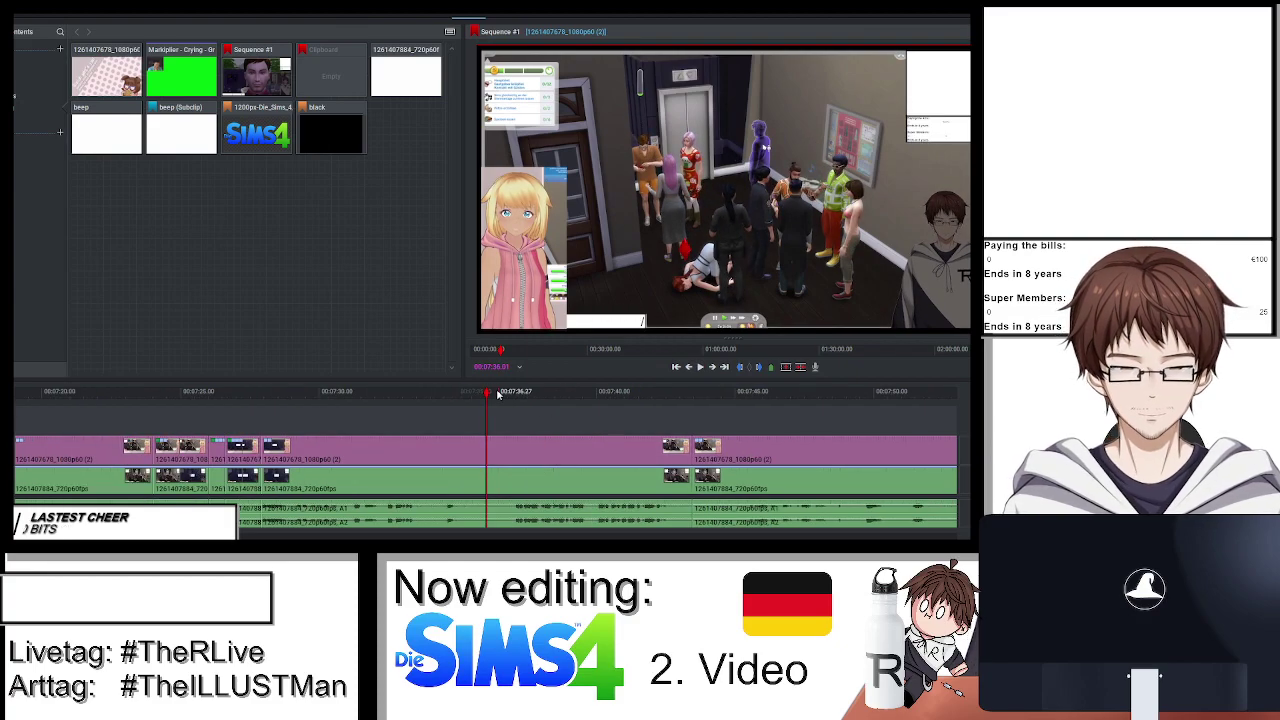
{"action": "left_click_drag", "start_coordinate": [488, 396], "coordinate": [515, 400]}
{"action": "key", "text": "c"}
{"action": "key", "text": "c"}
{"action": "left_click", "coordinate": [502, 396]}
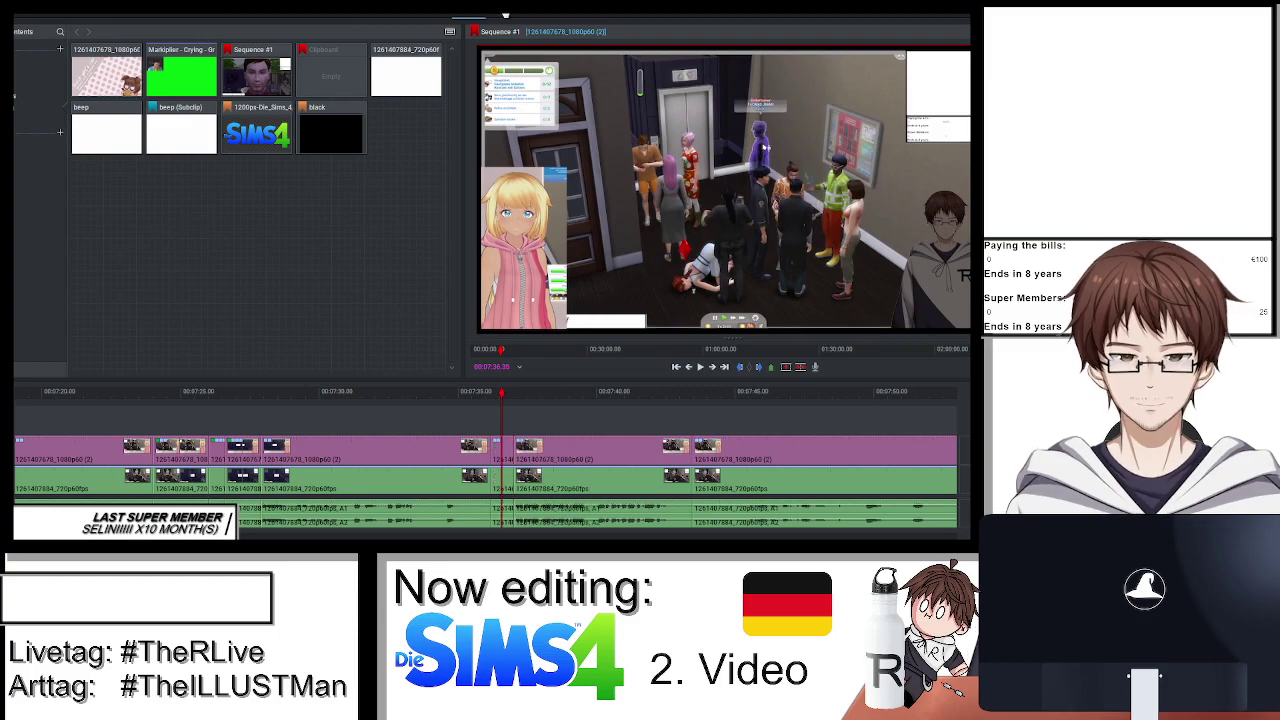
Add an image size and position effect to the short new segment, with scale 5.449, framing the purple ghost and its Entertainer label.
{"action": "left_click", "coordinate": [505, 16]}
{"action": "left_click", "coordinate": [40, 36]}
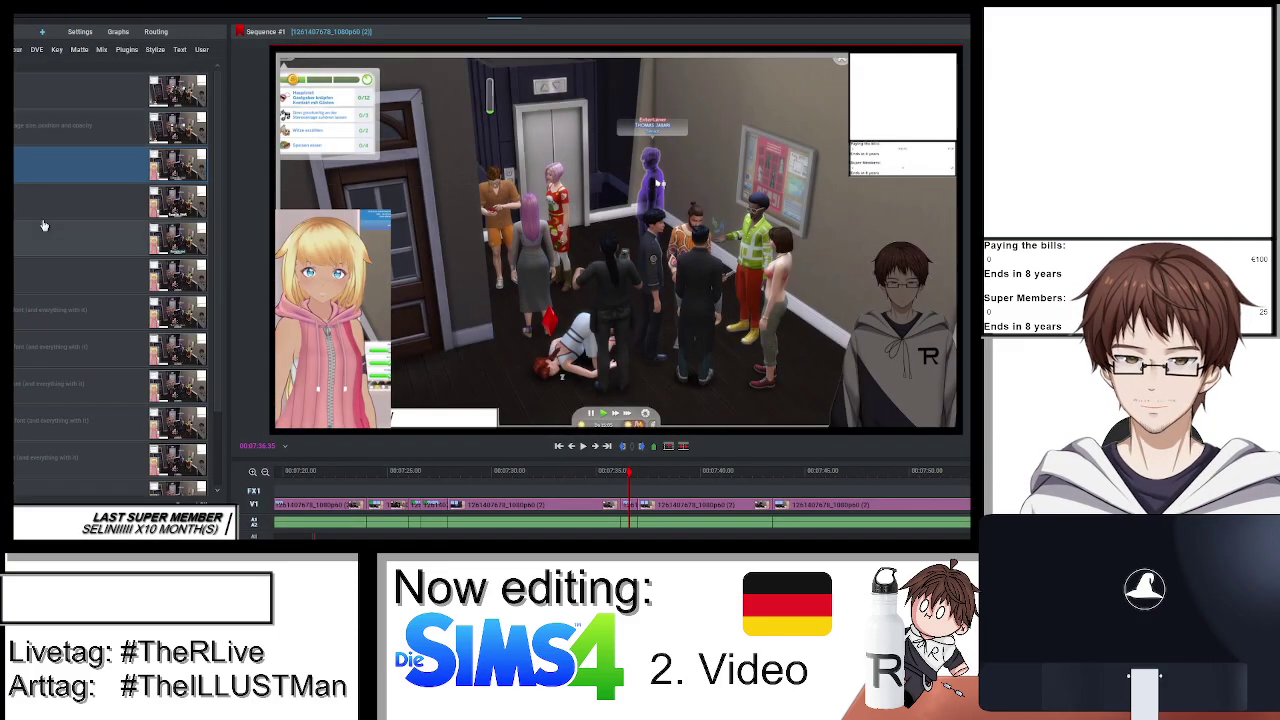
{"action": "double_click", "coordinate": [112, 138]}
{"action": "mouse_move", "coordinate": [69, 119]}
{"action": "left_mouse_down"}
{"action": "mouse_move", "coordinate": [114, 120]}
{"action": "mouse_move", "coordinate": [100, 85]}
{"action": "mouse_move", "coordinate": [68, 112]}
{"action": "left_mouse_up"}
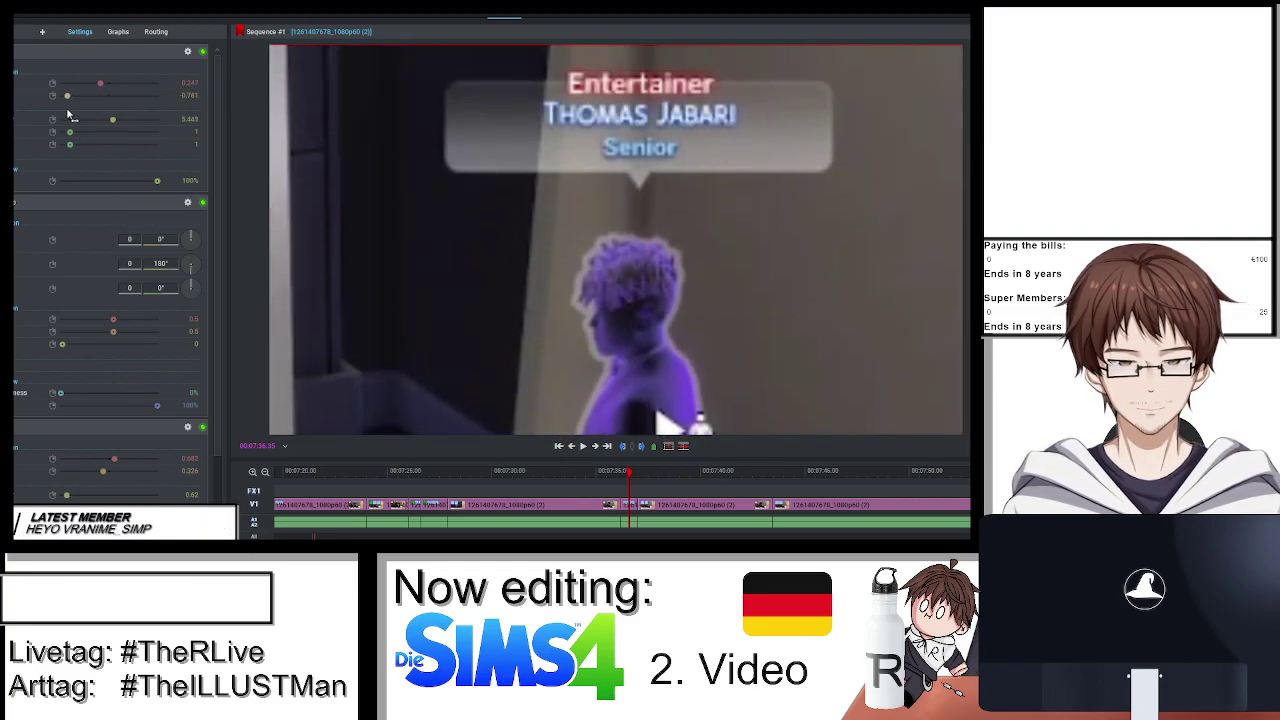
Add a subtitle reading "The Entertainer, a ghost" to the zoomed ghost segment.
{"action": "left_click", "coordinate": [44, 35]}
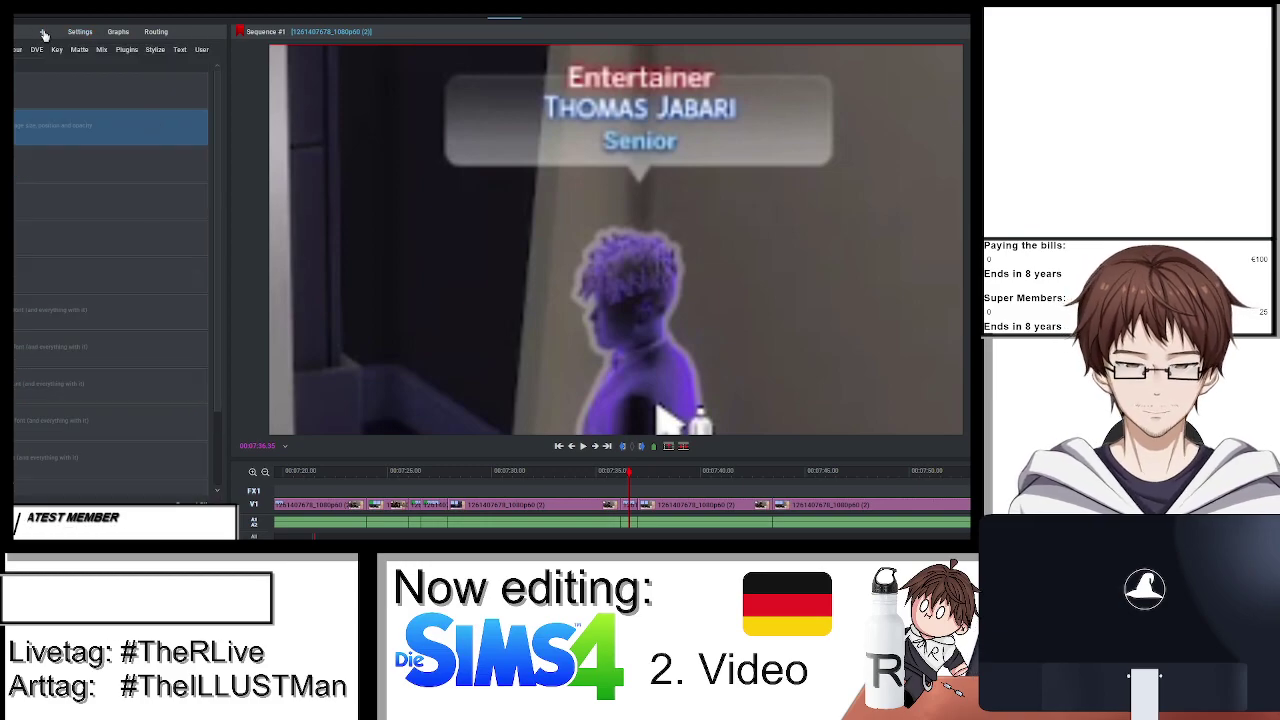
{"action": "double_click", "coordinate": [24, 174]}
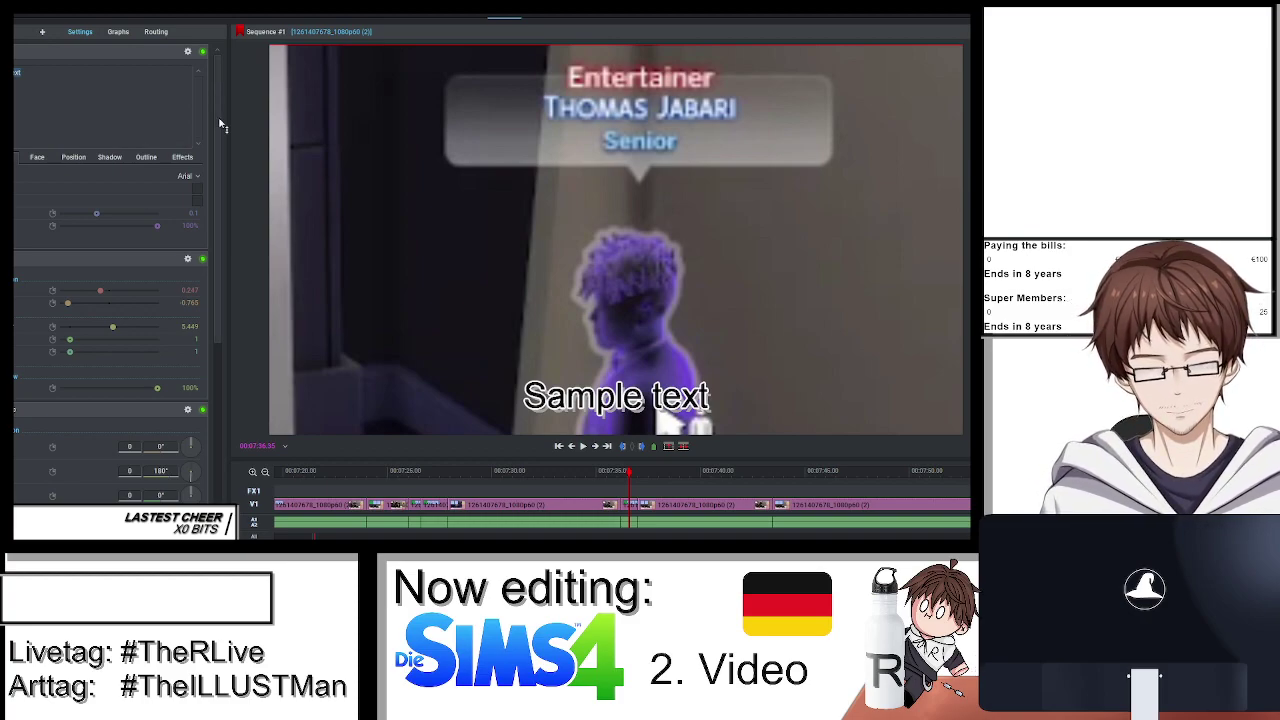
{"action": "type", "text": "The Enter"}
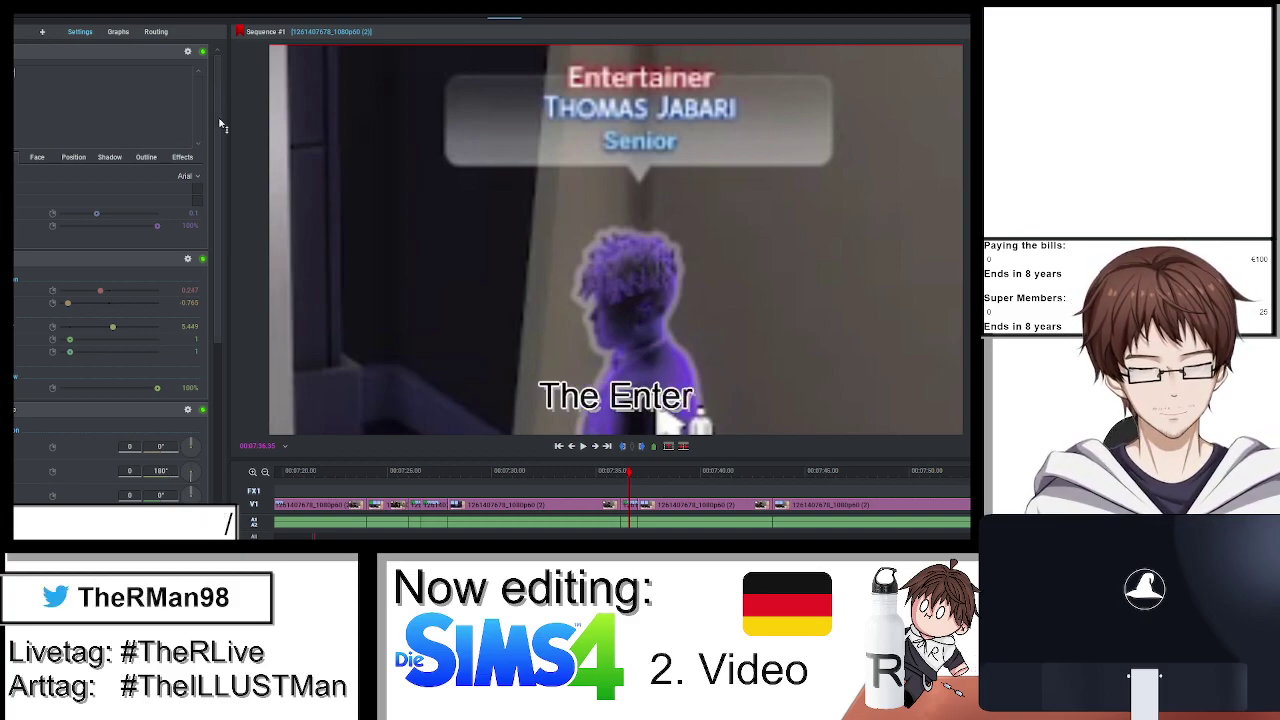
{"action": "type", "text": "tainer,"}
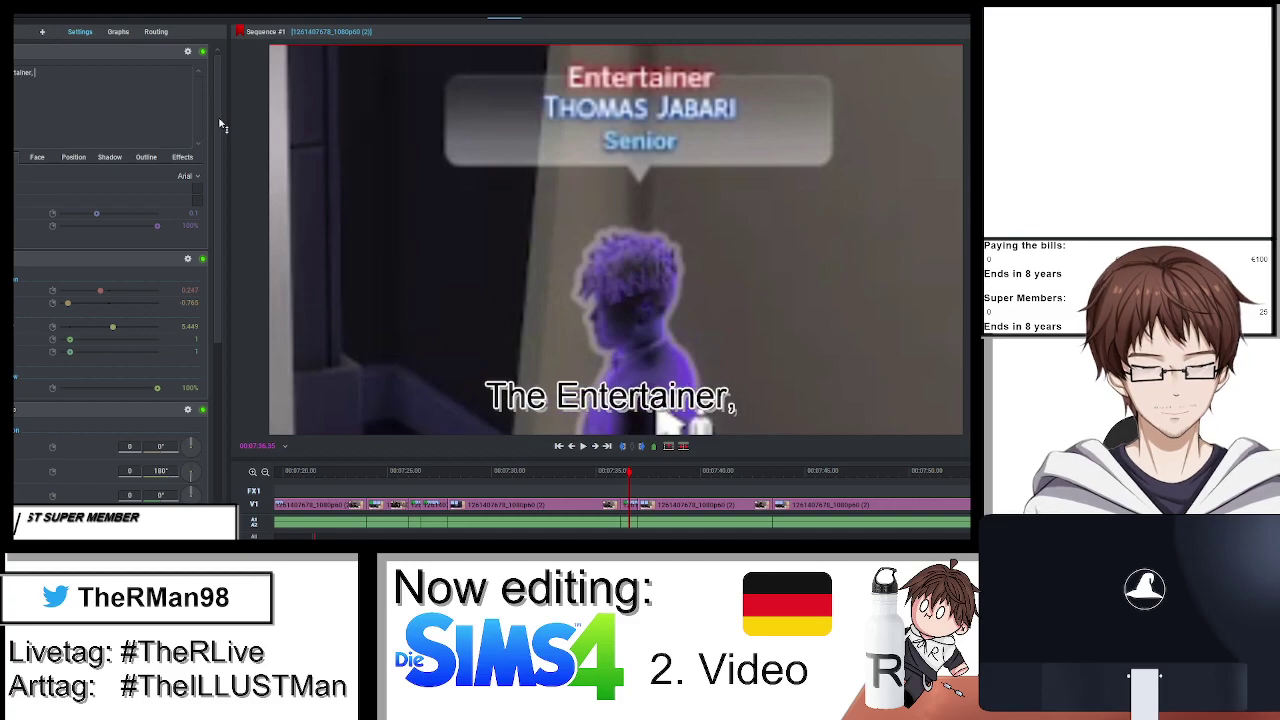
{"action": "type", "text": " a ghost"}
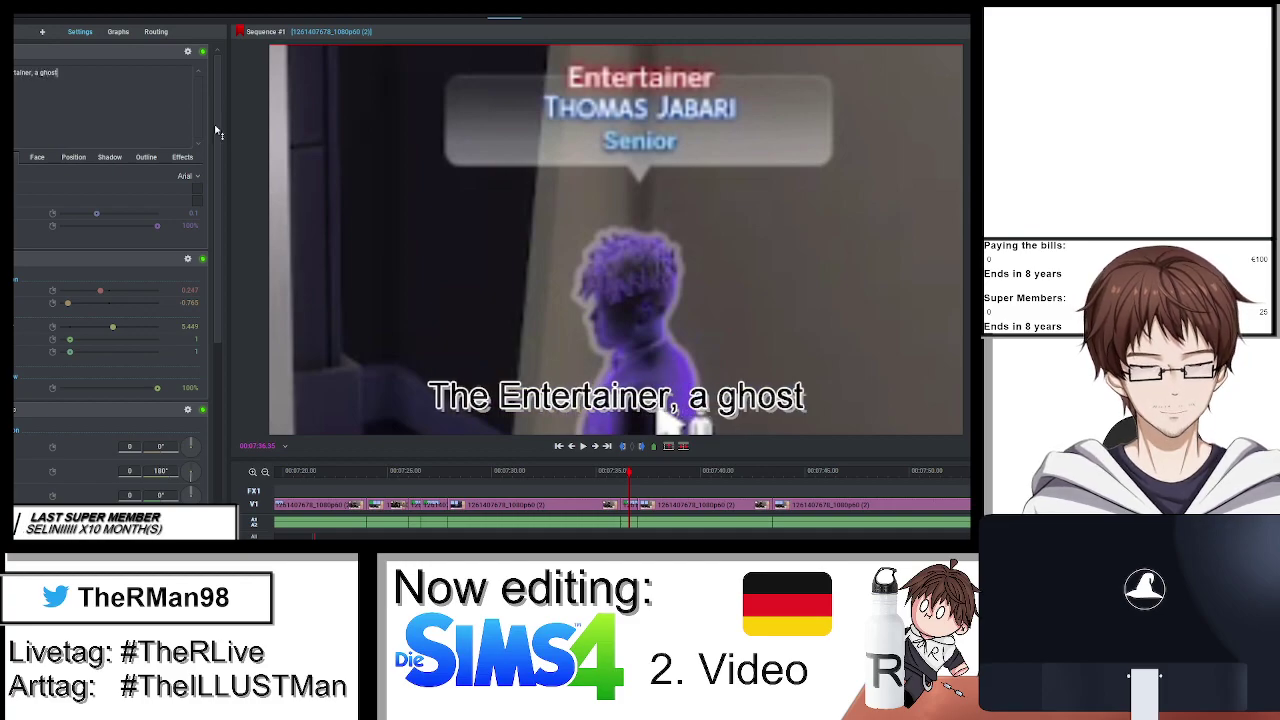
{"action": "left_click", "coordinate": [193, 227]}
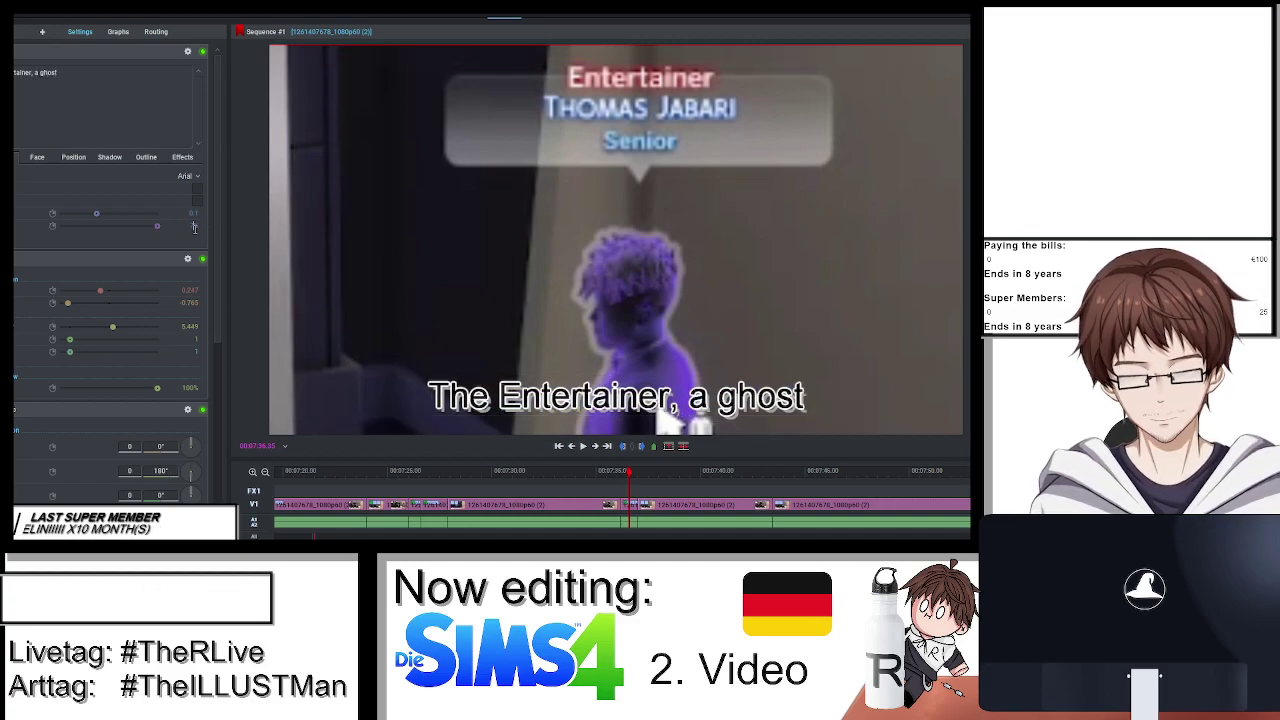
{"action": "key", "text": "Return"}
Play on past the ghost zoom and roll the cut at about 00:07:43 to about 00:07:48 on all tracks.
{"action": "left_click", "coordinate": [474, 14]}
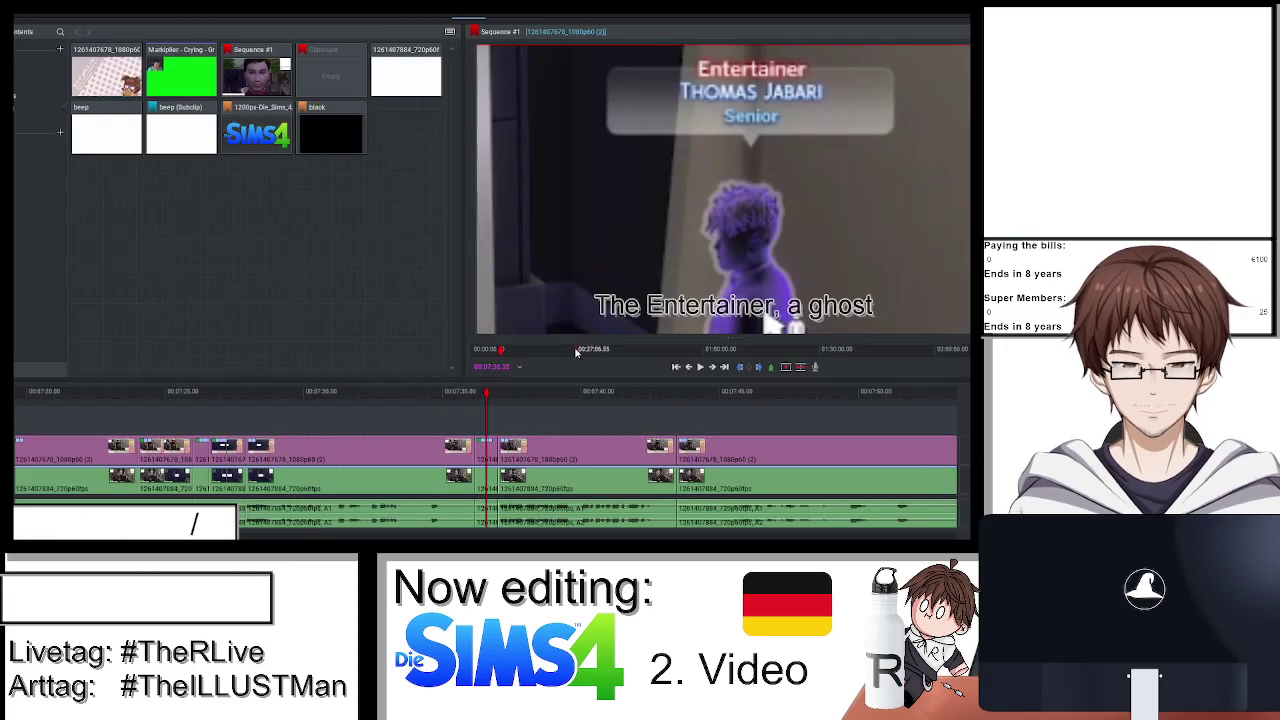
{"action": "key", "text": "space"}
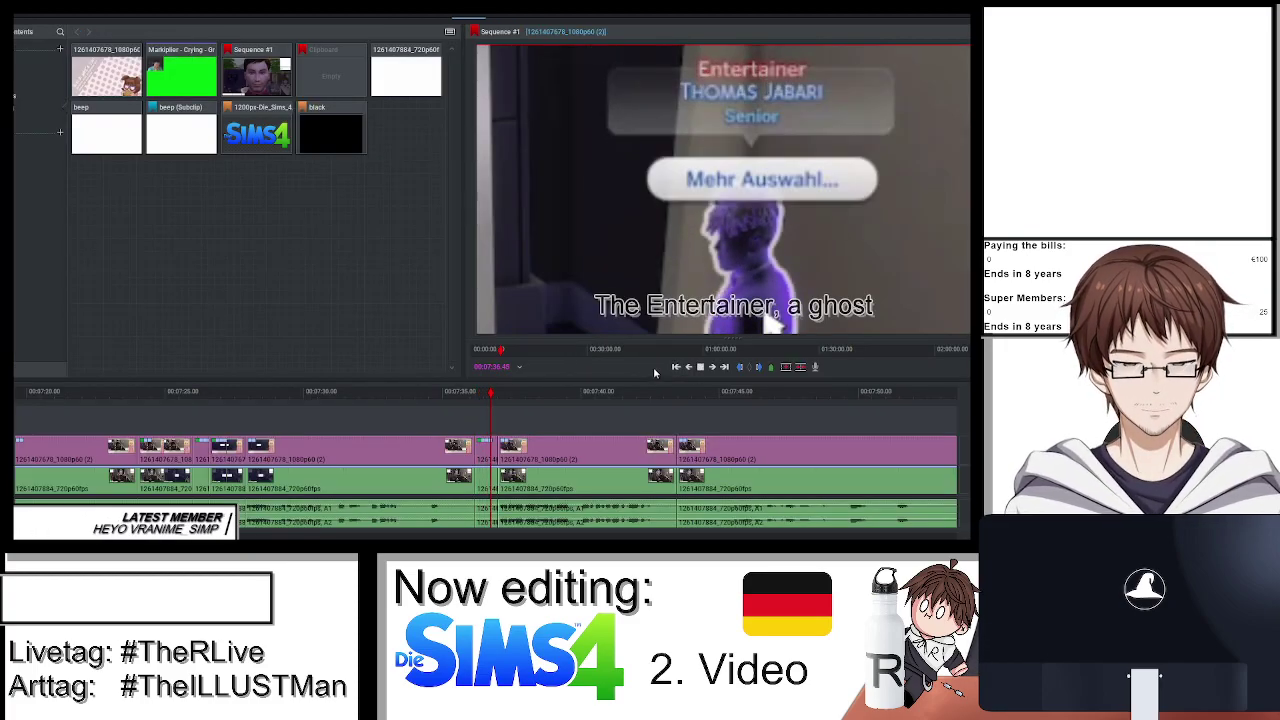
{"action": "scroll", "coordinate": [639, 416], "scroll_direction": "down", "scroll_amount": 3}
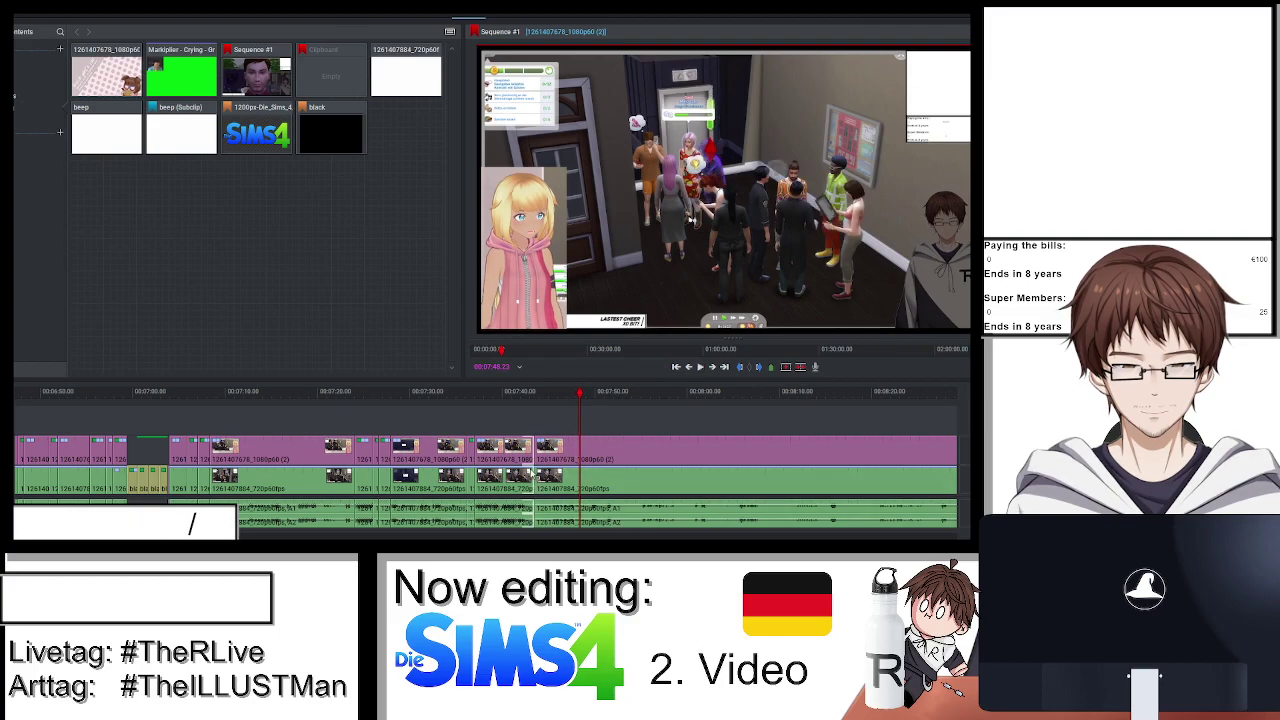
{"action": "left_click", "coordinate": [565, 478]}
{"action": "left_click_drag", "start_coordinate": [577, 478], "coordinate": [582, 478]}
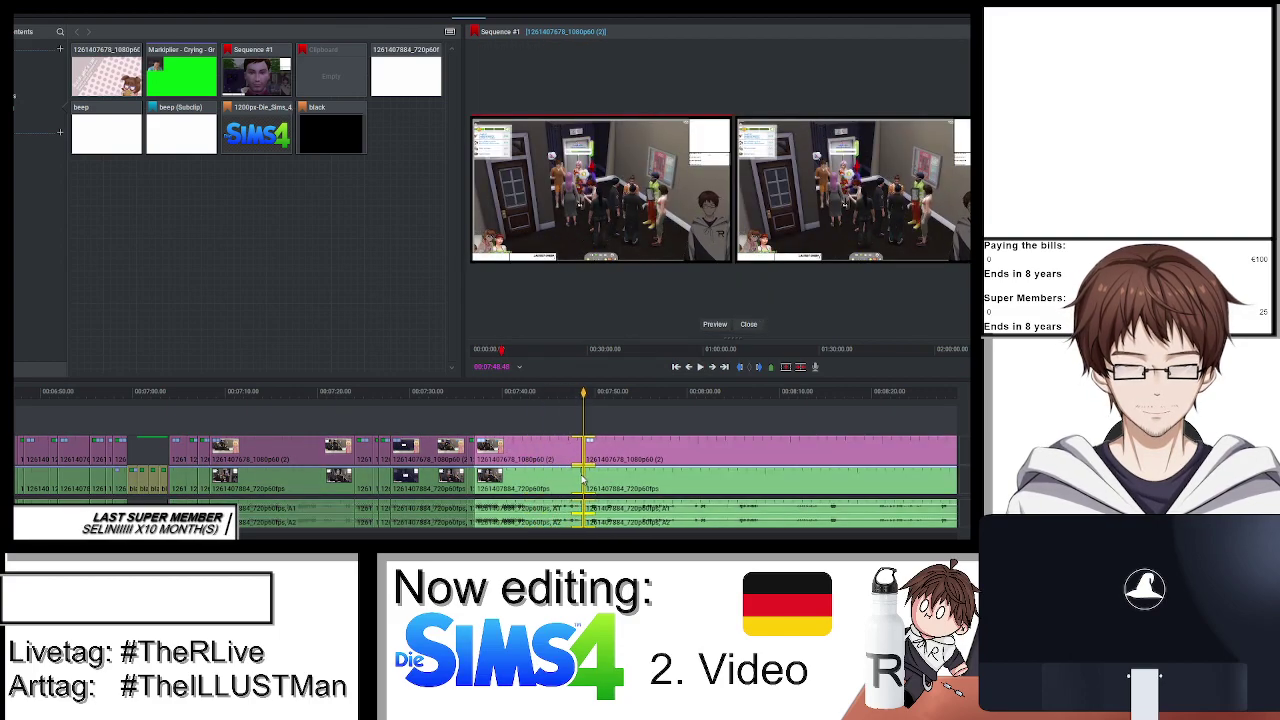
{"action": "left_click", "coordinate": [749, 325]}
Play the party scene from about 00:07:40 and split all tracks at about 00:07:45 and 00:07:46.
{"action": "left_click", "coordinate": [509, 413]}
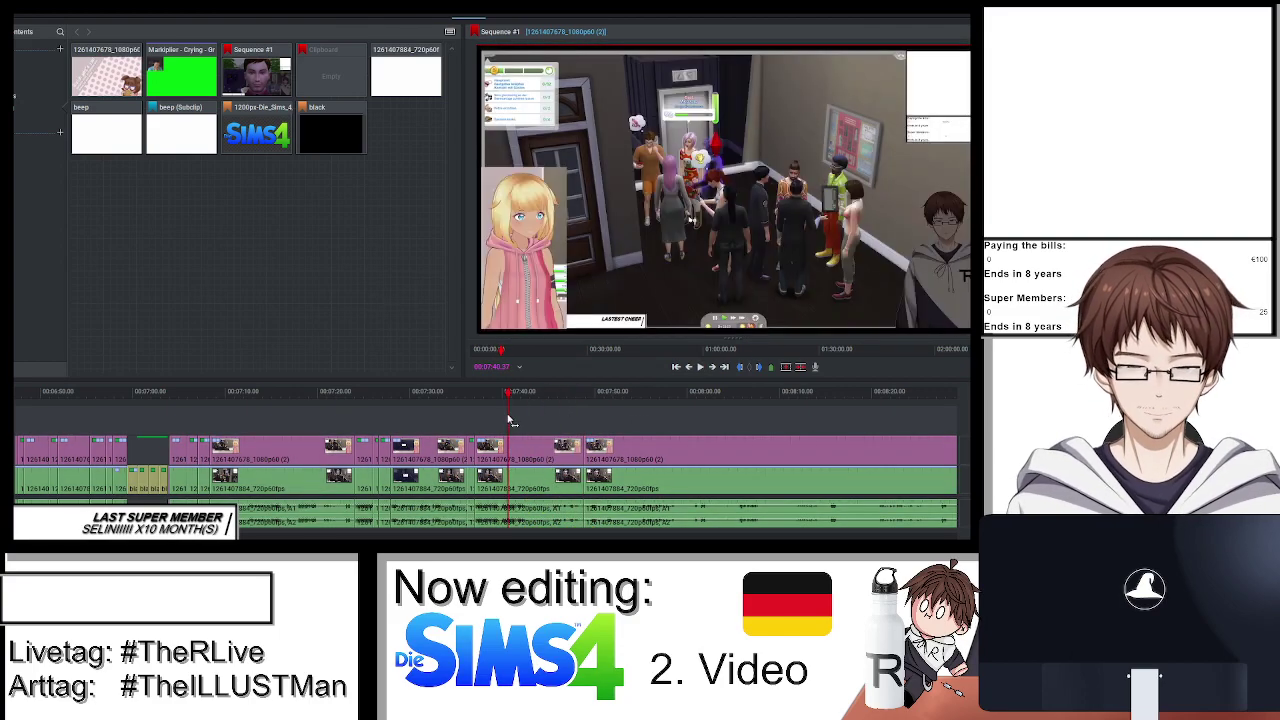
{"action": "key", "text": "space"}
{"action": "scroll", "coordinate": [603, 440], "scroll_direction": "up", "scroll_amount": 3}
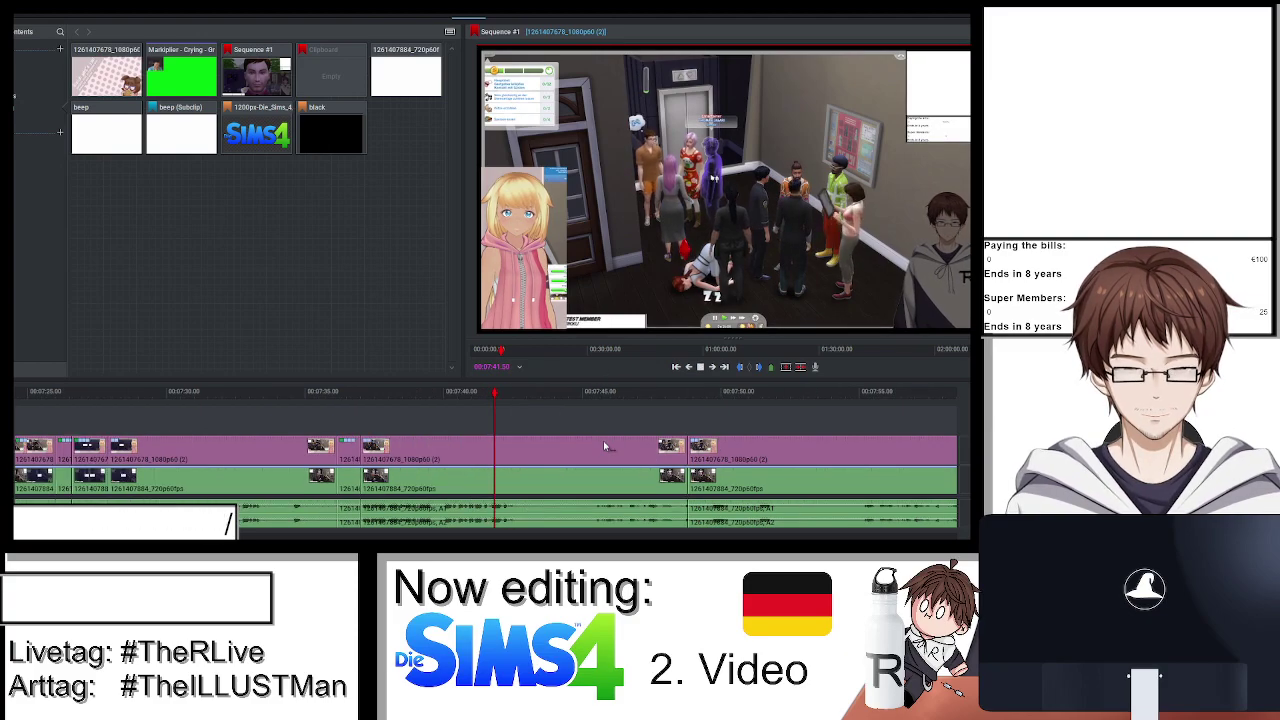
{"action": "left_click_drag", "start_coordinate": [525, 396], "coordinate": [593, 406]}
{"action": "key", "text": "c"}
{"action": "key", "text": "space"}
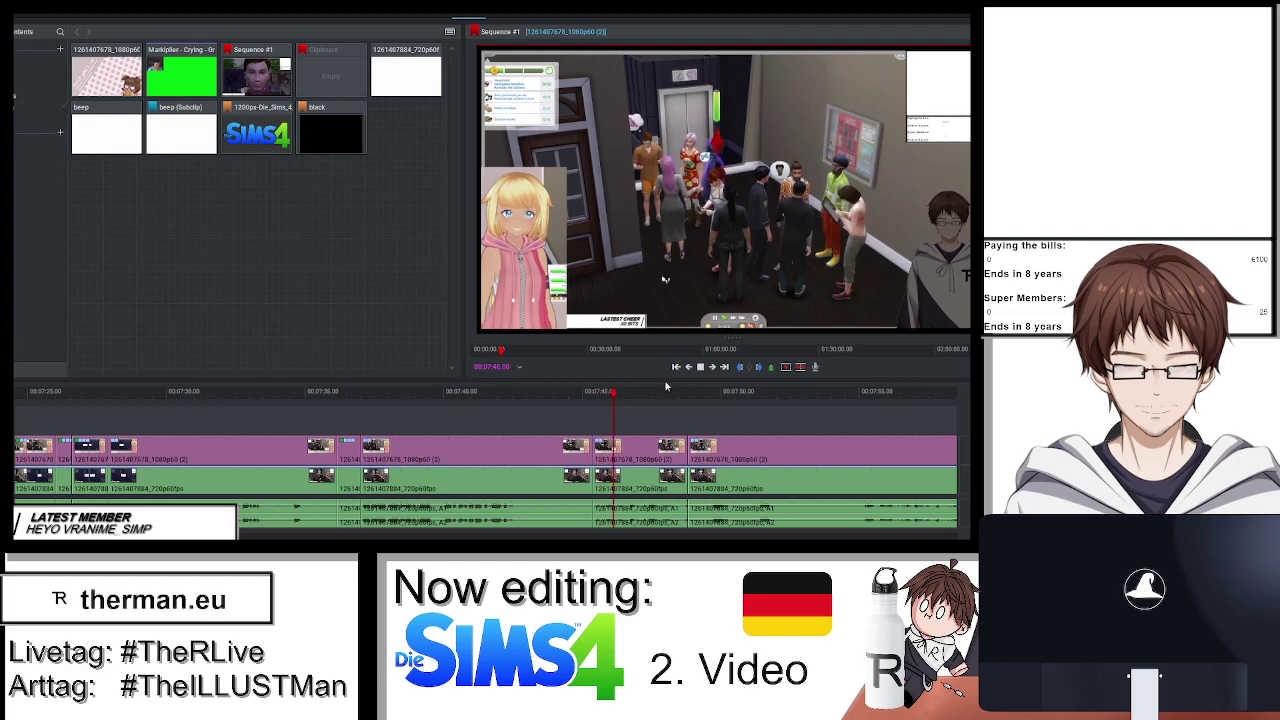
{"action": "key", "text": "space"}
{"action": "key", "text": "c"}
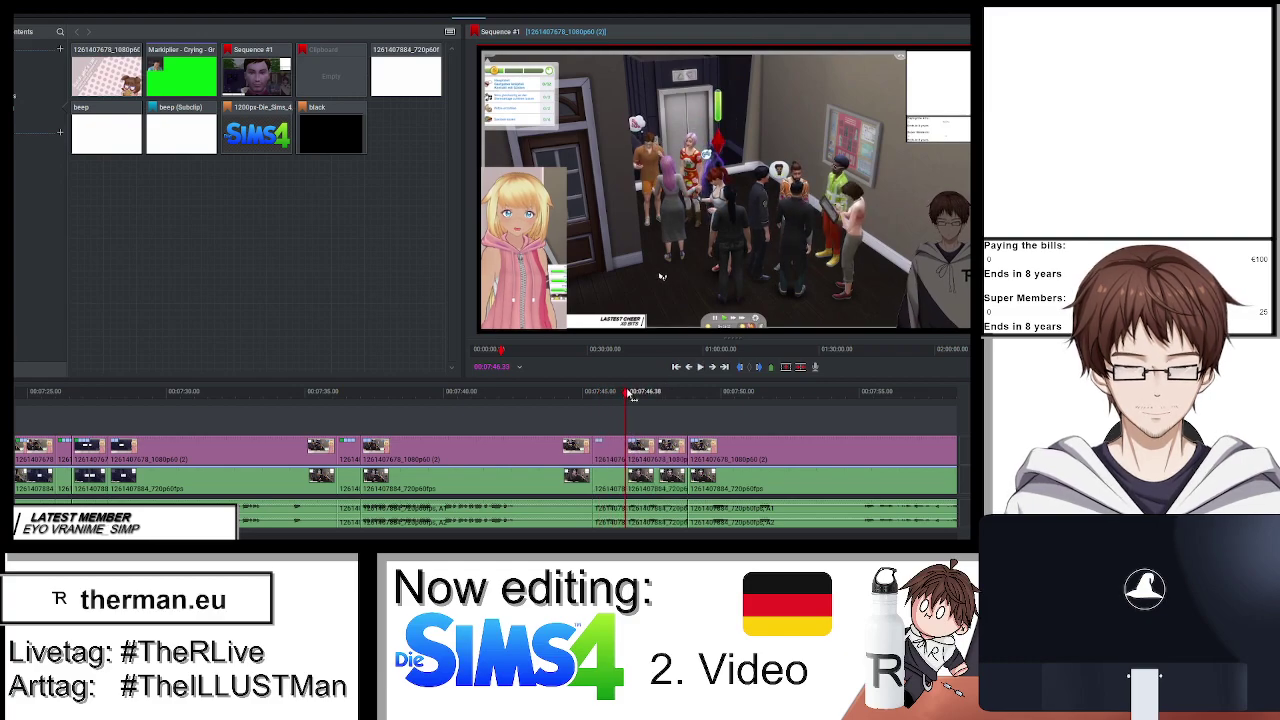
Roll the newest cut about 0.3 seconds earlier on all tracks and play the short segment before it.
{"action": "scroll", "coordinate": [630, 445], "scroll_direction": "up", "scroll_amount": 3}
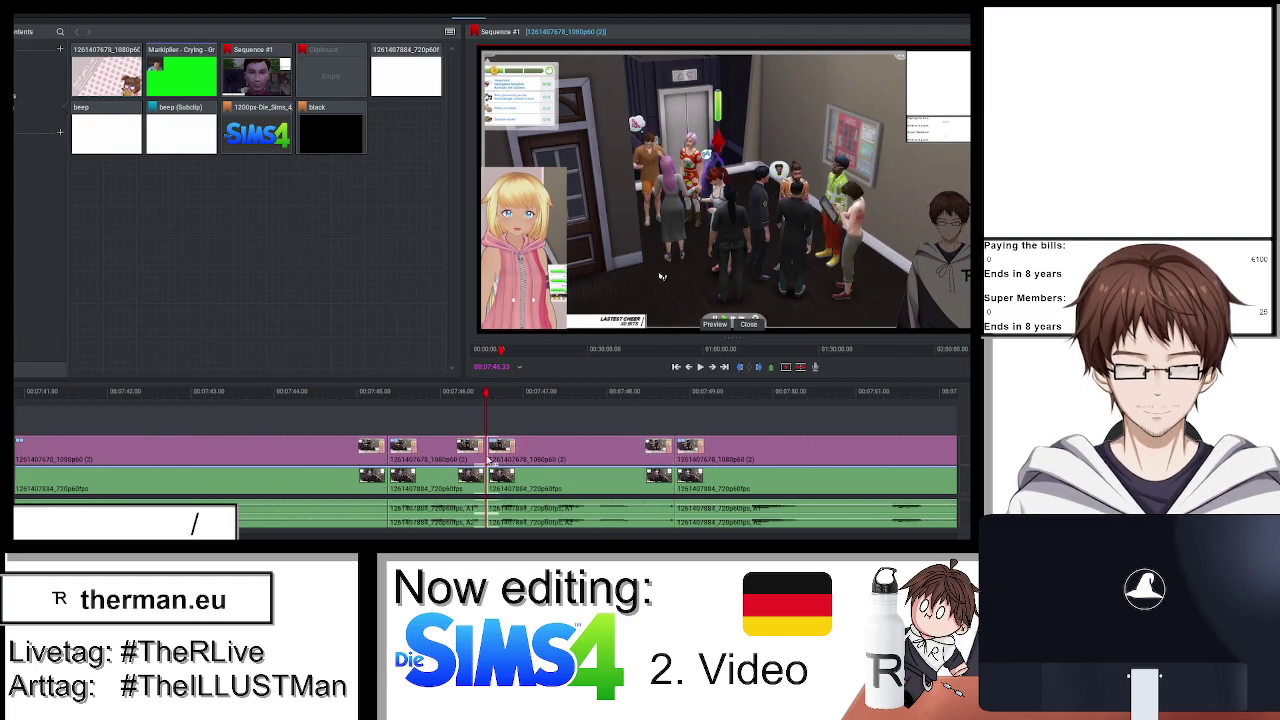
{"action": "left_click_drag", "start_coordinate": [487, 458], "coordinate": [461, 458]}
{"action": "left_click", "coordinate": [749, 325]}
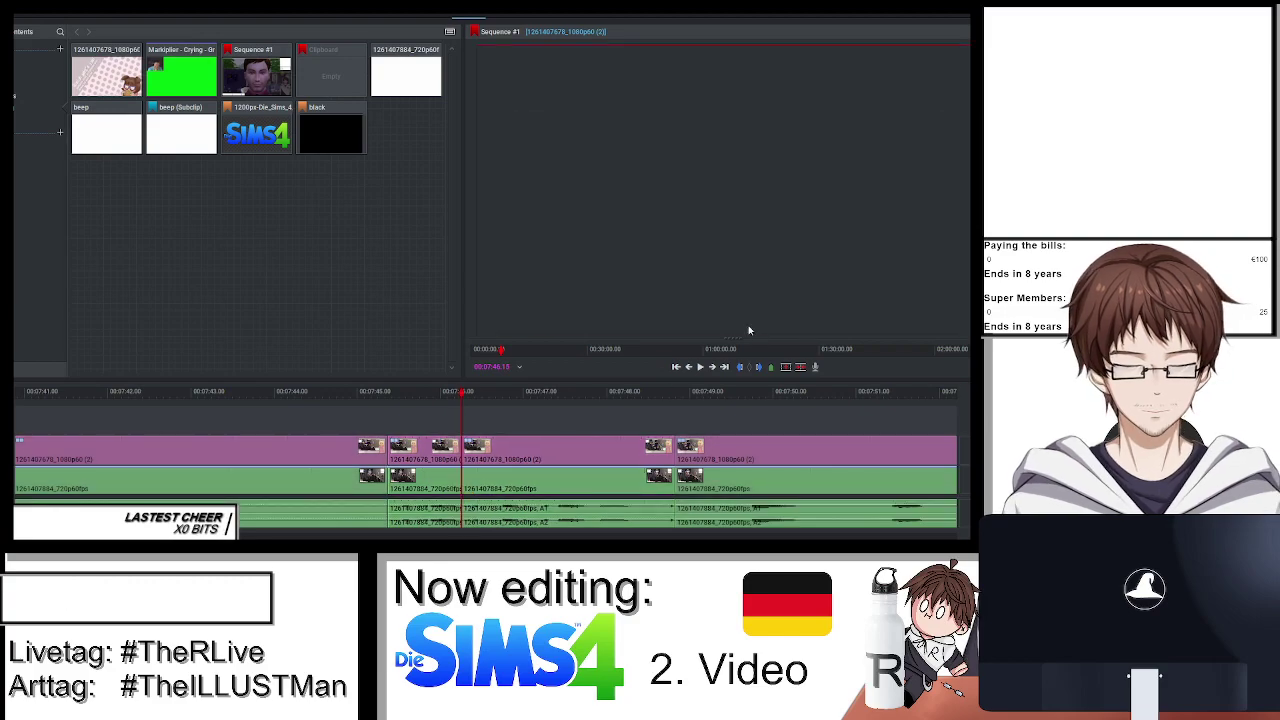
{"action": "left_click", "coordinate": [367, 396]}
{"action": "key", "text": "space"}
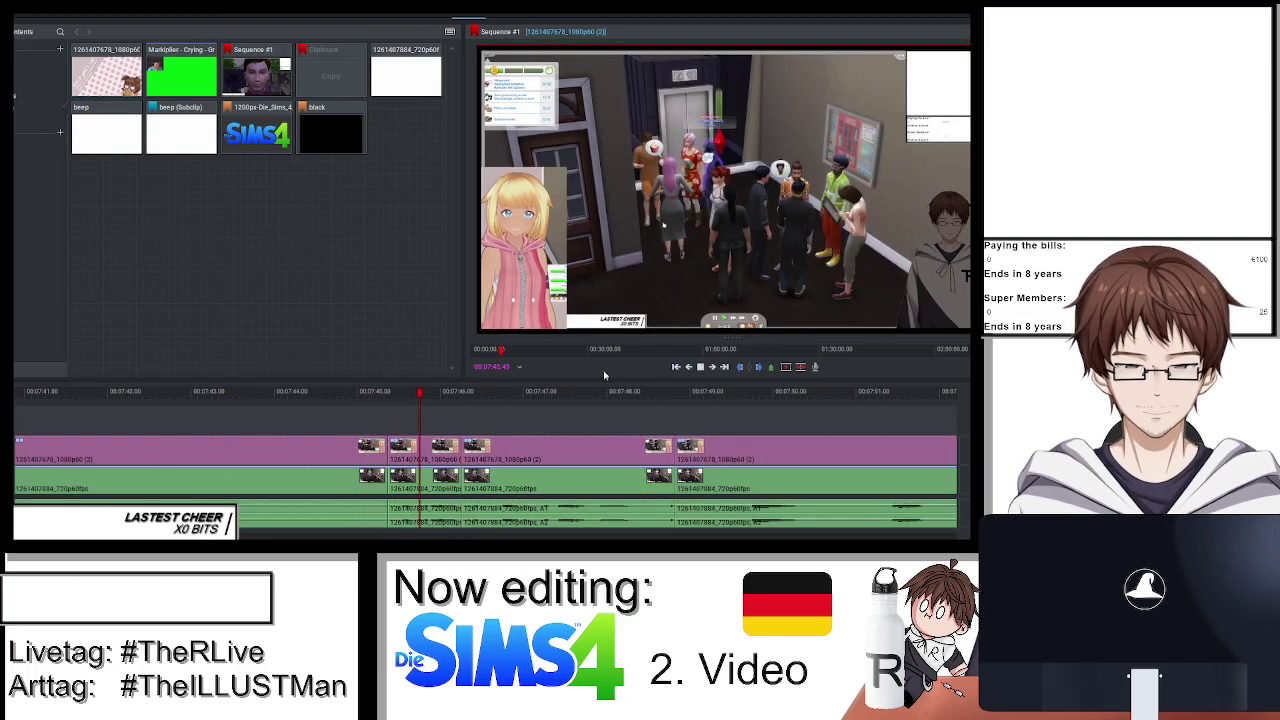
Play on to the party scene's next moment and split all tracks at about 00:07:47.
{"action": "key", "text": "space"}
{"action": "key", "text": "space"}
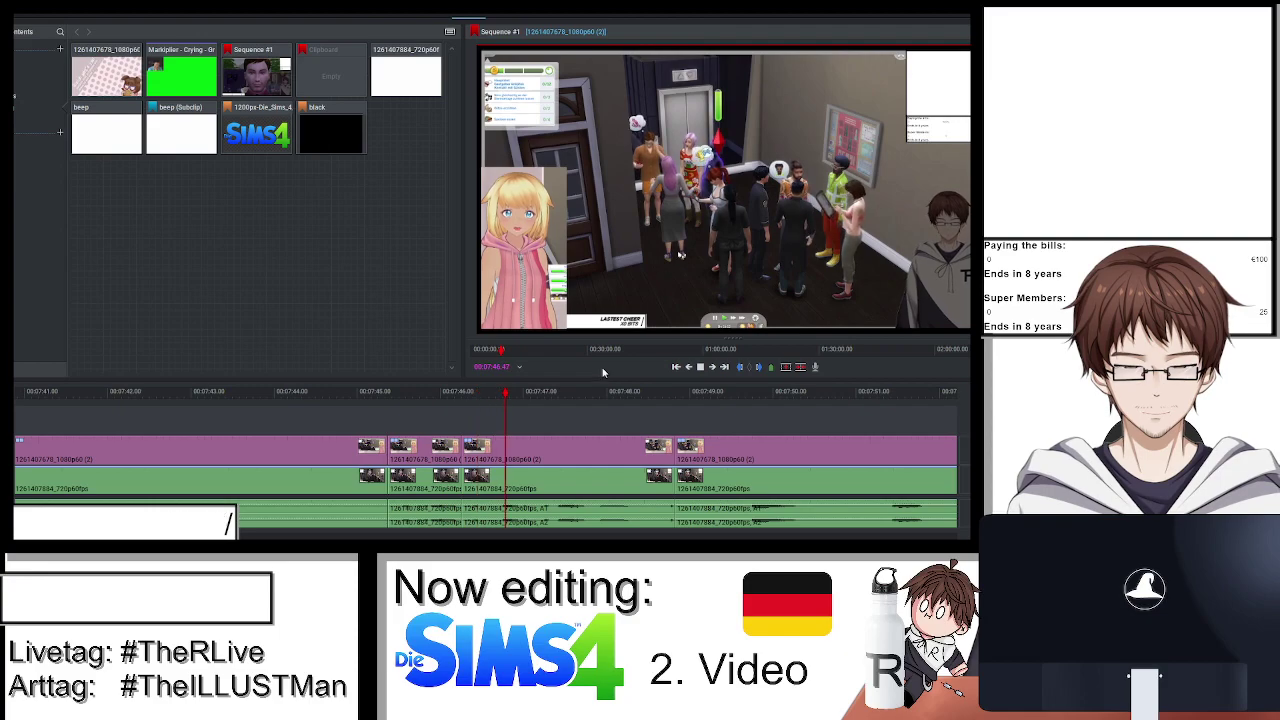
{"action": "key", "text": "space"}
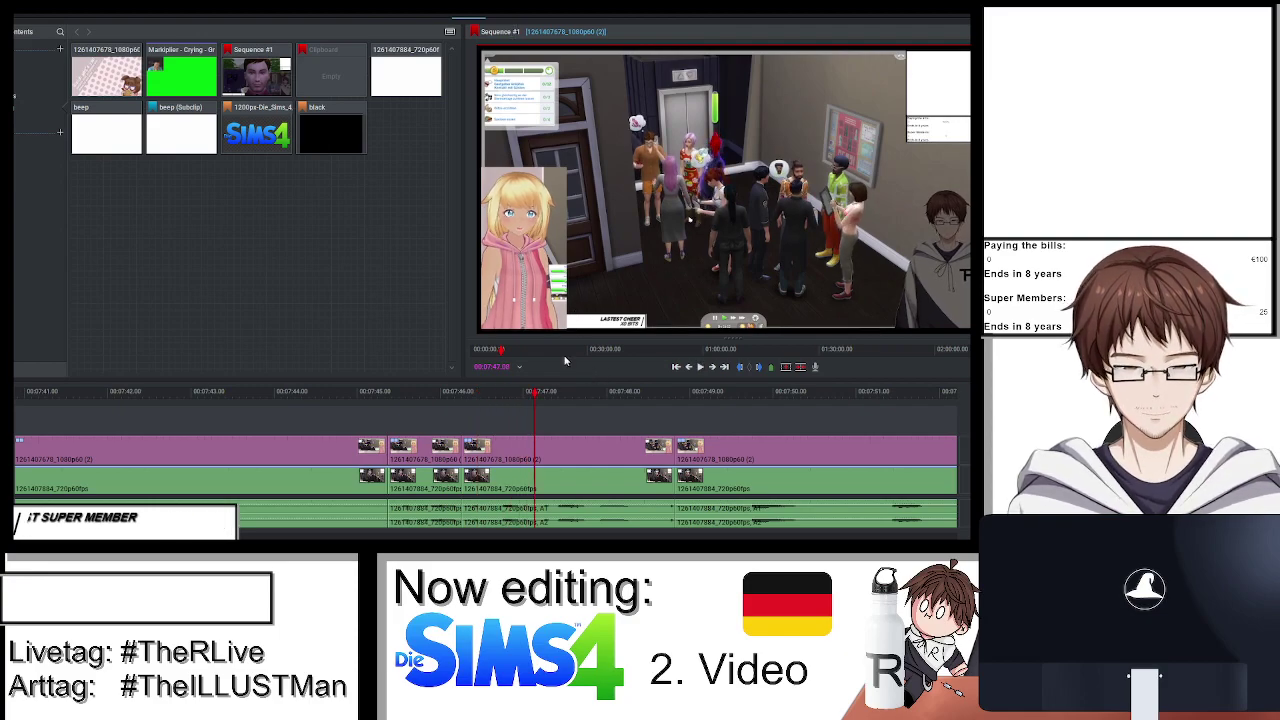
{"action": "left_click_drag", "start_coordinate": [529, 396], "coordinate": [555, 396]}
{"action": "key", "text": "c"}
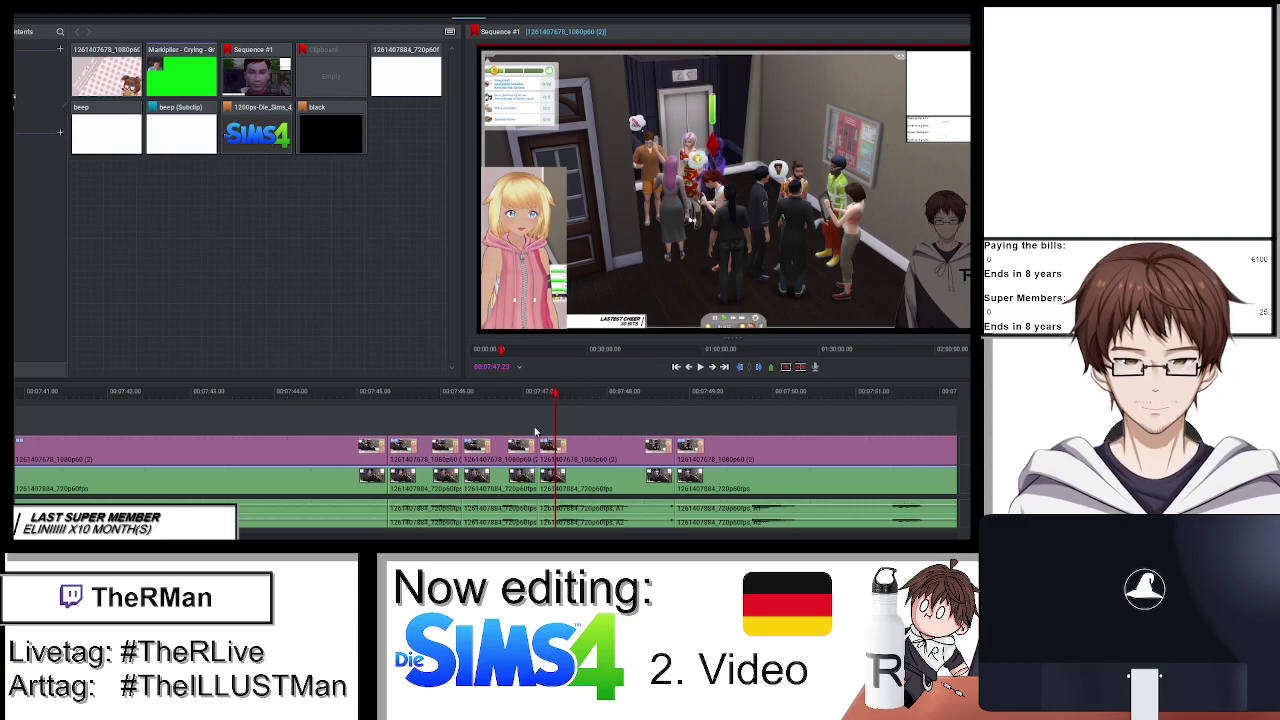
Add a zoom effect to the segment starting at about 00:07:47, with scale 4 and position 2 / 0.803 framing the blonde avatar's face.
{"action": "left_click", "coordinate": [507, 16]}
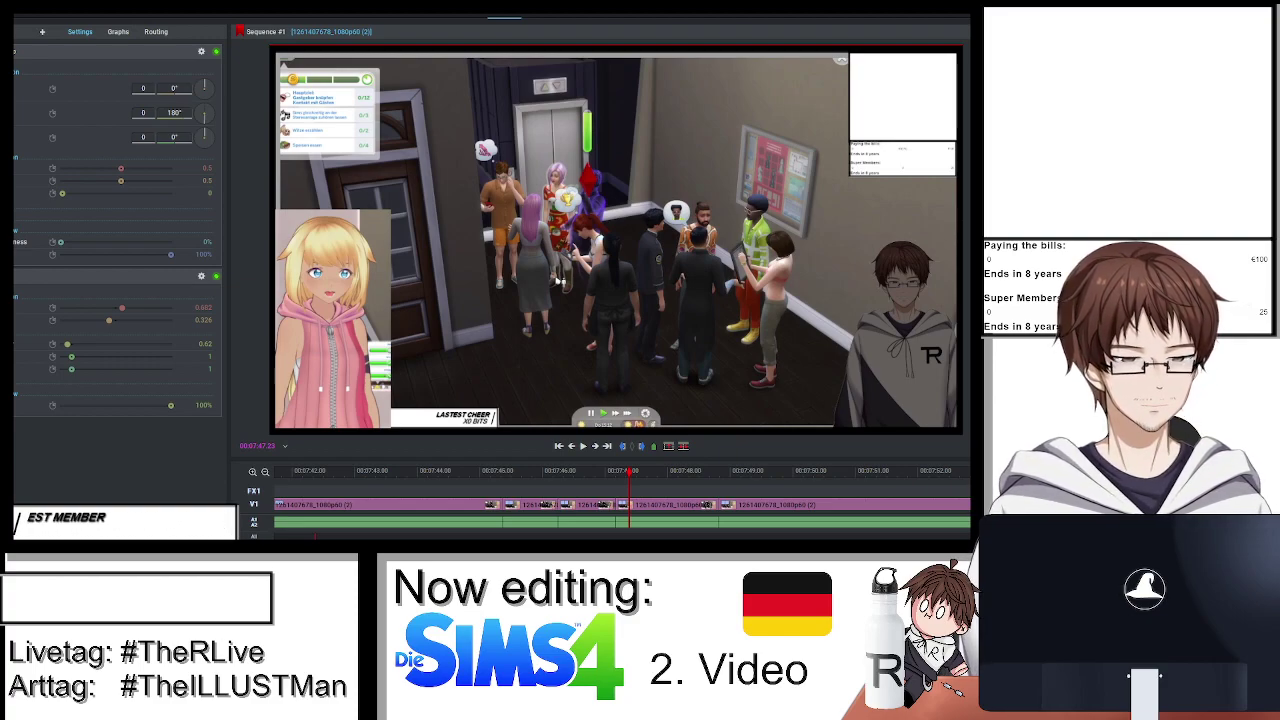
{"action": "mouse_move", "coordinate": [414, 353]}
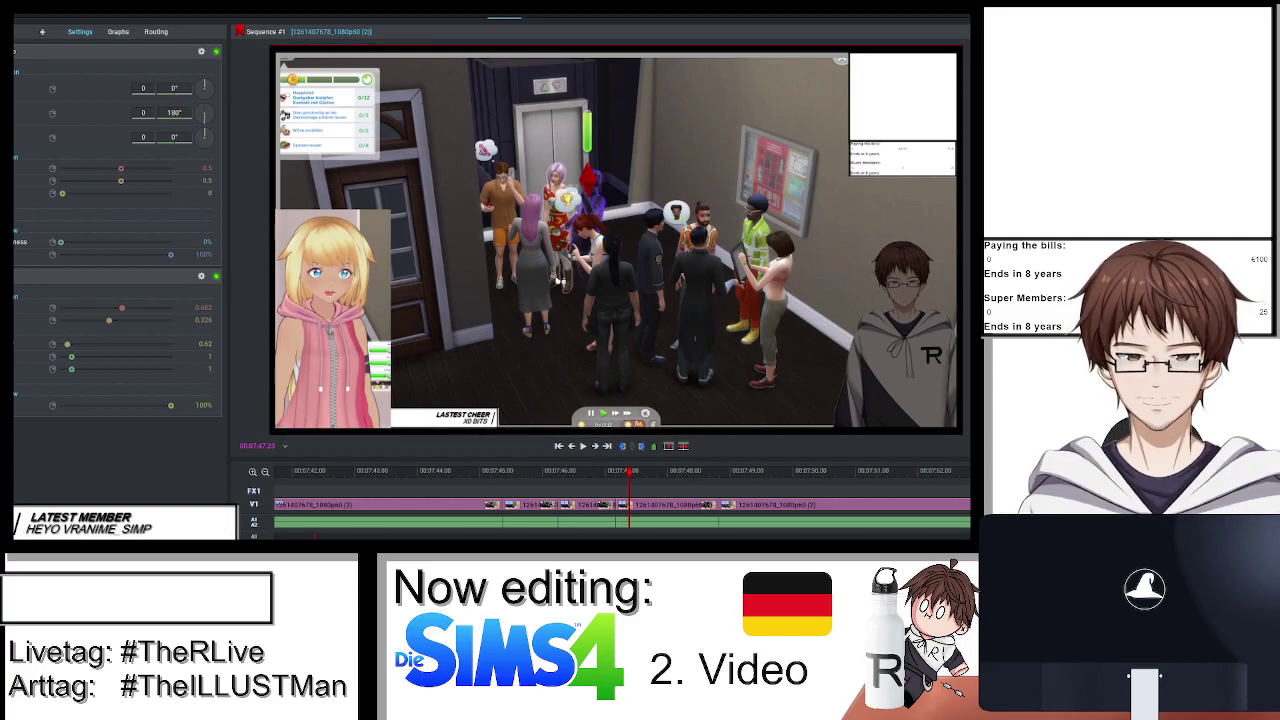
{"action": "left_click", "coordinate": [465, 22]}
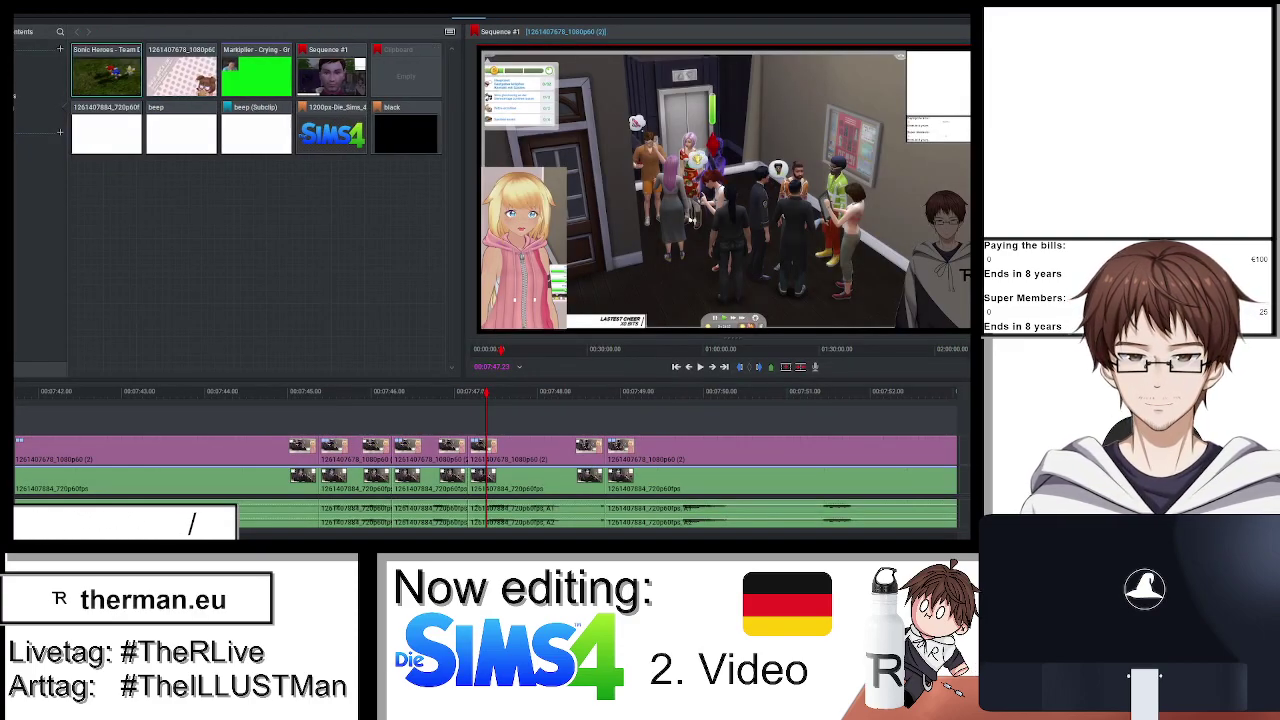
{"action": "left_click", "coordinate": [504, 17]}
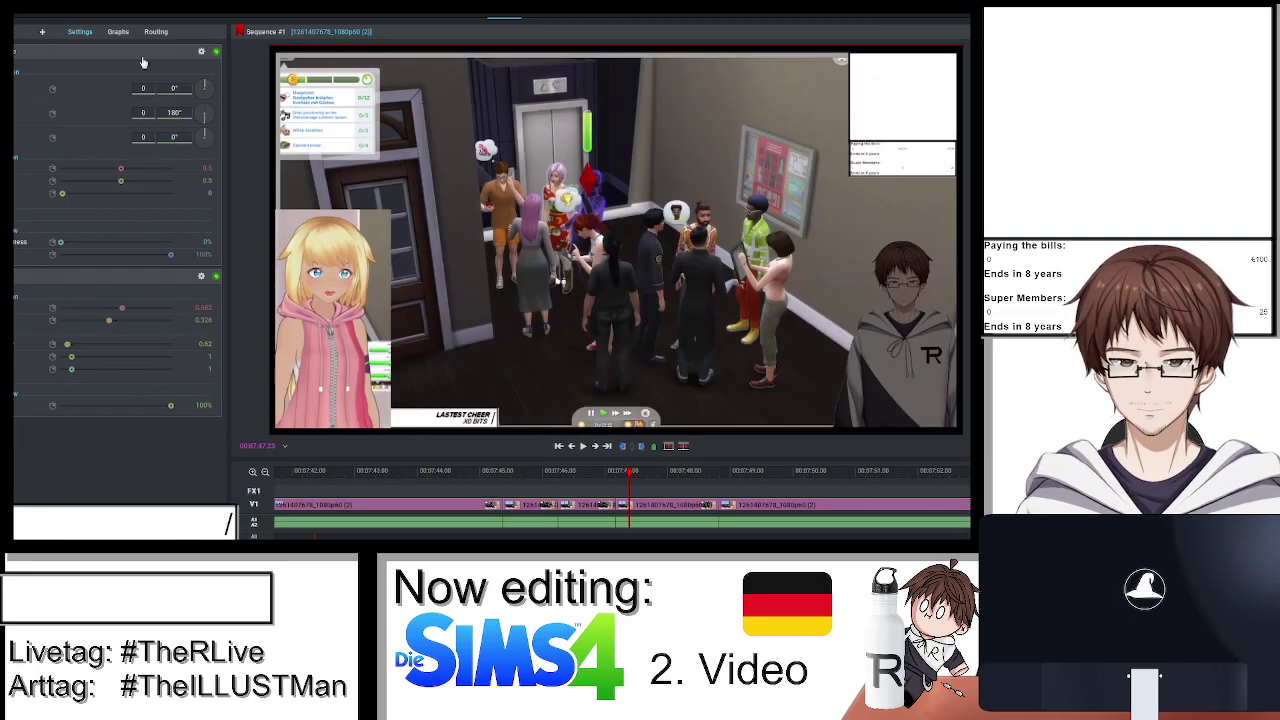
{"action": "left_click", "coordinate": [42, 33]}
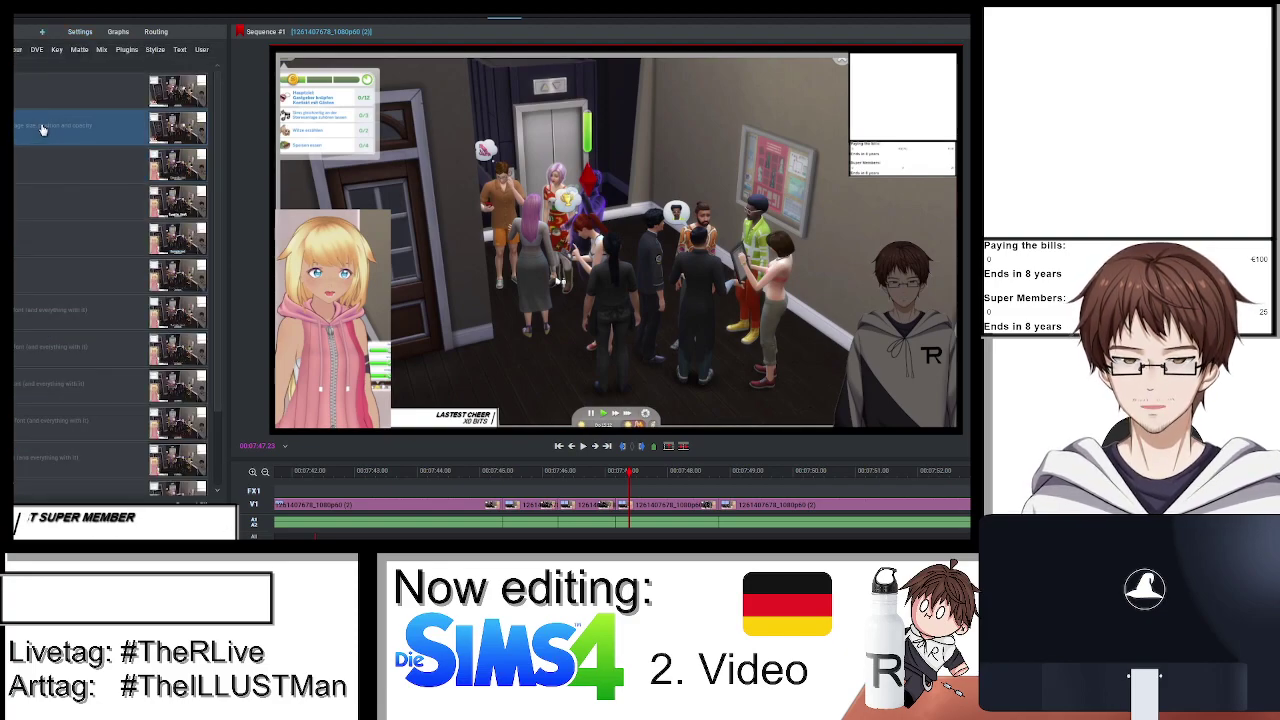
{"action": "left_click", "coordinate": [47, 122]}
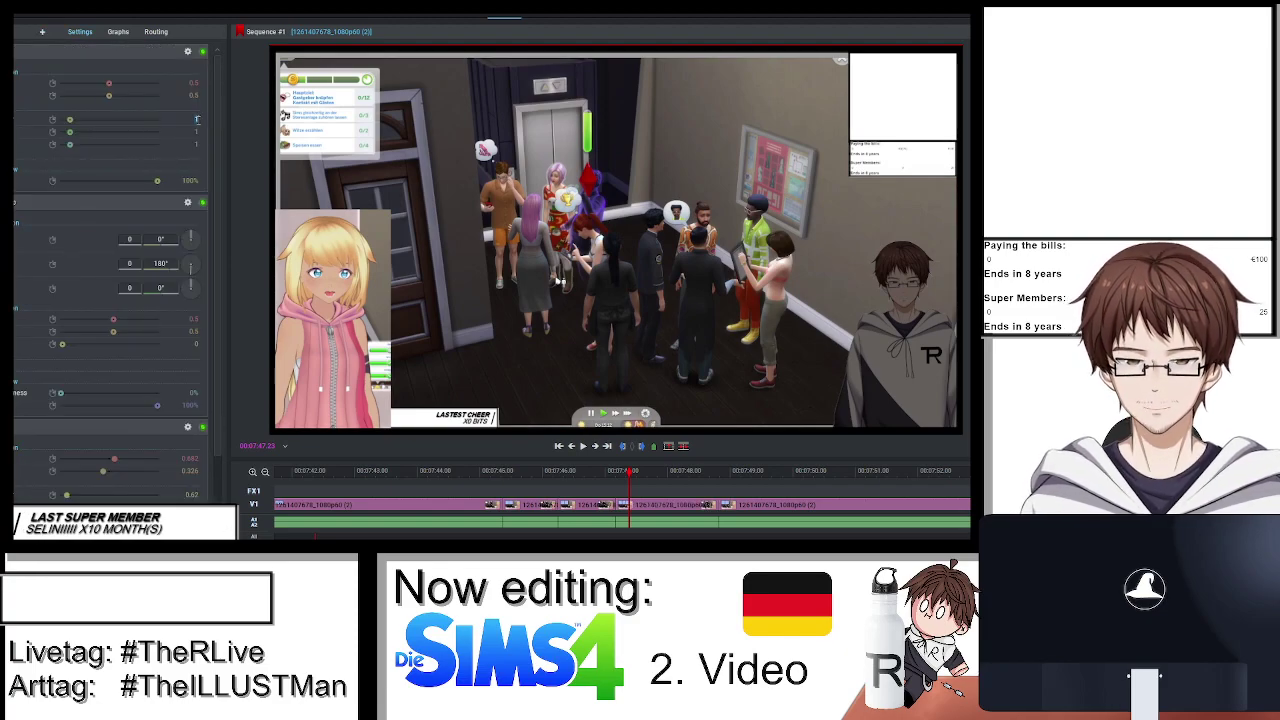
{"action": "key", "text": "Return"}
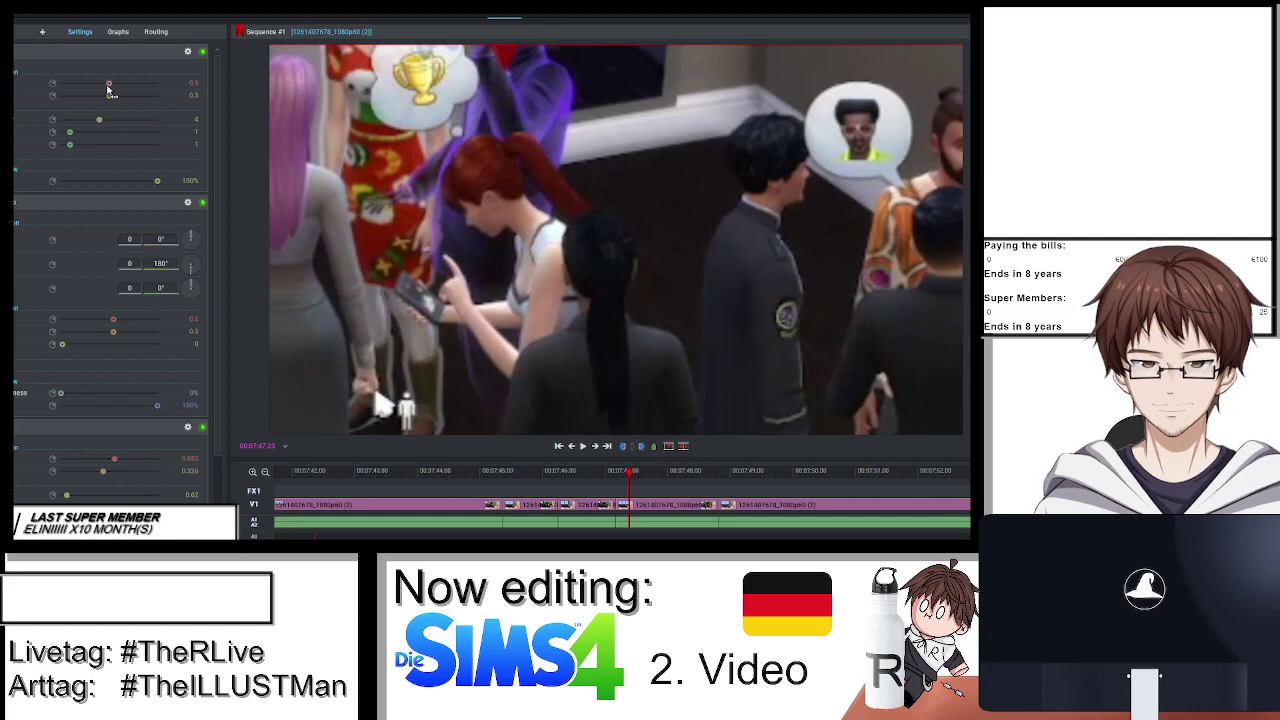
{"action": "mouse_move", "coordinate": [109, 83]}
{"action": "left_mouse_down"}
{"action": "mouse_move", "coordinate": [157, 86]}
{"action": "mouse_move", "coordinate": [118, 95]}
{"action": "left_mouse_up"}
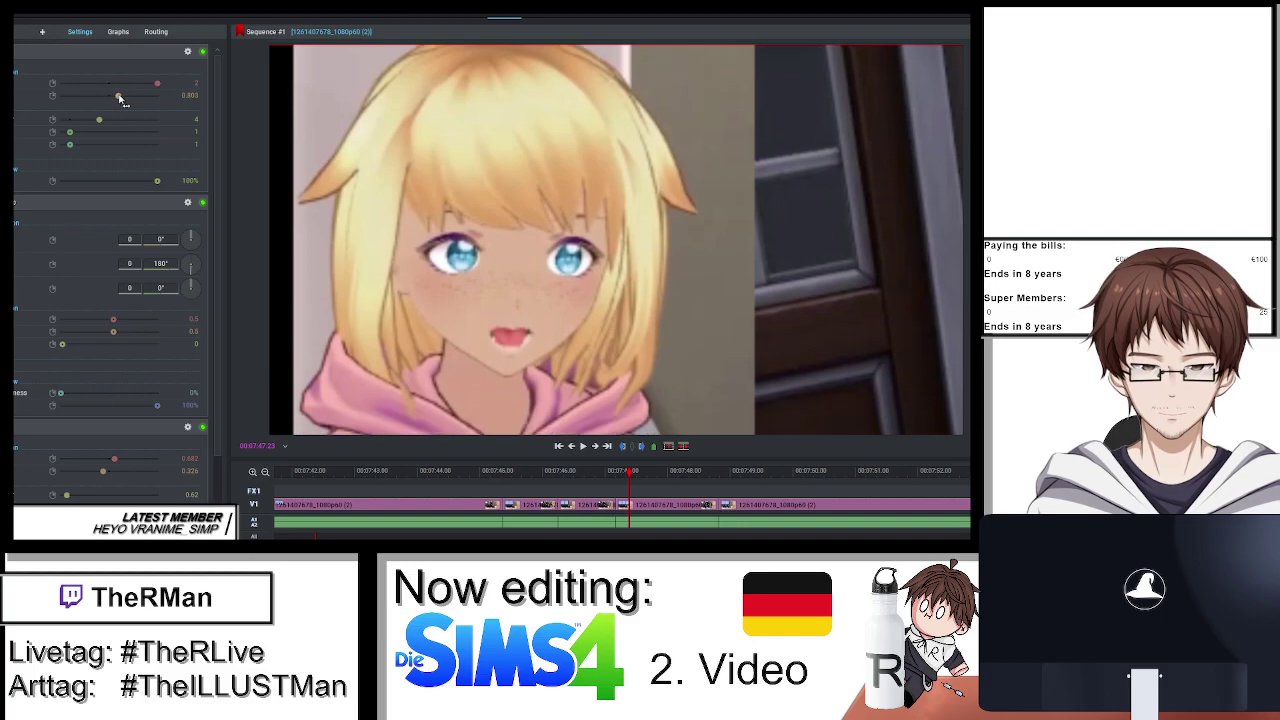
Add a new video track to the sequence.
{"action": "left_click", "coordinate": [471, 20]}
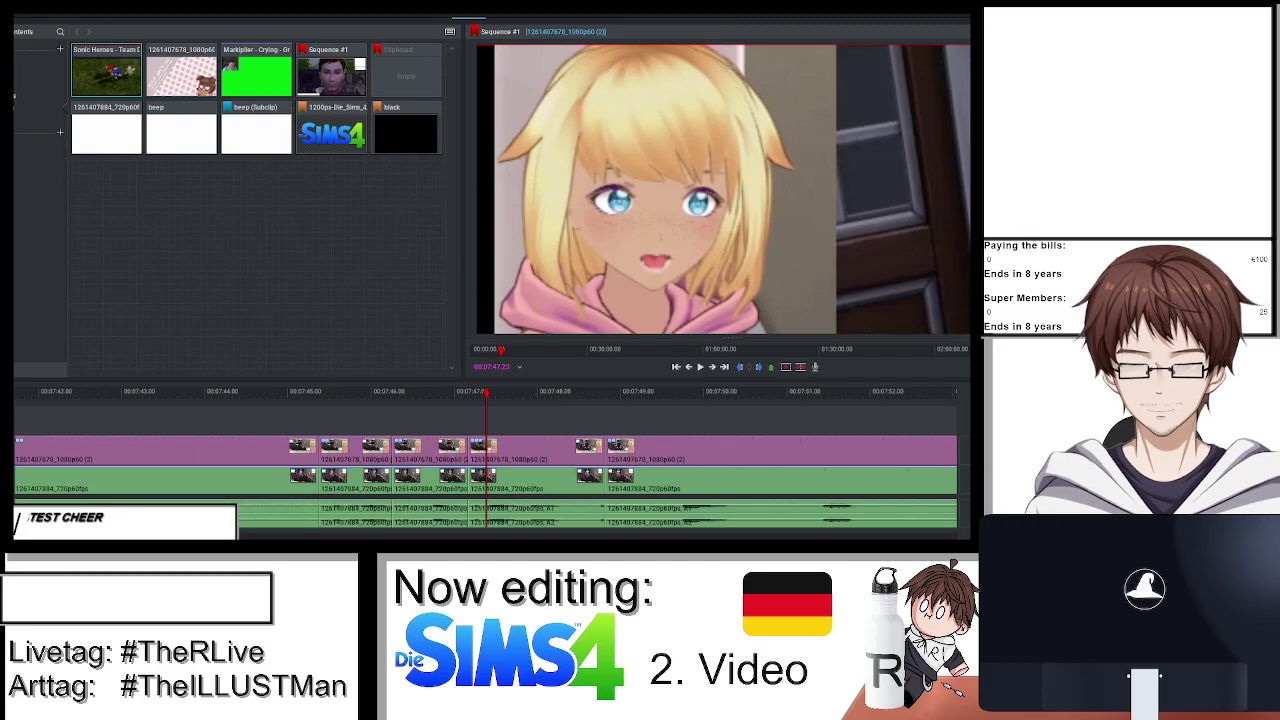
{"action": "right_click", "coordinate": [103, 455]}
{"action": "mouse_move", "coordinate": [255, 444]}
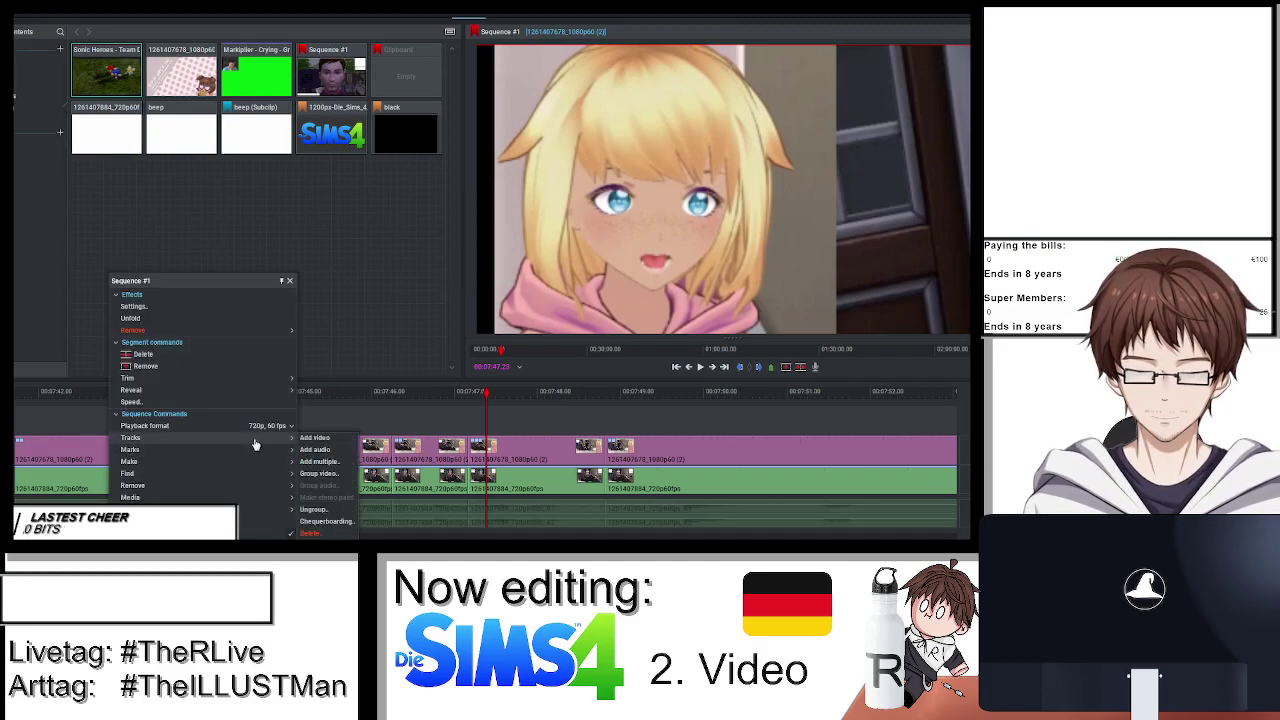
{"action": "left_click", "coordinate": [328, 439]}
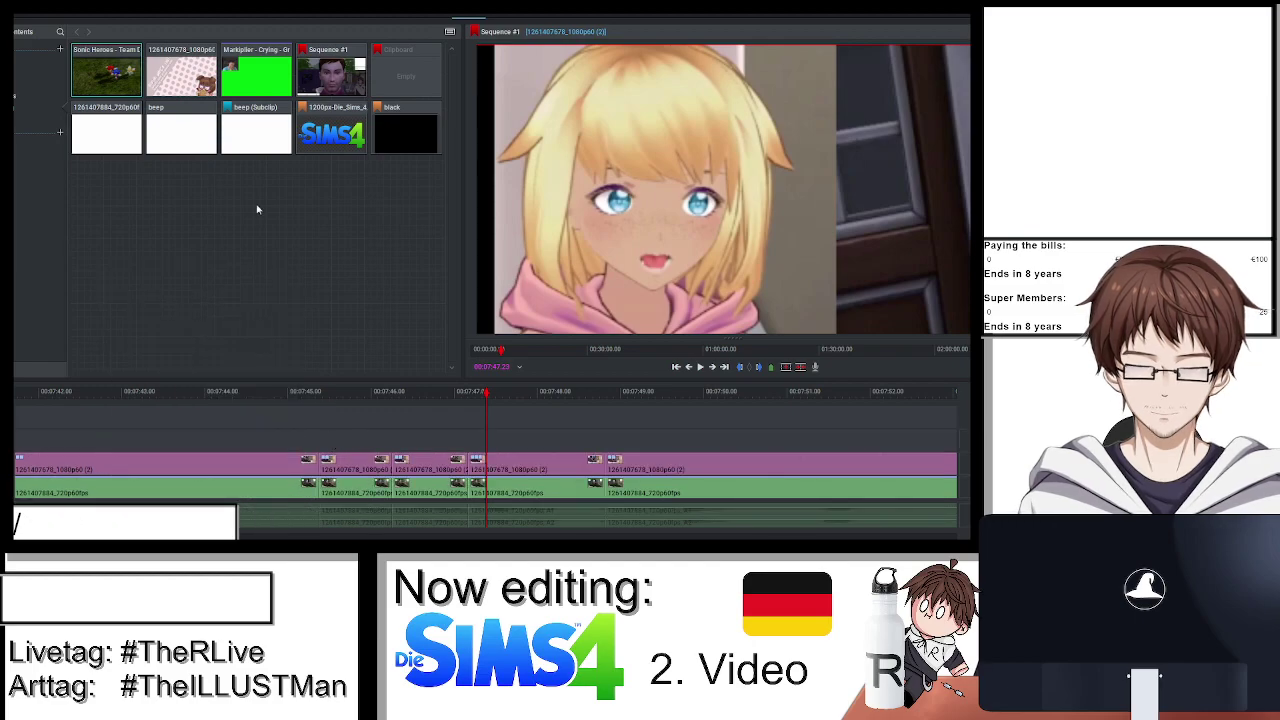
Mark the "date to DIE for!" to "Hey! That's my line!!" part of the Sonic Heroes cutscene and place it on the new track at about 00:07:47.
{"action": "mouse_move", "coordinate": [115, 88]}
{"action": "left_mouse_down"}
{"action": "mouse_move", "coordinate": [440, 360]}
{"action": "mouse_move", "coordinate": [488, 440]}
{"action": "mouse_move", "coordinate": [352, 440]}
{"action": "mouse_move", "coordinate": [455, 402]}
{"action": "mouse_move", "coordinate": [112, 86]}
{"action": "left_mouse_up"}
{"action": "double_click", "coordinate": [128, 92]}
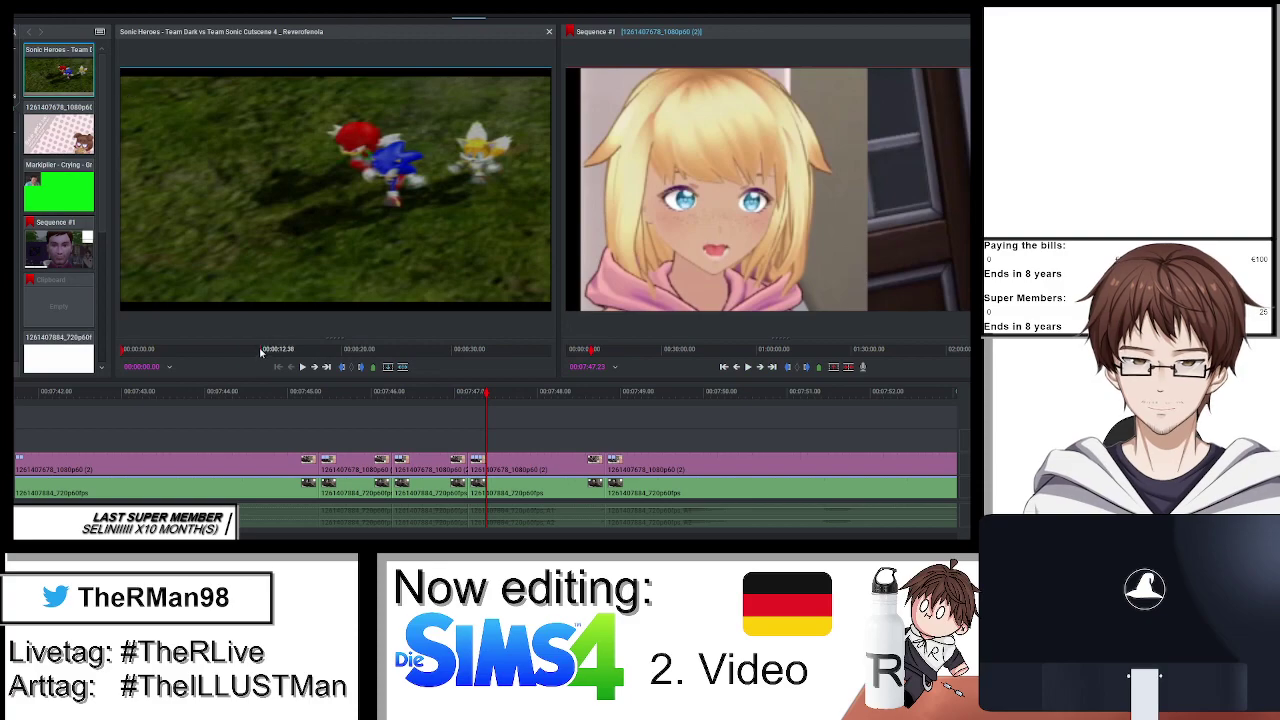
{"action": "left_click_drag", "start_coordinate": [312, 357], "coordinate": [467, 352]}
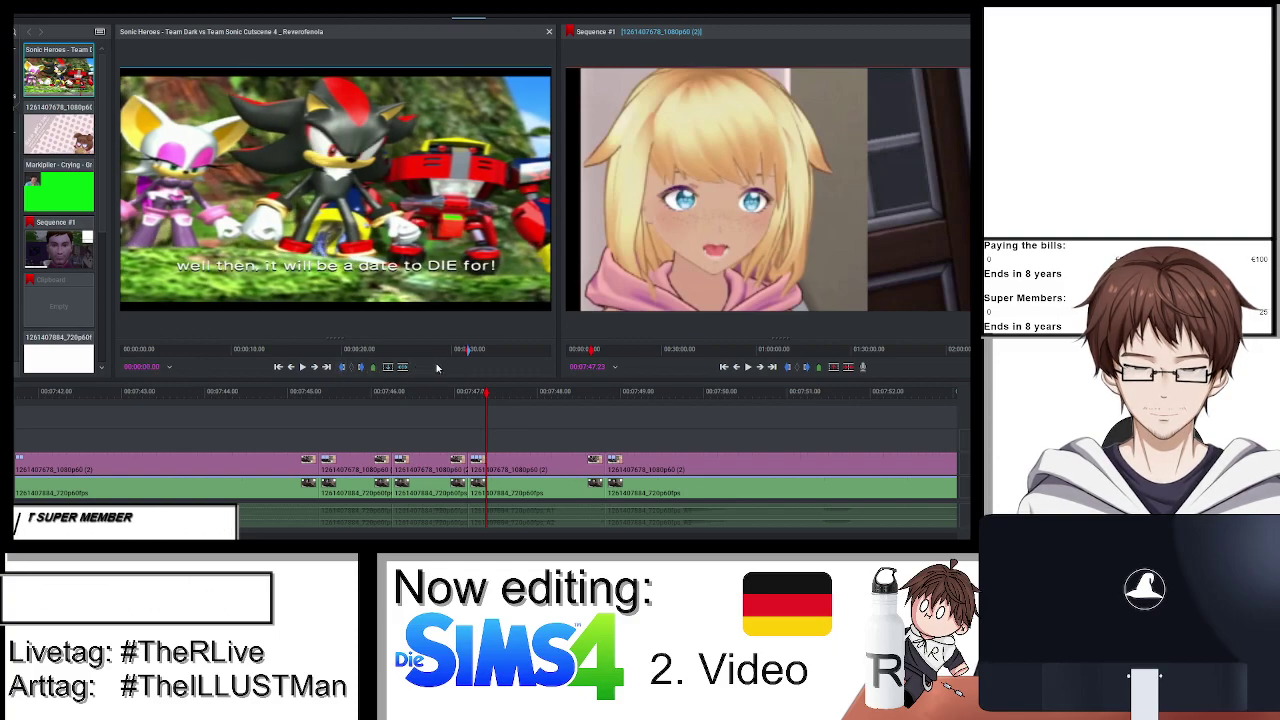
{"action": "key", "text": "space"}
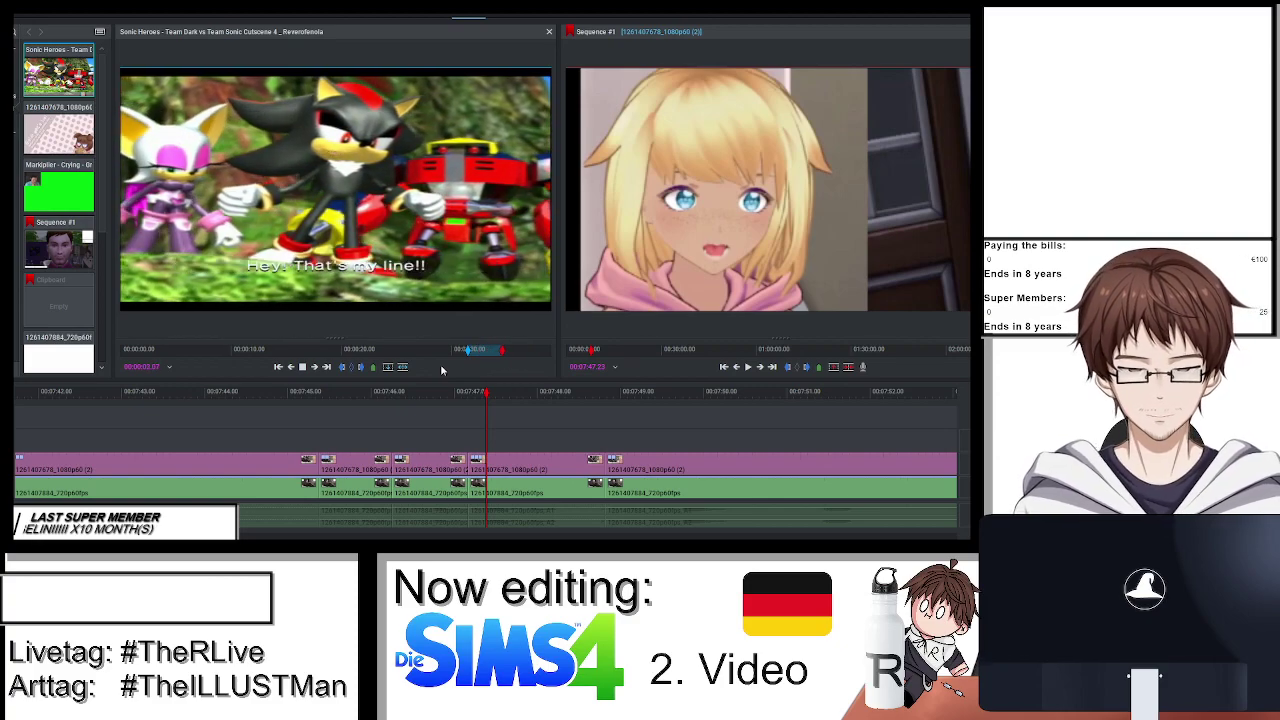
{"action": "key", "text": "space"}
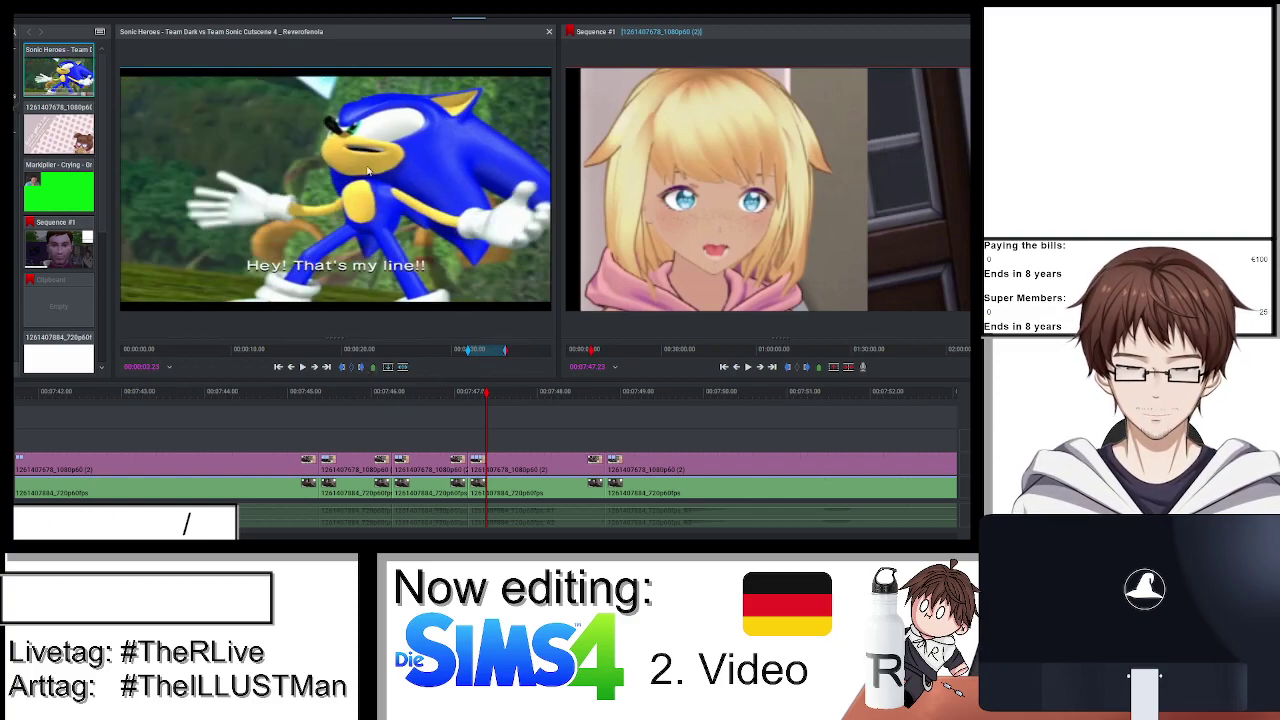
{"action": "left_click_drag", "start_coordinate": [367, 172], "coordinate": [480, 445]}
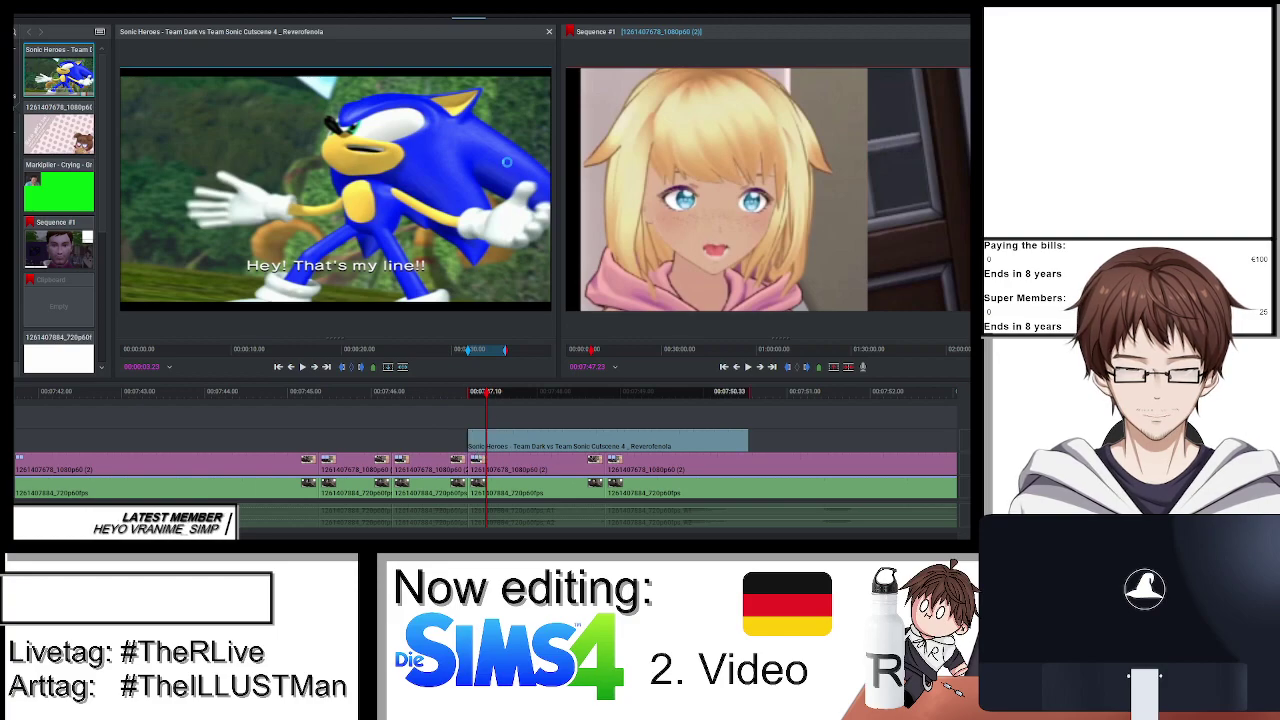
{"action": "left_click", "coordinate": [548, 31]}
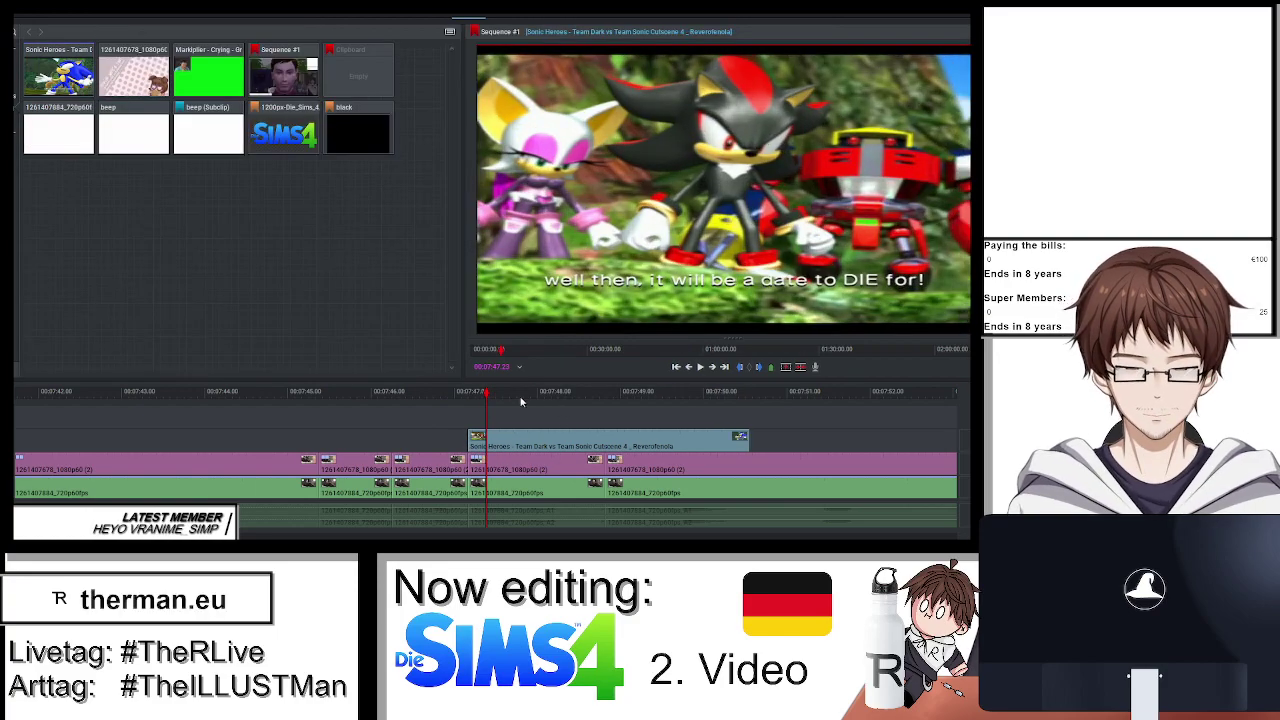
With the other tracks deselected, cut about half a second off the Sonic clip's start and move it back to the cut at about 00:07:47.
{"action": "left_click_drag", "start_coordinate": [500, 400], "coordinate": [593, 402]}
{"action": "mouse_move", "coordinate": [605, 402]}
{"action": "left_mouse_down"}
{"action": "mouse_move", "coordinate": [628, 405]}
{"action": "mouse_move", "coordinate": [587, 408]}
{"action": "left_mouse_up"}
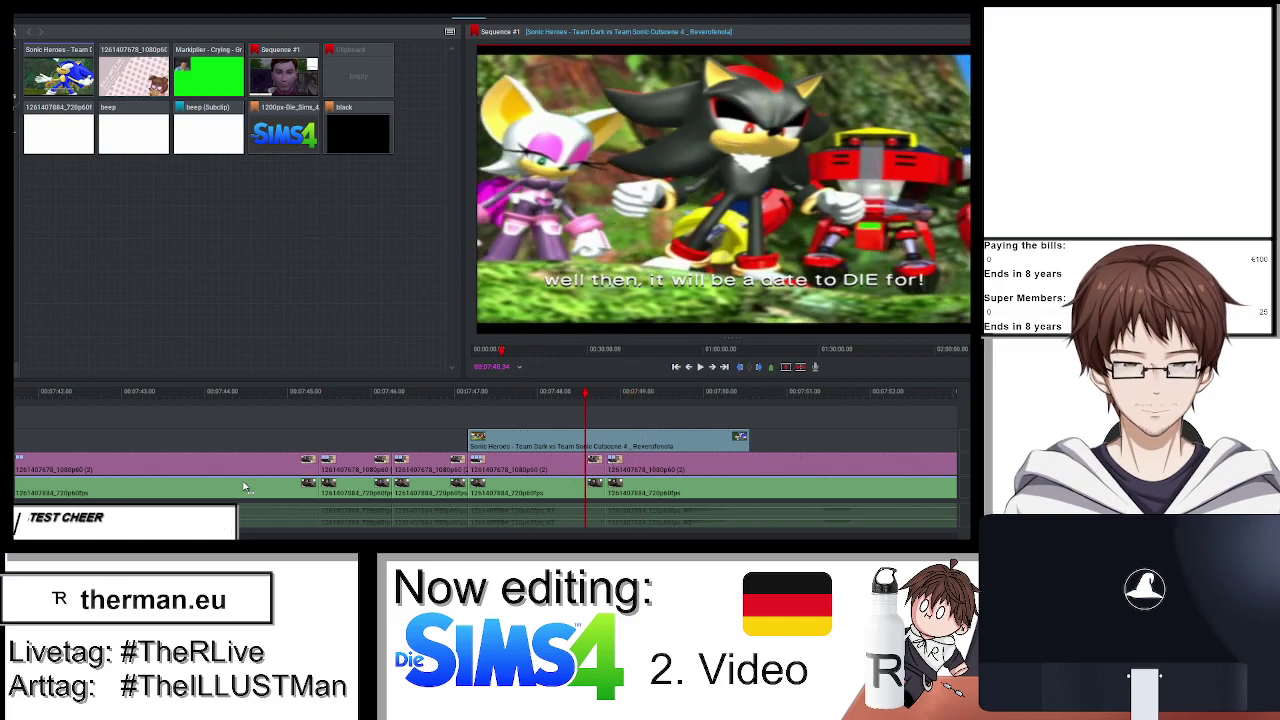
{"action": "left_click", "coordinate": [7, 465]}
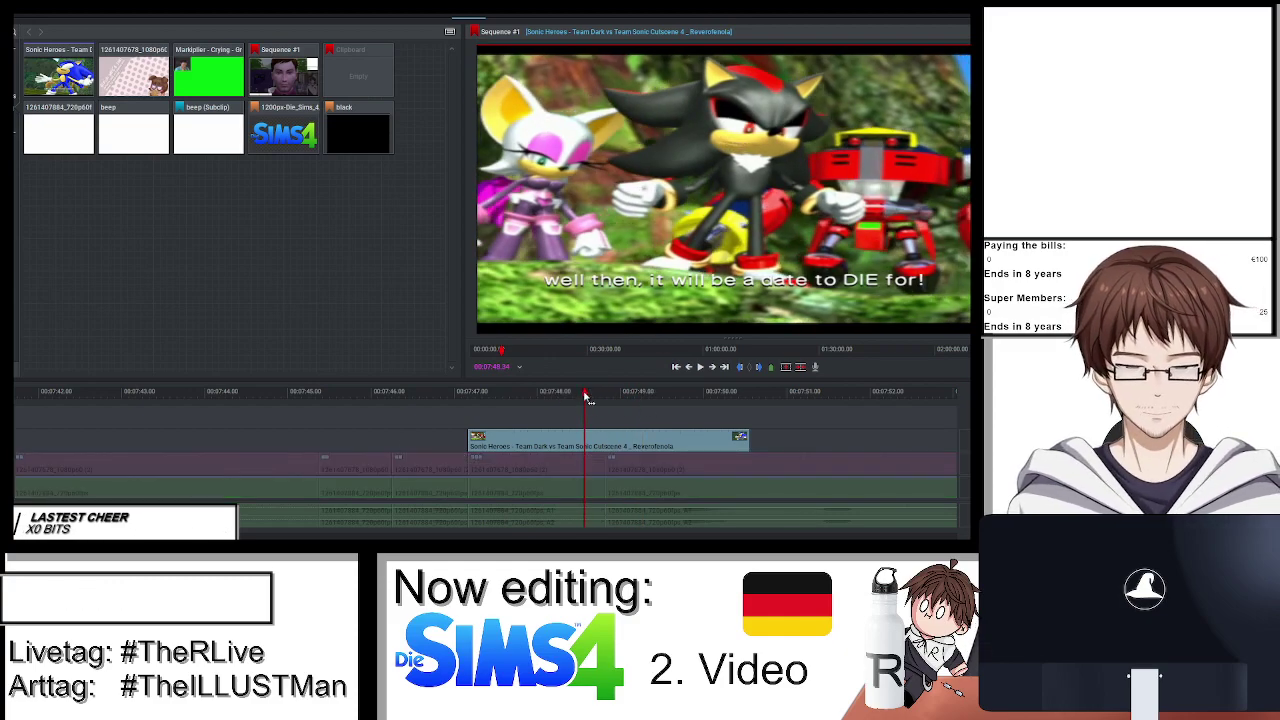
{"action": "mouse_move", "coordinate": [520, 411]}
{"action": "left_mouse_down"}
{"action": "mouse_move", "coordinate": [481, 415]}
{"action": "mouse_move", "coordinate": [502, 425]}
{"action": "left_mouse_up"}
{"action": "right_click", "coordinate": [490, 444]}
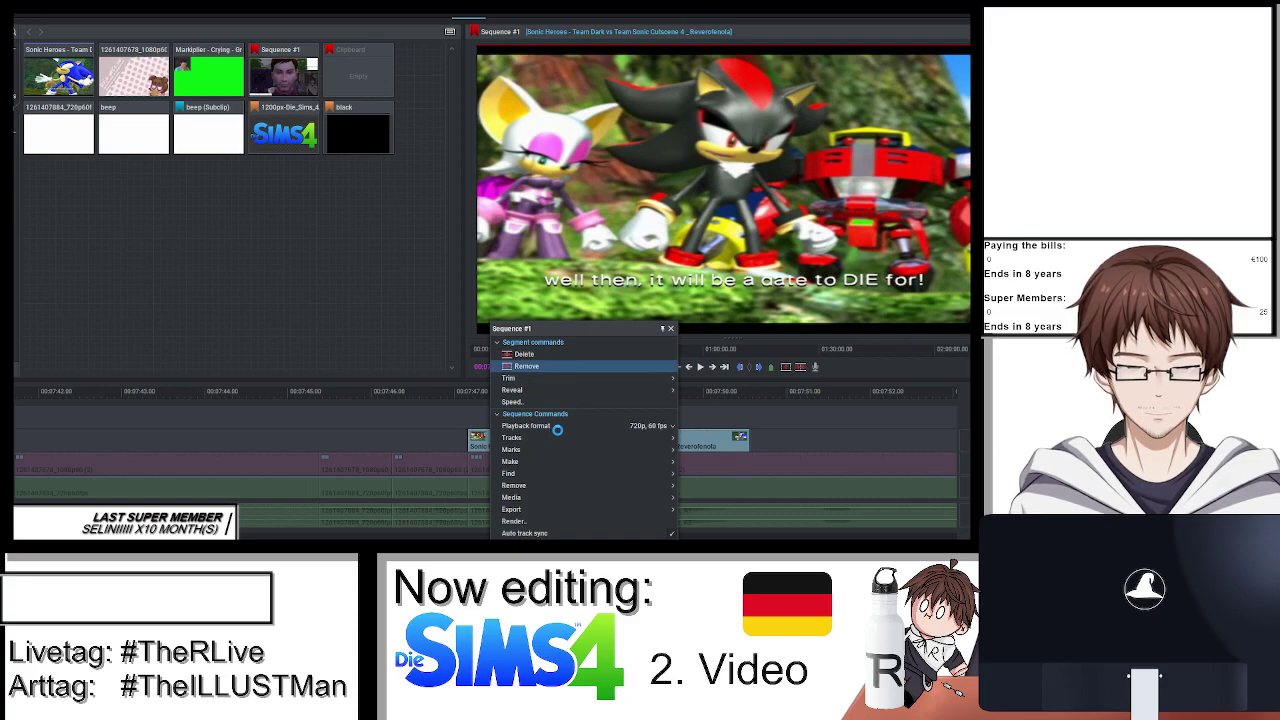
{"action": "left_click_drag", "start_coordinate": [556, 441], "coordinate": [517, 443]}
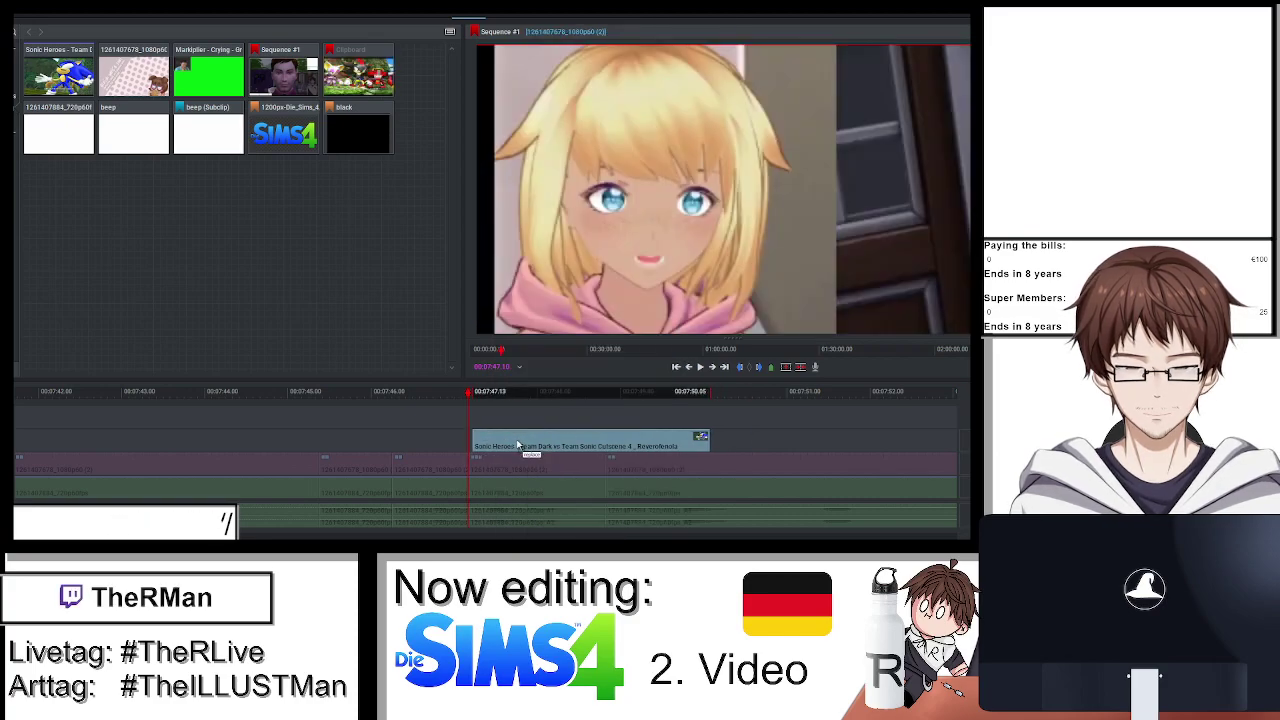
Split the Sonic clip at about 00:07:49 where "Hey! That's my line!!" begins and remove the remainder.
{"action": "left_click_drag", "start_coordinate": [477, 393], "coordinate": [687, 410]}
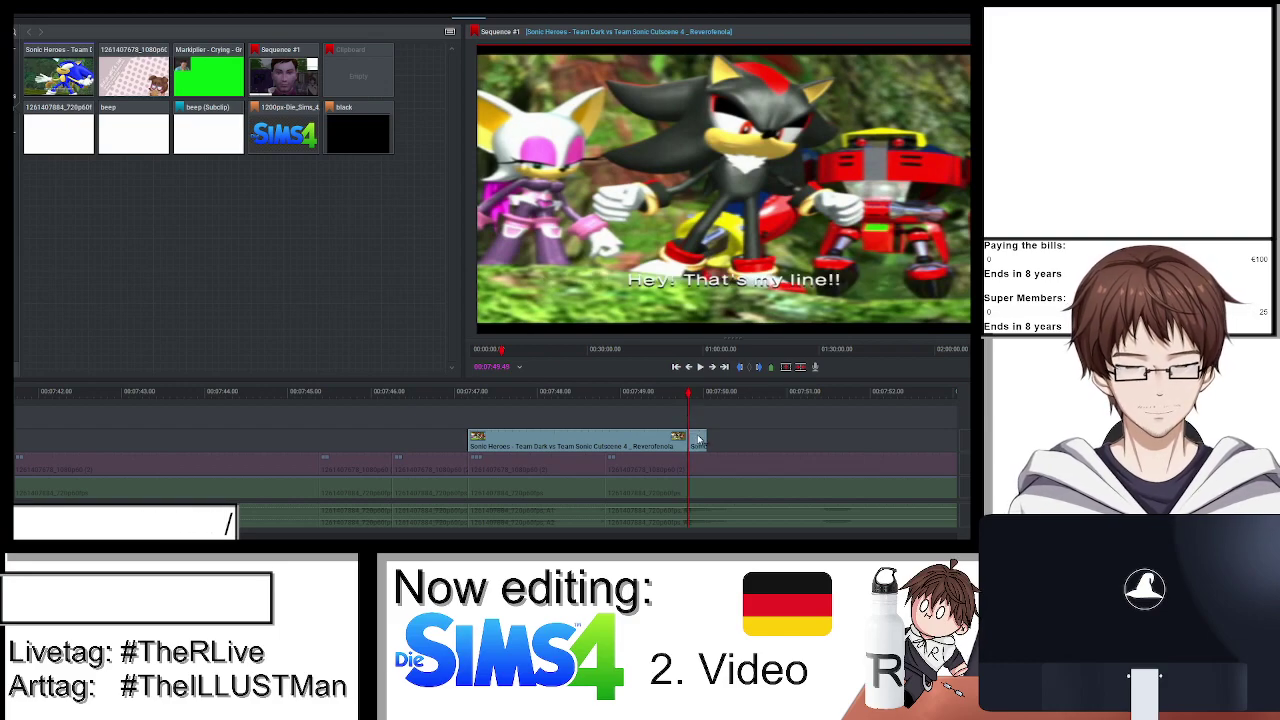
{"action": "right_click", "coordinate": [698, 438]}
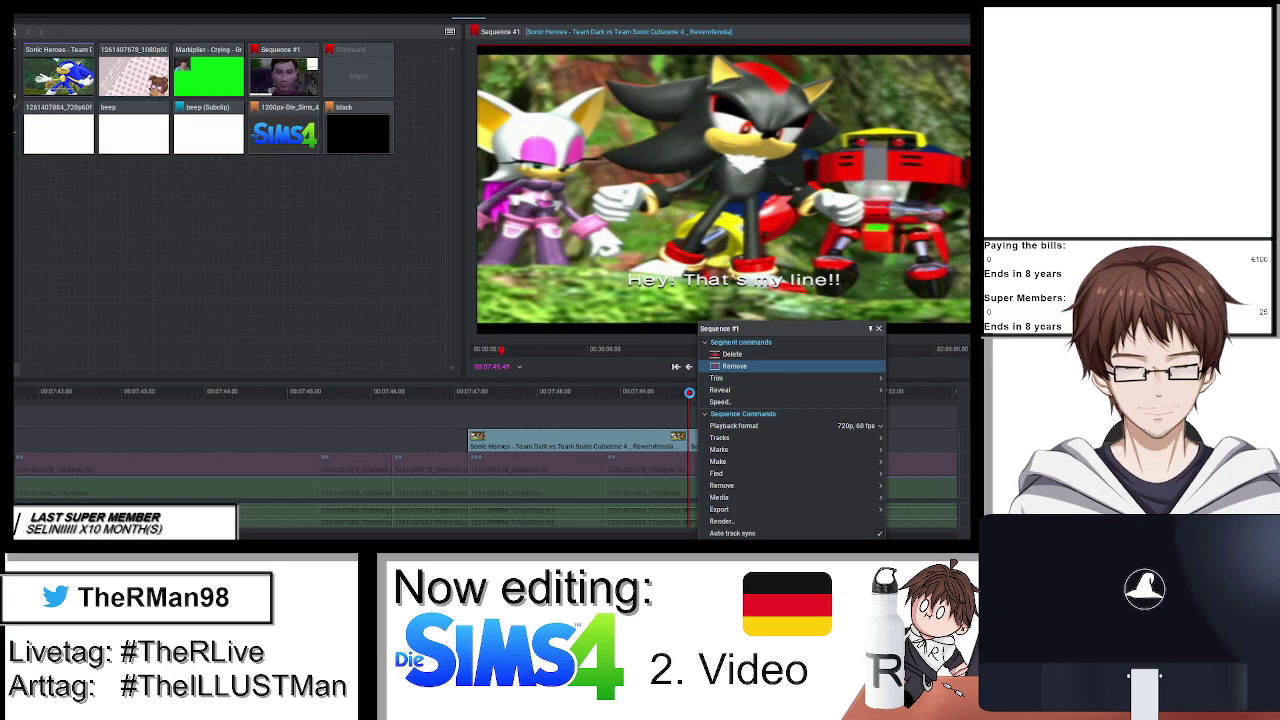
{"action": "key", "text": "Return"}
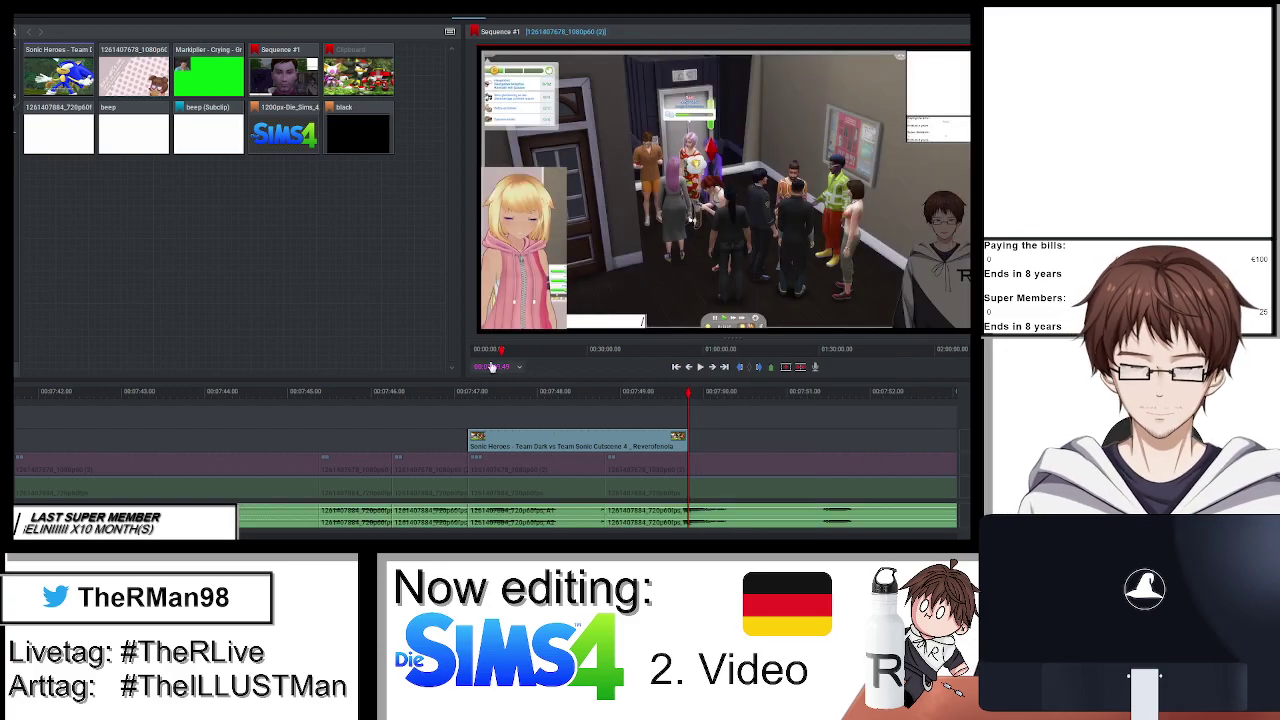
Preview the Sonic overlay and move it about 1.5 seconds earlier so it starts at about 00:07:45.
{"action": "left_click", "coordinate": [463, 405]}
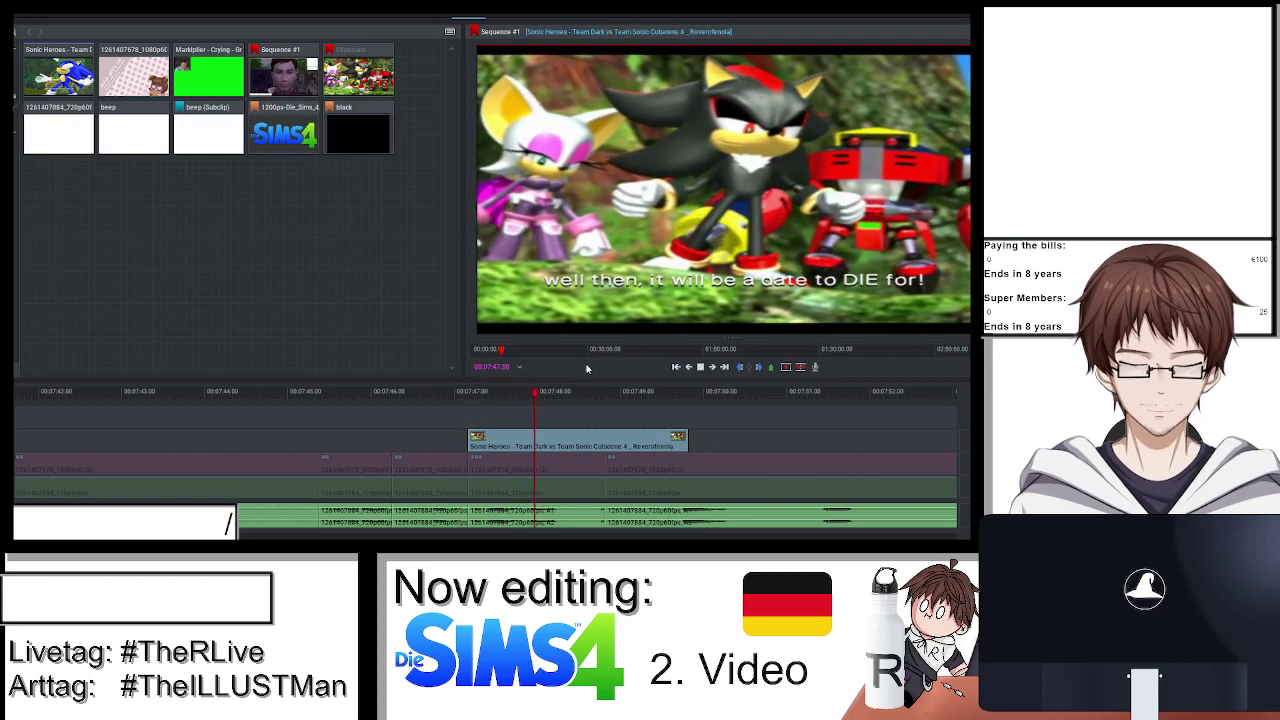
{"action": "left_click", "coordinate": [389, 392]}
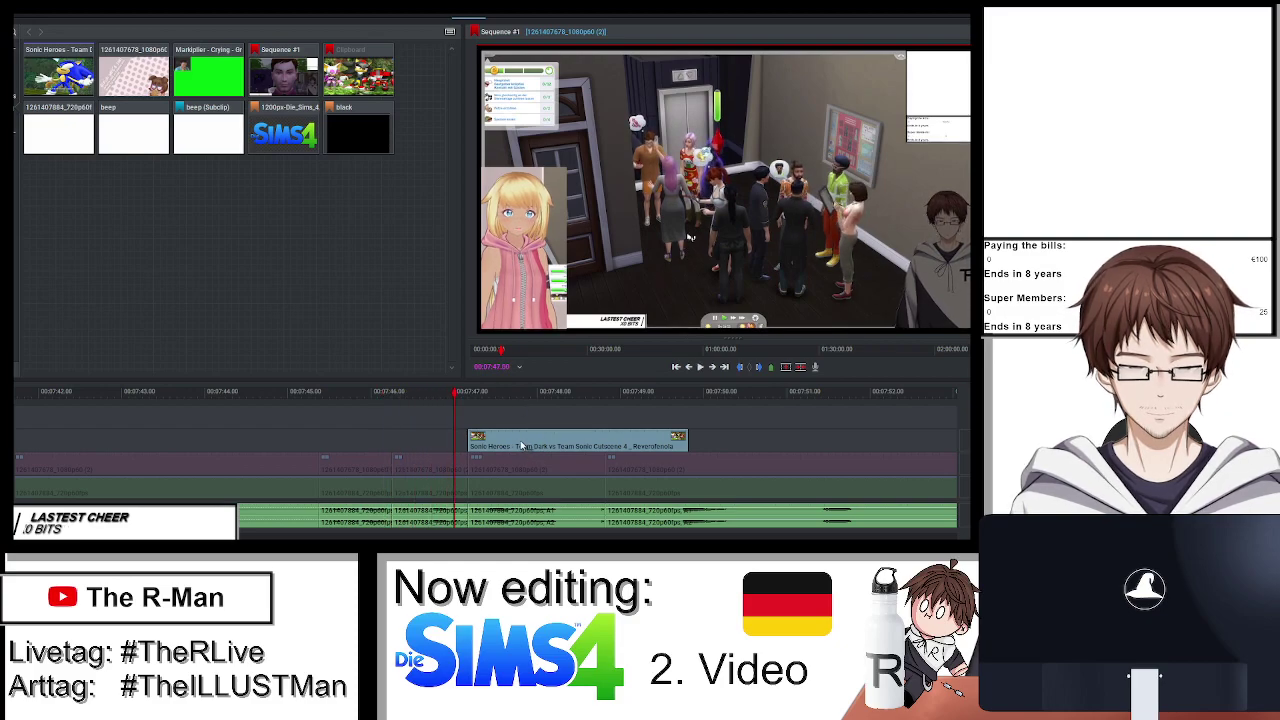
{"action": "left_click_drag", "start_coordinate": [520, 446], "coordinate": [396, 450]}
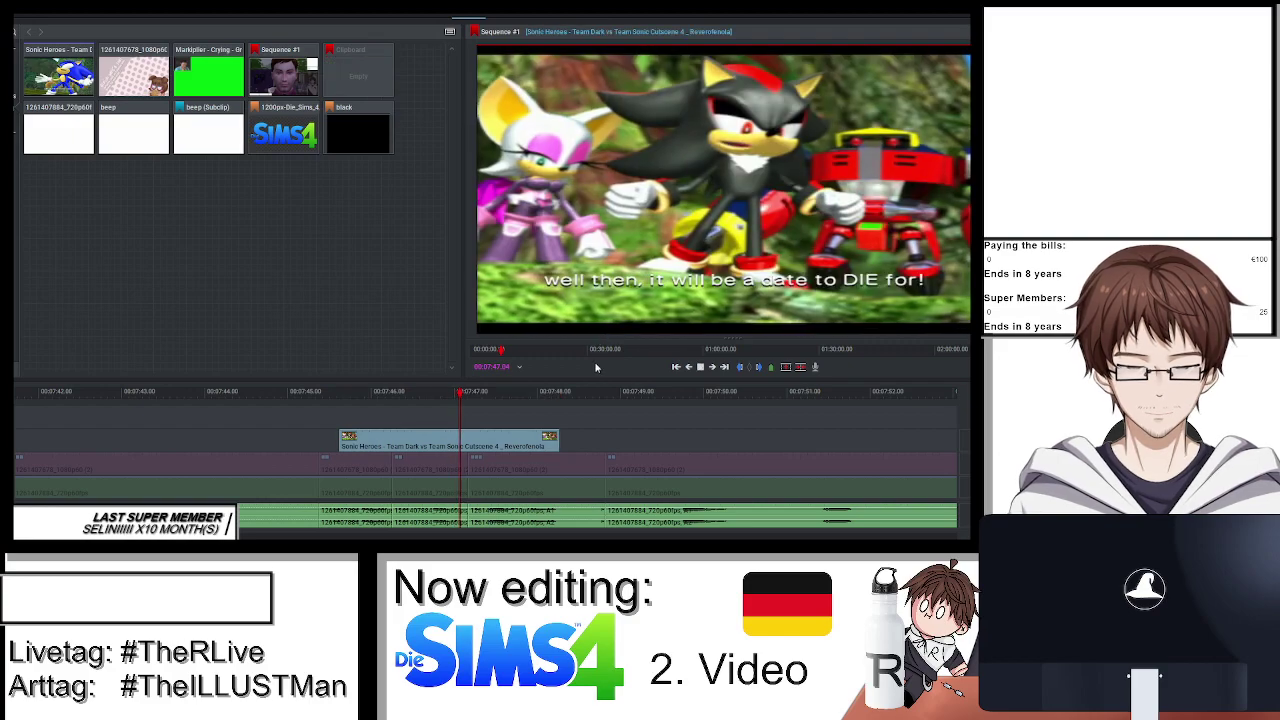
{"action": "key", "text": "space"}
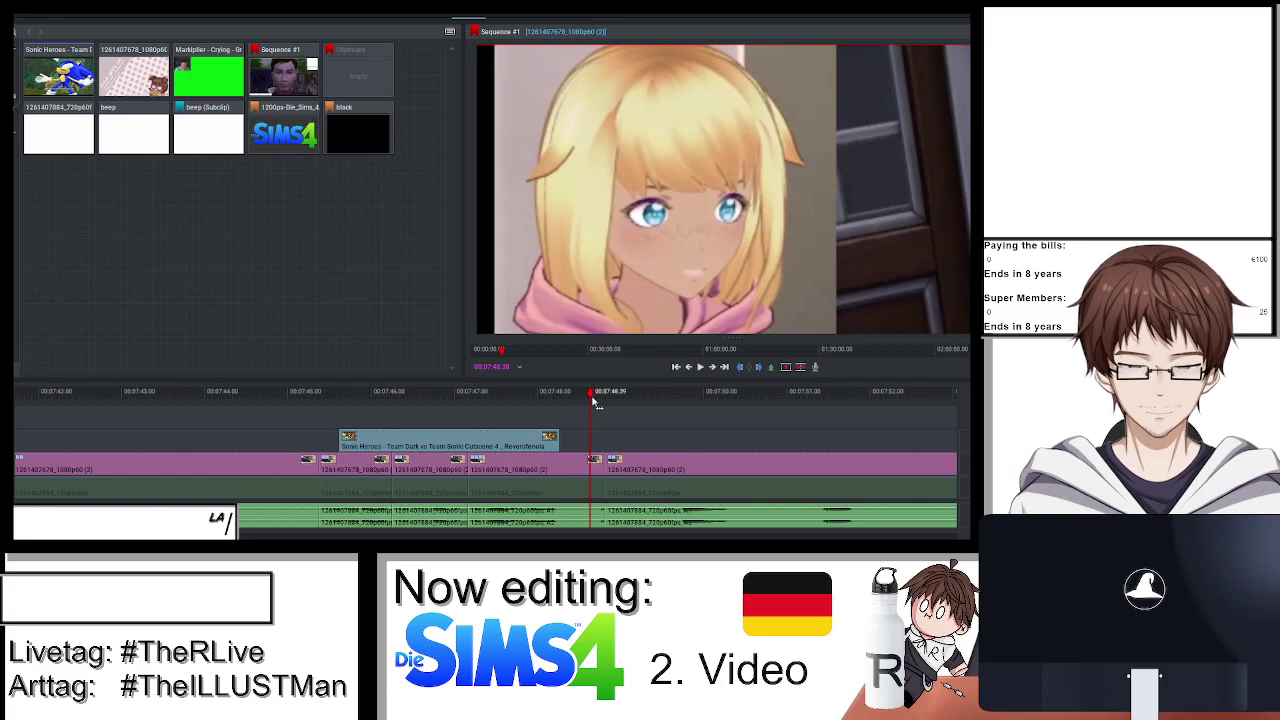
{"action": "left_click_drag", "start_coordinate": [586, 399], "coordinate": [490, 443]}
Split the Sonic overlay at the segment cut at about 00:07:47 and remove the part before it.
{"action": "left_click_drag", "start_coordinate": [534, 391], "coordinate": [502, 402]}
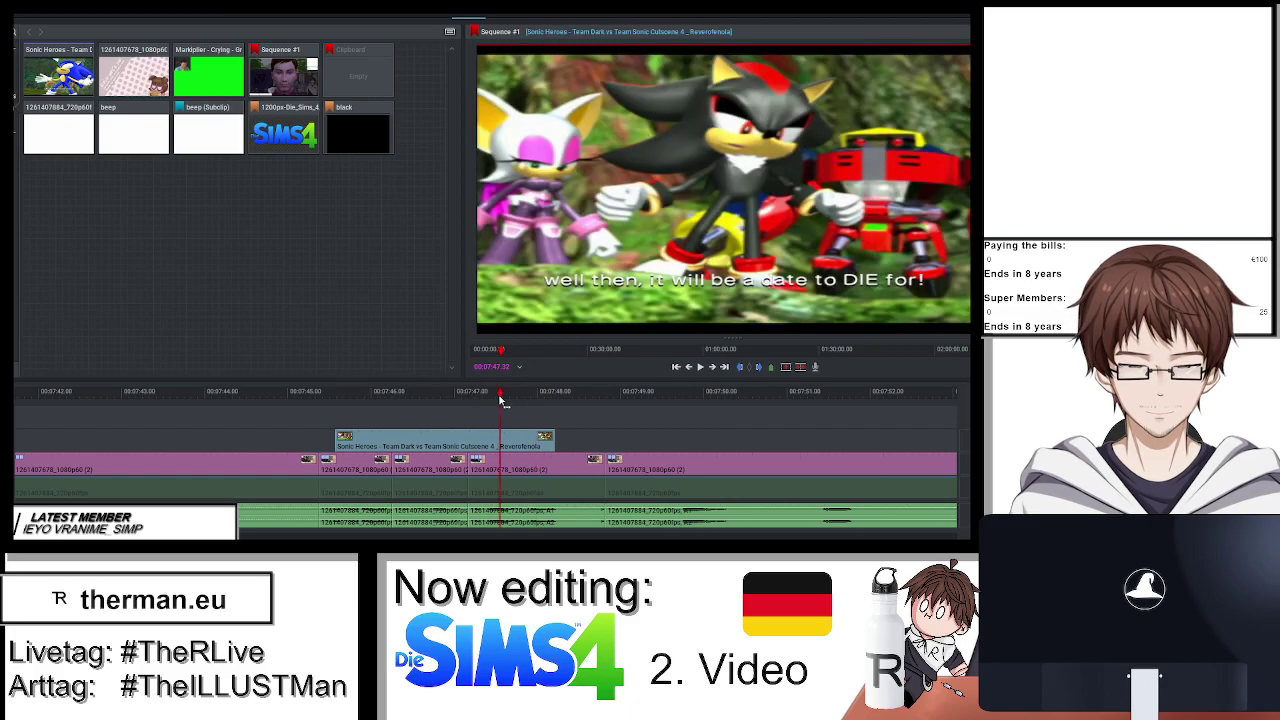
{"action": "left_click", "coordinate": [676, 368]}
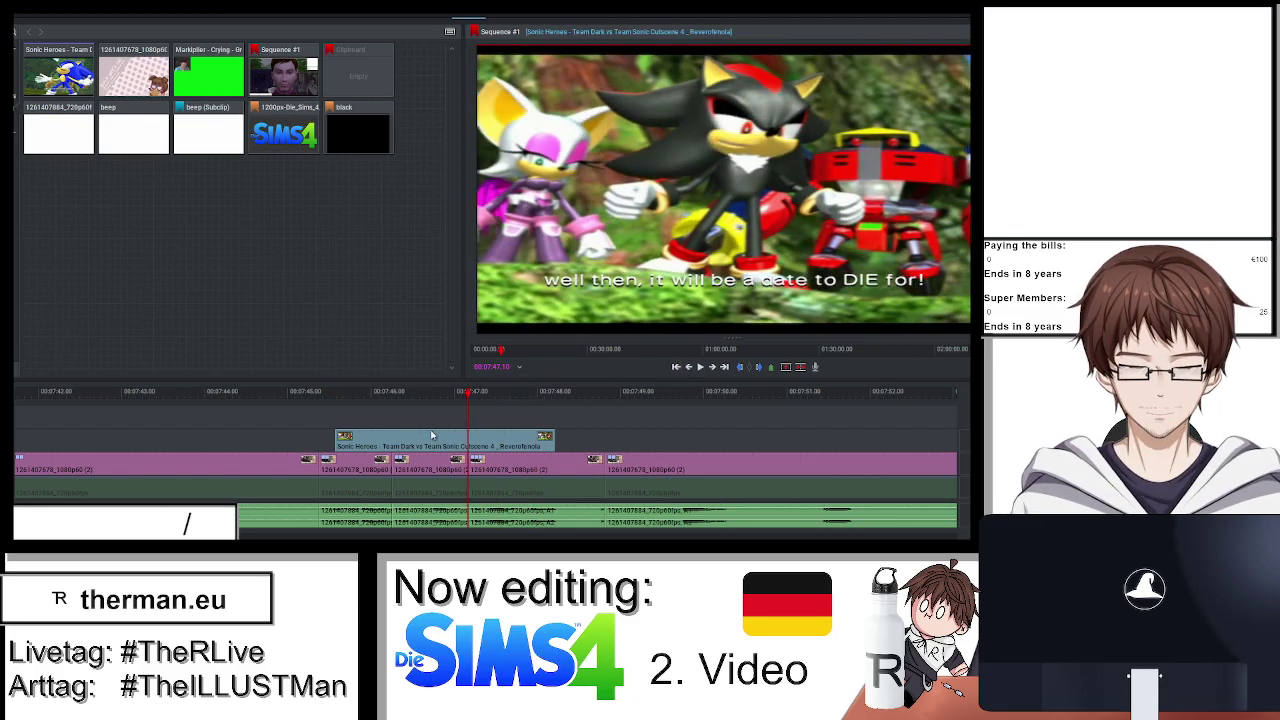
{"action": "right_click", "coordinate": [432, 435]}
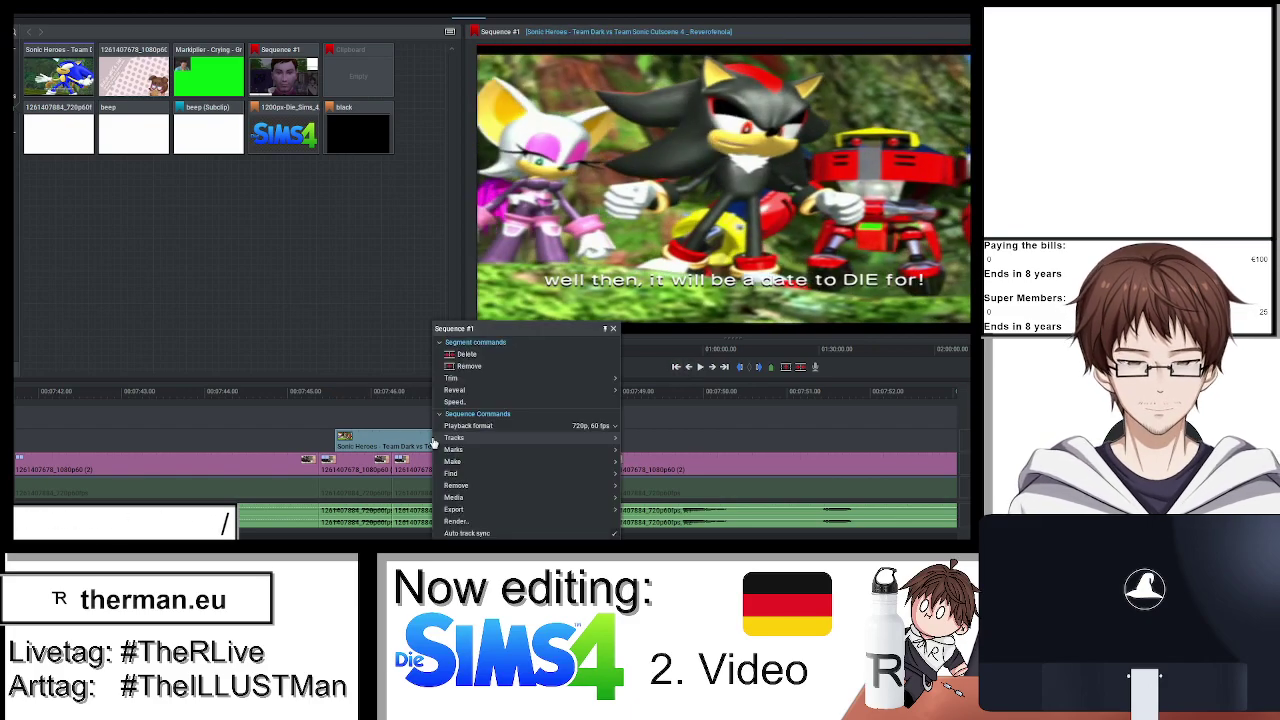
{"action": "left_click", "coordinate": [469, 366]}
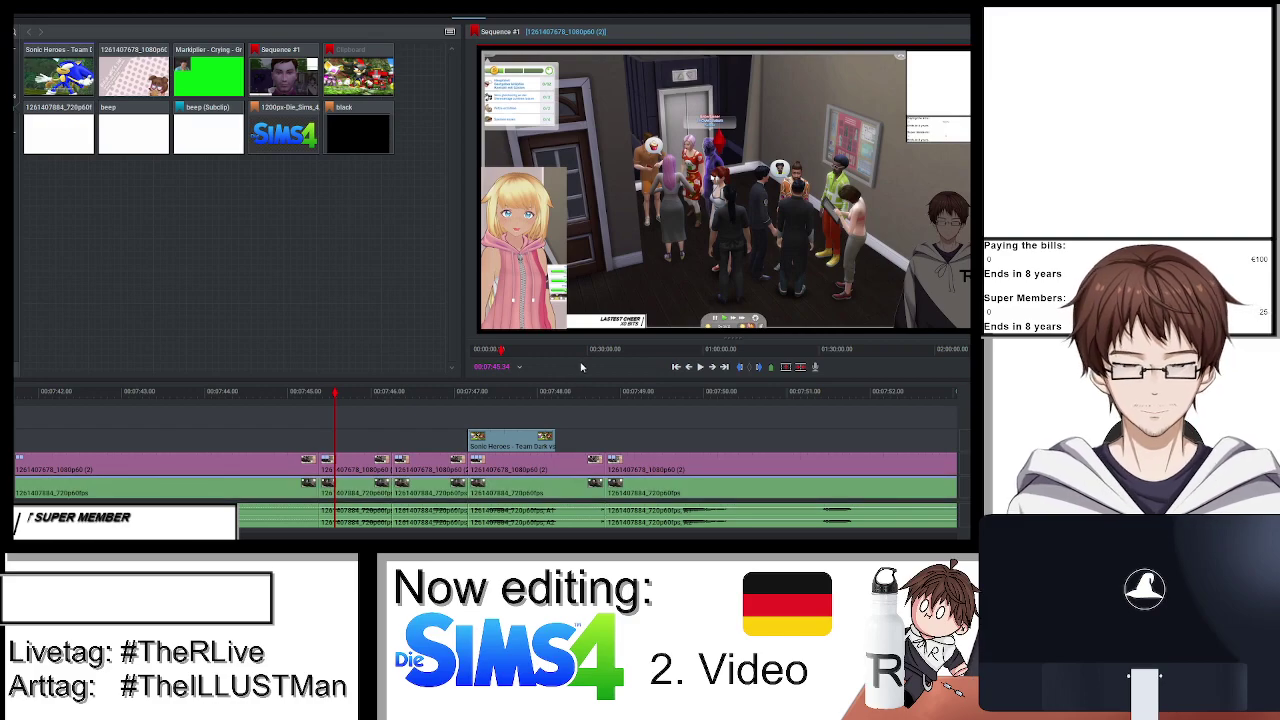
Preview the Sonic overlay at about 00:07:47 and add a DVE effect for its size, position and opacity.
{"action": "key", "text": "space"}
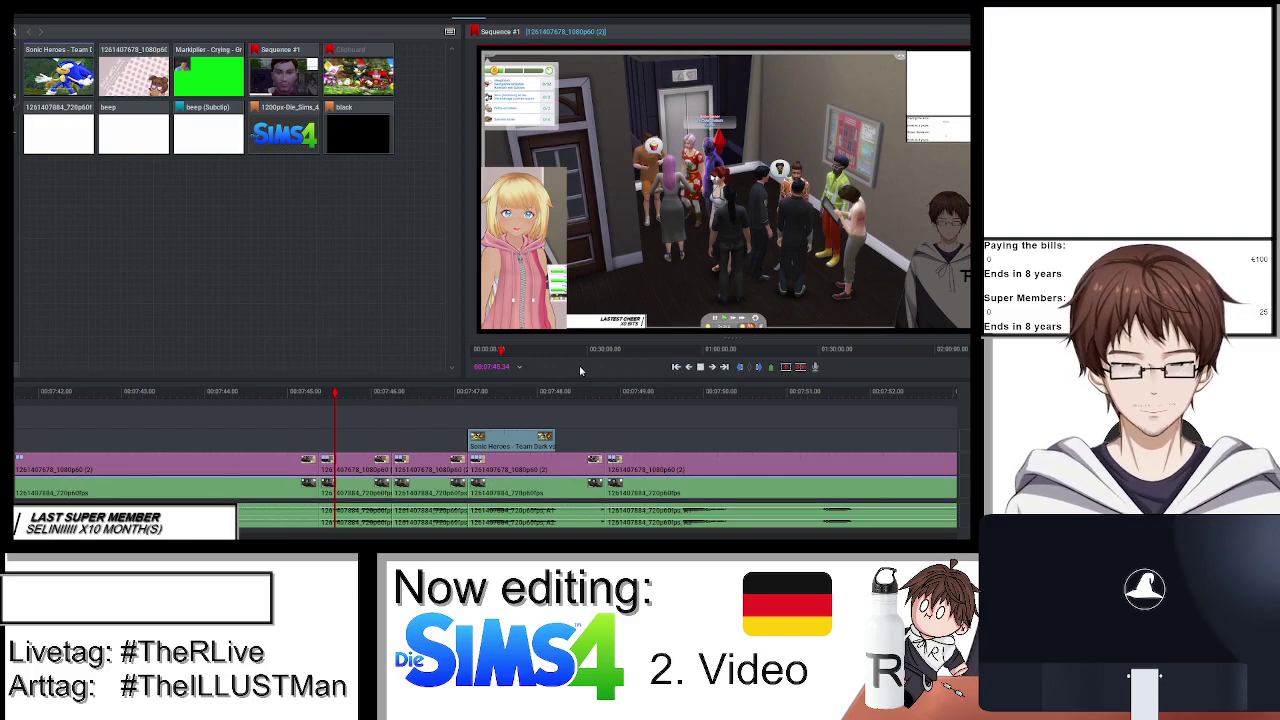
{"action": "key", "text": "space"}
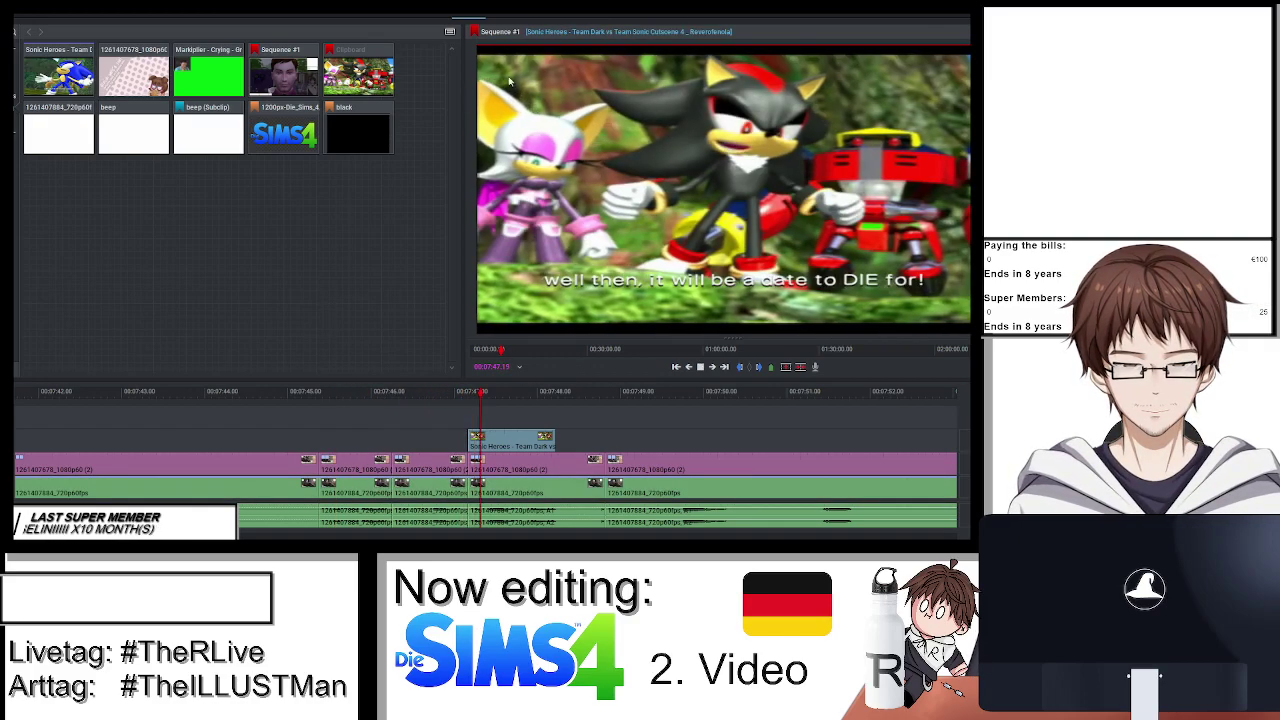
{"action": "left_click", "coordinate": [502, 17]}
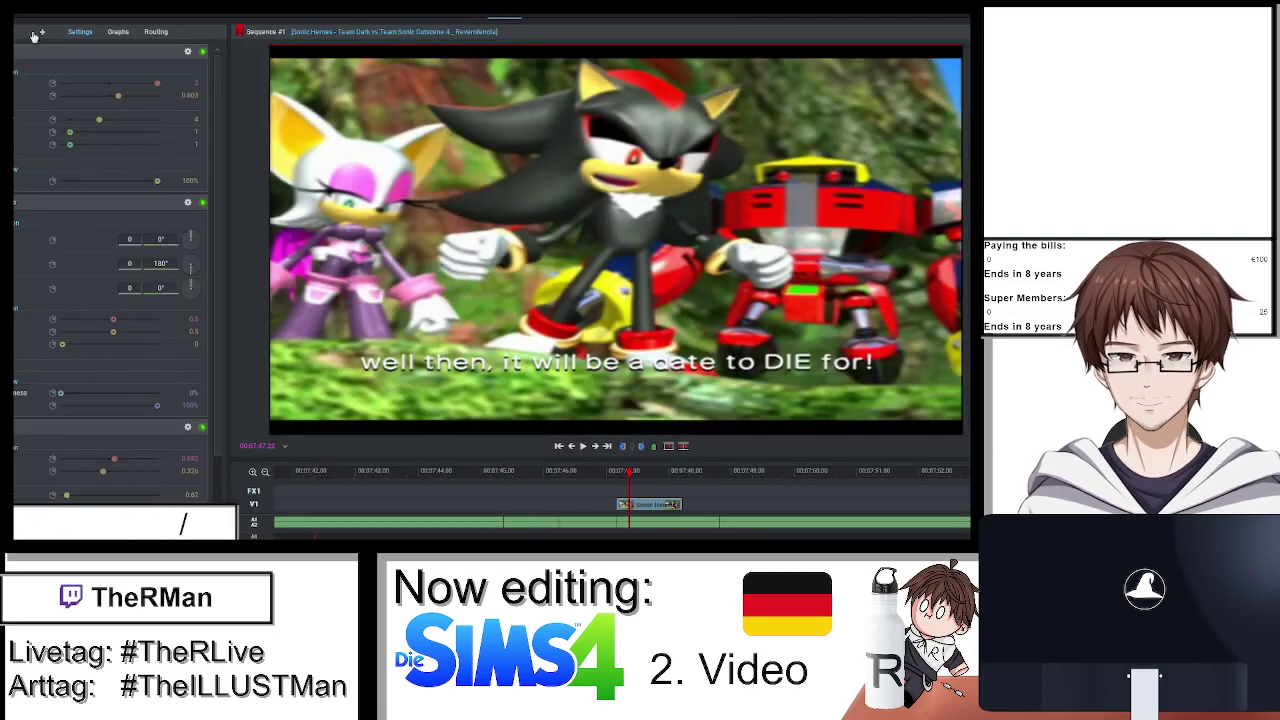
{"action": "left_click", "coordinate": [41, 31]}
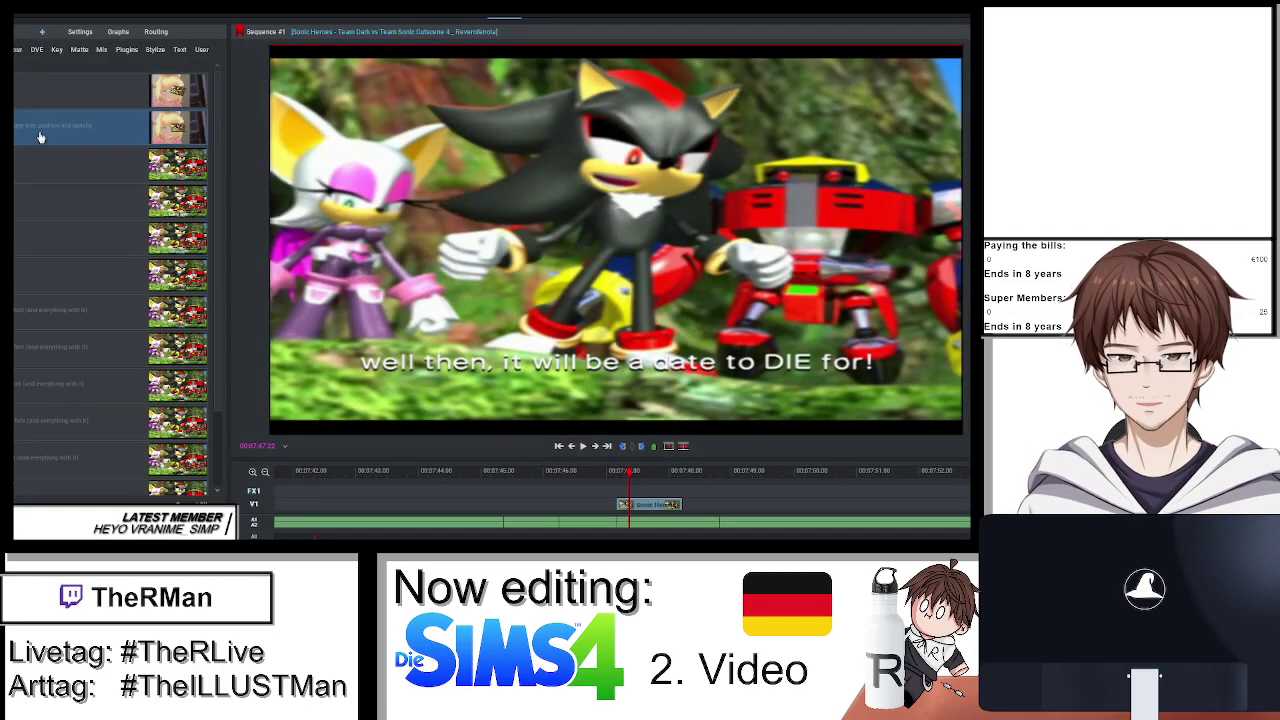
{"action": "double_click", "coordinate": [40, 136]}
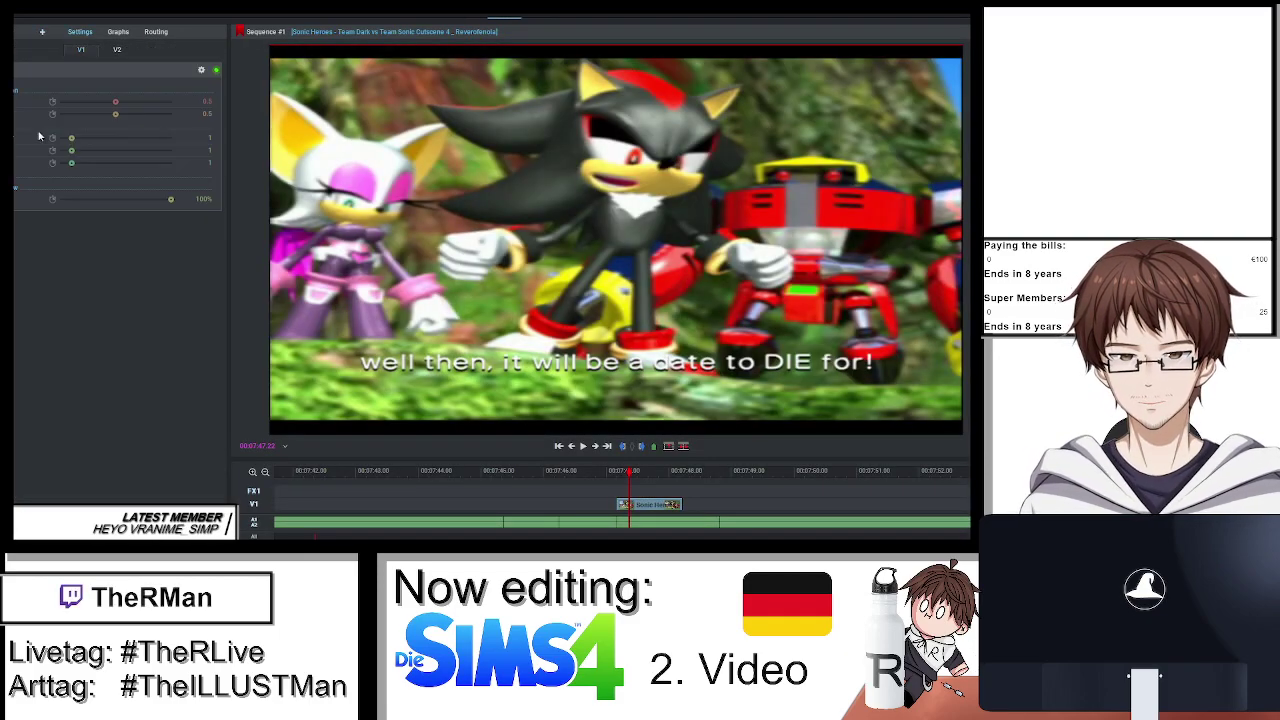
{"action": "left_click", "coordinate": [157, 32]}
{"action": "left_click", "coordinate": [84, 33]}
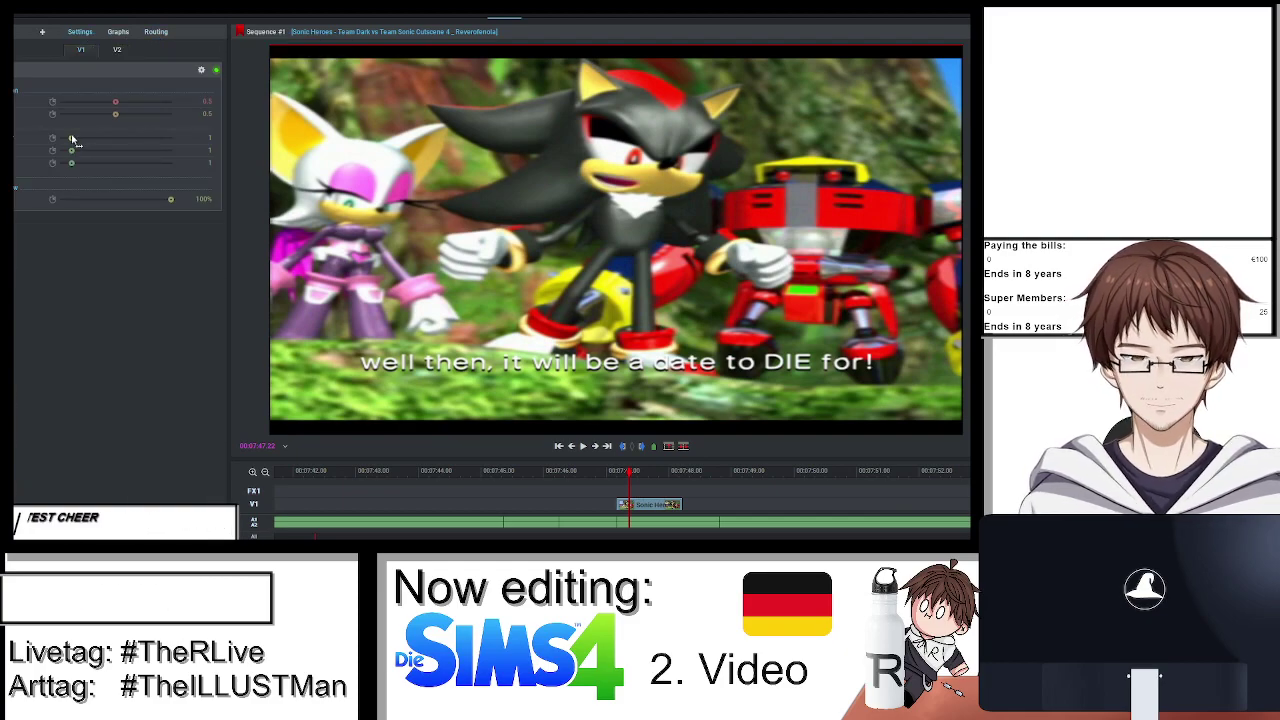
Scale the Sonic overlay to about 0.469 and position it in the picture's upper-right corner at about X 0.765, Y 0.767.
{"action": "left_click_drag", "start_coordinate": [69, 137], "coordinate": [68, 139]}
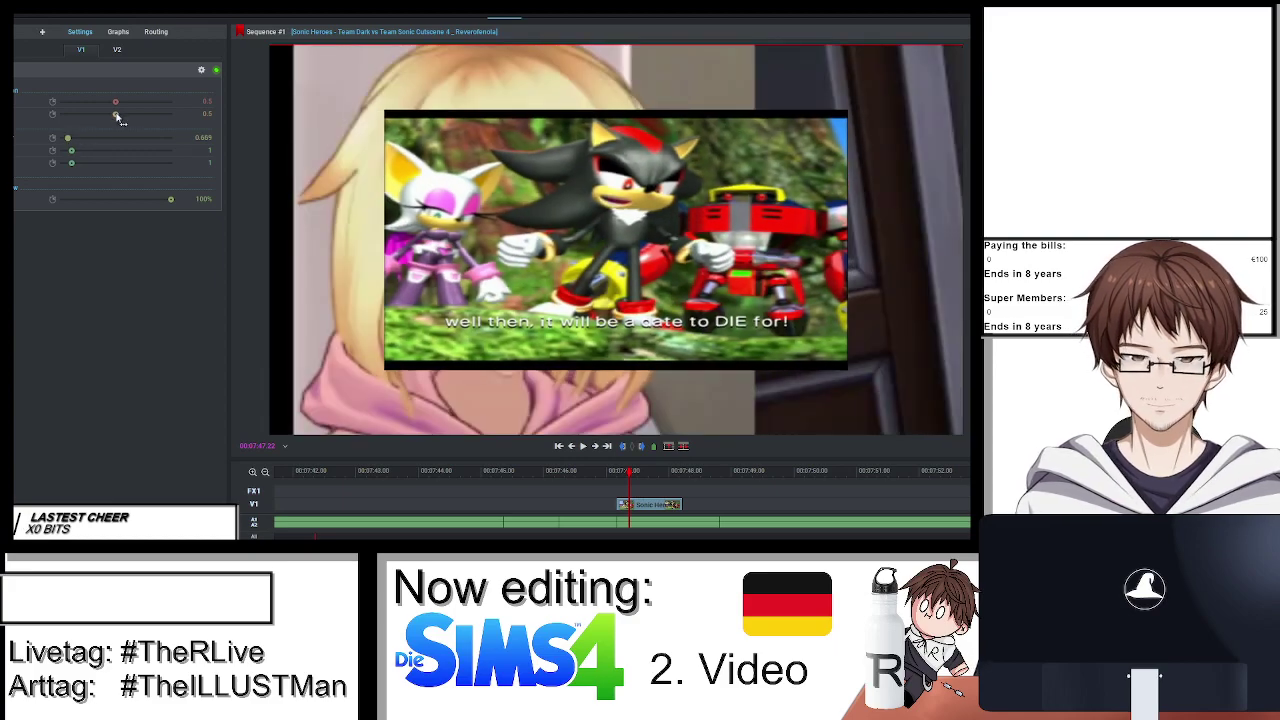
{"action": "left_click_drag", "start_coordinate": [120, 101], "coordinate": [125, 104]}
{"action": "scroll", "coordinate": [122, 138], "scroll_direction": "down", "scroll_amount": 2}
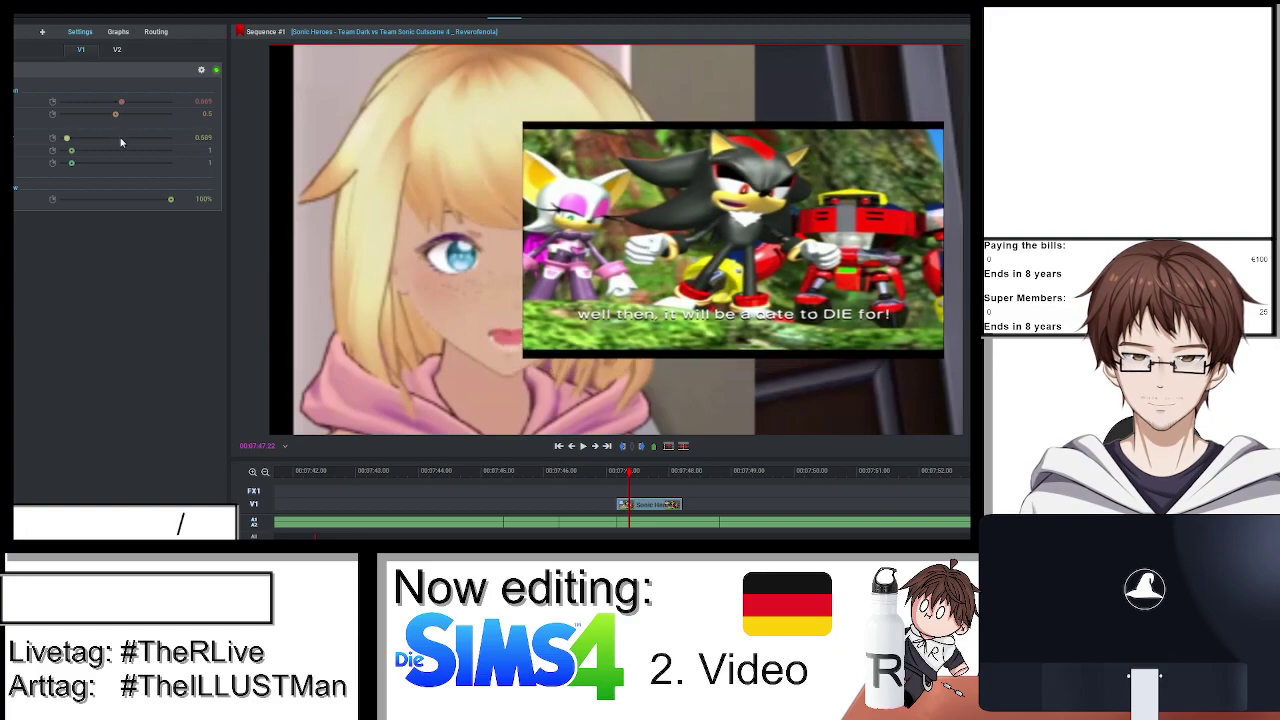
{"action": "double_click", "coordinate": [127, 100]}
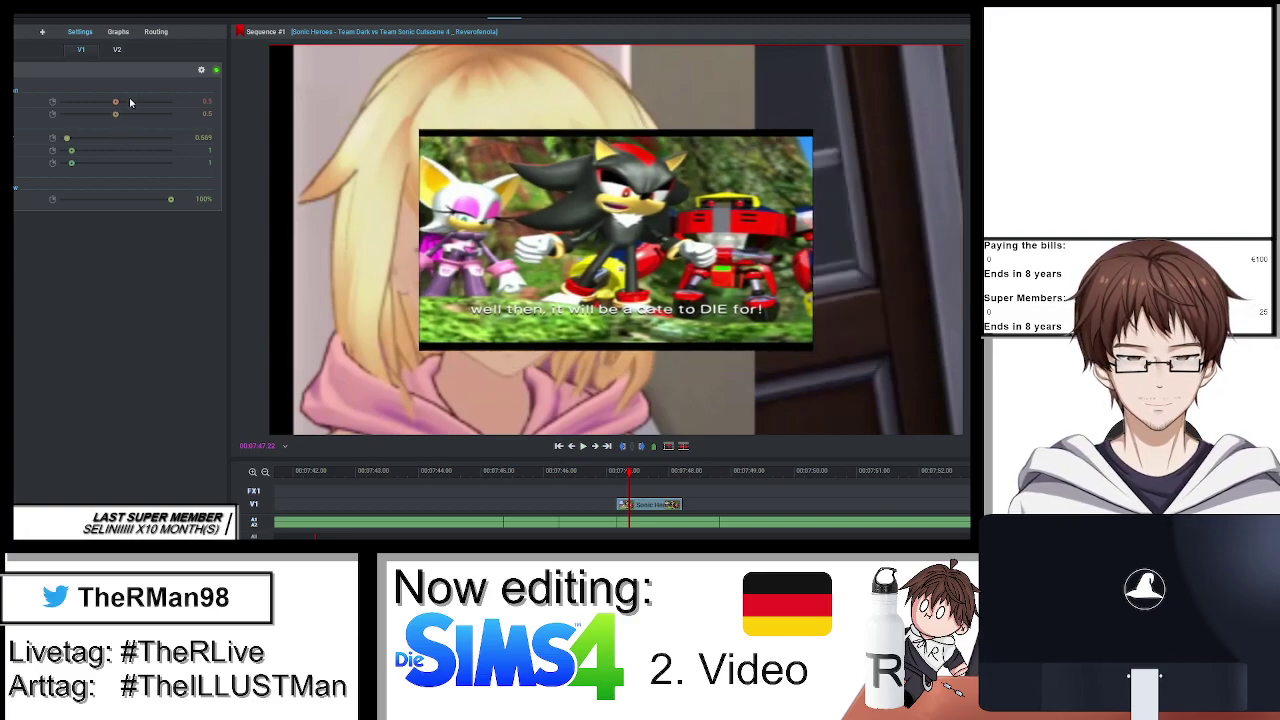
{"action": "mouse_move", "coordinate": [118, 104]}
{"action": "left_mouse_down"}
{"action": "mouse_move", "coordinate": [114, 127]}
{"action": "mouse_move", "coordinate": [133, 104]}
{"action": "mouse_move", "coordinate": [126, 117]}
{"action": "left_mouse_up"}
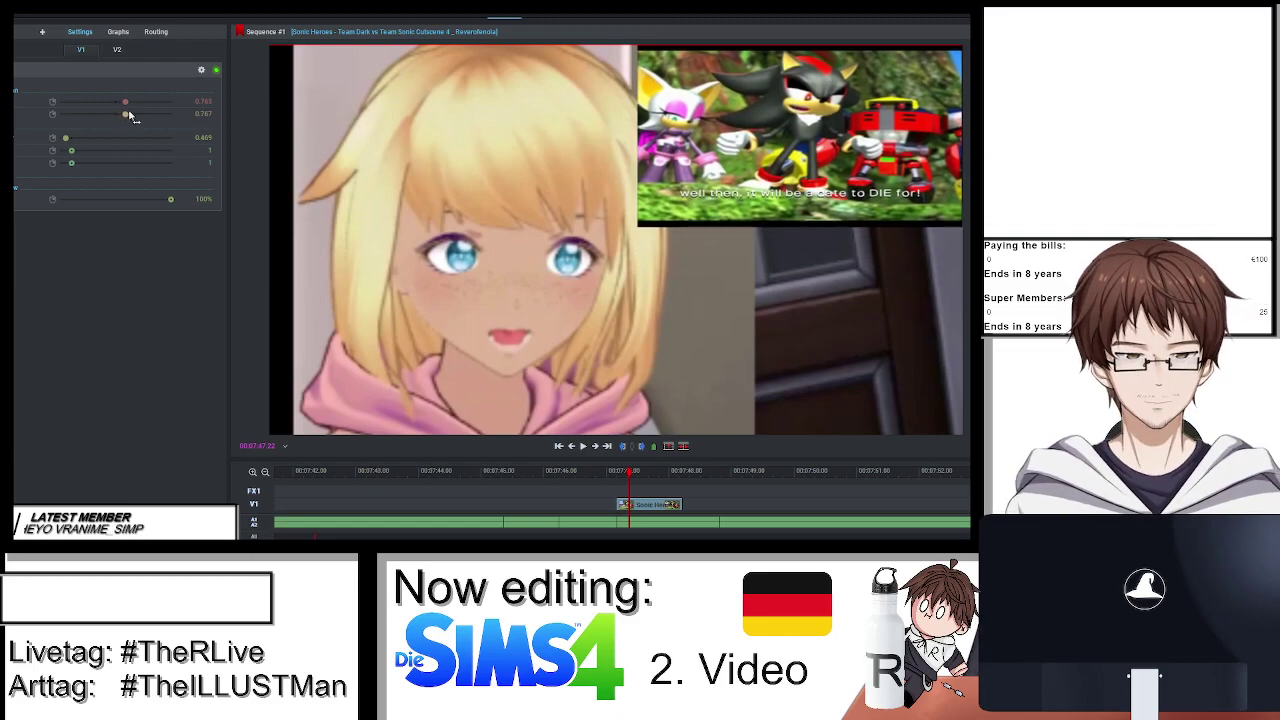
{"action": "key", "text": "Escape"}
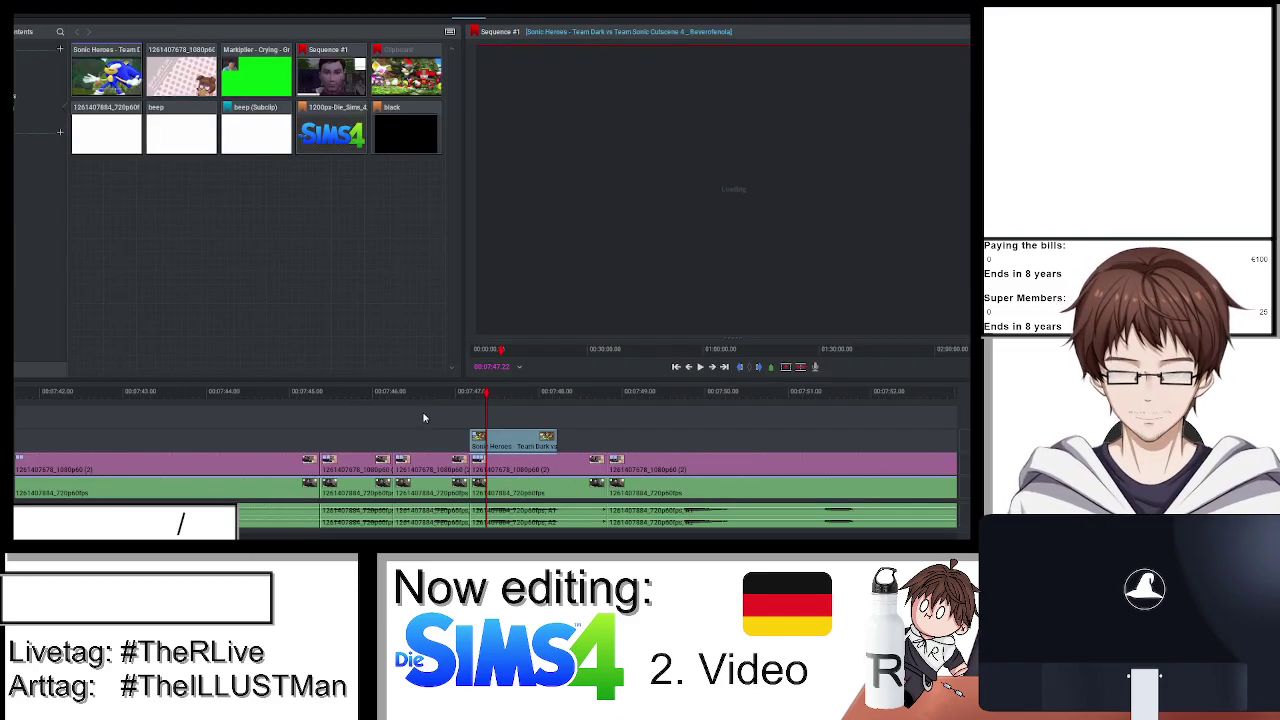
Play back the resized Sonic overlay over the zoomed avatar up to about 00:07:48.
{"action": "left_click_drag", "start_coordinate": [449, 391], "coordinate": [274, 397]}
{"action": "key", "text": "space"}
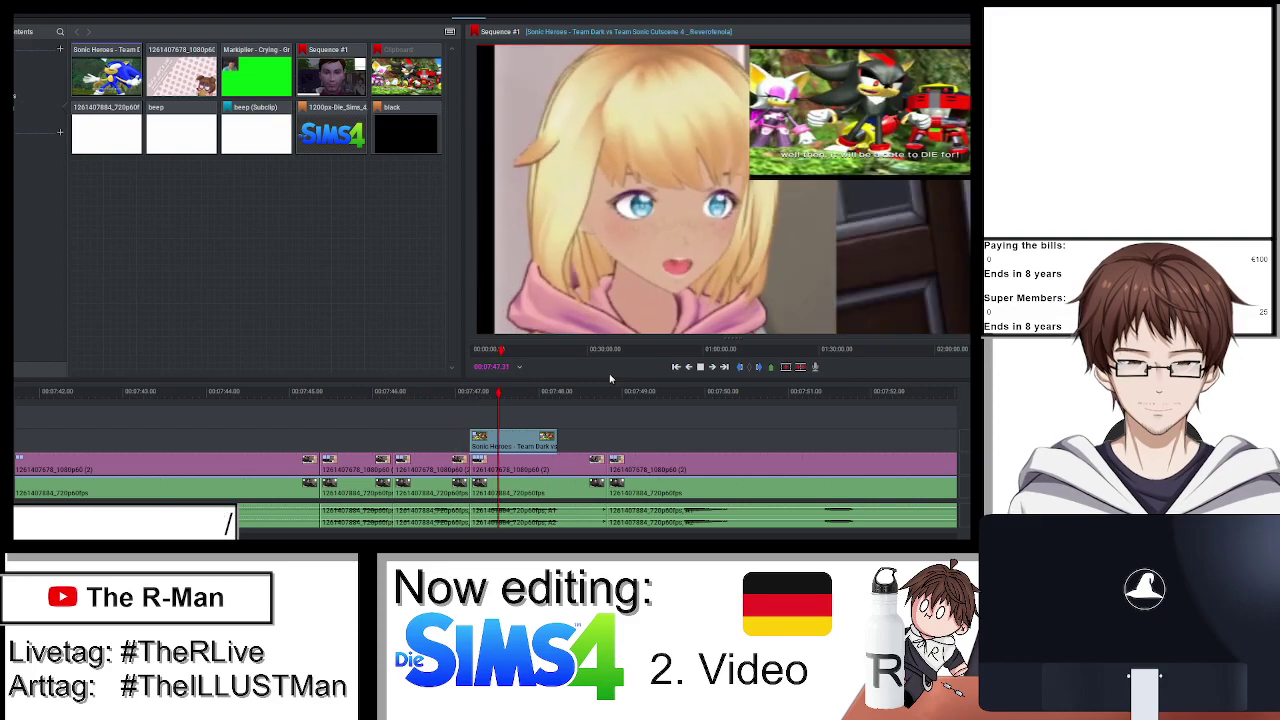
{"action": "key", "text": "space"}
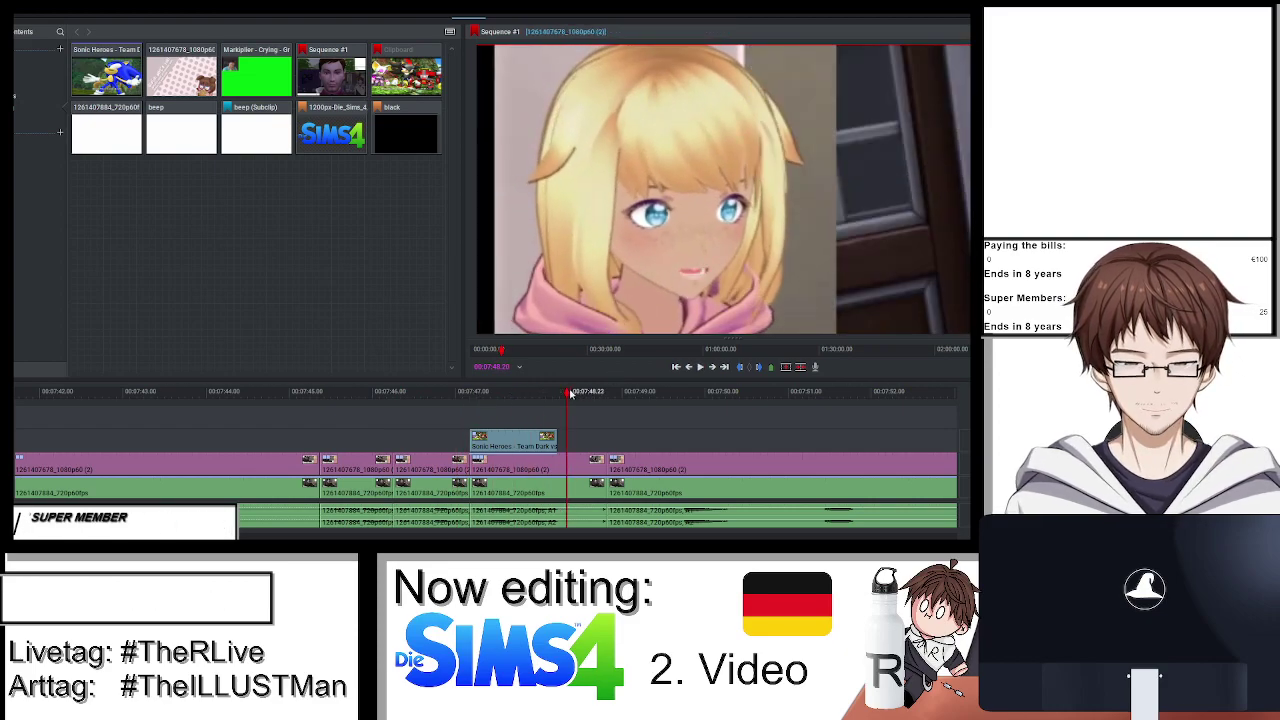
Move the Sonic overlay slightly later to end at 00:07:48.23 and extend its start back to the segment cut at about 00:07:47.
{"action": "left_click", "coordinate": [571, 394]}
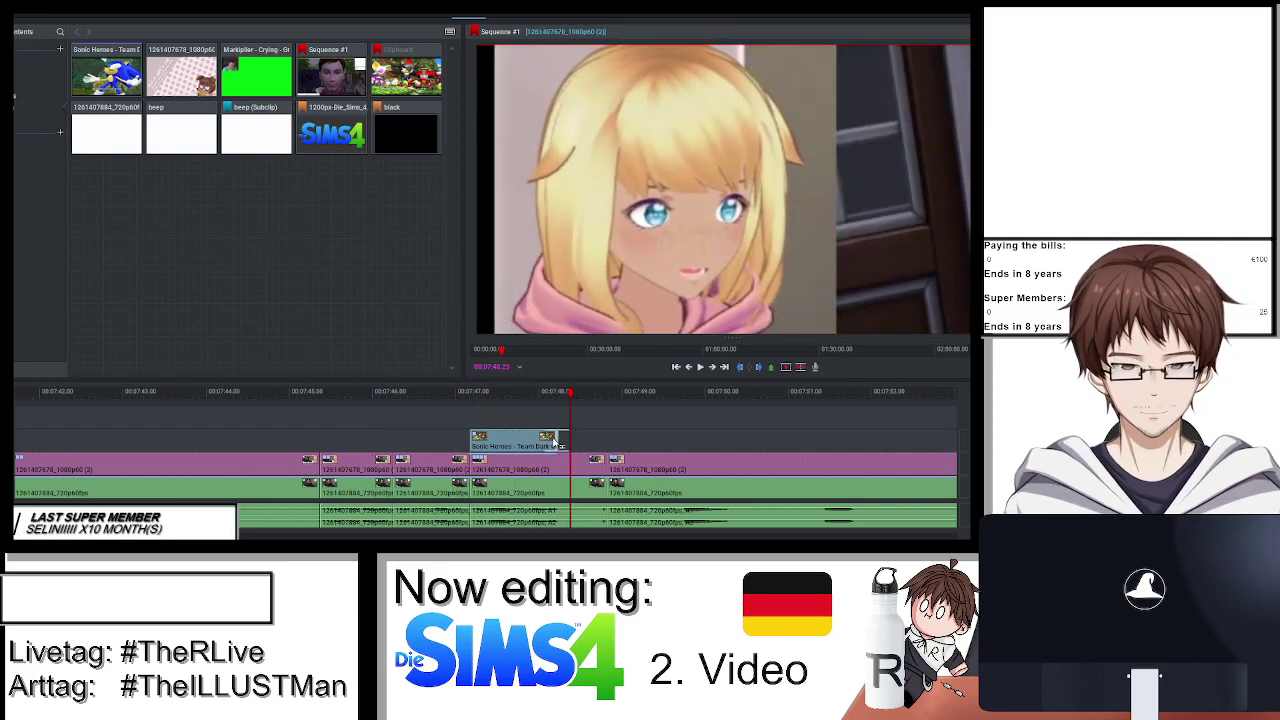
{"action": "left_click_drag", "start_coordinate": [537, 440], "coordinate": [550, 440]}
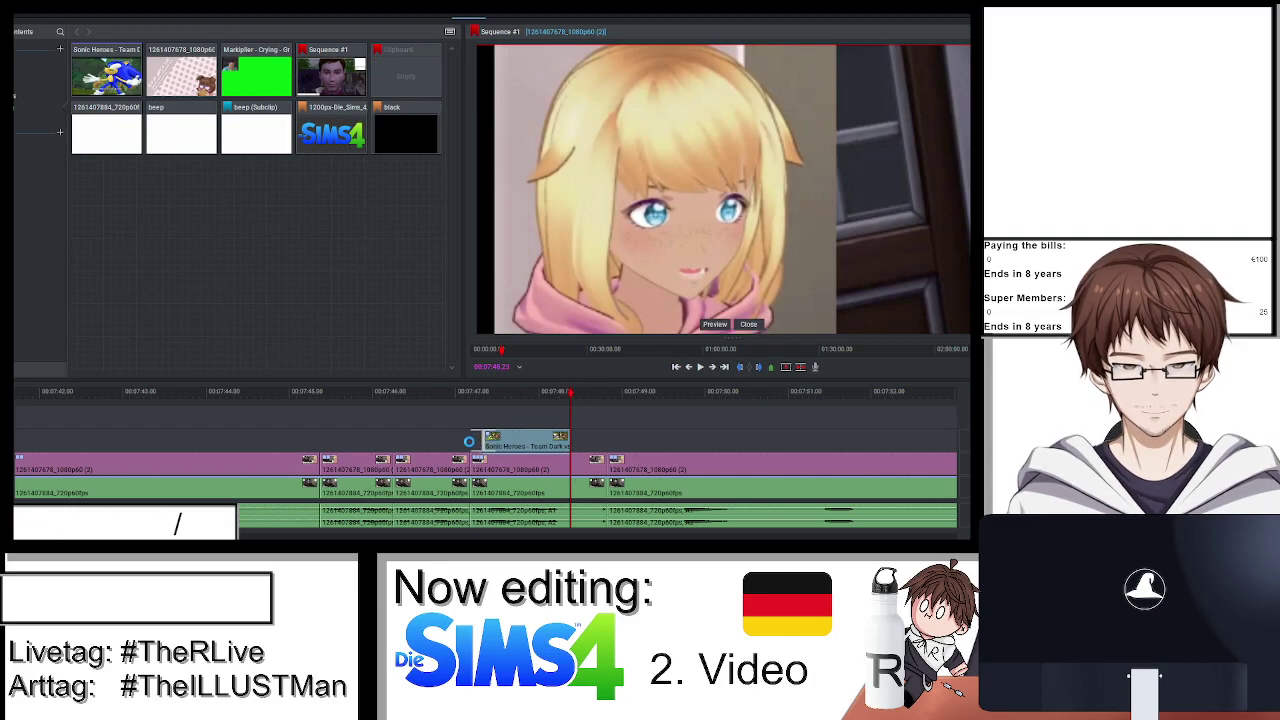
{"action": "left_click_drag", "start_coordinate": [469, 441], "coordinate": [472, 442]}
{"action": "scroll", "coordinate": [645, 448], "scroll_direction": "up", "scroll_amount": 2}
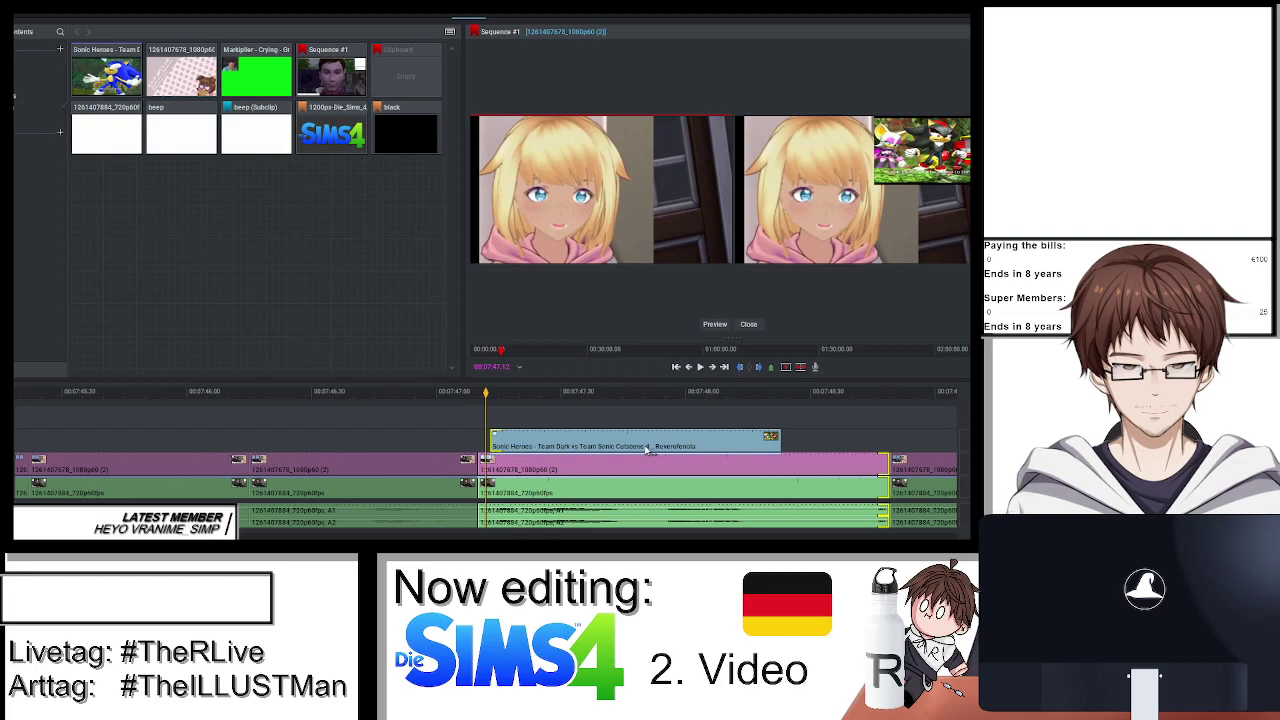
{"action": "left_click", "coordinate": [750, 325]}
{"action": "left_click_drag", "start_coordinate": [498, 443], "coordinate": [461, 447]}
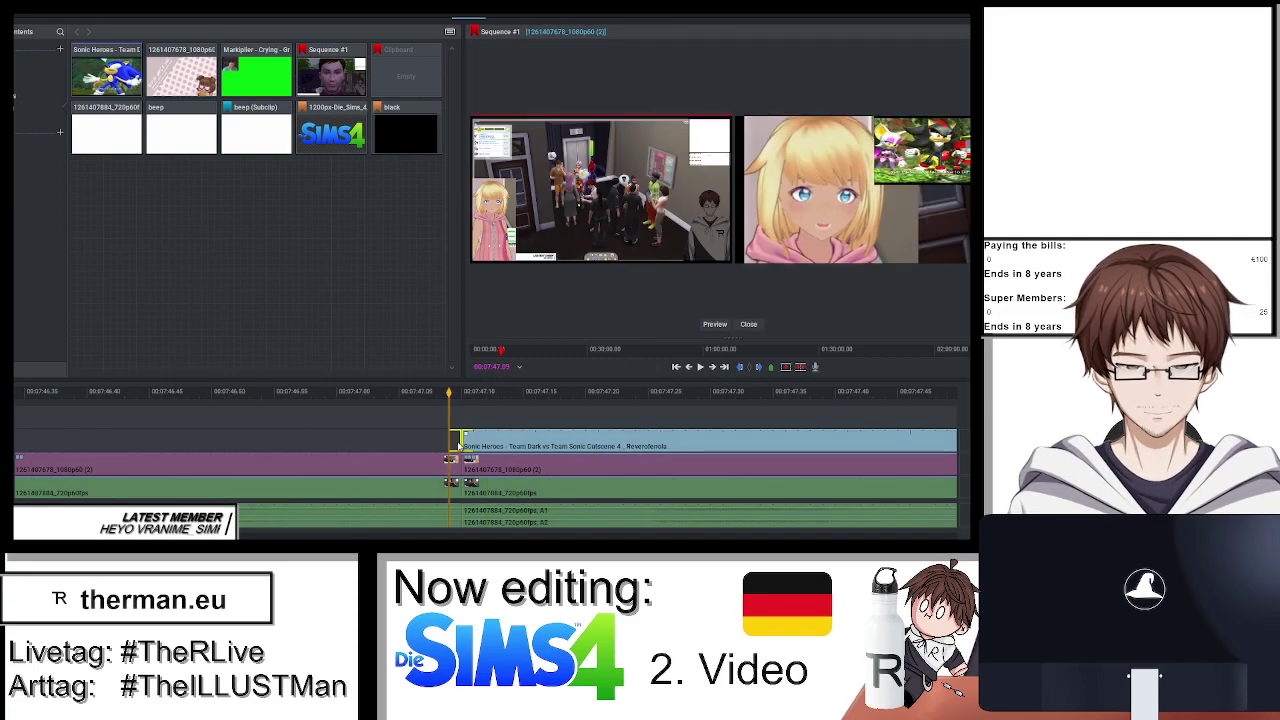
{"action": "left_click", "coordinate": [748, 324]}
Split the stream footage at the Sonic overlay's end at 00:07:48.23 and remove the DVE zoom from the short segment after it.
{"action": "scroll", "coordinate": [698, 441], "scroll_direction": "down", "scroll_amount": 5}
{"action": "left_click", "coordinate": [725, 367]}
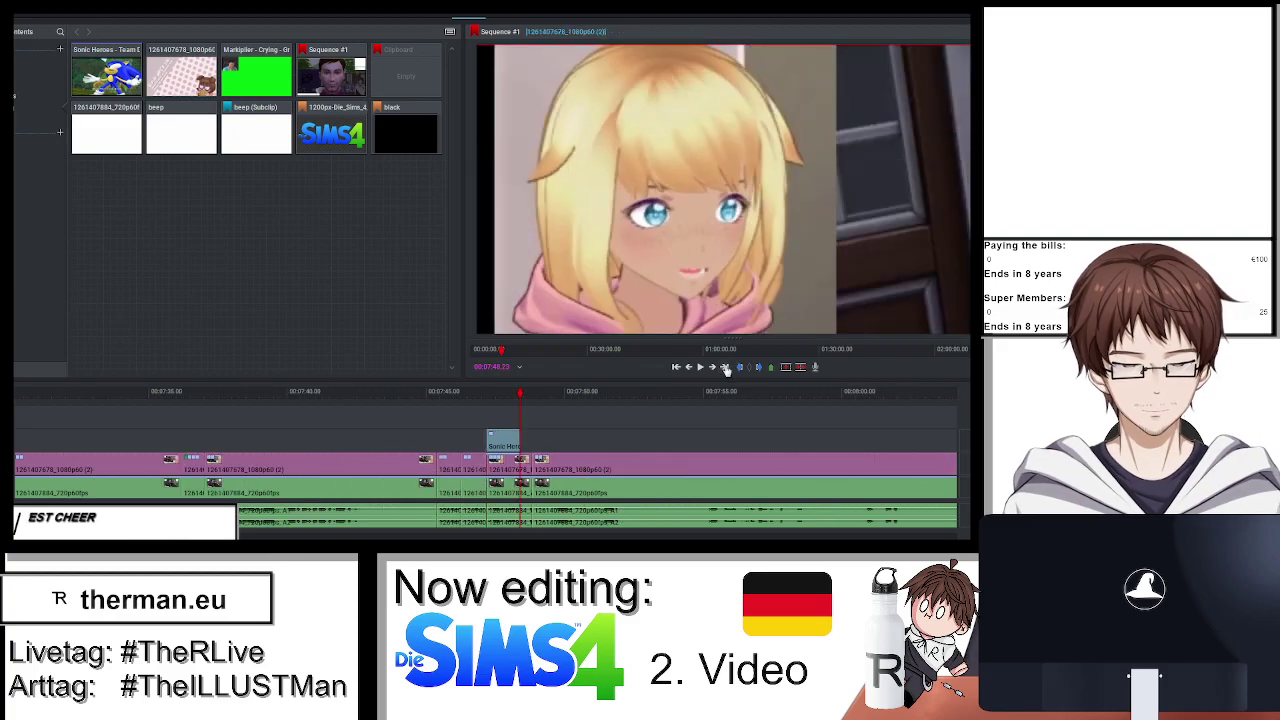
{"action": "scroll", "coordinate": [671, 409], "scroll_direction": "up", "scroll_amount": 5}
{"action": "key", "text": "c"}
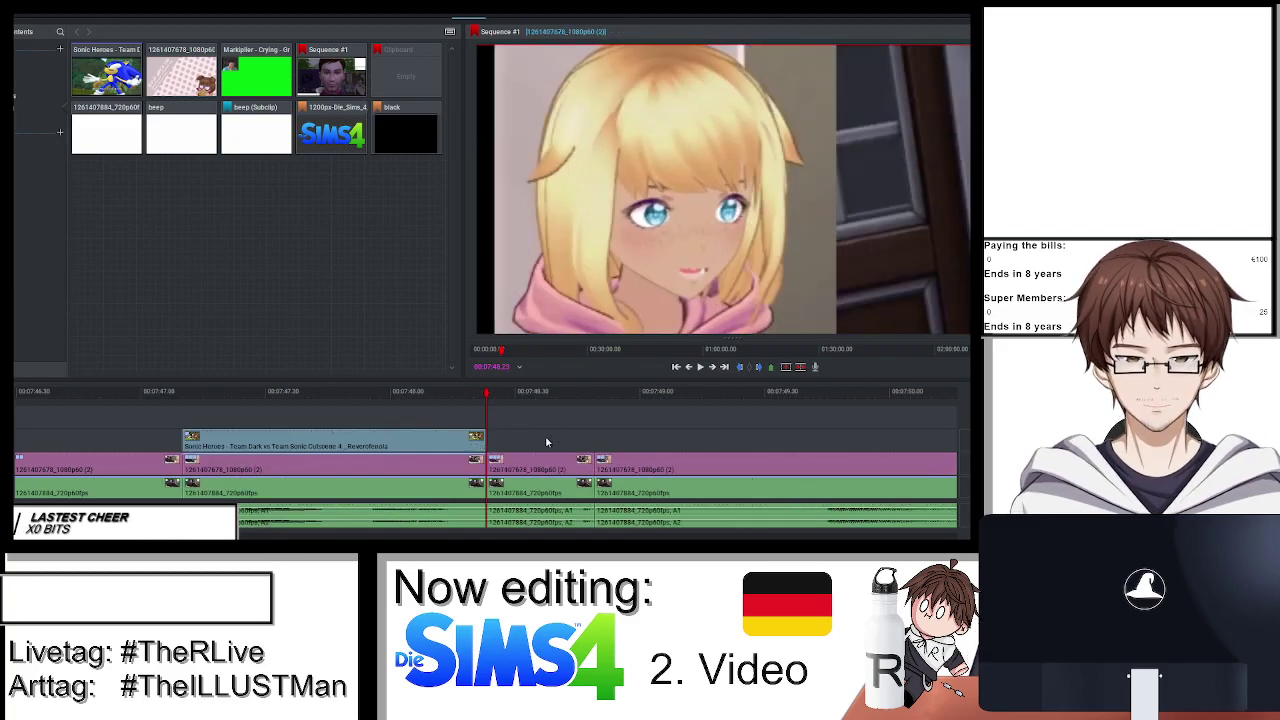
{"action": "right_click", "coordinate": [545, 461]}
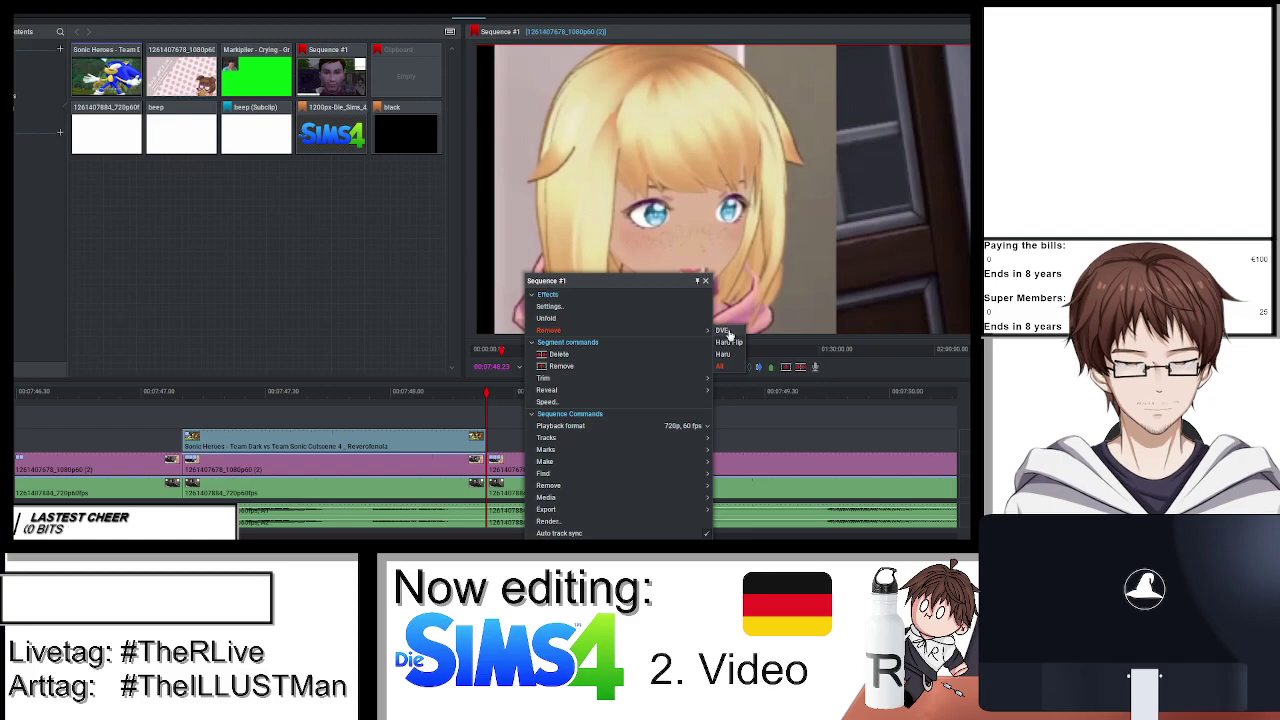
{"action": "left_click", "coordinate": [661, 332]}
Review the footage following the Sonic overlay up to about 00:07:52 and return to about 00:07:48.
{"action": "scroll", "coordinate": [656, 459], "scroll_direction": "down", "scroll_amount": 3}
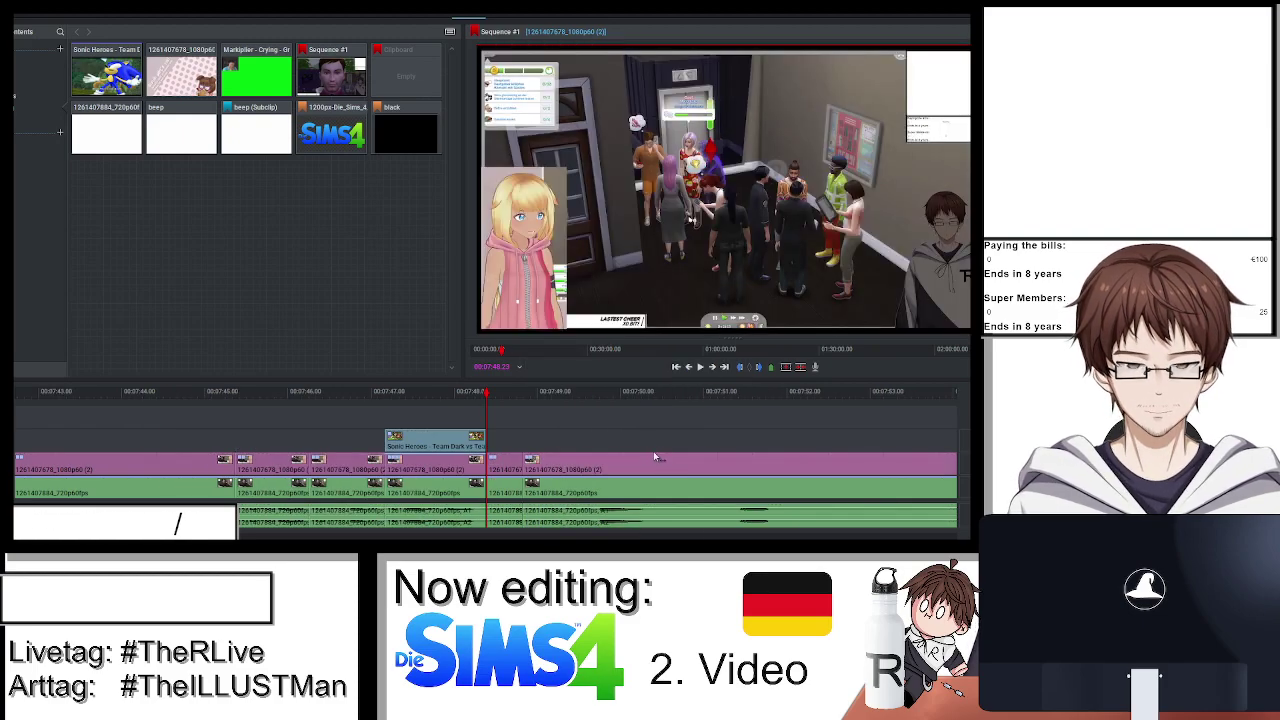
{"action": "key", "text": "space"}
{"action": "scroll", "coordinate": [697, 440], "scroll_direction": "down", "scroll_amount": 3}
{"action": "scroll", "coordinate": [698, 441], "scroll_direction": "down", "scroll_amount": 2}
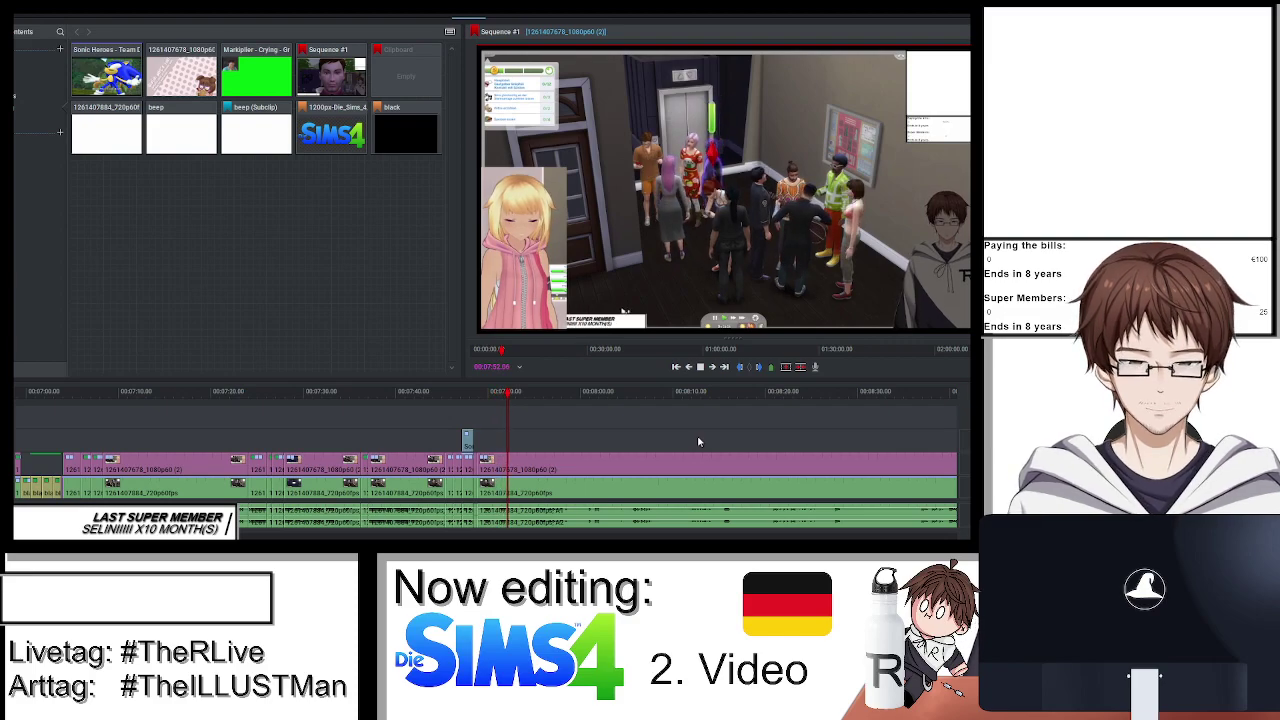
{"action": "scroll", "coordinate": [695, 438], "scroll_direction": "up", "scroll_amount": 4}
{"action": "left_click", "coordinate": [413, 393]}
{"action": "left_click_drag", "start_coordinate": [413, 396], "coordinate": [390, 402]}
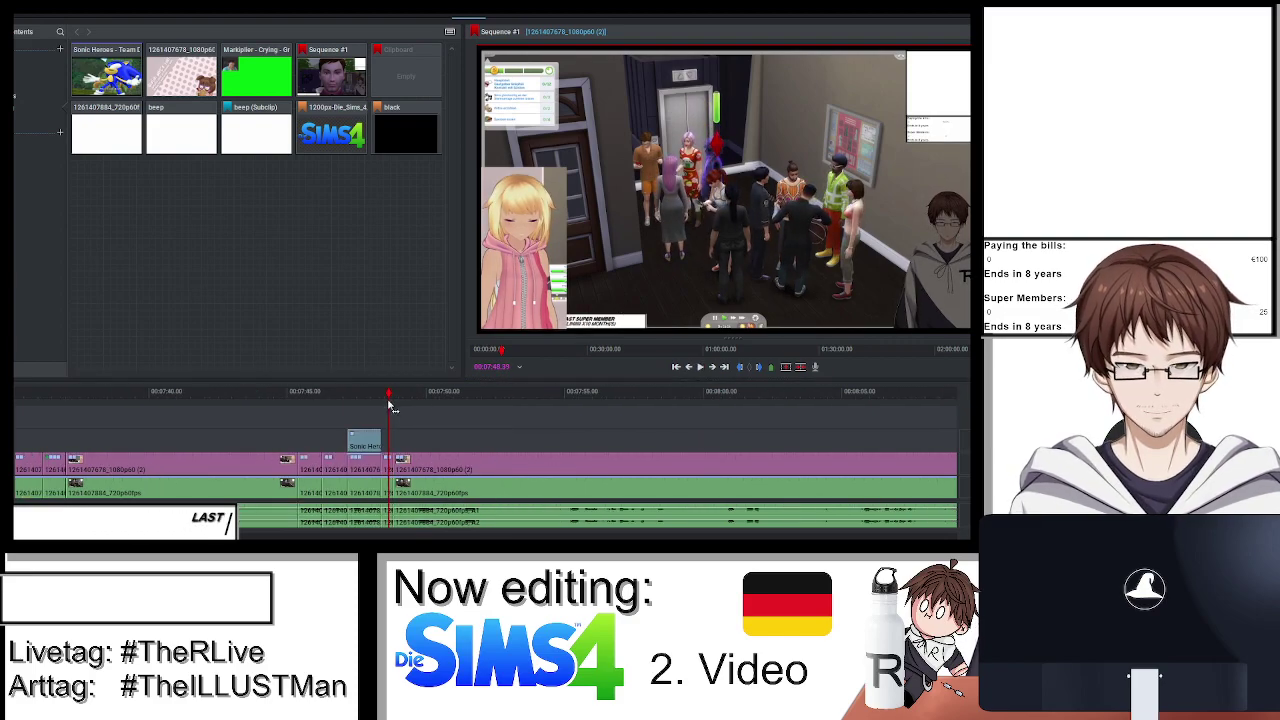
Remove the short segment right after the Sonic overlay from both stream footage tracks, leaving a gap.
{"action": "scroll", "coordinate": [495, 456], "scroll_direction": "up", "scroll_amount": 3}
{"action": "right_click", "coordinate": [487, 464]}
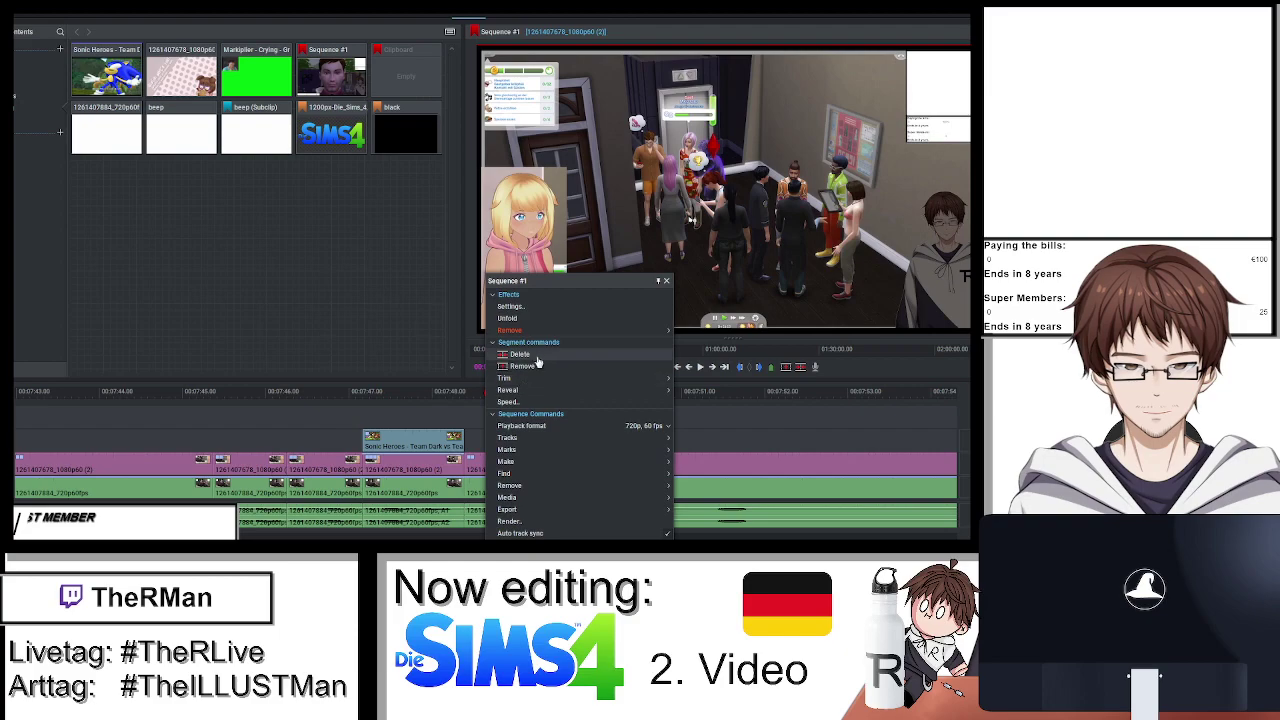
{"action": "left_click", "coordinate": [536, 368]}
{"action": "right_click", "coordinate": [481, 496]}
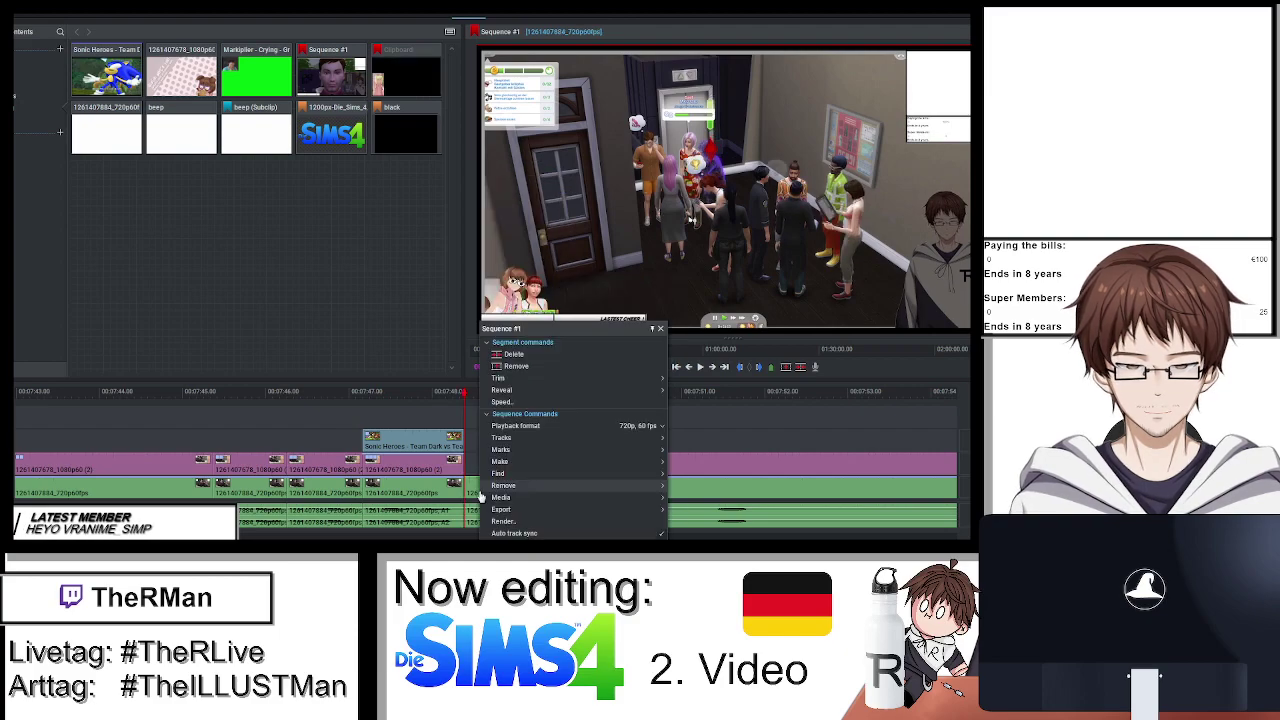
{"action": "left_click", "coordinate": [516, 366]}
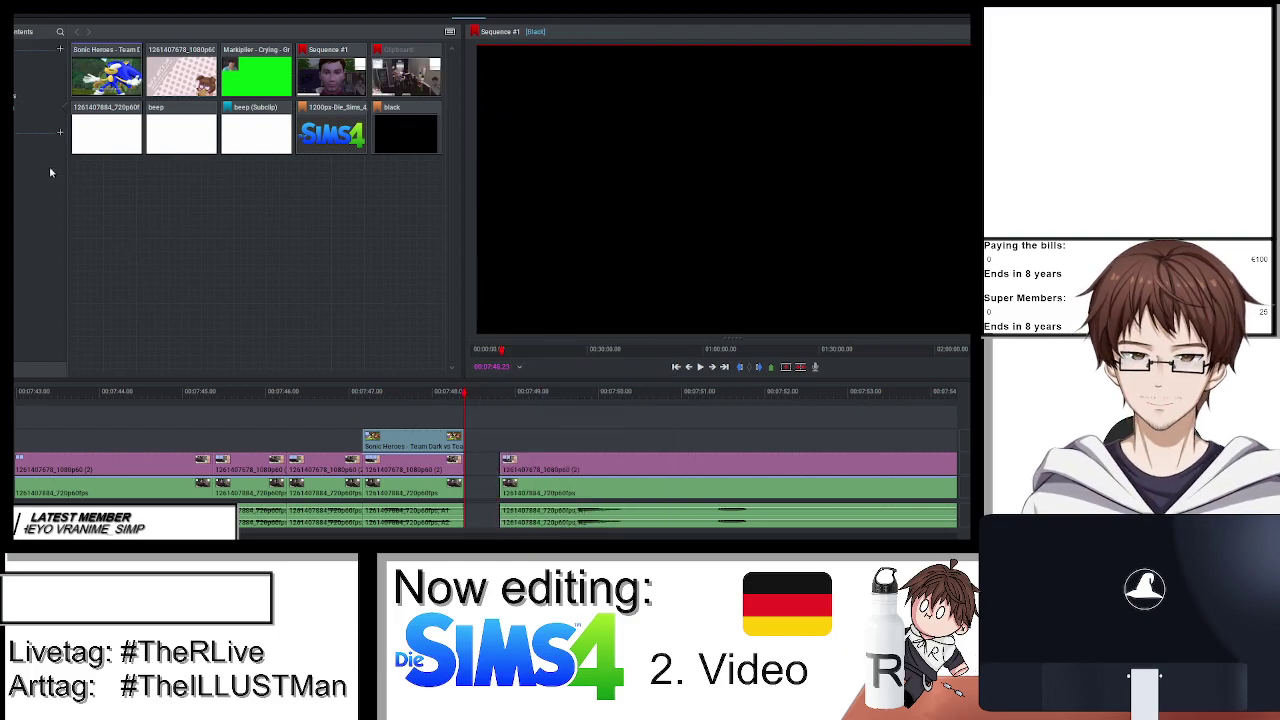
Place the beep clip at the start of the gap after the Sonic overlay, close the remaining gap and play on to about 00:08:08.
{"action": "left_click_drag", "start_coordinate": [469, 492], "coordinate": [471, 492]}
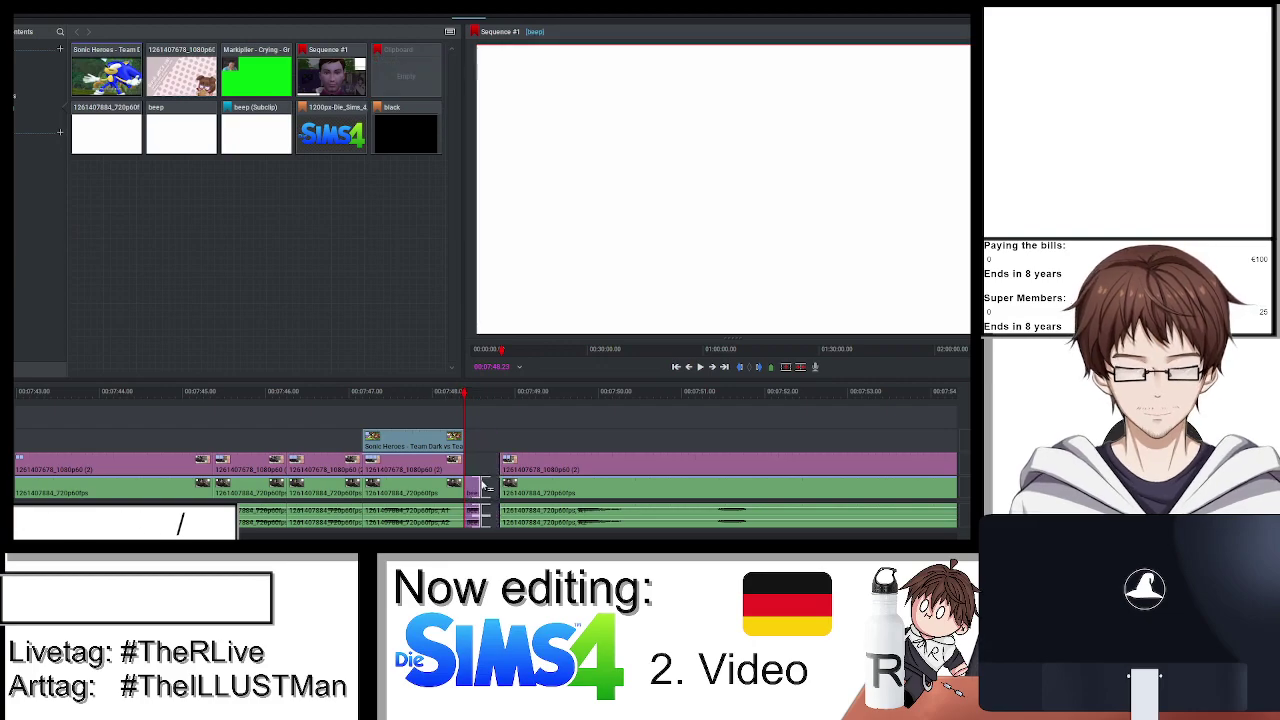
{"action": "right_click", "coordinate": [490, 482]}
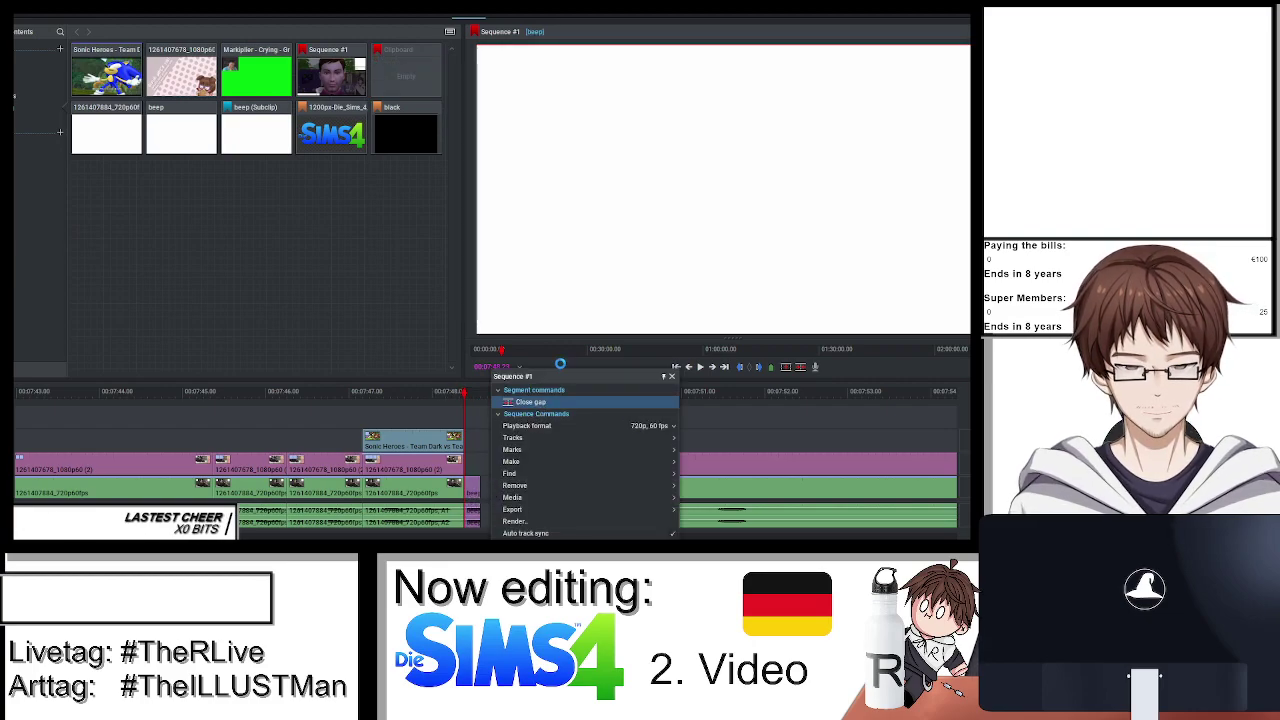
{"action": "scroll", "coordinate": [622, 425], "scroll_direction": "down", "scroll_amount": 5}
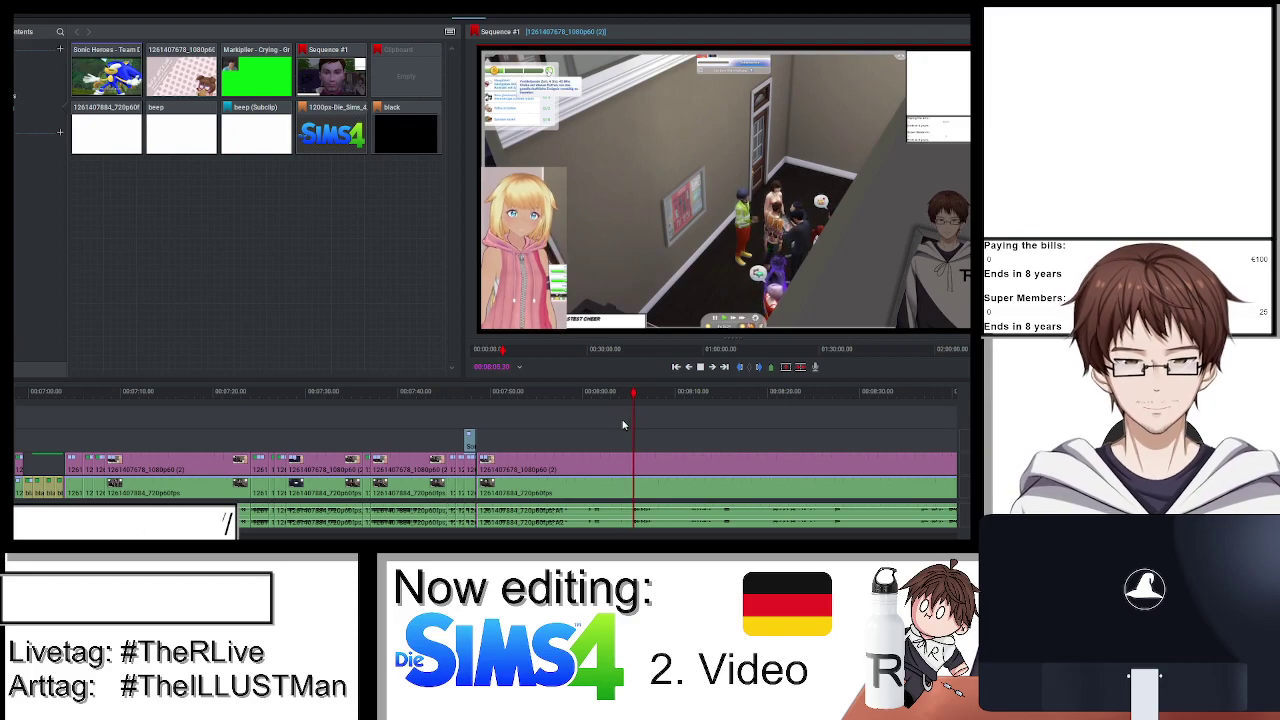
{"action": "scroll", "coordinate": [628, 483], "scroll_direction": "down", "scroll_amount": 2}
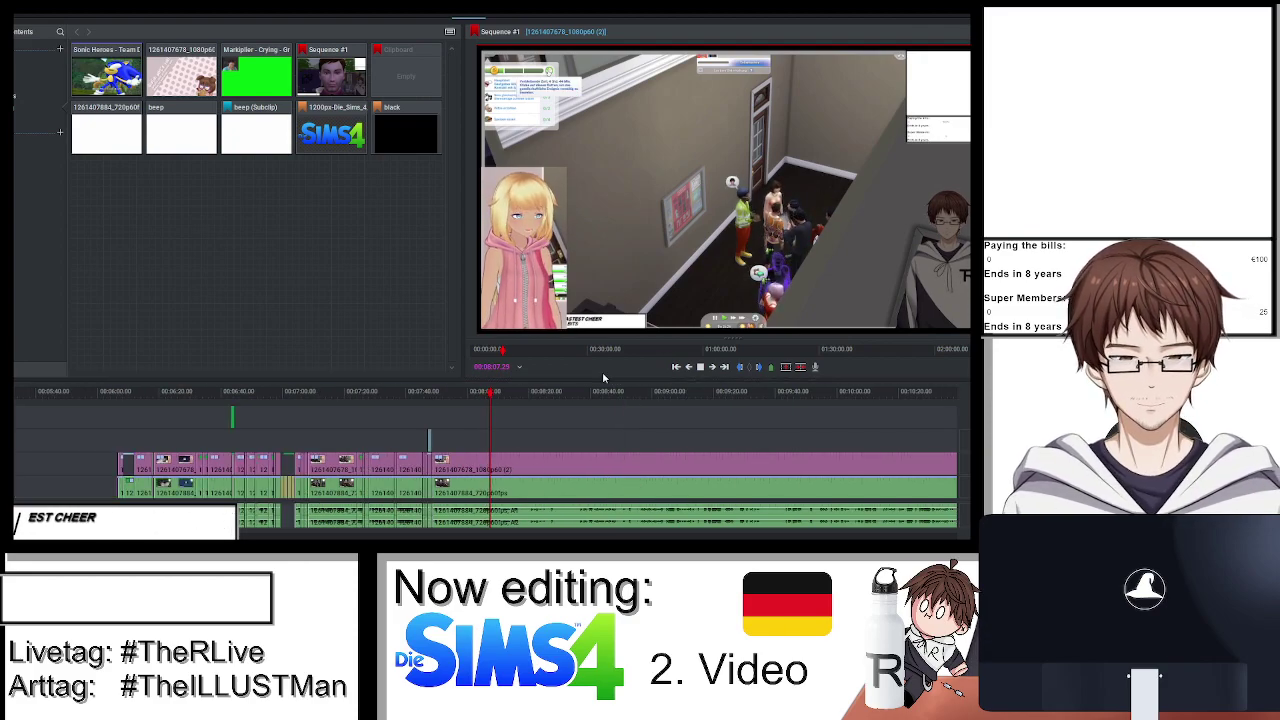
{"action": "scroll", "coordinate": [571, 428], "scroll_direction": "up", "scroll_amount": 3}
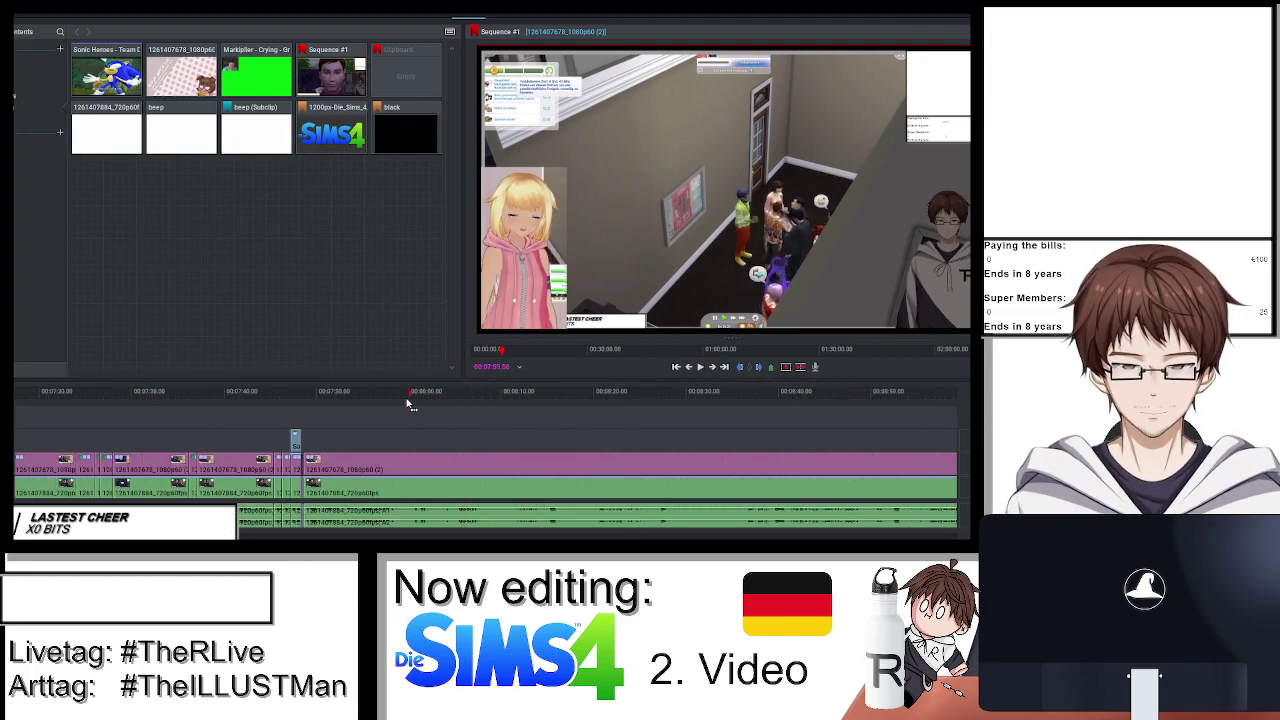
Remove the beep clip after the Sonic overlay and restore the original gap at 00:07:48.23.
{"action": "left_click", "coordinate": [348, 412]}
{"action": "scroll", "coordinate": [478, 444], "scroll_direction": "up", "scroll_amount": 3}
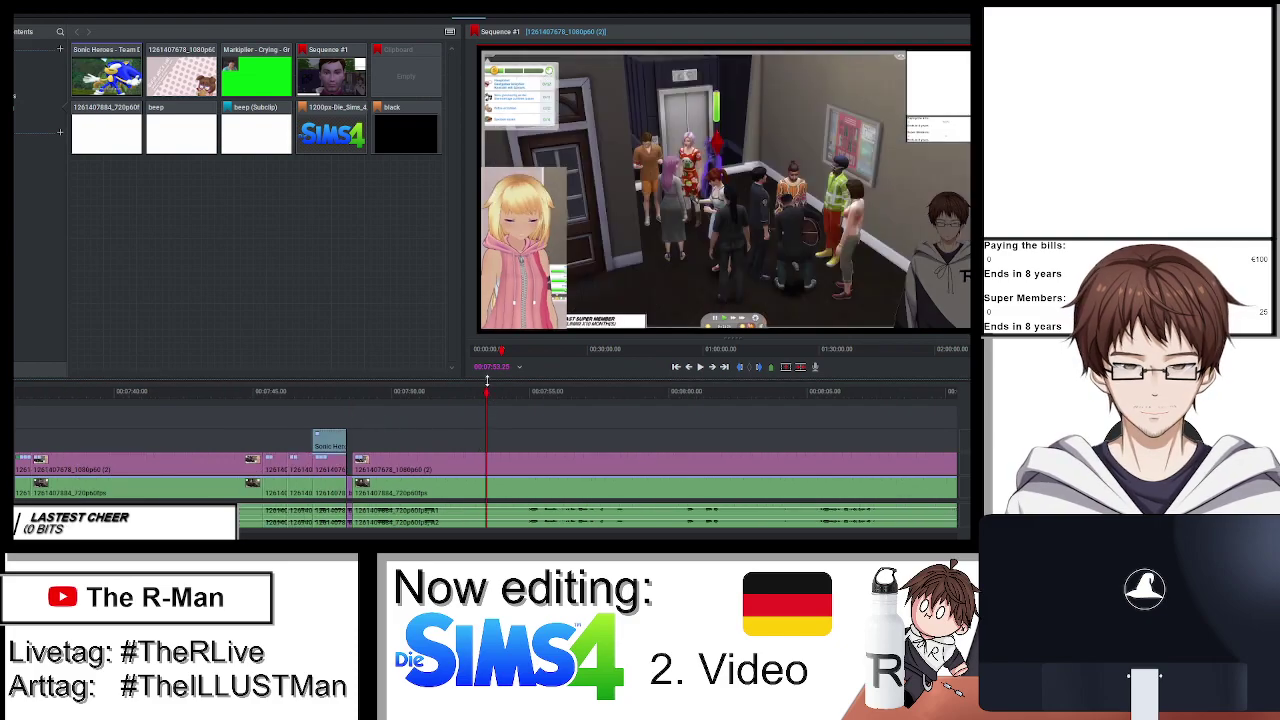
{"action": "right_click", "coordinate": [349, 495]}
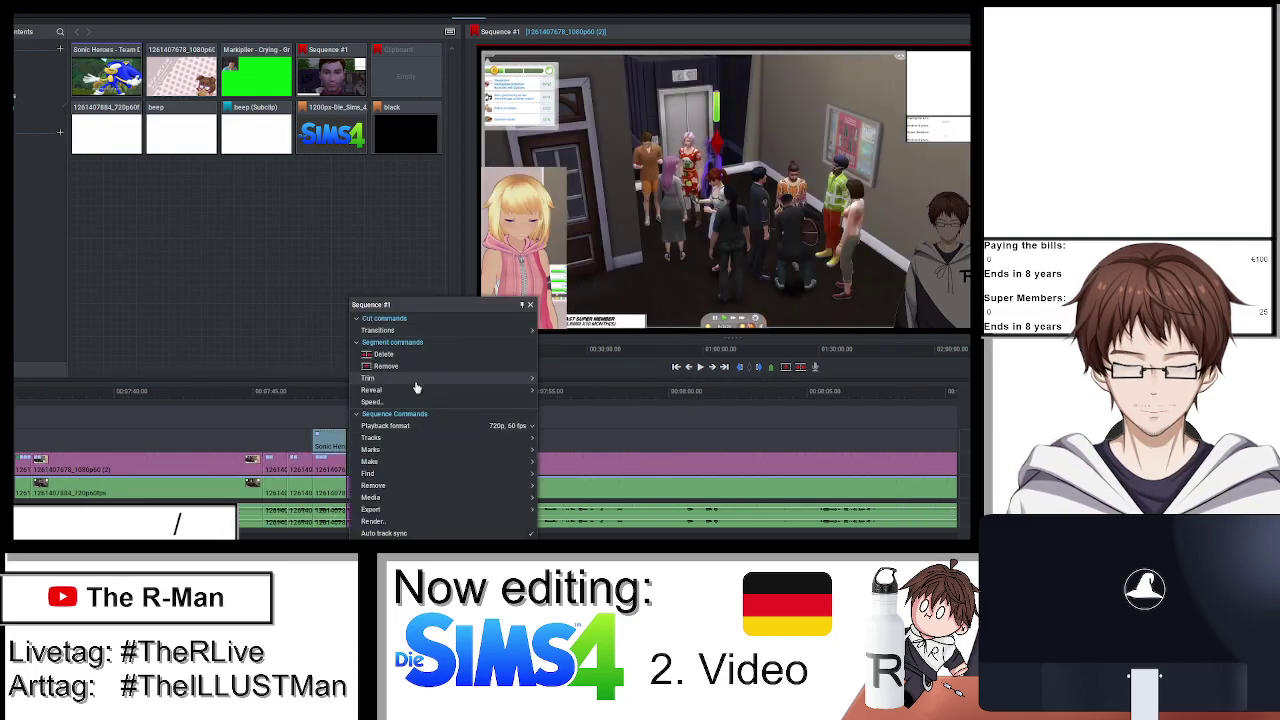
{"action": "left_click", "coordinate": [429, 366]}
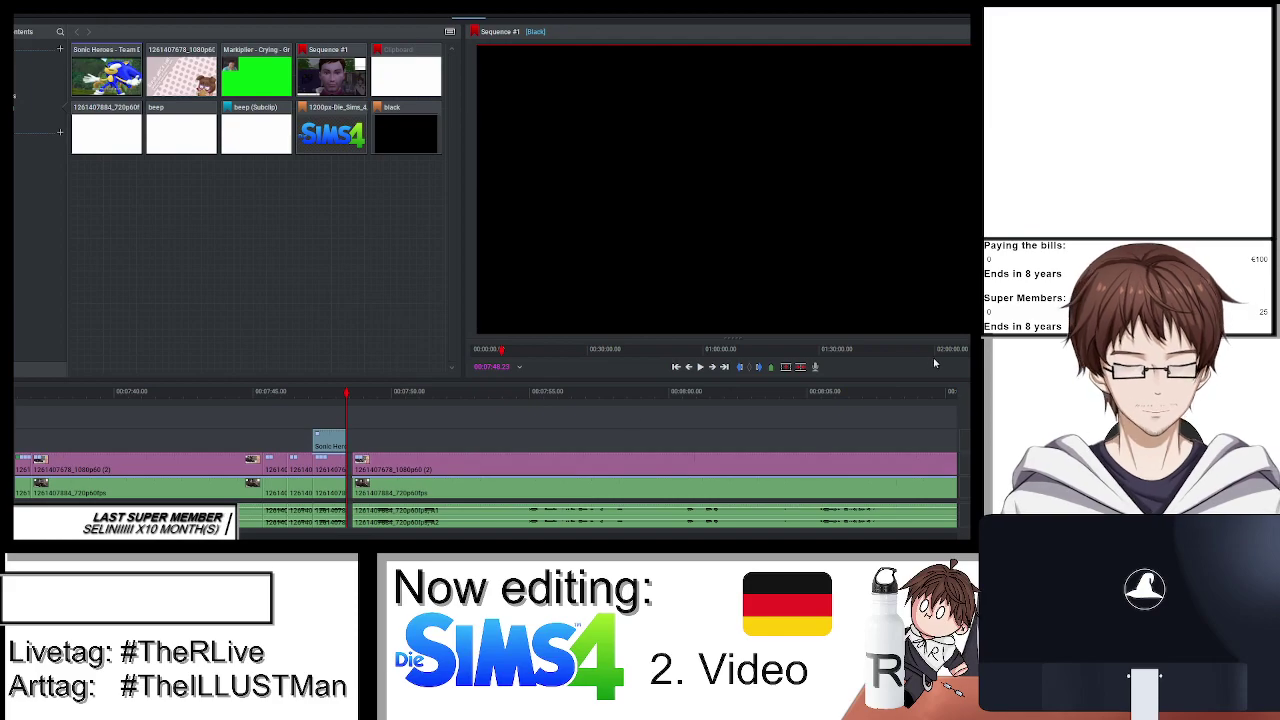
{"action": "scroll", "coordinate": [303, 450], "scroll_direction": "up", "scroll_amount": 3}
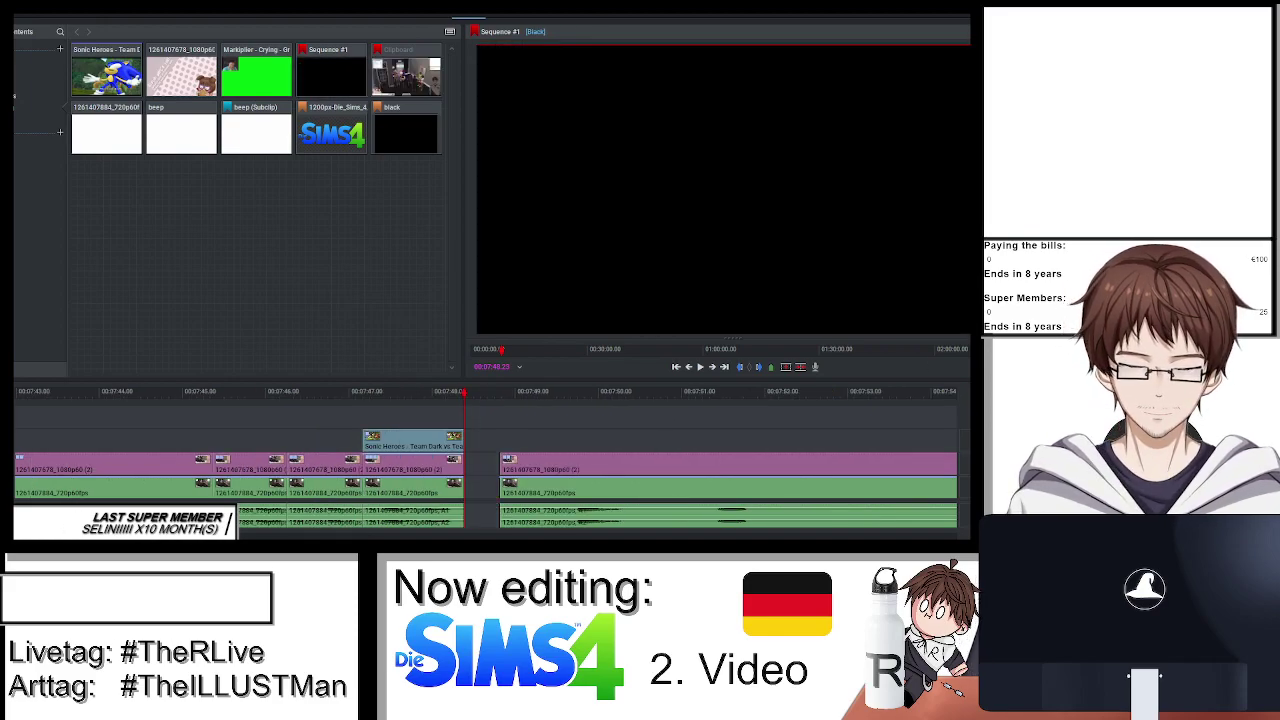
Undo the removal of the short segment right after the Sonic overlay so both stream tracks are filled again.
{"action": "key", "text": "space"}
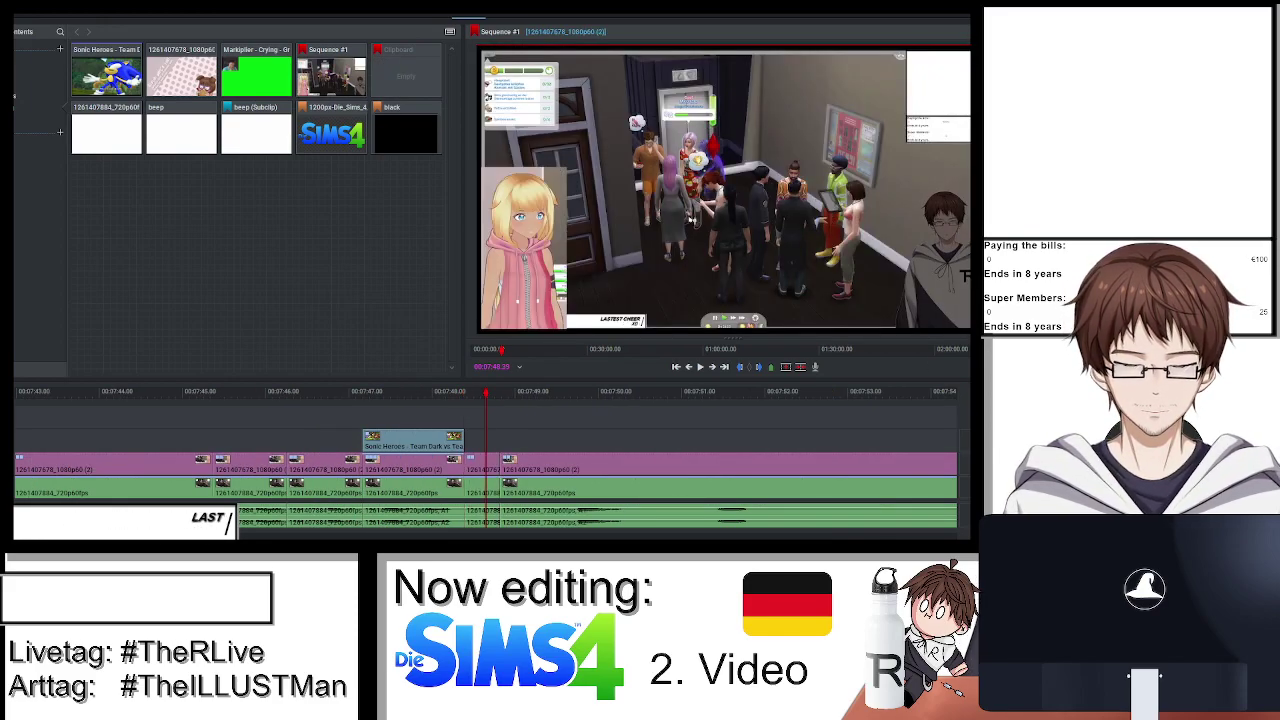
{"action": "key", "text": "a"}
{"action": "key", "text": "Up"}
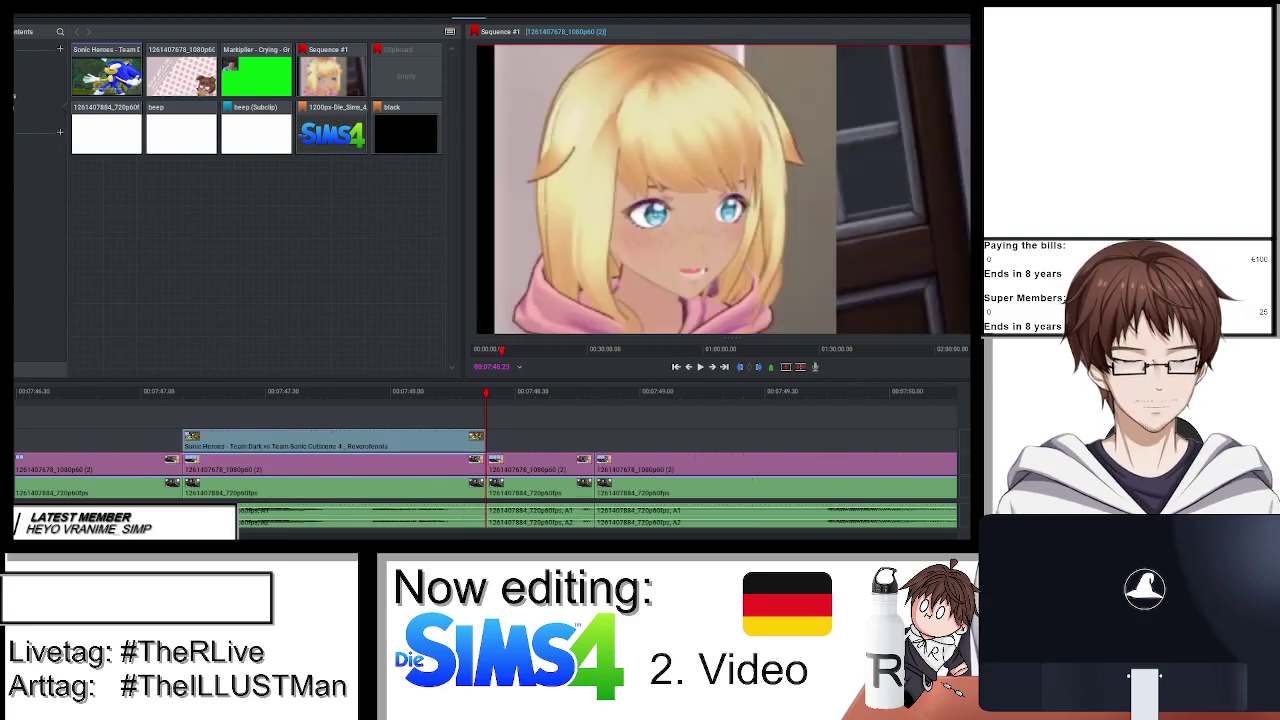
{"action": "scroll", "coordinate": [900, 426], "scroll_direction": "down", "scroll_amount": 3}
{"action": "scroll", "coordinate": [697, 458], "scroll_direction": "down", "scroll_amount": 5}
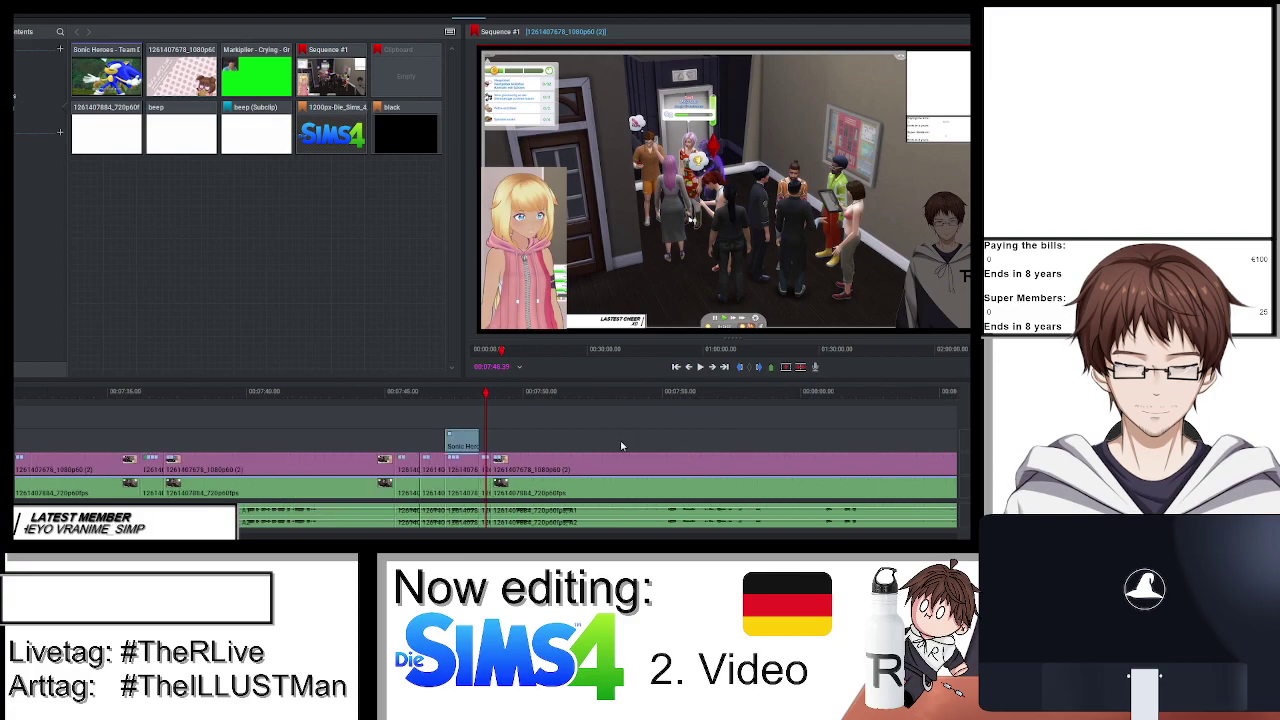
Split both stream tracks at 00:07:54.40, remove the footage between 00:07:48.49 and that cut, and close the gap.
{"action": "left_click_drag", "start_coordinate": [512, 391], "coordinate": [660, 408]}
{"action": "key", "text": "space"}
{"action": "key", "text": "space"}
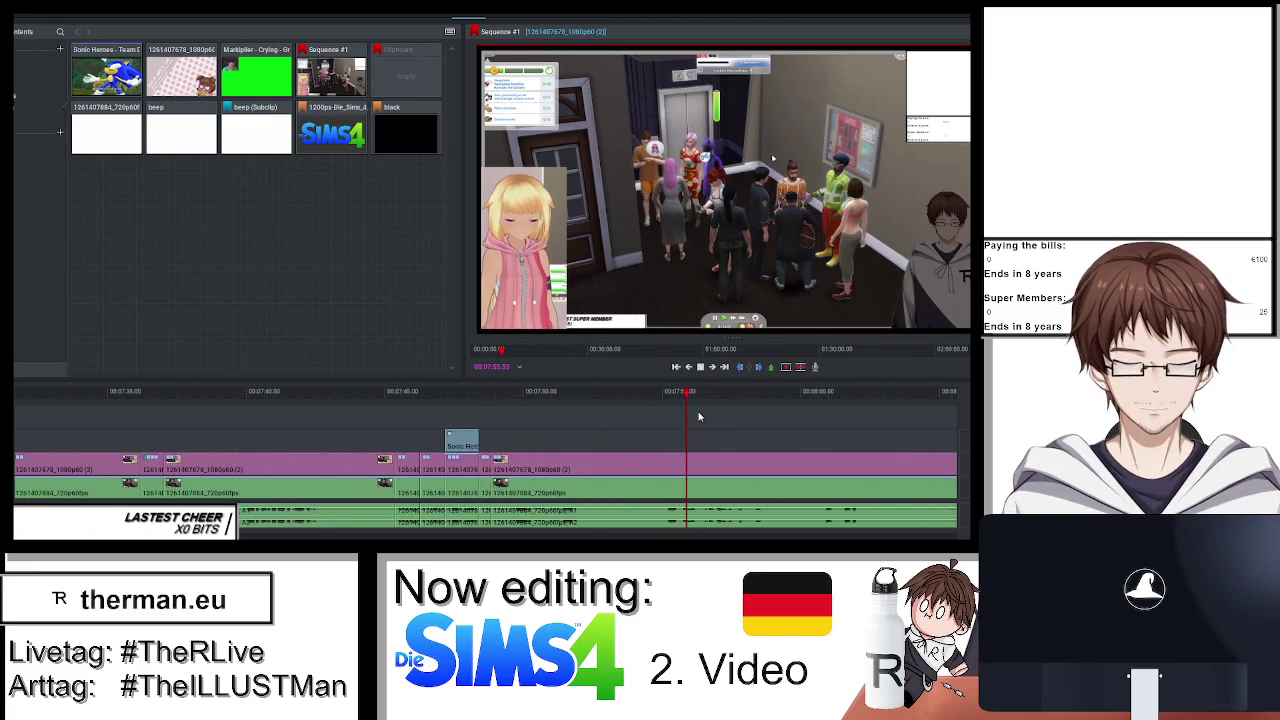
{"action": "scroll", "coordinate": [547, 398], "scroll_direction": "down", "scroll_amount": 3}
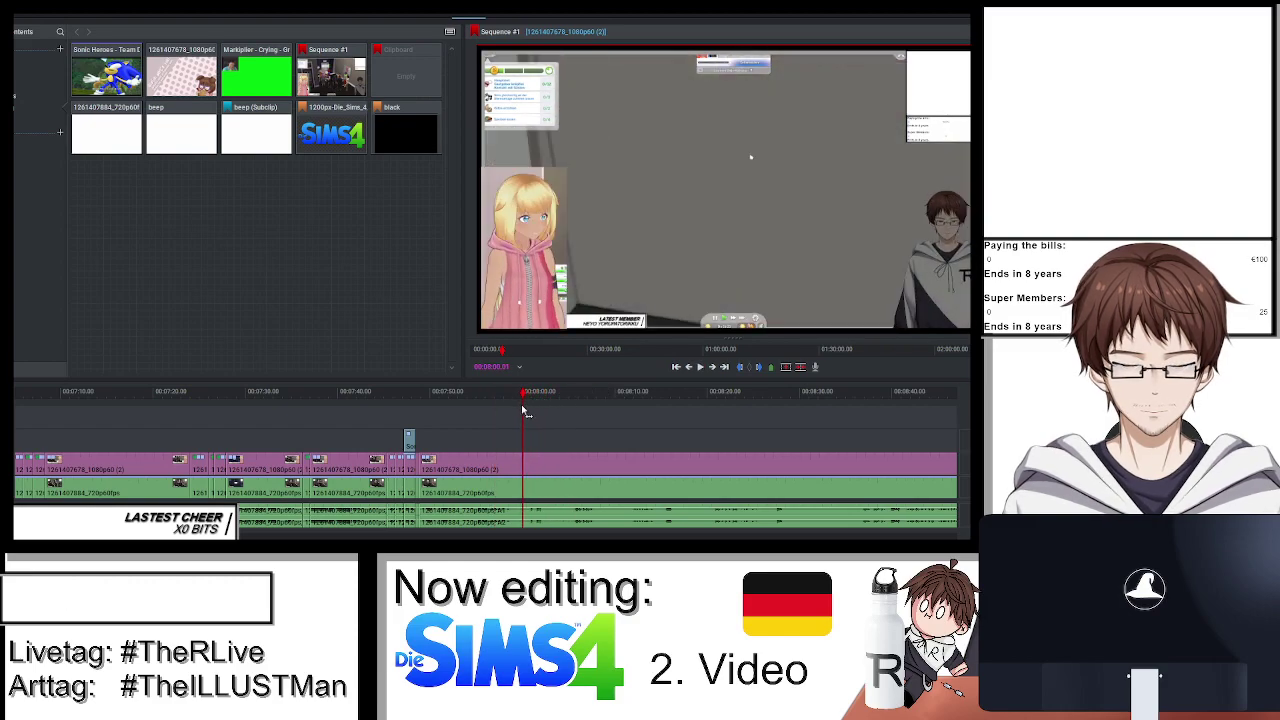
{"action": "scroll", "coordinate": [511, 417], "scroll_direction": "up", "scroll_amount": 3}
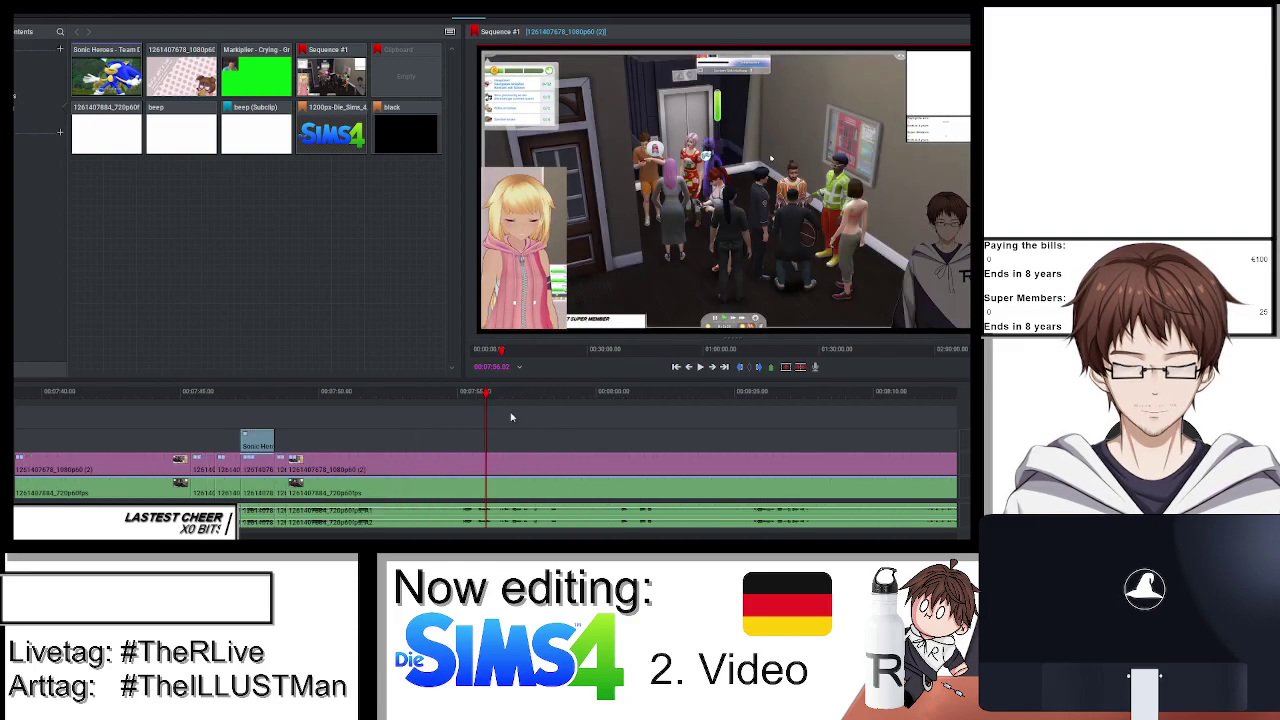
{"action": "right_click", "coordinate": [450, 395]}
{"action": "left_click", "coordinate": [405, 368]}
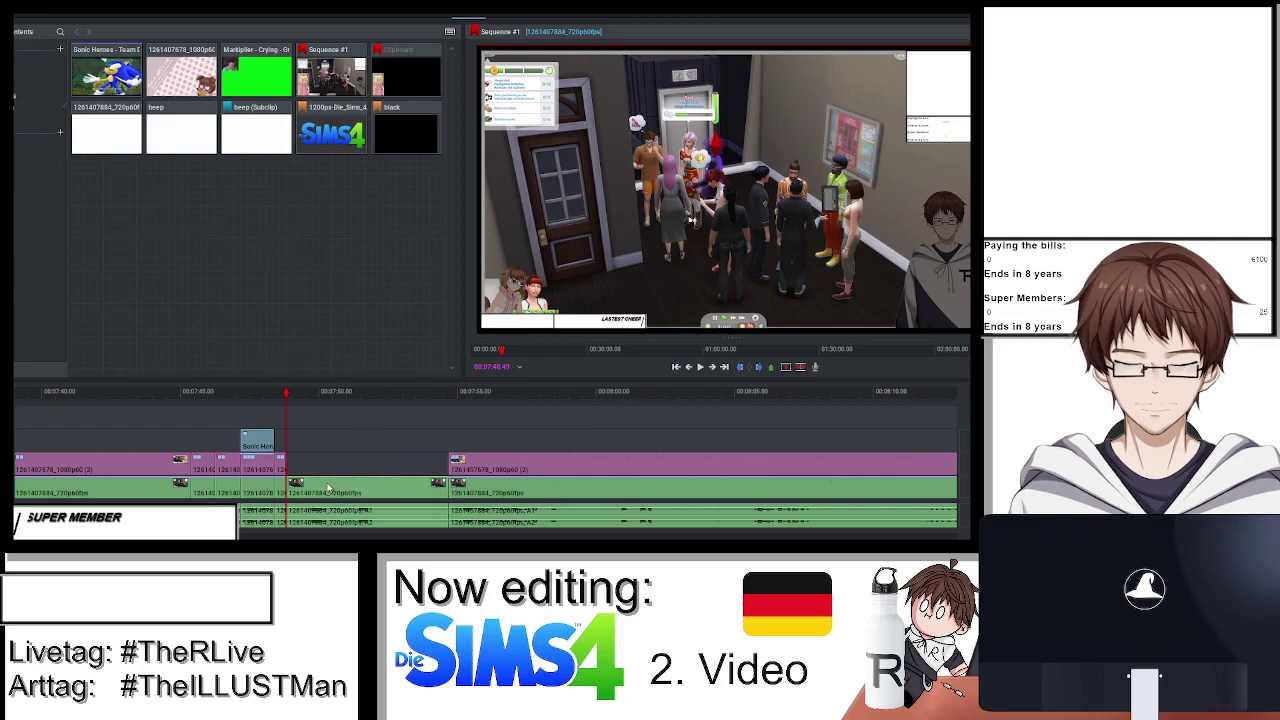
{"action": "right_click", "coordinate": [328, 480]}
{"action": "left_click", "coordinate": [372, 367]}
{"action": "right_click", "coordinate": [310, 473]}
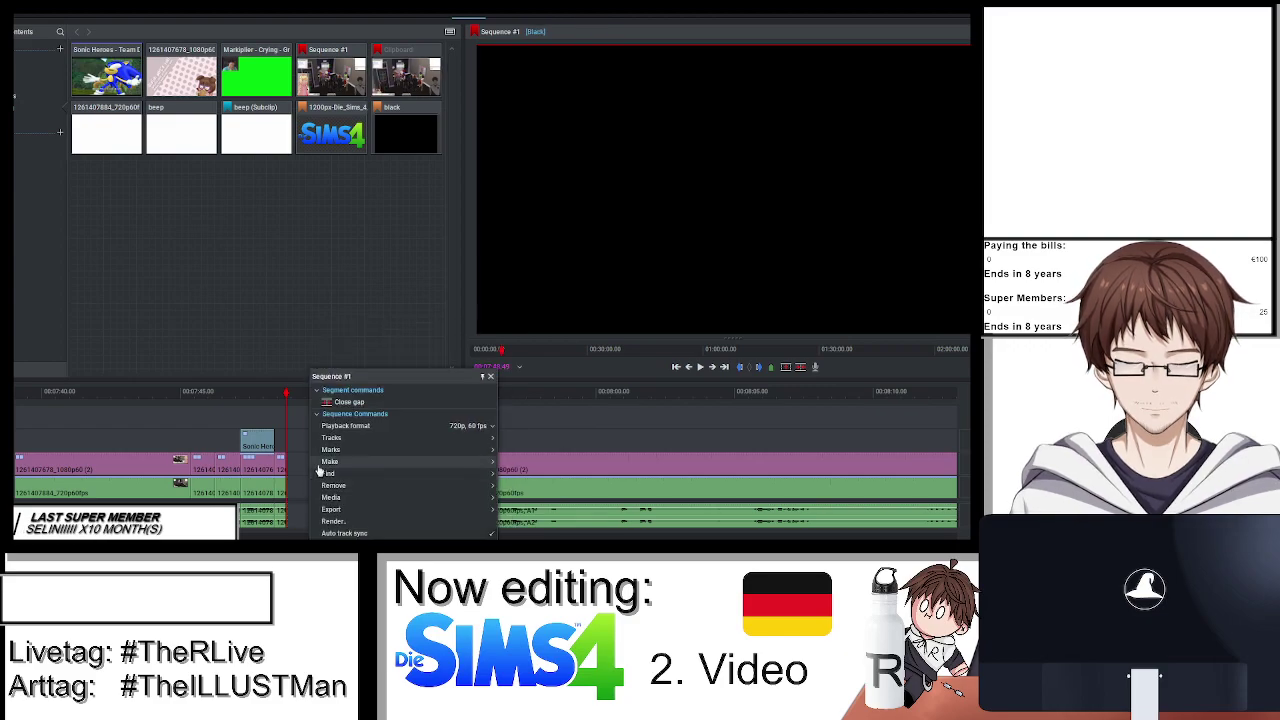
{"action": "left_click", "coordinate": [346, 403]}
Add a 15-frame Dissolve at the new cut around 00:07:48.49 on the 720p stream video track.
{"action": "right_click", "coordinate": [295, 485]}
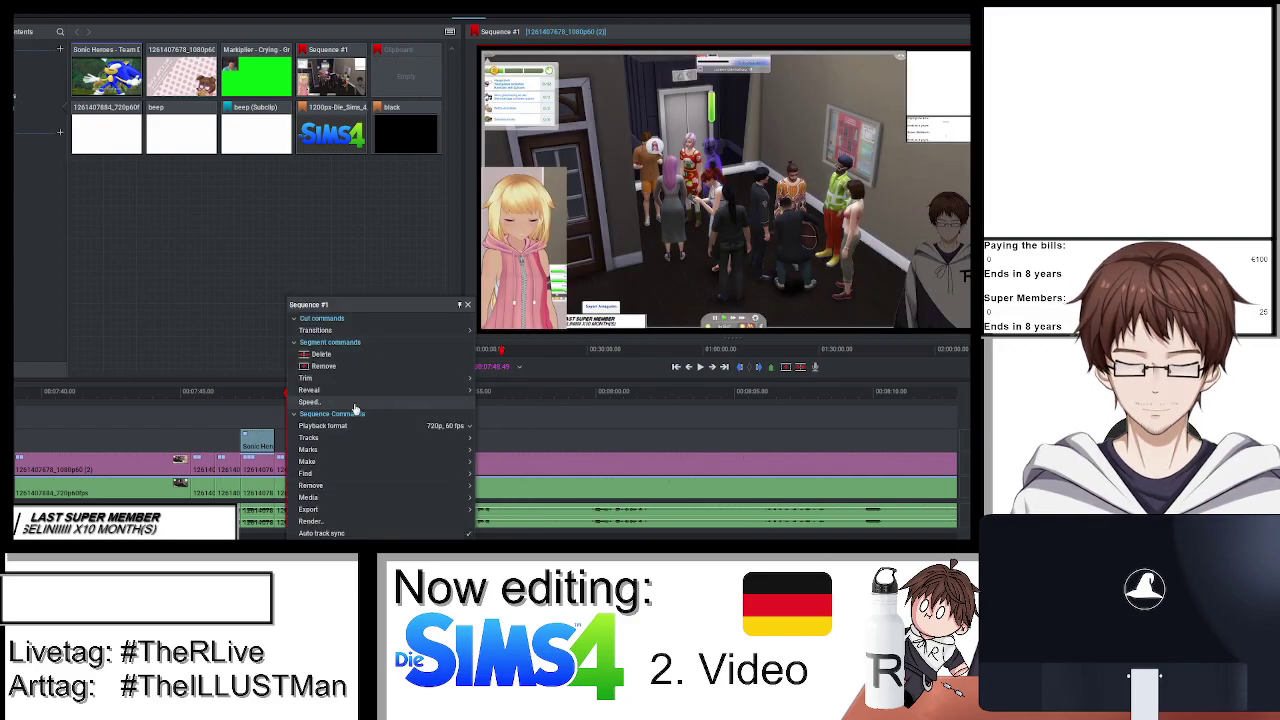
{"action": "mouse_move", "coordinate": [456, 335]}
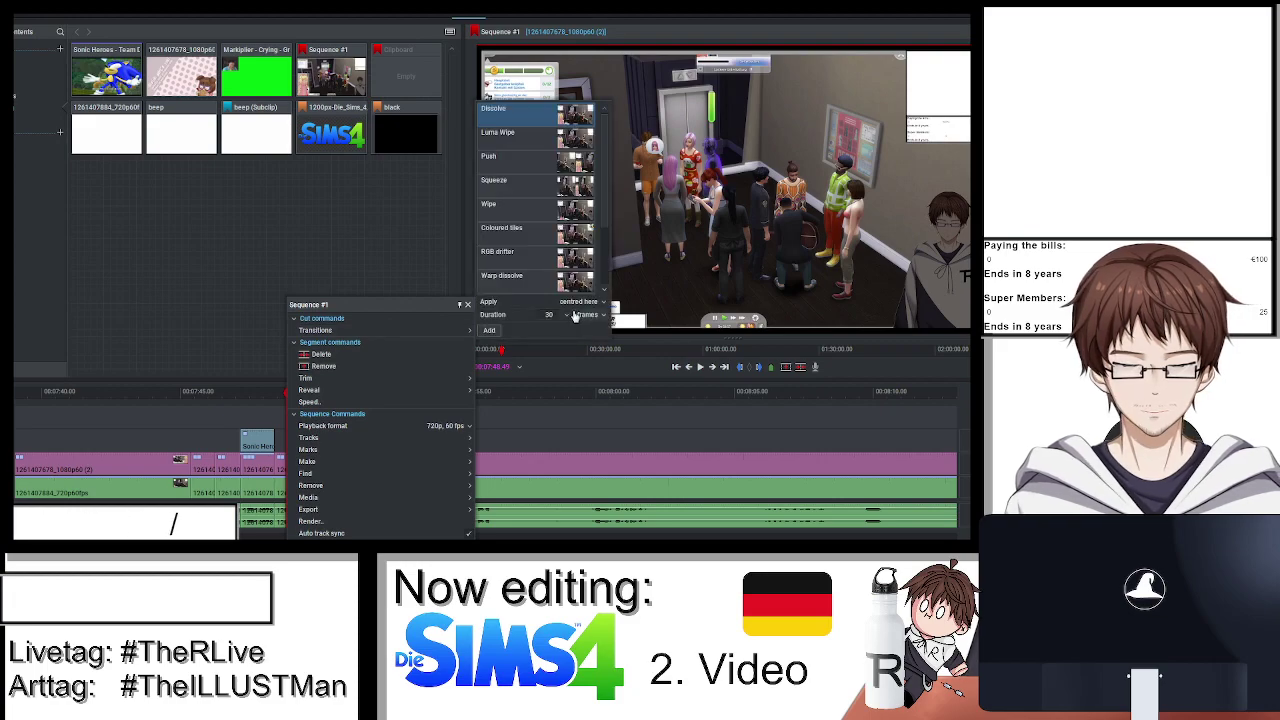
{"action": "left_click", "coordinate": [564, 316]}
{"action": "left_click", "coordinate": [561, 340]}
{"action": "left_click", "coordinate": [489, 330]}
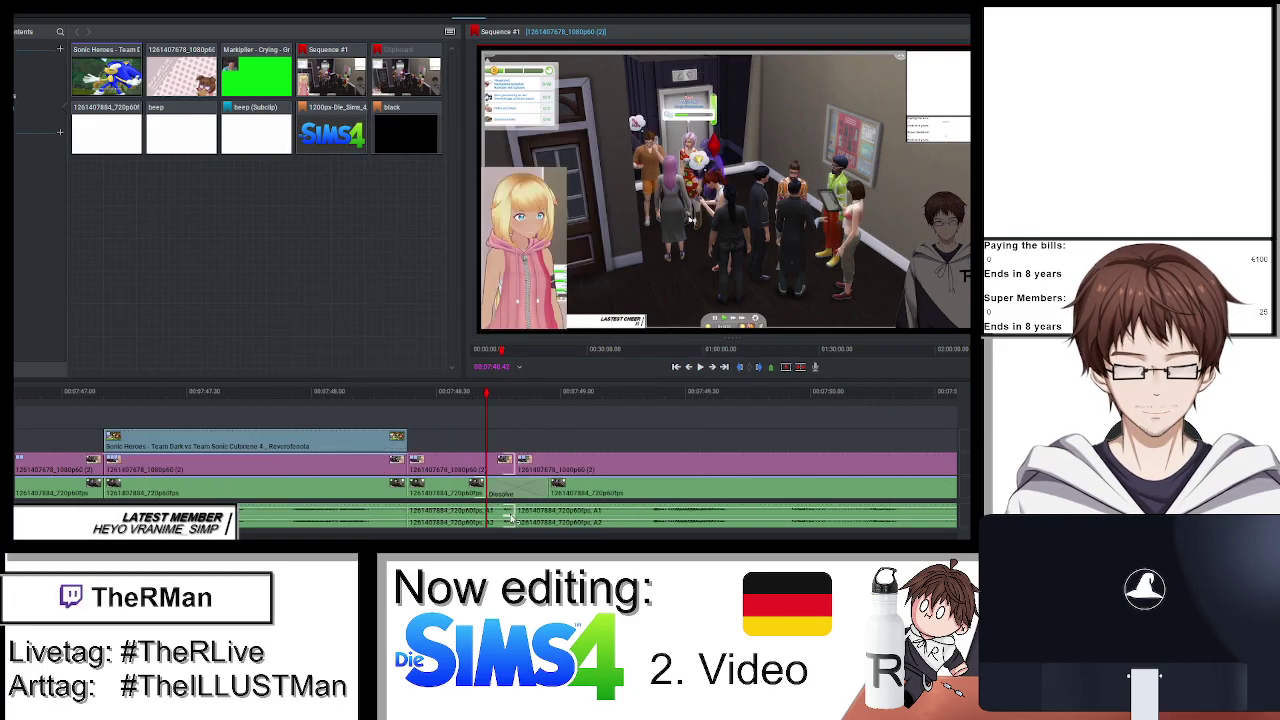
Add a 15-frame Crossfade to the stream audio at the same cut around 00:07:48.49.
{"action": "right_click", "coordinate": [510, 517]}
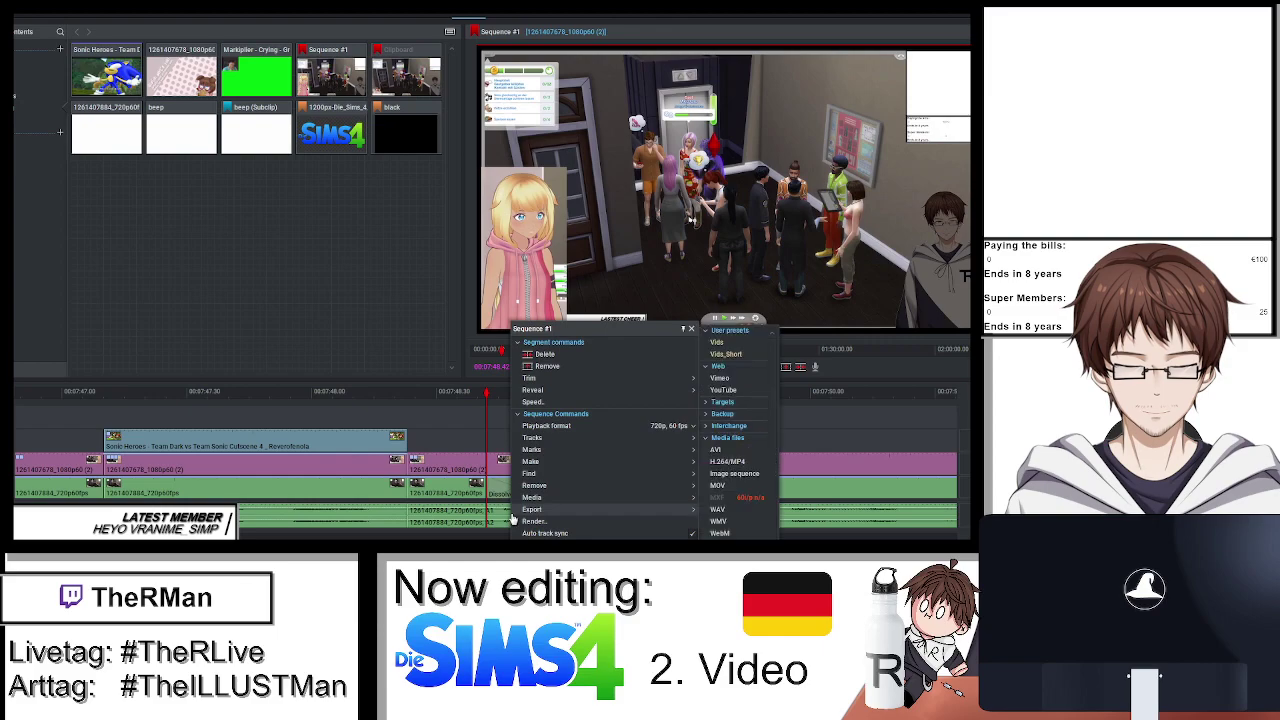
{"action": "left_click", "coordinate": [499, 450]}
{"action": "right_click", "coordinate": [517, 517]}
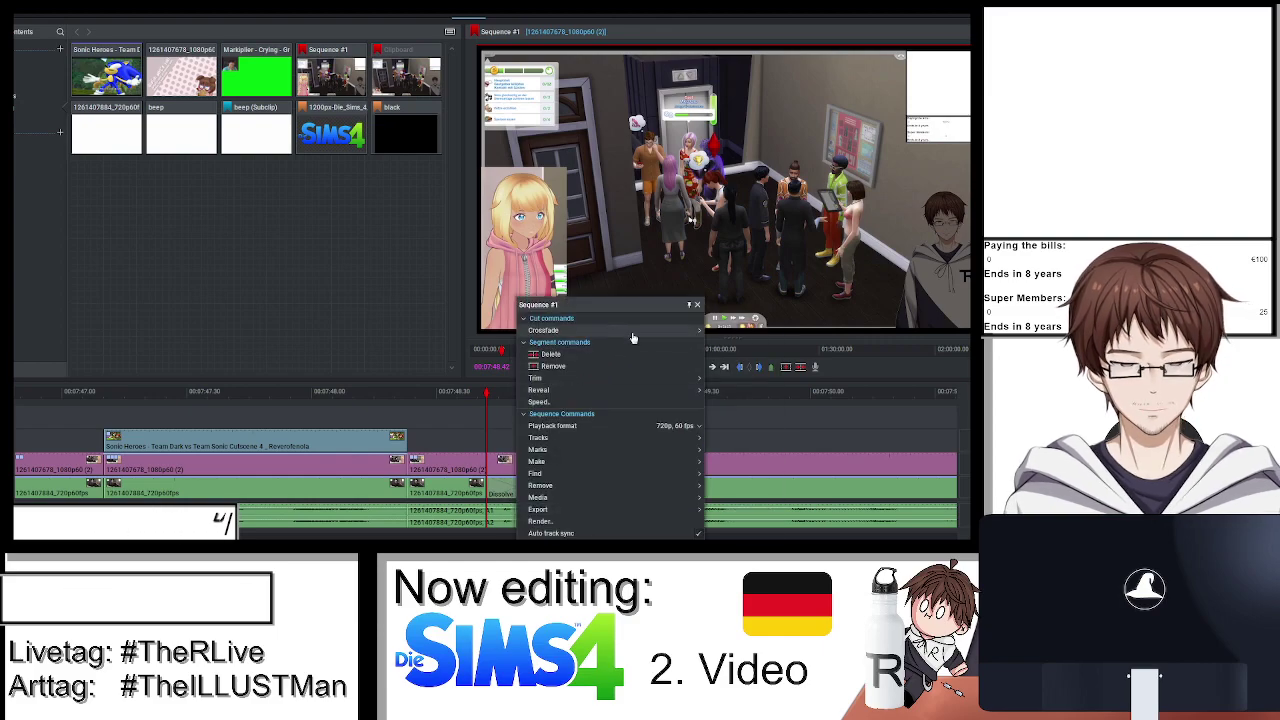
{"action": "mouse_move", "coordinate": [643, 330]}
{"action": "left_click", "coordinate": [793, 314]}
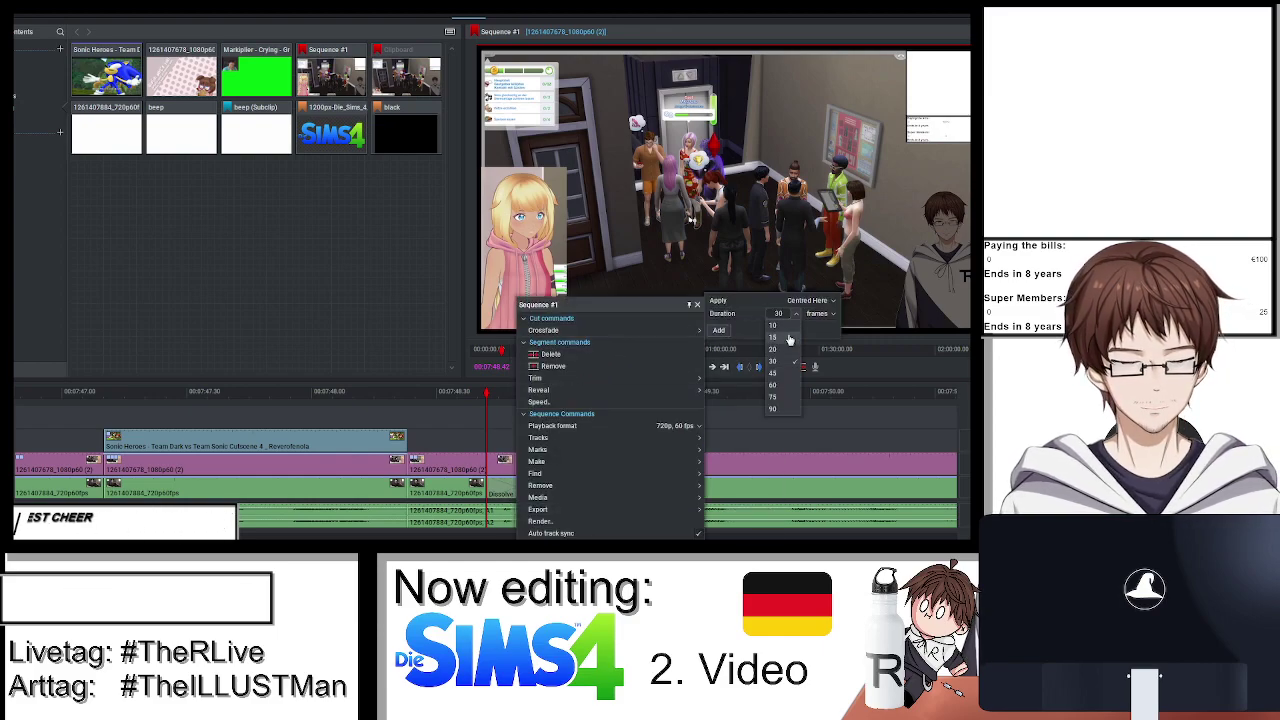
{"action": "left_click", "coordinate": [772, 337]}
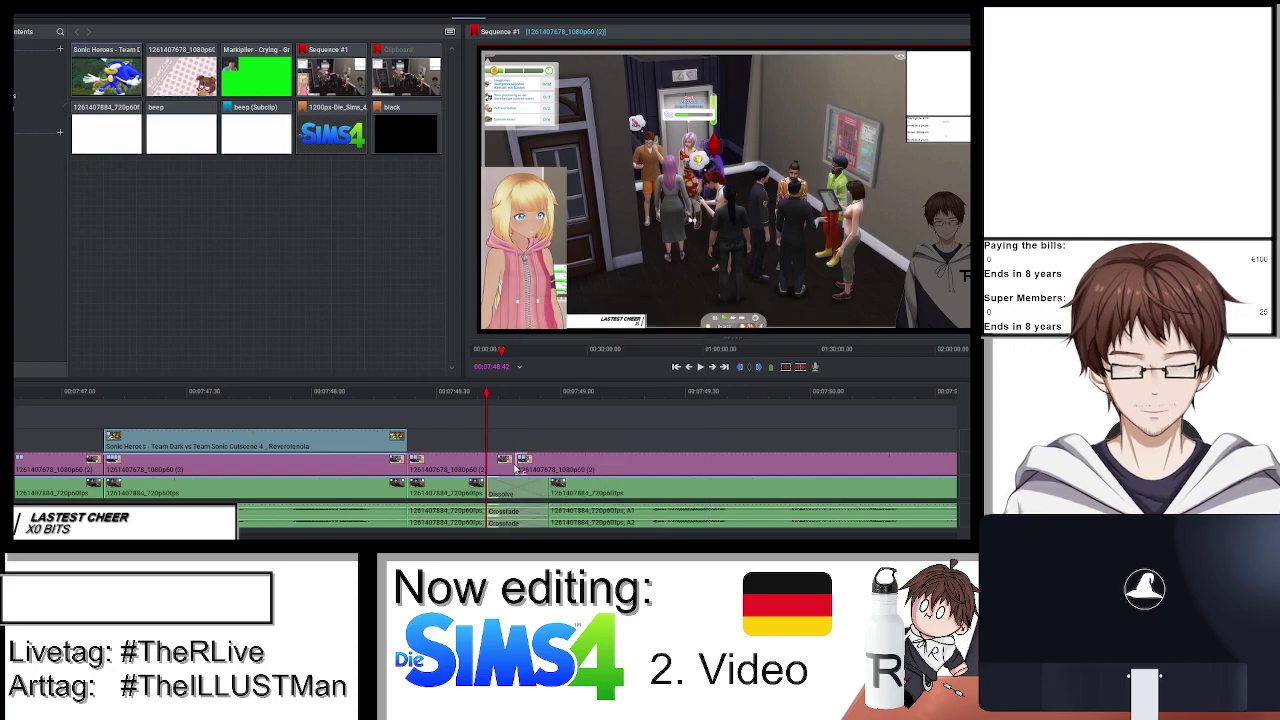
Add a Dissolve at the same cut on the 1080p60 stream video track.
{"action": "right_click", "coordinate": [515, 467]}
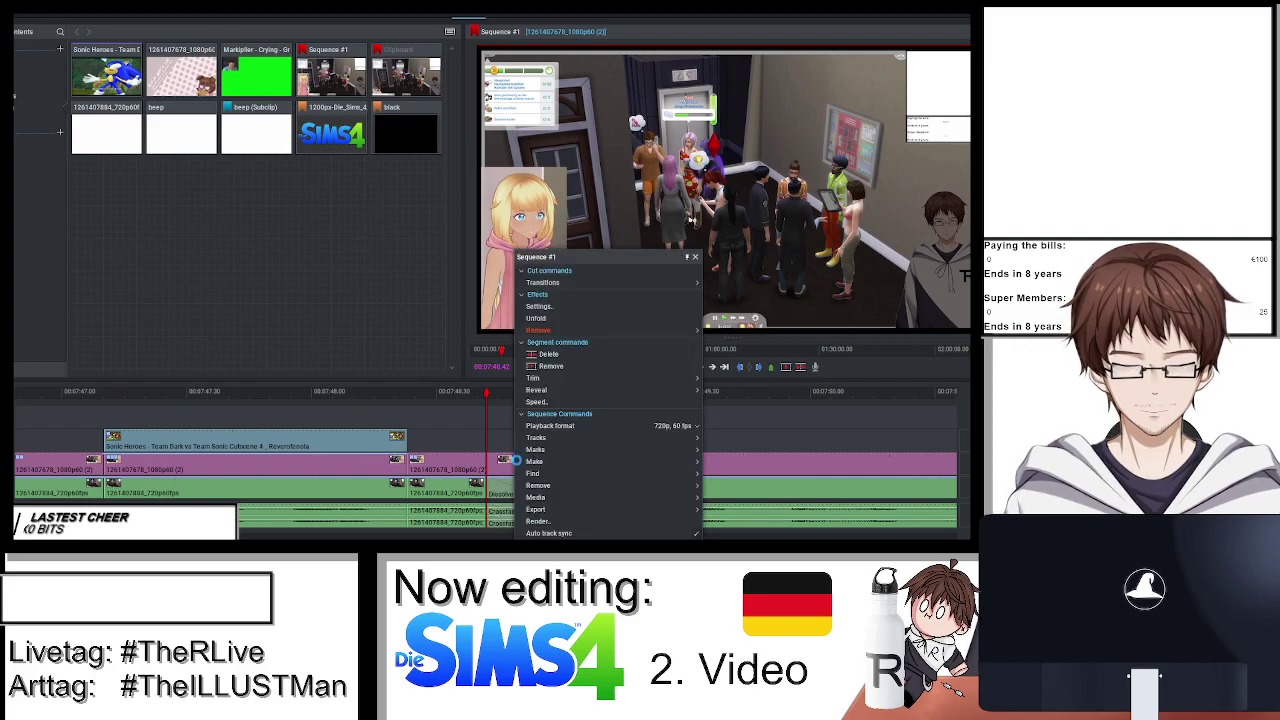
{"action": "left_click", "coordinate": [515, 461]}
{"action": "right_click", "coordinate": [515, 467]}
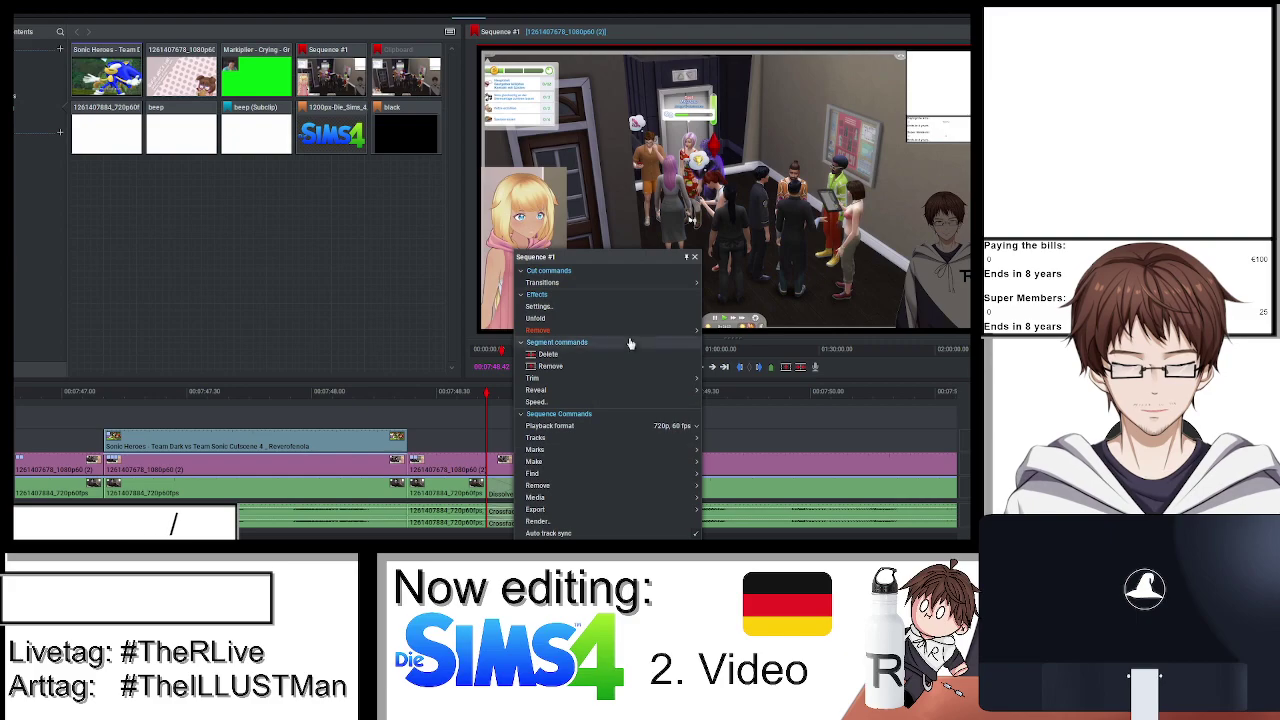
{"action": "mouse_move", "coordinate": [560, 282]}
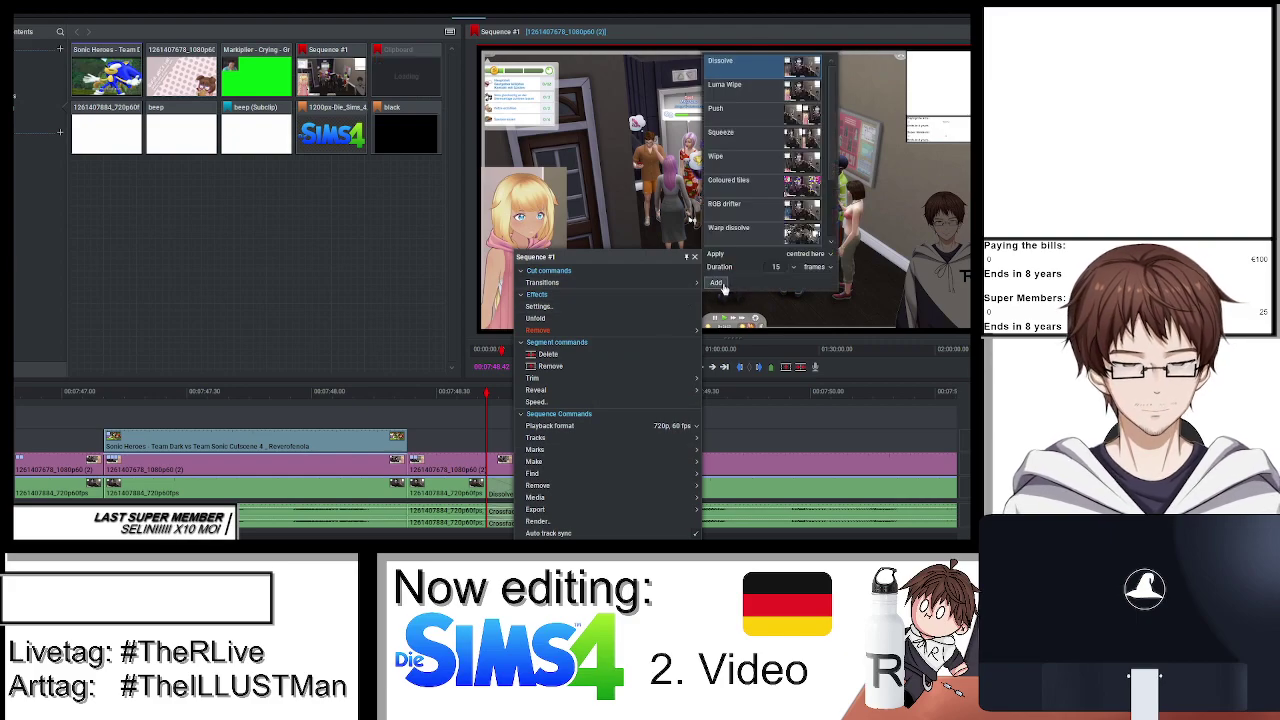
{"action": "left_click", "coordinate": [716, 283]}
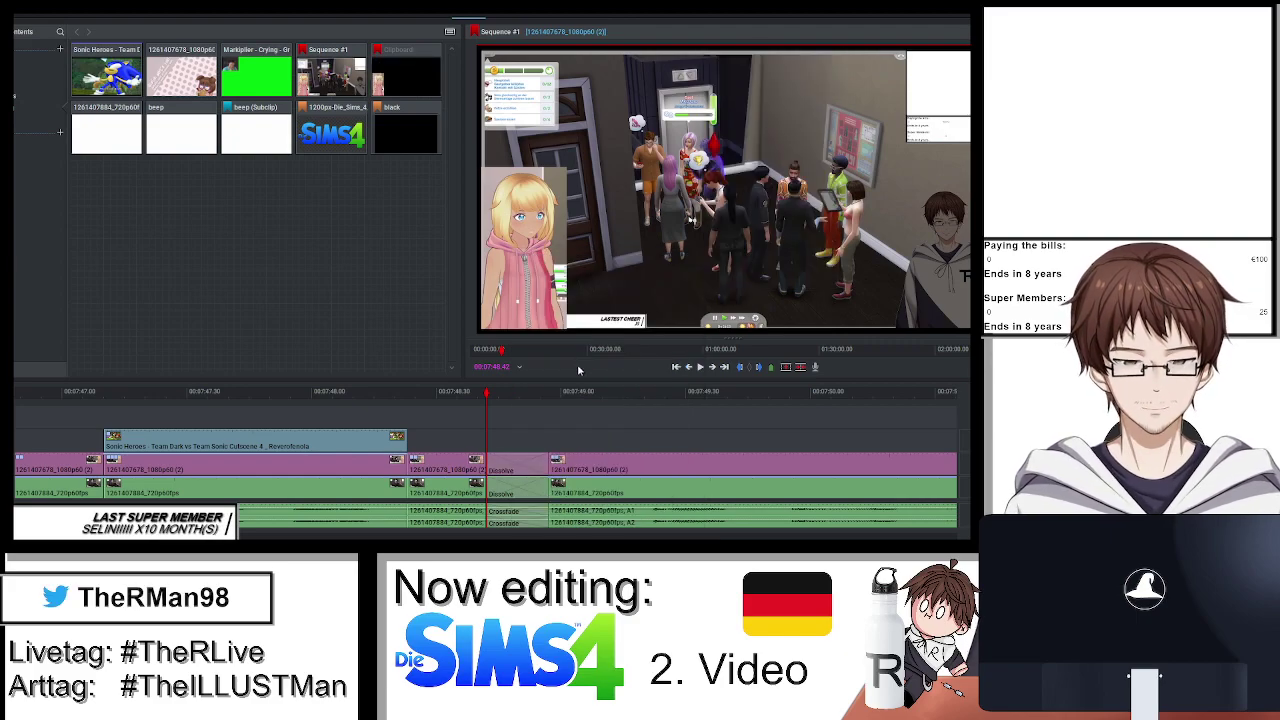
Play through the new transition and split both stream tracks at 00:07:50.50.
{"action": "key", "text": "space"}
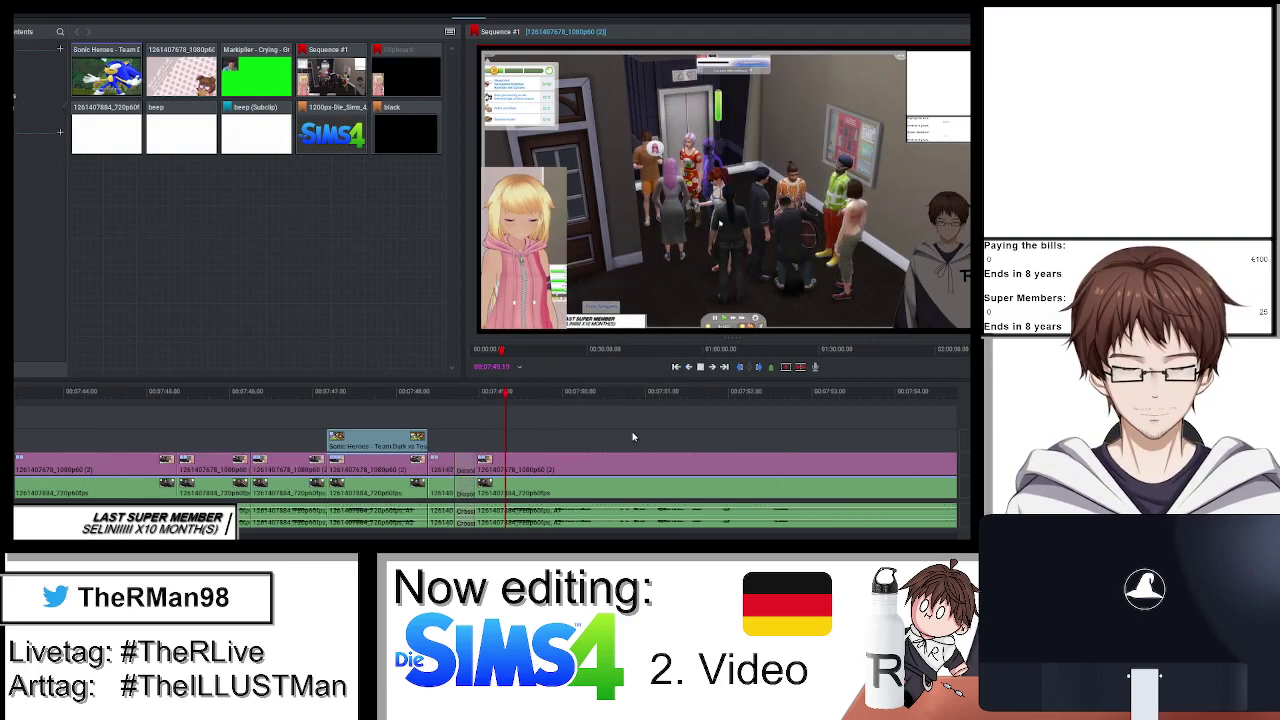
{"action": "scroll", "coordinate": [625, 425], "scroll_direction": "down", "scroll_amount": 3}
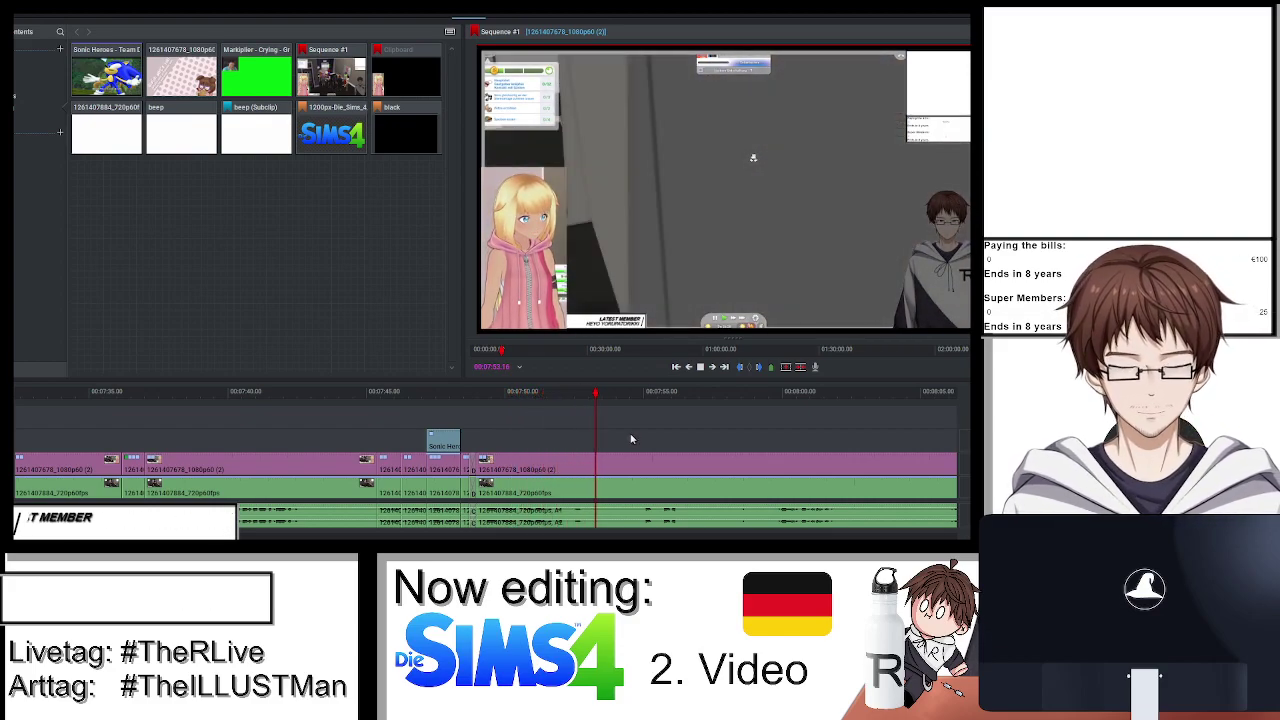
{"action": "scroll", "coordinate": [637, 434], "scroll_direction": "down", "scroll_amount": 3}
{"action": "scroll", "coordinate": [637, 434], "scroll_direction": "up", "scroll_amount": 3}
{"action": "left_click", "coordinate": [386, 418]}
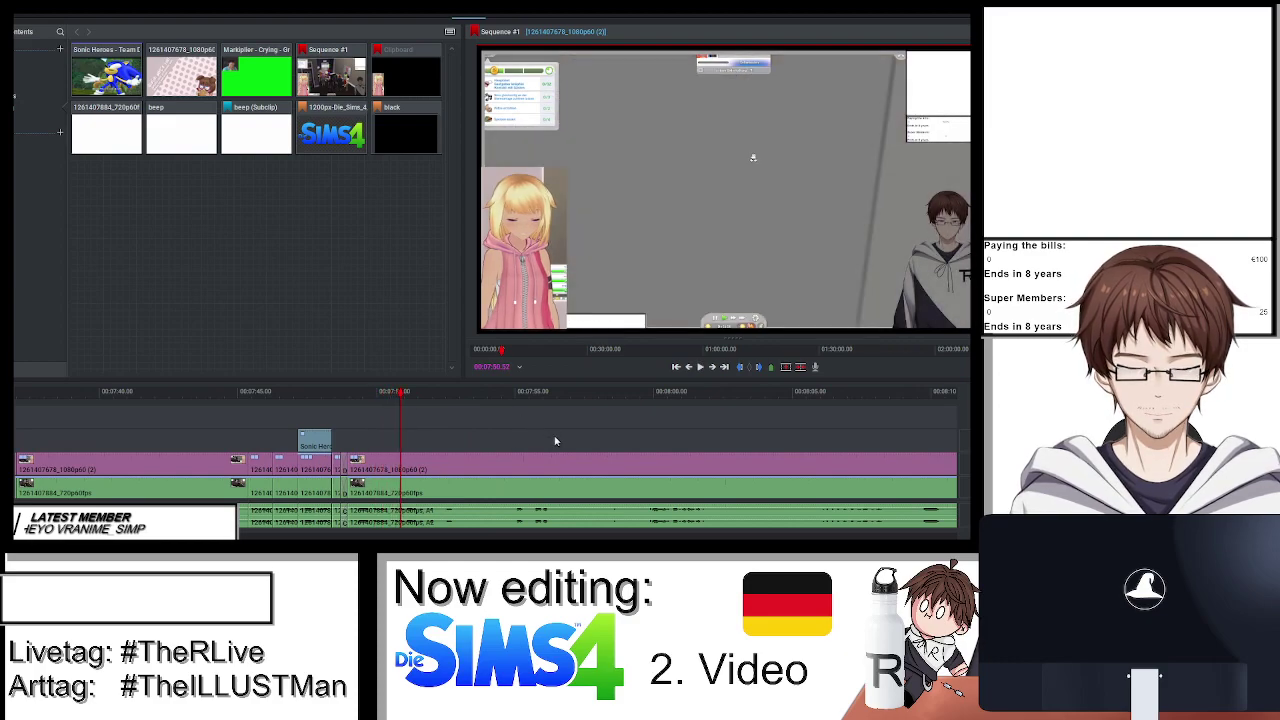
{"action": "scroll", "coordinate": [548, 435], "scroll_direction": "up", "scroll_amount": 5}
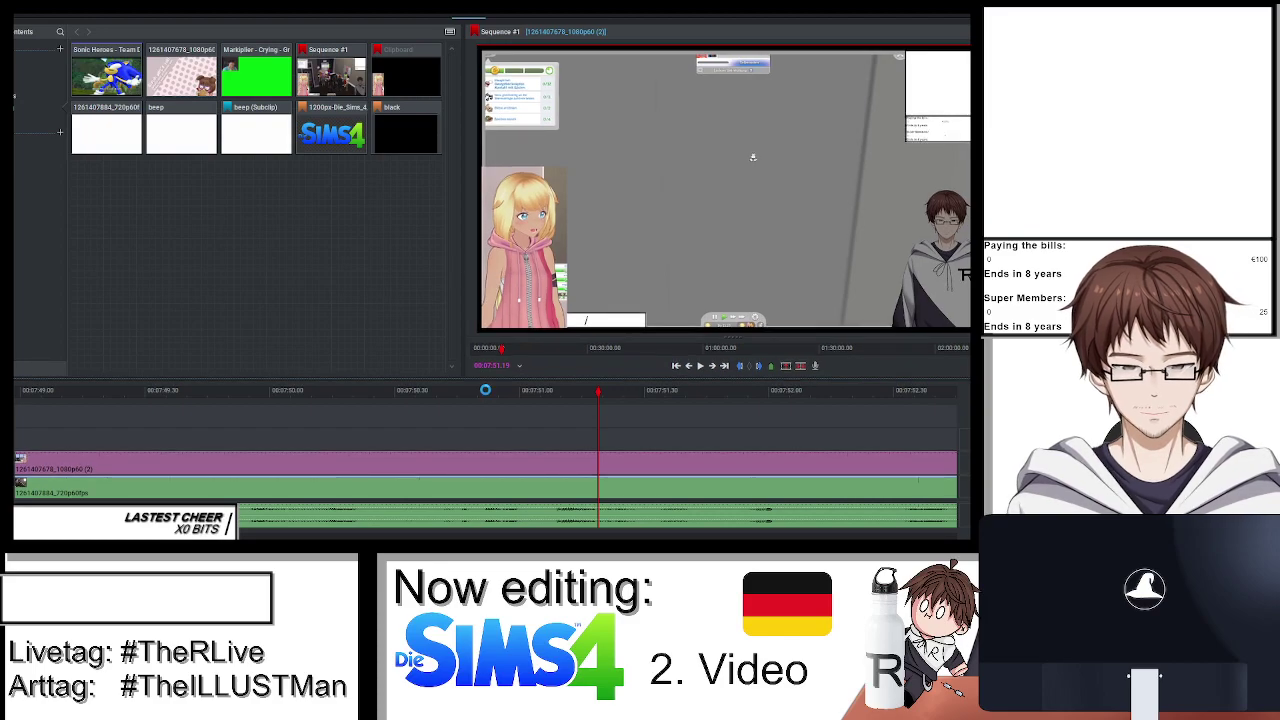
{"action": "left_click_drag", "start_coordinate": [485, 380], "coordinate": [485, 390]}
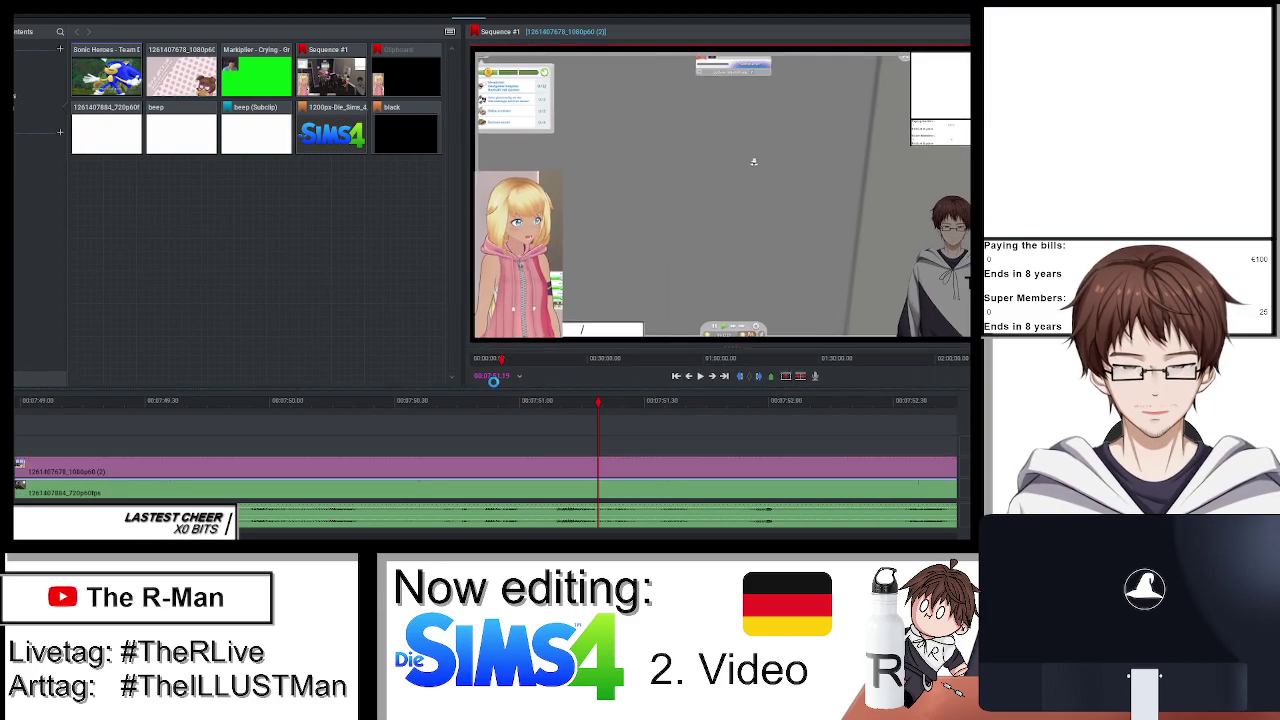
{"action": "left_click", "coordinate": [478, 400]}
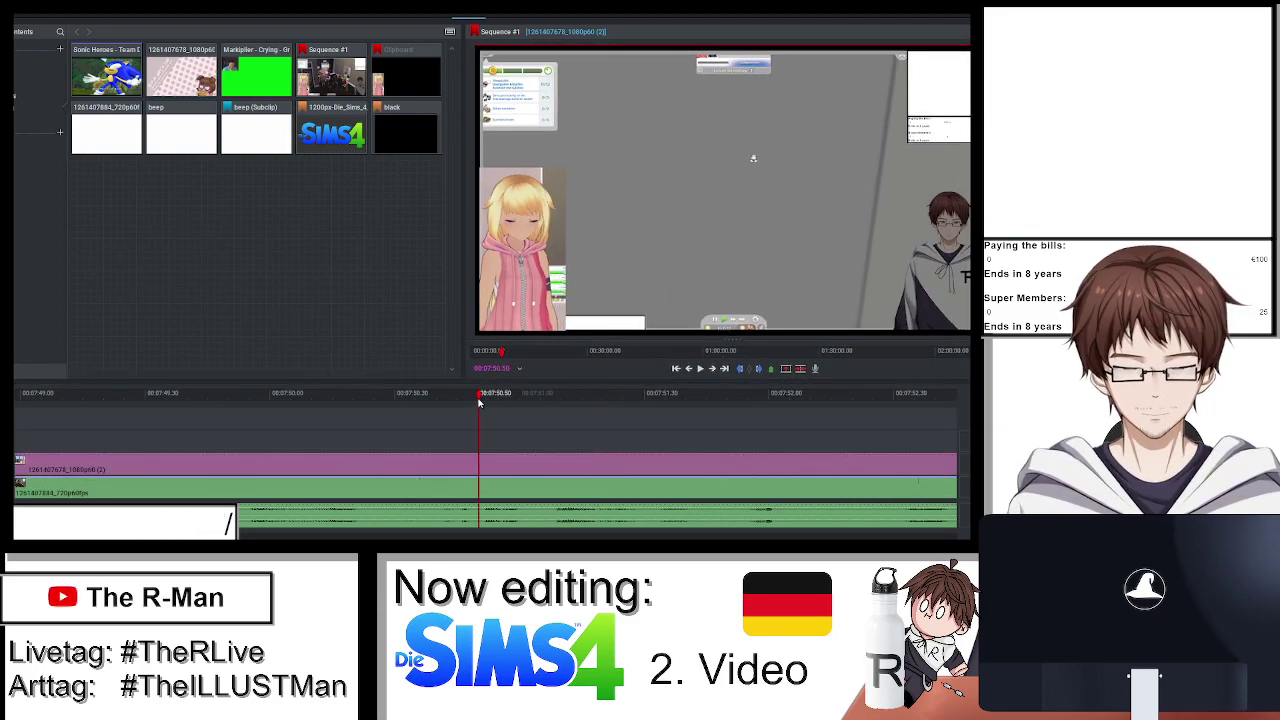
{"action": "key", "text": "c"}
Review the footage after the new cut and split both stream tracks again at about 00:08:01.
{"action": "key", "text": "space"}
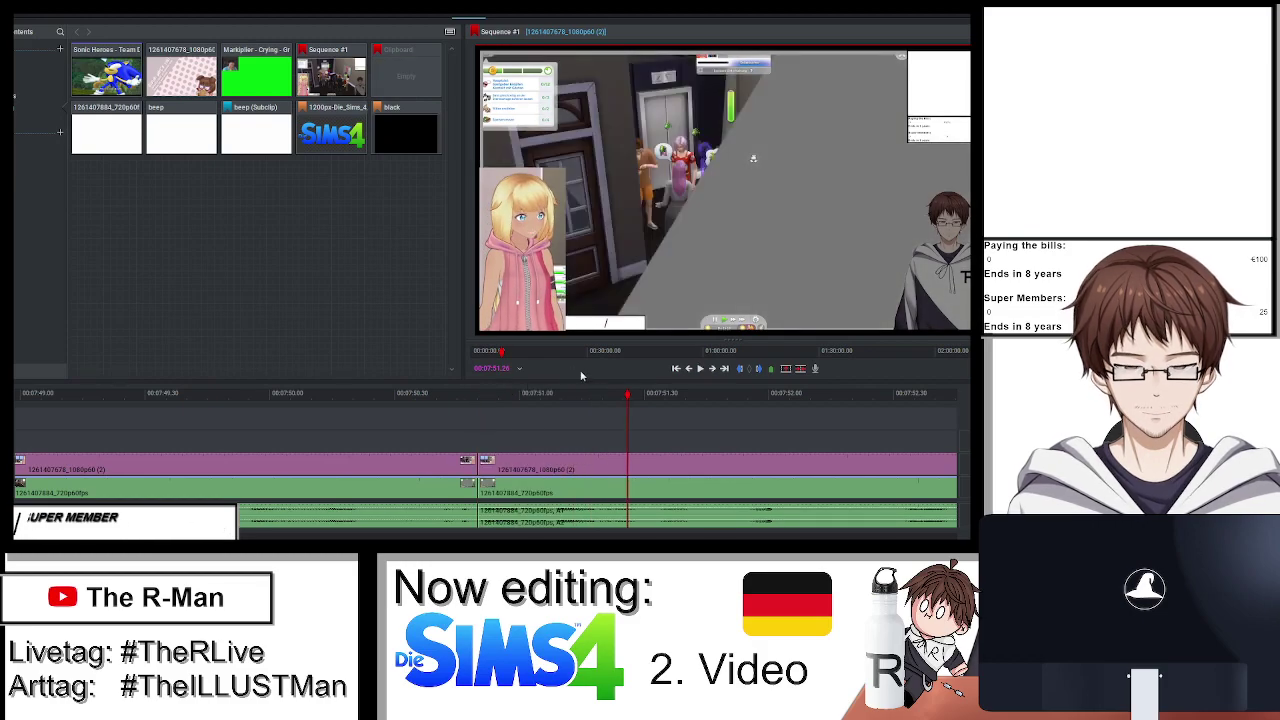
{"action": "scroll", "coordinate": [723, 466], "scroll_direction": "down", "scroll_amount": 5}
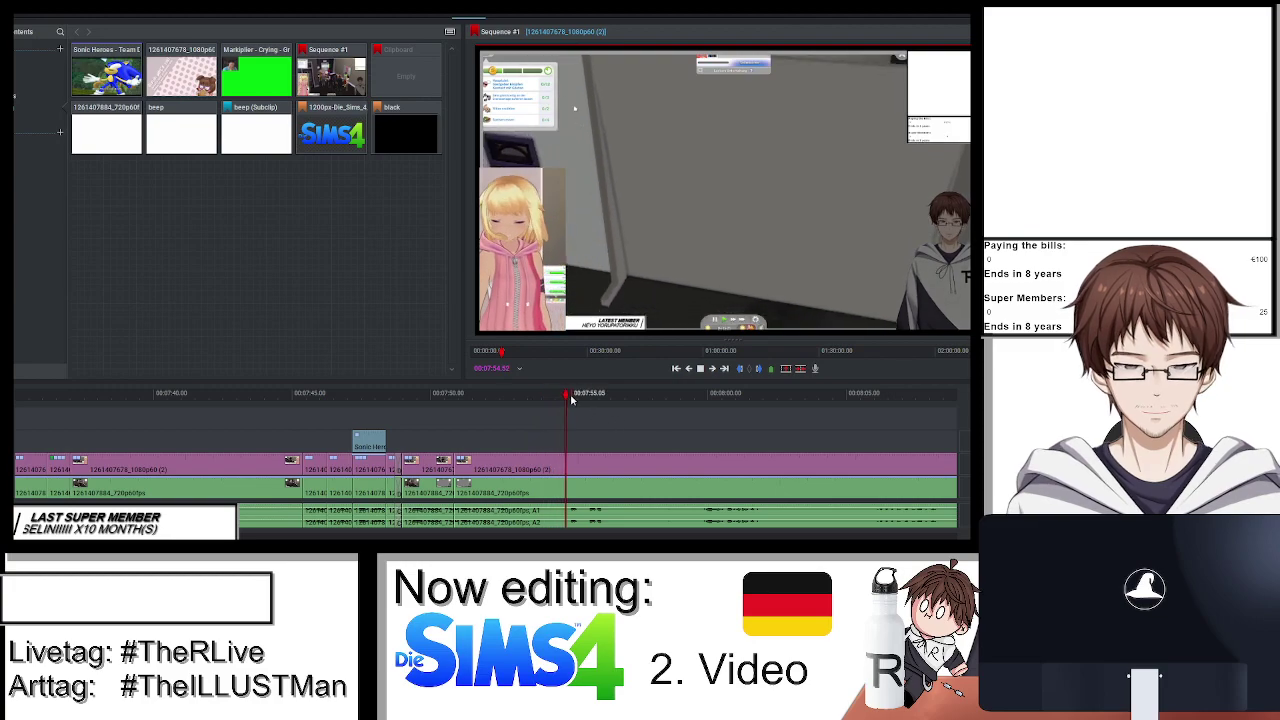
{"action": "left_click", "coordinate": [697, 393]}
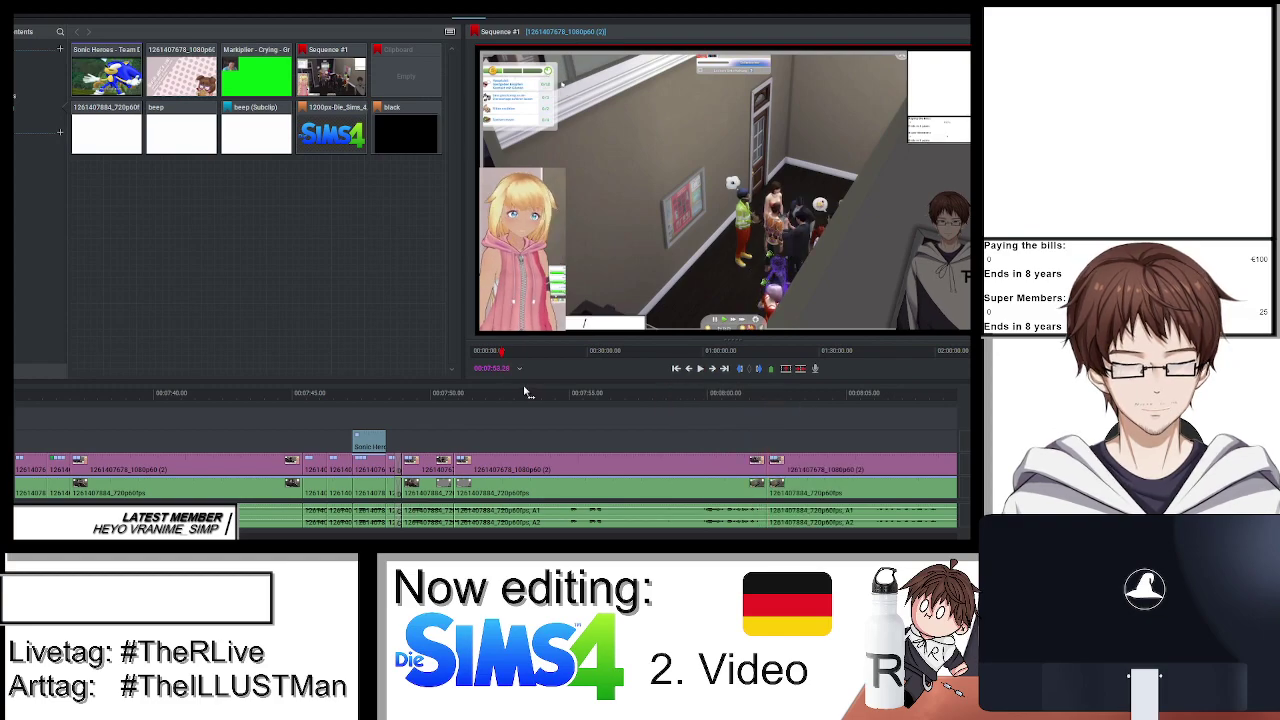
Add the saved subtitle text effect to the stream segment starting at 00:07:50.50 and replay its spoken line to about 00:07:53.
{"action": "left_click", "coordinate": [507, 17]}
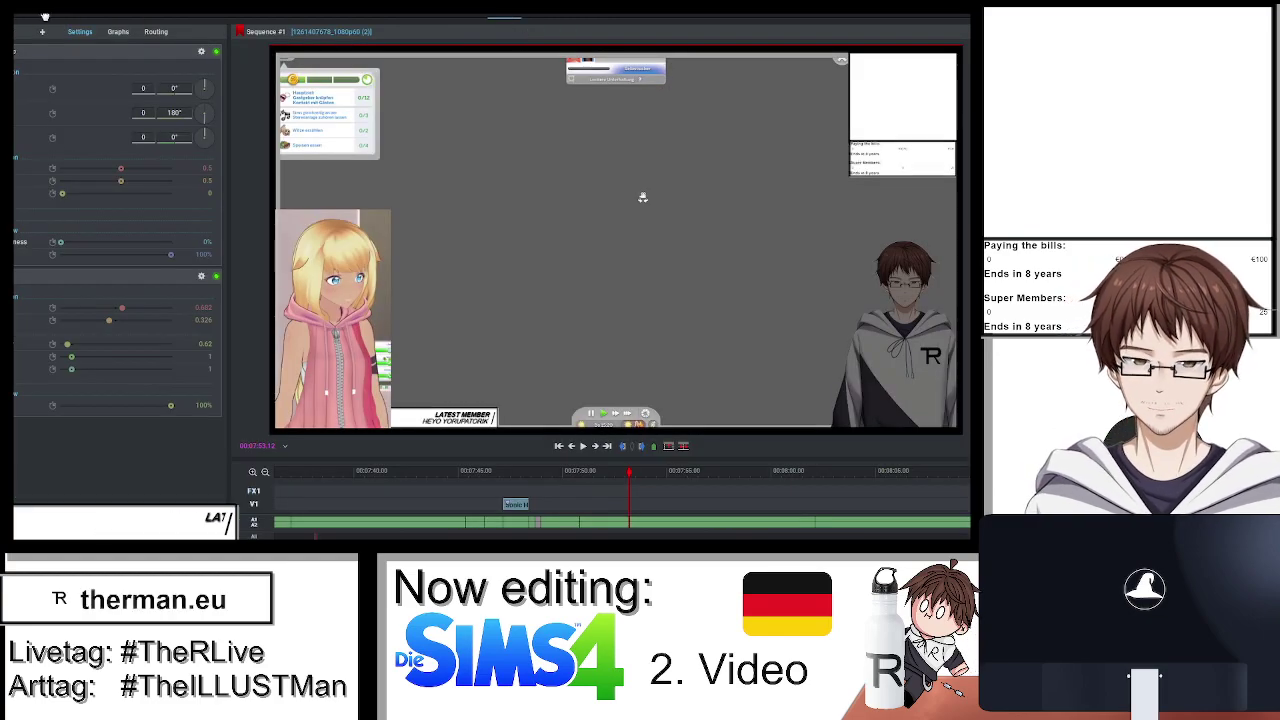
{"action": "double_click", "coordinate": [43, 205]}
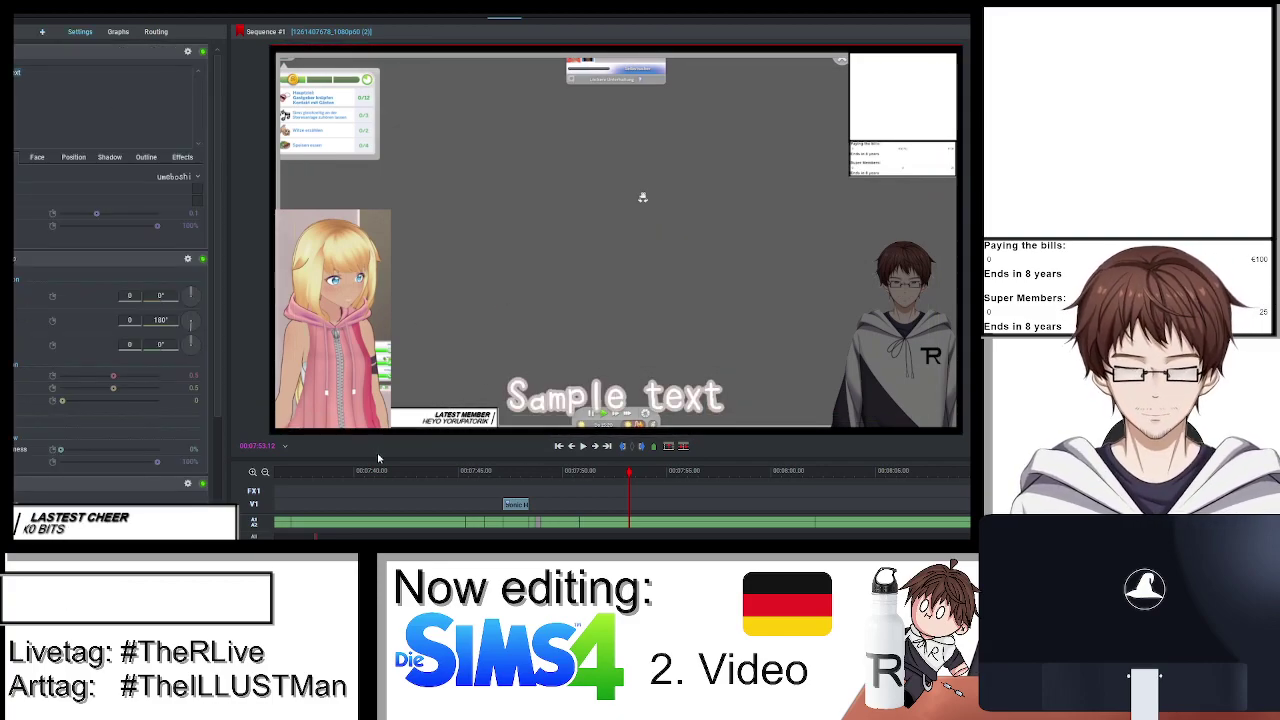
{"action": "left_click", "coordinate": [557, 447]}
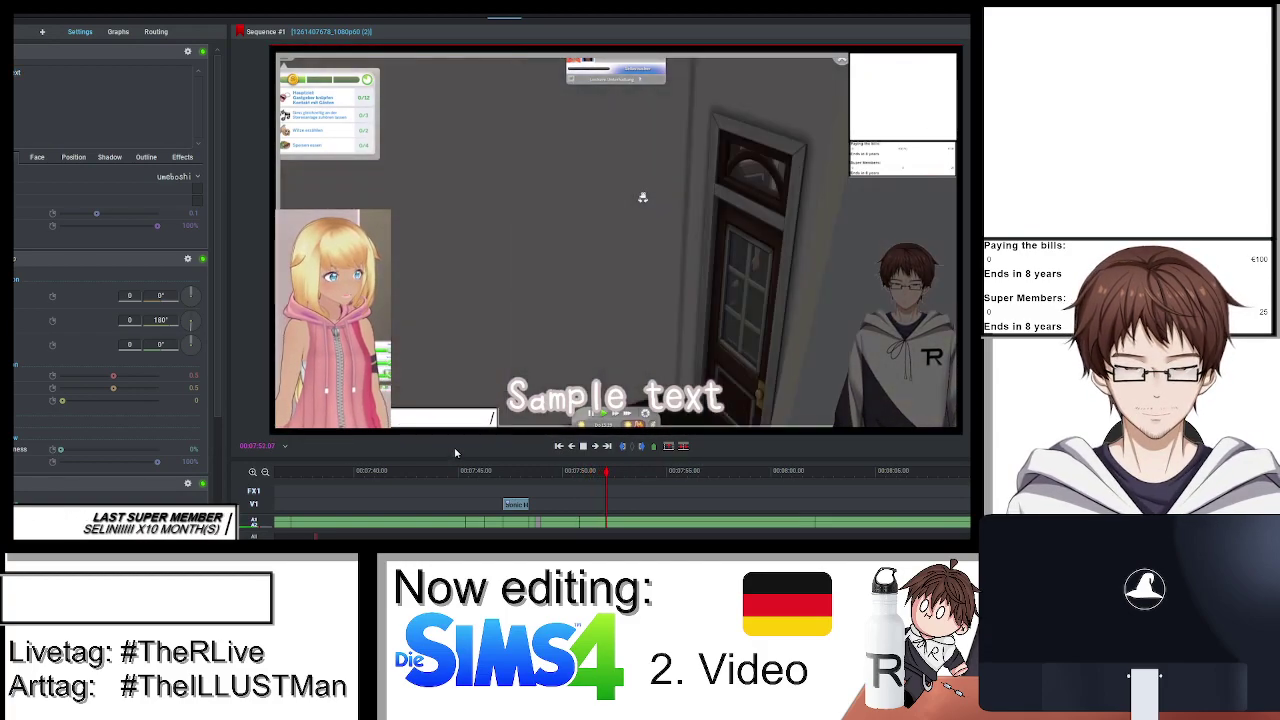
{"action": "key", "text": "space"}
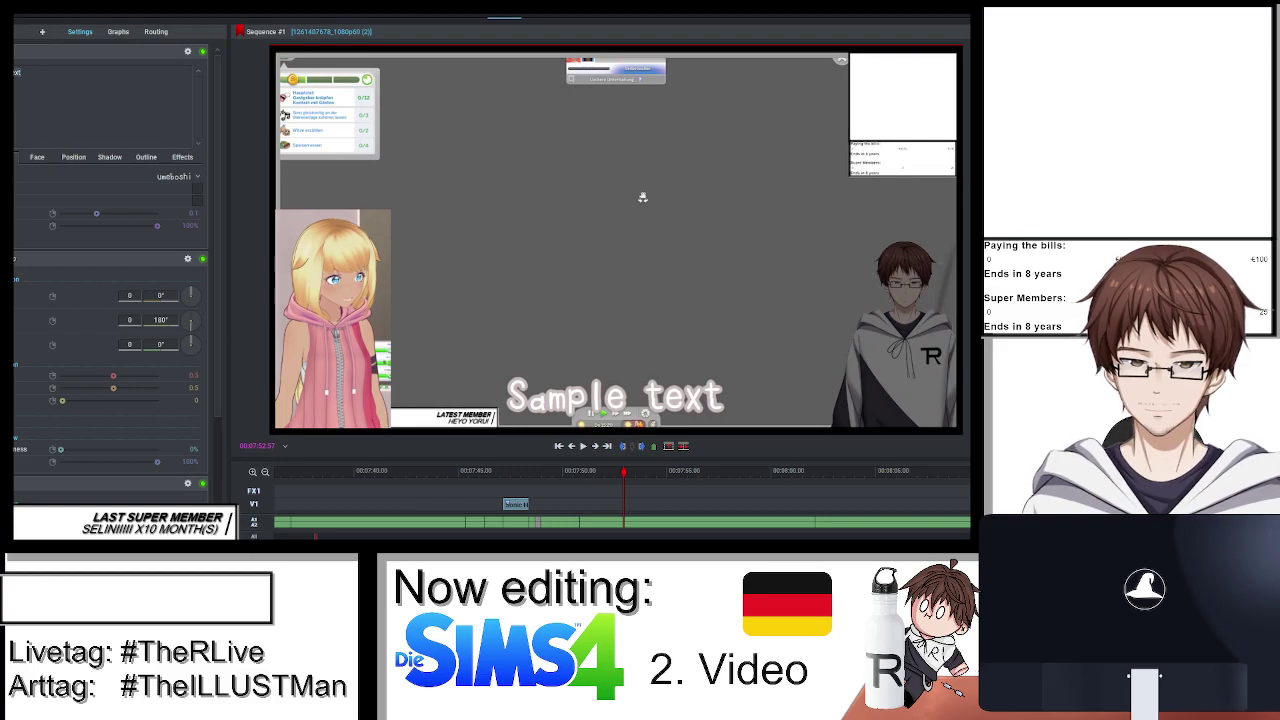
Replace the sample subtitle text with "To this party, I can only say".
{"action": "type", "text": "To this"}
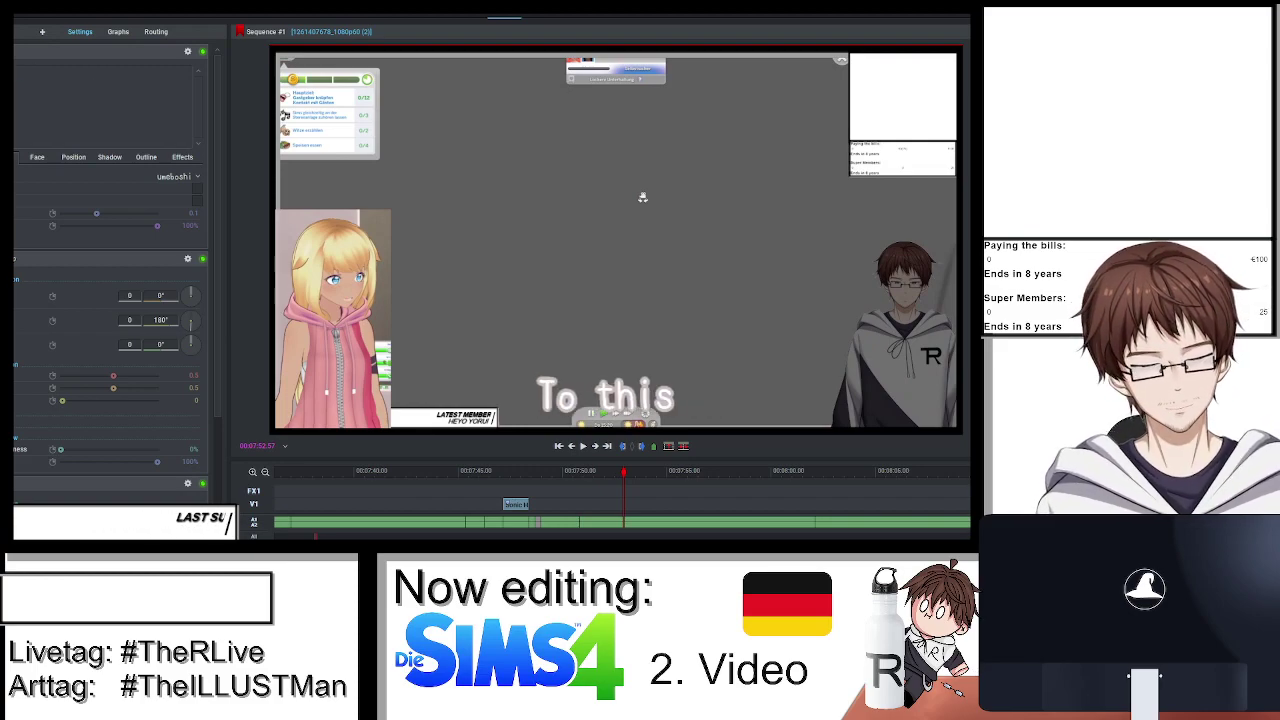
{"action": "type", "text": " partxy"}
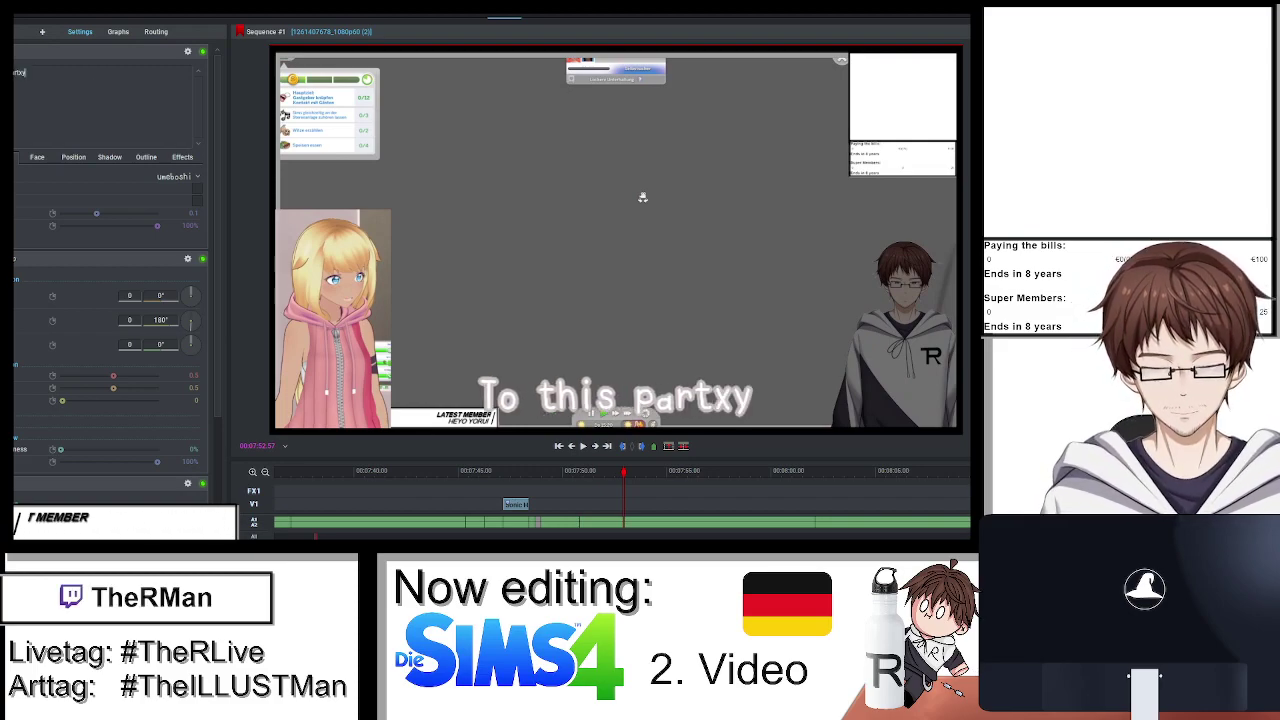
{"action": "key", "text": "BackSpace"}
{"action": "key", "text": "BackSpace"}
{"action": "type", "text": "y, I c"}
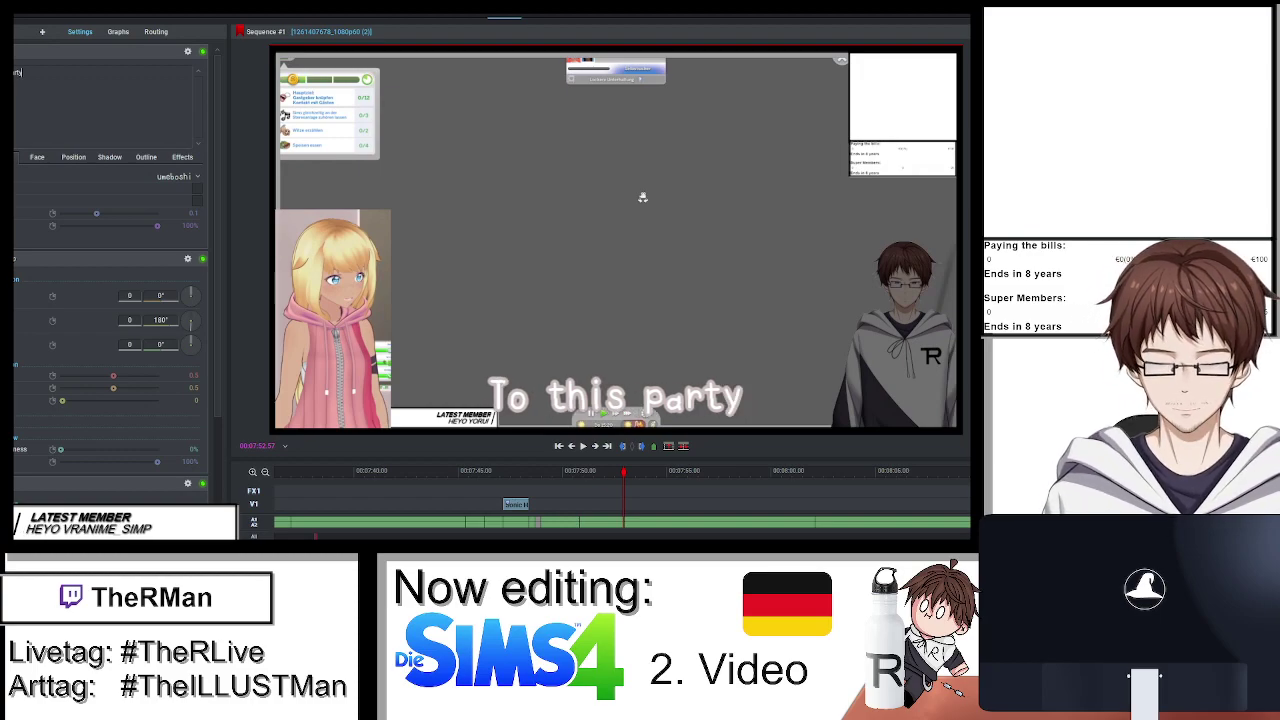
{"action": "type", "text": "an only say"}
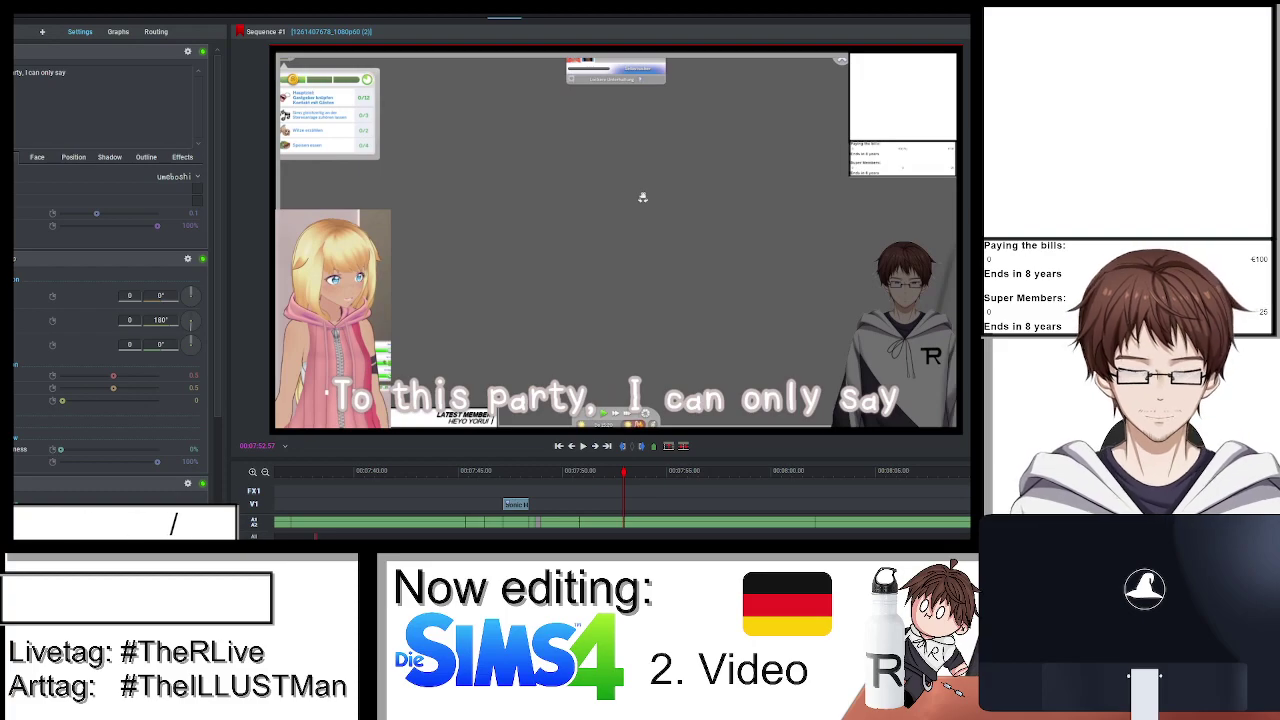
Split both stream tracks at about 00:07:52.50, where the subtitled line ends, and play on to 00:07:55.42.
{"action": "left_click", "coordinate": [475, 15]}
{"action": "scroll", "coordinate": [564, 440], "scroll_direction": "up", "scroll_amount": 3}
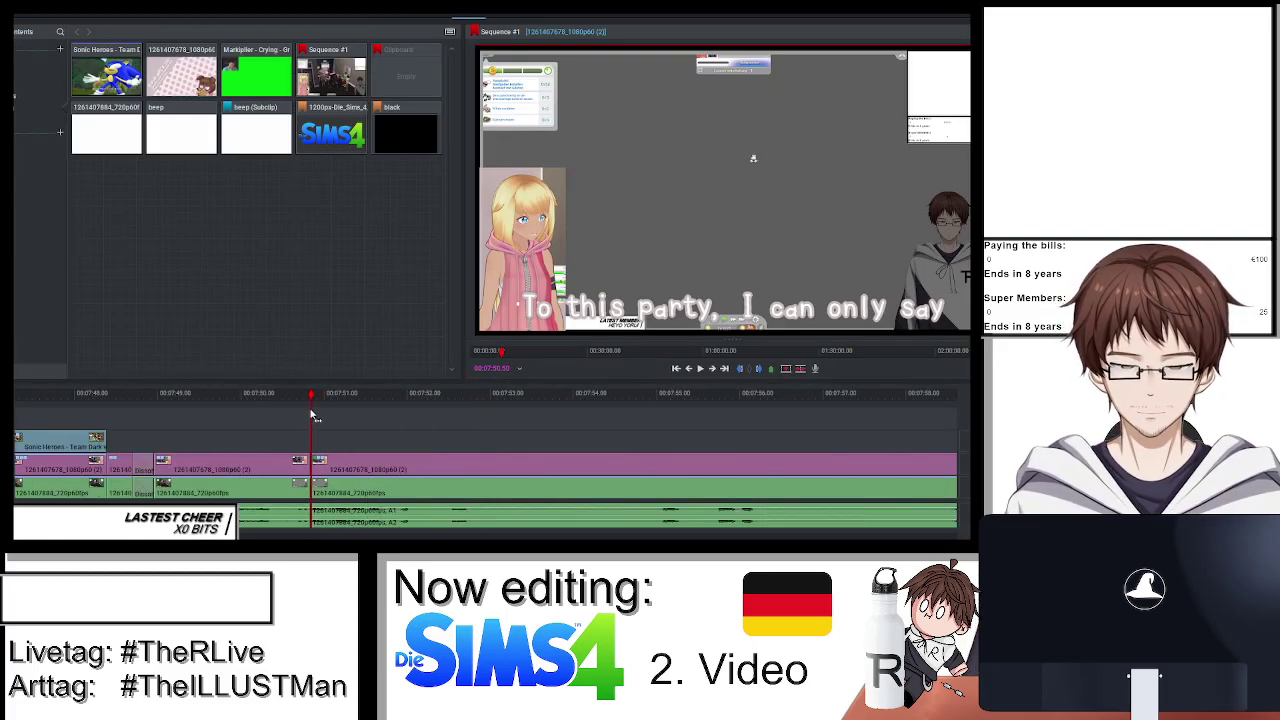
{"action": "key", "text": "space"}
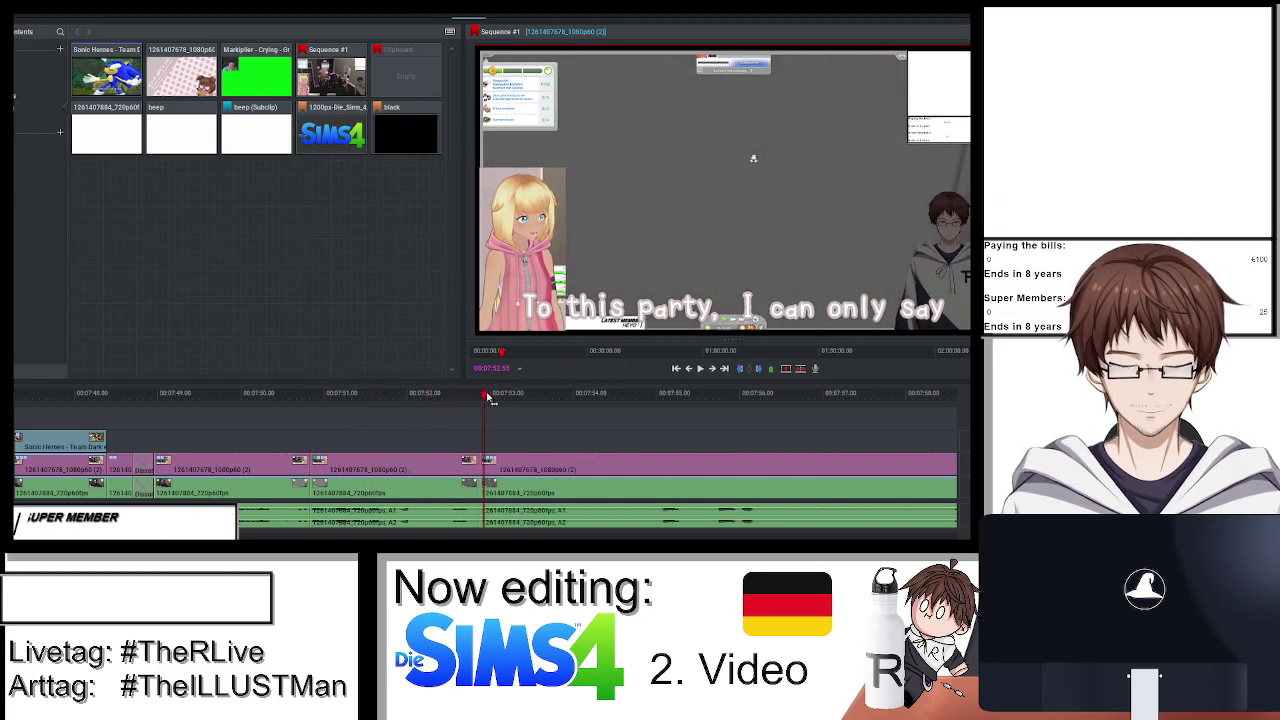
{"action": "left_click", "coordinate": [662, 425]}
{"action": "key", "text": "space"}
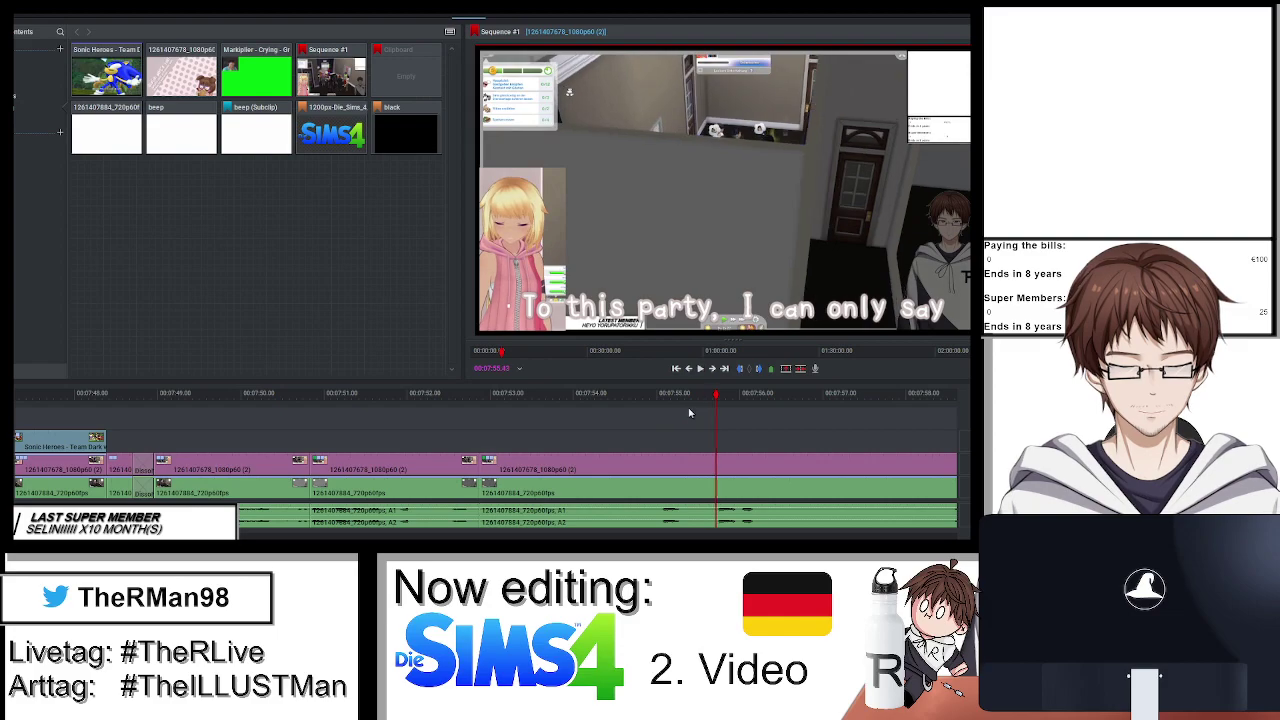
Split the stream tracks at 00:07:55.42, then remove both segments back to the previous cut and close the gap.
{"action": "key", "text": "c"}
{"action": "right_click", "coordinate": [550, 474]}
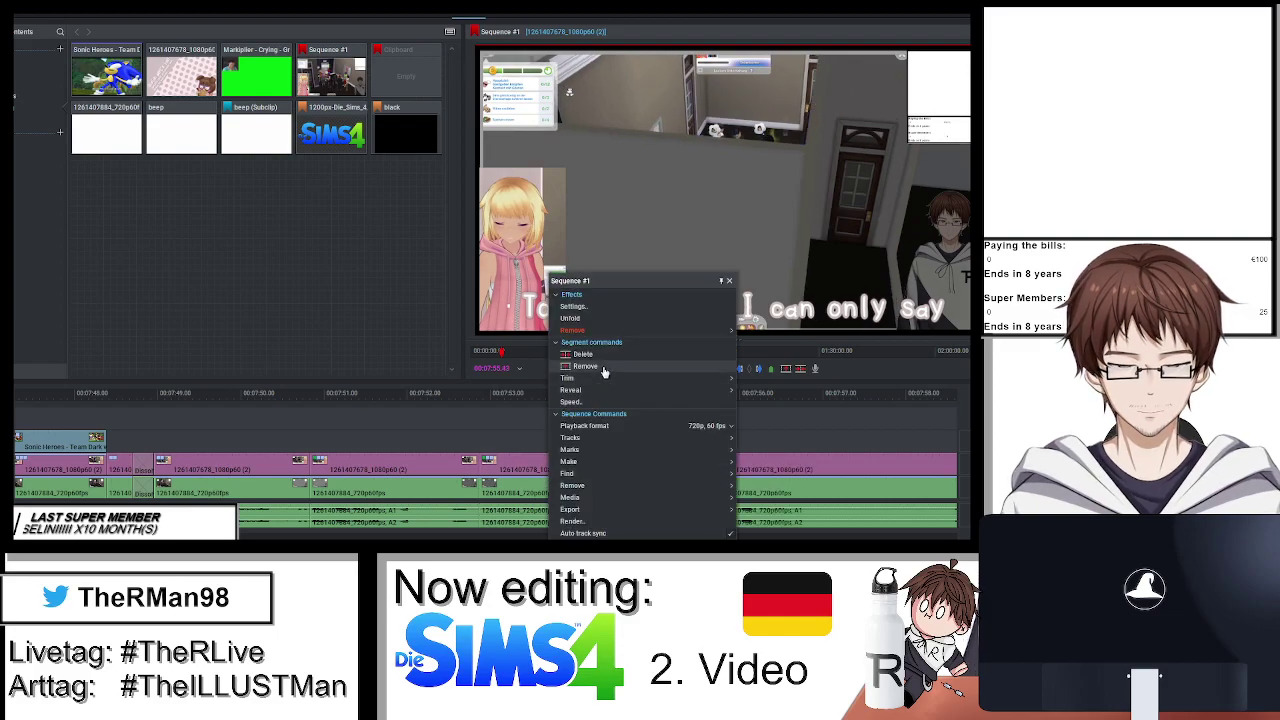
{"action": "left_click", "coordinate": [601, 369]}
{"action": "right_click", "coordinate": [541, 487]}
{"action": "left_click", "coordinate": [573, 367]}
{"action": "right_click", "coordinate": [527, 490]}
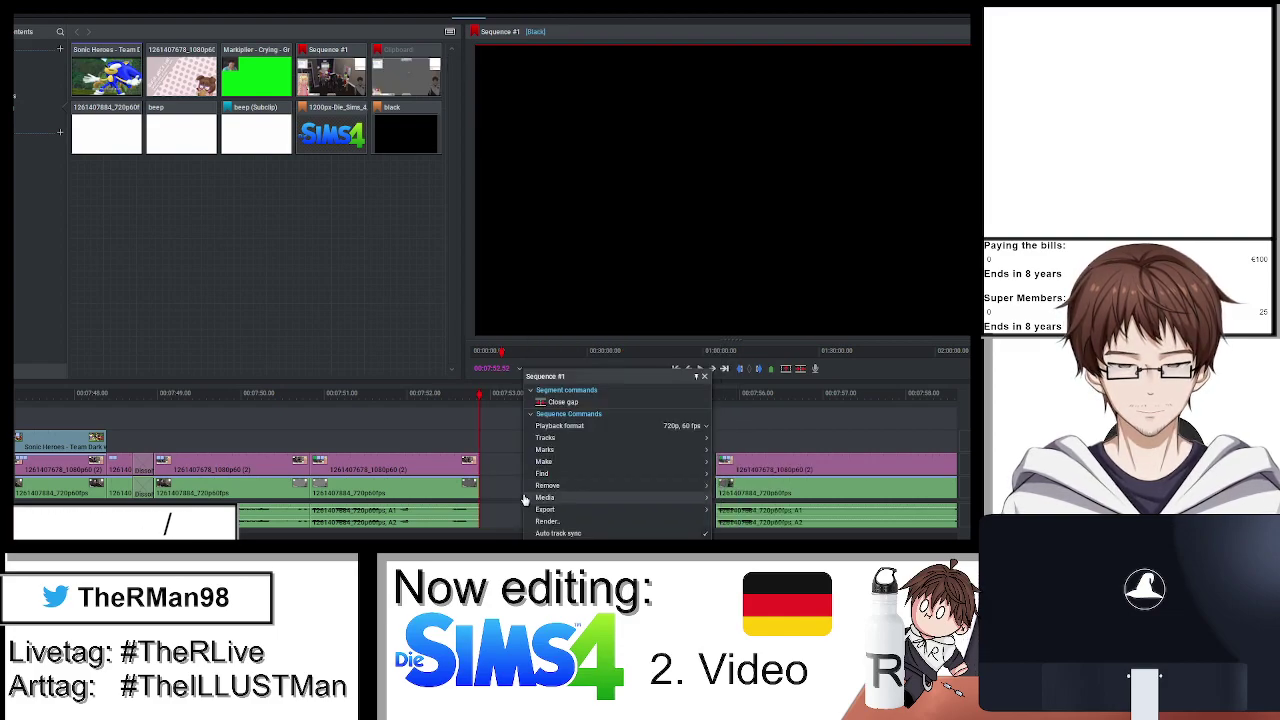
{"action": "left_click", "coordinate": [565, 403]}
Isolate a short piece of both stream tracks with cuts at about 00:07:53.09 and 00:07:53.23.
{"action": "scroll", "coordinate": [587, 428], "scroll_direction": "down", "scroll_amount": 3}
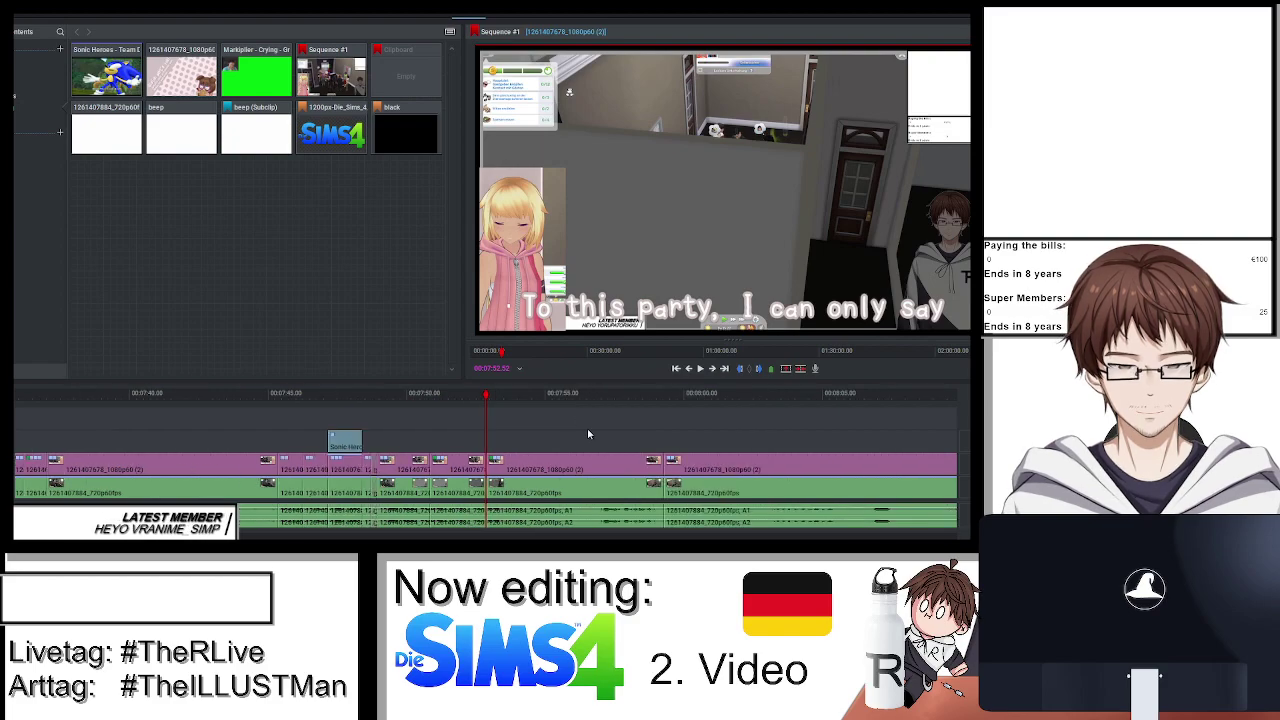
{"action": "scroll", "coordinate": [528, 430], "scroll_direction": "up", "scroll_amount": 3}
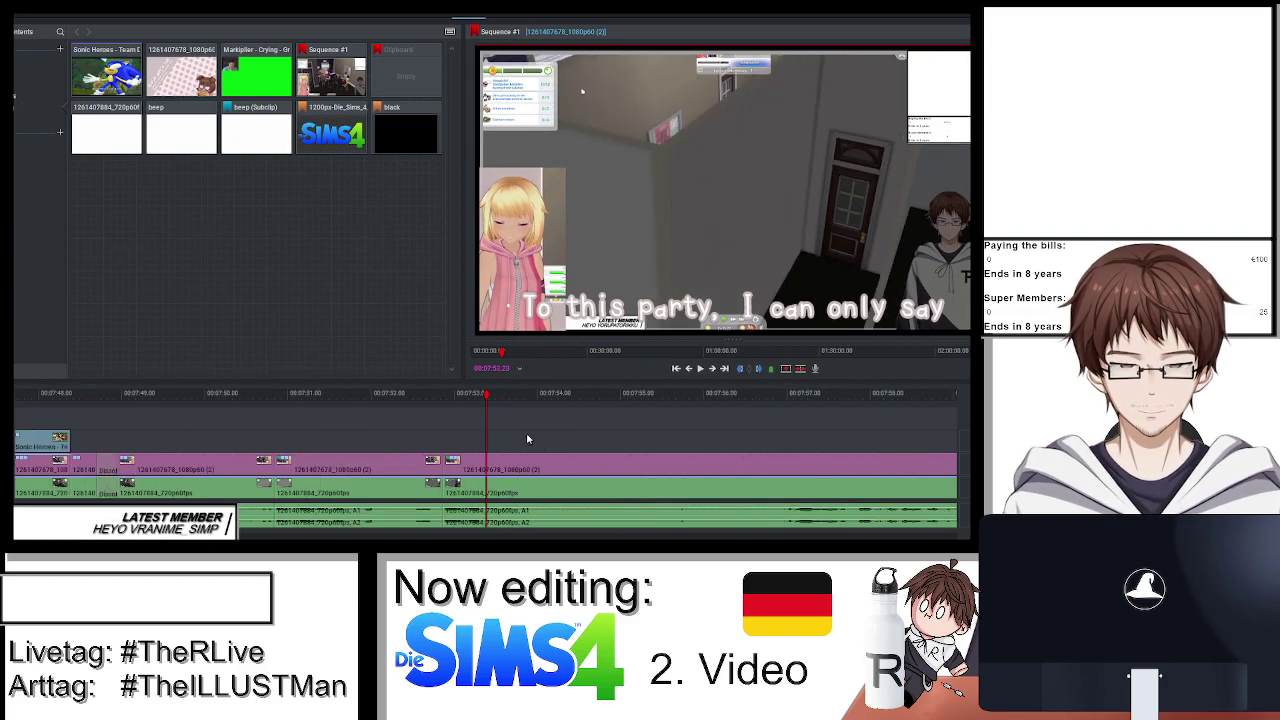
{"action": "left_click_drag", "start_coordinate": [488, 397], "coordinate": [467, 395]}
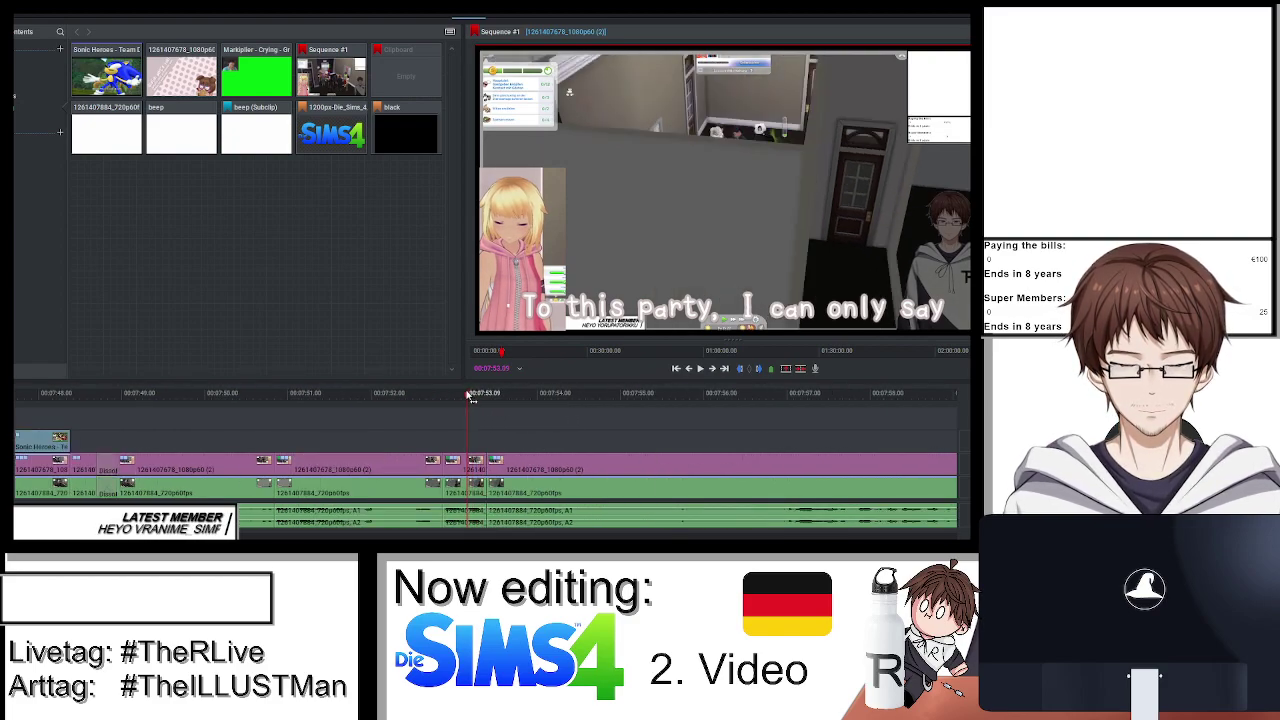
Raise the subtitle in the short segment at 00:07:53.09 by setting its vertical position to 80%.
{"action": "left_click", "coordinate": [511, 15]}
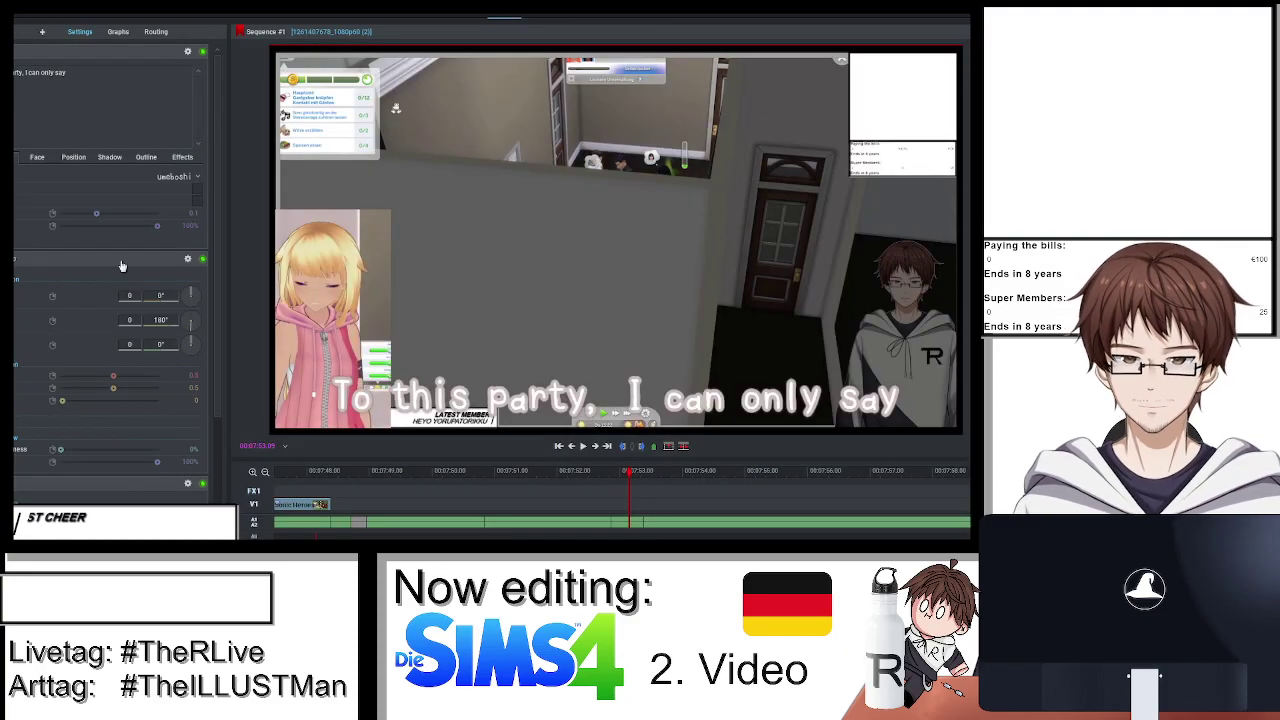
{"action": "left_click", "coordinate": [74, 157]}
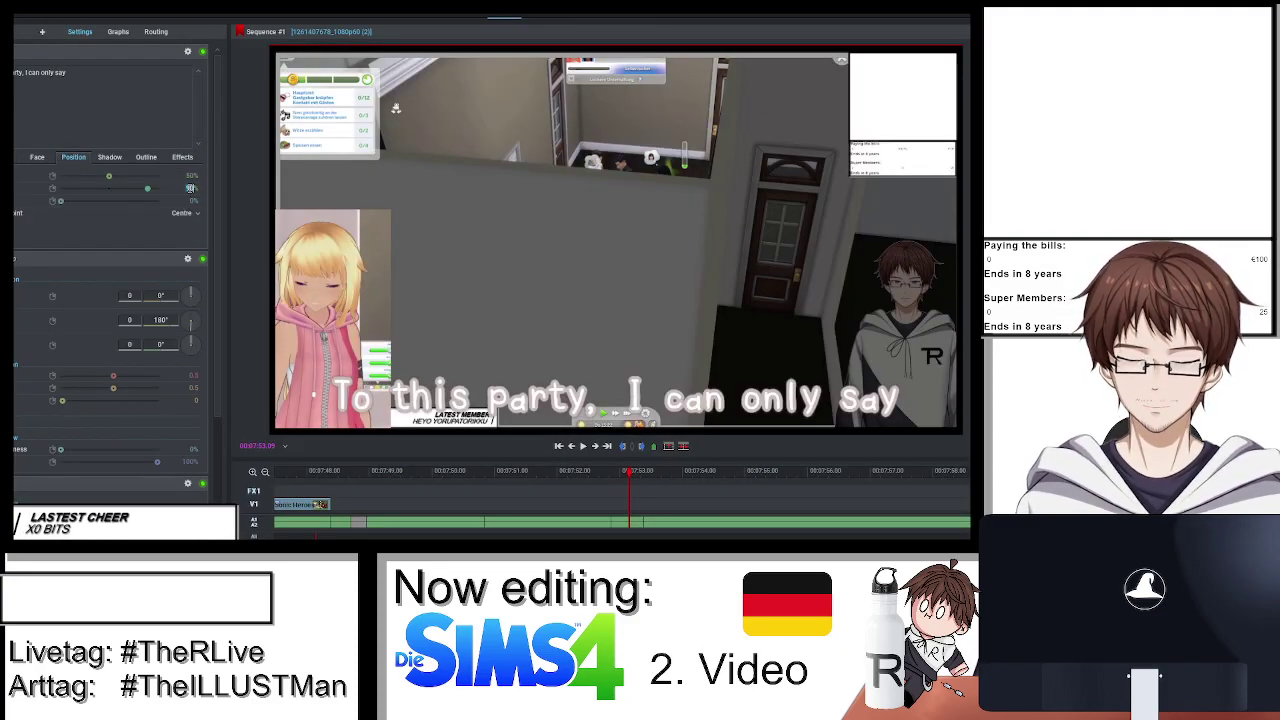
{"action": "left_click_drag", "start_coordinate": [191, 188], "coordinate": [190, 188]}
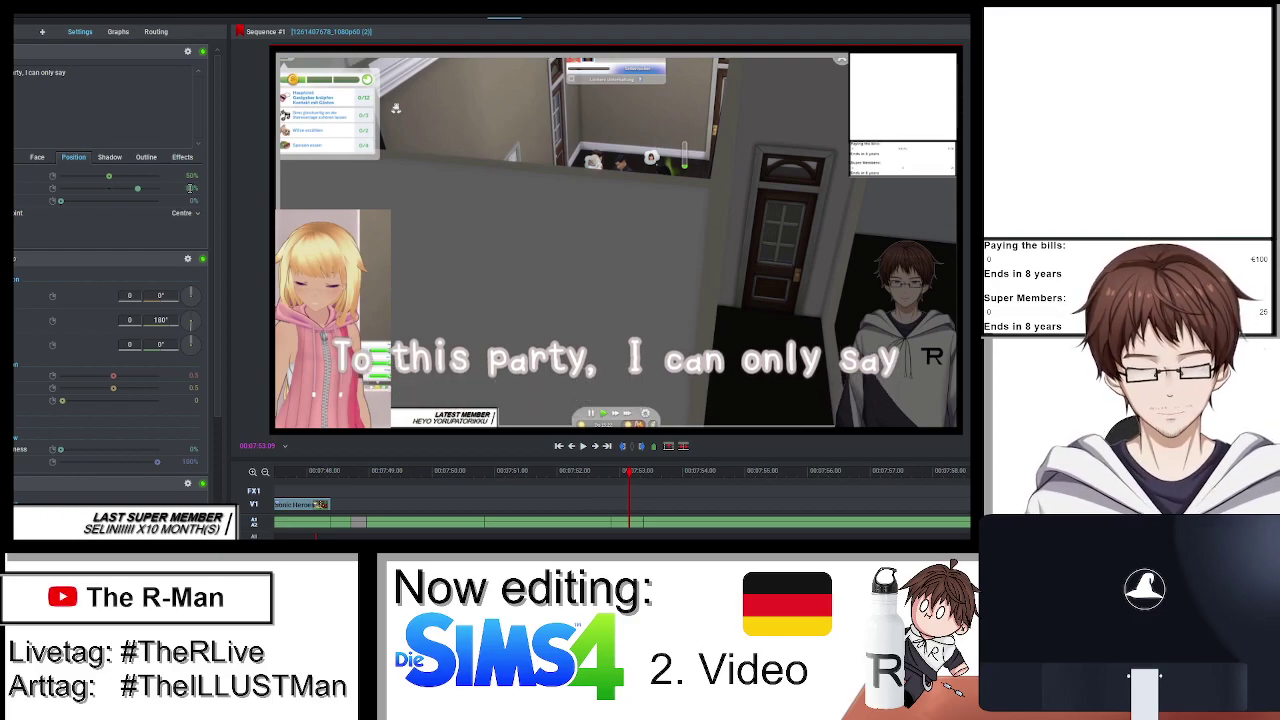
Add a second title effect to the short segment and set its text to "End it?".
{"action": "left_click", "coordinate": [43, 36]}
{"action": "double_click", "coordinate": [54, 212]}
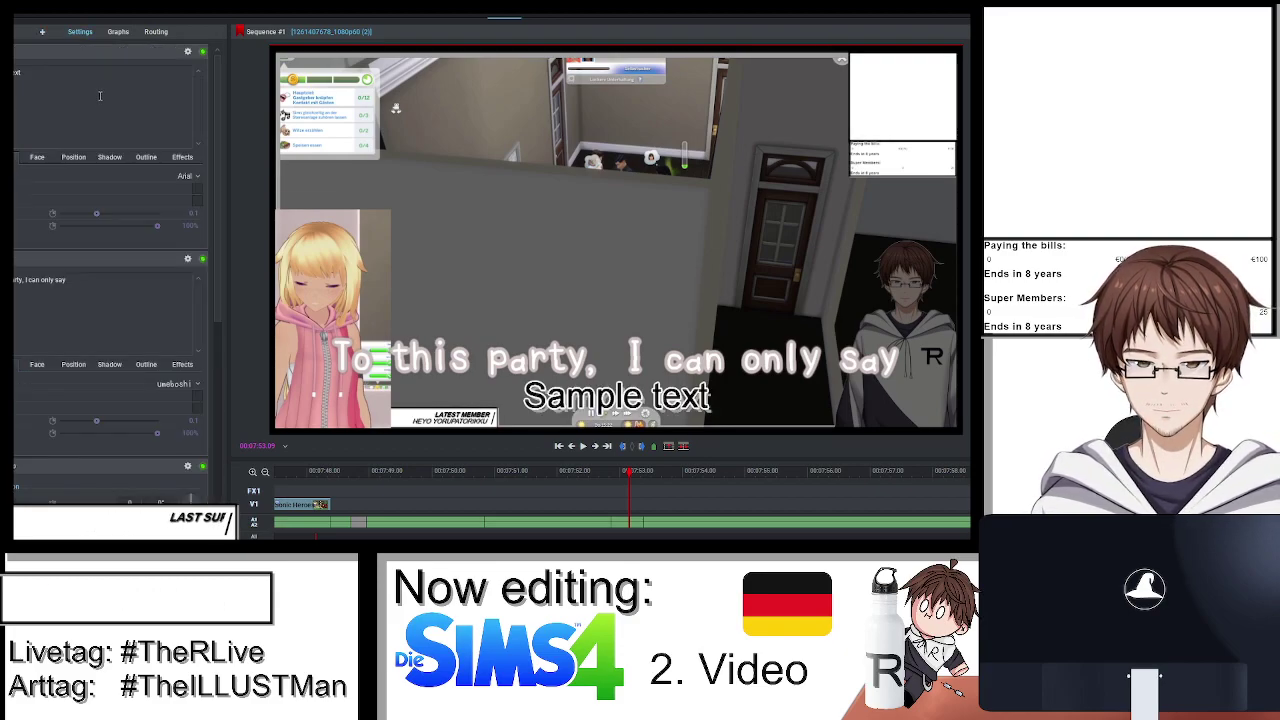
{"action": "key", "text": "BackSpace"}
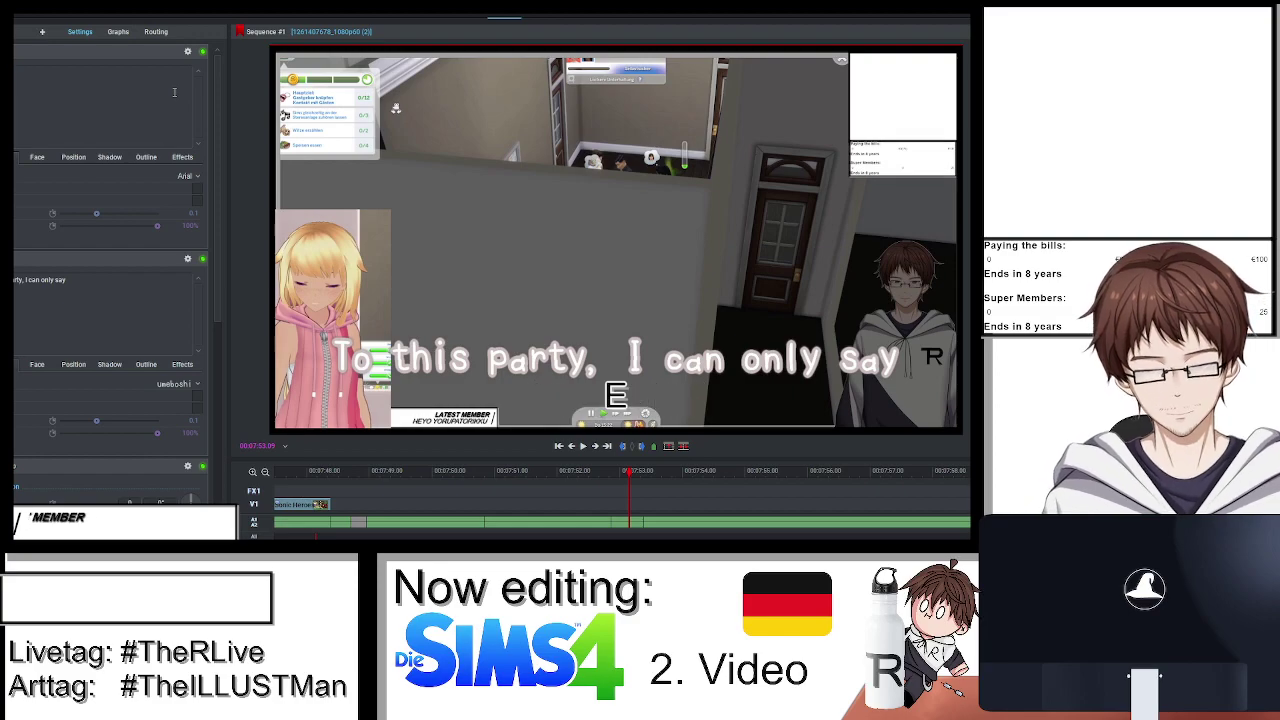
{"action": "type", "text": "End it?"}
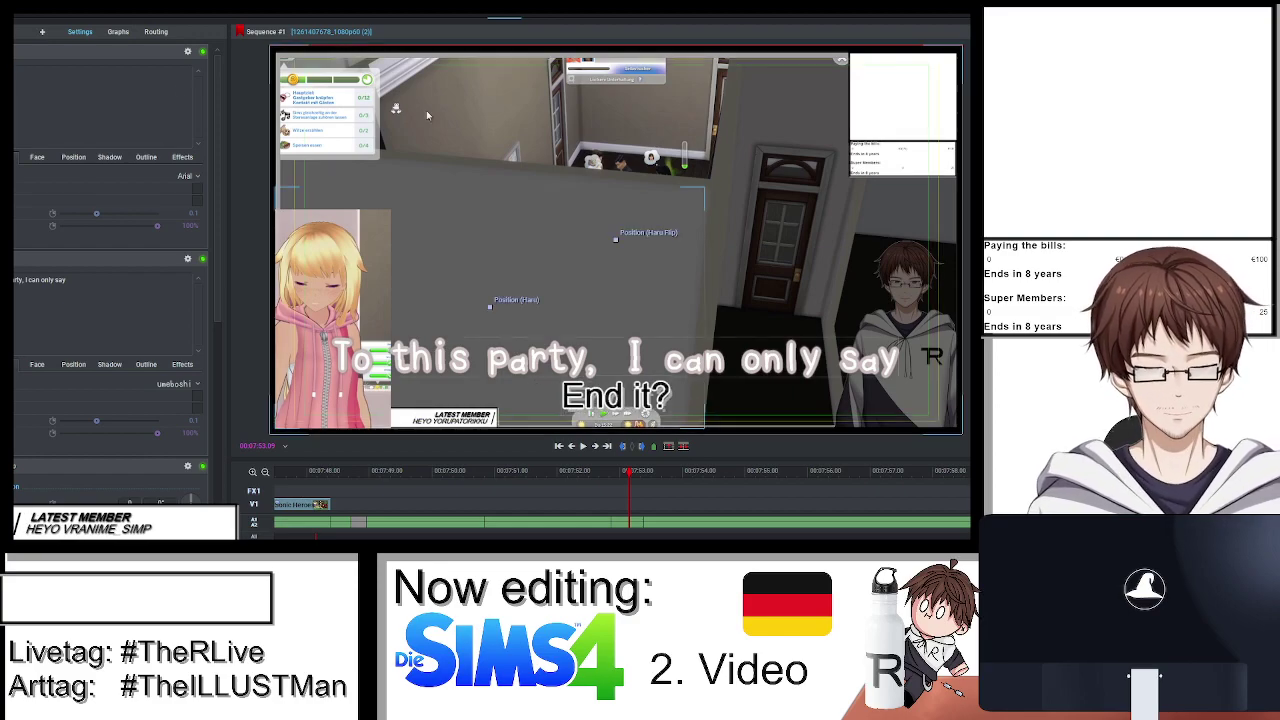
Play past the short "End it?" segment and split both stream tracks at about 00:07:56.54, before the next spoken line.
{"action": "left_click", "coordinate": [474, 13]}
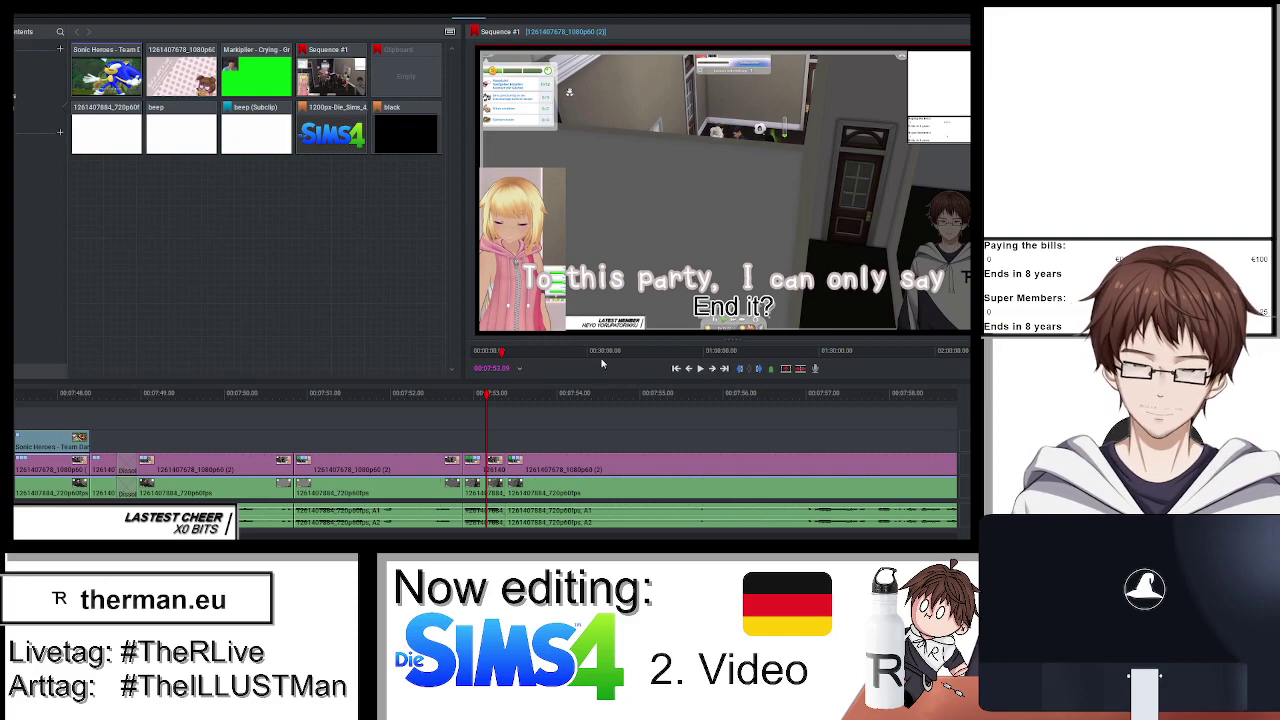
{"action": "key", "text": "space"}
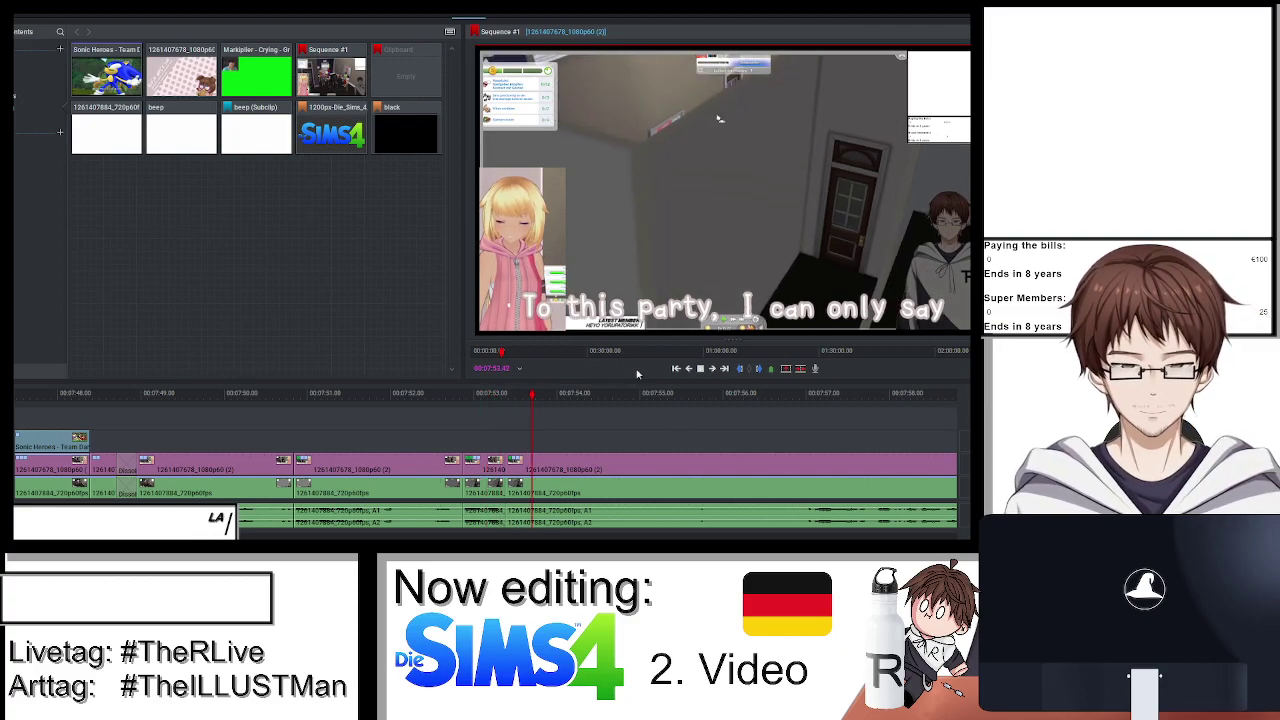
{"action": "scroll", "coordinate": [680, 431], "scroll_direction": "down", "scroll_amount": 3}
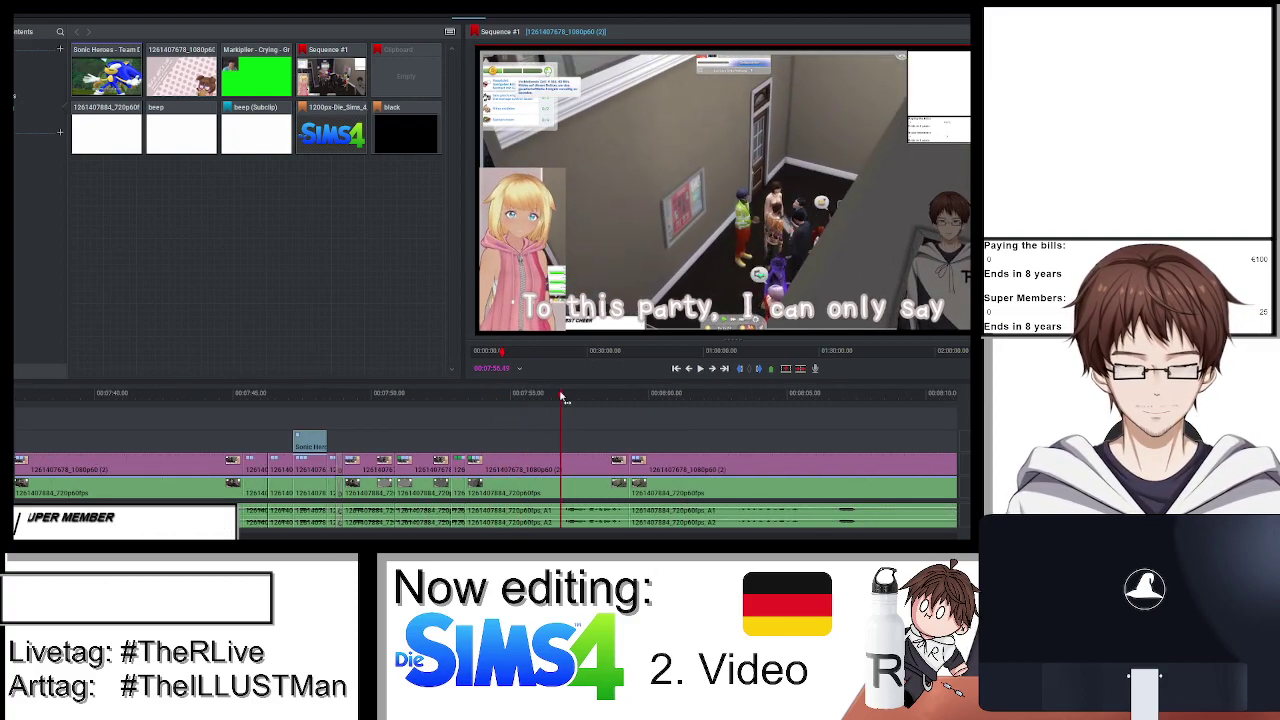
Try to remove both stream segments between 00:07:53.23 and 00:07:56.54 and close the gap.
{"action": "right_click", "coordinate": [512, 463]}
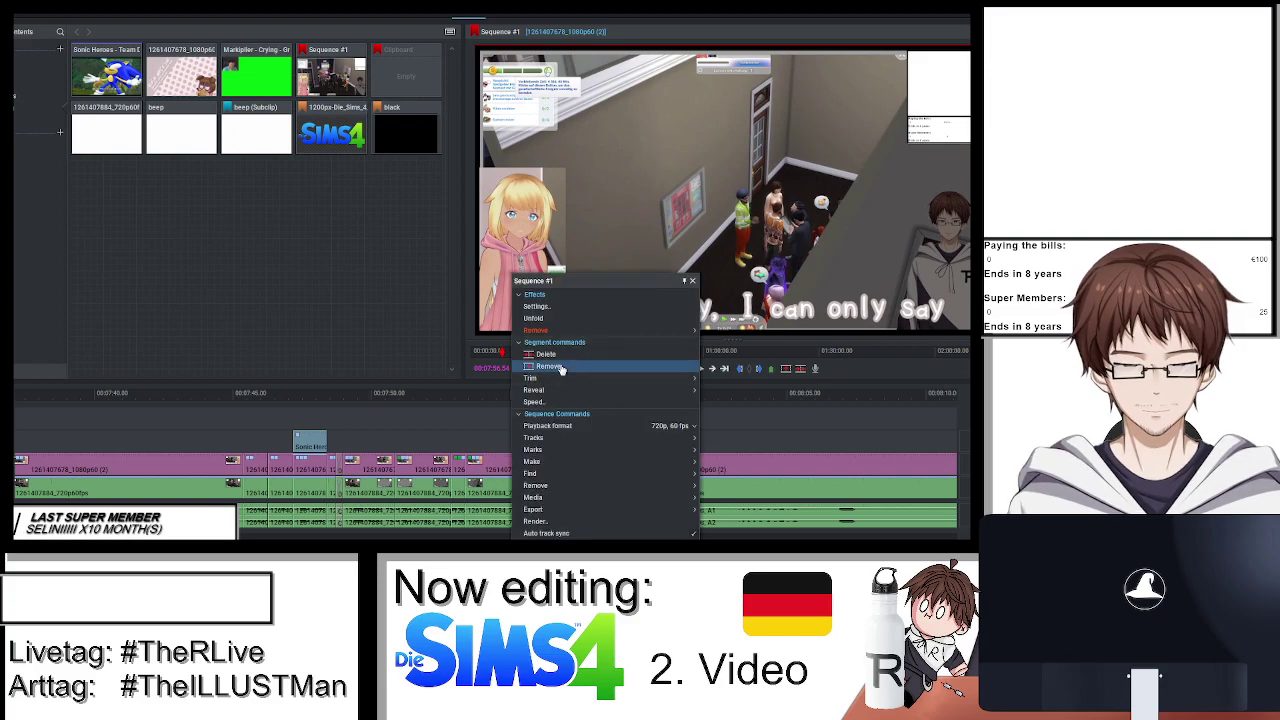
{"action": "left_click", "coordinate": [558, 367]}
{"action": "right_click", "coordinate": [507, 490]}
{"action": "left_click", "coordinate": [550, 368]}
{"action": "right_click", "coordinate": [511, 472]}
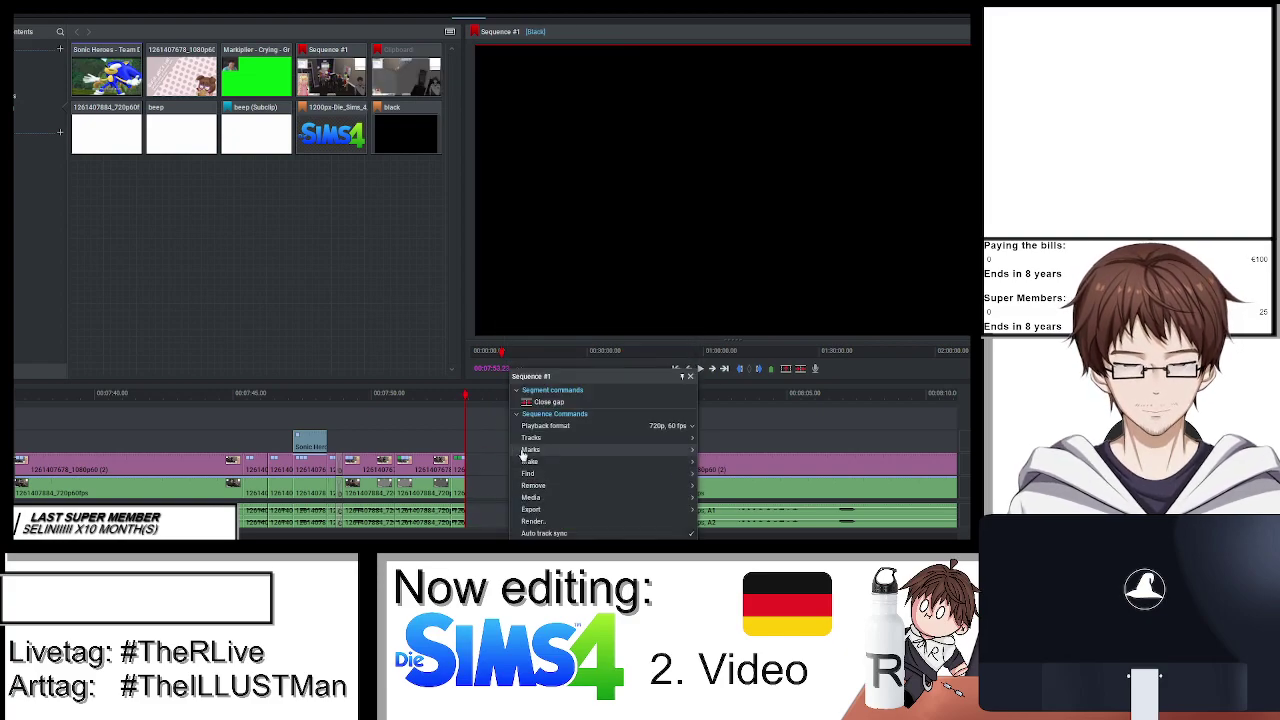
{"action": "left_click", "coordinate": [545, 408]}
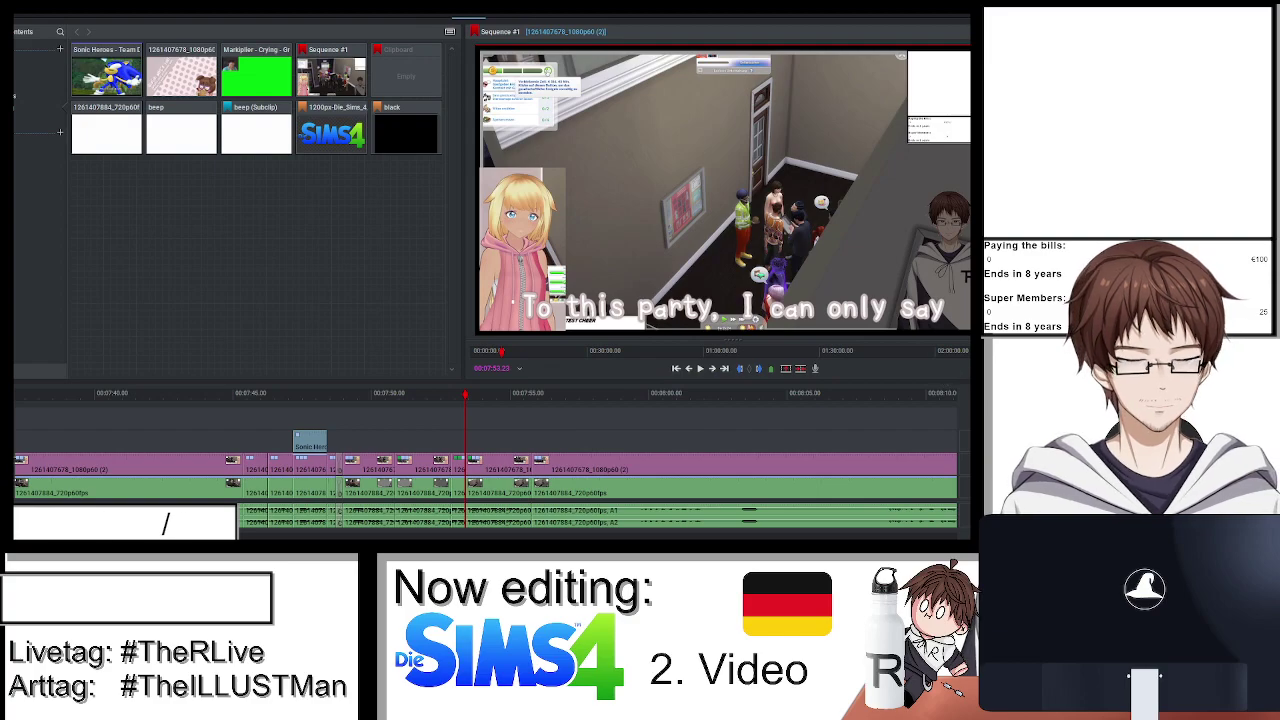
Remove the subtitle text effect from the stream segment between 00:07:53.23 and 00:07:56.54.
{"action": "right_click", "coordinate": [499, 463]}
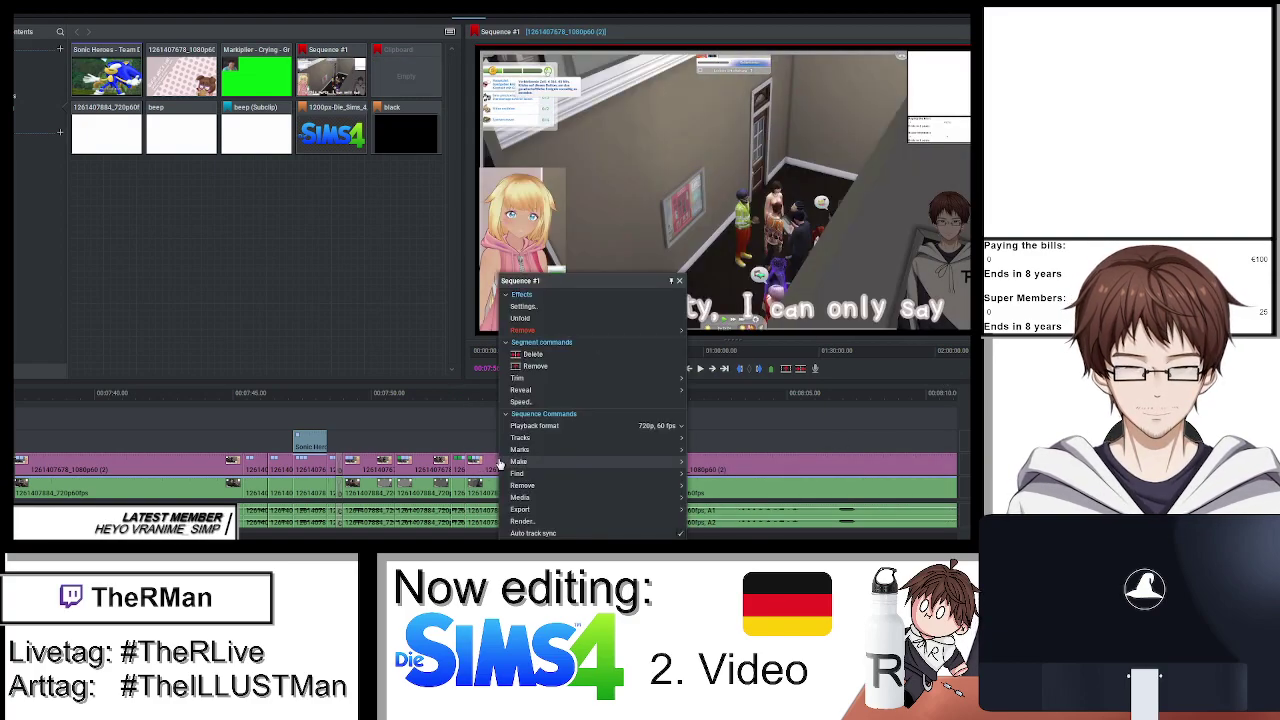
{"action": "mouse_move", "coordinate": [594, 331]}
{"action": "left_click", "coordinate": [687, 338]}
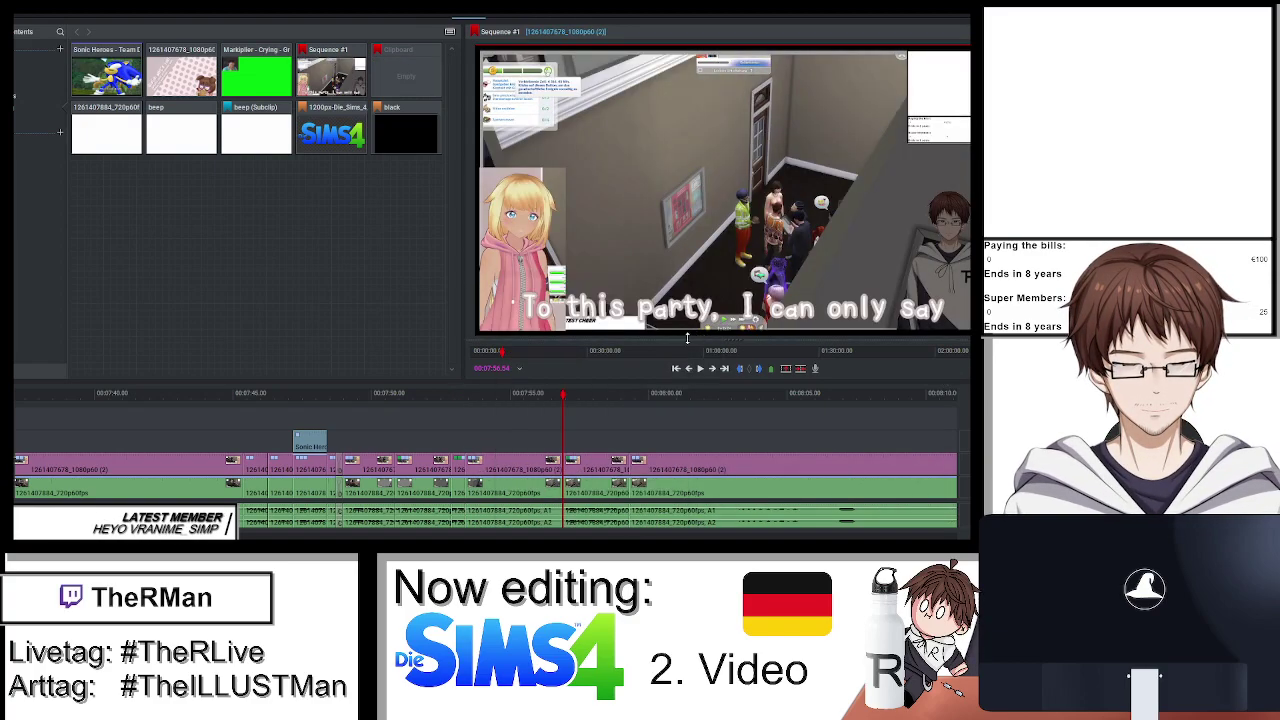
Listen to the segment starting at 00:07:56.54 and add "It's the worst party ever" as the subtitle's second line.
{"action": "key", "text": "space"}
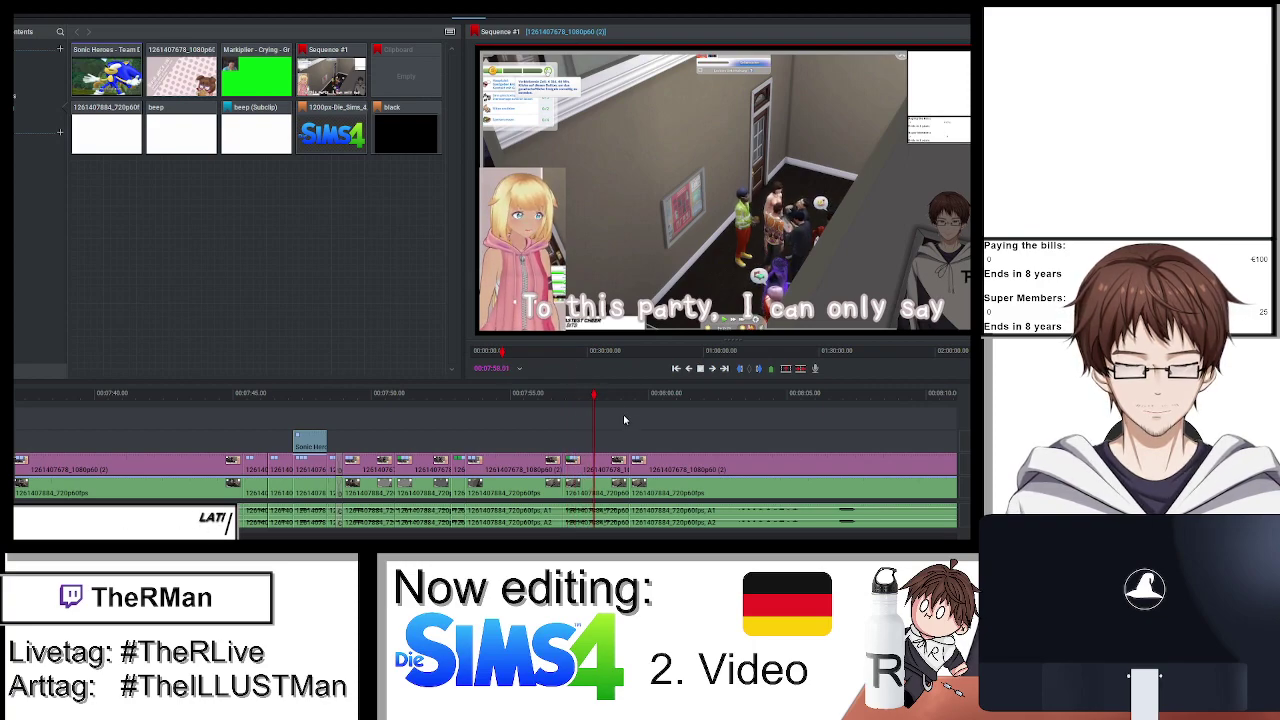
{"action": "scroll", "coordinate": [624, 420], "scroll_direction": "up", "scroll_amount": 3}
{"action": "key", "text": "space"}
{"action": "left_click", "coordinate": [477, 397]}
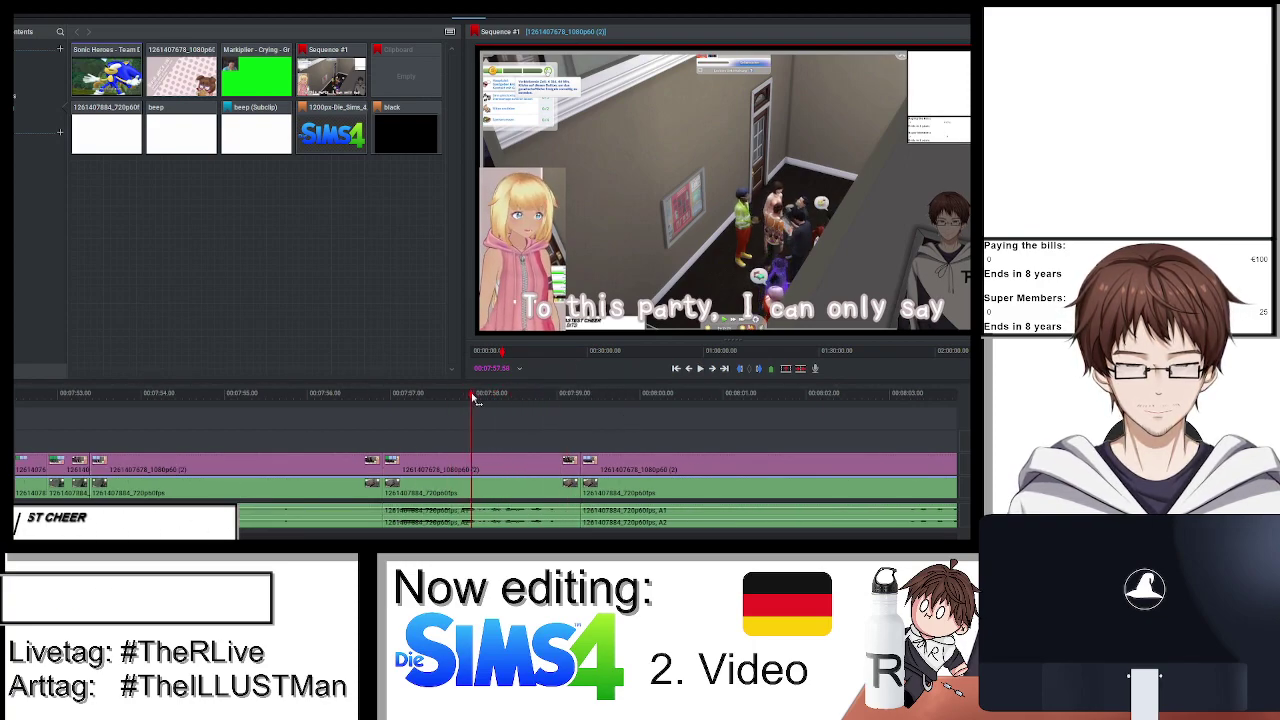
{"action": "left_click_drag", "start_coordinate": [477, 400], "coordinate": [483, 396]}
{"action": "left_click", "coordinate": [506, 18]}
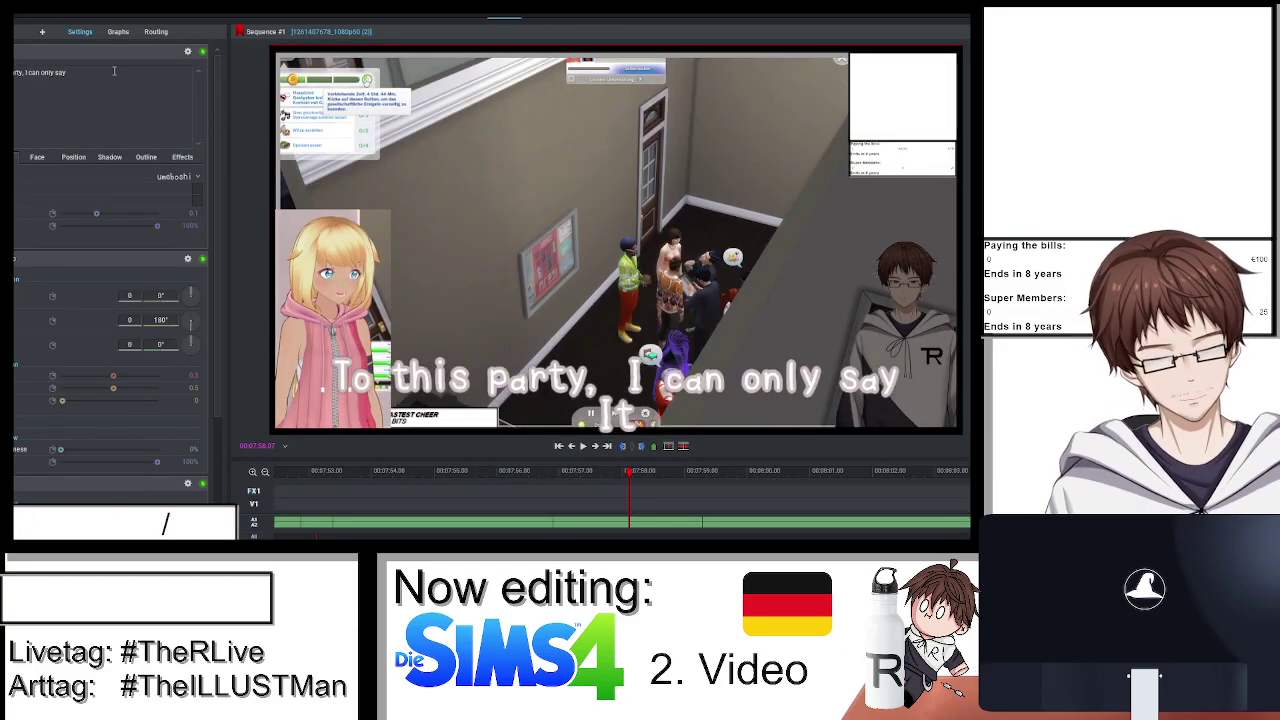
{"action": "type", "text": "'s the wors"}
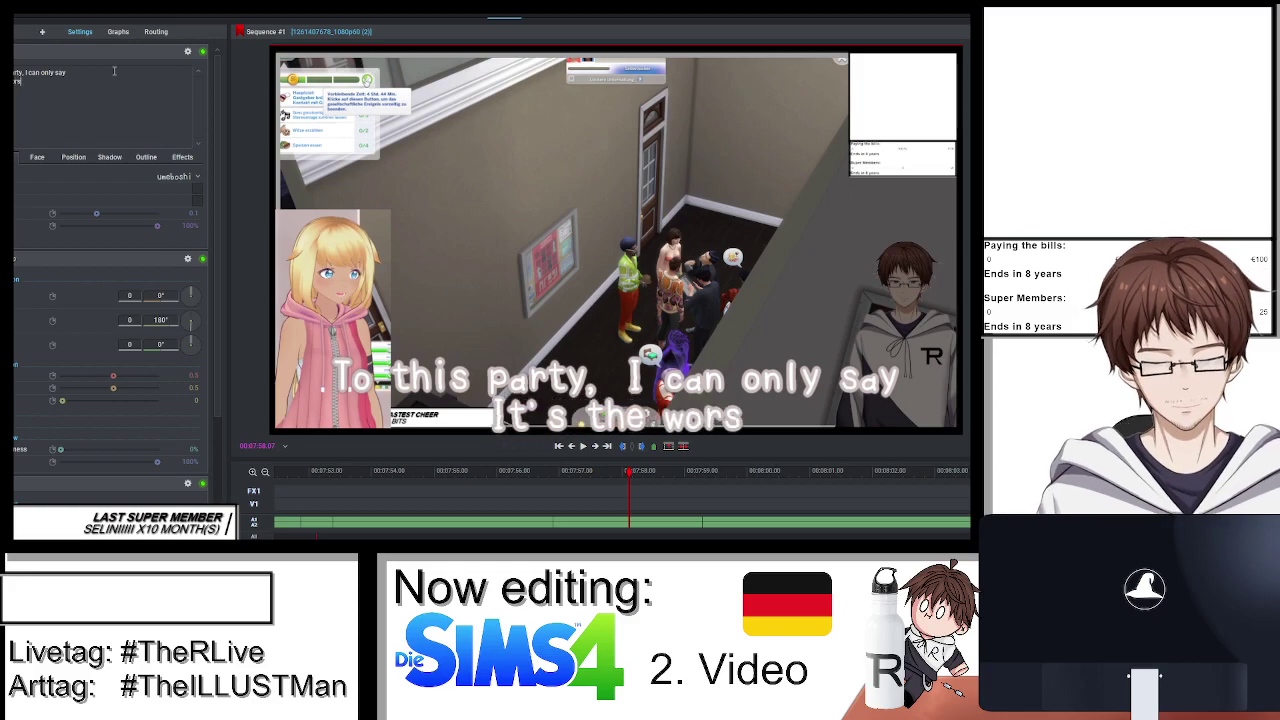
{"action": "type", "text": "t party"}
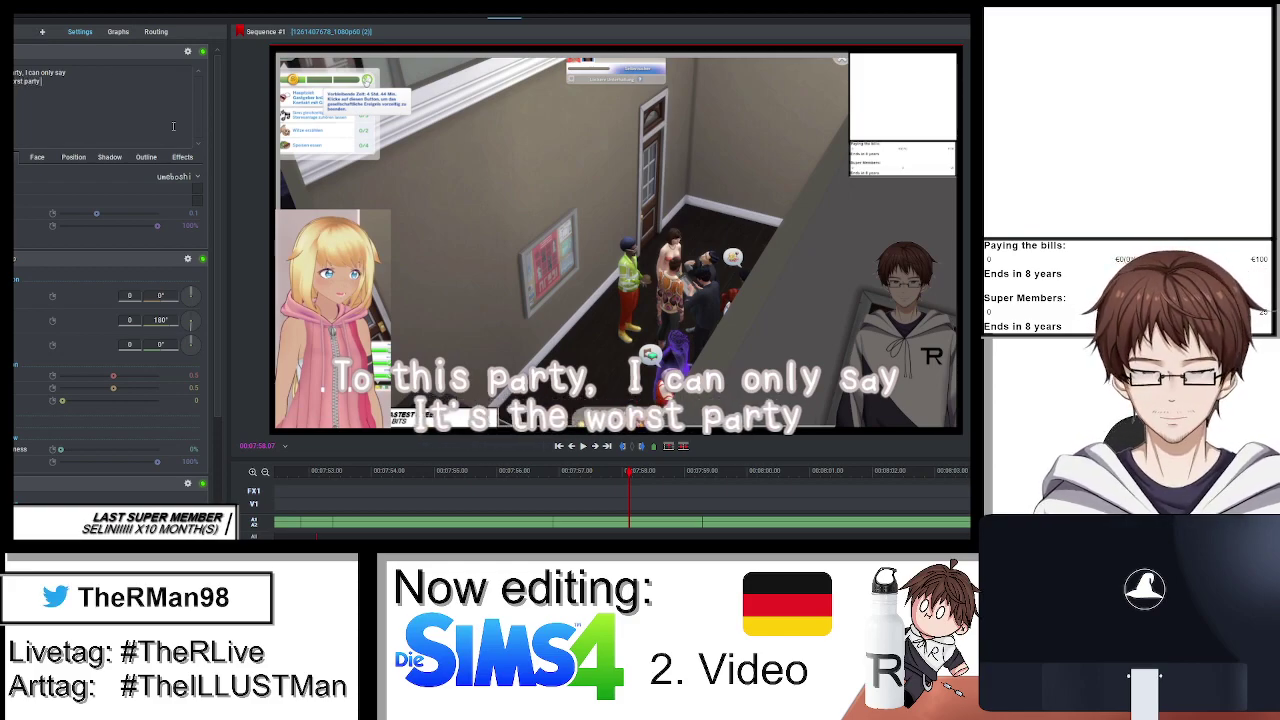
{"action": "type", "text": " ever"}
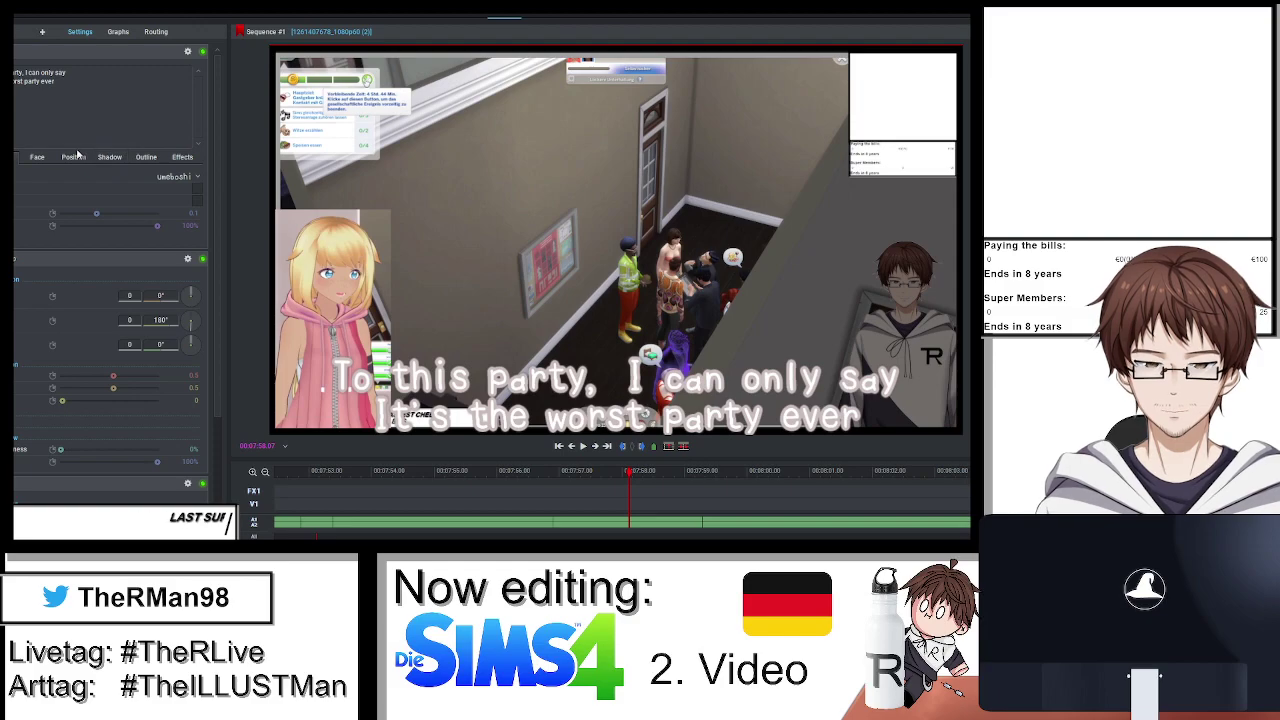
Set the two-line subtitle's vertical position to 85%.
{"action": "left_click", "coordinate": [74, 157]}
{"action": "double_click", "coordinate": [199, 187]}
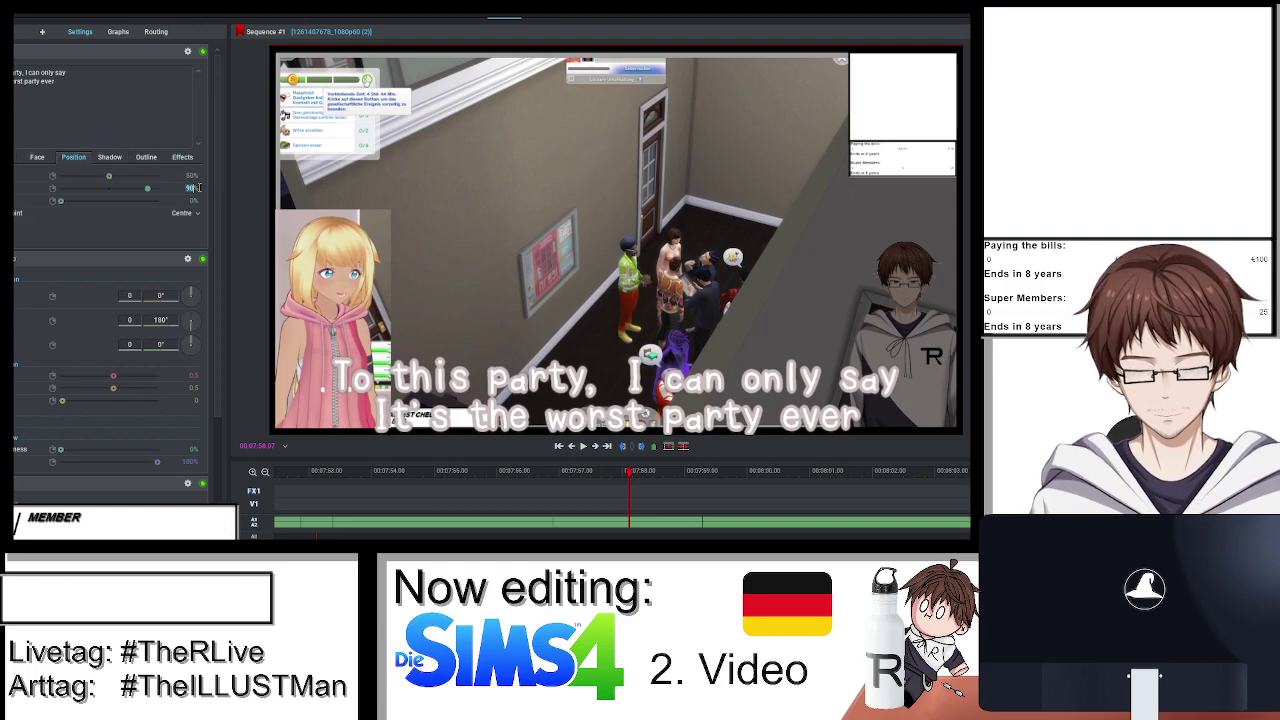
{"action": "type", "text": "85"}
{"action": "key", "text": "Return"}
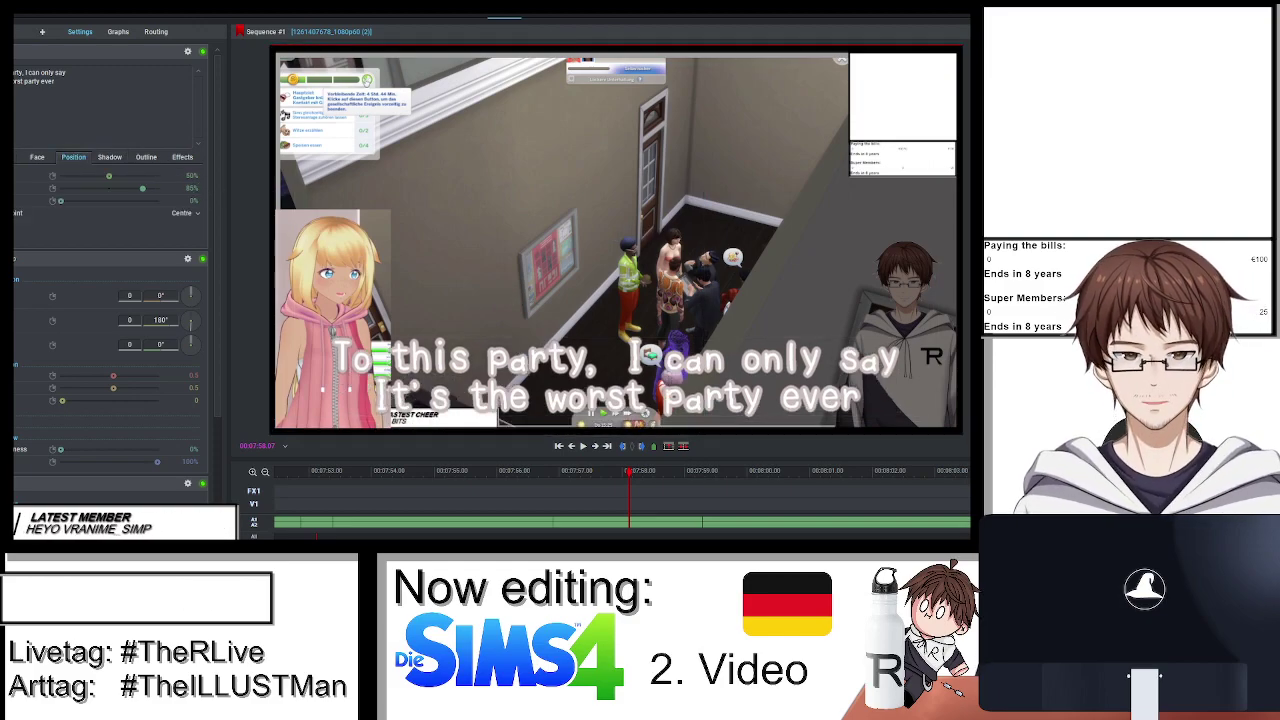
Replay the end of the two-line subtitle and split both stream tracks at about 00:07:58.24.
{"action": "left_click", "coordinate": [465, 16]}
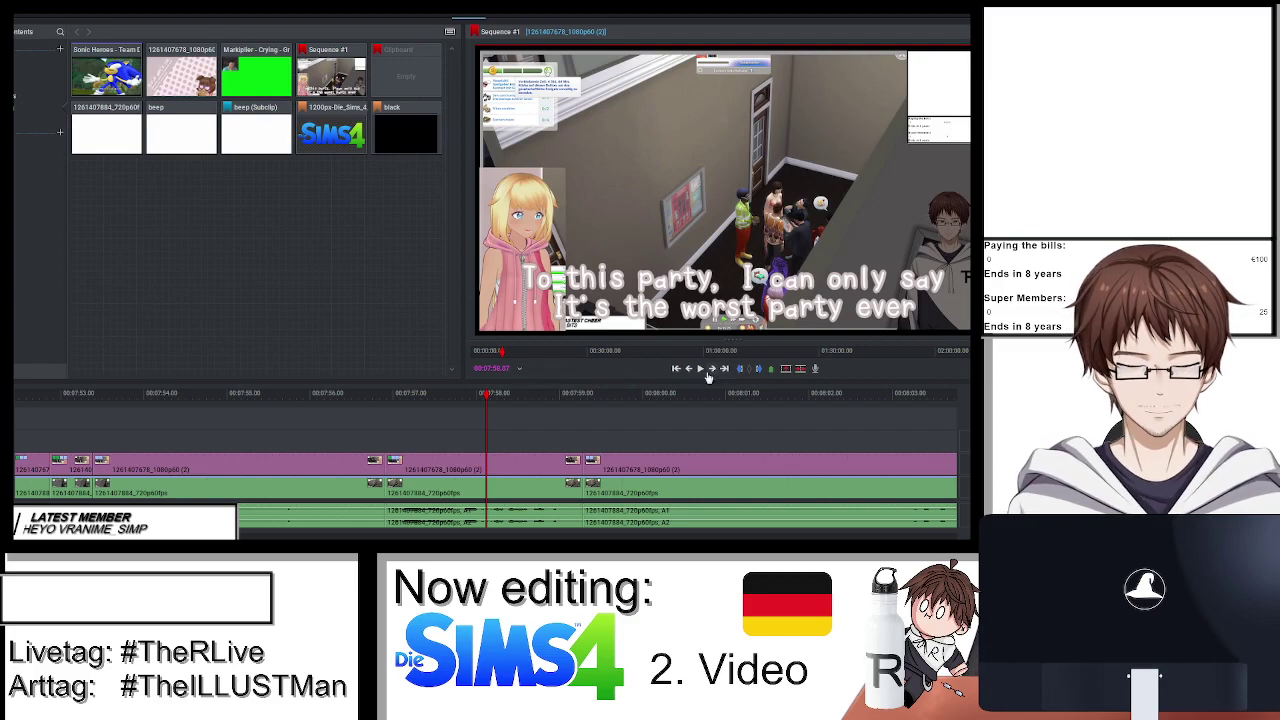
{"action": "left_click", "coordinate": [703, 369]}
{"action": "left_click_drag", "start_coordinate": [517, 395], "coordinate": [511, 399]}
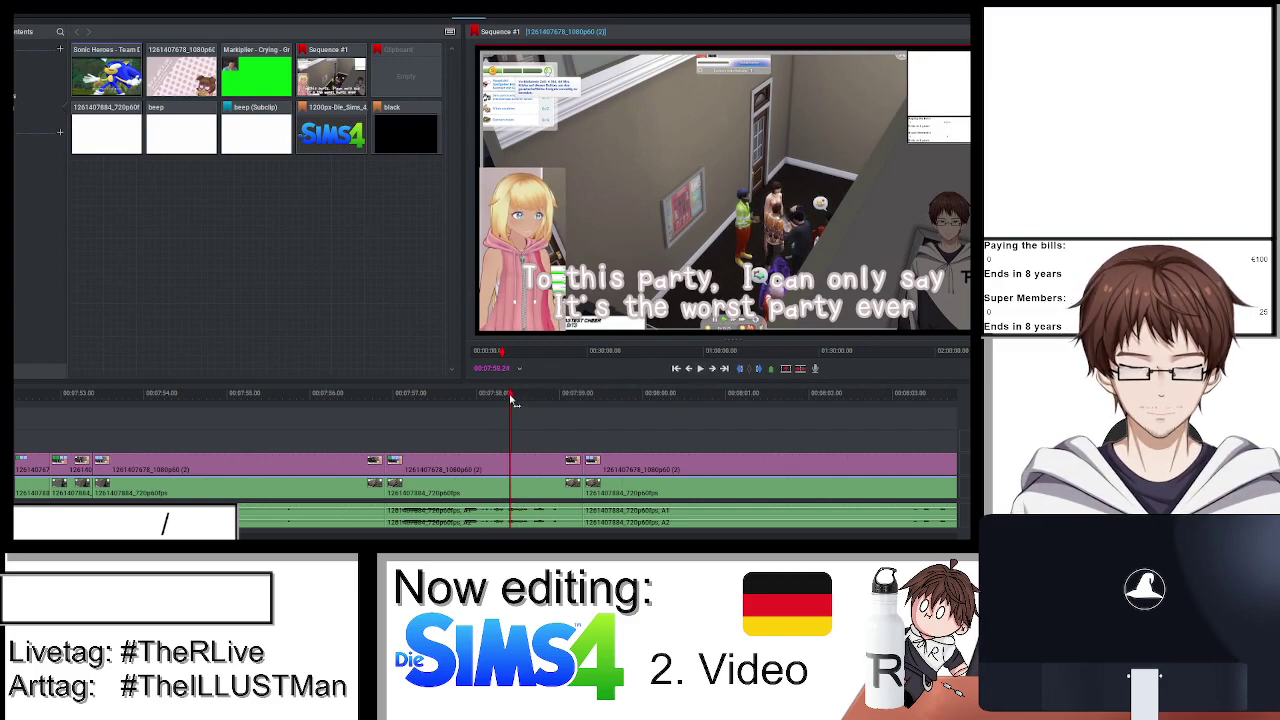
{"action": "key", "text": "c"}
In the segment starting at about 00:07:58.24, reroute the Titles effect between the DVE and V1 nodes, tidy the routing and open the effect settings.
{"action": "left_click", "coordinate": [517, 398]}
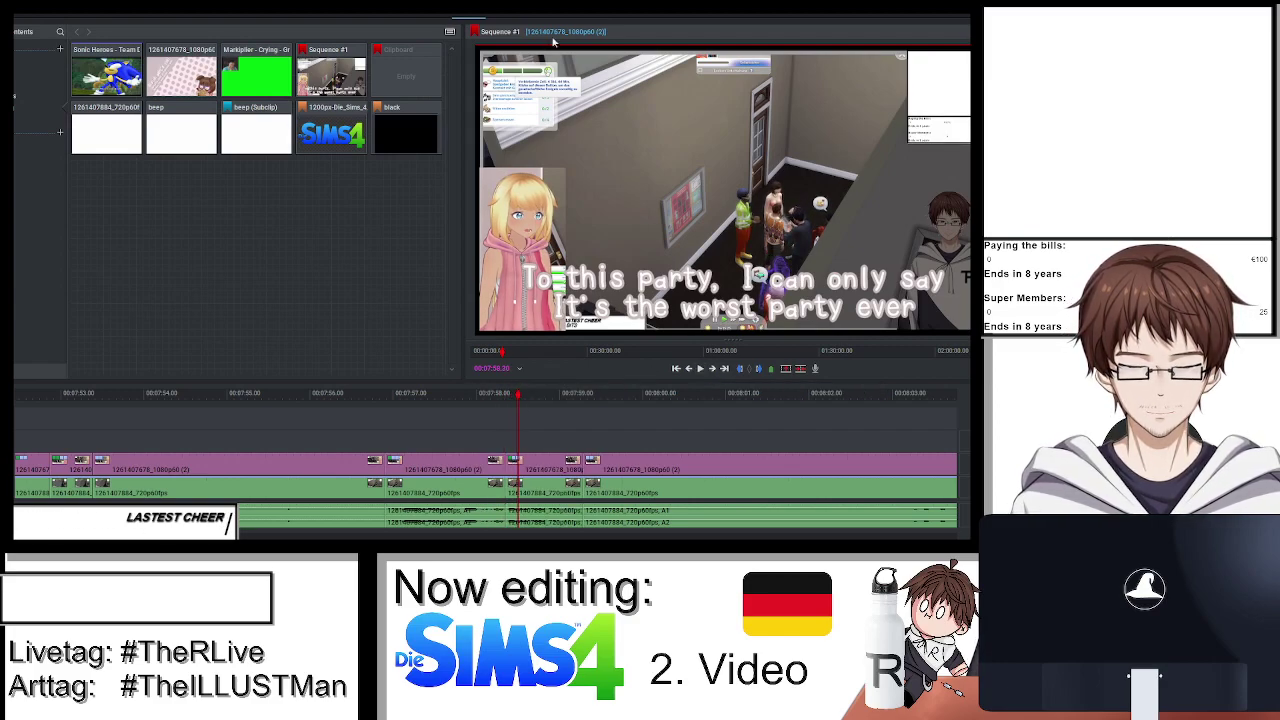
{"action": "left_click", "coordinate": [506, 16]}
{"action": "left_click", "coordinate": [38, 34]}
{"action": "double_click", "coordinate": [34, 131]}
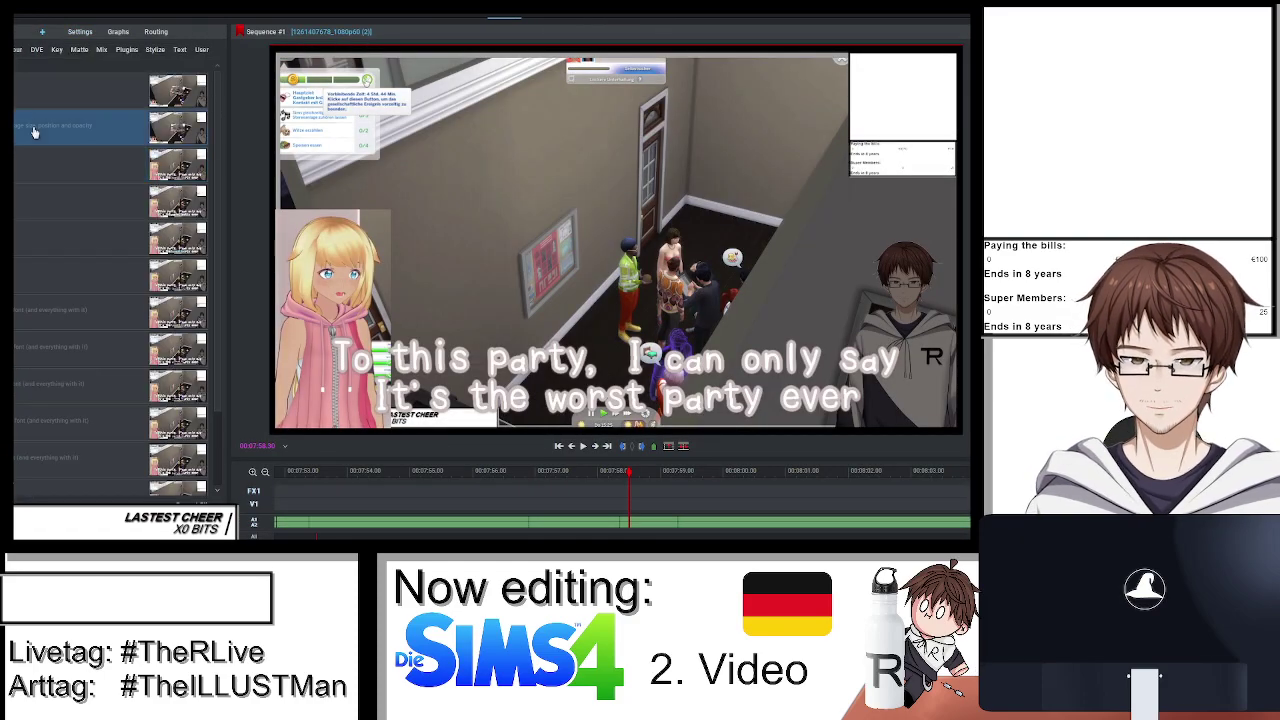
{"action": "left_click", "coordinate": [158, 32]}
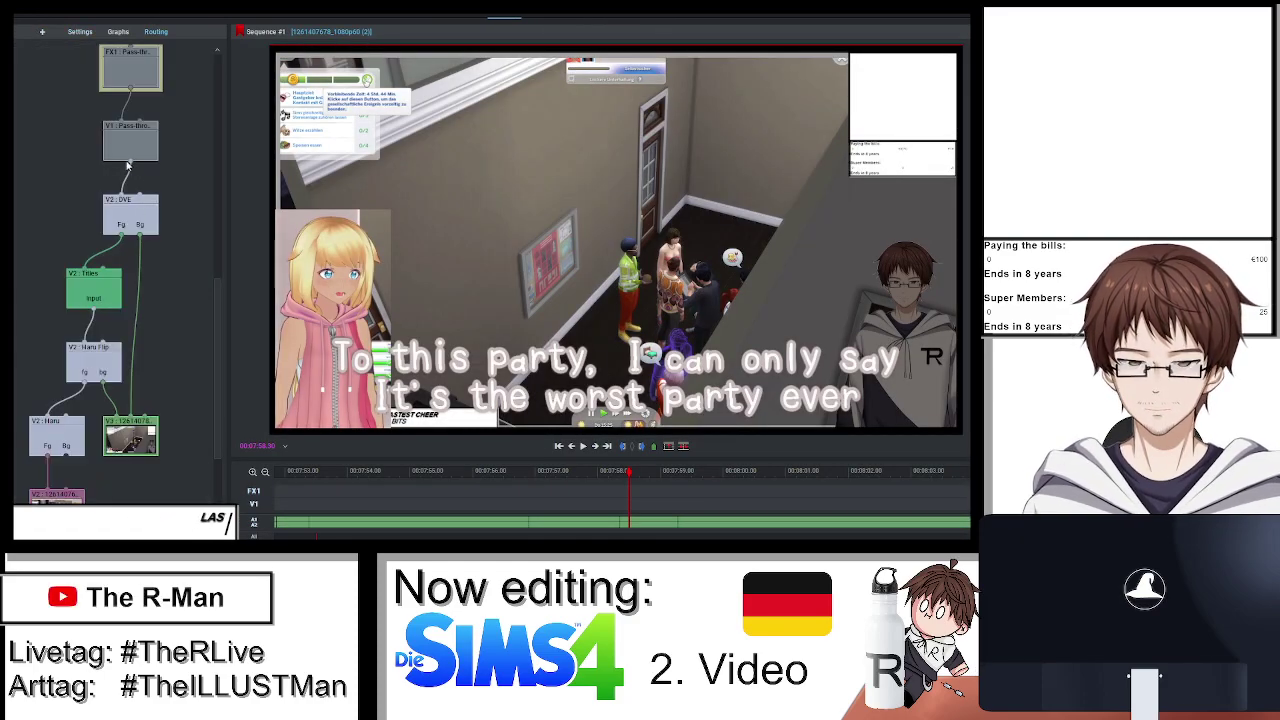
{"action": "left_click_drag", "start_coordinate": [115, 240], "coordinate": [131, 165]}
{"action": "left_click_drag", "start_coordinate": [95, 284], "coordinate": [121, 239]}
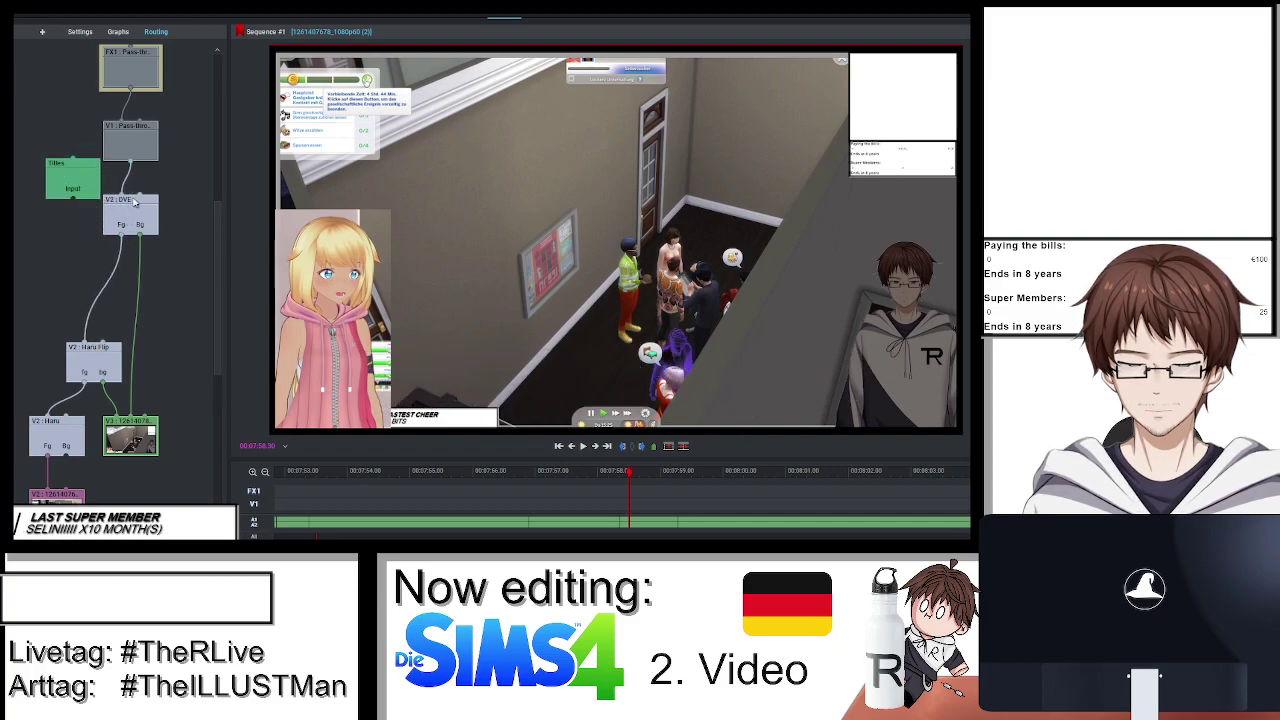
{"action": "left_click_drag", "start_coordinate": [78, 203], "coordinate": [78, 204]}
{"action": "right_click", "coordinate": [24, 210]}
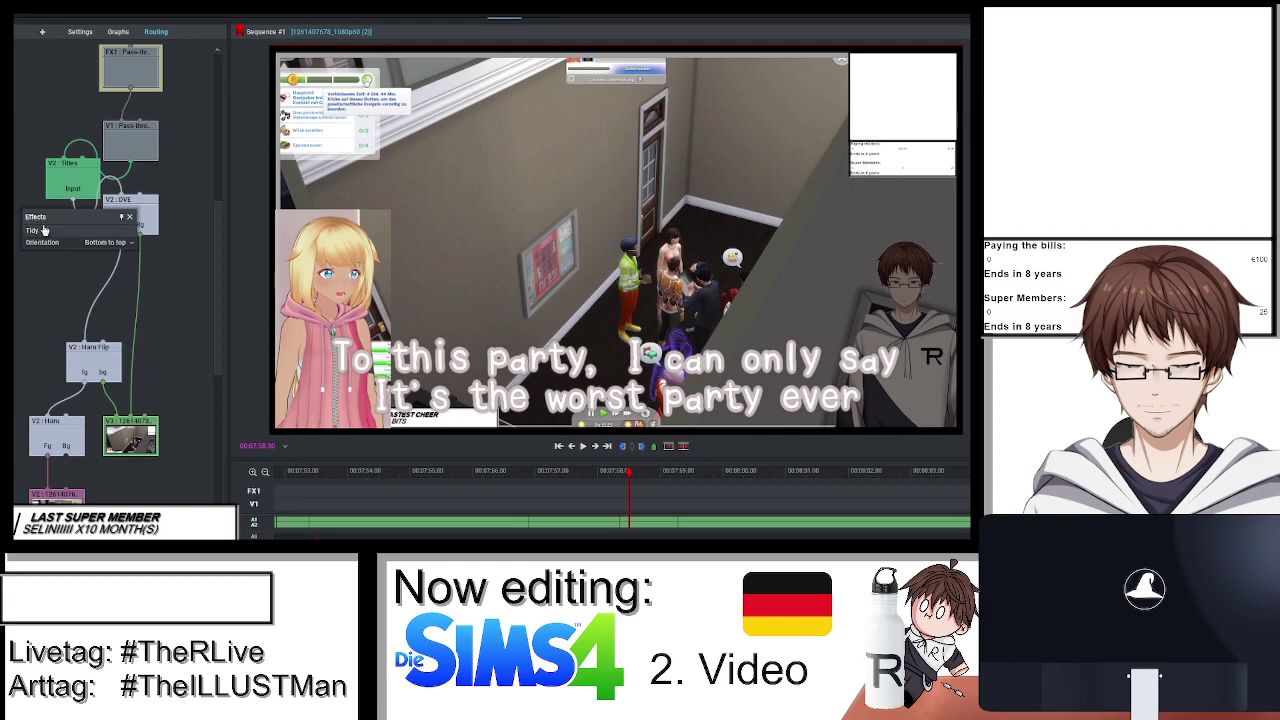
{"action": "left_click", "coordinate": [45, 231]}
{"action": "left_click", "coordinate": [80, 32]}
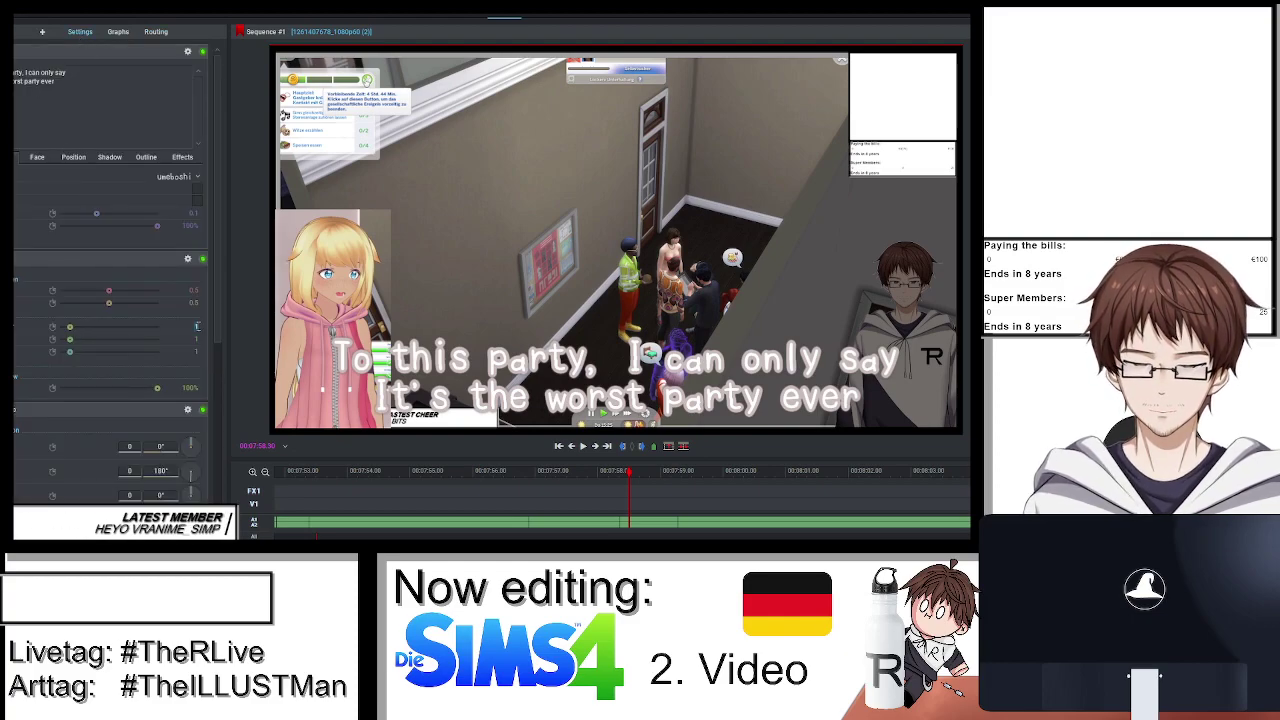
Enlarge the blonde avatar's camera picture to a scale of 2.167 and reposition it to fill the left half of the frame.
{"action": "left_click", "coordinate": [185, 262]}
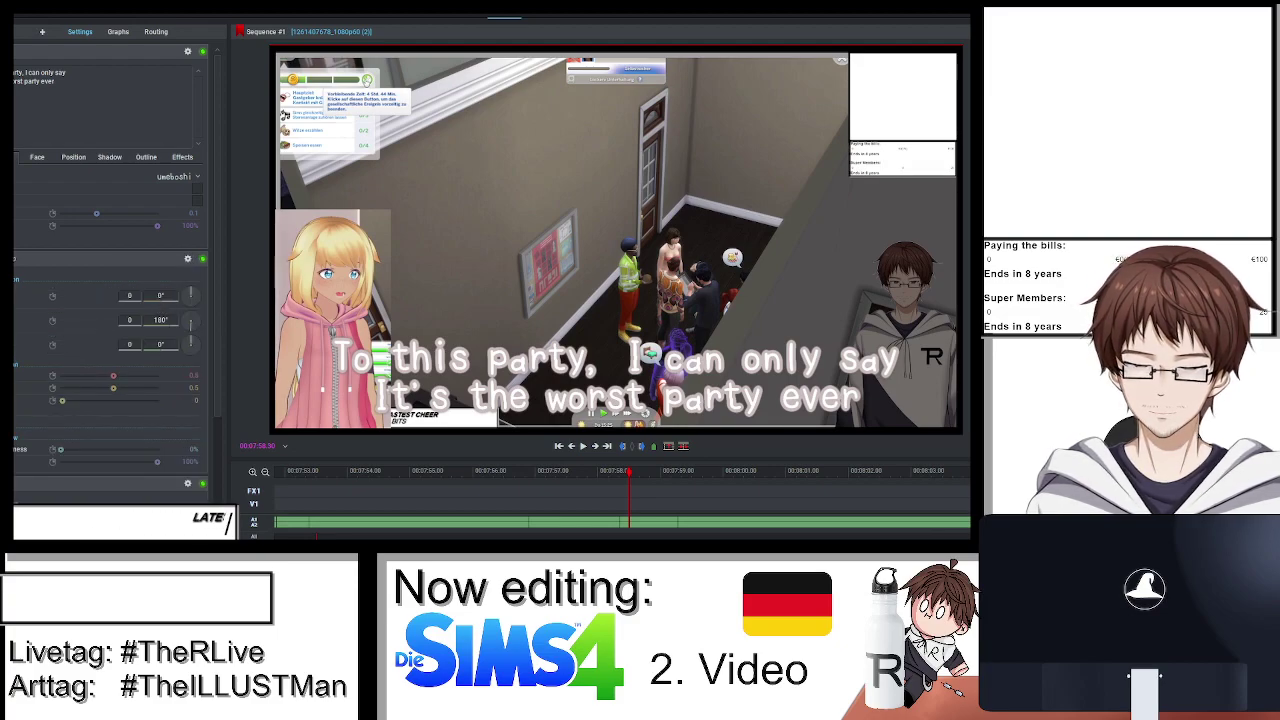
{"action": "left_click", "coordinate": [16, 259]}
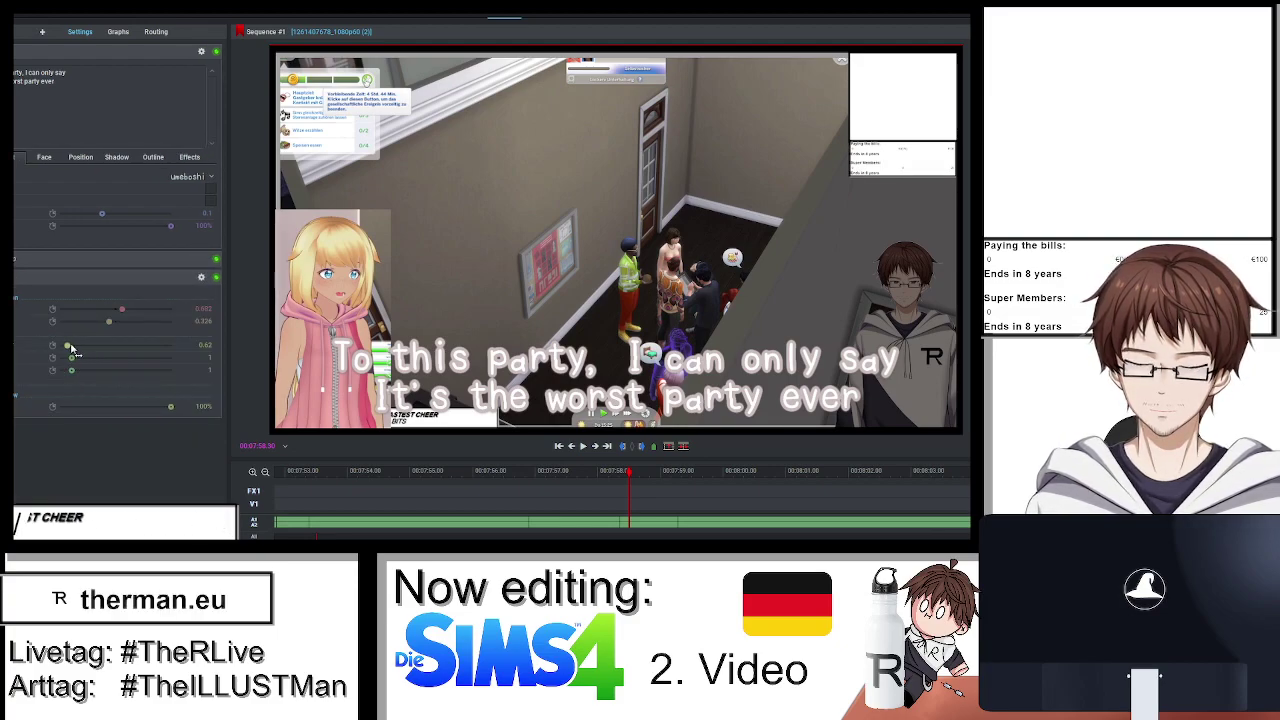
{"action": "left_click_drag", "start_coordinate": [71, 348], "coordinate": [79, 351]}
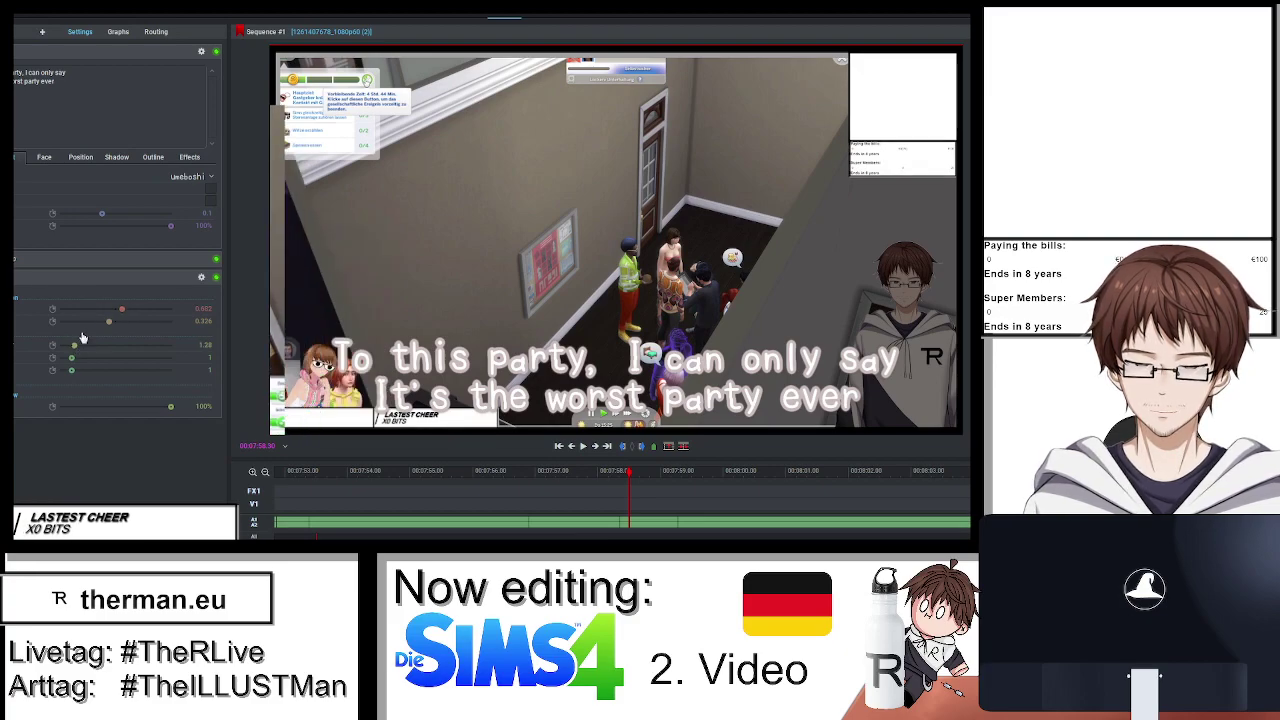
{"action": "left_click", "coordinate": [15, 259]}
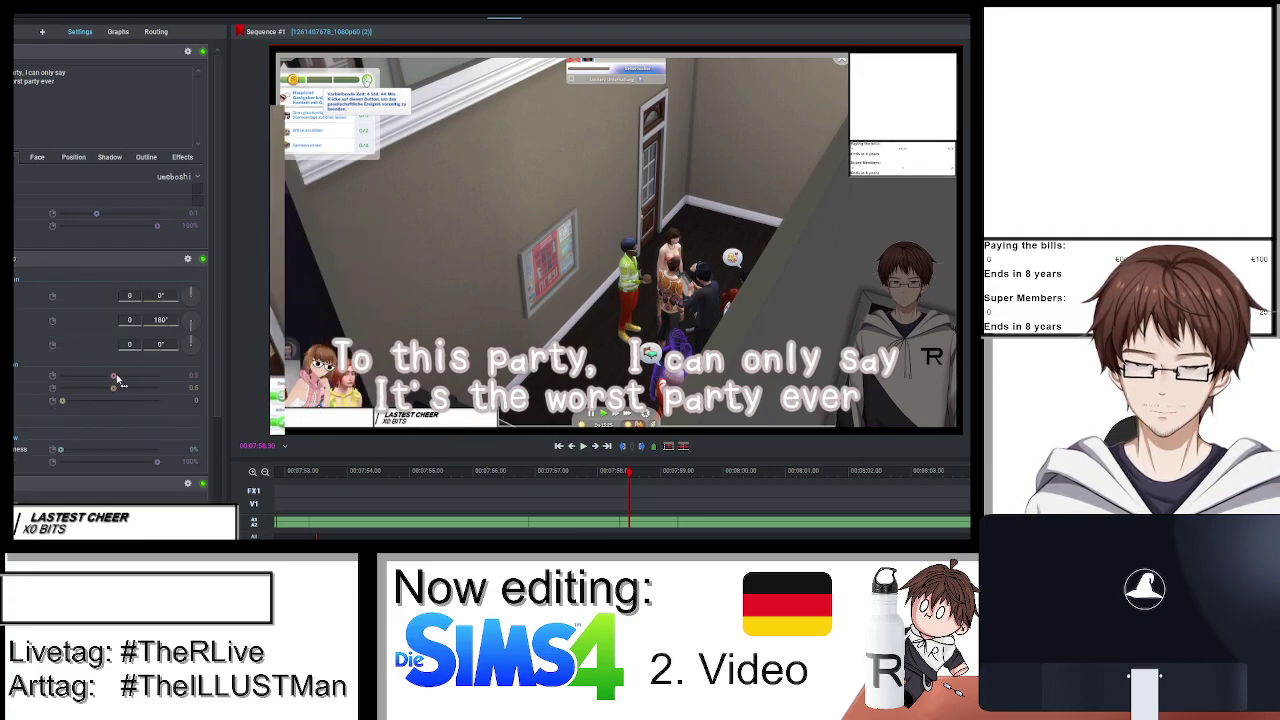
{"action": "left_click_drag", "start_coordinate": [118, 380], "coordinate": [124, 382]}
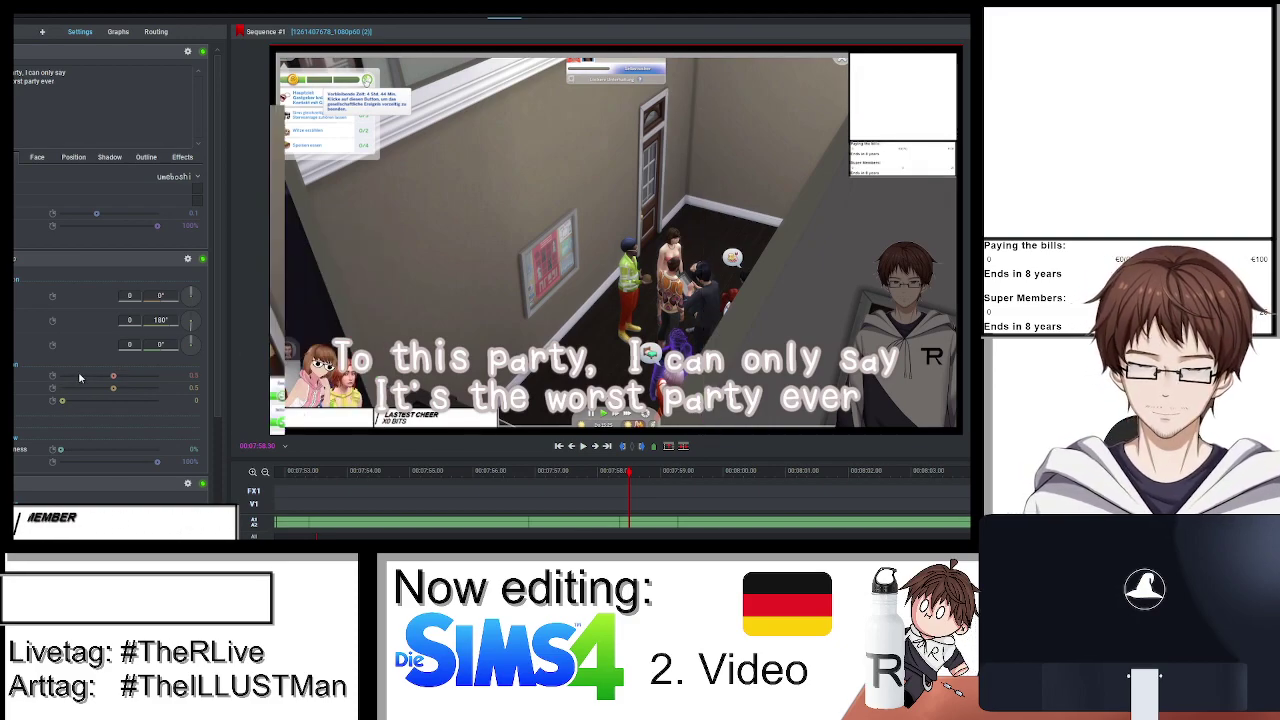
{"action": "left_click", "coordinate": [14, 259]}
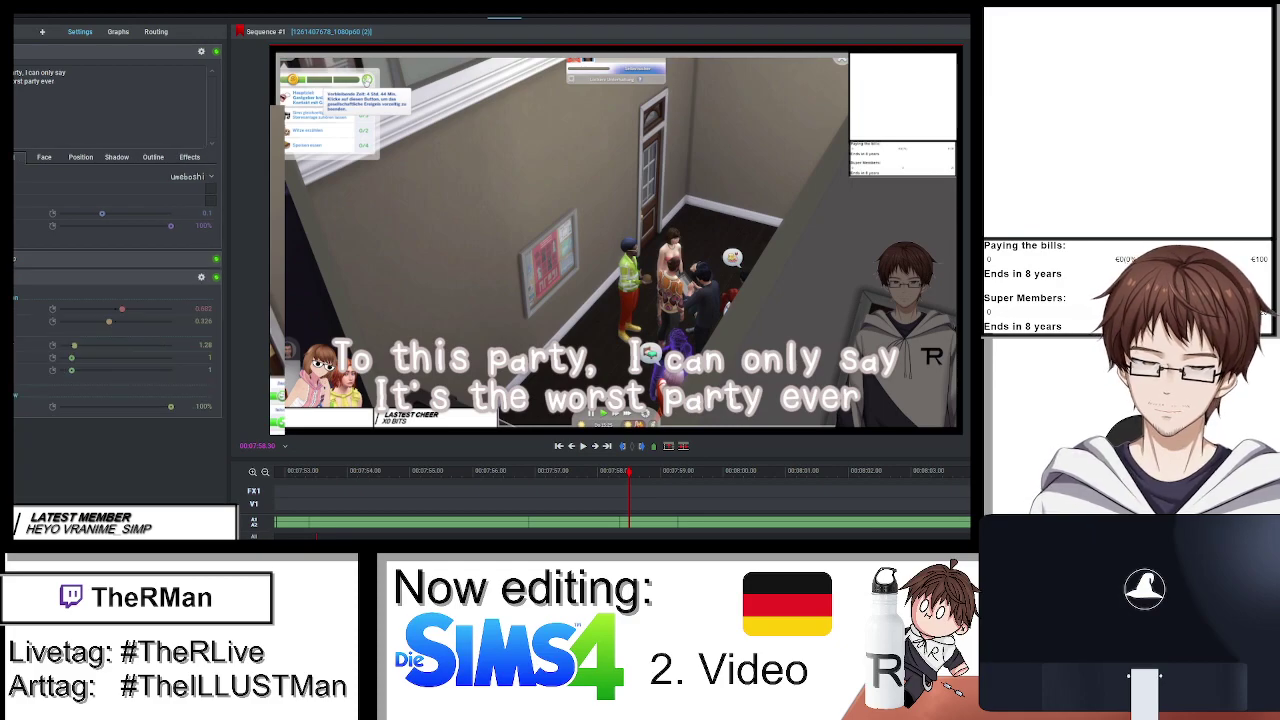
{"action": "left_click_drag", "start_coordinate": [124, 312], "coordinate": [116, 316]}
{"action": "mouse_move", "coordinate": [109, 313]}
{"action": "left_mouse_down"}
{"action": "mouse_move", "coordinate": [115, 325]}
{"action": "mouse_move", "coordinate": [83, 346]}
{"action": "mouse_move", "coordinate": [110, 316]}
{"action": "mouse_move", "coordinate": [94, 321]}
{"action": "mouse_move", "coordinate": [106, 329]}
{"action": "left_mouse_up"}
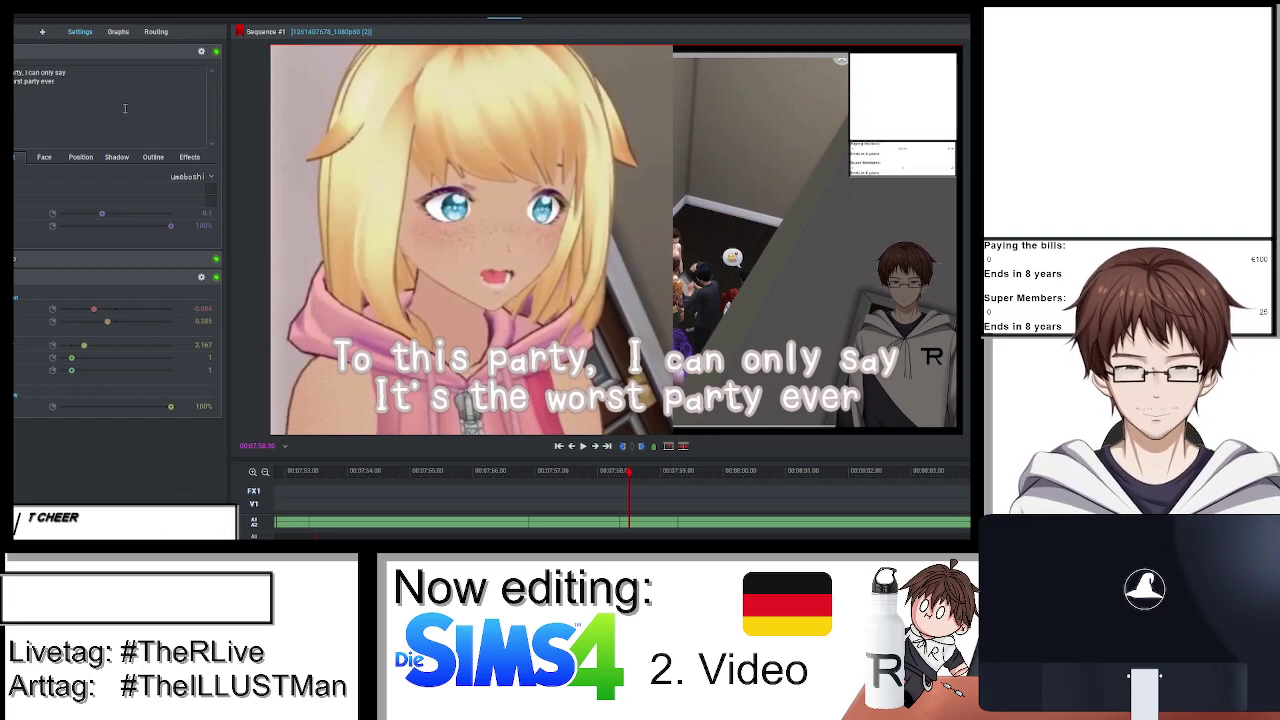
Replace the segment's subtitle with "I love it" and set its vertical position to 90%.
{"action": "key", "text": "ctrl+a"}
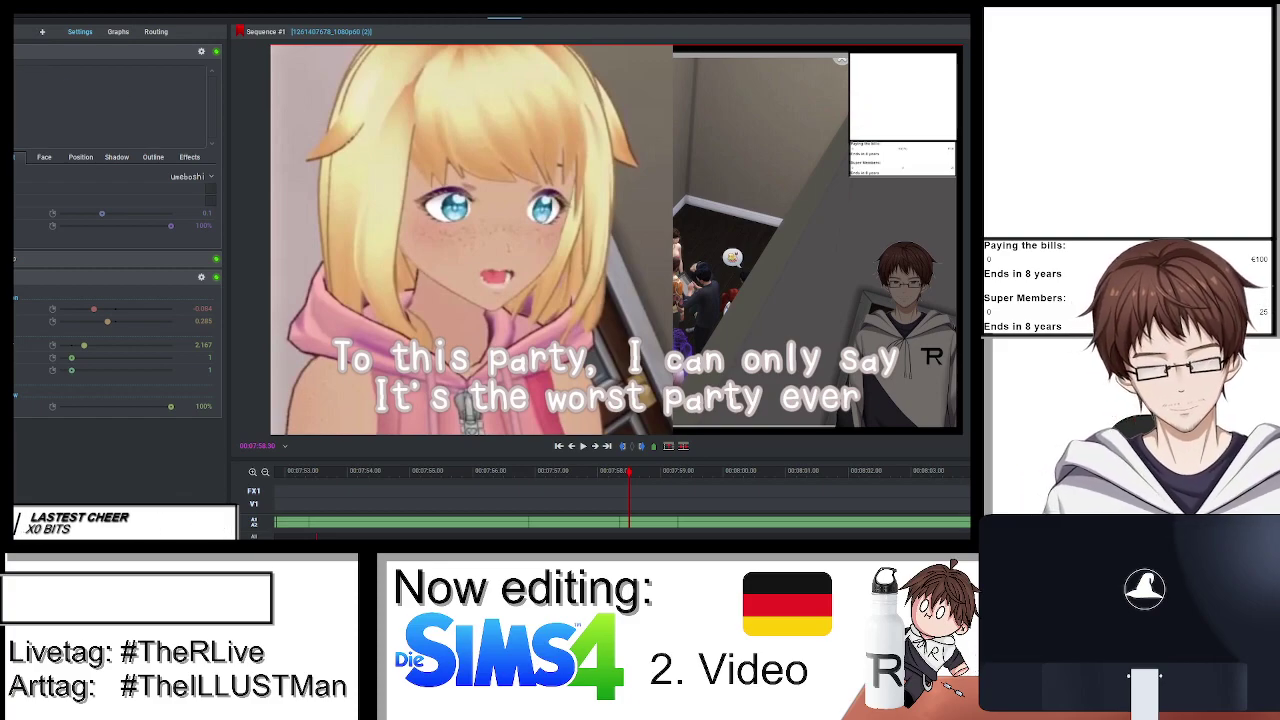
{"action": "type", "text": "I love i"}
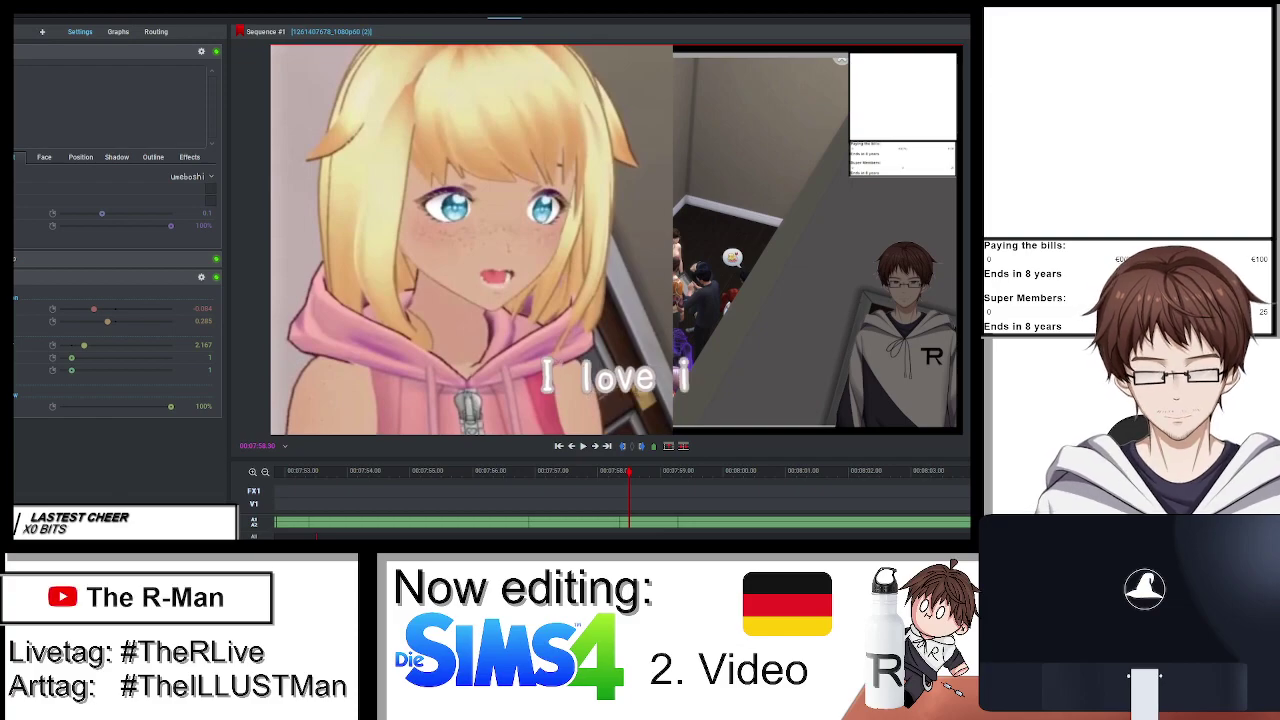
{"action": "type", "text": "t"}
{"action": "left_click", "coordinate": [80, 157]}
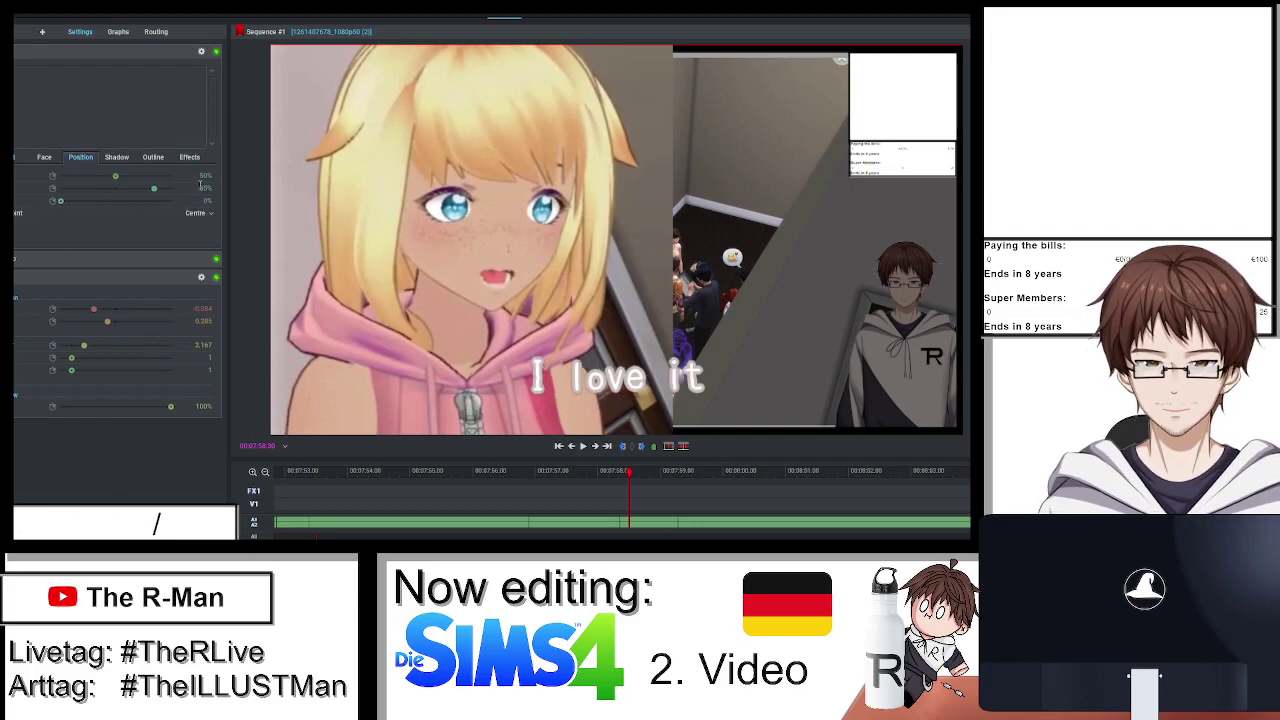
{"action": "type", "text": "90"}
{"action": "key", "text": "Return"}
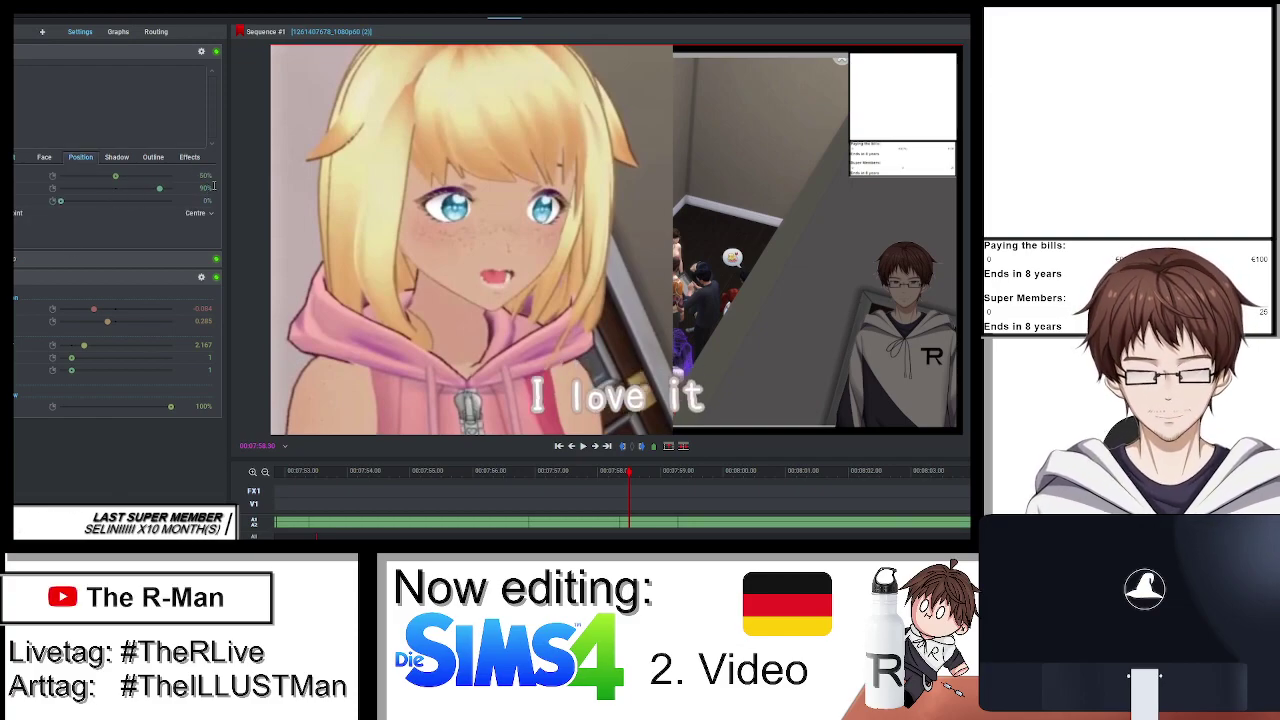
Return to the editing timeline and replay the "I love it" close-up to check its timing.
{"action": "left_click", "coordinate": [471, 19]}
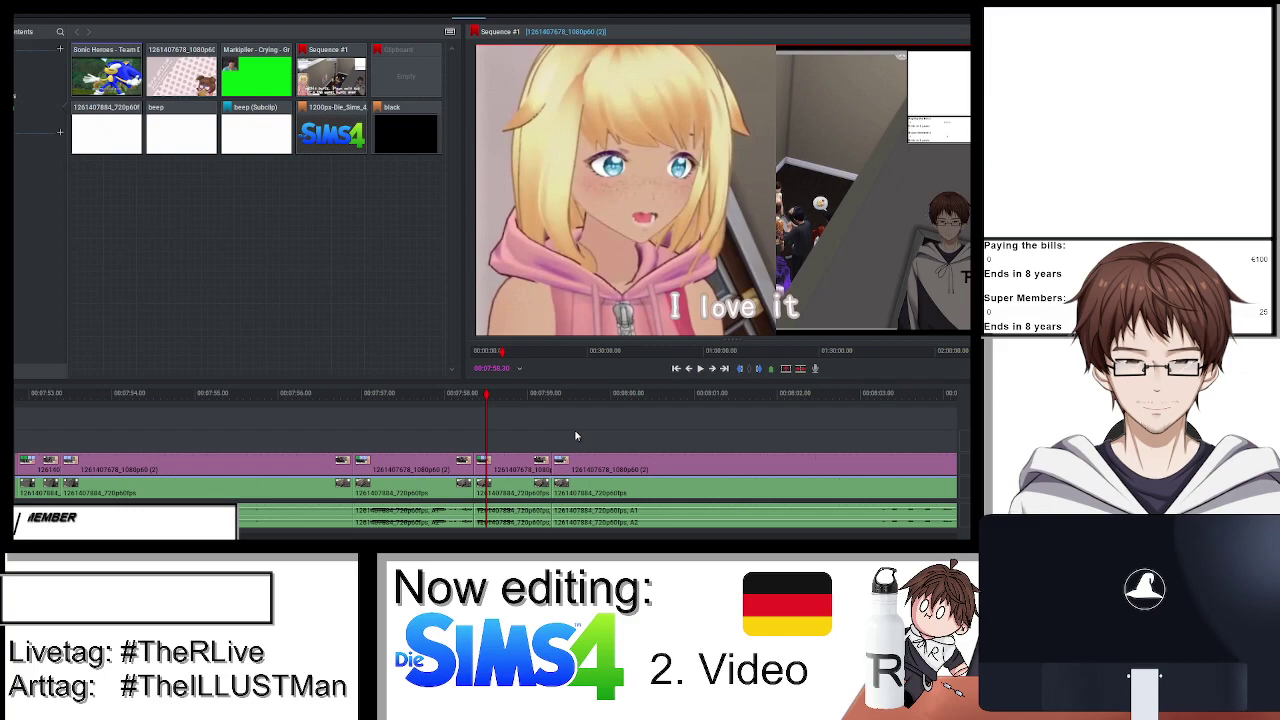
{"action": "scroll", "coordinate": [576, 436], "scroll_direction": "down", "scroll_amount": 2}
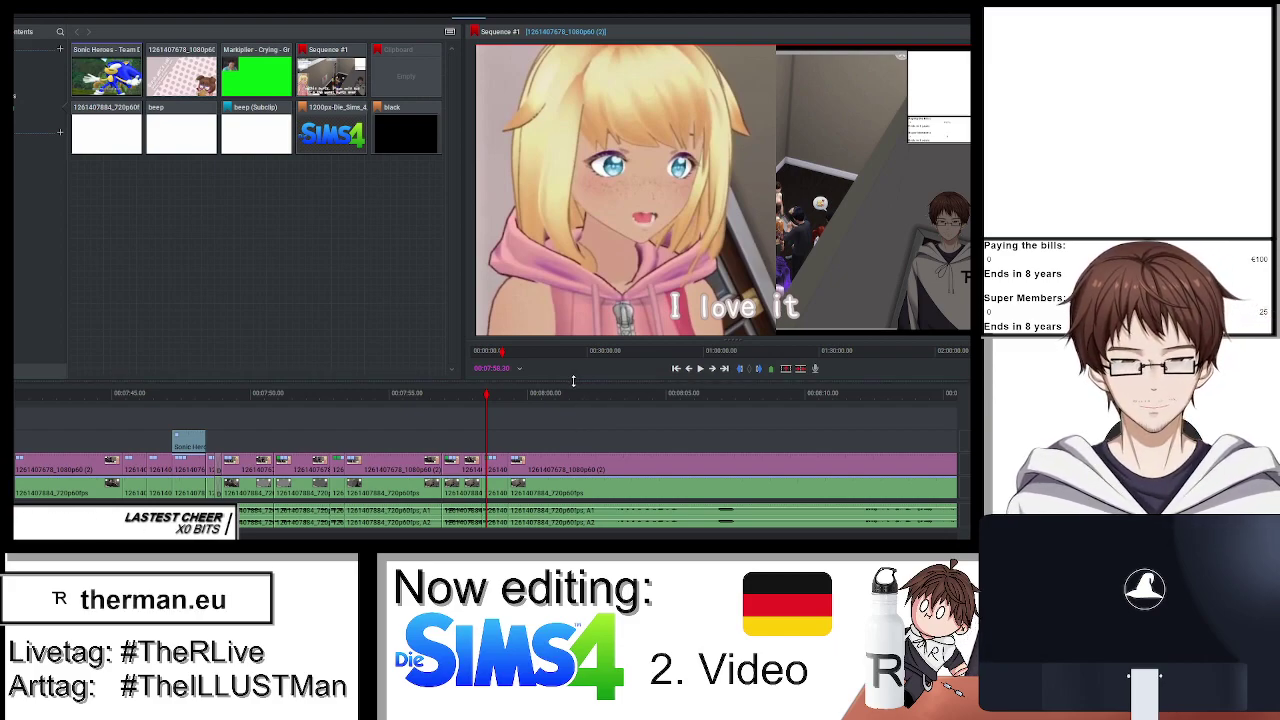
{"action": "left_click", "coordinate": [677, 370]}
{"action": "key", "text": "space"}
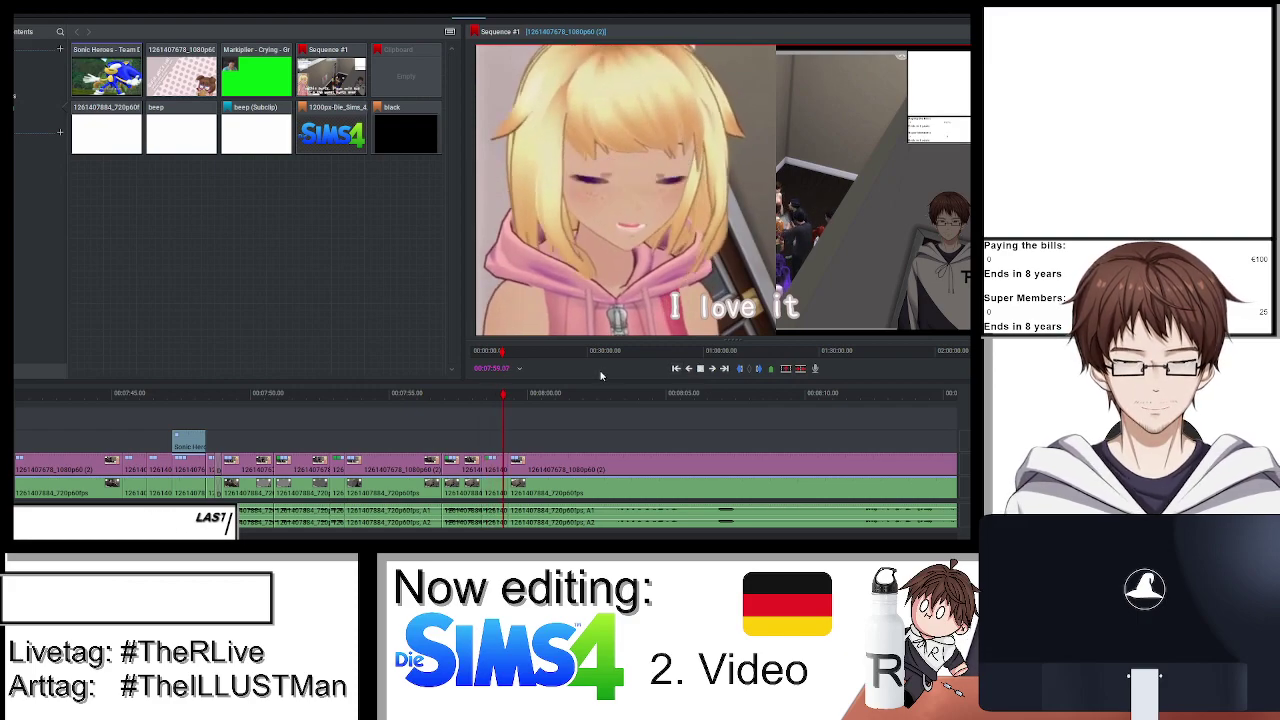
{"action": "key", "text": "space"}
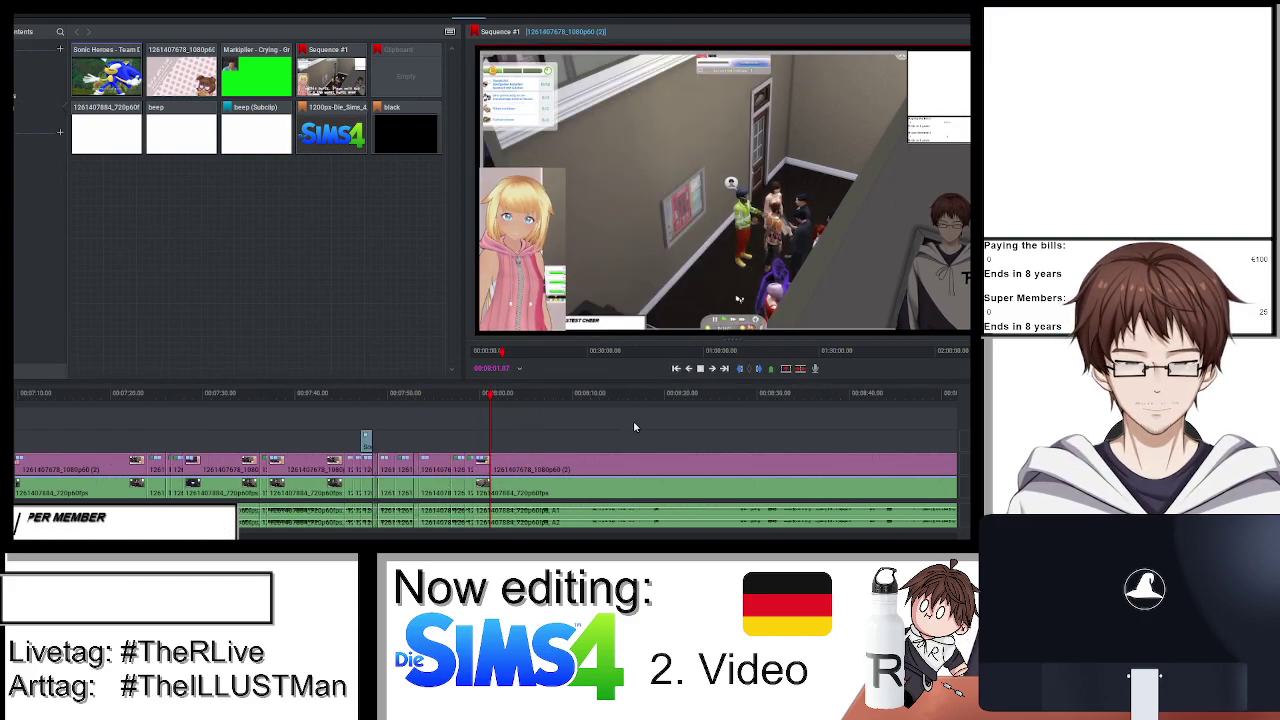
Move the cut between the two-line subtitle and the close-up on all tracks to about 00:07:58.22.
{"action": "left_click_drag", "start_coordinate": [467, 392], "coordinate": [386, 395]}
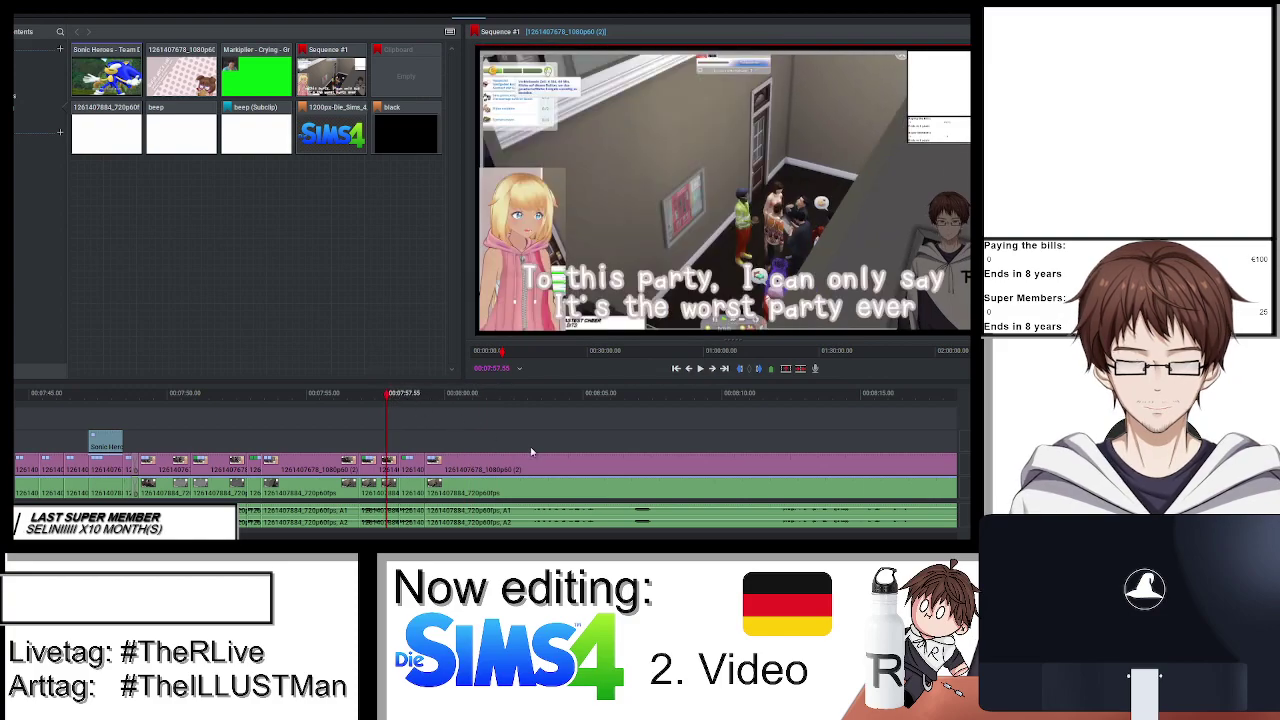
{"action": "key", "text": "Up"}
{"action": "left_click", "coordinate": [528, 488]}
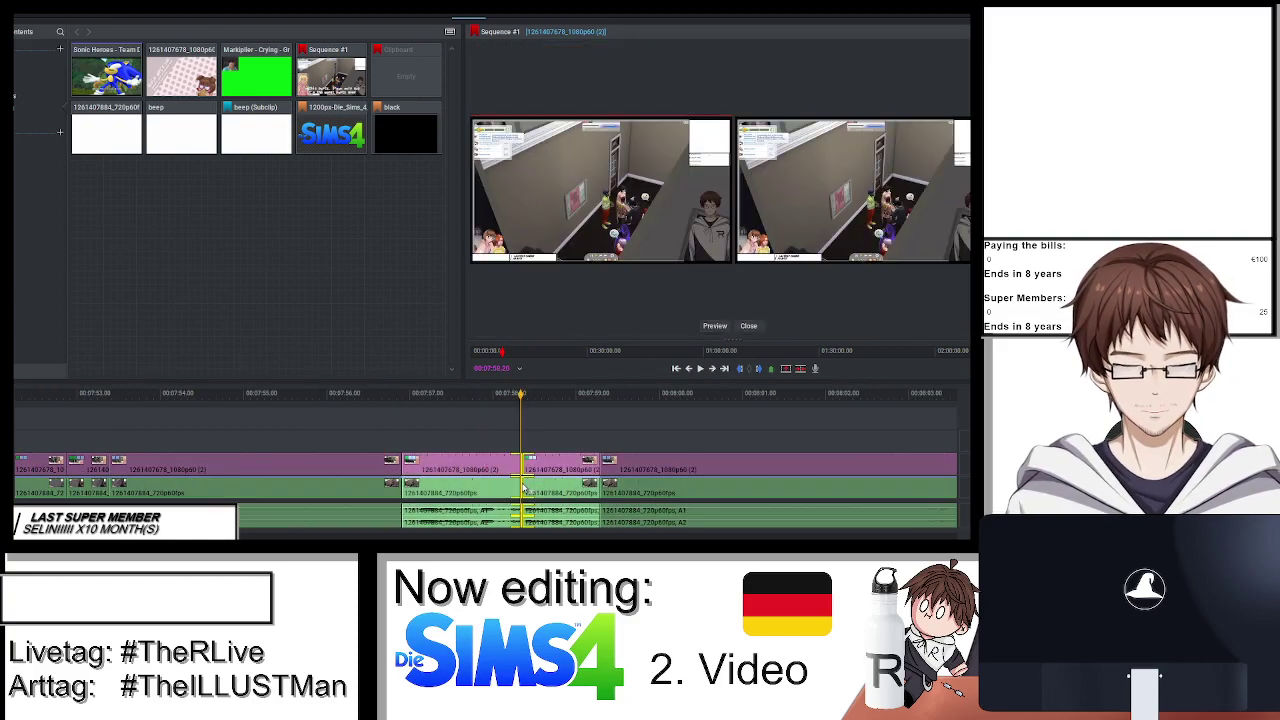
{"action": "scroll", "coordinate": [540, 489], "scroll_direction": "up", "scroll_amount": 3}
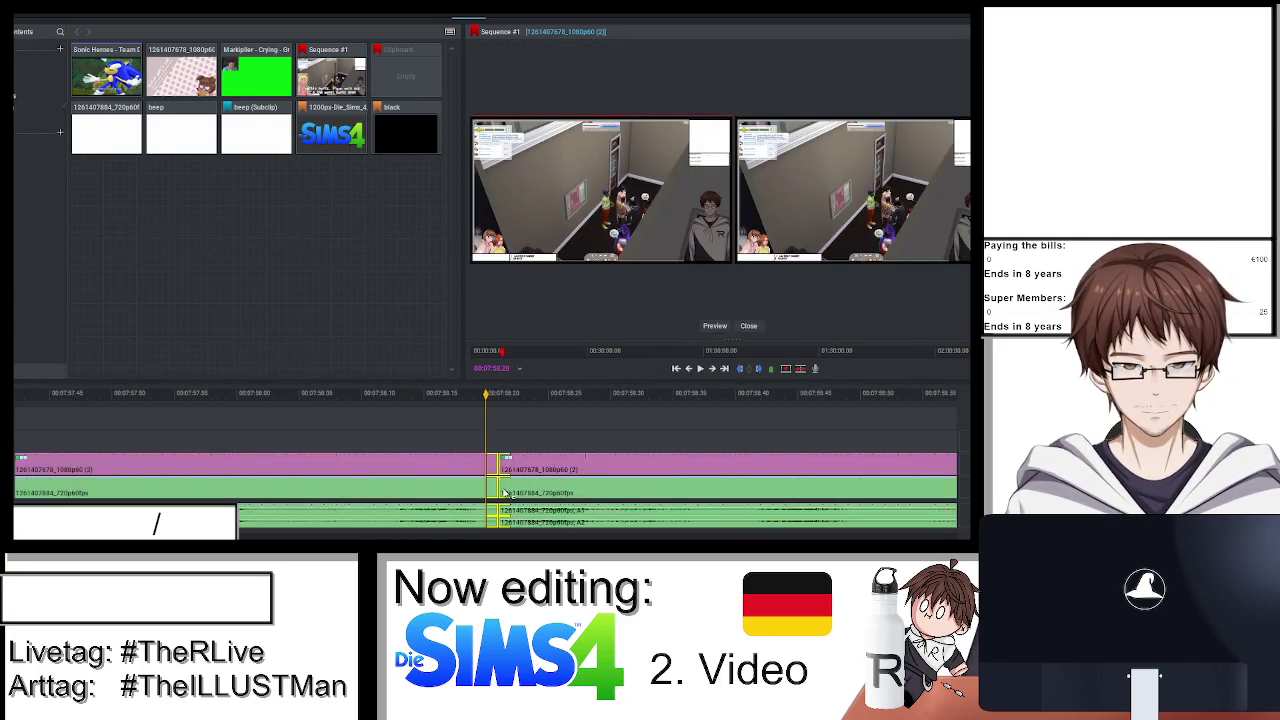
{"action": "left_click_drag", "start_coordinate": [515, 494], "coordinate": [539, 494]}
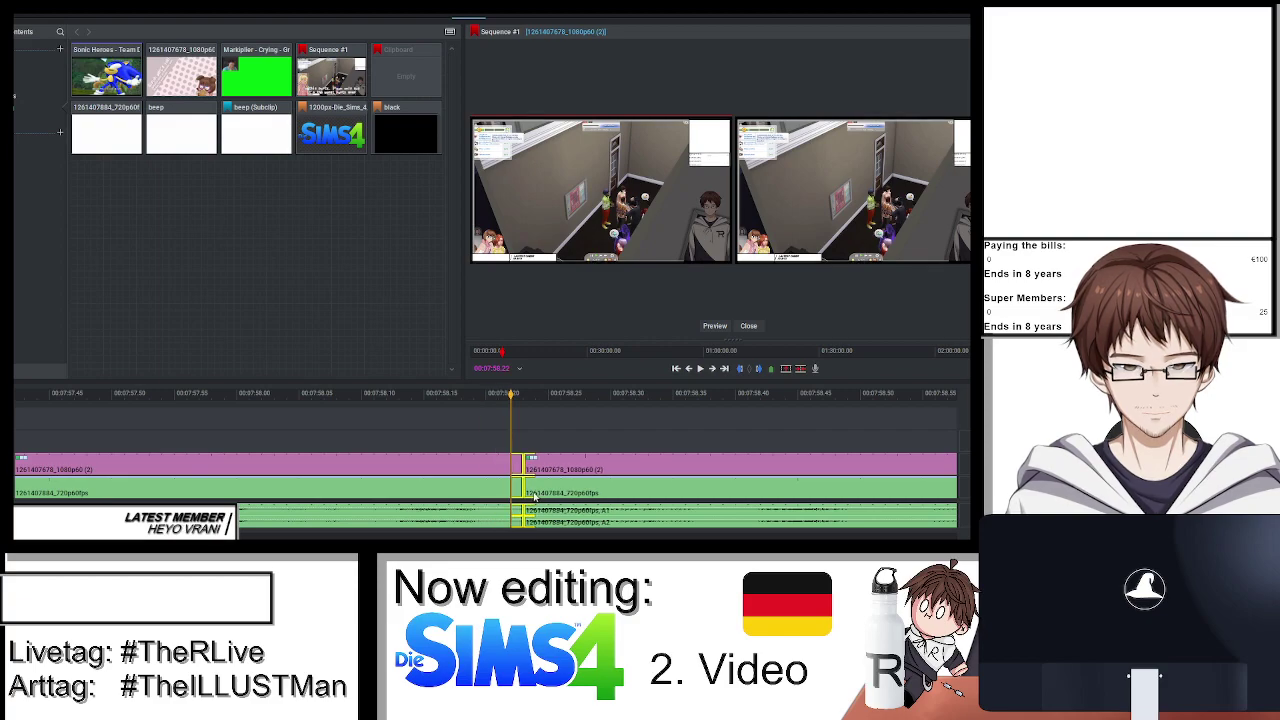
{"action": "left_click", "coordinate": [749, 325]}
Enlarge the timeline area, replay the transition and move the cut before the close-up to about 00:07:58.24.
{"action": "left_click_drag", "start_coordinate": [627, 381], "coordinate": [629, 278]}
{"action": "key", "text": "space"}
{"action": "key", "text": "Down"}
{"action": "key", "text": "Down"}
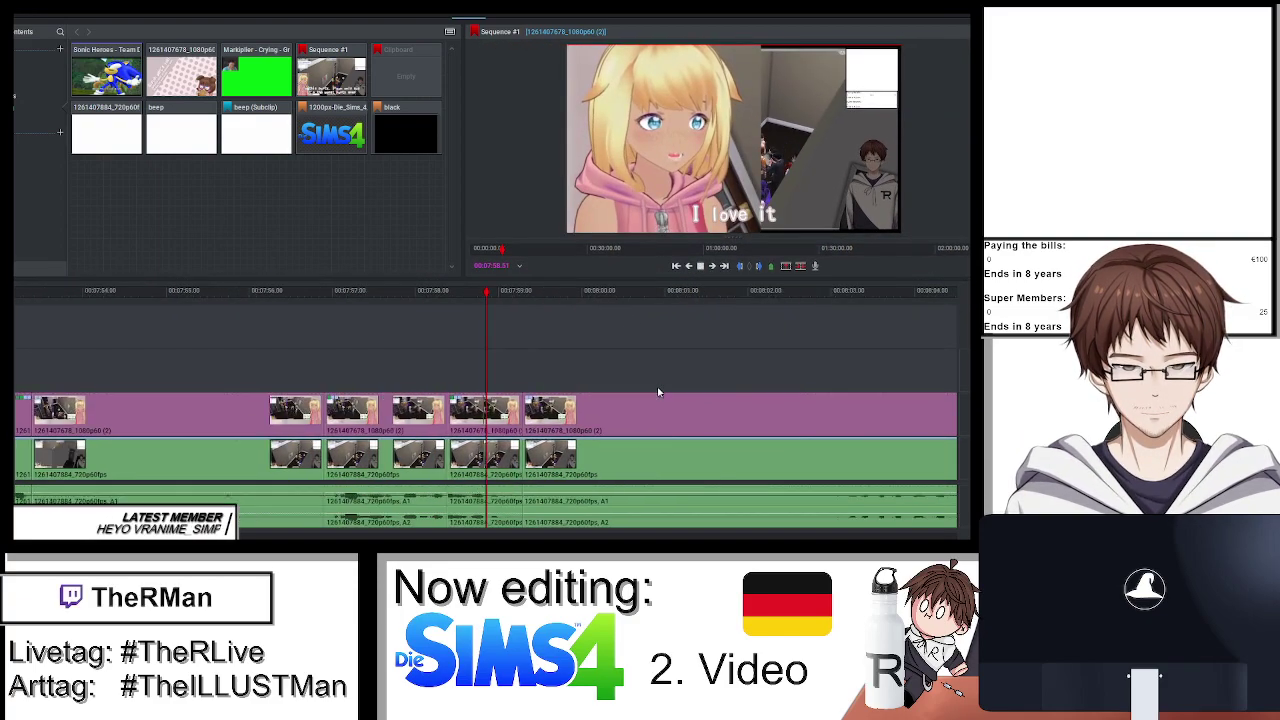
{"action": "left_click", "coordinate": [451, 309]}
{"action": "scroll", "coordinate": [502, 351], "scroll_direction": "up", "scroll_amount": 5}
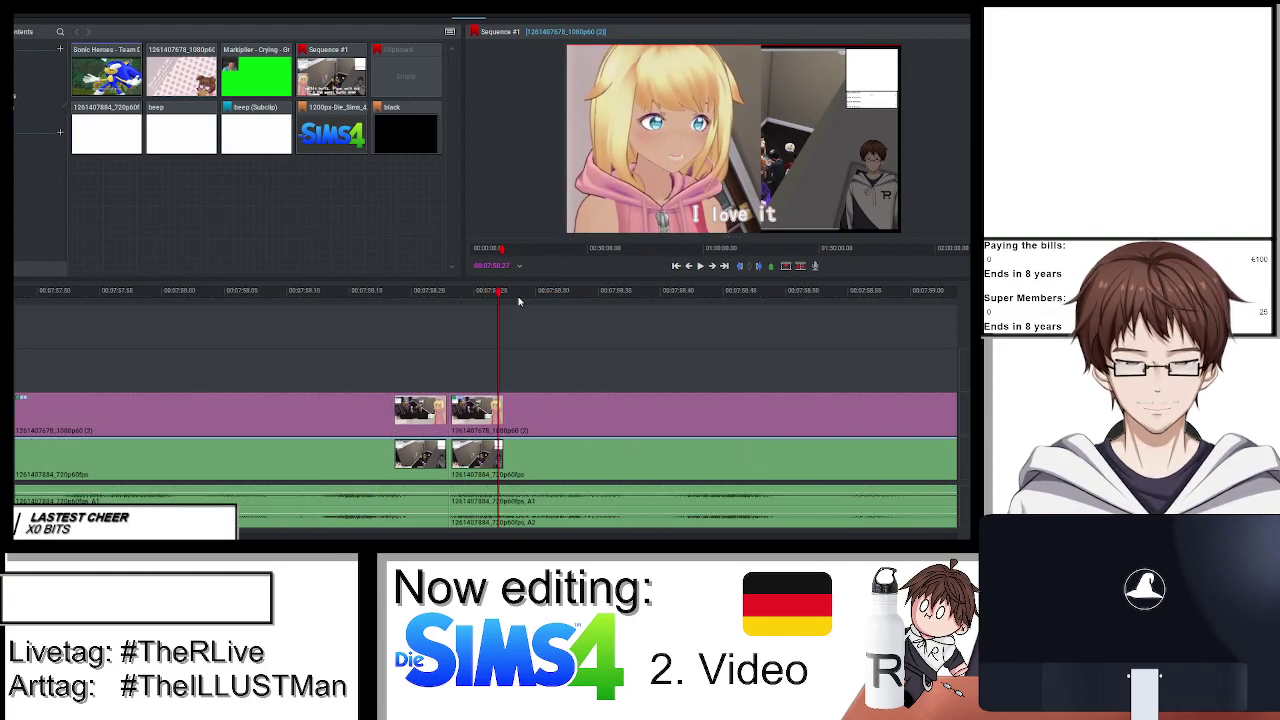
{"action": "left_click", "coordinate": [452, 459]}
{"action": "left_click_drag", "start_coordinate": [454, 459], "coordinate": [477, 462]}
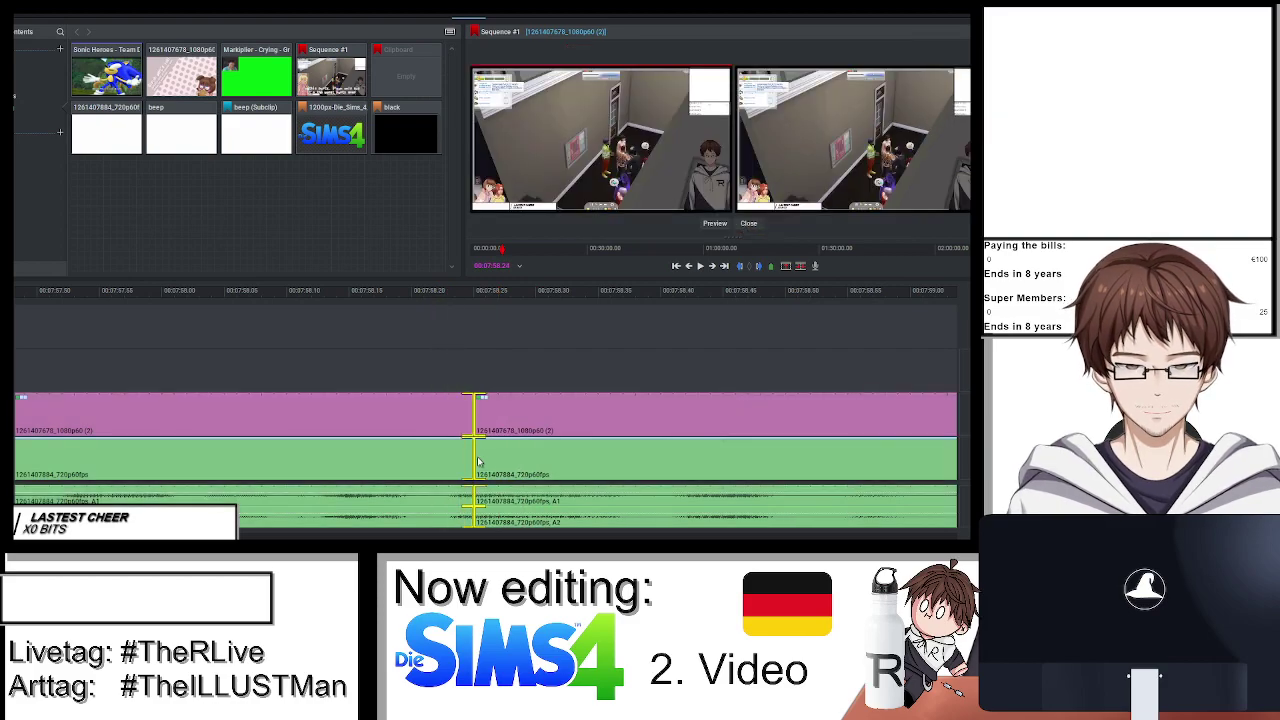
{"action": "left_click", "coordinate": [748, 223]}
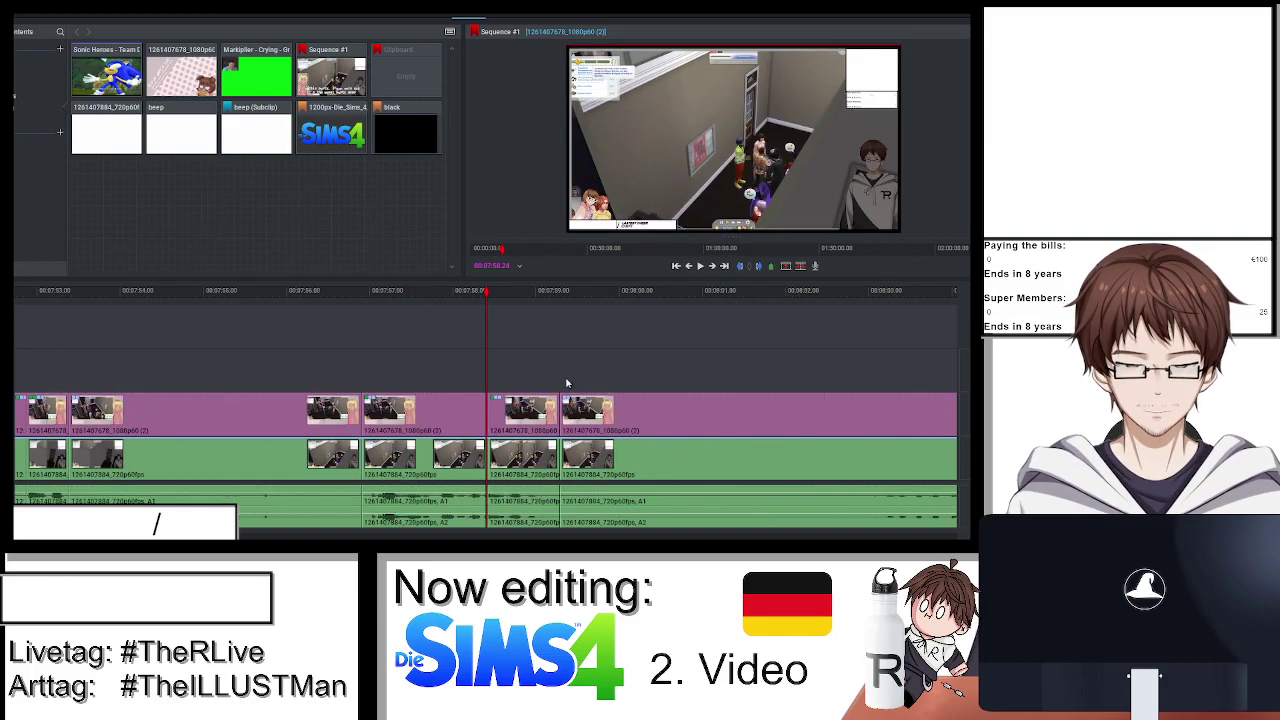
Replay the start of the close-up and move the cut before it to about 00:07:58.31.
{"action": "key", "text": "space"}
{"action": "key", "text": "space"}
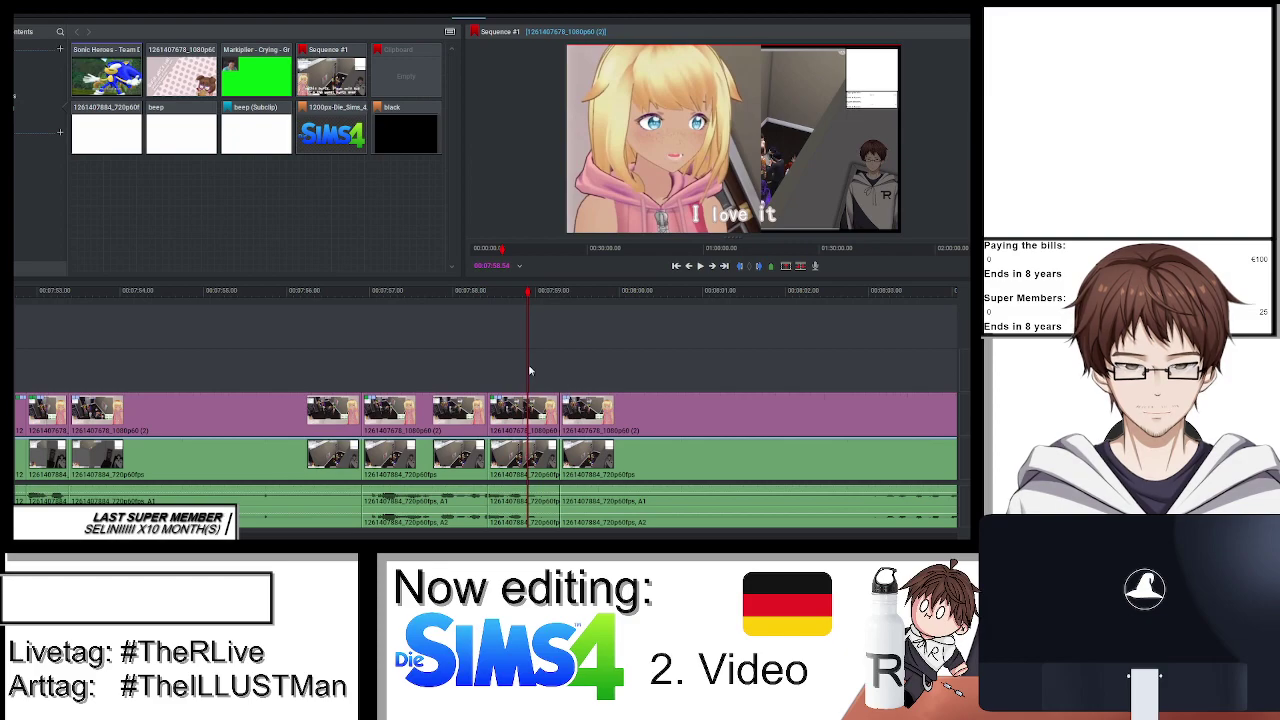
{"action": "left_click_drag", "start_coordinate": [526, 291], "coordinate": [498, 301]}
{"action": "key", "text": "space"}
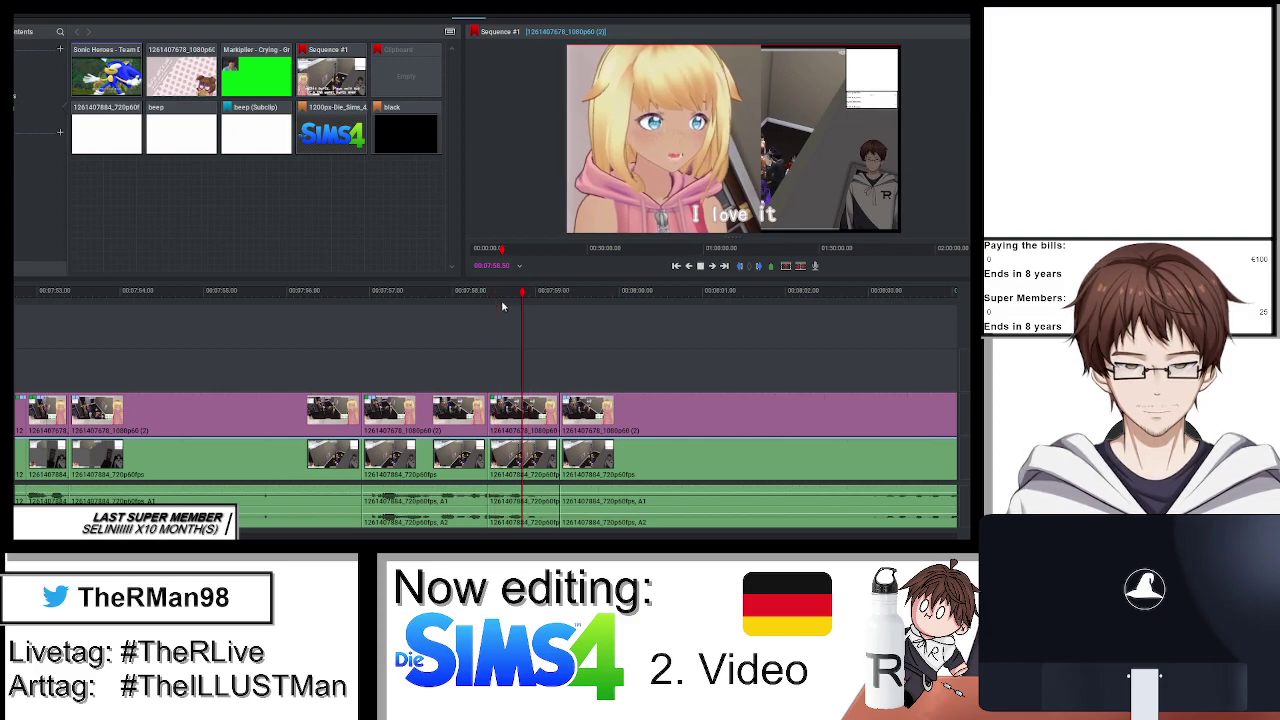
{"action": "key", "text": "space"}
{"action": "scroll", "coordinate": [505, 373], "scroll_direction": "up", "scroll_amount": 2}
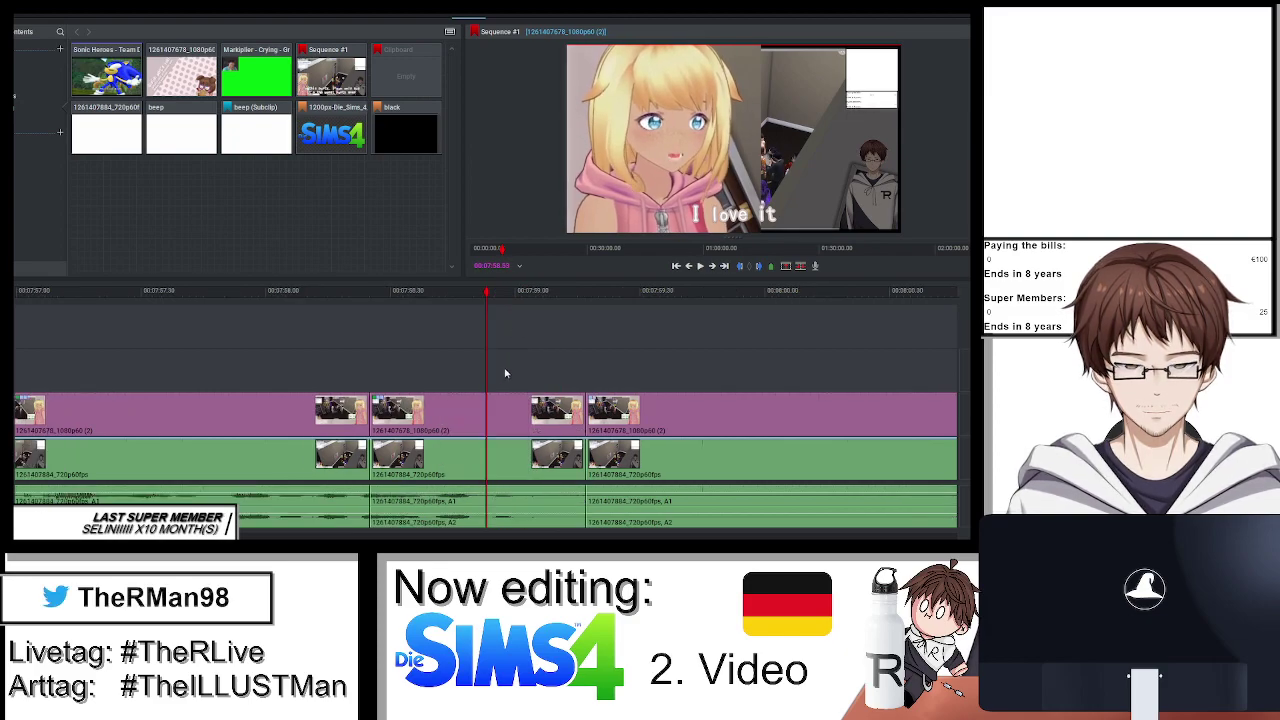
{"action": "left_click", "coordinate": [383, 440]}
{"action": "left_click_drag", "start_coordinate": [387, 444], "coordinate": [402, 451]}
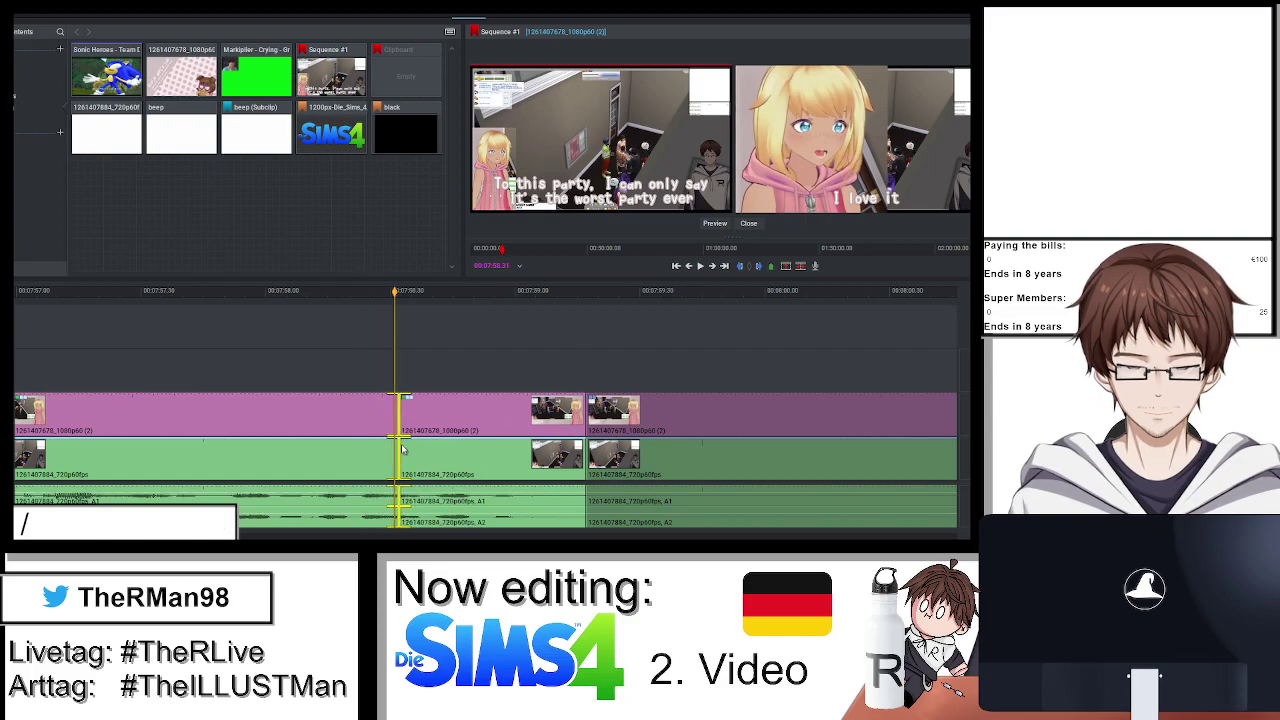
{"action": "left_click", "coordinate": [753, 225]}
Replay the party subtitles and the "I love it" close-up from about 00:07:52.
{"action": "scroll", "coordinate": [593, 349], "scroll_direction": "down", "scroll_amount": 5}
{"action": "left_click_drag", "start_coordinate": [575, 280], "coordinate": [432, 407]}
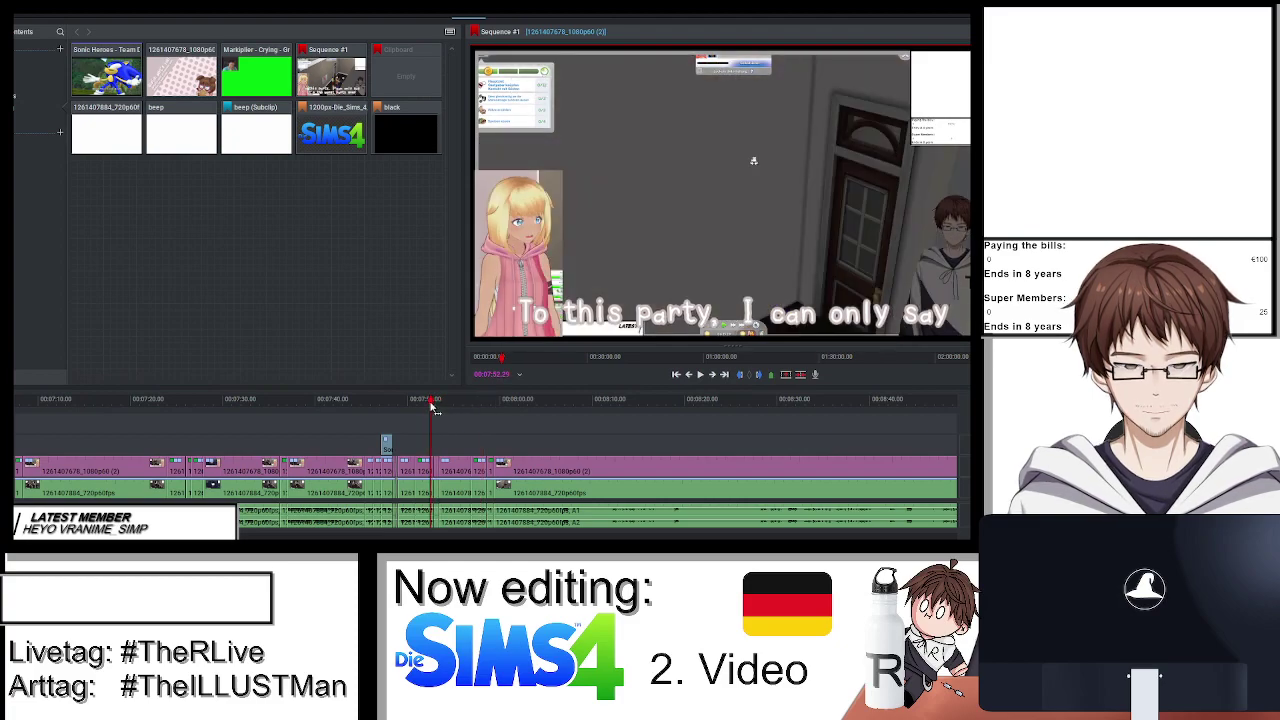
{"action": "key", "text": "space"}
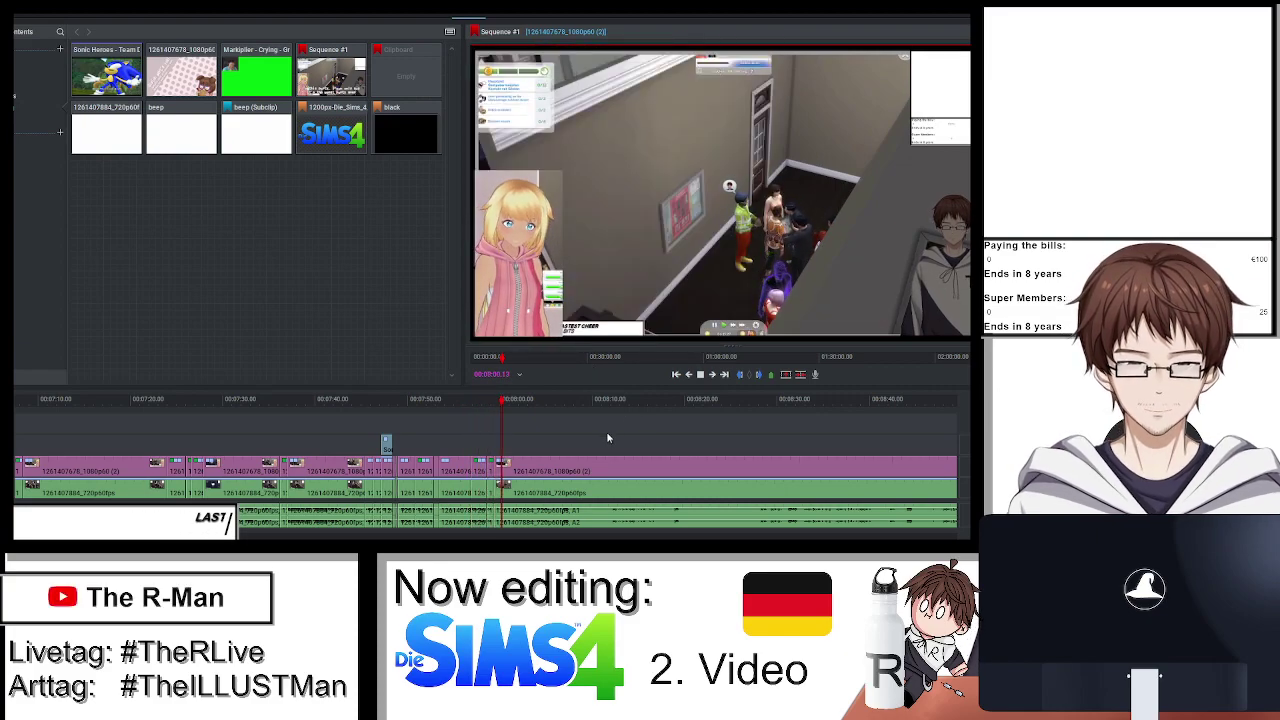
Enlarge the timeline and media bin areas and move the playhead to 00:08:02.26 in the long party clip.
{"action": "left_click_drag", "start_coordinate": [592, 380], "coordinate": [590, 329]}
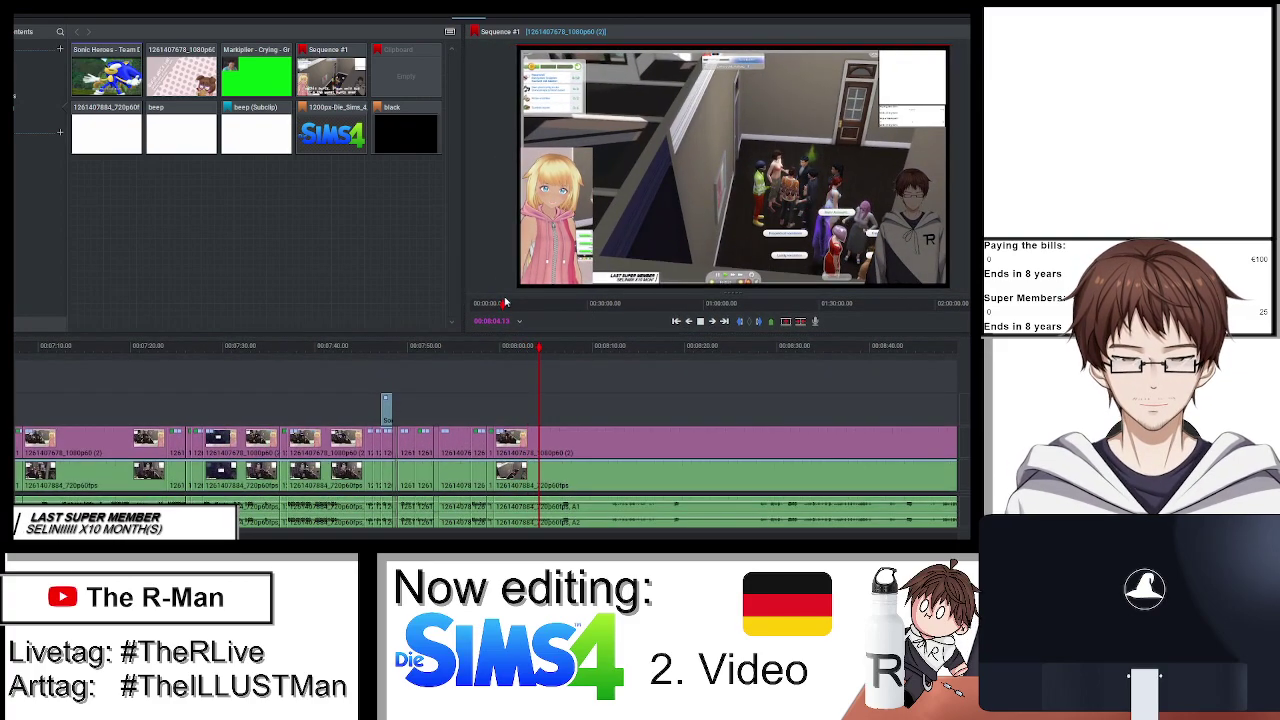
{"action": "left_click_drag", "start_coordinate": [461, 297], "coordinate": [552, 313]}
{"action": "scroll", "coordinate": [650, 429], "scroll_direction": "up", "scroll_amount": 3}
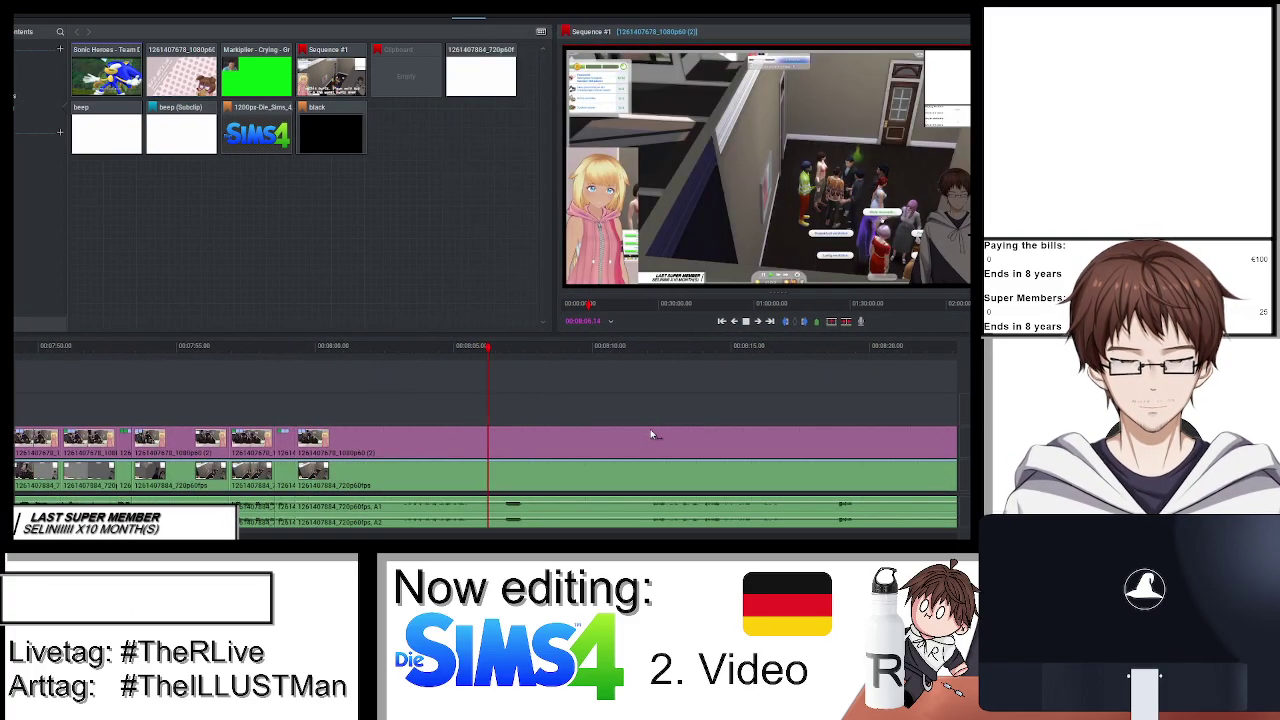
{"action": "left_click", "coordinate": [383, 347]}
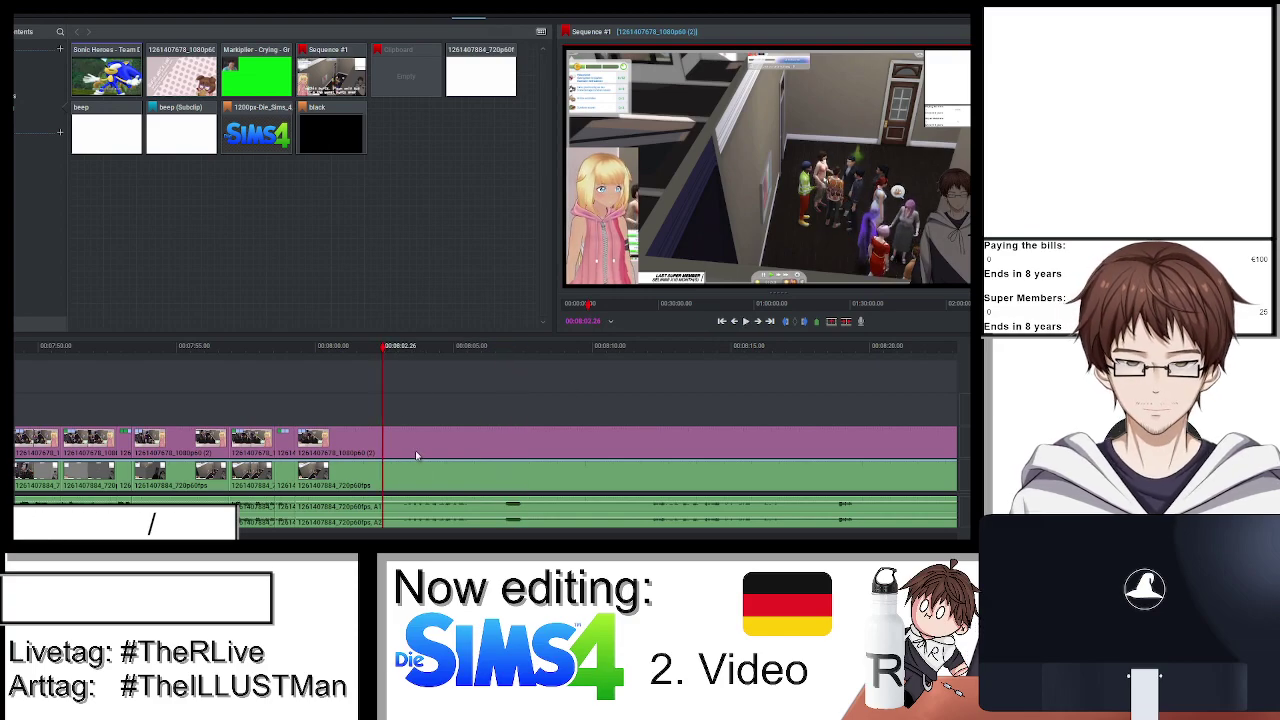
Shift the long party clip after the close-up and close the gap in front of it on all tracks.
{"action": "left_click_drag", "start_coordinate": [408, 443], "coordinate": [311, 185]}
{"action": "left_click_drag", "start_coordinate": [186, 118], "coordinate": [308, 472]}
{"action": "right_click", "coordinate": [311, 474]}
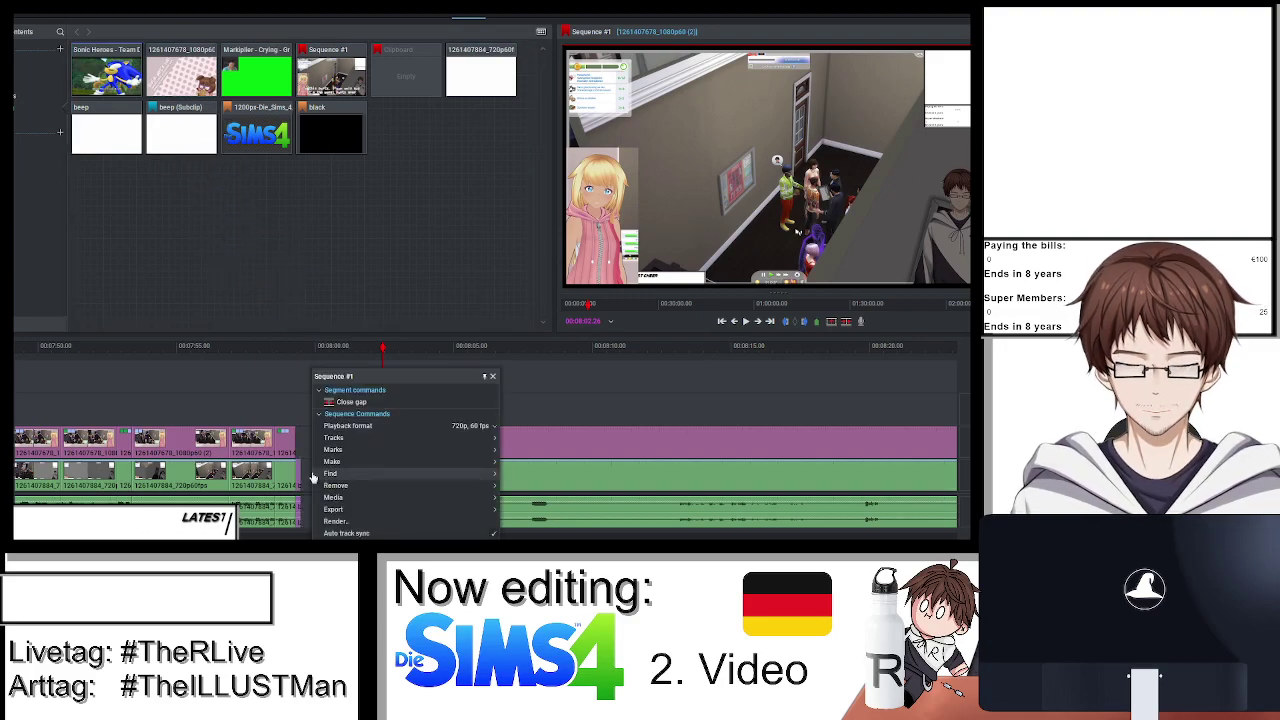
{"action": "left_click", "coordinate": [346, 405]}
Play through the uncut footage after the party close-up, from the crowd scene to the market stall at about 00:11:46.
{"action": "left_click_drag", "start_coordinate": [332, 344], "coordinate": [510, 360]}
{"action": "key", "text": "space"}
{"action": "scroll", "coordinate": [595, 438], "scroll_direction": "down", "scroll_amount": 3}
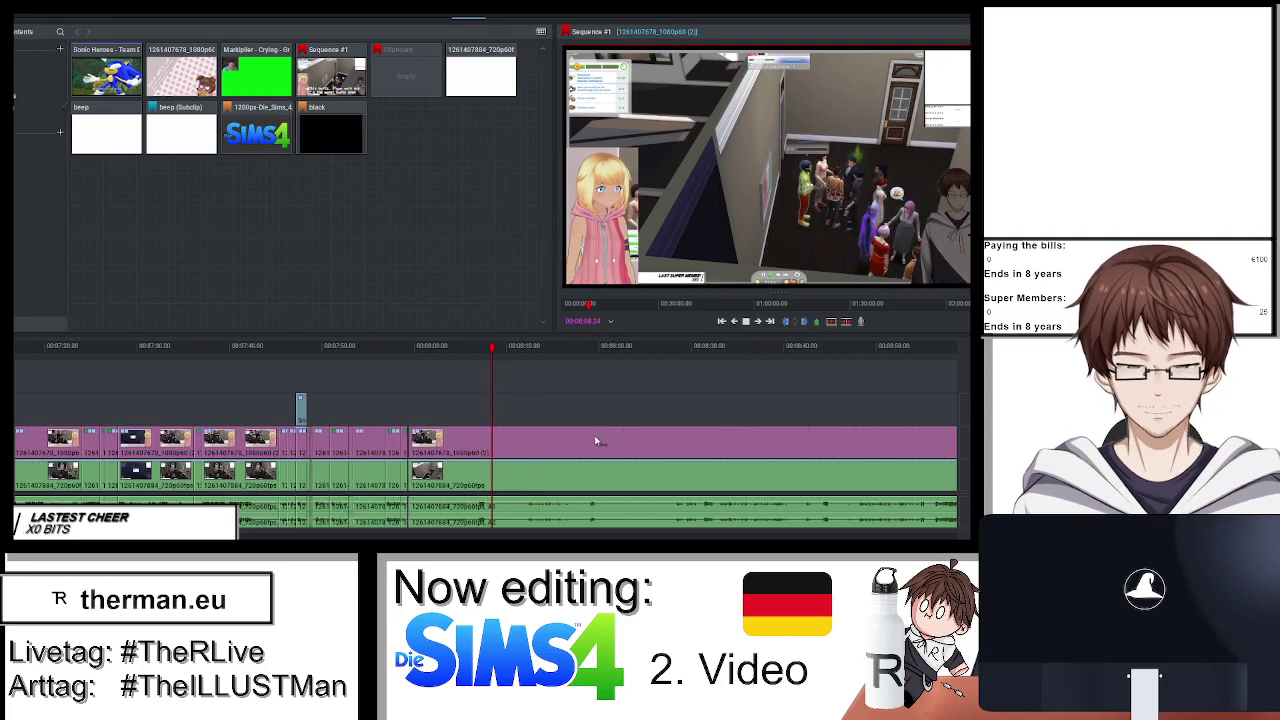
{"action": "scroll", "coordinate": [591, 427], "scroll_direction": "down", "scroll_amount": 2}
{"action": "scroll", "coordinate": [591, 427], "scroll_direction": "up", "scroll_amount": 3}
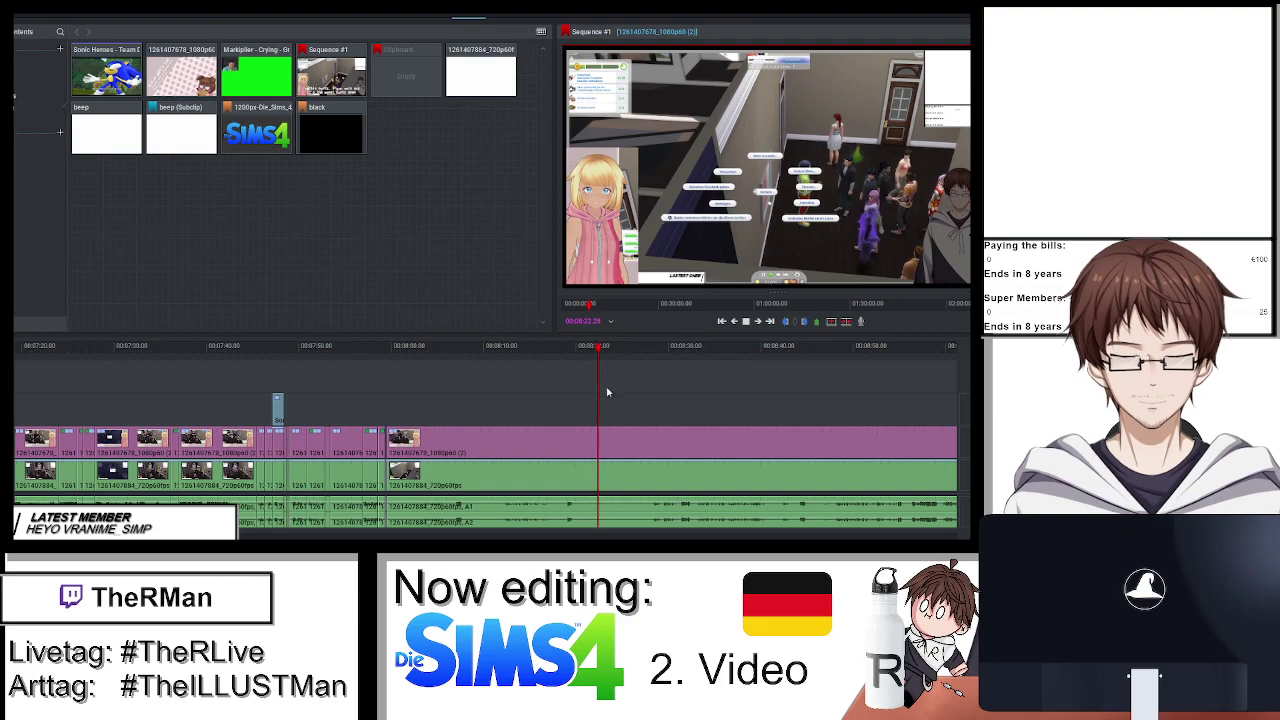
{"action": "left_click_drag", "start_coordinate": [605, 349], "coordinate": [654, 374]}
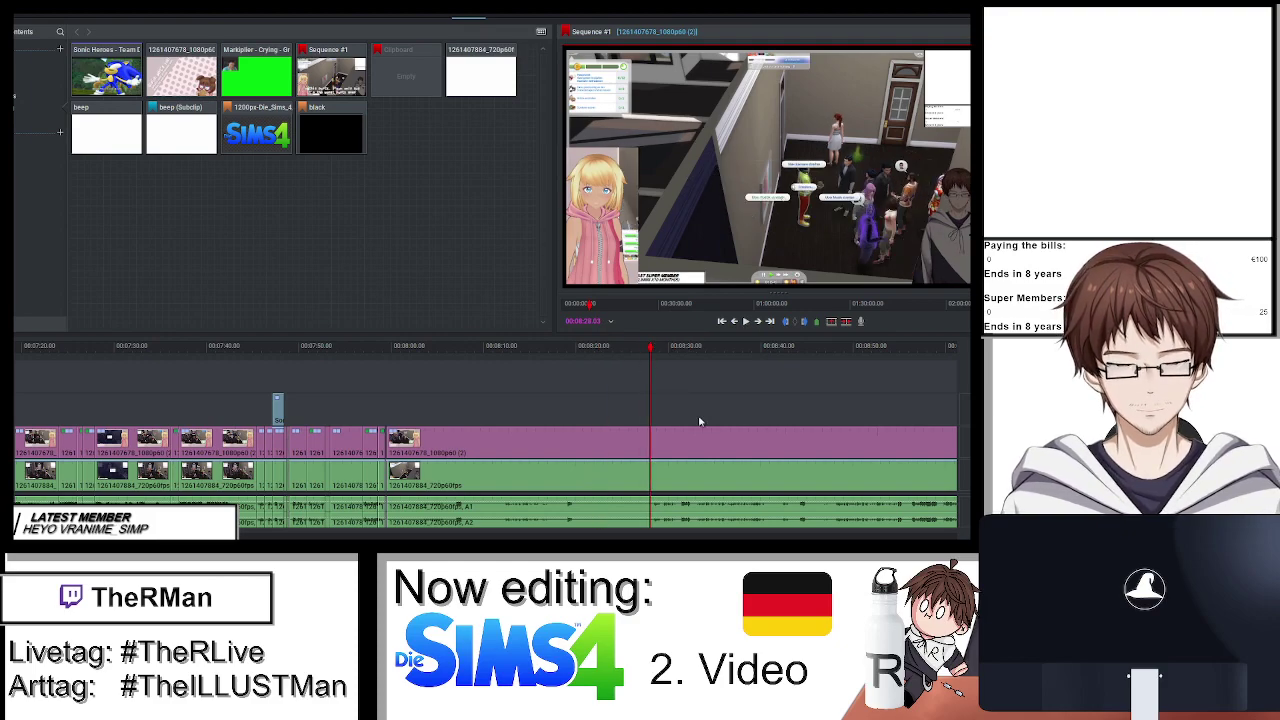
{"action": "key", "text": "space"}
{"action": "scroll", "coordinate": [700, 421], "scroll_direction": "down", "scroll_amount": 3}
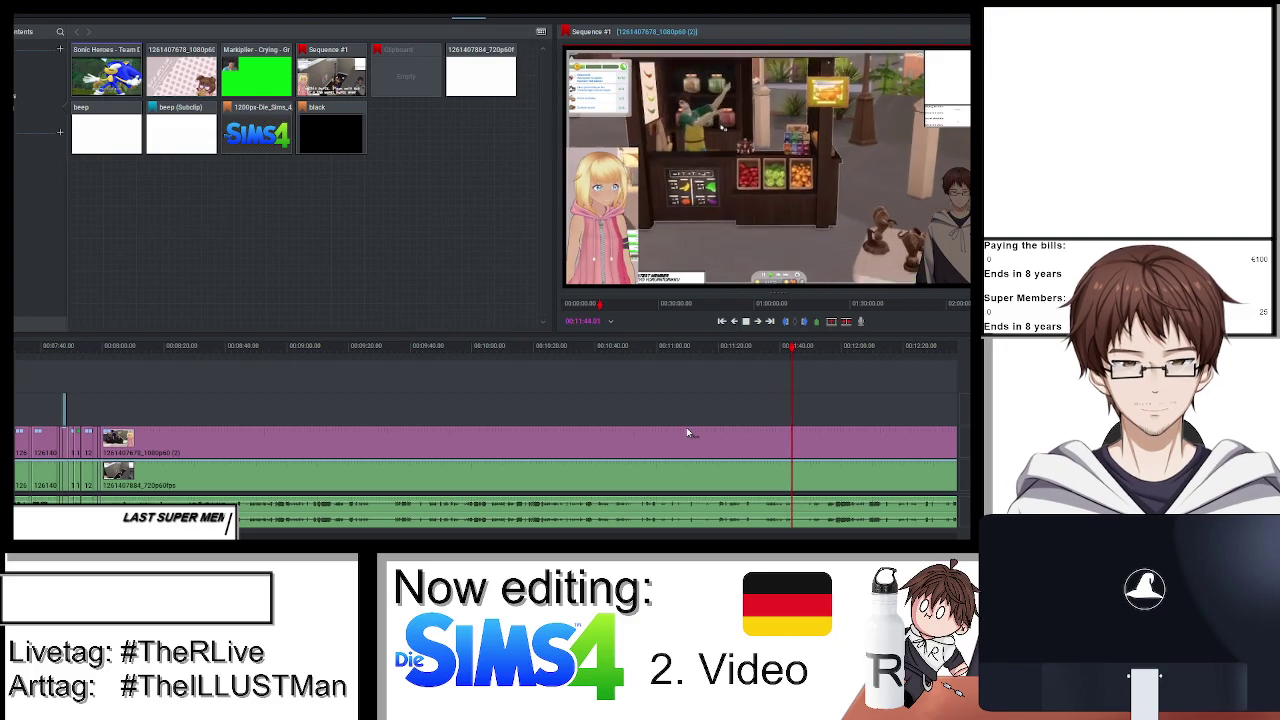
{"action": "key", "text": "Down"}
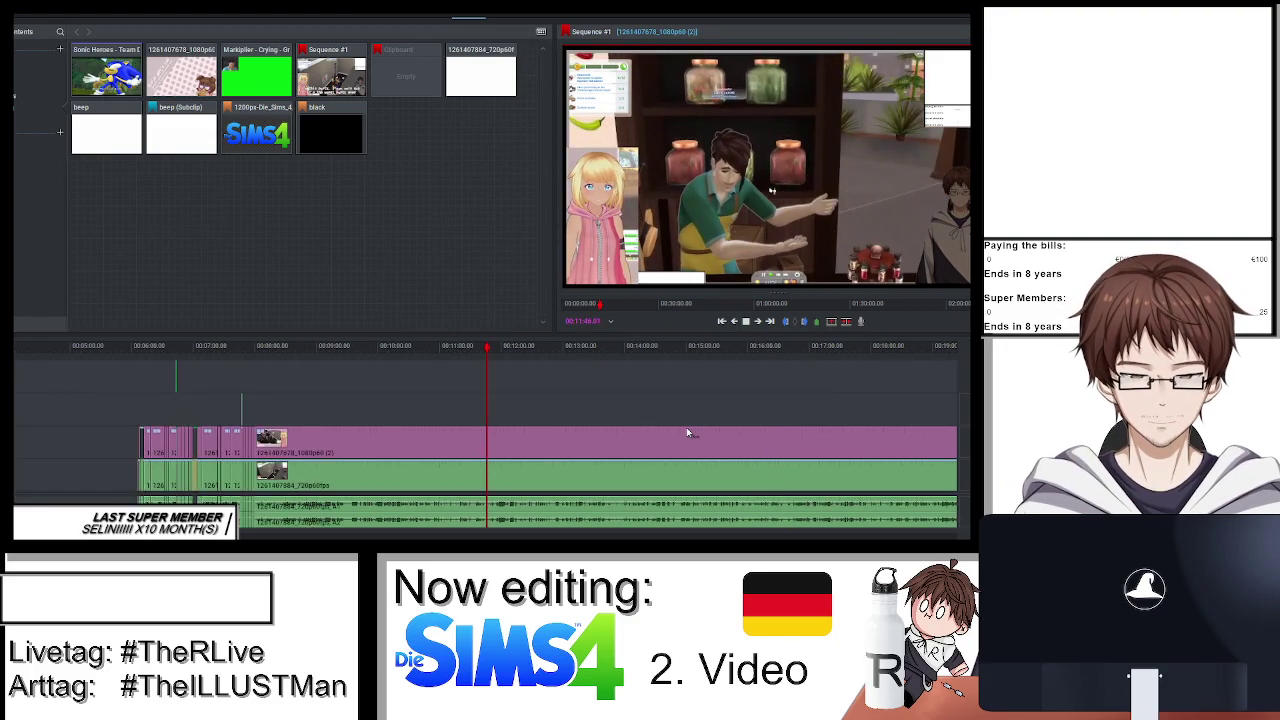
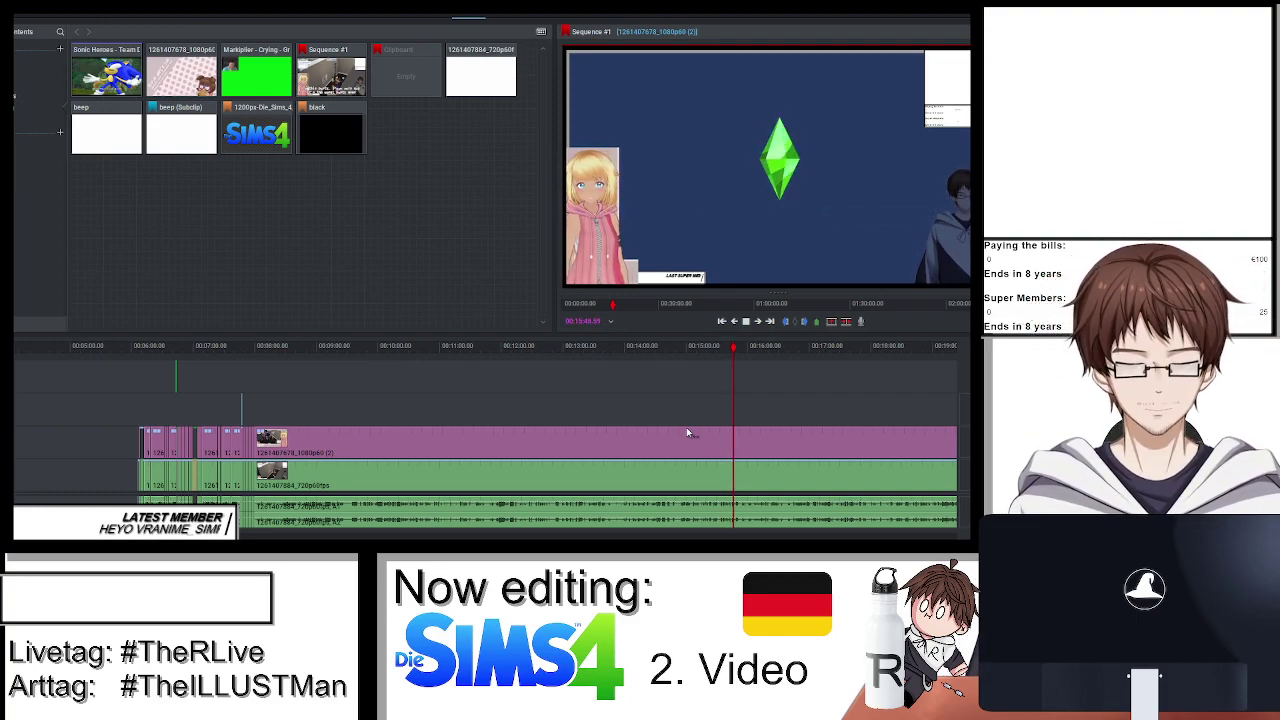
Cut the stream footage at the blue loading screen, remove the party part before it from both video tracks, and close the gap.
{"action": "scroll", "coordinate": [688, 437], "scroll_direction": "down", "scroll_amount": 2}
{"action": "scroll", "coordinate": [688, 438], "scroll_direction": "up", "scroll_amount": 2}
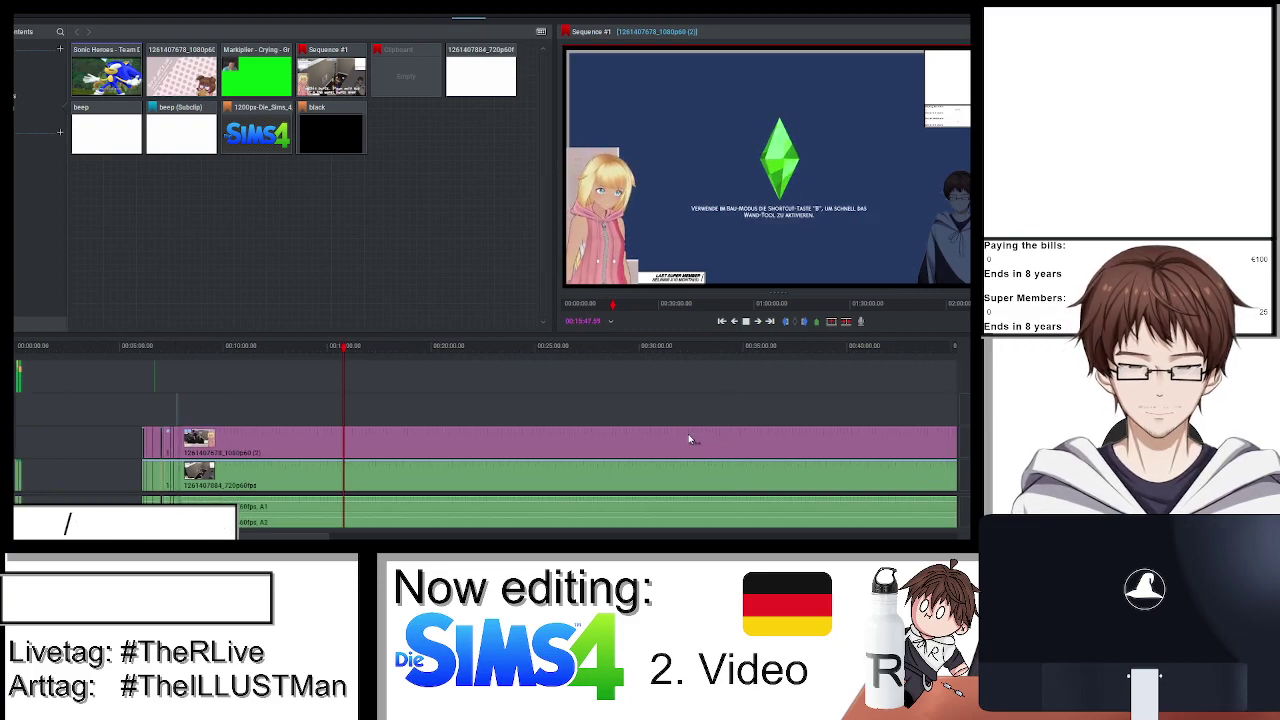
{"action": "right_click", "coordinate": [402, 447]}
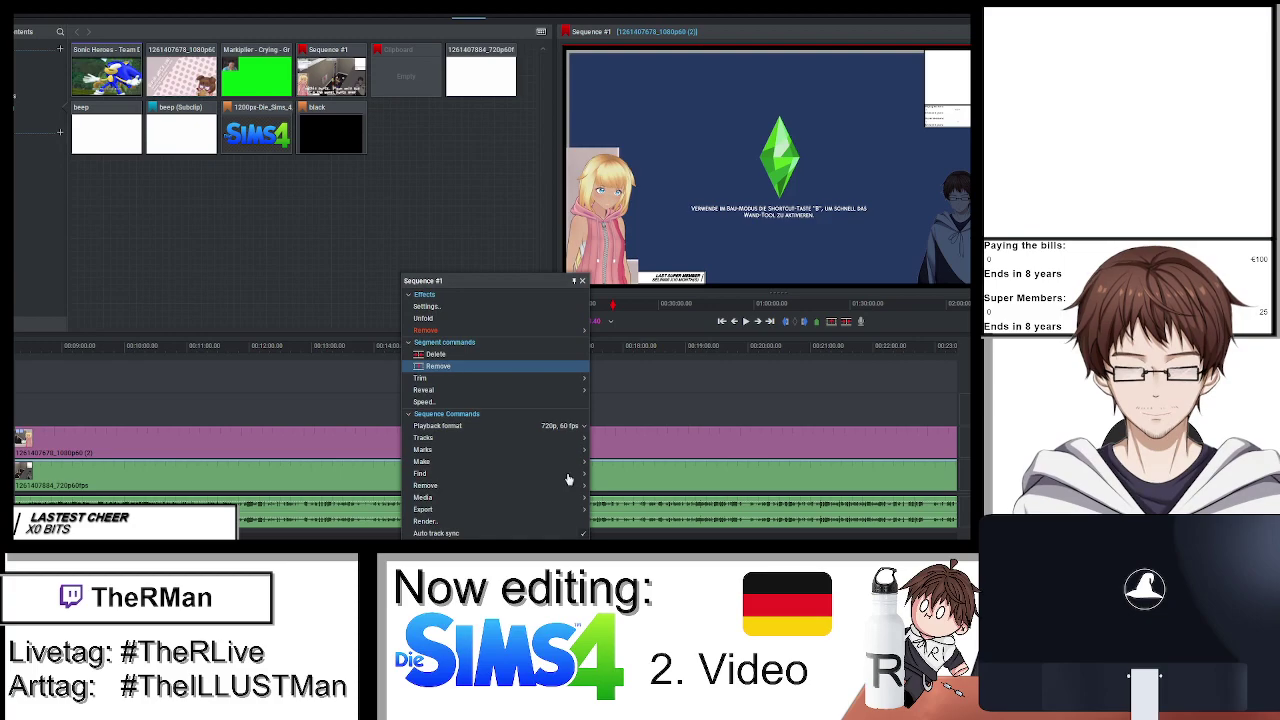
{"action": "left_click", "coordinate": [440, 366]}
{"action": "right_click", "coordinate": [698, 455]}
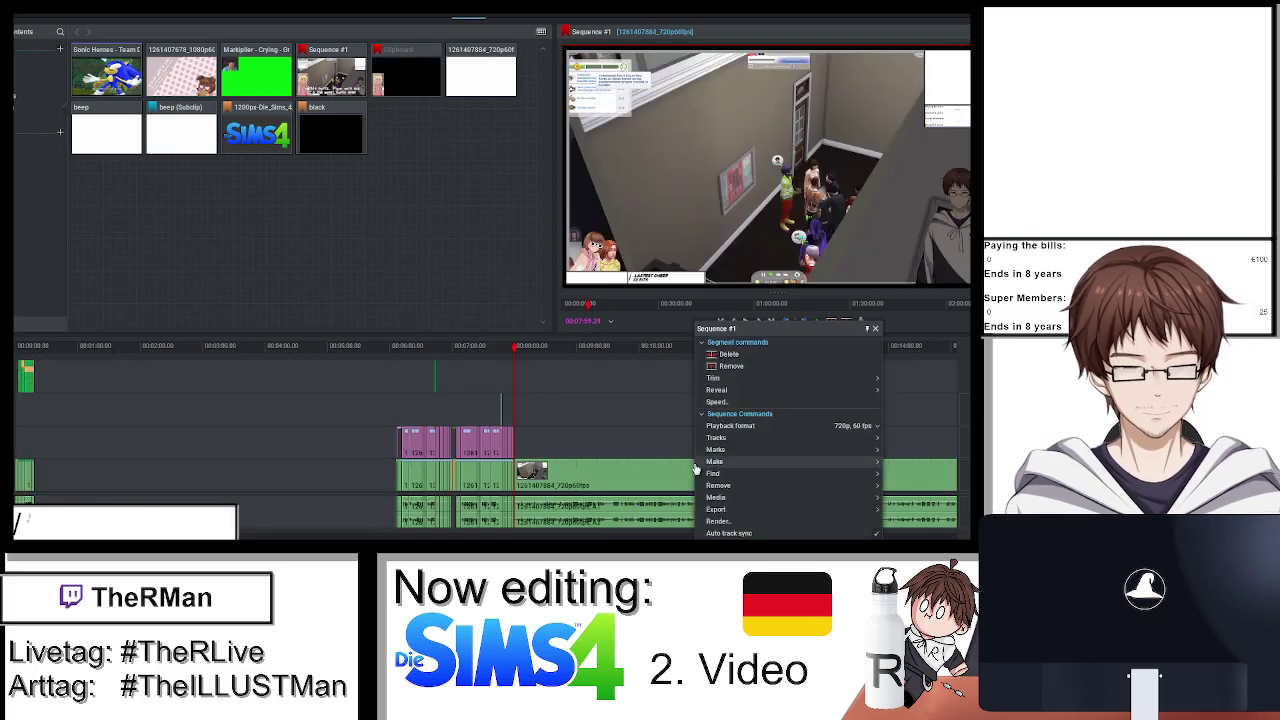
{"action": "left_click", "coordinate": [728, 367]}
{"action": "right_click", "coordinate": [662, 463]}
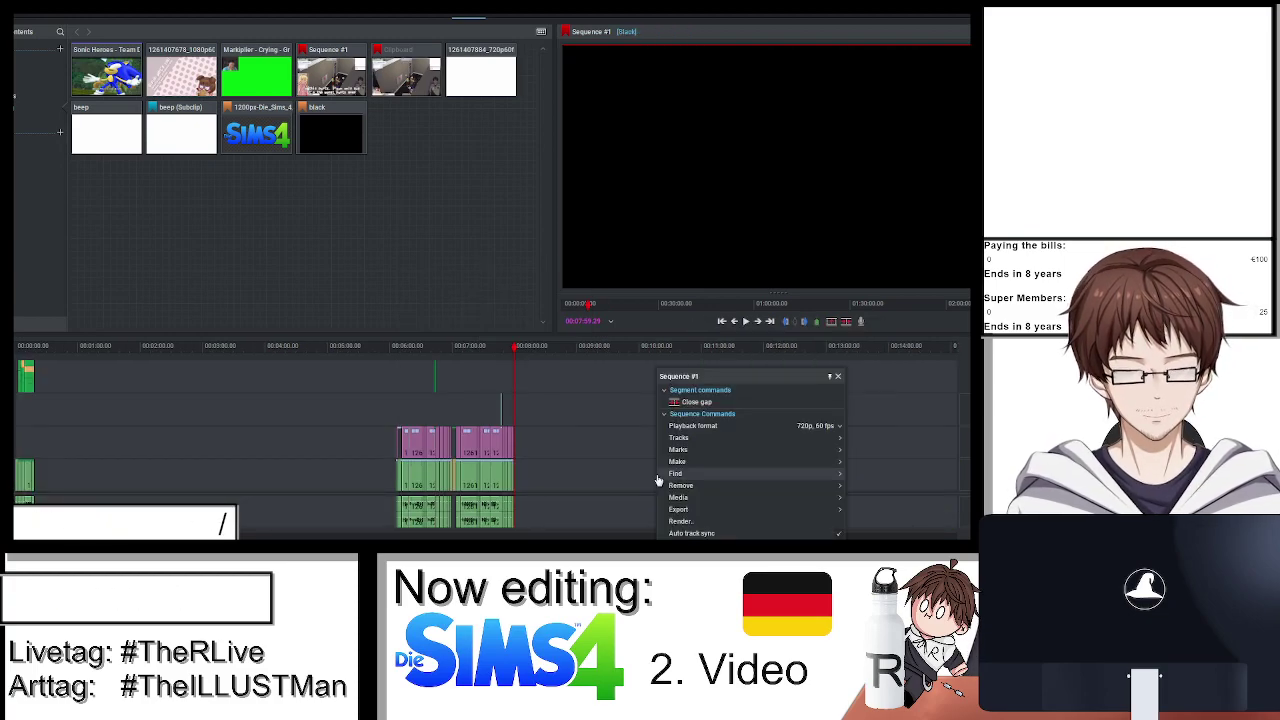
{"action": "left_click", "coordinate": [705, 404]}
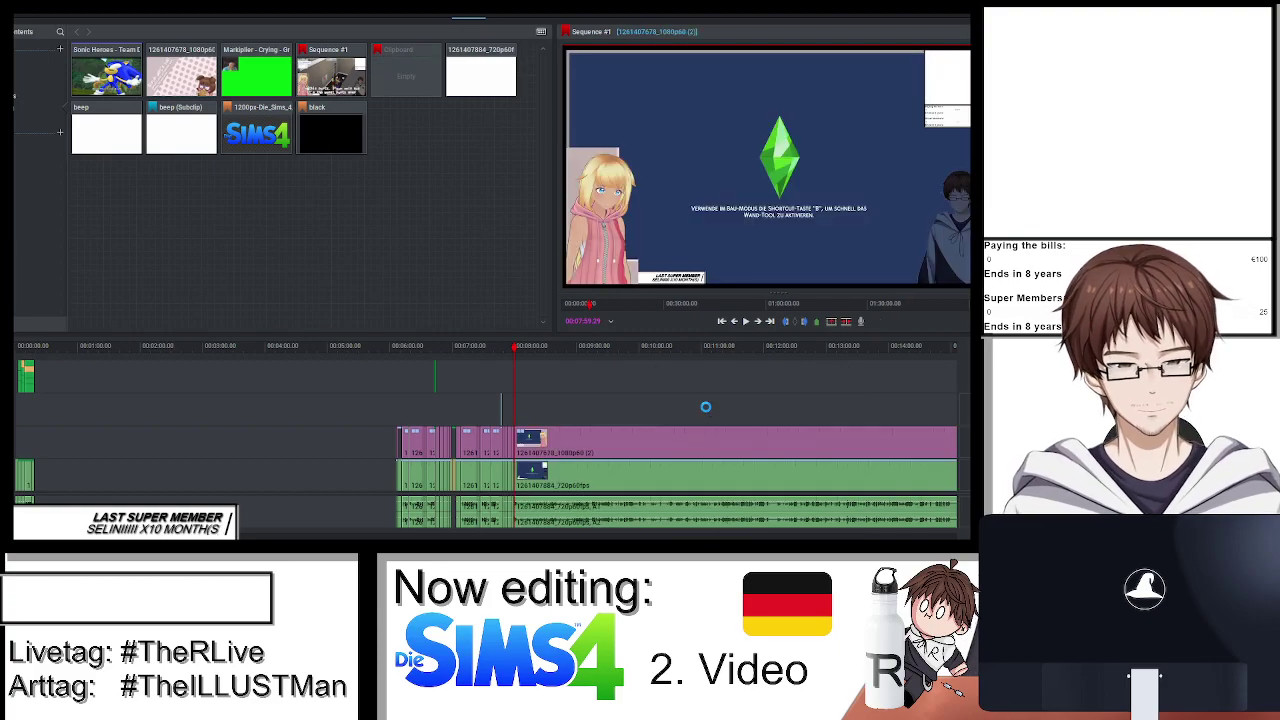
Play through the footage from the blue loading screen at 00:07:59 to the dark-haired girl scene at about 00:12:46.
{"action": "key", "text": "space"}
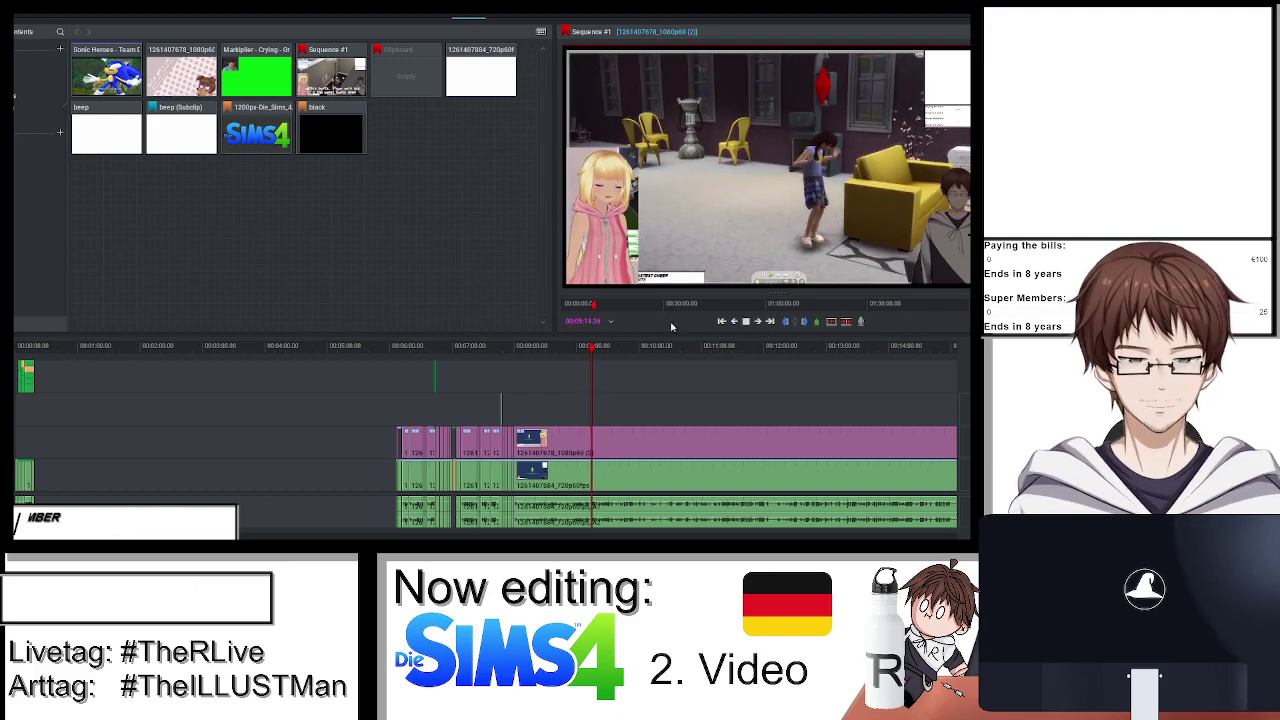
{"action": "scroll", "coordinate": [700, 397], "scroll_direction": "down", "scroll_amount": 2}
{"action": "scroll", "coordinate": [700, 397], "scroll_direction": "up", "scroll_amount": 2}
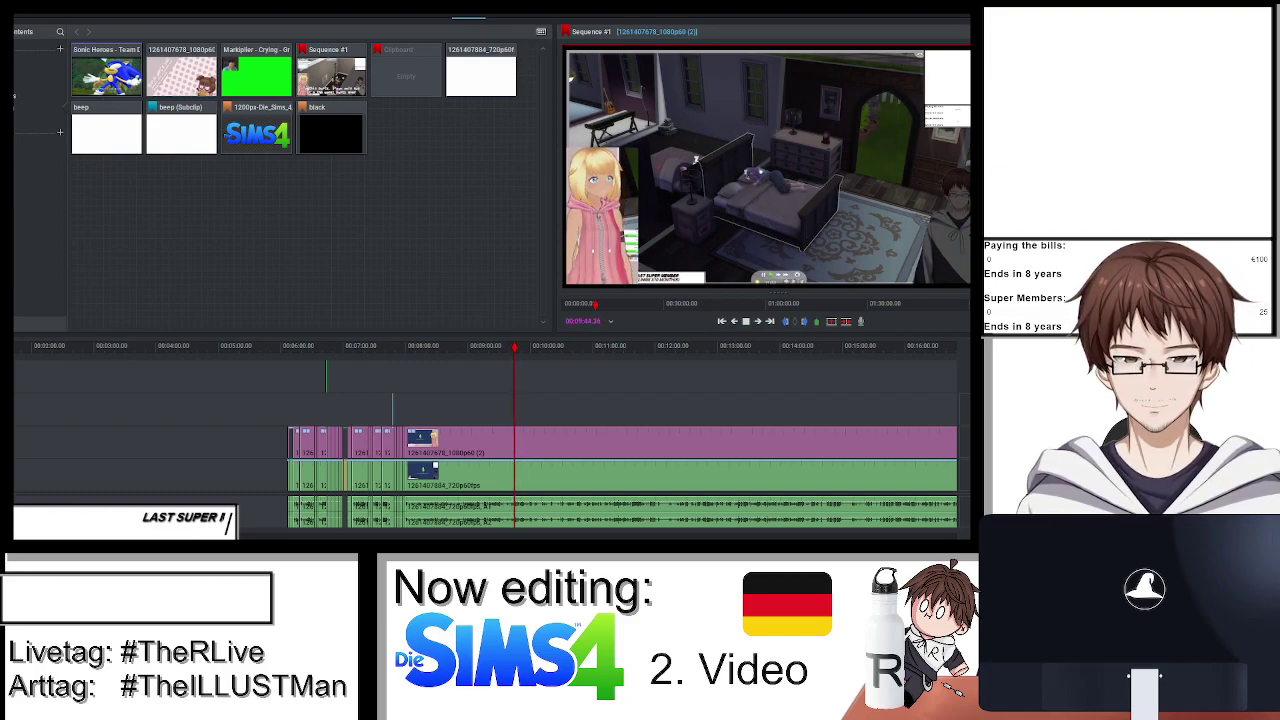
{"action": "left_click", "coordinate": [724, 377]}
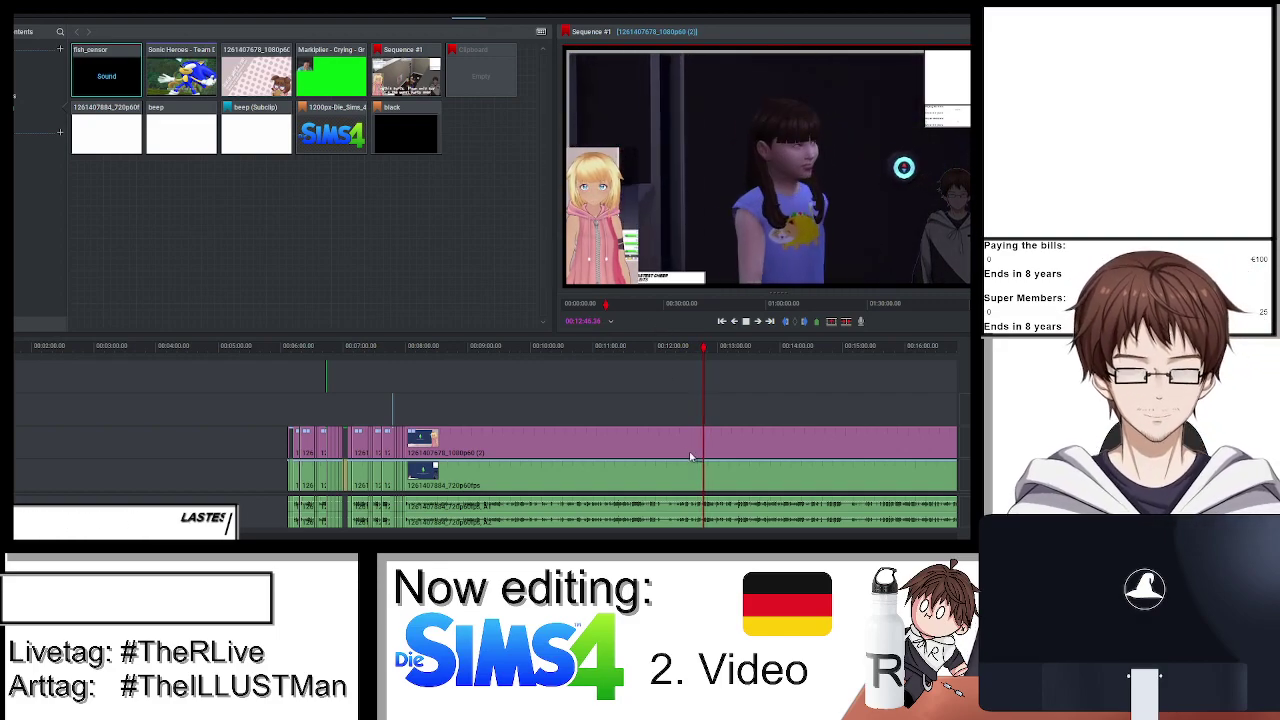
Find the bathroom view at about 00:10:35 and split the footage there on all tracks.
{"action": "scroll", "coordinate": [660, 419], "scroll_direction": "up", "scroll_amount": 3}
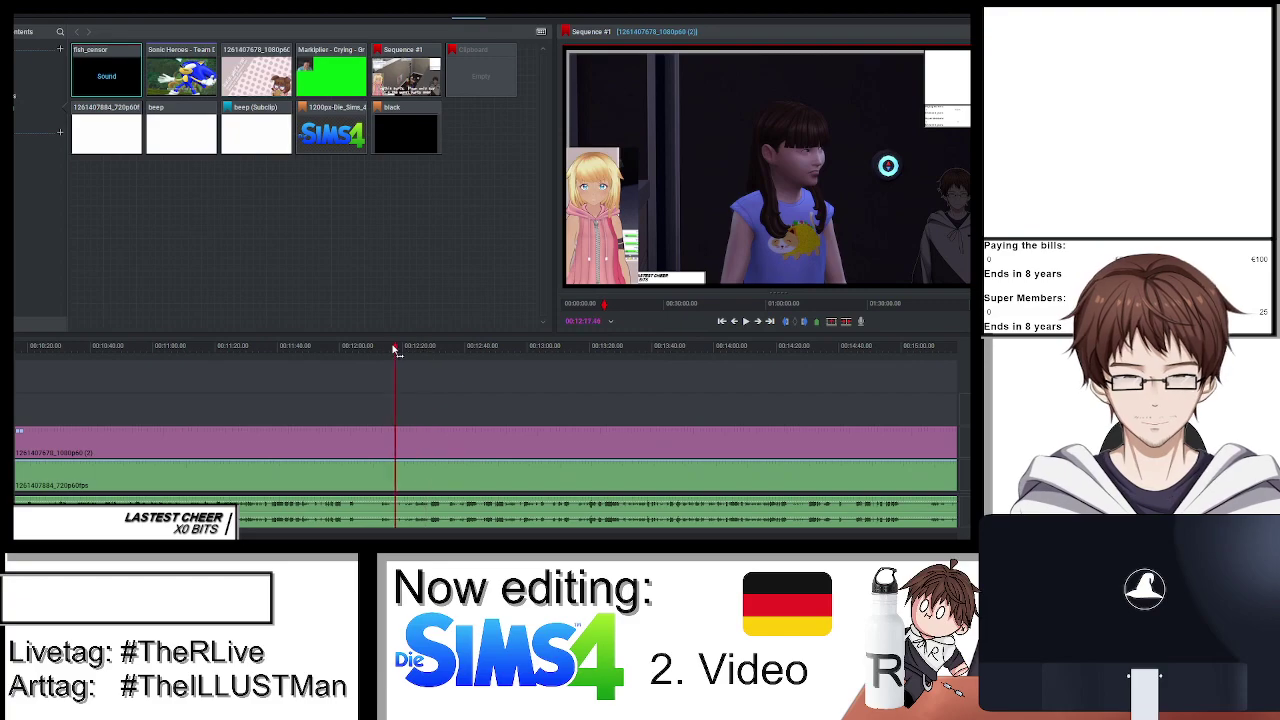
{"action": "left_click_drag", "start_coordinate": [395, 350], "coordinate": [126, 360]}
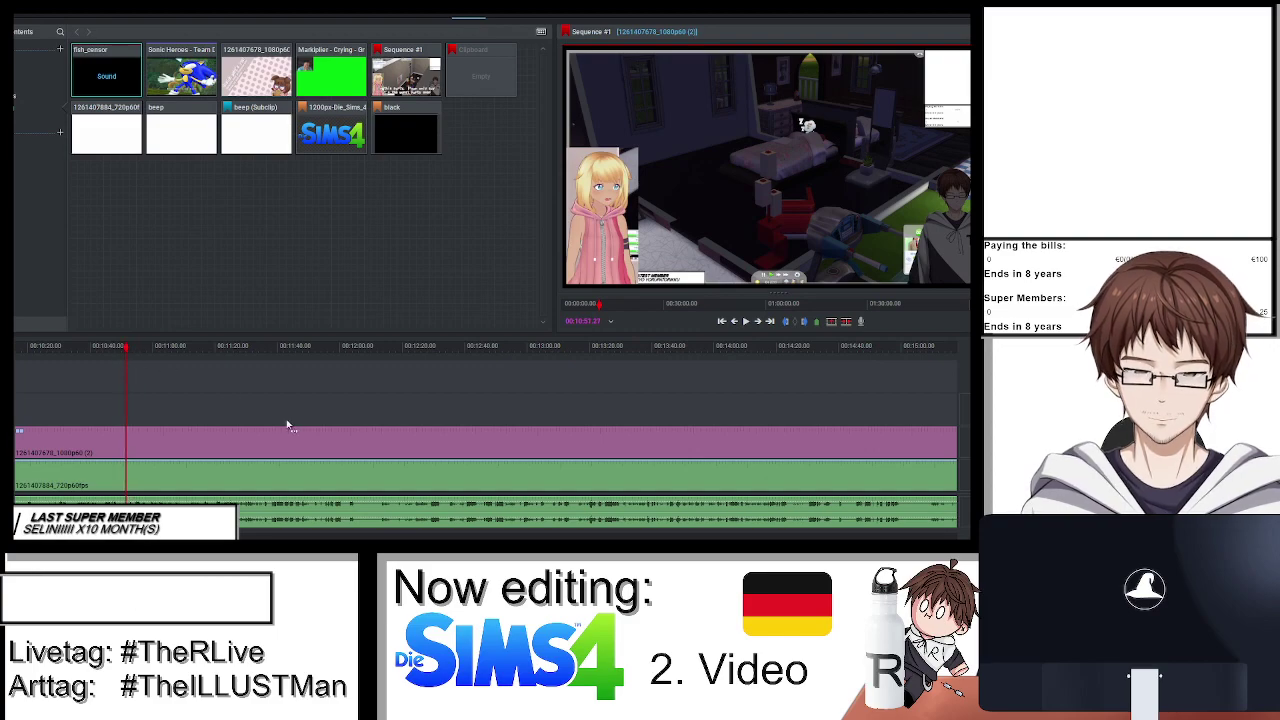
{"action": "key", "text": "space"}
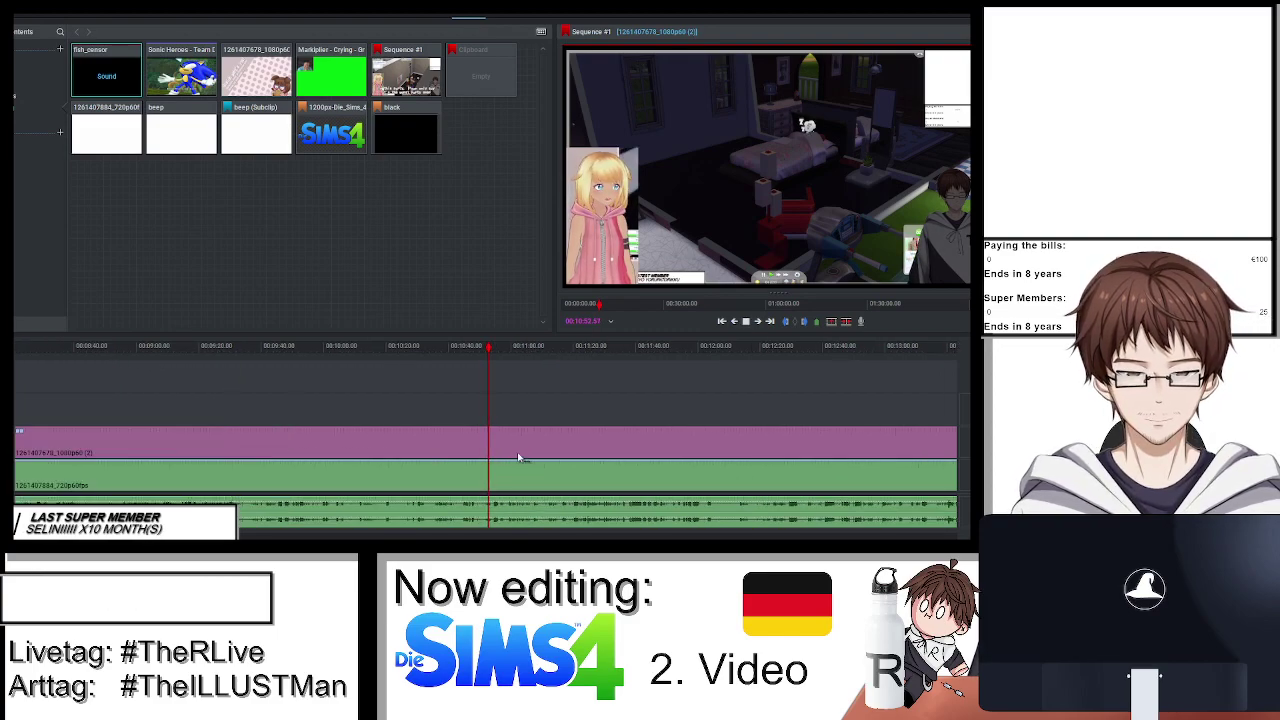
{"action": "scroll", "coordinate": [518, 457], "scroll_direction": "up", "scroll_amount": 3}
{"action": "left_click_drag", "start_coordinate": [468, 351], "coordinate": [314, 353]}
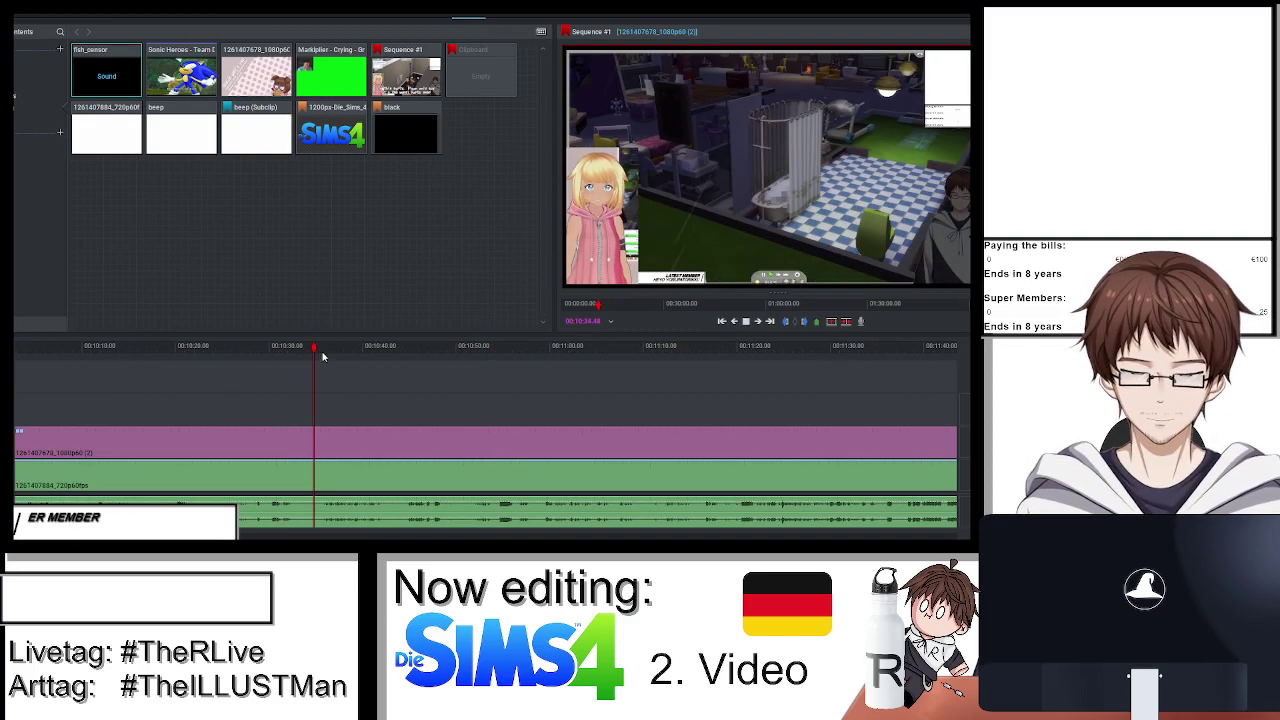
{"action": "key", "text": "space"}
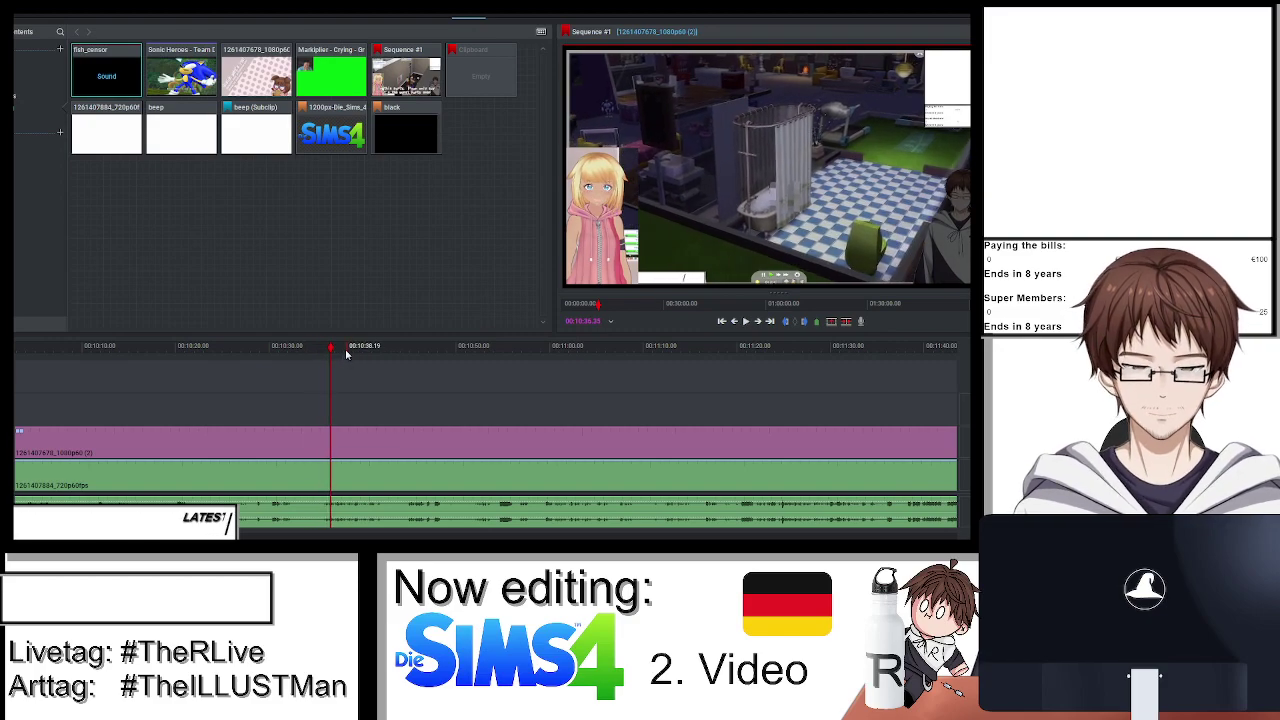
{"action": "key", "text": "space"}
{"action": "scroll", "coordinate": [340, 440], "scroll_direction": "down", "scroll_amount": 5}
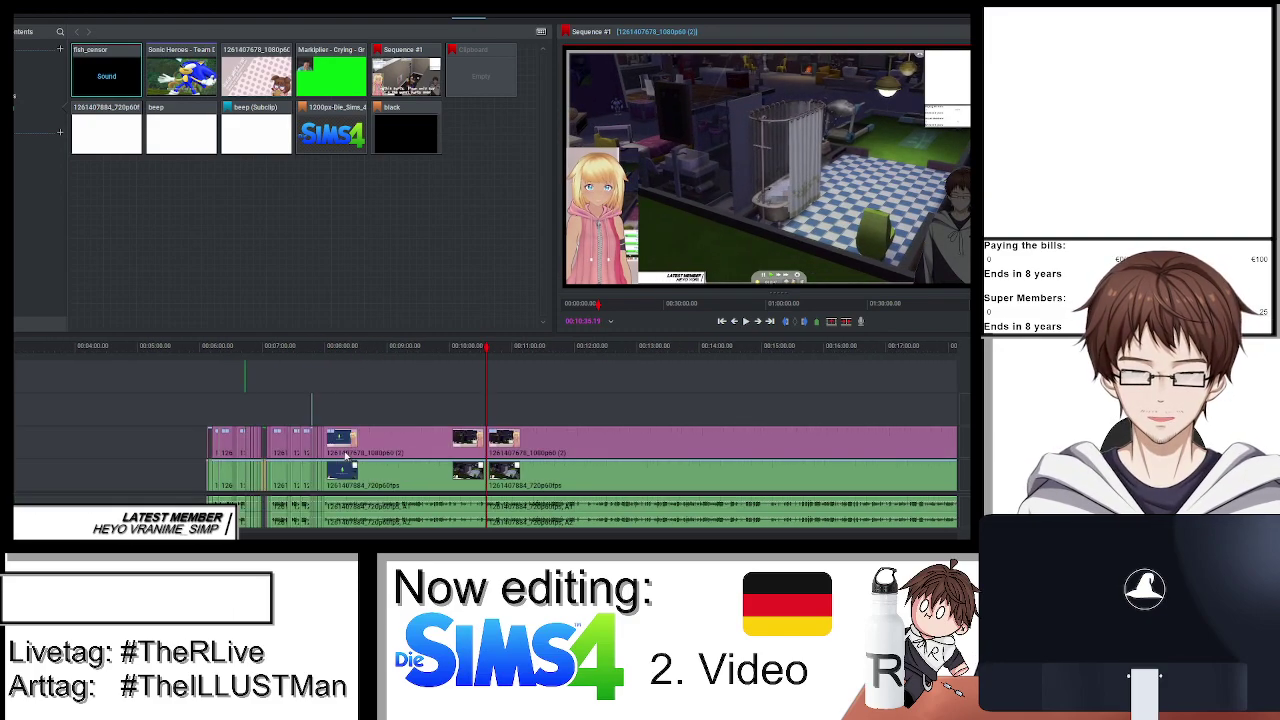
Remove the section between the loading screen and the bathroom cut from both video tracks and close the gap.
{"action": "right_click", "coordinate": [362, 450]}
{"action": "left_click", "coordinate": [393, 368]}
{"action": "right_click", "coordinate": [387, 477]}
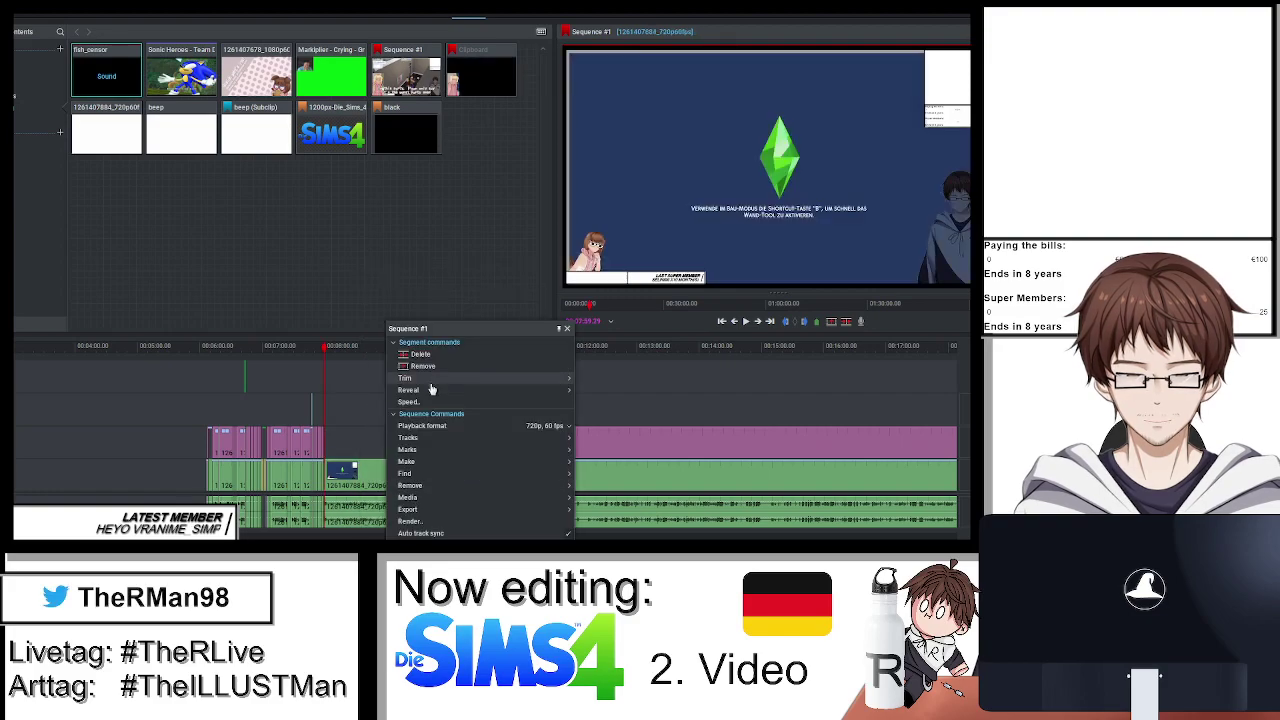
{"action": "left_click", "coordinate": [425, 367]}
{"action": "right_click", "coordinate": [392, 461]}
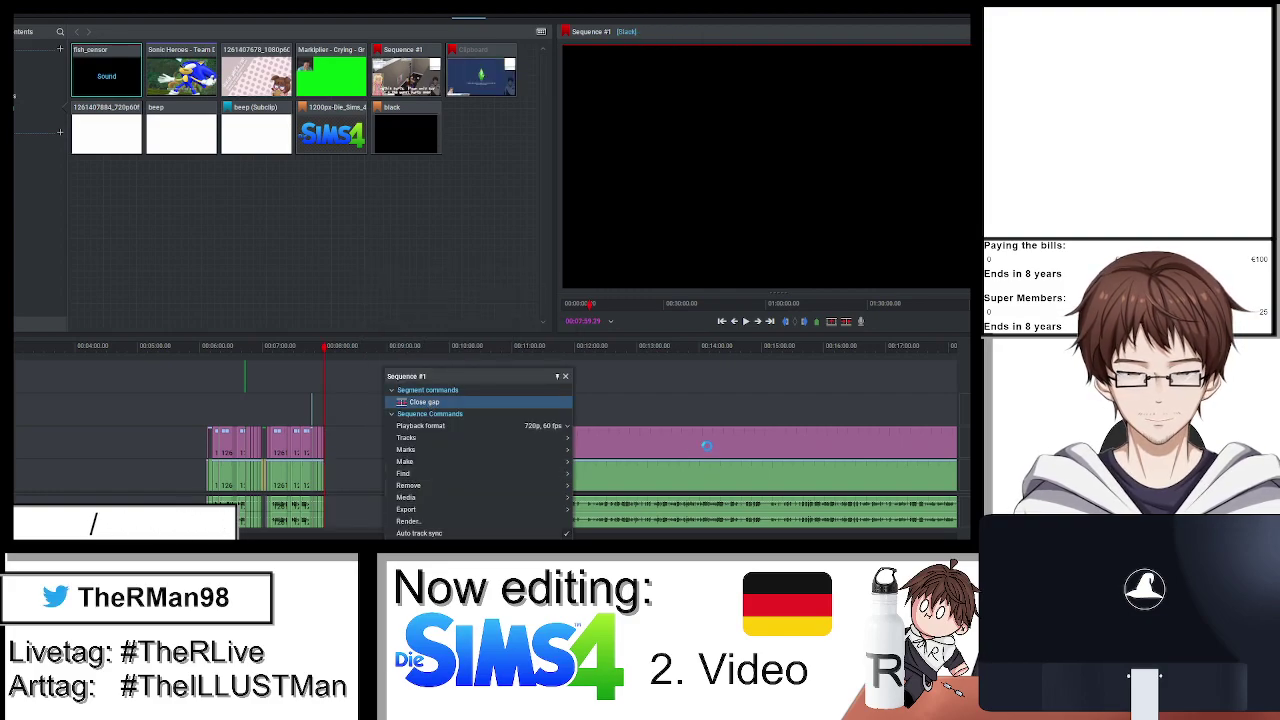
{"action": "scroll", "coordinate": [710, 403], "scroll_direction": "up", "scroll_amount": 5}
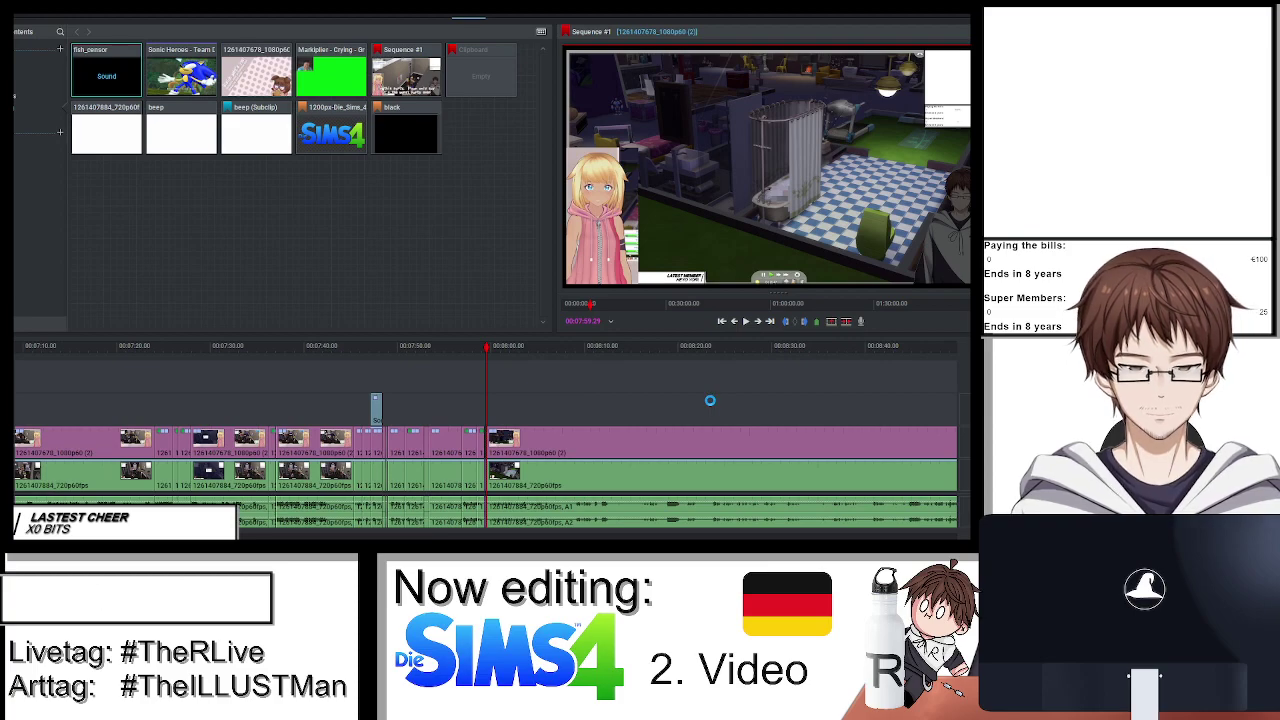
Play through the remaining footage from the bathroom view at 00:07:59 to the sleeping scene at about 00:08:45.
{"action": "key", "text": "space"}
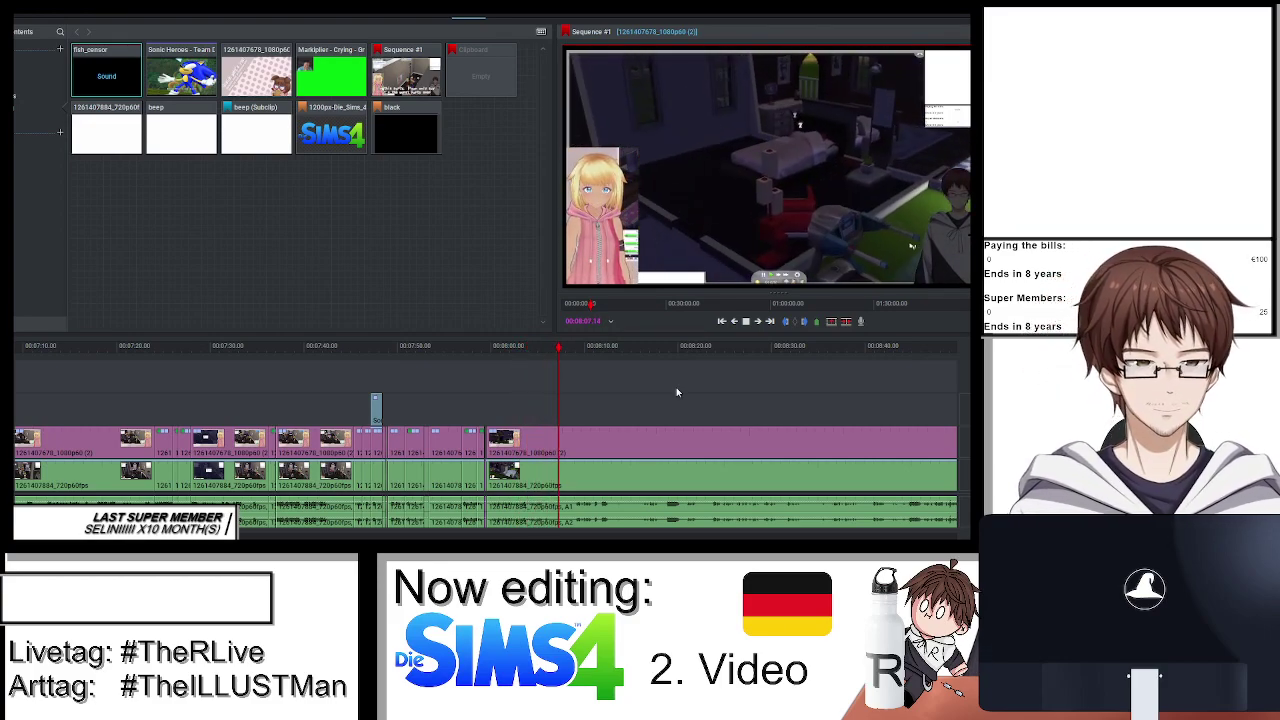
{"action": "scroll", "coordinate": [655, 400], "scroll_direction": "down", "scroll_amount": 2}
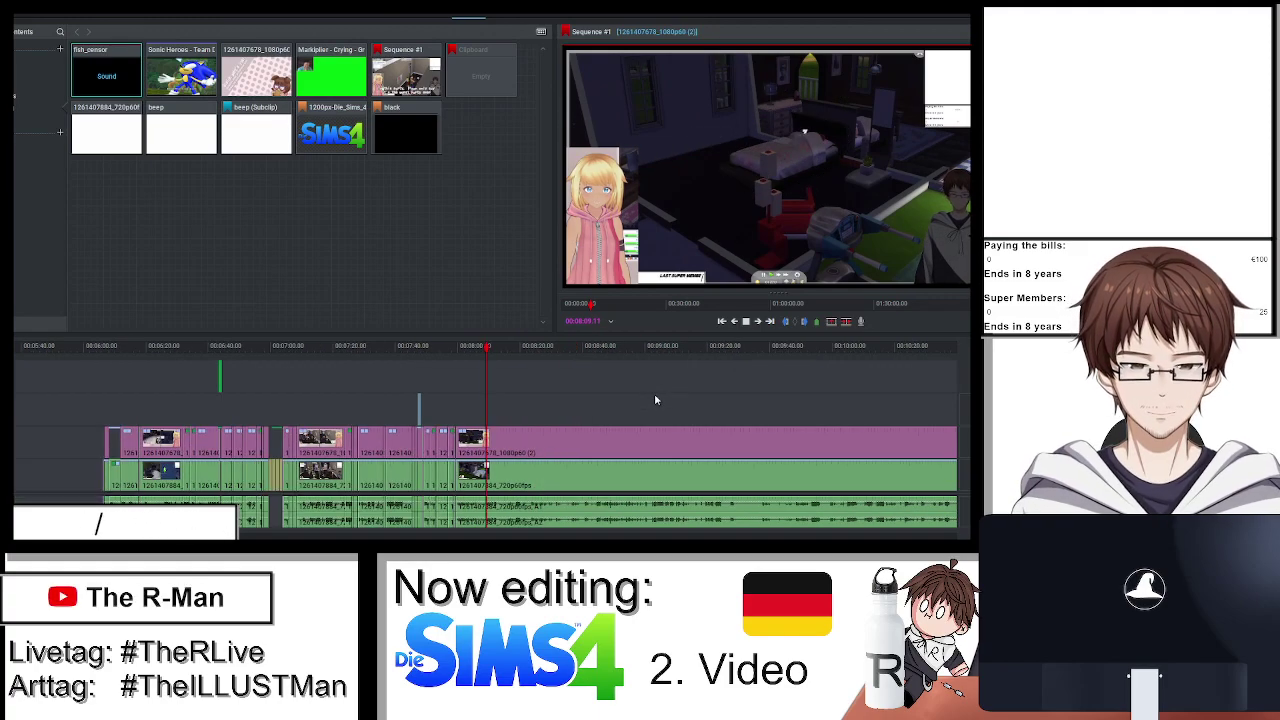
{"action": "scroll", "coordinate": [654, 393], "scroll_direction": "up", "scroll_amount": 2}
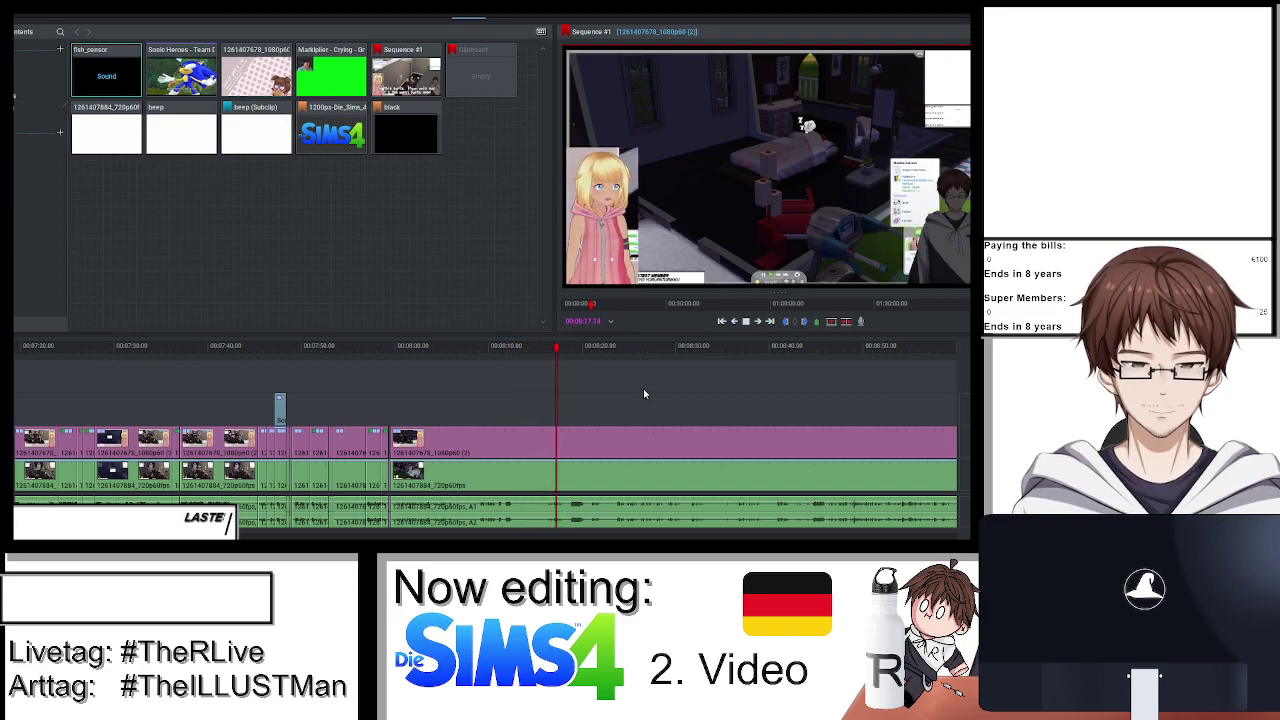
{"action": "scroll", "coordinate": [598, 427], "scroll_direction": "up", "scroll_amount": 3}
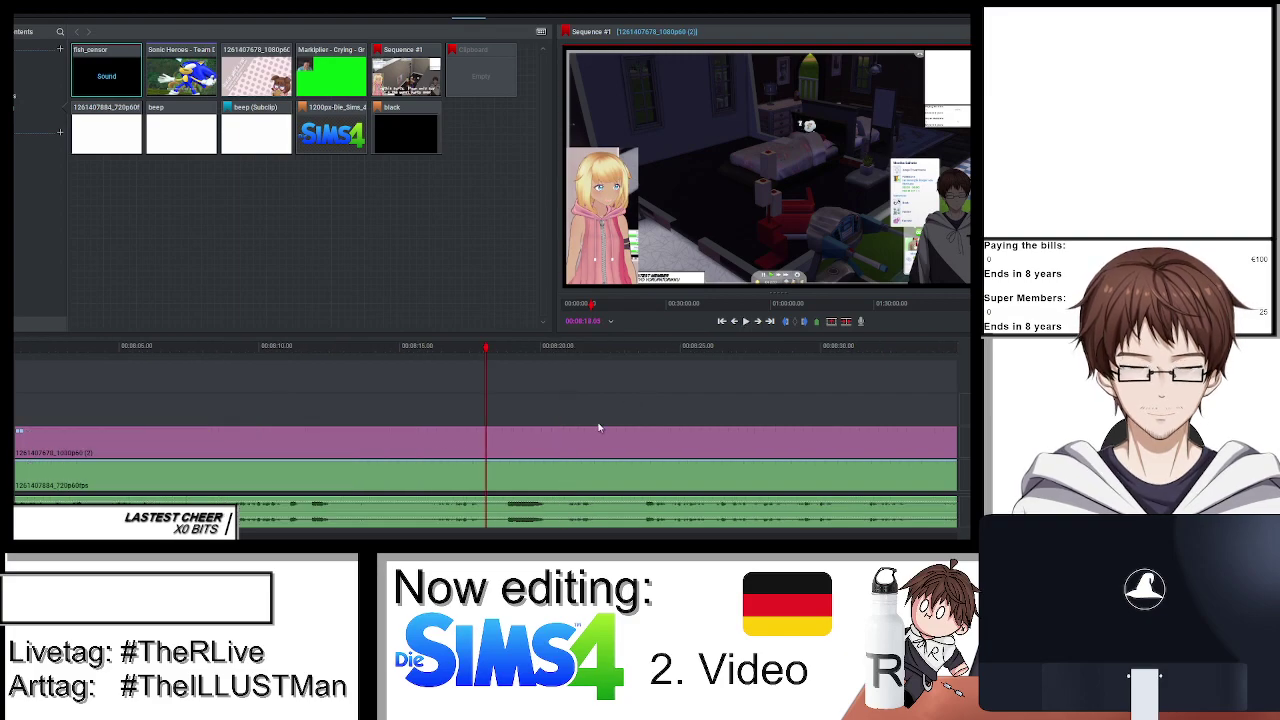
{"action": "scroll", "coordinate": [598, 427], "scroll_direction": "down", "scroll_amount": 3}
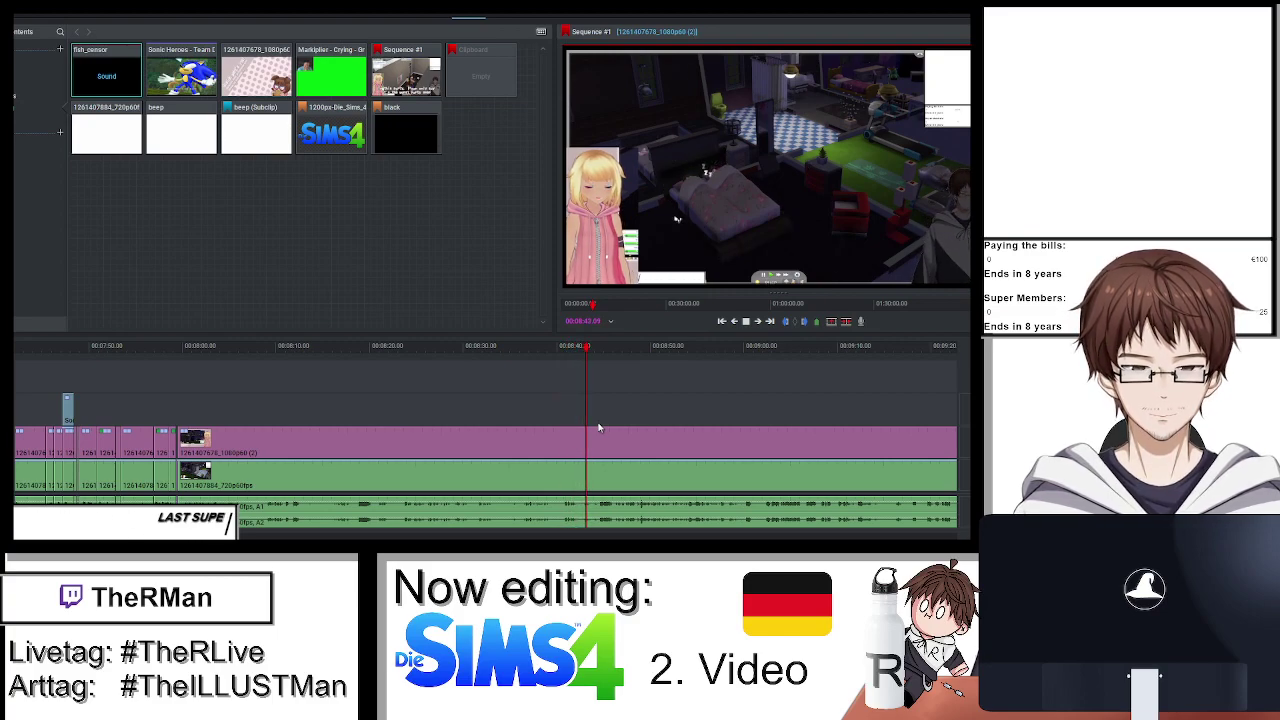
{"action": "scroll", "coordinate": [598, 427], "scroll_direction": "up", "scroll_amount": 3}
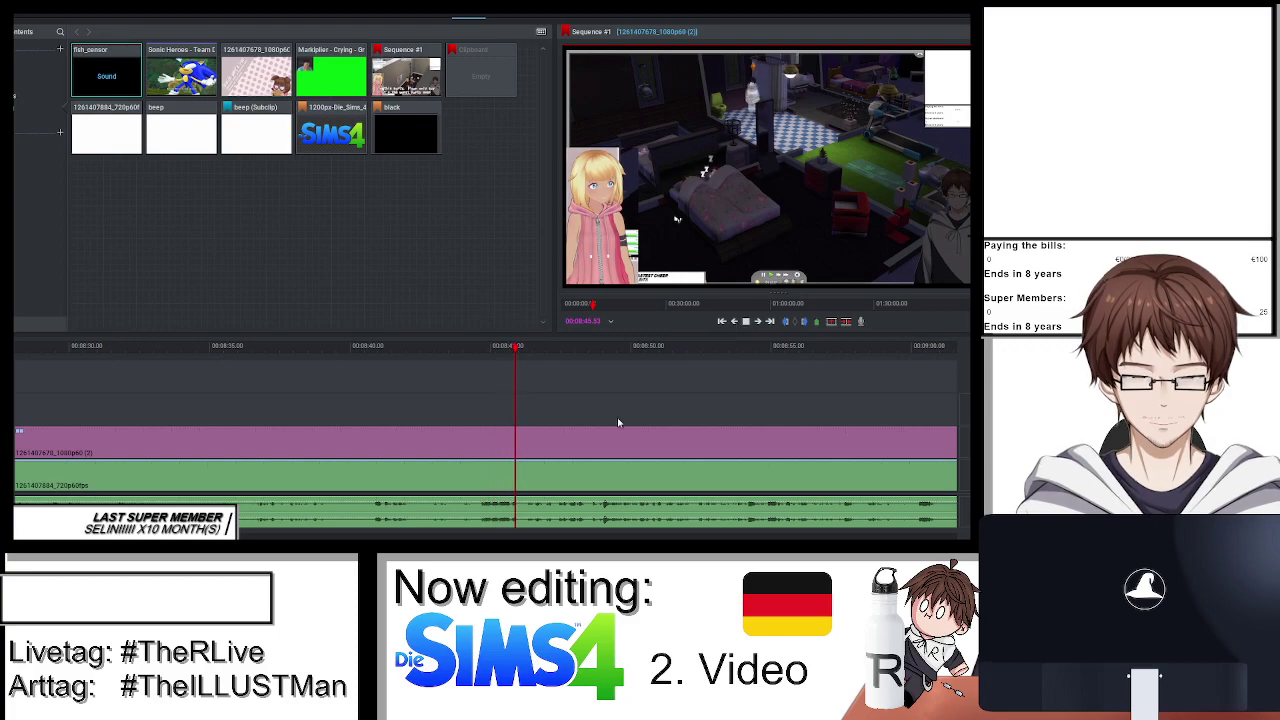
Try to split the sleeping scene at about 00:08:46 and shift the following upper video clip further along, and undo these edits.
{"action": "scroll", "coordinate": [618, 435], "scroll_direction": "down", "scroll_amount": 5}
{"action": "scroll", "coordinate": [600, 444], "scroll_direction": "down", "scroll_amount": 3}
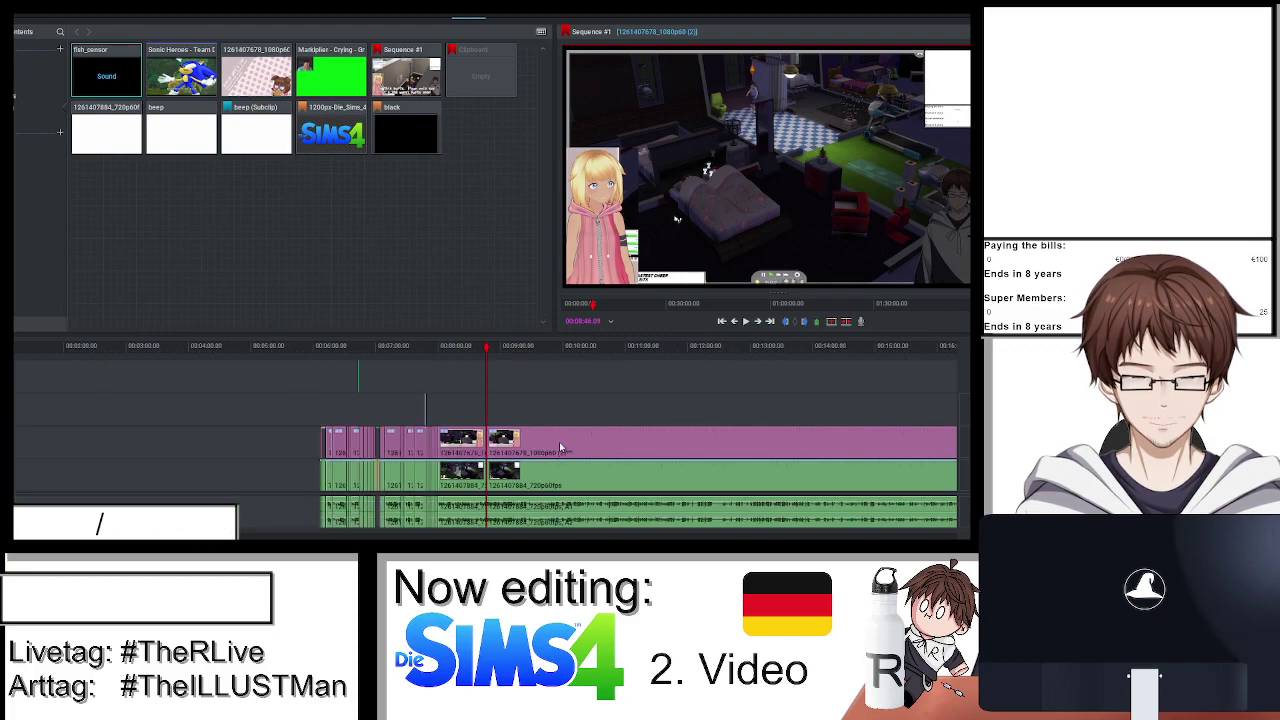
{"action": "scroll", "coordinate": [560, 448], "scroll_direction": "up", "scroll_amount": 6}
{"action": "left_click_drag", "start_coordinate": [533, 452], "coordinate": [852, 450]}
{"action": "left_click_drag", "start_coordinate": [587, 482], "coordinate": [617, 478]}
{"action": "key", "text": "ctrl+z"}
{"action": "key", "text": "ctrl+z"}
{"action": "key", "text": "ctrl+z"}
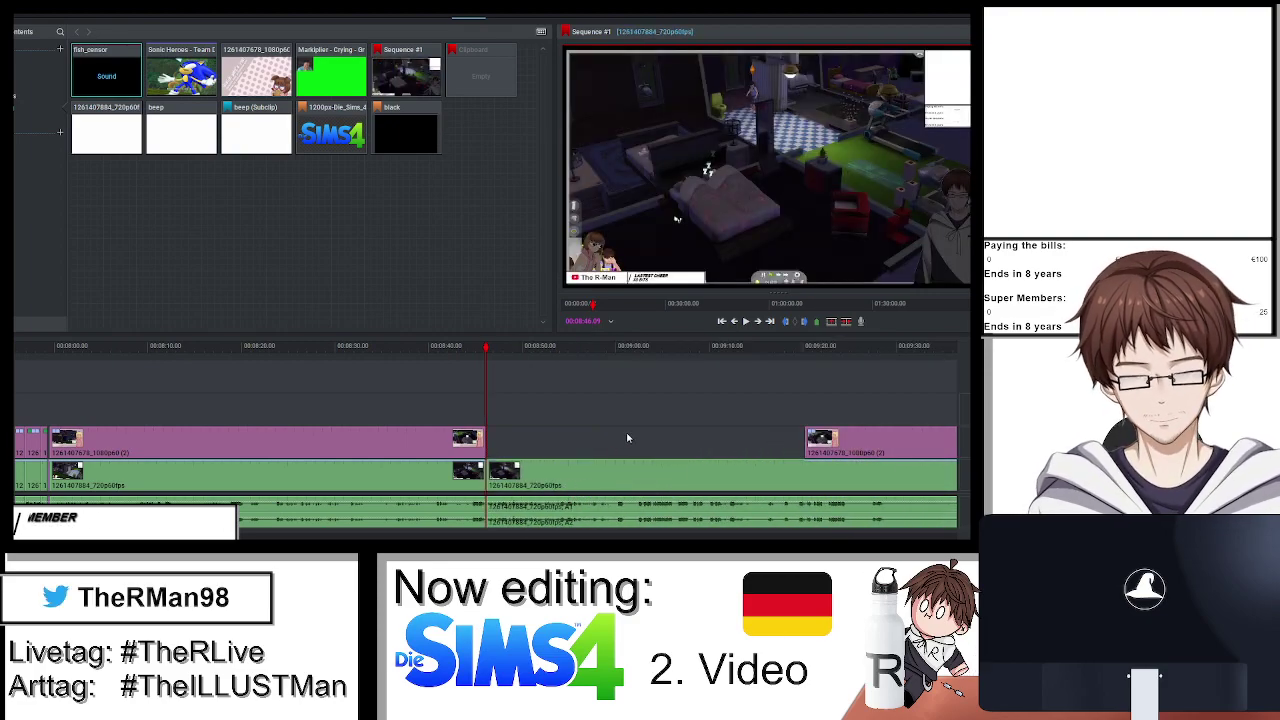
Play on through the sleeping scene and split the footage on all tracks at 00:09:00.
{"action": "scroll", "coordinate": [627, 438], "scroll_direction": "up", "scroll_amount": 2}
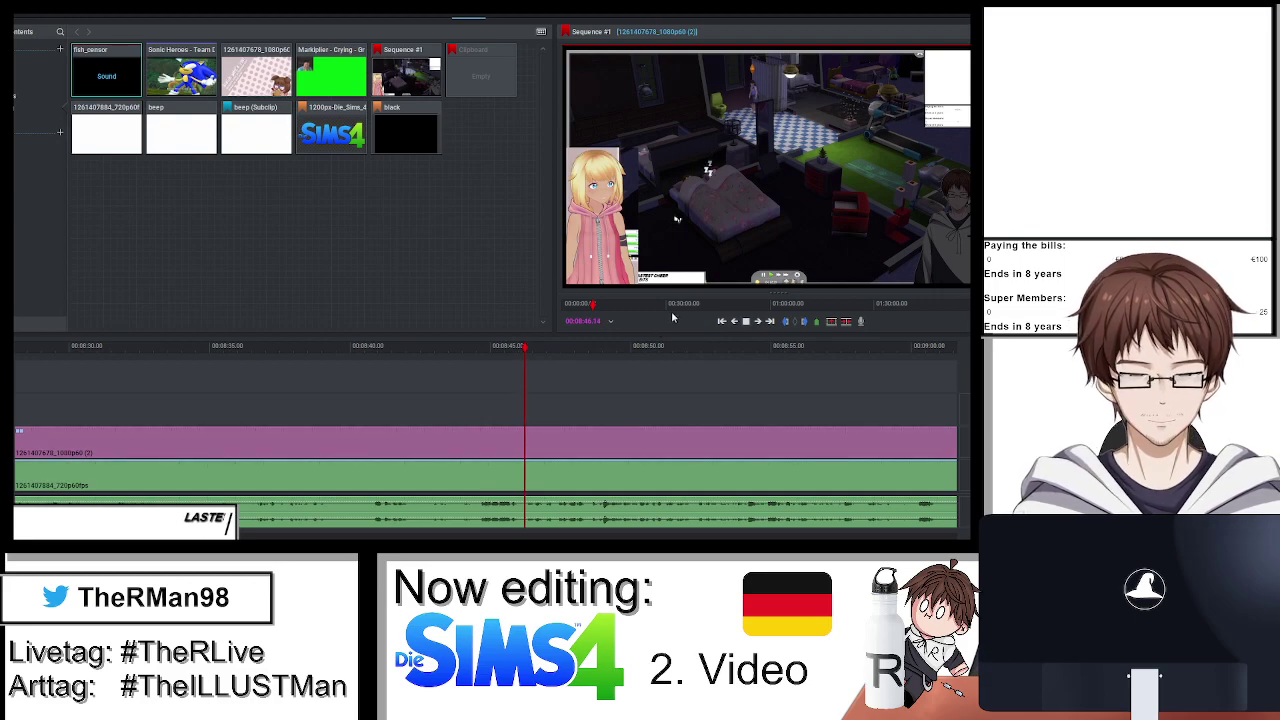
{"action": "scroll", "coordinate": [667, 400], "scroll_direction": "down", "scroll_amount": 2}
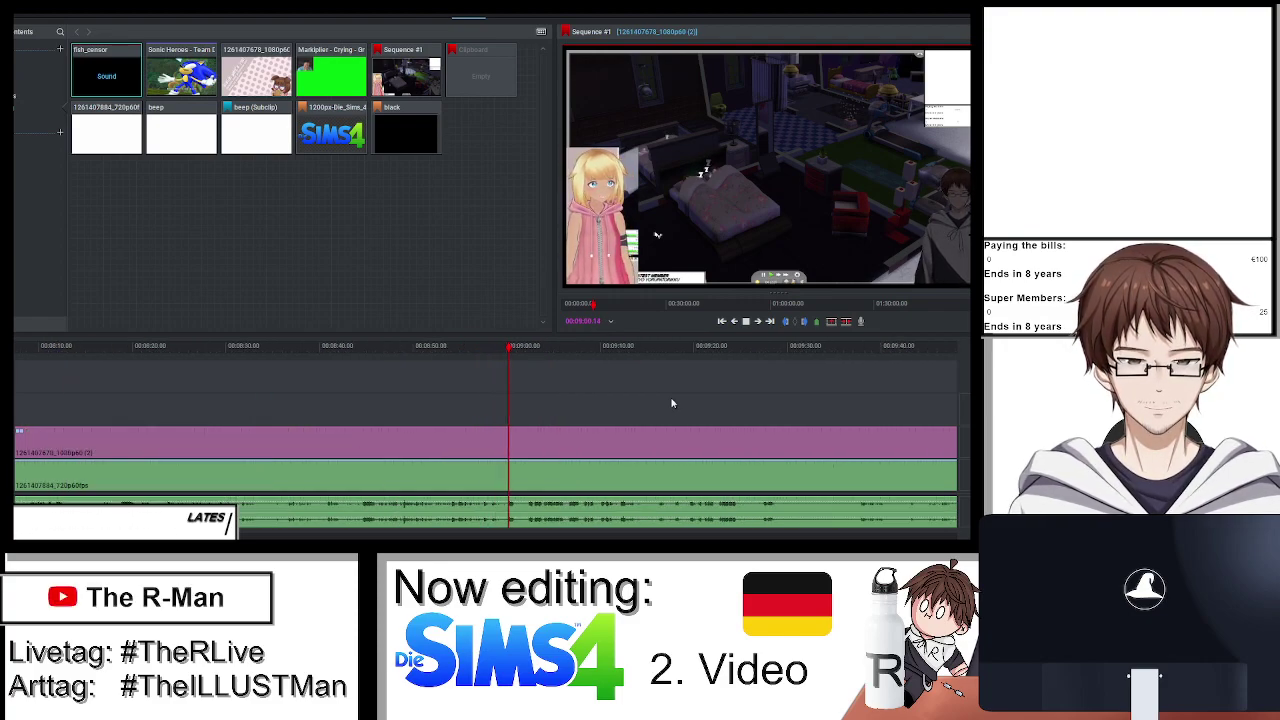
{"action": "key", "text": "space"}
{"action": "key", "text": "Up"}
{"action": "key", "text": "c"}
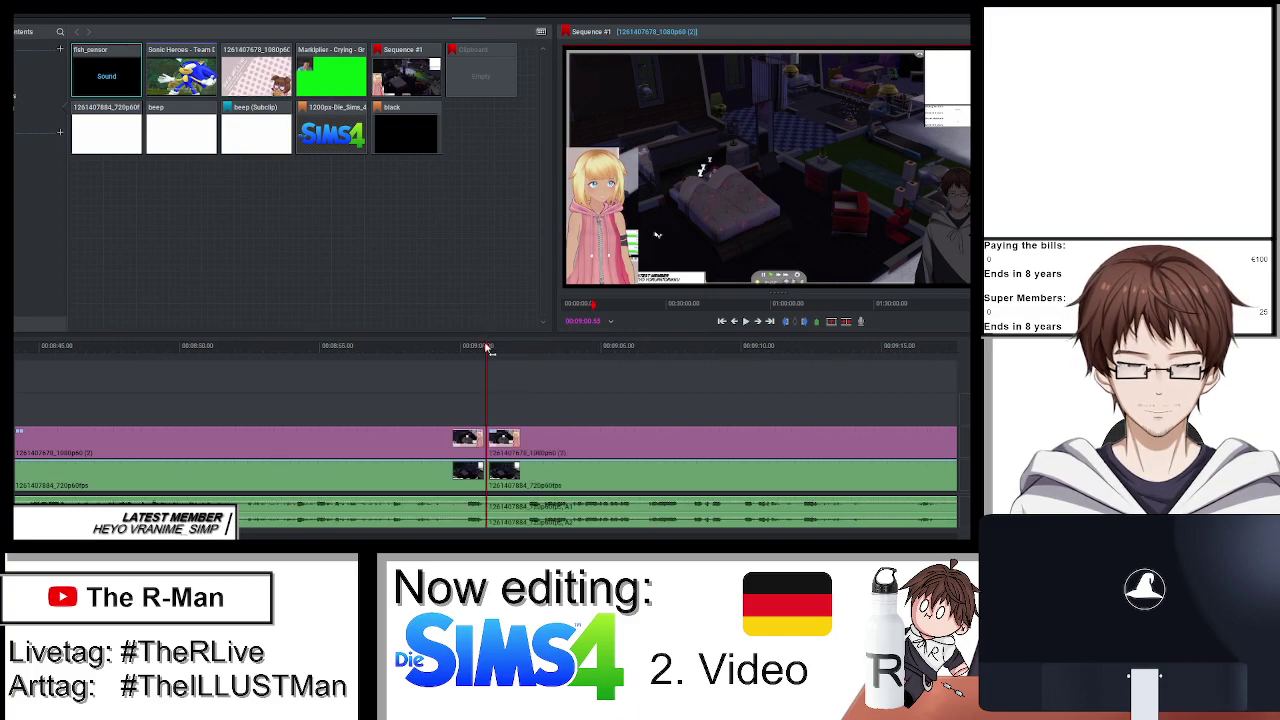
Check the footage after the 00:09:00 cut and split all tracks again at about 00:09:12.
{"action": "left_click_drag", "start_coordinate": [507, 355], "coordinate": [529, 364]}
{"action": "key", "text": "space"}
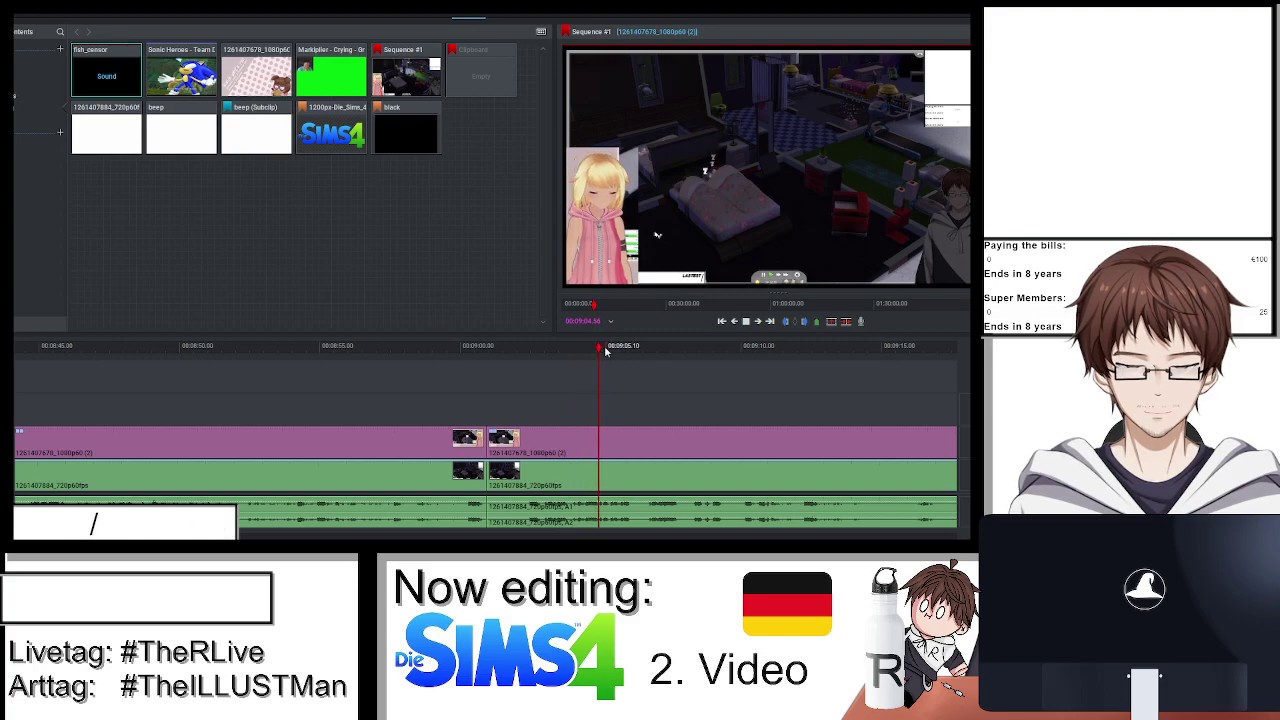
{"action": "left_click_drag", "start_coordinate": [656, 349], "coordinate": [692, 357]}
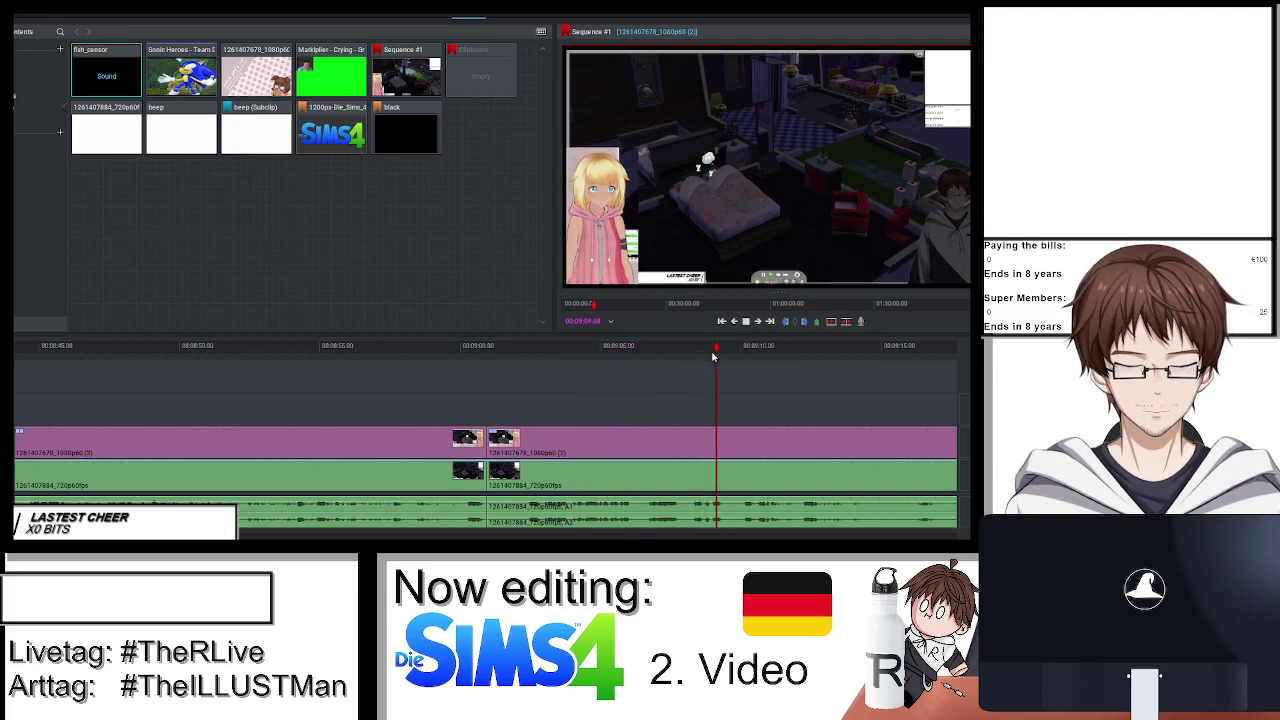
{"action": "scroll", "coordinate": [775, 410], "scroll_direction": "down", "scroll_amount": 2}
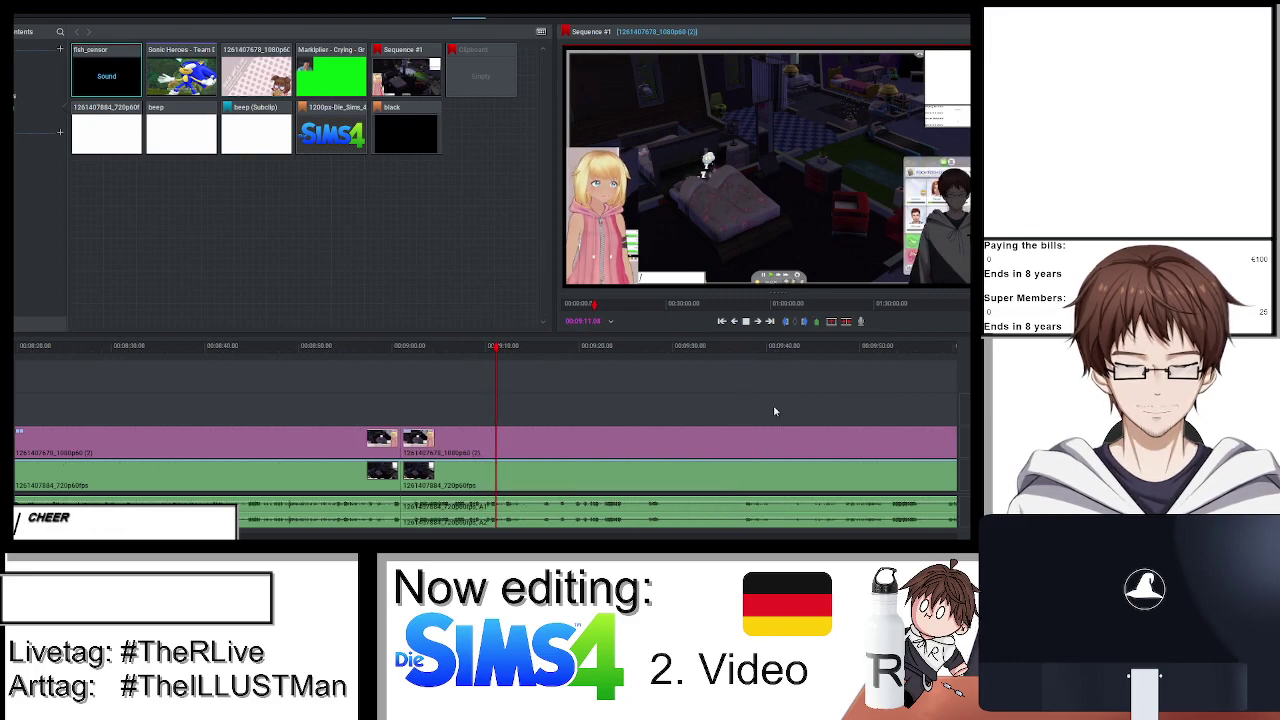
{"action": "scroll", "coordinate": [773, 408], "scroll_direction": "up", "scroll_amount": 3}
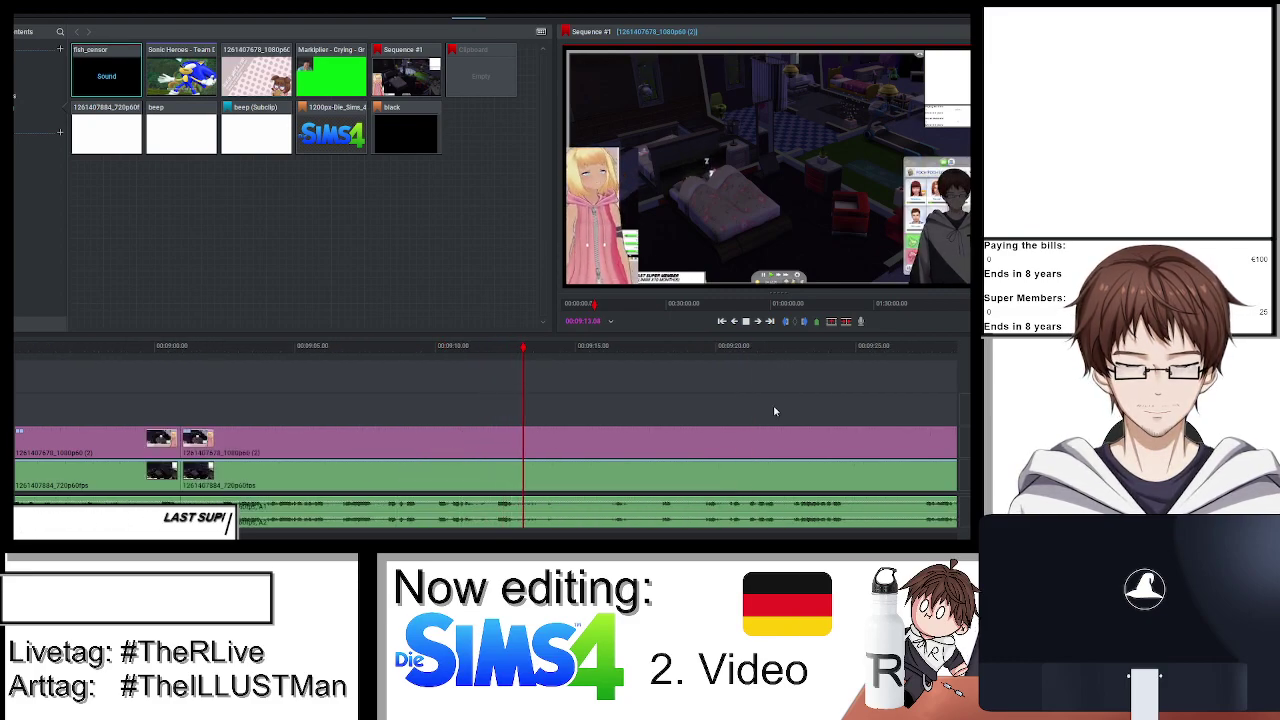
{"action": "left_click_drag", "start_coordinate": [548, 347], "coordinate": [514, 371]}
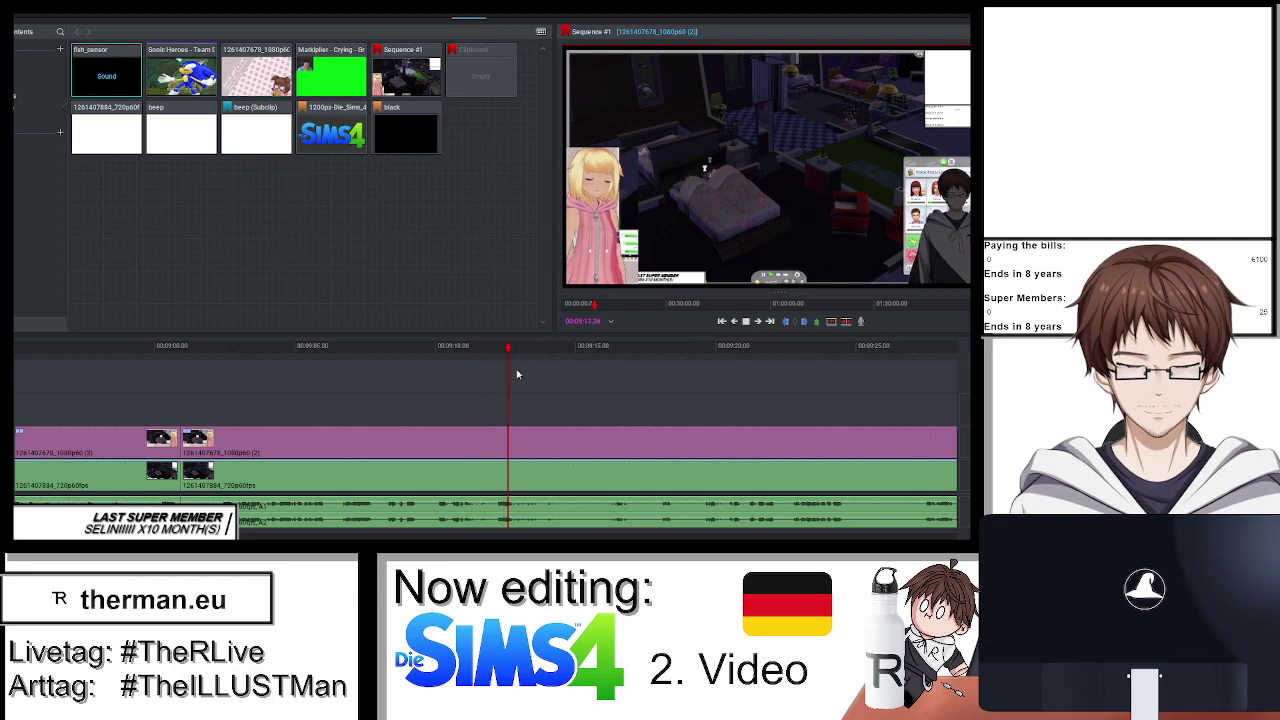
{"action": "scroll", "coordinate": [530, 380], "scroll_direction": "up", "scroll_amount": 3}
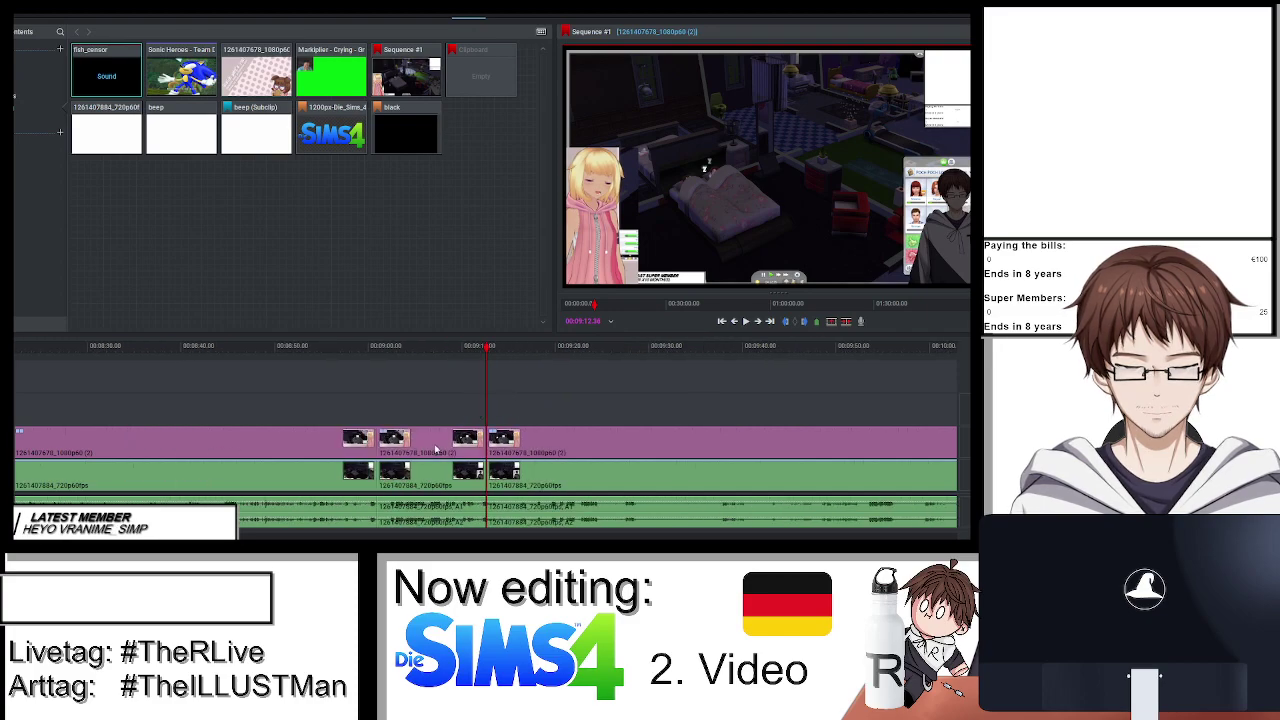
Try removing the footage between the 00:09:00 and 00:09:12 cuts on all tracks, close the gap and play across the join.
{"action": "right_click", "coordinate": [435, 449]}
{"action": "left_click", "coordinate": [480, 368]}
{"action": "right_click", "coordinate": [401, 481]}
{"action": "left_click", "coordinate": [448, 369]}
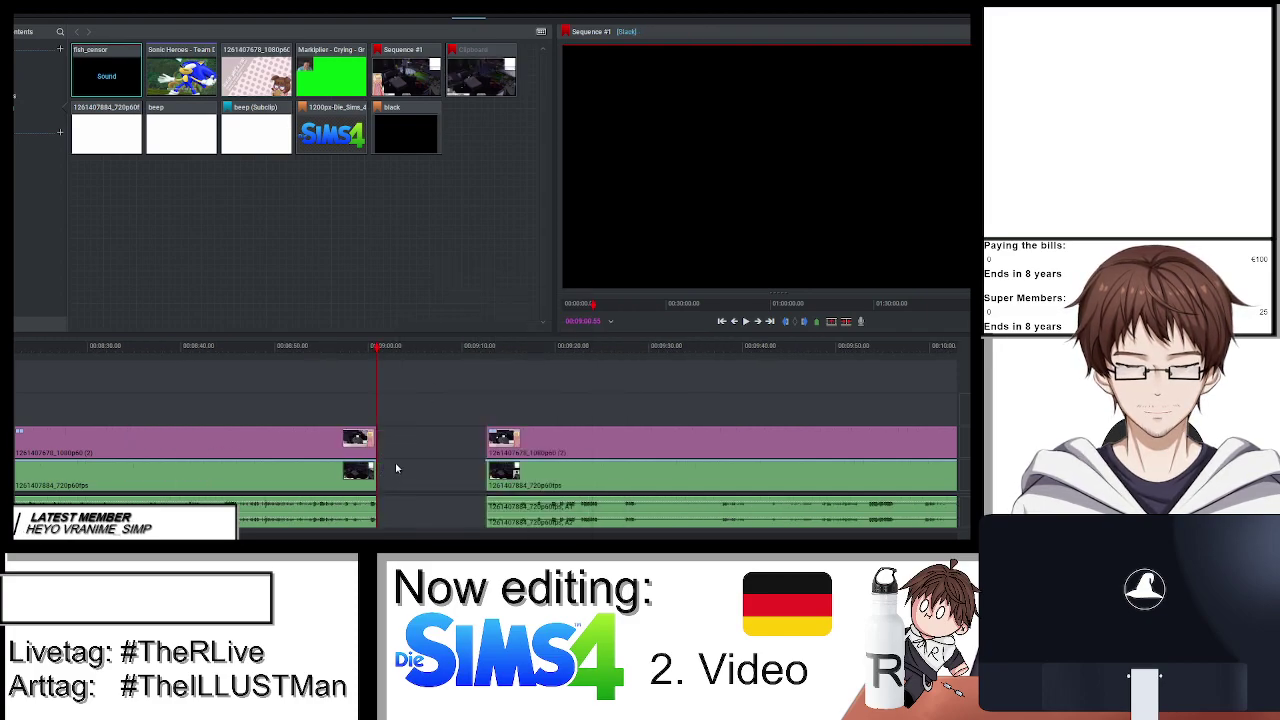
{"action": "right_click", "coordinate": [398, 468]}
{"action": "left_click", "coordinate": [420, 403]}
{"action": "left_click", "coordinate": [368, 347]}
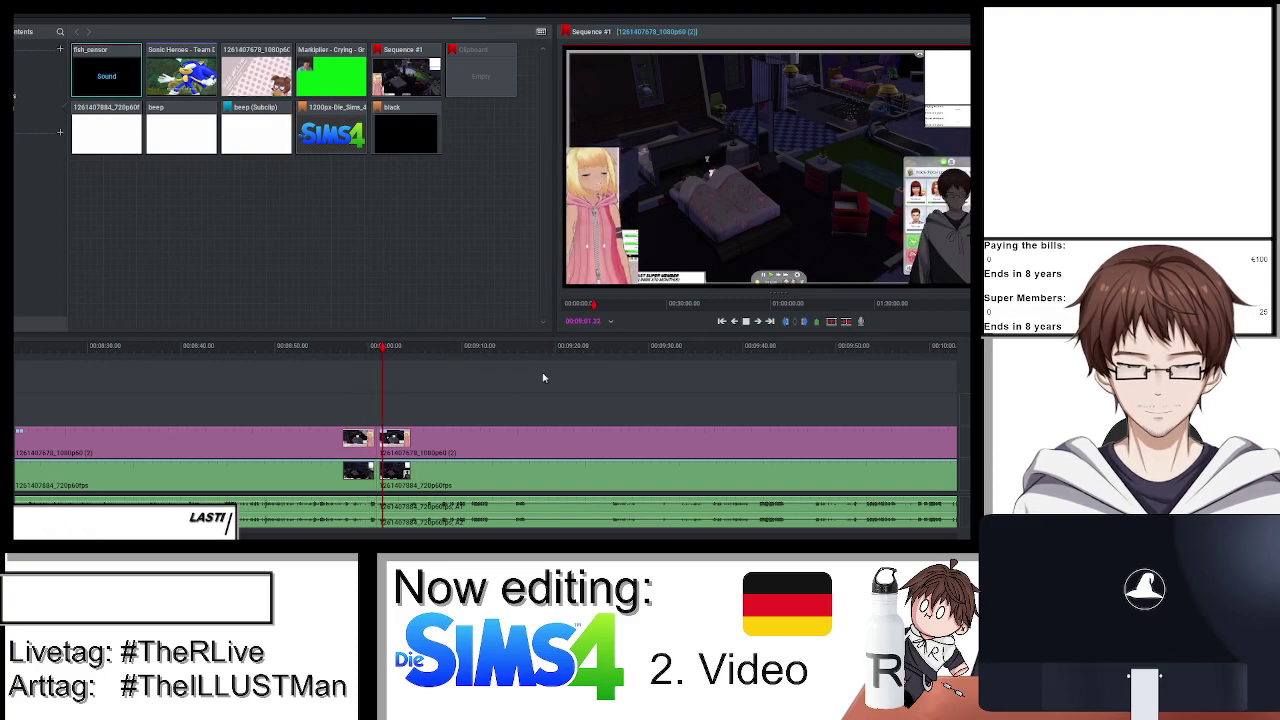
{"action": "key", "text": "space"}
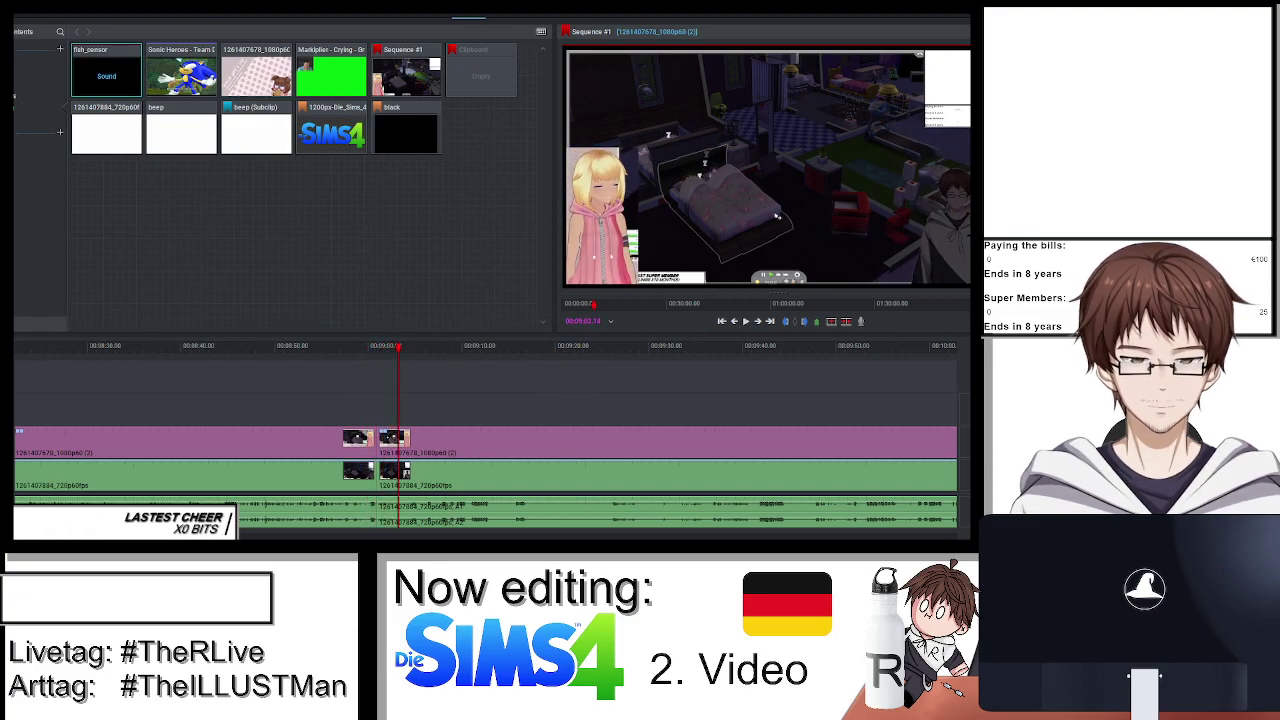
Undo the gap closing, the segment removal and the two splits at 00:09:00 and 00:09:12.
{"action": "key", "text": "ctrl+z"}
{"action": "key", "text": "ctrl+z"}
{"action": "key", "text": "ctrl+z"}
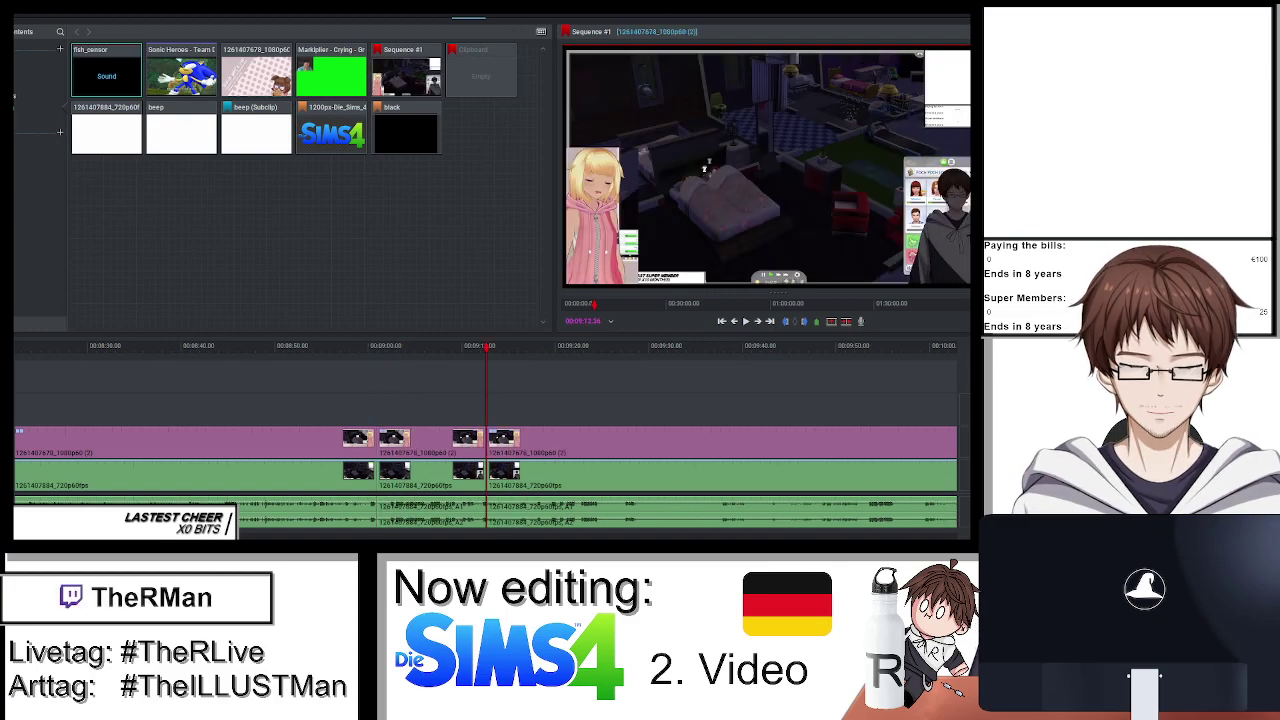
{"action": "scroll", "coordinate": [588, 433], "scroll_direction": "up", "scroll_amount": 2}
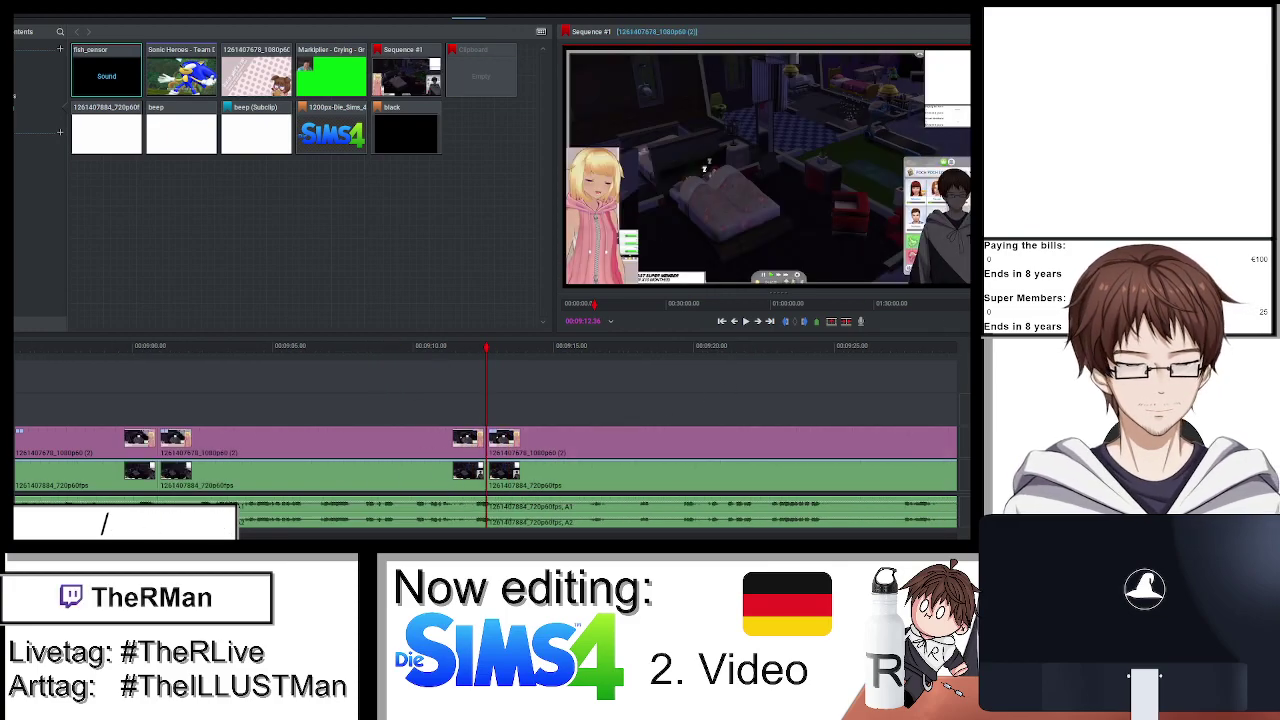
{"action": "key", "text": "ctrl+z"}
{"action": "key", "text": "ctrl+z"}
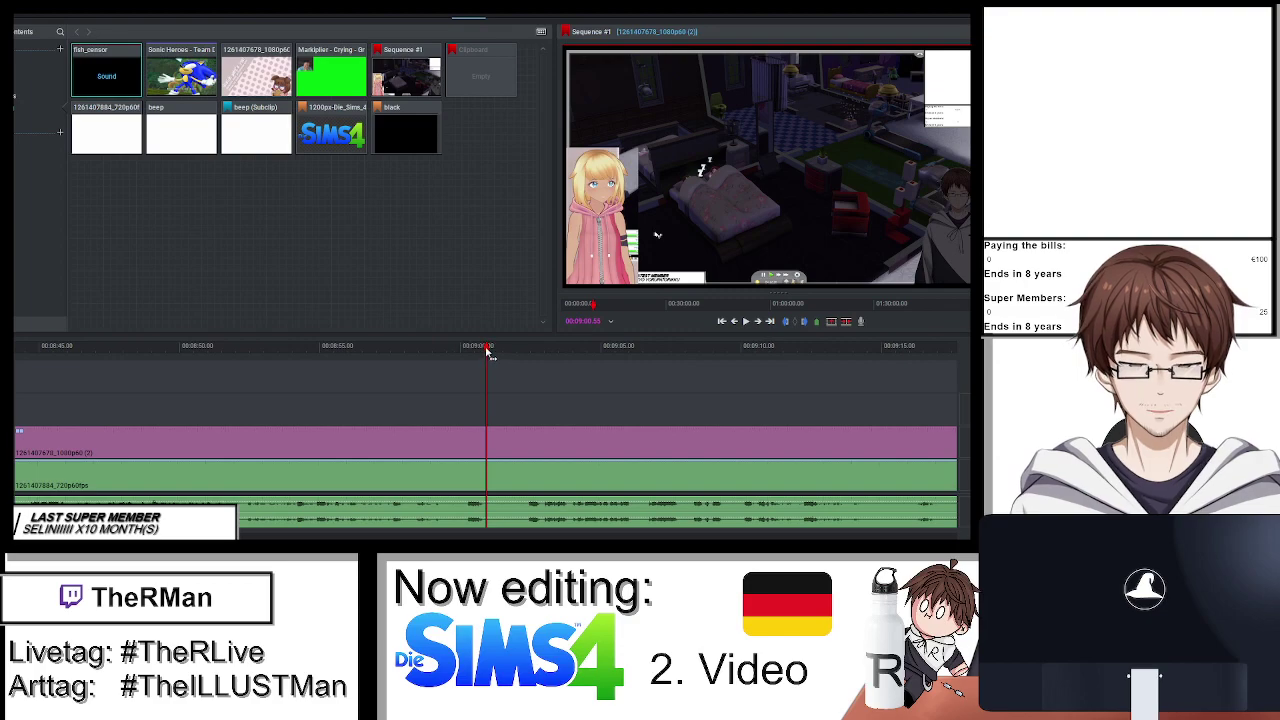
Split the sleeping scene on all tracks at about 00:09:01.
{"action": "left_click_drag", "start_coordinate": [488, 352], "coordinate": [502, 355]}
{"action": "key", "text": "c"}
{"action": "scroll", "coordinate": [588, 440], "scroll_direction": "down", "scroll_amount": 2}
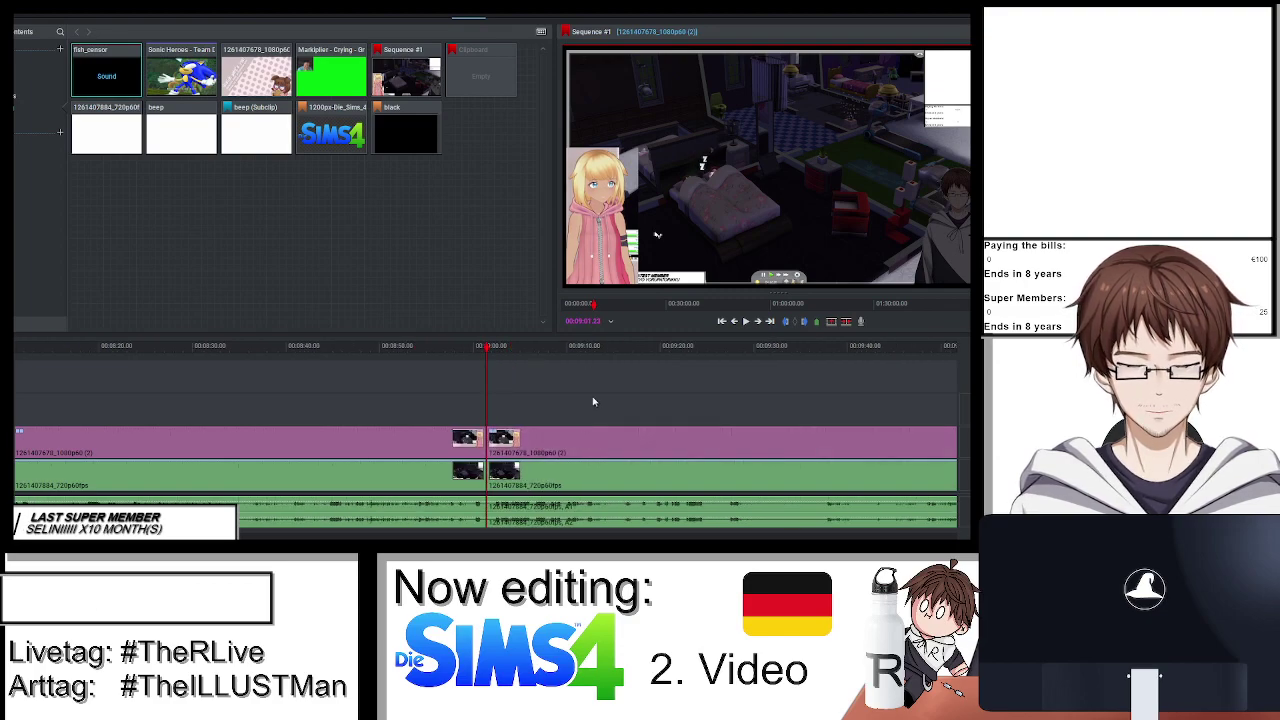
Check the footage up to about 00:09:28 and split all tracks at about 00:09:12.
{"action": "scroll", "coordinate": [593, 401], "scroll_direction": "down", "scroll_amount": 2}
{"action": "mouse_move", "coordinate": [588, 348]}
{"action": "left_mouse_down"}
{"action": "mouse_move", "coordinate": [640, 350]}
{"action": "mouse_move", "coordinate": [566, 350]}
{"action": "left_mouse_up"}
{"action": "scroll", "coordinate": [588, 392], "scroll_direction": "up", "scroll_amount": 3}
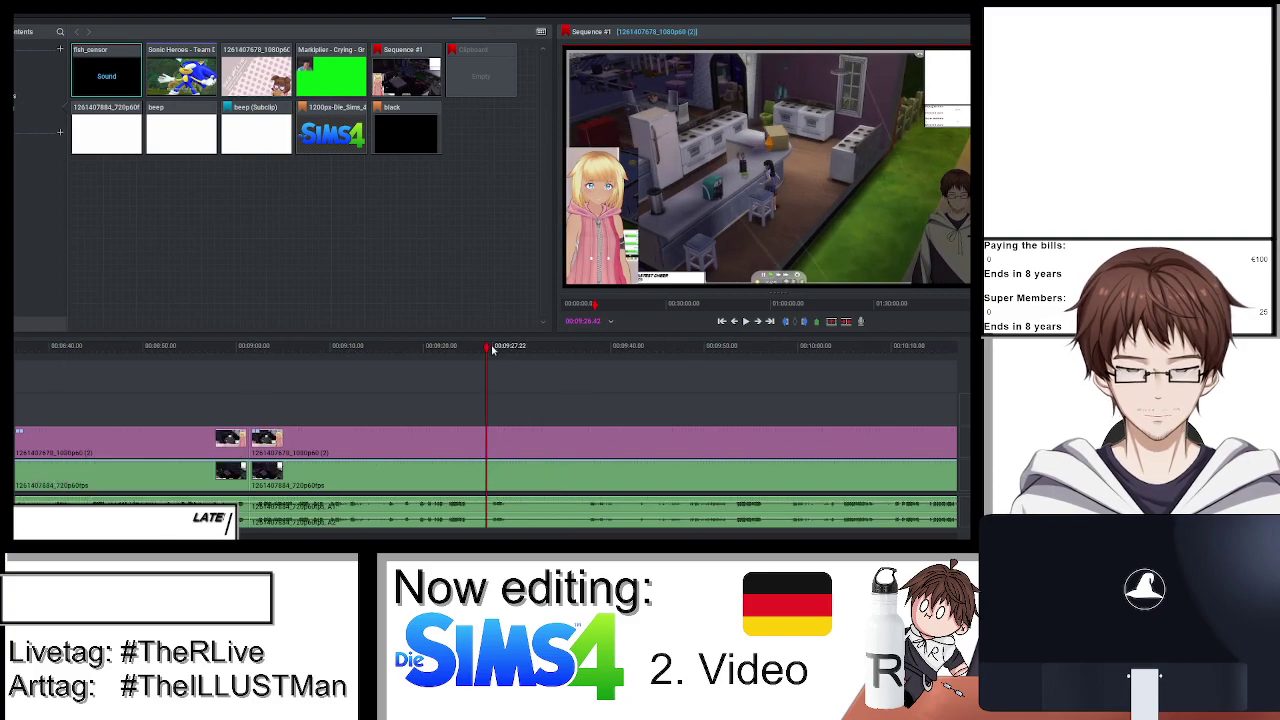
{"action": "key", "text": "space"}
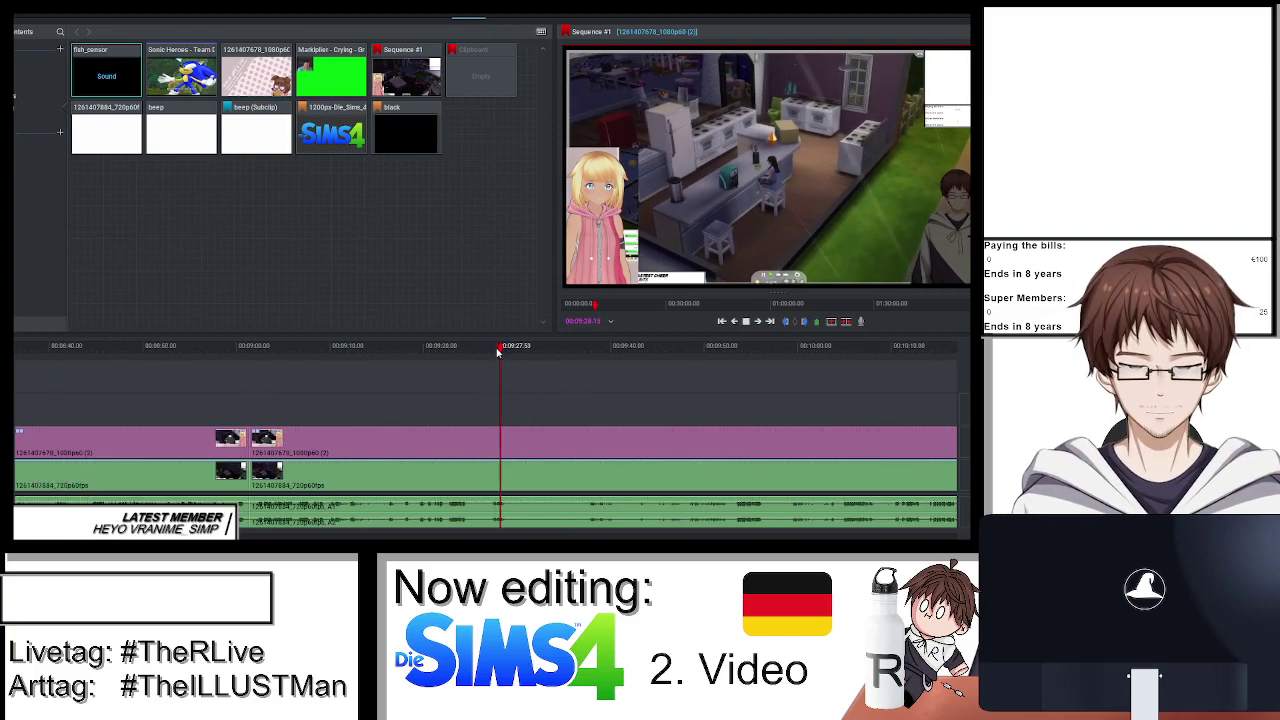
{"action": "left_click_drag", "start_coordinate": [502, 350], "coordinate": [354, 350]}
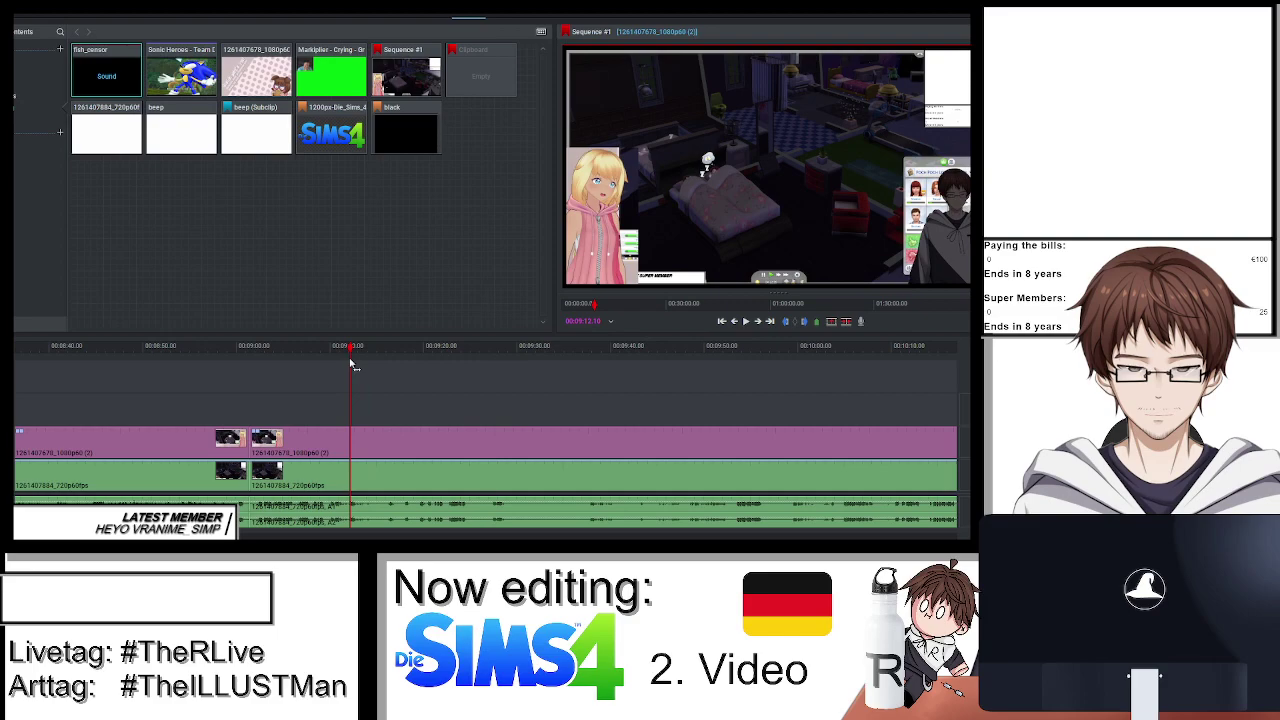
{"action": "scroll", "coordinate": [421, 410], "scroll_direction": "up", "scroll_amount": 3}
{"action": "mouse_move", "coordinate": [494, 350]}
{"action": "left_mouse_down"}
{"action": "mouse_move", "coordinate": [471, 352]}
{"action": "mouse_move", "coordinate": [482, 352]}
{"action": "left_mouse_up"}
{"action": "key", "text": "space"}
{"action": "key", "text": "space"}
{"action": "key", "text": "c"}
Remove the segment between the 00:09:01 and 00:09:12 cuts from all tracks and close the resulting gap.
{"action": "right_click", "coordinate": [366, 431]}
{"action": "left_click", "coordinate": [396, 367]}
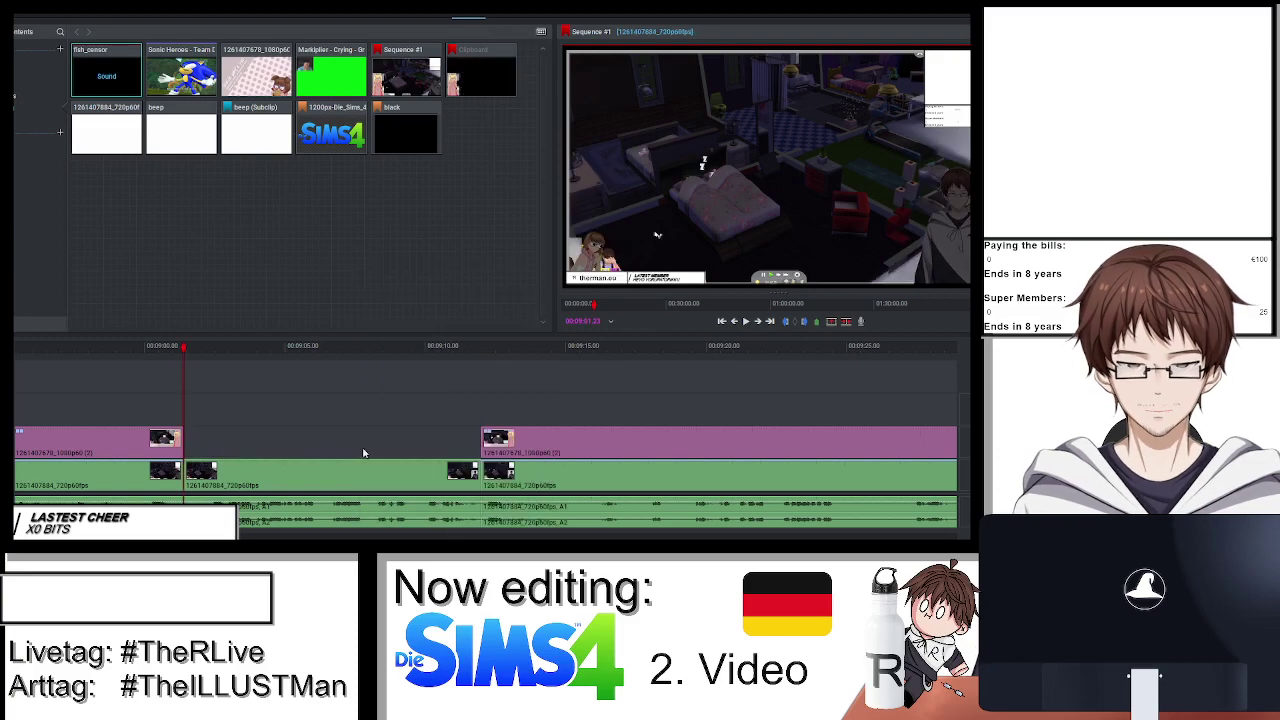
{"action": "right_click", "coordinate": [340, 489]}
{"action": "right_click", "coordinate": [292, 471]}
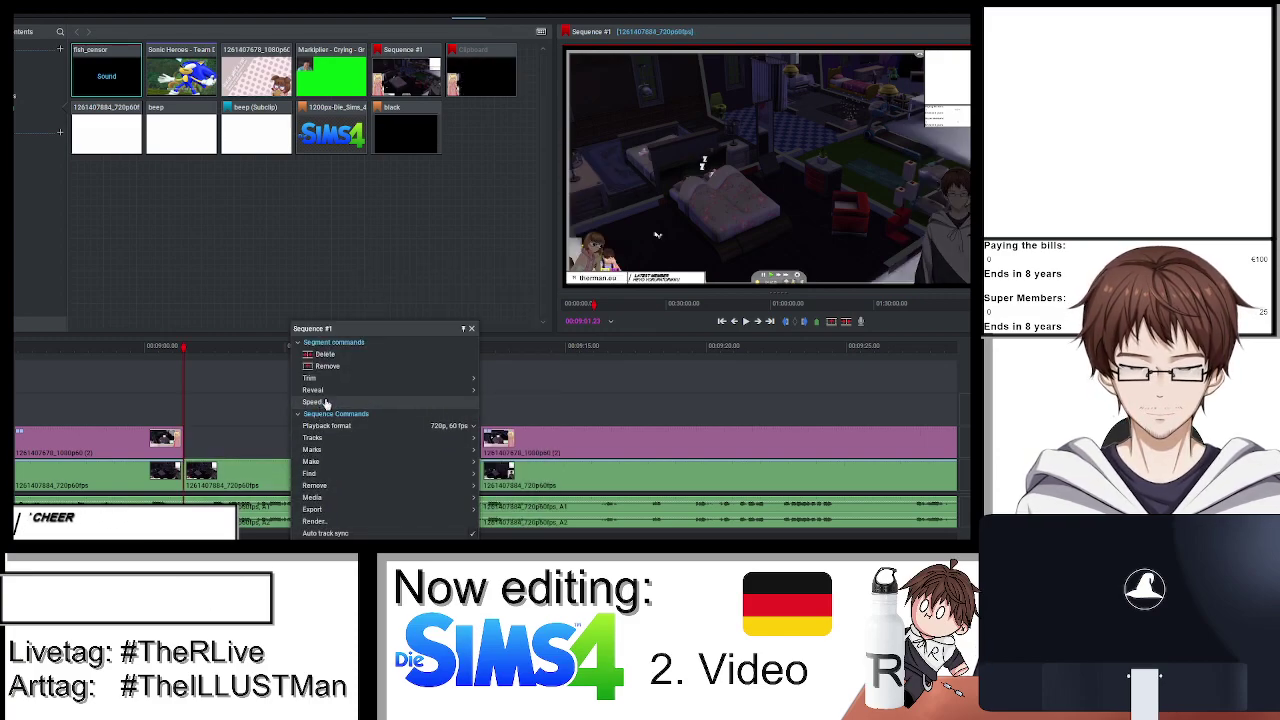
{"action": "left_click", "coordinate": [337, 369]}
{"action": "right_click", "coordinate": [322, 486]}
{"action": "left_click", "coordinate": [358, 401]}
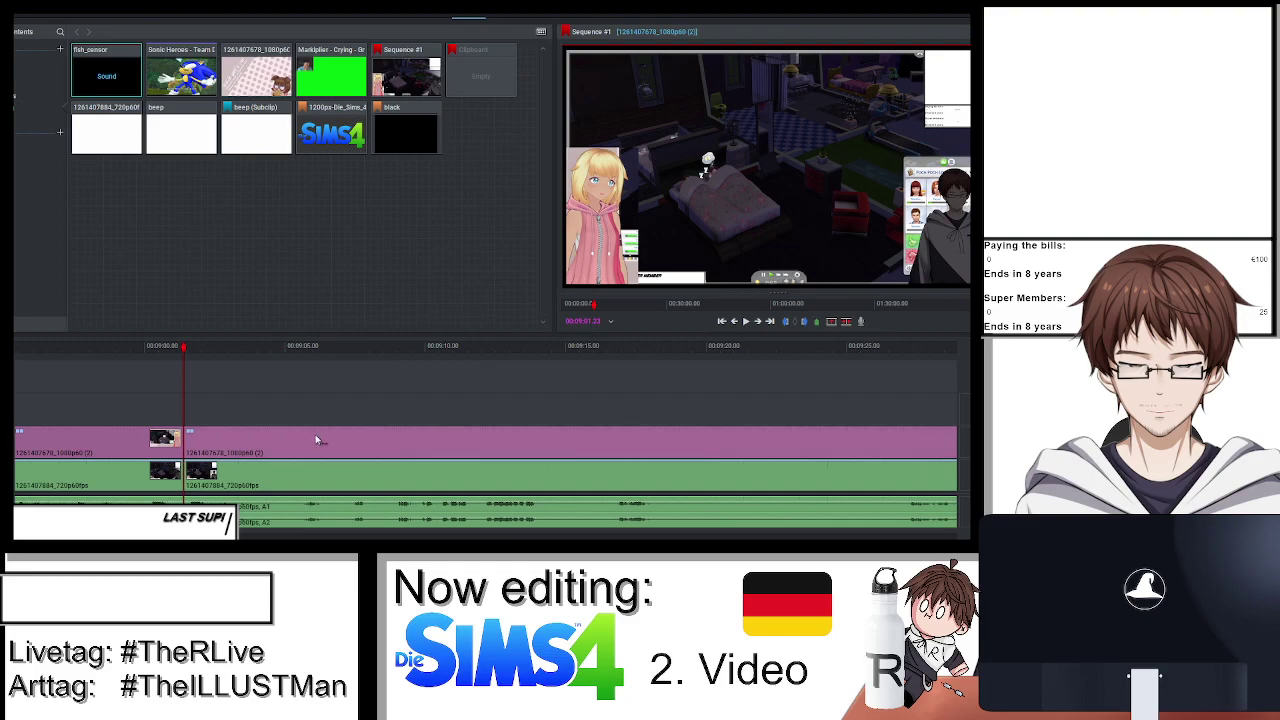
Add 15-frame dissolves on both video tracks and an audio crossfade at the 00:09:01 cut.
{"action": "right_click", "coordinate": [186, 447]}
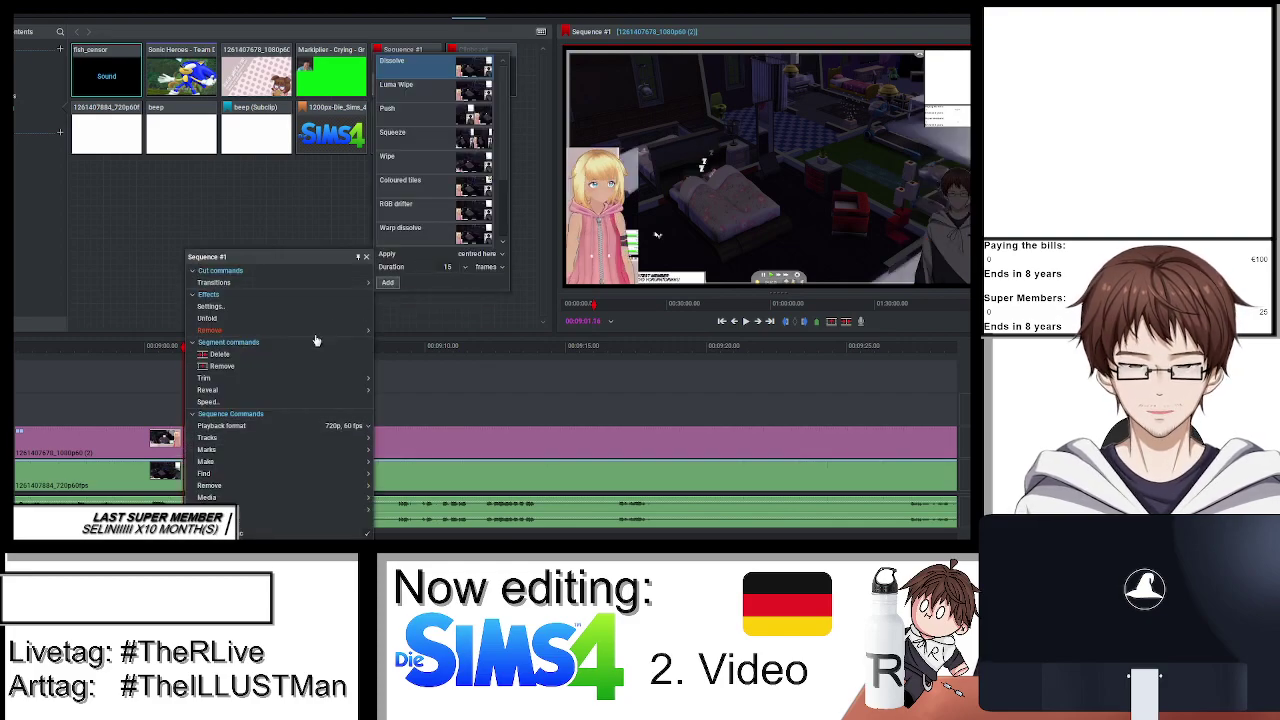
{"action": "left_click", "coordinate": [388, 283]}
{"action": "right_click", "coordinate": [184, 469]}
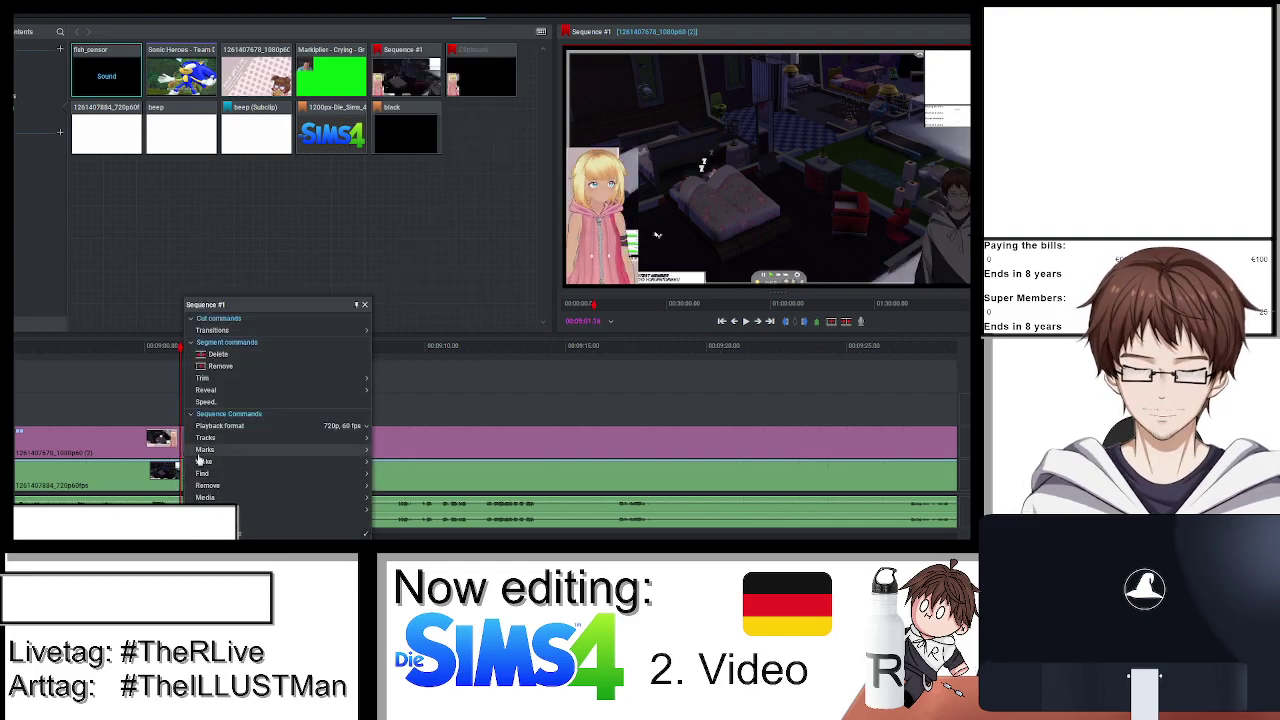
{"action": "mouse_move", "coordinate": [277, 331]}
{"action": "left_click", "coordinate": [385, 331]}
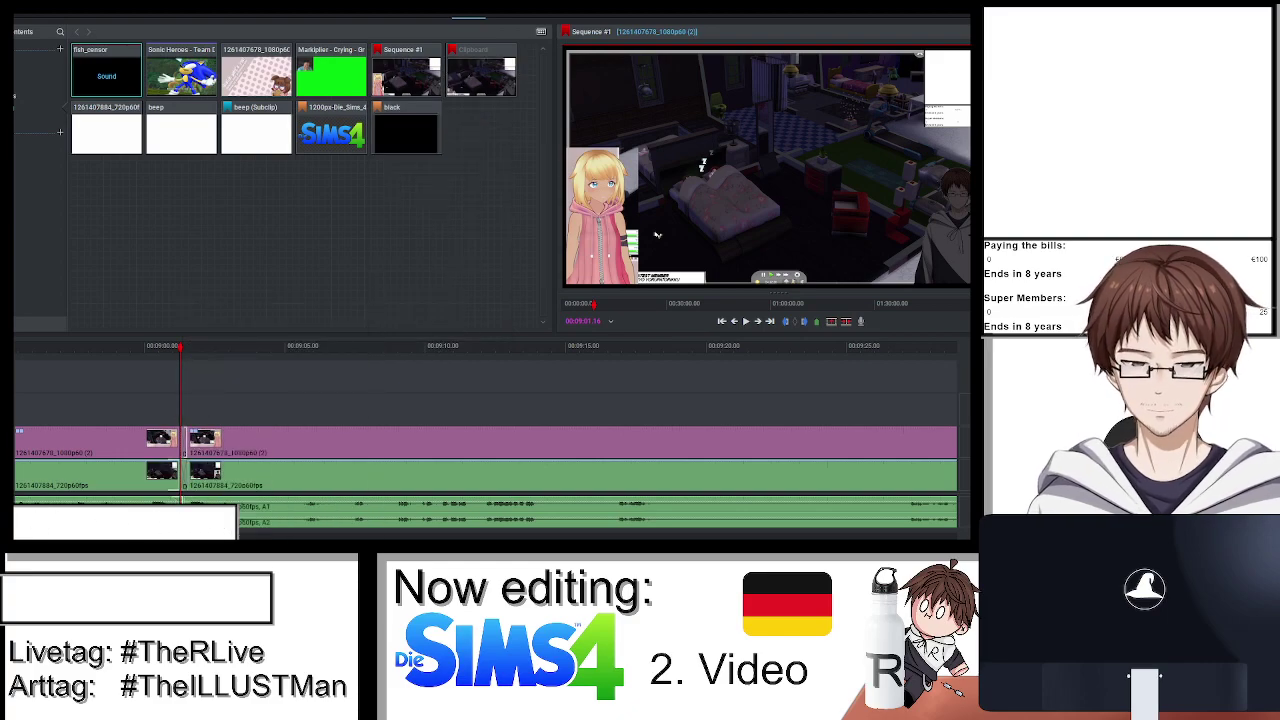
{"action": "right_click", "coordinate": [186, 445]}
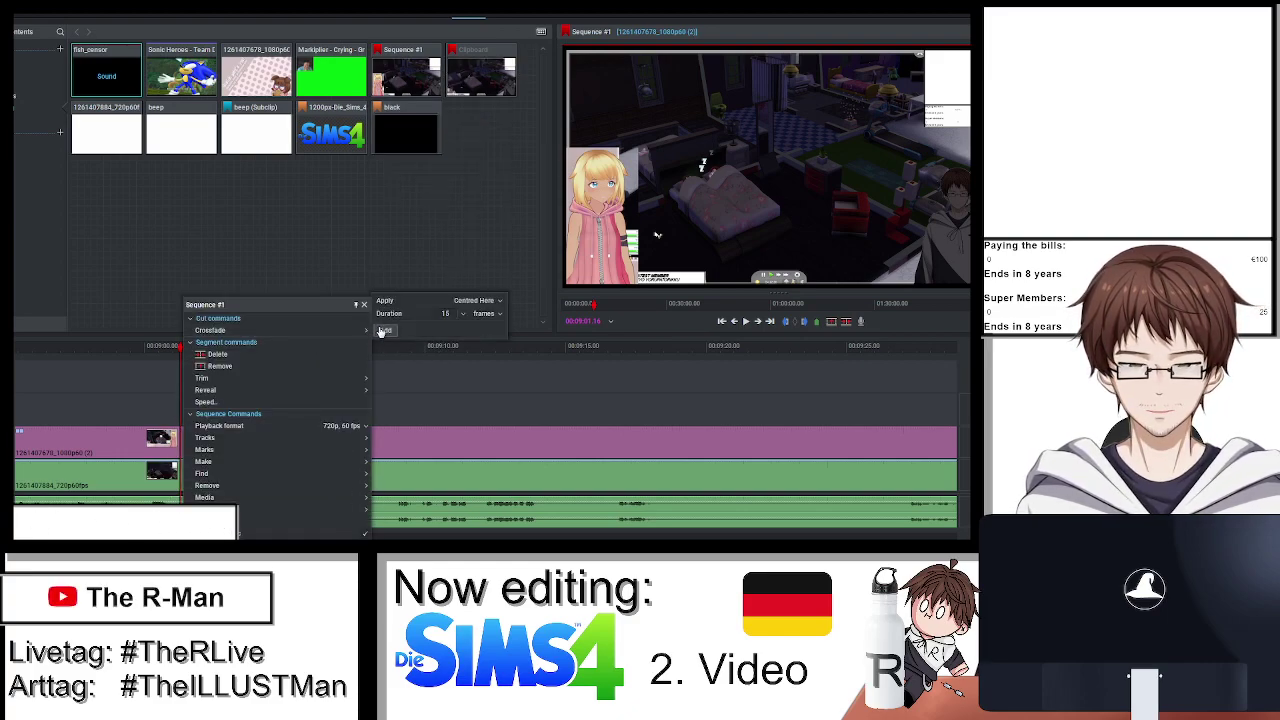
{"action": "left_click", "coordinate": [384, 331]}
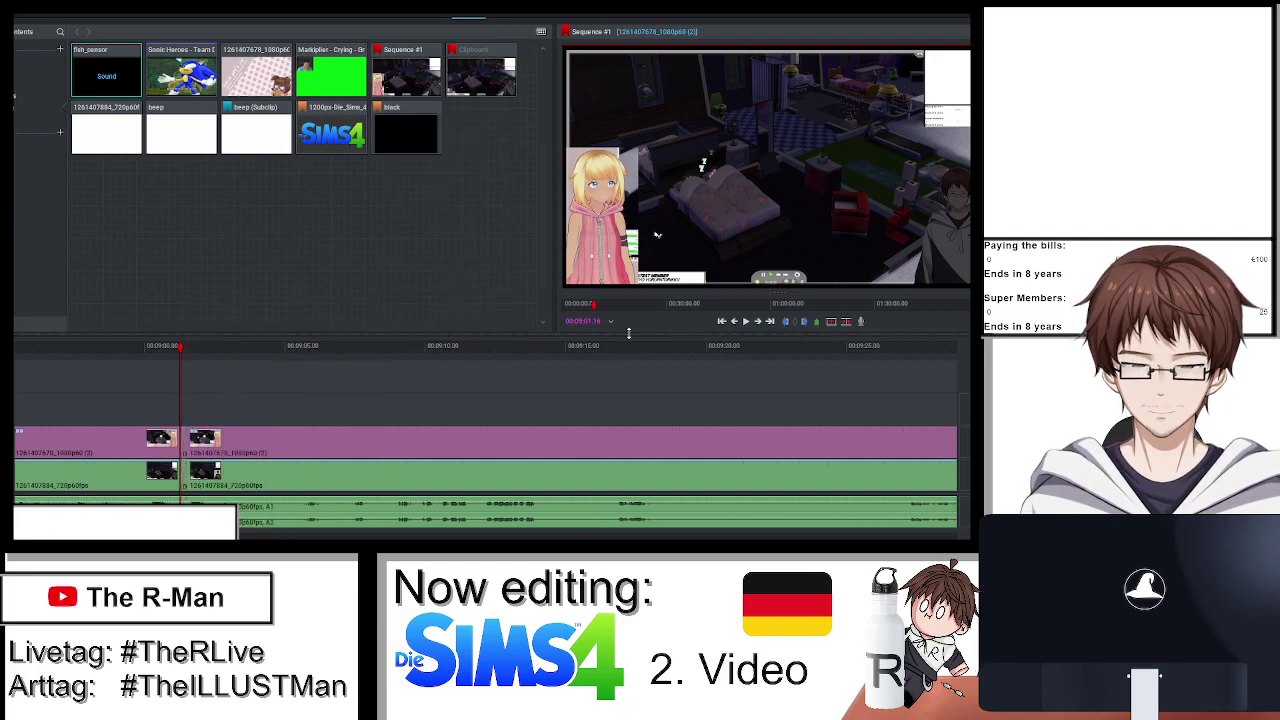
Play on into the kitchen scene and split all tracks at about 00:09:14 and 00:09:16.
{"action": "key", "text": "space"}
{"action": "scroll", "coordinate": [658, 391], "scroll_direction": "down", "scroll_amount": 3}
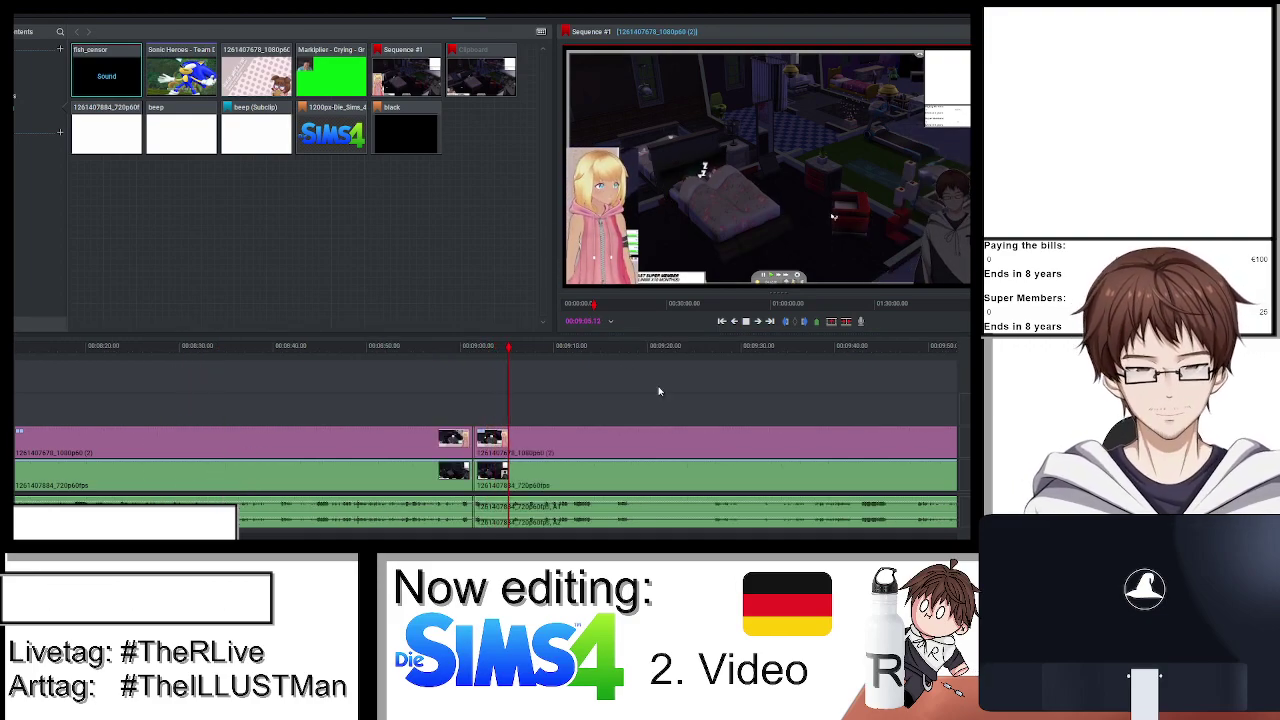
{"action": "scroll", "coordinate": [658, 391], "scroll_direction": "down", "scroll_amount": 3}
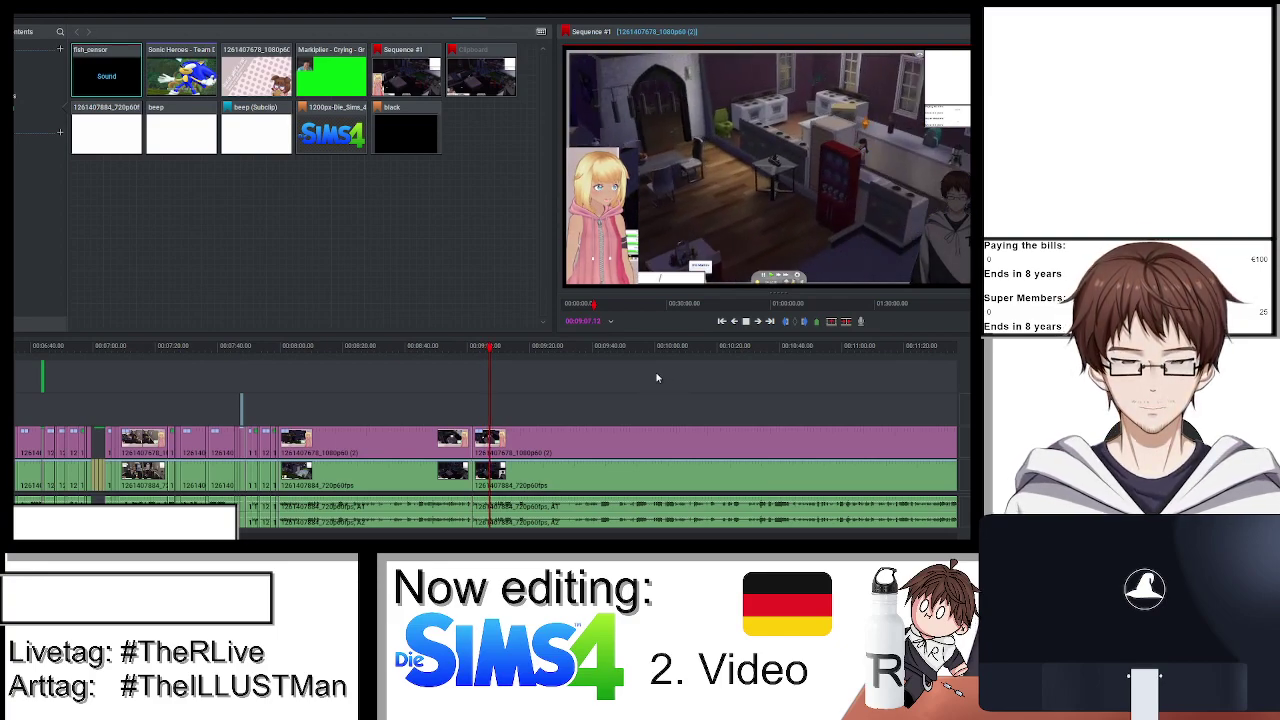
{"action": "scroll", "coordinate": [657, 378], "scroll_direction": "up", "scroll_amount": 5}
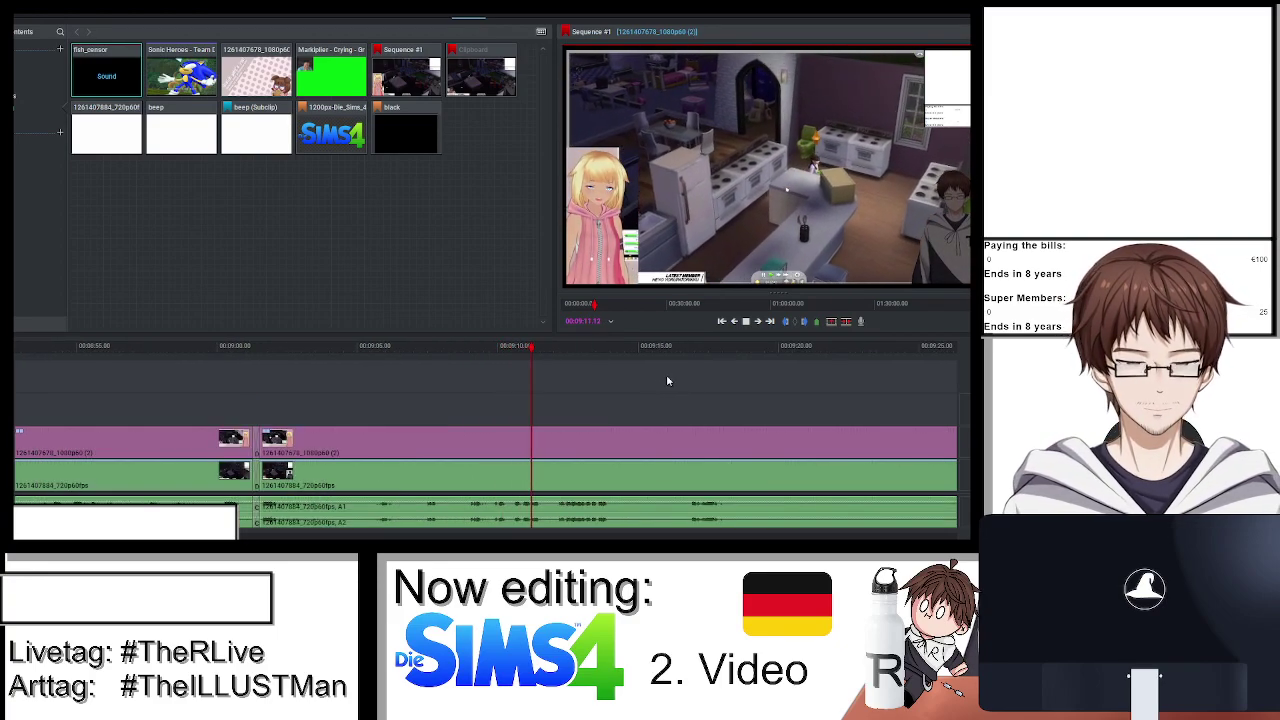
{"action": "scroll", "coordinate": [675, 380], "scroll_direction": "down", "scroll_amount": 3}
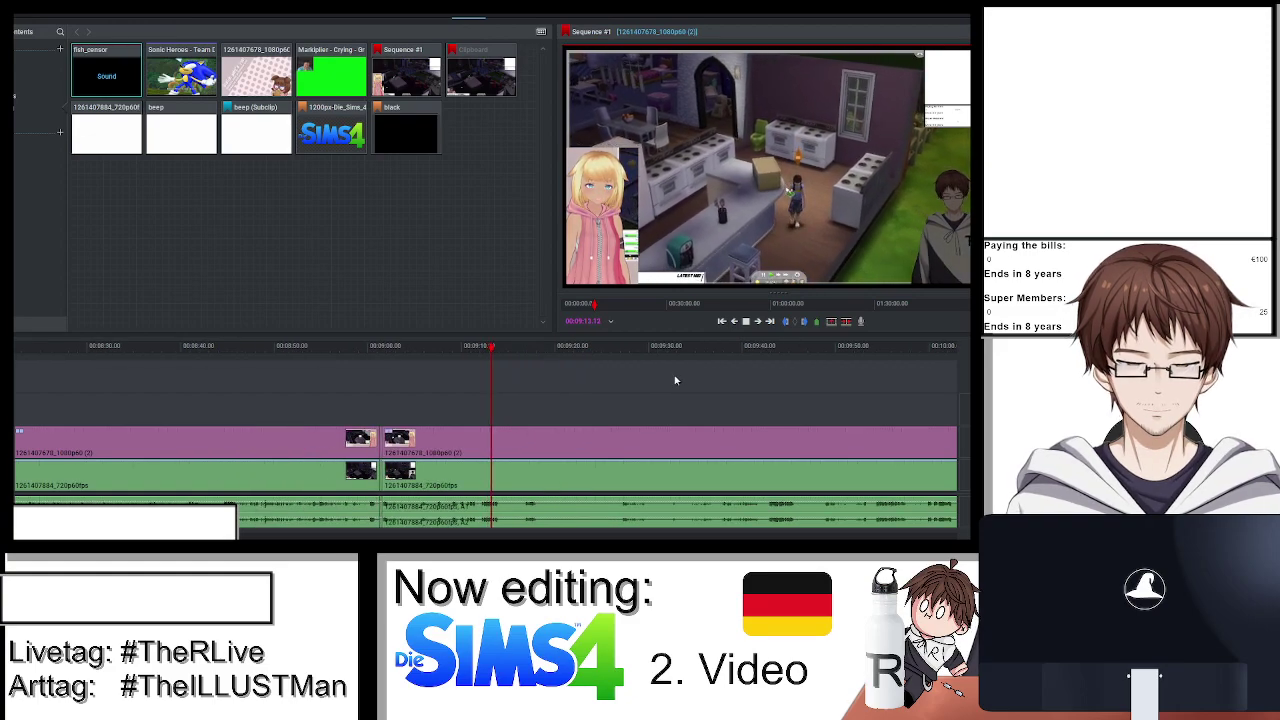
{"action": "scroll", "coordinate": [675, 380], "scroll_direction": "up", "scroll_amount": 3}
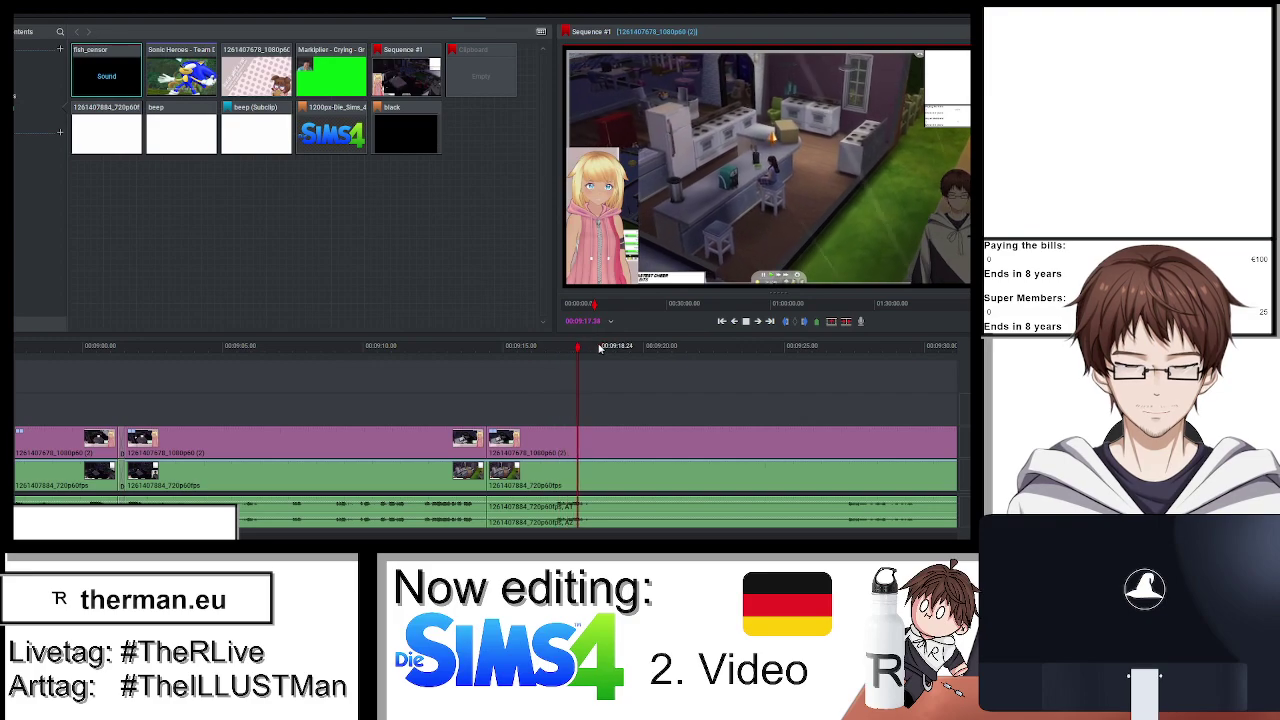
{"action": "left_click", "coordinate": [557, 348]}
{"action": "key", "text": "c"}
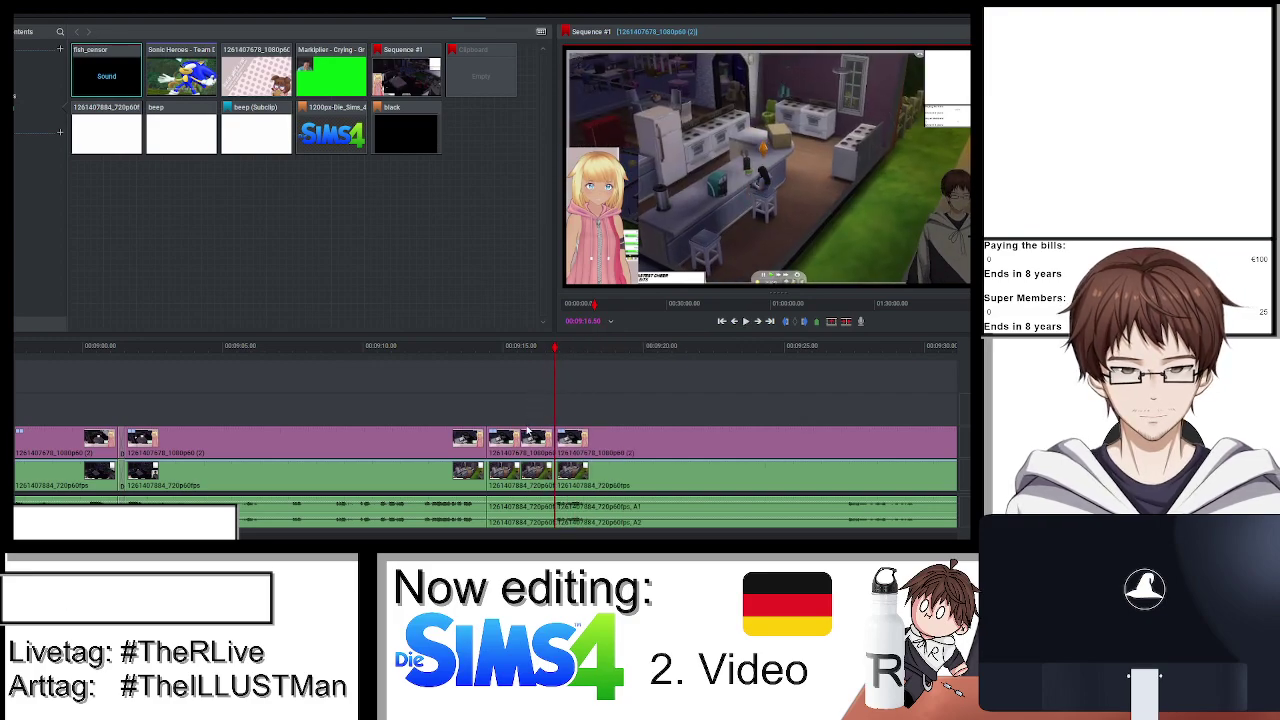
Remove the short kitchen segment between the 00:09:14 and 00:09:16 cuts from all tracks and close the gap.
{"action": "right_click", "coordinate": [528, 438]}
{"action": "left_click", "coordinate": [578, 368]}
{"action": "right_click", "coordinate": [520, 474]}
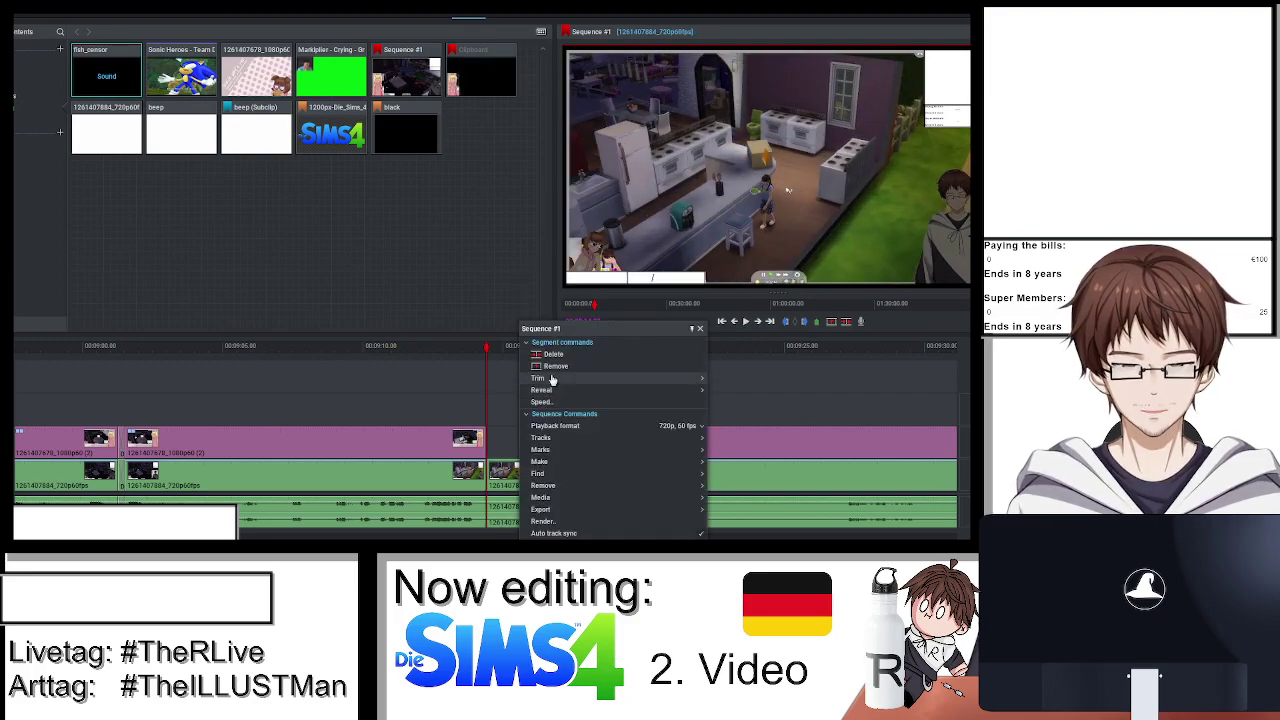
{"action": "left_click", "coordinate": [558, 368]}
{"action": "right_click", "coordinate": [516, 478]}
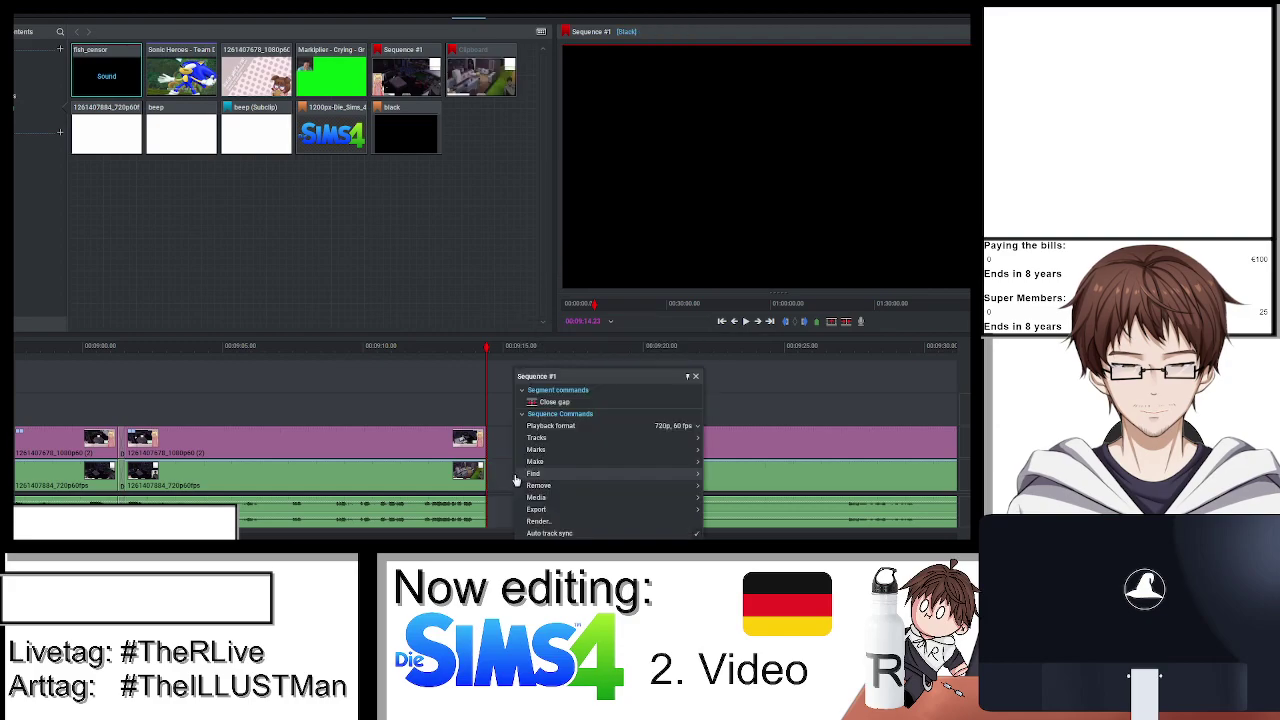
{"action": "left_click", "coordinate": [565, 409]}
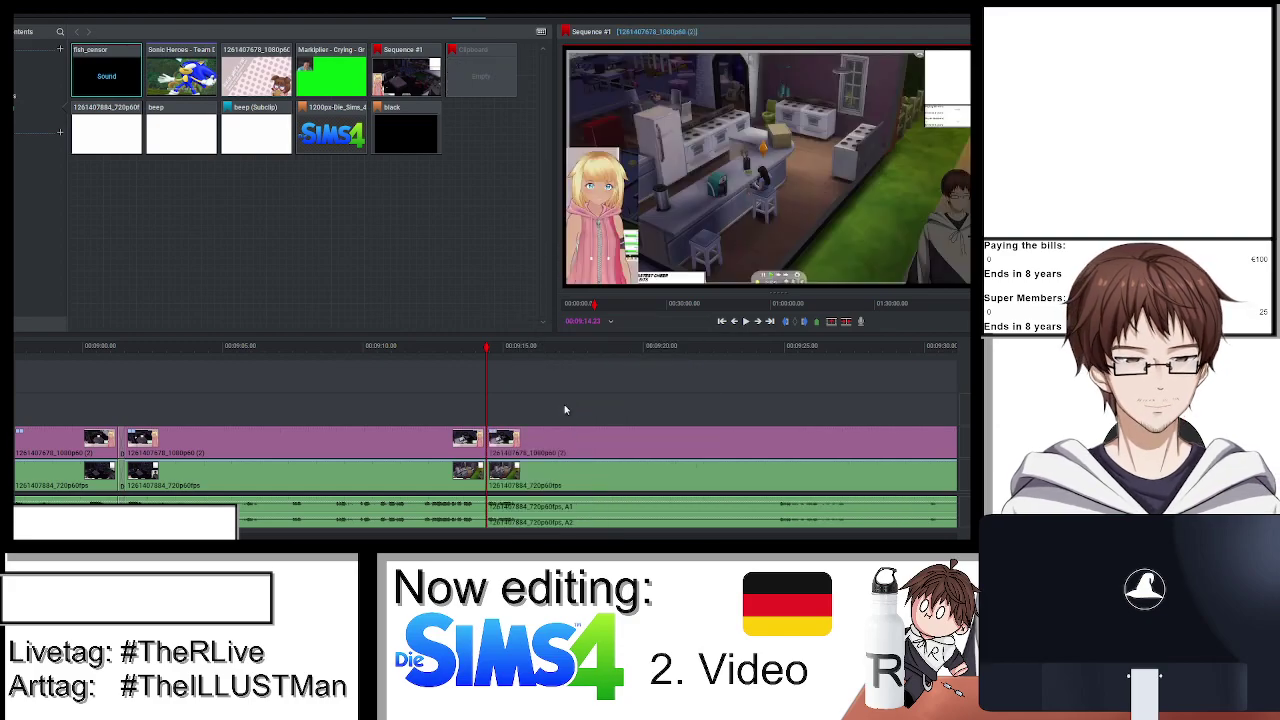
Split all tracks at about 00:09:15 and zoom the short clip before that cut in on the brown-haired streamer avatar.
{"action": "key", "text": "space"}
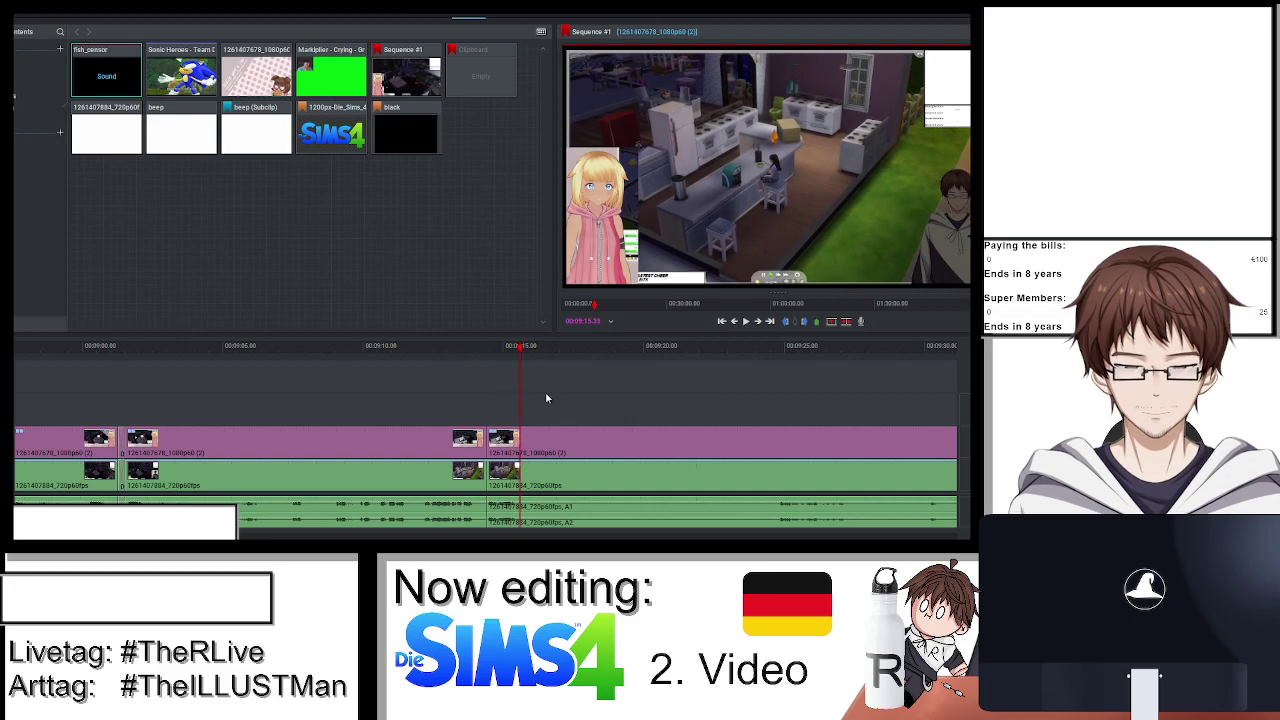
{"action": "key", "text": "c"}
{"action": "left_click_drag", "start_coordinate": [520, 352], "coordinate": [503, 350]}
{"action": "left_click", "coordinate": [502, 16]}
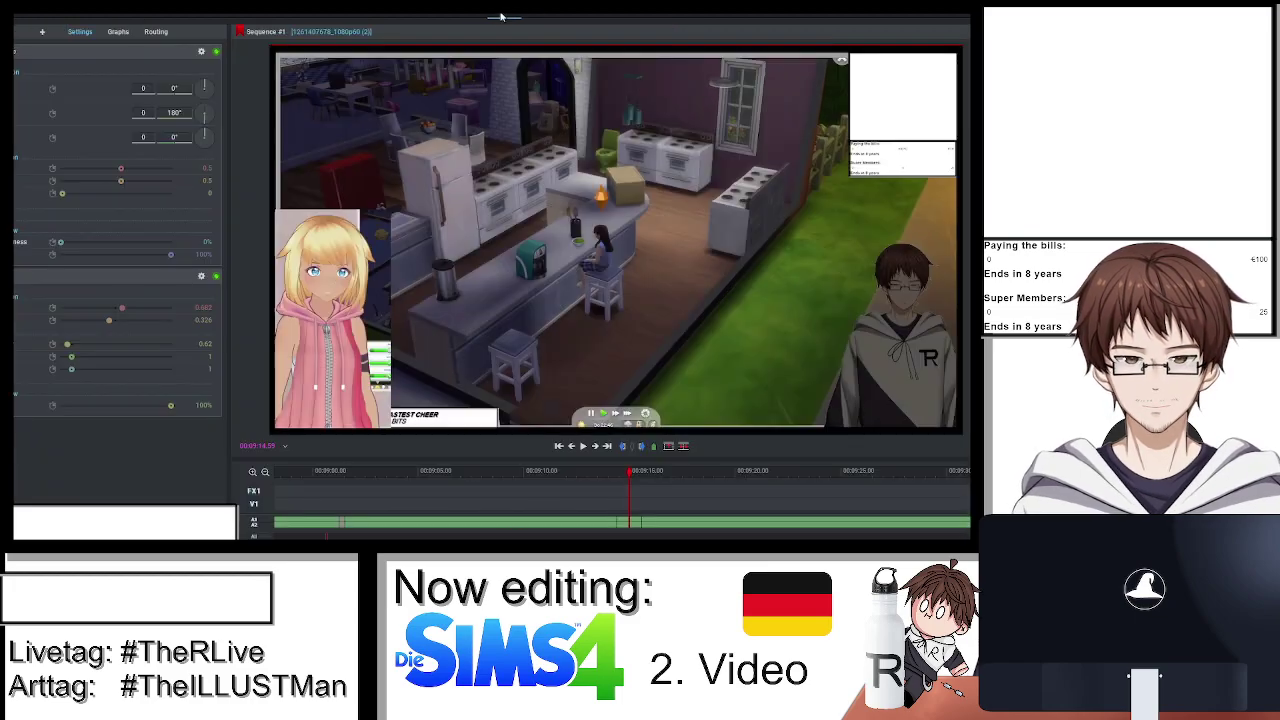
{"action": "left_click", "coordinate": [50, 31]}
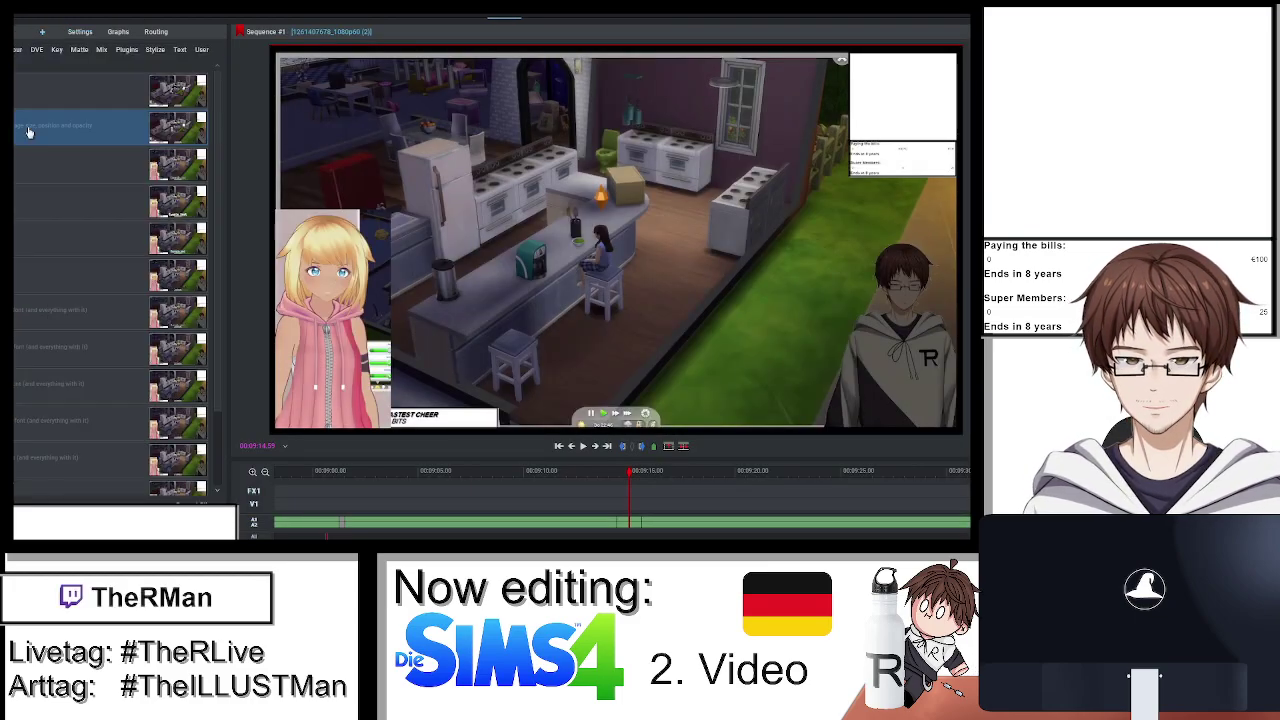
{"action": "left_click", "coordinate": [157, 143]}
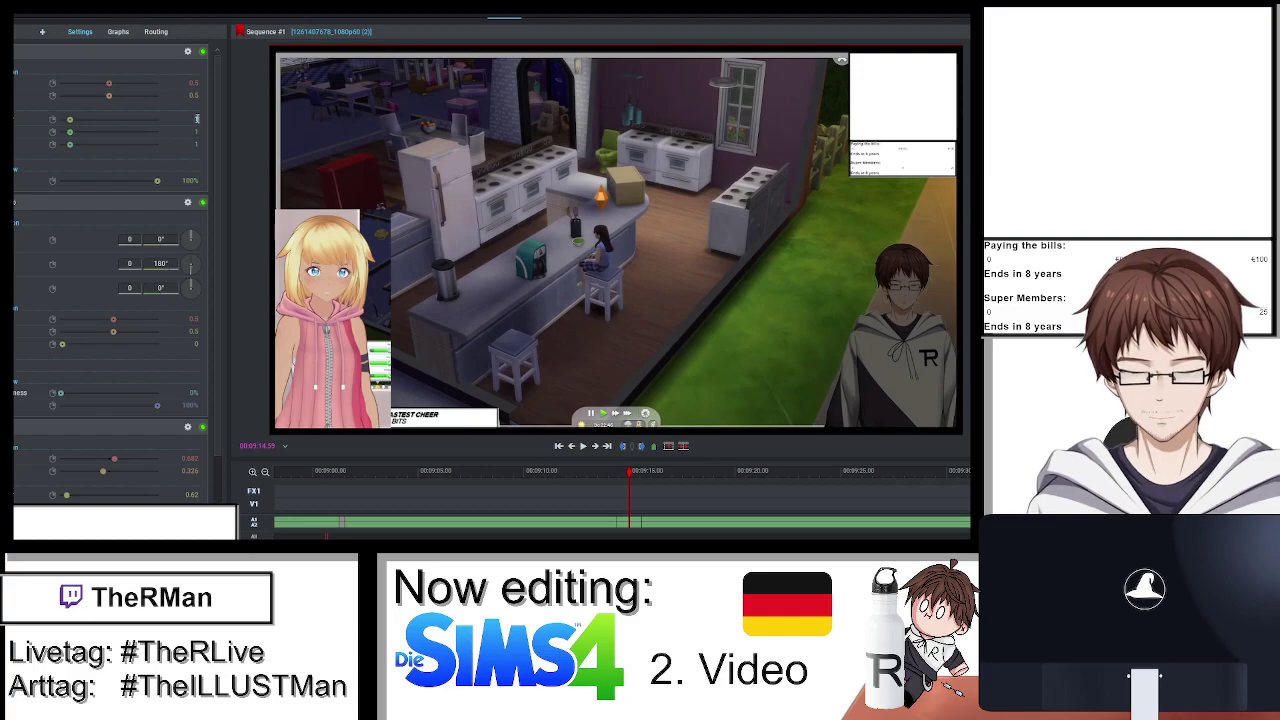
{"action": "left_click_drag", "start_coordinate": [197, 118], "coordinate": [194, 118]}
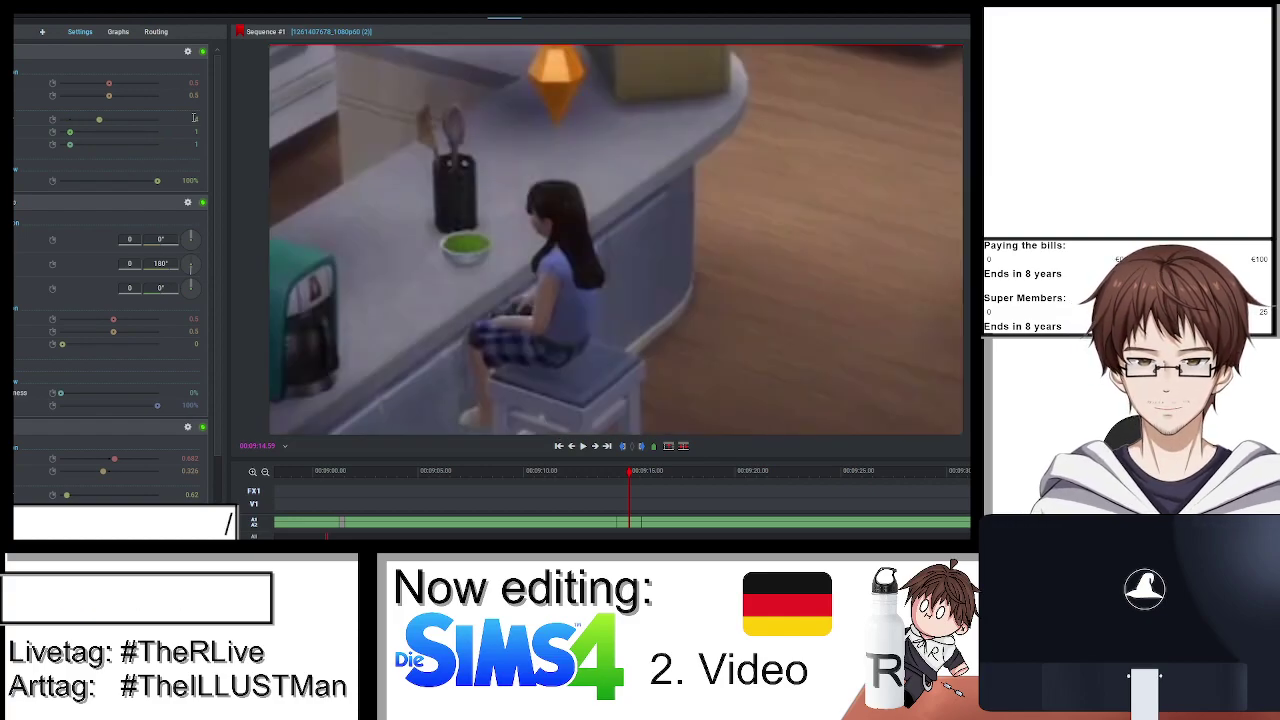
{"action": "mouse_move", "coordinate": [103, 86]}
{"action": "left_mouse_down"}
{"action": "mouse_move", "coordinate": [60, 84]}
{"action": "mouse_move", "coordinate": [123, 97]}
{"action": "left_mouse_up"}
{"action": "left_click", "coordinate": [477, 20]}
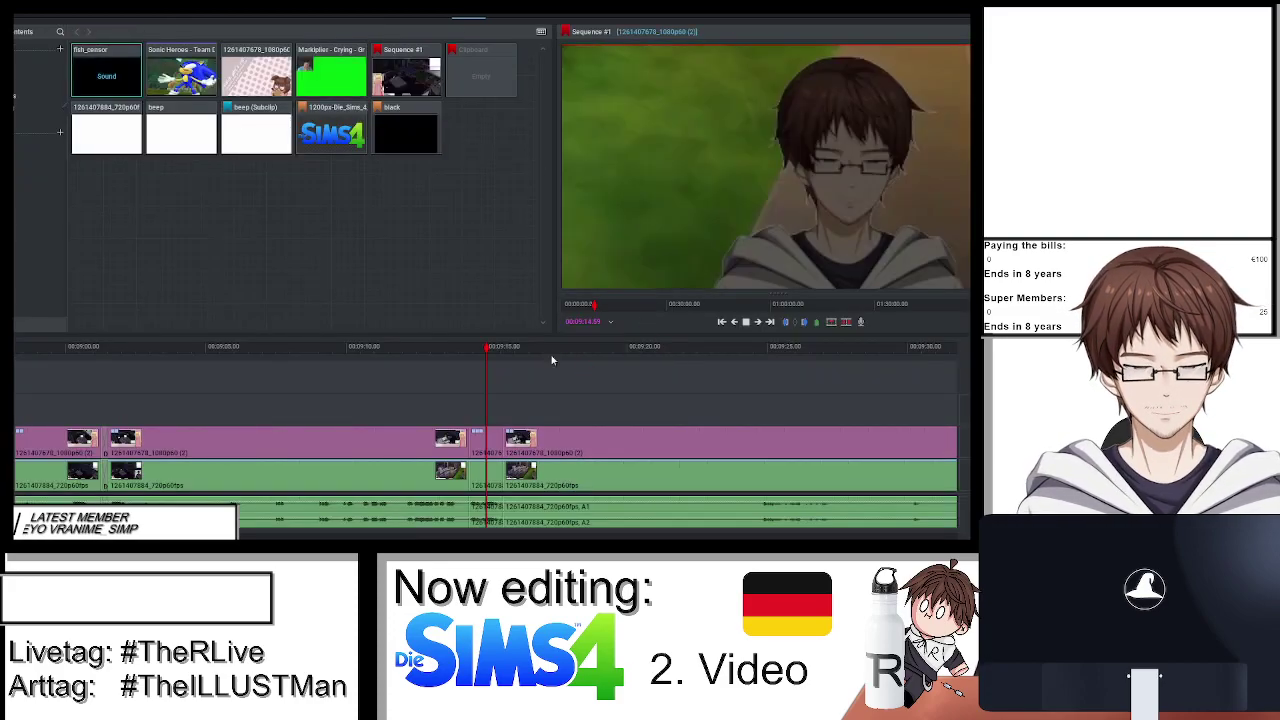
Split the following kitchen footage on all tracks at about 00:09:16 and 00:09:24.
{"action": "key", "text": "space"}
{"action": "key", "text": "c"}
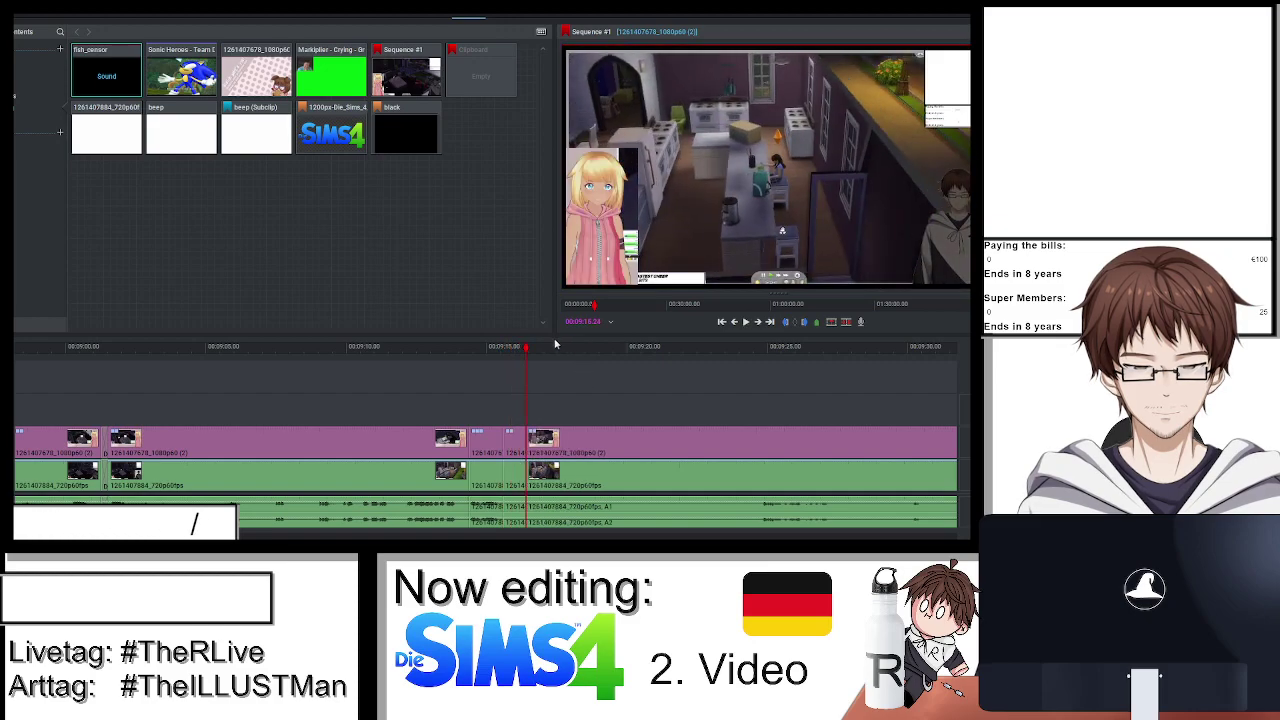
{"action": "left_click", "coordinate": [756, 347]}
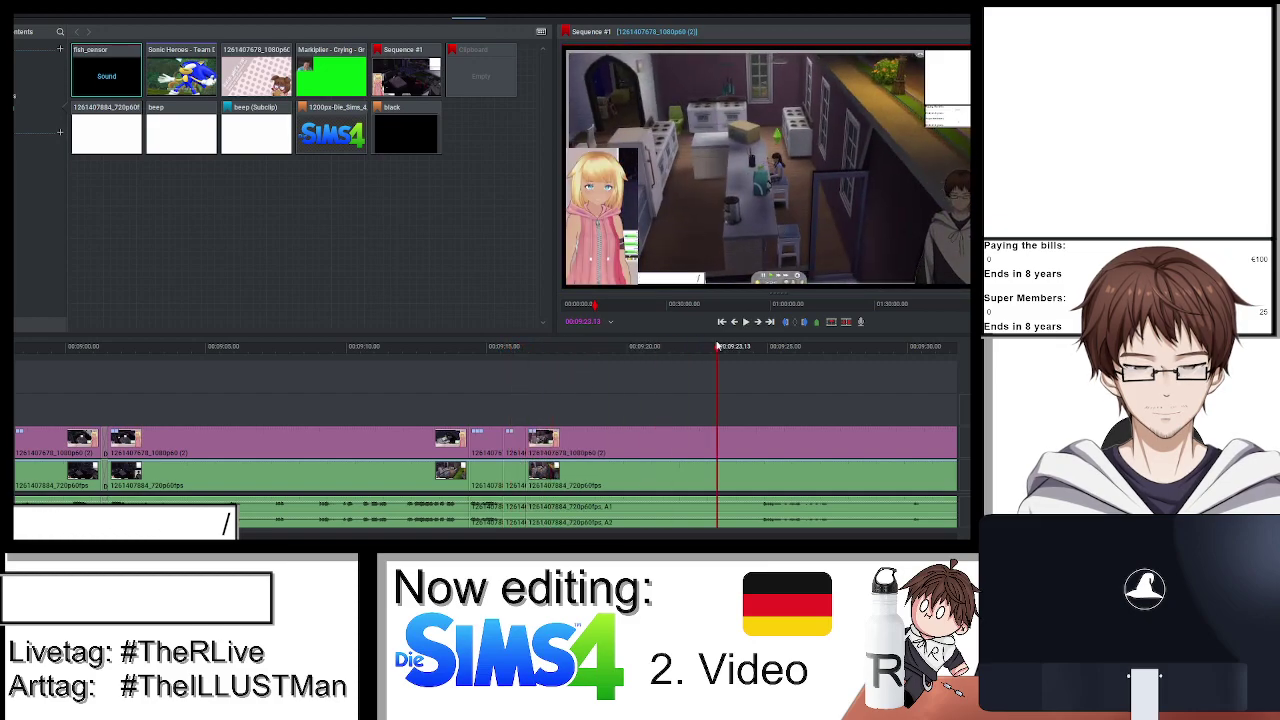
Remove the kitchen footage between the 00:09:16 and 00:09:24 cuts from all tracks and close the gap.
{"action": "right_click", "coordinate": [649, 438]}
{"action": "left_click", "coordinate": [668, 366]}
{"action": "right_click", "coordinate": [614, 472]}
{"action": "left_click", "coordinate": [661, 357]}
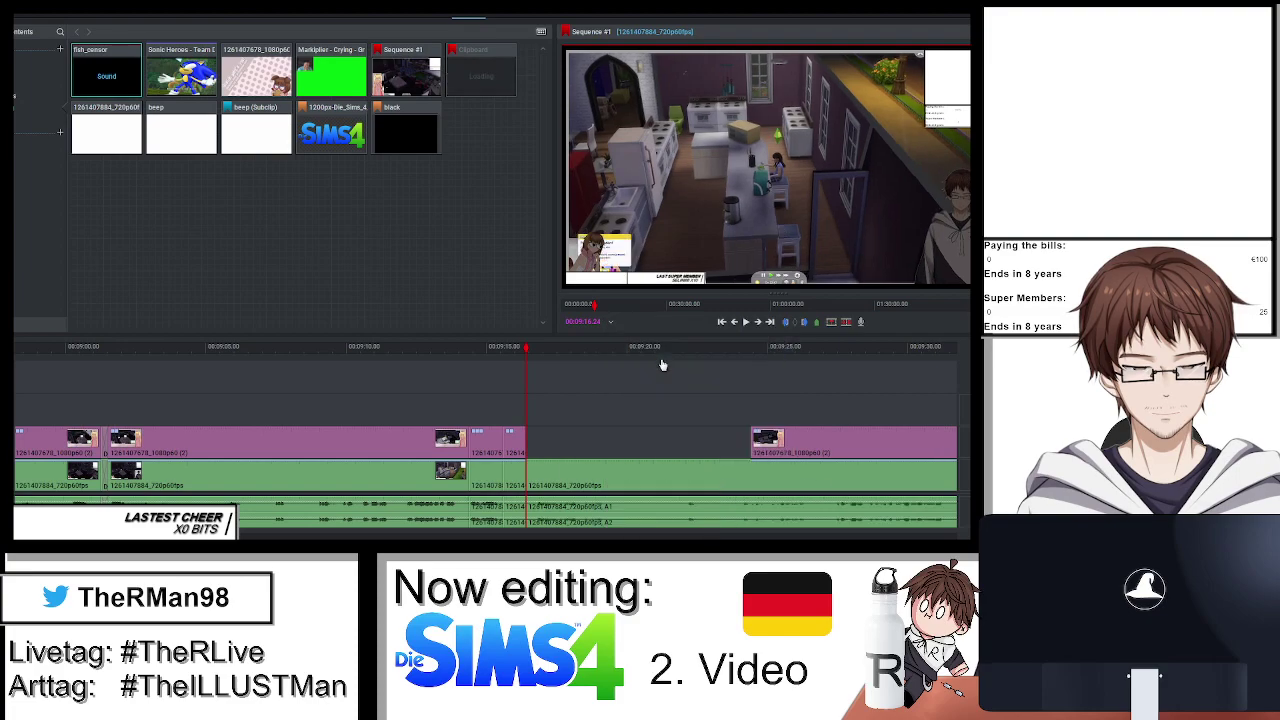
{"action": "key", "text": "ctrl+z"}
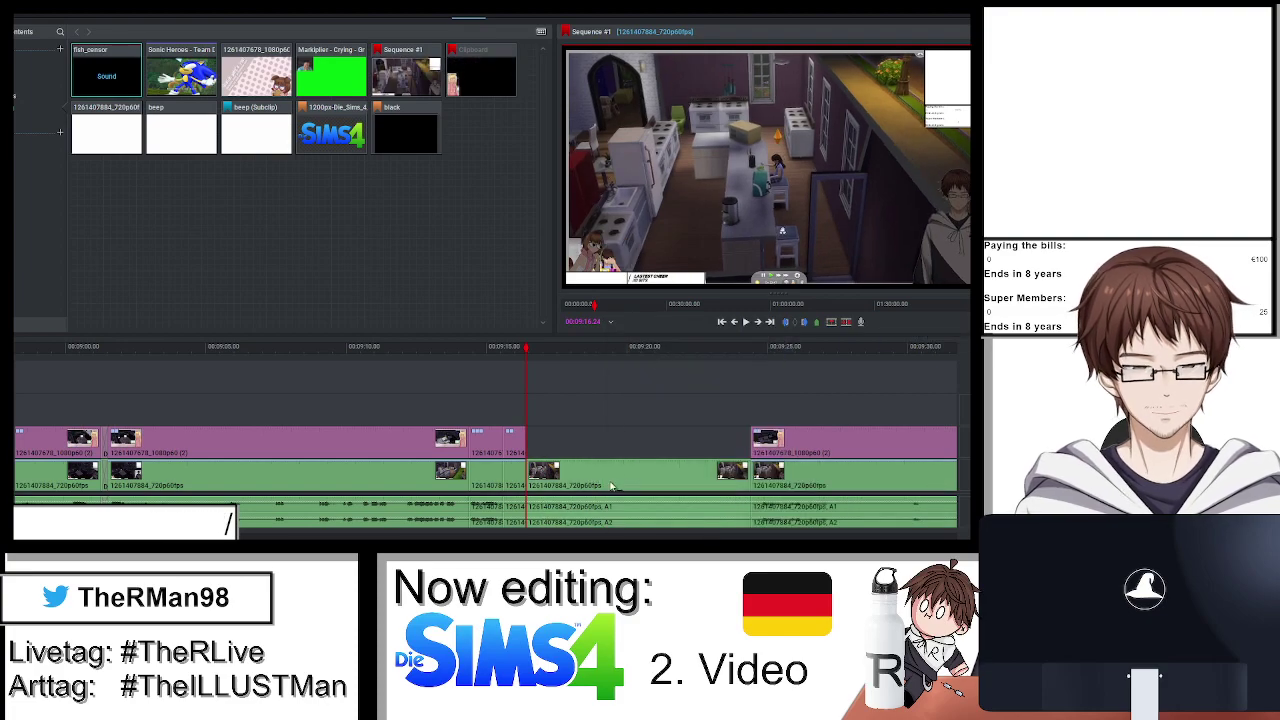
{"action": "right_click", "coordinate": [611, 484]}
{"action": "left_click", "coordinate": [654, 367]}
{"action": "right_click", "coordinate": [586, 446]}
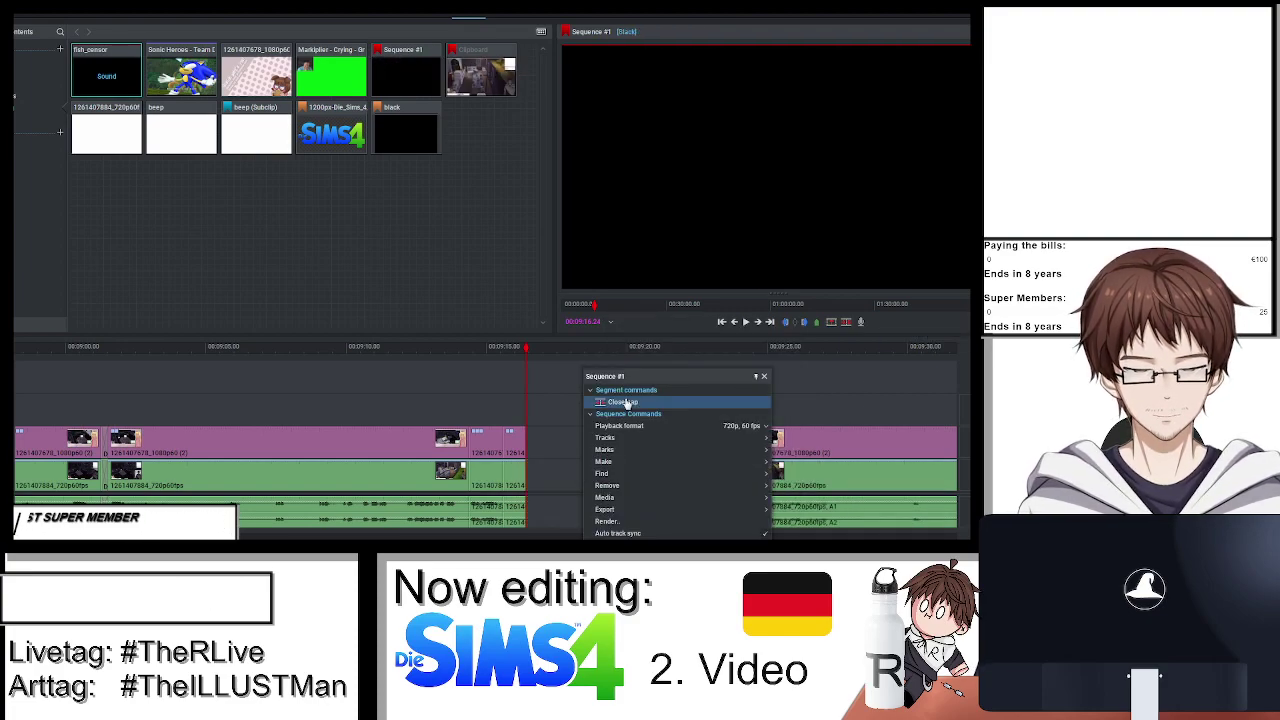
{"action": "left_click", "coordinate": [624, 401]}
Cut all tracks at about 00:09:27, remove the footage back to the 00:09:16 cut and close the gap.
{"action": "key", "text": "space"}
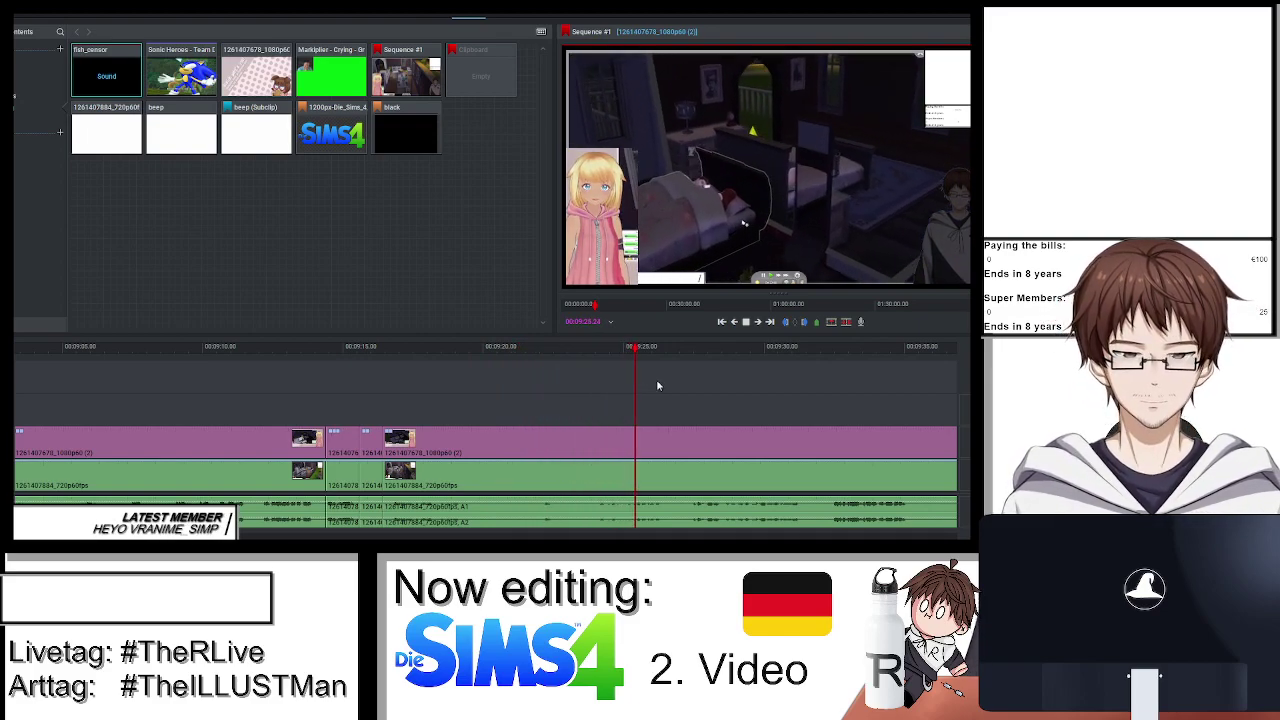
{"action": "key", "text": "space"}
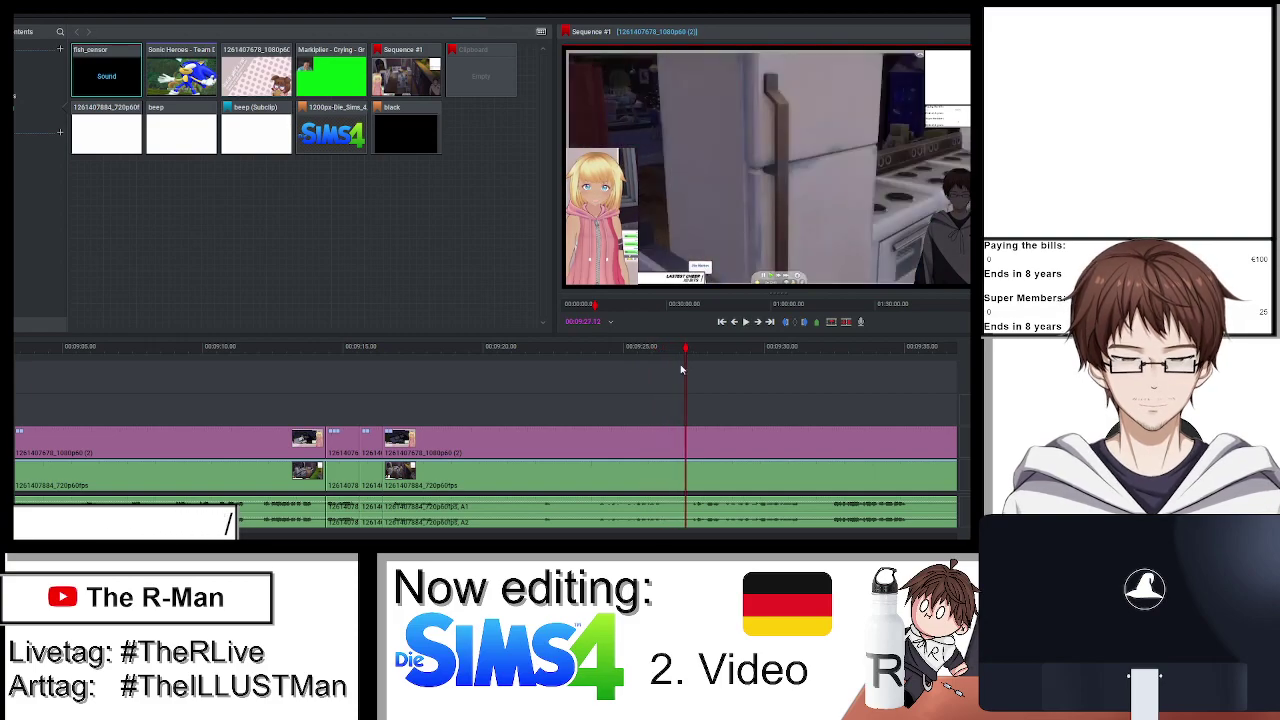
{"action": "right_click", "coordinate": [556, 471]}
{"action": "left_click", "coordinate": [600, 366]}
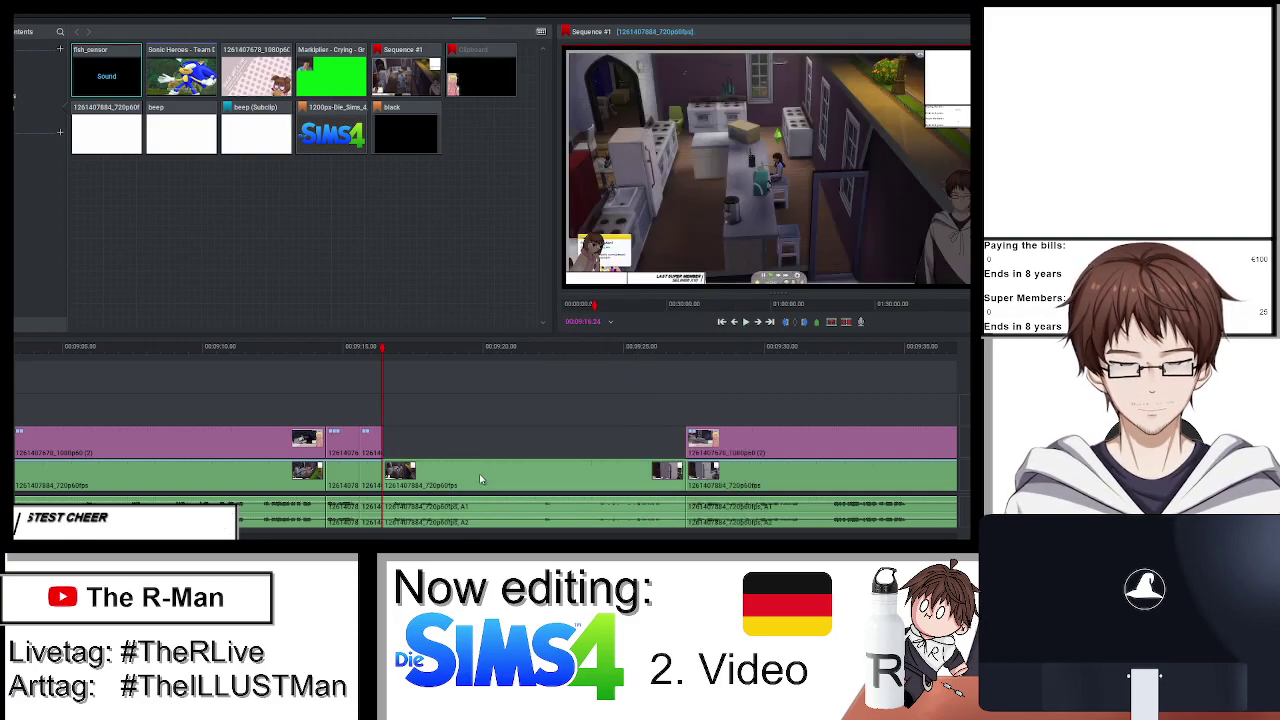
{"action": "right_click", "coordinate": [479, 473]}
{"action": "left_click", "coordinate": [543, 366]}
{"action": "right_click", "coordinate": [418, 463]}
{"action": "left_click", "coordinate": [470, 405]}
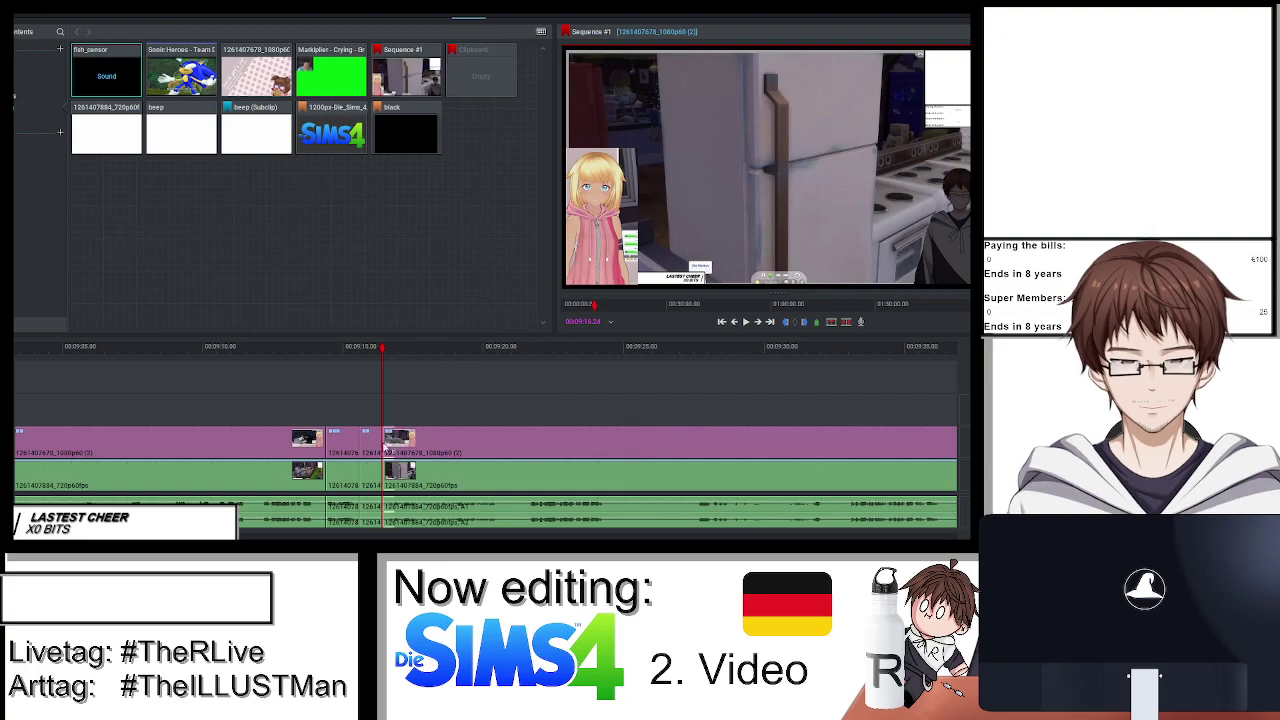
Add 15-frame centred dissolves to both video tracks and a crossfade to the audio at the 00:09:16 cut.
{"action": "right_click", "coordinate": [385, 451]}
{"action": "mouse_move", "coordinate": [523, 283]}
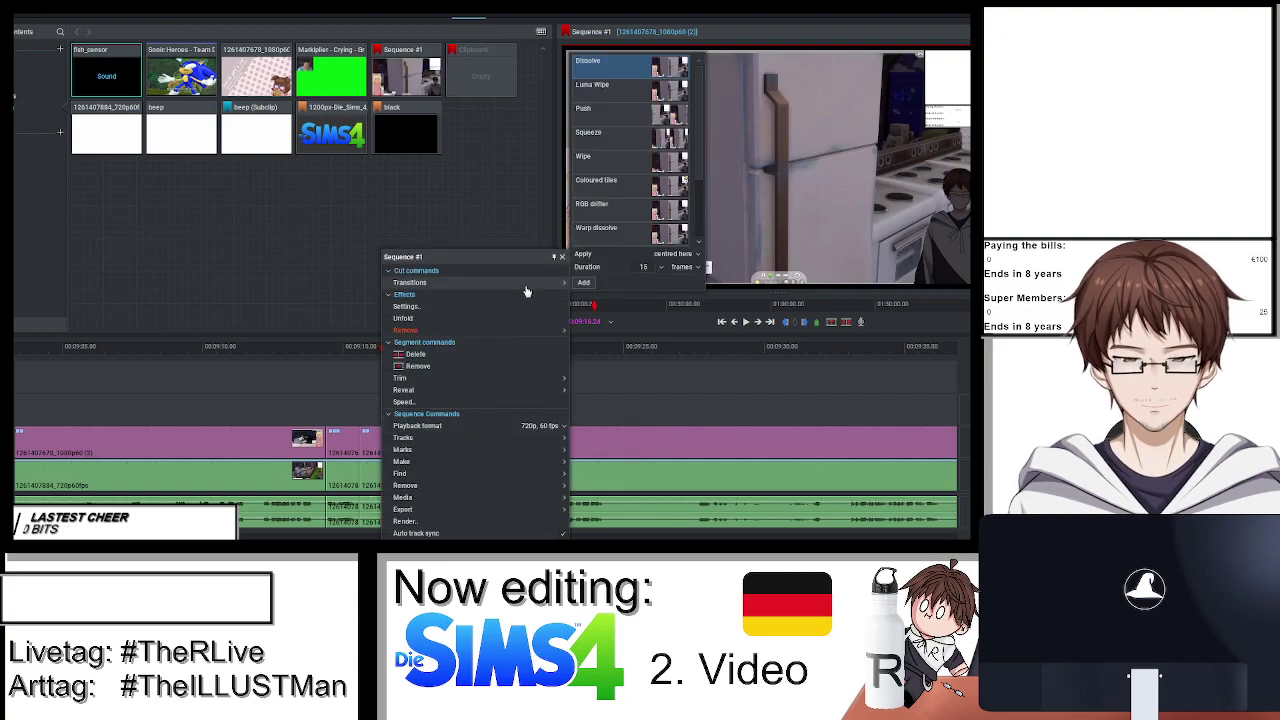
{"action": "left_click", "coordinate": [585, 283]}
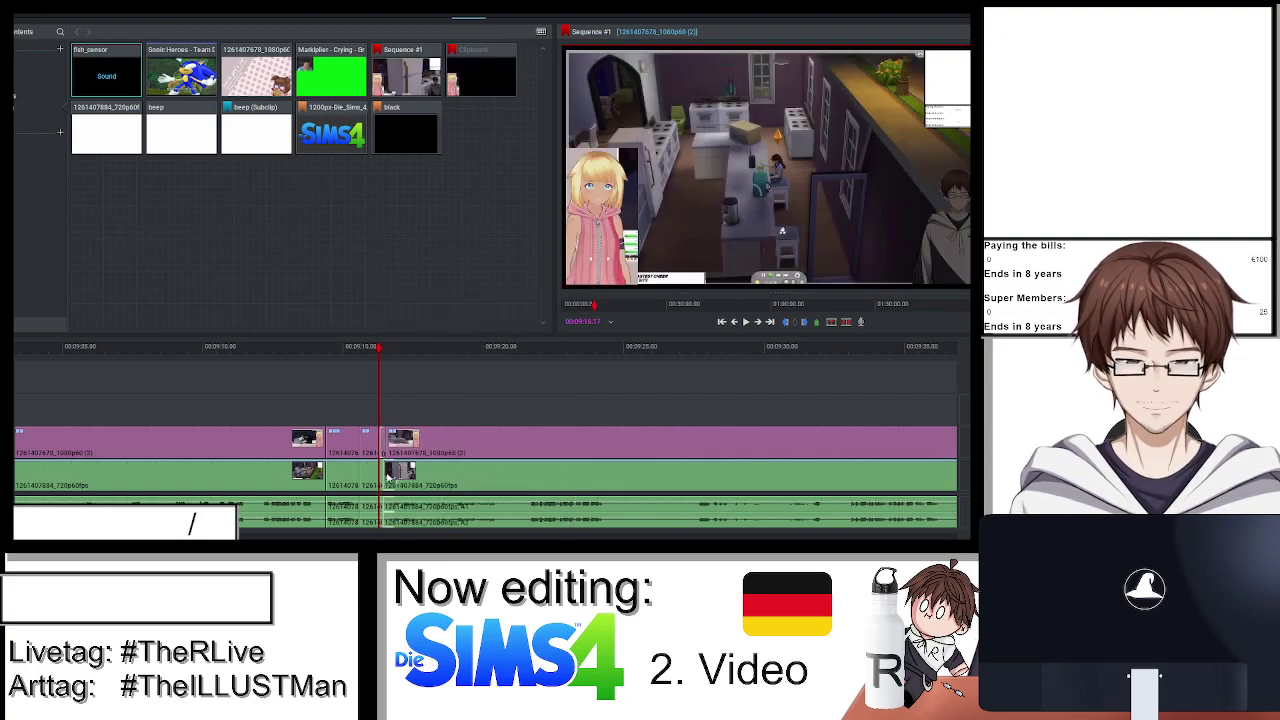
{"action": "right_click", "coordinate": [385, 481]}
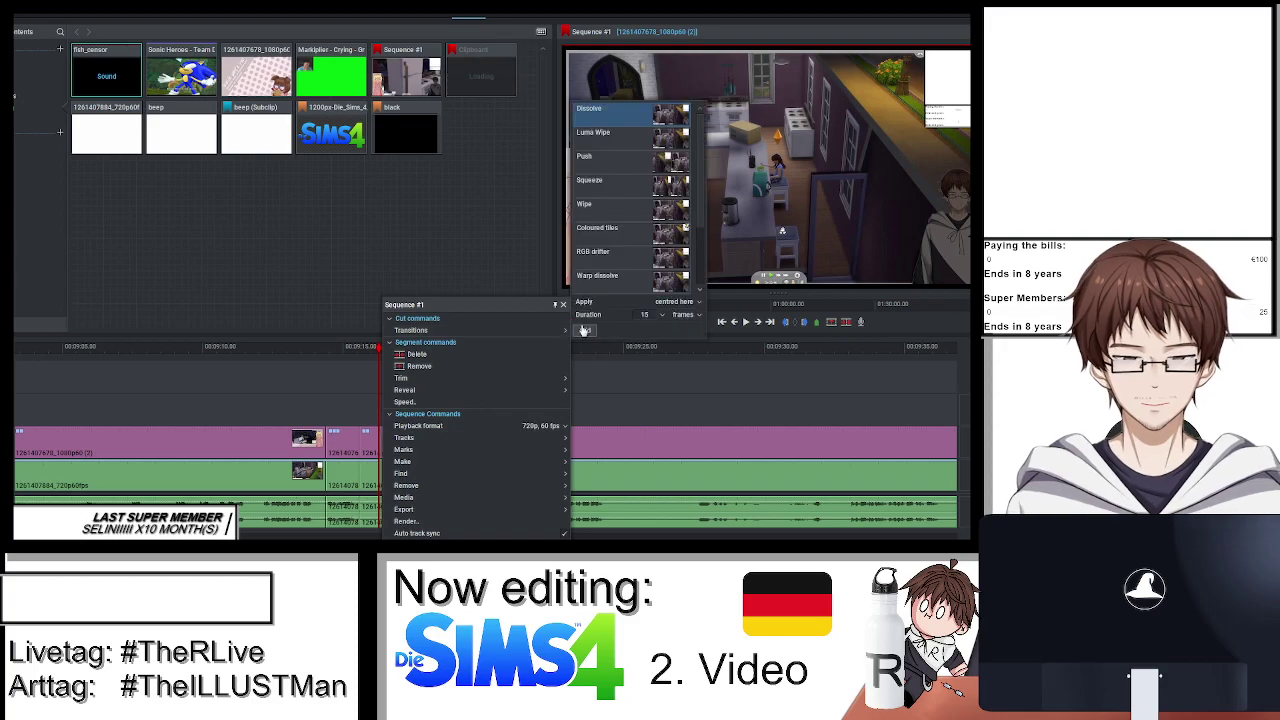
{"action": "left_click", "coordinate": [586, 330]}
{"action": "right_click", "coordinate": [384, 511]}
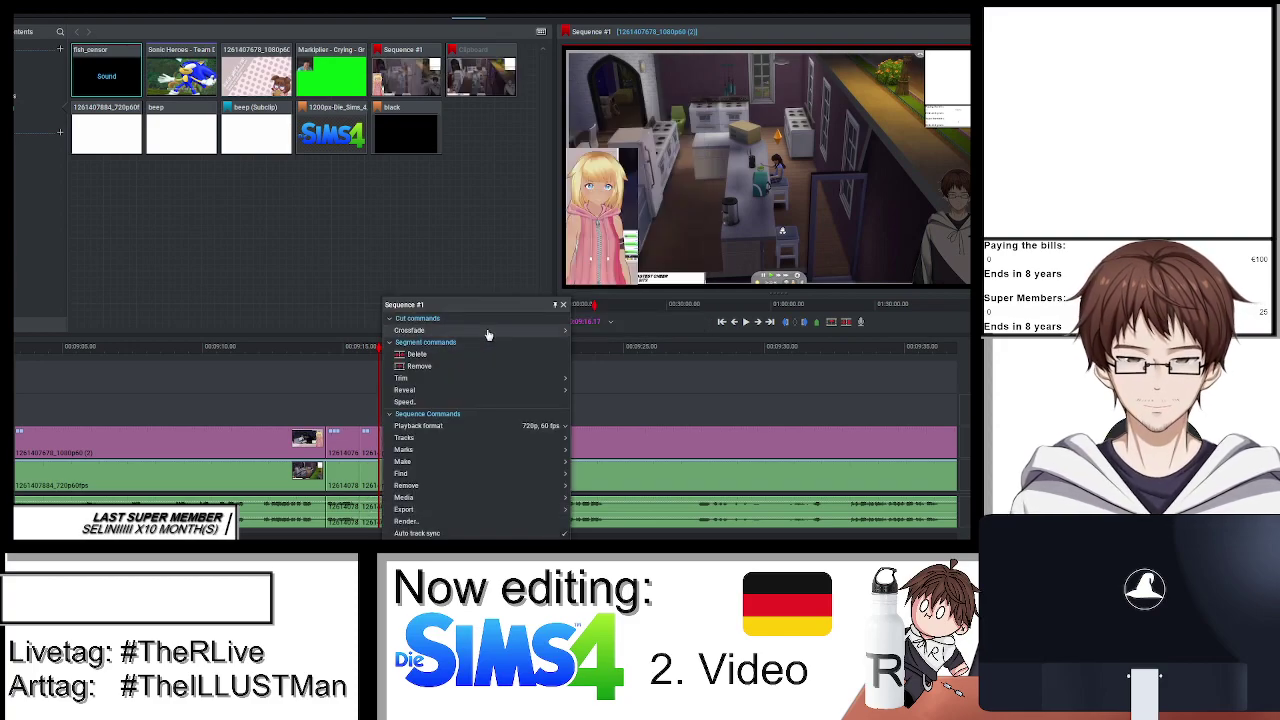
{"action": "left_click", "coordinate": [588, 330]}
Play on into the girl's breakfast scene and split all tracks at about 00:09:33 and 00:09:36.
{"action": "key", "text": "space"}
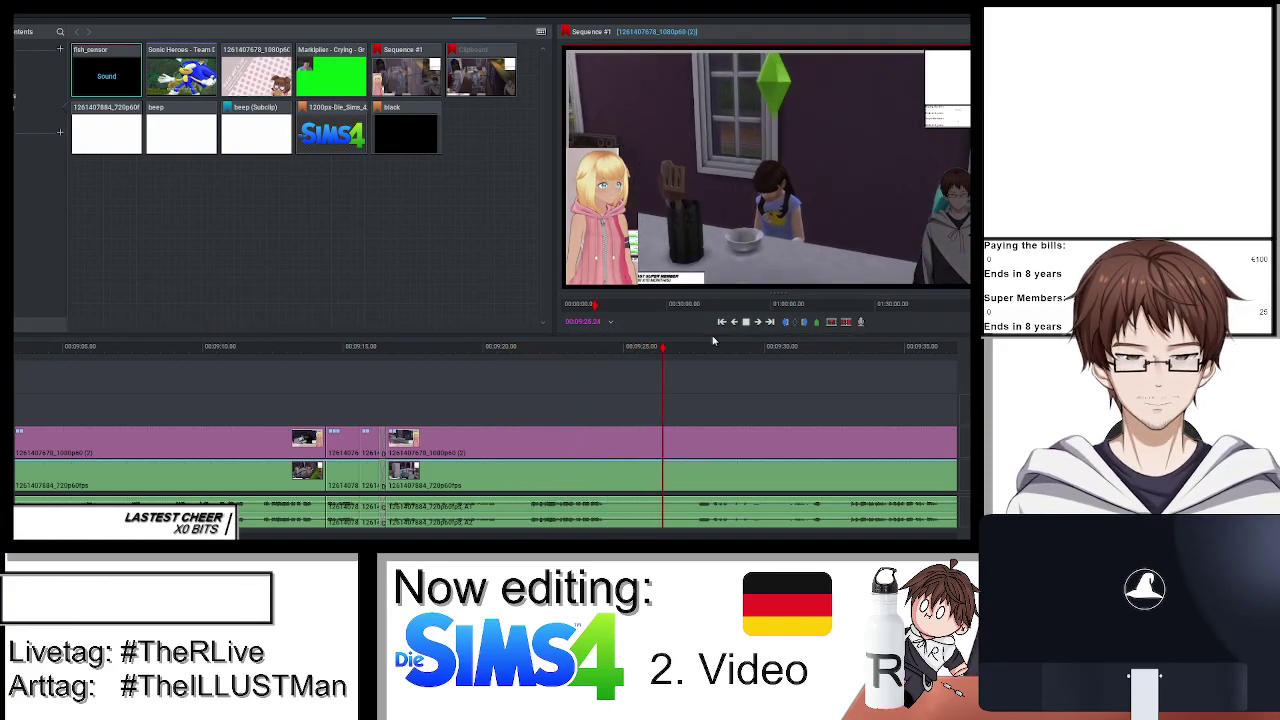
{"action": "scroll", "coordinate": [724, 398], "scroll_direction": "right", "scroll_amount": 2}
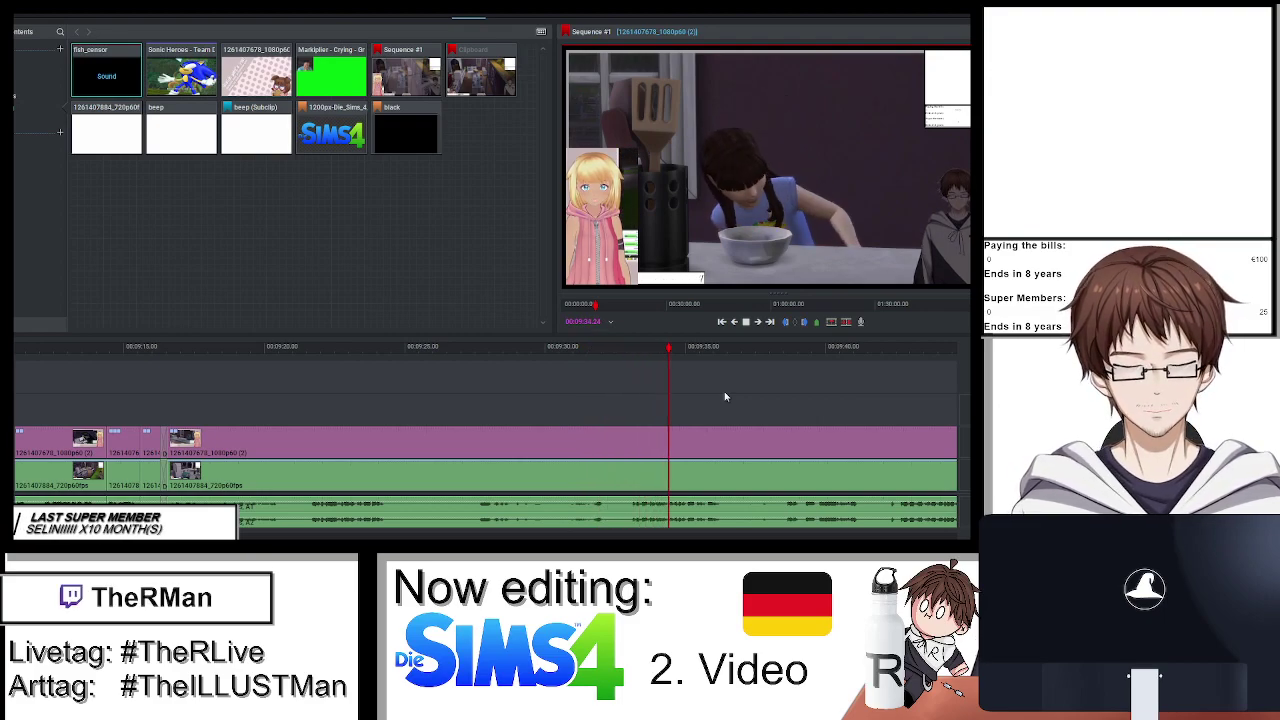
{"action": "key", "text": "space"}
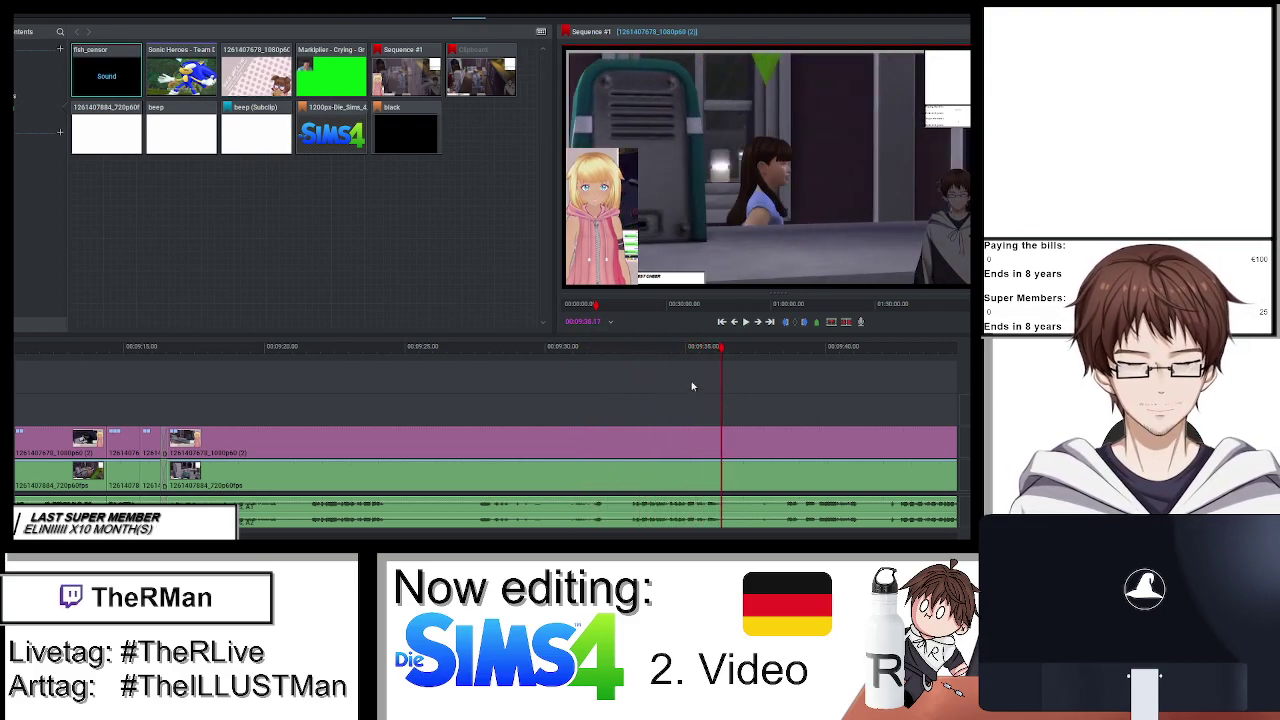
{"action": "left_click", "coordinate": [572, 346]}
{"action": "key", "text": "space"}
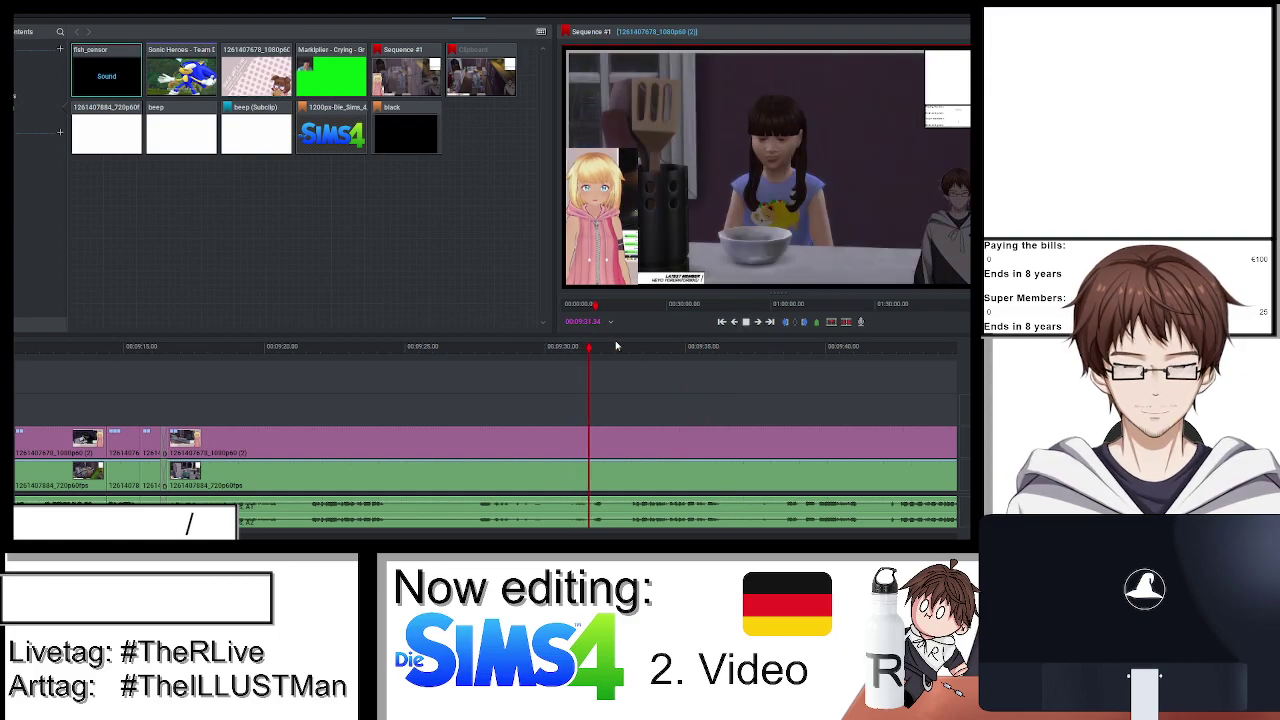
{"action": "key", "text": "space"}
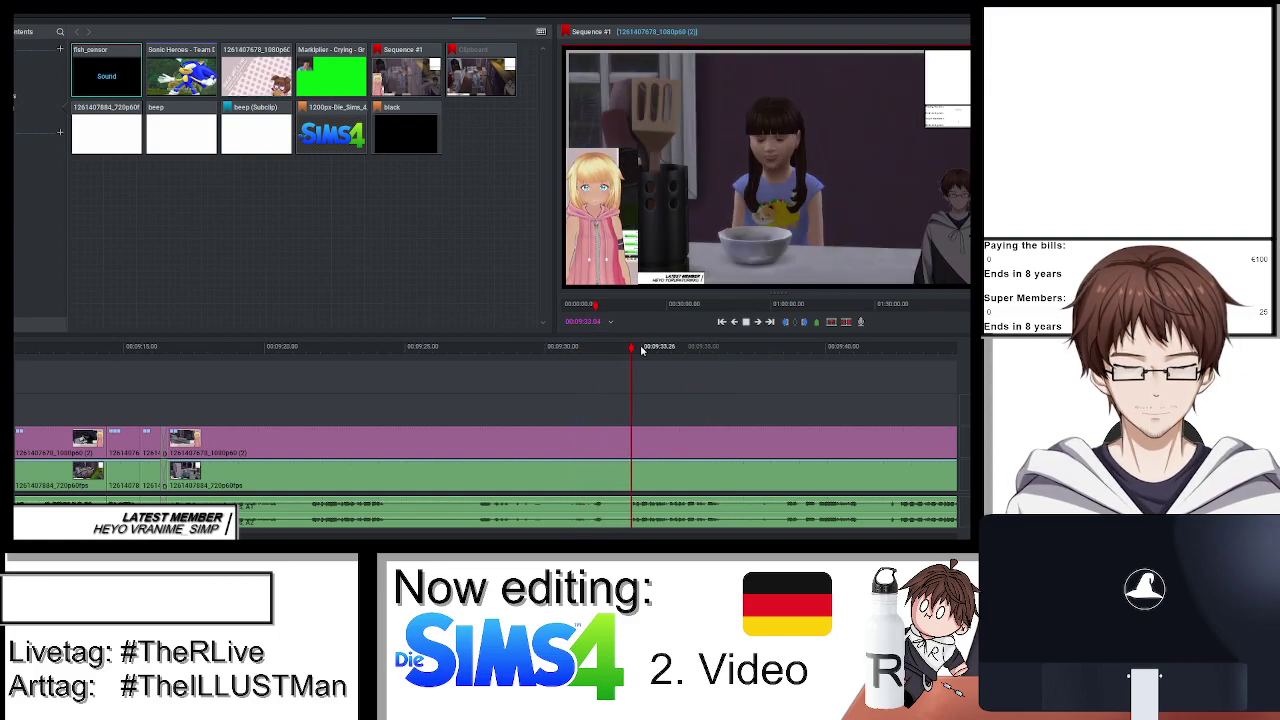
{"action": "key", "text": "c"}
{"action": "key", "text": "space"}
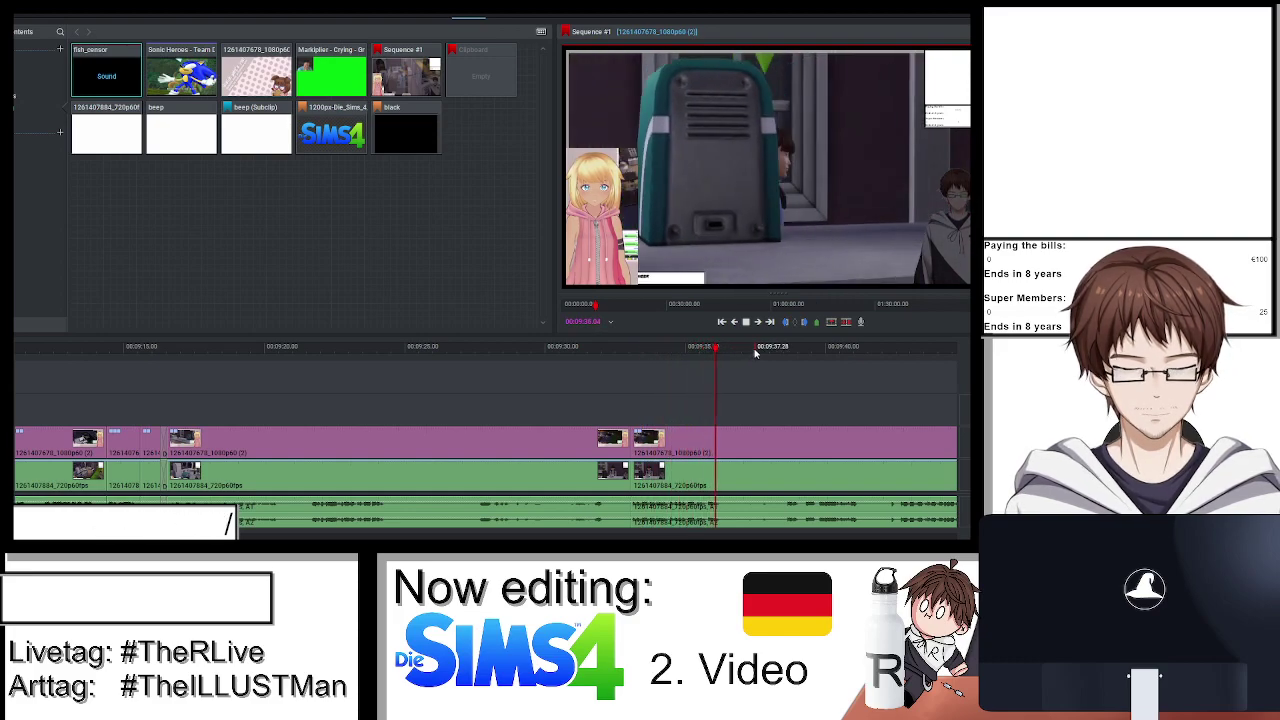
{"action": "key", "text": "c"}
Add the subtitle text effect to the short breakfast clip between the 00:09:33 and 00:09:36 cuts.
{"action": "left_click", "coordinate": [653, 347]}
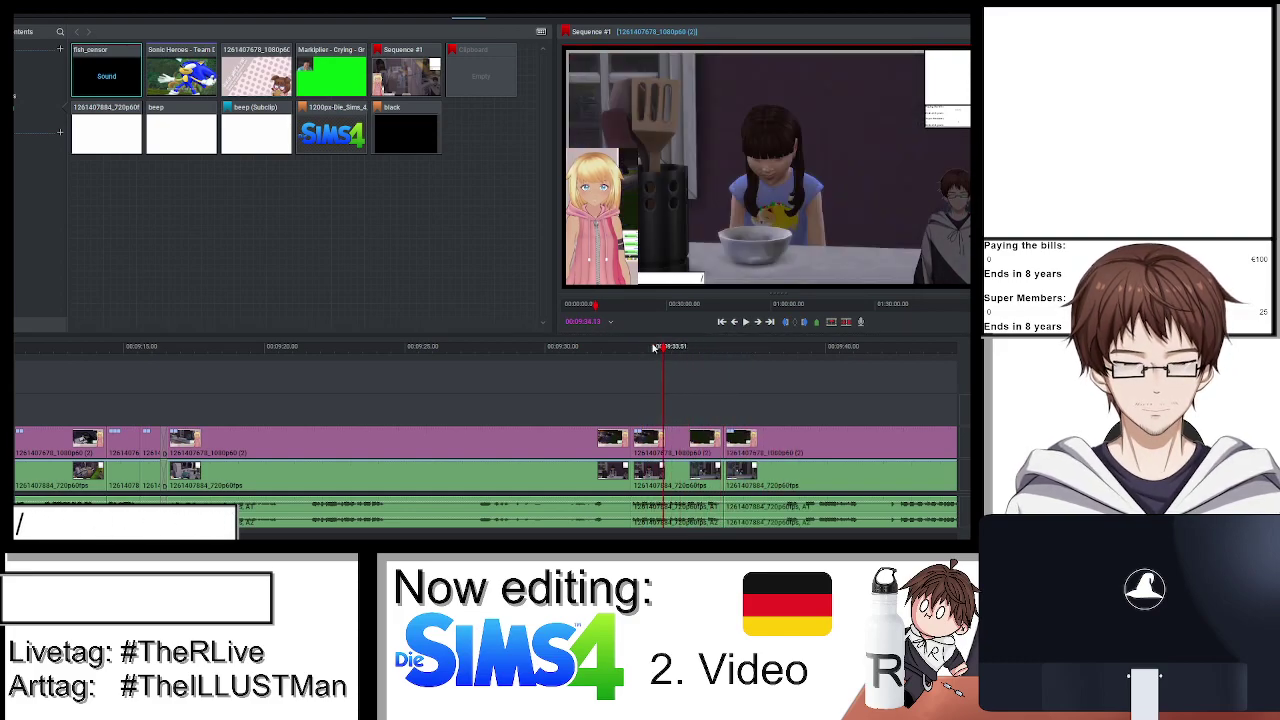
{"action": "left_click", "coordinate": [510, 20]}
{"action": "left_click", "coordinate": [42, 31]}
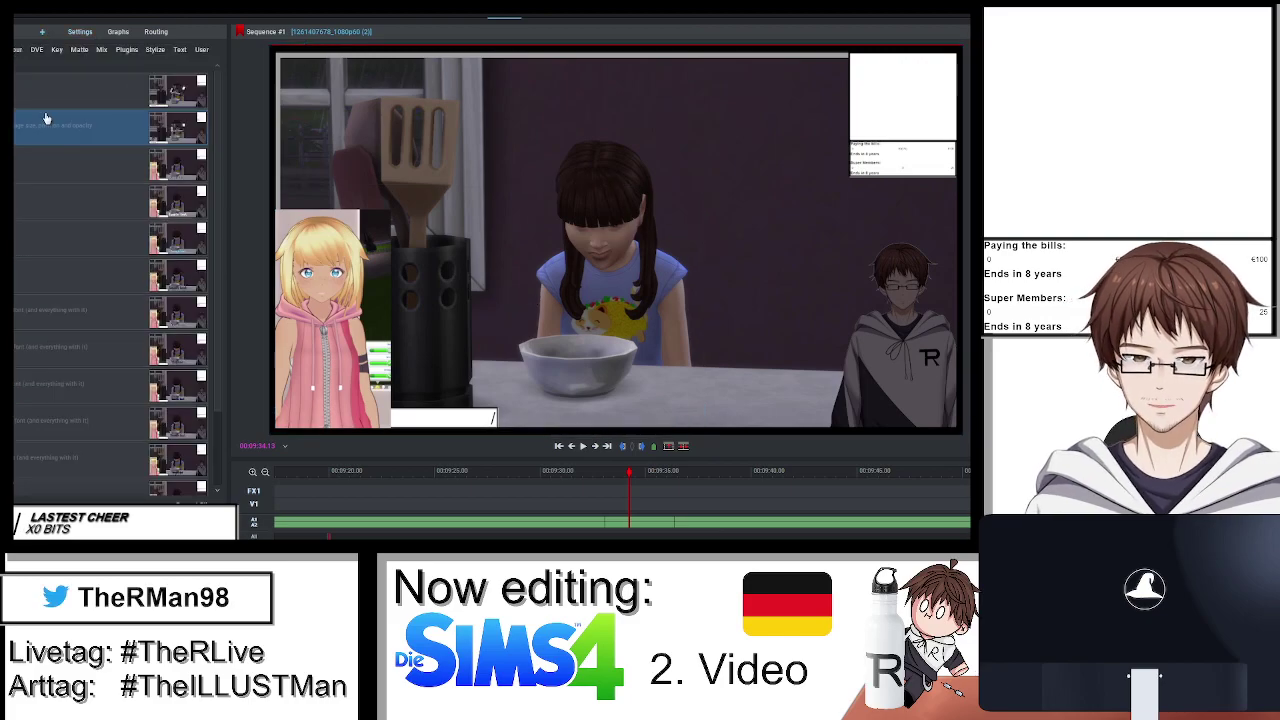
{"action": "double_click", "coordinate": [49, 166]}
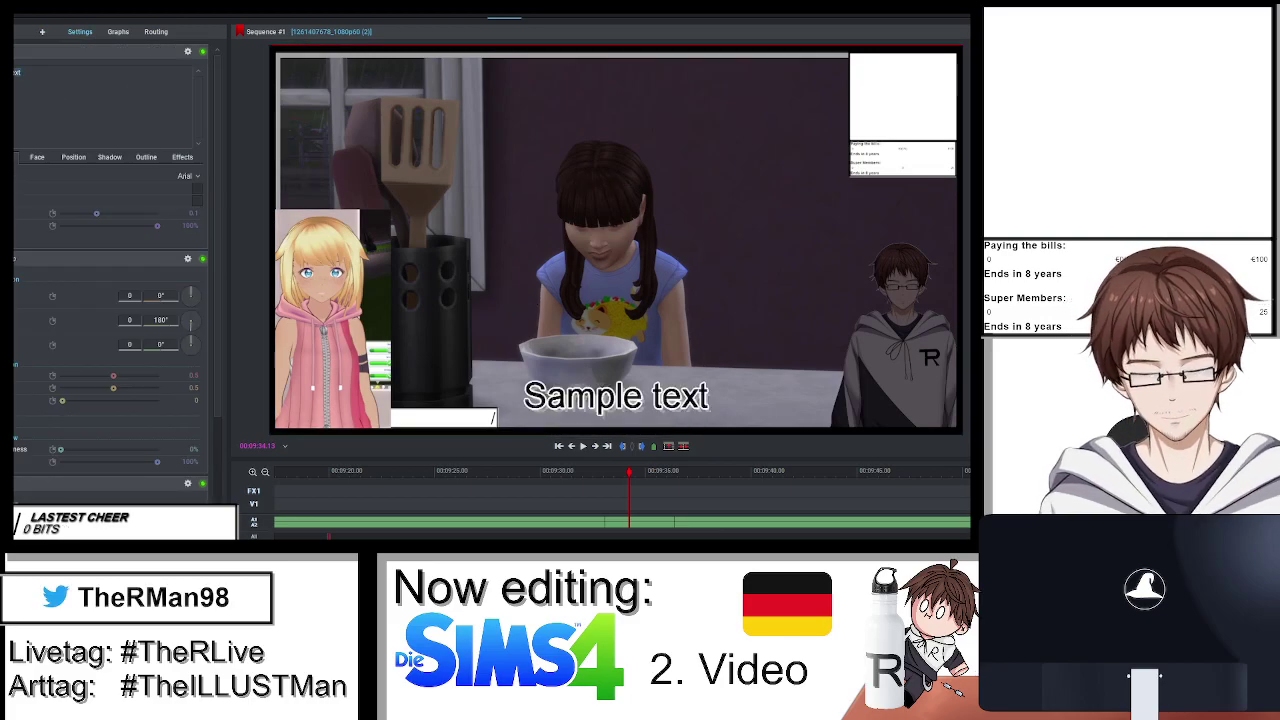
Replace the sample subtitle text with "I just noticed, that Ute's face looks weird".
{"action": "type", "text": "II just"}
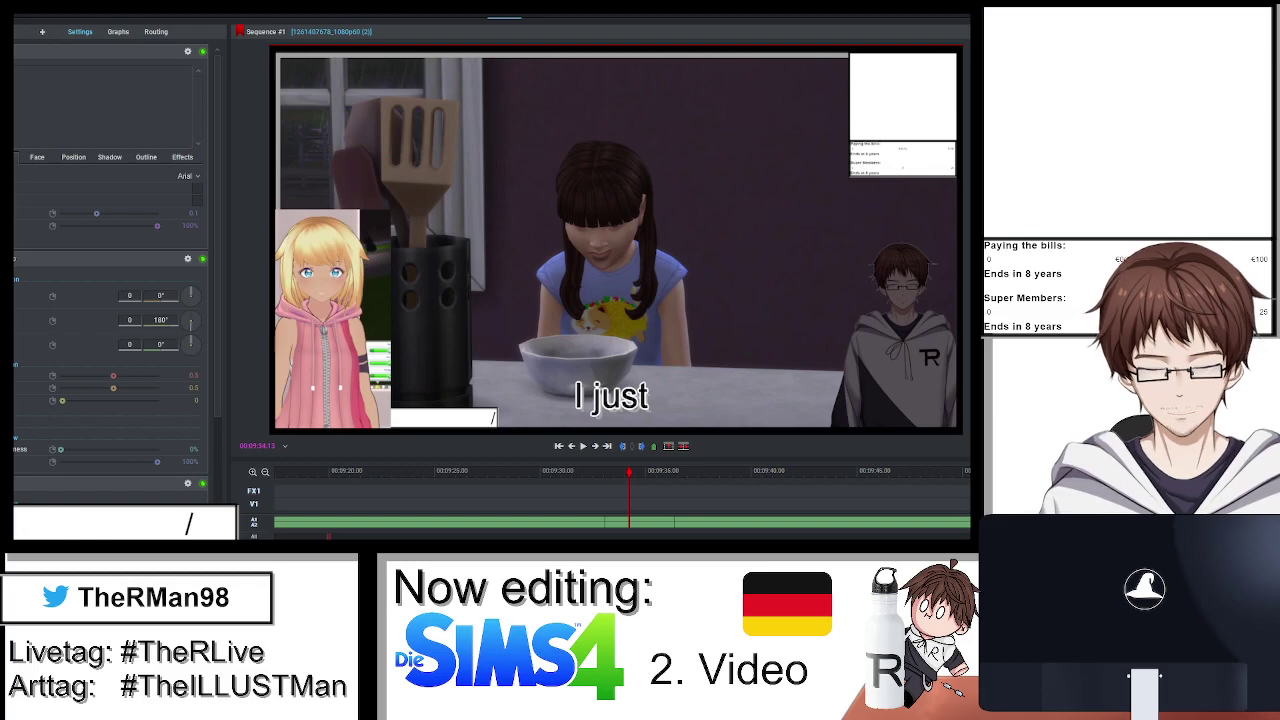
{"action": "type", "text": " nooticed,"}
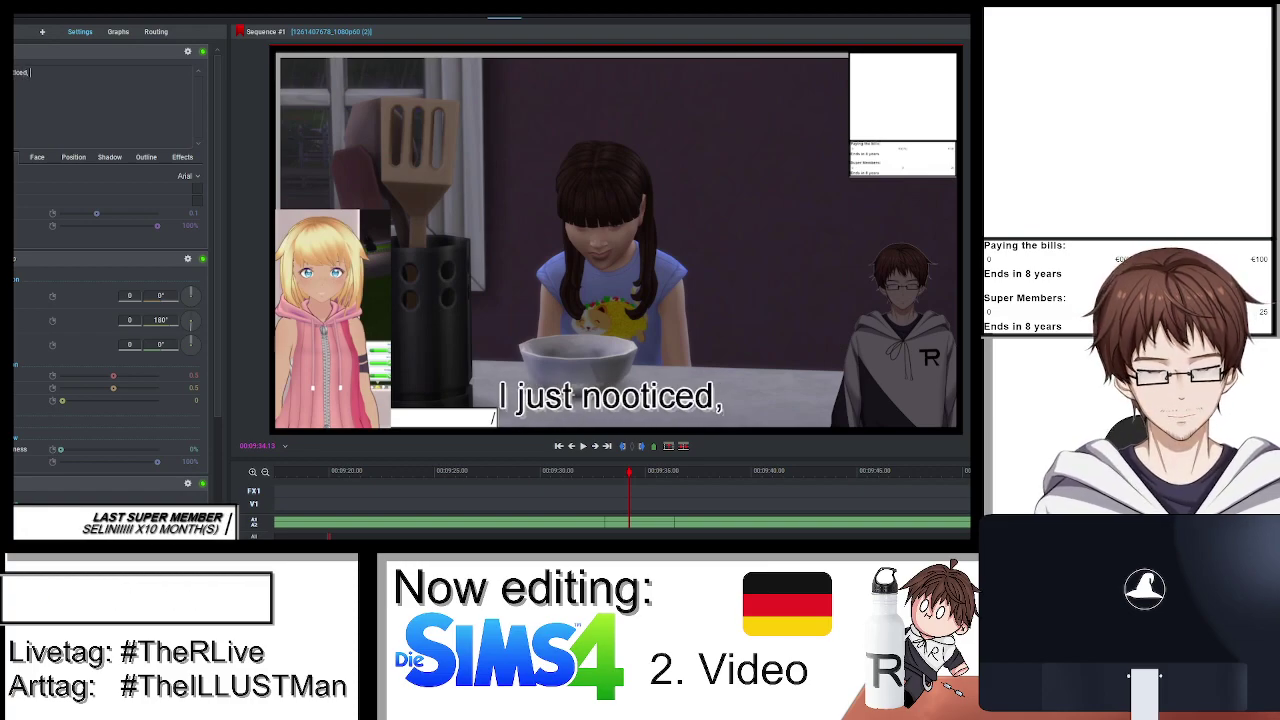
{"action": "type", "text": " t"}
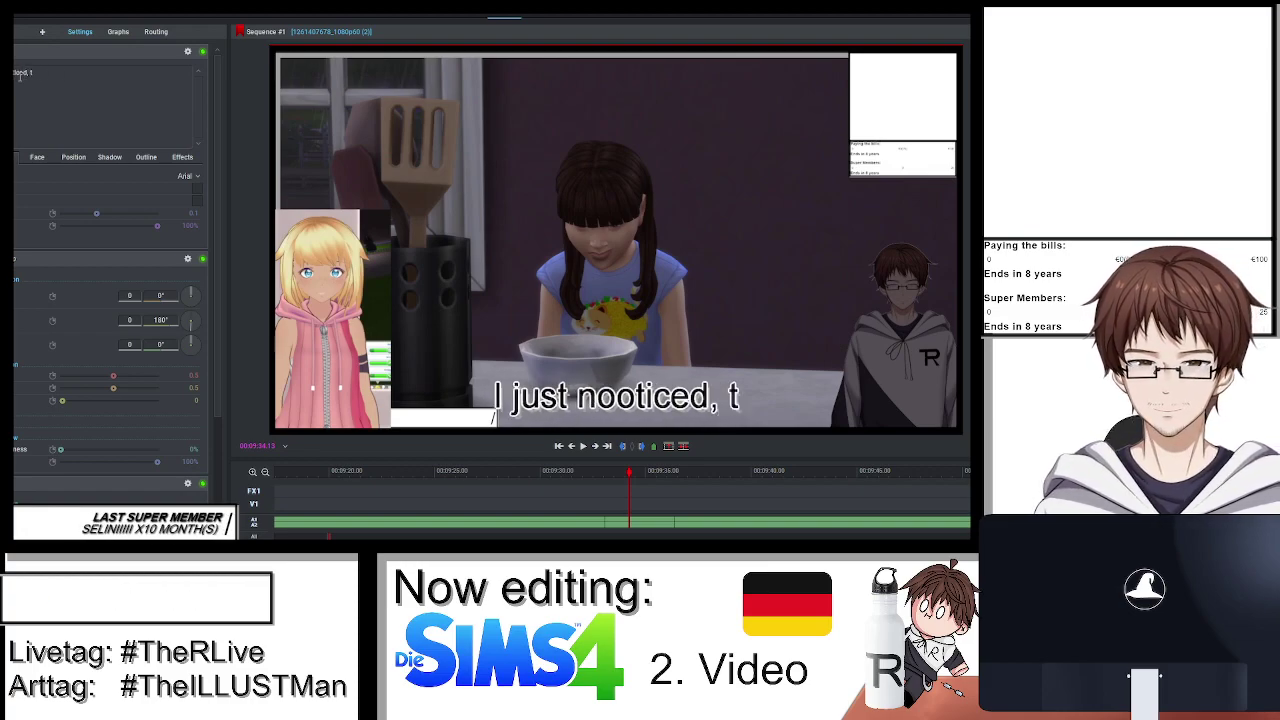
{"action": "key", "text": "BackSpace"}
{"action": "left_click", "coordinate": [72, 72]}
{"action": "type", "text": "ha"}
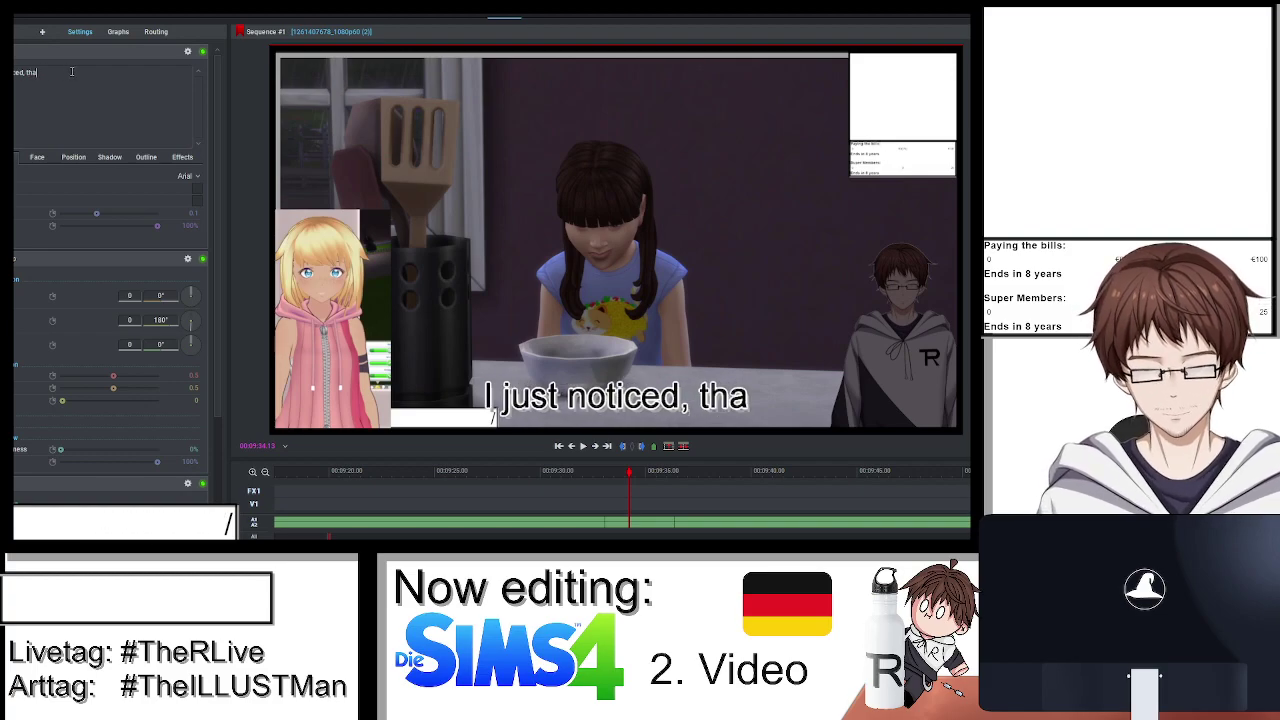
{"action": "type", "text": "t Ure"}
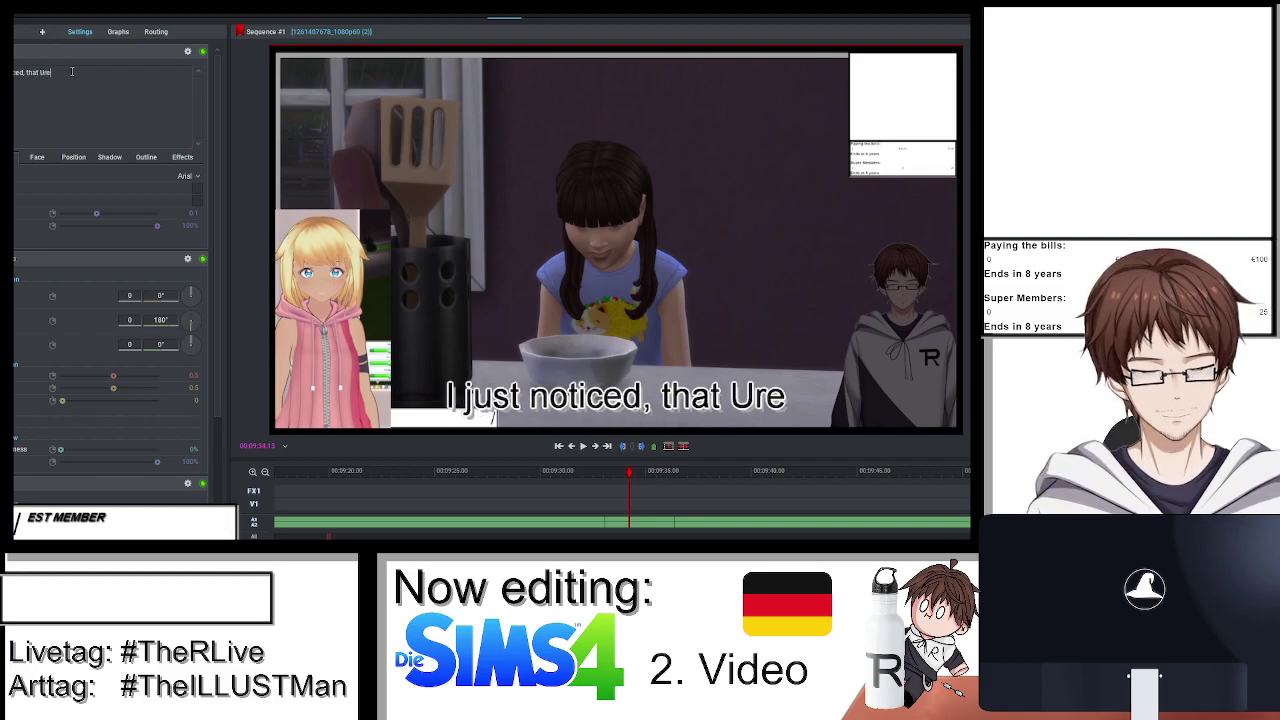
{"action": "key", "text": "BackSpace"}
{"action": "key", "text": "BackSpace"}
{"action": "type", "text": "te"}
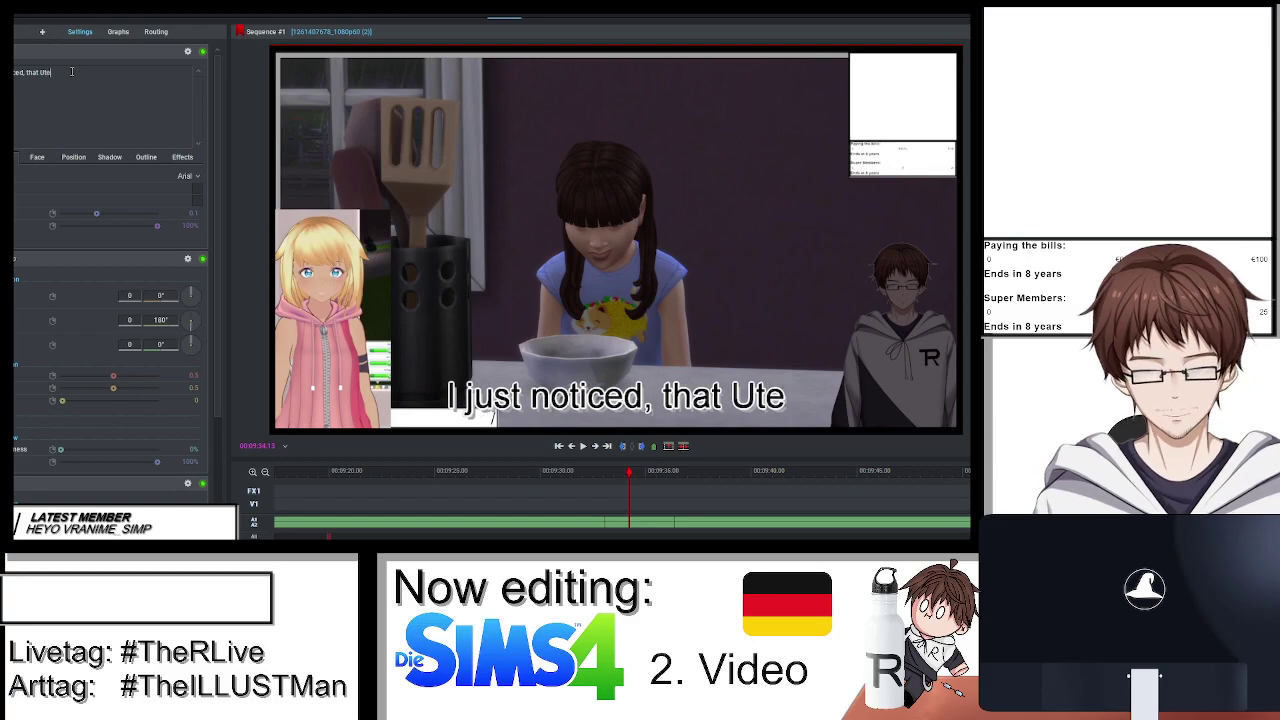
{"action": "type", "text": "'s ff"}
{"action": "key", "text": "BackSpace"}
{"action": "type", "text": "ace"}
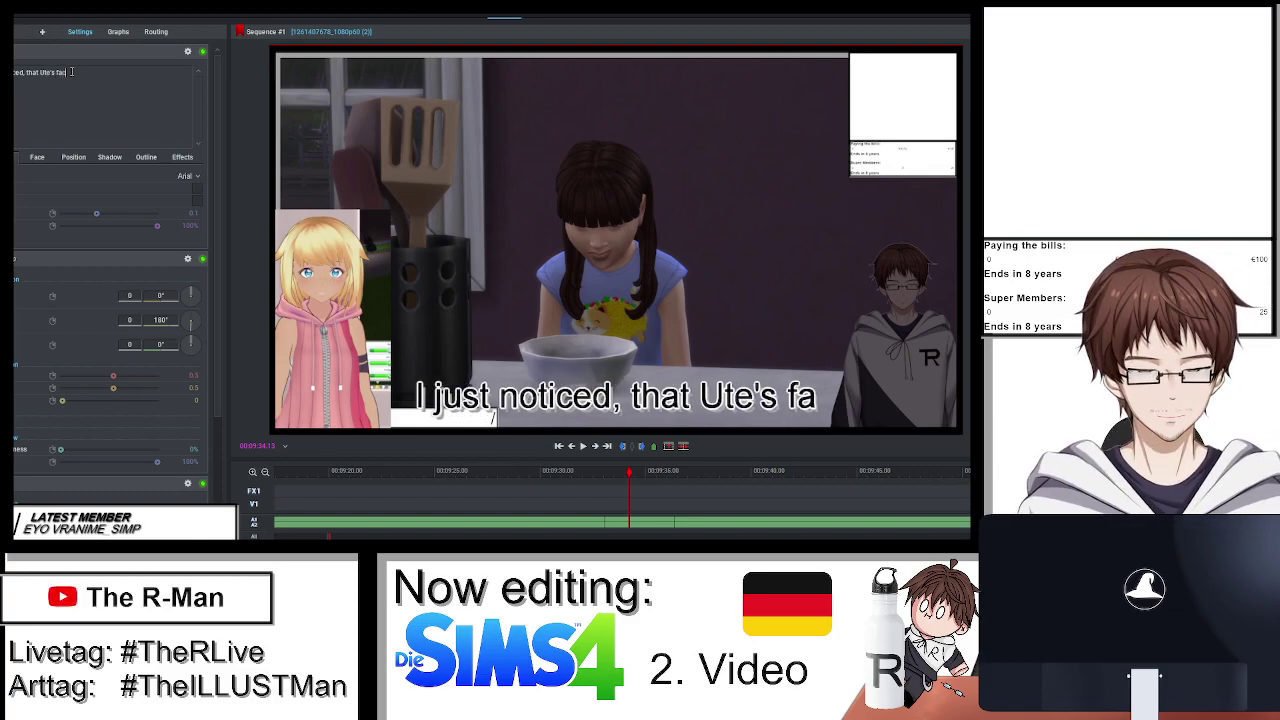
{"action": "type", "text": " looks "}
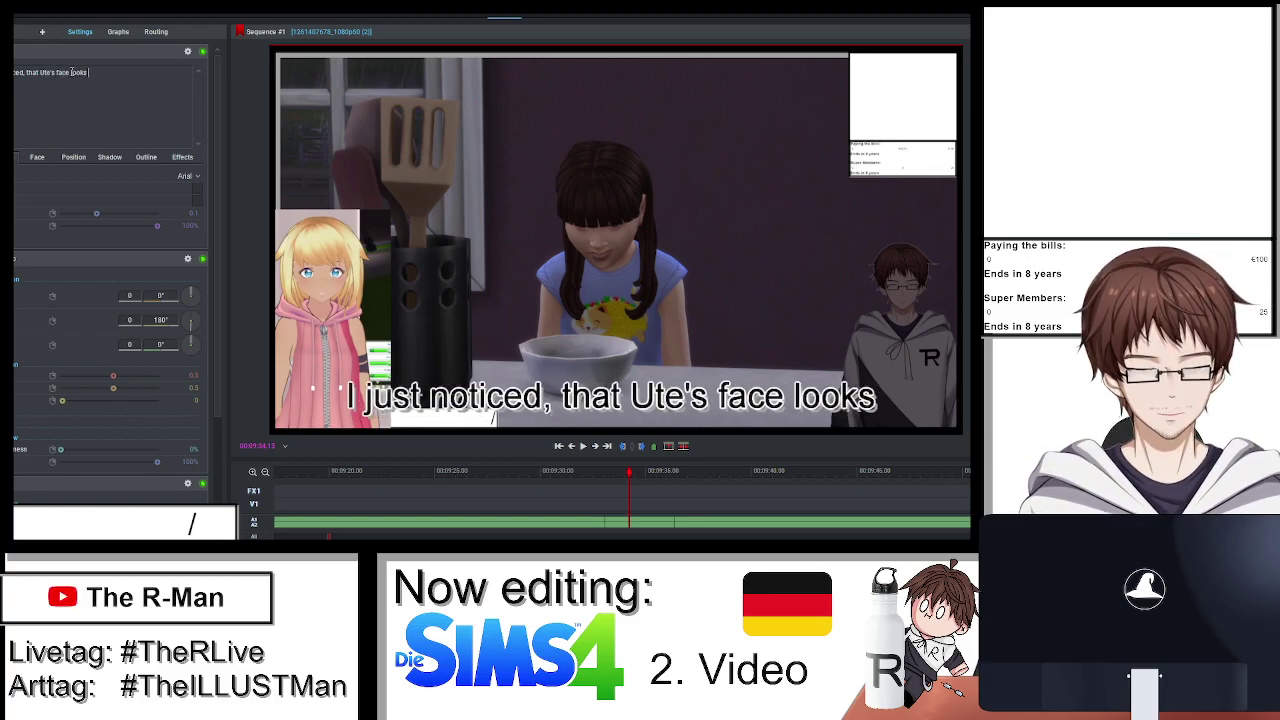
{"action": "type", "text": "weird"}
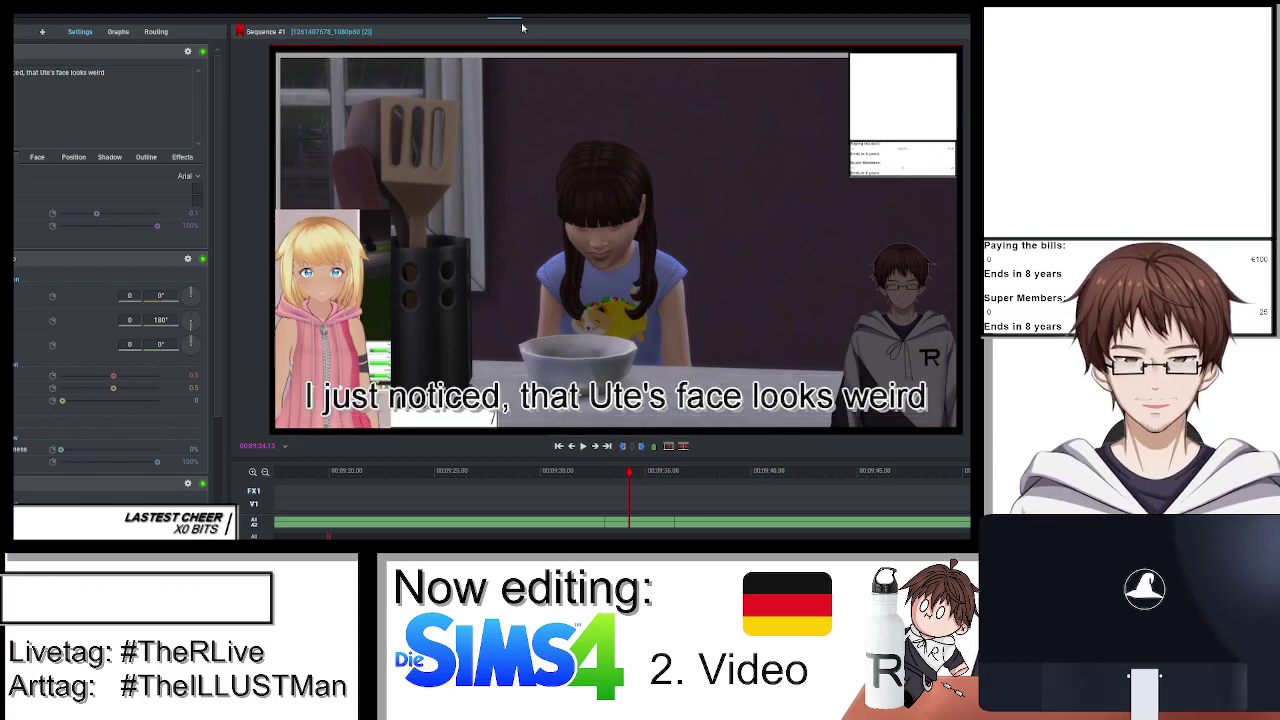
Play the subtitled clip from its start and split it on all tracks at about 00:09:33:46.
{"action": "left_click", "coordinate": [465, 16]}
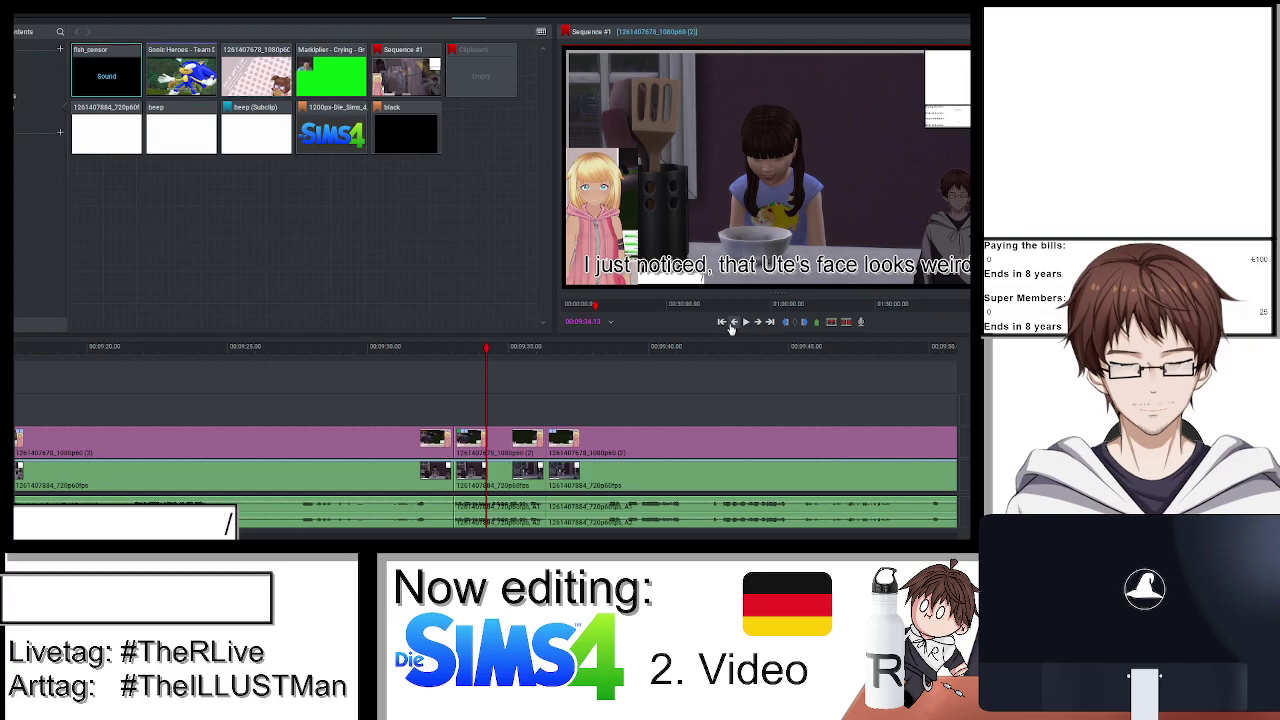
{"action": "key", "text": "a"}
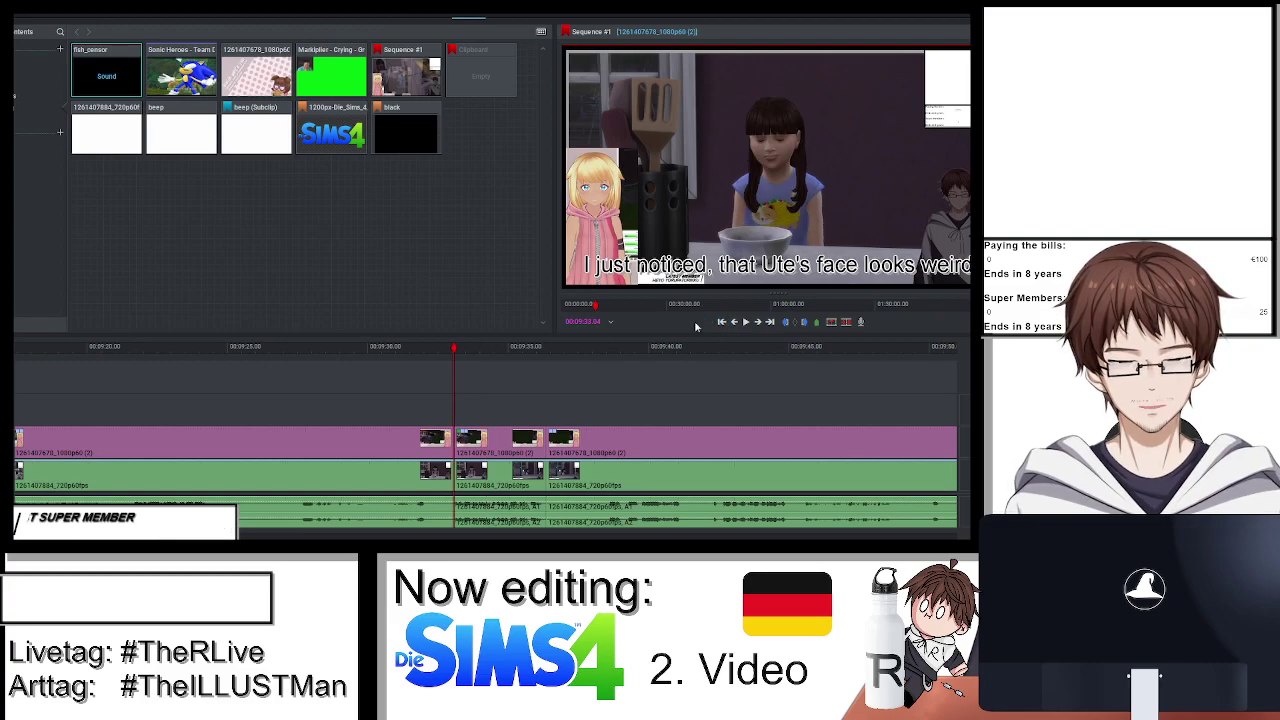
{"action": "key", "text": "space"}
{"action": "key", "text": "Up"}
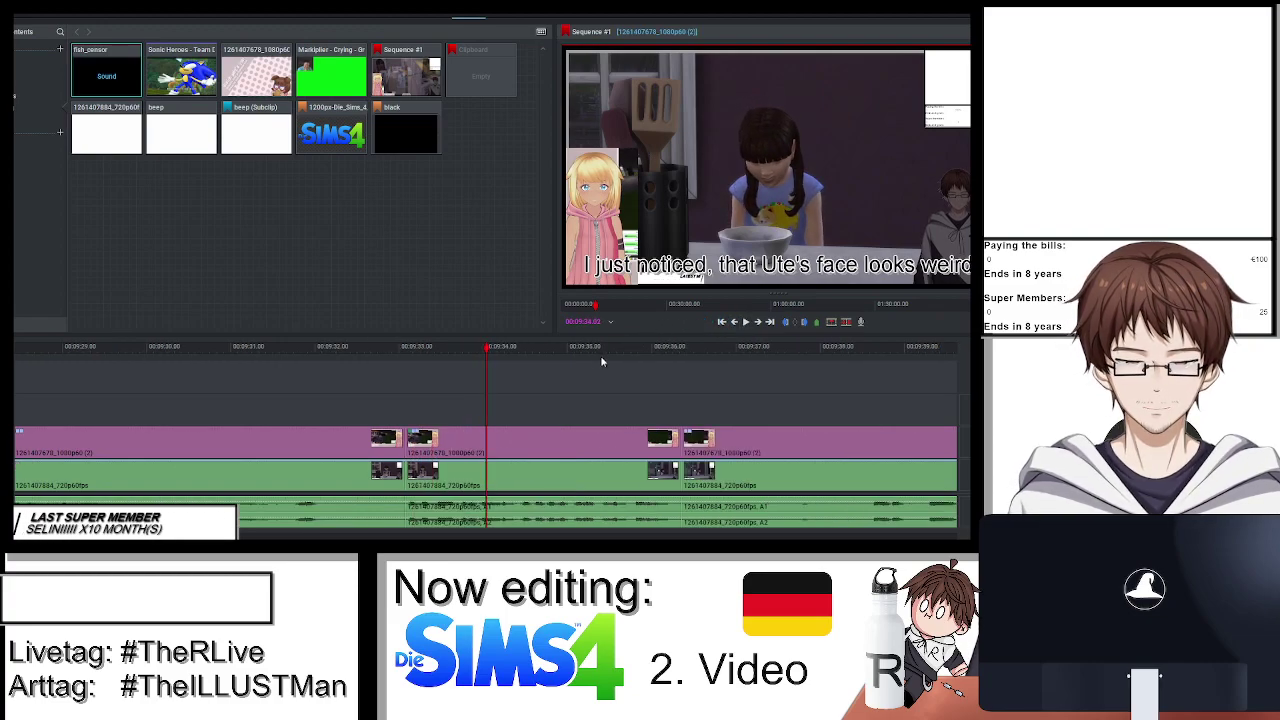
{"action": "left_click_drag", "start_coordinate": [489, 348], "coordinate": [398, 349]}
{"action": "key", "text": "space"}
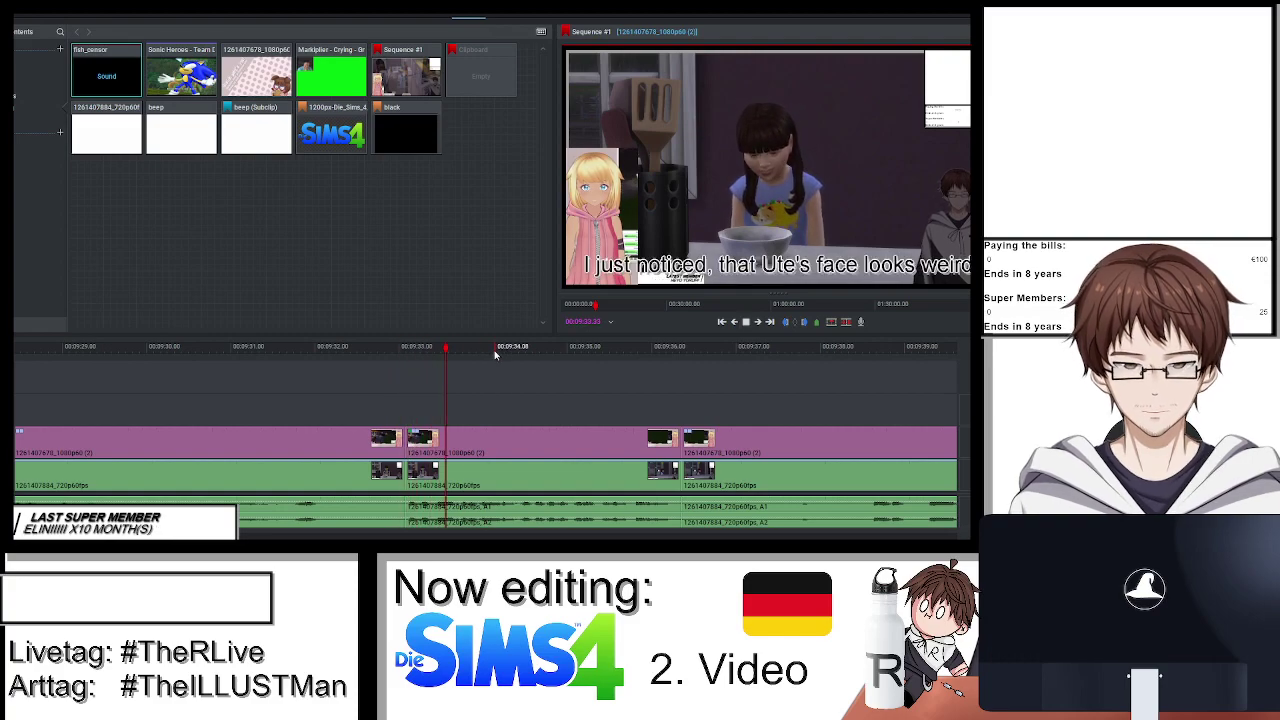
{"action": "key", "text": "space"}
{"action": "key", "text": "Up"}
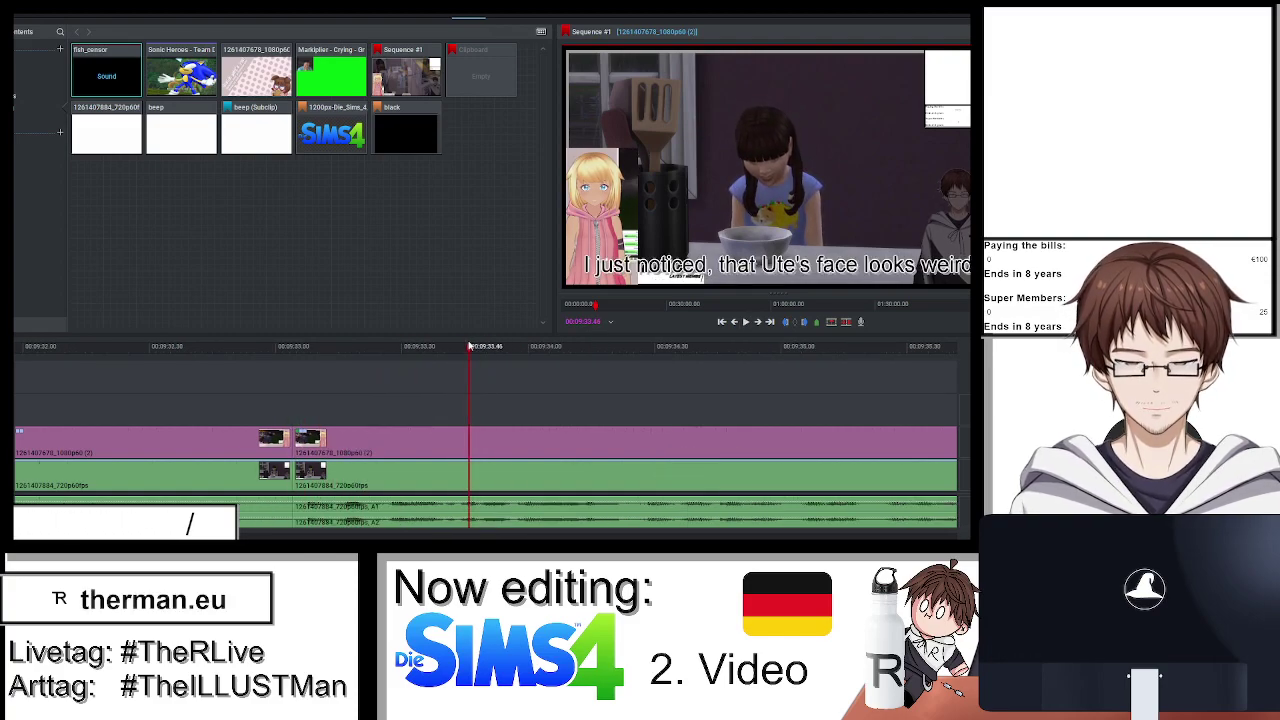
{"action": "key", "text": "c"}
Clear the subtitle text from the short first part of the breakfast clip, just before the newest cut.
{"action": "key", "text": "space"}
{"action": "left_click_drag", "start_coordinate": [463, 349], "coordinate": [402, 349]}
{"action": "left_click", "coordinate": [509, 15]}
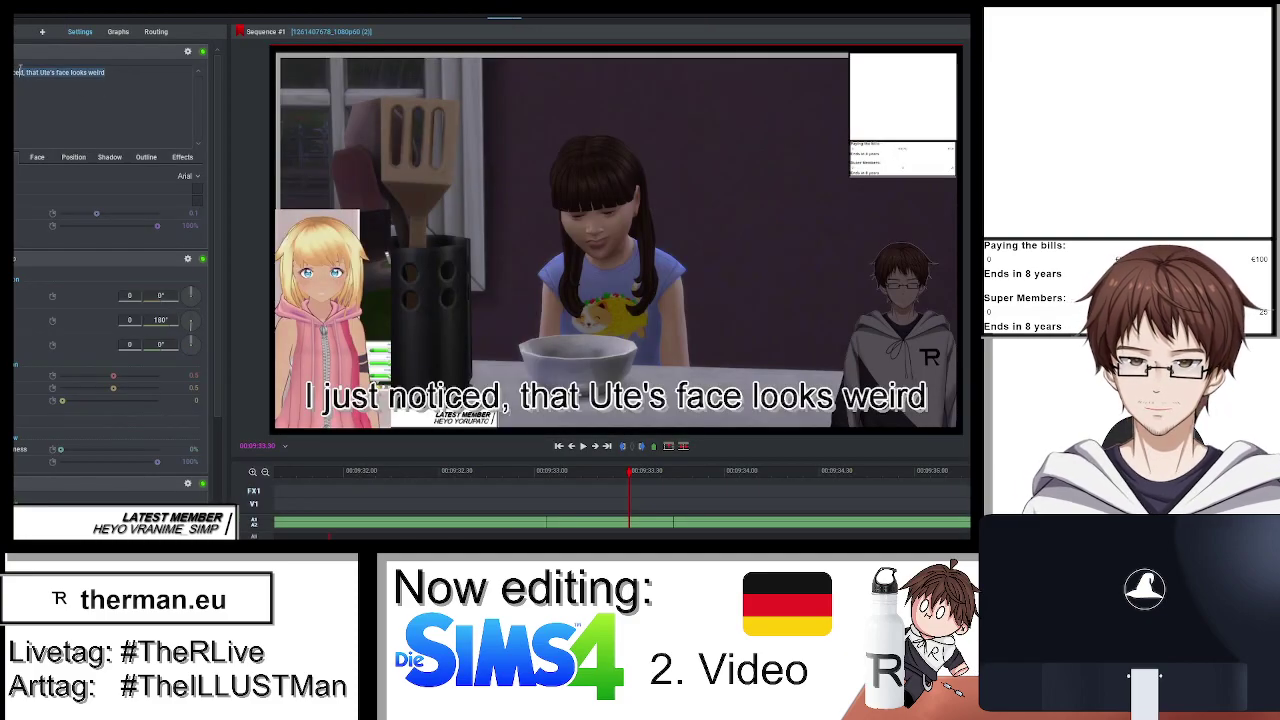
{"action": "key", "text": "BackSpace"}
{"action": "left_click", "coordinate": [471, 14]}
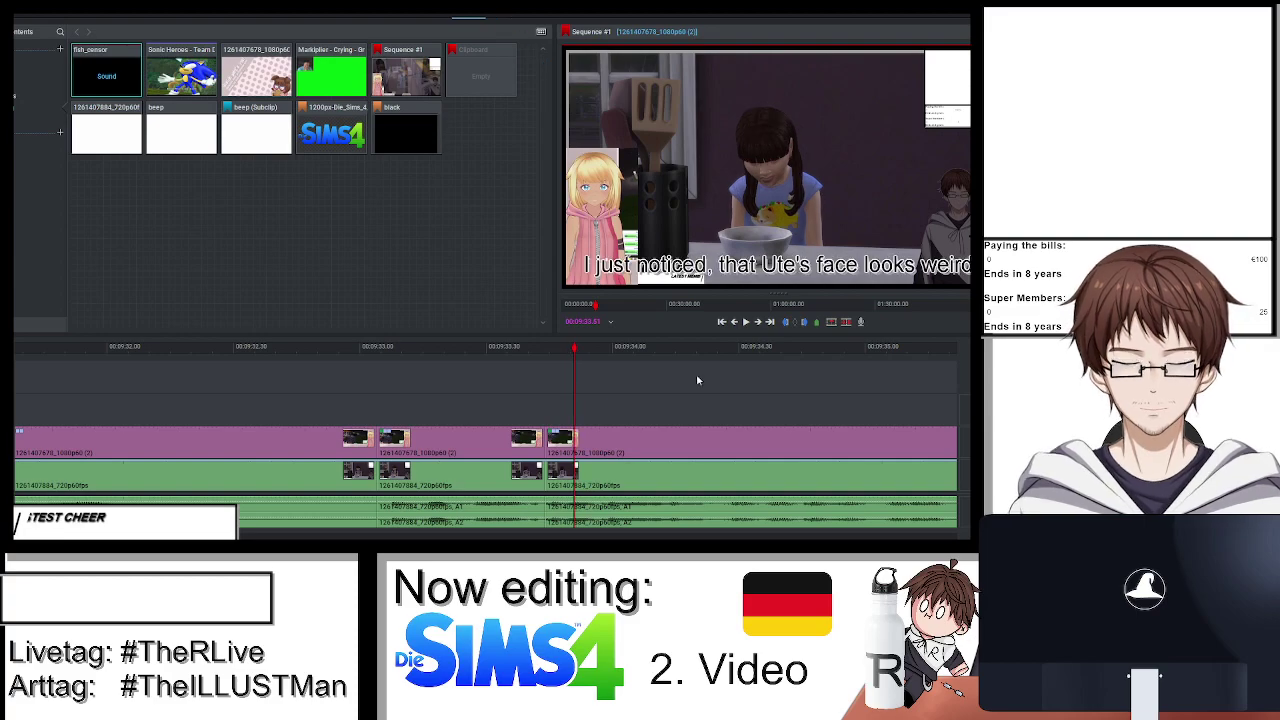
Break the subtitle into two lines after "I just noticed," in the following part and set its vertical position to 85%.
{"action": "left_click", "coordinate": [504, 16]}
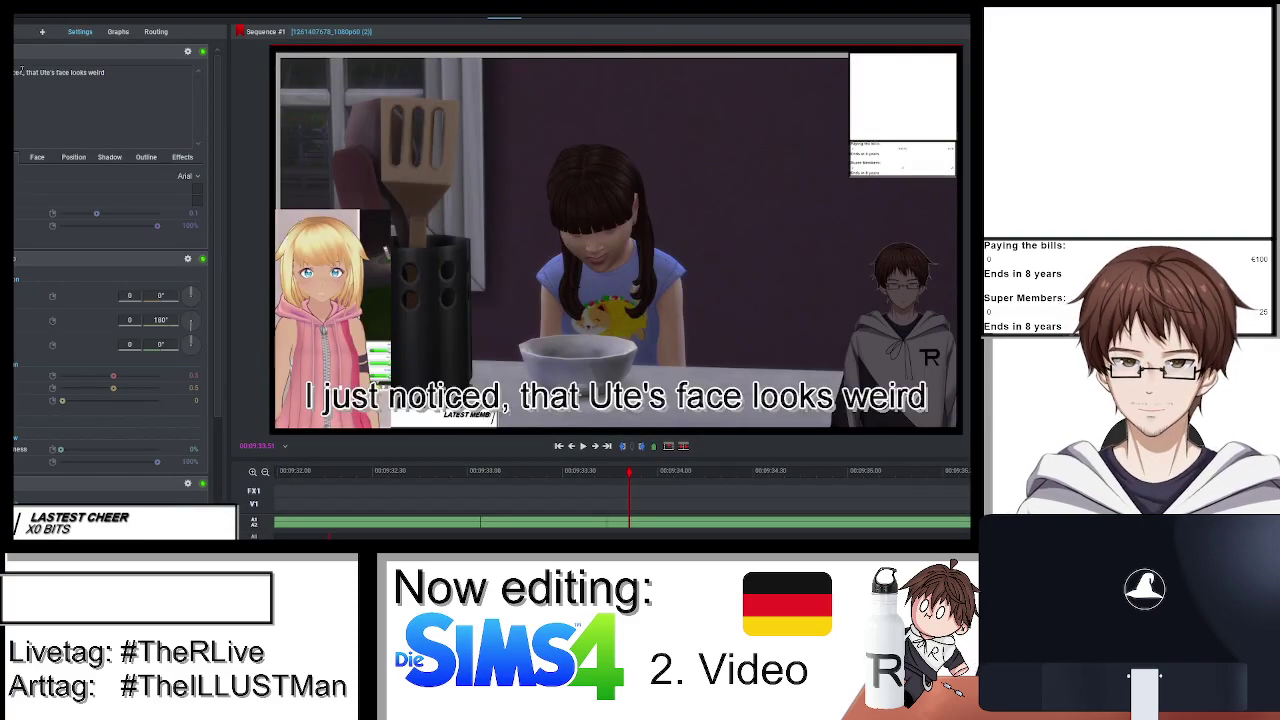
{"action": "key", "text": "Return"}
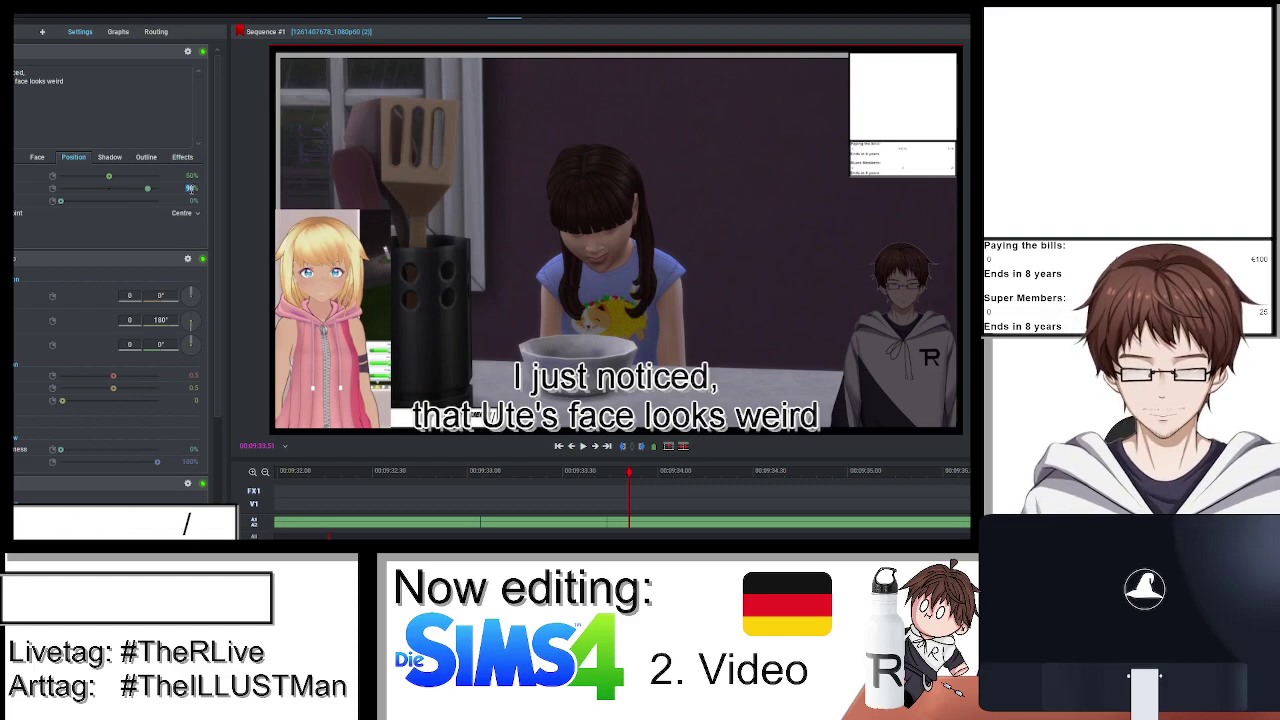
{"action": "left_click_drag", "start_coordinate": [193, 188], "coordinate": [192, 190]}
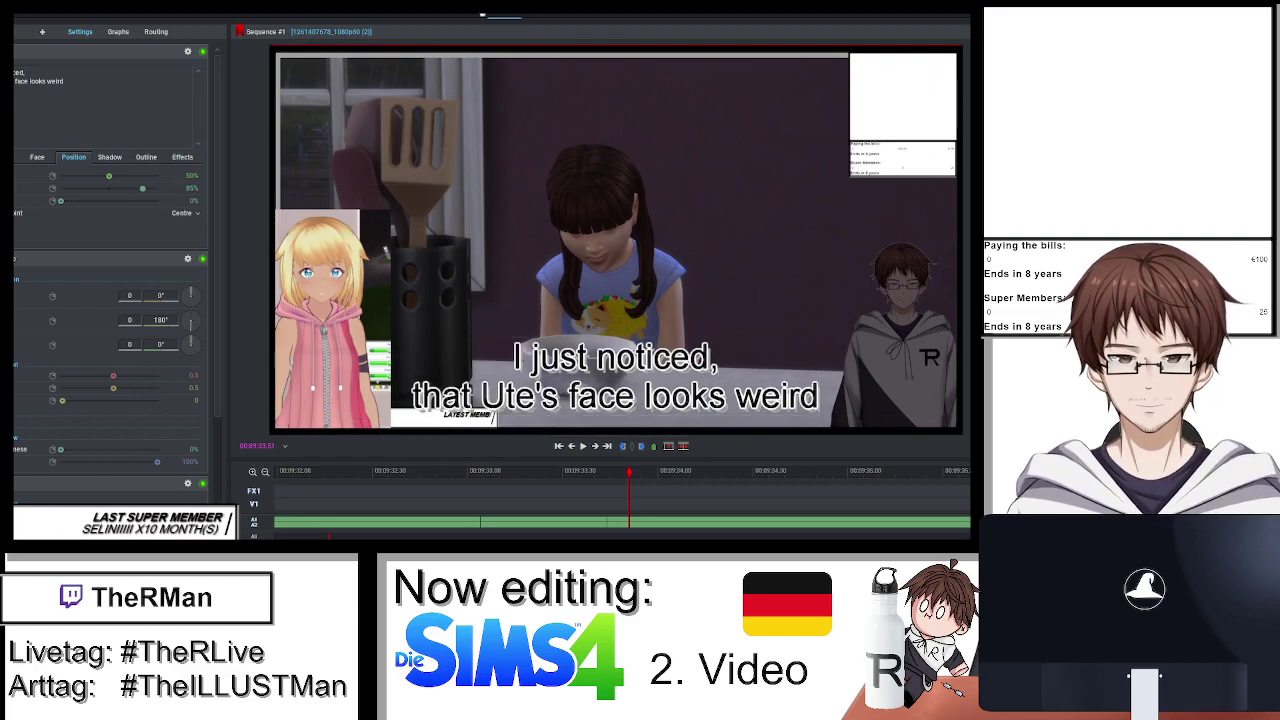
{"action": "left_click", "coordinate": [478, 14]}
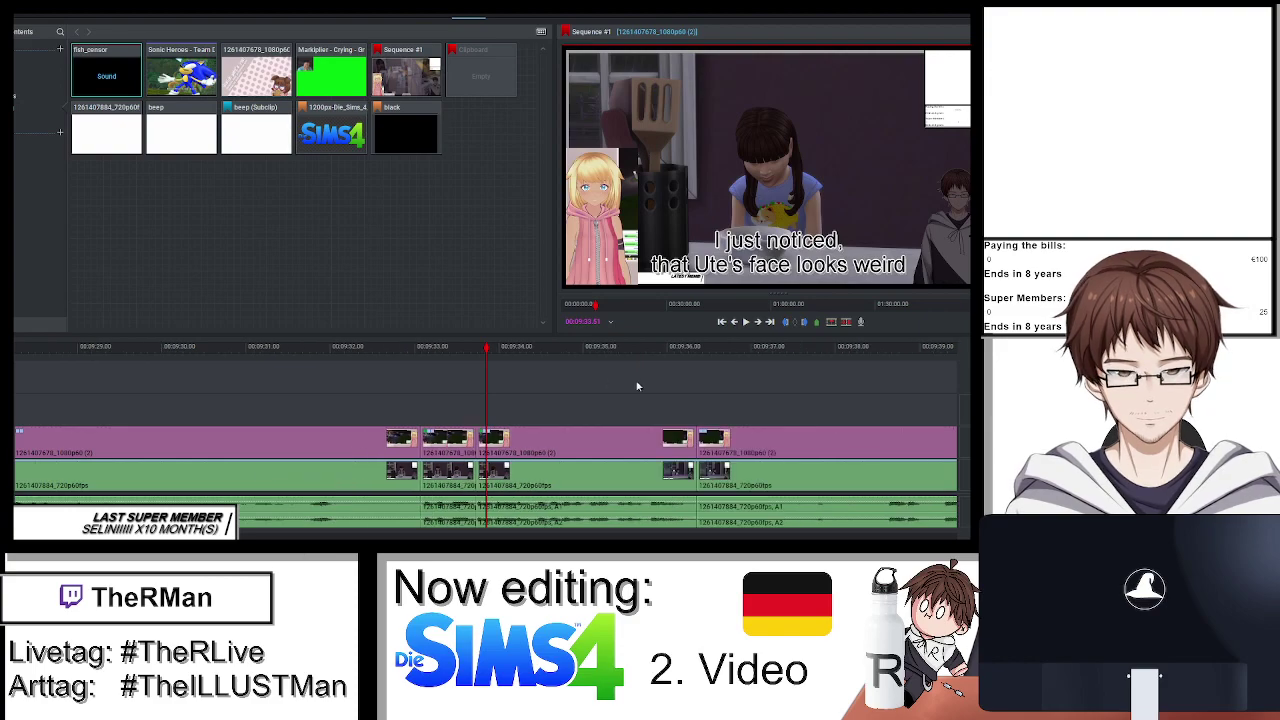
Play on through the breakfast scene and split all tracks at about 00:09:38:04 and 00:09:45.
{"action": "key", "text": "space"}
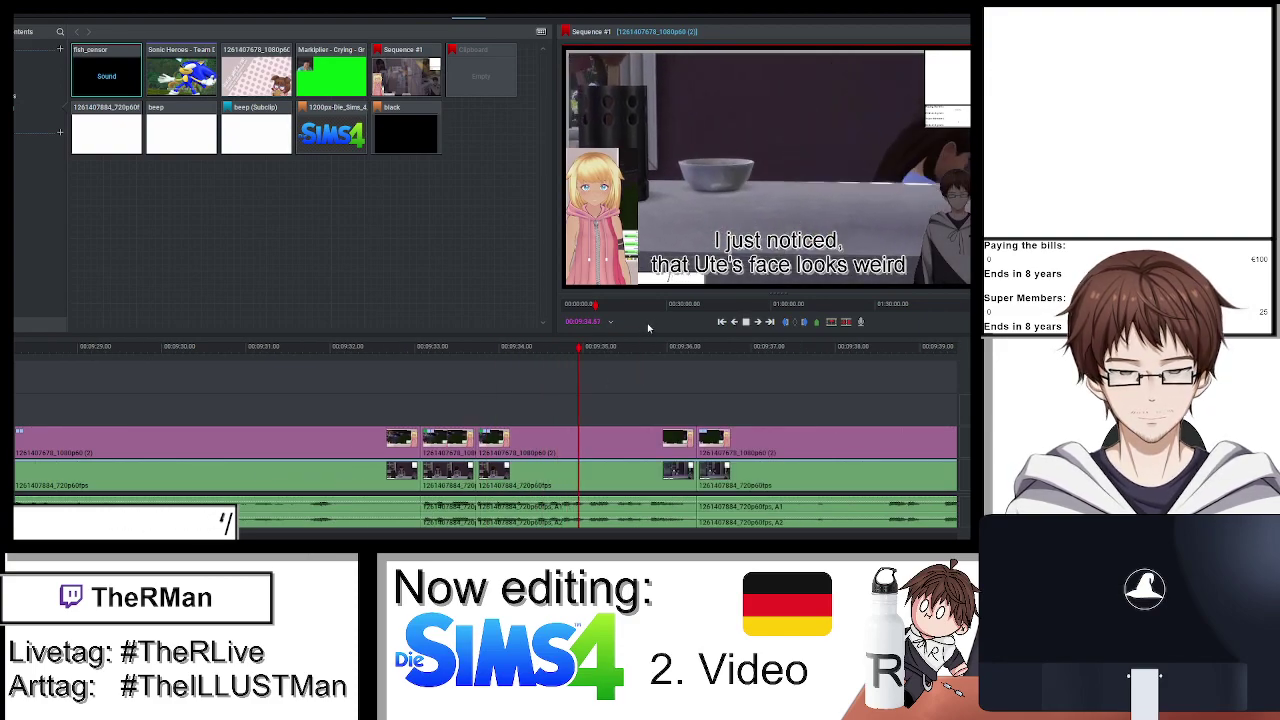
{"action": "scroll", "coordinate": [688, 403], "scroll_direction": "down", "scroll_amount": 3}
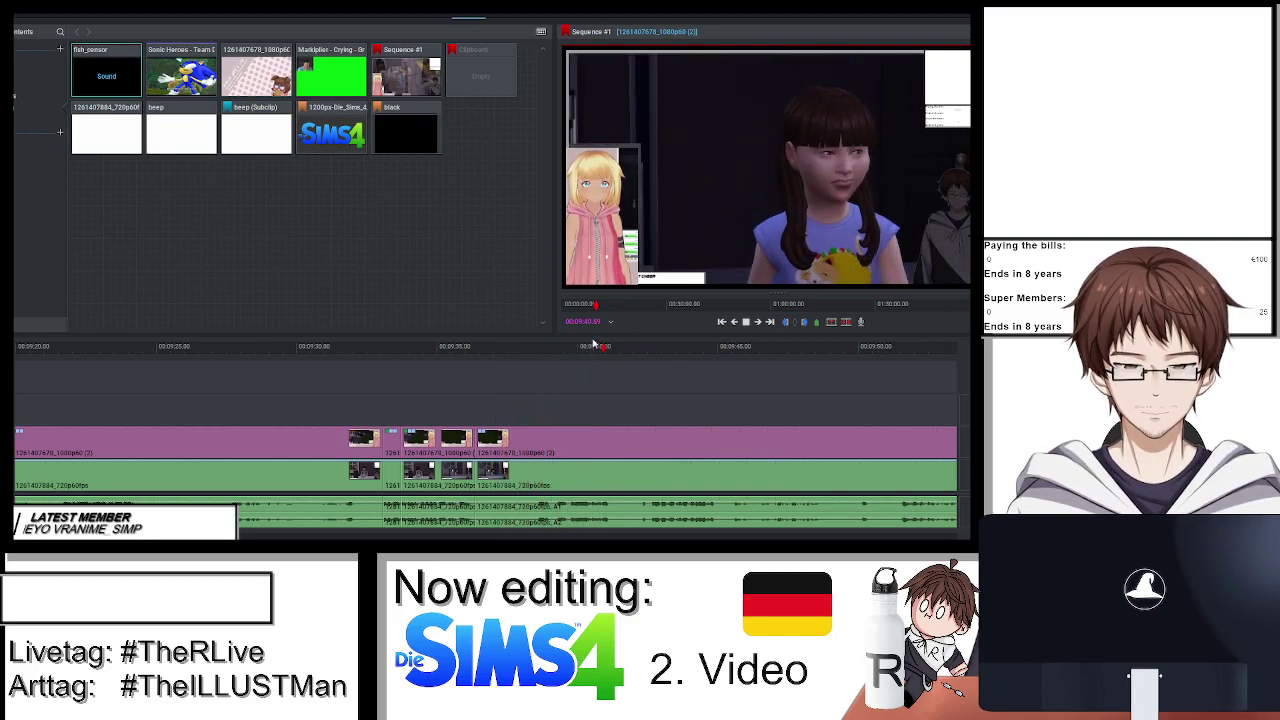
{"action": "left_click", "coordinate": [555, 347]}
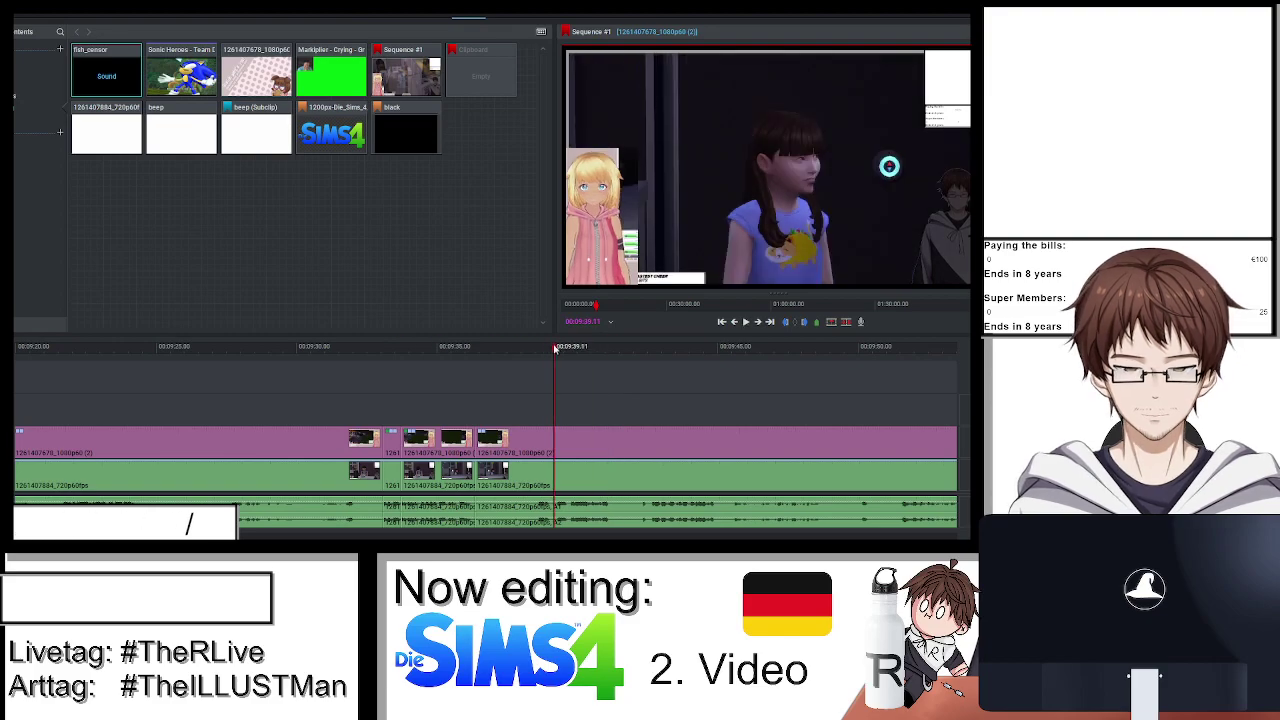
{"action": "mouse_move", "coordinate": [512, 349]}
{"action": "left_mouse_down"}
{"action": "mouse_move", "coordinate": [499, 359]}
{"action": "mouse_move", "coordinate": [525, 365]}
{"action": "left_mouse_up"}
{"action": "key", "text": "space"}
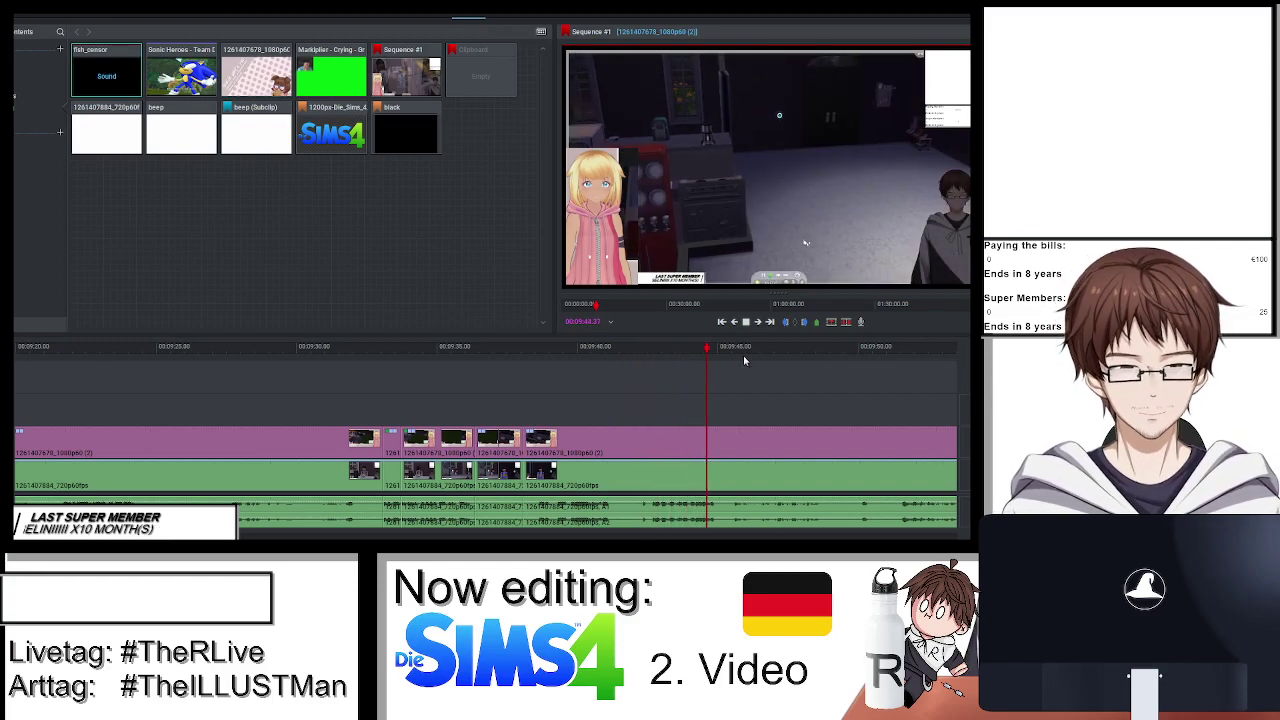
{"action": "key", "text": "space"}
{"action": "key", "text": "ctrl+shift+d"}
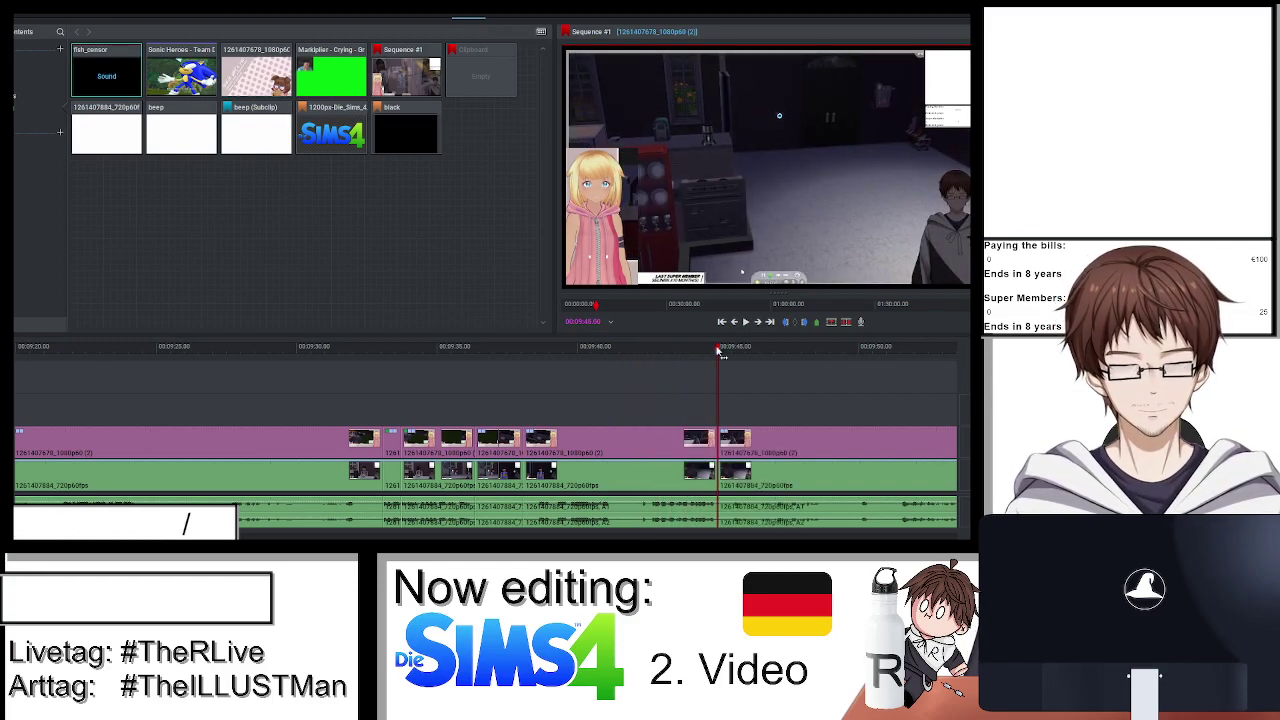
Add the image size, position and opacity effect to the new clip and enable position keyframes at 00:09:43:39.
{"action": "left_click_drag", "start_coordinate": [717, 350], "coordinate": [681, 355]}
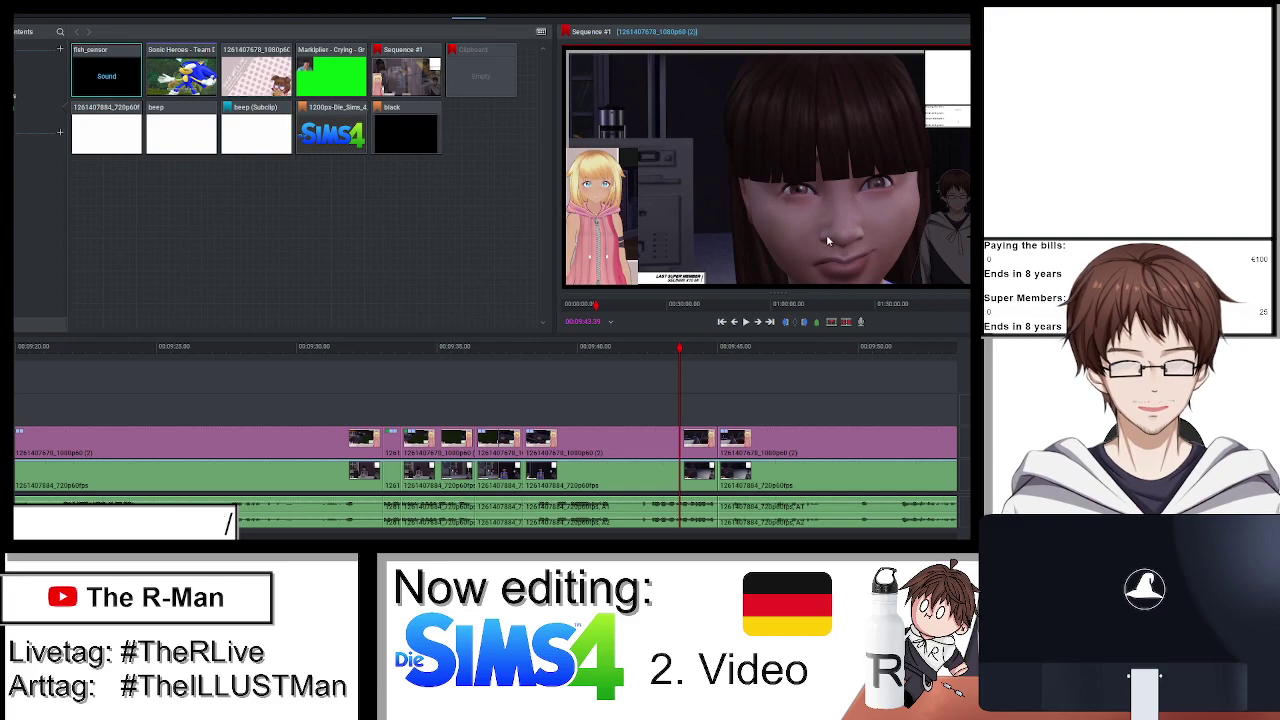
{"action": "left_click", "coordinate": [502, 17]}
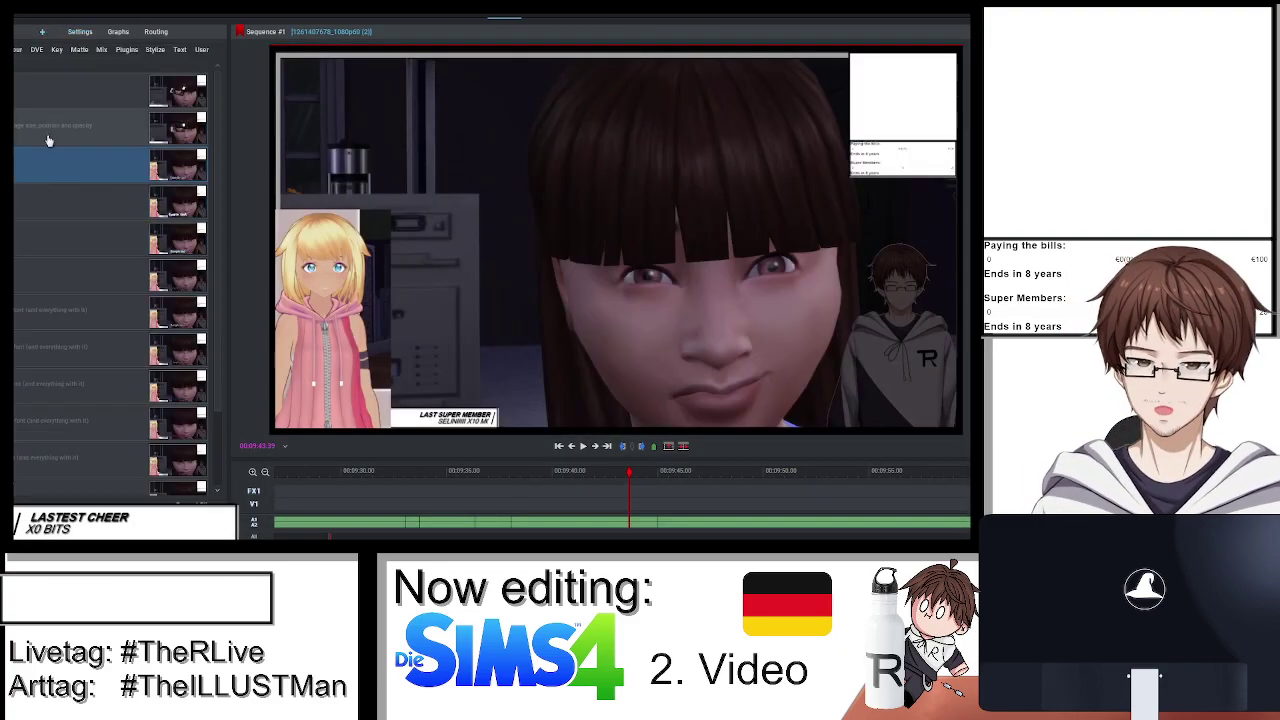
{"action": "double_click", "coordinate": [48, 128]}
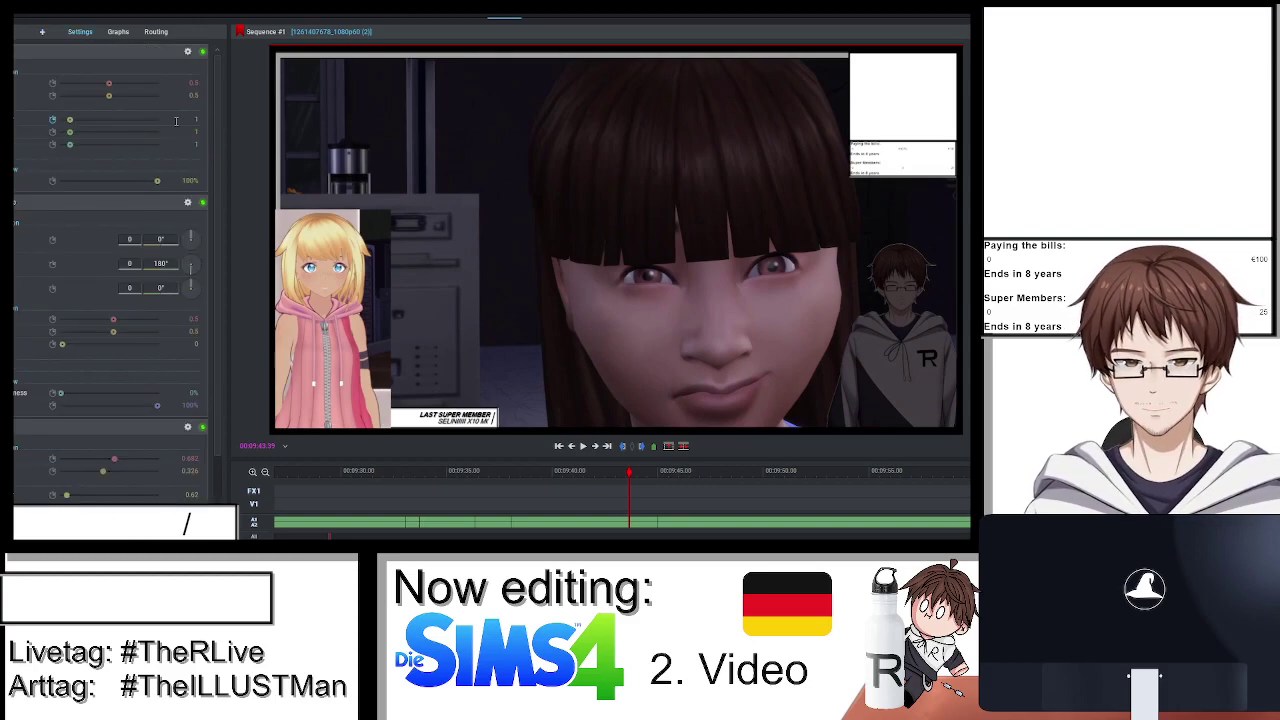
{"action": "left_click", "coordinate": [53, 96]}
{"action": "left_click", "coordinate": [53, 83]}
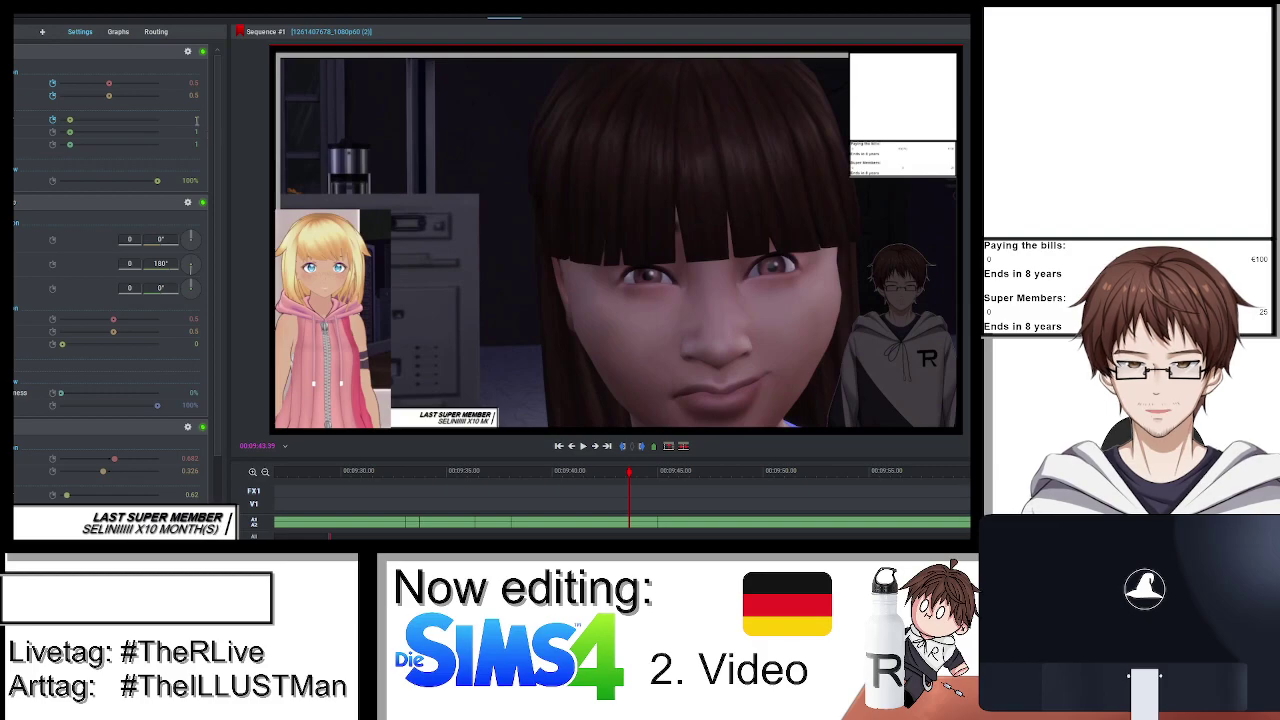
Zoom in on the girl's face at 00:09:43:39 with scale 2.8 and position about X 0.146, Y 1.14.
{"action": "type", "text": "4"}
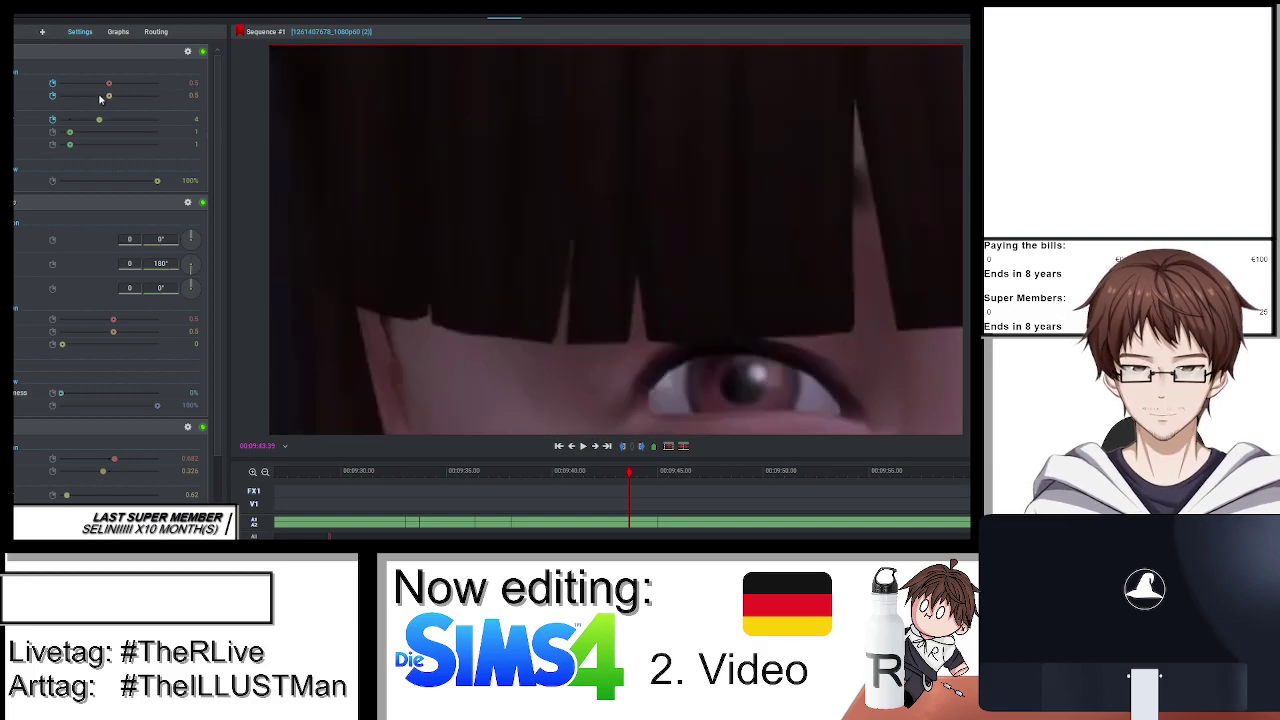
{"action": "left_click_drag", "start_coordinate": [109, 84], "coordinate": [201, 119]}
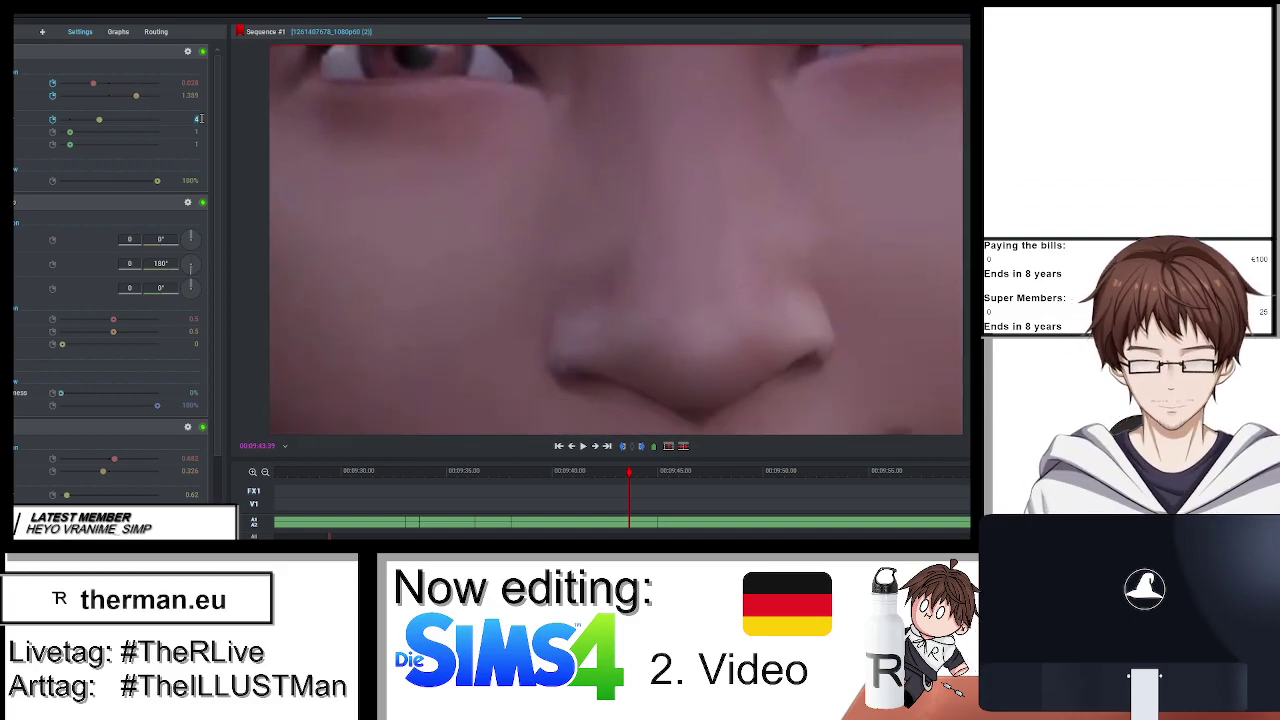
{"action": "type", "text": "3.5"}
{"action": "key", "text": "Return"}
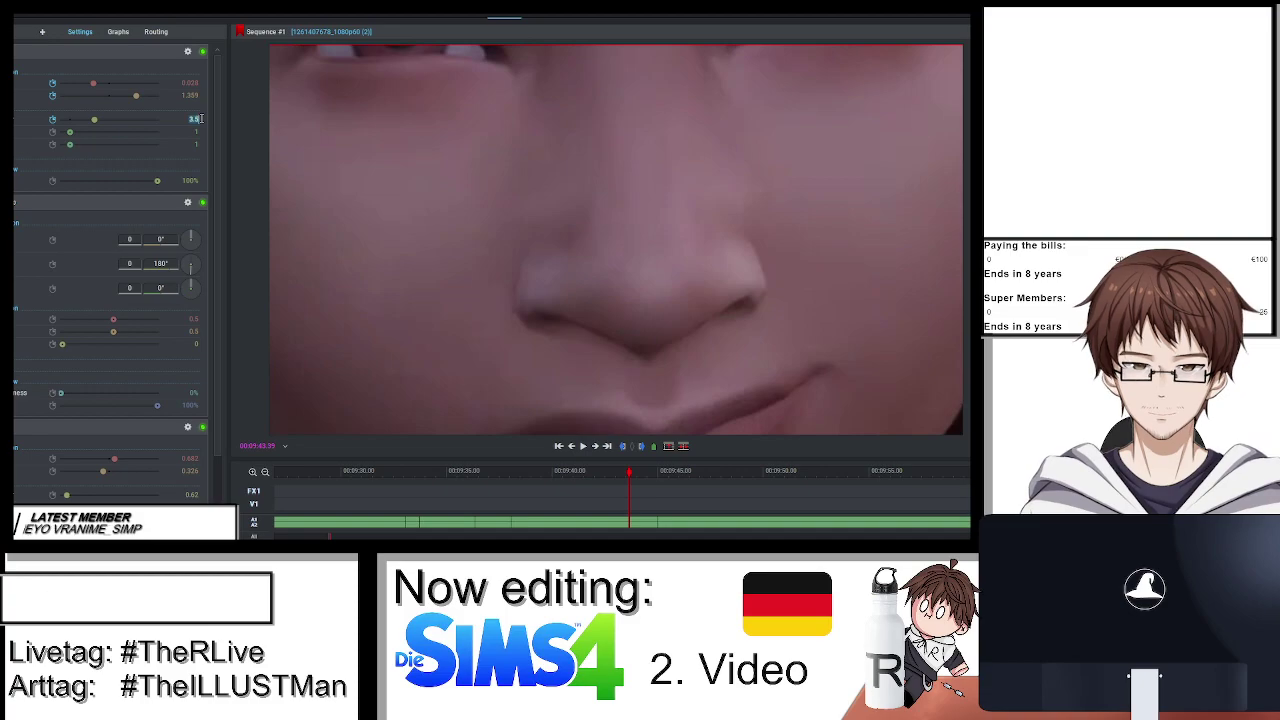
{"action": "left_click", "coordinate": [197, 119]}
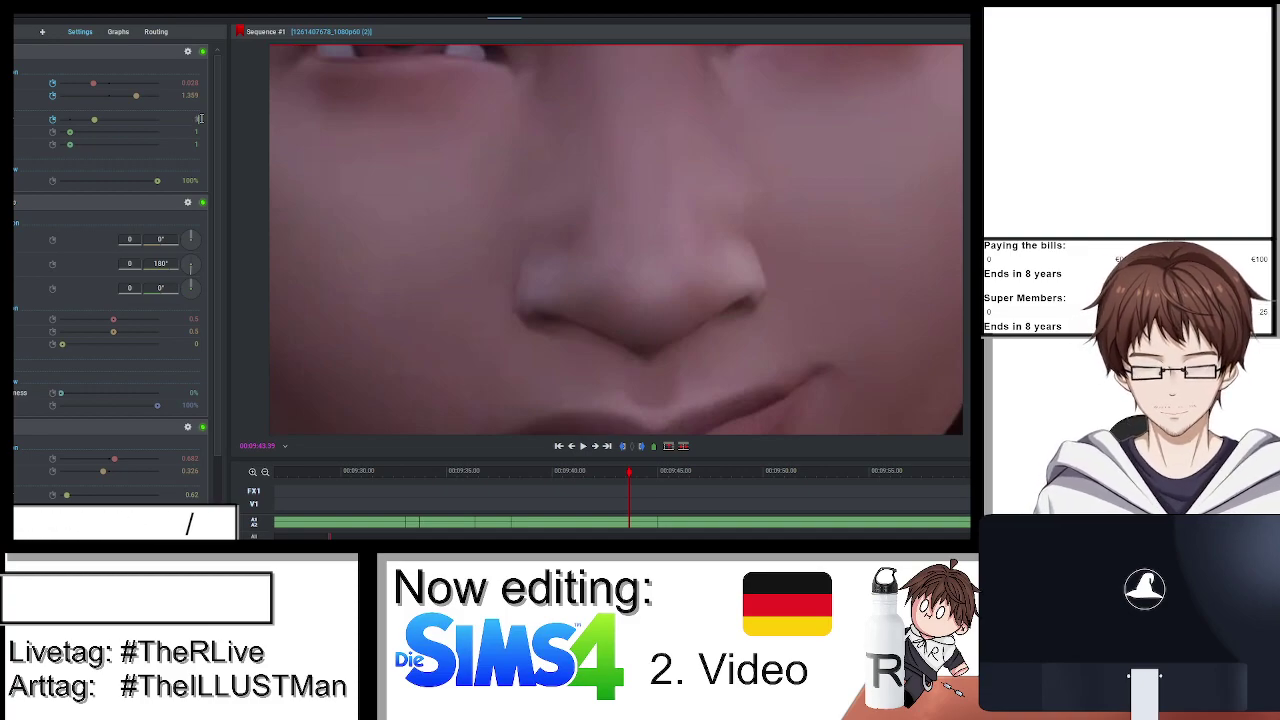
{"action": "type", "text": "3"}
{"action": "key", "text": "Return"}
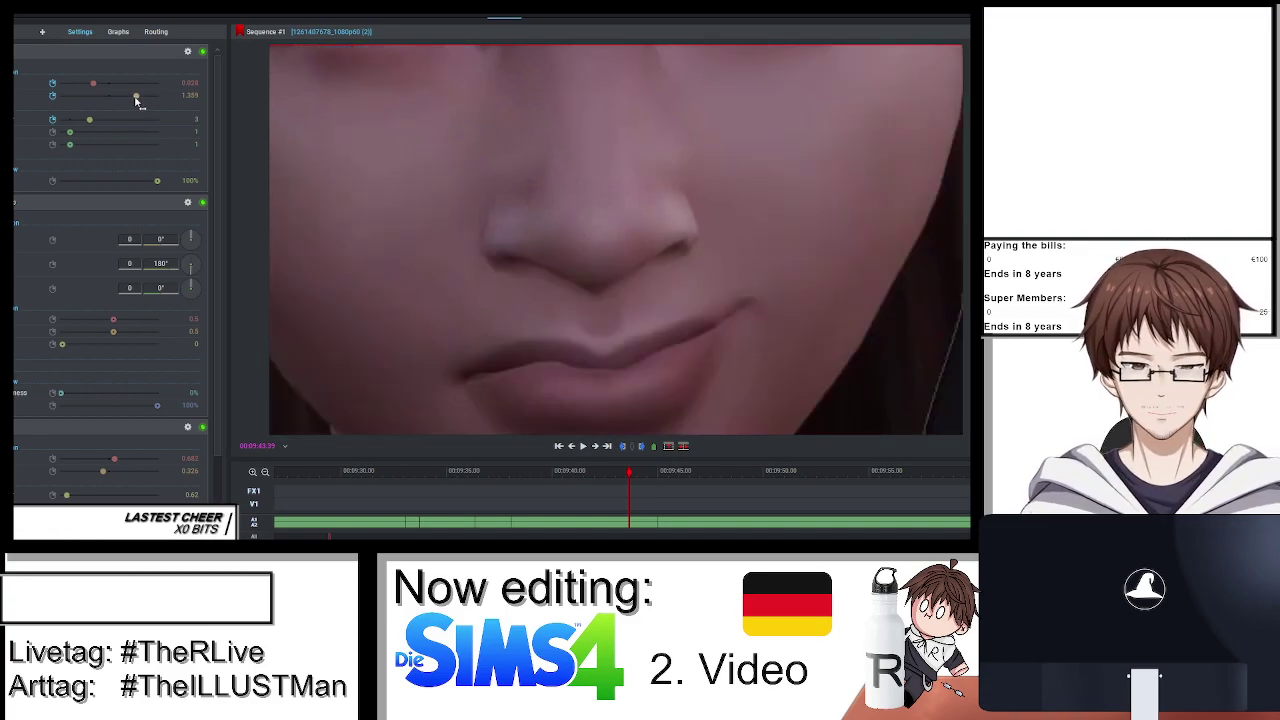
{"action": "left_click_drag", "start_coordinate": [136, 95], "coordinate": [113, 87]}
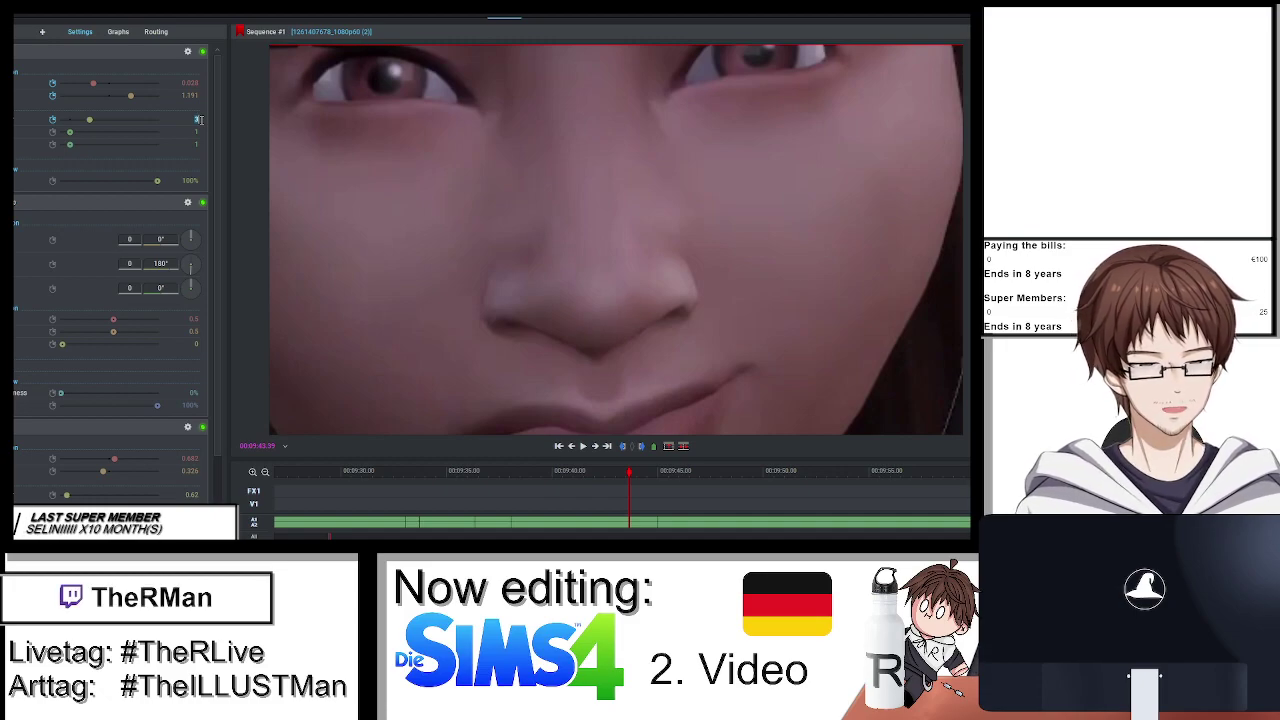
{"action": "type", "text": "2.8"}
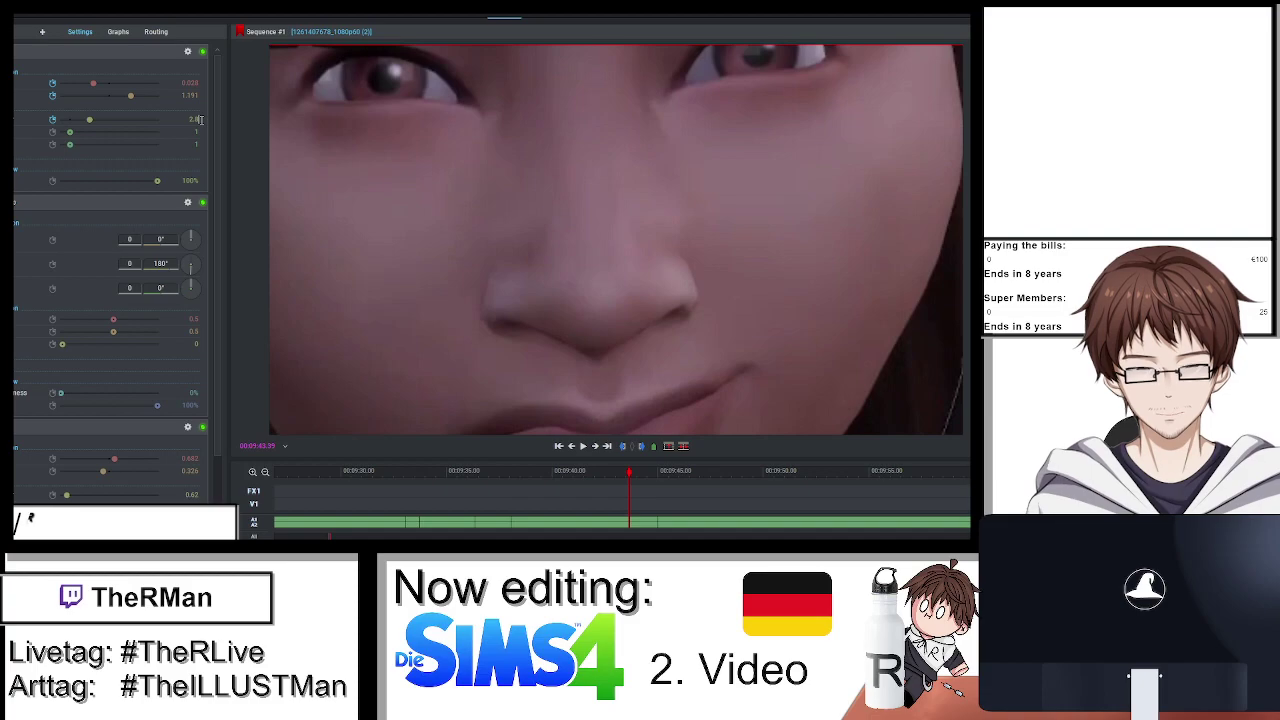
{"action": "key", "text": "Return"}
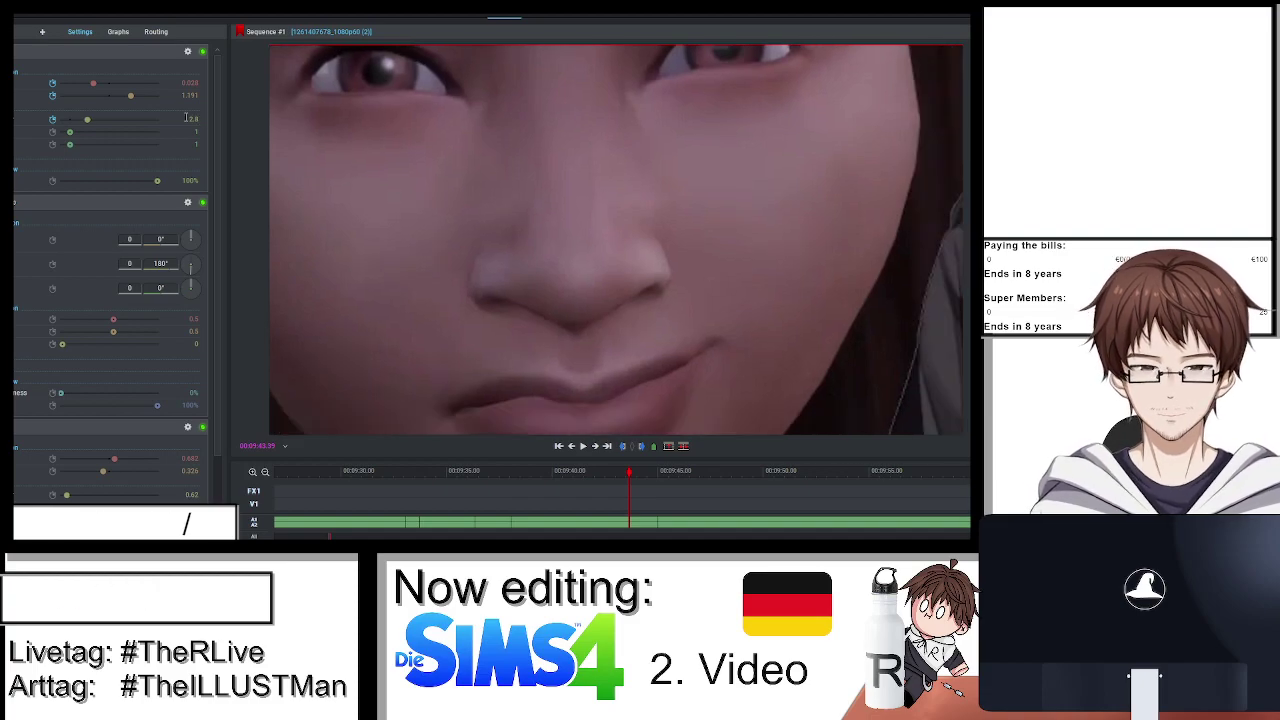
{"action": "left_click_drag", "start_coordinate": [129, 95], "coordinate": [101, 88]}
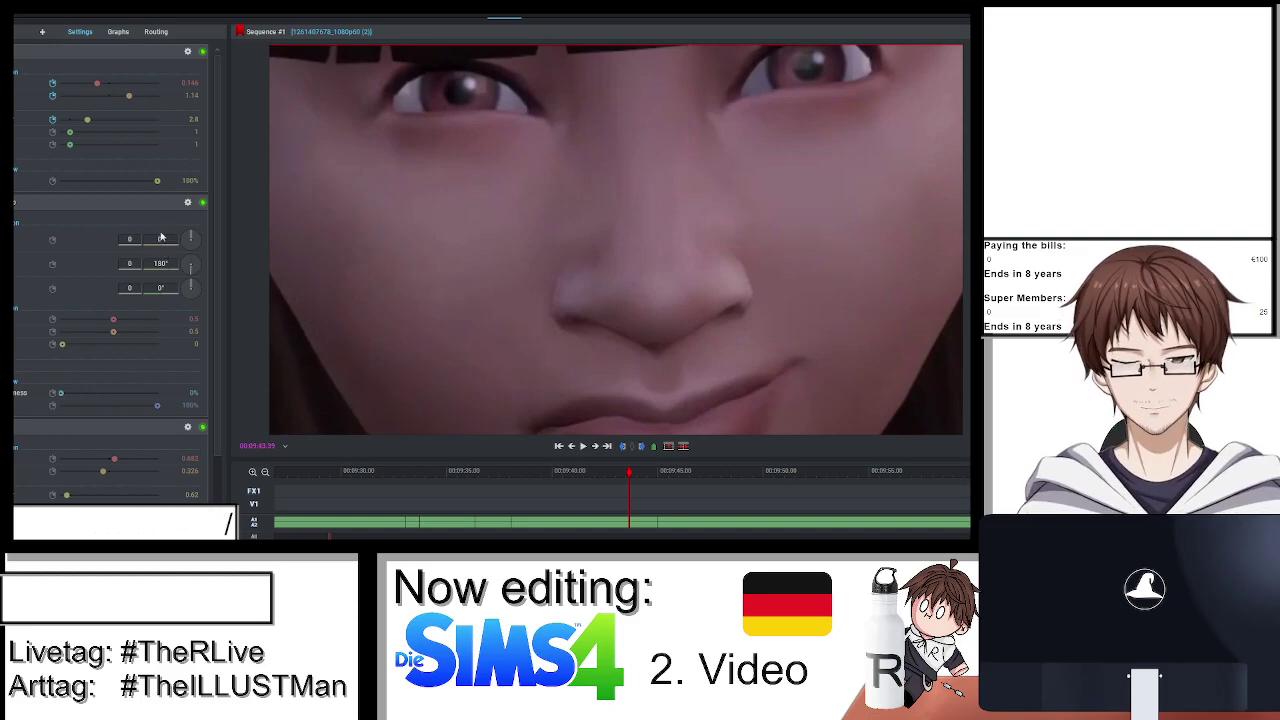
Reset the scale to 1 and both position values to 0.5 at the clip's start, 00:09:38:04.
{"action": "left_click", "coordinate": [470, 14]}
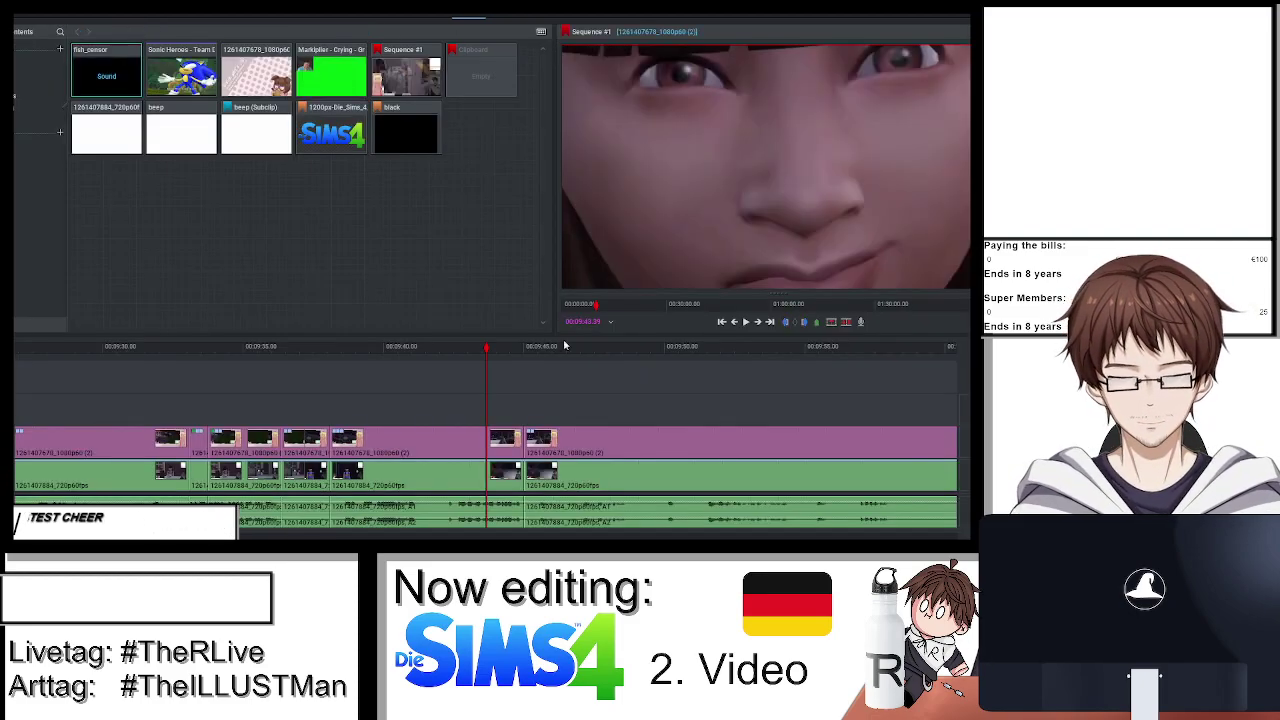
{"action": "left_click", "coordinate": [721, 324]}
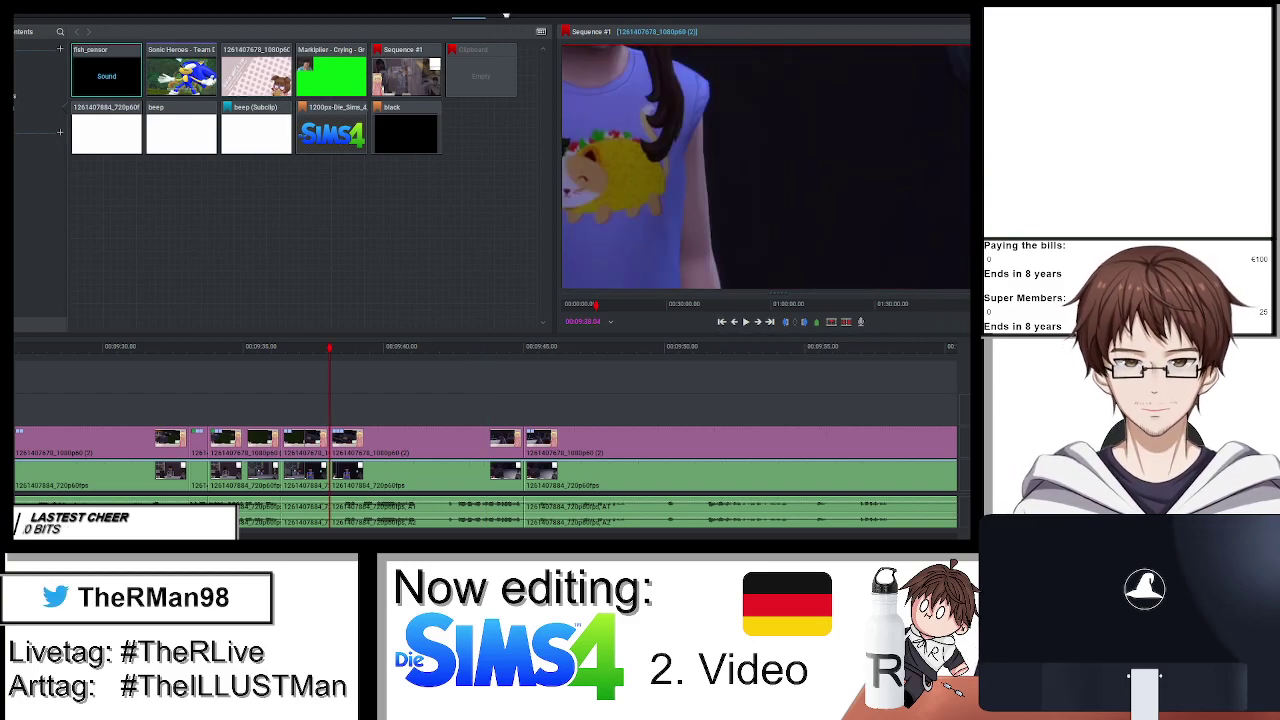
{"action": "left_click", "coordinate": [506, 16]}
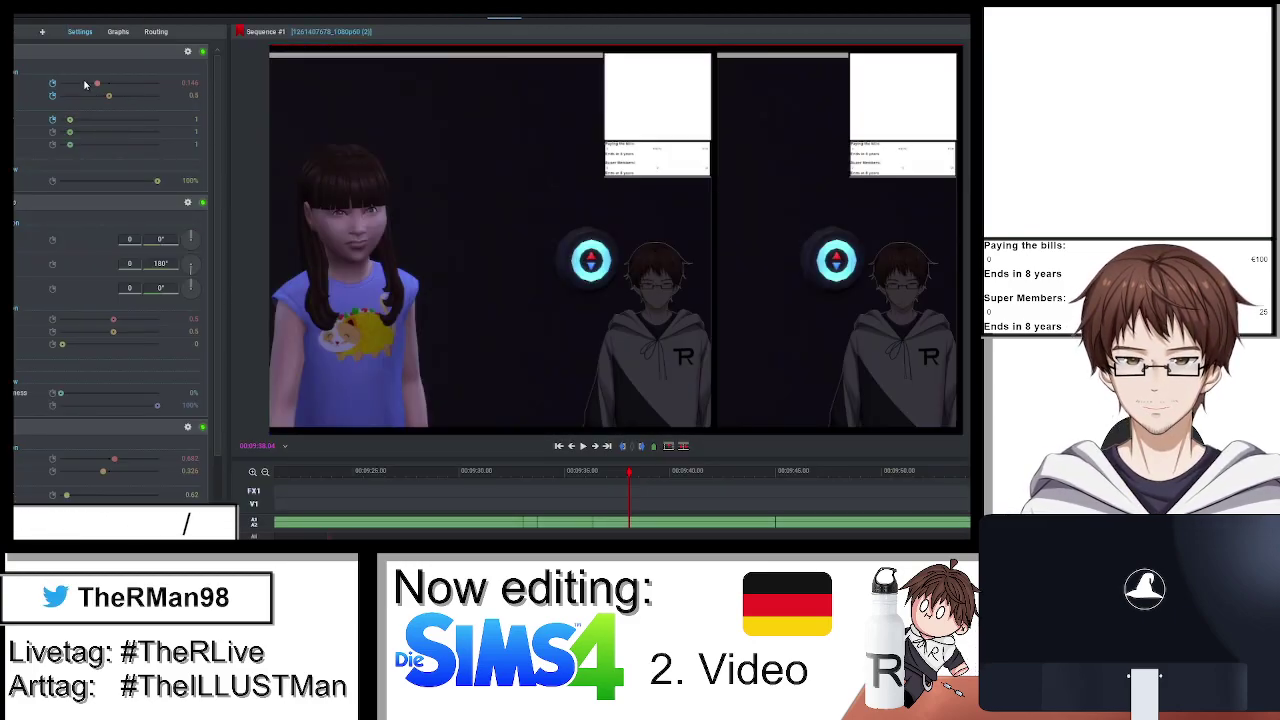
{"action": "key", "text": "ctrl+z"}
{"action": "left_click", "coordinate": [468, 16]}
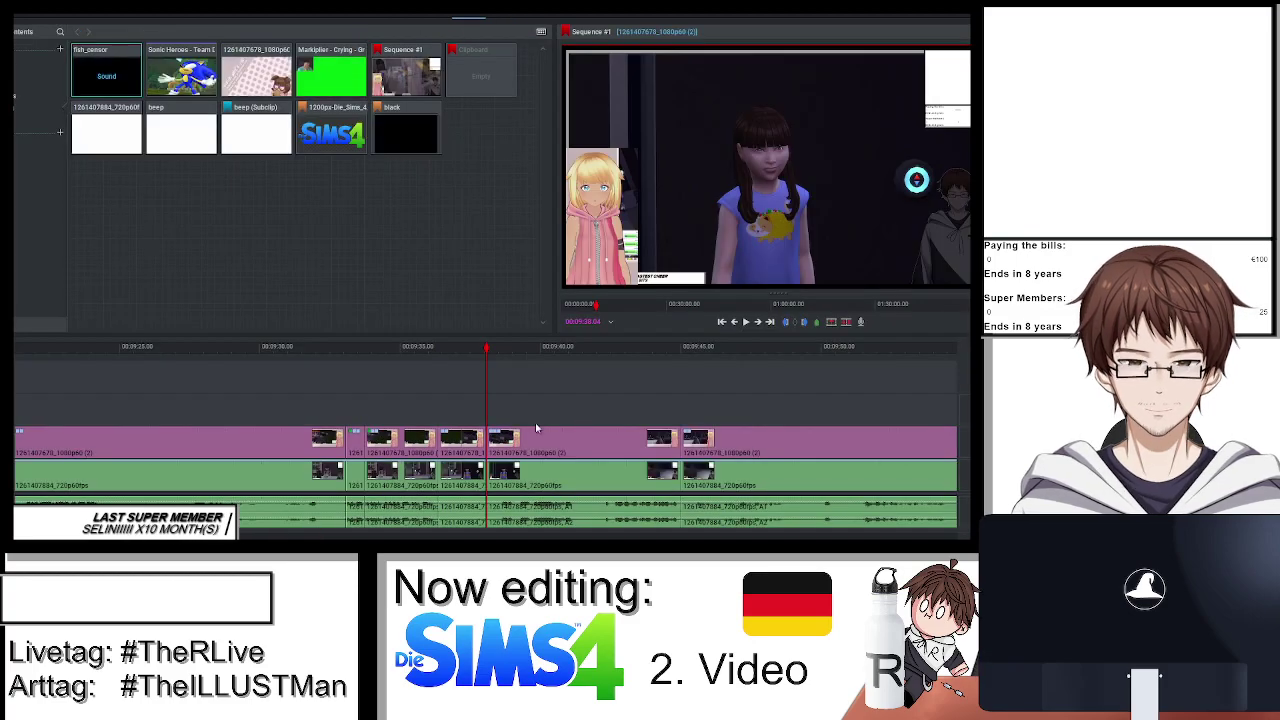
{"action": "left_click", "coordinate": [505, 14]}
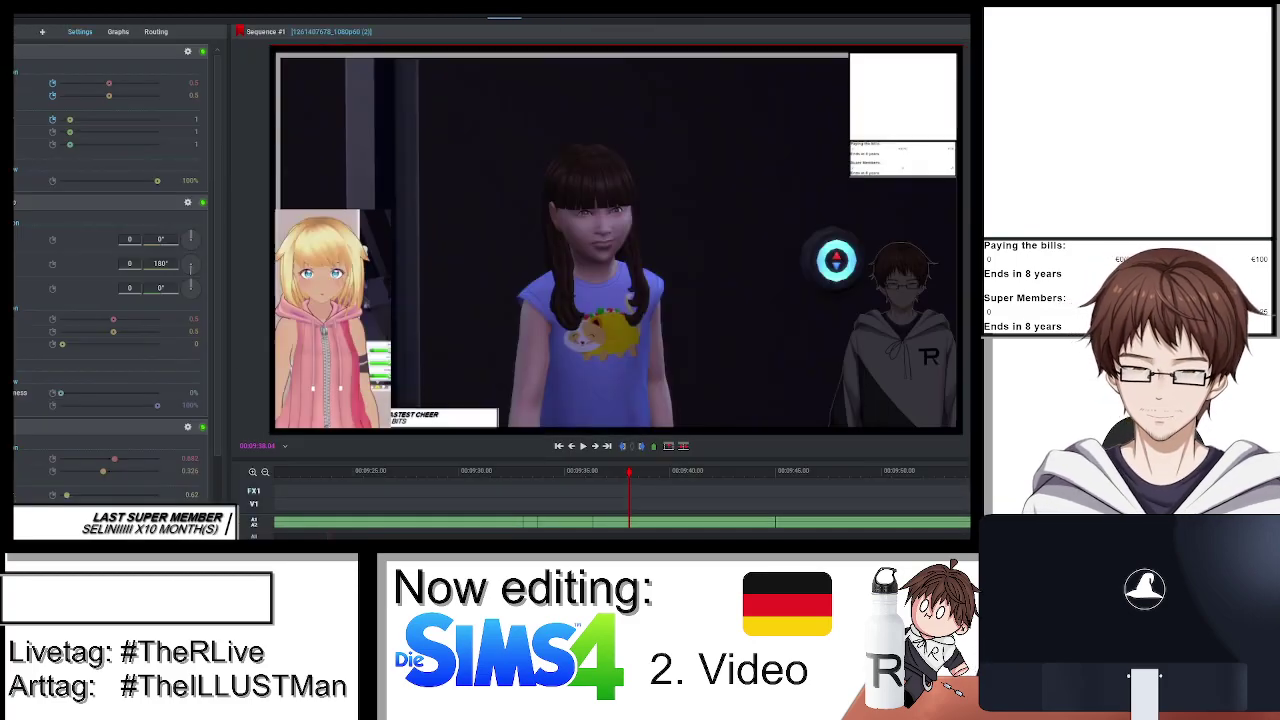
Reset the scale and both position values at about 00:09:44:10 to bring the clip back to full frame.
{"action": "key", "text": "s"}
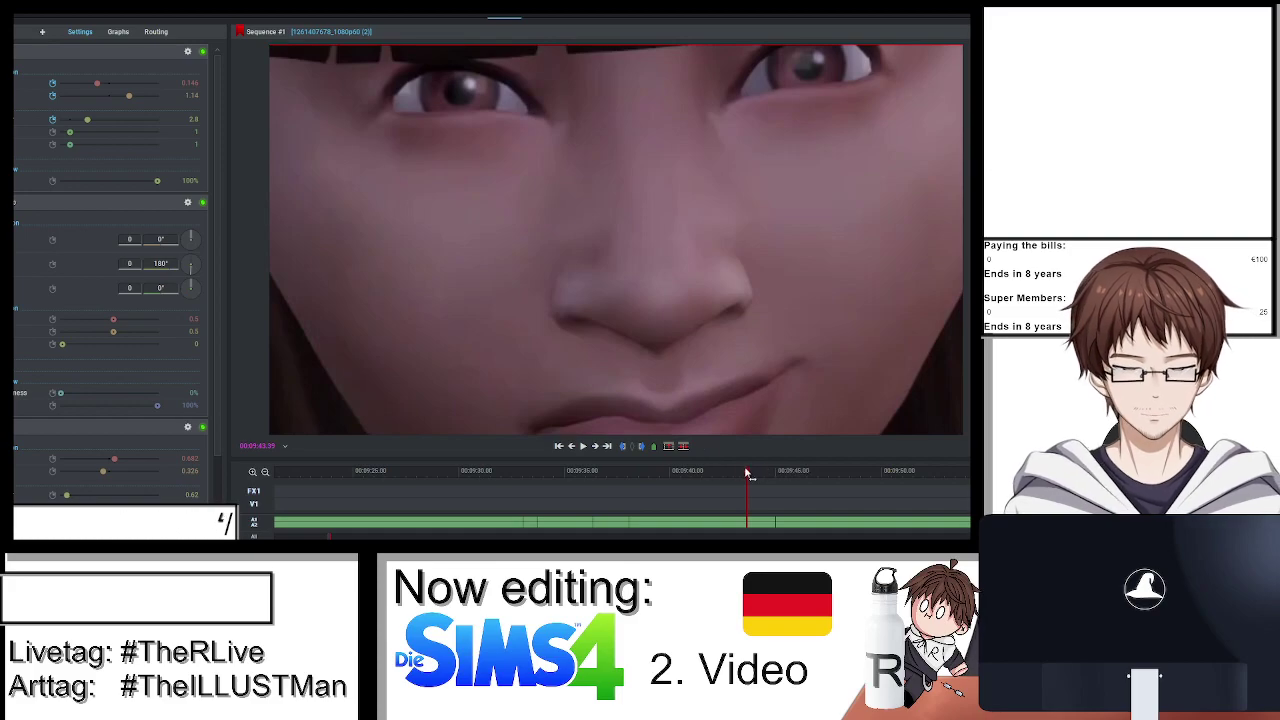
{"action": "left_click_drag", "start_coordinate": [749, 471], "coordinate": [757, 472]}
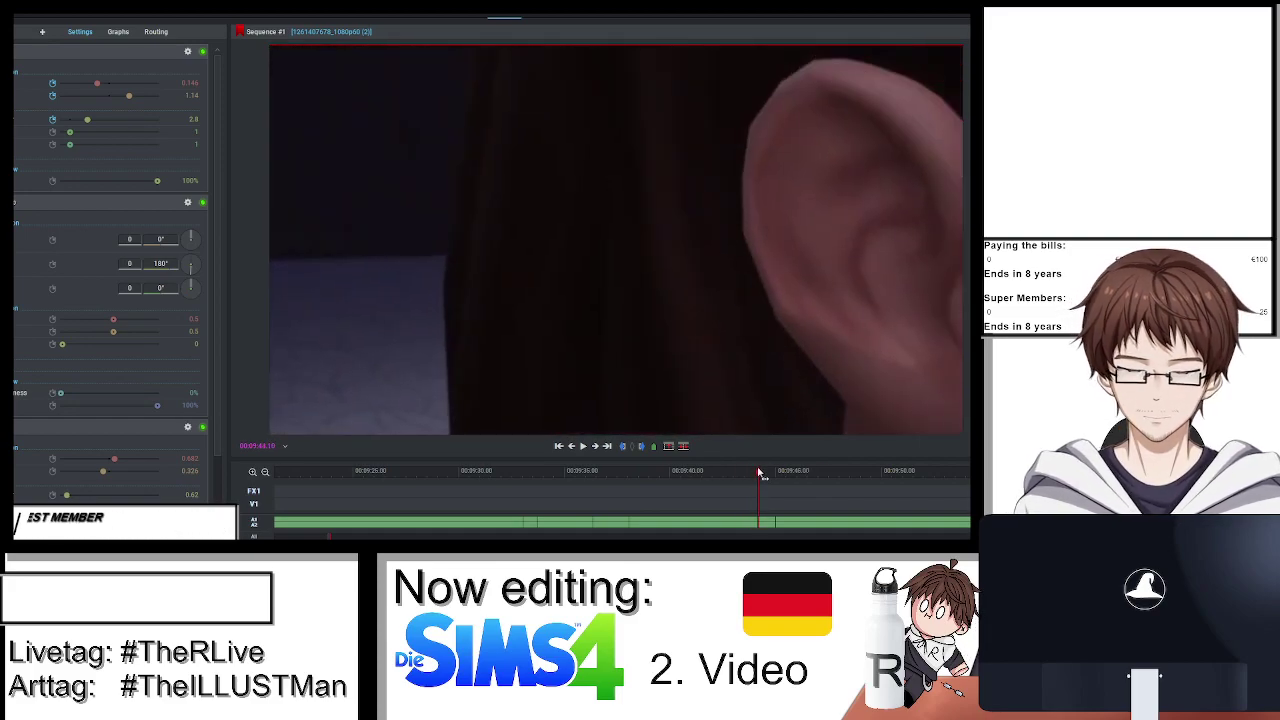
{"action": "right_click", "coordinate": [143, 120]}
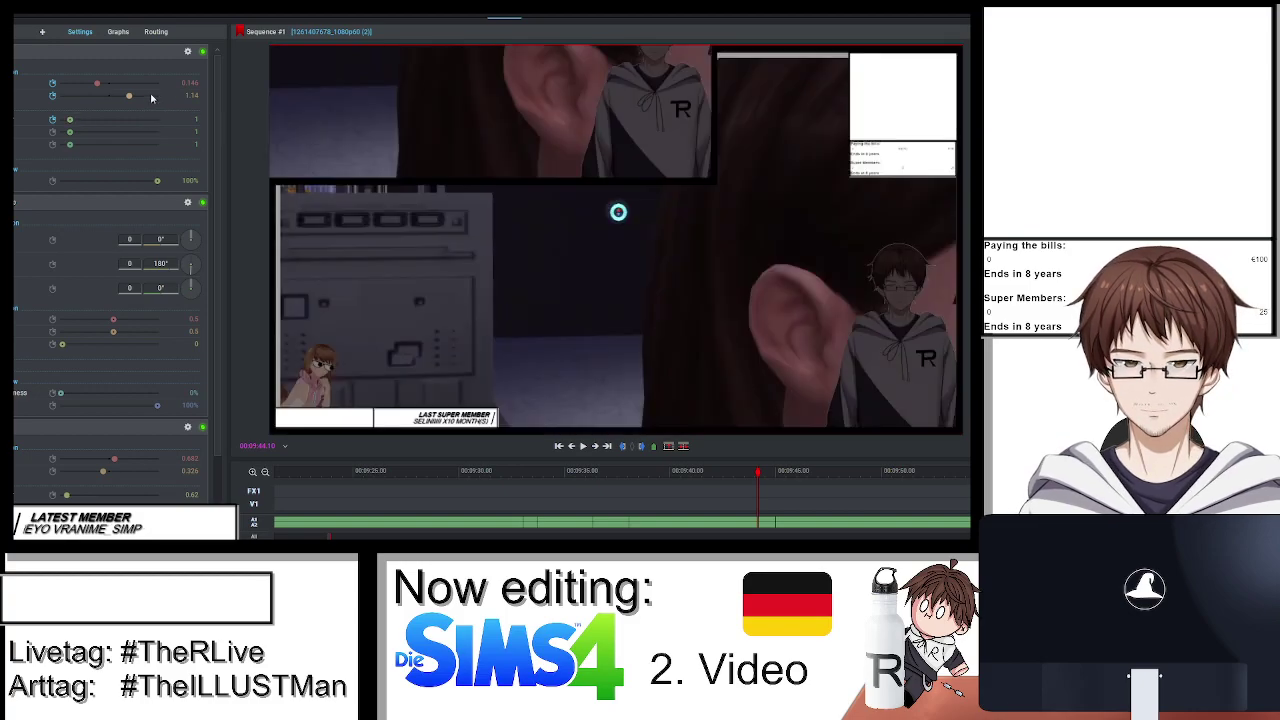
{"action": "right_click", "coordinate": [150, 96]}
{"action": "right_click", "coordinate": [149, 83]}
{"action": "left_click", "coordinate": [471, 15]}
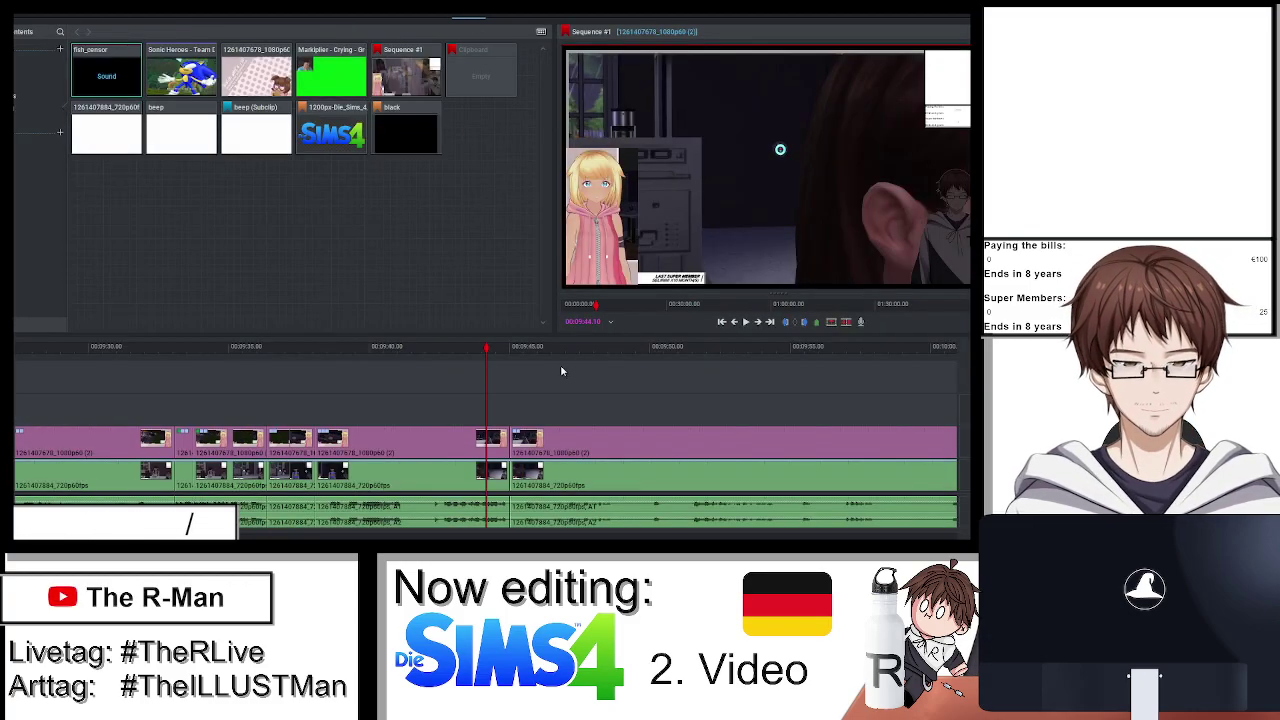
Play back the animated zoom on the girl's face from before the start of the clip.
{"action": "left_click", "coordinate": [405, 347]}
{"action": "key", "text": "space"}
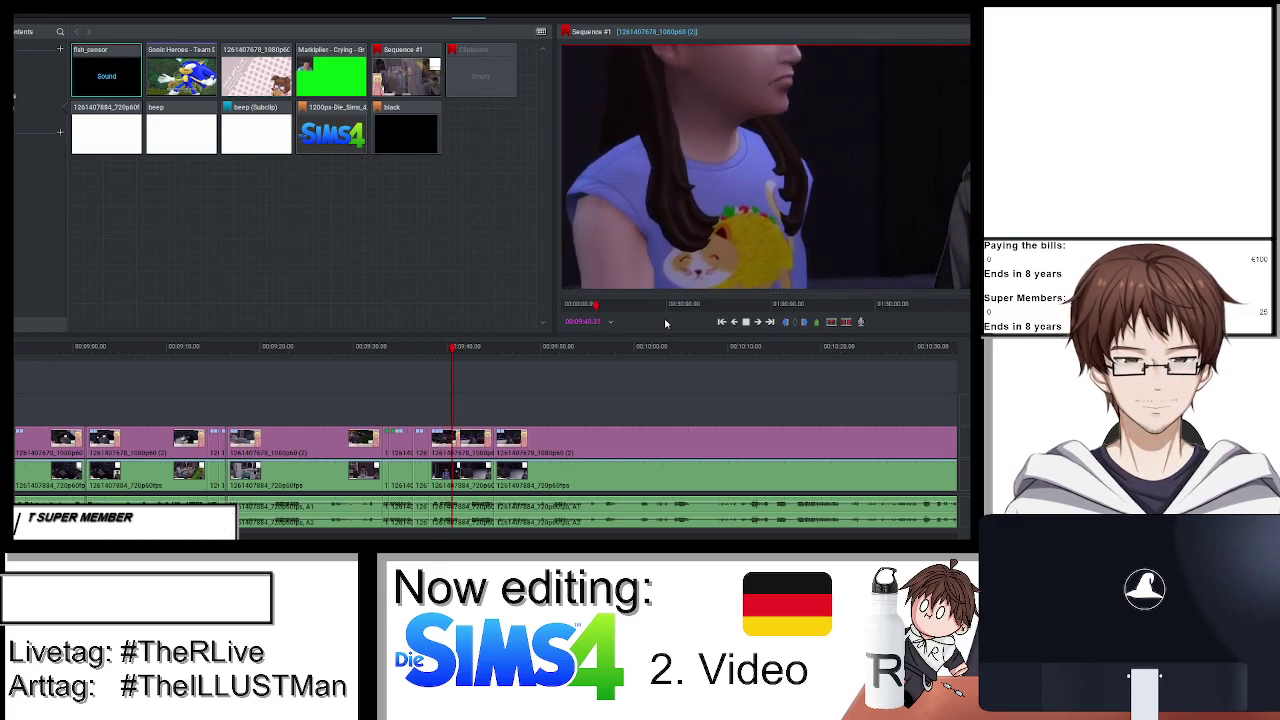
{"action": "key", "text": "space"}
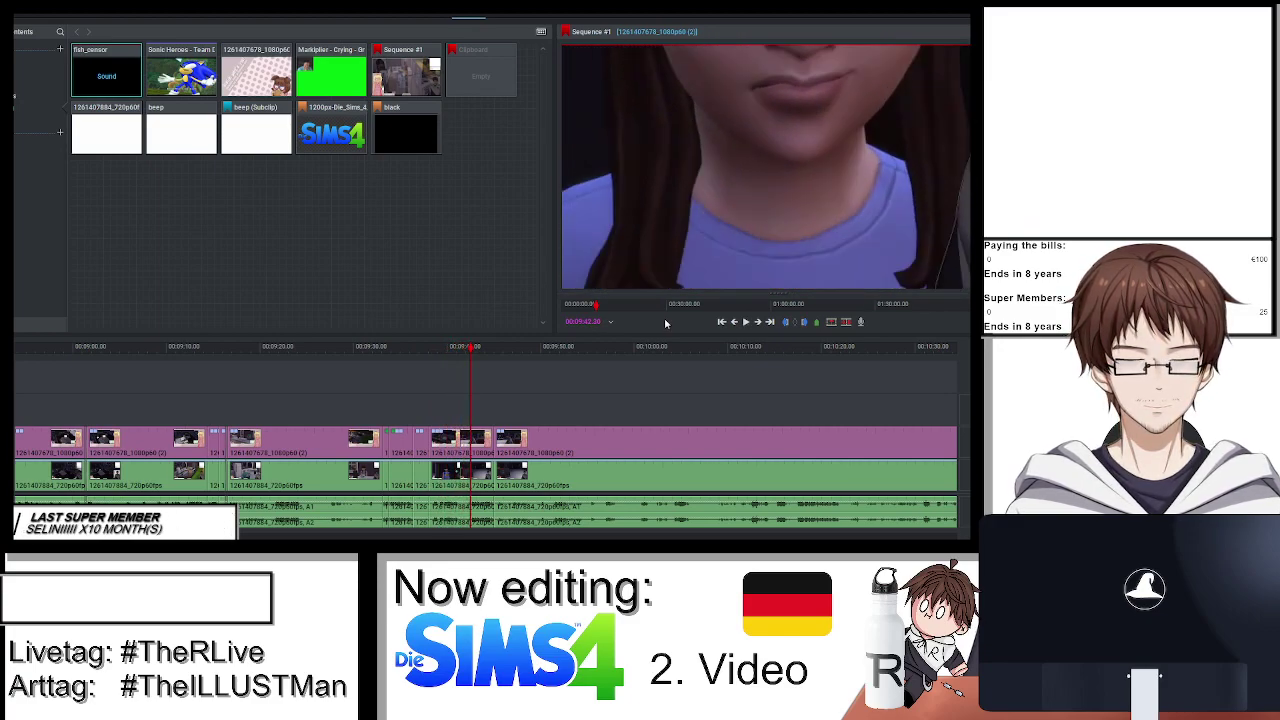
Reframe the zoomed clip on the girl's face at 00:09:41:46 by setting its Y position to about 0.67.
{"action": "scroll", "coordinate": [603, 372], "scroll_direction": "up", "scroll_amount": 3}
{"action": "left_click_drag", "start_coordinate": [486, 349], "coordinate": [466, 349]}
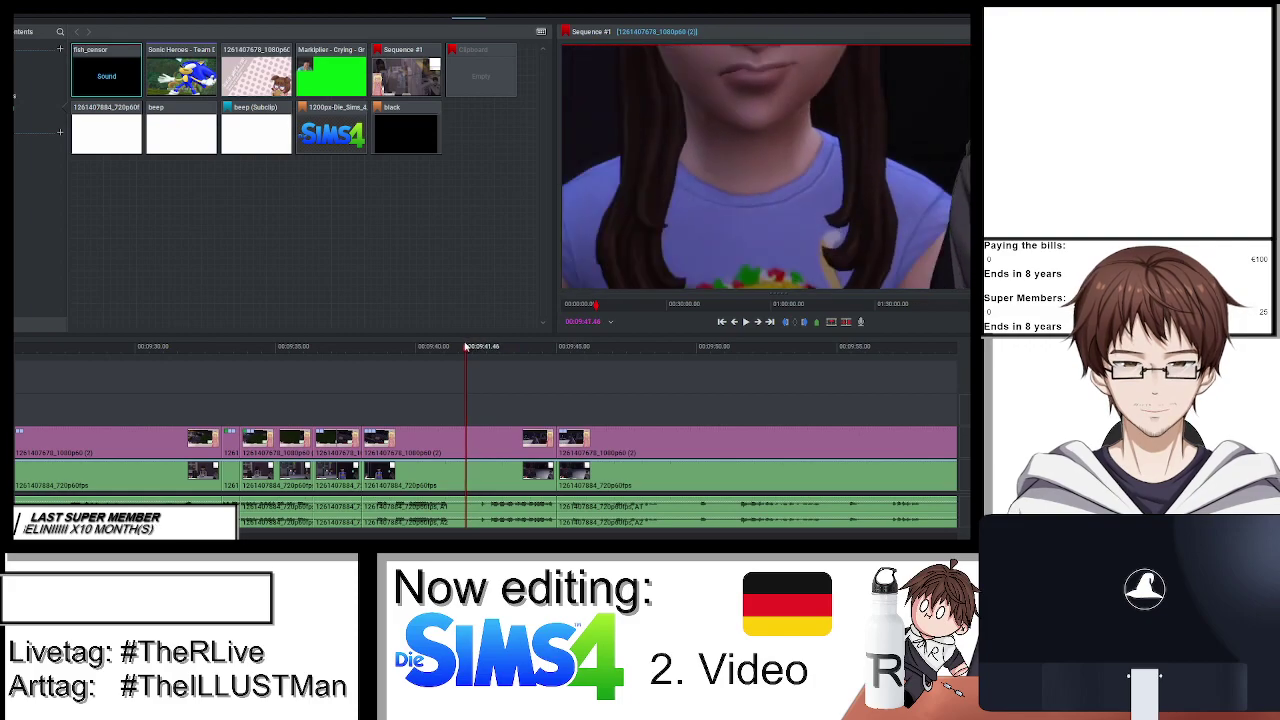
{"action": "left_click", "coordinate": [504, 15]}
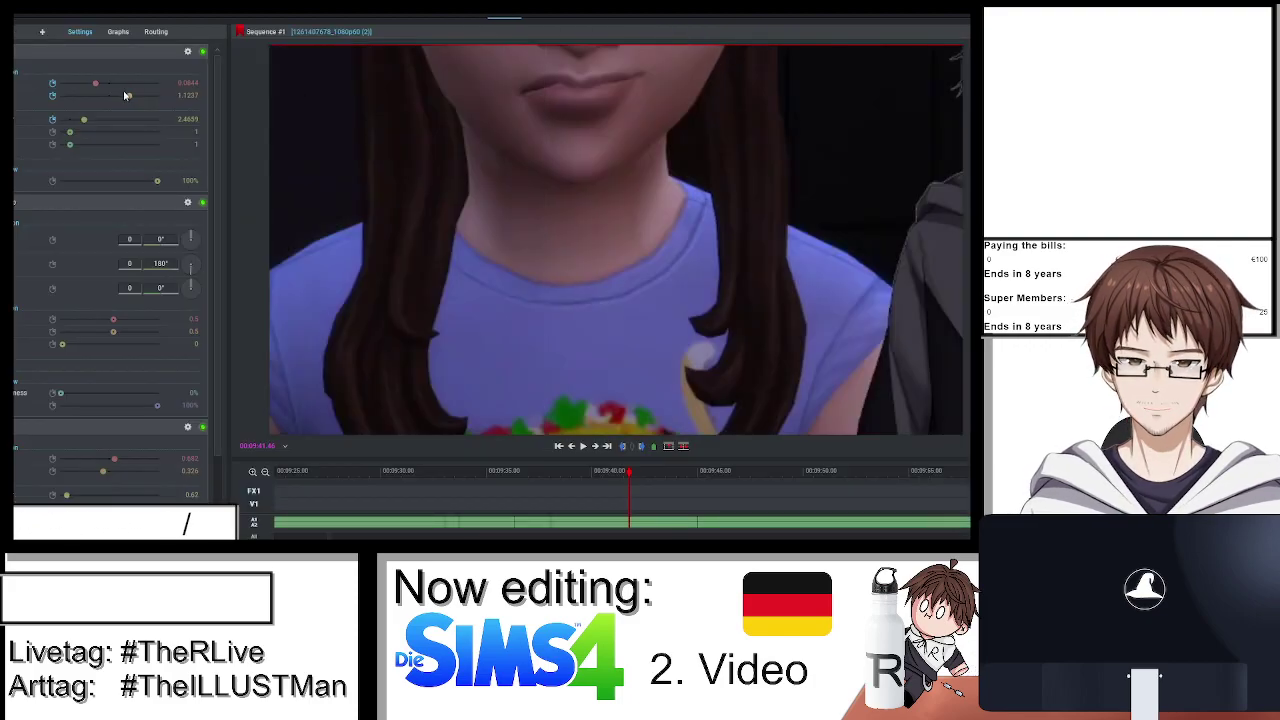
{"action": "left_click_drag", "start_coordinate": [126, 95], "coordinate": [115, 103]}
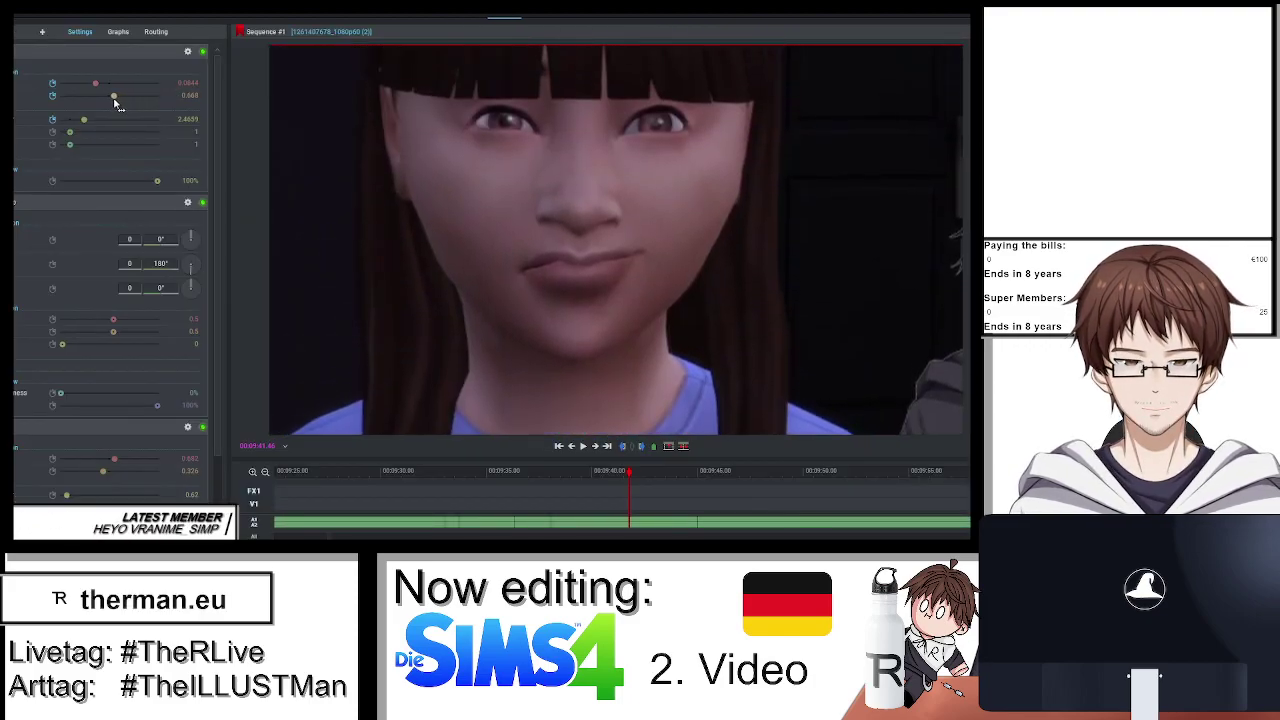
Play back the face zoom and check its framing and transform values between about 00:09:43:20 and 00:09:43:39.
{"action": "left_click", "coordinate": [472, 17]}
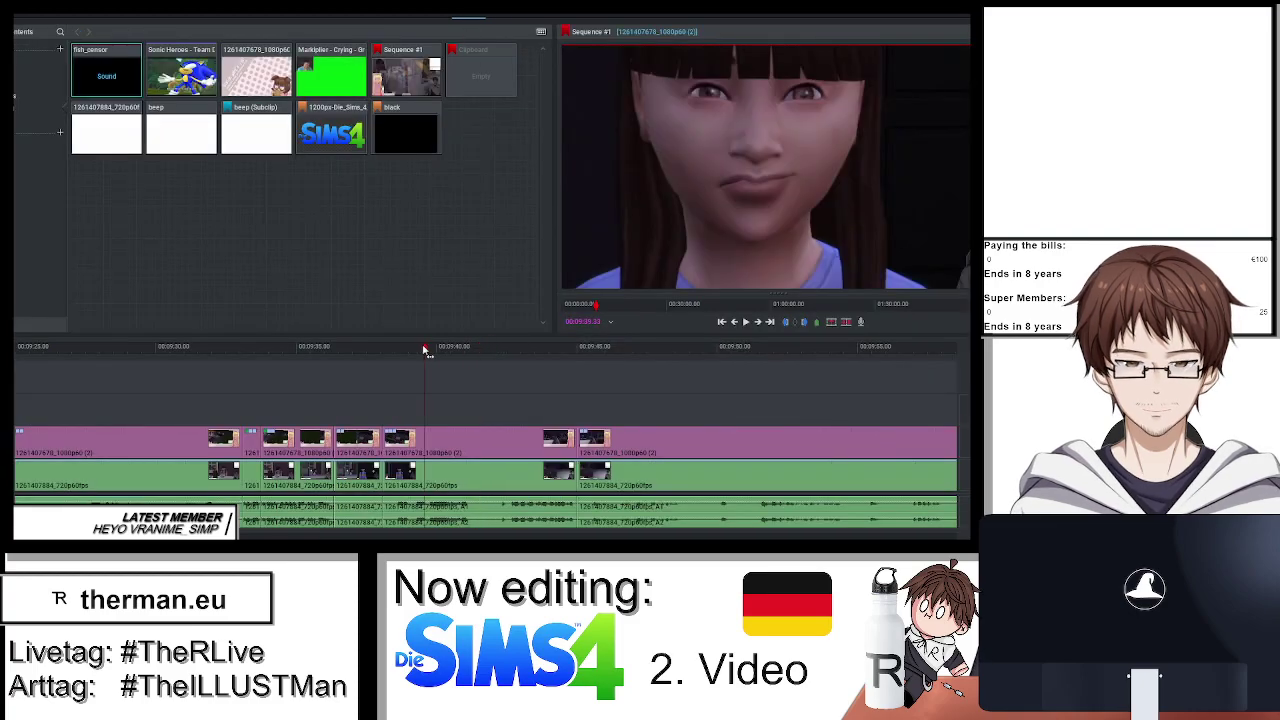
{"action": "key", "text": "space"}
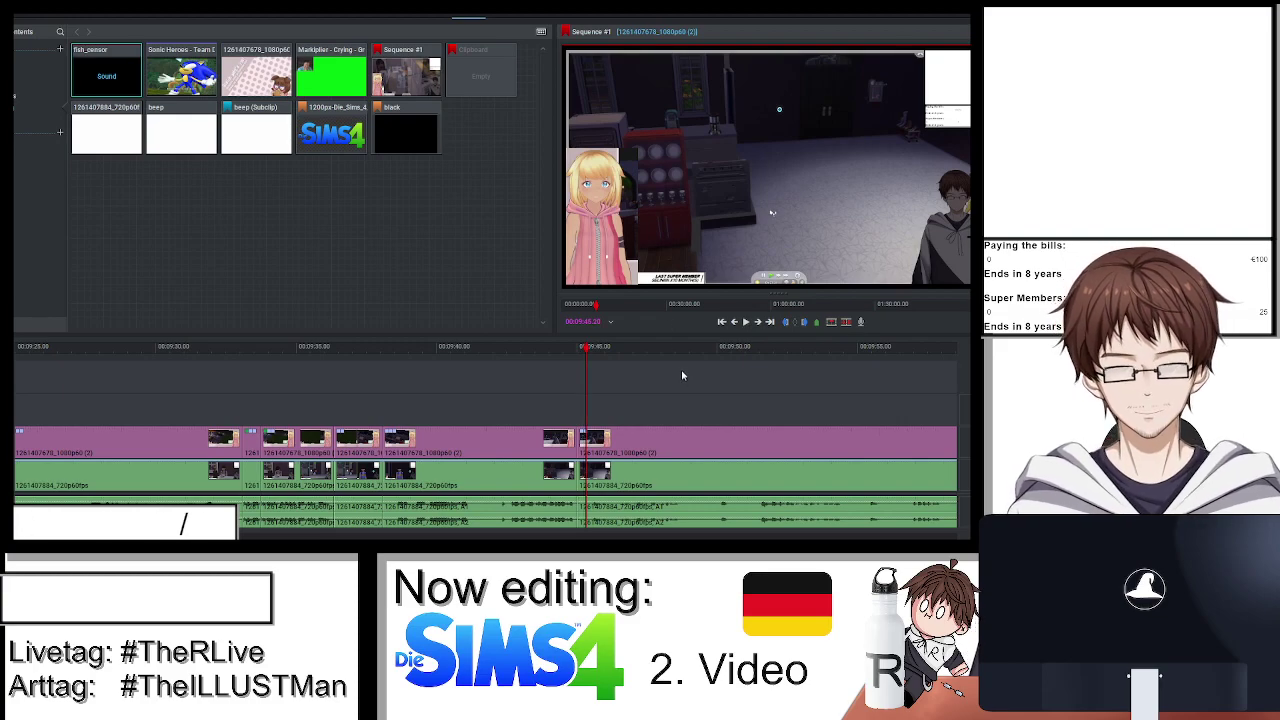
{"action": "left_click", "coordinate": [537, 355]}
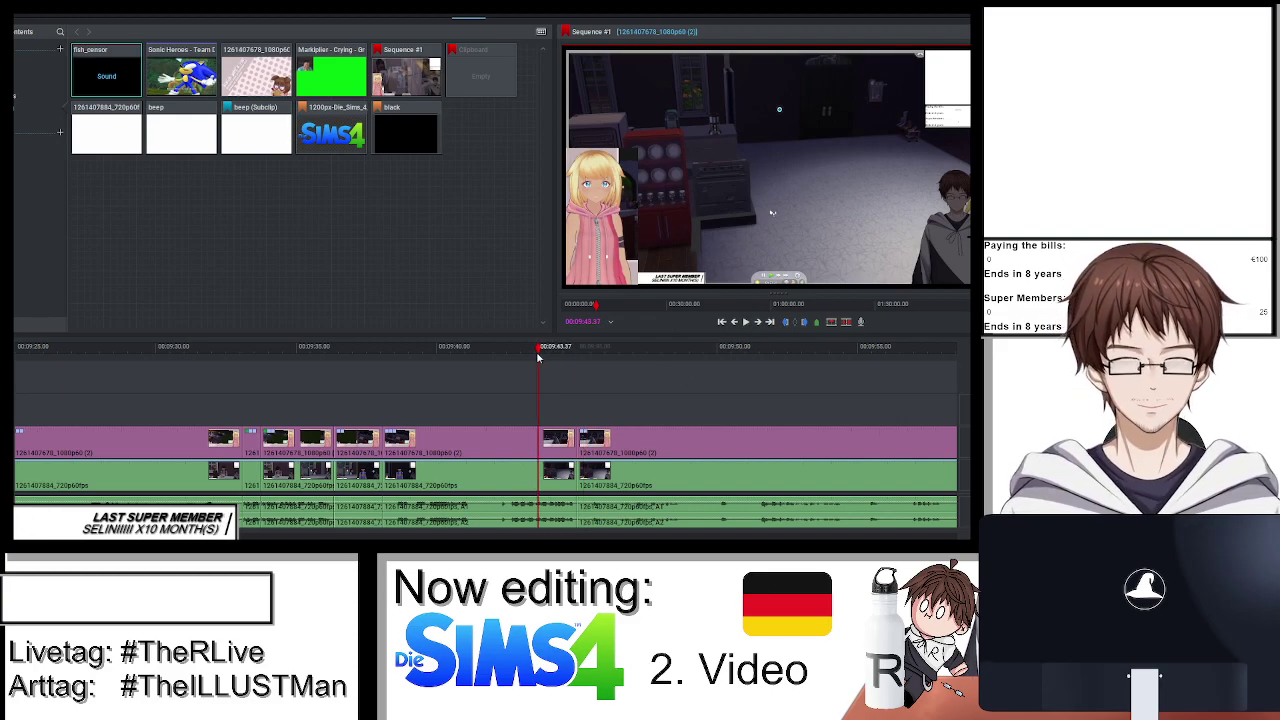
{"action": "left_click_drag", "start_coordinate": [537, 357], "coordinate": [531, 360]}
{"action": "left_click", "coordinate": [510, 16]}
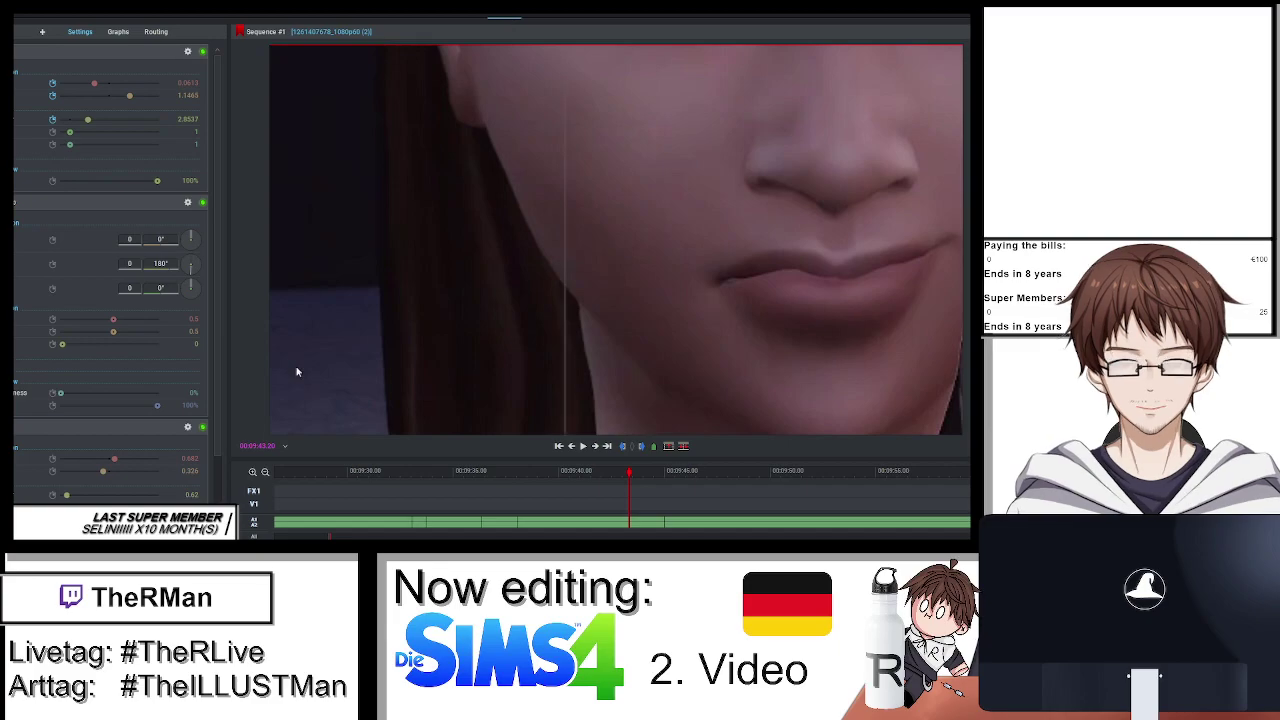
{"action": "key", "text": "s"}
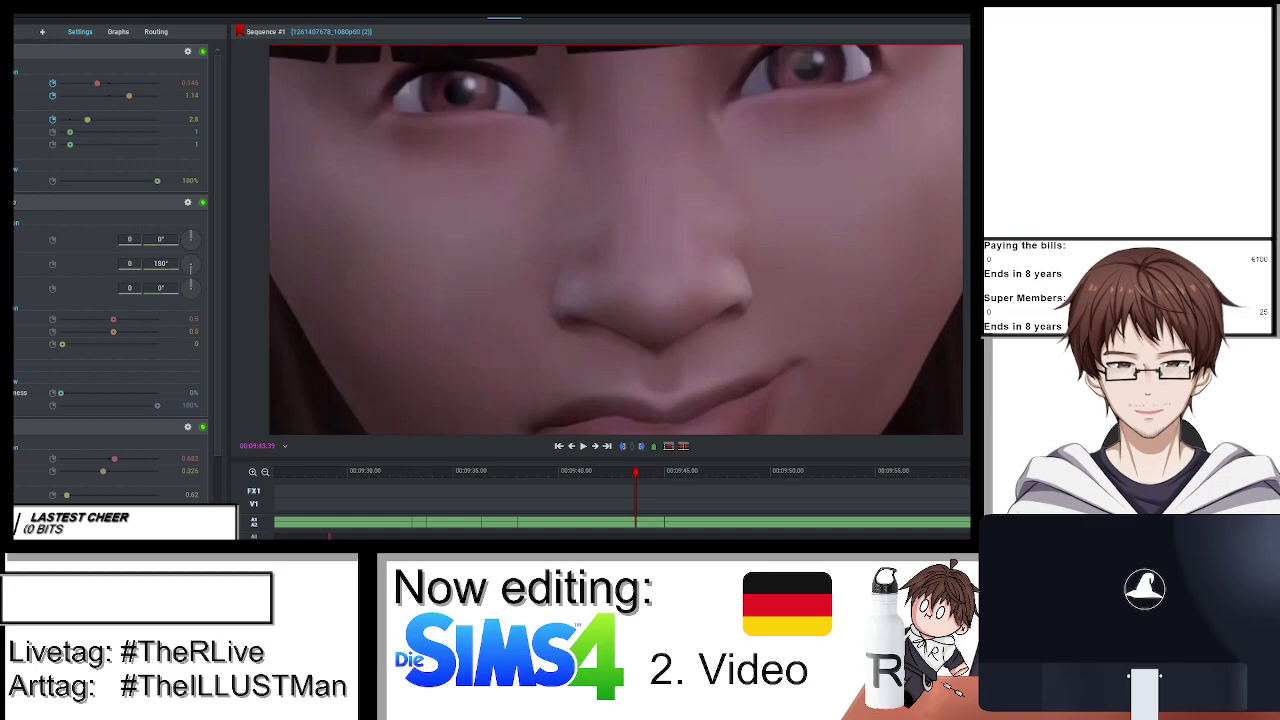
Play the sequence from 00:09:33:09 through the face zoom and into the footage that follows it.
{"action": "left_click", "coordinate": [468, 12]}
{"action": "left_click_drag", "start_coordinate": [486, 348], "coordinate": [192, 359]}
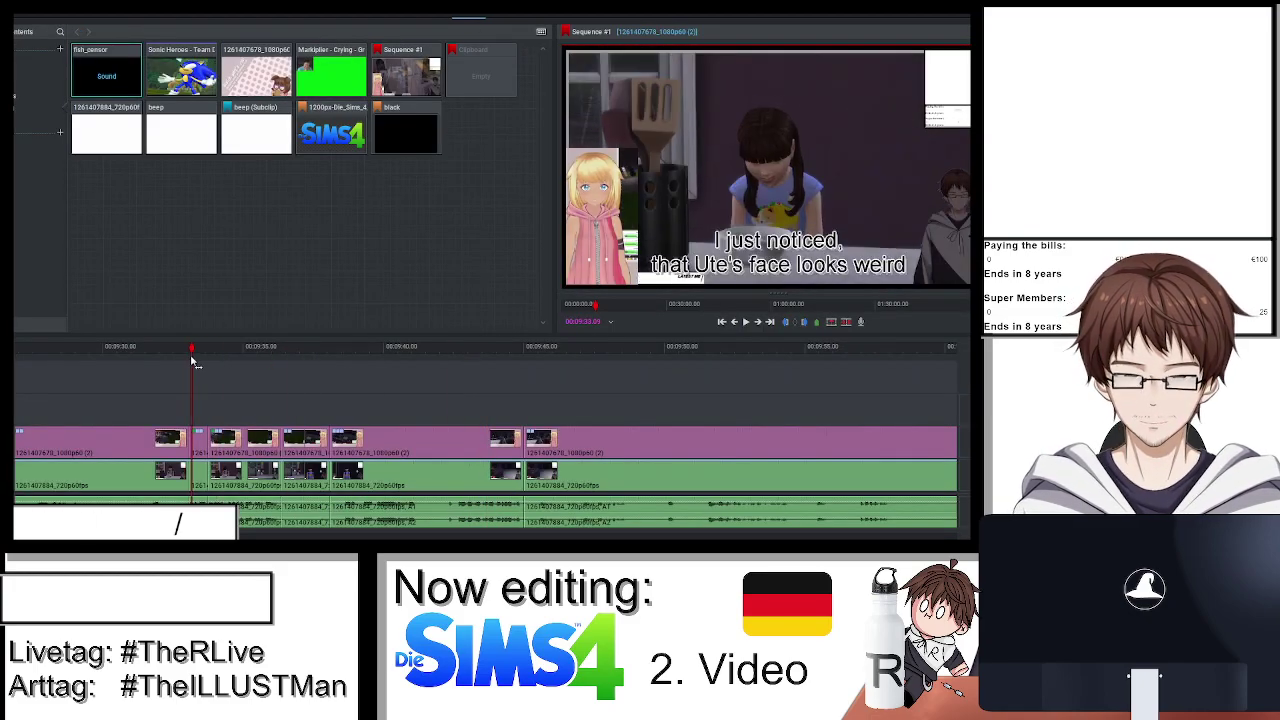
{"action": "key", "text": "space"}
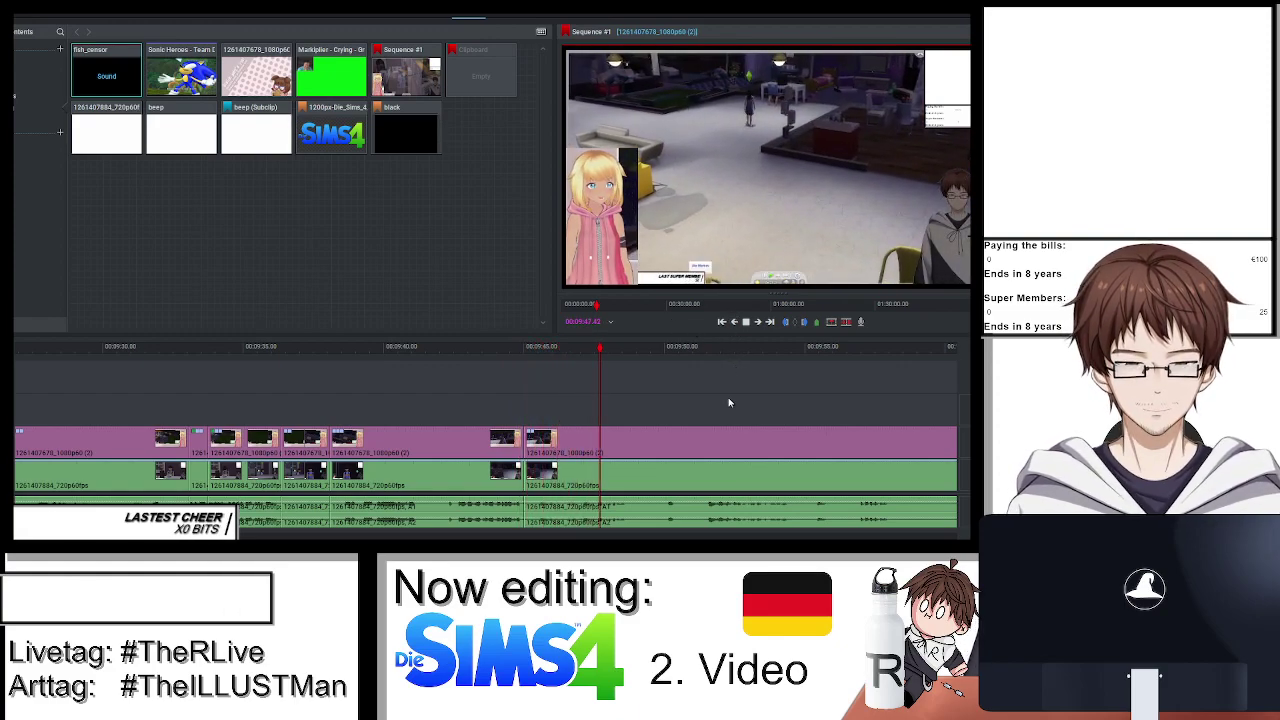
{"action": "scroll", "coordinate": [728, 397], "scroll_direction": "down", "scroll_amount": 2}
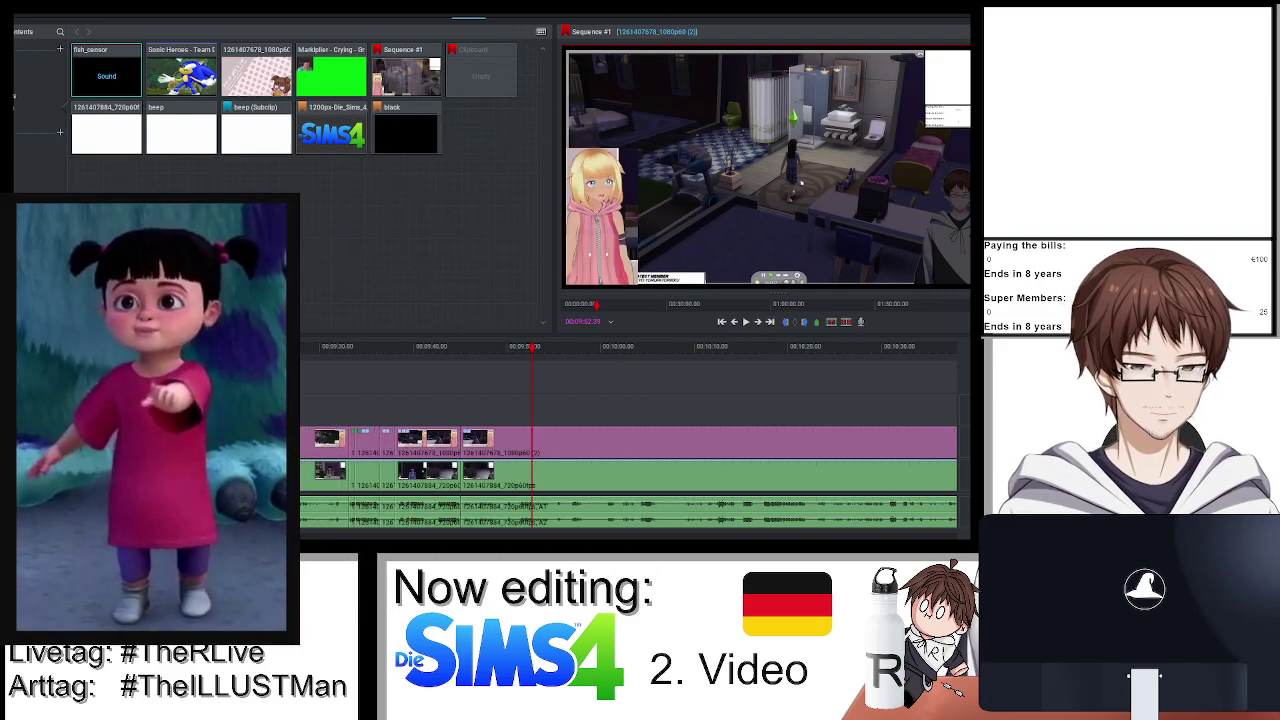
Play the footage after the face zoom and split all tracks at 00:09:46:25.
{"action": "left_click", "coordinate": [444, 347]}
{"action": "mouse_move", "coordinate": [436, 352]}
{"action": "left_mouse_down"}
{"action": "mouse_move", "coordinate": [451, 350]}
{"action": "mouse_move", "coordinate": [432, 352]}
{"action": "left_mouse_up"}
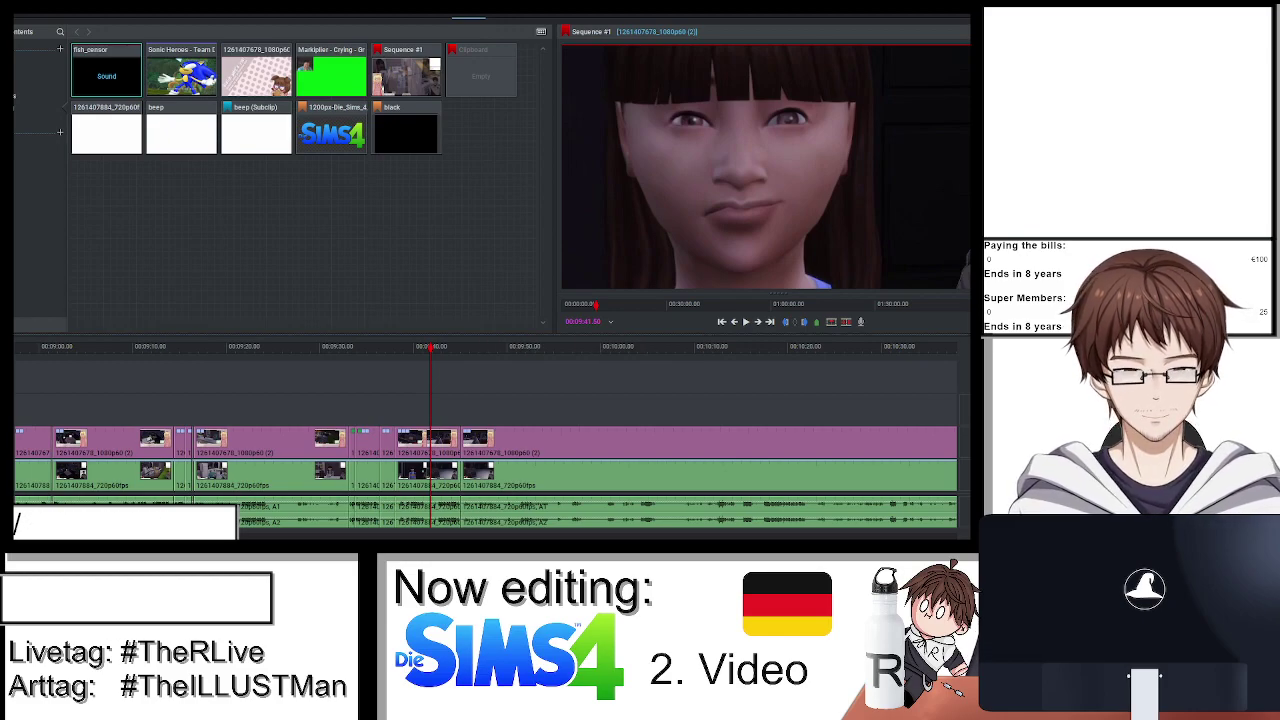
{"action": "left_click", "coordinate": [770, 322]}
{"action": "key", "text": "space"}
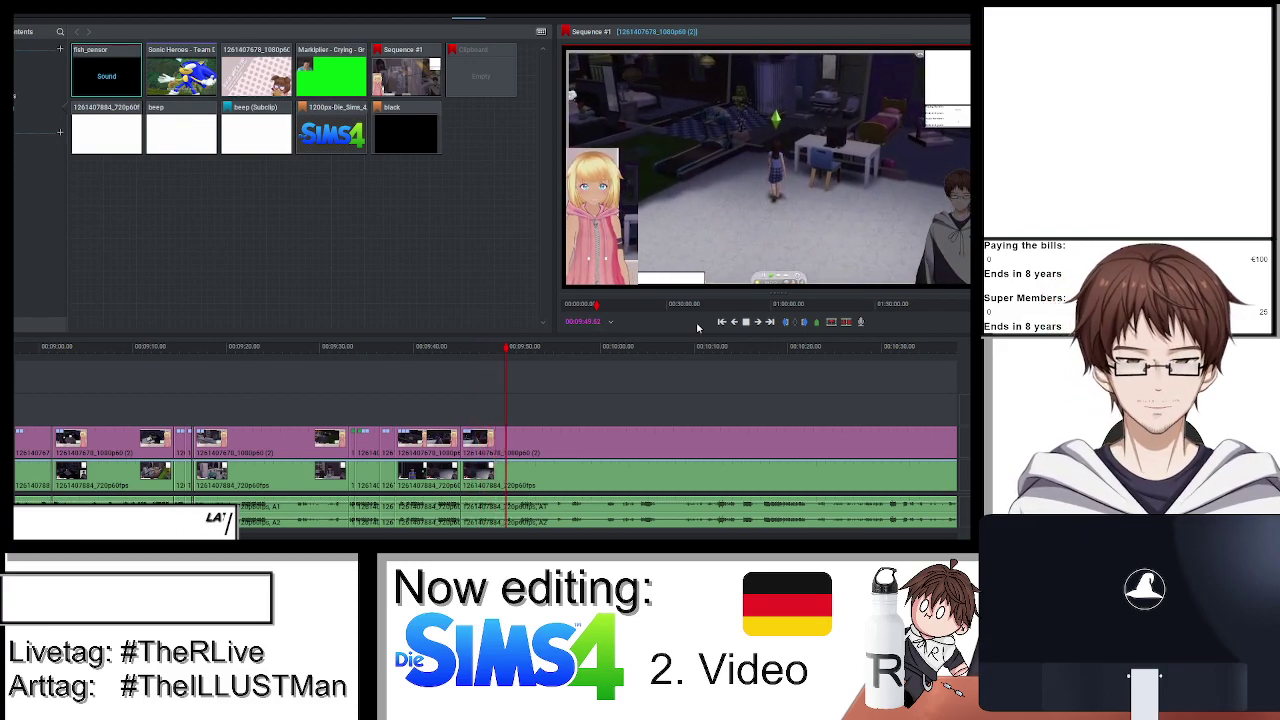
{"action": "scroll", "coordinate": [641, 412], "scroll_direction": "down", "scroll_amount": 2}
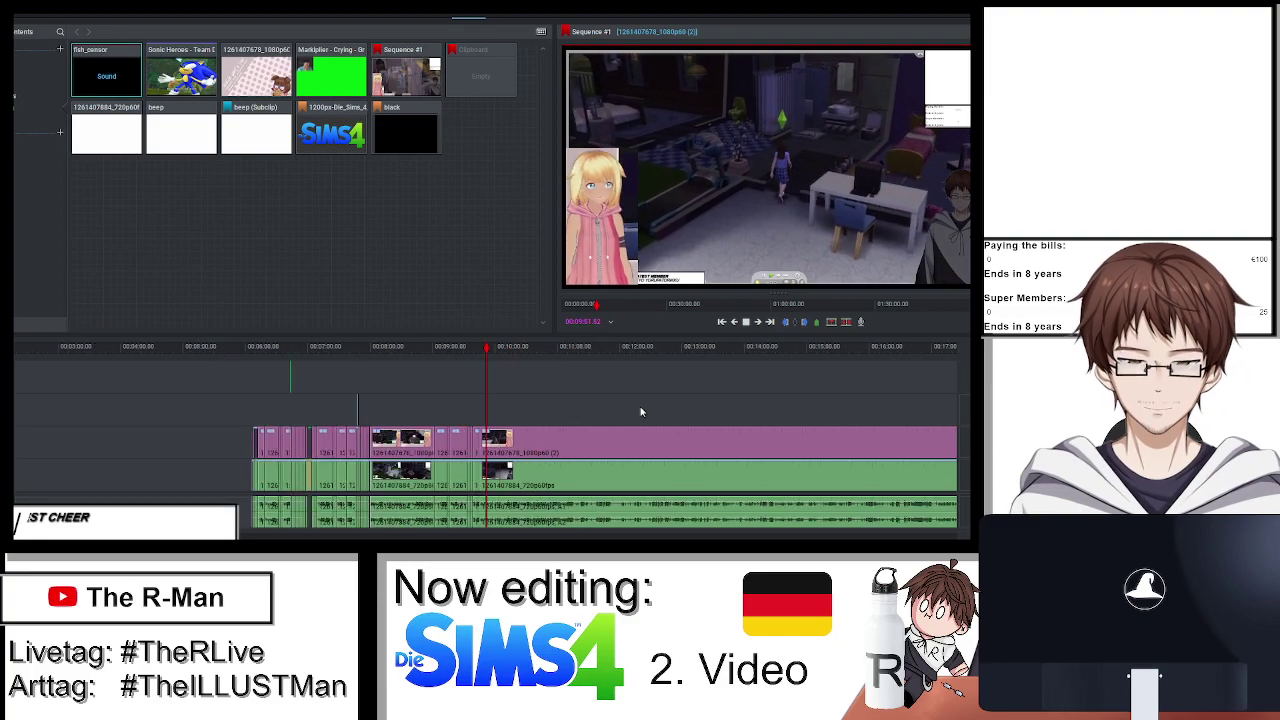
{"action": "scroll", "coordinate": [641, 412], "scroll_direction": "up", "scroll_amount": 2}
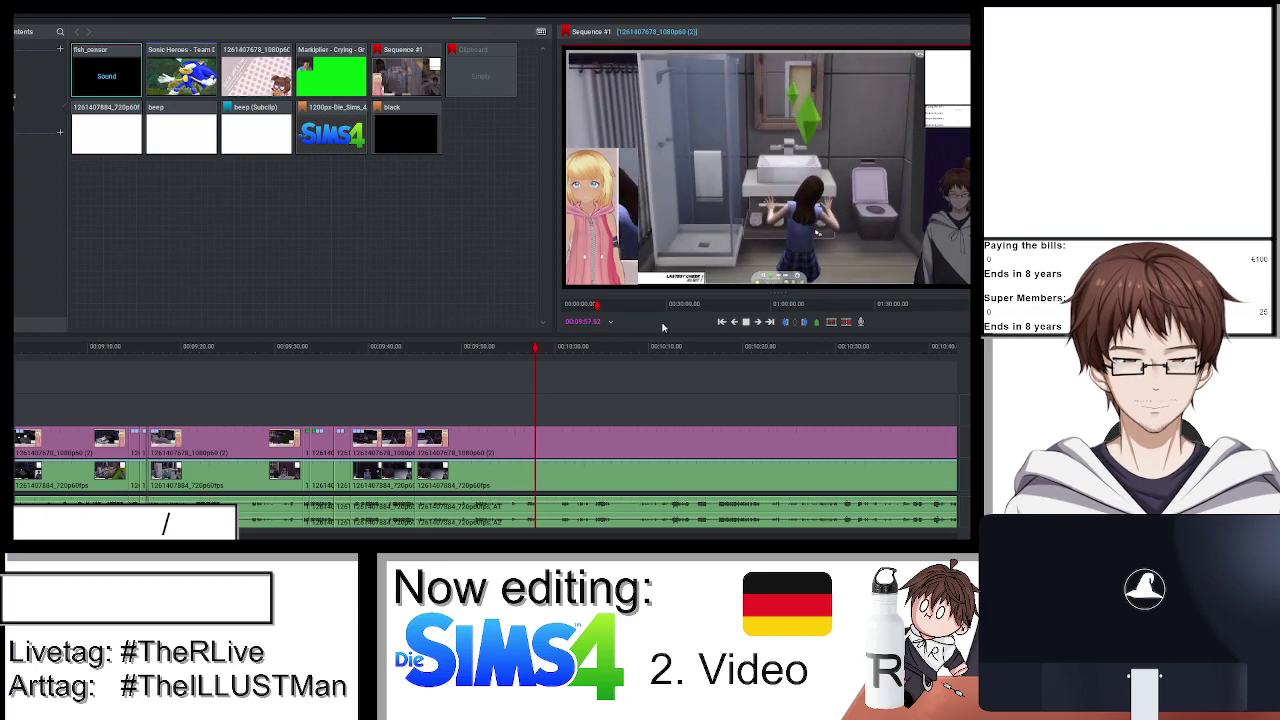
{"action": "key", "text": "space"}
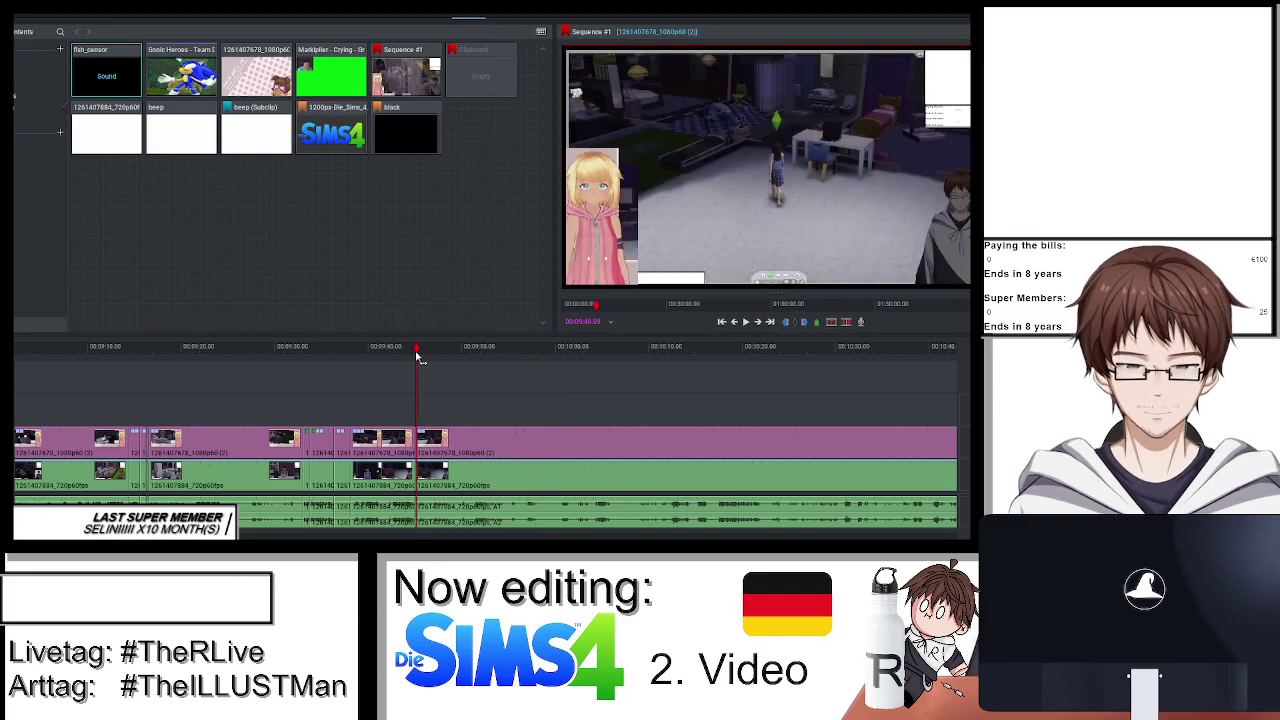
{"action": "scroll", "coordinate": [585, 445], "scroll_direction": "up", "scroll_amount": 3}
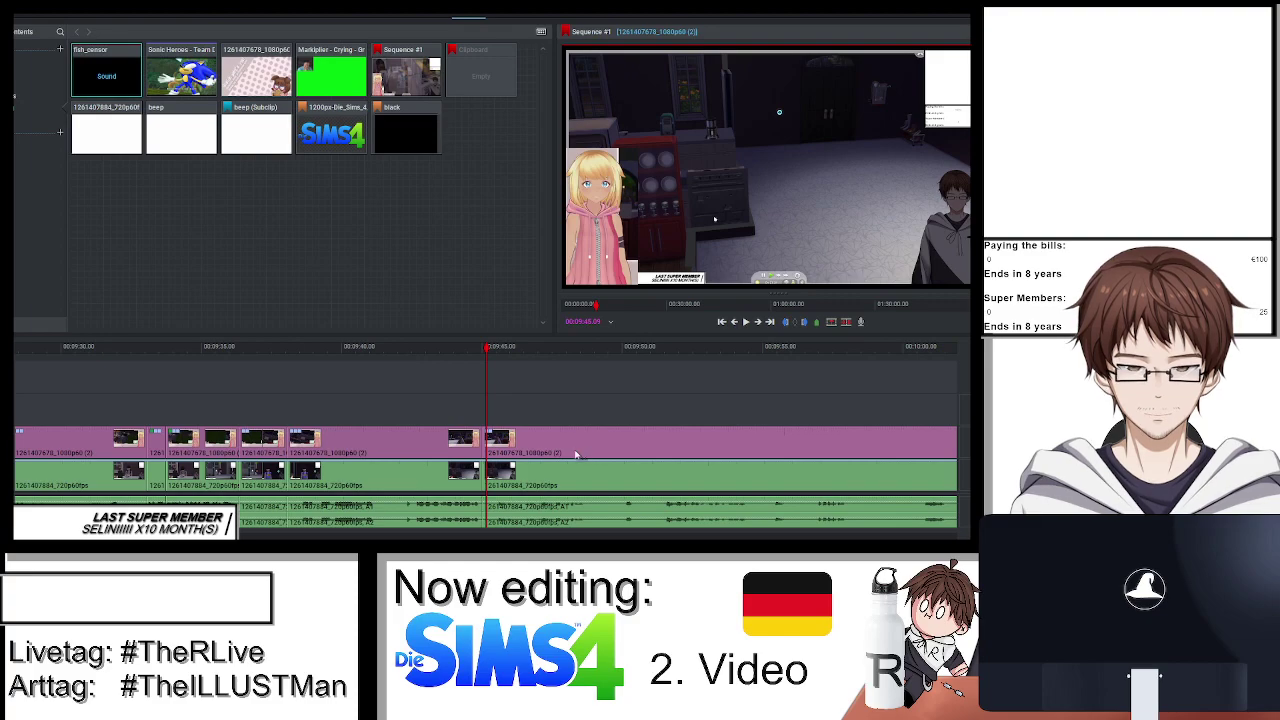
{"action": "scroll", "coordinate": [540, 452], "scroll_direction": "up", "scroll_amount": 2}
{"action": "key", "text": "space"}
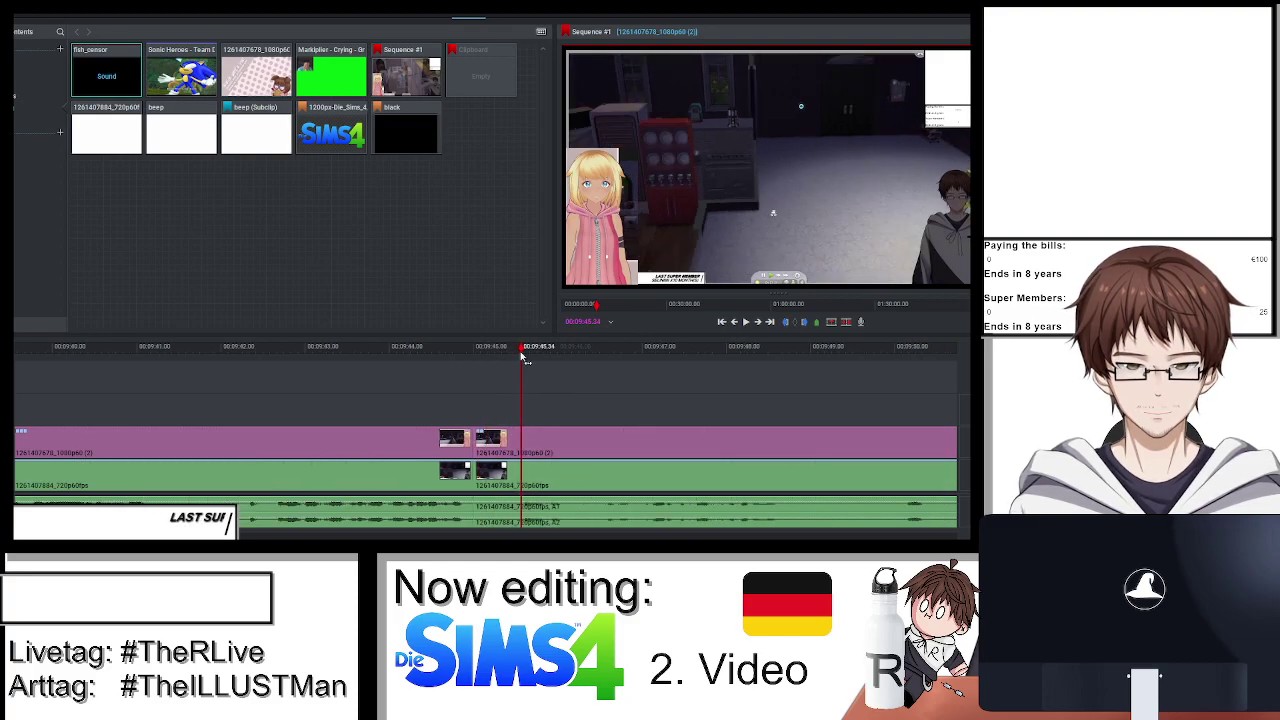
{"action": "key", "text": "space"}
{"action": "scroll", "coordinate": [686, 434], "scroll_direction": "down", "scroll_amount": 5}
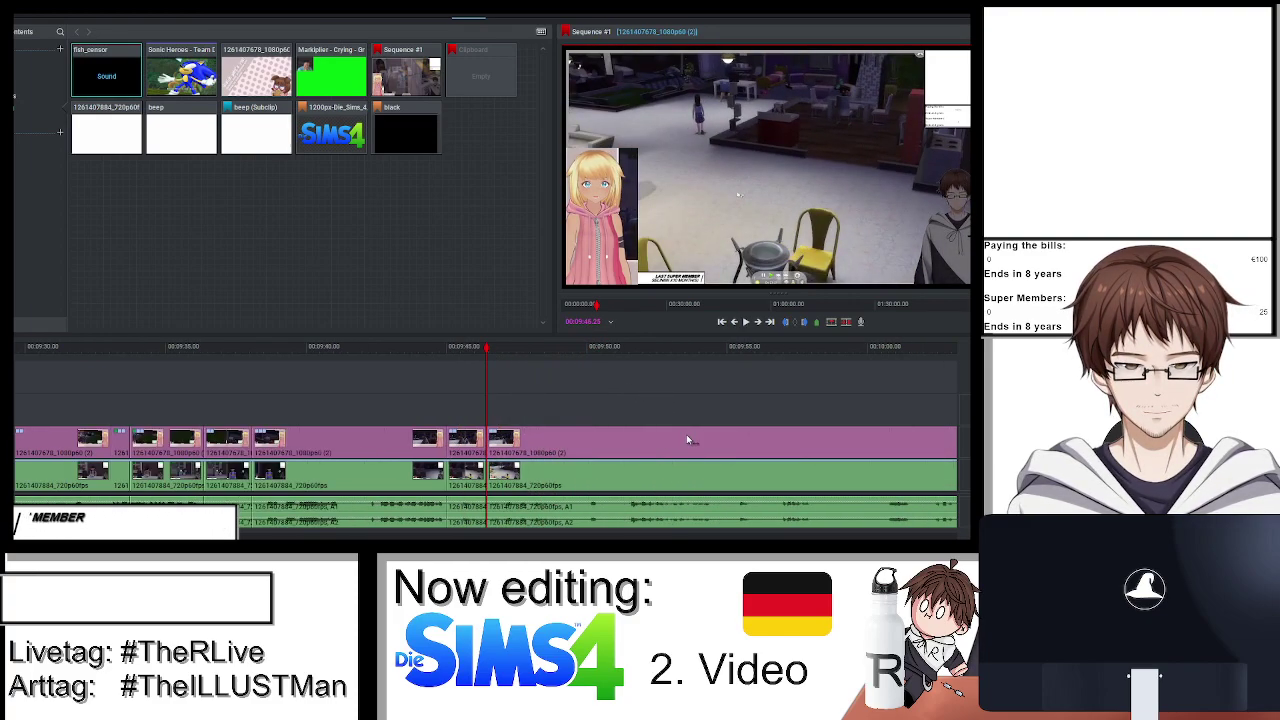
Review the footage up to the girl with the tablet and split all tracks in the bathroom scene at about 00:09:58:28.
{"action": "left_click_drag", "start_coordinate": [487, 356], "coordinate": [532, 362]}
{"action": "key", "text": "space"}
{"action": "scroll", "coordinate": [680, 423], "scroll_direction": "down", "scroll_amount": 2}
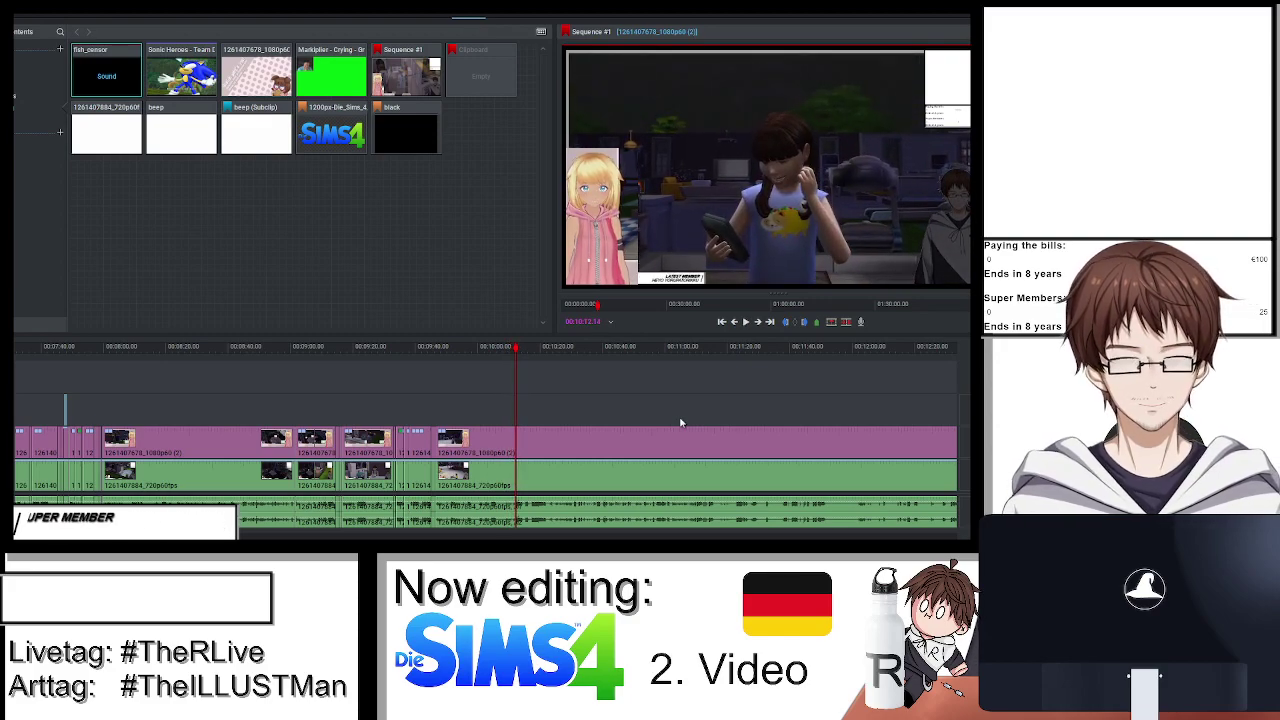
{"action": "scroll", "coordinate": [525, 383], "scroll_direction": "up", "scroll_amount": 3}
{"action": "left_click_drag", "start_coordinate": [485, 349], "coordinate": [340, 351]}
{"action": "key", "text": "space"}
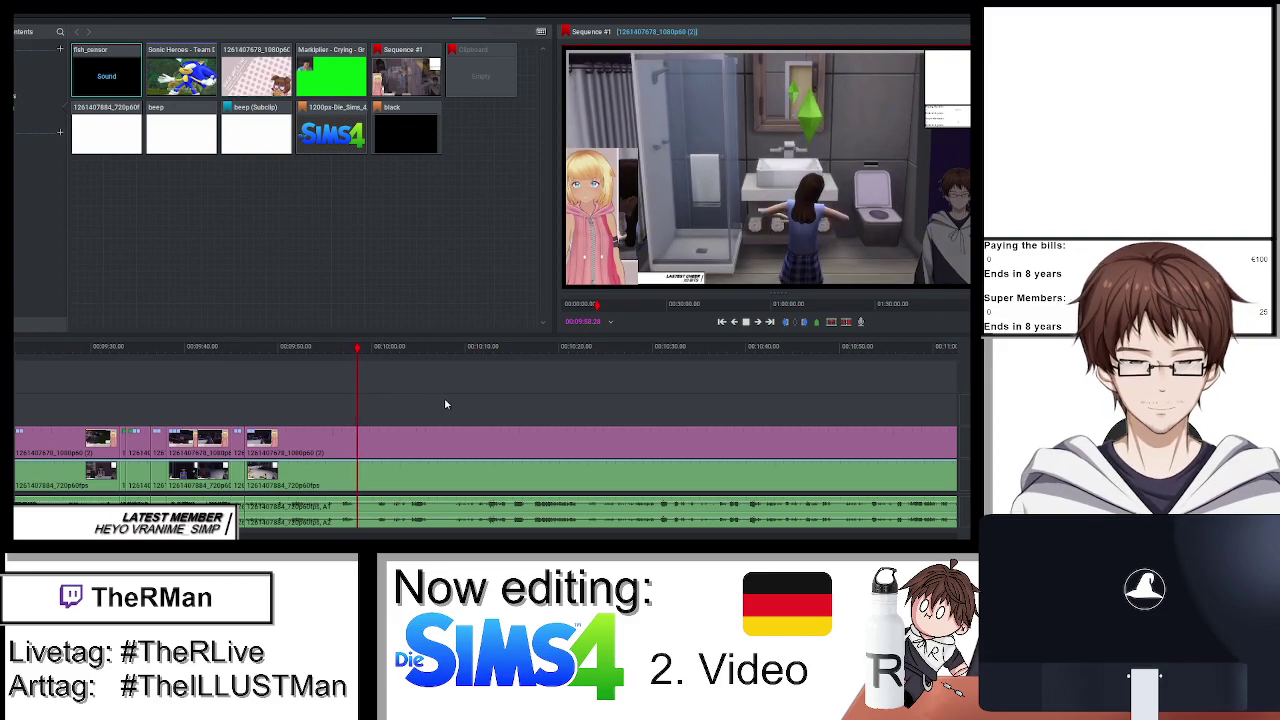
{"action": "scroll", "coordinate": [450, 404], "scroll_direction": "up", "scroll_amount": 3}
{"action": "key", "text": "c"}
Remove the video and audio segments between the splits at 00:09:46:25 and about 00:09:58:28, and close the gap.
{"action": "right_click", "coordinate": [366, 445]}
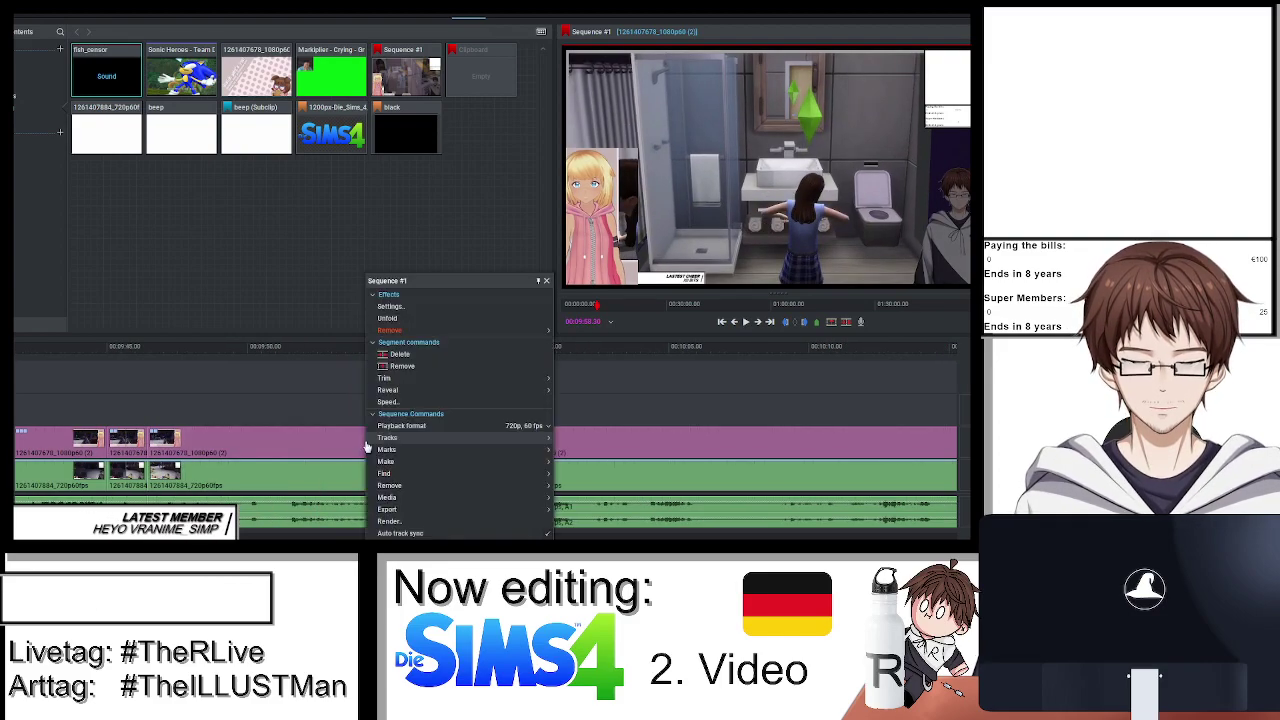
{"action": "left_click", "coordinate": [407, 369]}
{"action": "right_click", "coordinate": [327, 497]}
{"action": "left_click", "coordinate": [366, 369]}
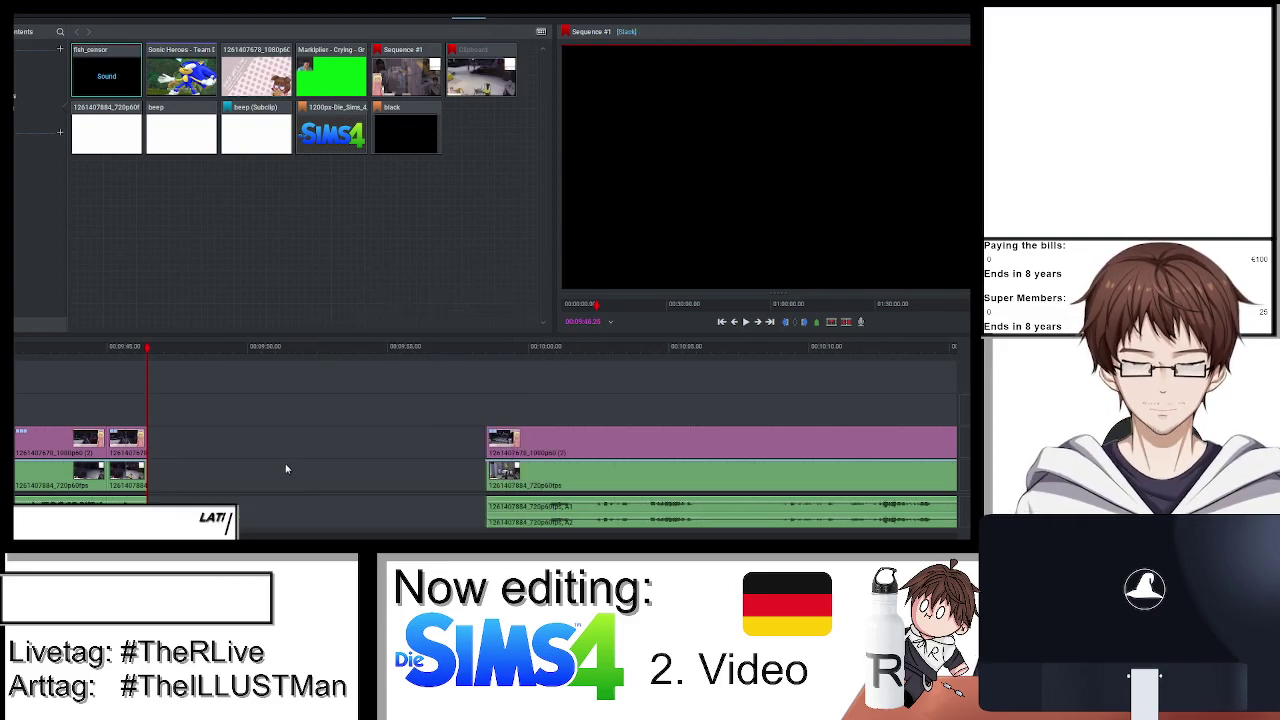
{"action": "right_click", "coordinate": [286, 466]}
{"action": "left_click", "coordinate": [320, 402]}
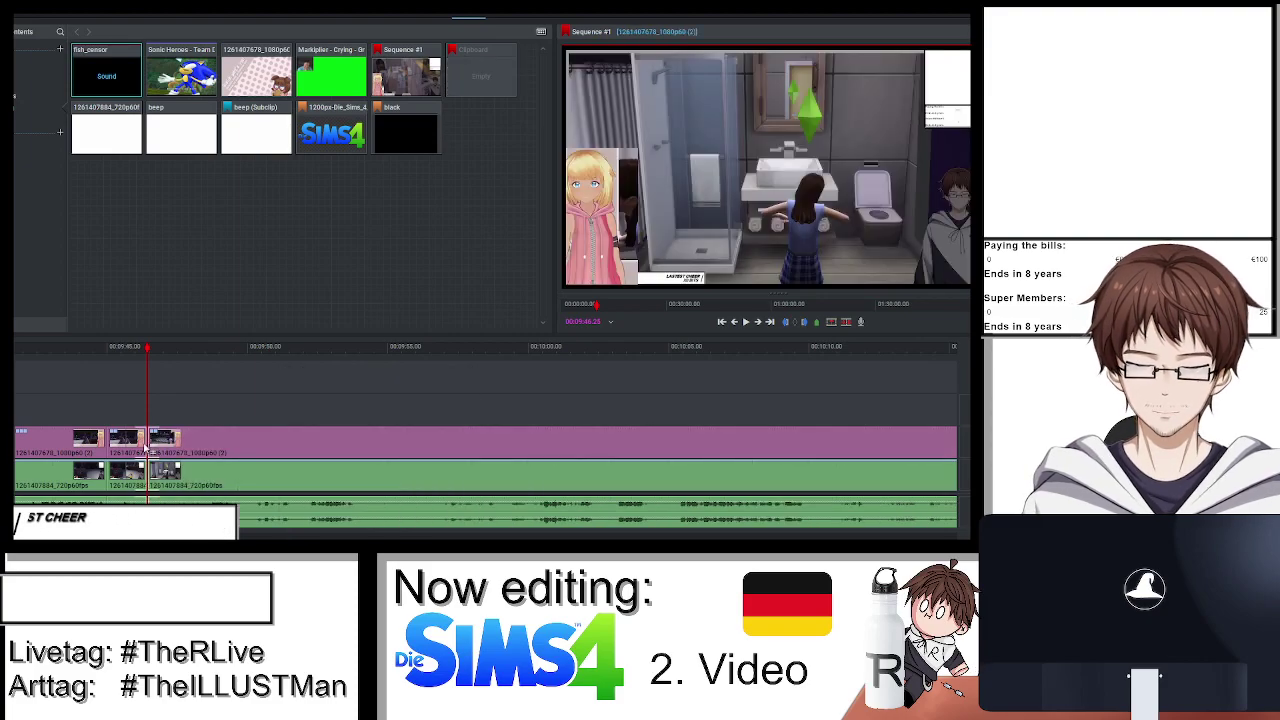
Add centred 15-frame dissolves on both video tracks and a centred 15-frame audio crossfade at the 00:09:46:25 cut.
{"action": "right_click", "coordinate": [148, 449]}
{"action": "left_click", "coordinate": [300, 282]}
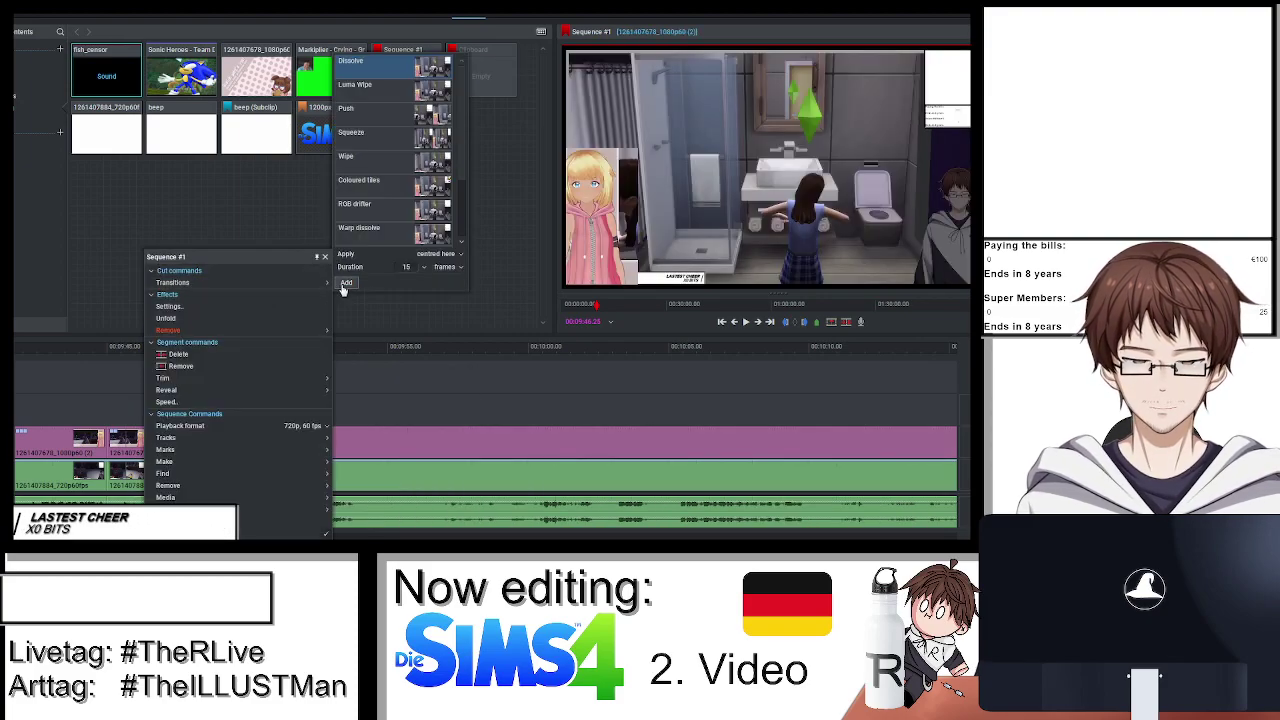
{"action": "left_click", "coordinate": [345, 283]}
{"action": "right_click", "coordinate": [146, 480]}
{"action": "left_click", "coordinate": [237, 334]}
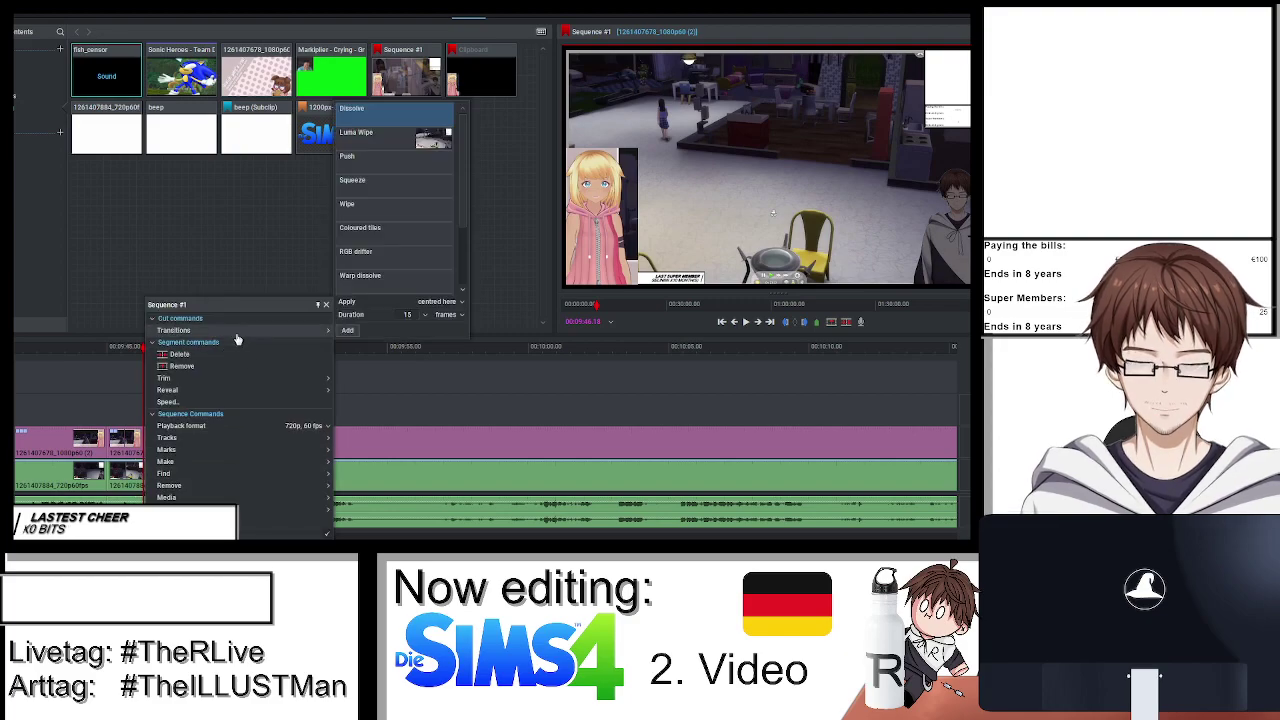
{"action": "left_click", "coordinate": [347, 331]}
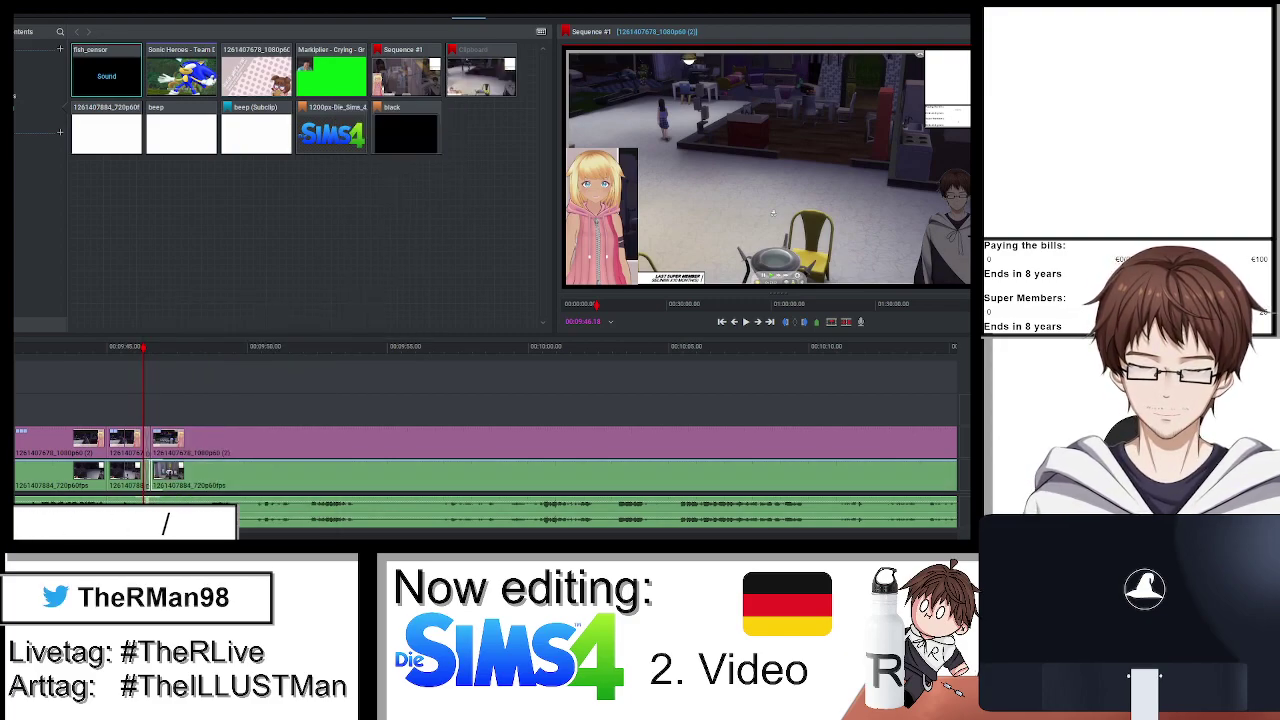
{"action": "right_click", "coordinate": [149, 509]}
{"action": "left_click", "coordinate": [303, 332]}
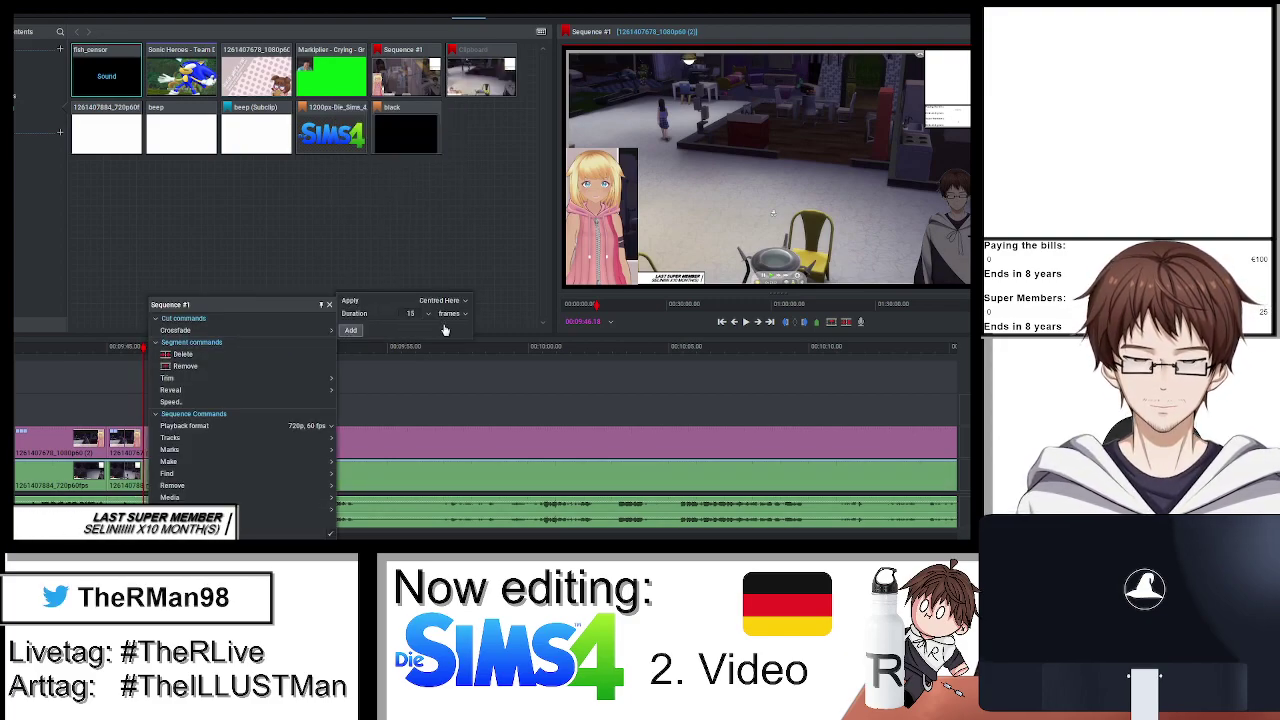
{"action": "left_click", "coordinate": [351, 330]}
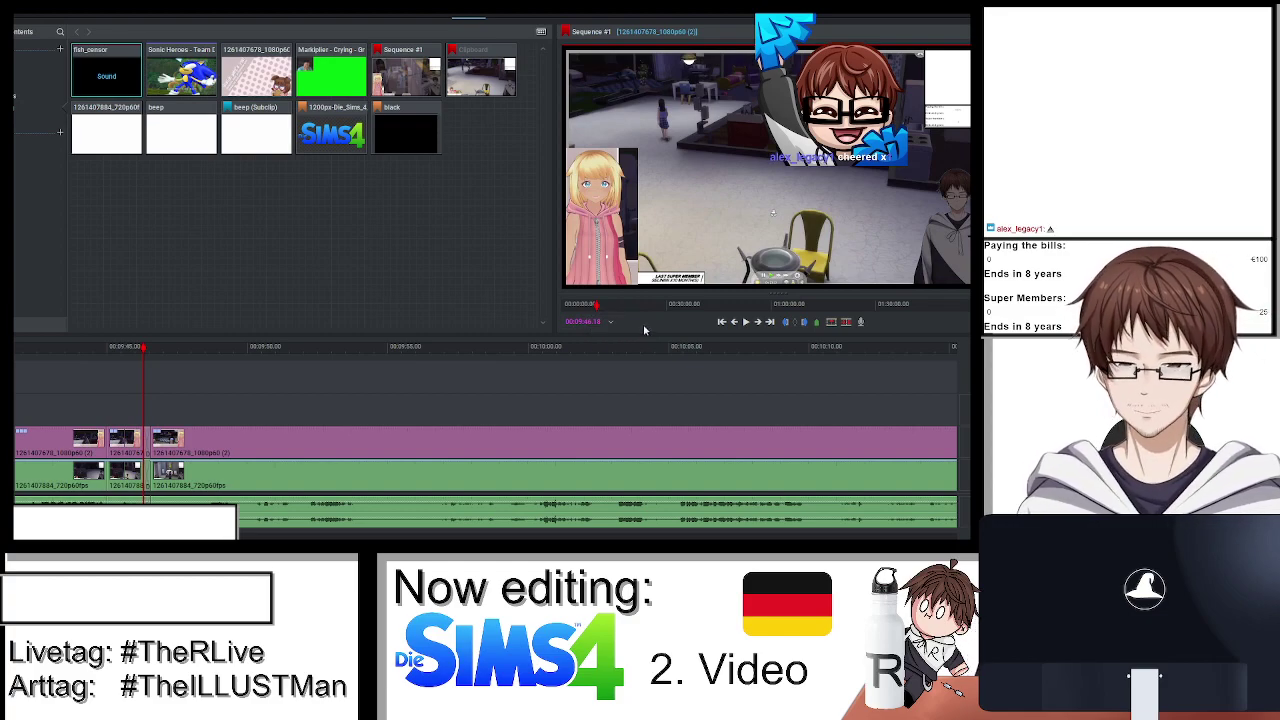
Isolate the shot of the girl taking out the tablet by splitting all tracks just before 00:09:57:00 and at about 00:10:00:02.
{"action": "key", "text": "space"}
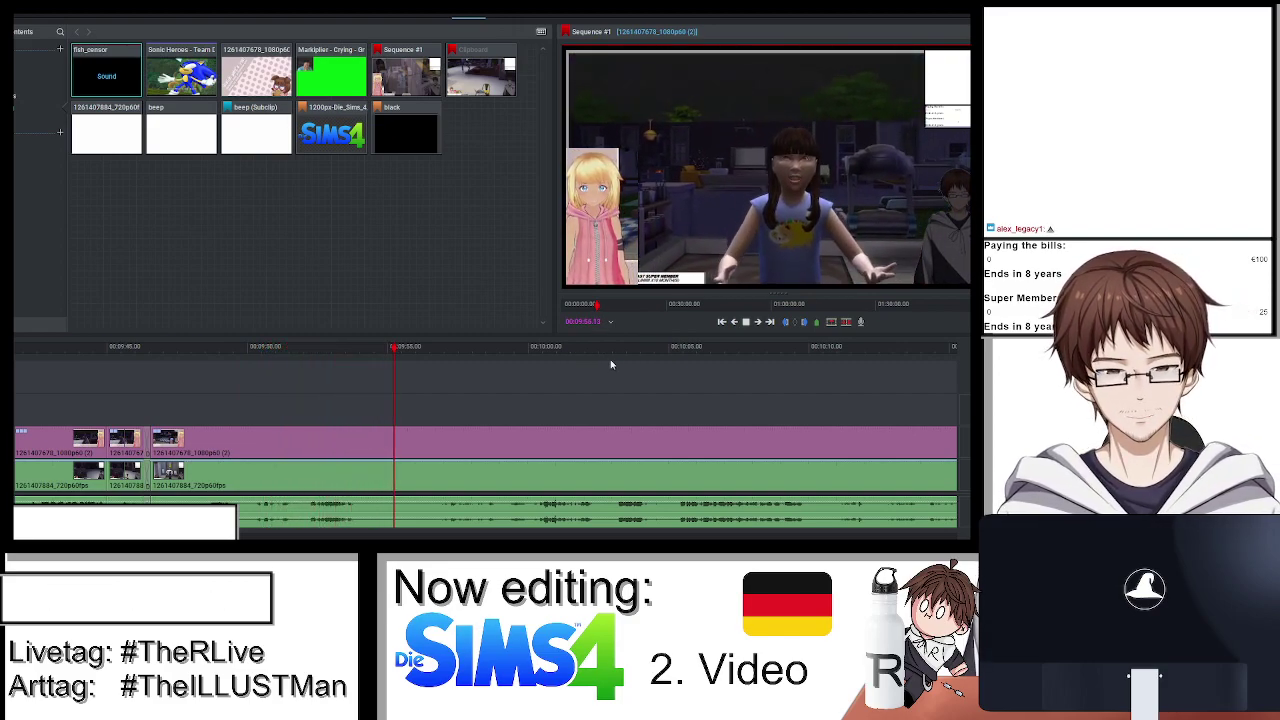
{"action": "left_click", "coordinate": [442, 346]}
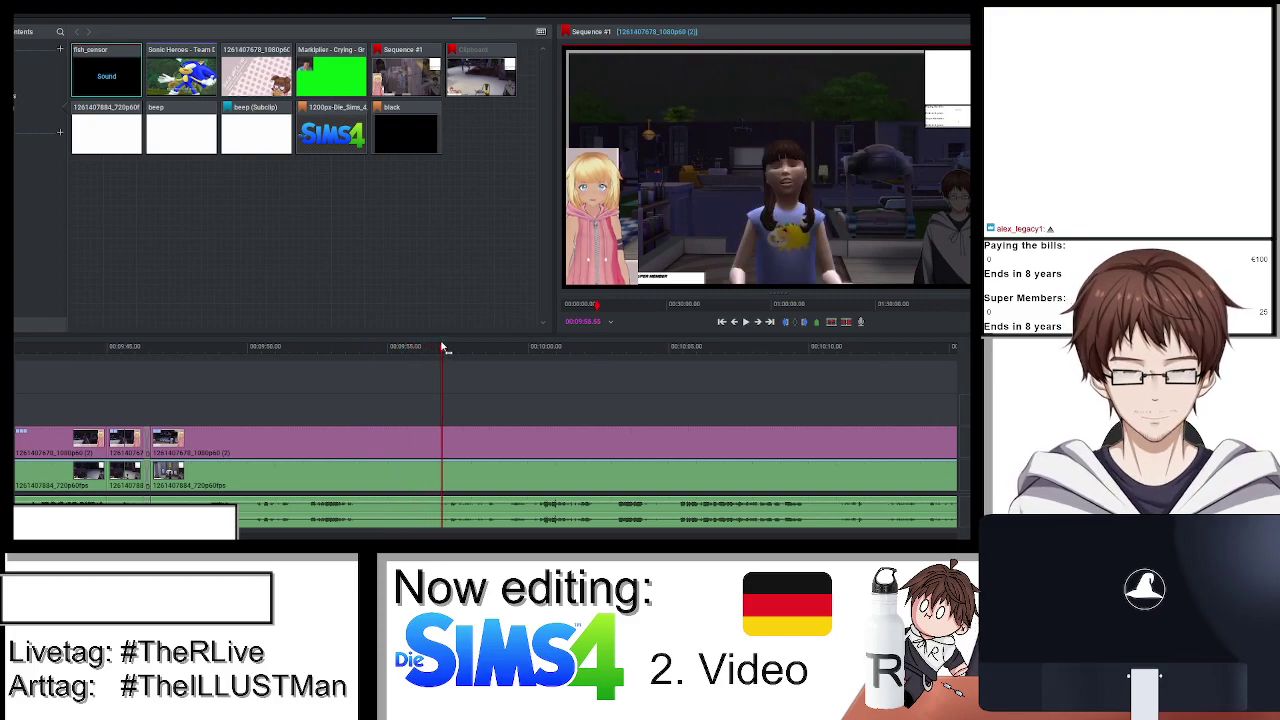
{"action": "key", "text": "c"}
{"action": "key", "text": "space"}
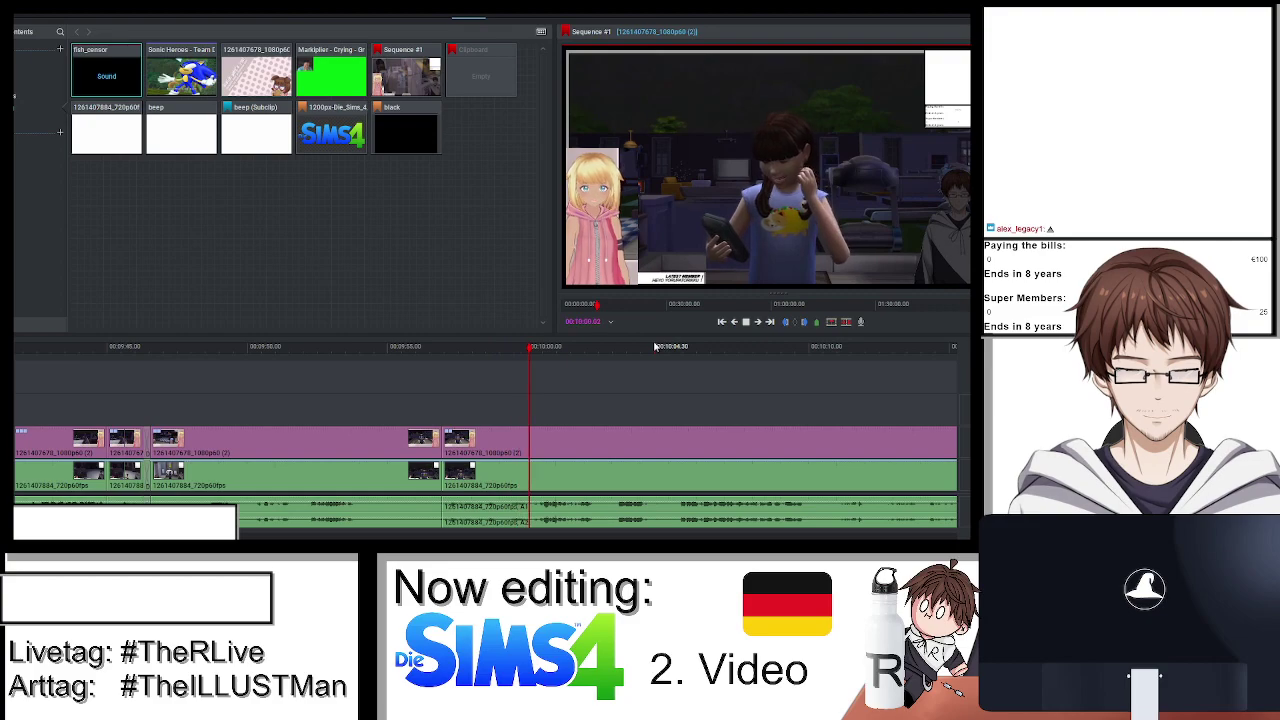
{"action": "key", "text": "space"}
{"action": "key", "text": "c"}
Add a text title reading "In general does her face look like a car crash" to the isolated tablet shot.
{"action": "left_click", "coordinate": [500, 17]}
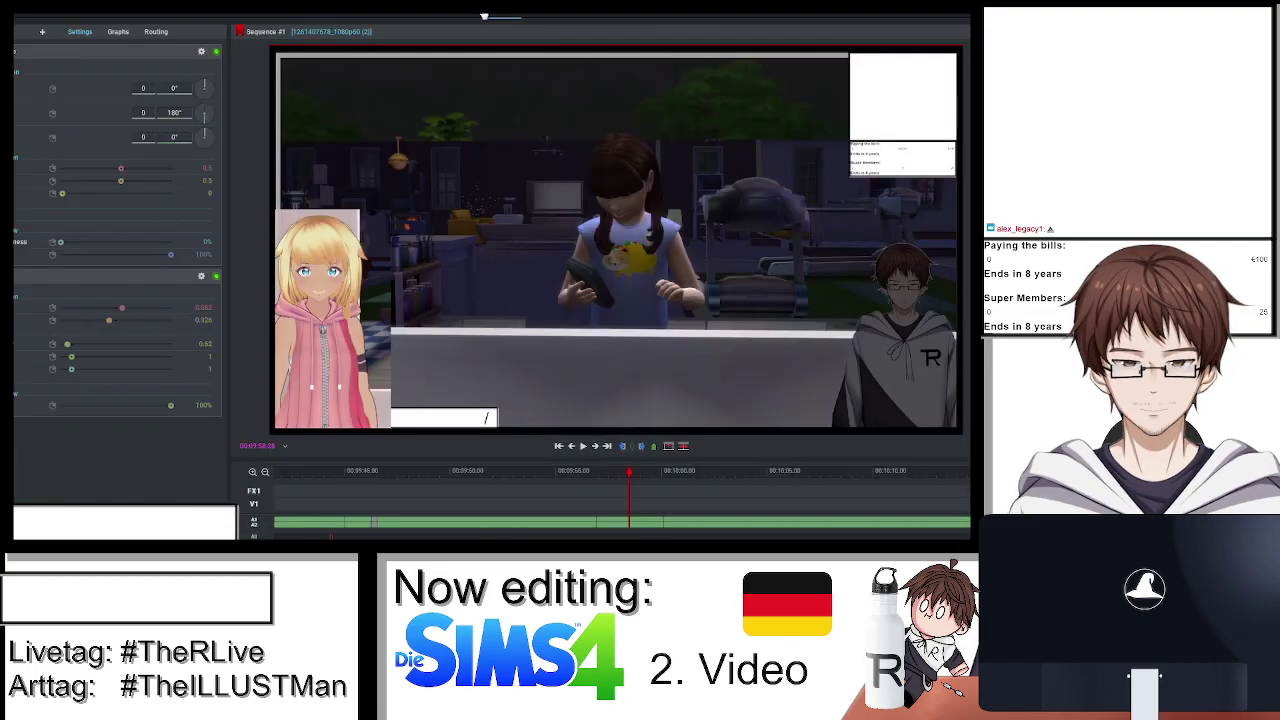
{"action": "left_click", "coordinate": [42, 31]}
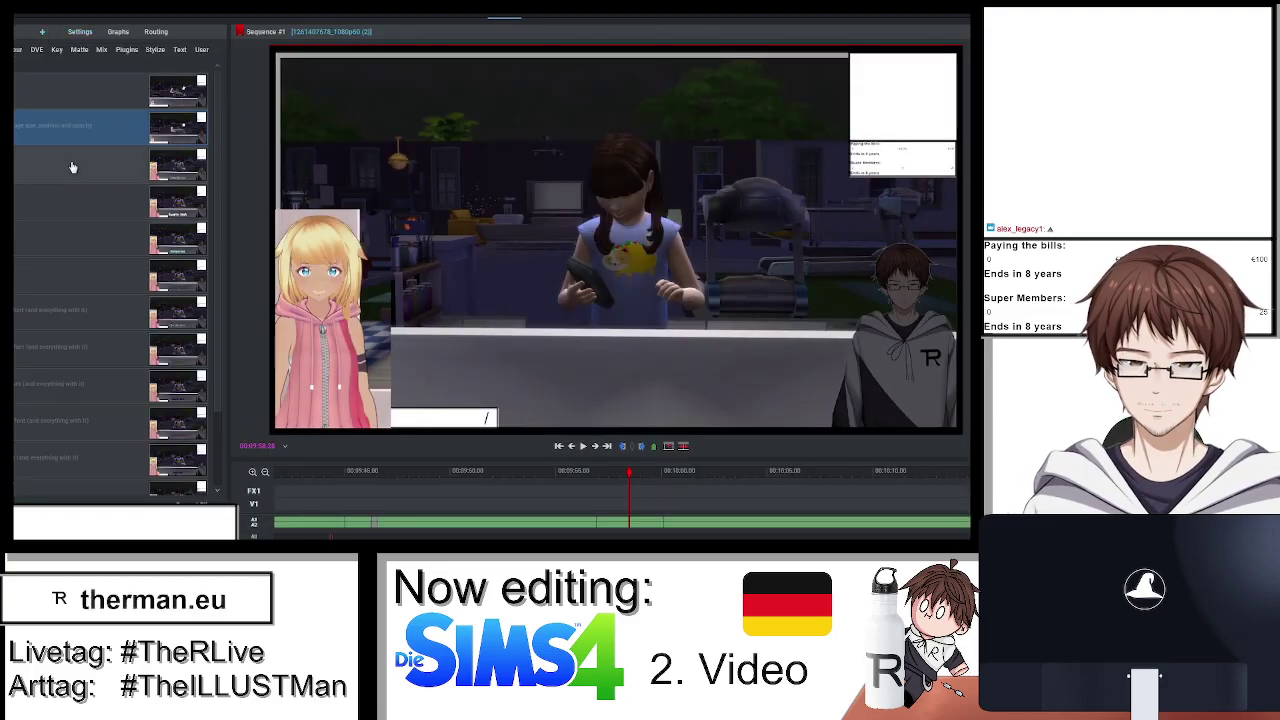
{"action": "double_click", "coordinate": [42, 206]}
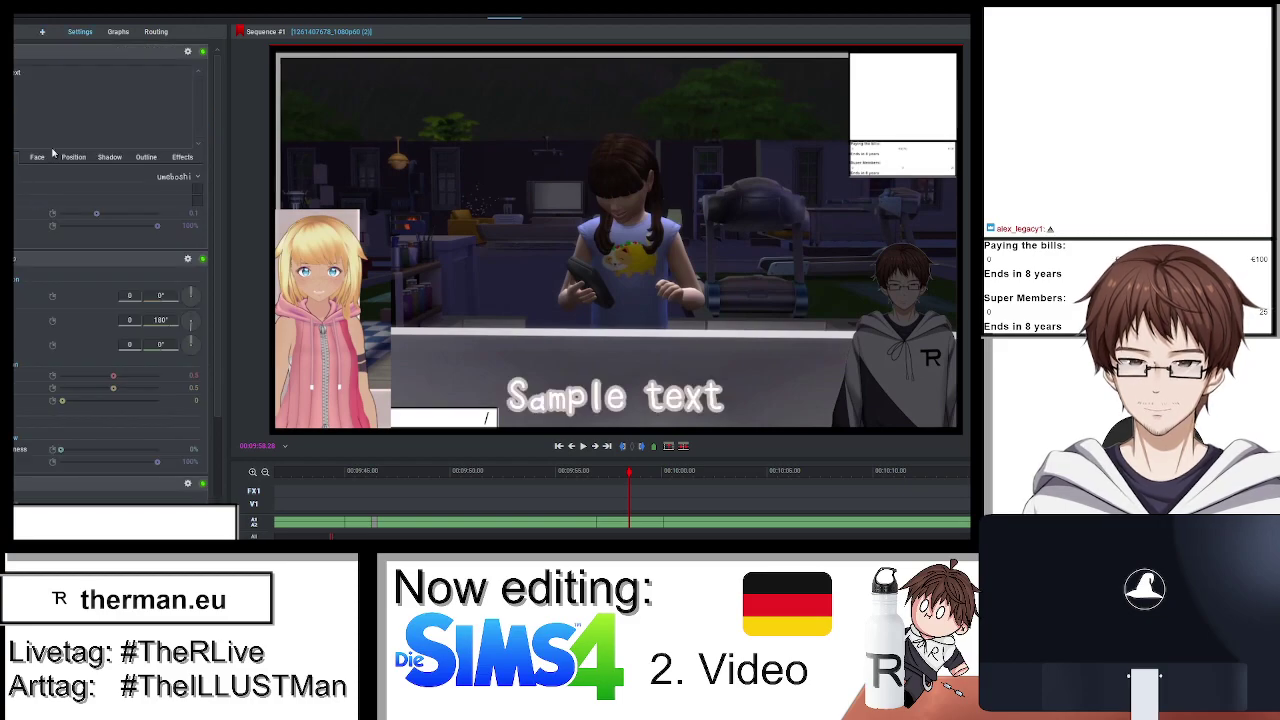
{"action": "type", "text": "In gen"}
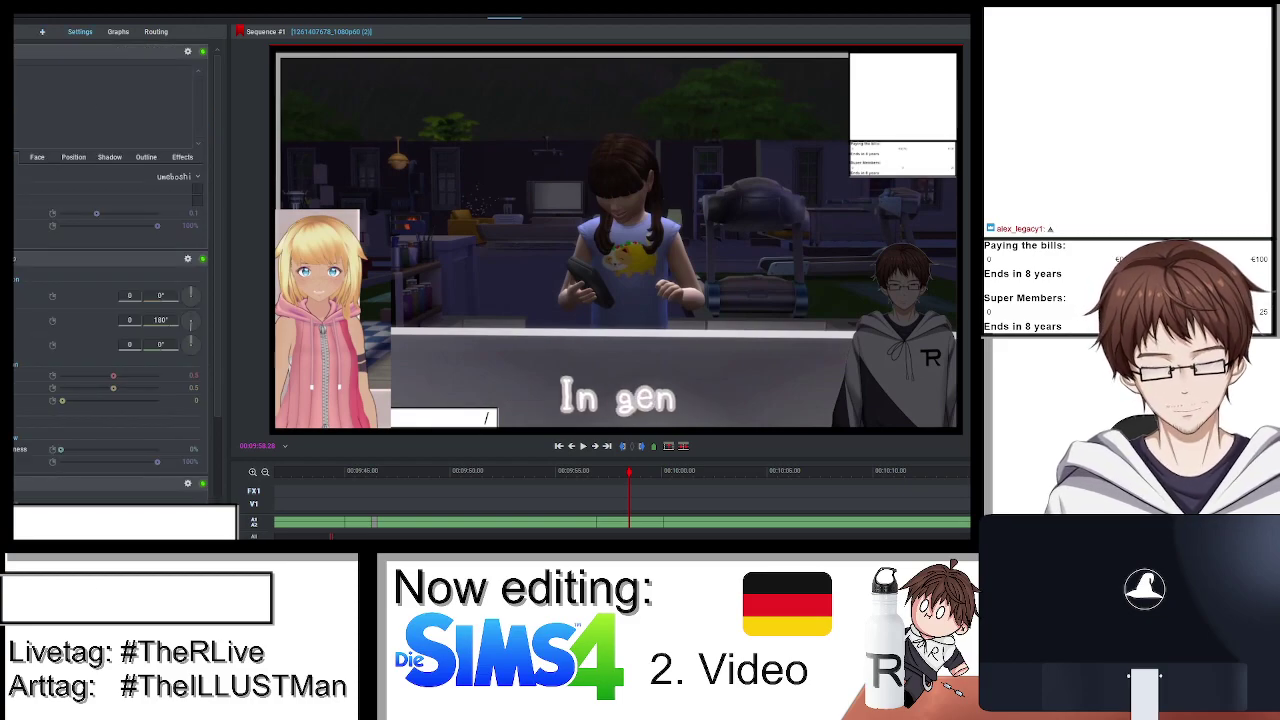
{"action": "type", "text": "eral d"}
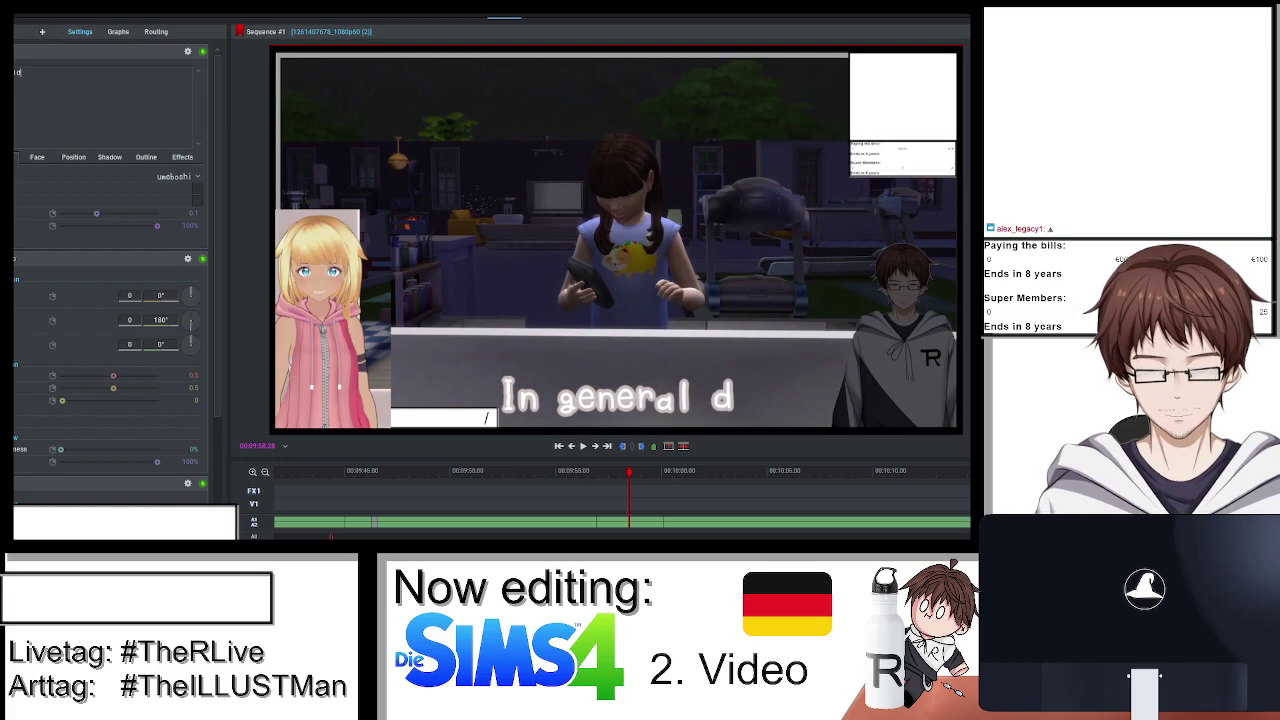
{"action": "type", "text": "oes her fa"}
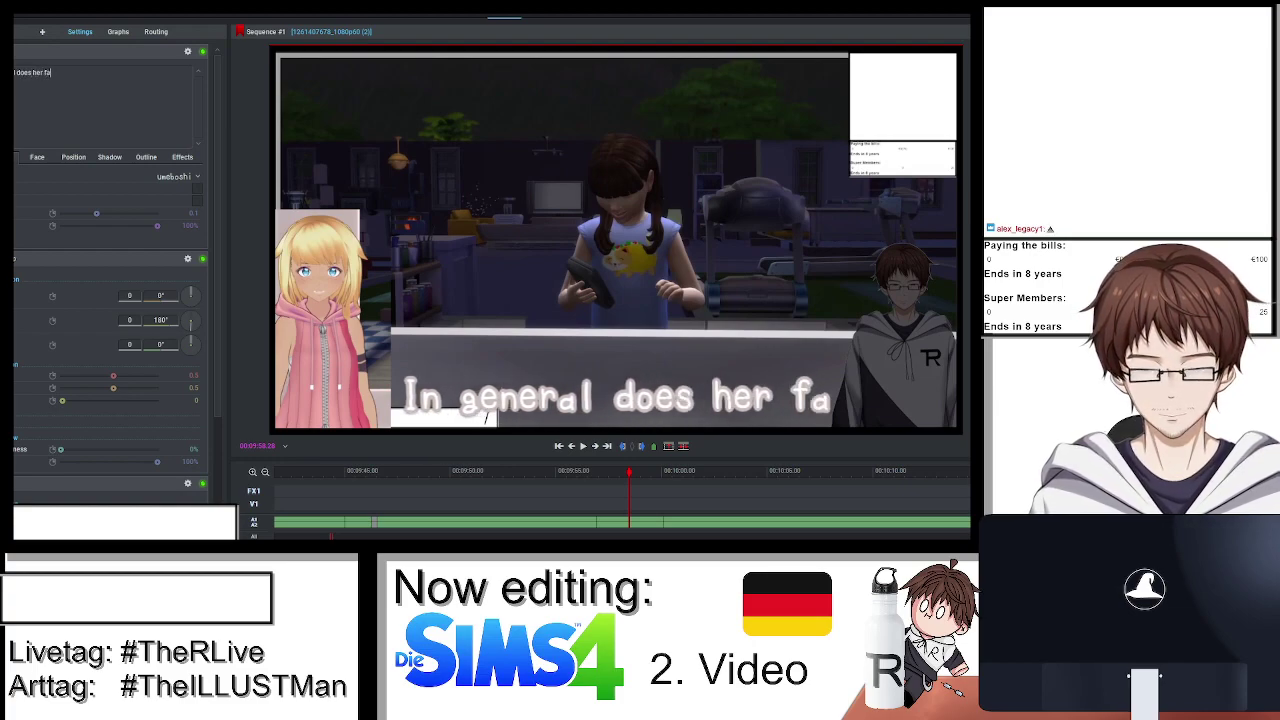
{"action": "type", "text": "ce look like a"}
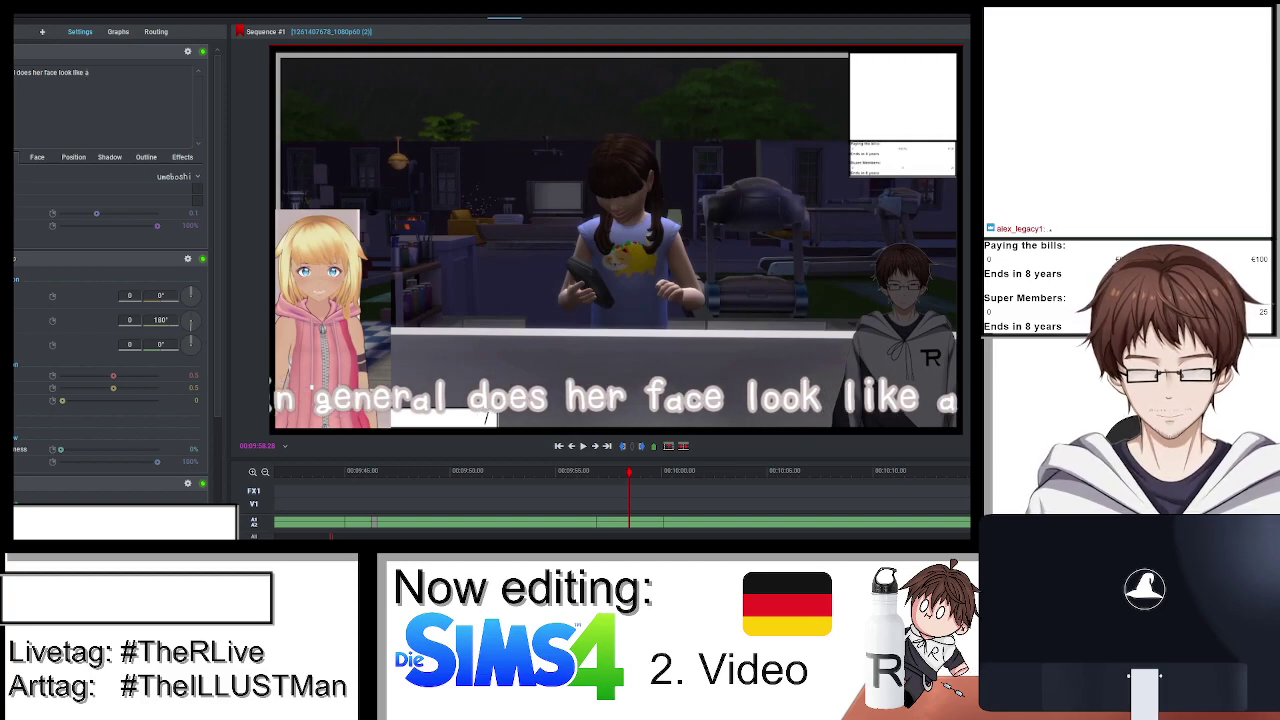
{"action": "type", "text": " ca"}
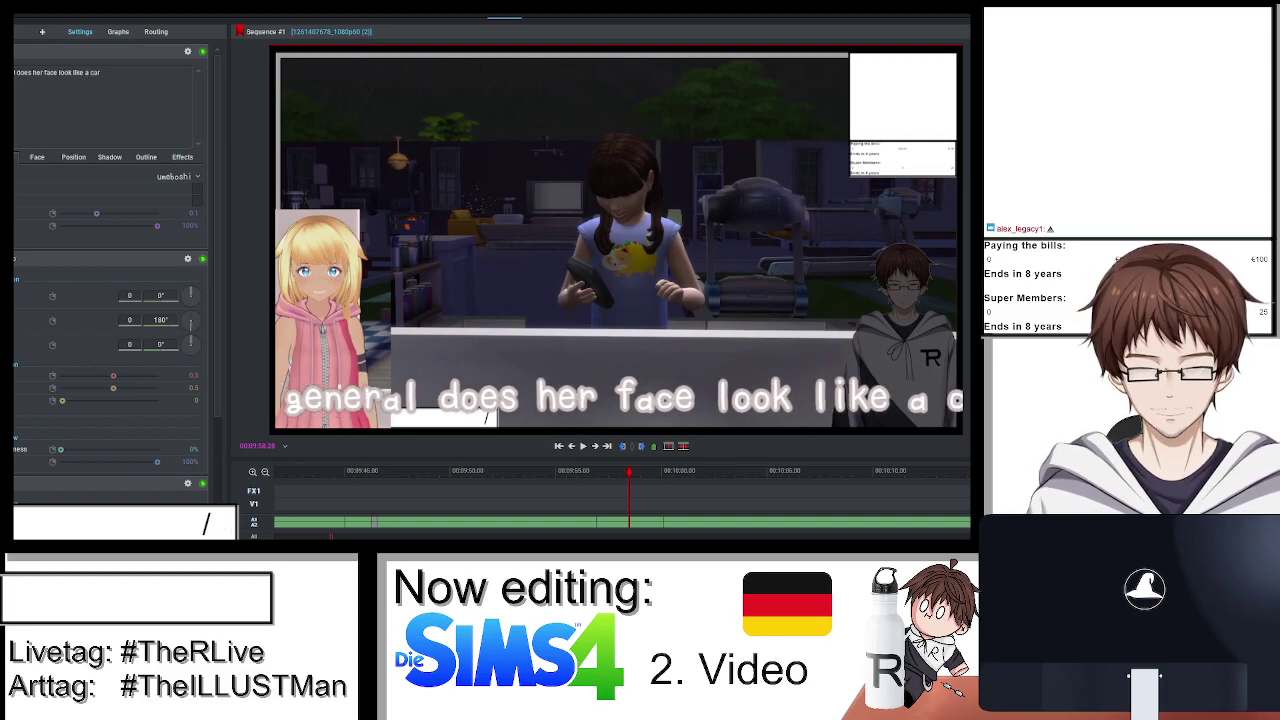
{"action": "type", "text": "r crash"}
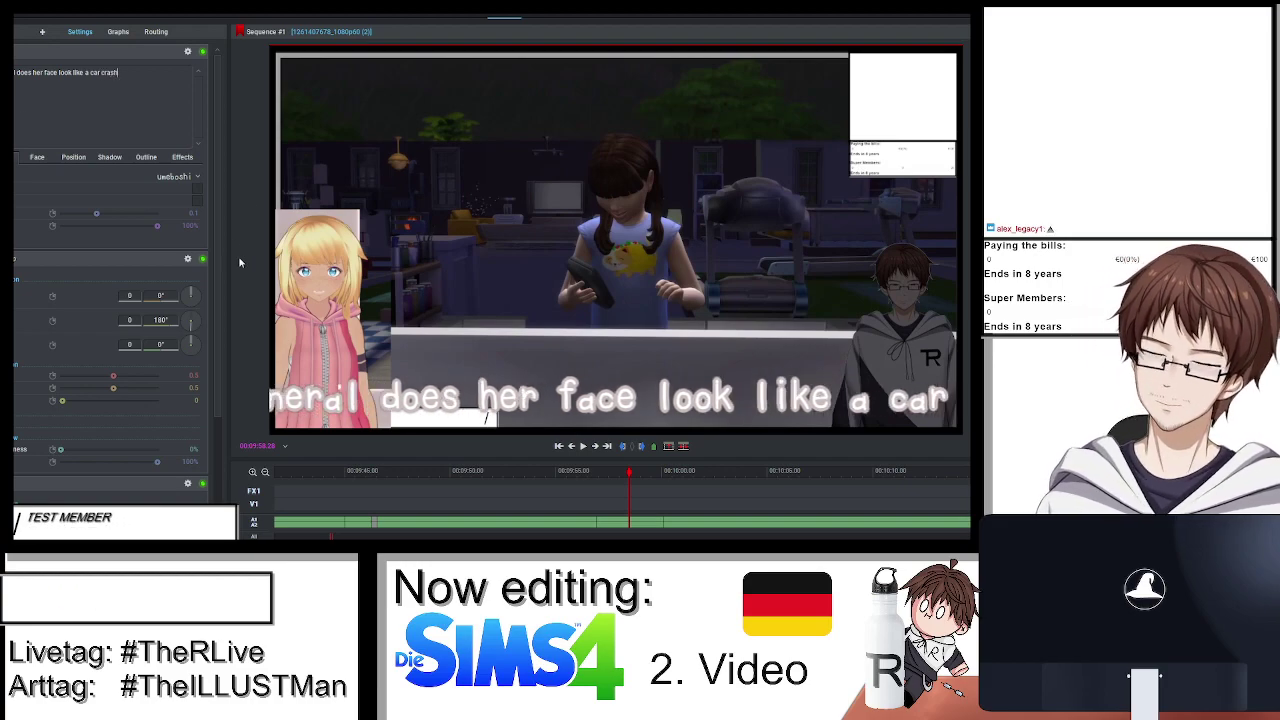
{"action": "left_click", "coordinate": [480, 17]}
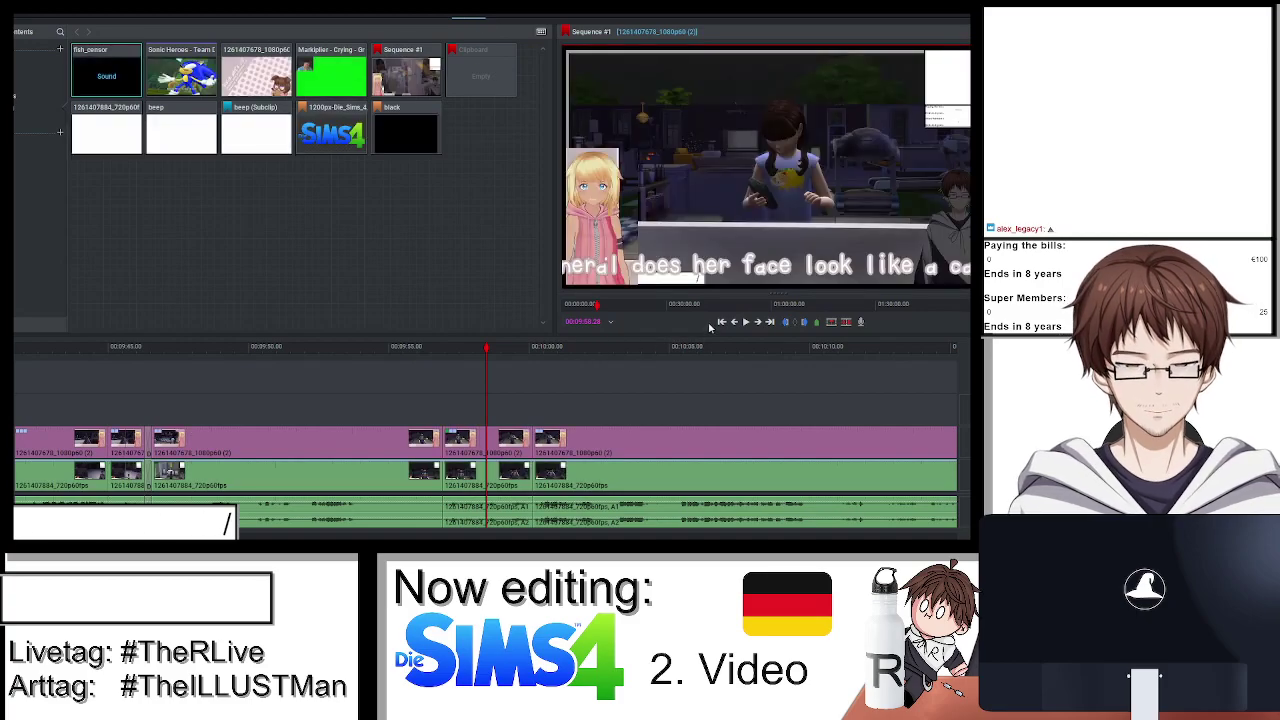
Play through the subtitled tablet shot and split all tracks just after 00:09:58:00, where the subtitle line should divide.
{"action": "key", "text": "space"}
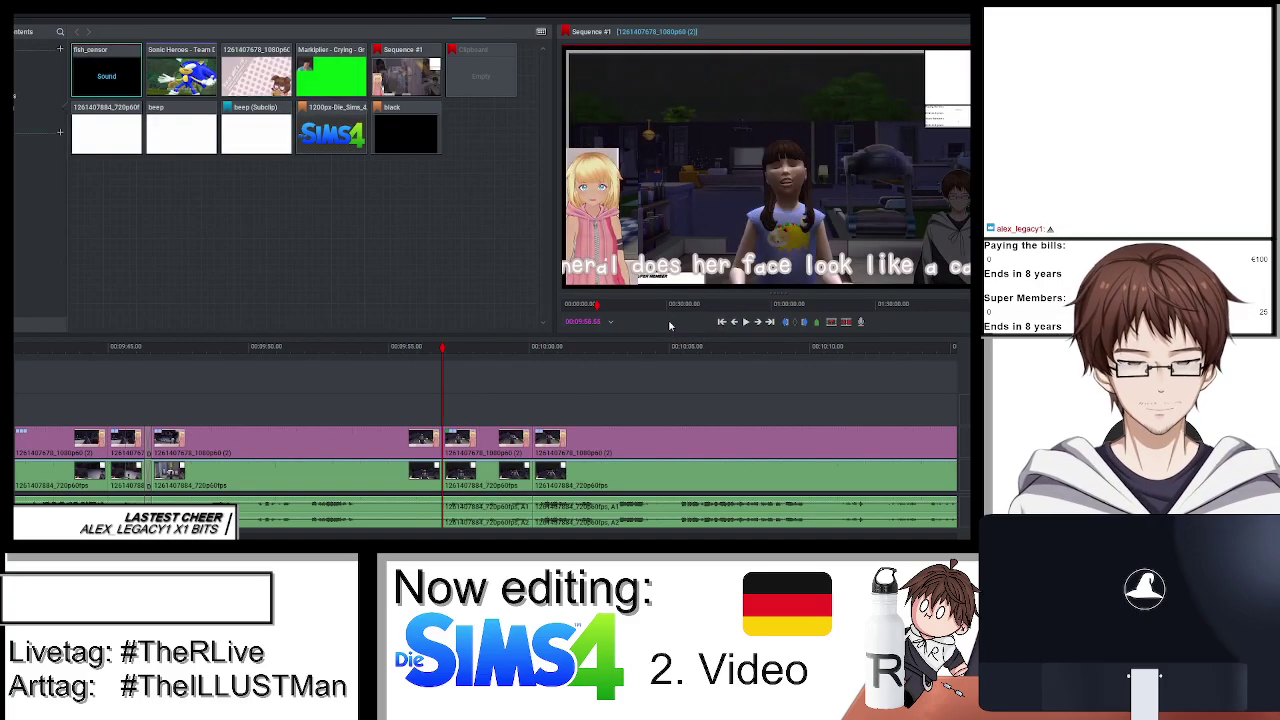
{"action": "key", "text": "space"}
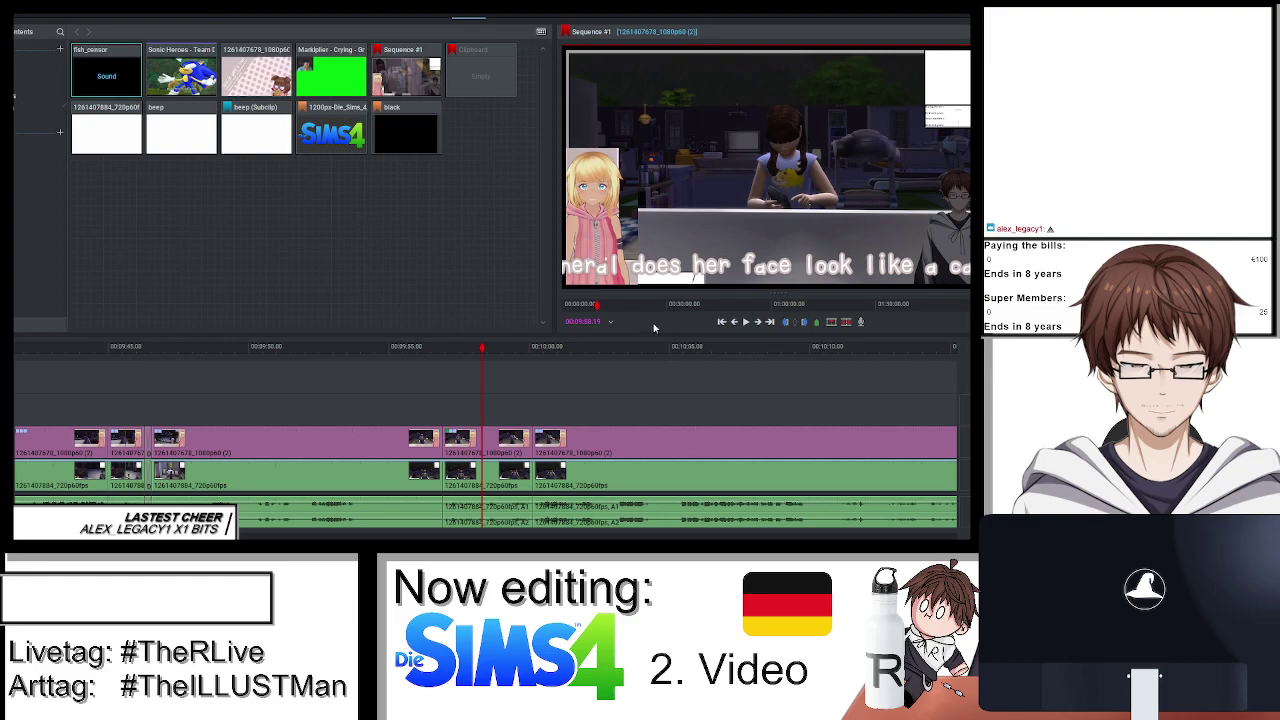
{"action": "scroll", "coordinate": [603, 363], "scroll_direction": "up", "scroll_amount": 3}
{"action": "left_click", "coordinate": [479, 349]}
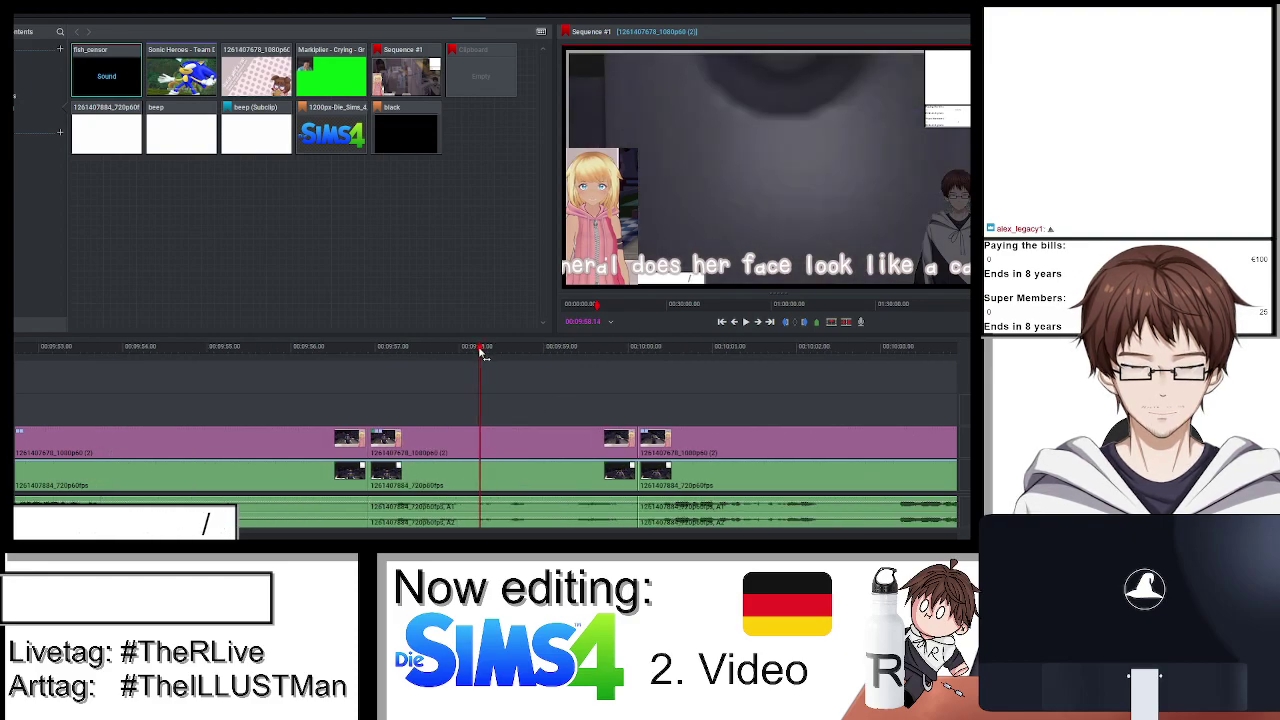
{"action": "mouse_move", "coordinate": [479, 352]}
{"action": "left_mouse_down"}
{"action": "mouse_move", "coordinate": [495, 352]}
{"action": "mouse_move", "coordinate": [470, 358]}
{"action": "left_mouse_up"}
{"action": "key", "text": "c"}
{"action": "left_click", "coordinate": [424, 349]}
Shorten the subtitle on the first part of the split tablet shot to "In general does her face".
{"action": "left_click", "coordinate": [504, 13]}
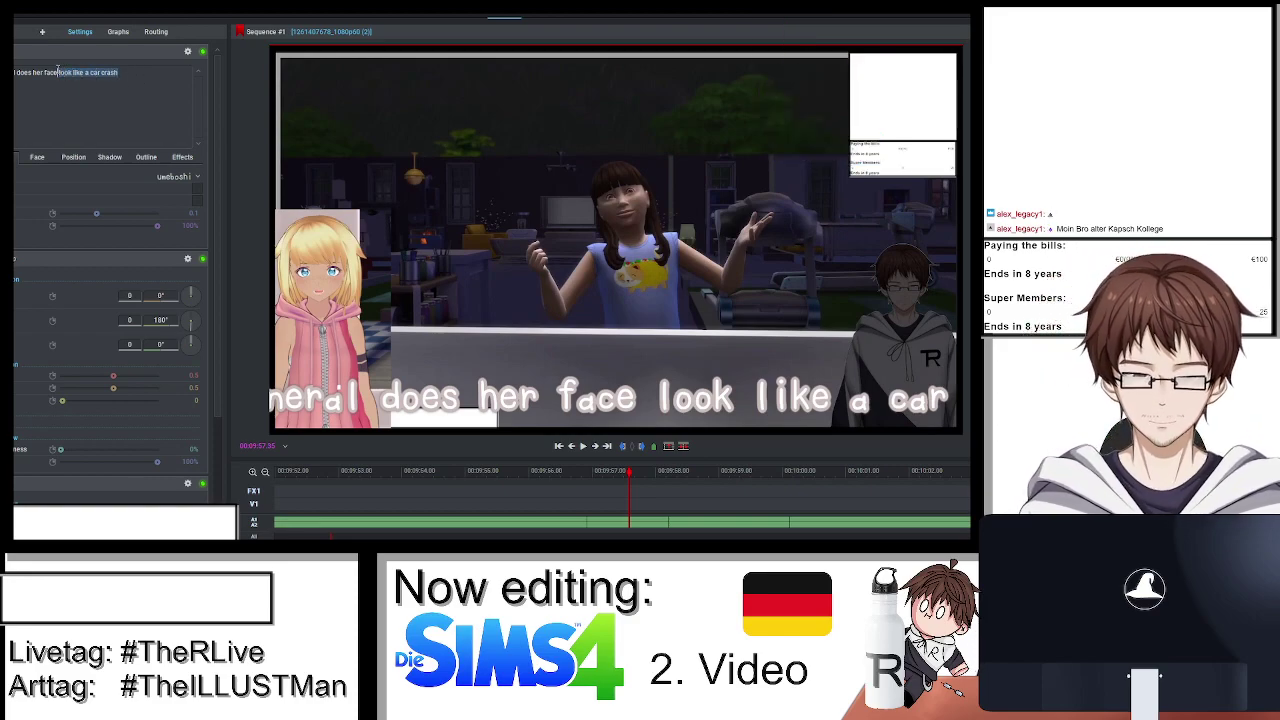
{"action": "key", "text": "BackSpace"}
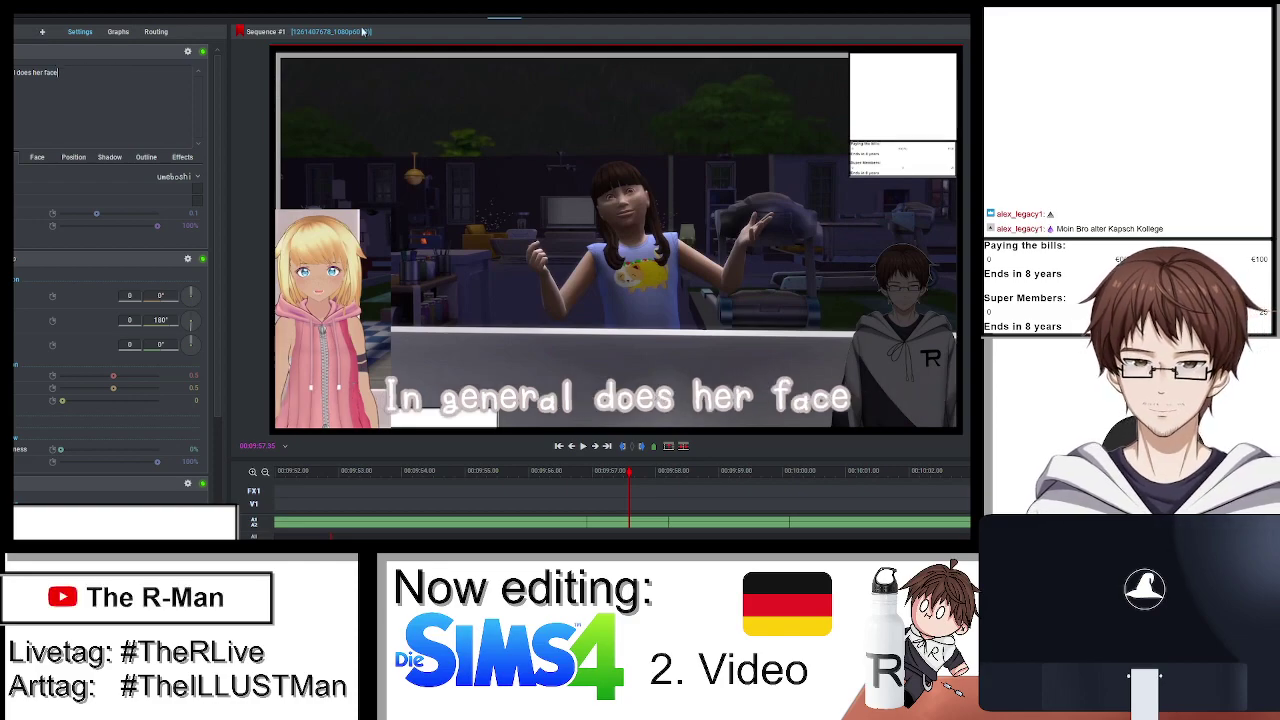
{"action": "left_click", "coordinate": [479, 17]}
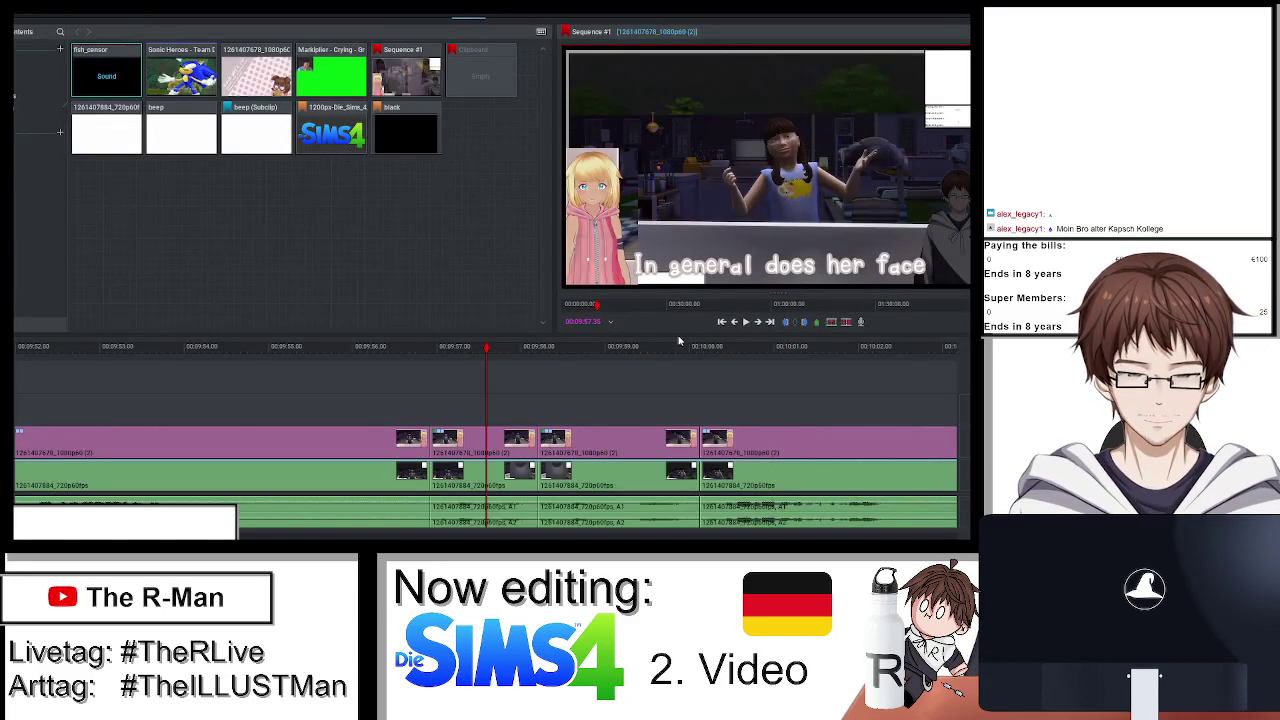
Break the second part's subtitle into two lines before "look like a car crash" and set its vertical position to 85%.
{"action": "key", "text": "space"}
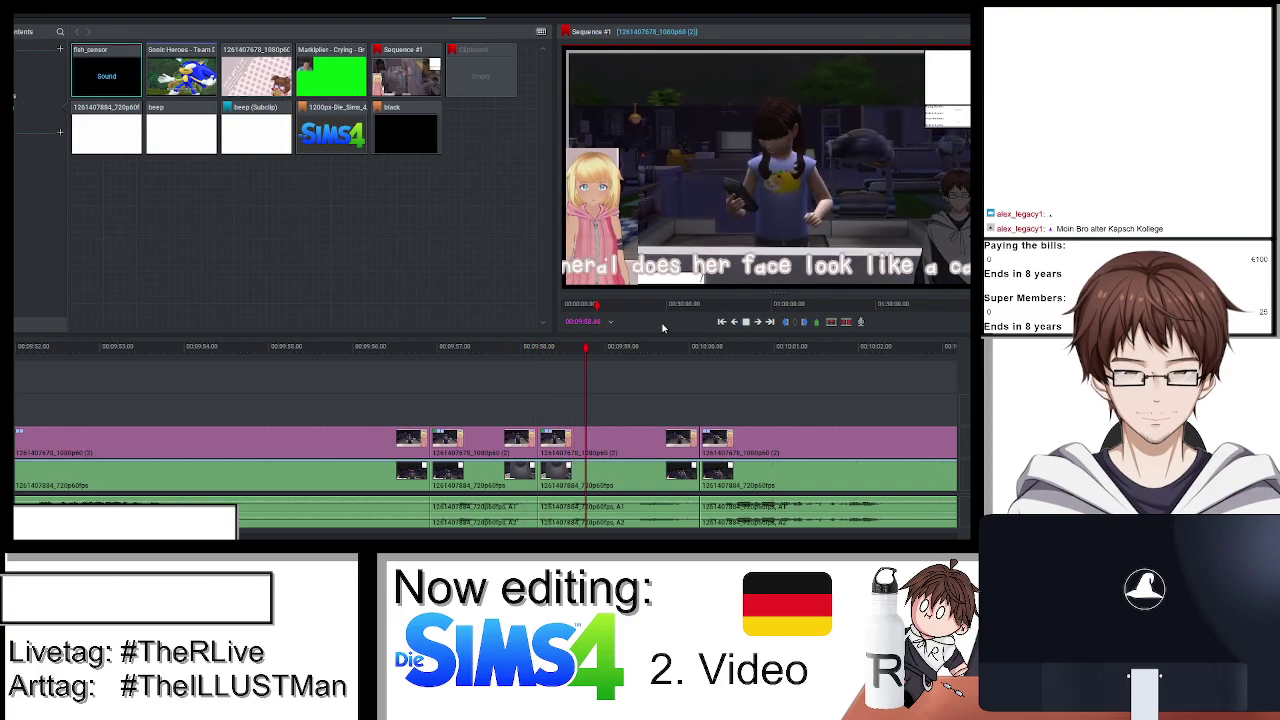
{"action": "key", "text": "space"}
{"action": "left_click", "coordinate": [615, 347]}
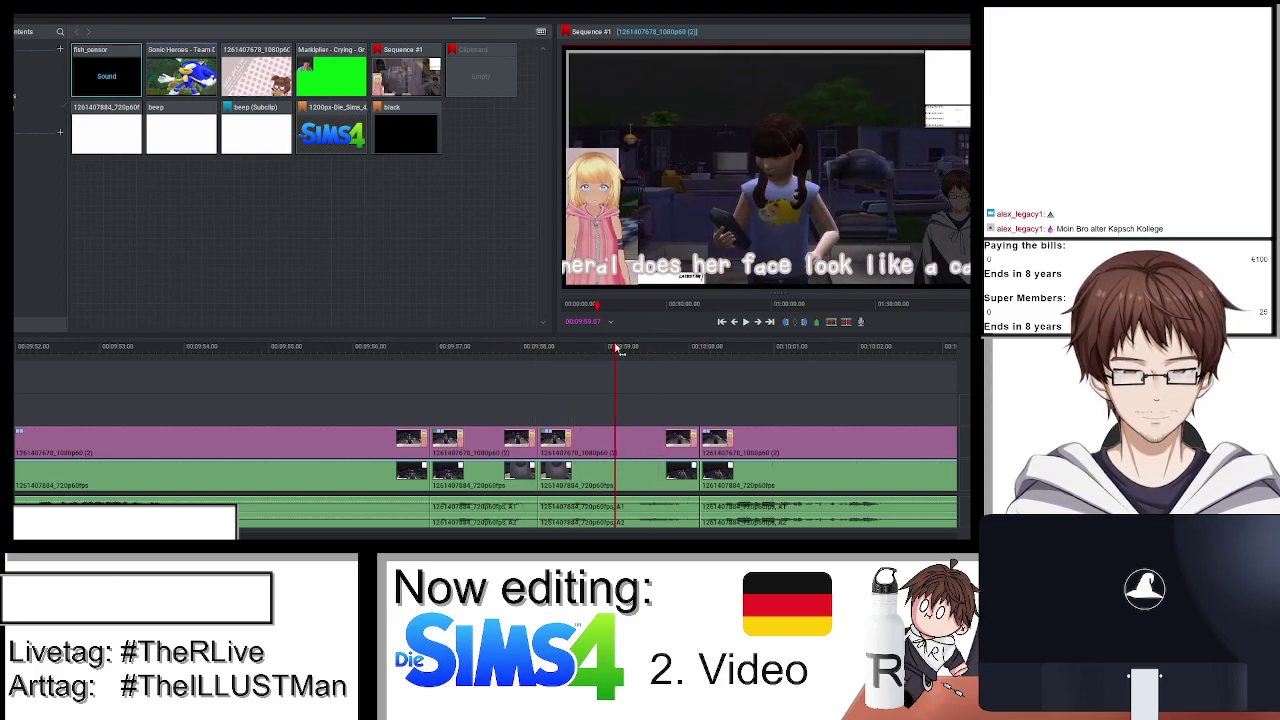
{"action": "left_click", "coordinate": [516, 8]}
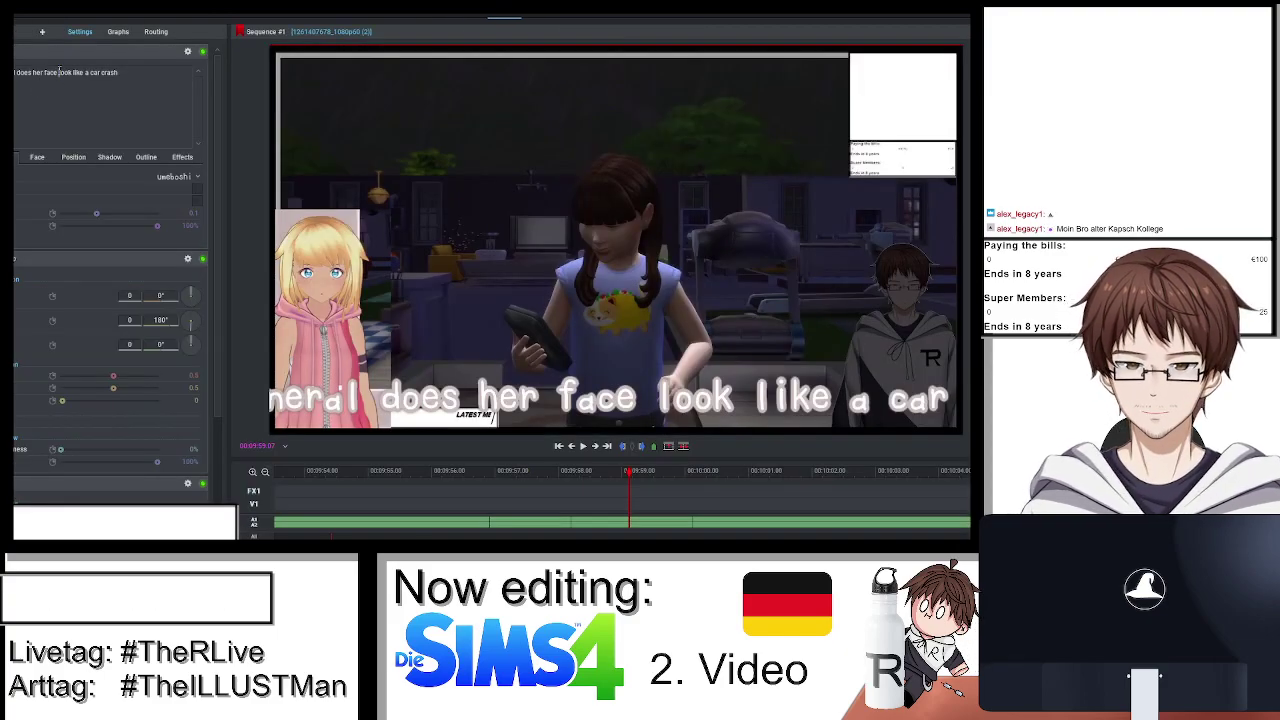
{"action": "key", "text": "Return"}
{"action": "left_click", "coordinate": [73, 157]}
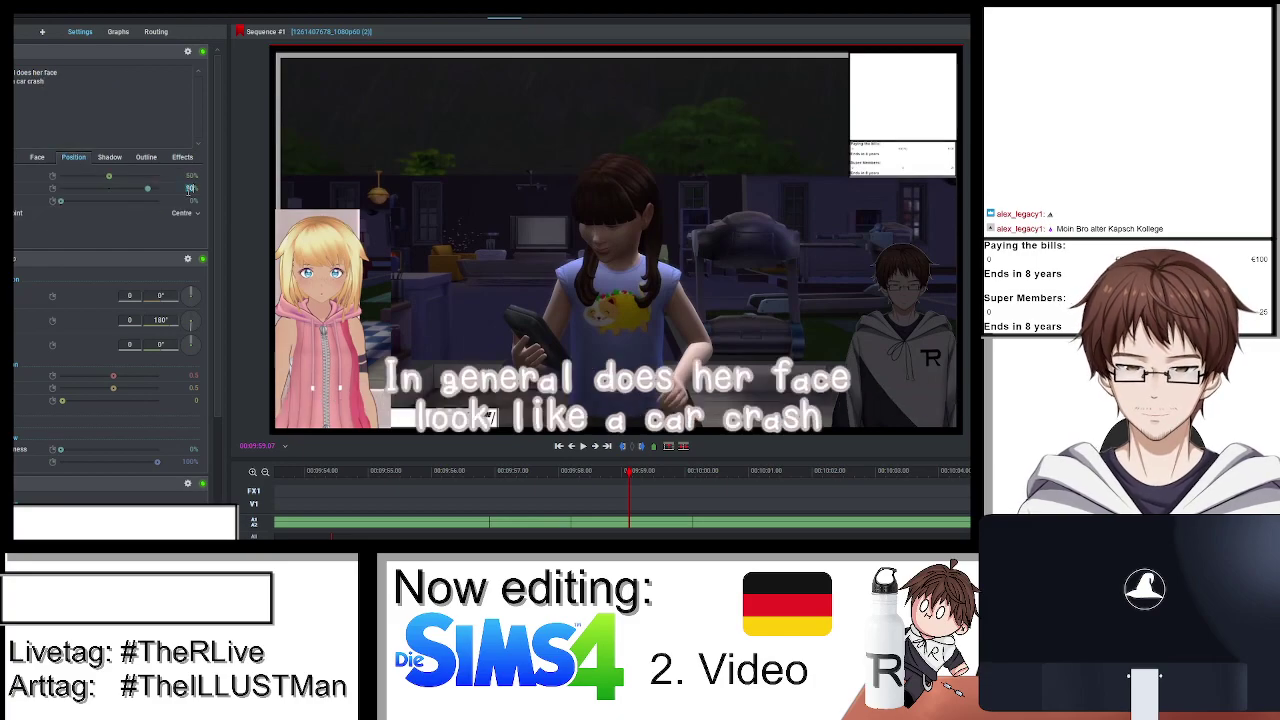
{"action": "left_click_drag", "start_coordinate": [190, 189], "coordinate": [188, 190]}
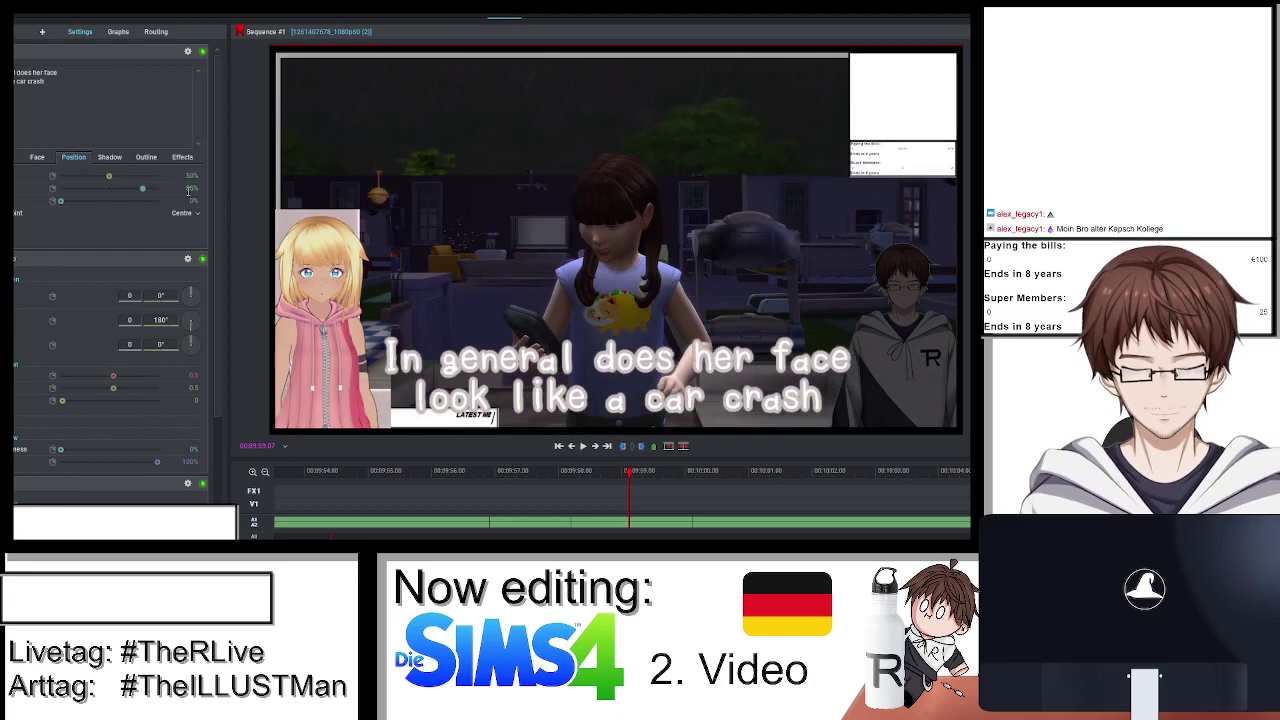
{"action": "left_click", "coordinate": [470, 15]}
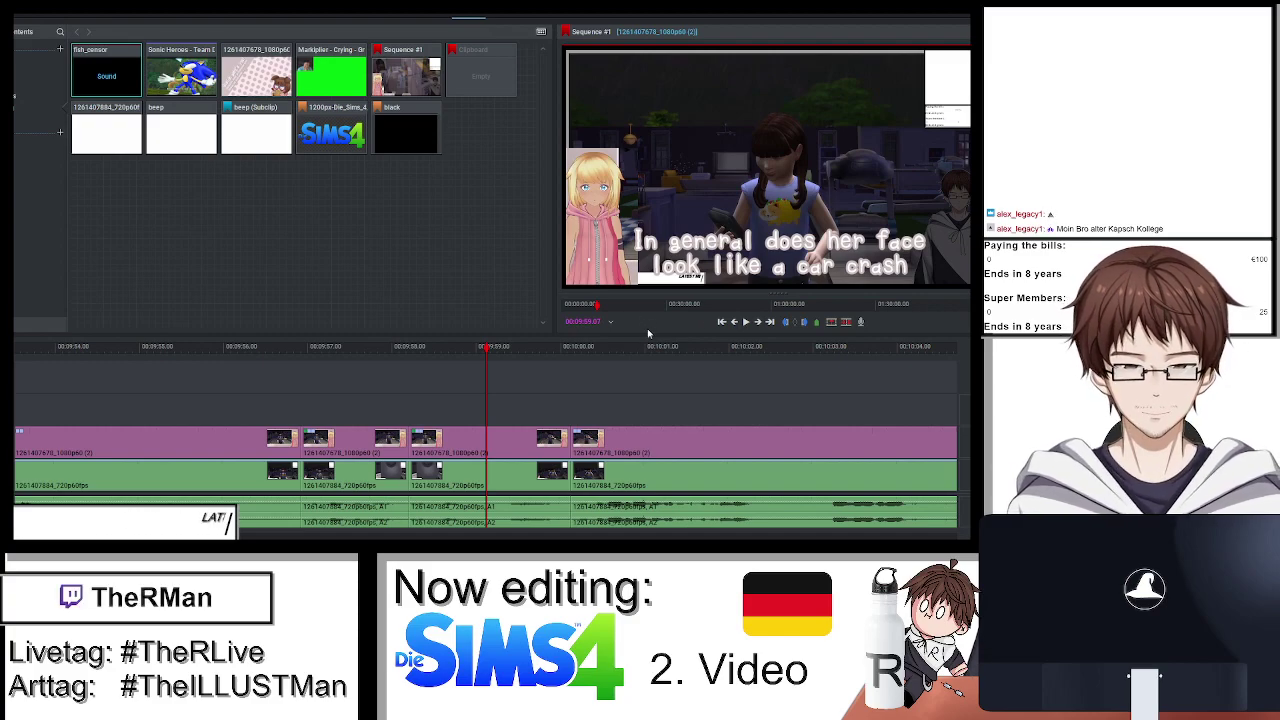
Review the footage from the subtitled tablet shot up to about 00:10:20, replaying the stretch around 00:10:09.
{"action": "key", "text": "space"}
{"action": "scroll", "coordinate": [650, 392], "scroll_direction": "down", "scroll_amount": 2}
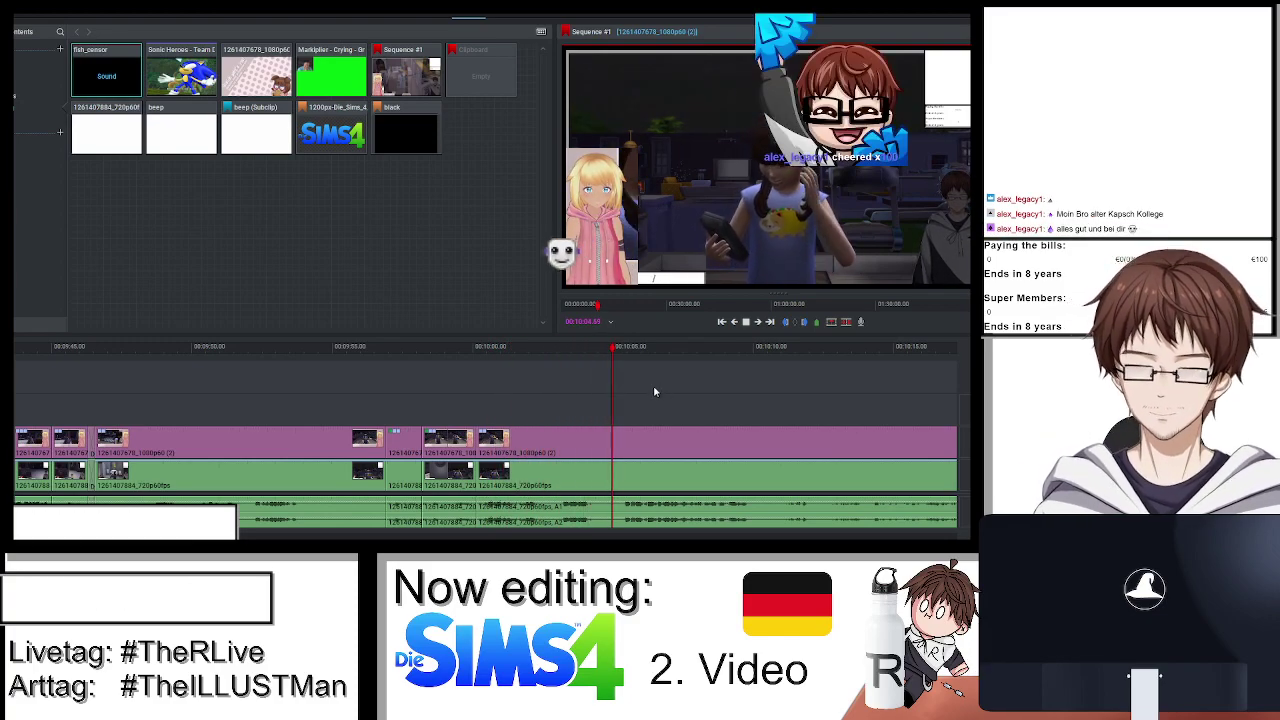
{"action": "key", "text": "space"}
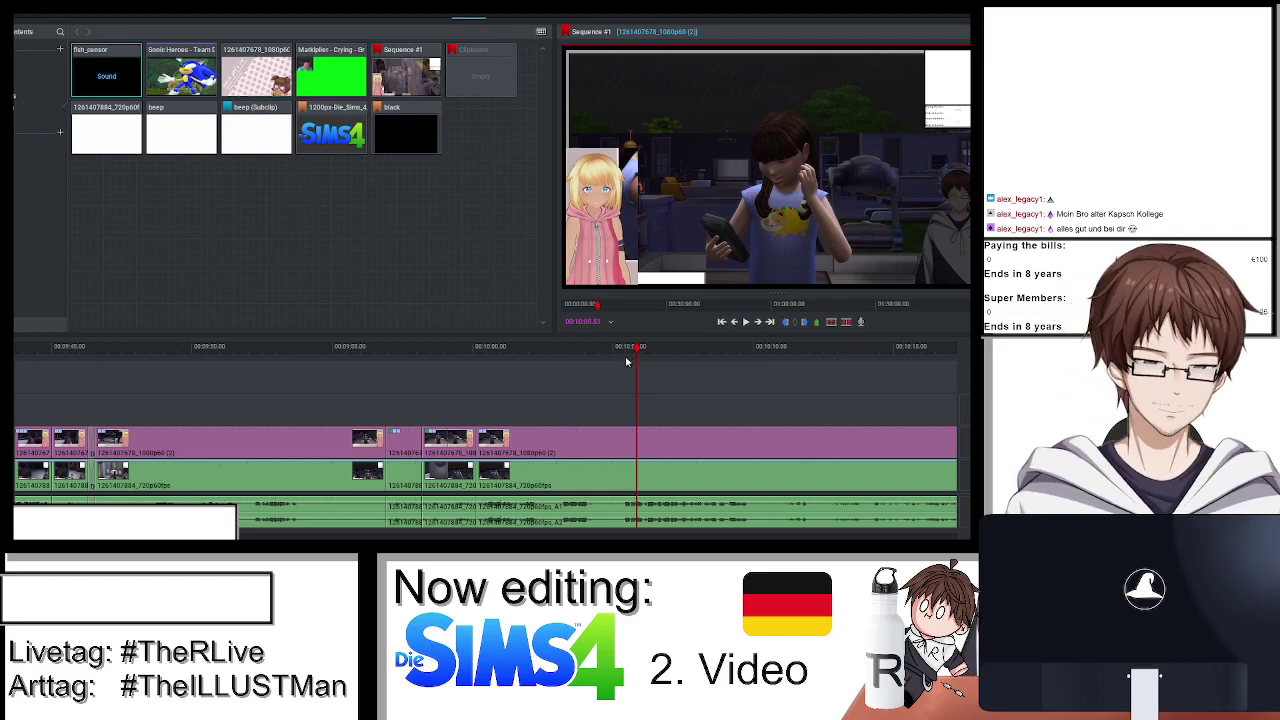
{"action": "key", "text": "space"}
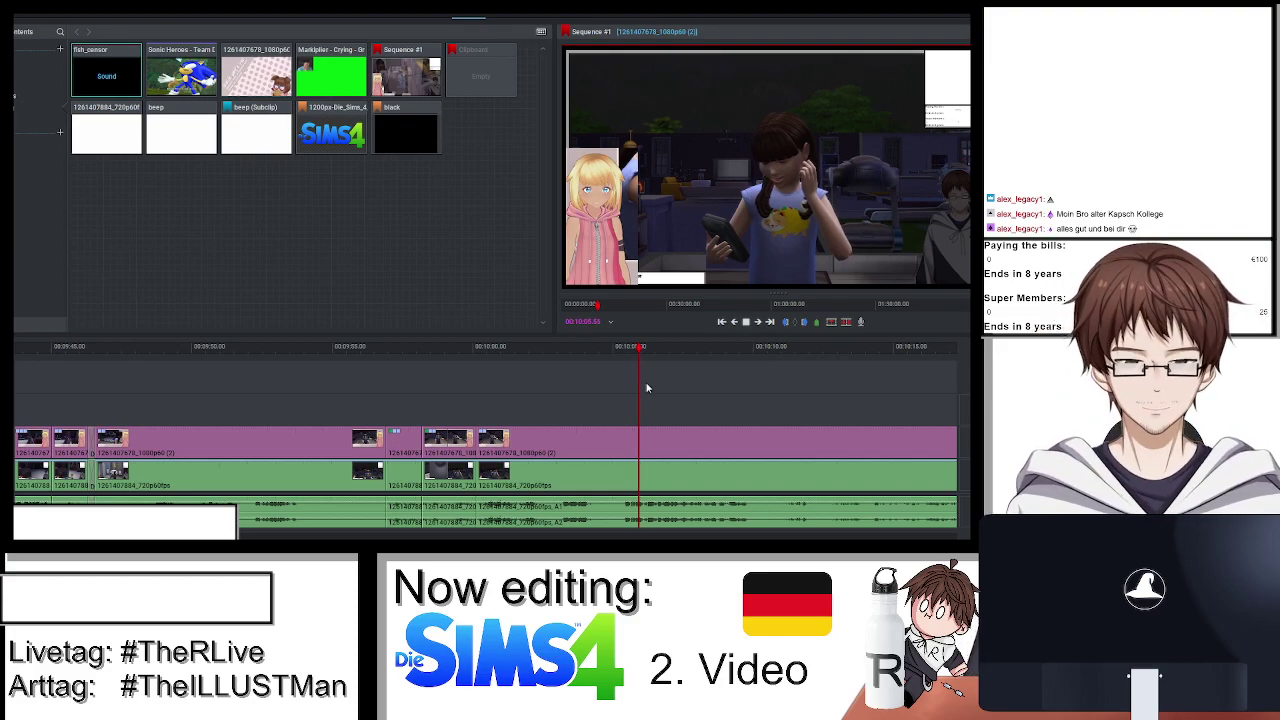
{"action": "scroll", "coordinate": [646, 384], "scroll_direction": "down", "scroll_amount": 3}
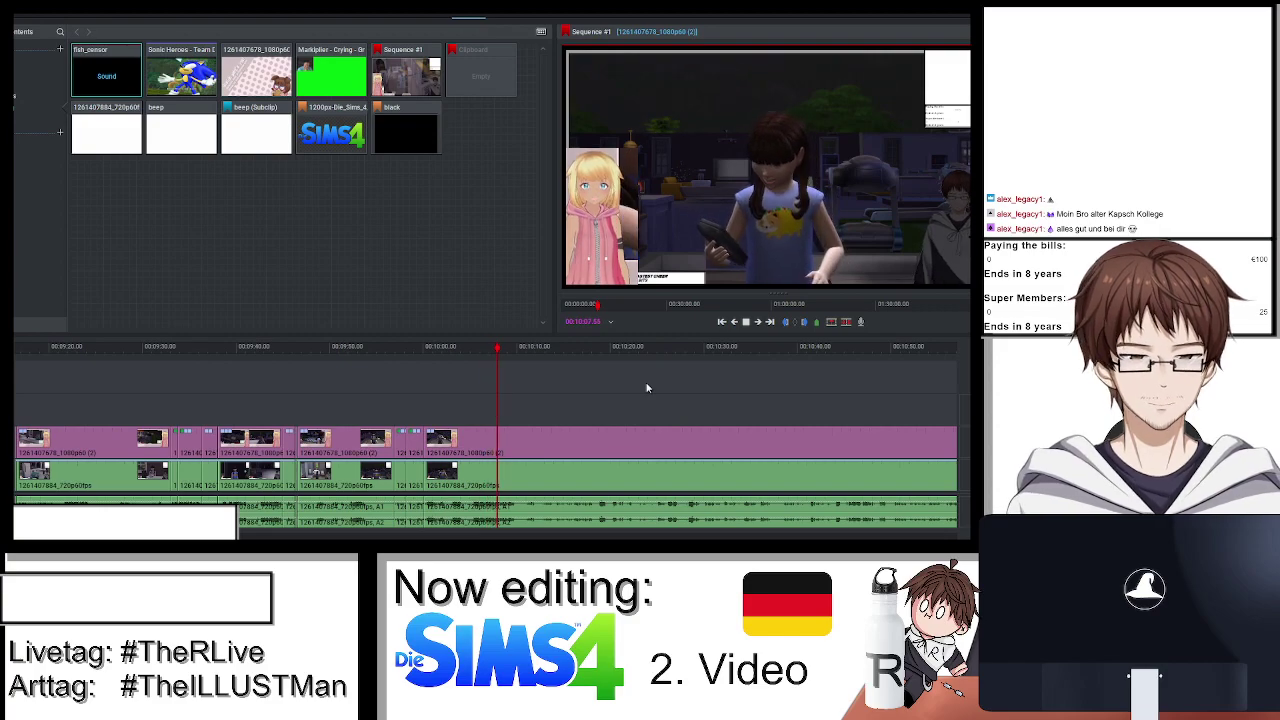
{"action": "scroll", "coordinate": [646, 388], "scroll_direction": "up", "scroll_amount": 1}
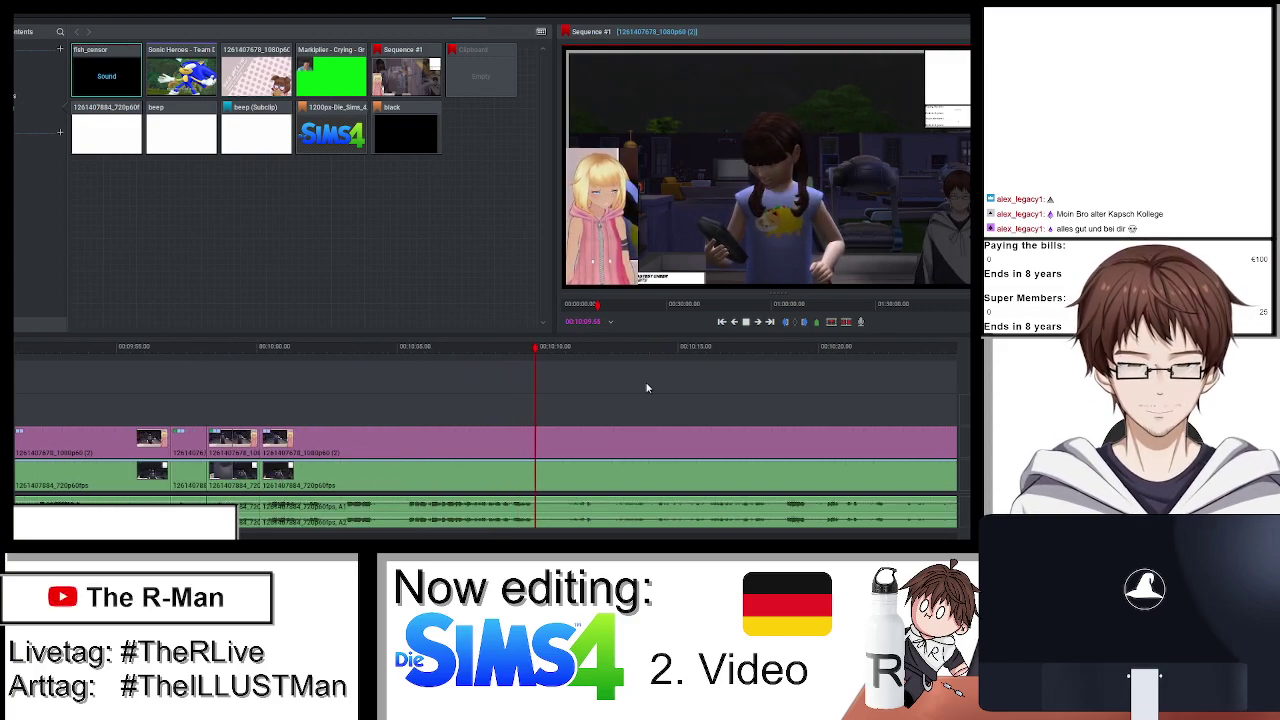
{"action": "left_click_drag", "start_coordinate": [556, 347], "coordinate": [499, 344]}
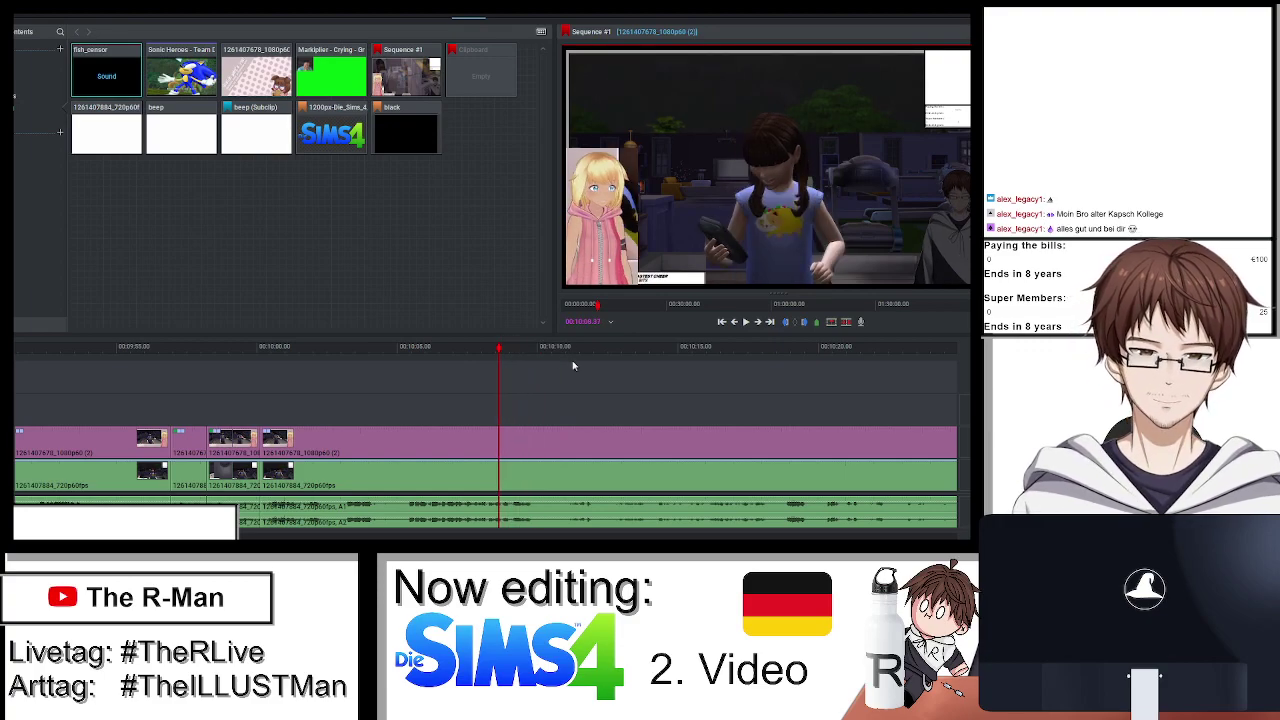
{"action": "key", "text": "space"}
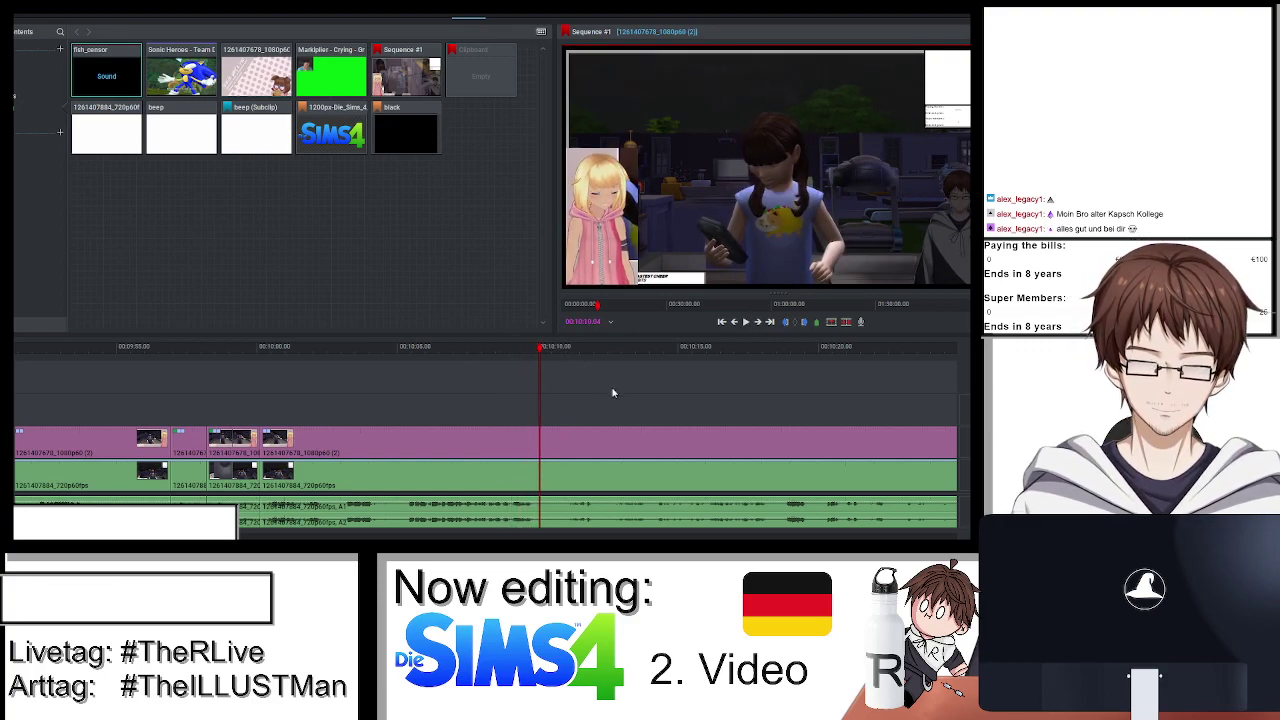
{"action": "key", "text": "space"}
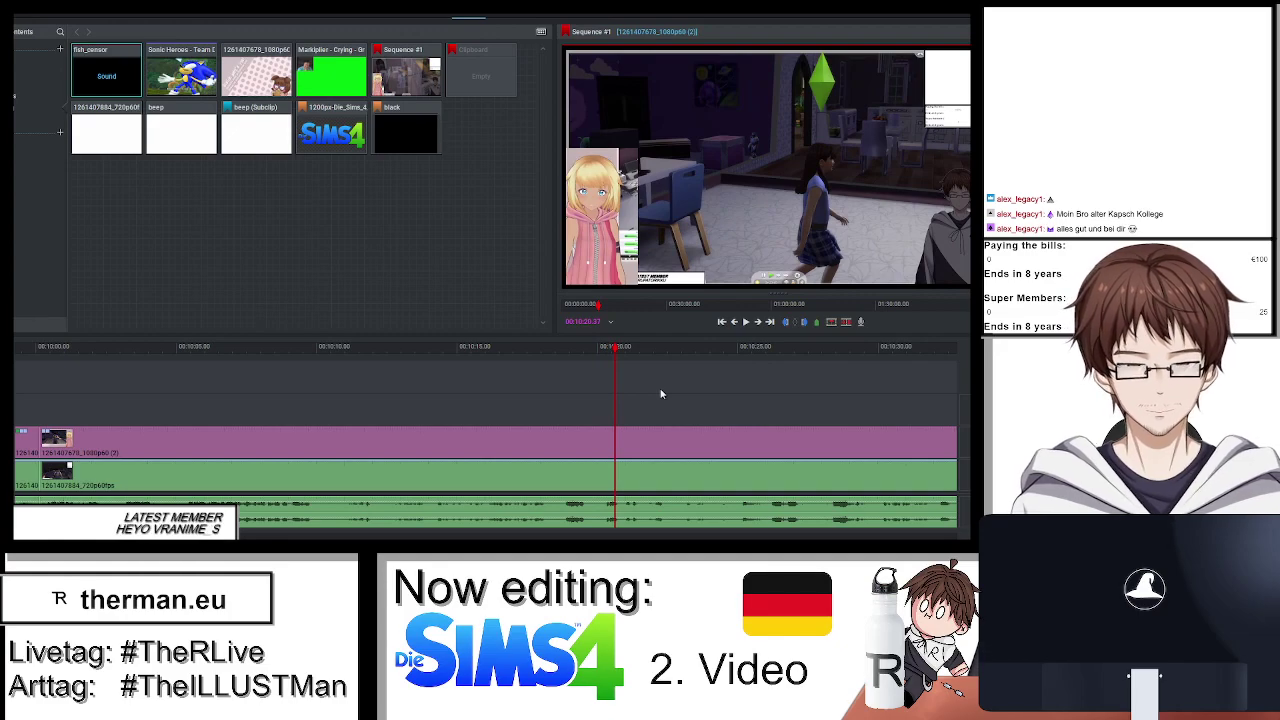
Isolate the shot of the girl walking away by splitting all tracks at about 00:10:16 and just after 00:10:18.
{"action": "left_click_drag", "start_coordinate": [617, 355], "coordinate": [487, 350]}
{"action": "key", "text": "space"}
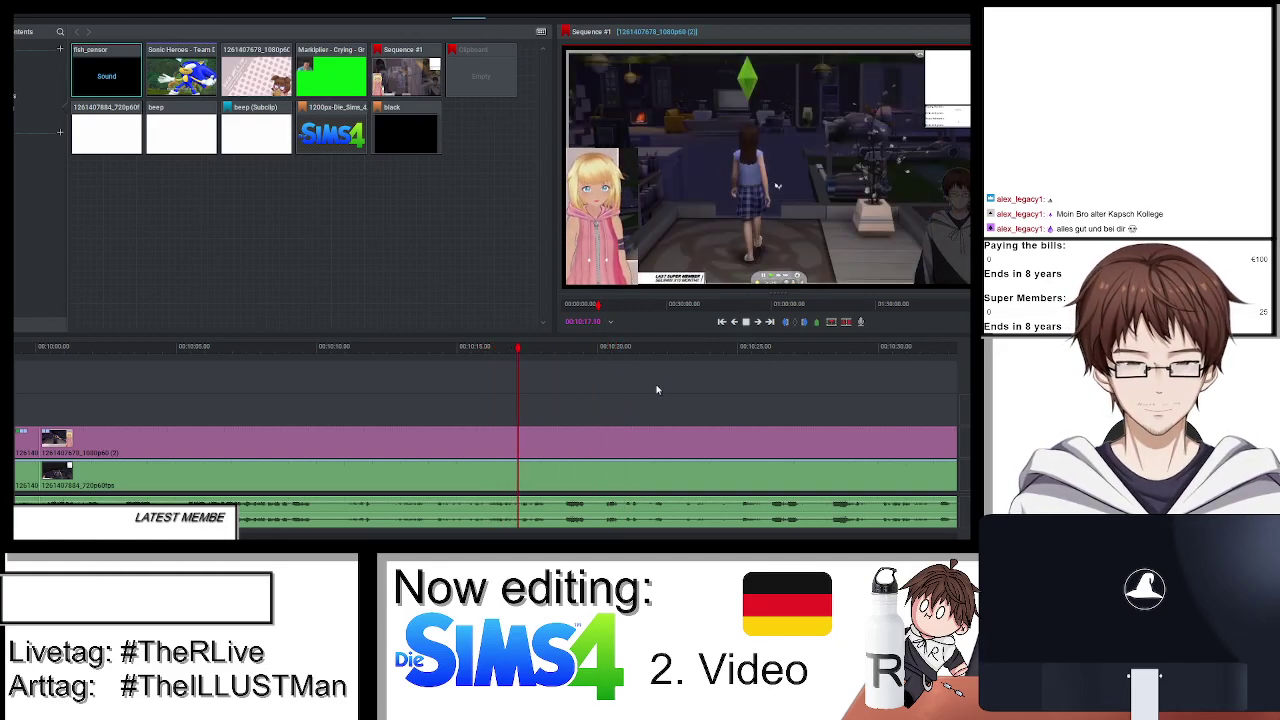
{"action": "key", "text": "space"}
{"action": "key", "text": "c"}
{"action": "left_click_drag", "start_coordinate": [558, 356], "coordinate": [490, 352]}
{"action": "key", "text": "ctrl+k"}
{"action": "key", "text": "space"}
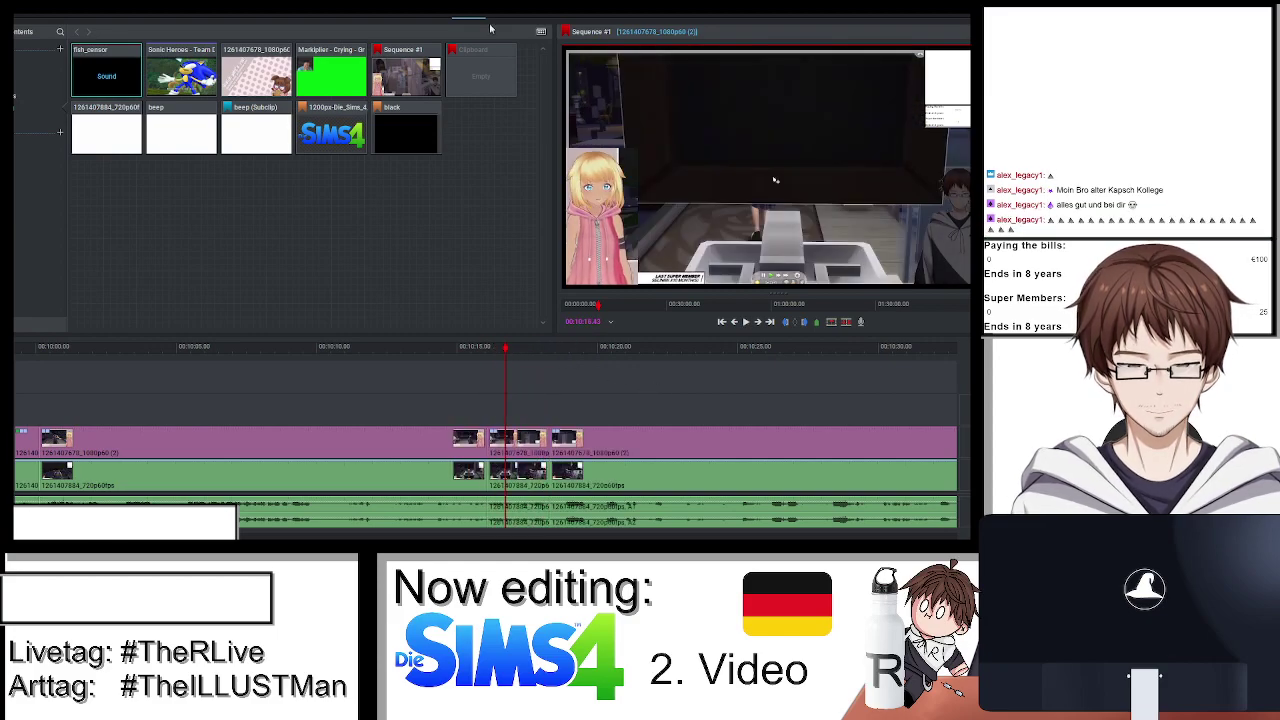
Add a text subtitle reading "She's hacking into the Pentagon" to the isolated shot of the girl walking away.
{"action": "left_click", "coordinate": [504, 15]}
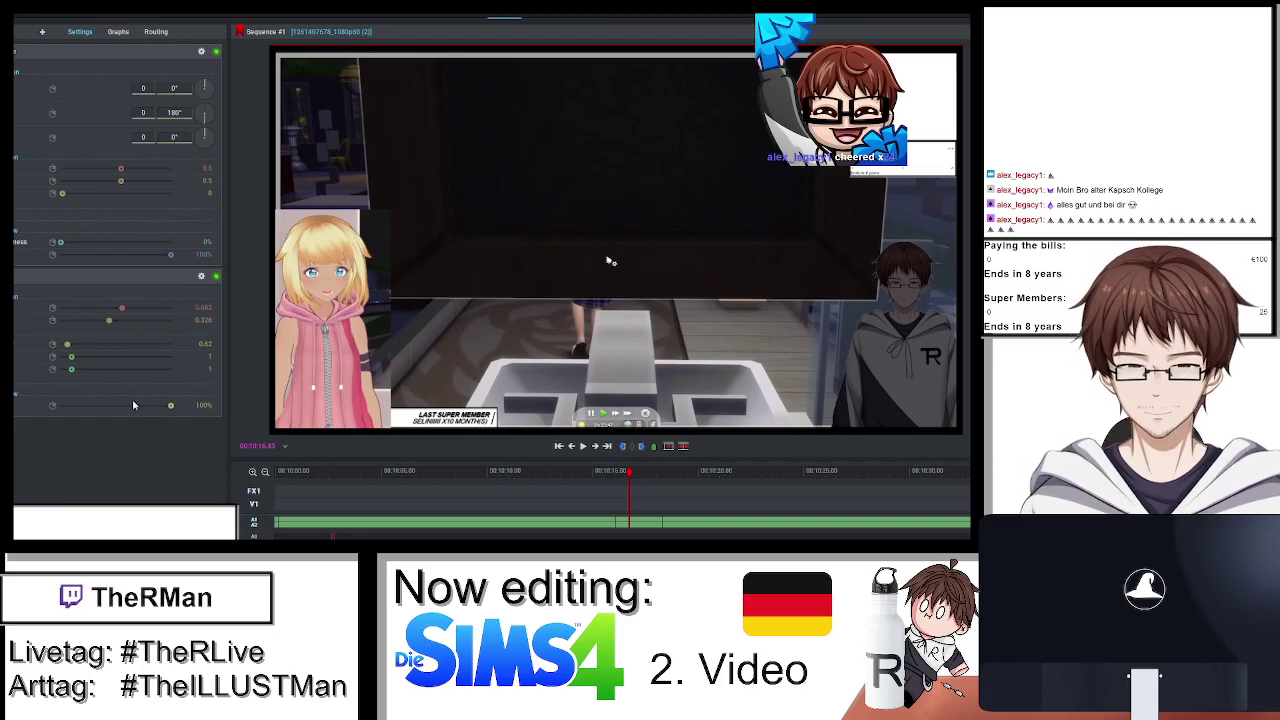
{"action": "left_click", "coordinate": [47, 32]}
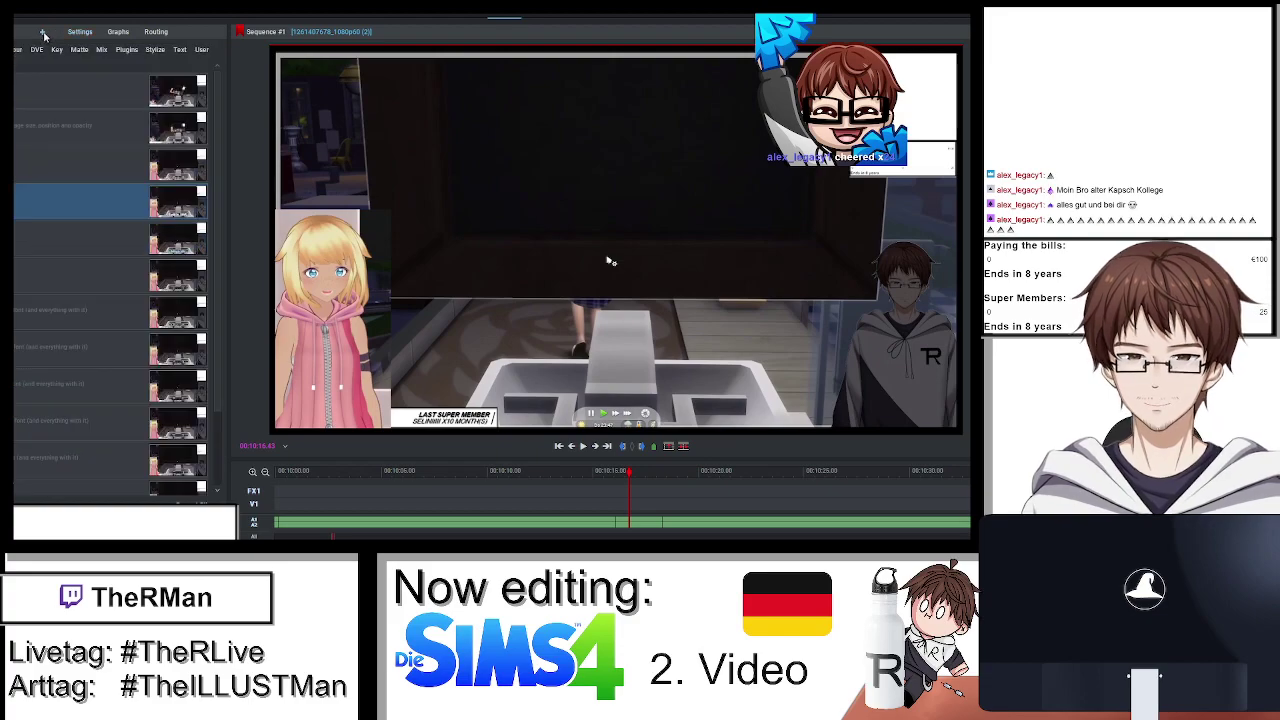
{"action": "left_click", "coordinate": [71, 207]}
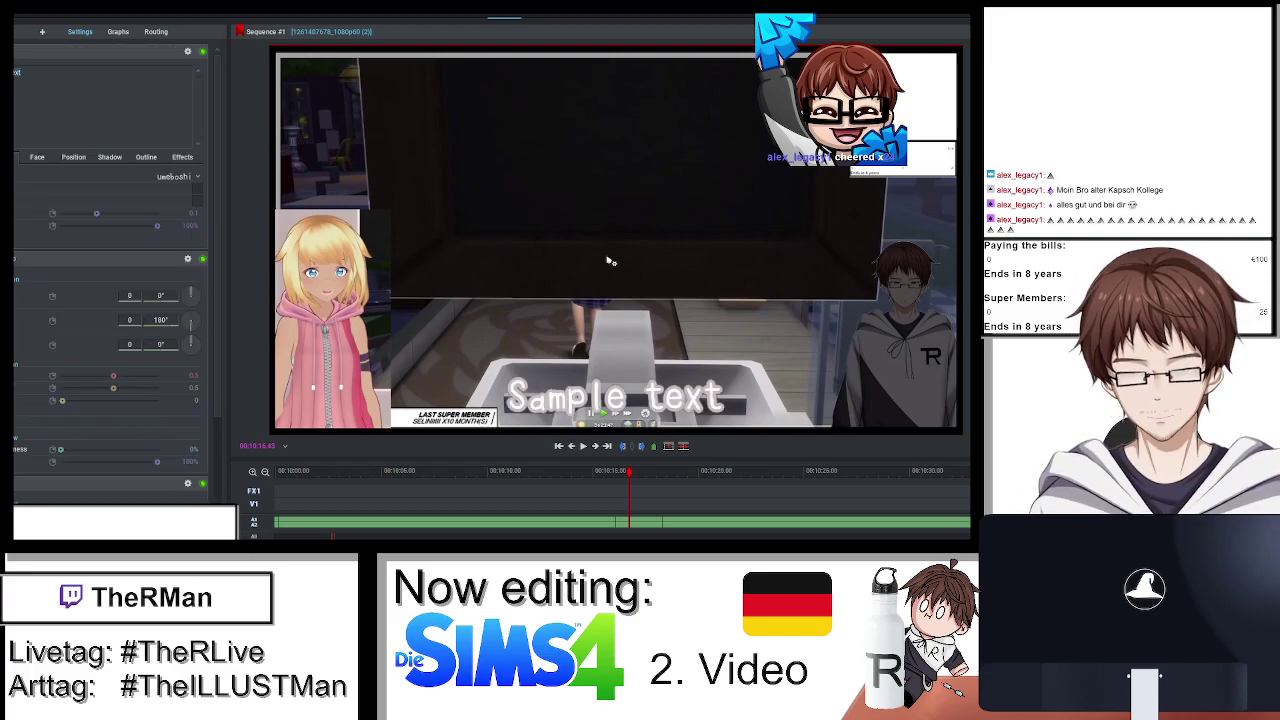
{"action": "type", "text": "She's haci"}
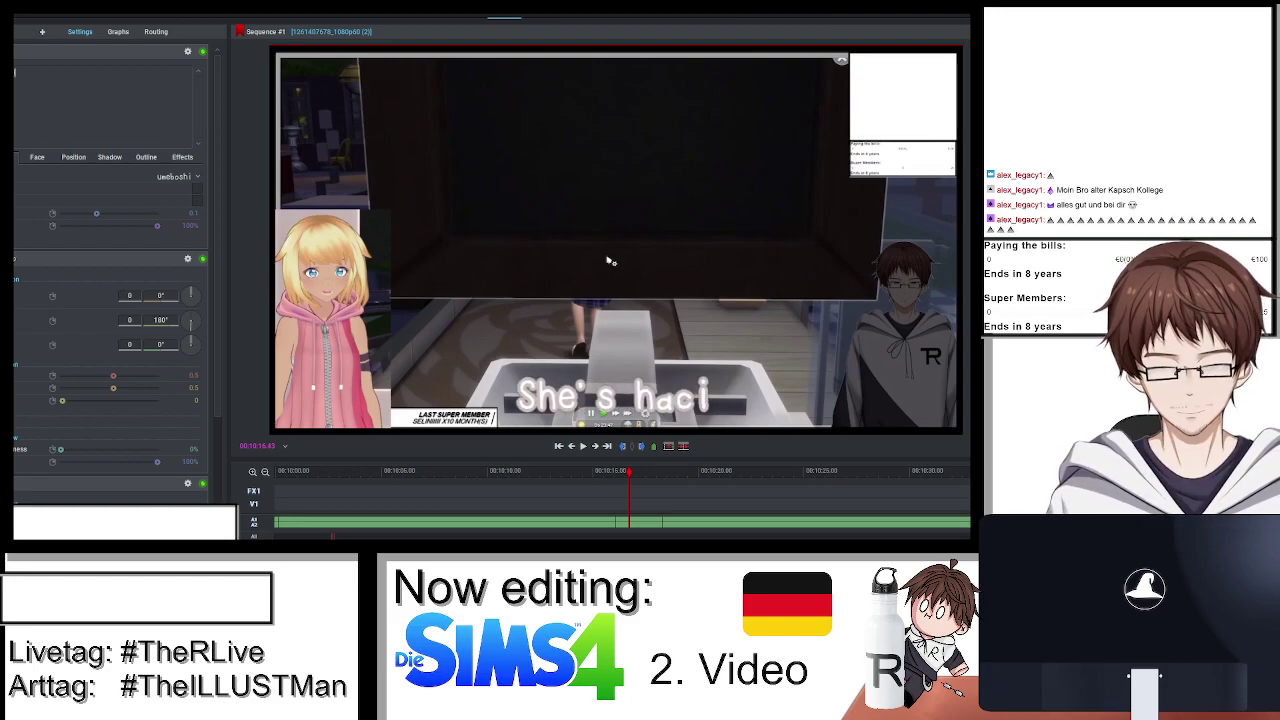
{"action": "key", "text": "BackSpace"}
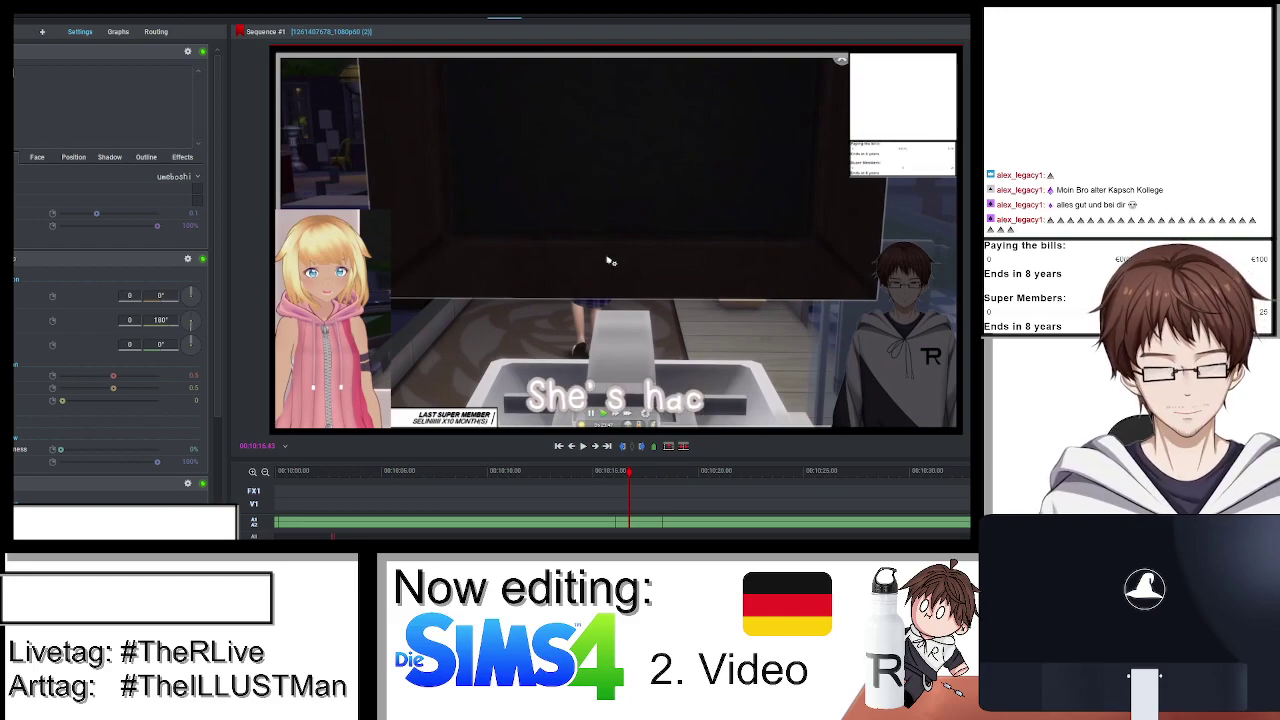
{"action": "type", "text": "king into t"}
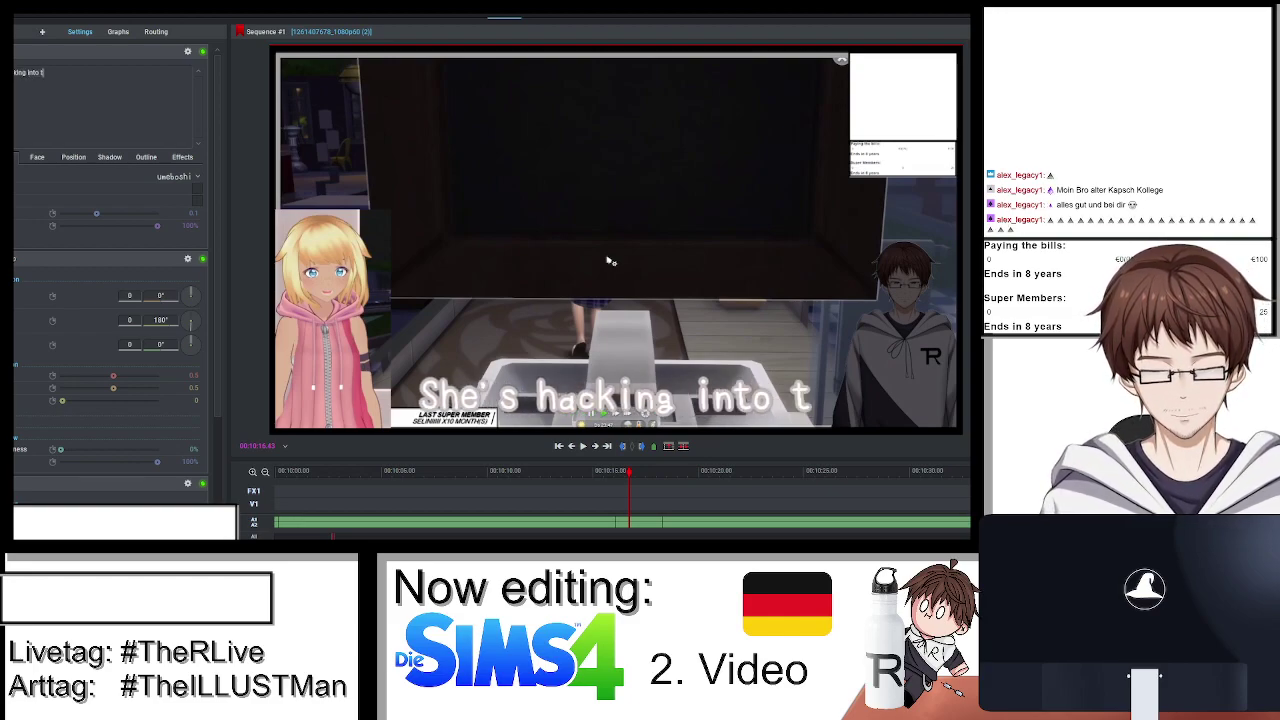
{"action": "type", "text": "he Pentac"}
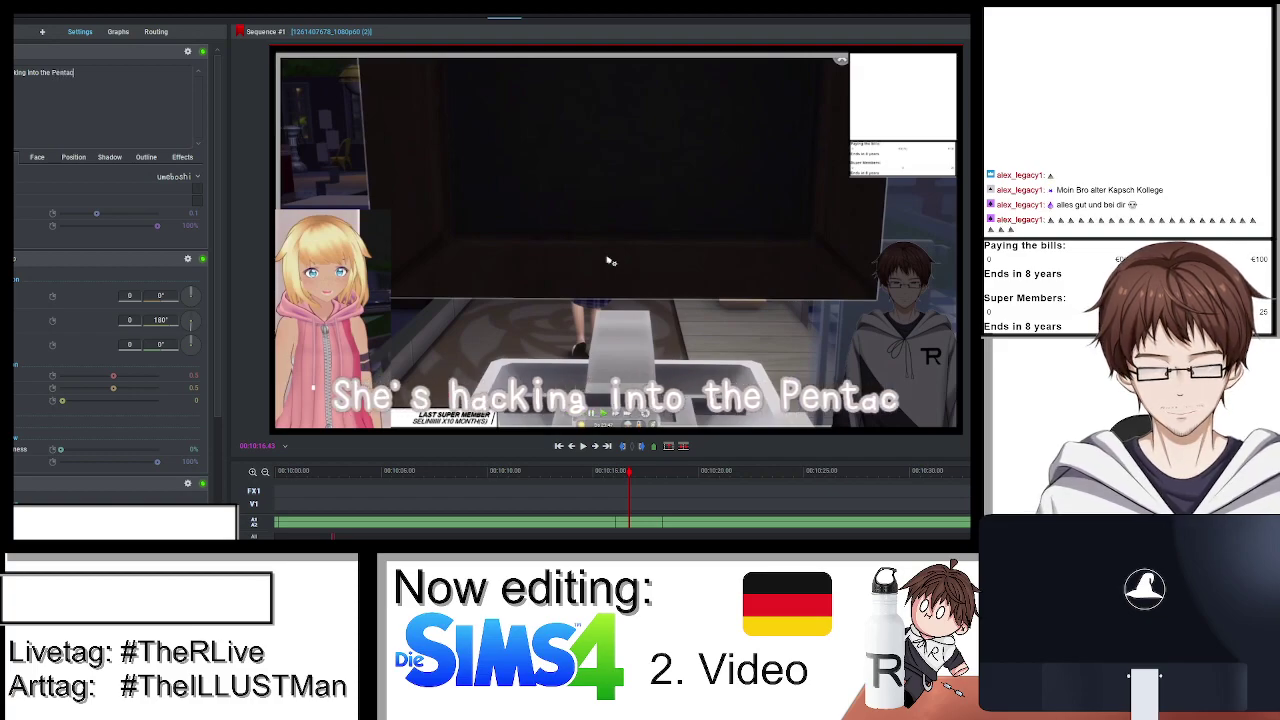
{"action": "key", "text": "BackSpace"}
{"action": "type", "text": "gon"}
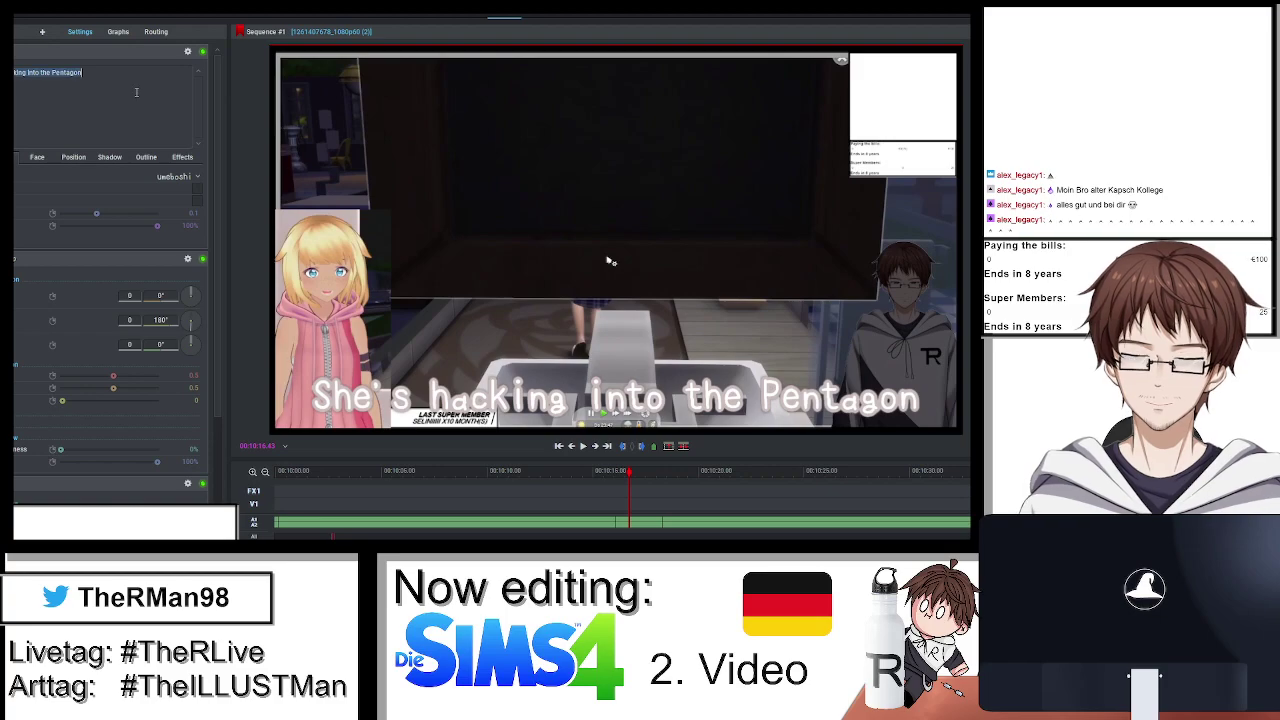
{"action": "left_click", "coordinate": [471, 13]}
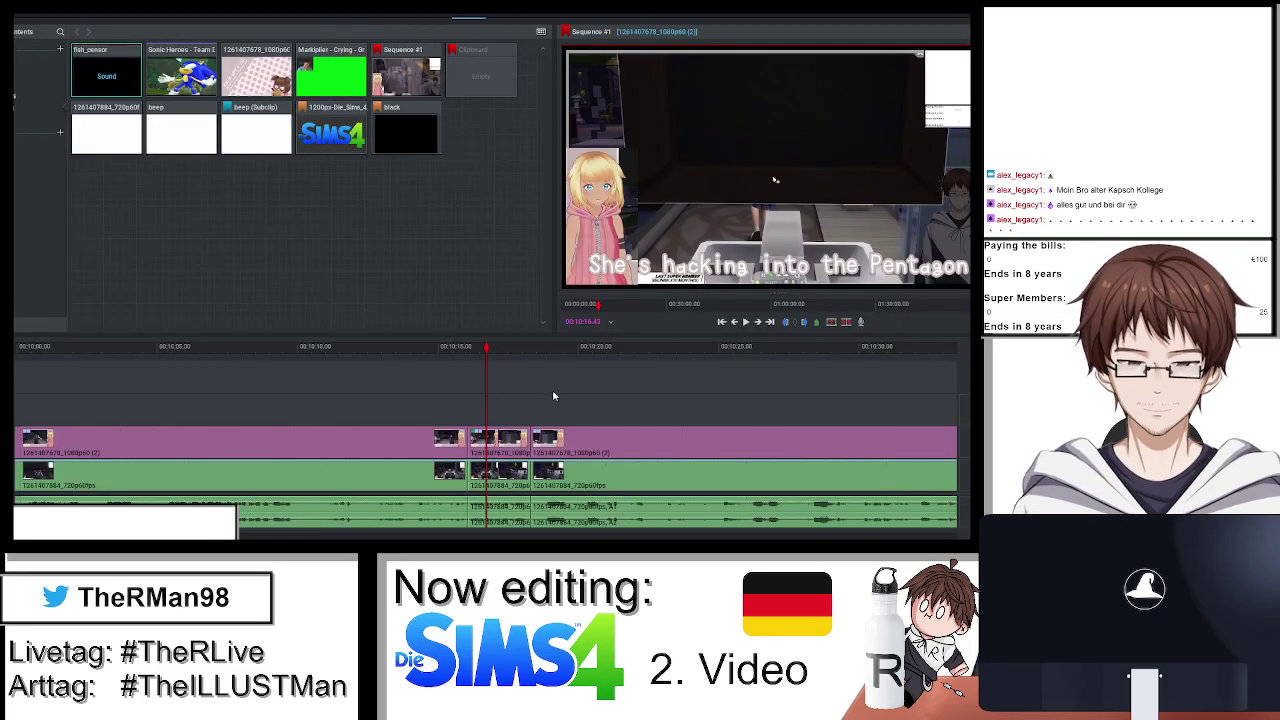
Isolate the brief shot of the girl beside the table by splitting all tracks just after 00:10:19 and before 00:10:20, and open its effect settings.
{"action": "key", "text": "space"}
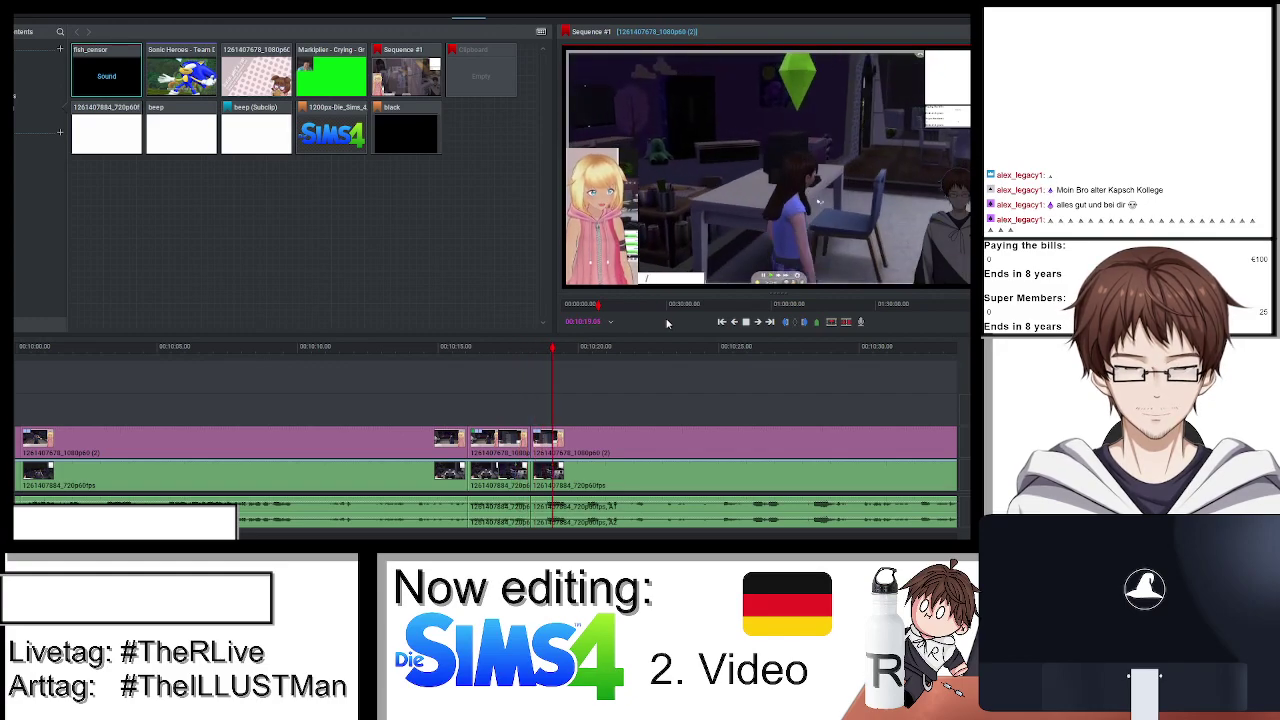
{"action": "key", "text": "space"}
{"action": "scroll", "coordinate": [565, 416], "scroll_direction": "up", "scroll_amount": 3}
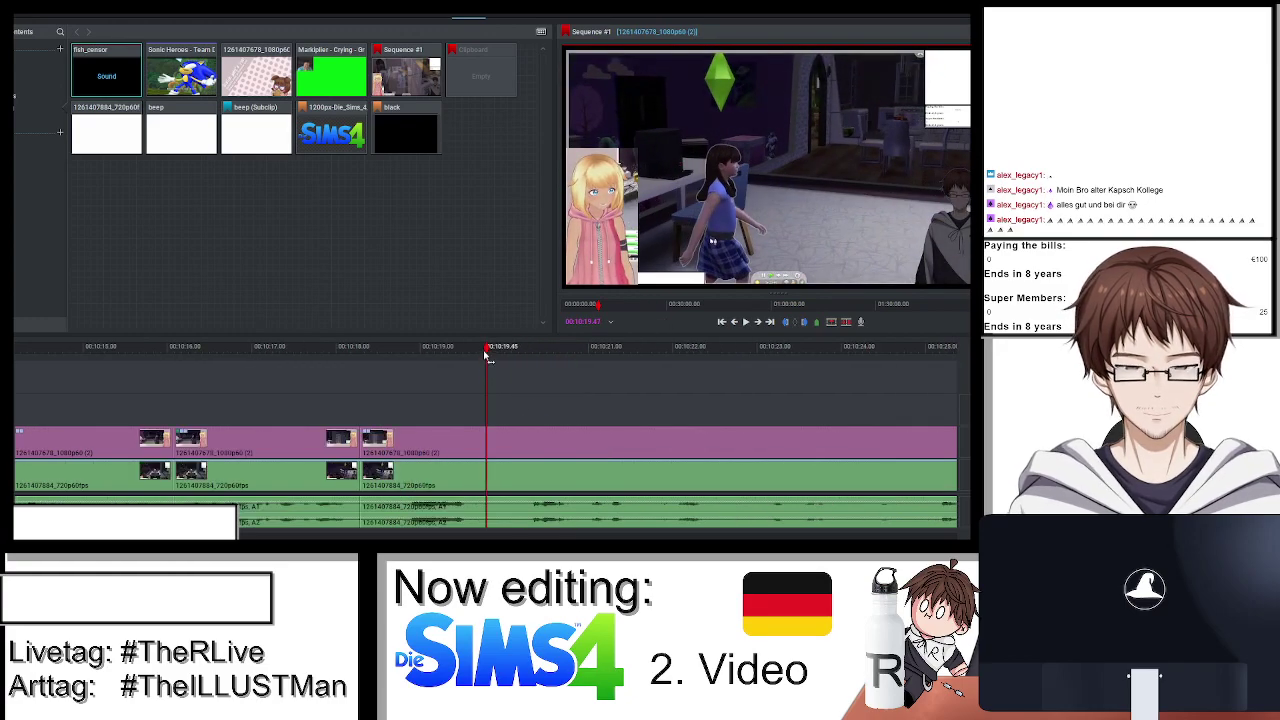
{"action": "key", "text": "c"}
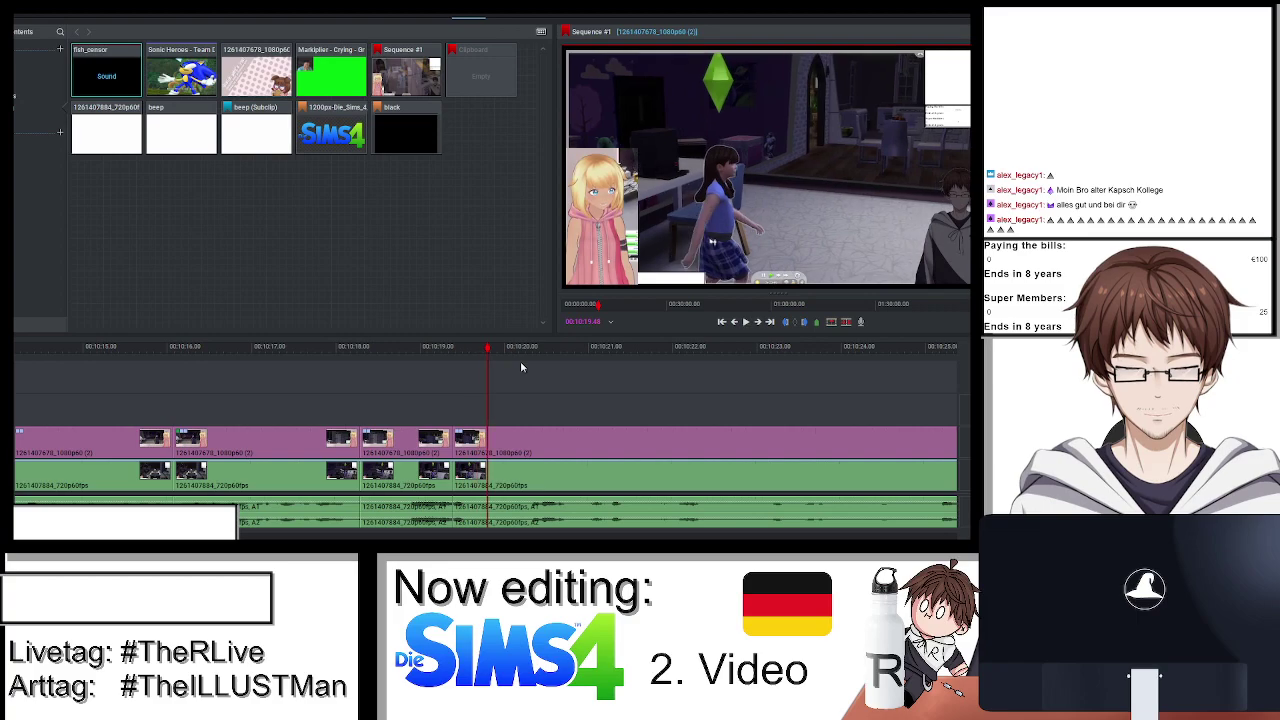
{"action": "left_click", "coordinate": [442, 453]}
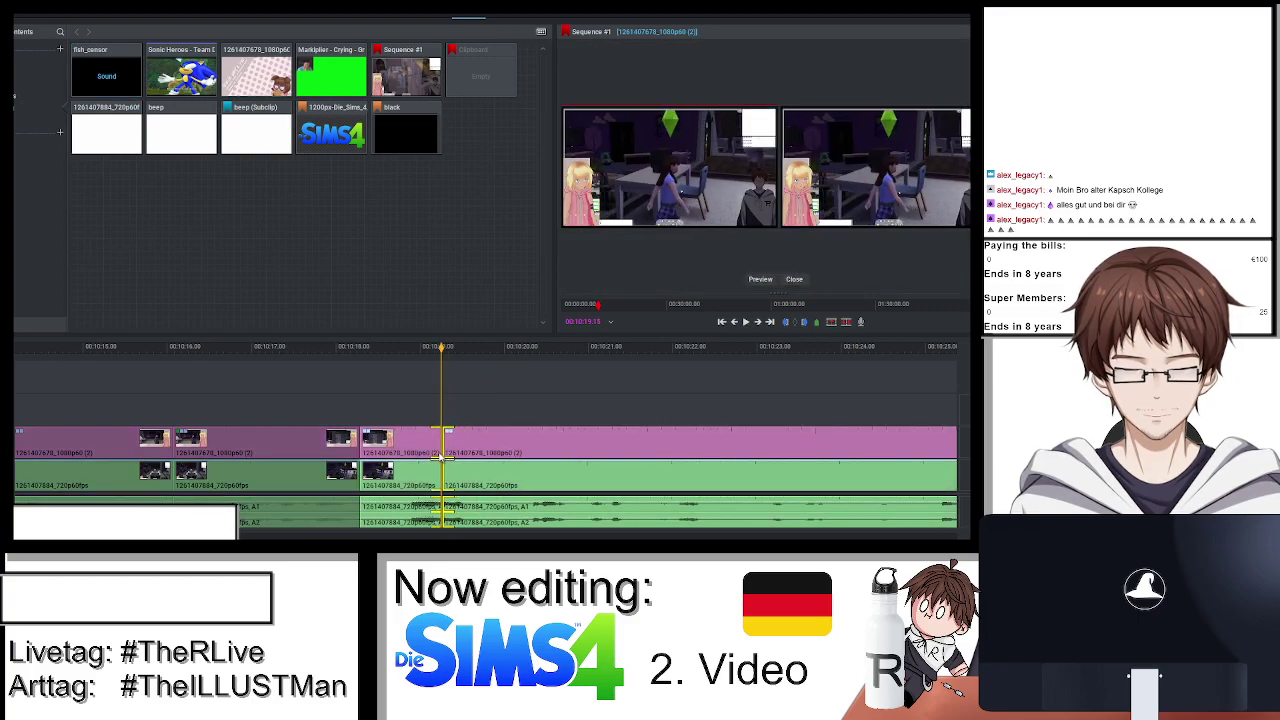
{"action": "left_click_drag", "start_coordinate": [442, 454], "coordinate": [436, 454]}
{"action": "left_click", "coordinate": [793, 279]}
{"action": "key", "text": "space"}
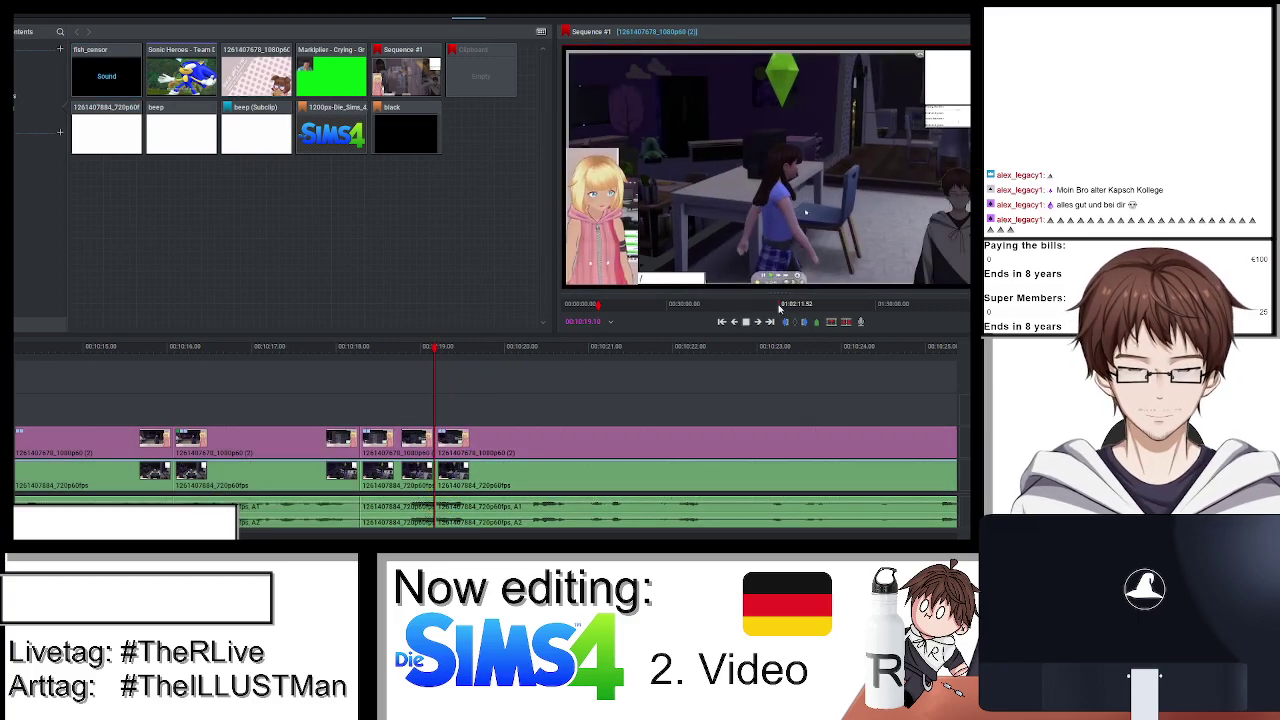
{"action": "left_click_drag", "start_coordinate": [477, 350], "coordinate": [451, 365]}
{"action": "left_click", "coordinate": [506, 14]}
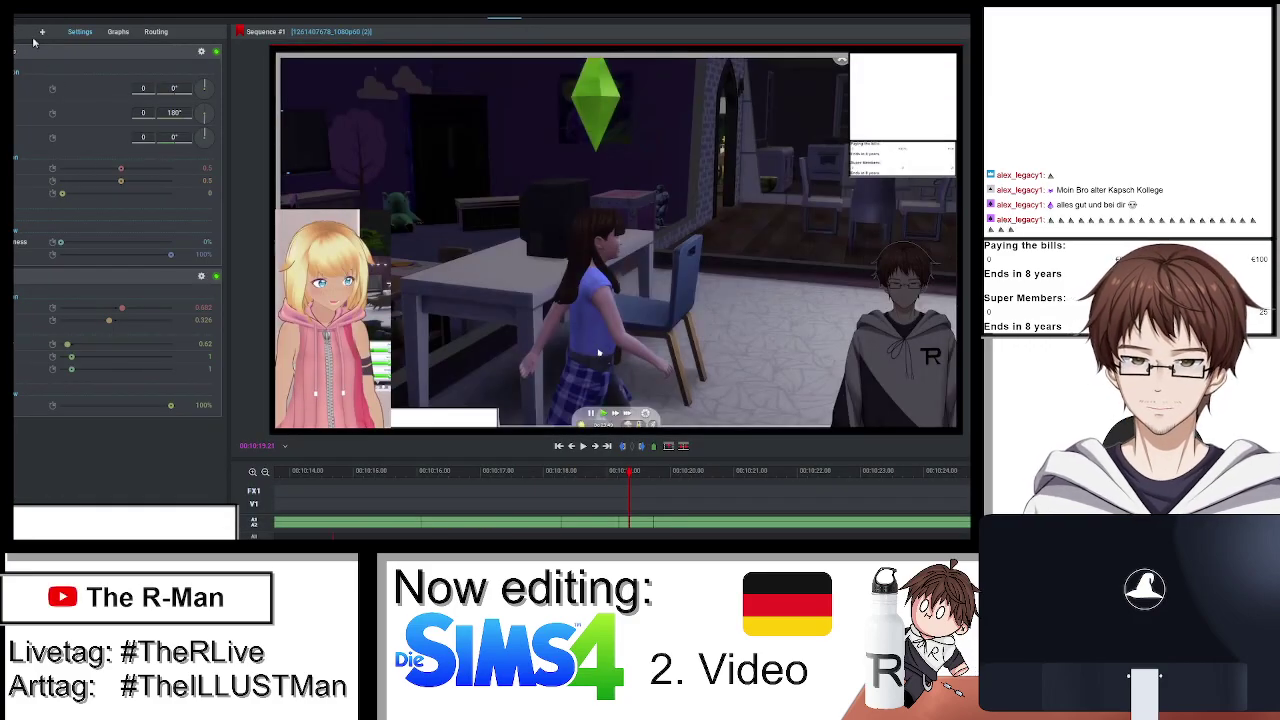
{"action": "left_click", "coordinate": [42, 31]}
{"action": "left_click", "coordinate": [150, 128]}
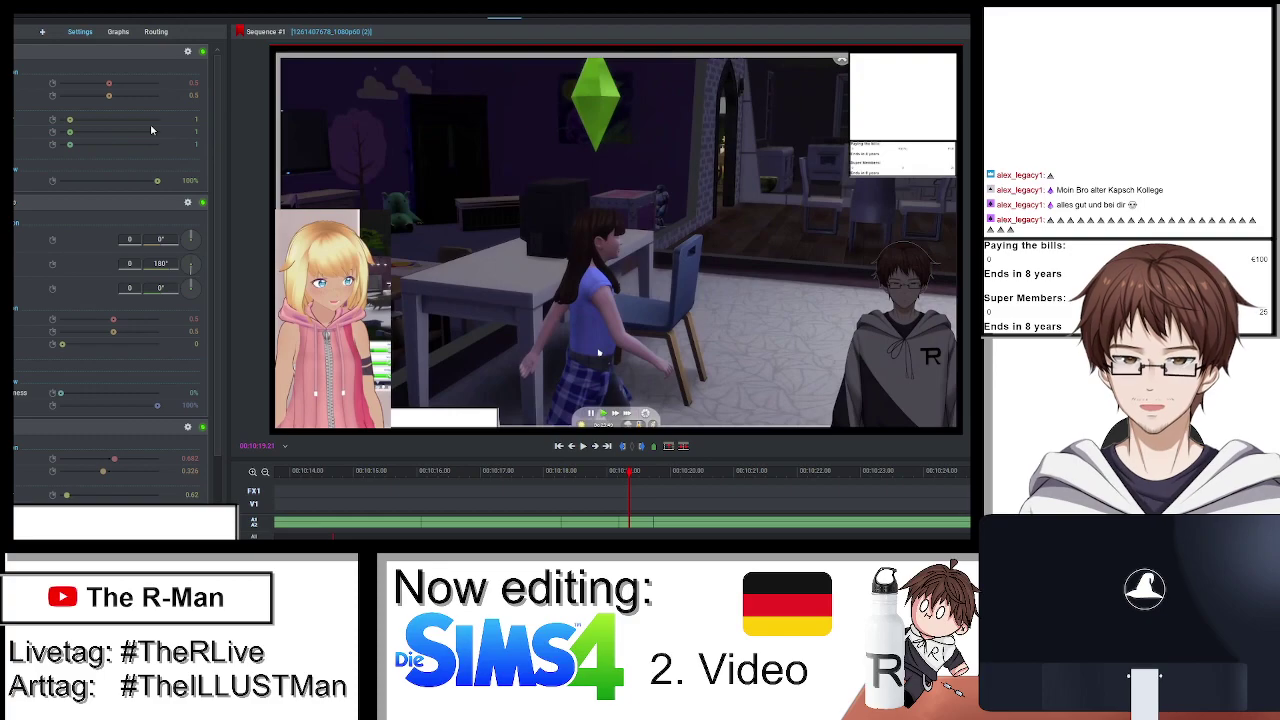
{"action": "left_click", "coordinate": [186, 53]}
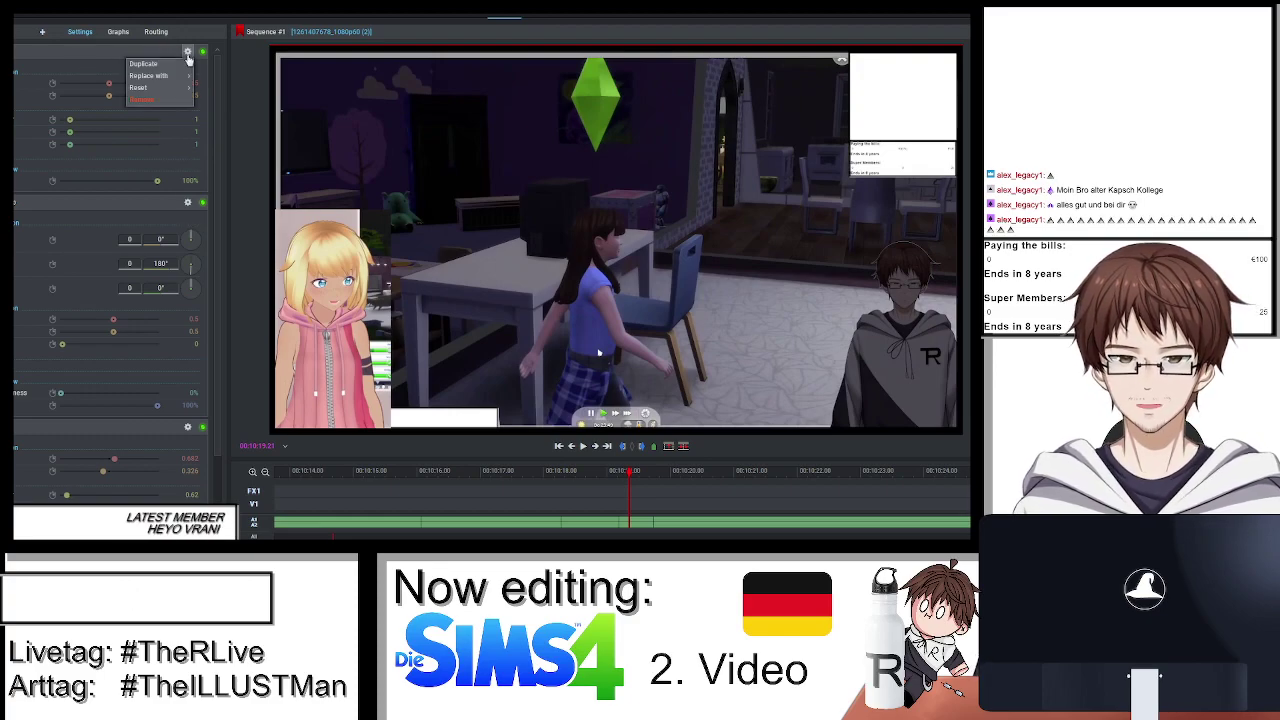
{"action": "left_click", "coordinate": [166, 100]}
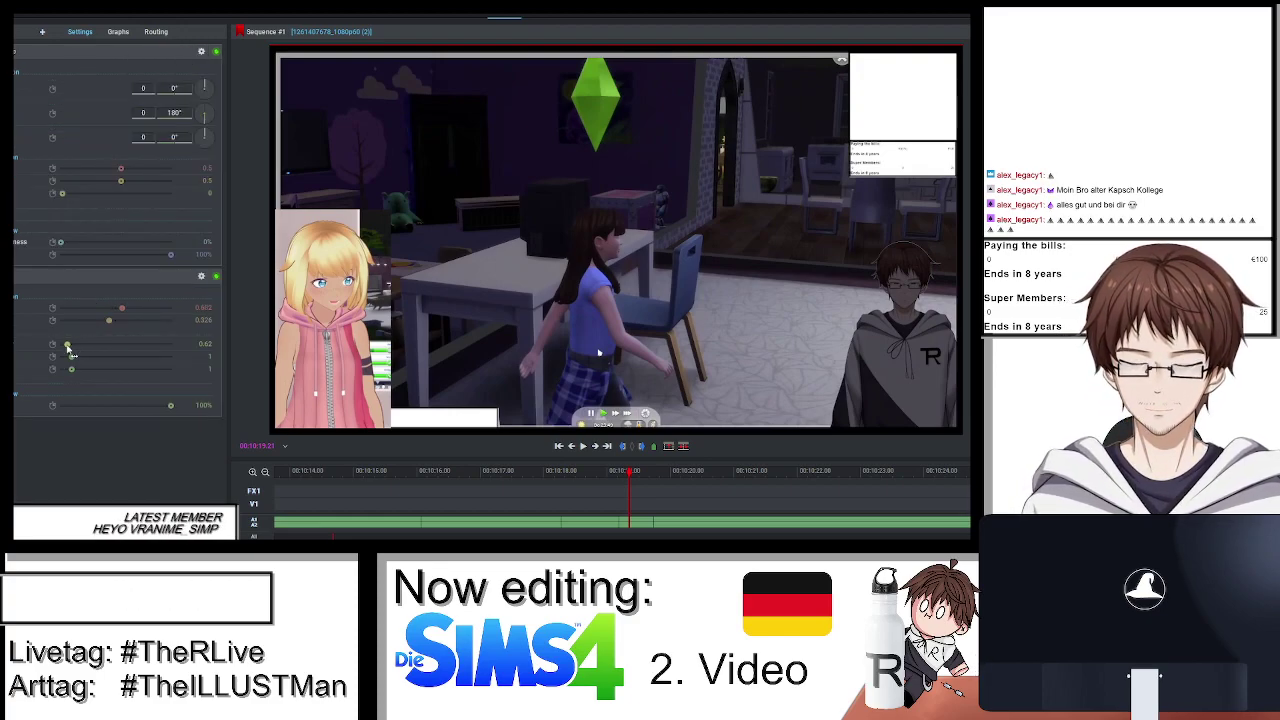
Enlarge the blonde avatar overlay to a scale of 1.871 and shift it horizontally to 0.554.
{"action": "left_click_drag", "start_coordinate": [68, 347], "coordinate": [79, 347]}
{"action": "mouse_move", "coordinate": [121, 307]}
{"action": "left_mouse_down"}
{"action": "mouse_move", "coordinate": [137, 311]}
{"action": "mouse_move", "coordinate": [104, 316]}
{"action": "left_mouse_up"}
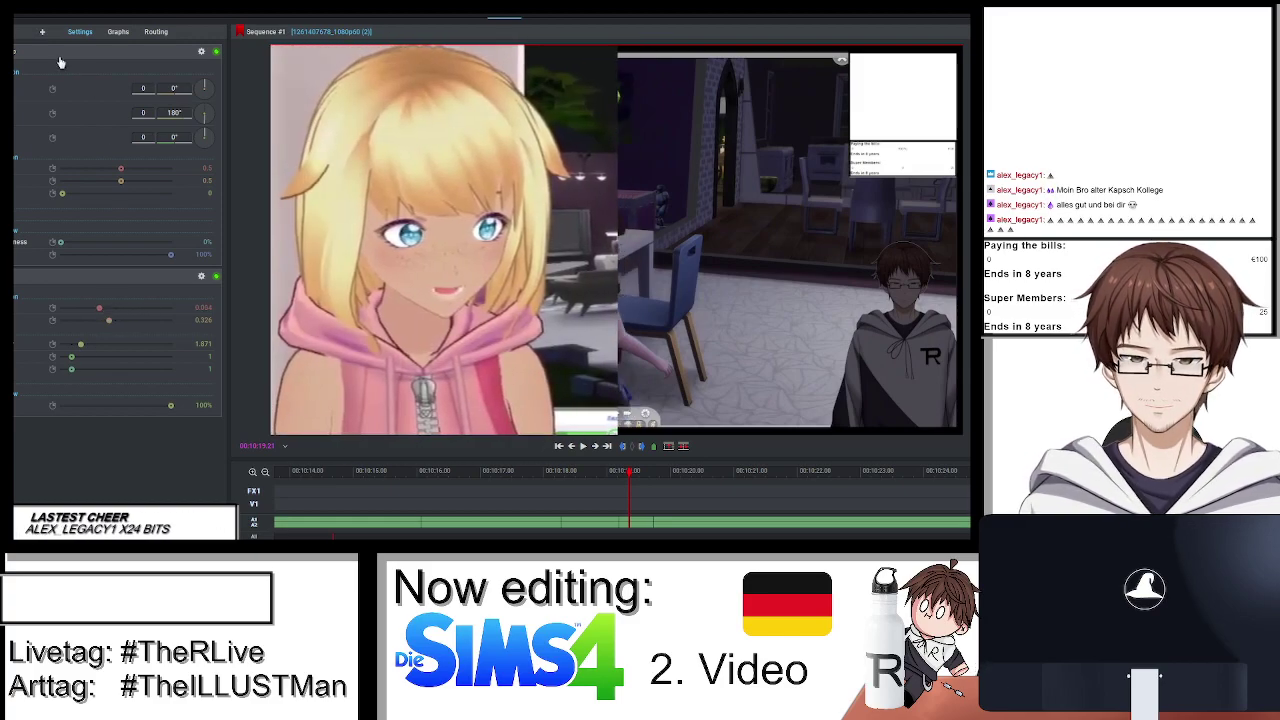
Add a two-line subtitle "She's hacking into the Pentagon" / "AGAIN!" to the avatar close-up and set its vertical position to 85%.
{"action": "left_click", "coordinate": [42, 32]}
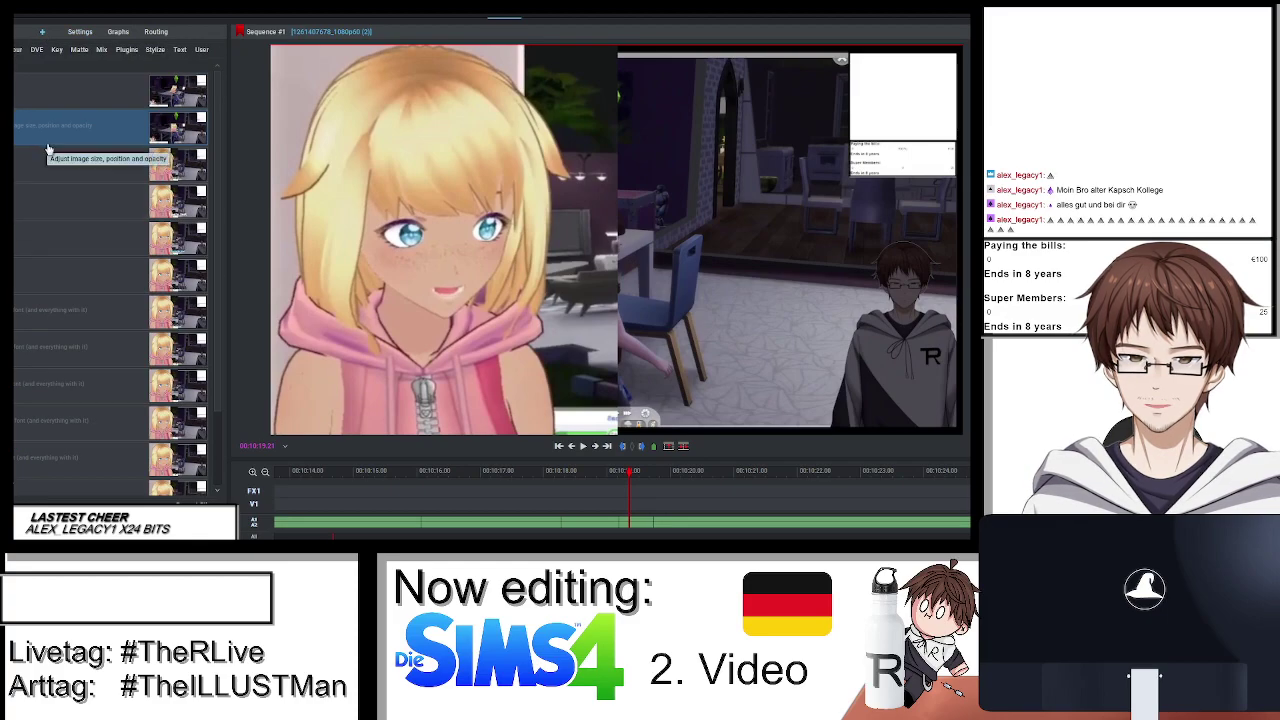
{"action": "left_click", "coordinate": [51, 206]}
{"action": "key", "text": "ctrl+a"}
{"action": "type", "text": "She's hacking into the Pentagon"}
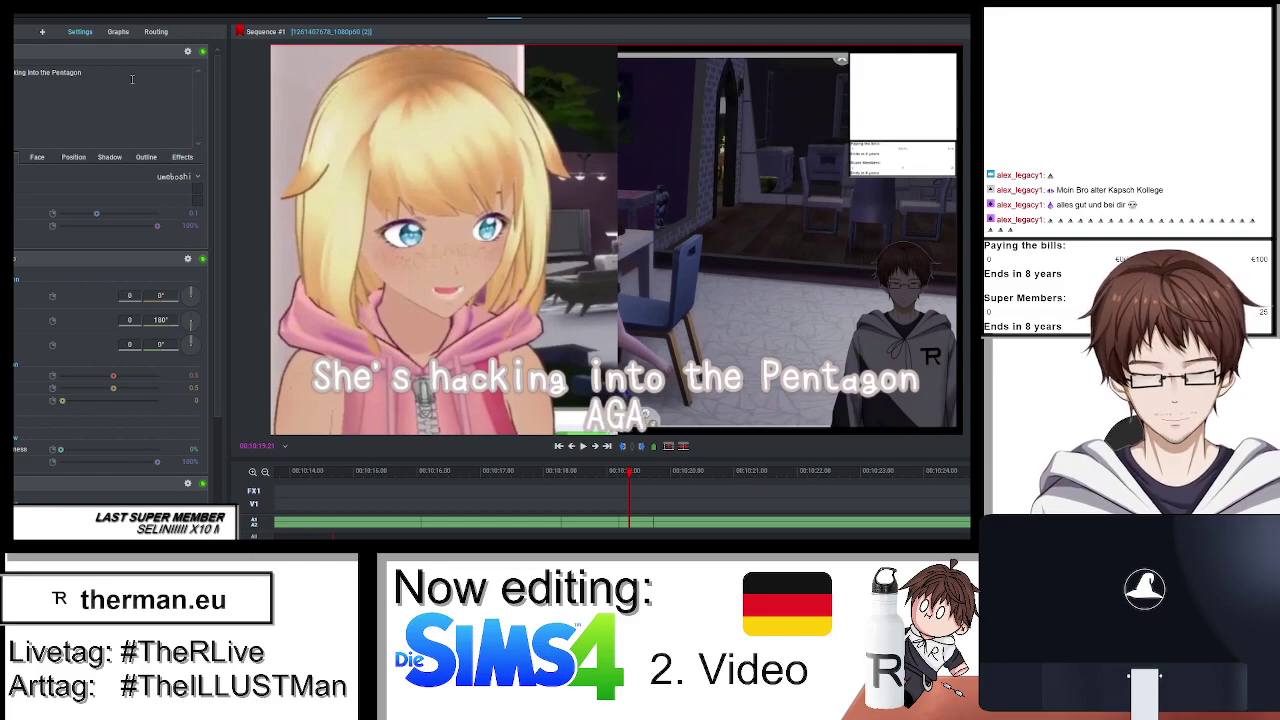
{"action": "left_click", "coordinate": [71, 159]}
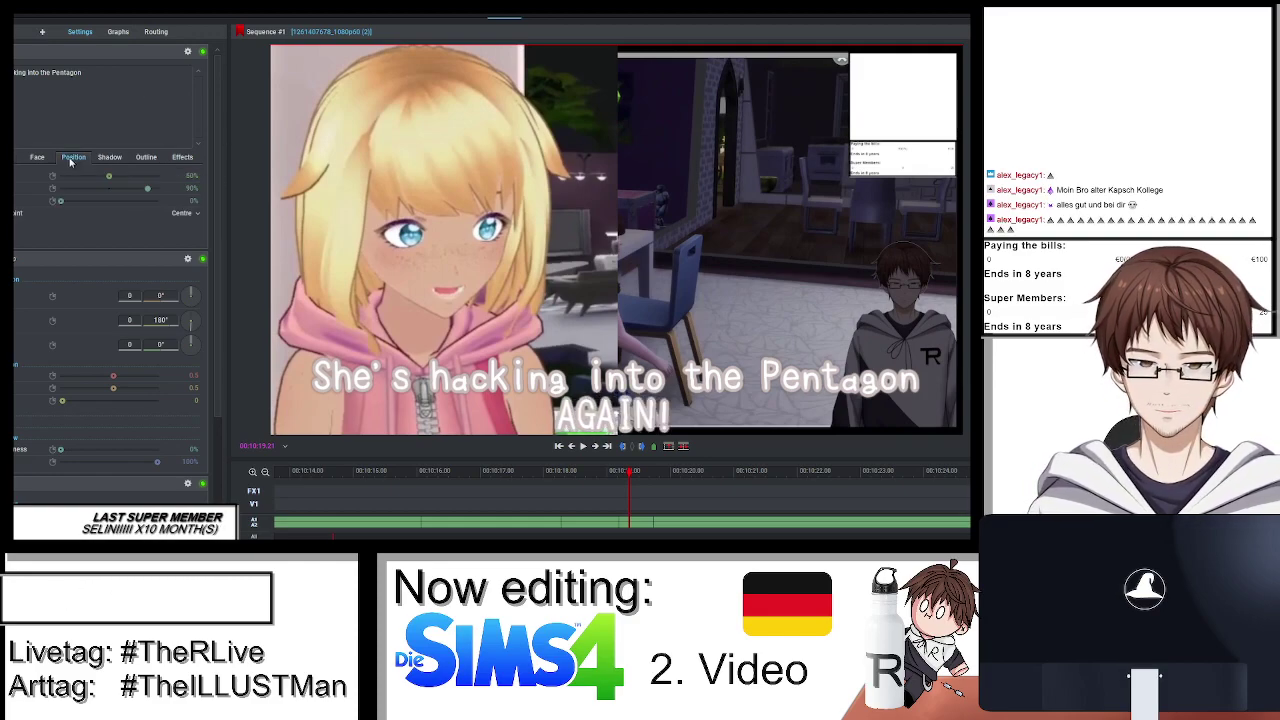
{"action": "type", "text": "85"}
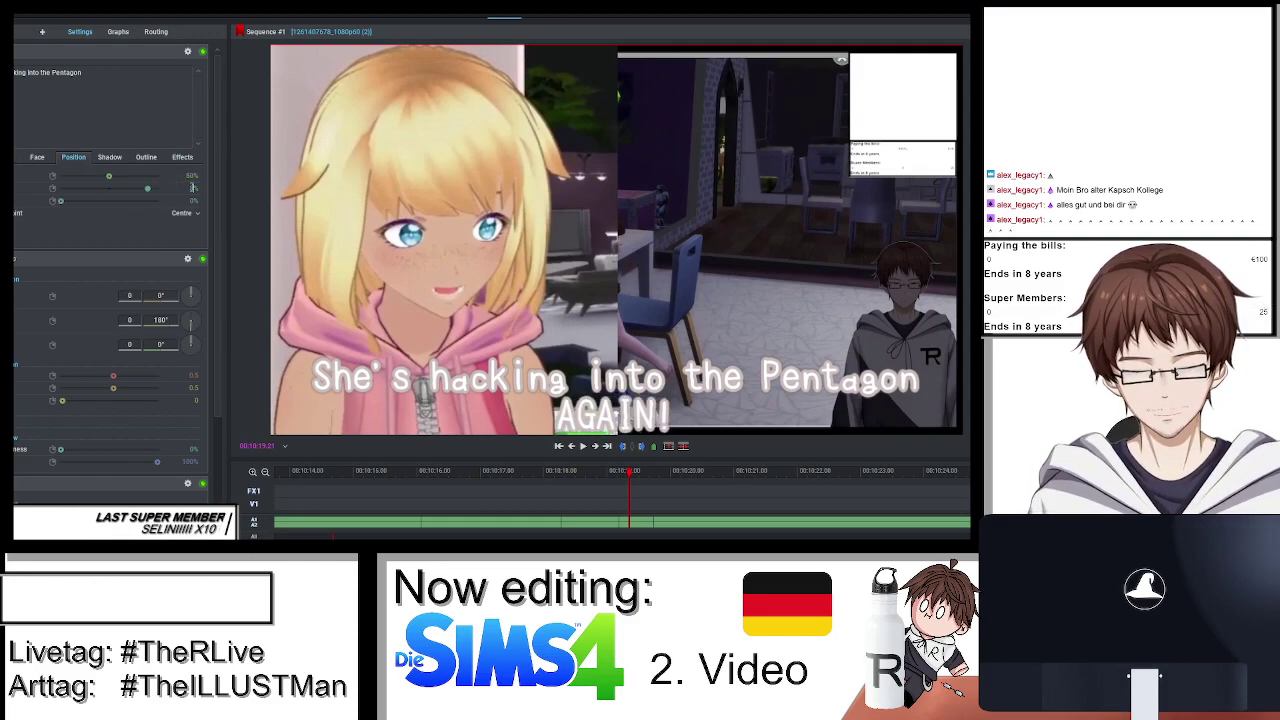
{"action": "key", "text": "Return"}
{"action": "left_click", "coordinate": [476, 17]}
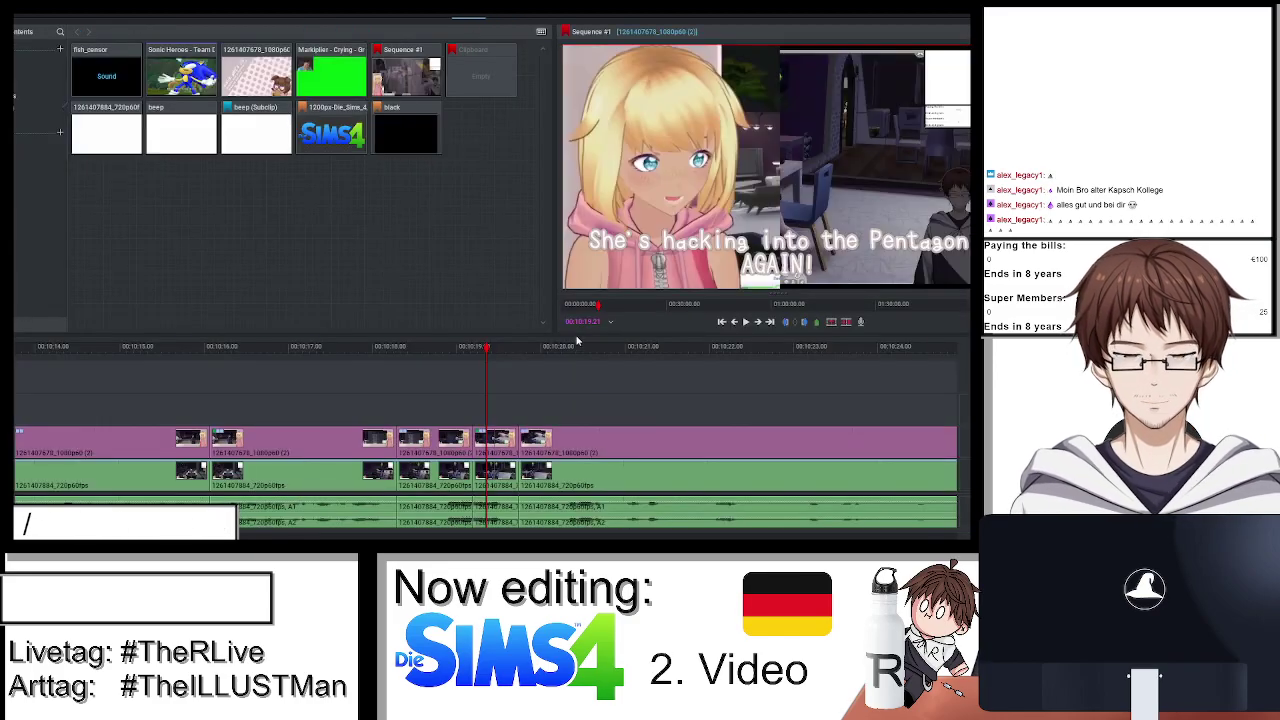
Review the footage after the avatar close-up up to about 00:10:48, rechecking the kitchen scene from about 00:10:38 onward.
{"action": "key", "text": "space"}
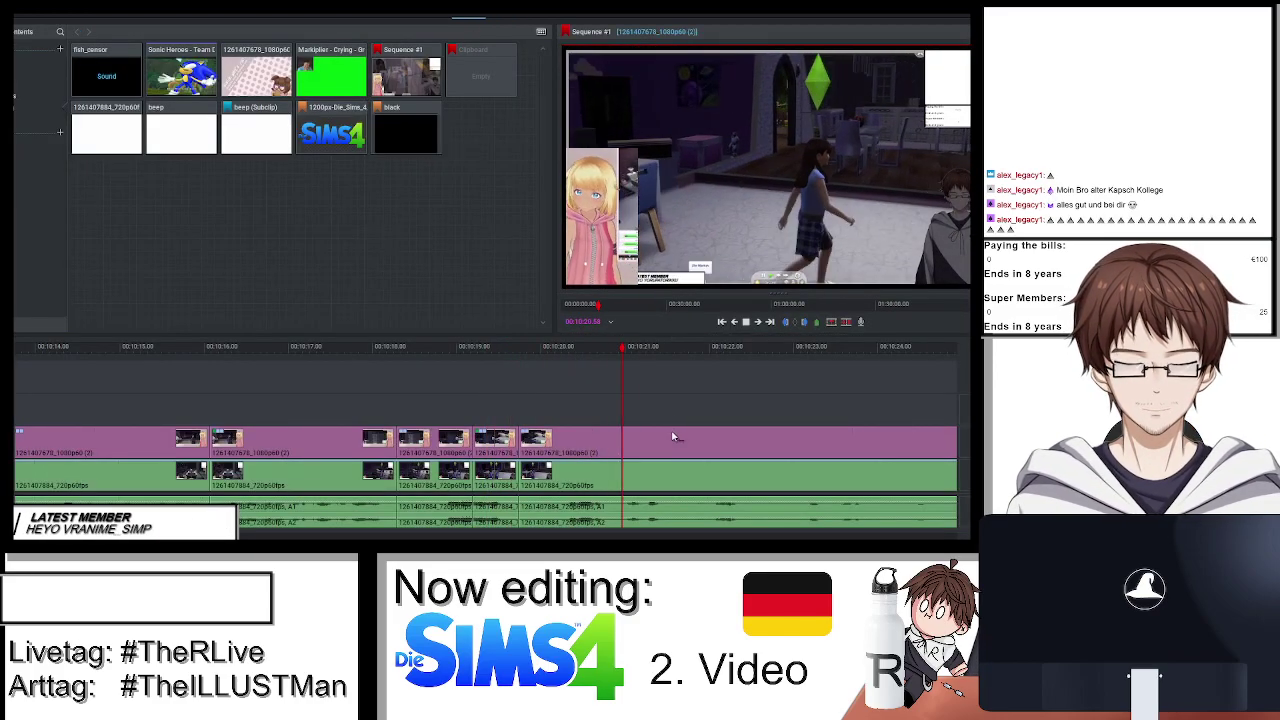
{"action": "scroll", "coordinate": [673, 437], "scroll_direction": "down", "scroll_amount": 3}
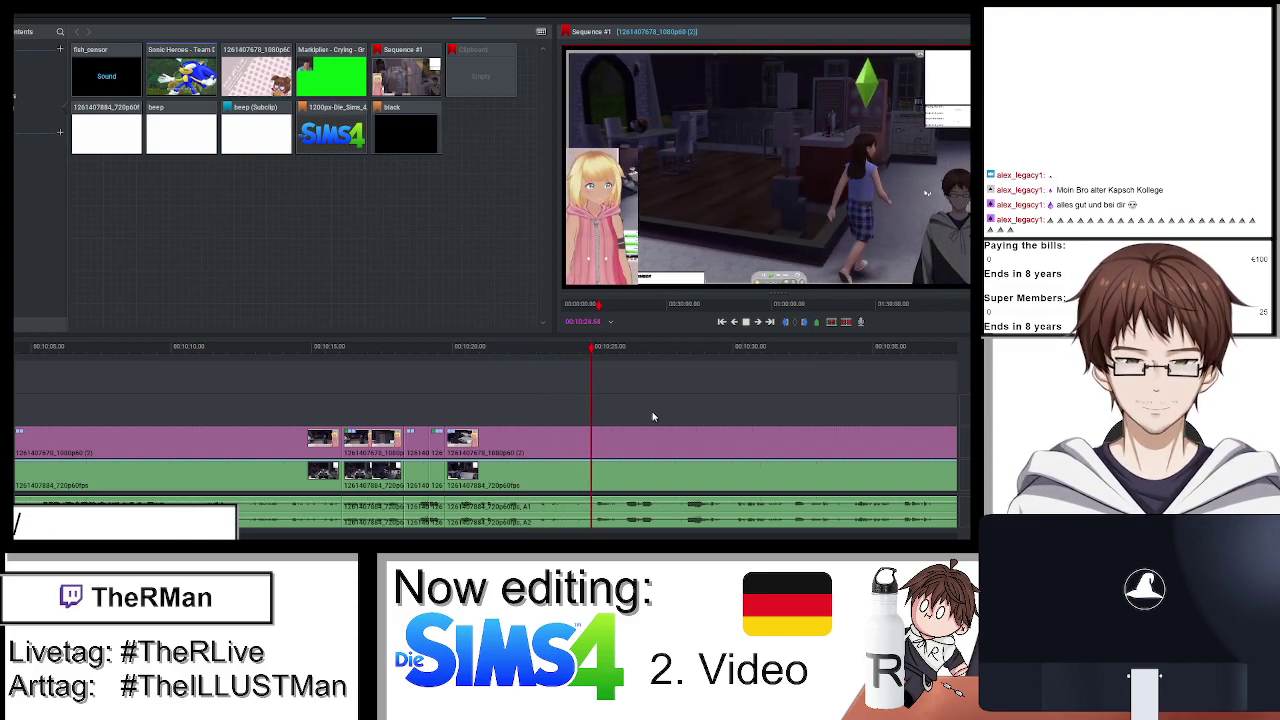
{"action": "scroll", "coordinate": [653, 416], "scroll_direction": "down", "scroll_amount": 2}
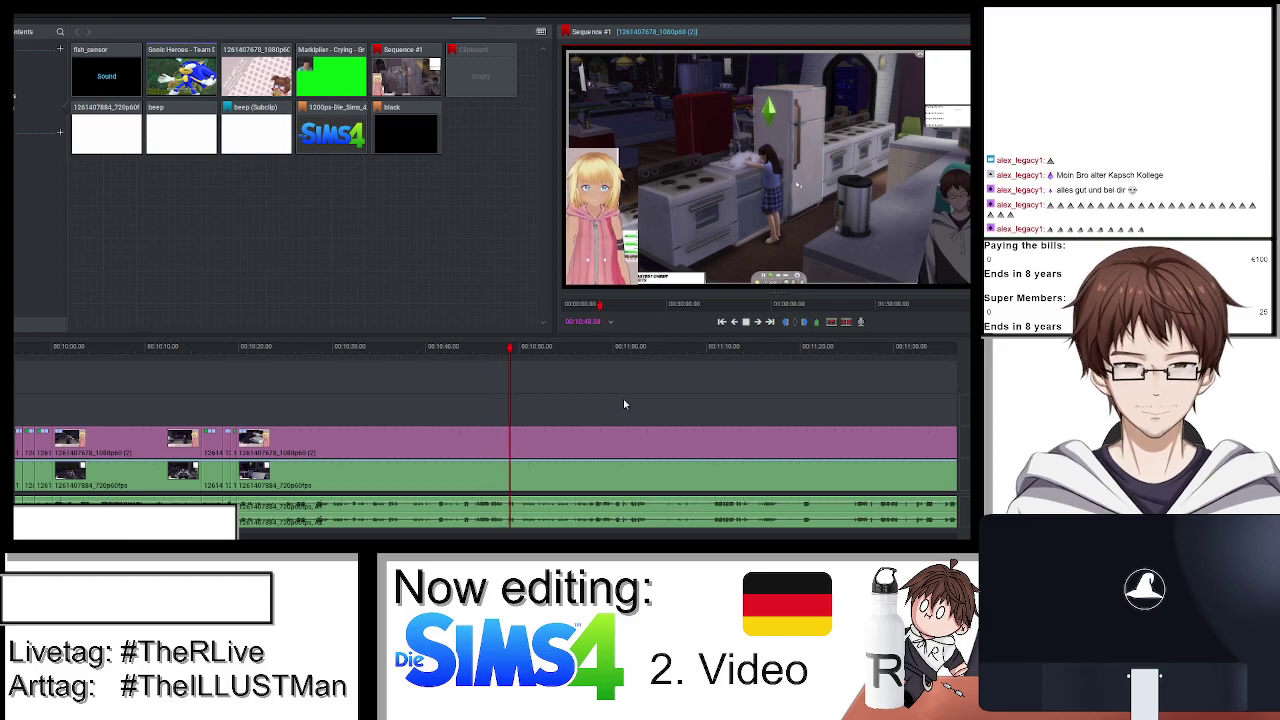
{"action": "left_click", "coordinate": [494, 349]}
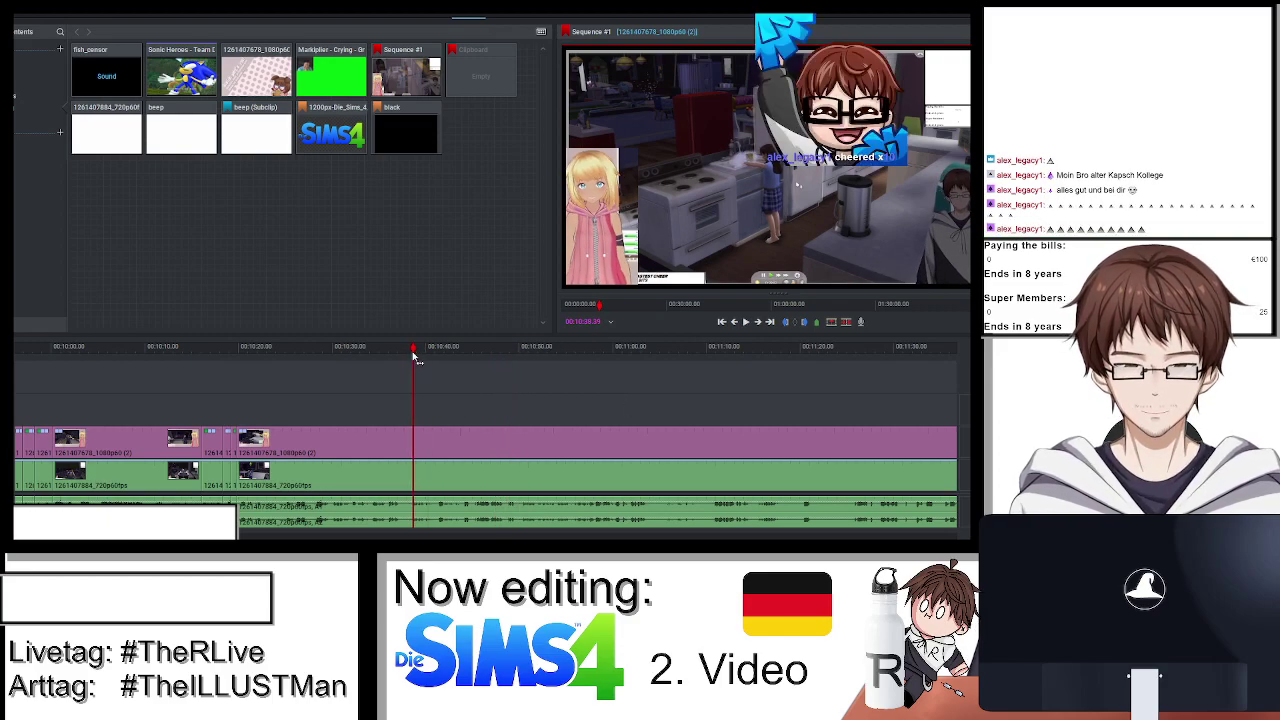
{"action": "left_click_drag", "start_coordinate": [414, 356], "coordinate": [470, 368]}
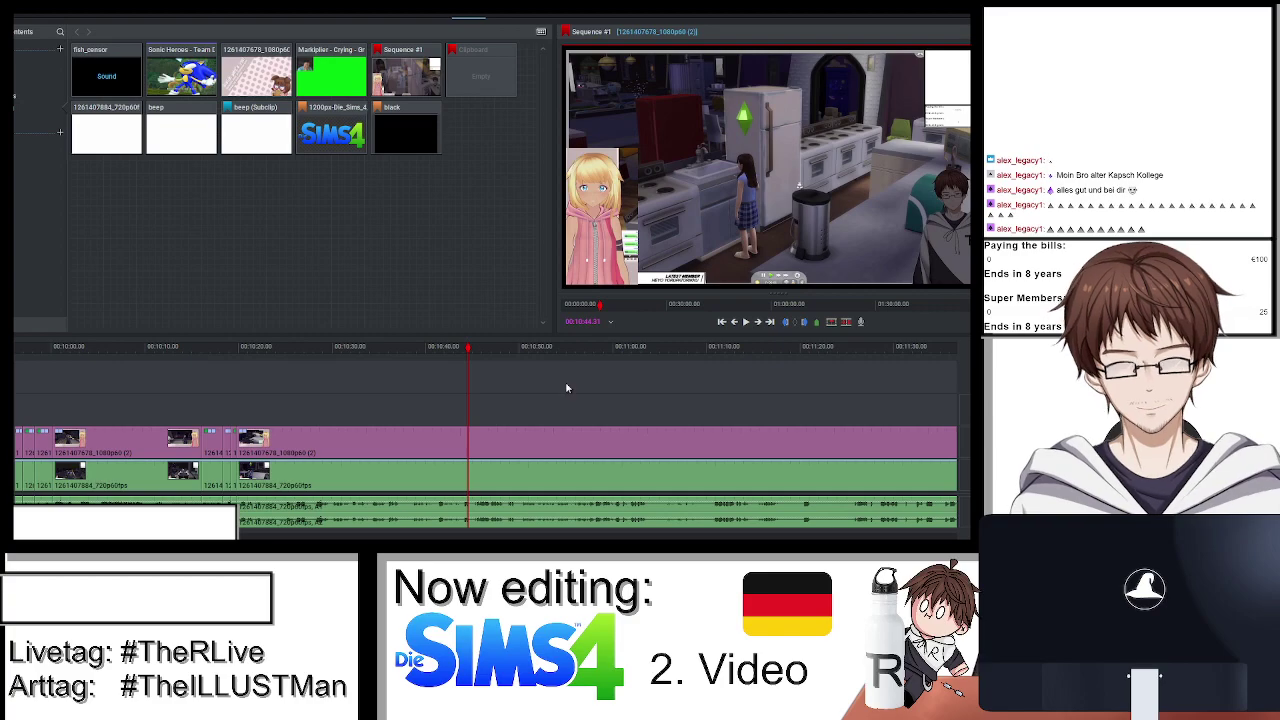
{"action": "key", "text": "Up"}
{"action": "left_click_drag", "start_coordinate": [487, 352], "coordinate": [399, 351]}
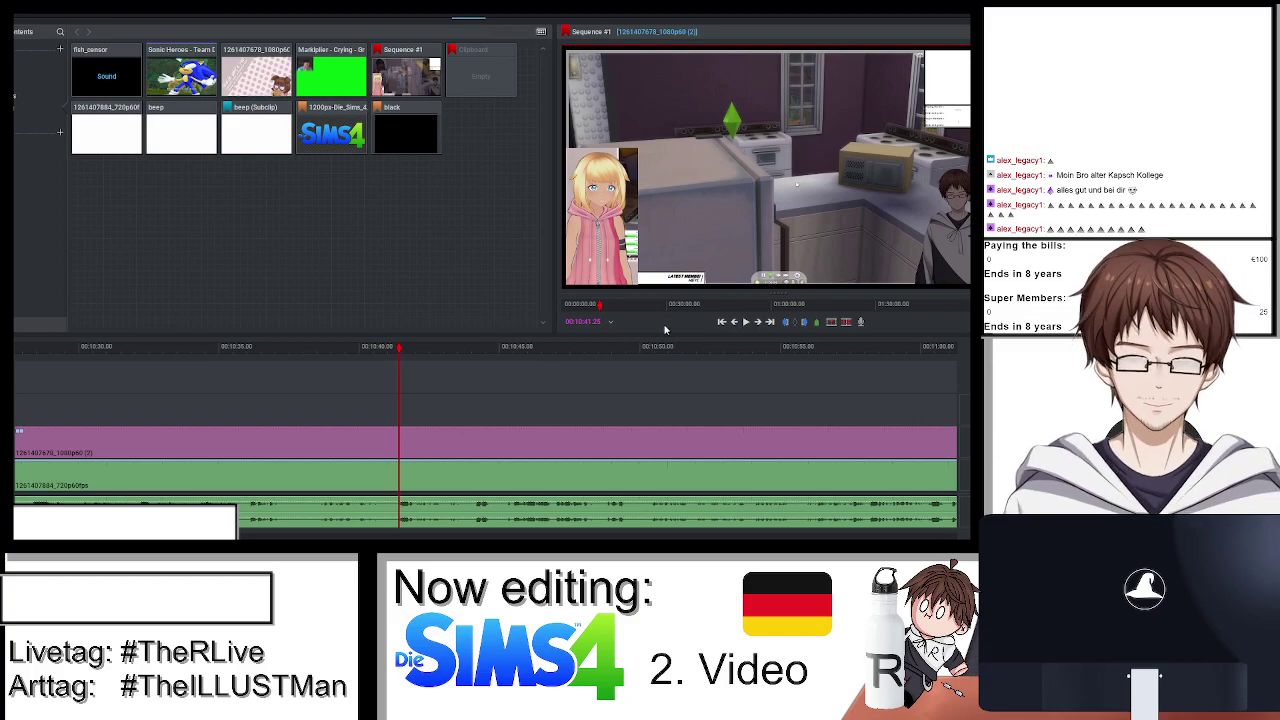
Isolate the shot of the girl at the sink by splitting all tracks at about 00:10:45 and 00:10:49, and open its effect settings.
{"action": "key", "text": "space"}
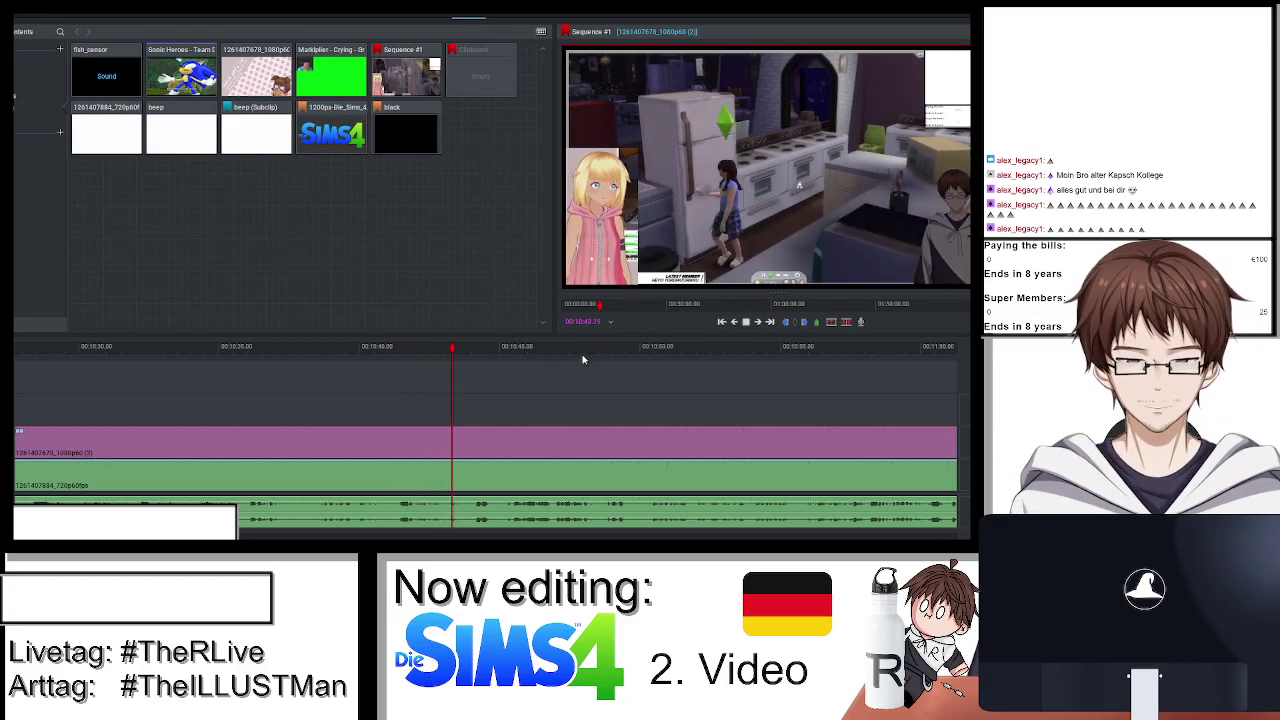
{"action": "key", "text": "space"}
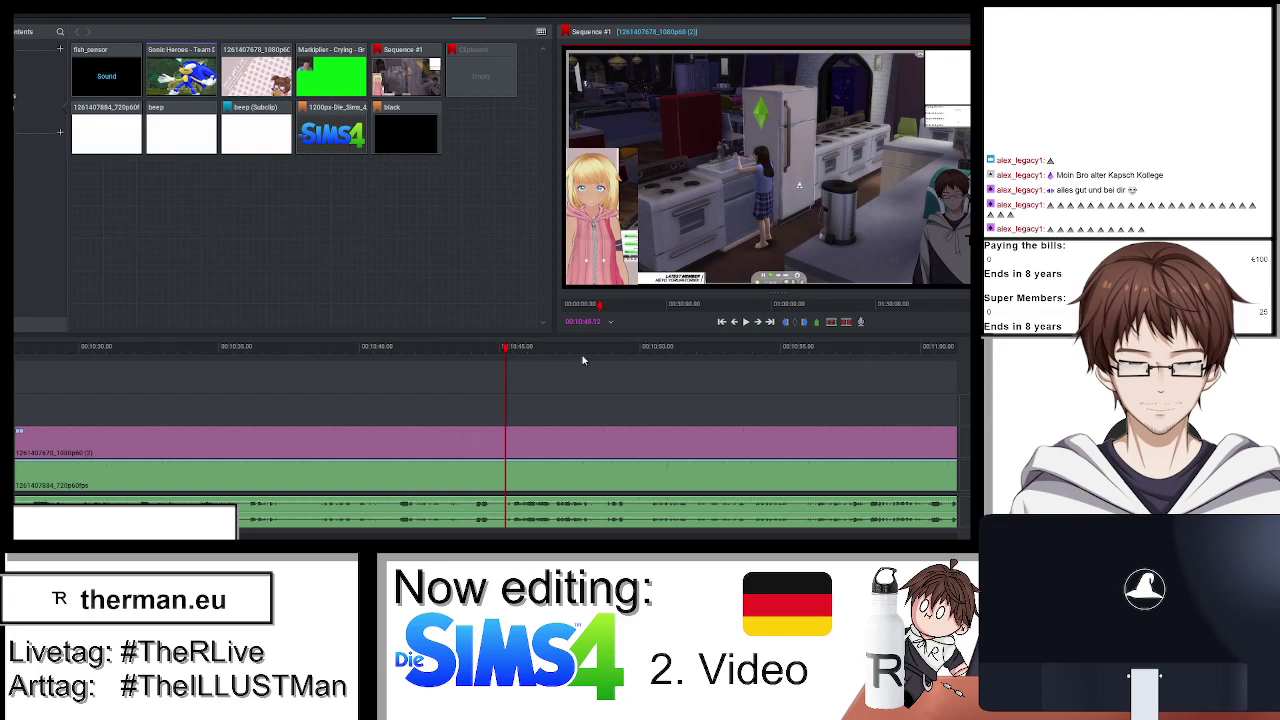
{"action": "key", "text": "space"}
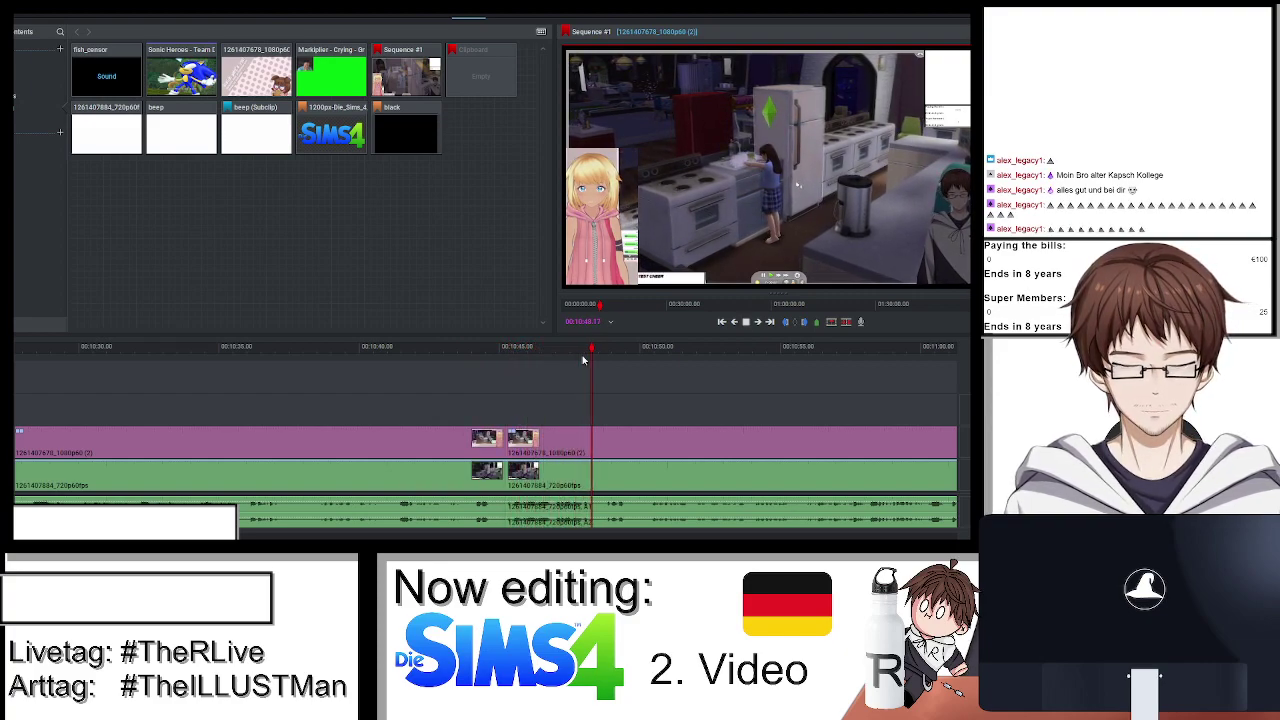
{"action": "key", "text": "space"}
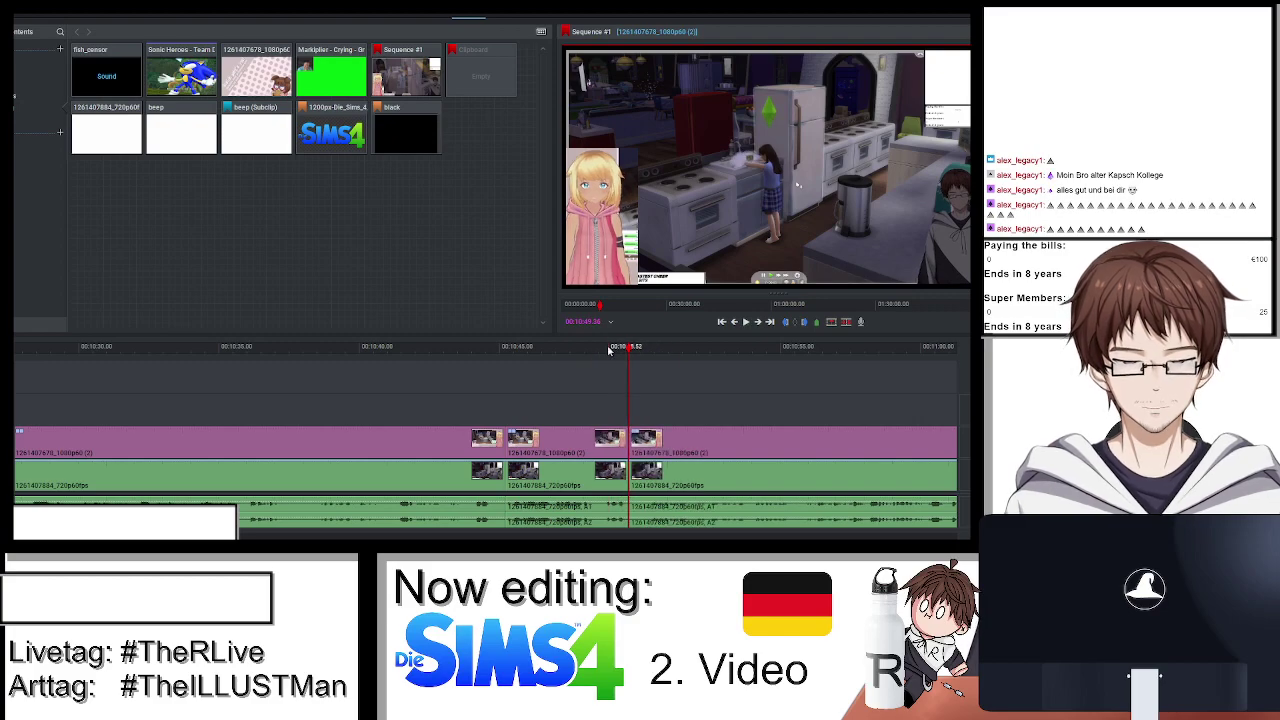
{"action": "left_click", "coordinate": [563, 349]}
{"action": "left_click", "coordinate": [504, 13]}
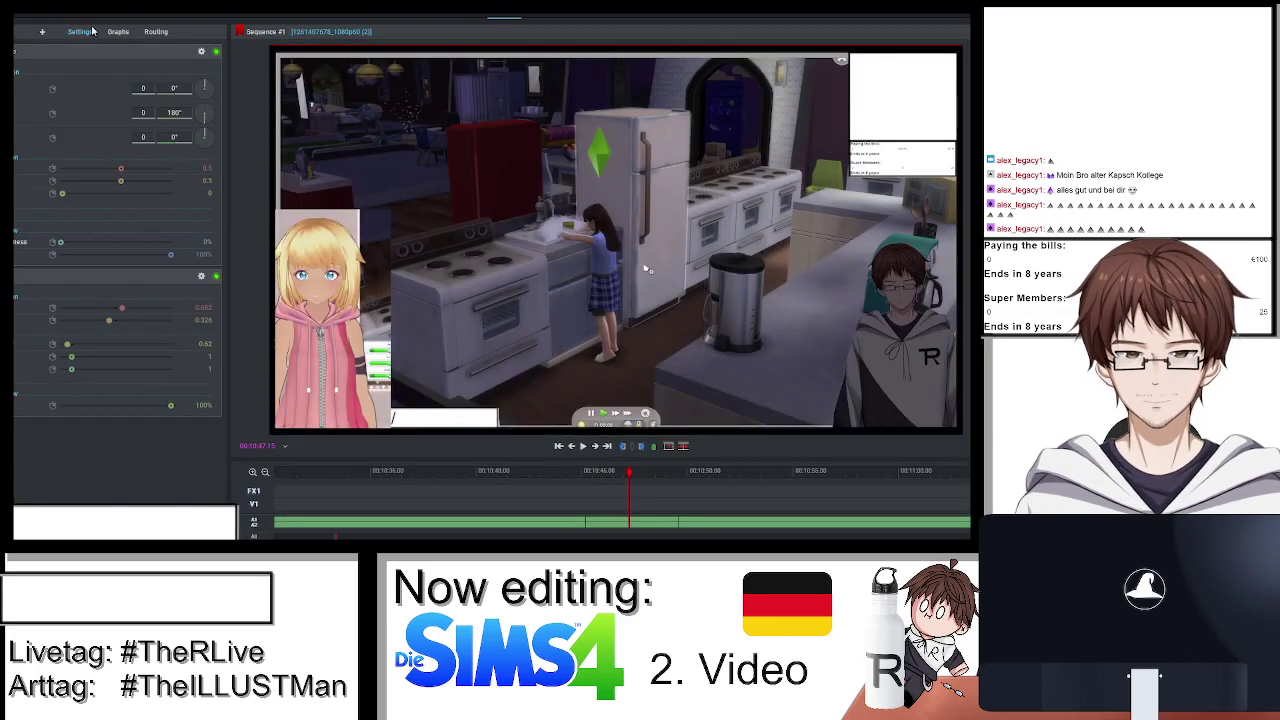
Zoom the isolated shot onto the dark-haired avatar with a scale of 4, horizontal position -1 and vertical position 0.971.
{"action": "left_click", "coordinate": [37, 31]}
{"action": "left_click", "coordinate": [195, 140]}
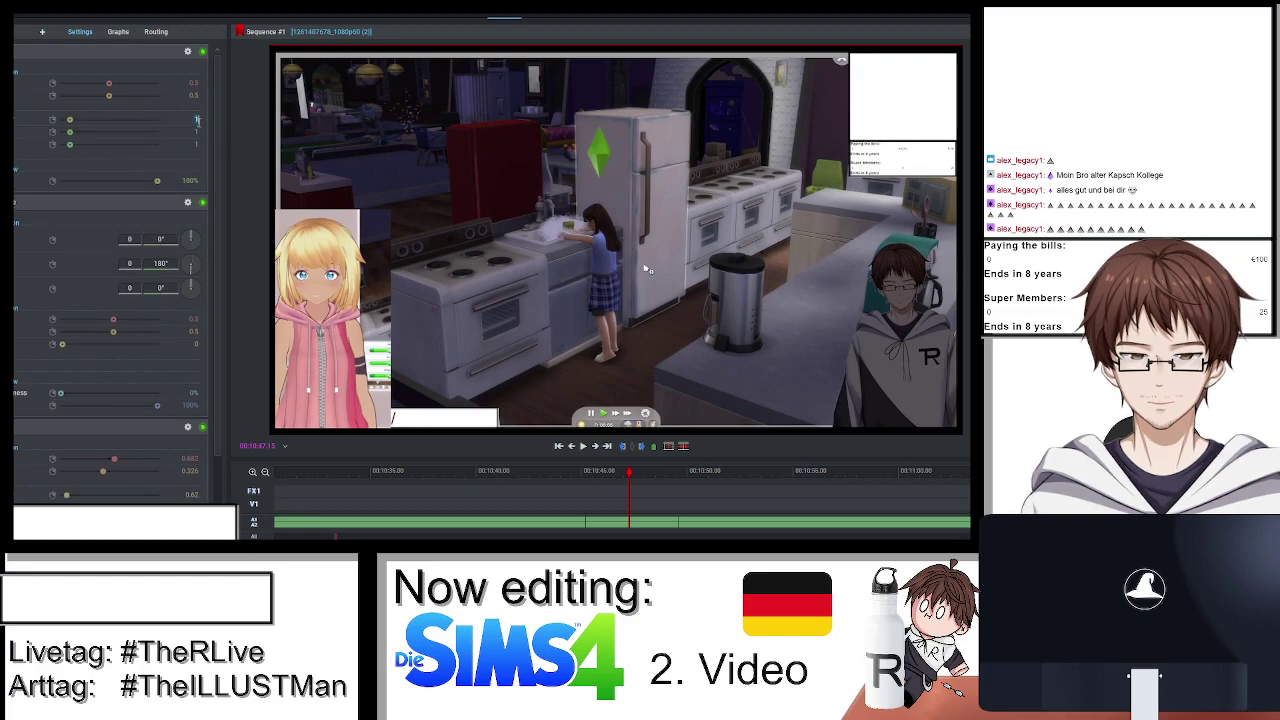
{"action": "key", "text": "Return"}
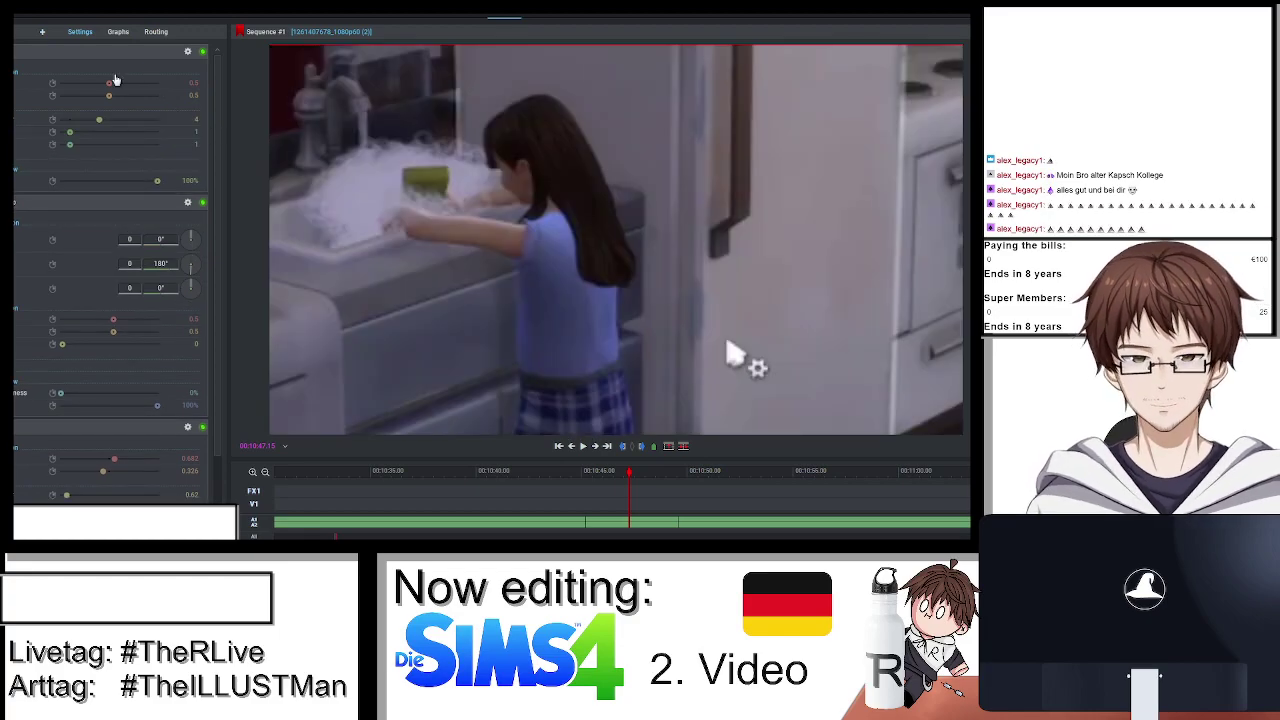
{"action": "mouse_move", "coordinate": [110, 83]}
{"action": "left_mouse_down"}
{"action": "mouse_move", "coordinate": [31, 85]}
{"action": "mouse_move", "coordinate": [123, 97]}
{"action": "left_mouse_up"}
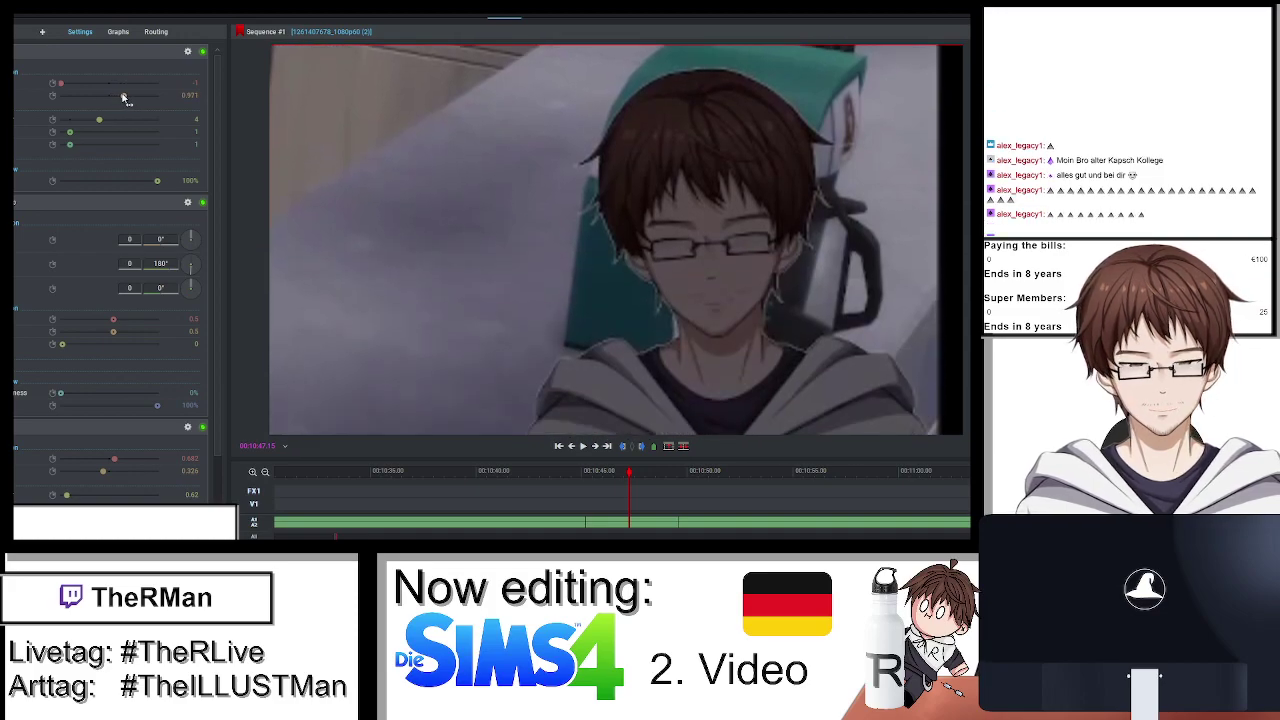
Add a subtitle reading "Some genes you can't get rid of" to the avatar close-up.
{"action": "left_click", "coordinate": [42, 33]}
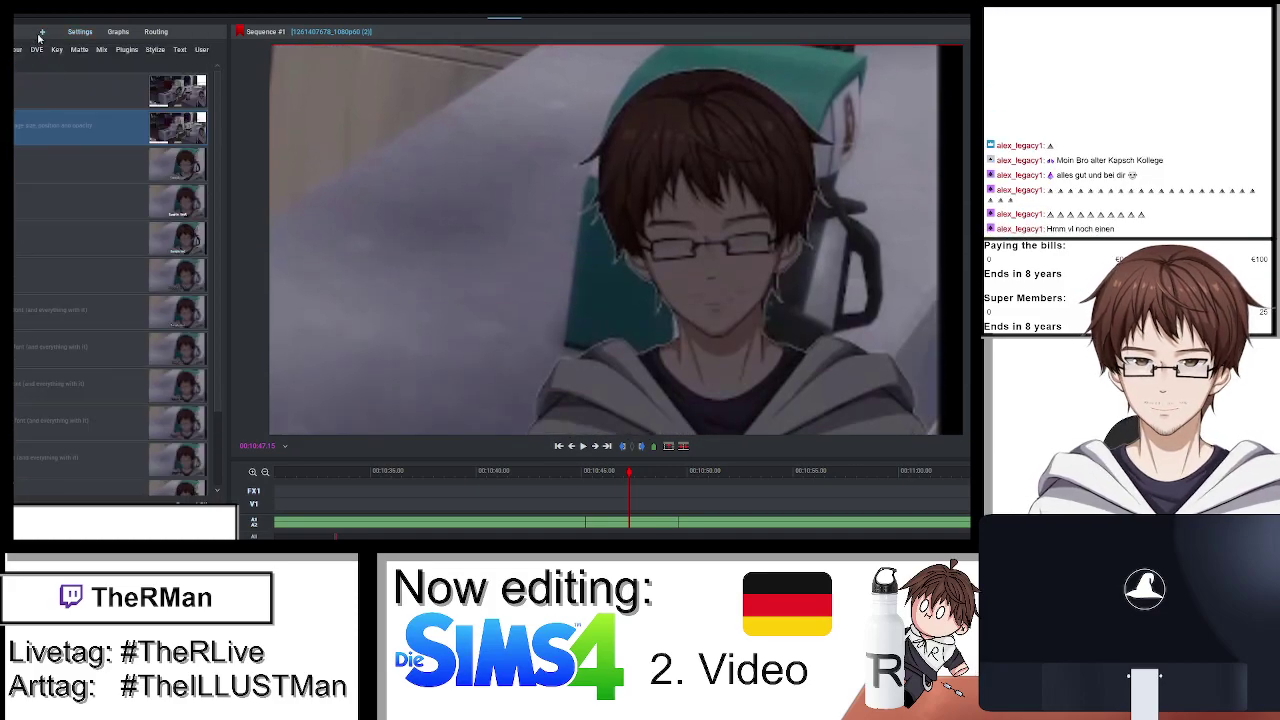
{"action": "left_click", "coordinate": [23, 165]}
{"action": "type", "text": "Some genes"}
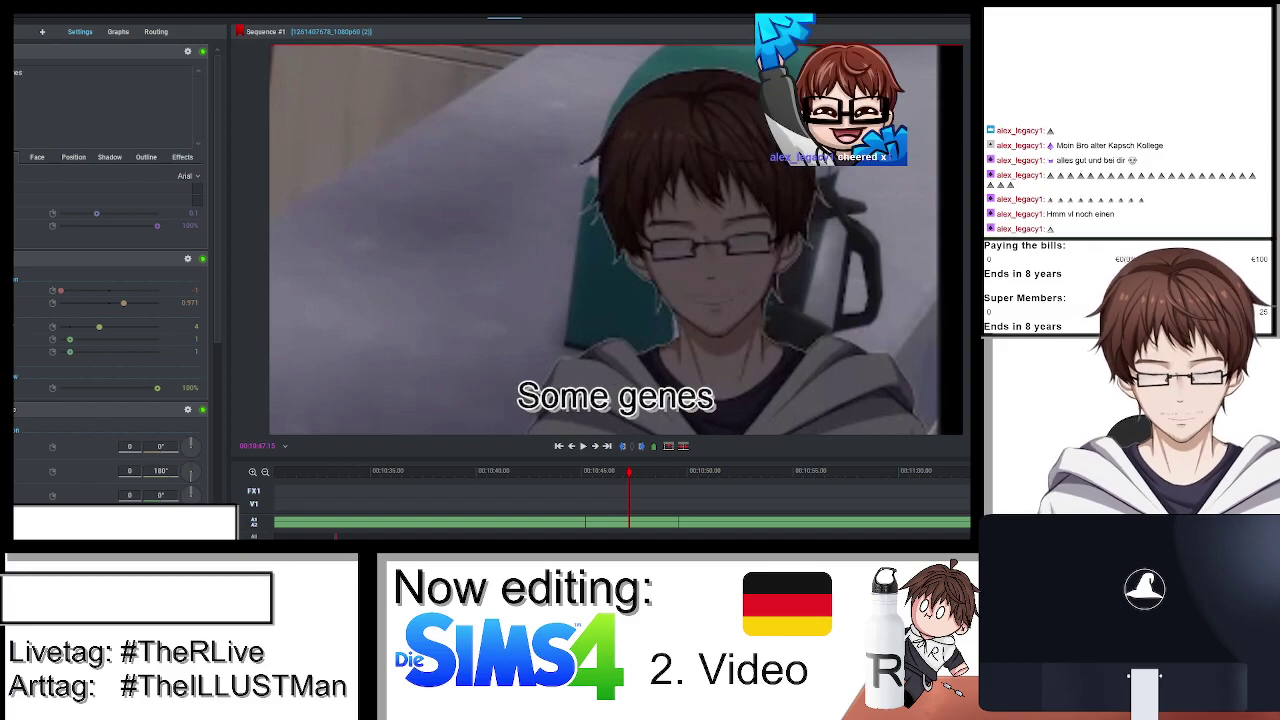
{"action": "type", "text": " you can"}
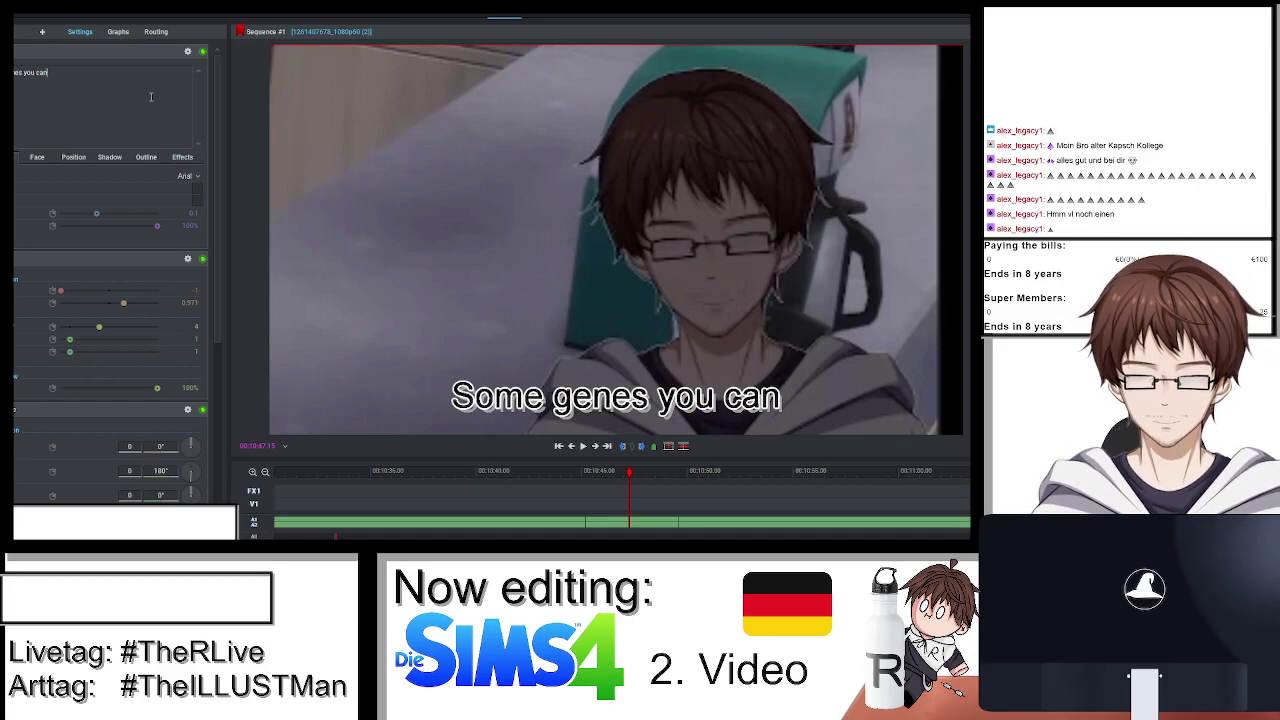
{"action": "type", "text": "'t"}
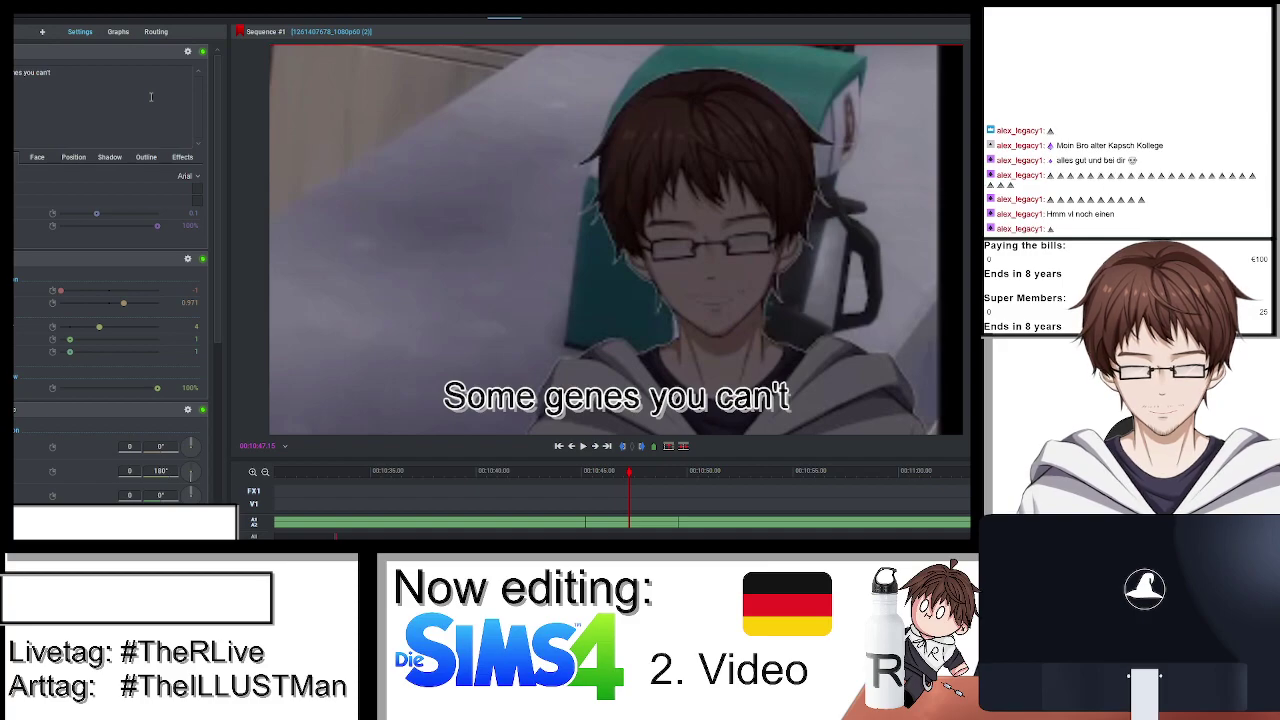
{"action": "type", "text": " get"}
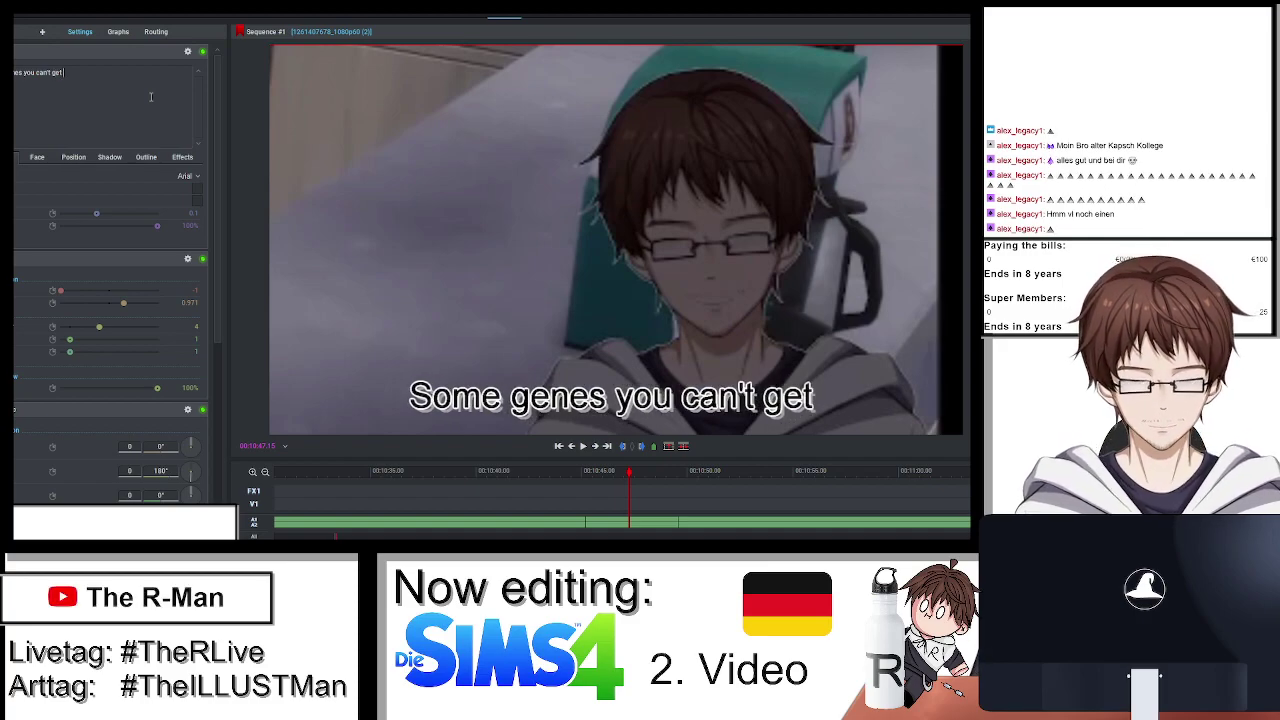
{"action": "type", "text": " rid of"}
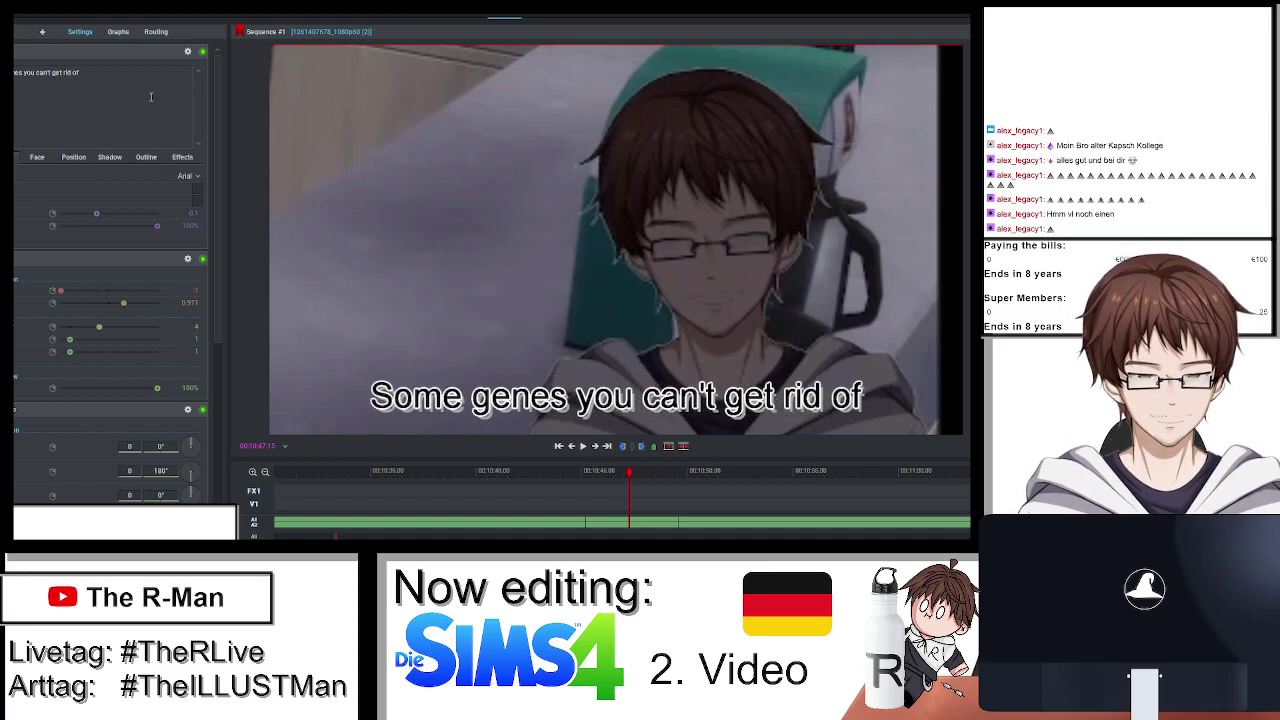
Play back the captioned close-up and trim the cut at its start to about 00:10:45.43.
{"action": "left_click", "coordinate": [470, 18]}
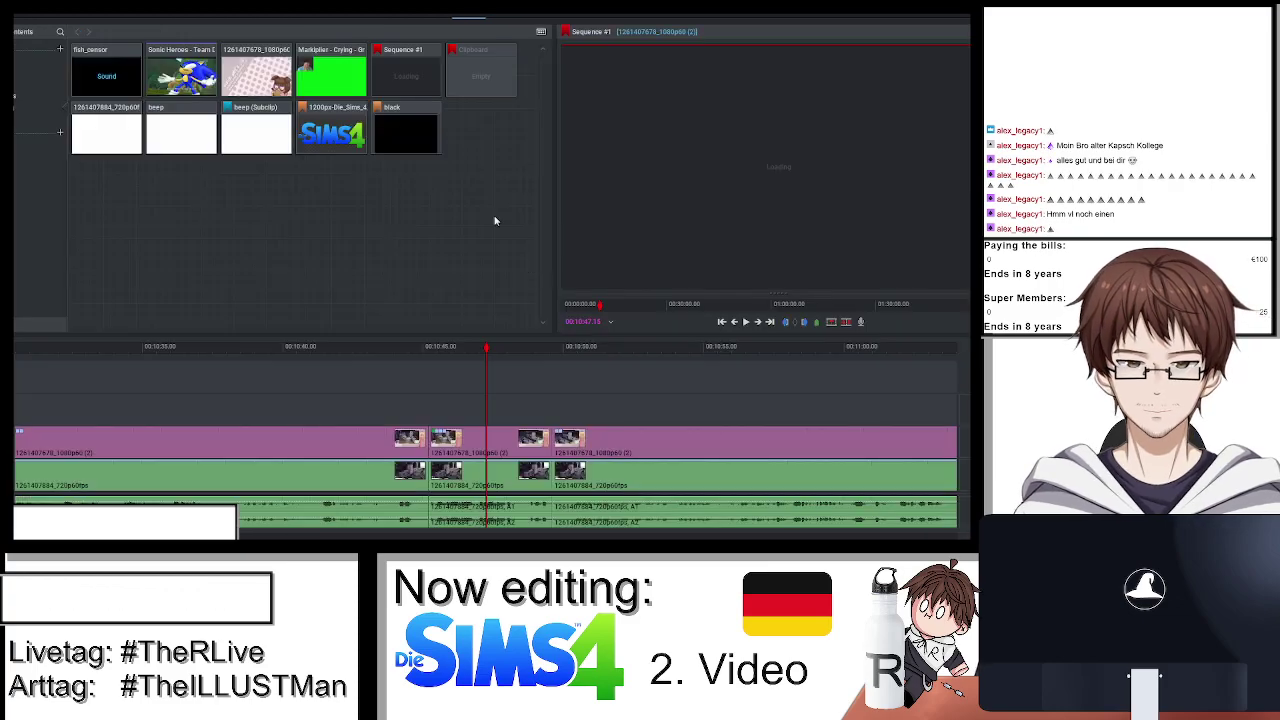
{"action": "key", "text": "space"}
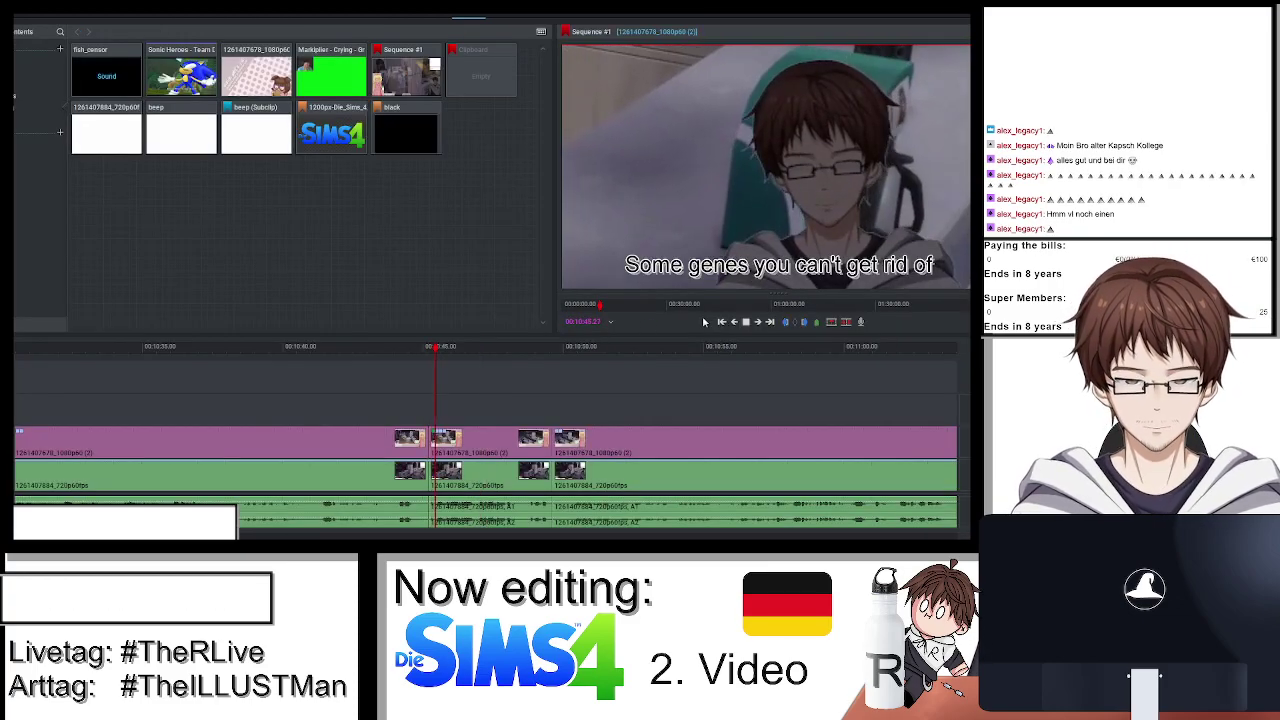
{"action": "key", "text": "space"}
{"action": "scroll", "coordinate": [560, 369], "scroll_direction": "up", "scroll_amount": 3}
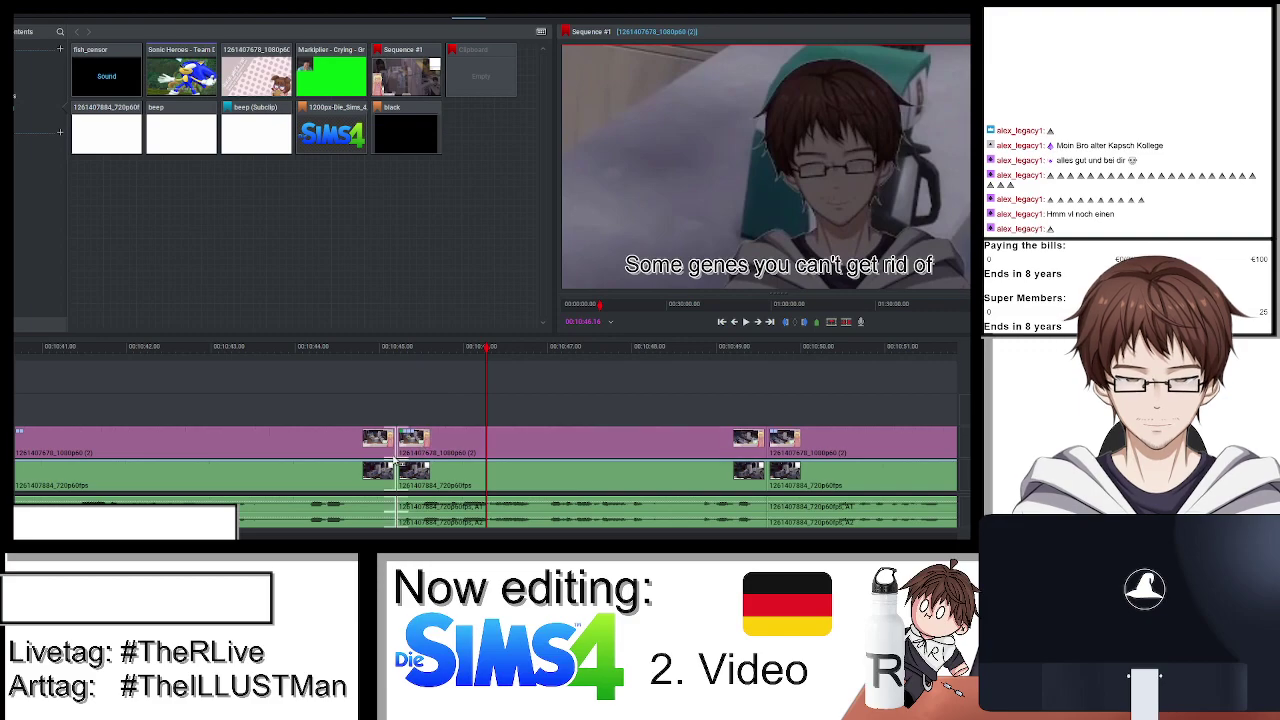
{"action": "double_click", "coordinate": [397, 465]}
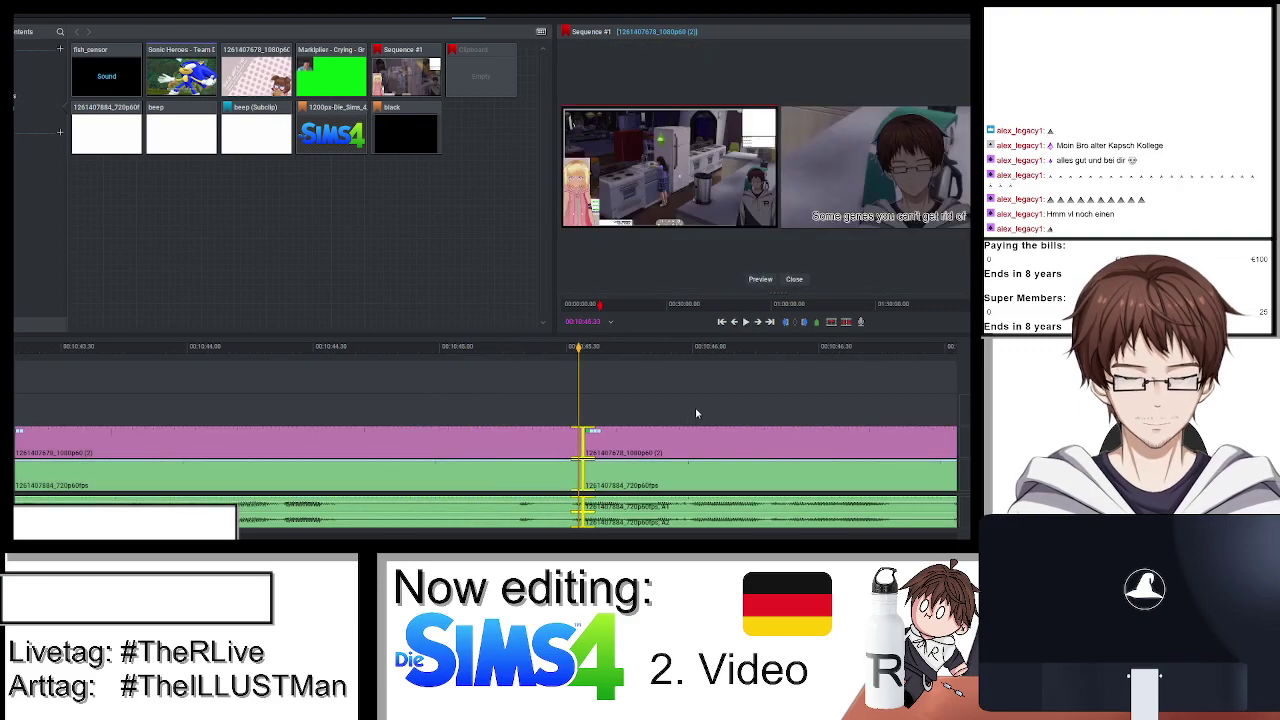
{"action": "key", "text": "space"}
{"action": "key", "text": "space"}
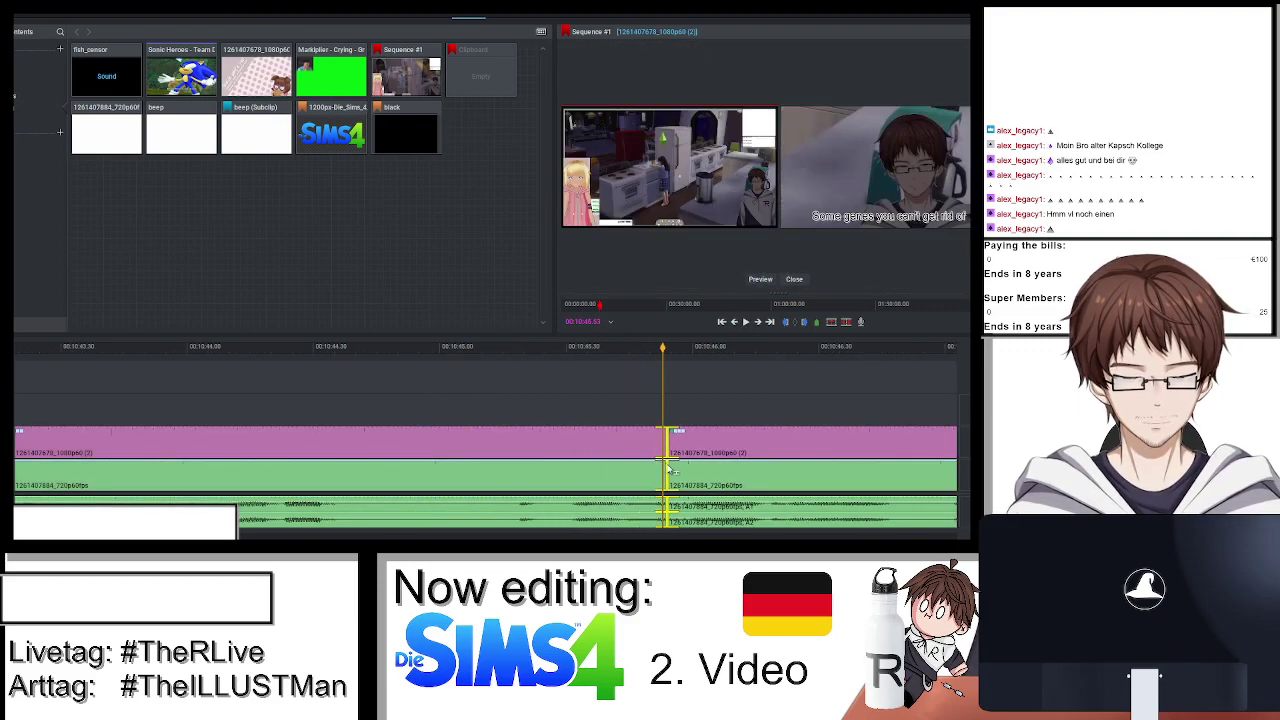
{"action": "left_click_drag", "start_coordinate": [668, 468], "coordinate": [621, 468]}
{"action": "left_click", "coordinate": [794, 280]}
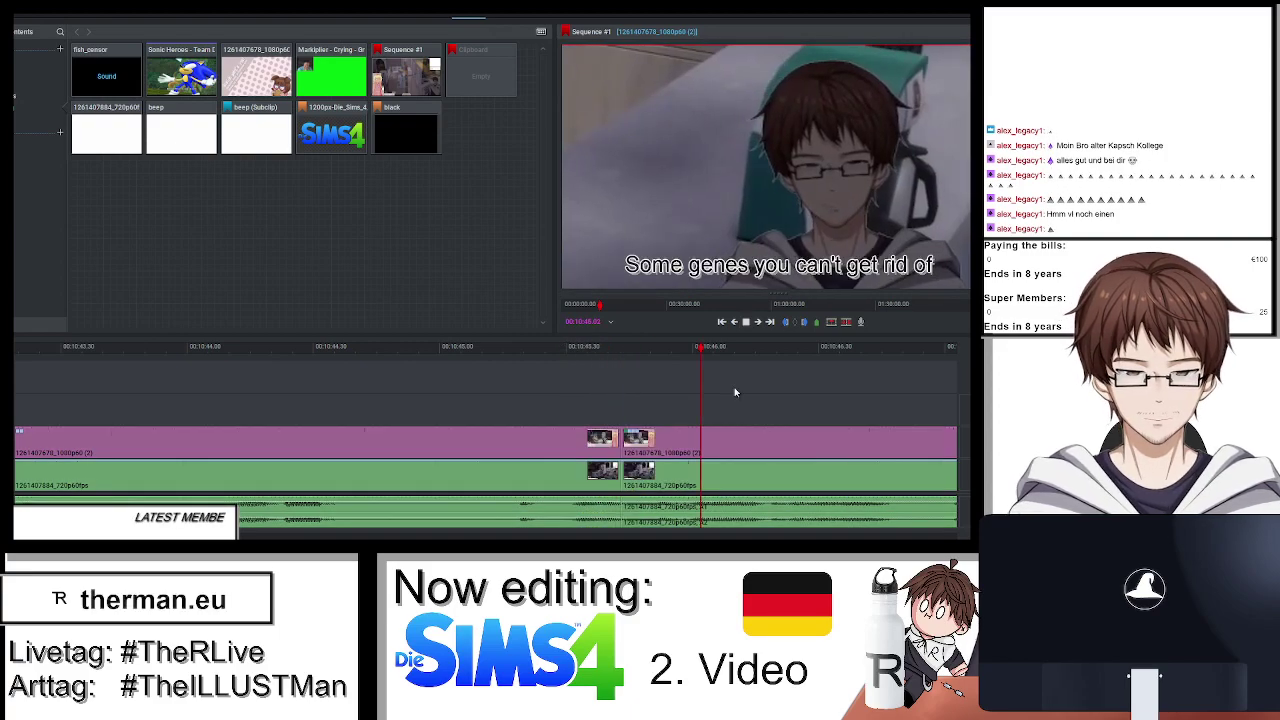
Split off a short piece at about 00:10:46.47 to 00:10:47.01 and remove its title and DVE effects.
{"action": "scroll", "coordinate": [702, 427], "scroll_direction": "down", "scroll_amount": 3}
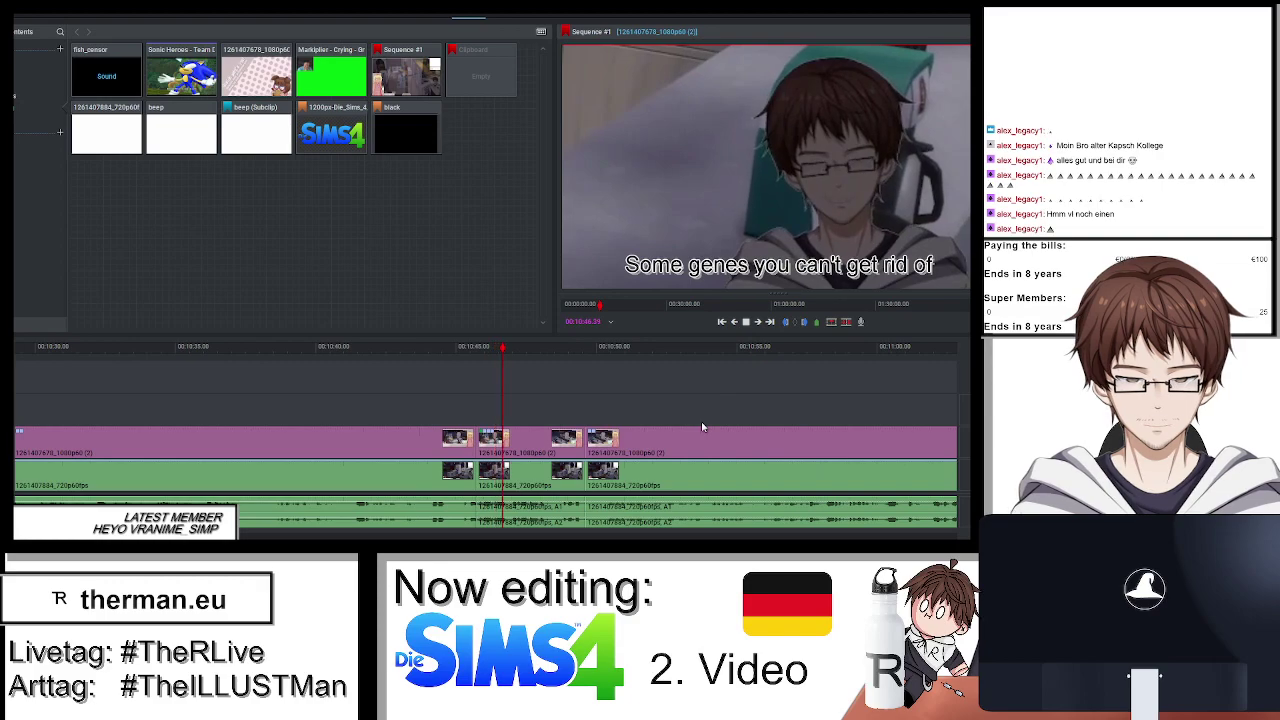
{"action": "scroll", "coordinate": [563, 415], "scroll_direction": "up", "scroll_amount": 3}
{"action": "mouse_move", "coordinate": [475, 348]}
{"action": "left_mouse_down"}
{"action": "mouse_move", "coordinate": [402, 350]}
{"action": "mouse_move", "coordinate": [462, 362]}
{"action": "left_mouse_up"}
{"action": "key", "text": "c"}
{"action": "key", "text": "c"}
{"action": "right_click", "coordinate": [443, 430]}
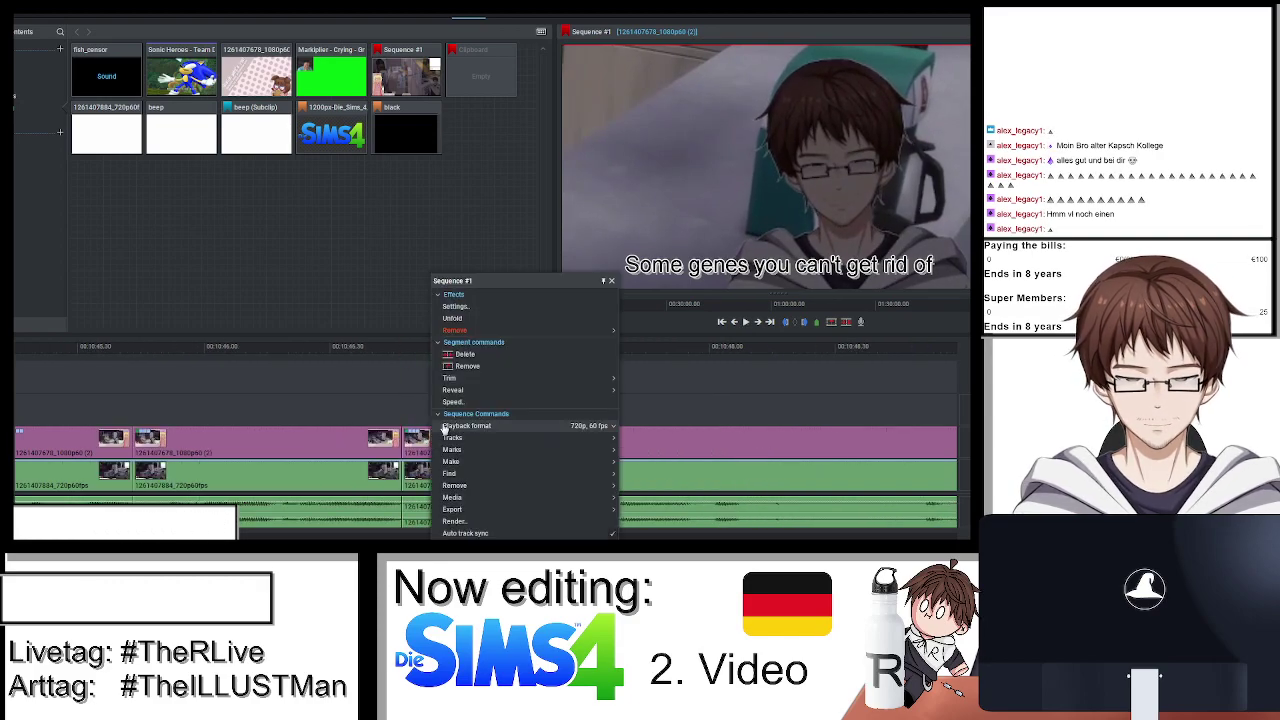
{"action": "mouse_move", "coordinate": [535, 336]}
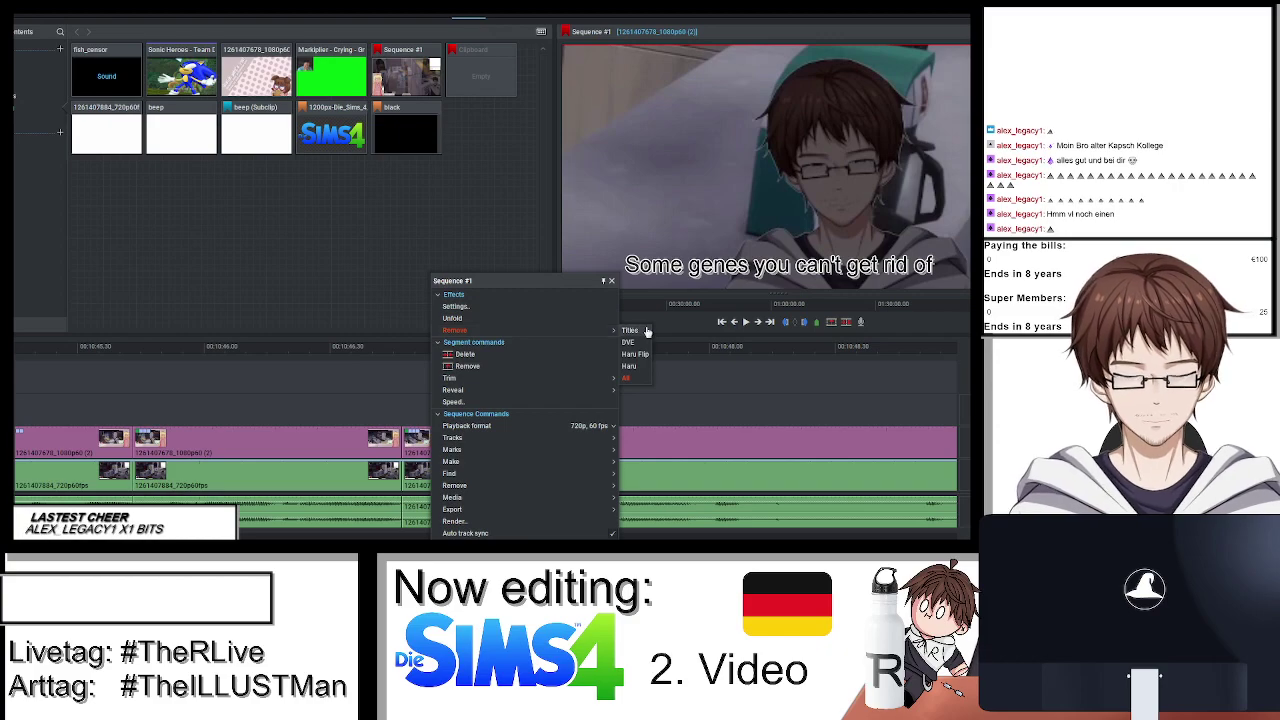
{"action": "left_click", "coordinate": [646, 331]}
{"action": "right_click", "coordinate": [412, 437]}
{"action": "mouse_move", "coordinate": [552, 331]}
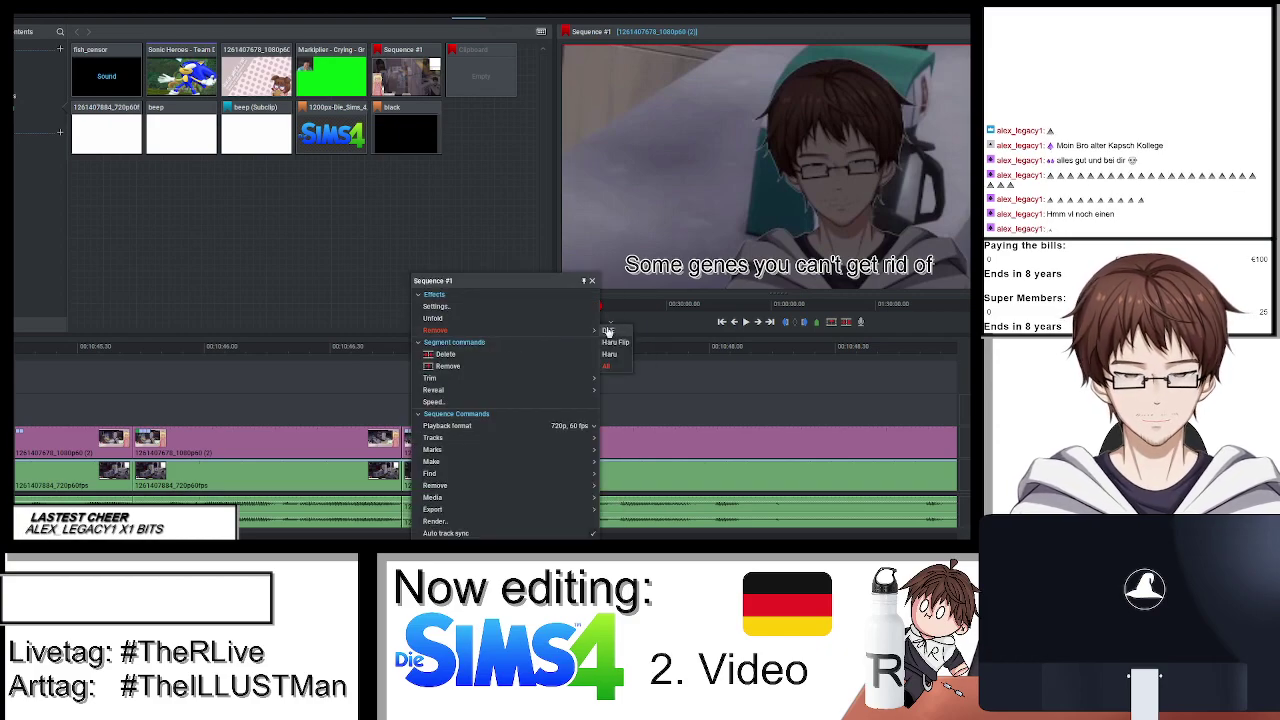
{"action": "left_click", "coordinate": [609, 332]}
Shorten the subtitle on the first part of the avatar close-up to "Some genes you can't".
{"action": "left_click_drag", "start_coordinate": [440, 350], "coordinate": [326, 350]}
{"action": "left_click", "coordinate": [123, 349]}
{"action": "key", "text": "space"}
{"action": "left_click", "coordinate": [508, 18]}
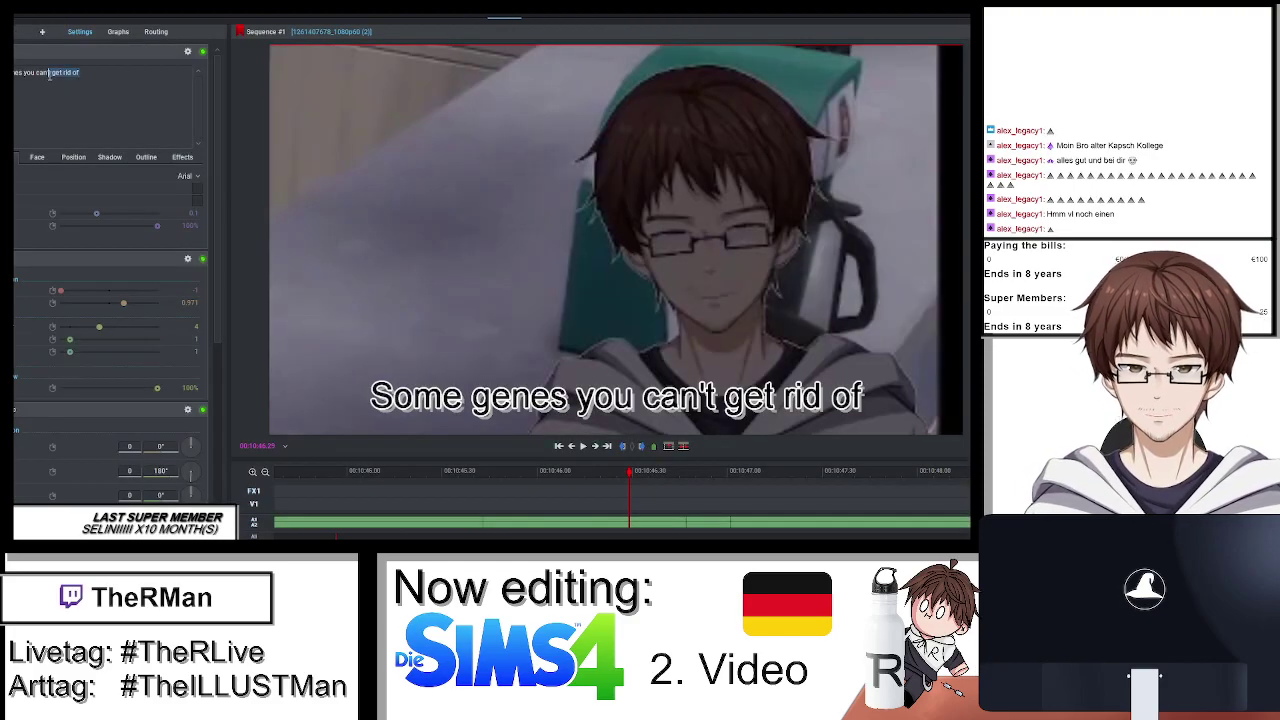
{"action": "key", "text": "BackSpace"}
{"action": "left_click", "coordinate": [483, 18]}
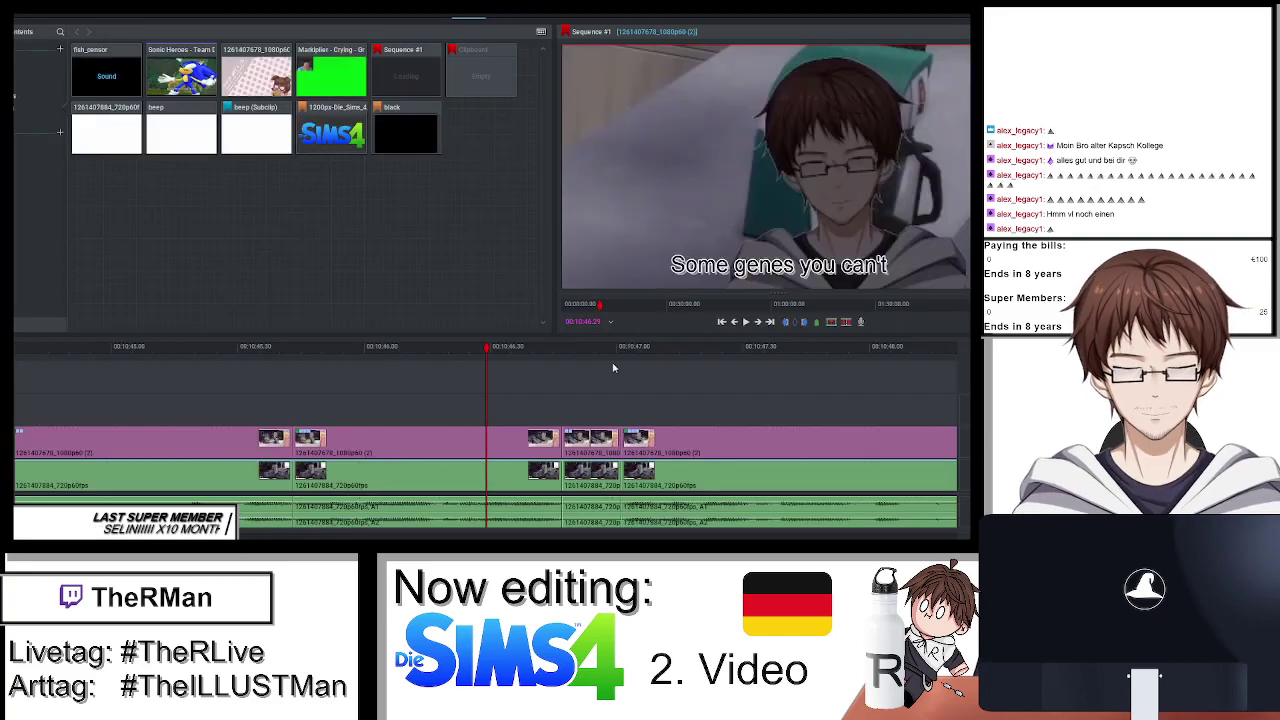
Cut out the close-up footage from about 00:10:48.10 to 00:10:48.49, close the gap and extend the remaining clip's end to about 00:10:49.38.
{"action": "scroll", "coordinate": [665, 409], "scroll_direction": "down", "scroll_amount": 3}
{"action": "key", "text": "space"}
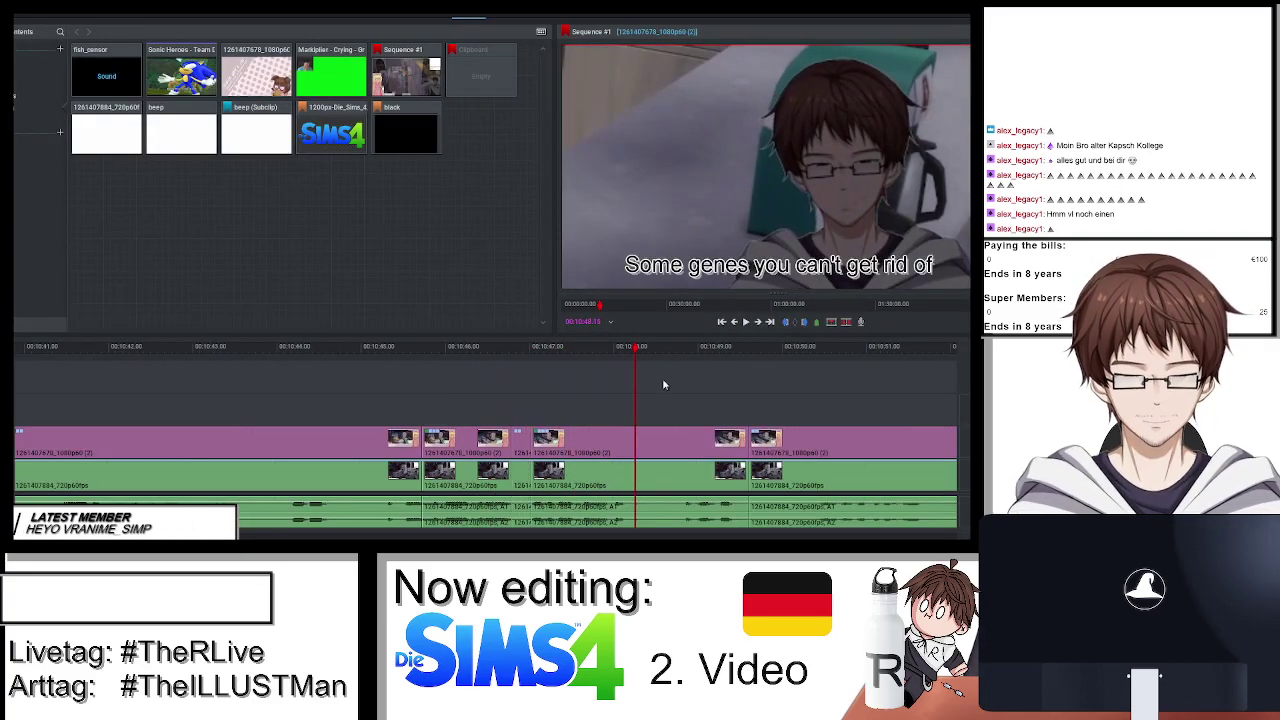
{"action": "left_click_drag", "start_coordinate": [636, 350], "coordinate": [684, 360]}
{"action": "key", "text": "c"}
{"action": "right_click", "coordinate": [657, 434]}
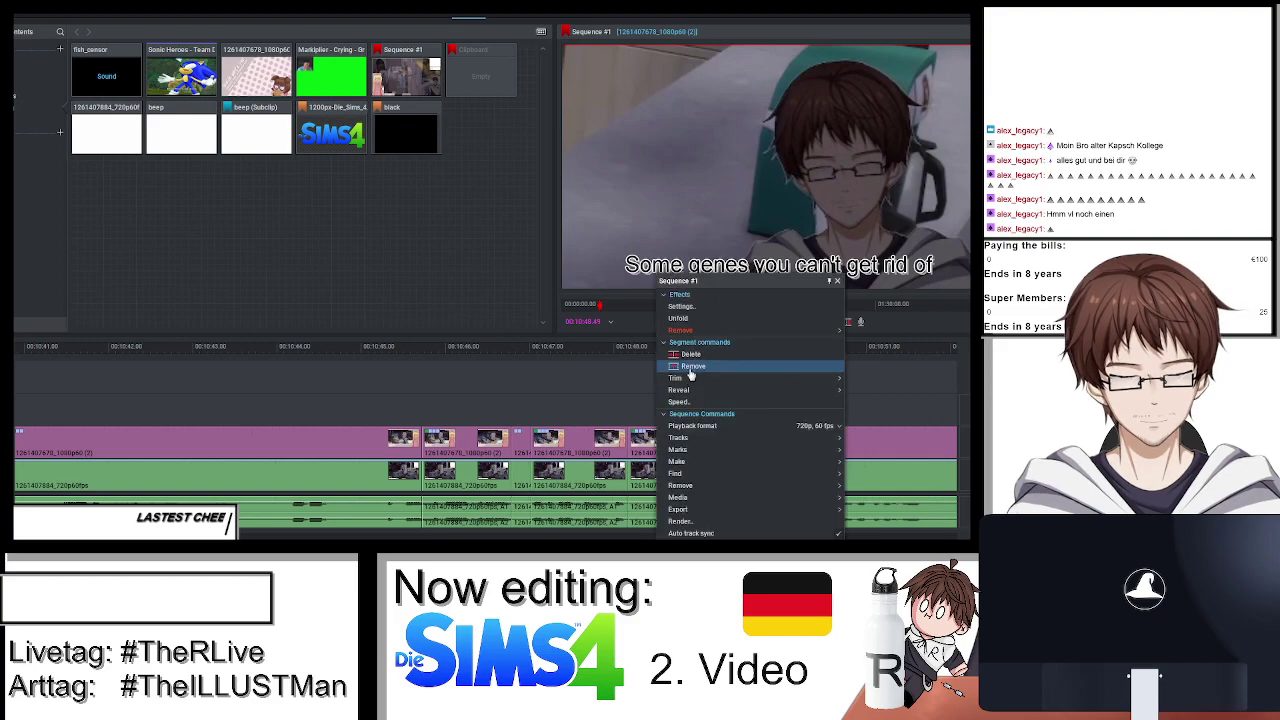
{"action": "left_click", "coordinate": [688, 370]}
{"action": "right_click", "coordinate": [648, 475]}
{"action": "left_click", "coordinate": [687, 370]}
{"action": "right_click", "coordinate": [643, 482]}
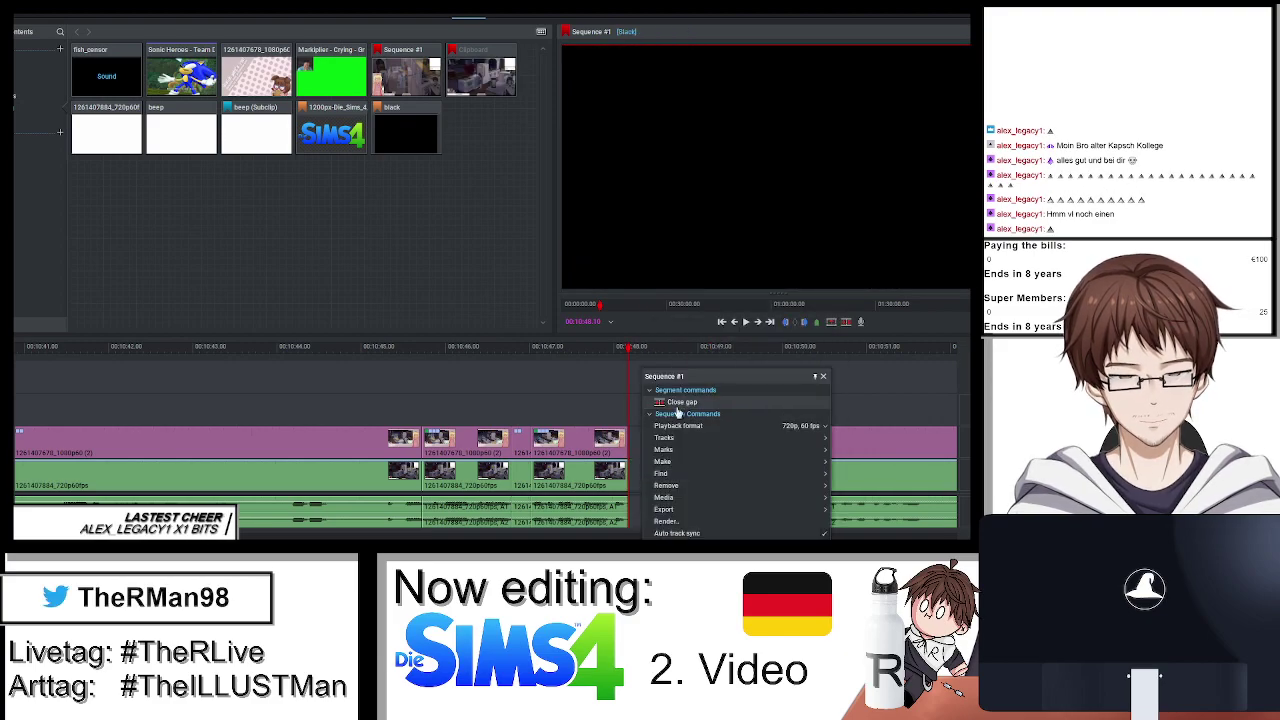
{"action": "left_click", "coordinate": [679, 407]}
{"action": "left_click_drag", "start_coordinate": [694, 446], "coordinate": [751, 448]}
Put the subtitle at about 00:10:49 in quotation marks and add a second line crediting the speaker with the year 2022.
{"action": "left_click", "coordinate": [692, 366]}
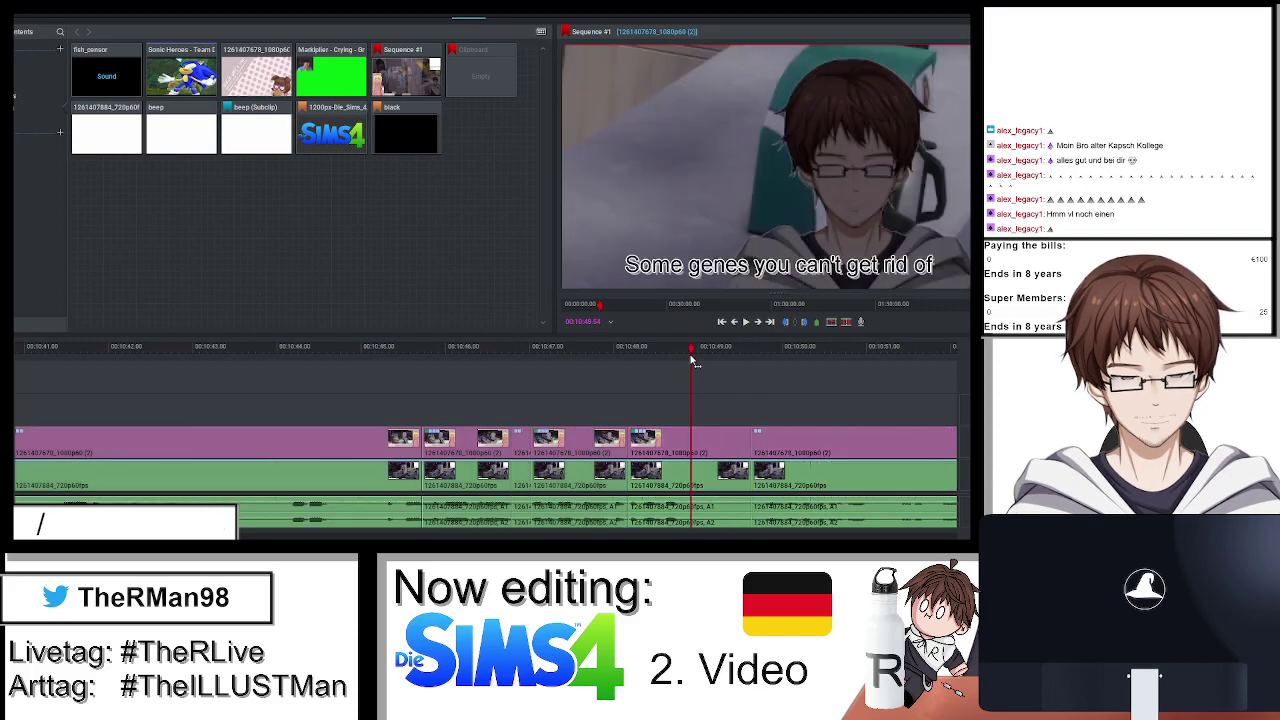
{"action": "left_click", "coordinate": [506, 19]}
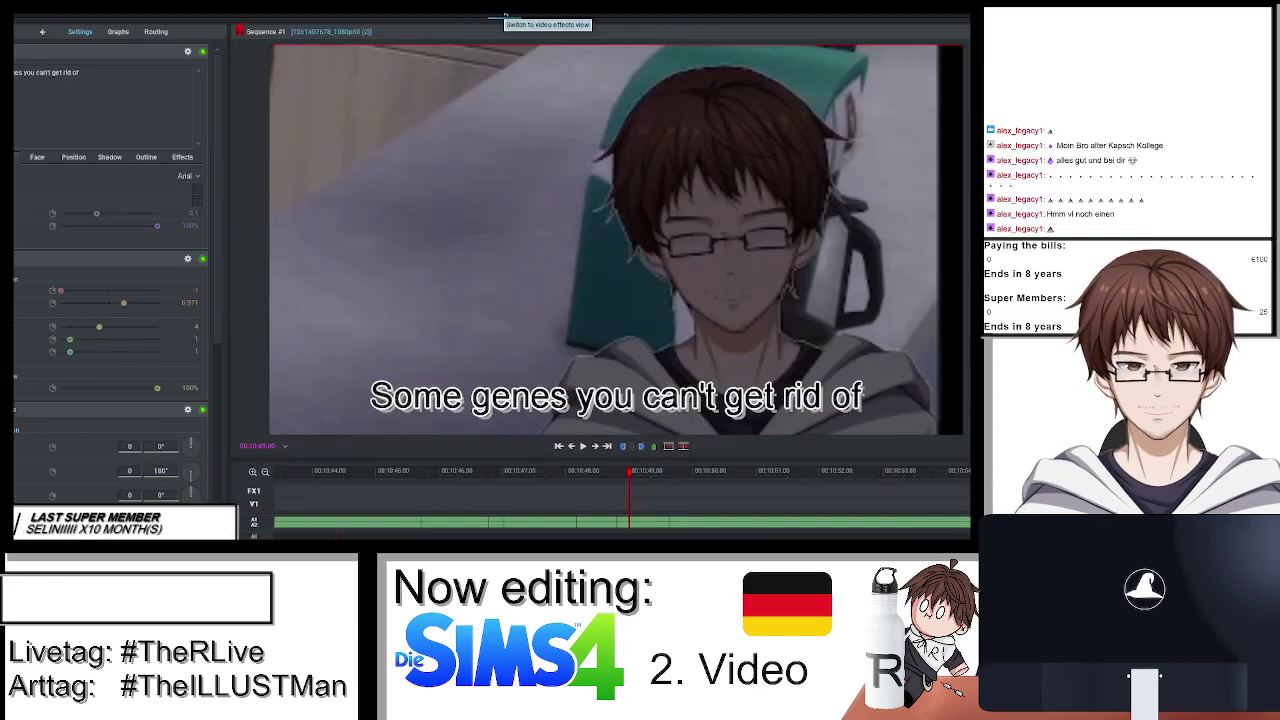
{"action": "type", "text": "\""}
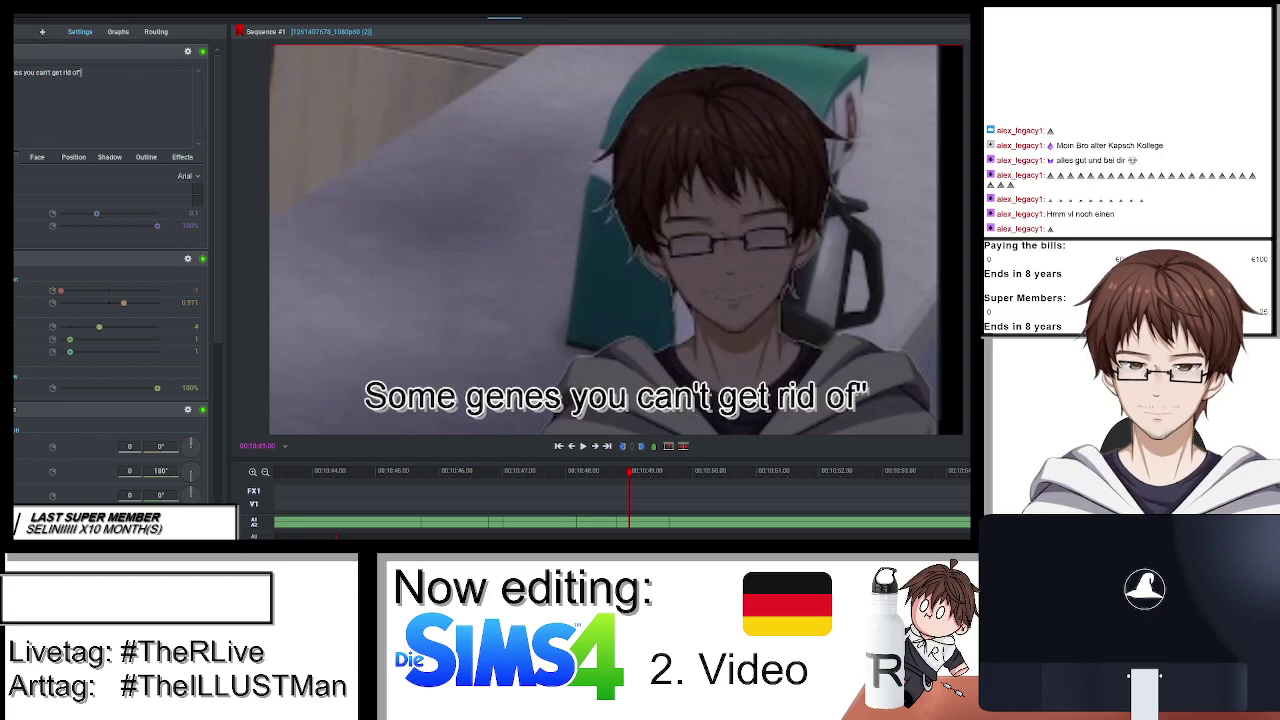
{"action": "type", "text": "\""}
{"action": "left_click", "coordinate": [119, 75]}
{"action": "key", "text": "Return"}
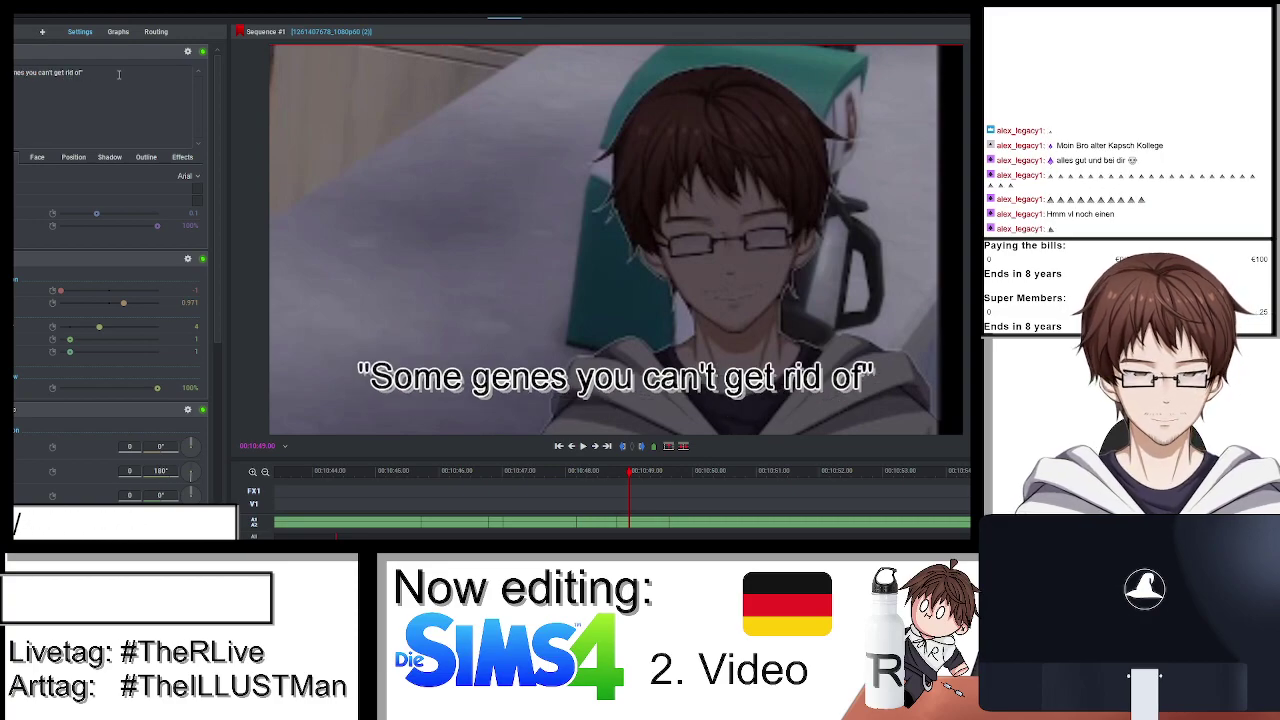
{"action": "key", "text": "End"}
{"action": "key", "text": "Return"}
{"action": "type", "text": "-Rom"}
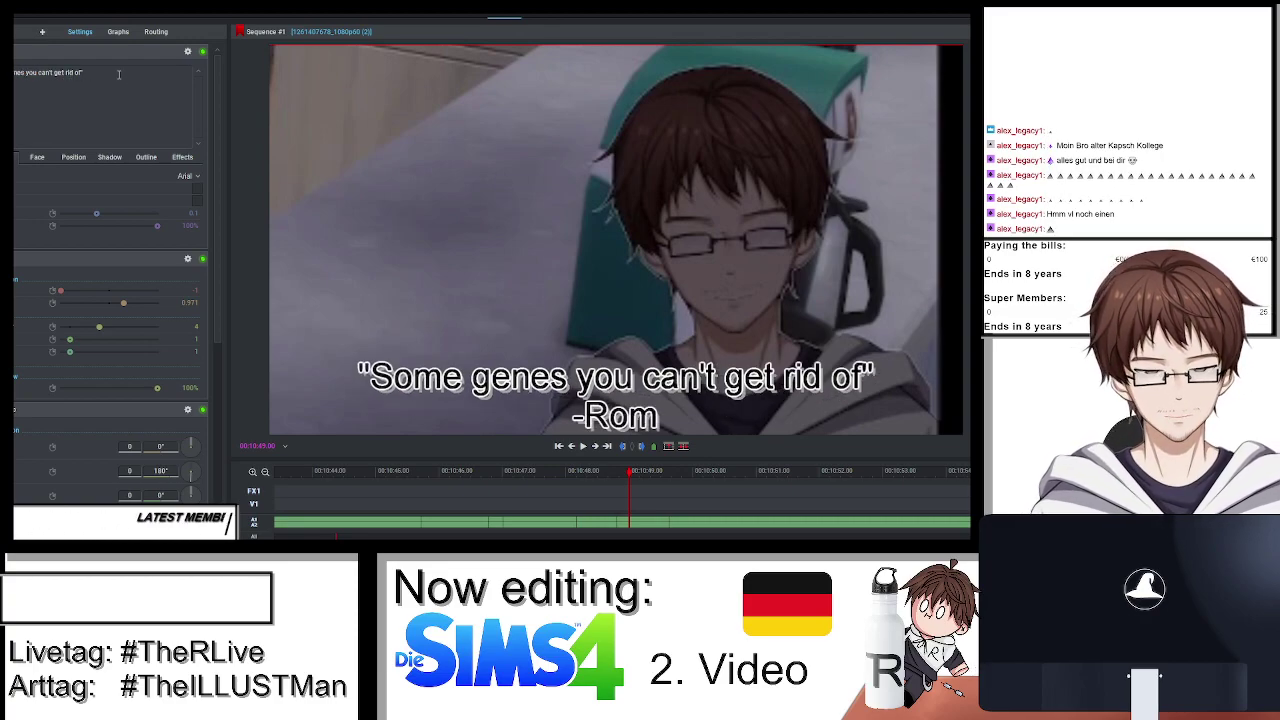
{"action": "type", "text": "anius,"}
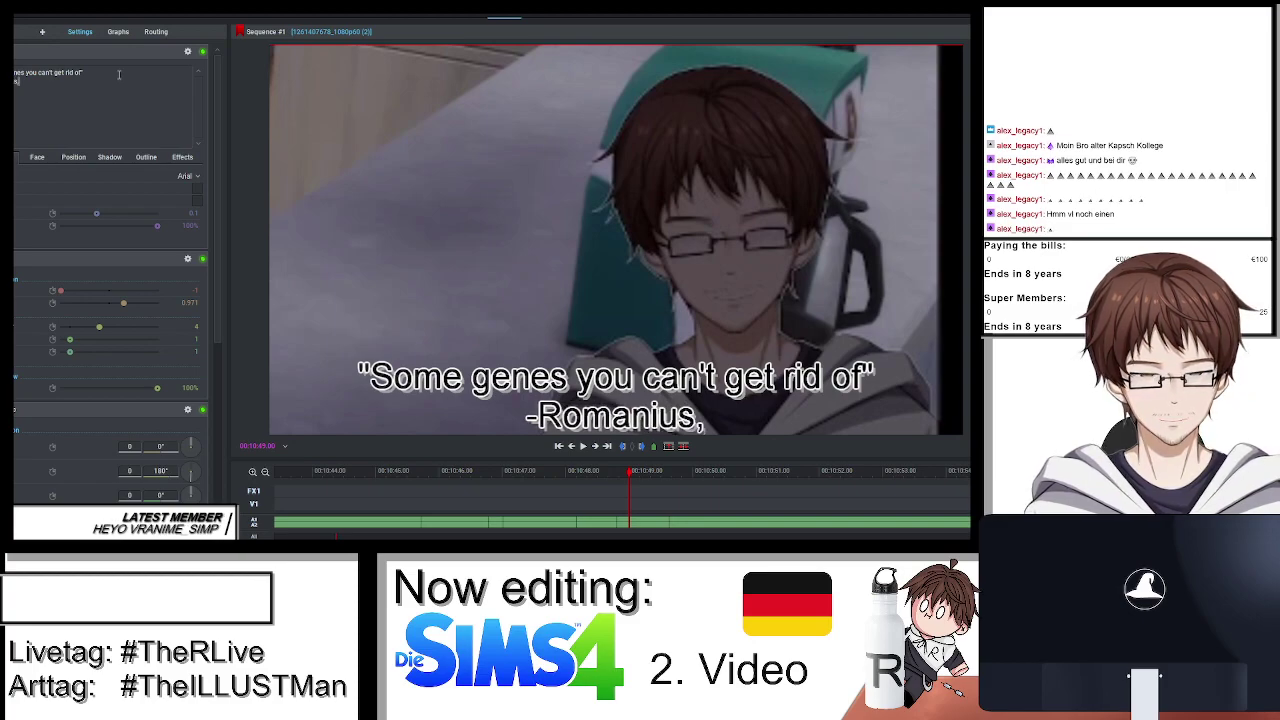
{"action": "type", "text": " 2022"}
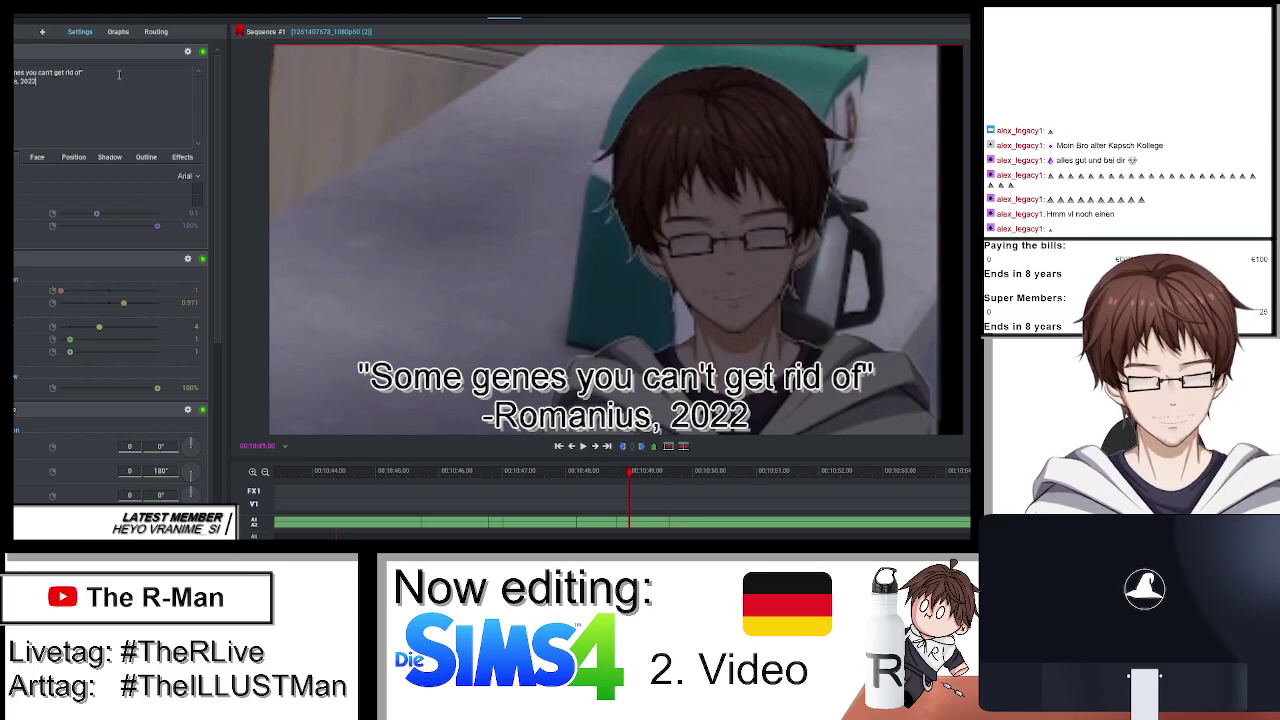
Set the vertical position of the two-line quote subtitle to 85%.
{"action": "left_click", "coordinate": [76, 157]}
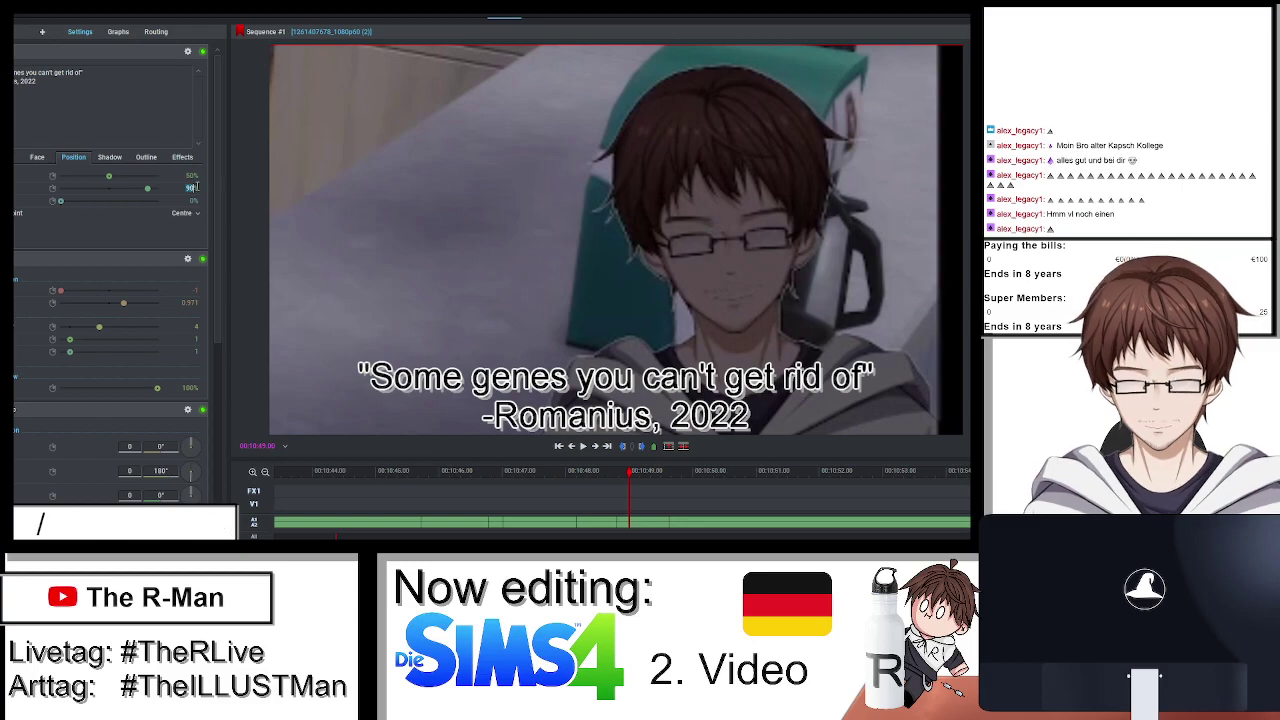
{"action": "type", "text": "85"}
{"action": "key", "text": "Return"}
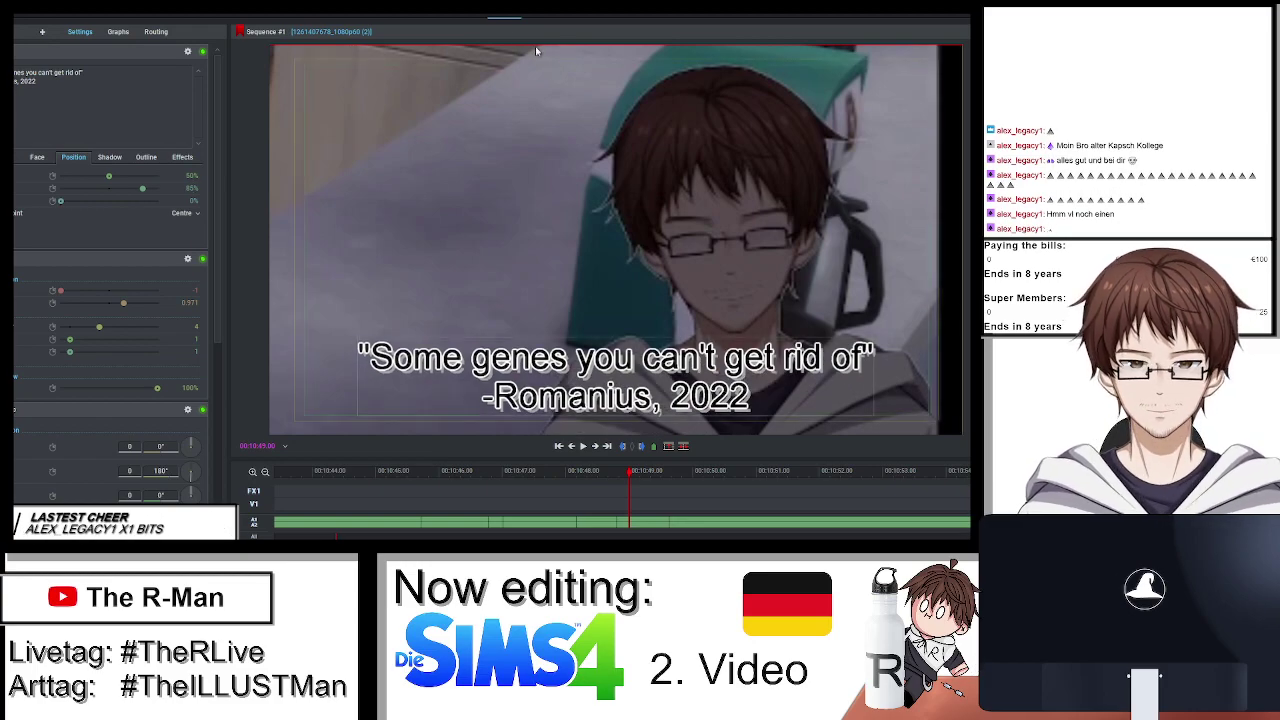
Trim the end of the quote close-up back to about 00:10:49.20.
{"action": "left_click", "coordinate": [467, 17]}
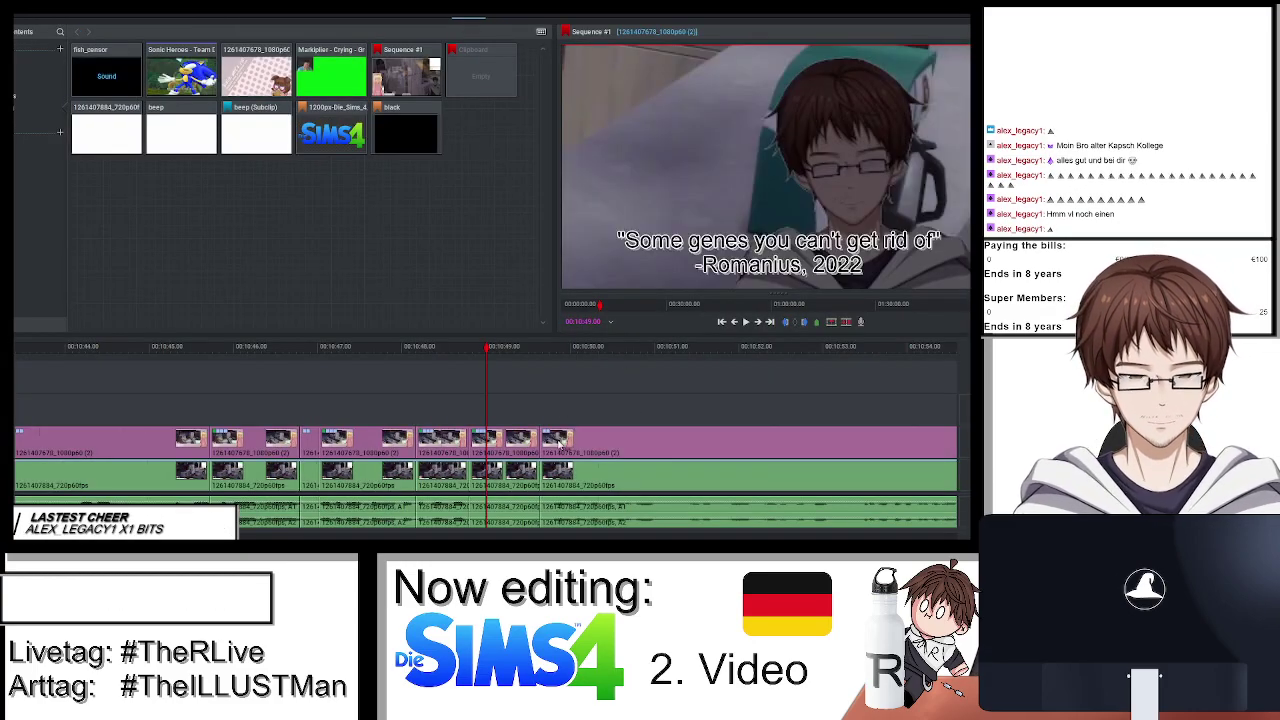
{"action": "left_click_drag", "start_coordinate": [557, 444], "coordinate": [516, 452]}
{"action": "left_click", "coordinate": [792, 281]}
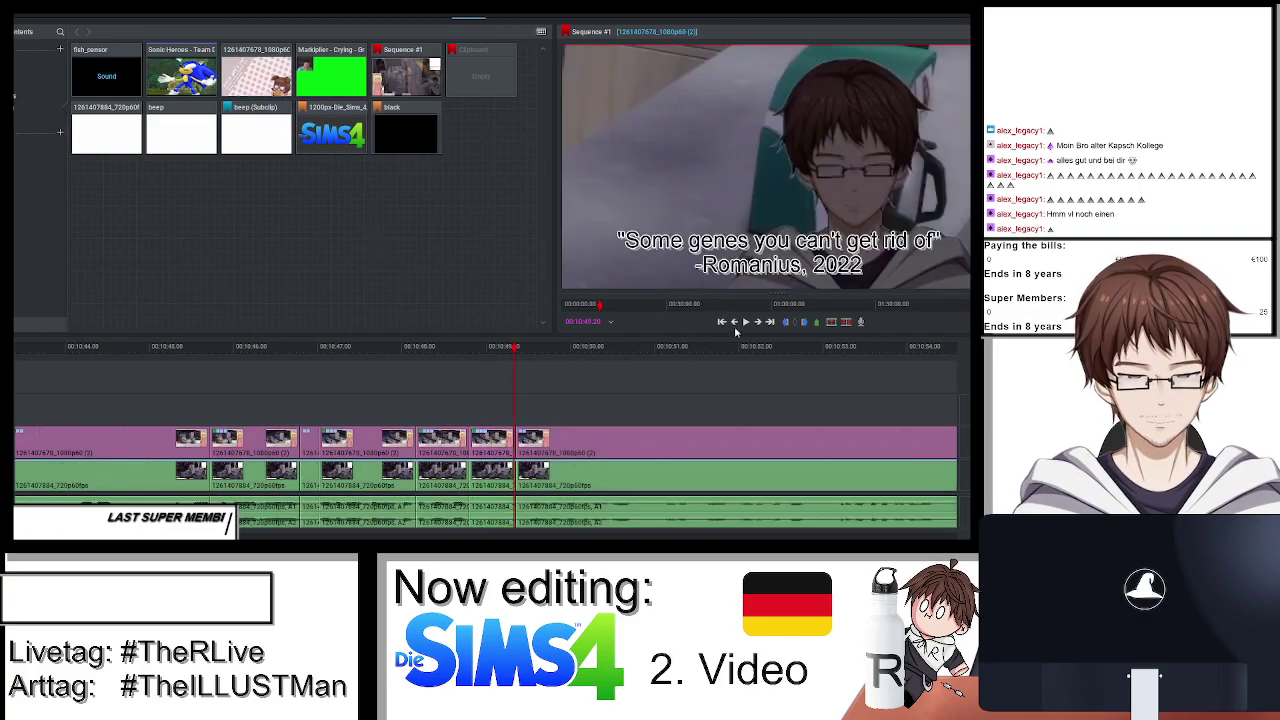
Undo the last trim and trim the end of the quote close-up back to about 00:10:49.15, replaying the passage to check it.
{"action": "key", "text": "ctrl+z"}
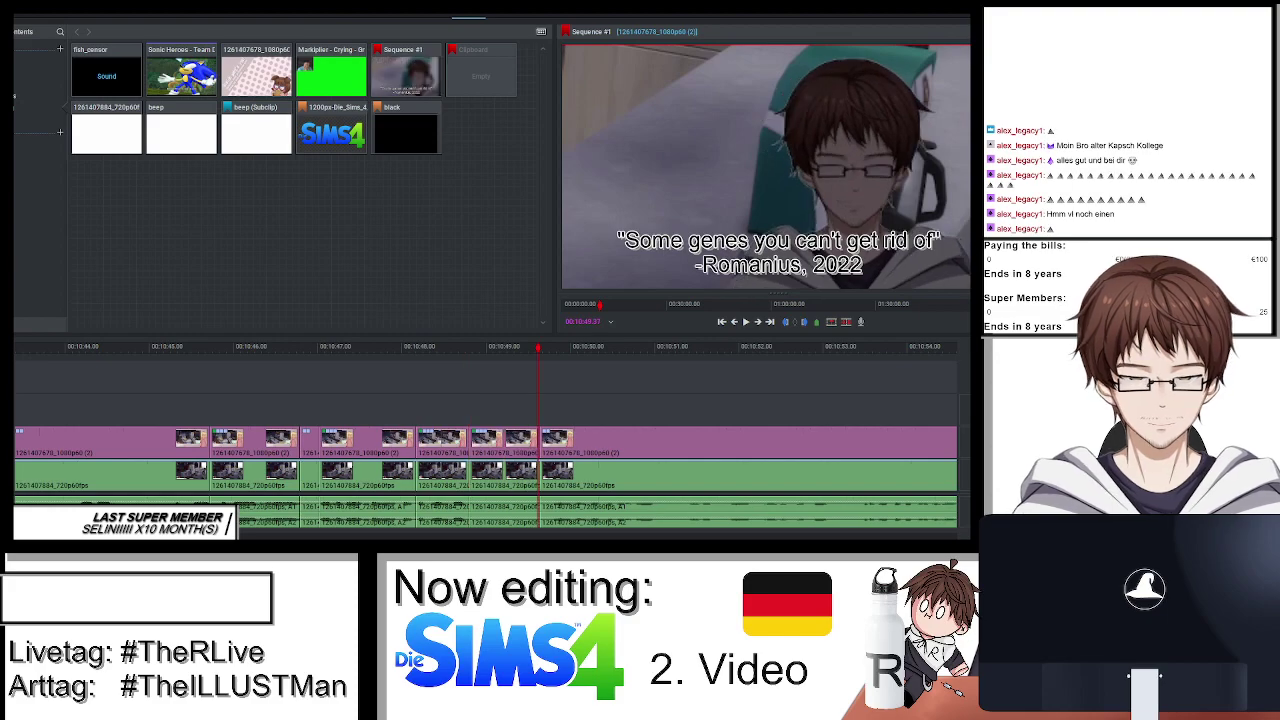
{"action": "left_click_drag", "start_coordinate": [539, 475], "coordinate": [507, 475]}
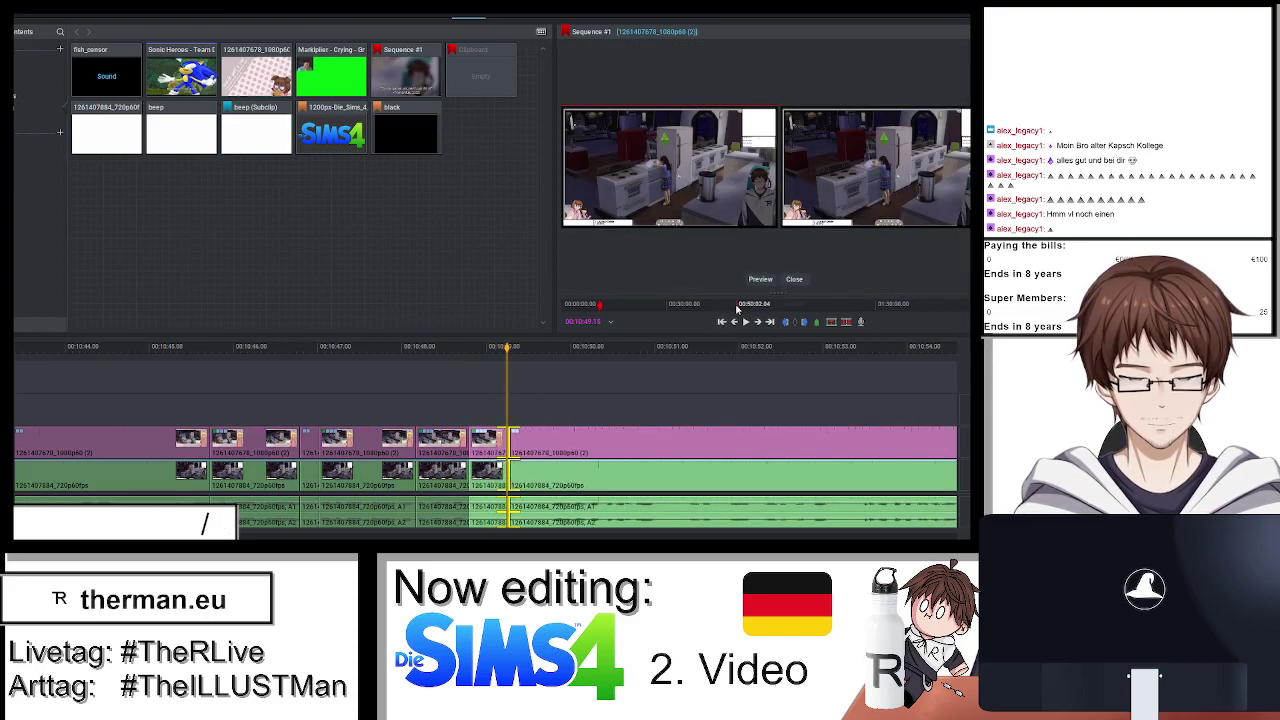
{"action": "left_click", "coordinate": [790, 281]}
{"action": "left_click_drag", "start_coordinate": [480, 360], "coordinate": [167, 368]}
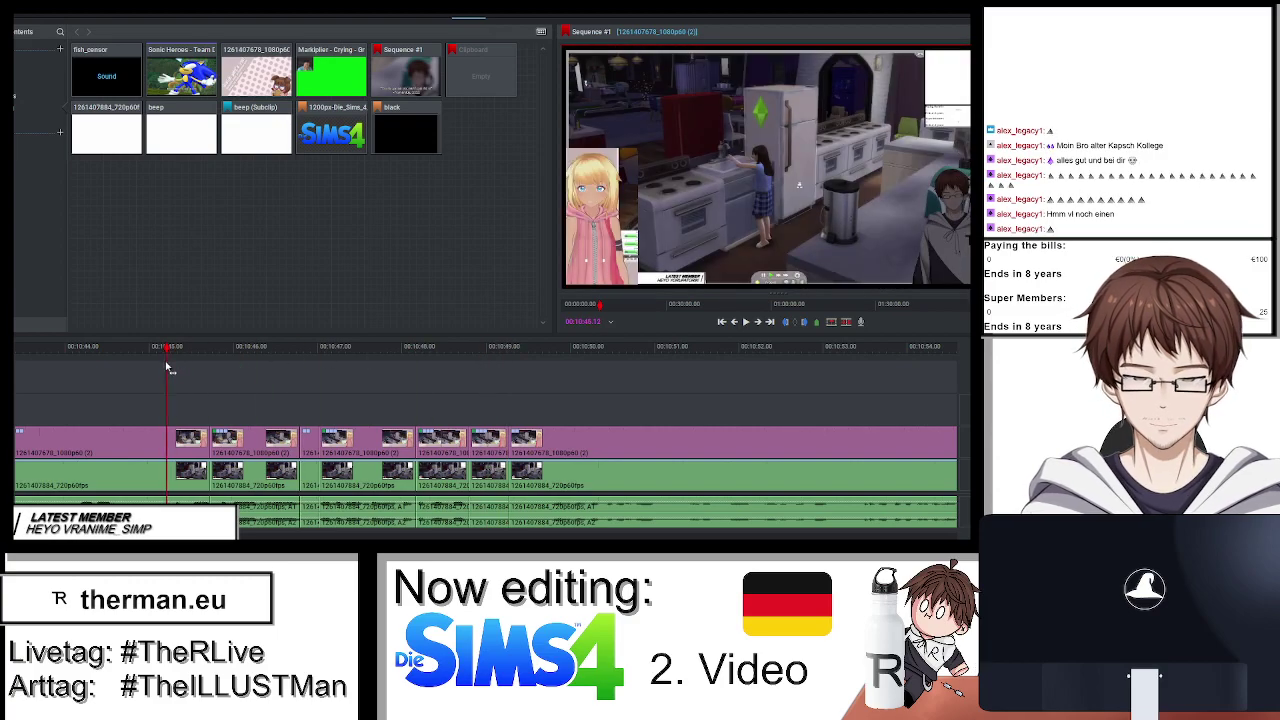
{"action": "key", "text": "space"}
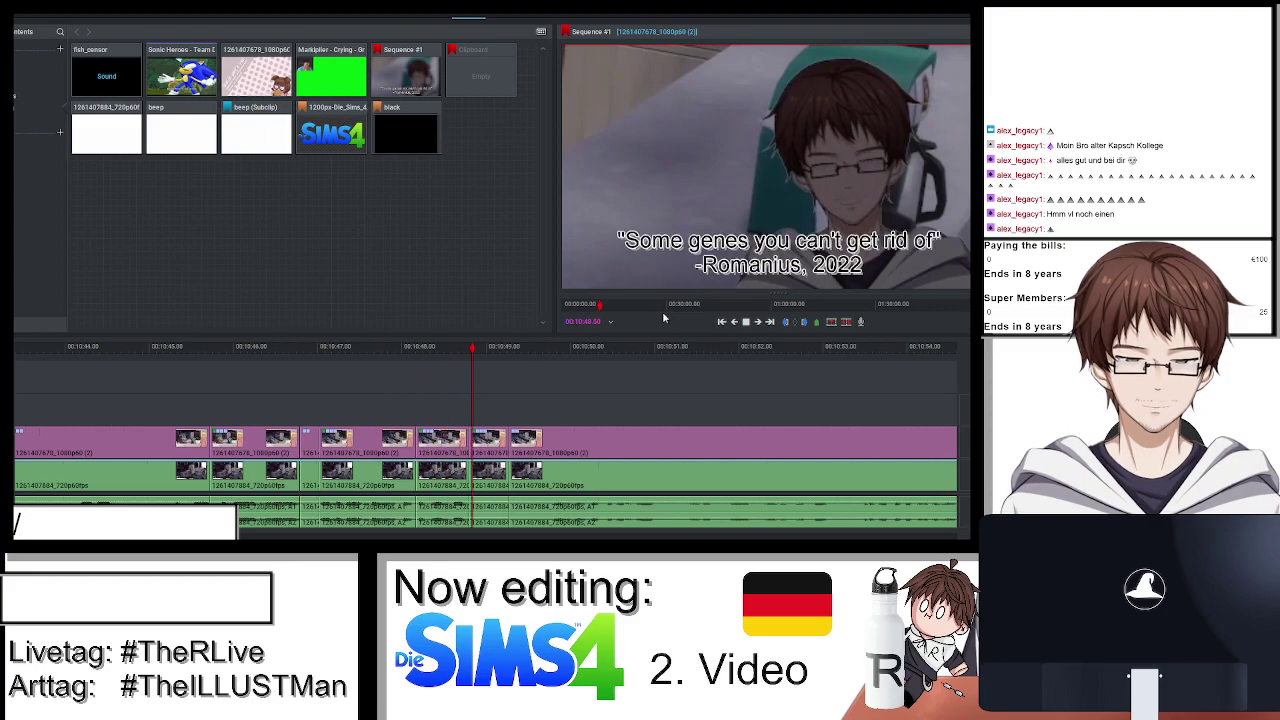
Review the footage after the quote close-up and split it at about 00:11:08.20 and 00:11:04.59.
{"action": "scroll", "coordinate": [674, 394], "scroll_direction": "down", "scroll_amount": 3}
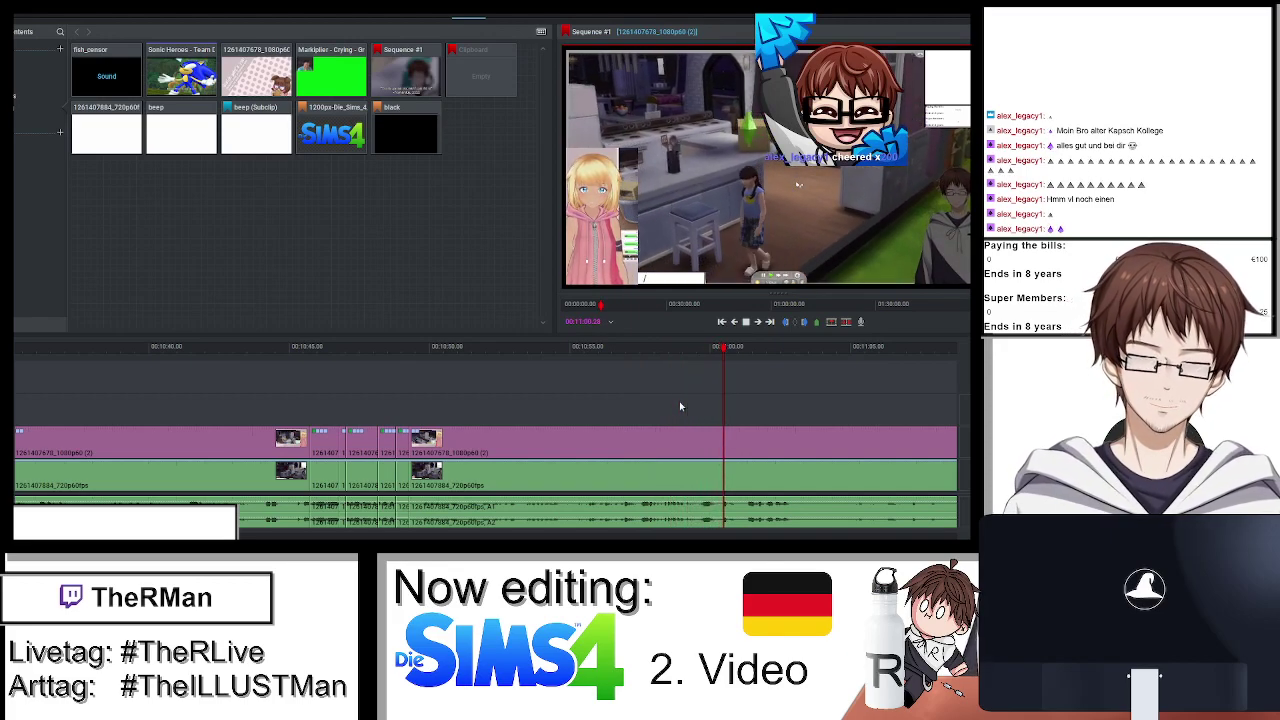
{"action": "key", "text": "space"}
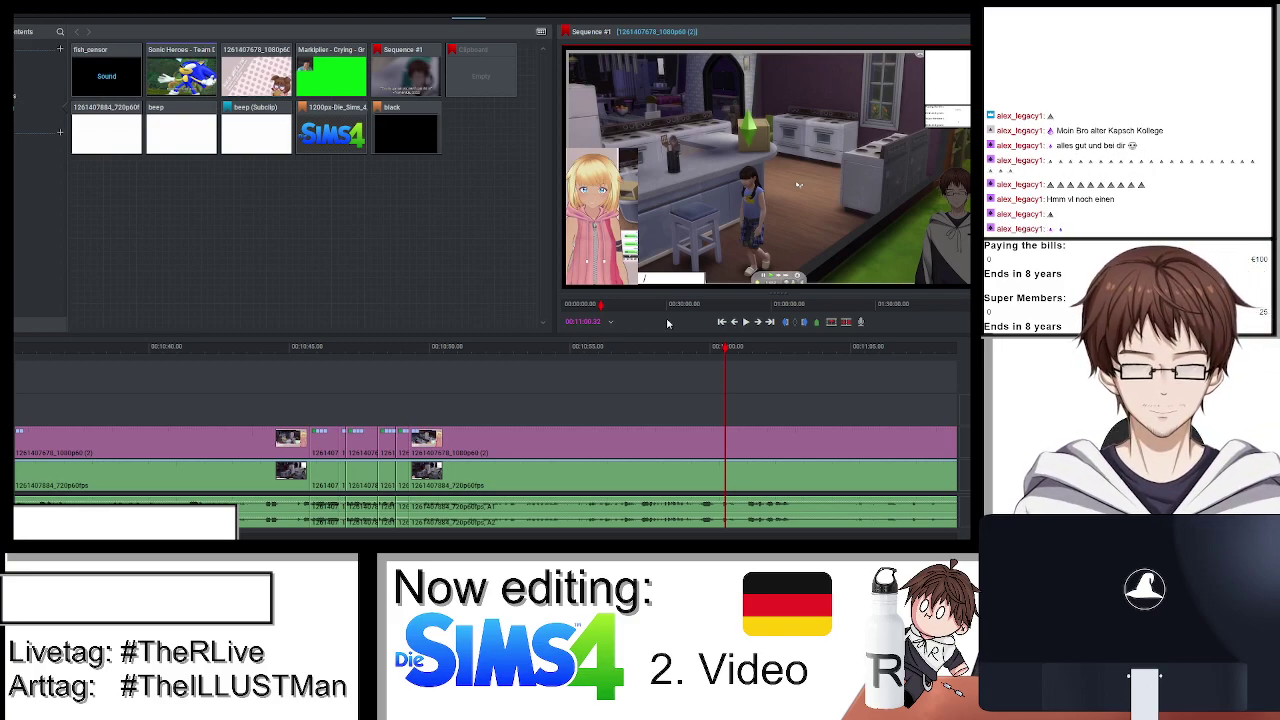
{"action": "scroll", "coordinate": [682, 355], "scroll_direction": "down", "scroll_amount": 3}
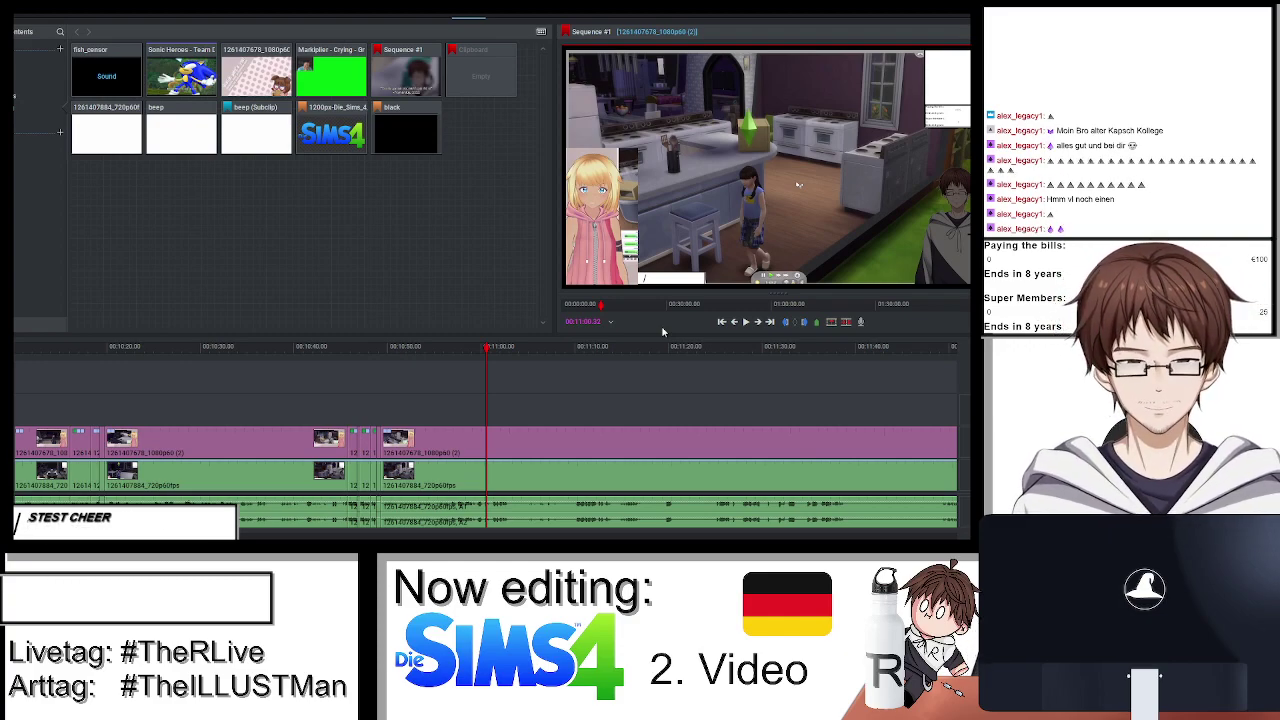
{"action": "key", "text": "space"}
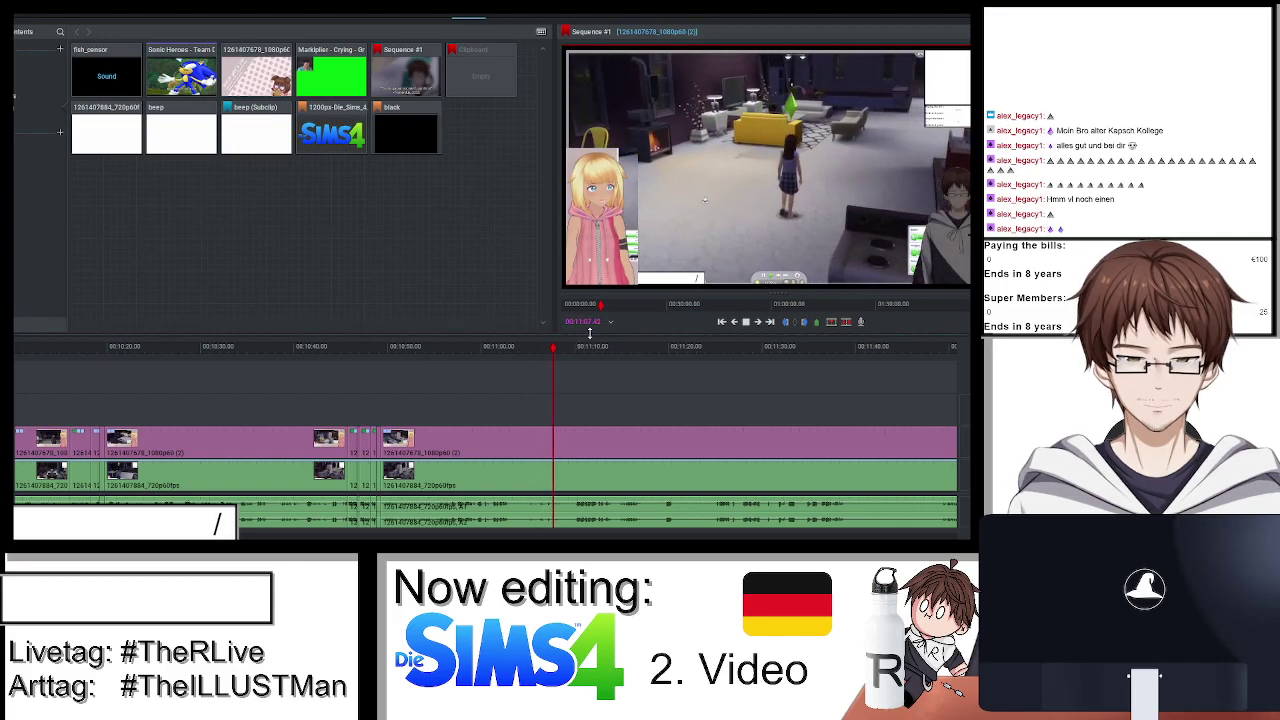
{"action": "key", "text": "space"}
{"action": "scroll", "coordinate": [628, 362], "scroll_direction": "up", "scroll_amount": 3}
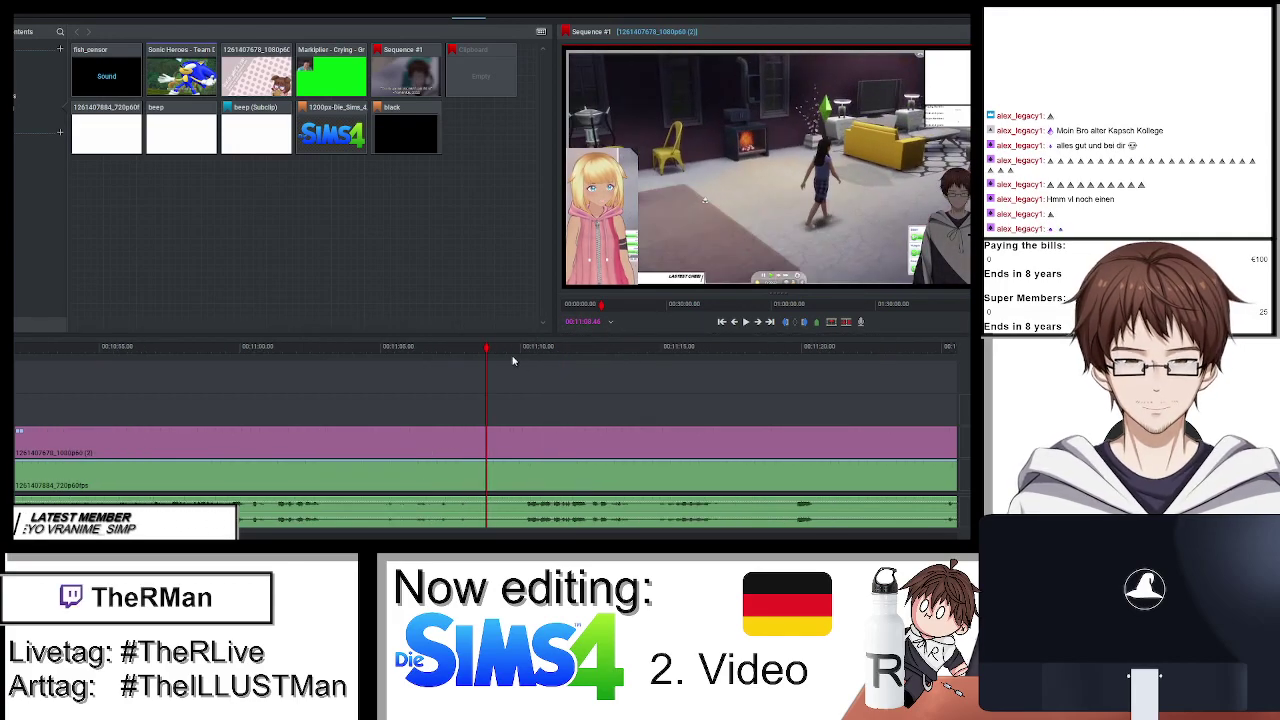
{"action": "left_click_drag", "start_coordinate": [487, 350], "coordinate": [380, 358]}
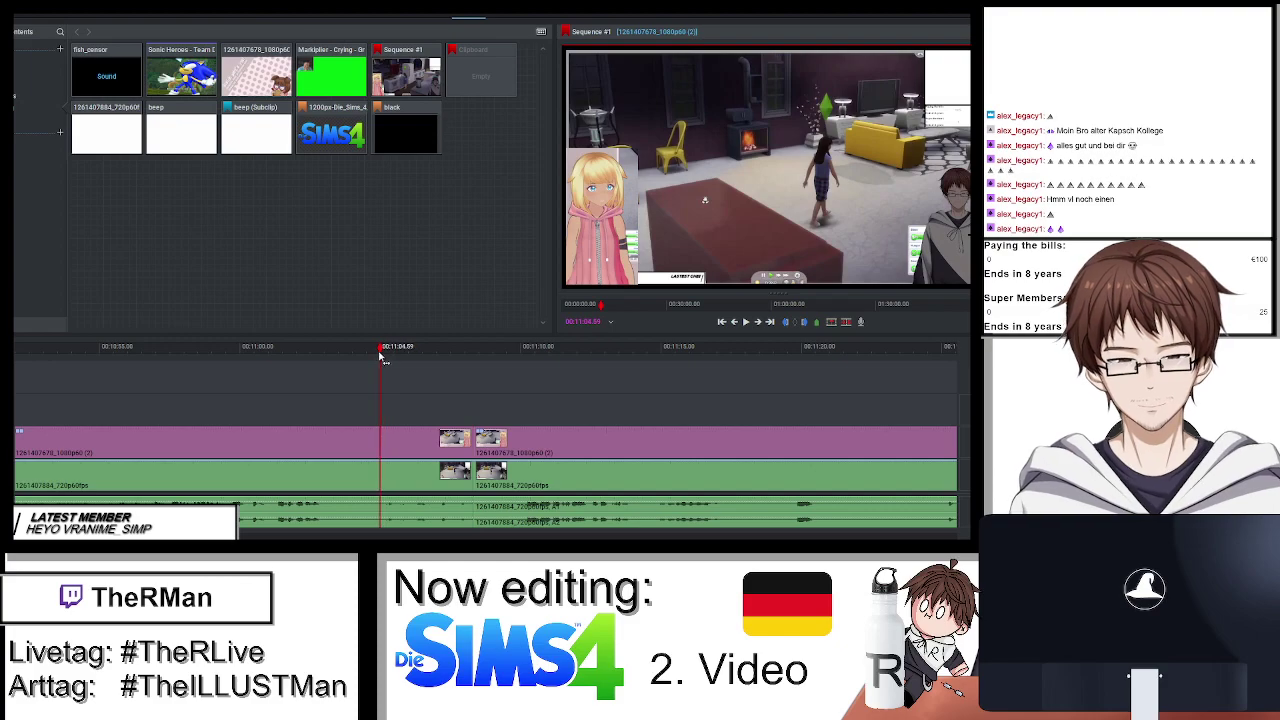
Zoom into the blonde avatar in the new segment at about 00:11:06.30 with scale 4, horizontal position 2 and vertical position 0.786.
{"action": "key", "text": "space"}
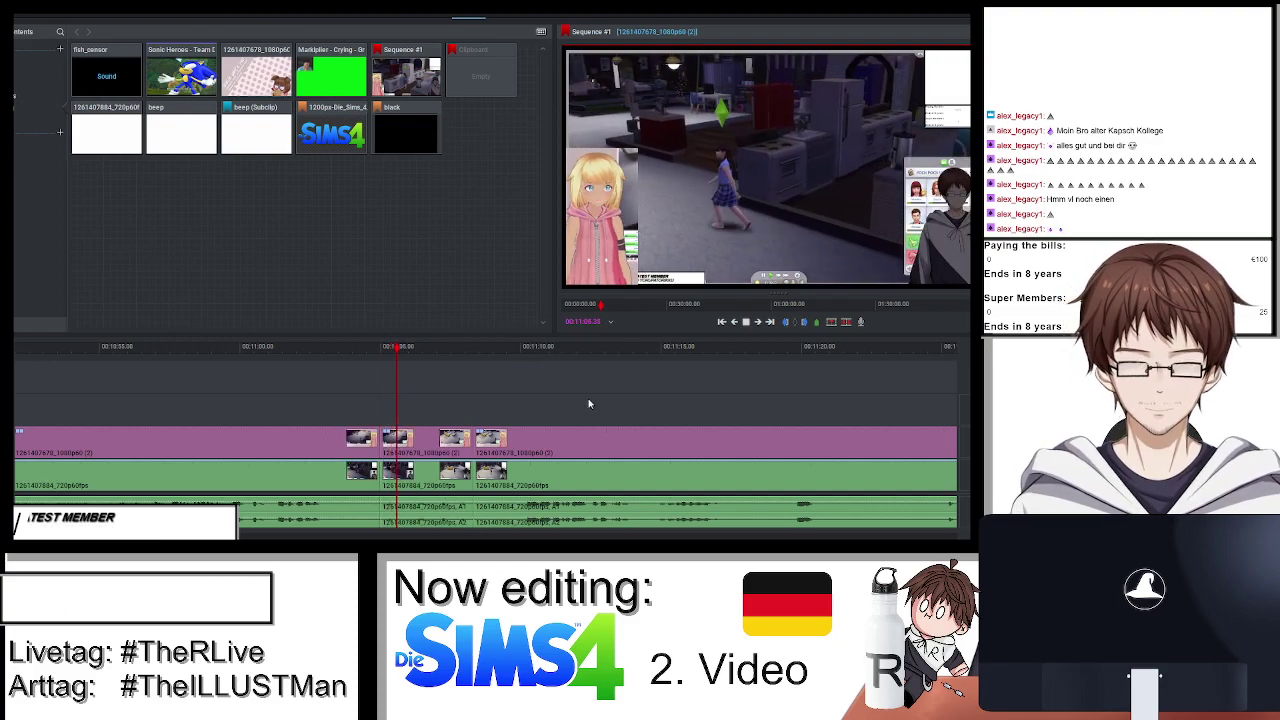
{"action": "key", "text": "space"}
{"action": "left_click", "coordinate": [503, 17]}
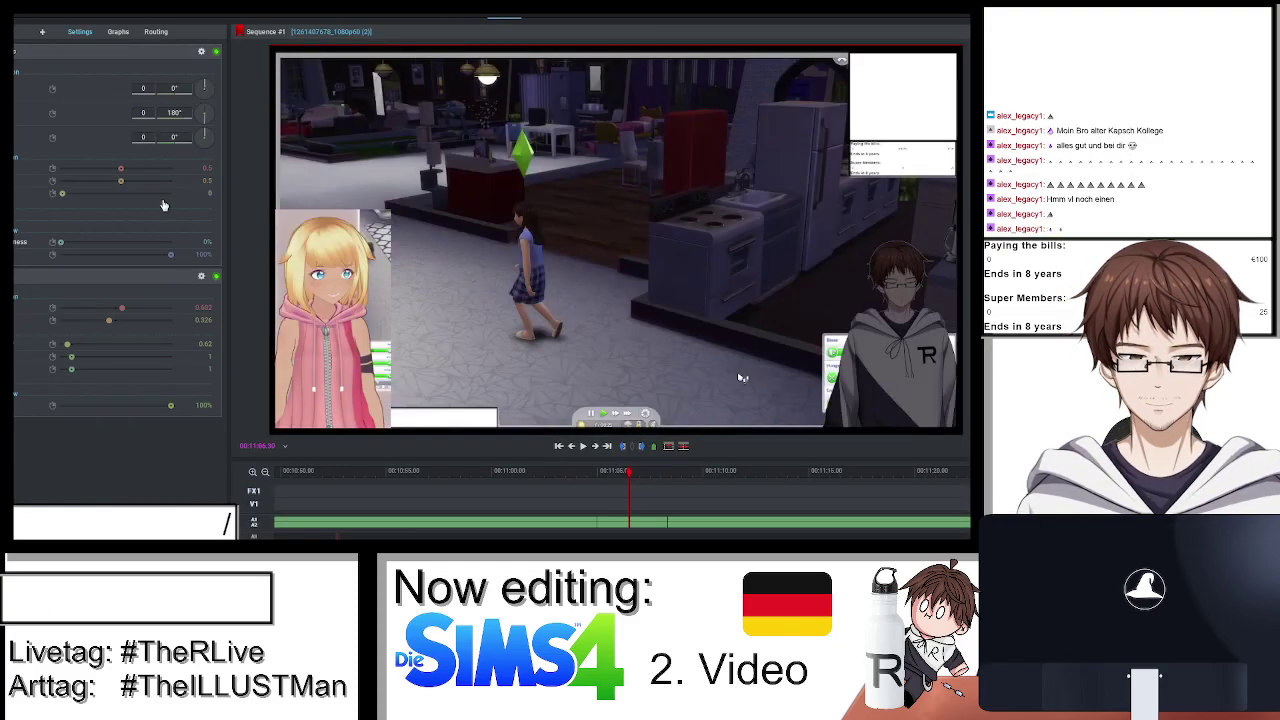
{"action": "double_click", "coordinate": [43, 129]}
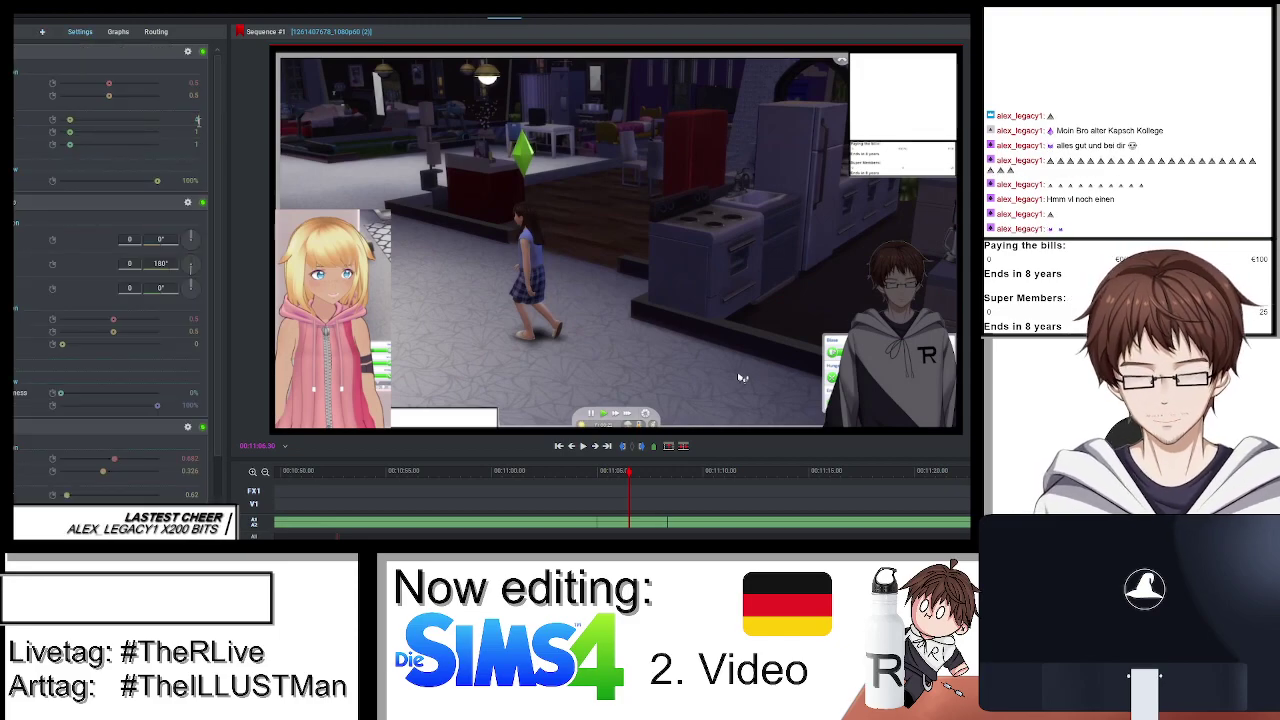
{"action": "key", "text": "Return"}
{"action": "mouse_move", "coordinate": [109, 84]}
{"action": "left_mouse_down"}
{"action": "mouse_move", "coordinate": [171, 87]}
{"action": "mouse_move", "coordinate": [117, 95]}
{"action": "left_mouse_up"}
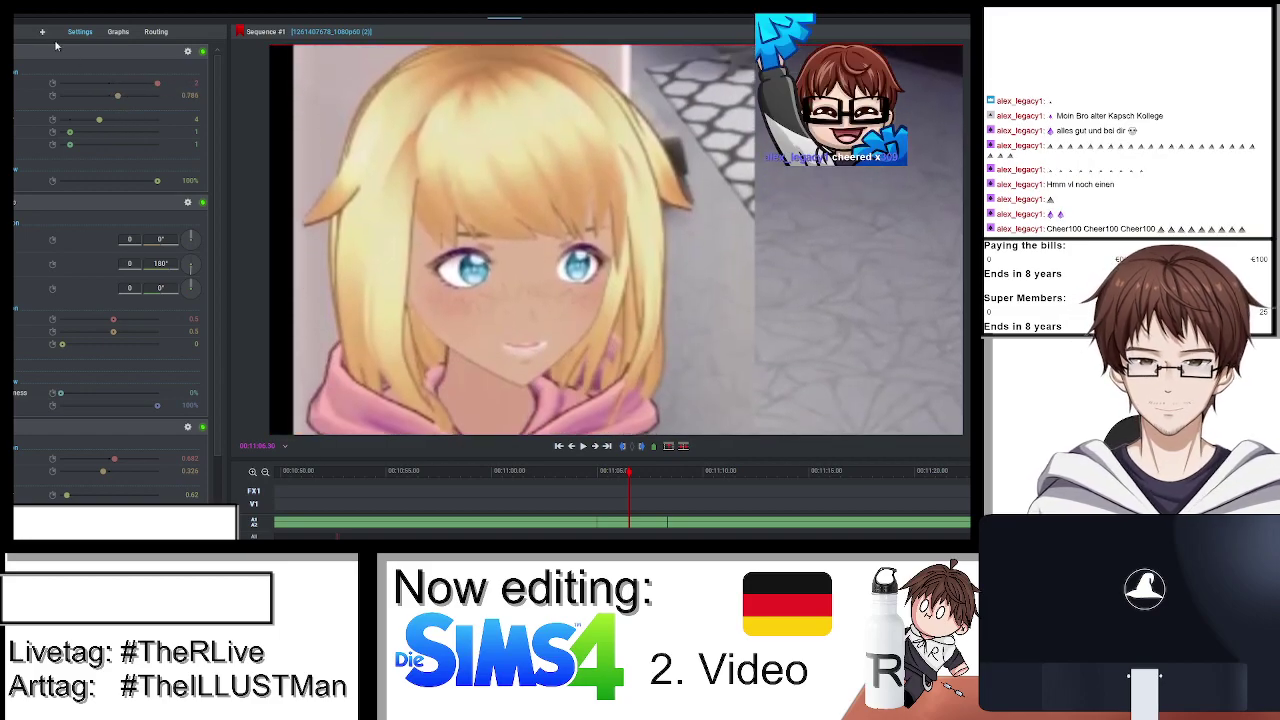
{"action": "left_click", "coordinate": [42, 31]}
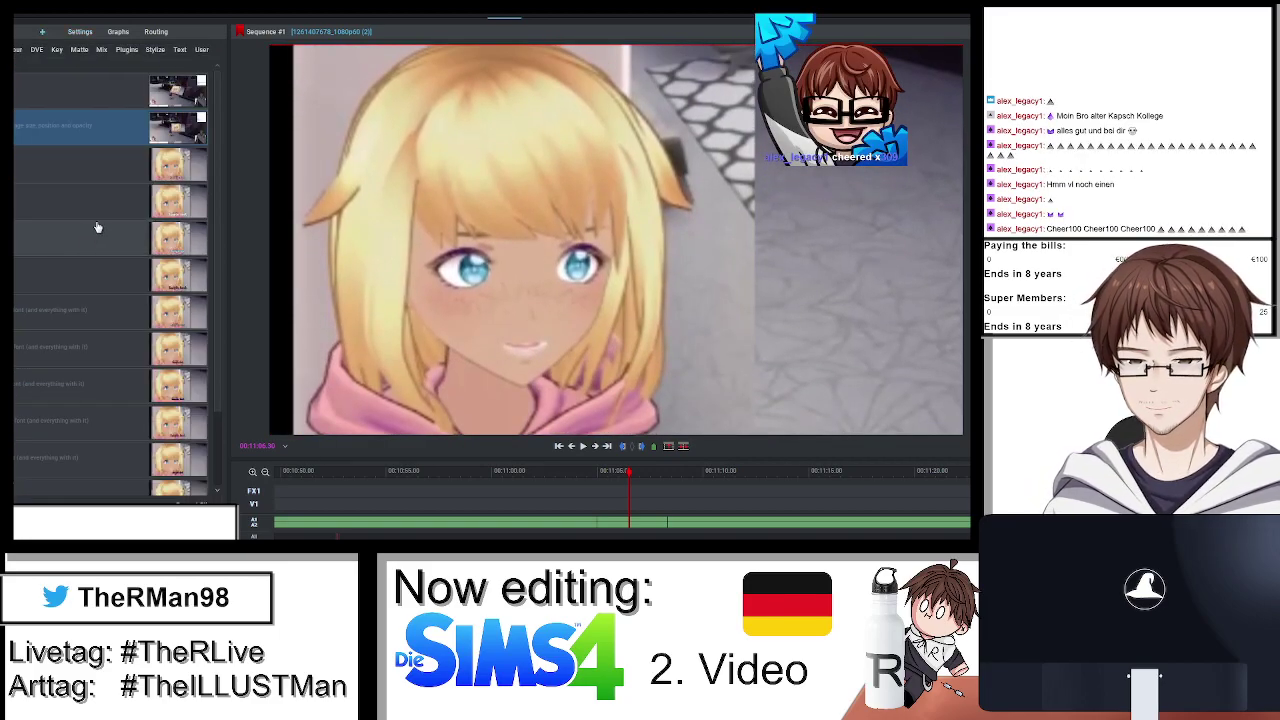
{"action": "double_click", "coordinate": [72, 173]}
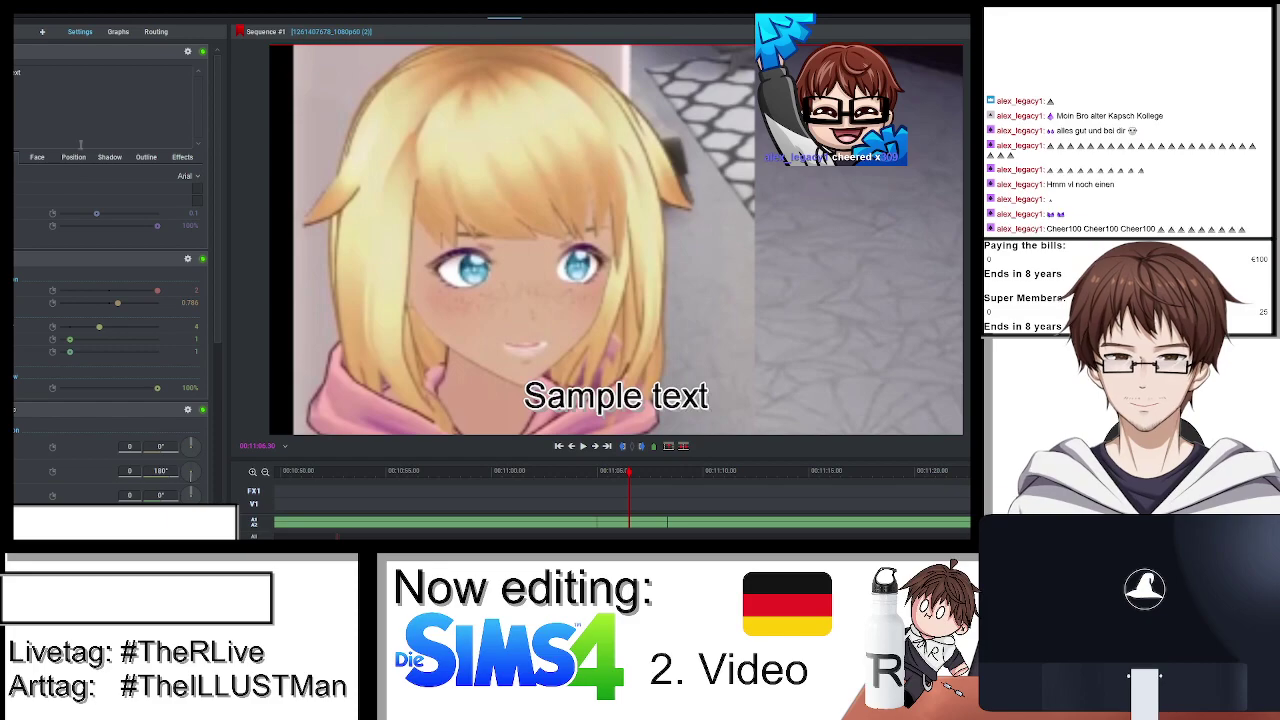
{"action": "left_click", "coordinate": [187, 52]}
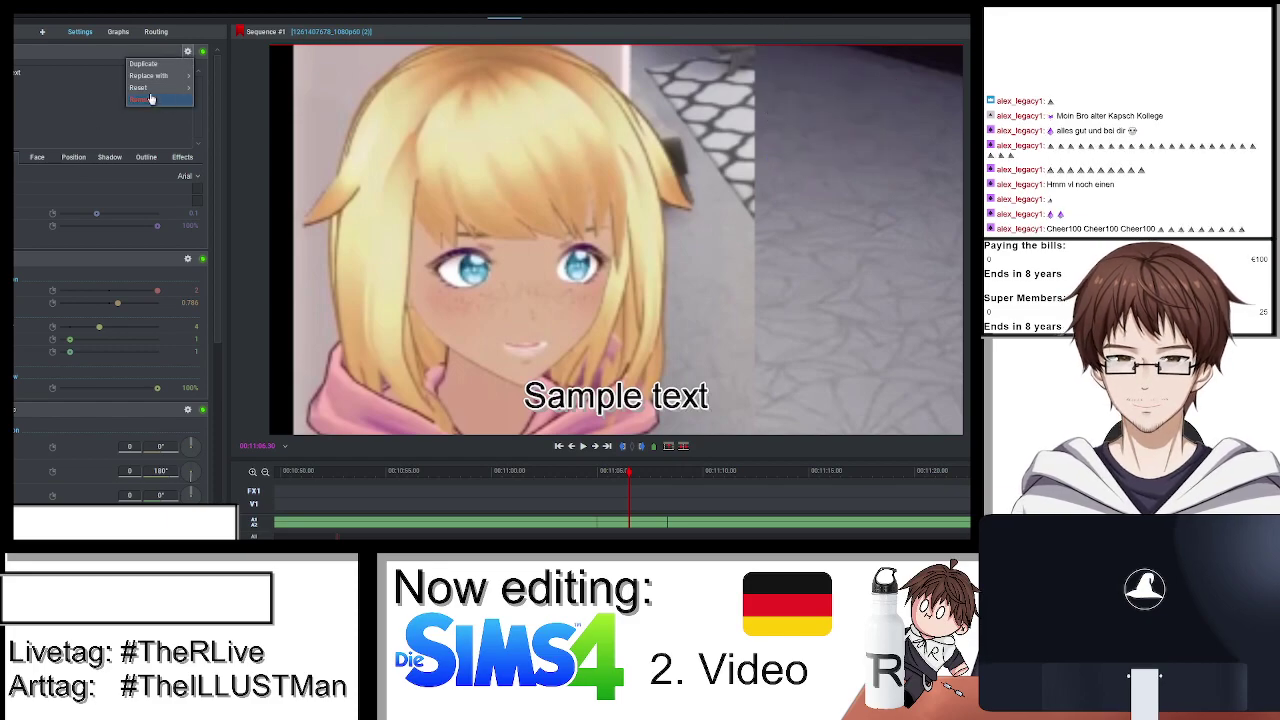
{"action": "left_click", "coordinate": [152, 102]}
Add the blonde avatar's handwritten-style white subtitle to the close-up and begin its text with "Can", the character's name and "use the".
{"action": "double_click", "coordinate": [37, 196]}
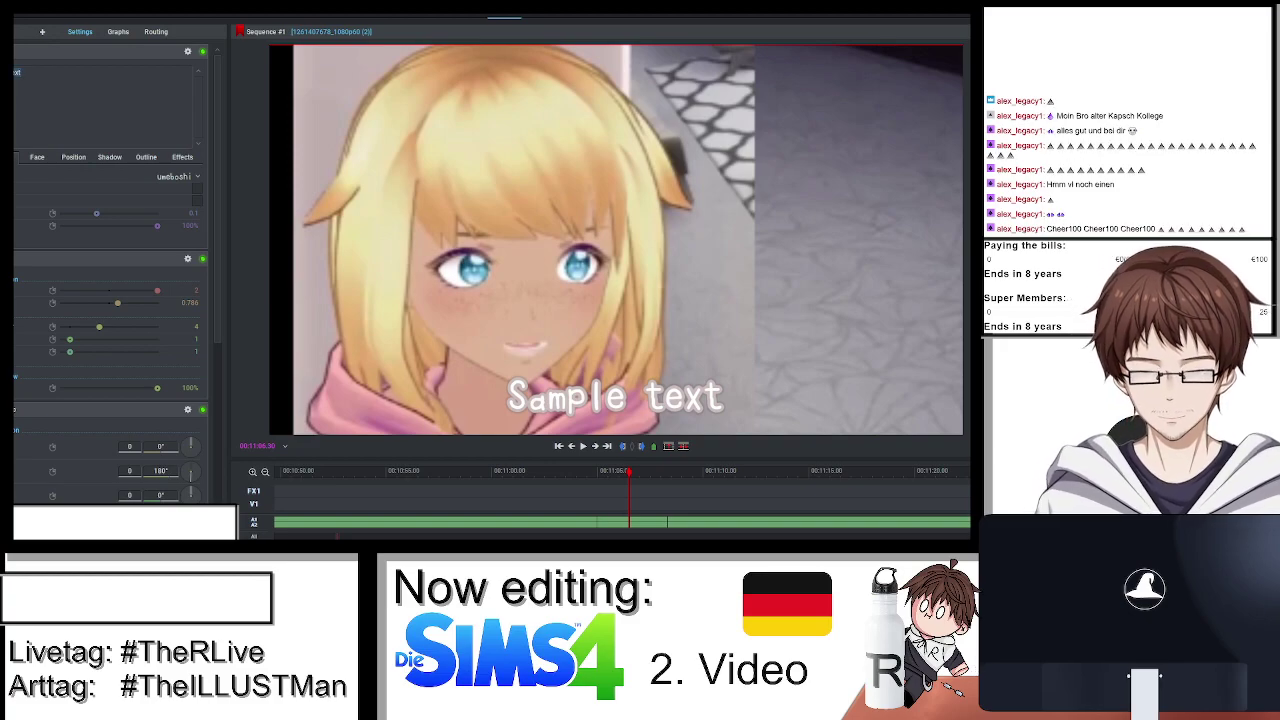
{"action": "type", "text": "Can Ute u"}
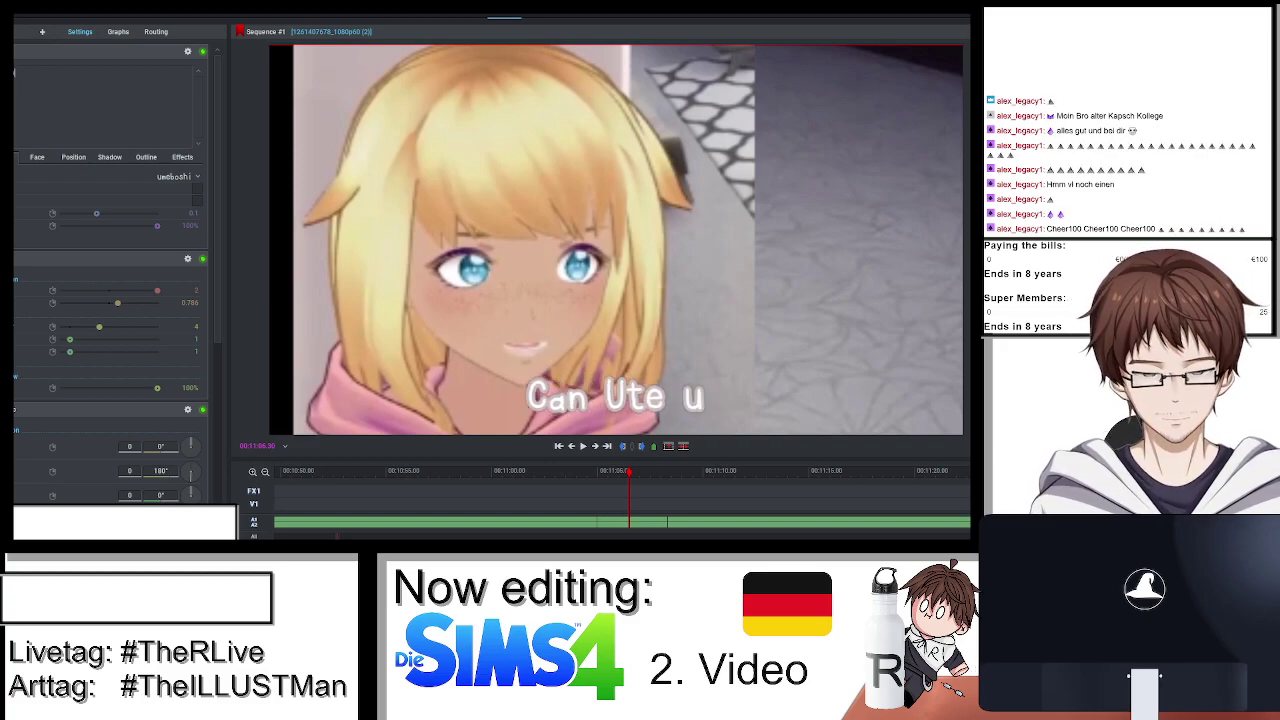
{"action": "type", "text": "se that"}
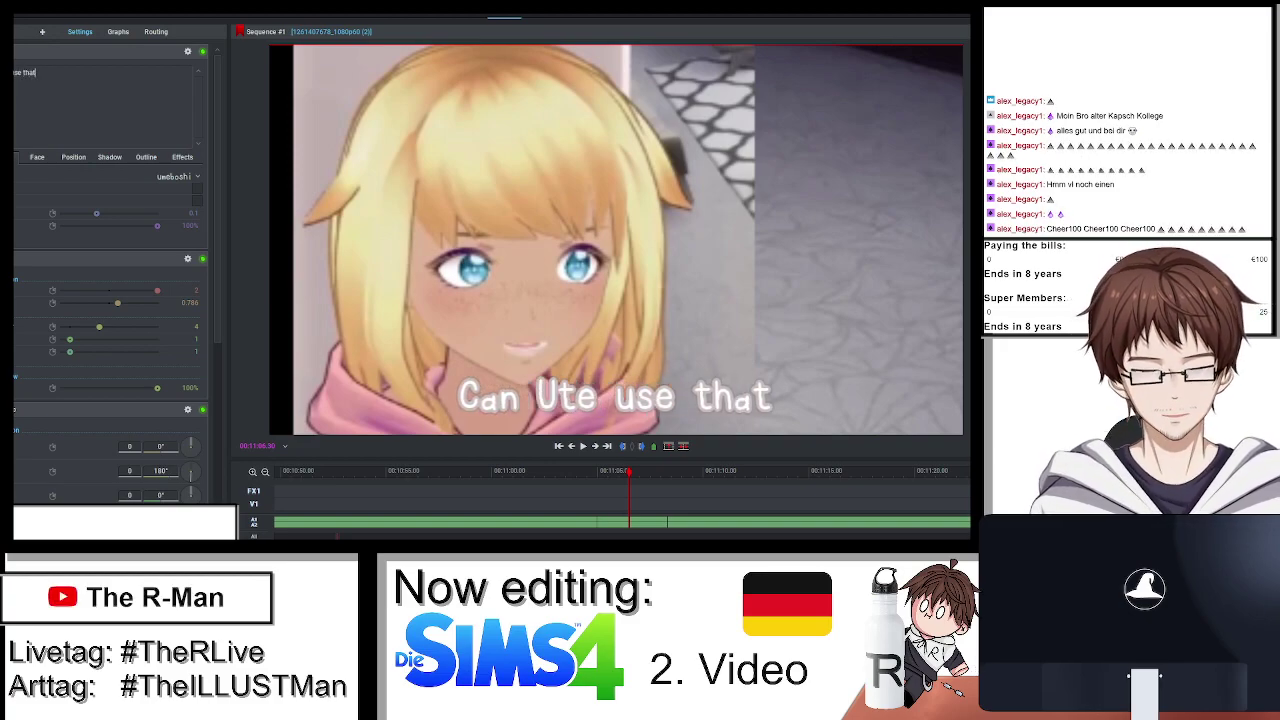
{"action": "key", "text": "BackSpace"}
{"action": "key", "text": "BackSpace"}
{"action": "type", "text": "e"}
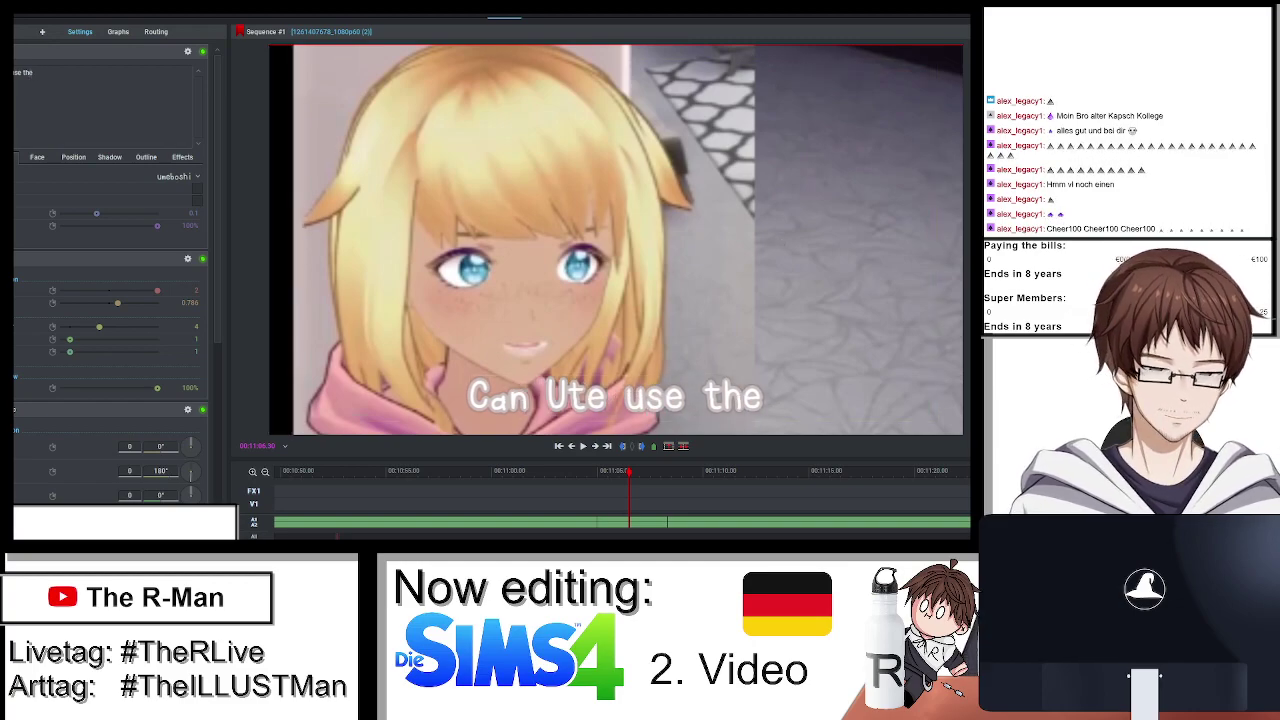
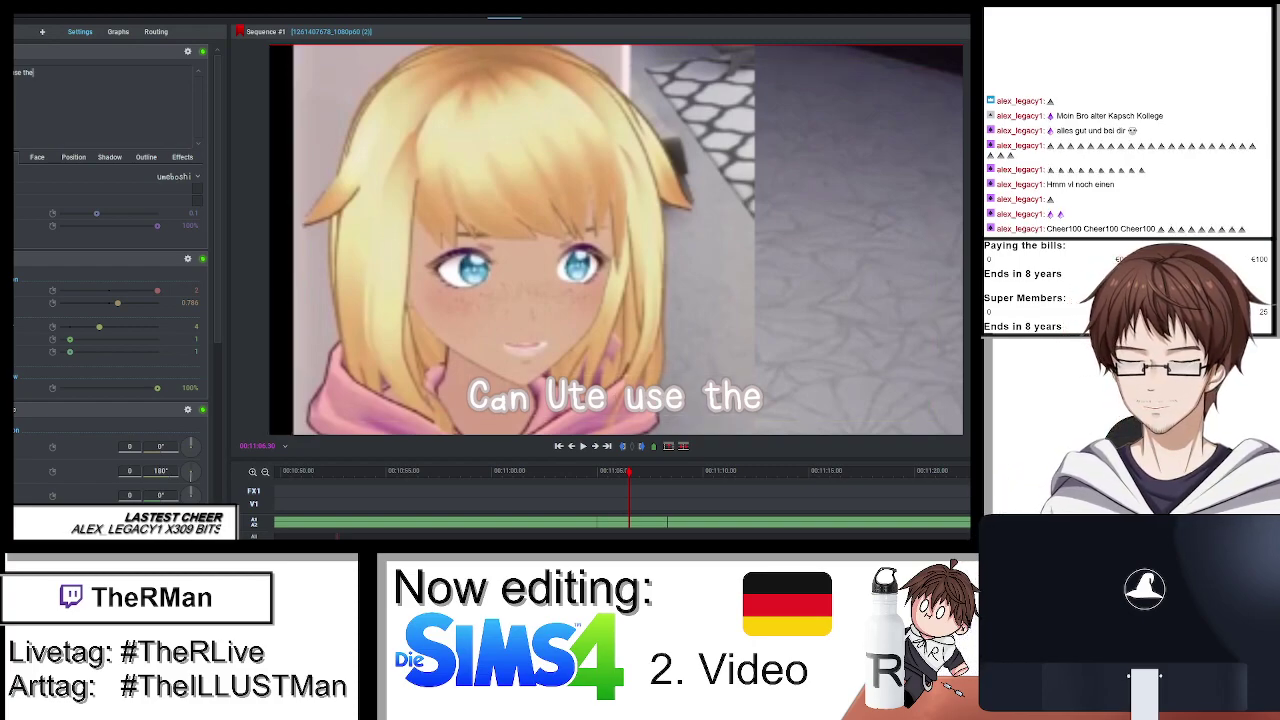
Complete the blonde avatar's subtitle with the word "hookah" followed directly by a question mark.
{"action": "type", "text": "hookah "}
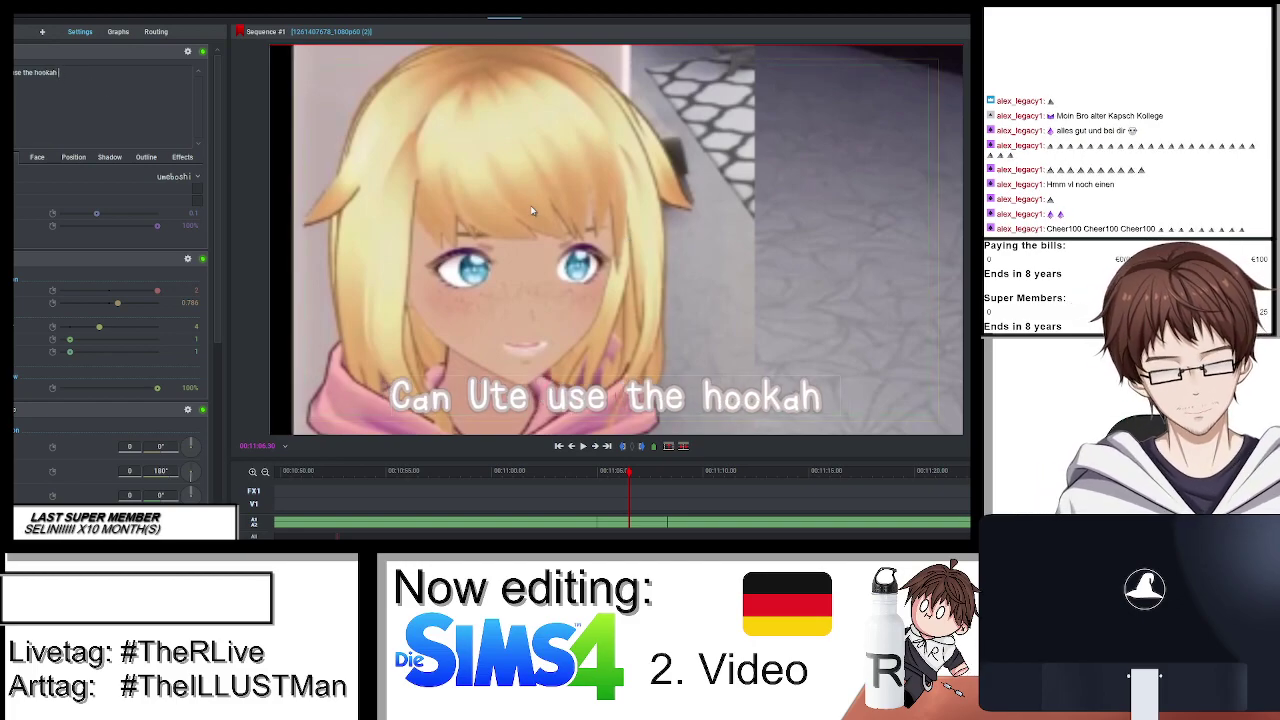
{"action": "type", "text": "?"}
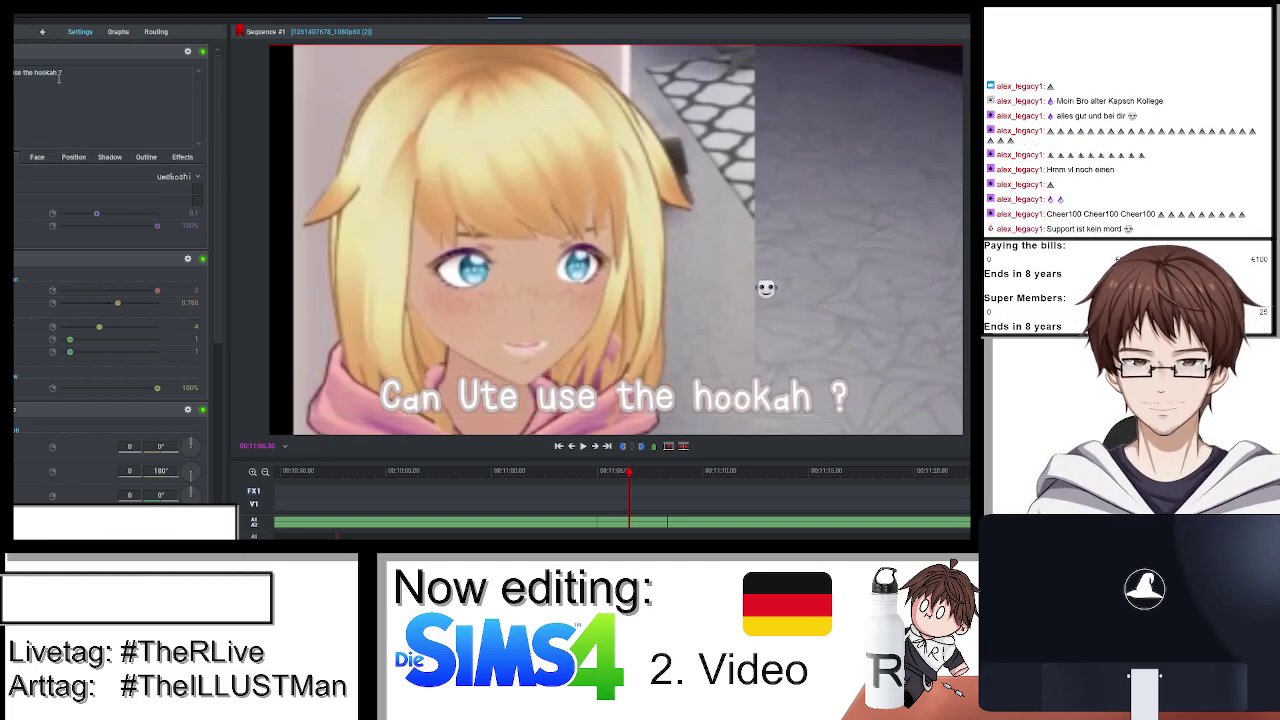
{"action": "key", "text": "Left"}
{"action": "key", "text": "BackSpace"}
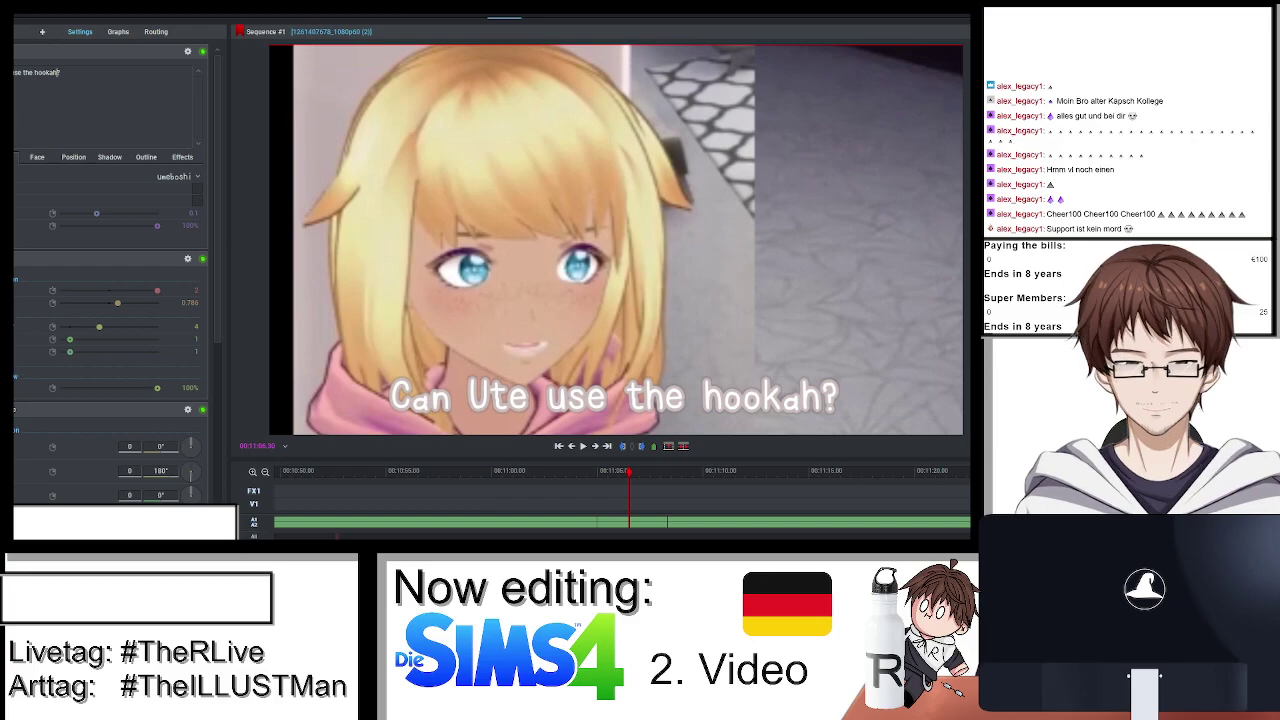
Split the subtitled close-up at about 00:11:05.36 and shorten the first part's subtitle to "Can".
{"action": "left_click", "coordinate": [458, 15]}
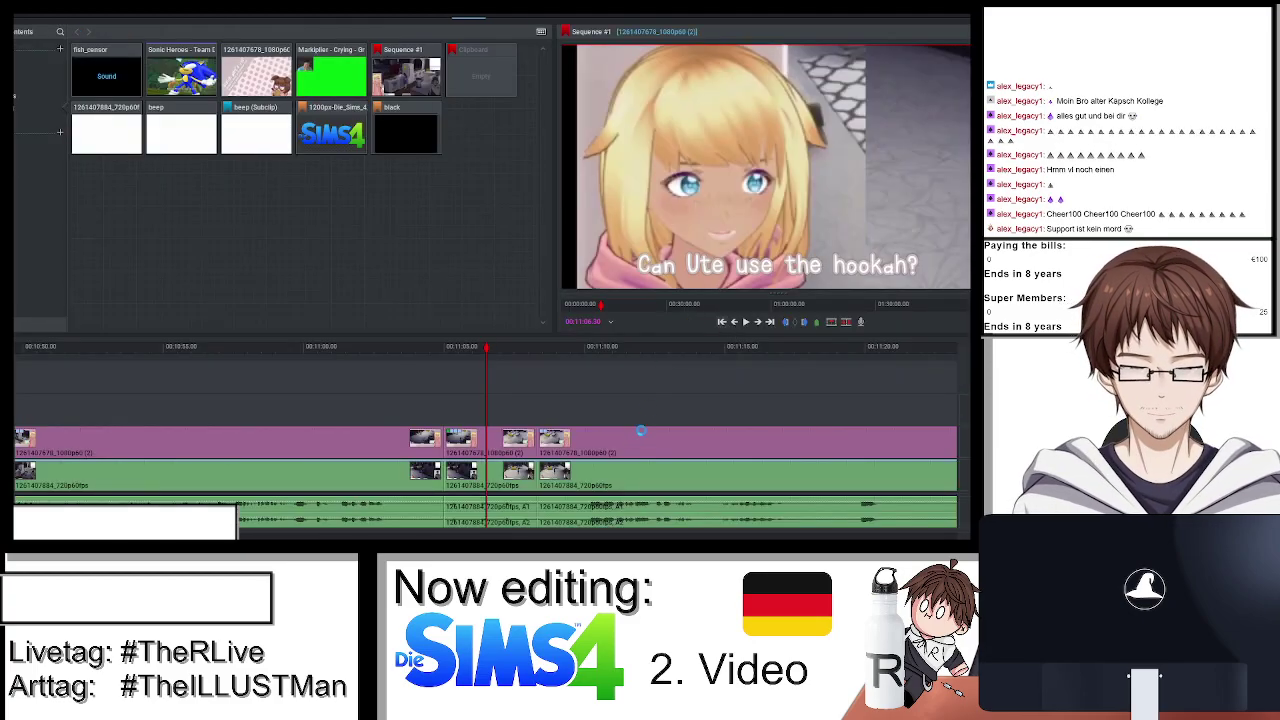
{"action": "scroll", "coordinate": [640, 440], "scroll_direction": "up", "scroll_amount": 3}
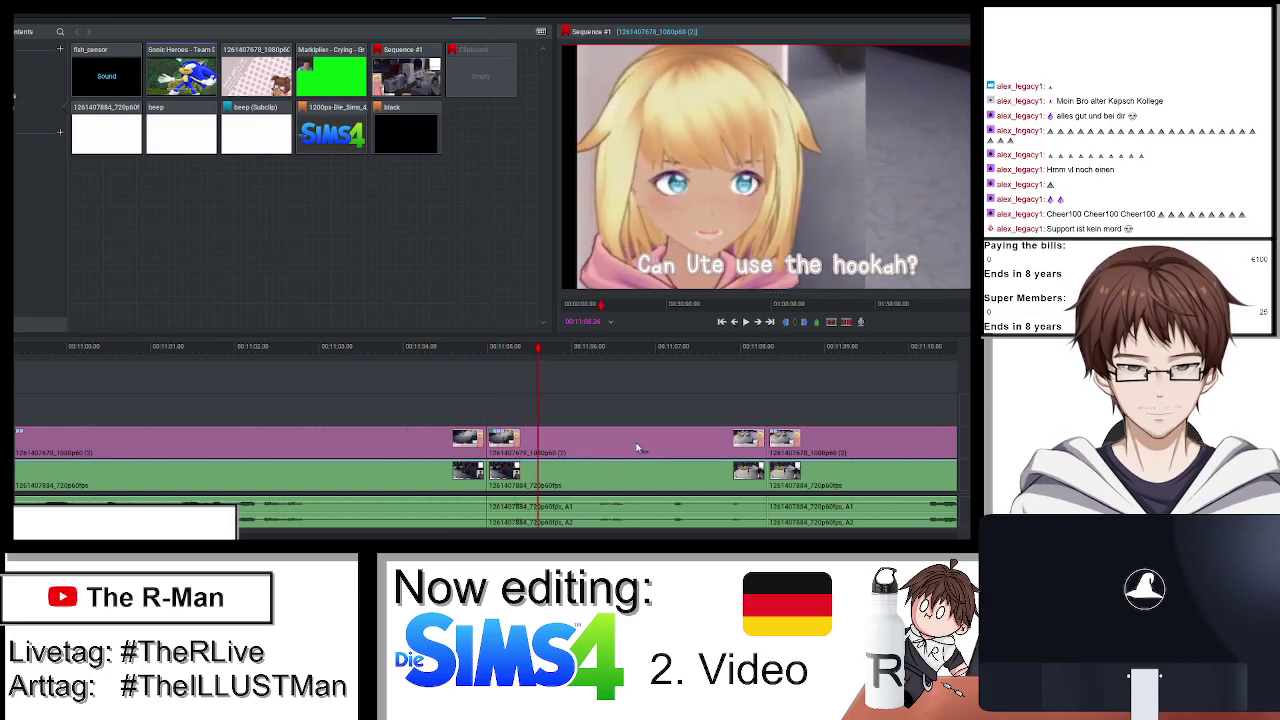
{"action": "key", "text": "c"}
{"action": "mouse_move", "coordinate": [542, 352]}
{"action": "left_mouse_down"}
{"action": "mouse_move", "coordinate": [577, 363]}
{"action": "mouse_move", "coordinate": [543, 366]}
{"action": "left_mouse_up"}
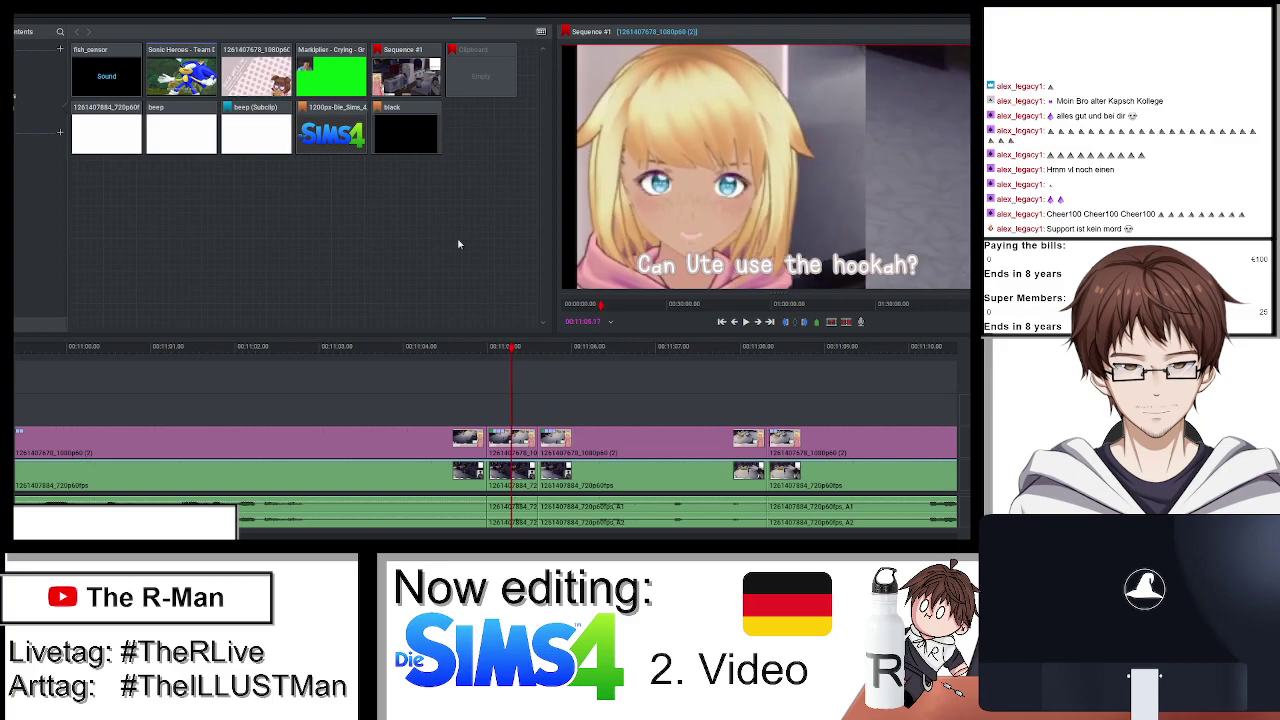
{"action": "left_click", "coordinate": [508, 17]}
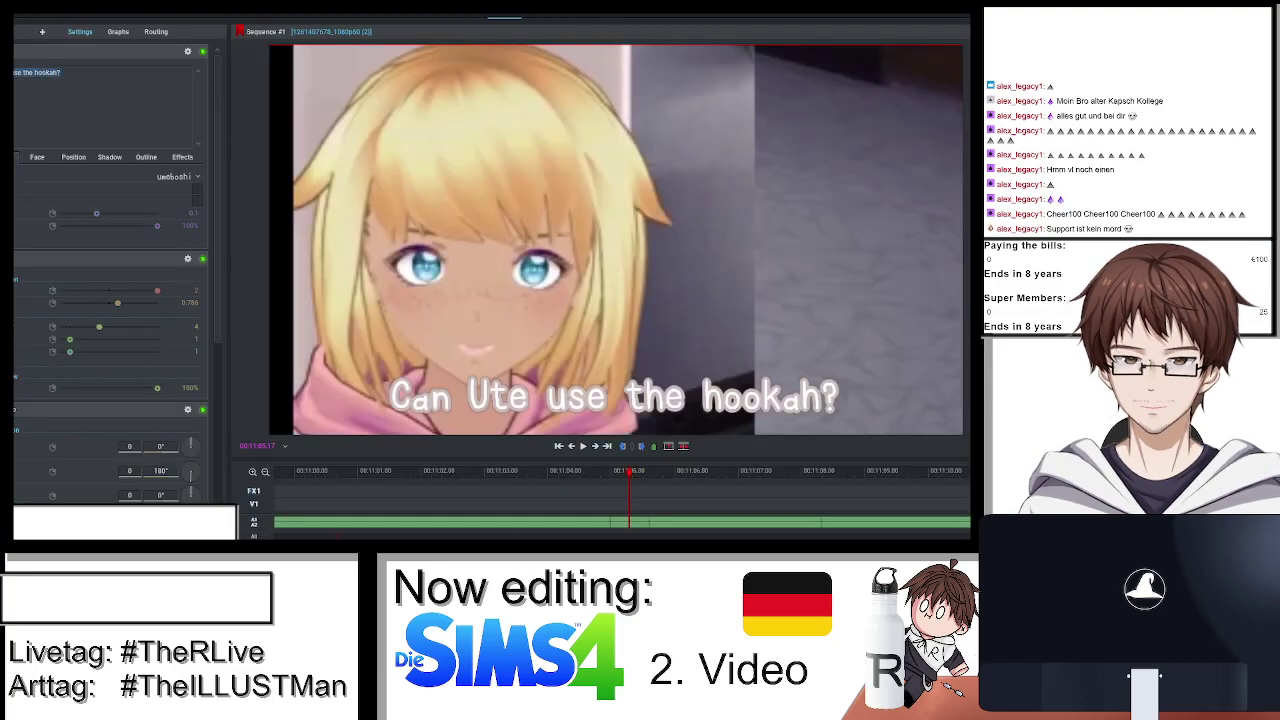
{"action": "left_click", "coordinate": [468, 17]}
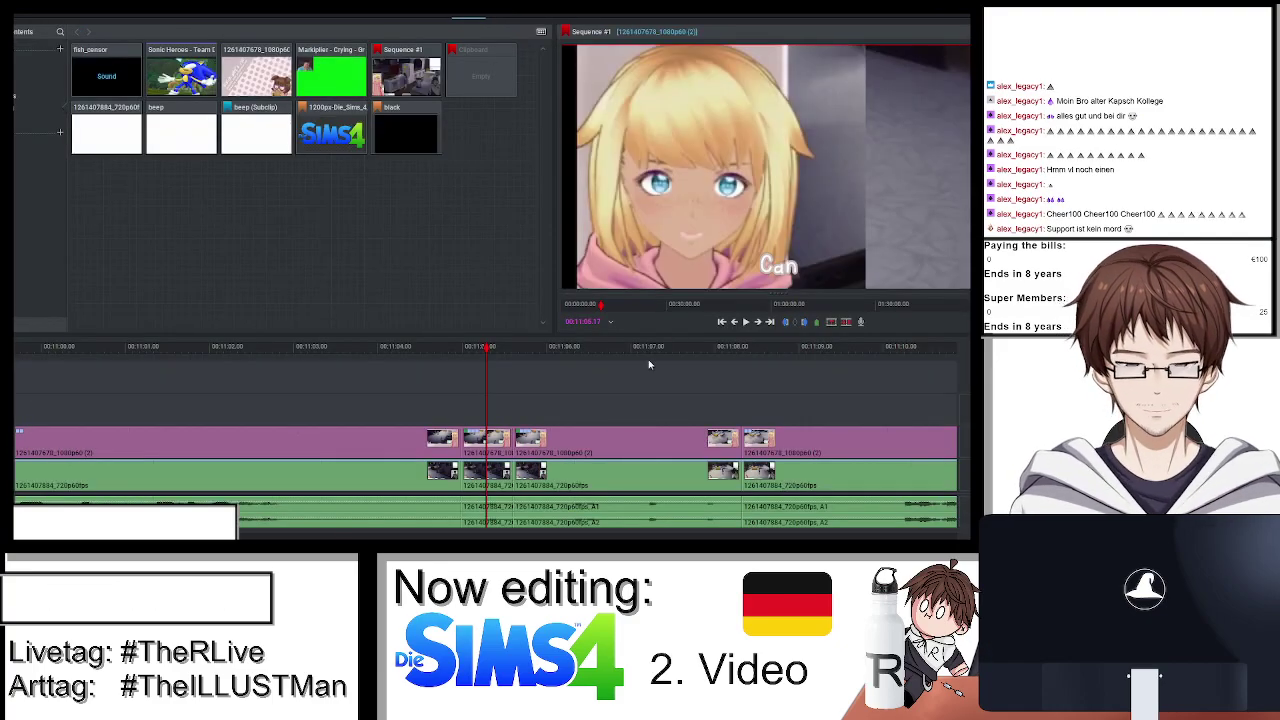
Replay the subtitled close-up and split its second part at about 00:11:06.19.
{"action": "key", "text": "space"}
{"action": "scroll", "coordinate": [600, 390], "scroll_direction": "up", "scroll_amount": 5}
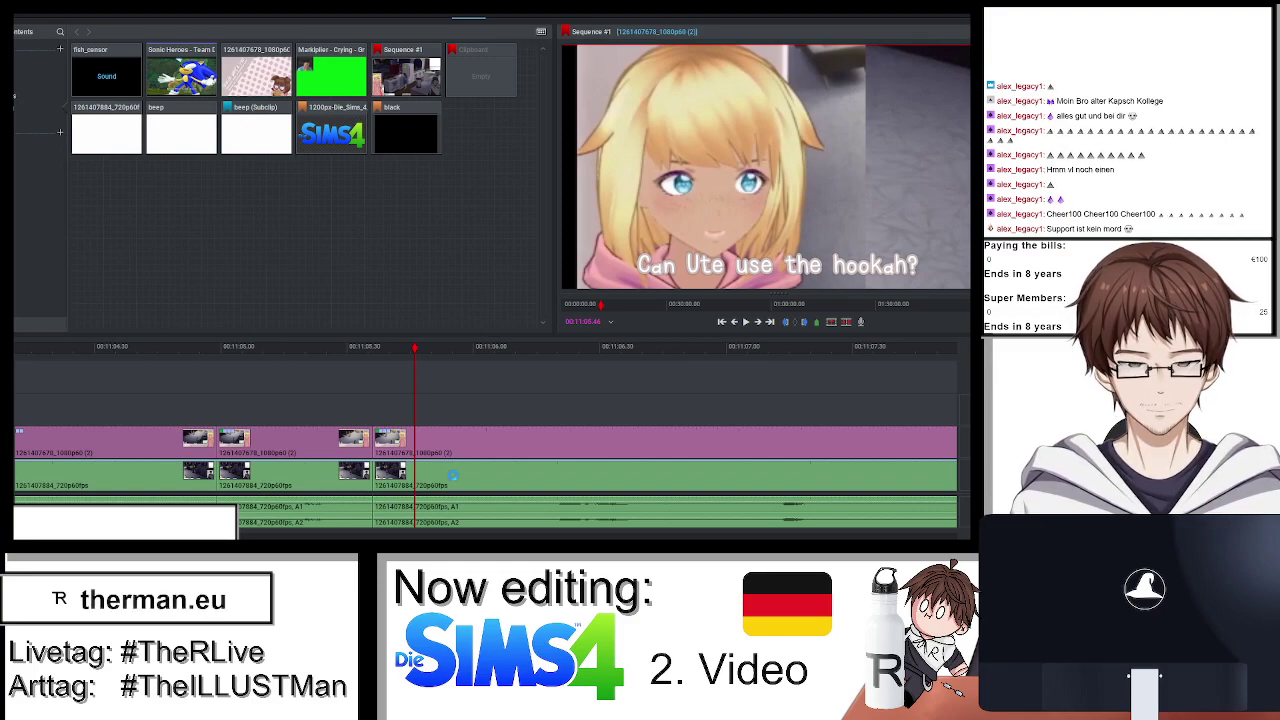
{"action": "scroll", "coordinate": [452, 478], "scroll_direction": "up", "scroll_amount": 3}
{"action": "scroll", "coordinate": [463, 479], "scroll_direction": "up", "scroll_amount": 3}
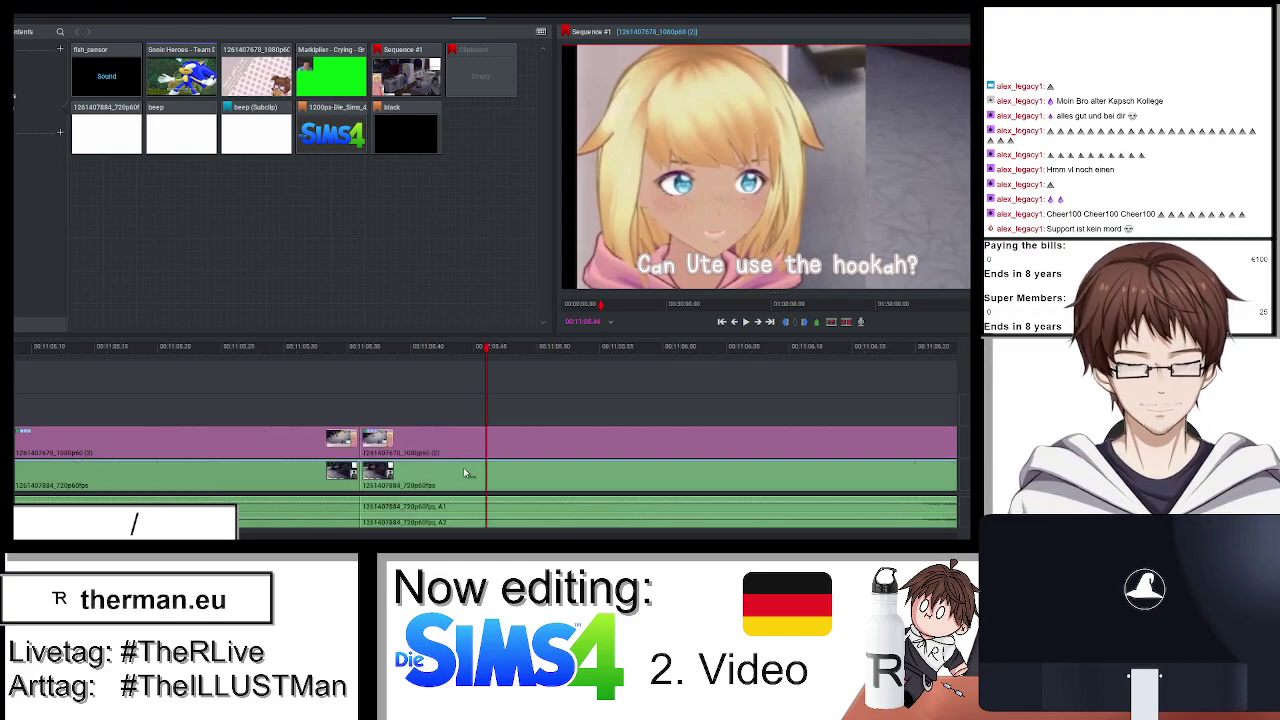
{"action": "scroll", "coordinate": [523, 485], "scroll_direction": "down", "scroll_amount": 3}
{"action": "left_click_drag", "start_coordinate": [520, 402], "coordinate": [626, 366]}
Remove the zoom and subtitle effects from the segment between about 00:11:05.36 and 00:11:06.19.
{"action": "right_click", "coordinate": [543, 440]}
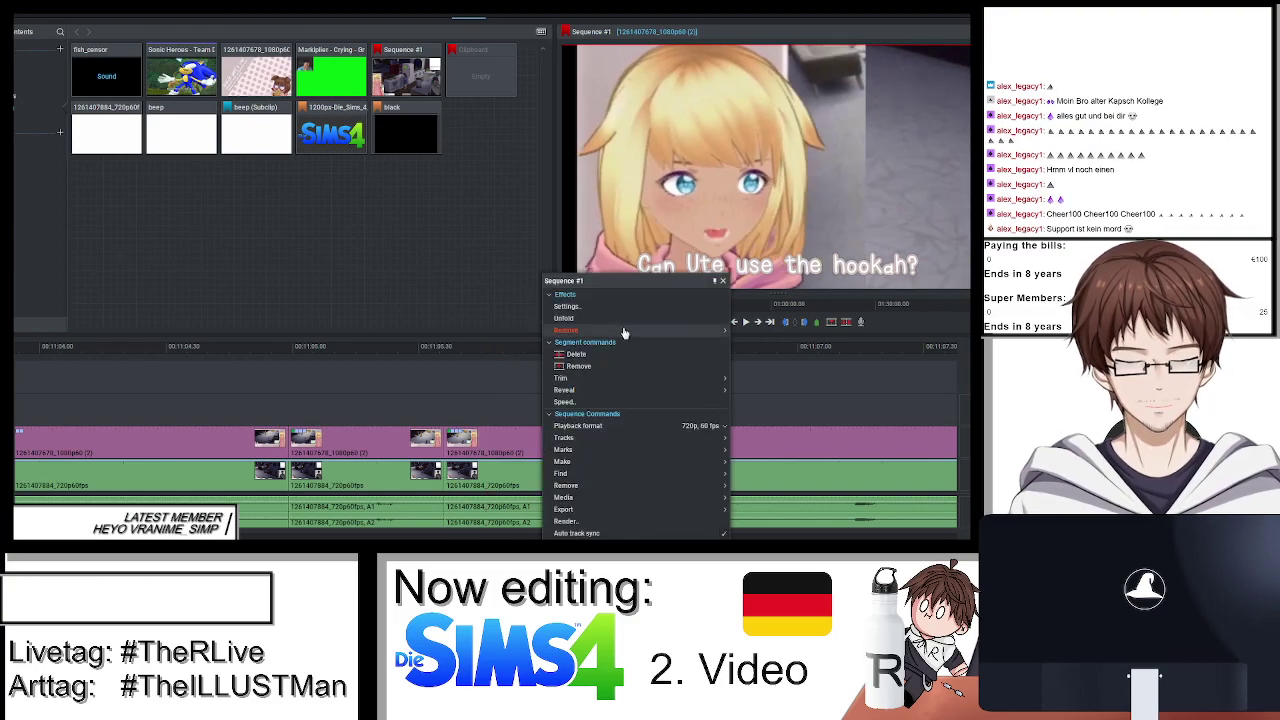
{"action": "left_click", "coordinate": [738, 332]}
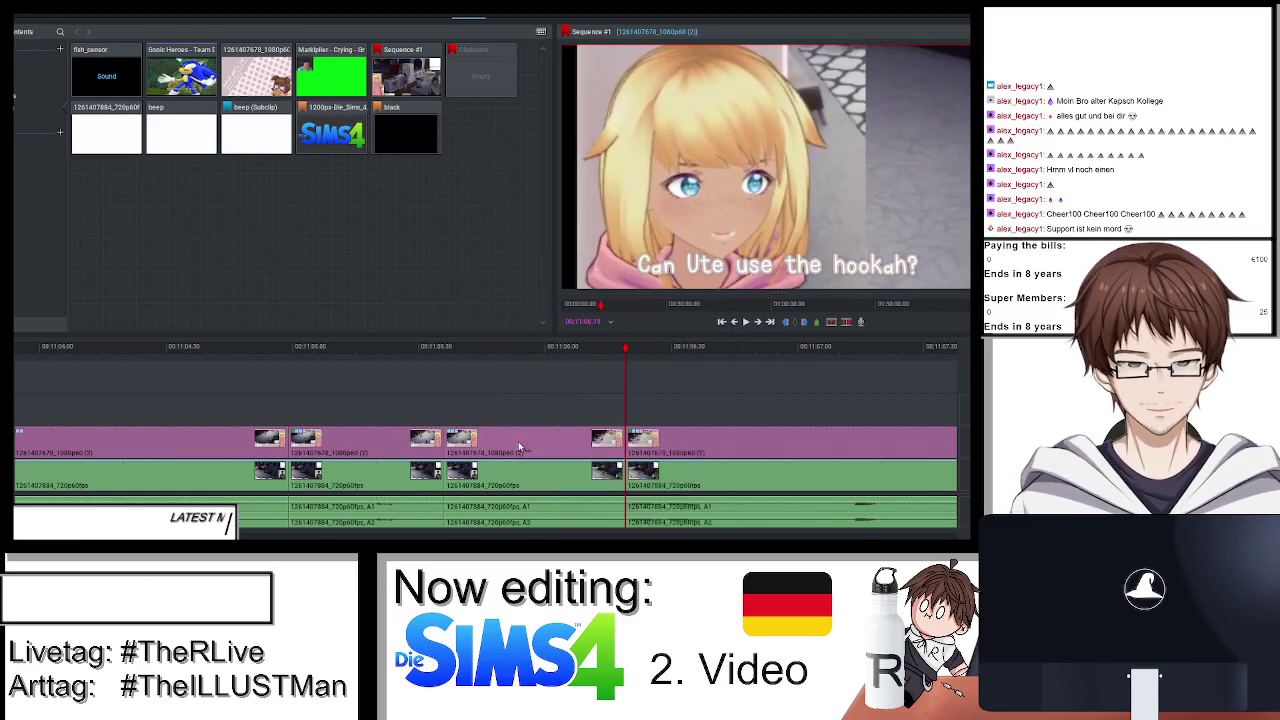
{"action": "right_click", "coordinate": [519, 442]}
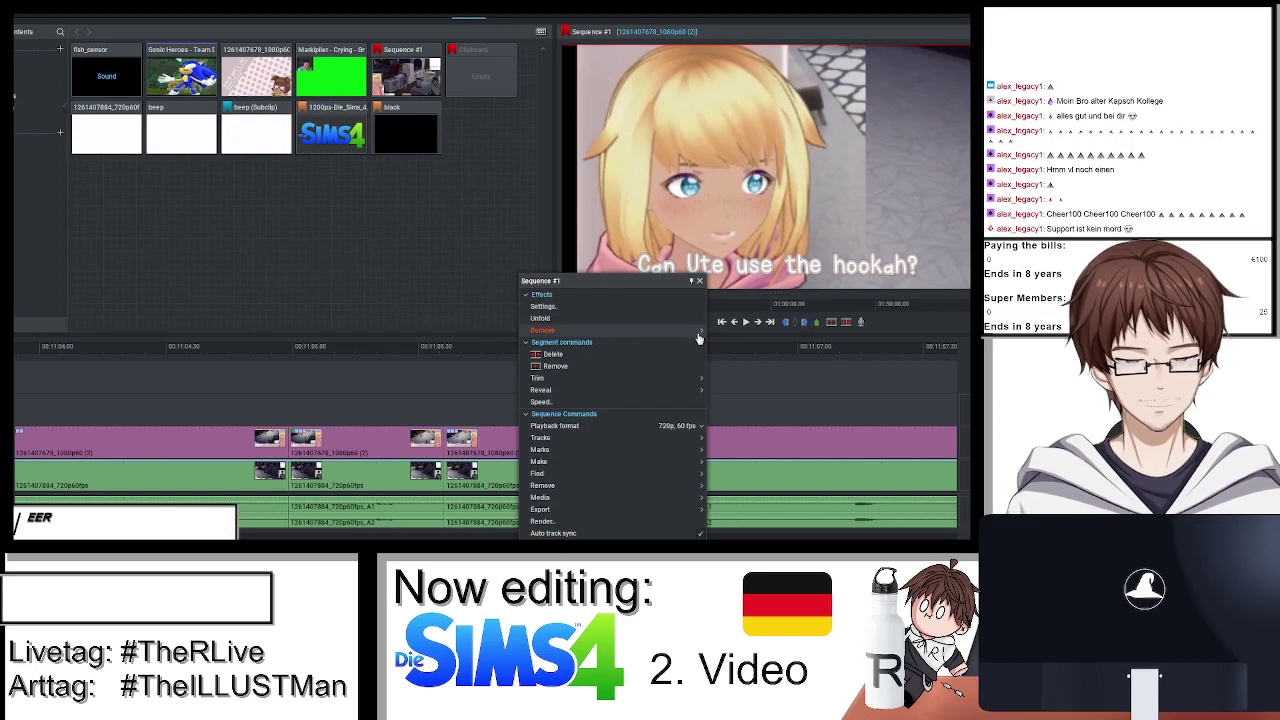
{"action": "mouse_move", "coordinate": [700, 338]}
{"action": "left_click", "coordinate": [412, 380]}
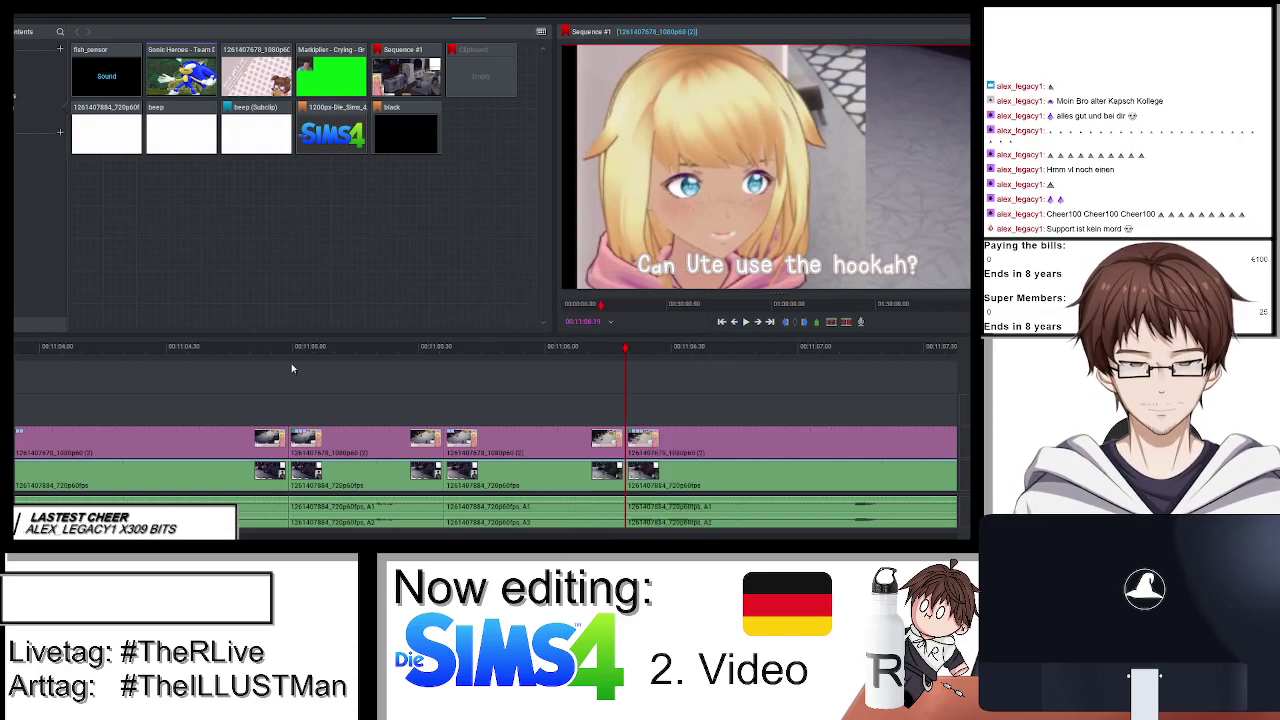
Move the cut after the effect-free segment back to about 00:11:05.46 on all tracks and replay the passage.
{"action": "left_click", "coordinate": [254, 366]}
{"action": "key", "text": "space"}
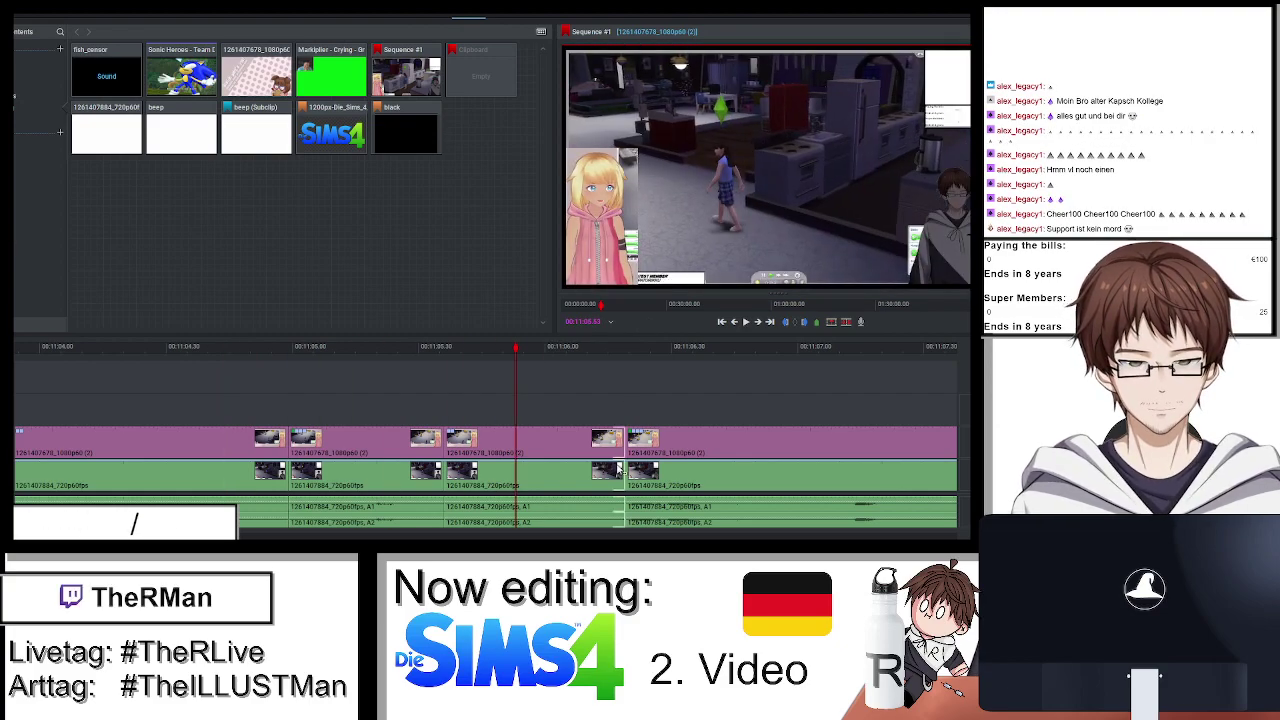
{"action": "left_click", "coordinate": [628, 470]}
{"action": "left_click", "coordinate": [631, 471]}
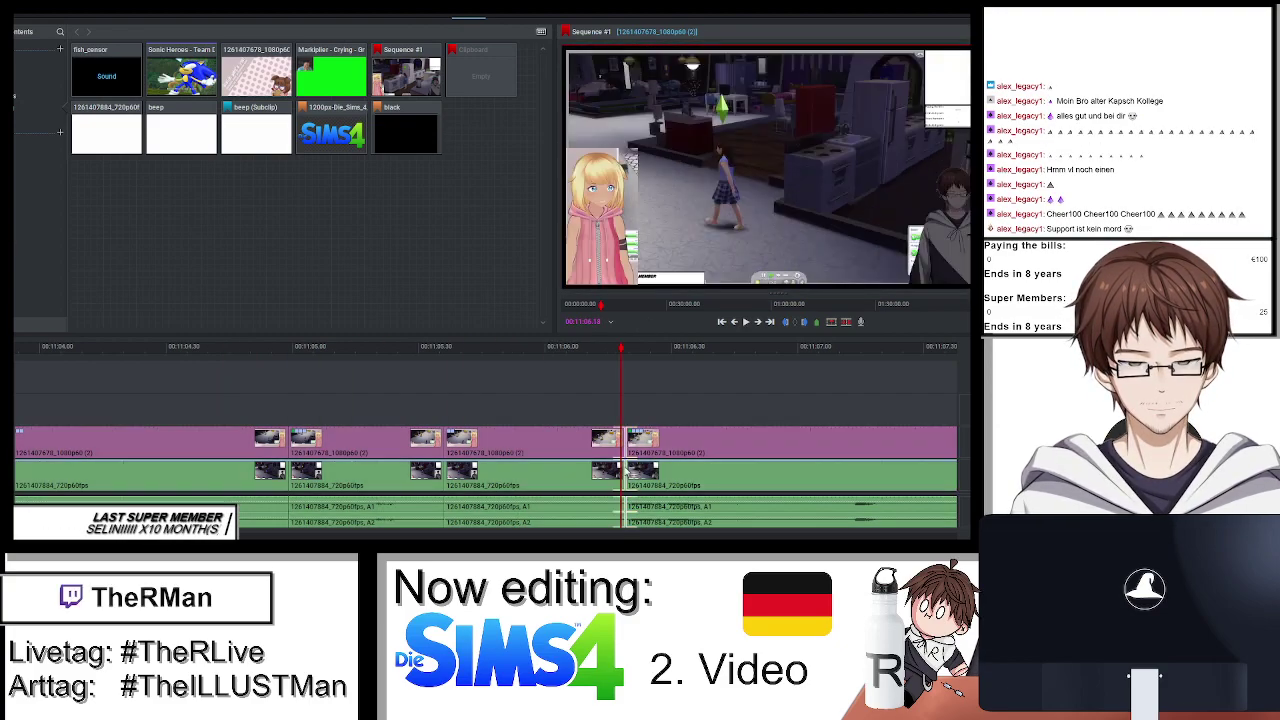
{"action": "left_click", "coordinate": [626, 472]}
{"action": "left_click_drag", "start_coordinate": [626, 472], "coordinate": [477, 473]}
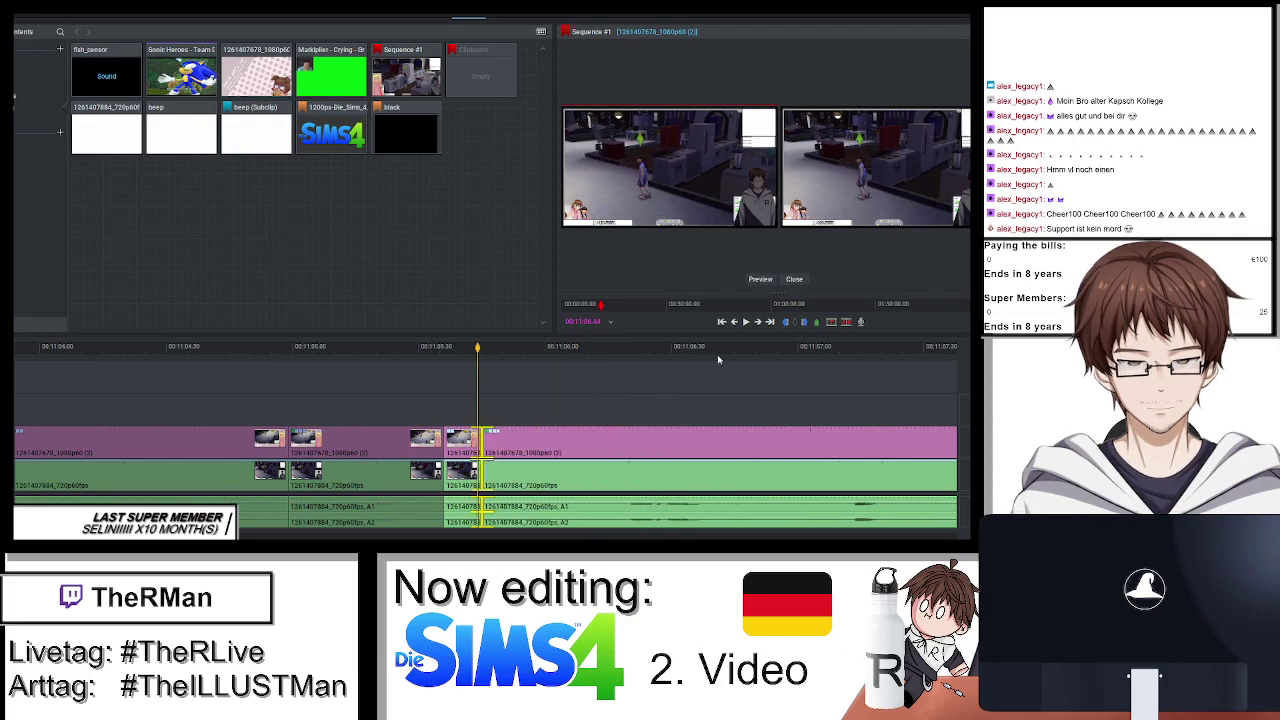
{"action": "left_click", "coordinate": [789, 285]}
{"action": "scroll", "coordinate": [643, 453], "scroll_direction": "up", "scroll_amount": 3}
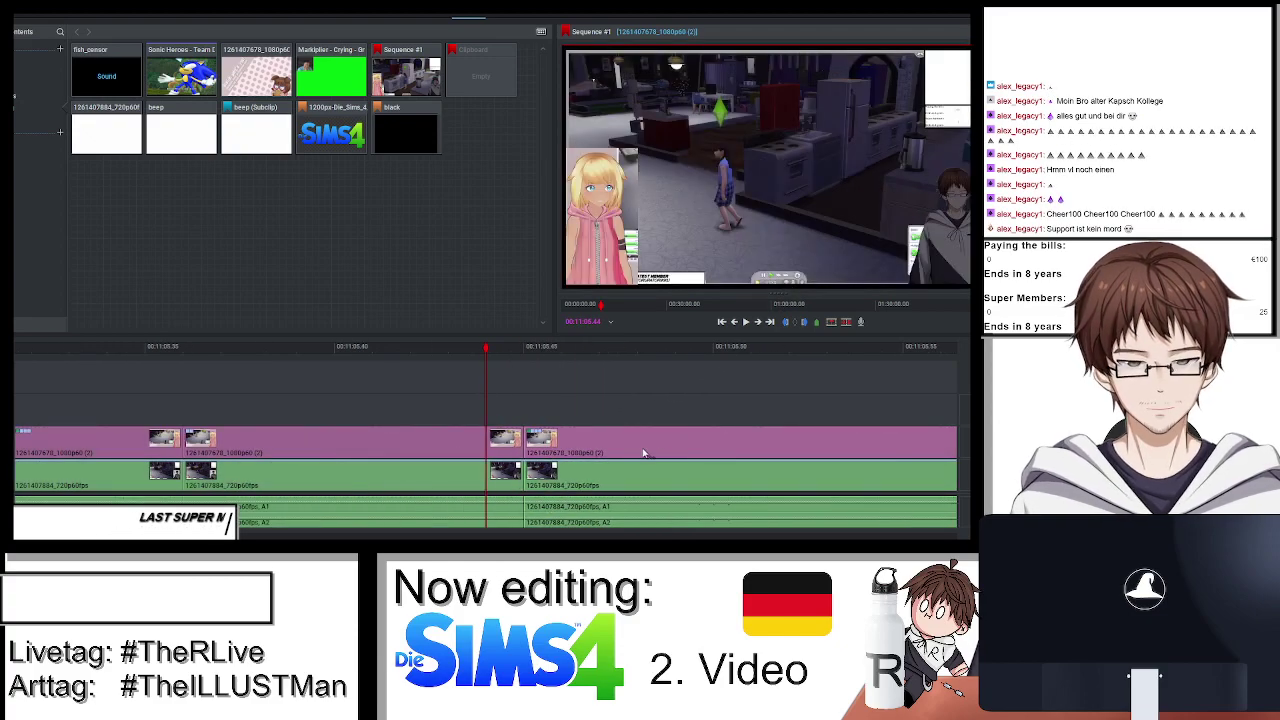
{"action": "scroll", "coordinate": [643, 453], "scroll_direction": "up", "scroll_amount": 2}
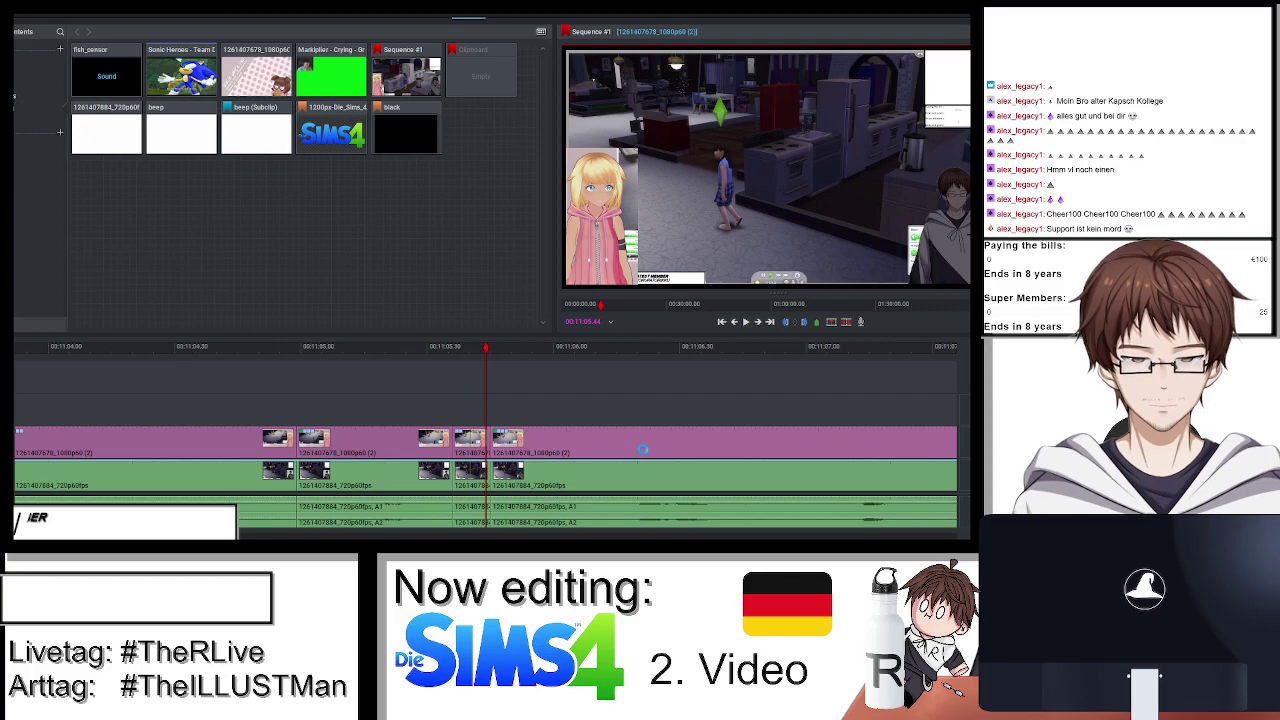
{"action": "key", "text": "space"}
{"action": "scroll", "coordinate": [643, 453], "scroll_direction": "down", "scroll_amount": 2}
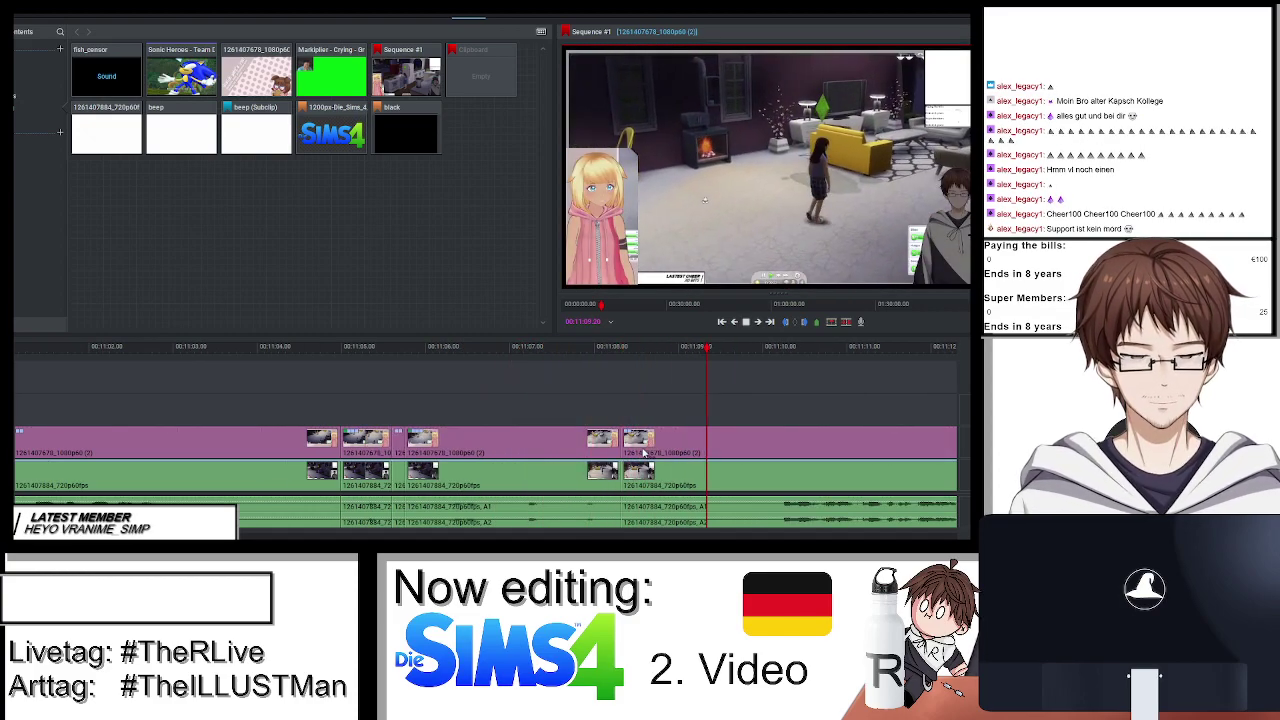
{"action": "key", "text": "space"}
Split the footage at about 00:11:10.10 and remove the segment after the hookah close-up from both video tracks and the audio, leaving a gap.
{"action": "left_click", "coordinate": [775, 363]}
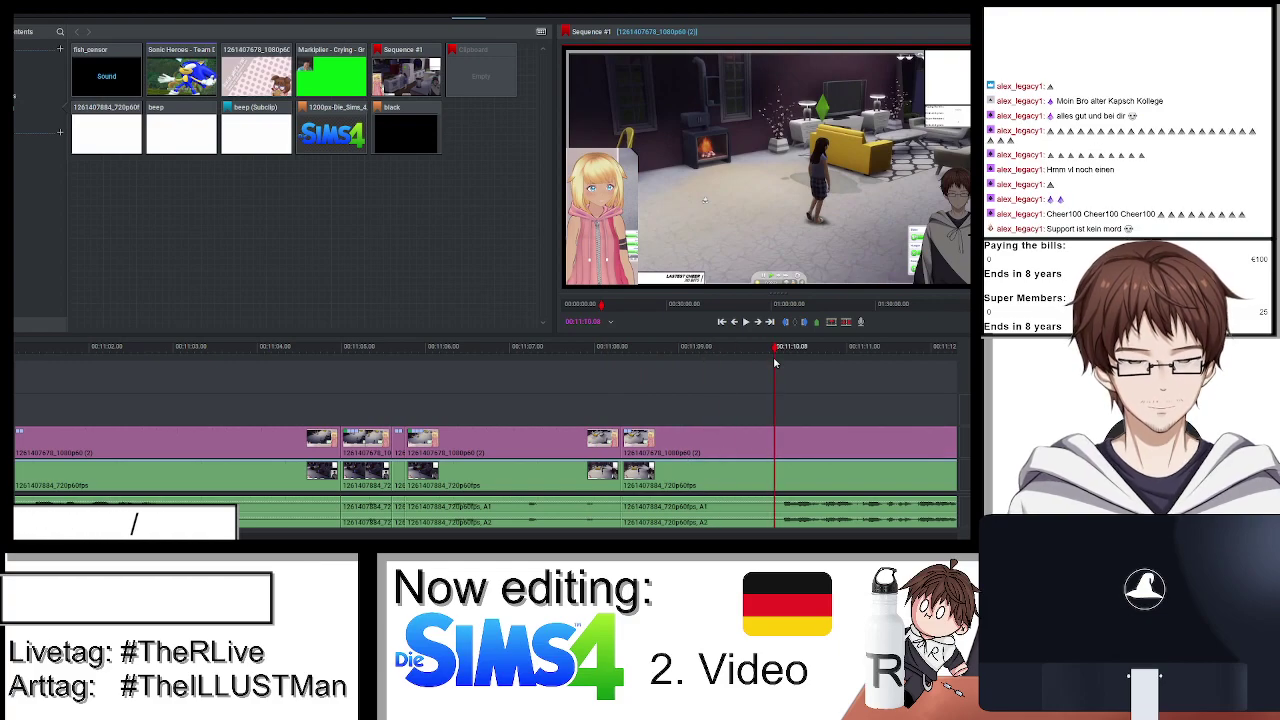
{"action": "right_click", "coordinate": [705, 452]}
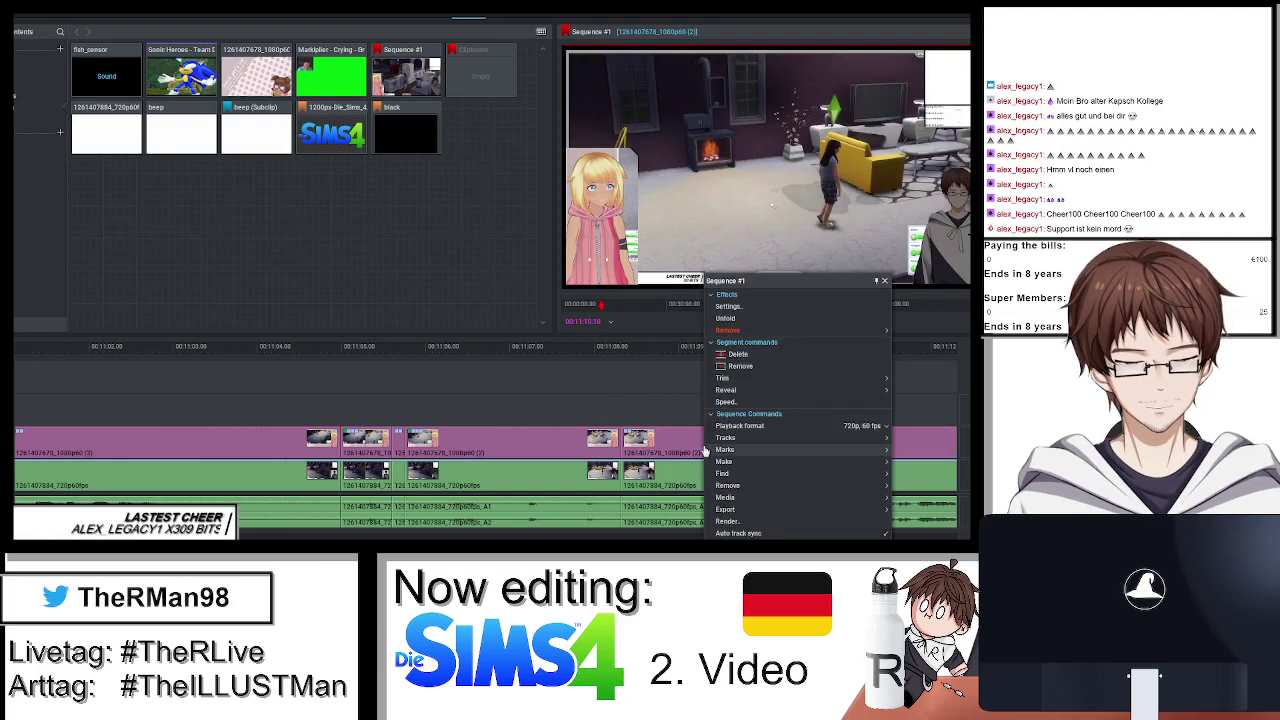
{"action": "left_click", "coordinate": [745, 367]}
{"action": "right_click", "coordinate": [682, 472]}
{"action": "left_click", "coordinate": [722, 367]}
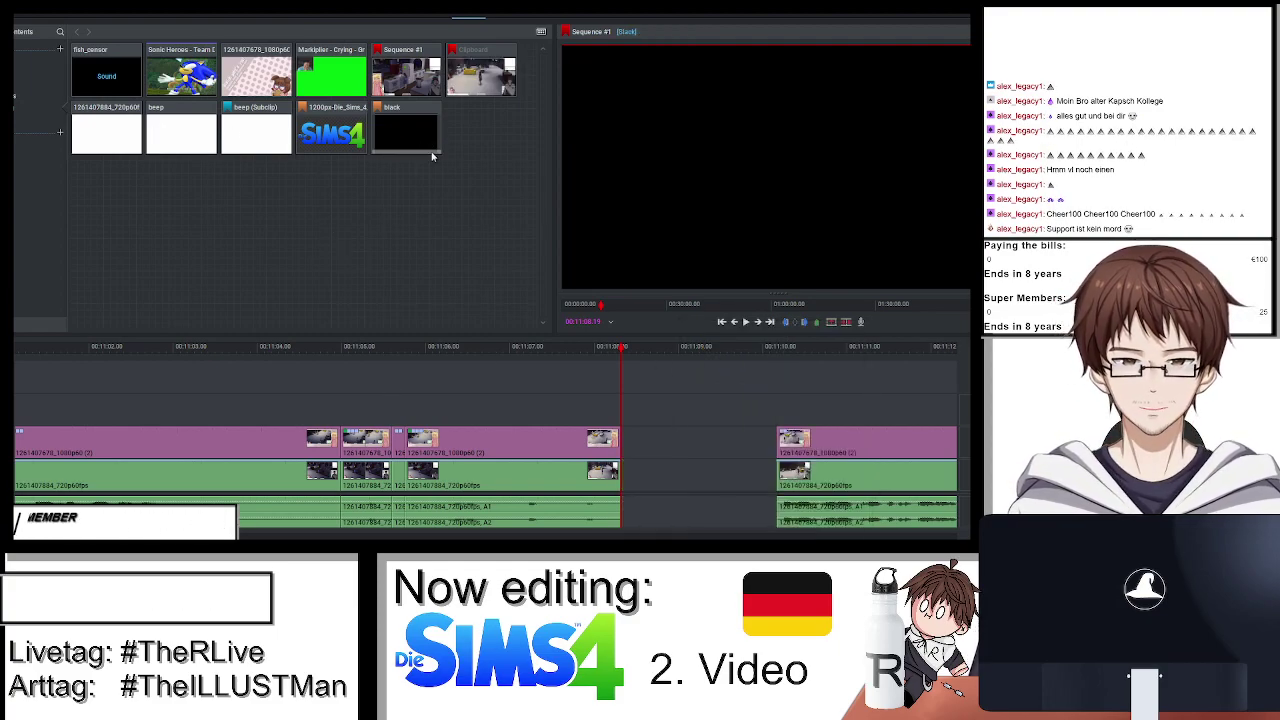
Place the black clip in the gap on the upper video track and trim its end to 00:11:10.10.
{"action": "left_click_drag", "start_coordinate": [434, 151], "coordinate": [628, 455]}
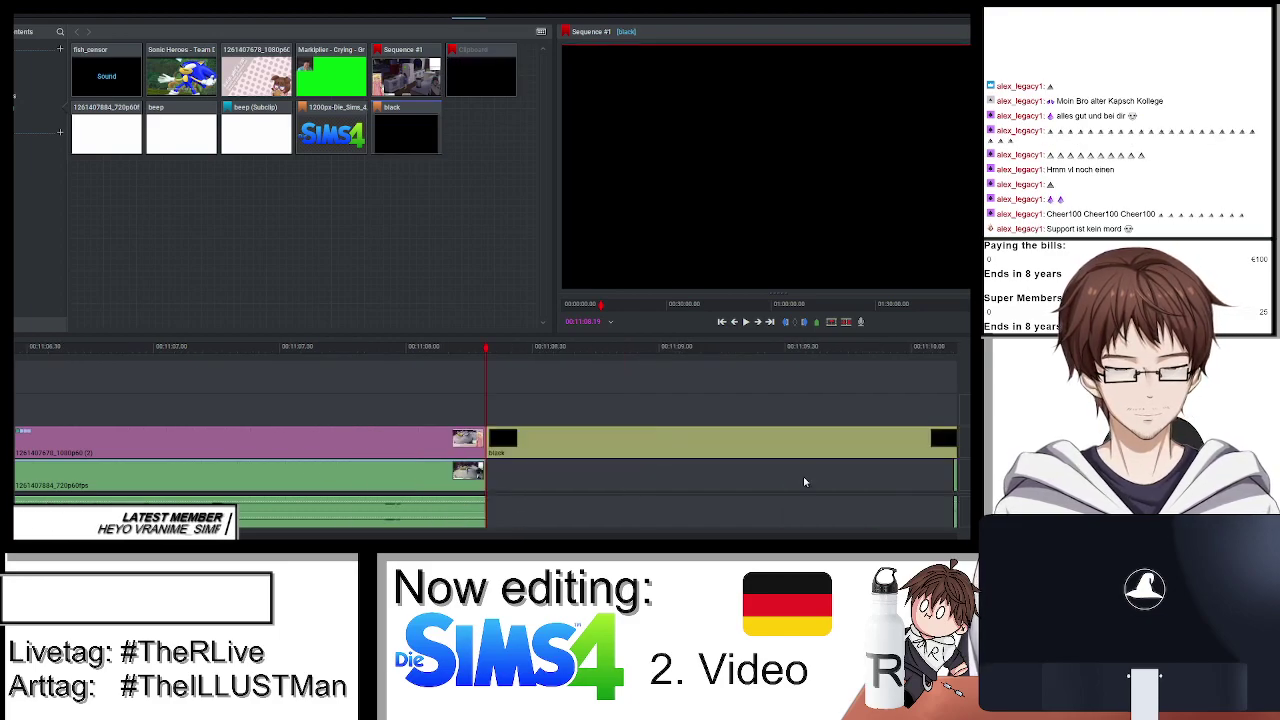
{"action": "key", "text": "End"}
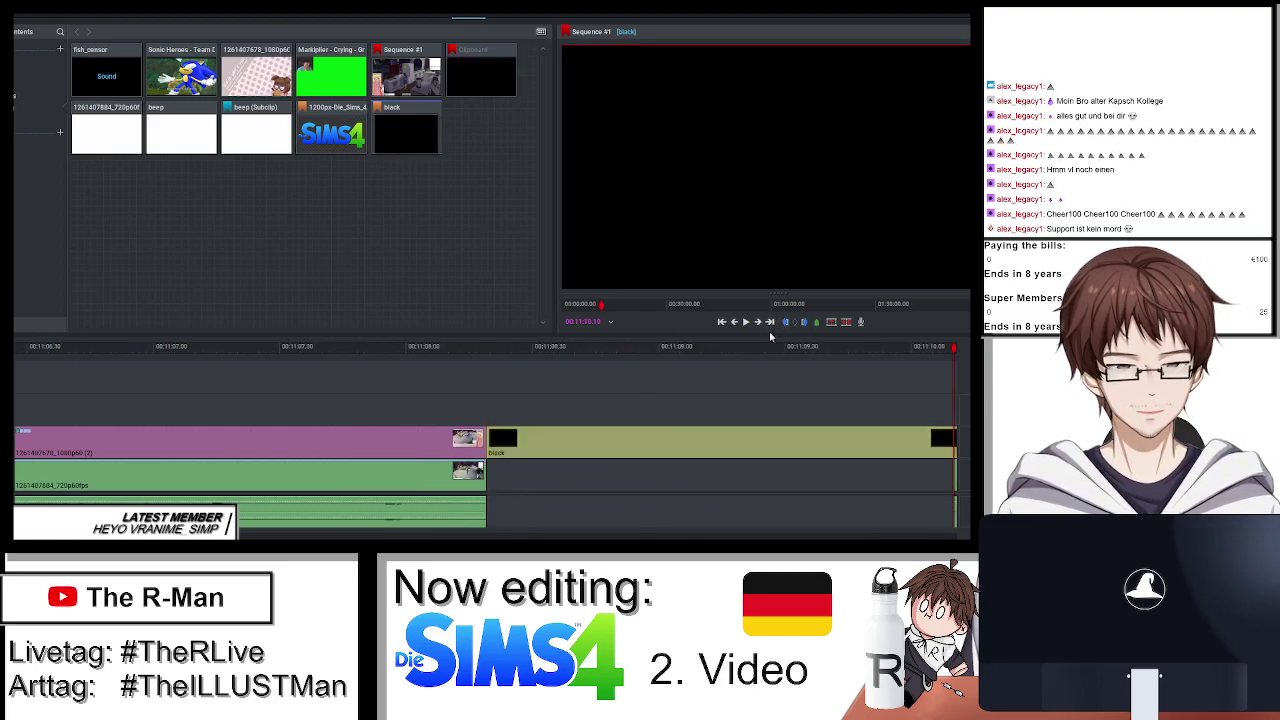
{"action": "scroll", "coordinate": [718, 514], "scroll_direction": "up", "scroll_amount": 5}
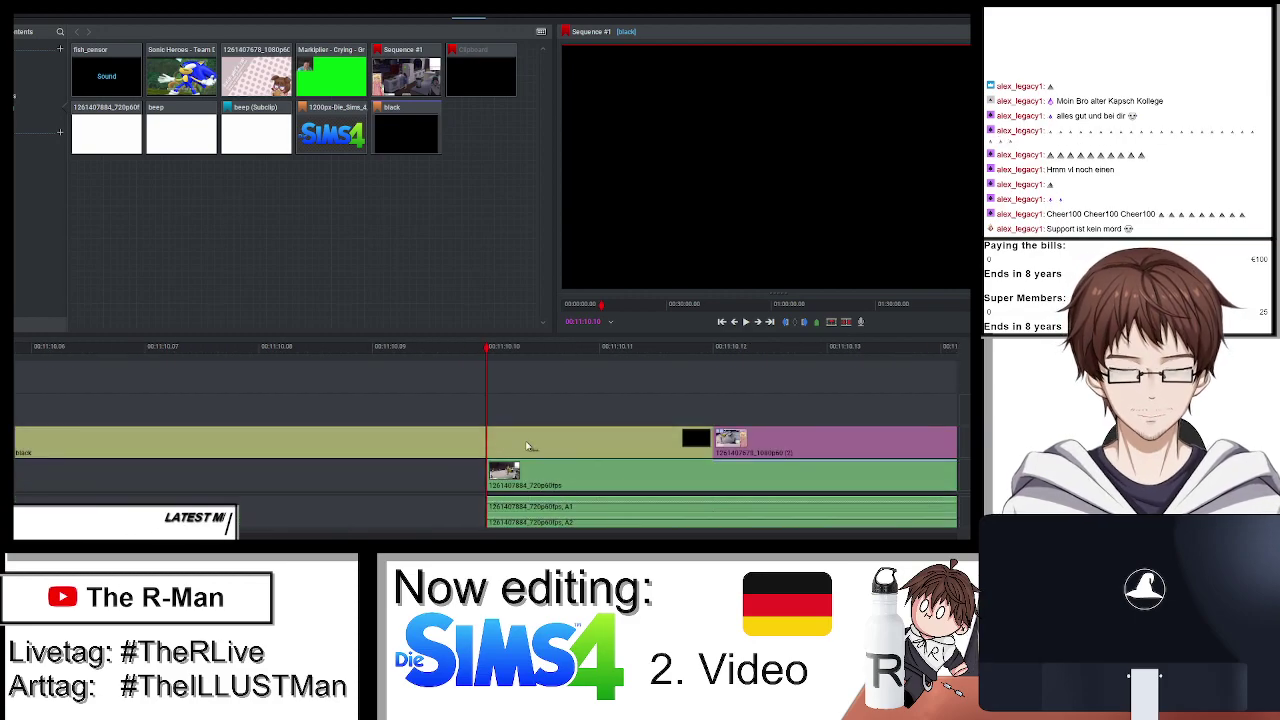
{"action": "left_click", "coordinate": [714, 440]}
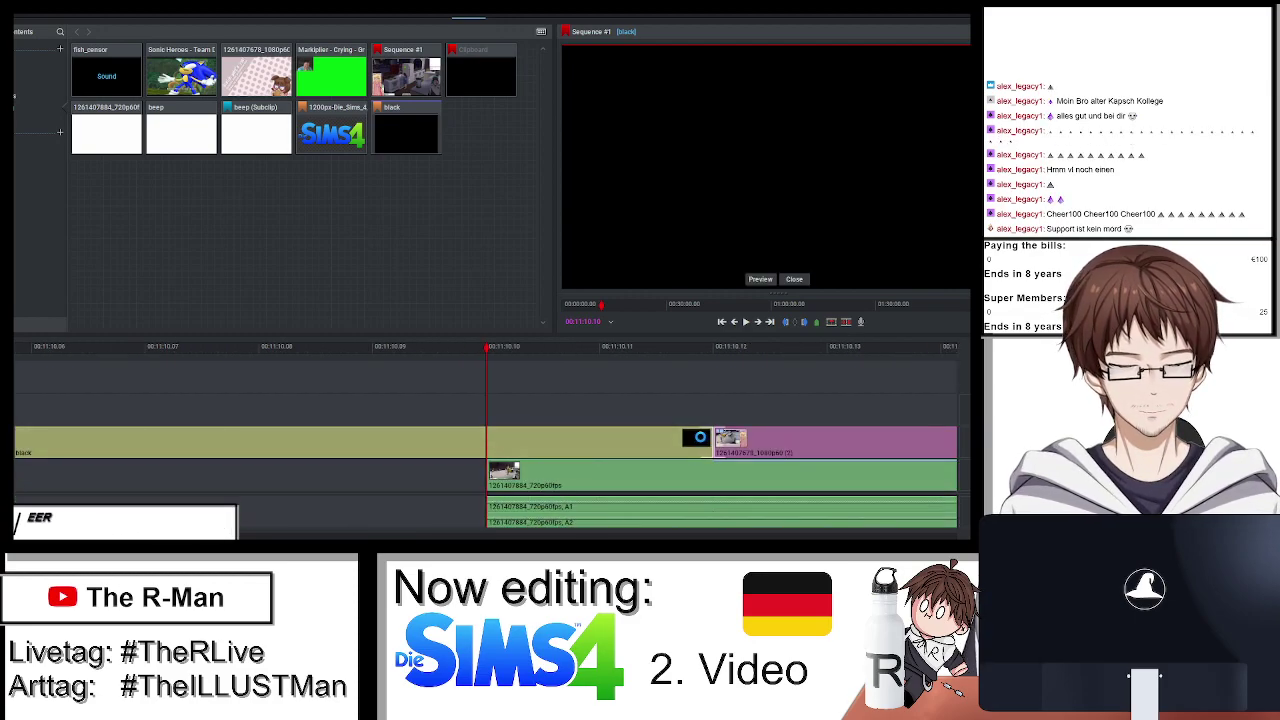
{"action": "left_click_drag", "start_coordinate": [700, 437], "coordinate": [497, 446]}
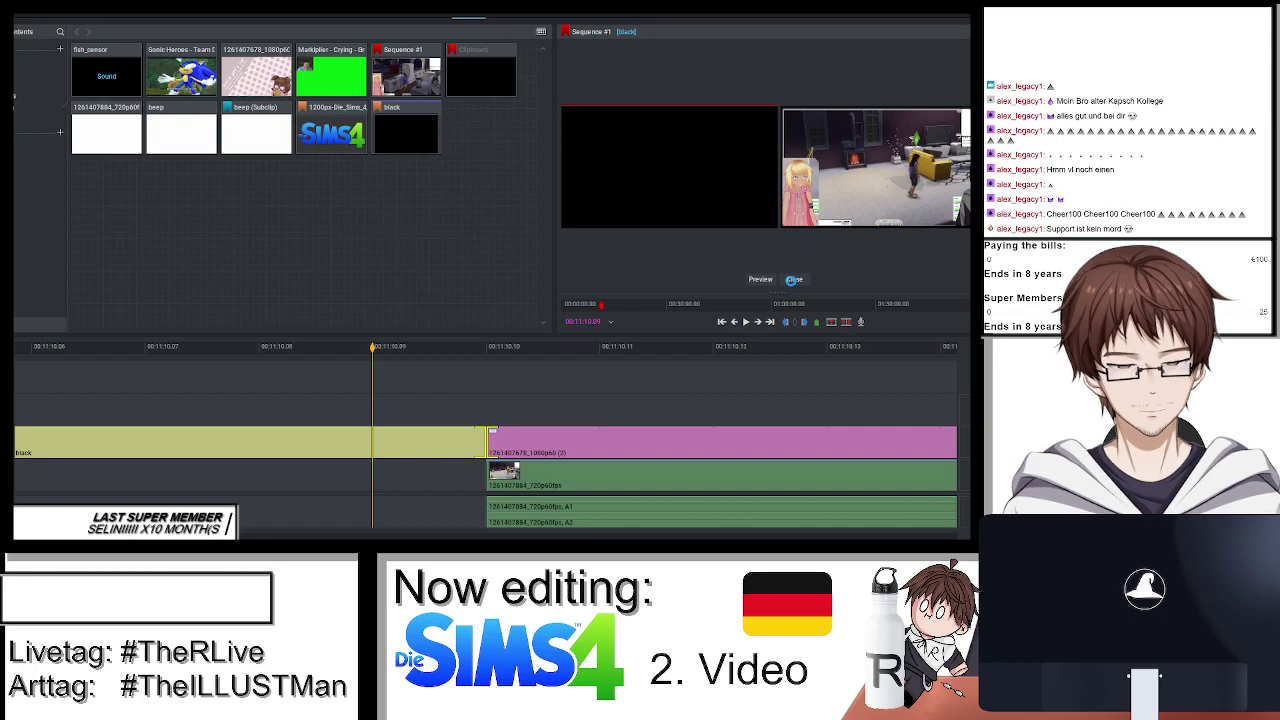
{"action": "left_click", "coordinate": [793, 280]}
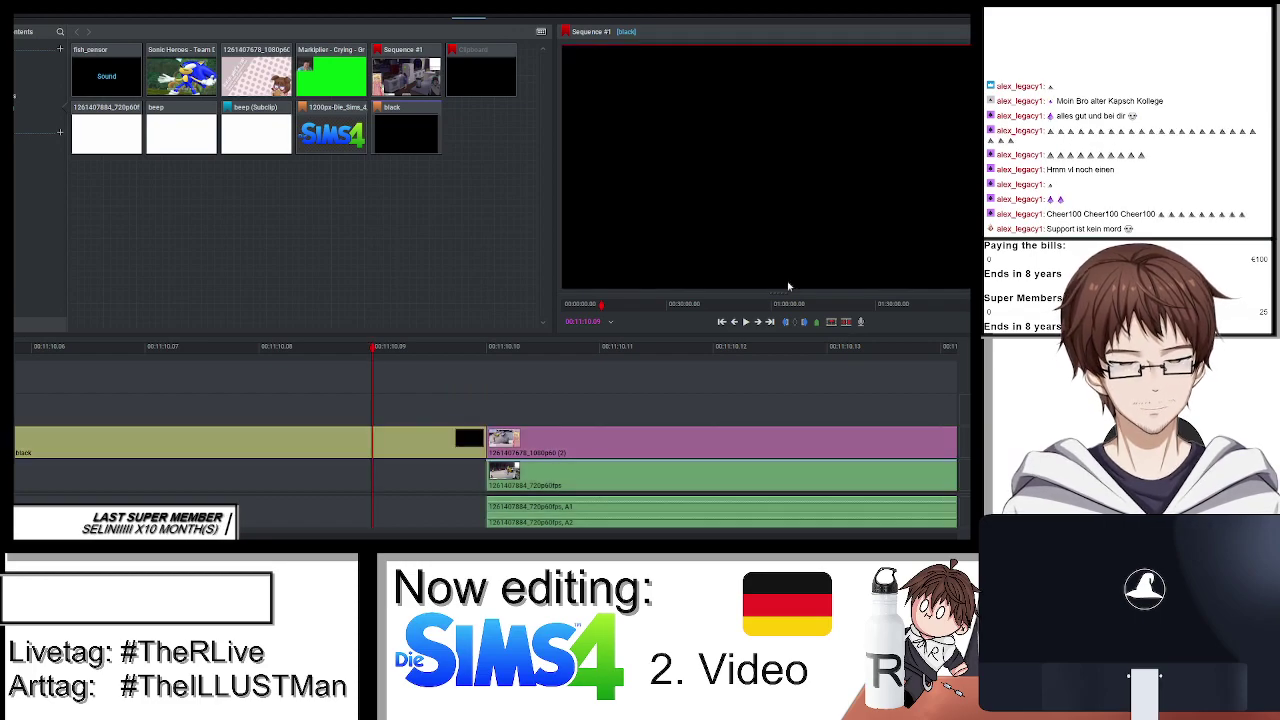
Add an outlined text title to the black clip and centre it at 50% horizontally and vertically.
{"action": "scroll", "coordinate": [522, 435], "scroll_direction": "down", "scroll_amount": 4}
{"action": "left_click", "coordinate": [387, 355]}
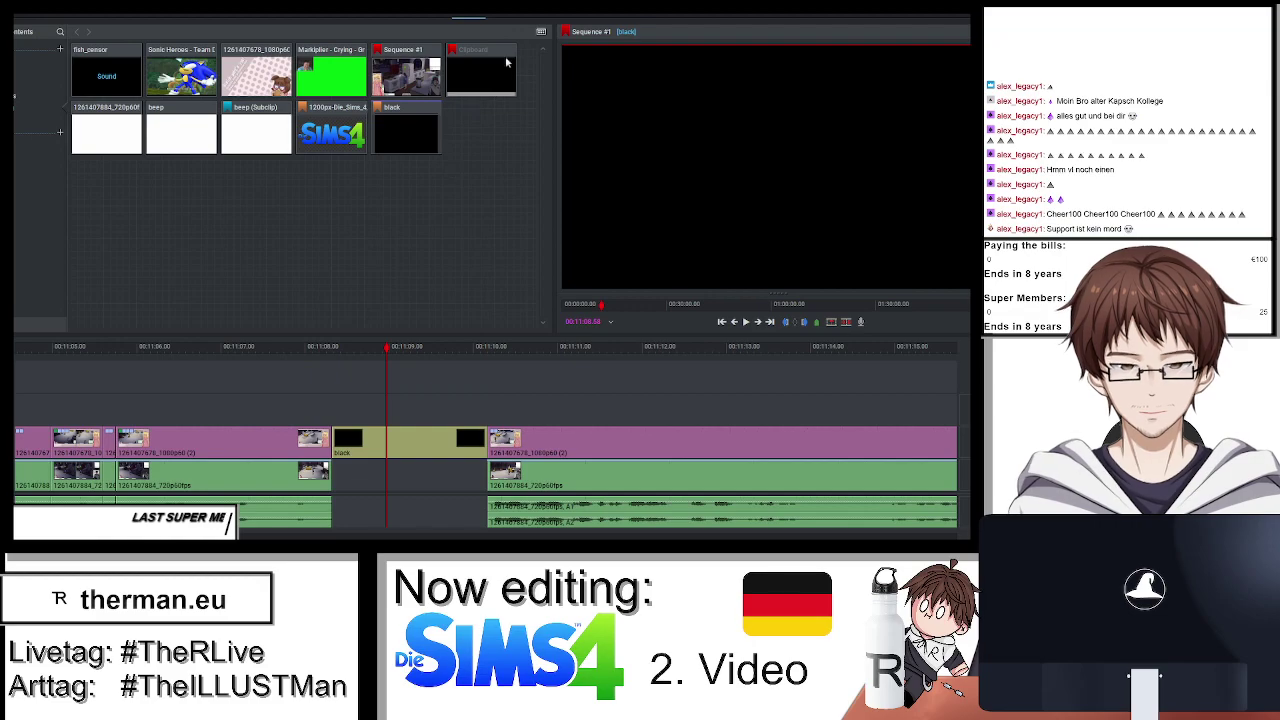
{"action": "left_click", "coordinate": [496, 16]}
{"action": "double_click", "coordinate": [28, 174]}
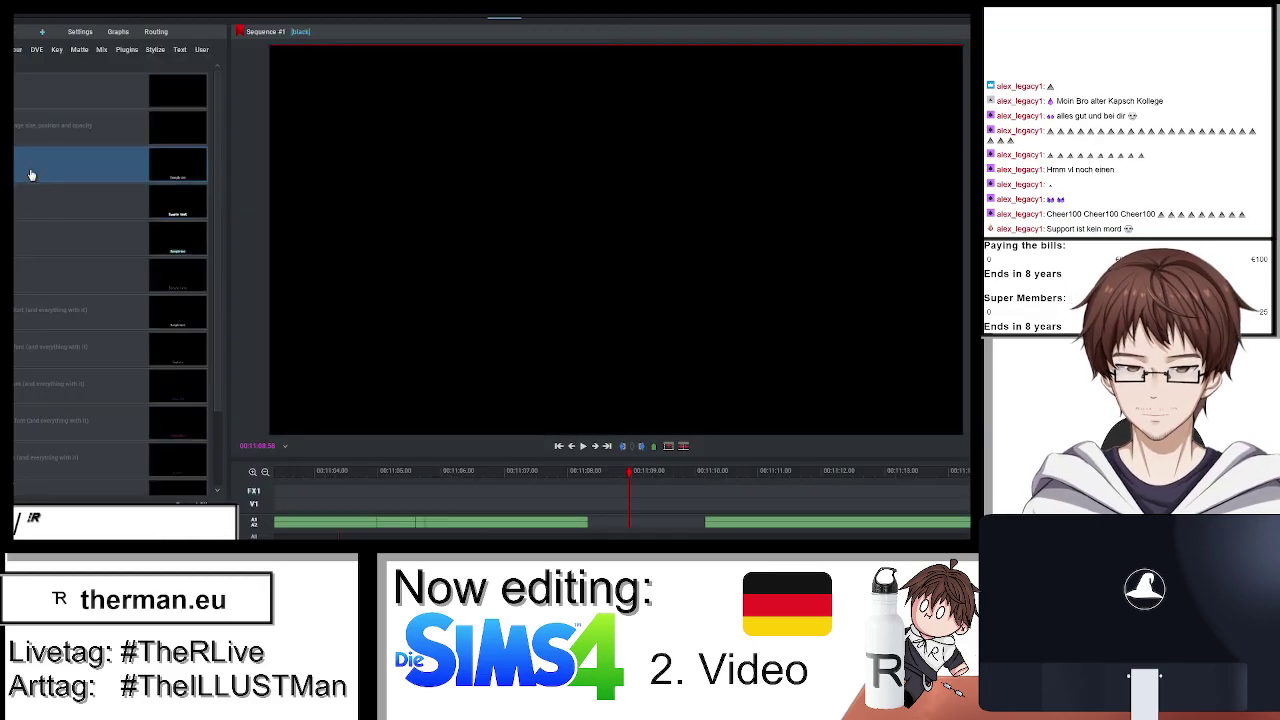
{"action": "left_click", "coordinate": [80, 187]}
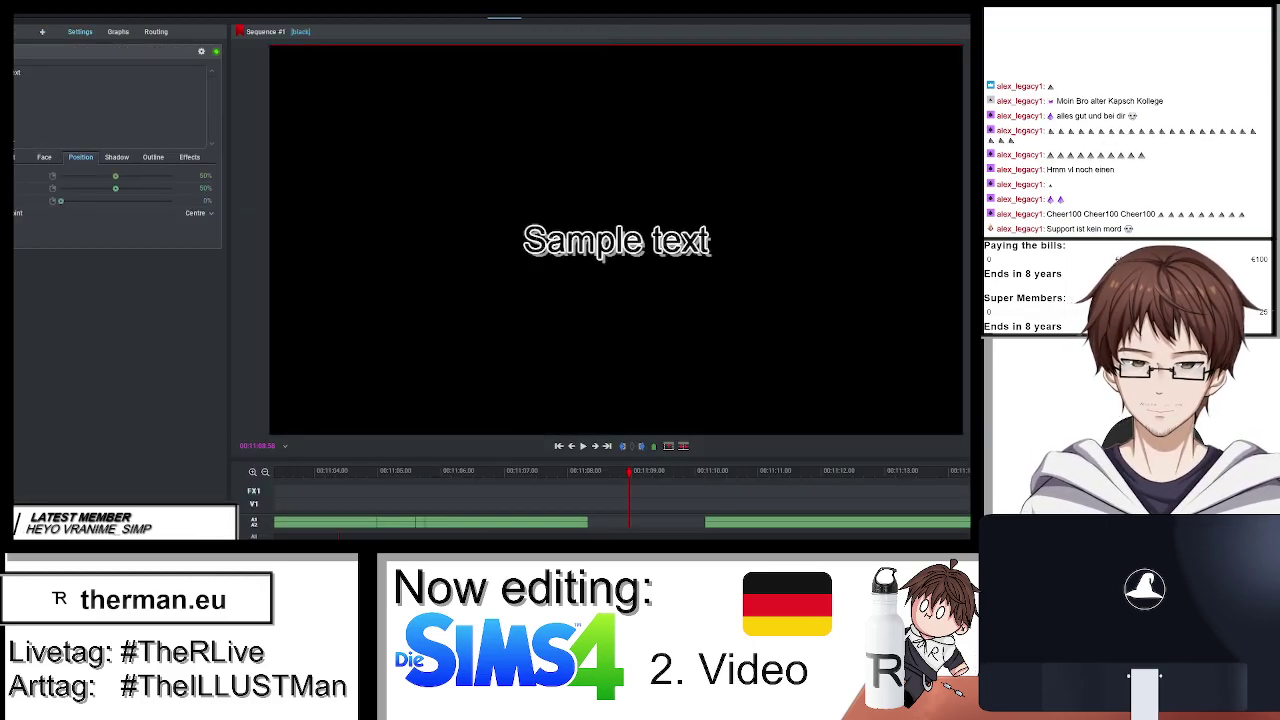
{"action": "left_click", "coordinate": [15, 158]}
Replace the title's sample text on the black clip with "DISCLAIMER!!!!".
{"action": "left_click_drag", "start_coordinate": [128, 105], "coordinate": [14, 74]}
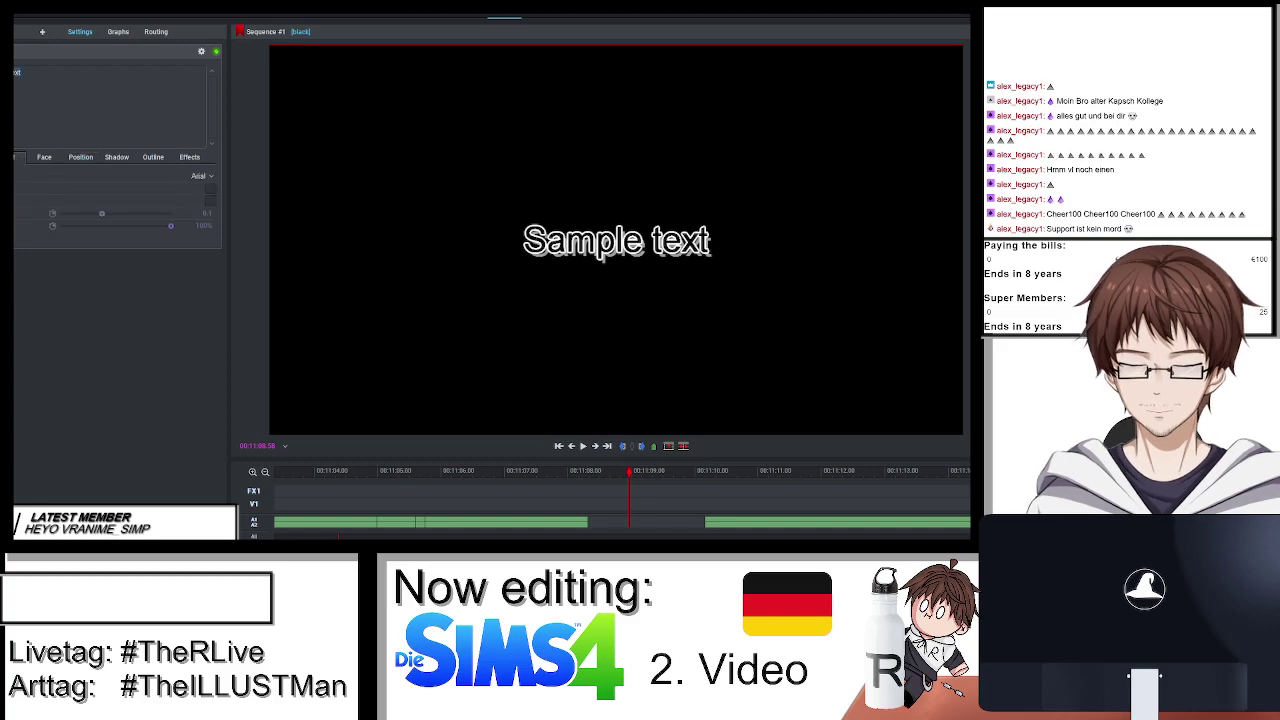
{"action": "type", "text": "DISCLAI"}
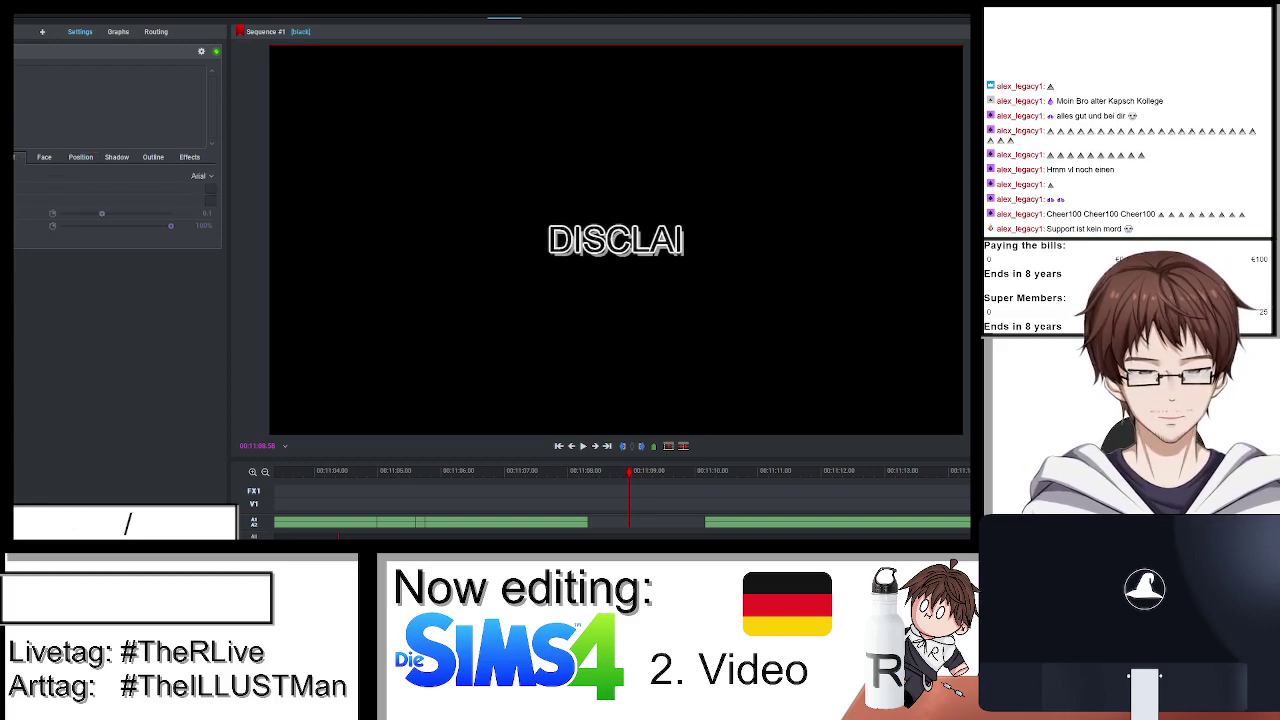
{"action": "type", "text": "MER!!!!"}
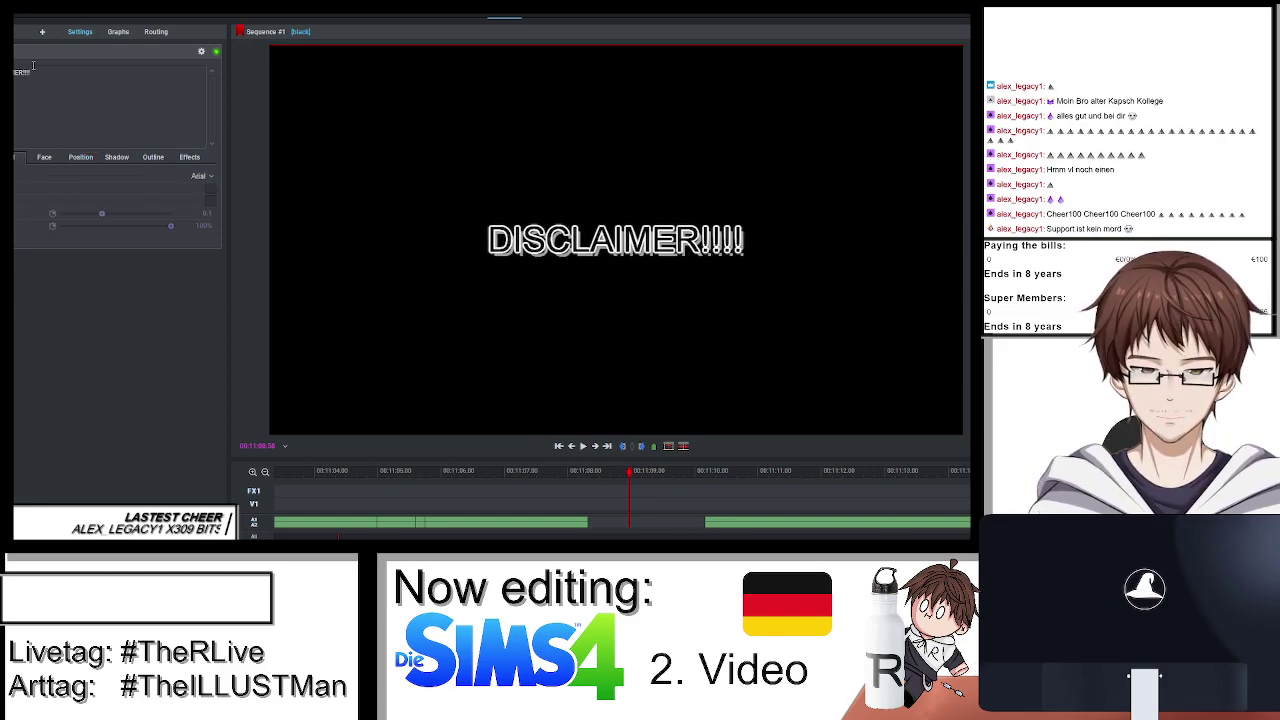
Add five exclamation marks before DISCLAIMER on the black clip's title, set its size to 0.15 and play the clip from its start.
{"action": "key", "text": "Home"}
{"action": "type", "text": "!!!!!"}
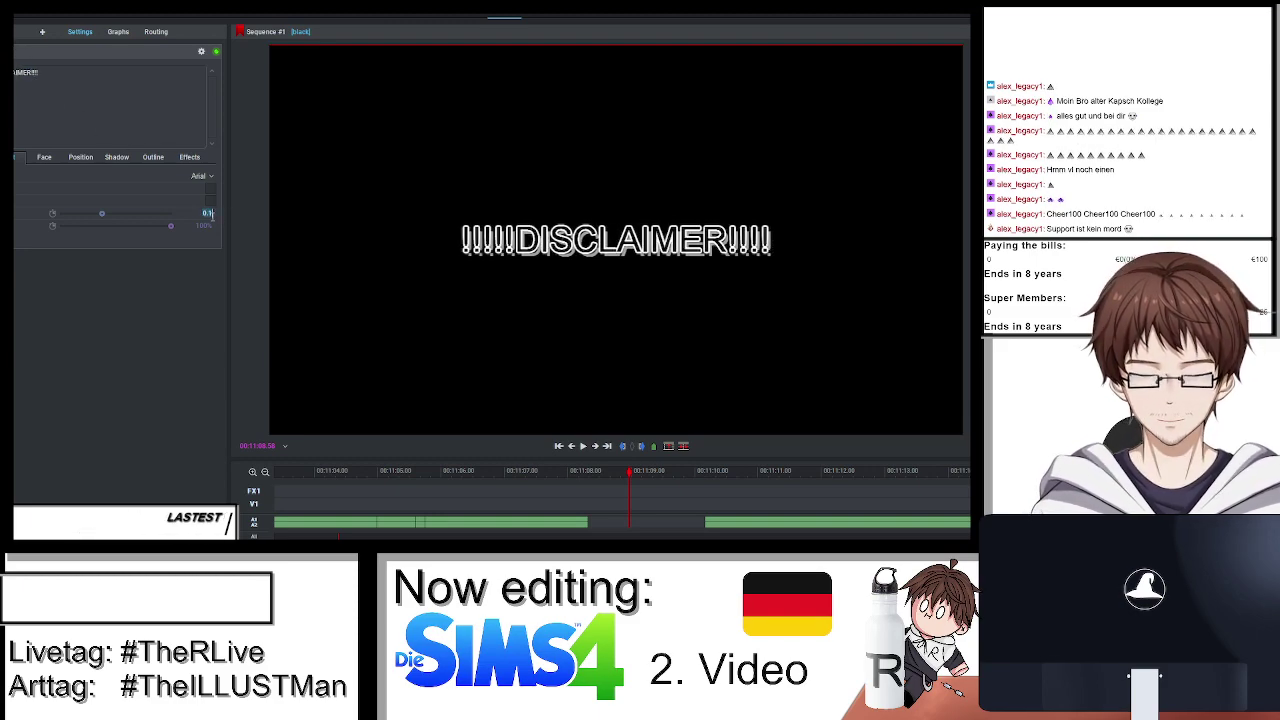
{"action": "left_click", "coordinate": [212, 214]}
{"action": "type", "text": "0.16"}
{"action": "key", "text": "Return"}
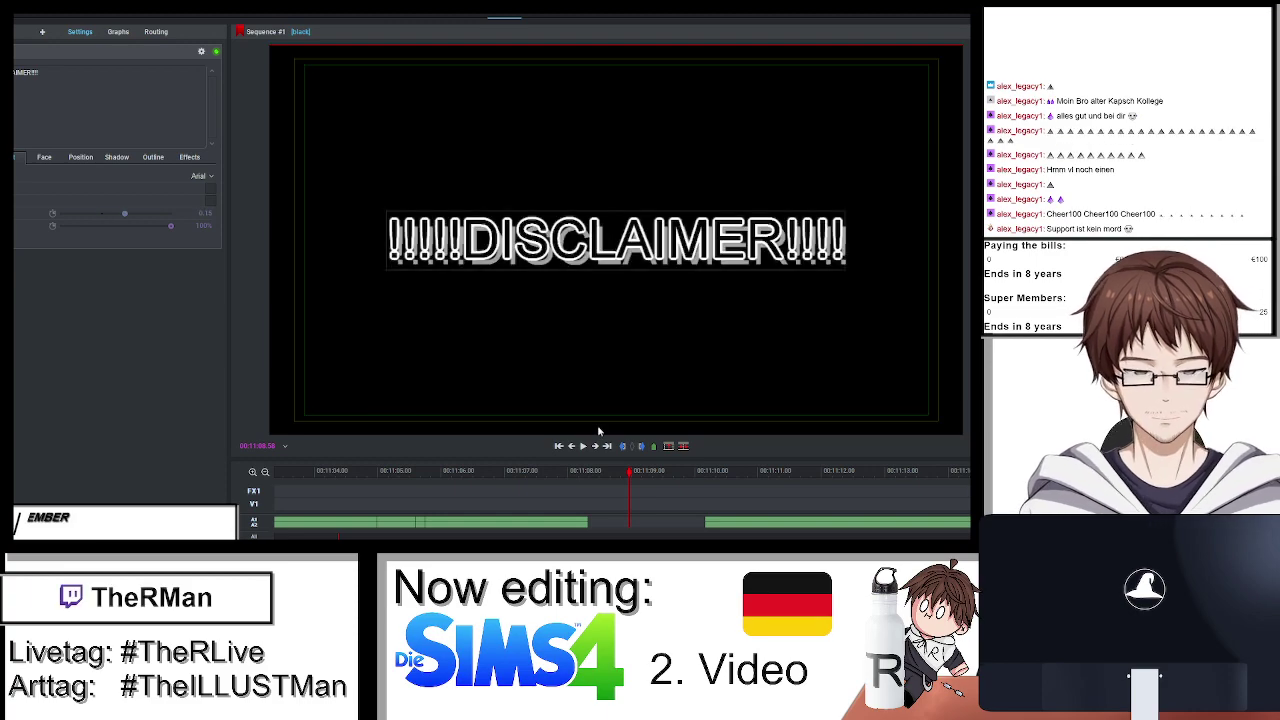
{"action": "left_click", "coordinate": [559, 446]}
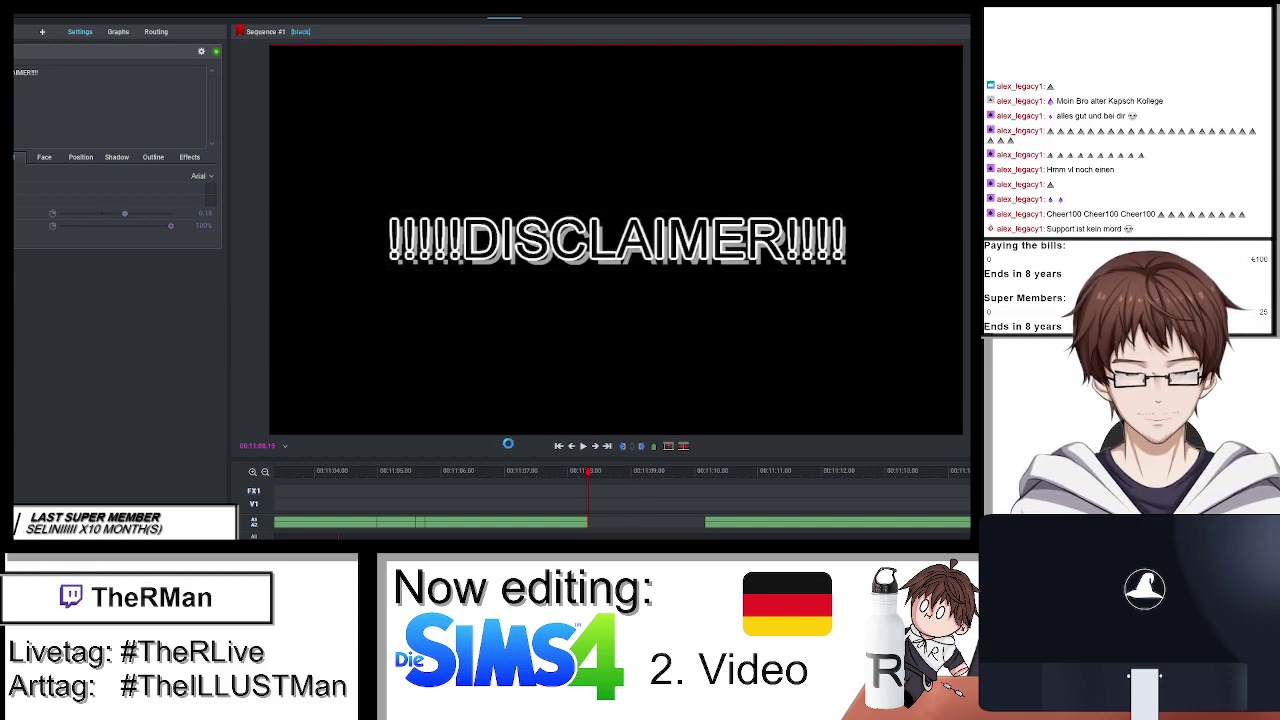
{"action": "key", "text": "space"}
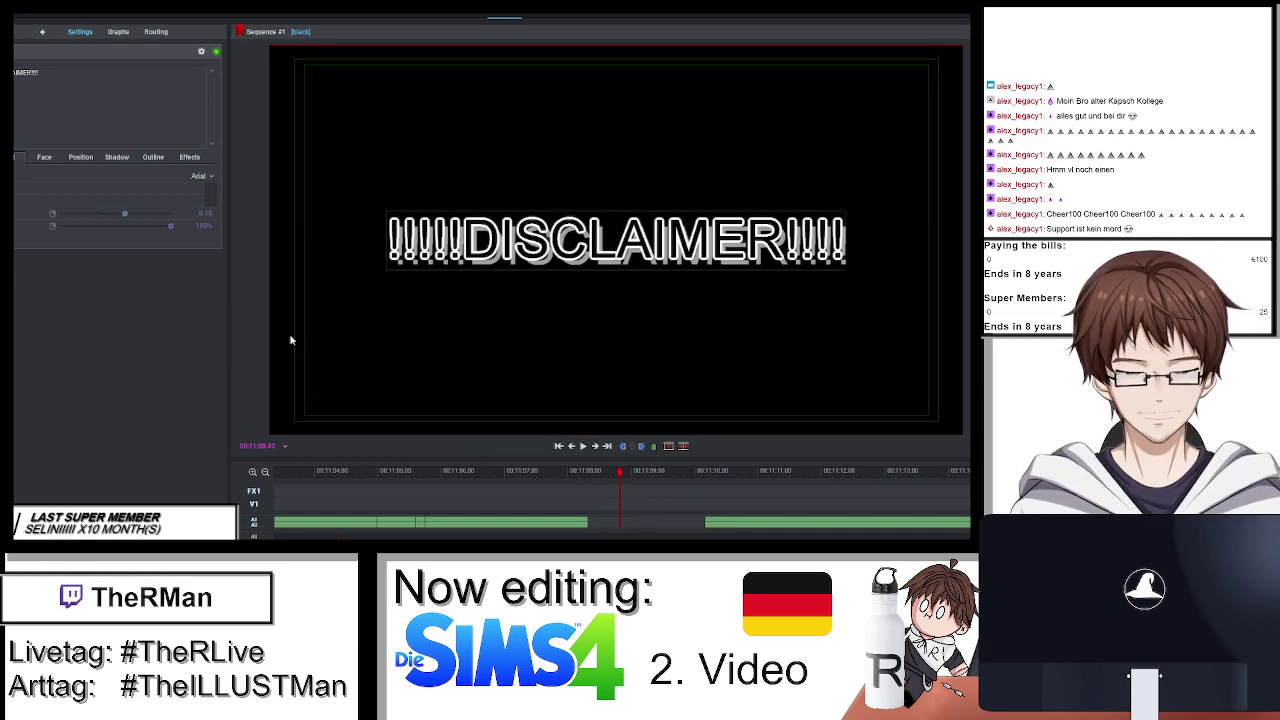
{"action": "key", "text": "Return"}
{"action": "key", "text": "Return"}
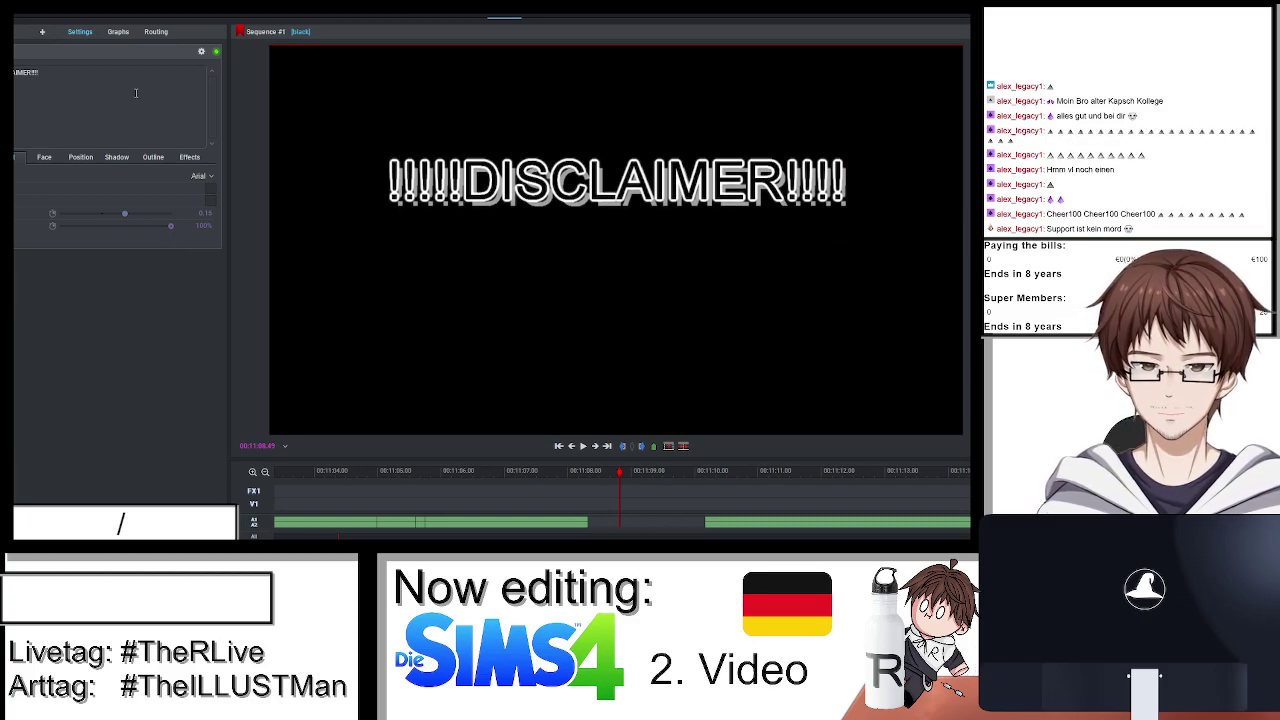
{"action": "key", "text": "BackSpace"}
{"action": "key", "text": "BackSpace"}
Move the DISCLAIMER title up to the upper edge of the frame.
{"action": "left_click", "coordinate": [80, 157]}
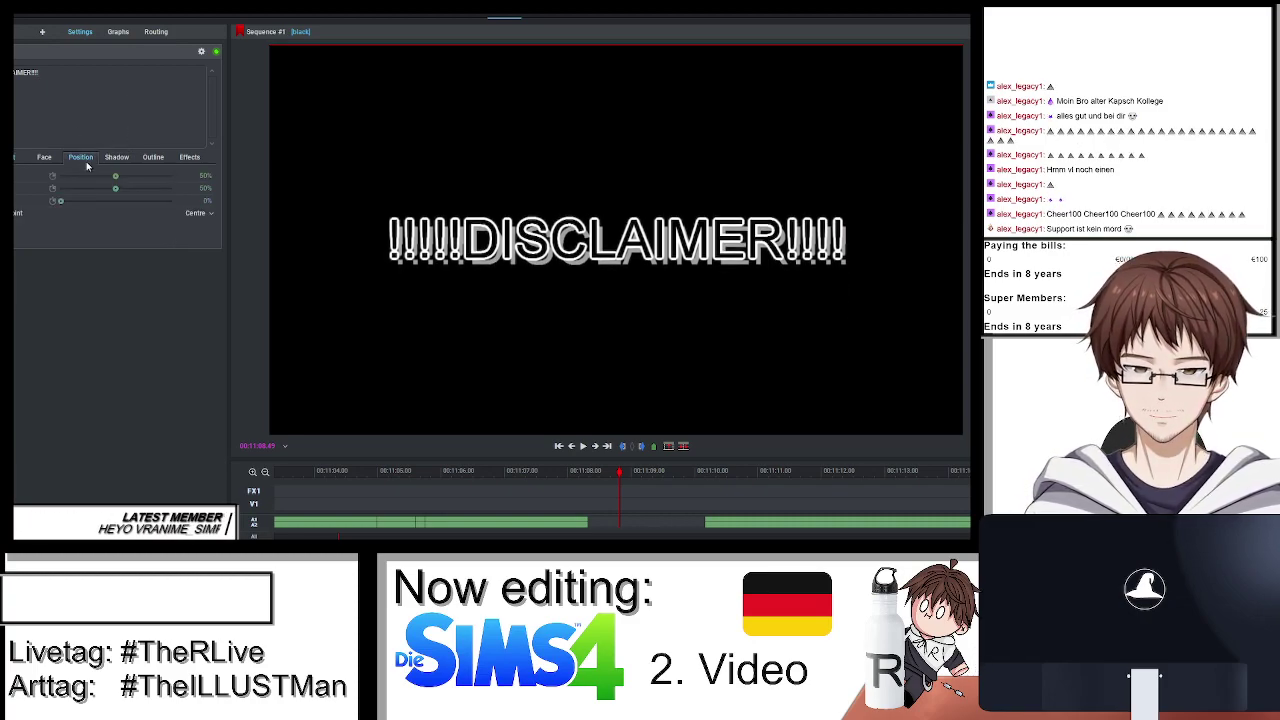
{"action": "left_click_drag", "start_coordinate": [116, 189], "coordinate": [73, 189]}
Add a second outlined text title to the black clip, centred at 50% horizontally and vertically.
{"action": "left_click", "coordinate": [42, 31]}
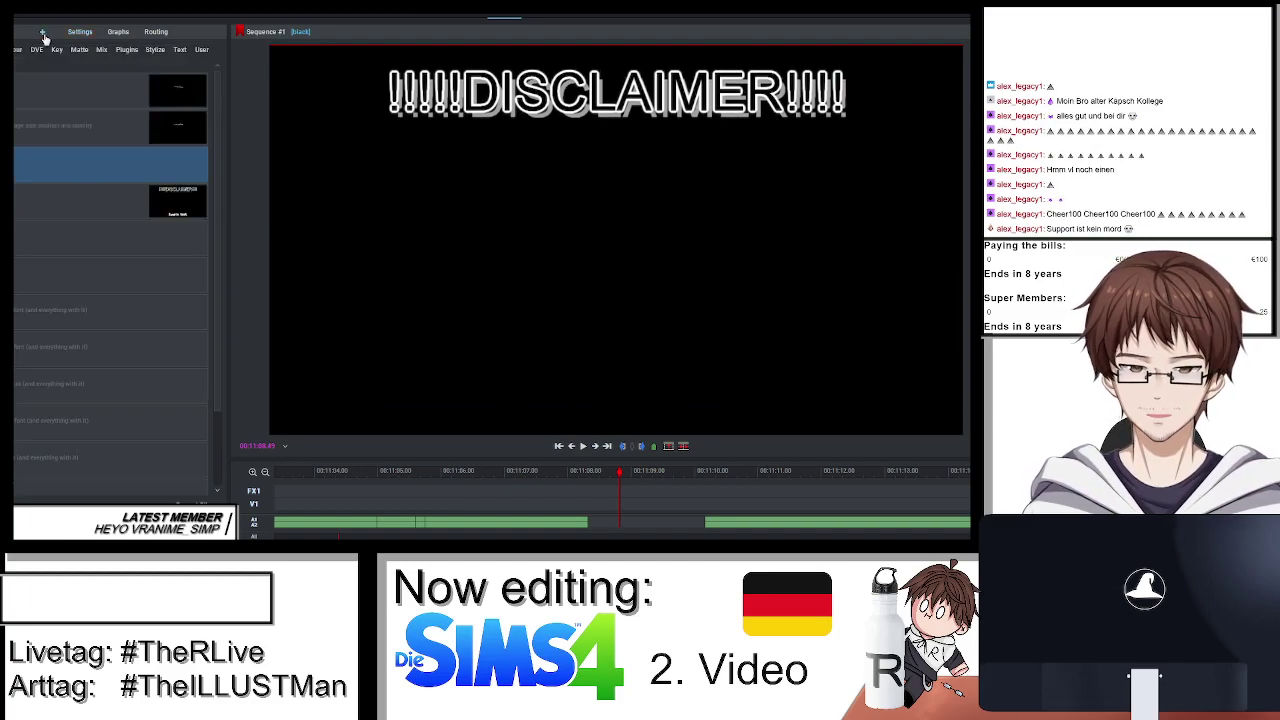
{"action": "left_click", "coordinate": [51, 180]}
{"action": "left_click", "coordinate": [80, 157]}
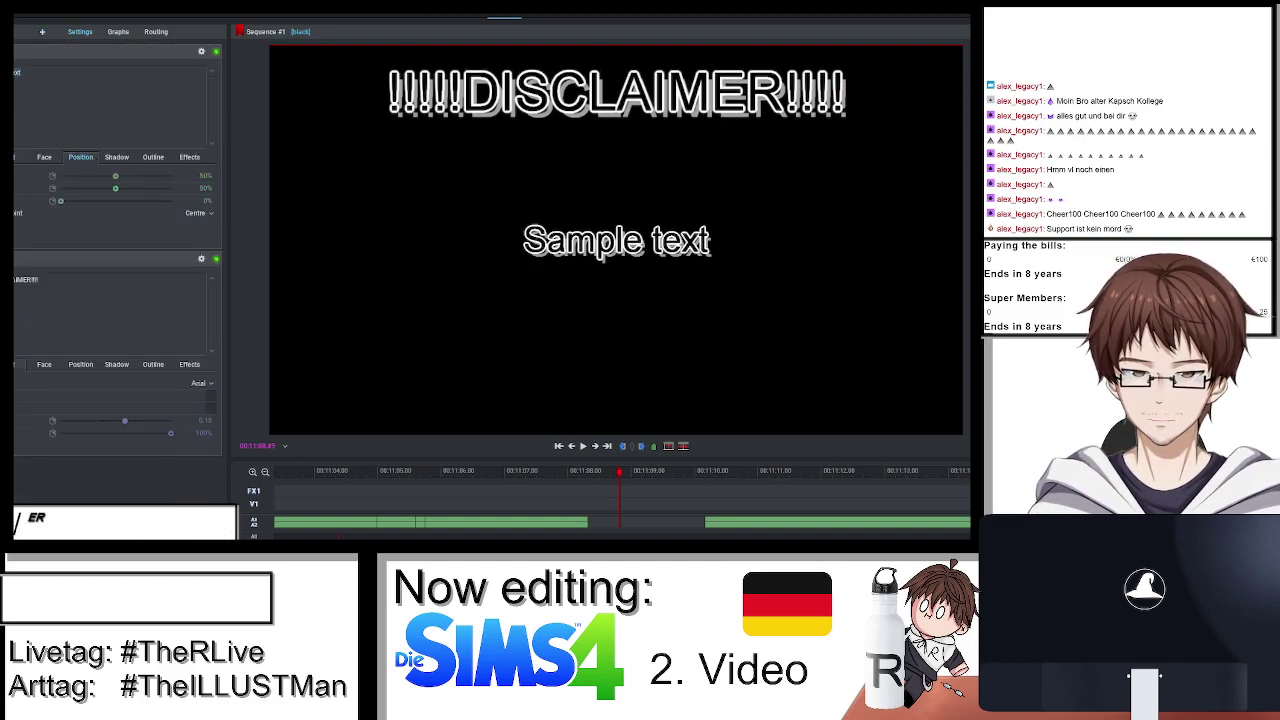
Replace the second title's sample text with the first line of the disclaimer, the two streamers' names joined by "and".
{"action": "type", "text": "The"}
{"action": "key", "text": "BackSpace"}
{"action": "key", "text": "BackSpace"}
{"action": "key", "text": "BackSpace"}
{"action": "key", "text": "BackSpace"}
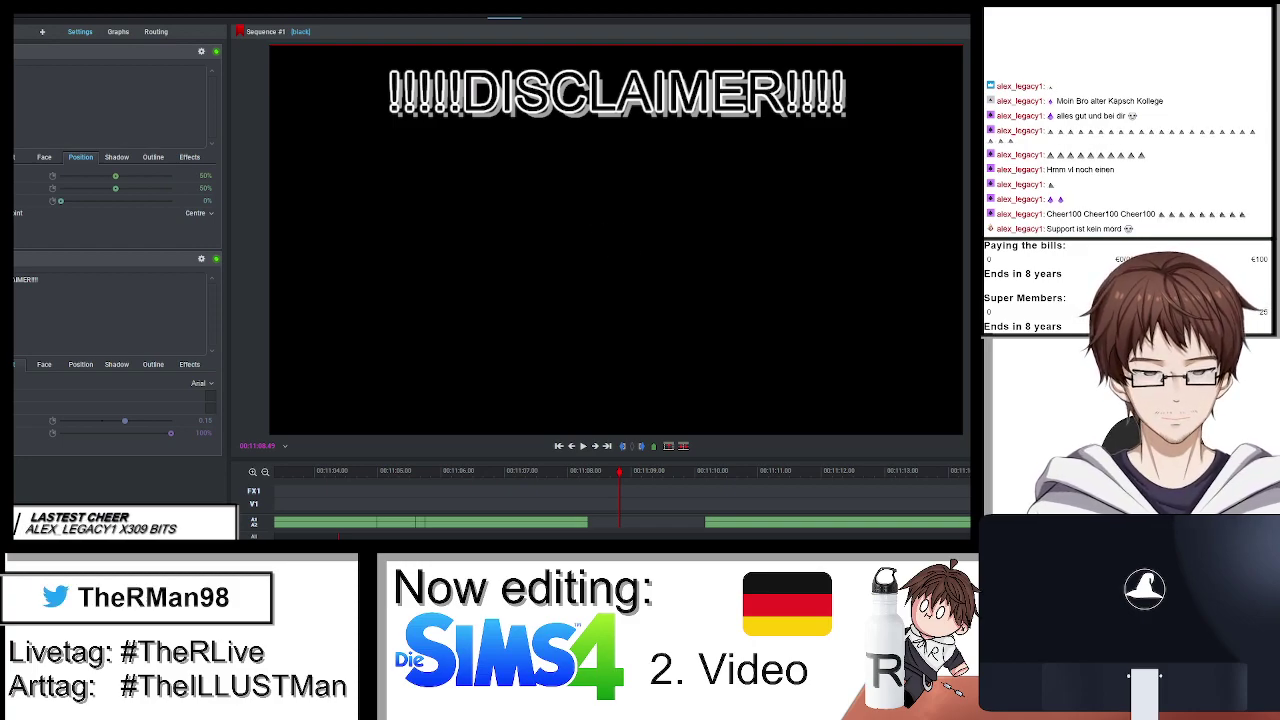
{"action": "type", "text": "The R-"}
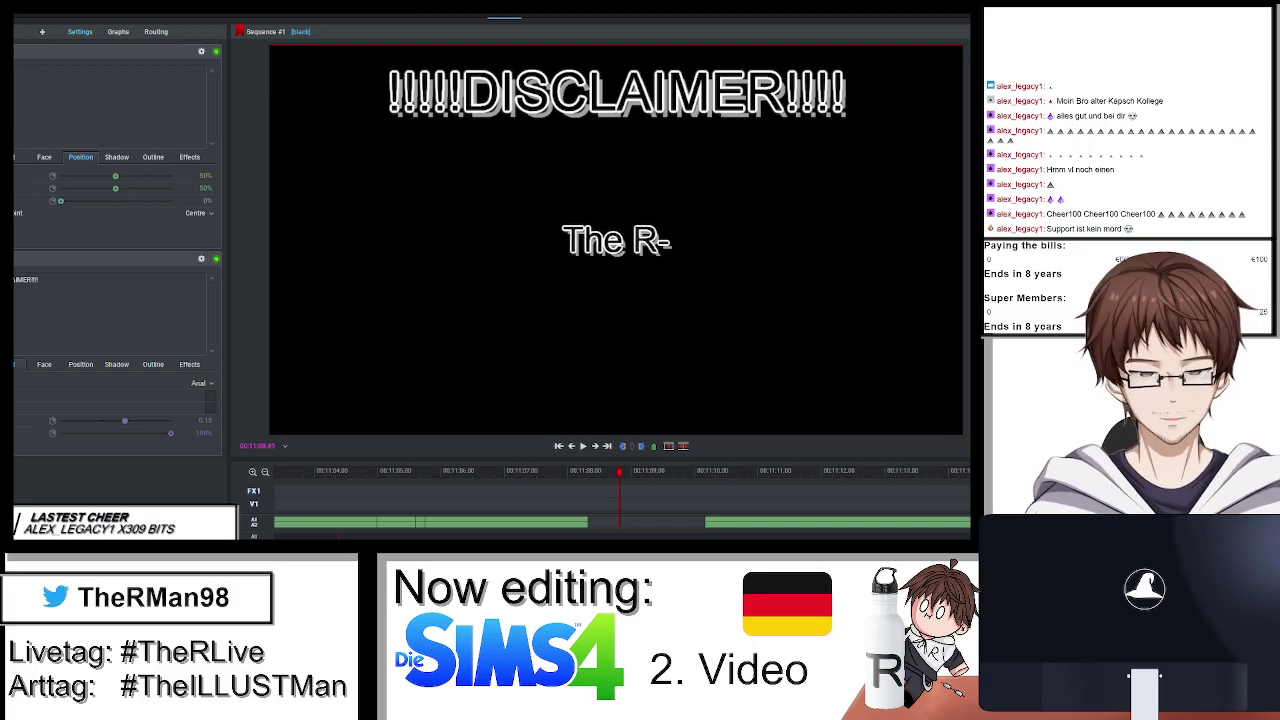
{"action": "type", "text": "Man and"}
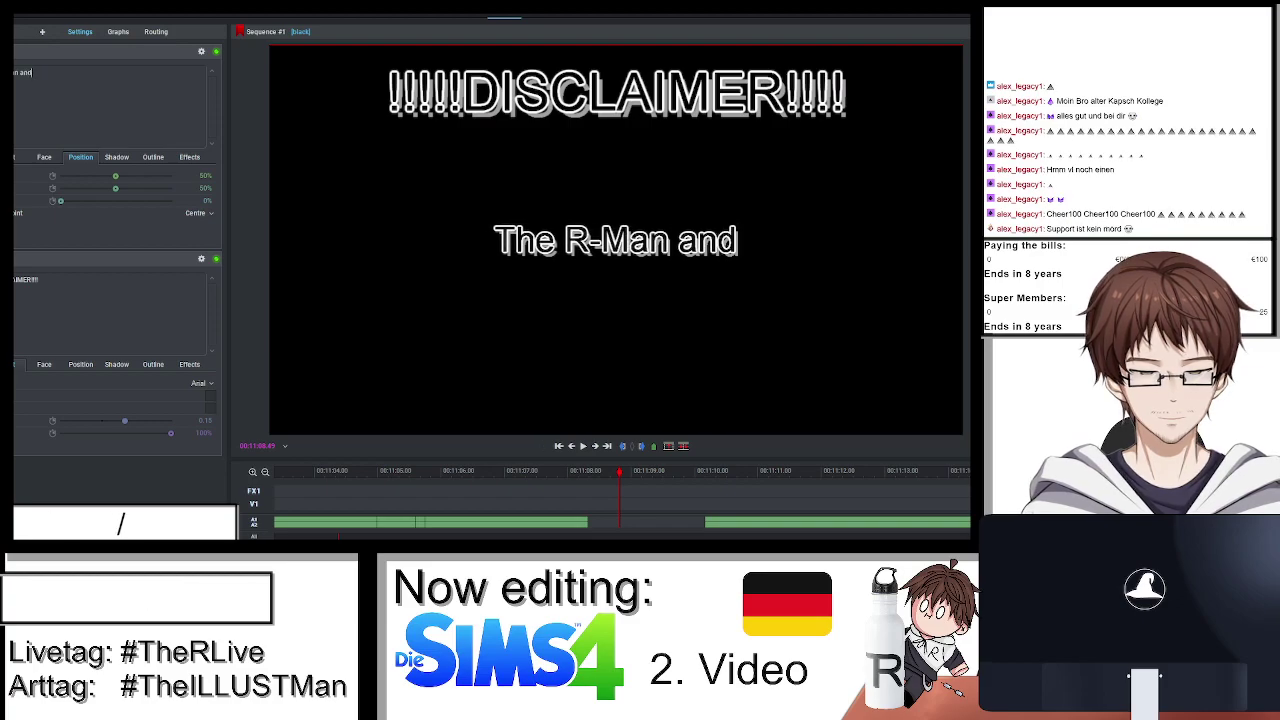
{"action": "type", "text": " Haru Chi"}
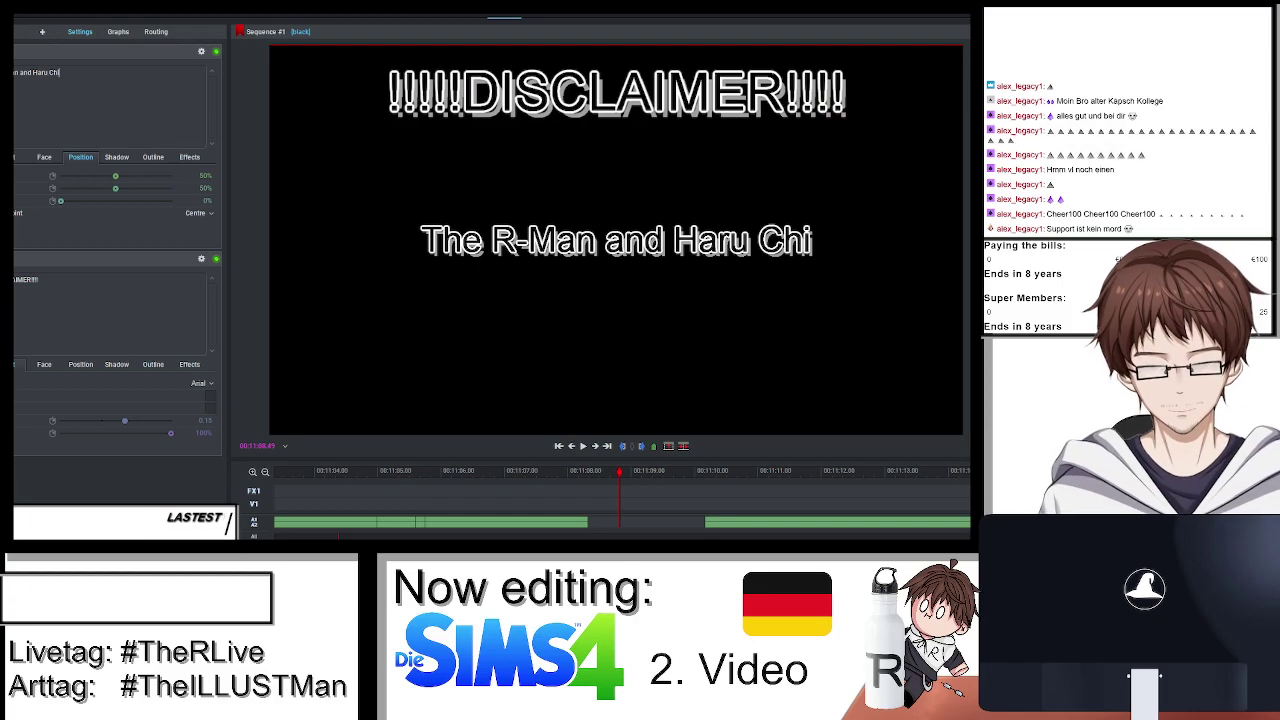
{"action": "type", "text": "gainu"}
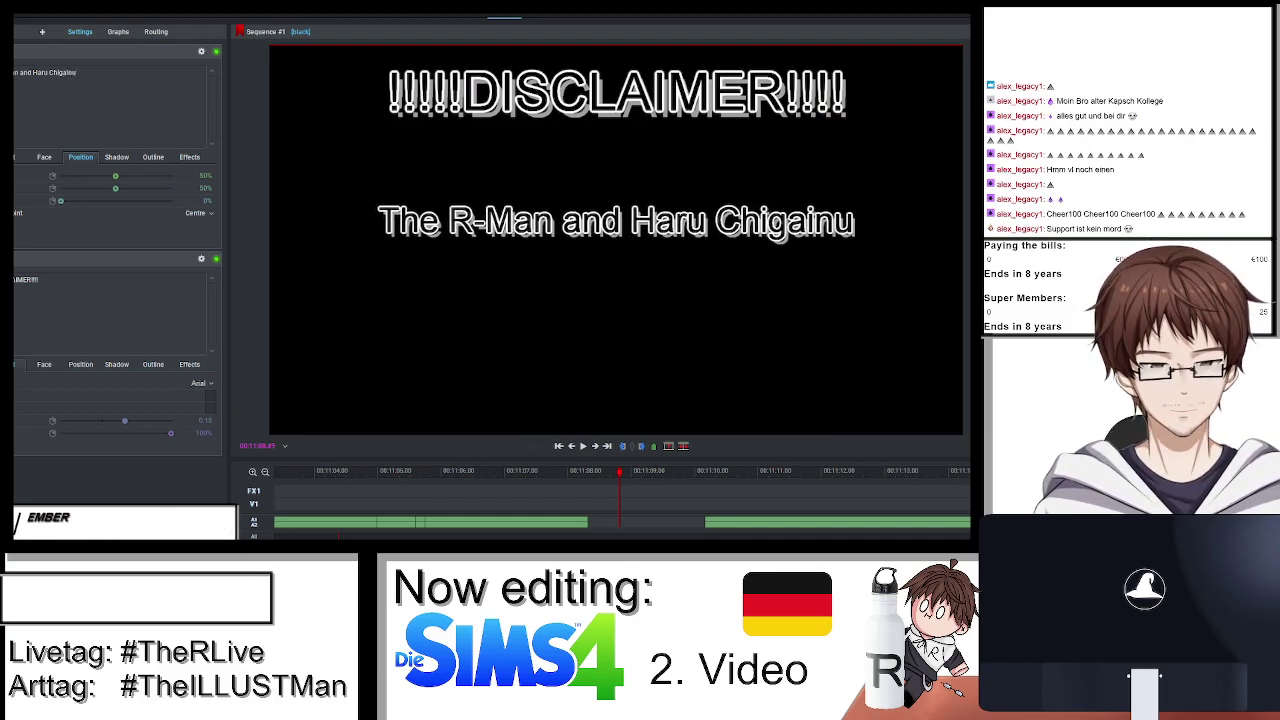
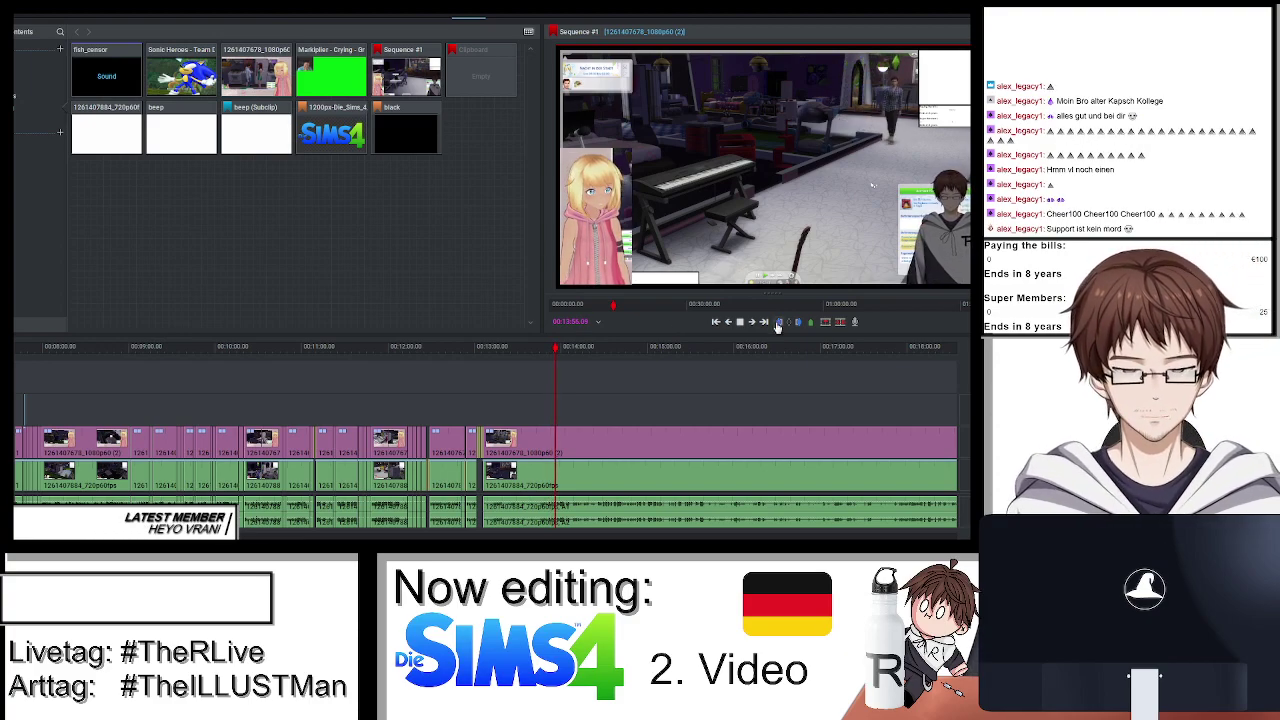
Stop playback and split the gameplay footage at about 13:44, where the Sim sits at the computer.
{"action": "left_click", "coordinate": [741, 322]}
{"action": "scroll", "coordinate": [518, 391], "scroll_direction": "up", "scroll_amount": 2}
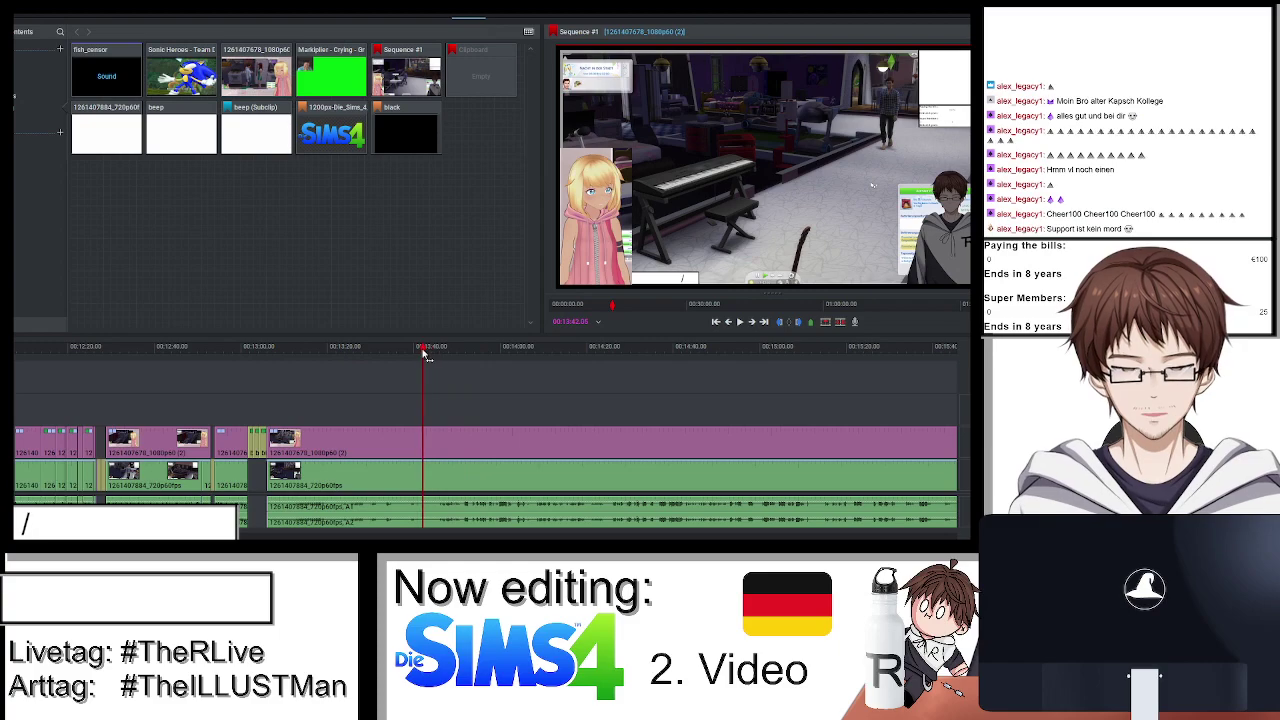
{"action": "left_click_drag", "start_coordinate": [433, 353], "coordinate": [408, 360]}
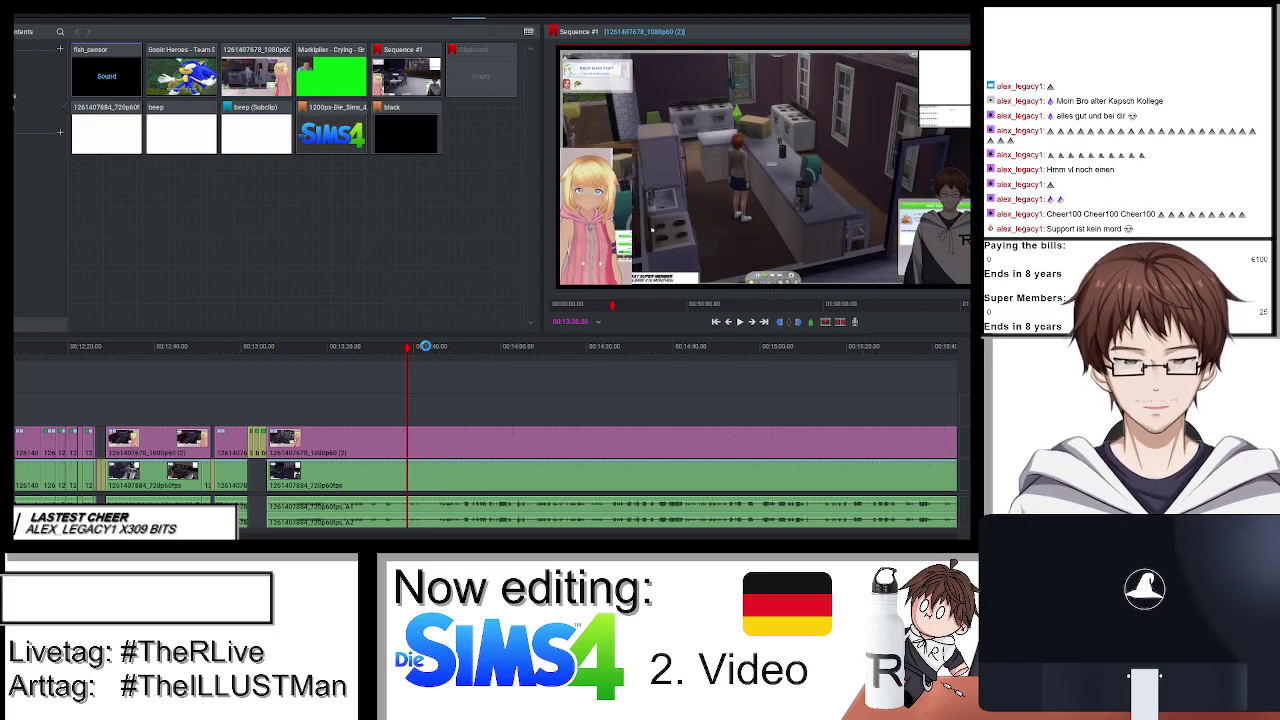
{"action": "left_click", "coordinate": [434, 352]}
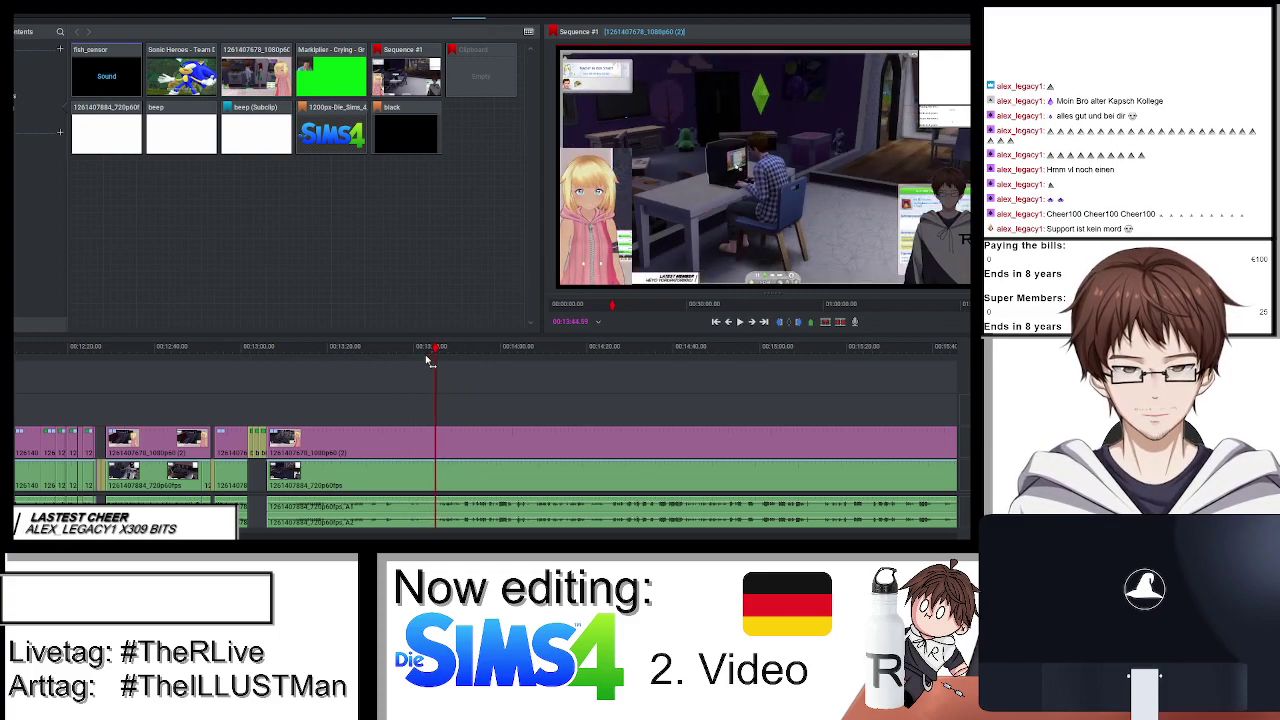
{"action": "key", "text": "c"}
Remove both footage layers between the black clips and the 13:44 split, and close the gap.
{"action": "right_click", "coordinate": [350, 438]}
{"action": "left_click", "coordinate": [391, 368]}
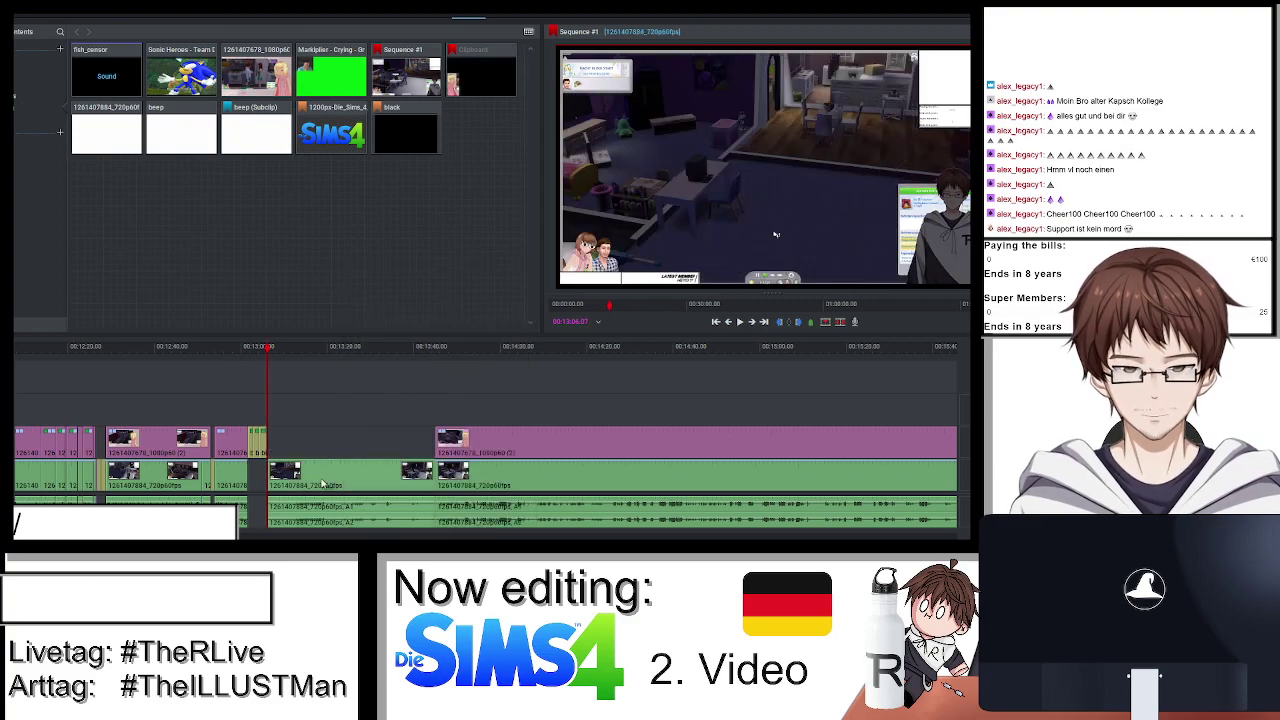
{"action": "right_click", "coordinate": [322, 484]}
{"action": "left_click", "coordinate": [335, 368]}
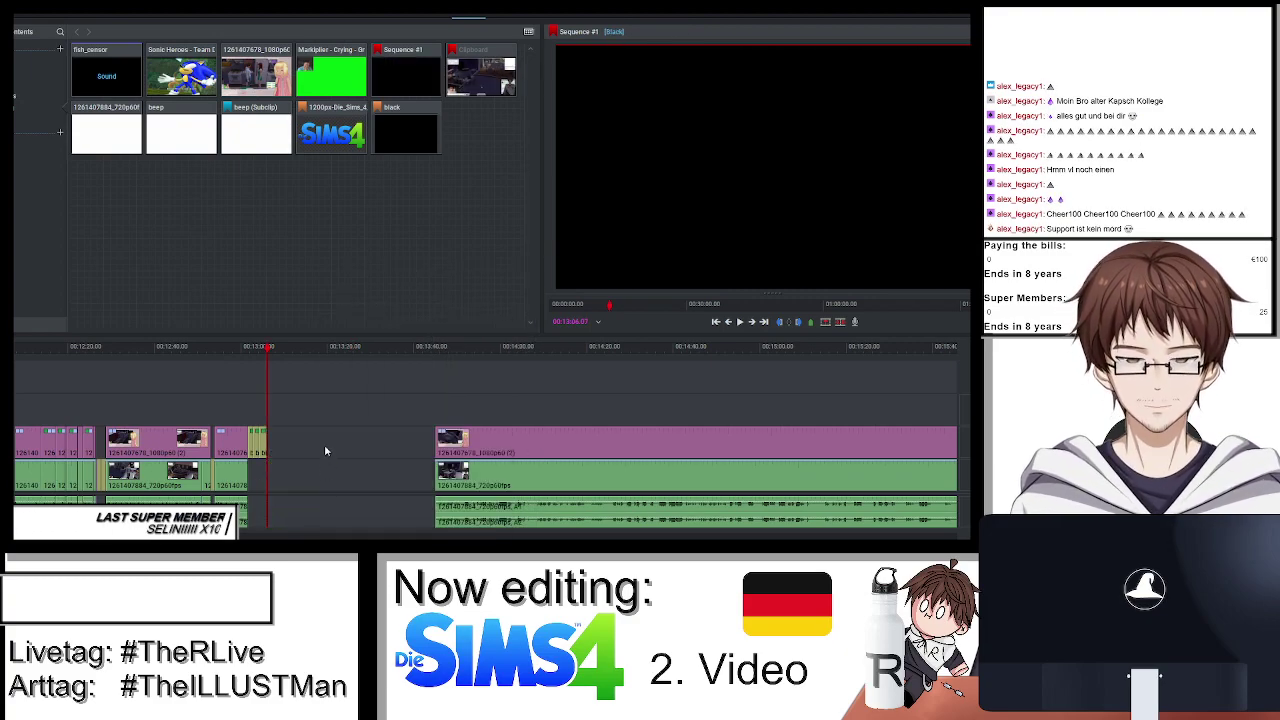
{"action": "right_click", "coordinate": [325, 449]}
{"action": "left_click", "coordinate": [477, 404]}
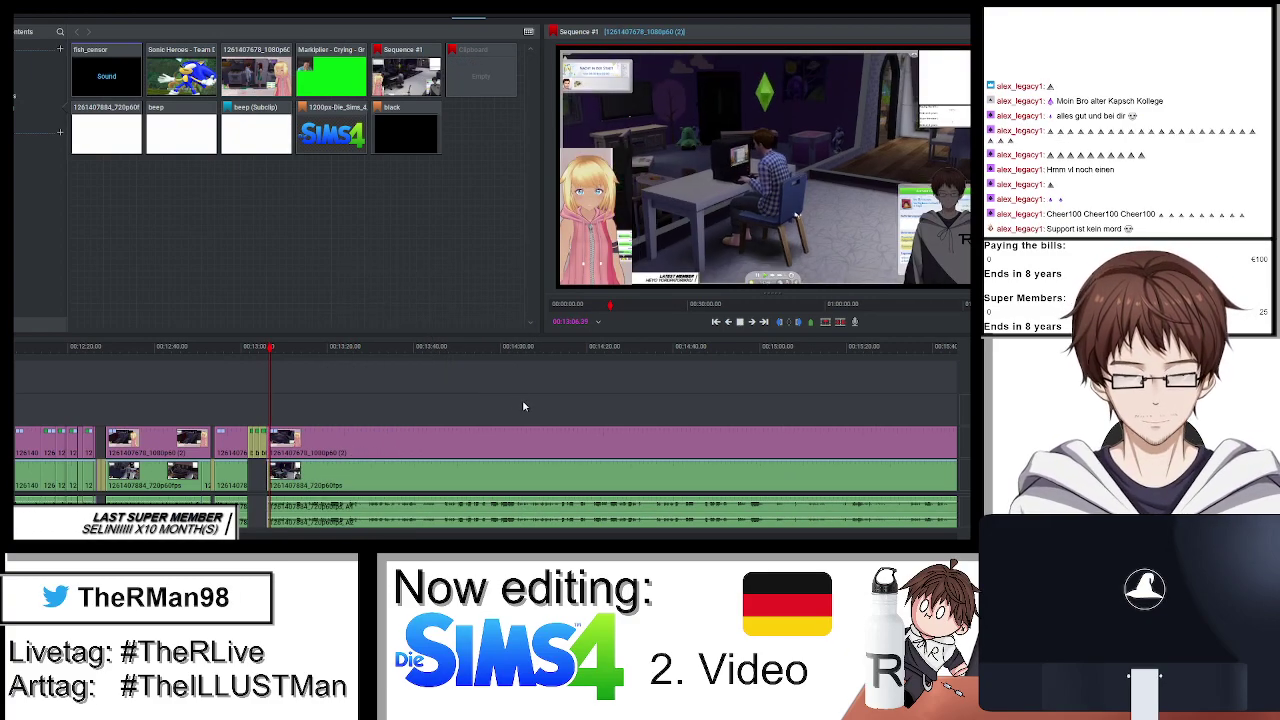
Play through the joined footage and split it at about 13:42 and again at about 13:27.
{"action": "key", "text": "Up"}
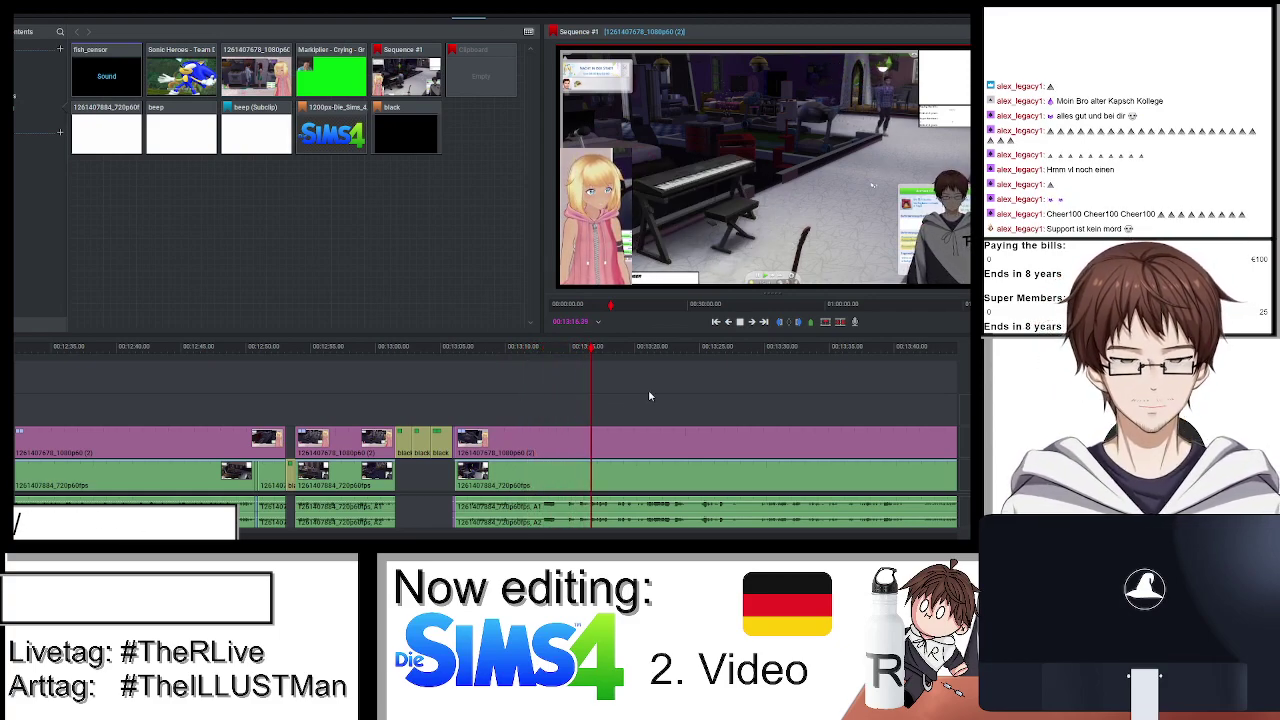
{"action": "scroll", "coordinate": [648, 396], "scroll_direction": "down", "scroll_amount": 4}
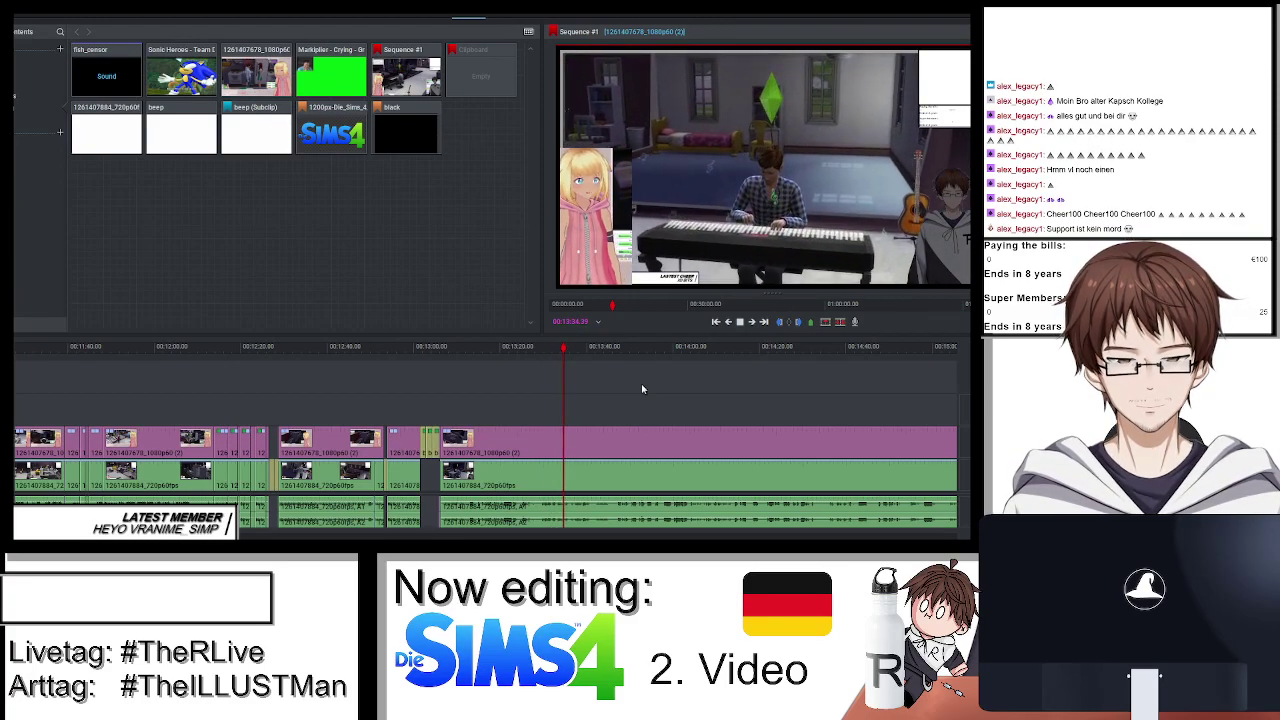
{"action": "scroll", "coordinate": [643, 389], "scroll_direction": "up", "scroll_amount": 4}
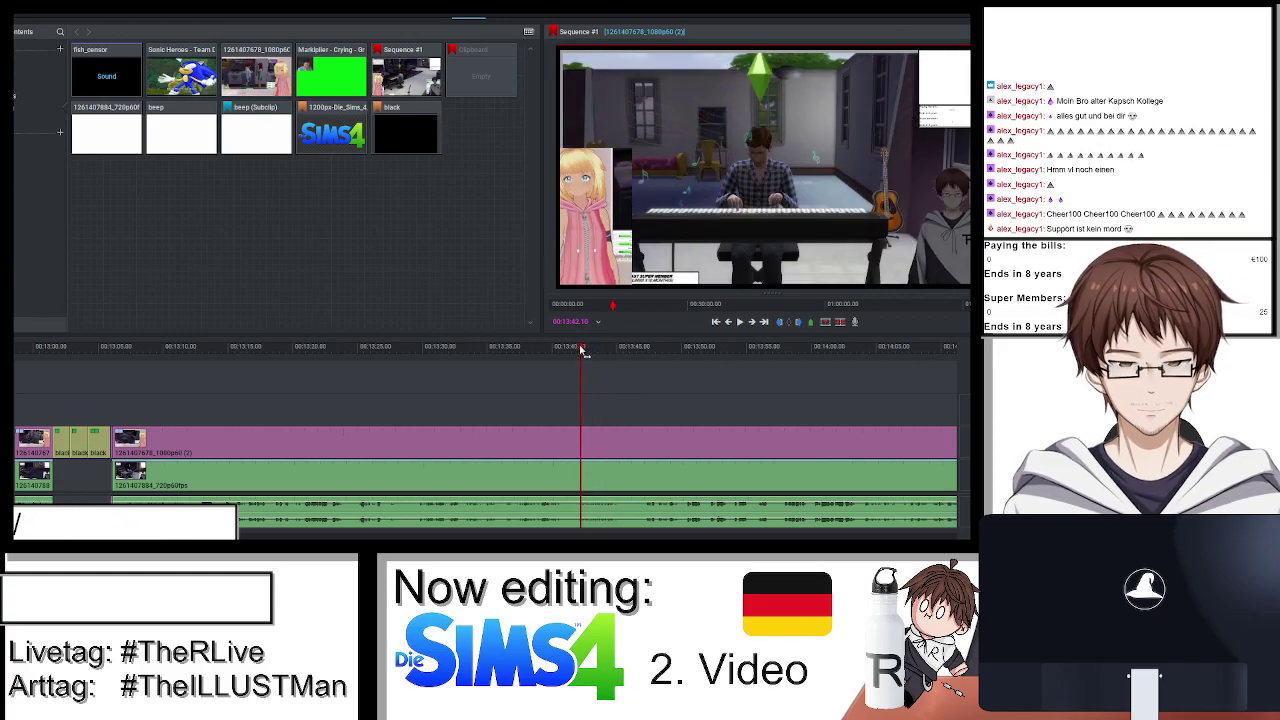
{"action": "key", "text": "c"}
{"action": "left_click_drag", "start_coordinate": [577, 350], "coordinate": [359, 352]}
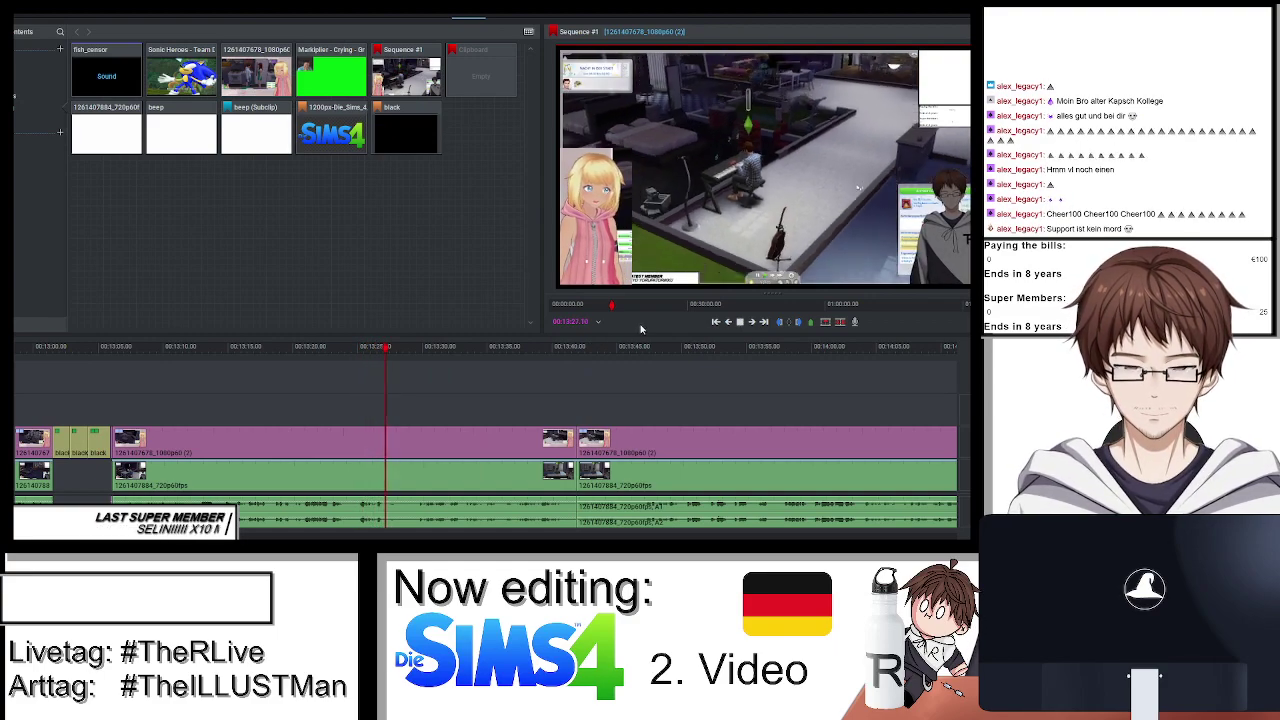
{"action": "left_click", "coordinate": [390, 355]}
{"action": "key", "text": "c"}
Remove both footage layers between the 13:27 and 13:42 splits and close the gap.
{"action": "right_click", "coordinate": [436, 446]}
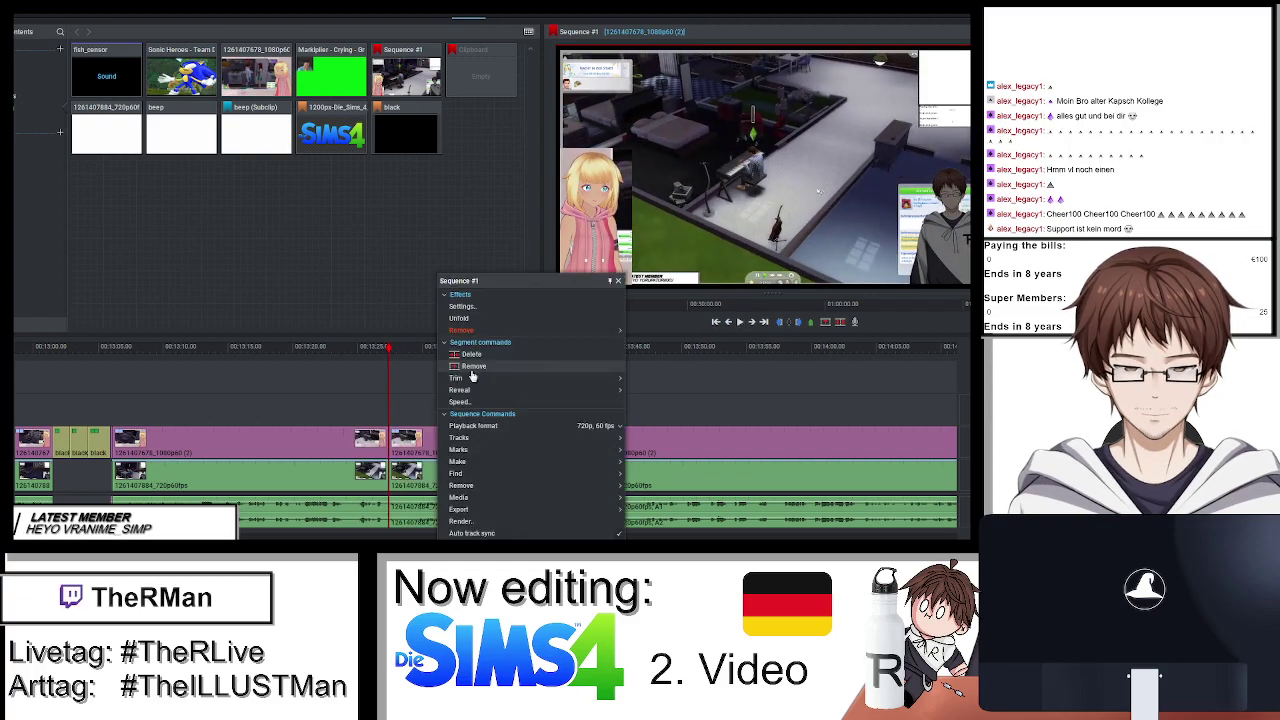
{"action": "left_click", "coordinate": [471, 370]}
{"action": "right_click", "coordinate": [413, 473]}
{"action": "left_click", "coordinate": [445, 366]}
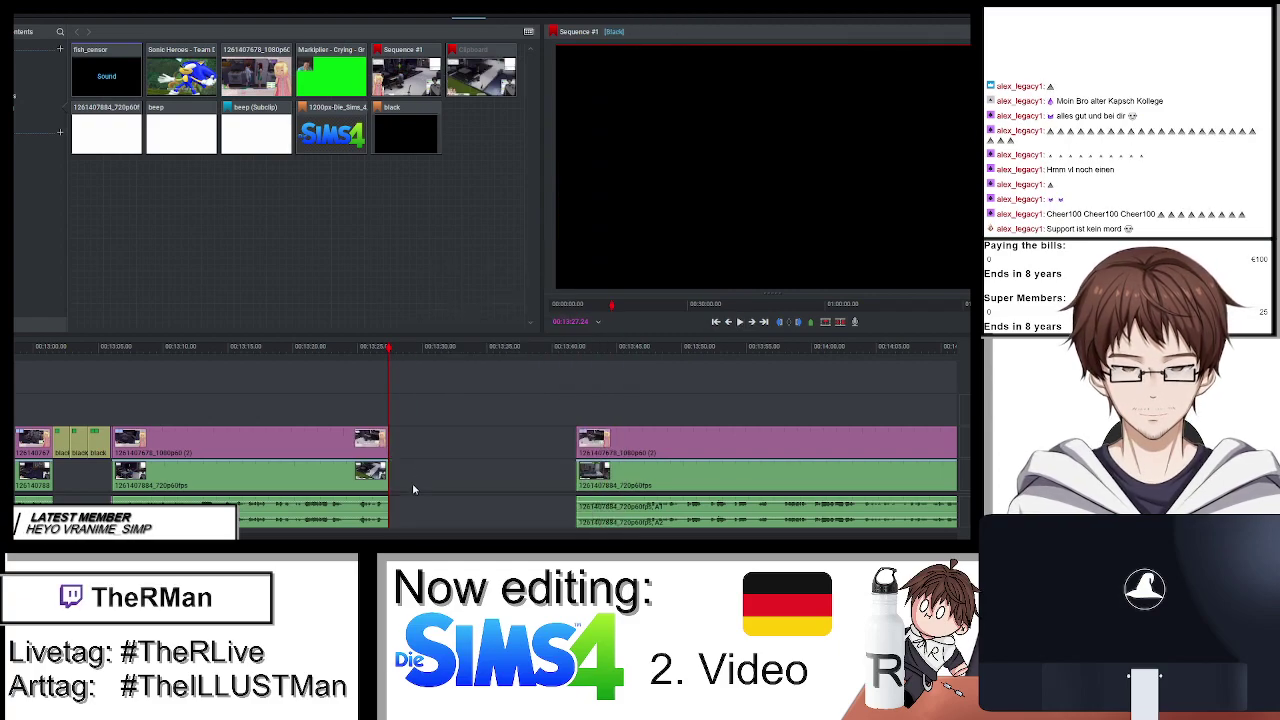
{"action": "right_click", "coordinate": [412, 483]}
{"action": "left_click", "coordinate": [444, 404]}
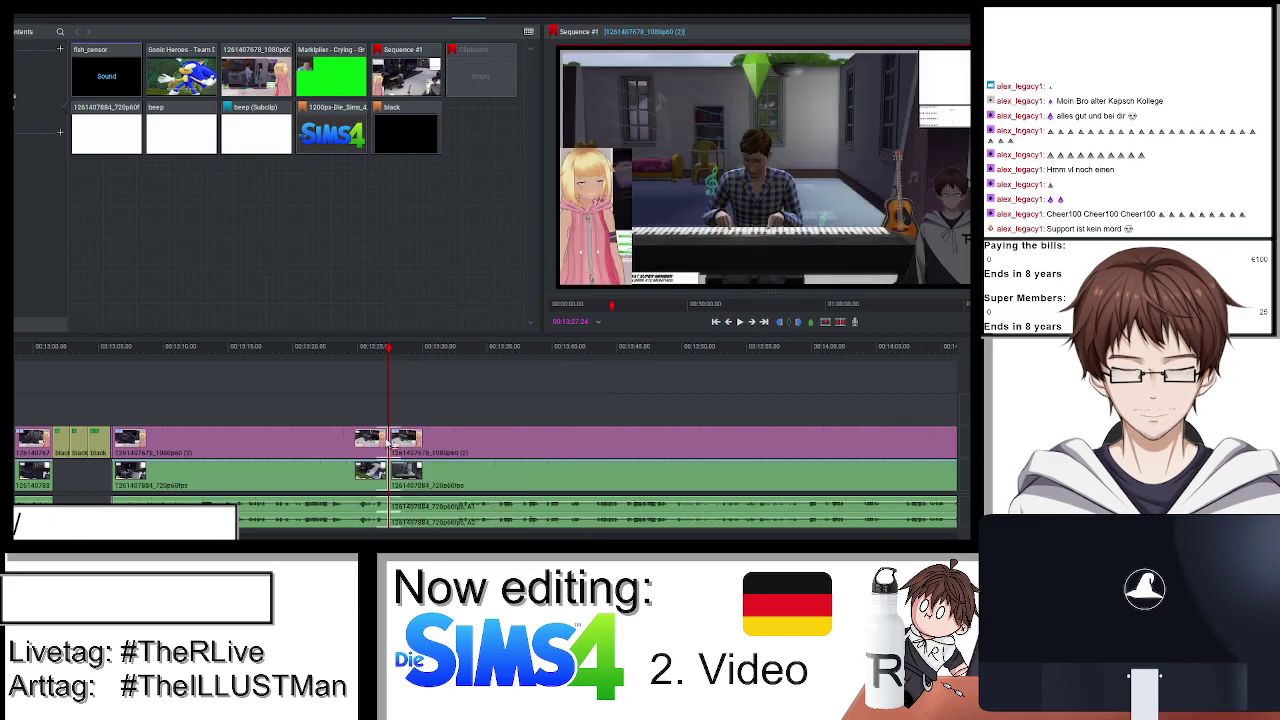
Add 15-frame centred dissolves to both video layers and a 15-frame audio crossfade at the new 13:27 cut.
{"action": "right_click", "coordinate": [388, 445]}
{"action": "mouse_move", "coordinate": [414, 282]}
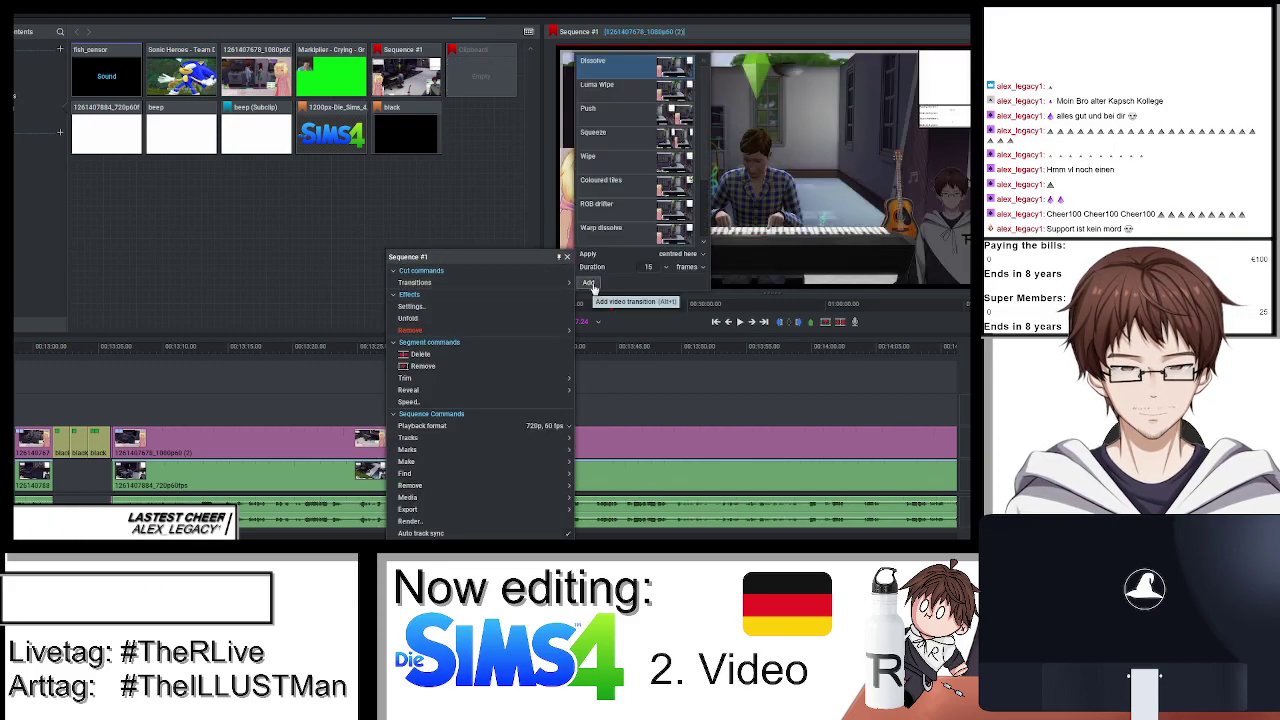
{"action": "left_click", "coordinate": [591, 284]}
{"action": "right_click", "coordinate": [397, 482]}
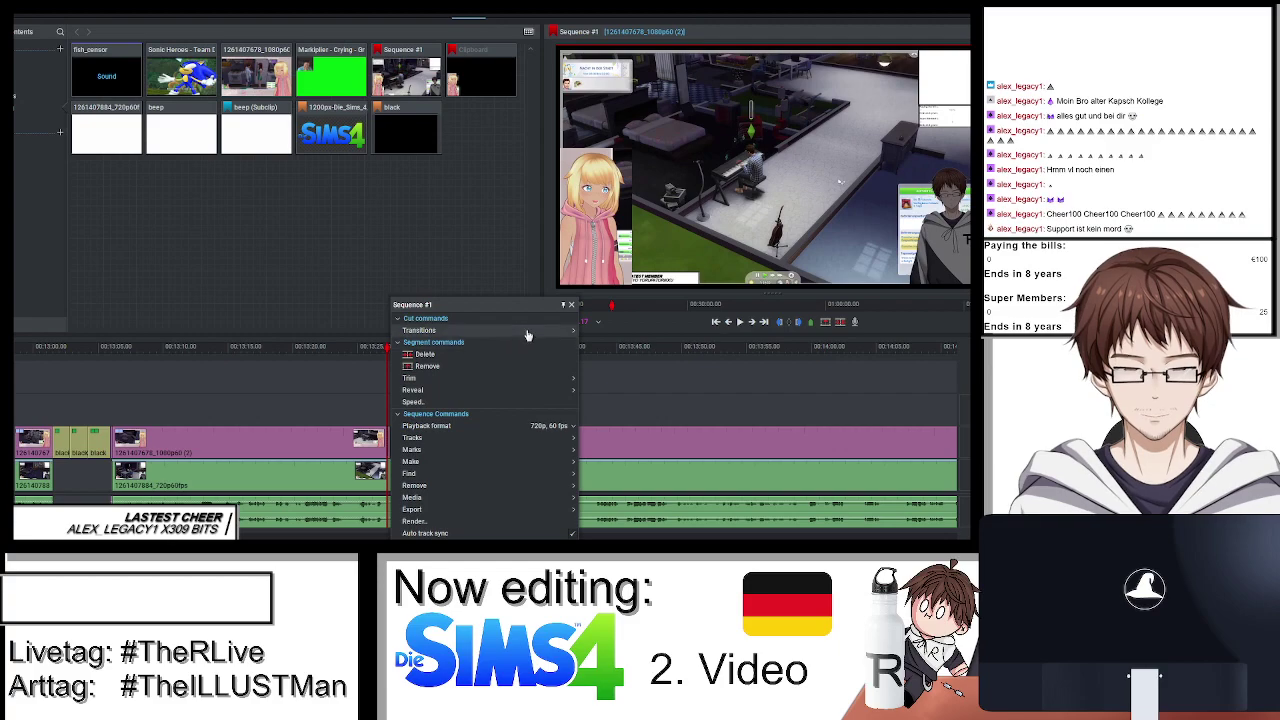
{"action": "mouse_move", "coordinate": [540, 334]}
{"action": "left_click", "coordinate": [592, 332]}
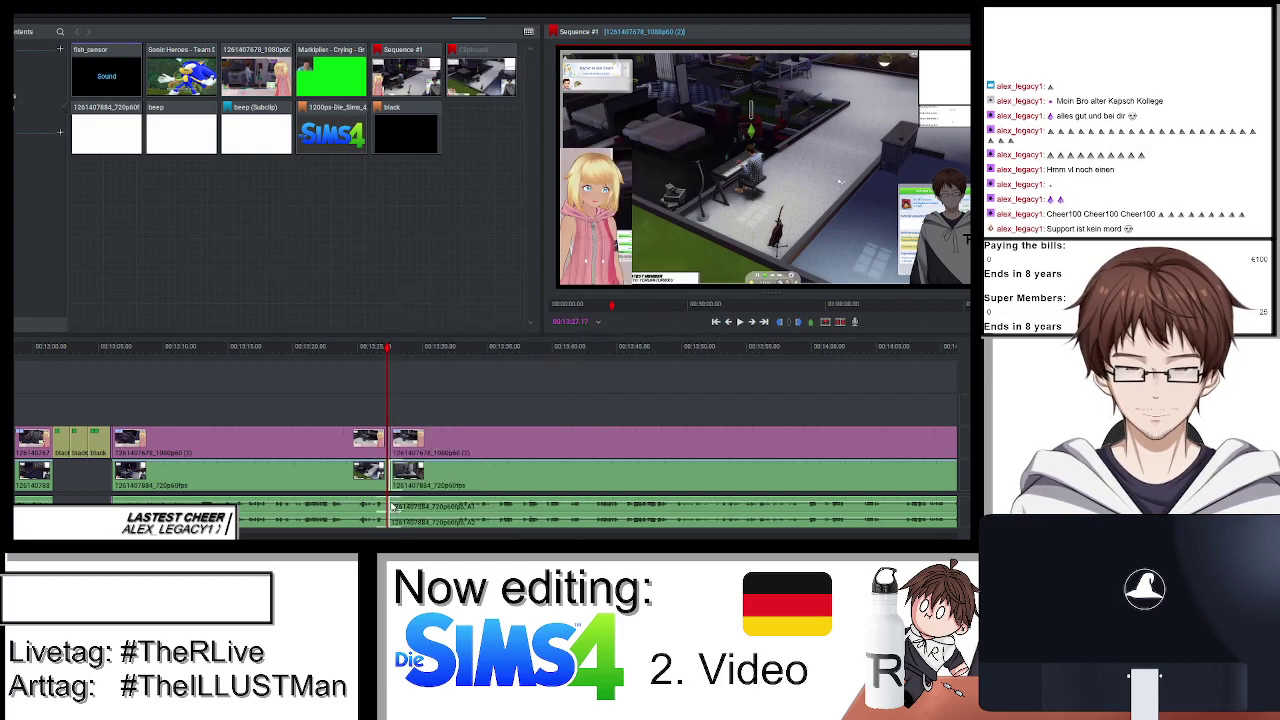
{"action": "right_click", "coordinate": [391, 507]}
{"action": "mouse_move", "coordinate": [470, 330]}
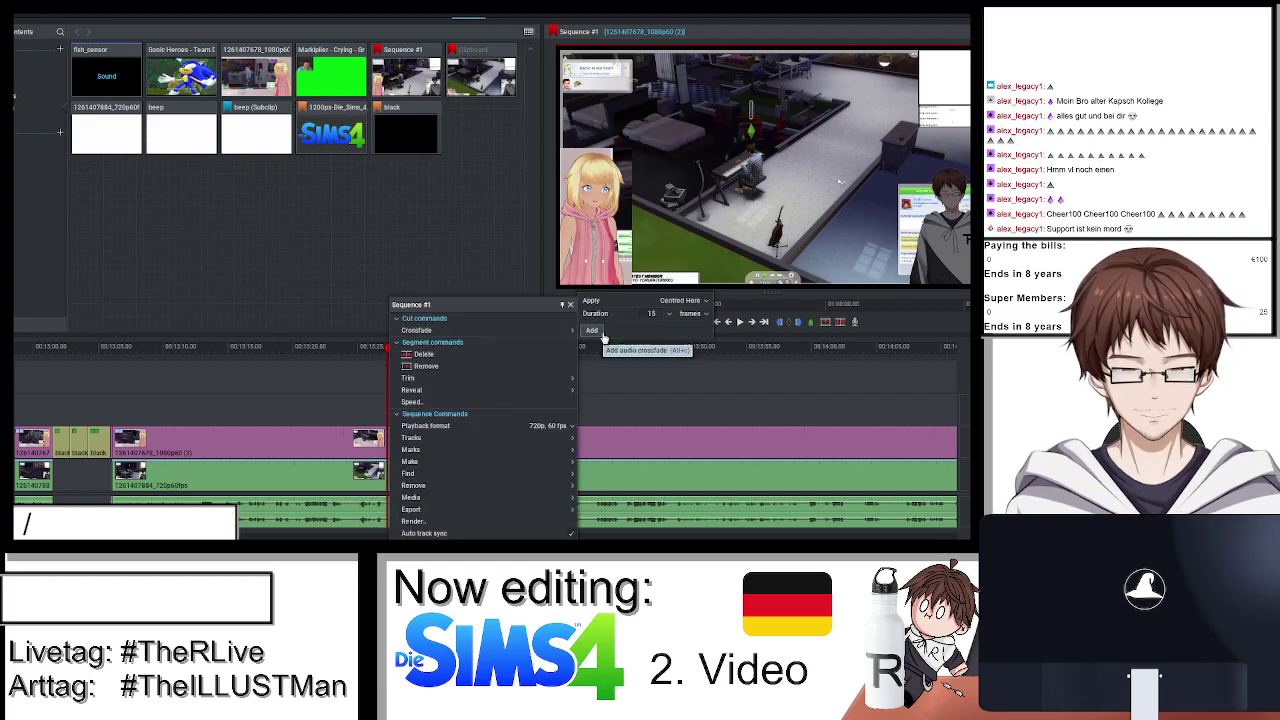
{"action": "left_click", "coordinate": [602, 337]}
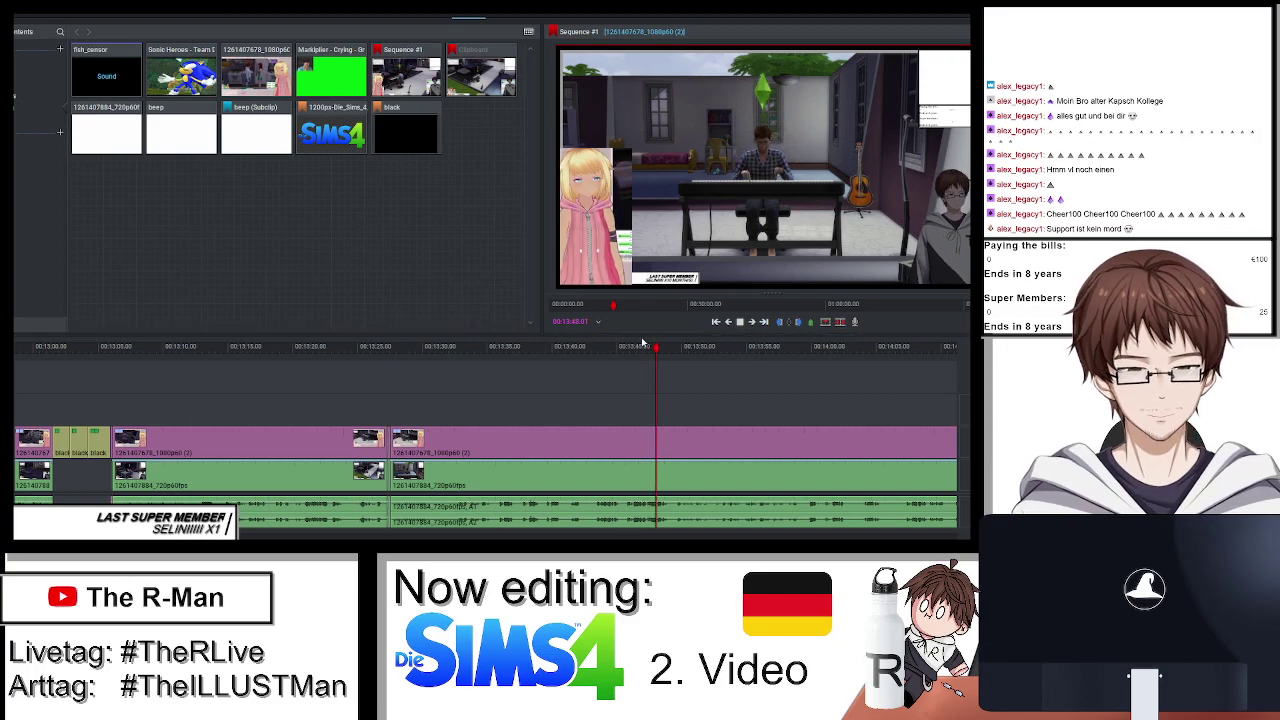
Replay the piano scene and split out the spoken line from about 13:43 to 13:45.
{"action": "key", "text": "space"}
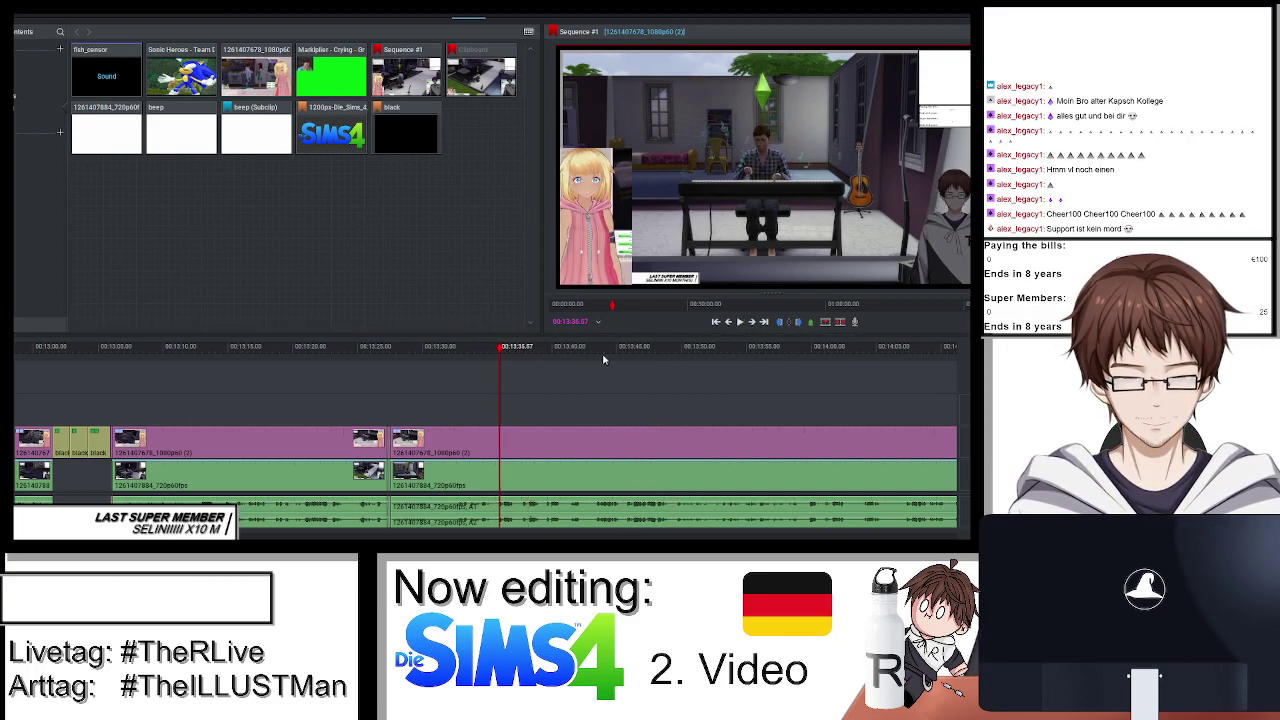
{"action": "key", "text": "space"}
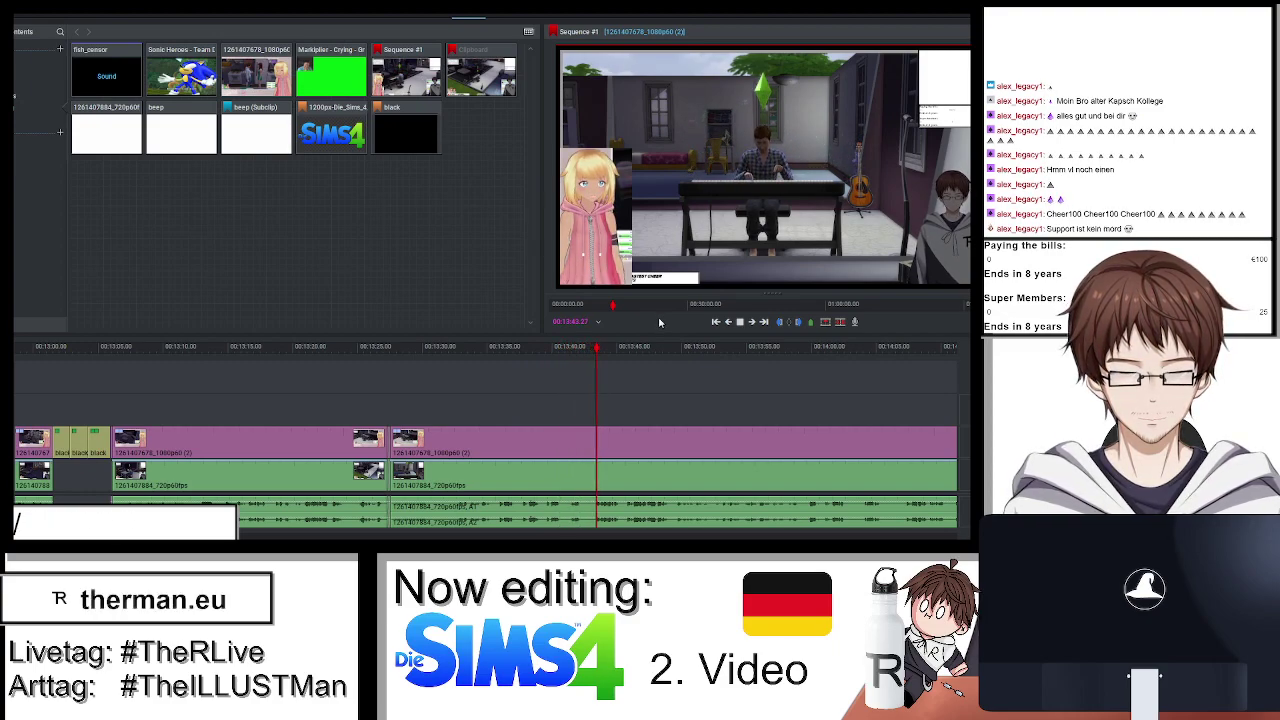
{"action": "scroll", "coordinate": [610, 375], "scroll_direction": "up", "scroll_amount": 3}
{"action": "key", "text": "c"}
{"action": "key", "text": "space"}
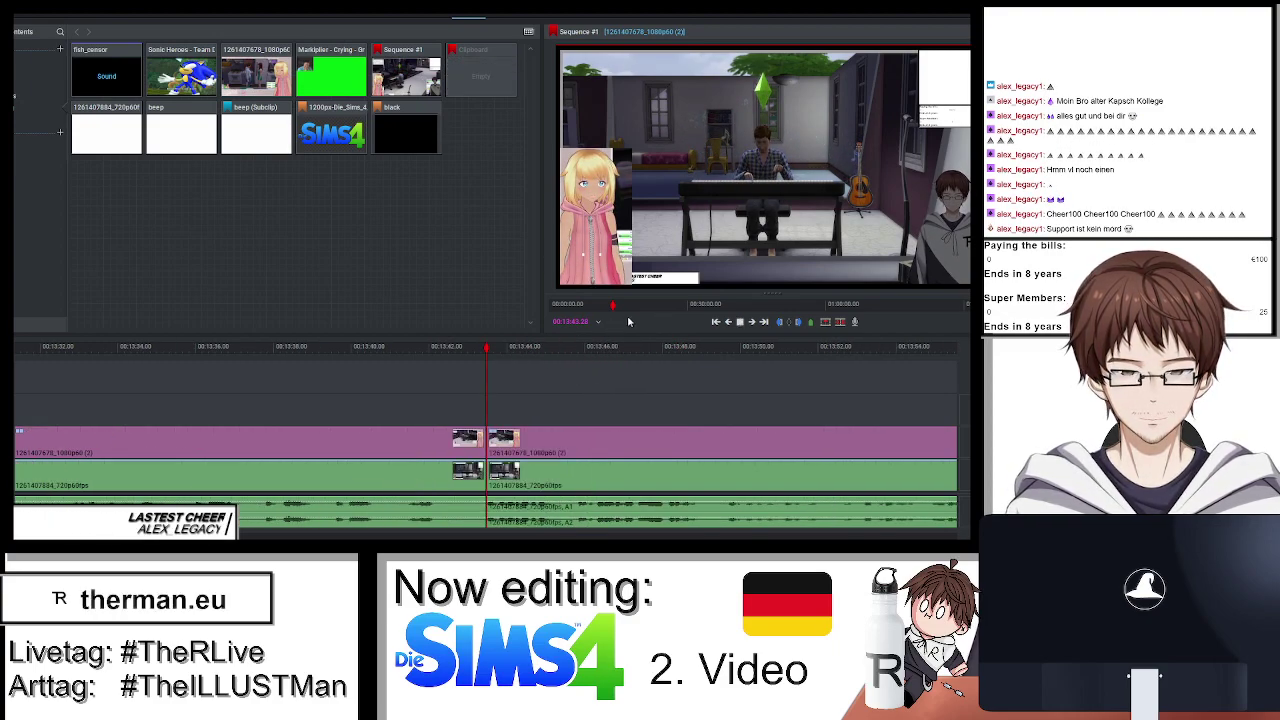
{"action": "left_click", "coordinate": [555, 348]}
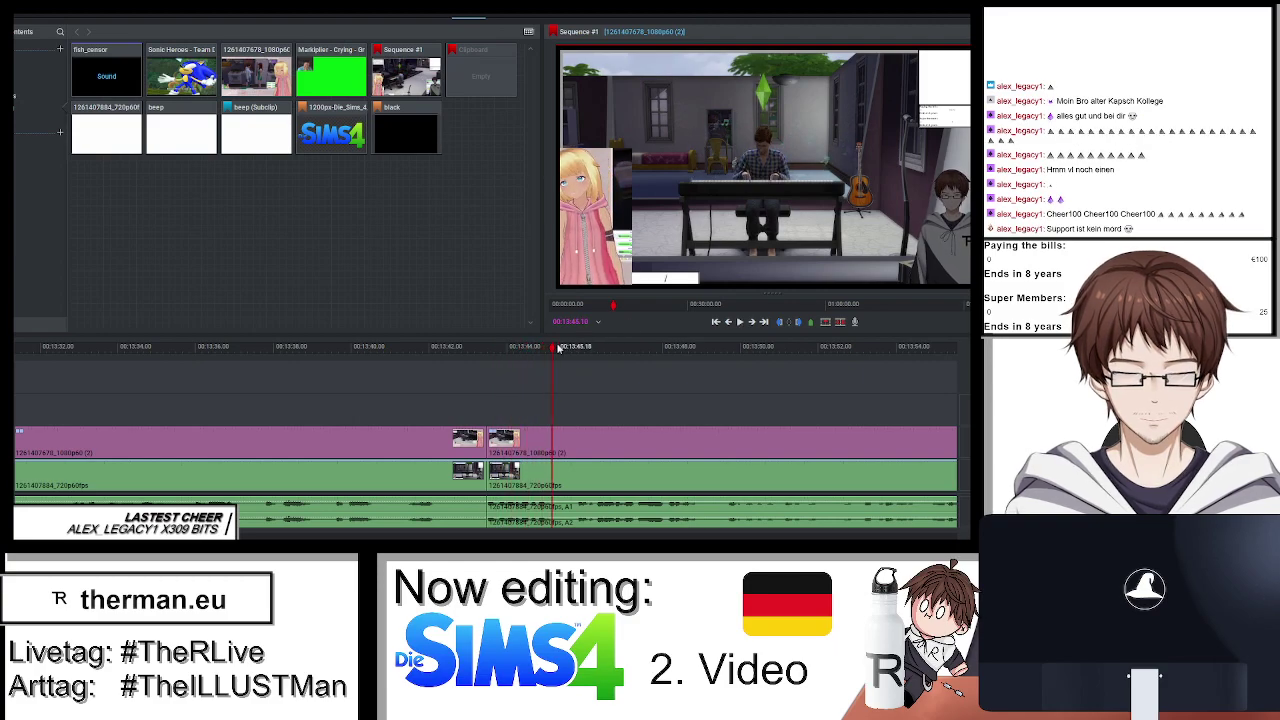
{"action": "key", "text": "c"}
Add an outlined subtitle reading "Especially, he's a double agent" to the short piano-scene segment.
{"action": "left_click", "coordinate": [519, 349]}
{"action": "left_click", "coordinate": [505, 19]}
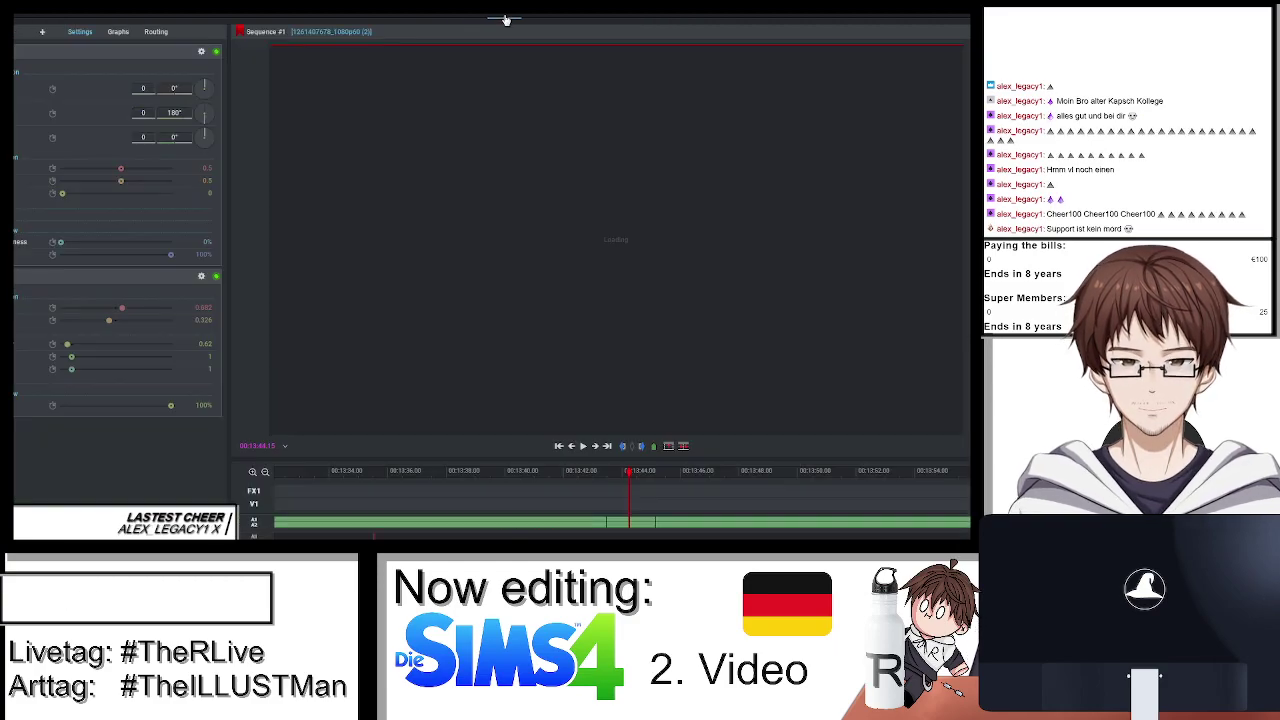
{"action": "left_click", "coordinate": [40, 34]}
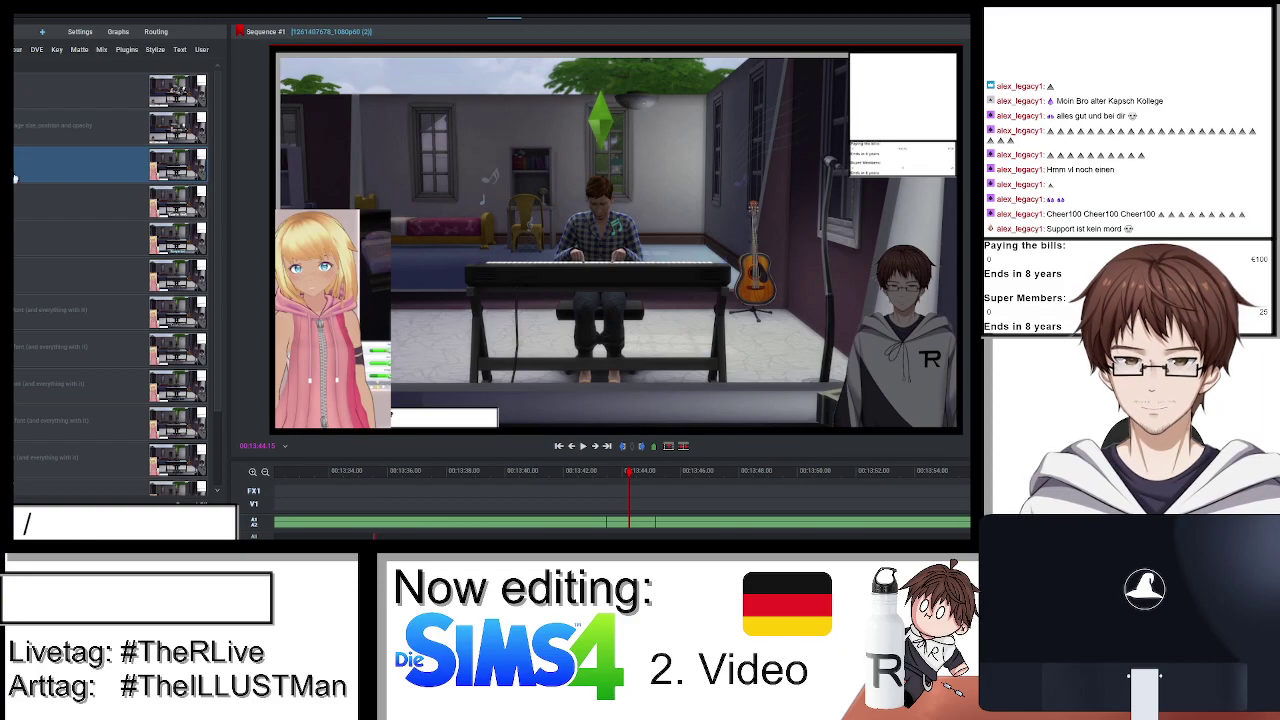
{"action": "double_click", "coordinate": [15, 178]}
{"action": "type", "text": "E"}
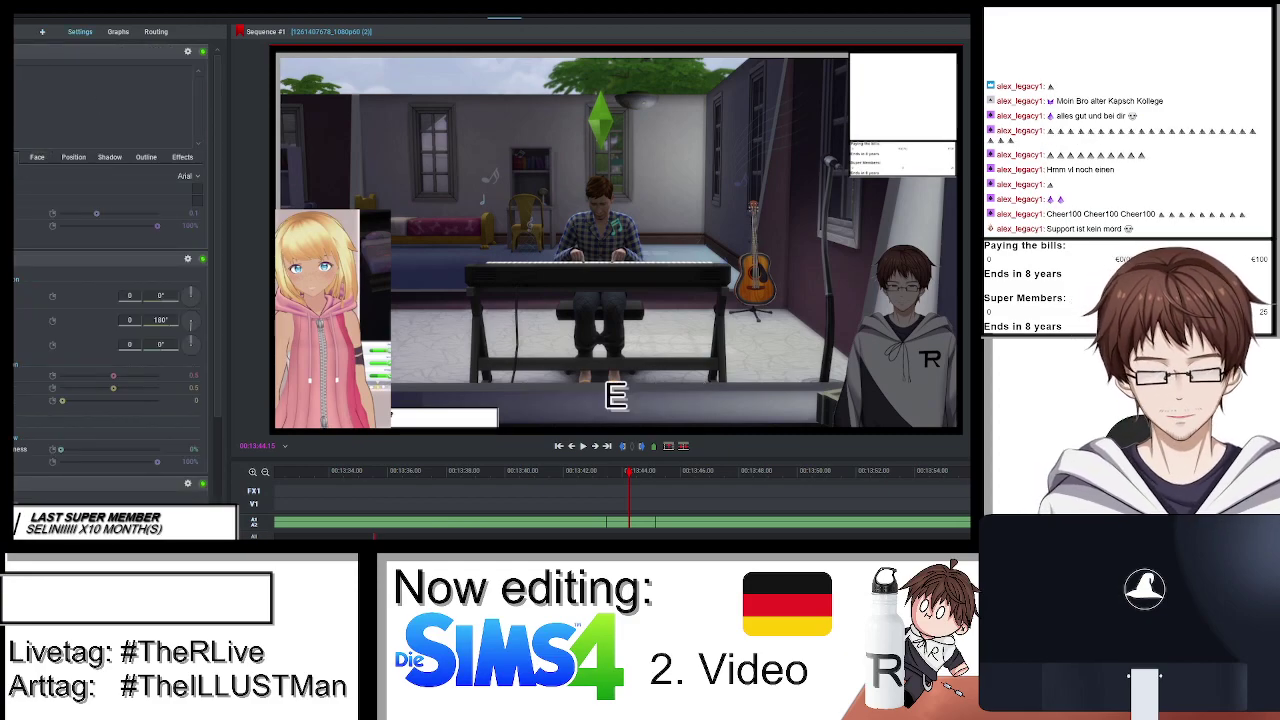
{"action": "type", "text": "specially,"}
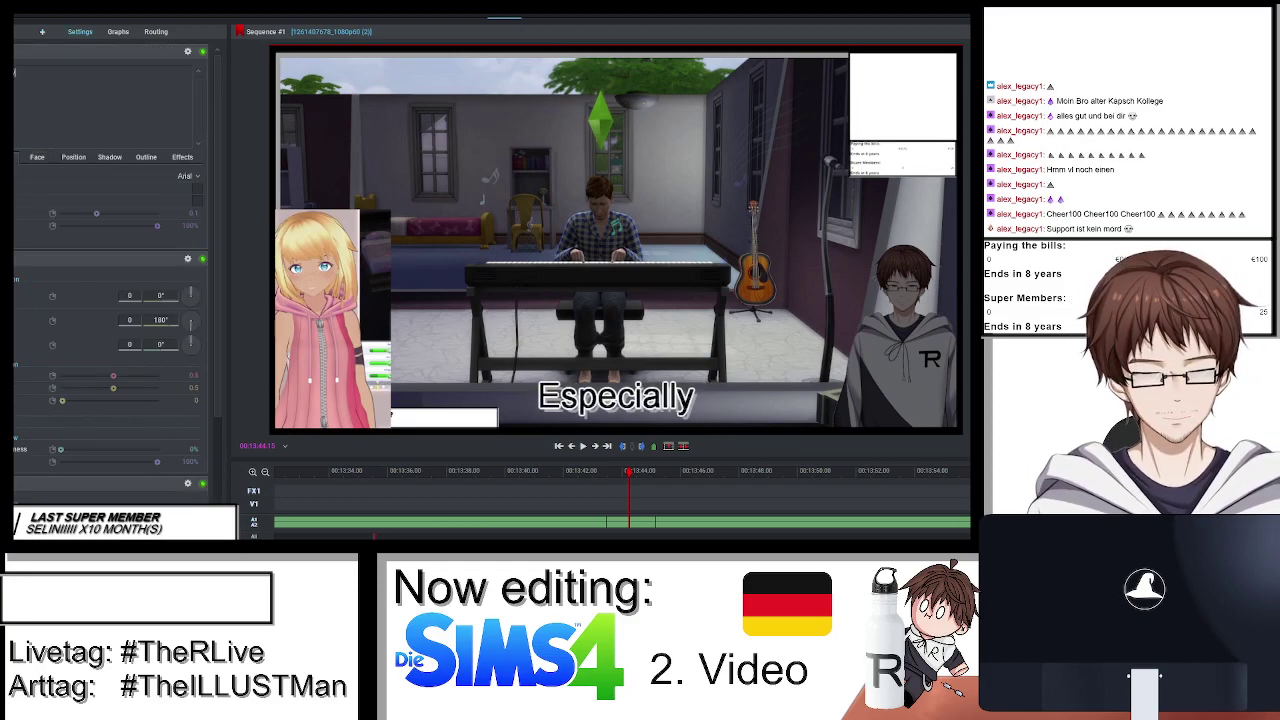
{"action": "type", "text": " he's"}
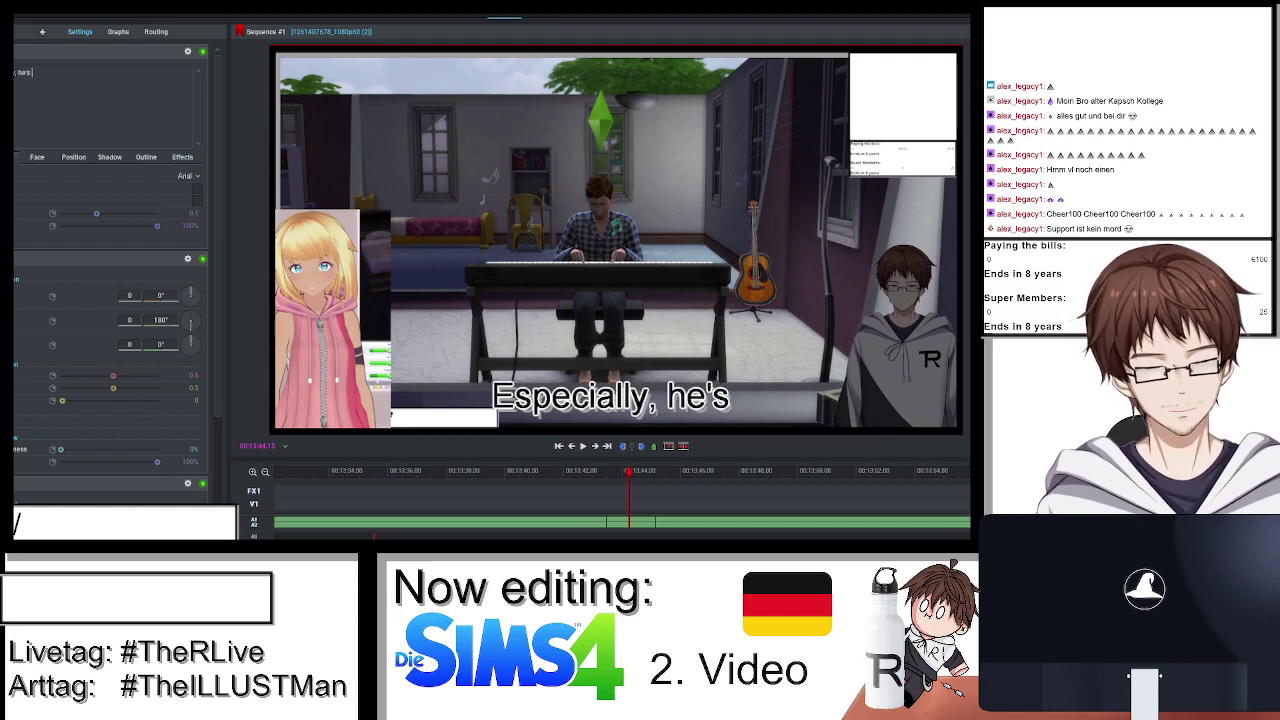
{"action": "type", "text": " a doubl"}
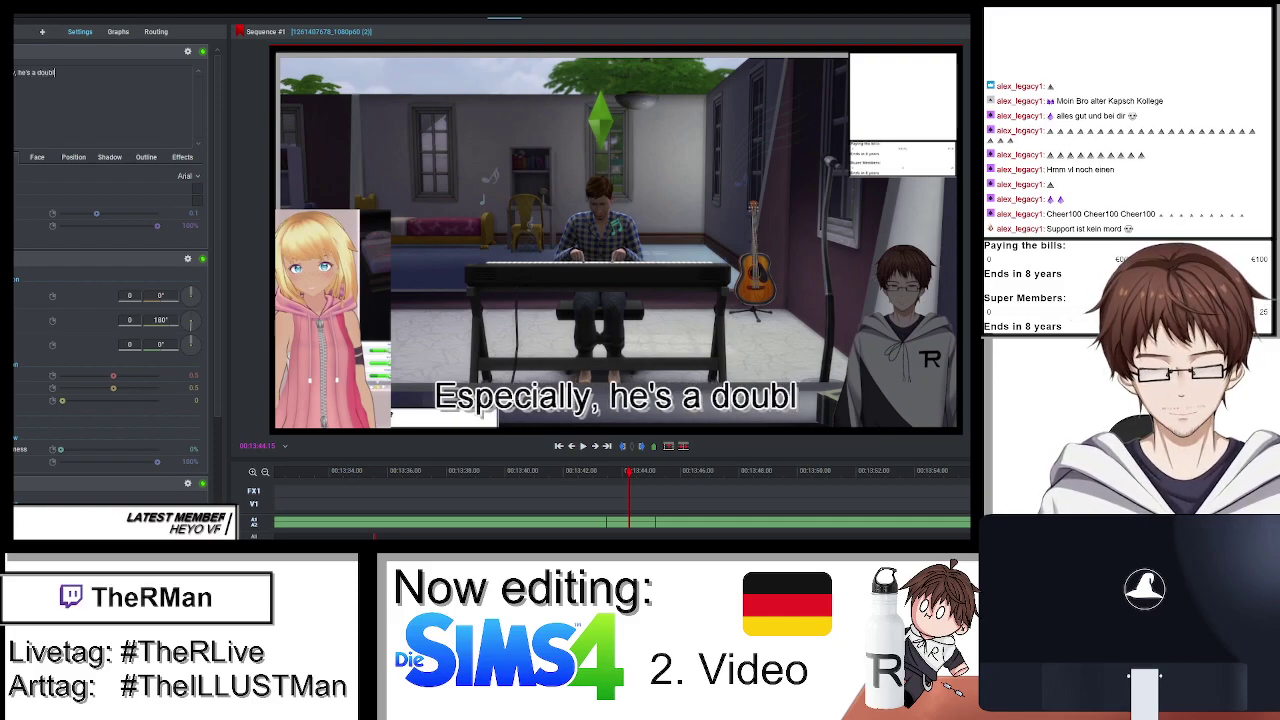
{"action": "type", "text": "e agent"}
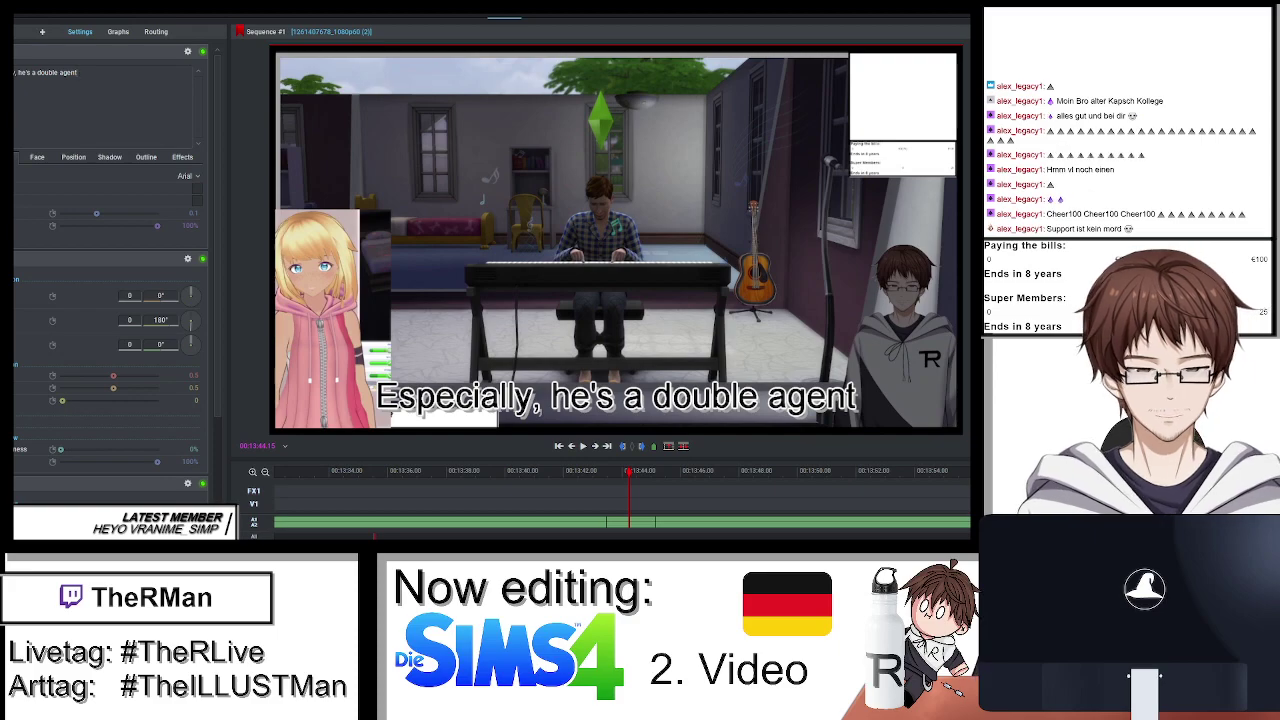
{"action": "left_click", "coordinate": [466, 16]}
Play on past the piano-scene subtitle and remove the footage on all tracks from about 14:00 to 14:05.
{"action": "left_click", "coordinate": [764, 323]}
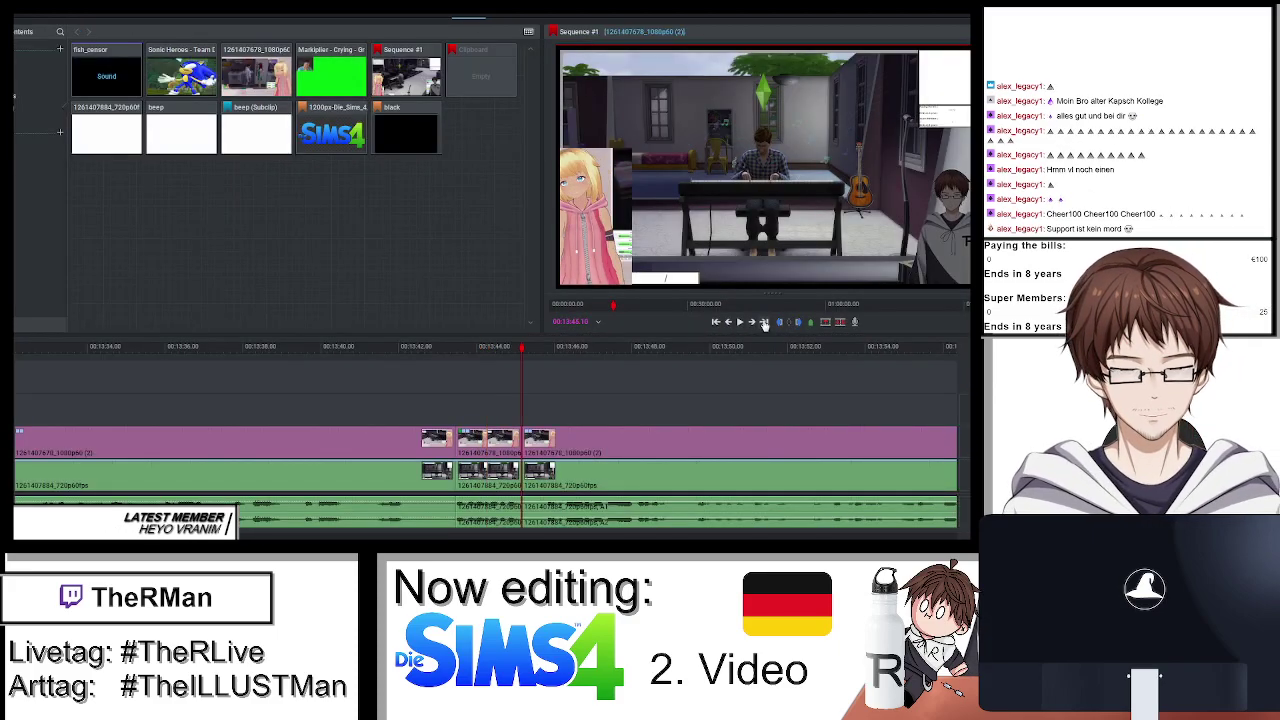
{"action": "key", "text": "space"}
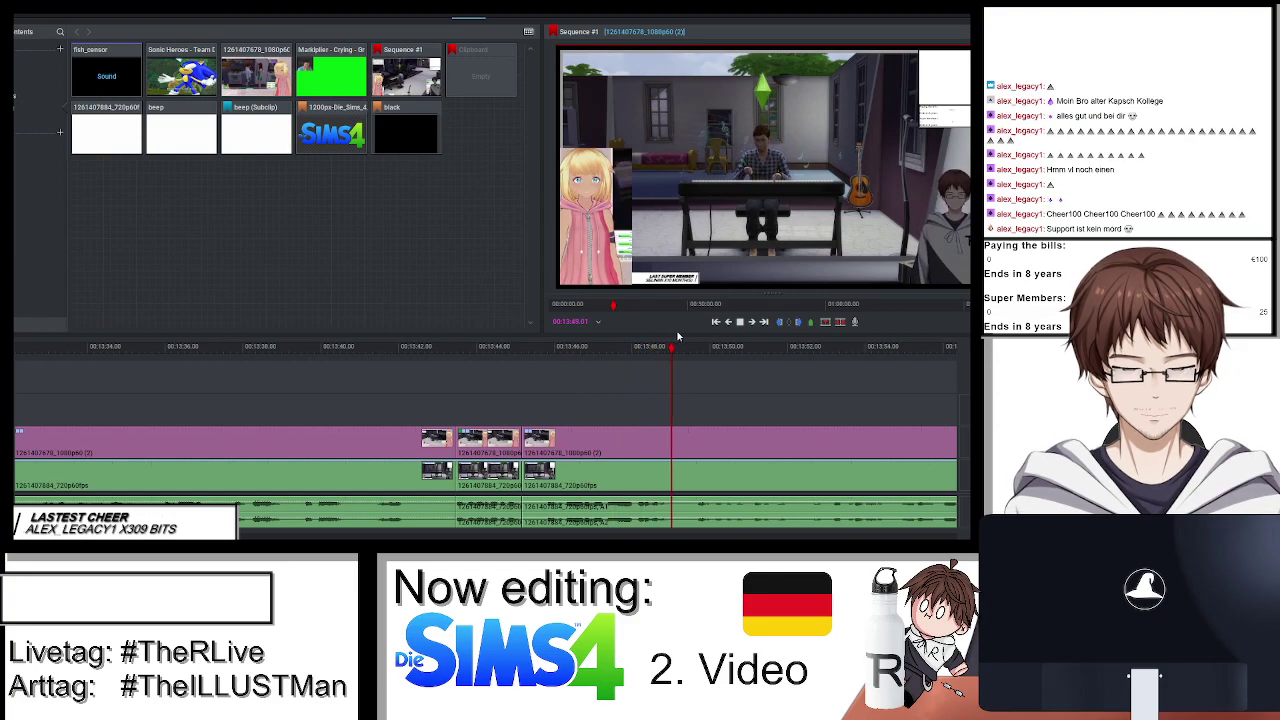
{"action": "scroll", "coordinate": [737, 391], "scroll_direction": "down", "scroll_amount": 3}
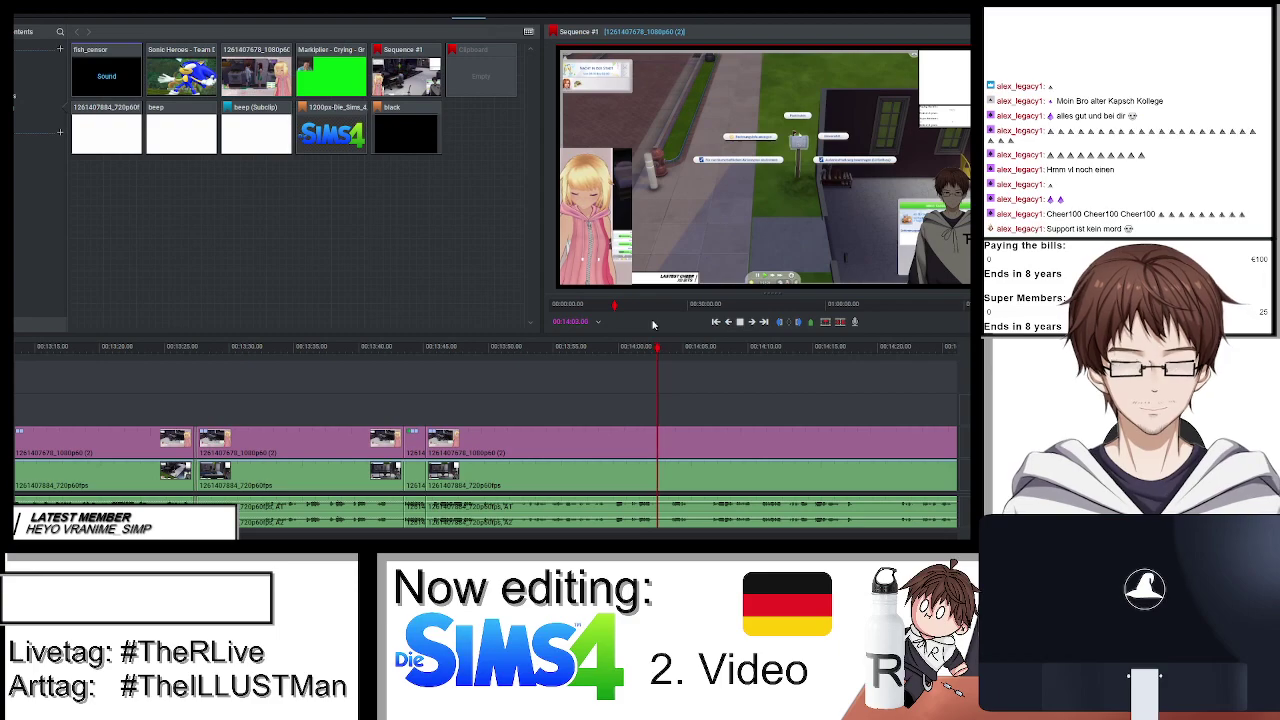
{"action": "left_click", "coordinate": [609, 352]}
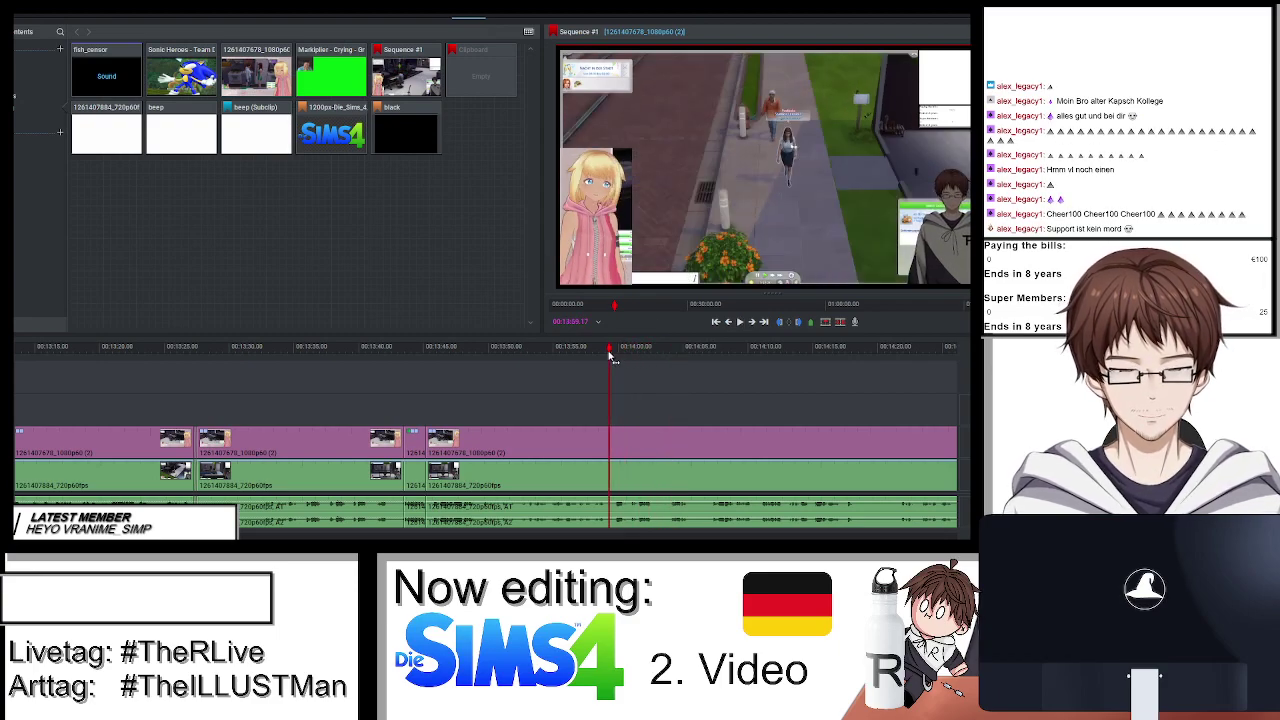
{"action": "key", "text": "space"}
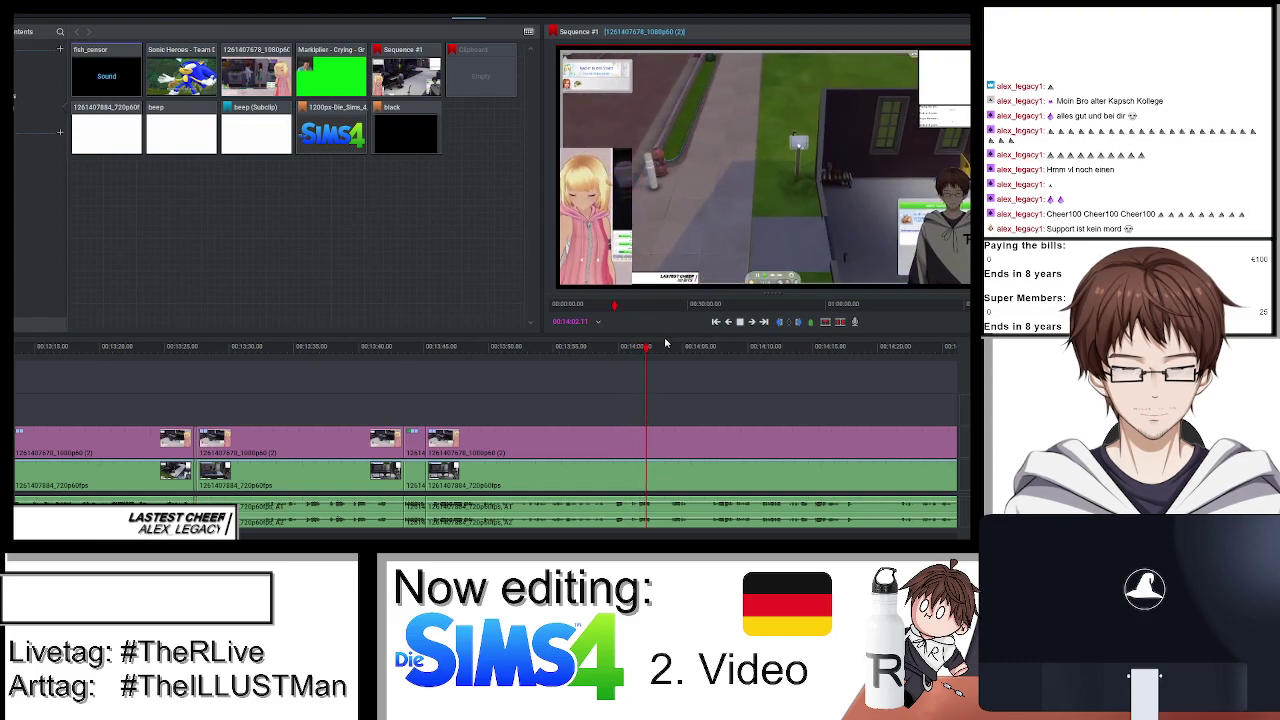
{"action": "left_click", "coordinate": [634, 350]}
{"action": "left_click", "coordinate": [630, 352]}
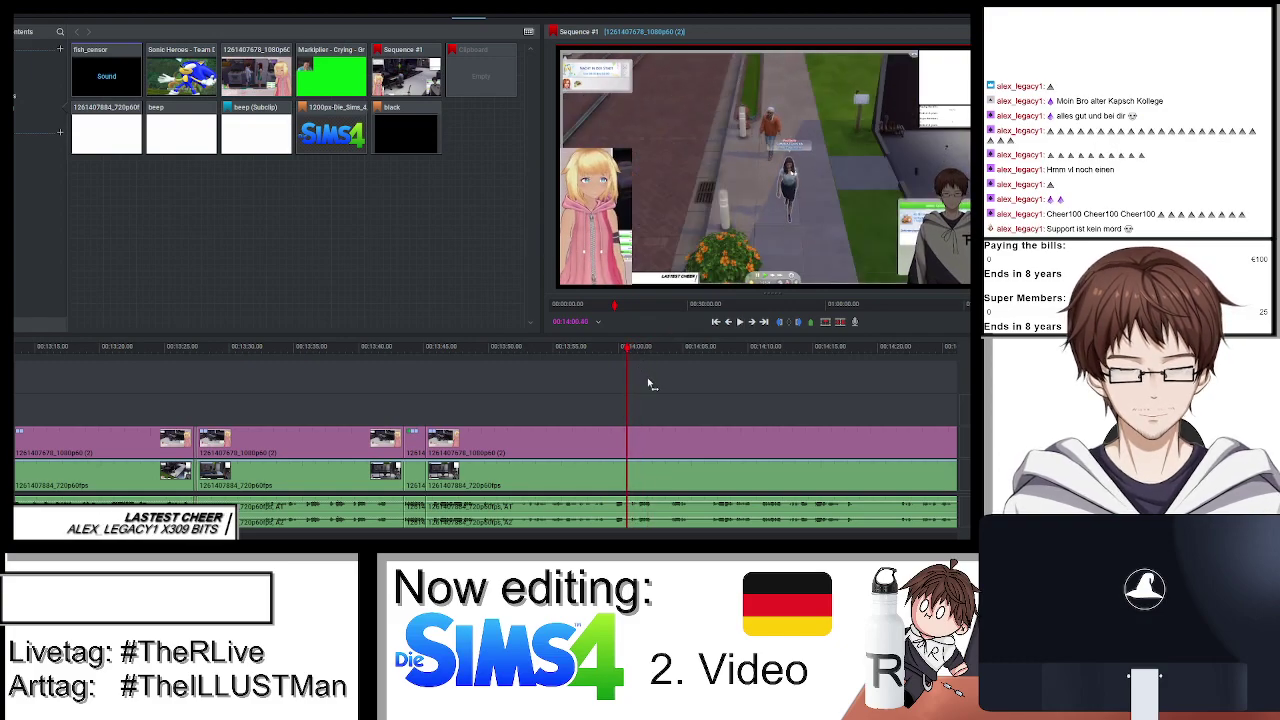
{"action": "key", "text": "c"}
{"action": "left_click_drag", "start_coordinate": [667, 441], "coordinate": [764, 485]}
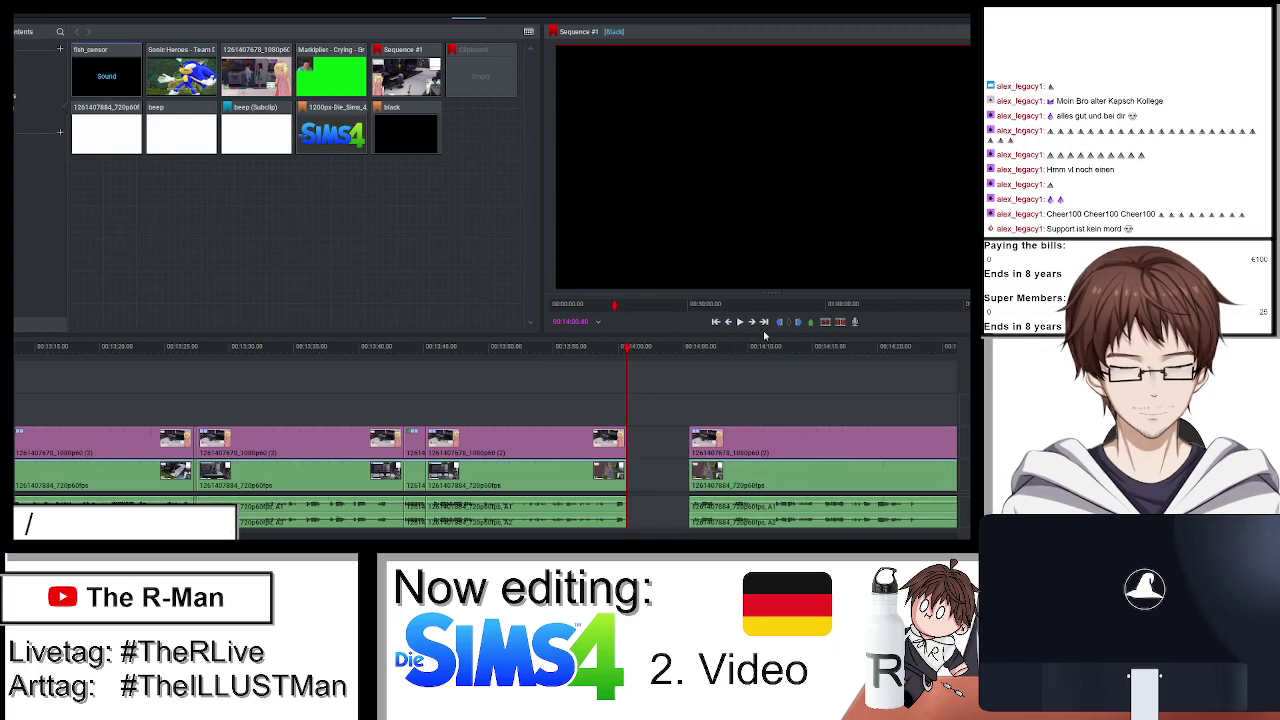
Watch the footage after the 14:05 gap up to about 15:25 for material worth keeping.
{"action": "left_click", "coordinate": [764, 322]}
{"action": "key", "text": "space"}
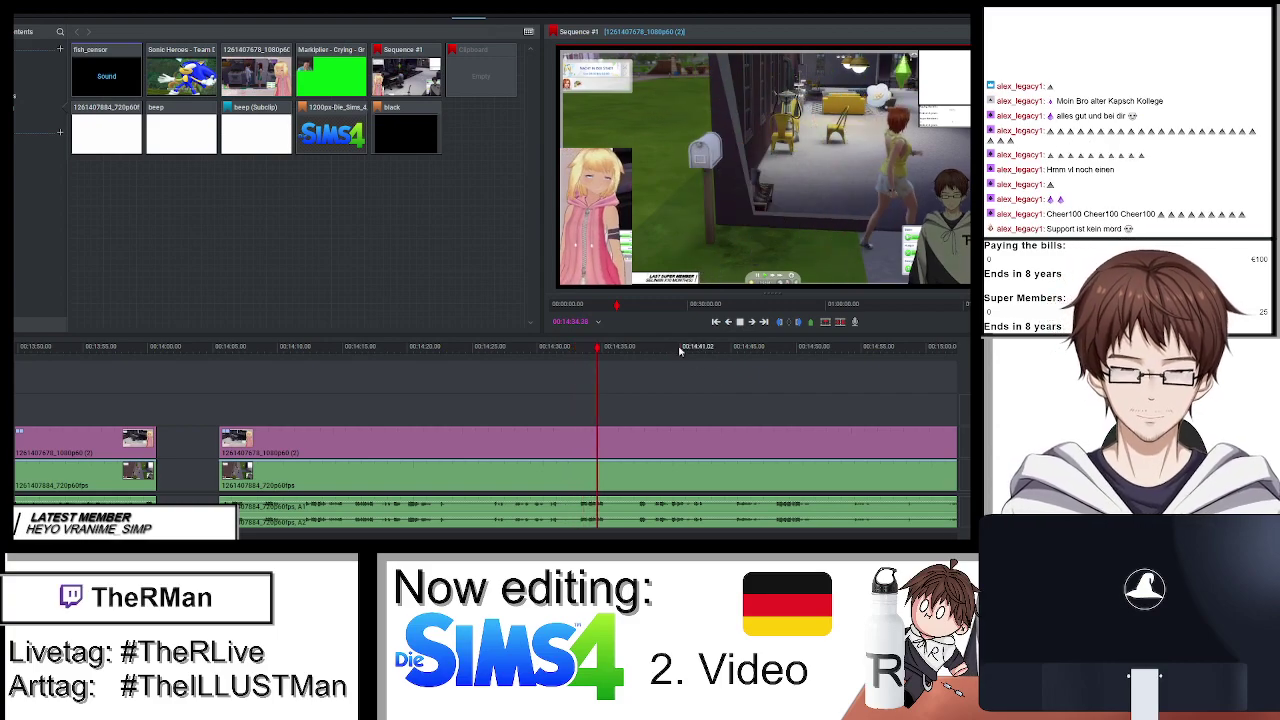
{"action": "scroll", "coordinate": [692, 409], "scroll_direction": "down", "scroll_amount": 2}
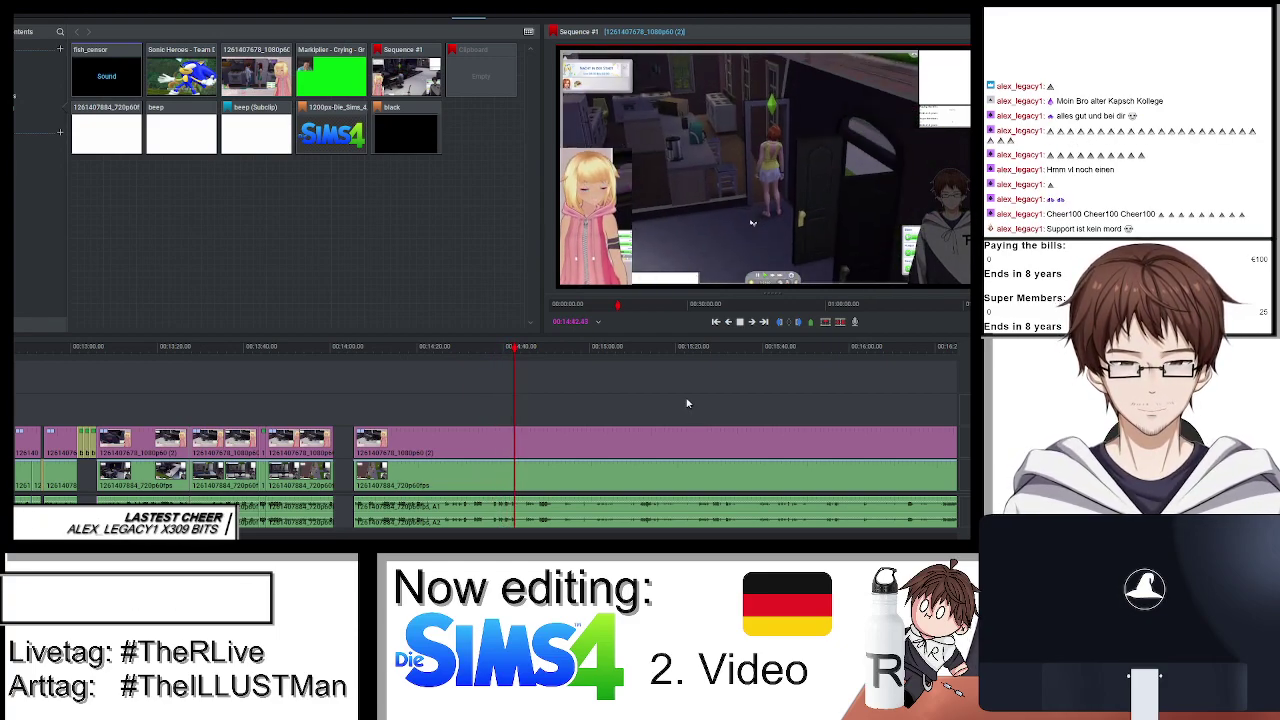
{"action": "key", "text": "space"}
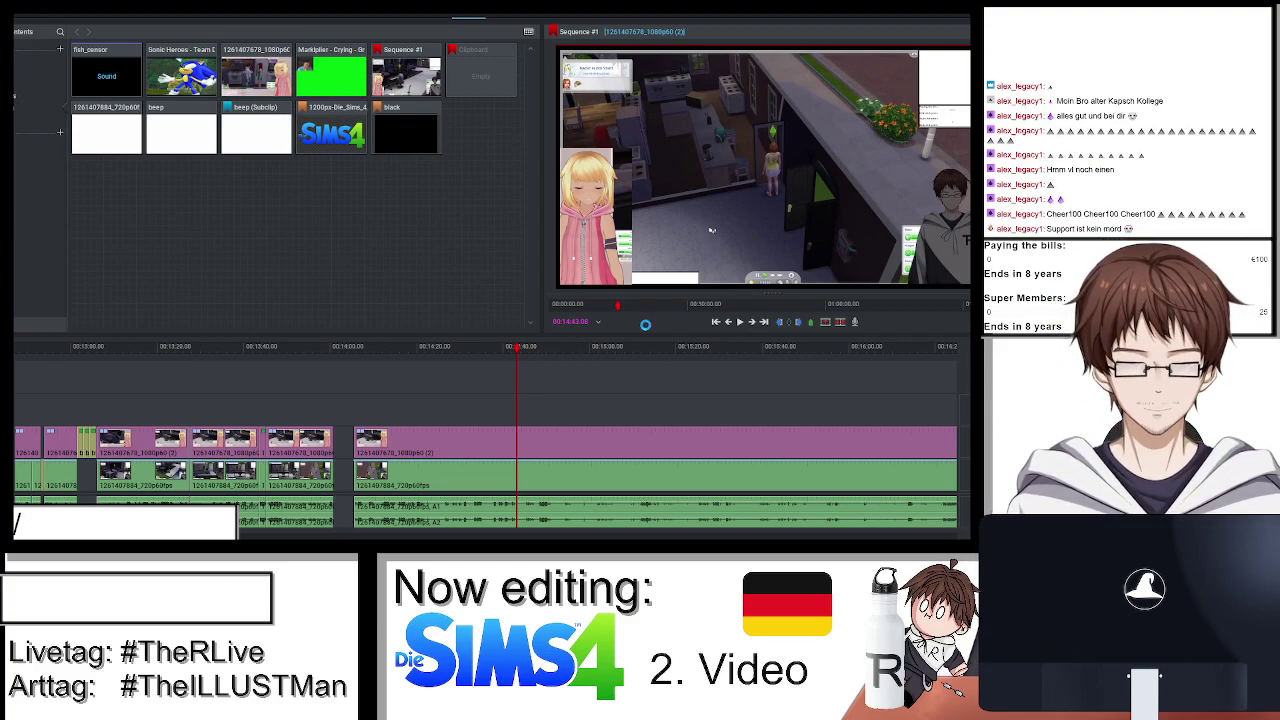
{"action": "key", "text": "space"}
{"action": "key", "text": "space"}
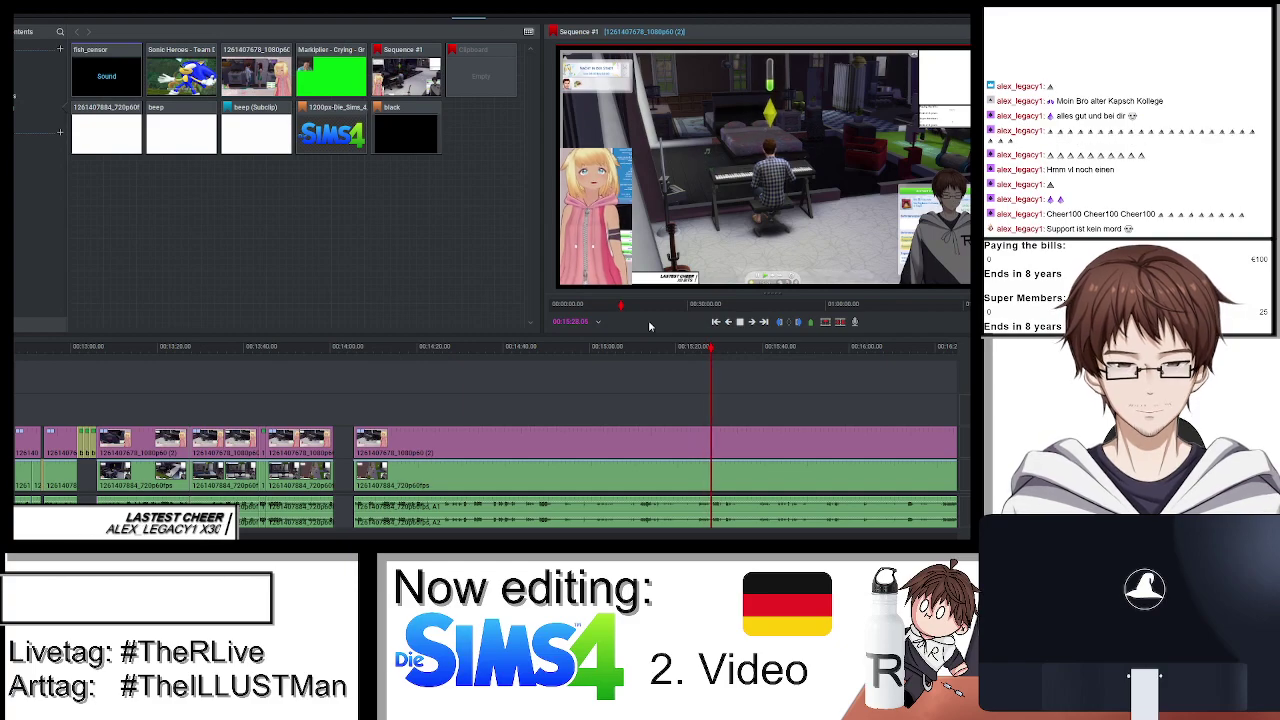
{"action": "key", "text": "space"}
Split the footage at about 14:24, remove both layers between 14:05 and that split, and close the gap.
{"action": "left_click_drag", "start_coordinate": [547, 352], "coordinate": [440, 359]}
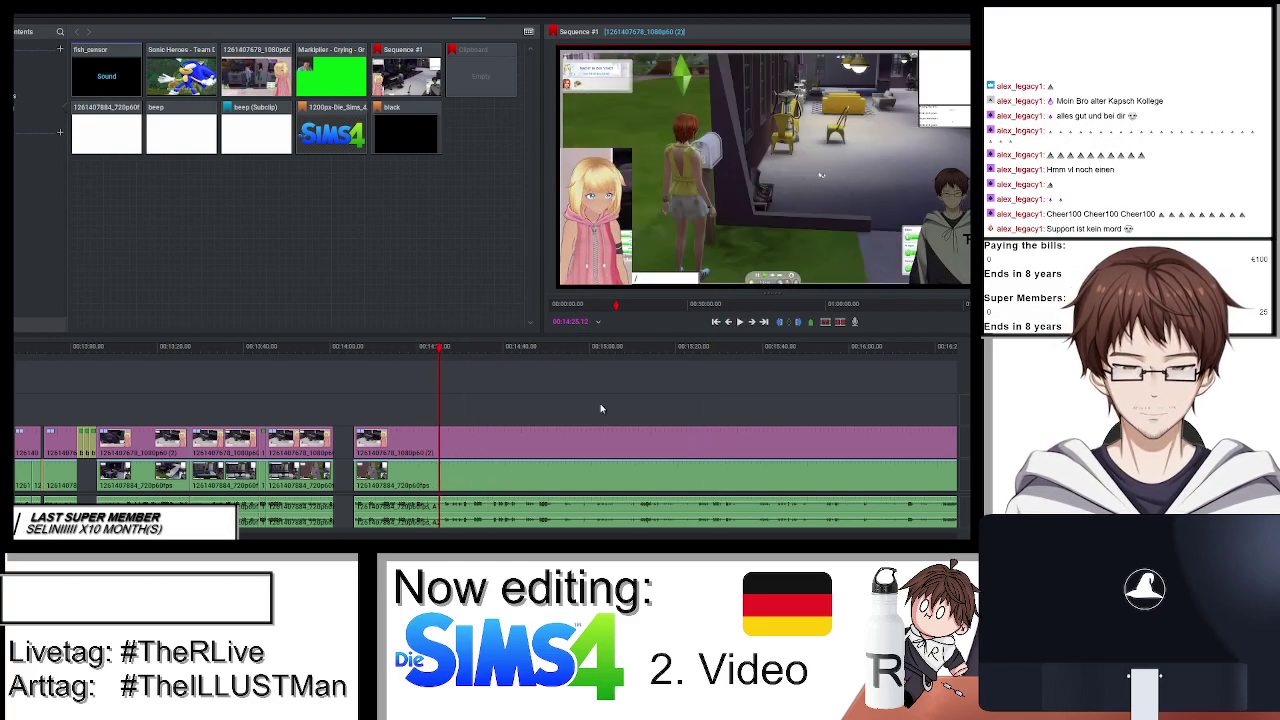
{"action": "key", "text": "space"}
{"action": "key", "text": "space"}
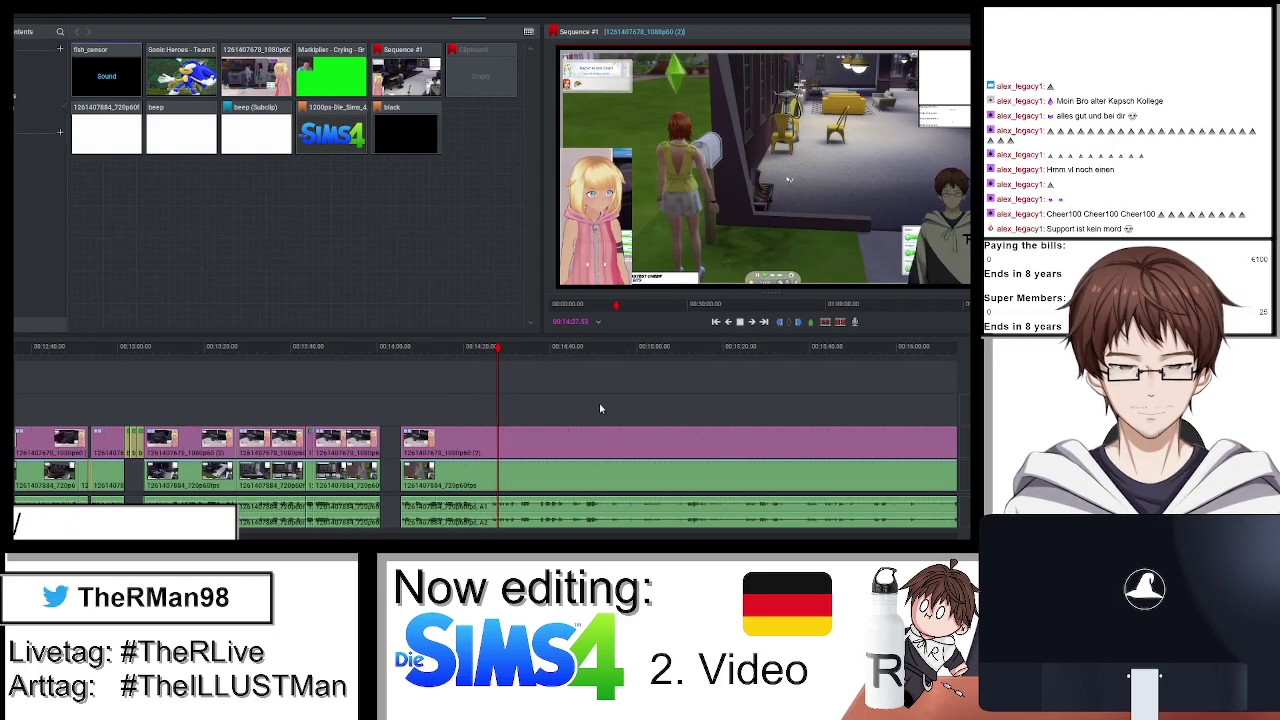
{"action": "scroll", "coordinate": [599, 403], "scroll_direction": "up", "scroll_amount": 2}
{"action": "left_click_drag", "start_coordinate": [459, 354], "coordinate": [439, 353]}
{"action": "key", "text": "c"}
{"action": "right_click", "coordinate": [307, 440]}
{"action": "left_click", "coordinate": [346, 369]}
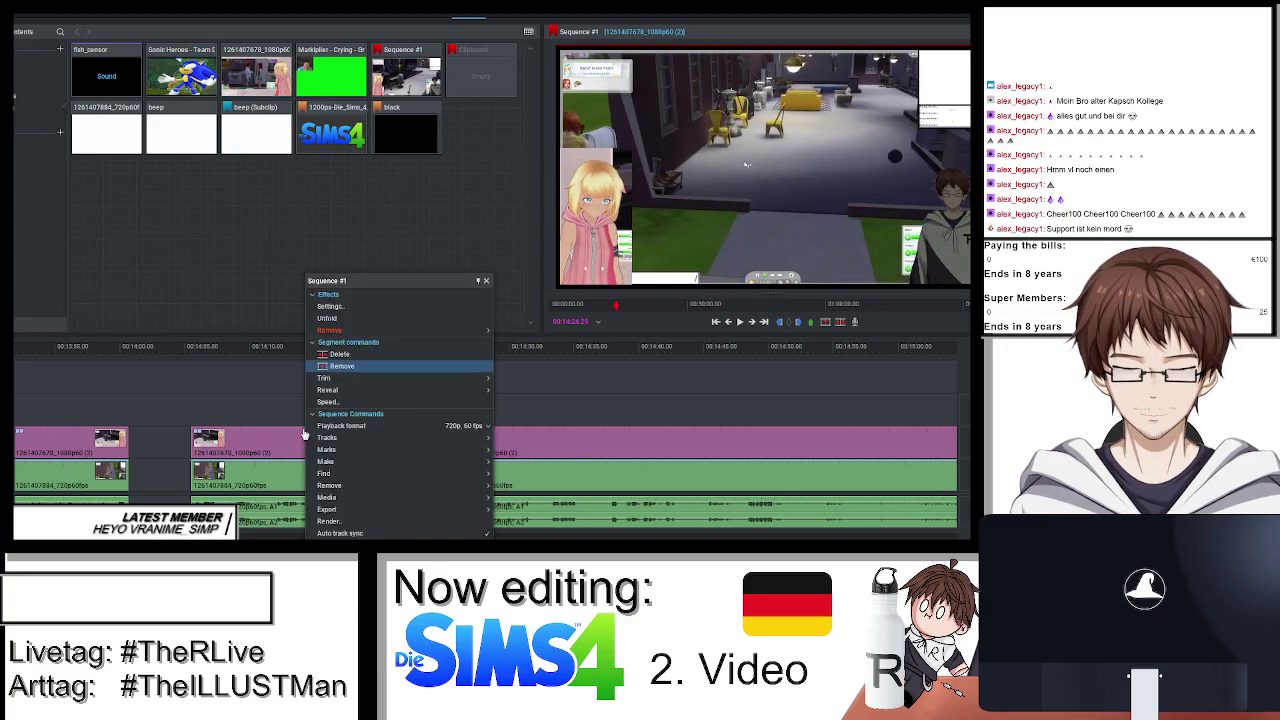
{"action": "right_click", "coordinate": [251, 473]}
{"action": "left_click", "coordinate": [285, 366]}
{"action": "right_click", "coordinate": [150, 470]}
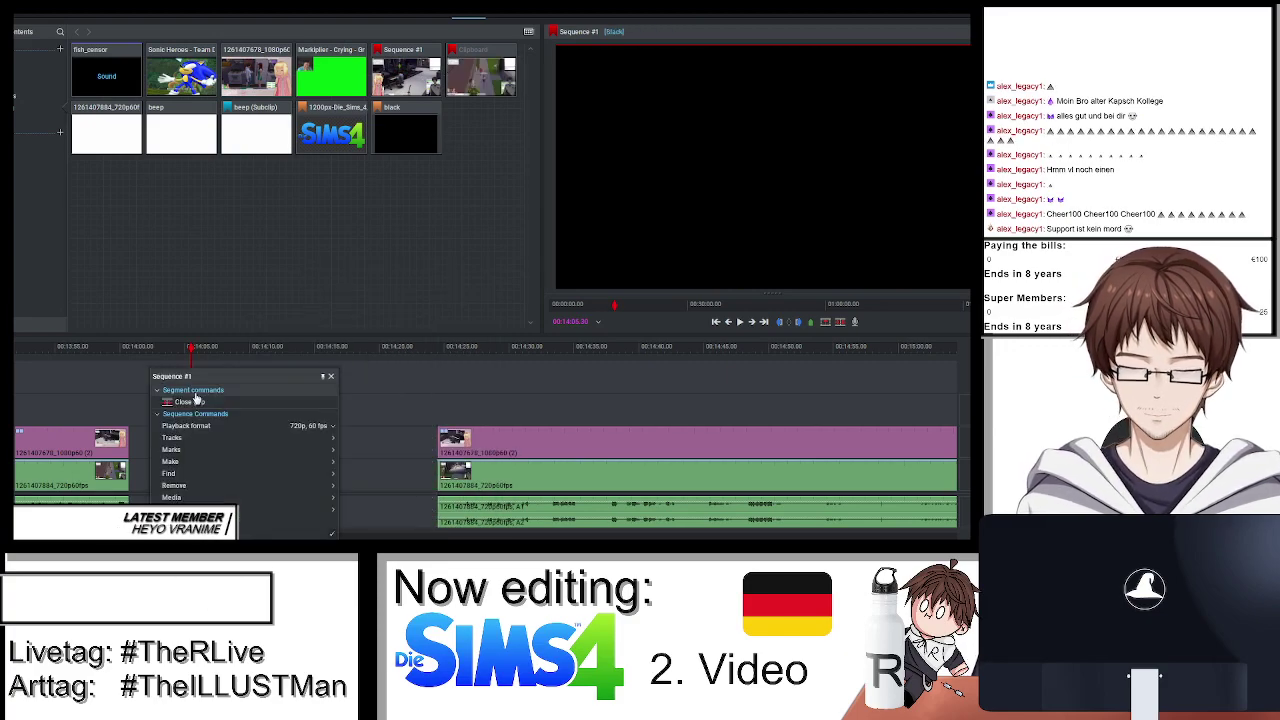
{"action": "left_click", "coordinate": [175, 404]}
Add 15-frame centred dissolves to both video layers and an audio crossfade at the new 14:00 cut.
{"action": "right_click", "coordinate": [137, 447]}
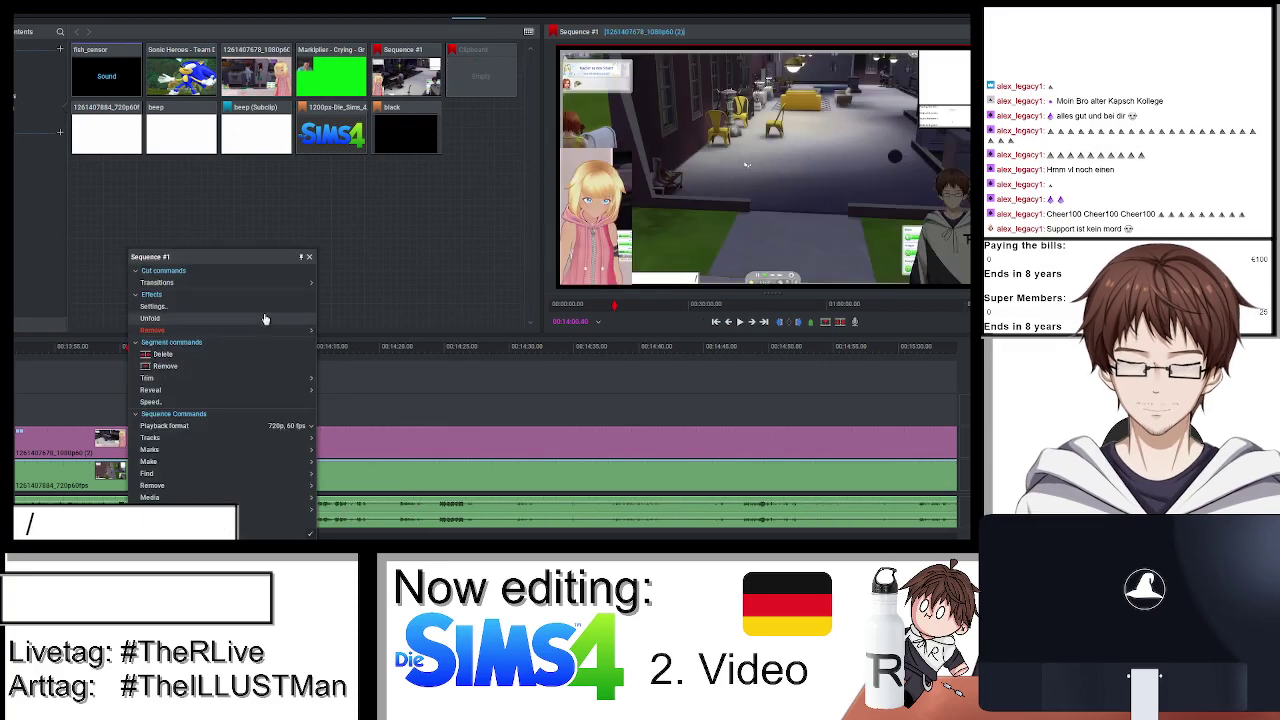
{"action": "mouse_move", "coordinate": [283, 283]}
{"action": "left_click", "coordinate": [330, 284]}
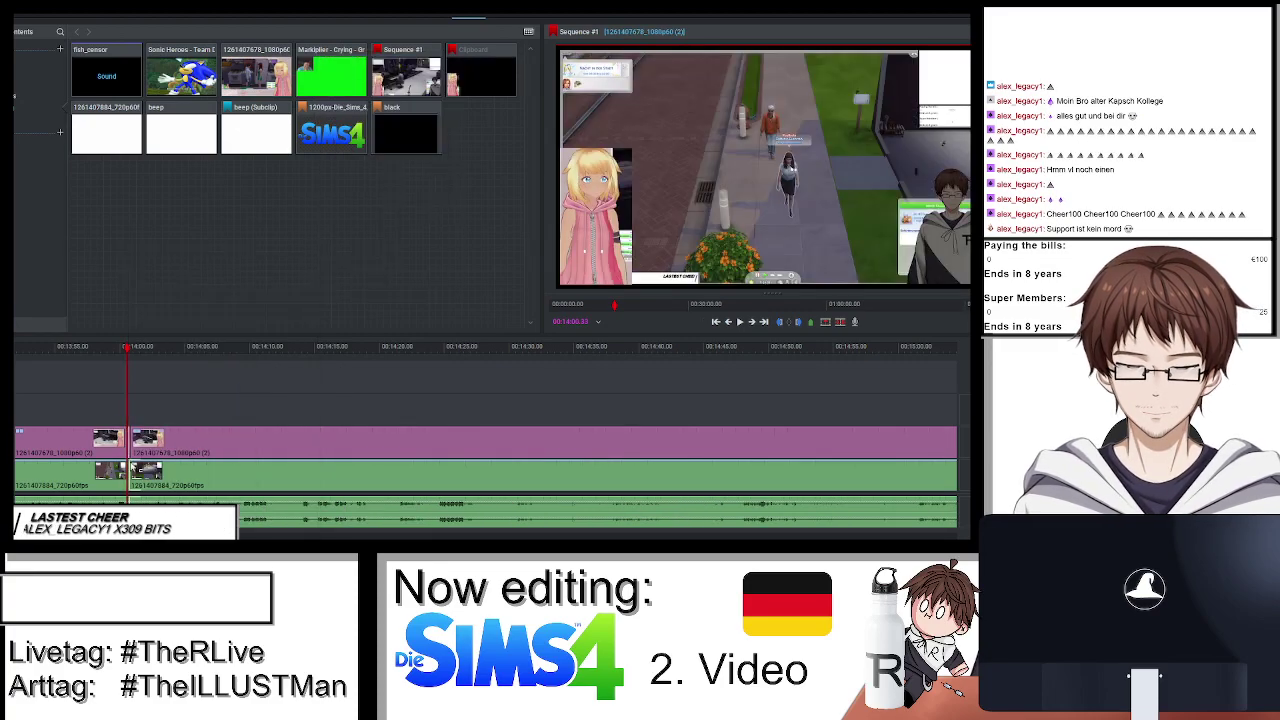
{"action": "right_click", "coordinate": [127, 484]}
{"action": "mouse_move", "coordinate": [272, 336]}
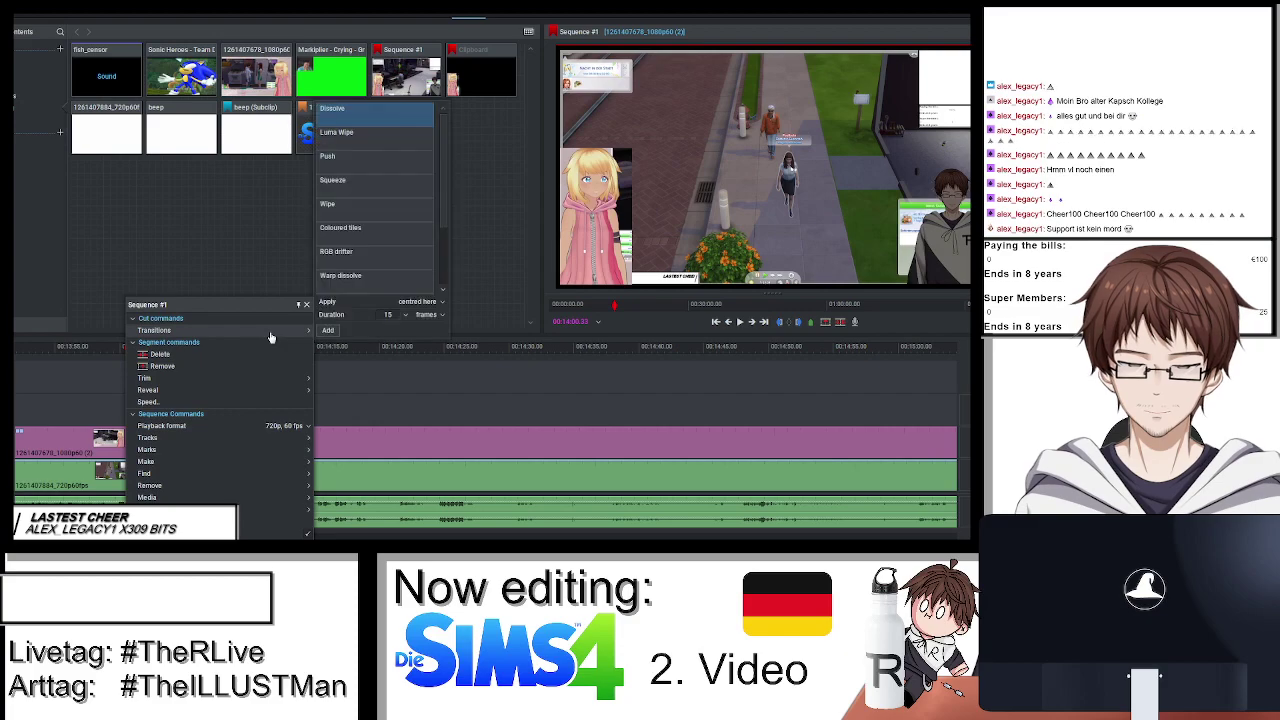
{"action": "left_click", "coordinate": [323, 334]}
{"action": "right_click", "coordinate": [123, 497]}
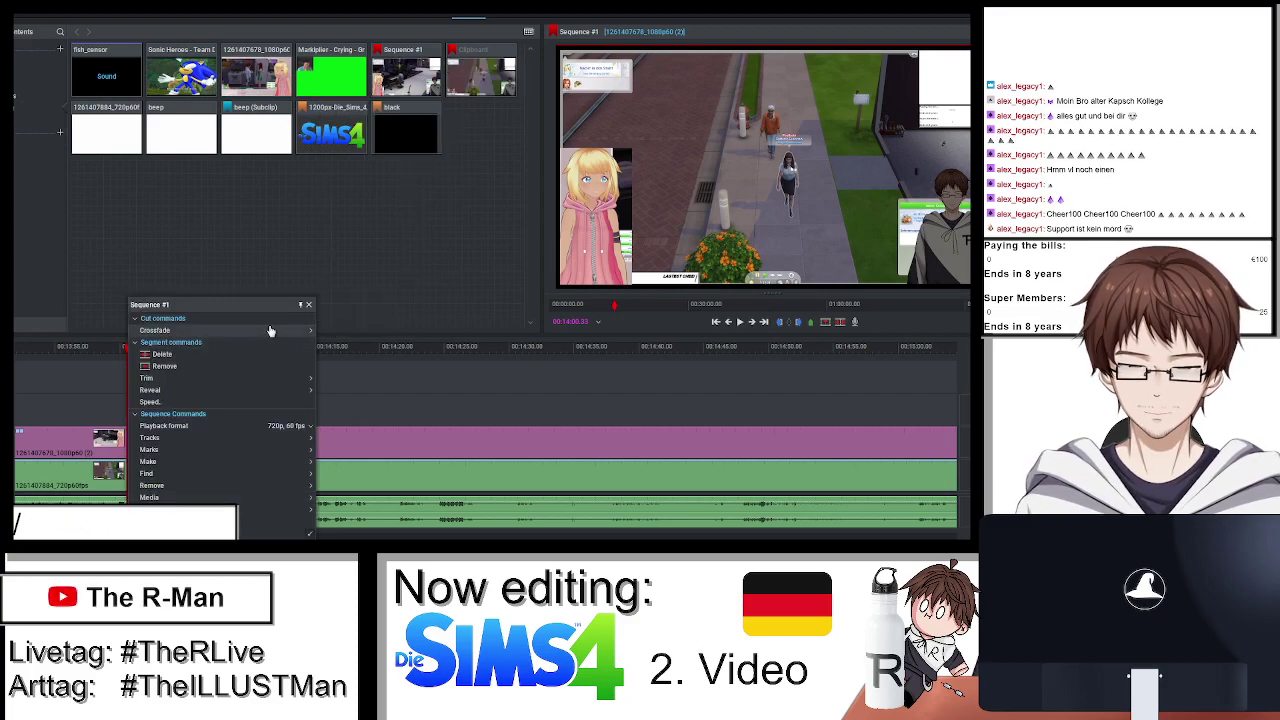
{"action": "mouse_move", "coordinate": [285, 331]}
{"action": "left_click", "coordinate": [331, 333]}
Play the mailbox scene and split the footage at about 14:11 and 14:13.
{"action": "key", "text": "space"}
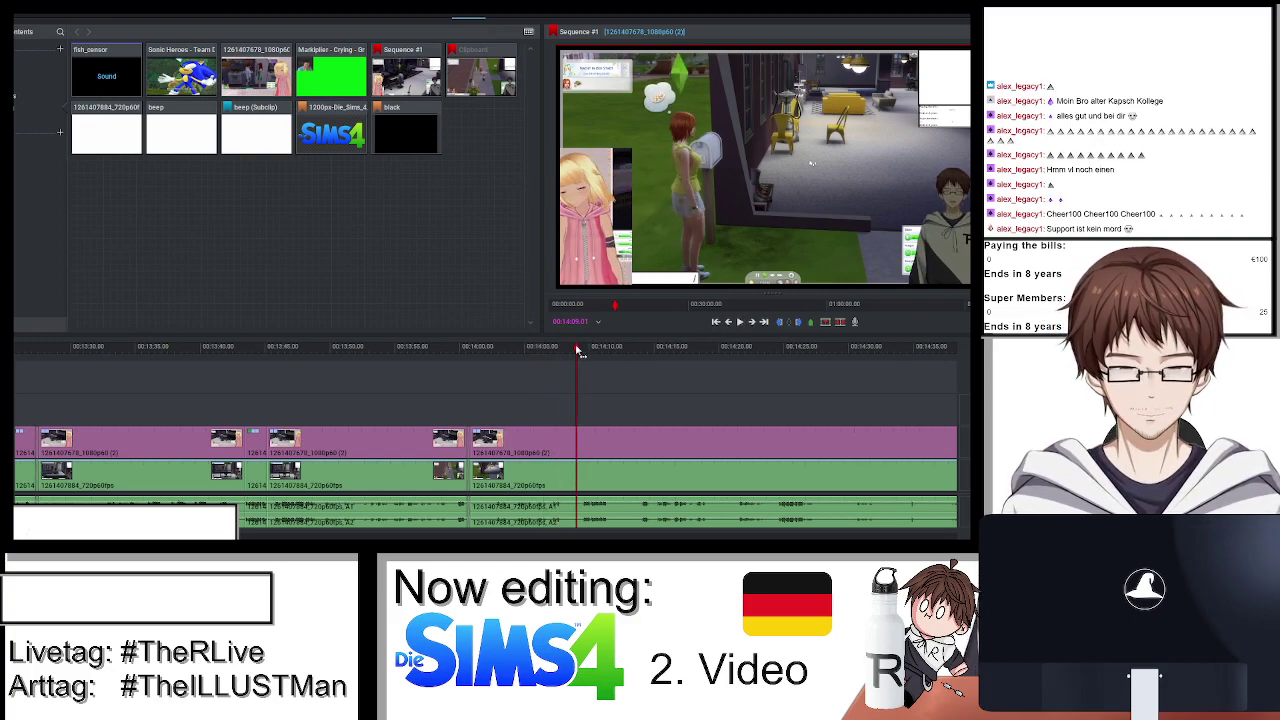
{"action": "key", "text": "space"}
{"action": "key", "text": "space"}
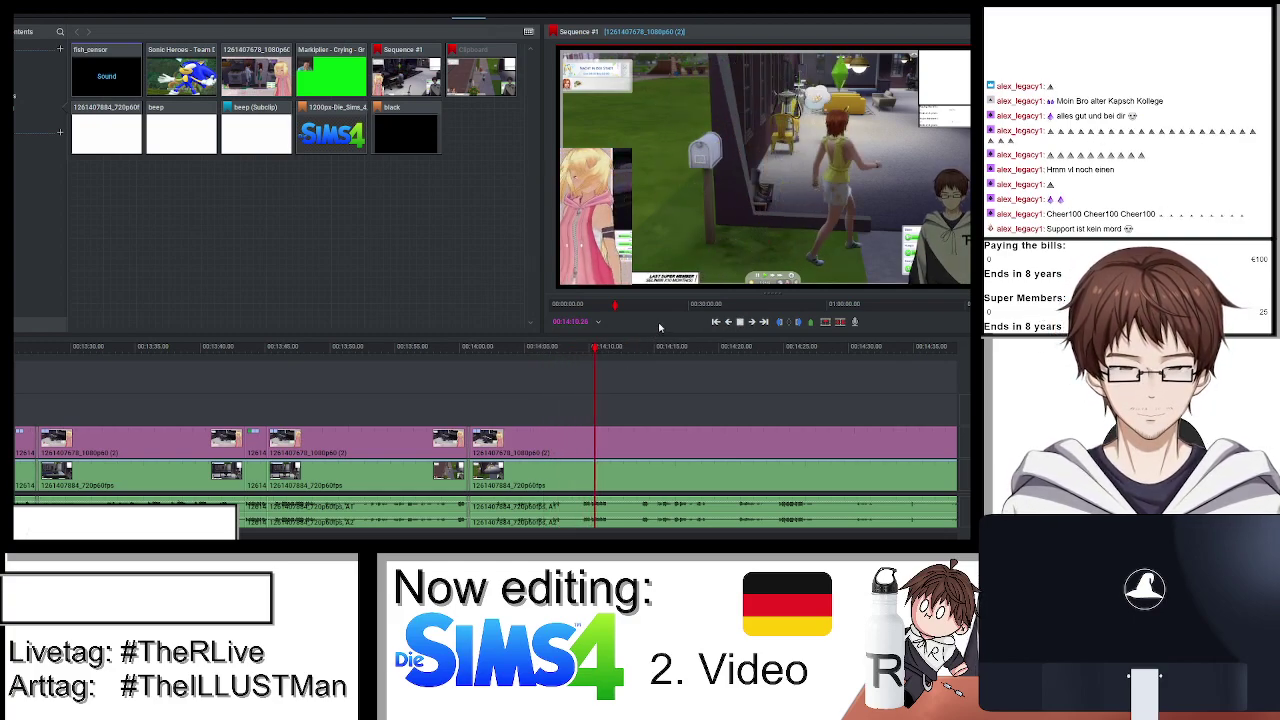
{"action": "key", "text": "space"}
{"action": "key", "text": "c"}
{"action": "left_click_drag", "start_coordinate": [612, 351], "coordinate": [636, 356]}
{"action": "key", "text": "c"}
Remove both footage layers between the 14:11 and 14:13 splits and close the gap.
{"action": "right_click", "coordinate": [625, 441]}
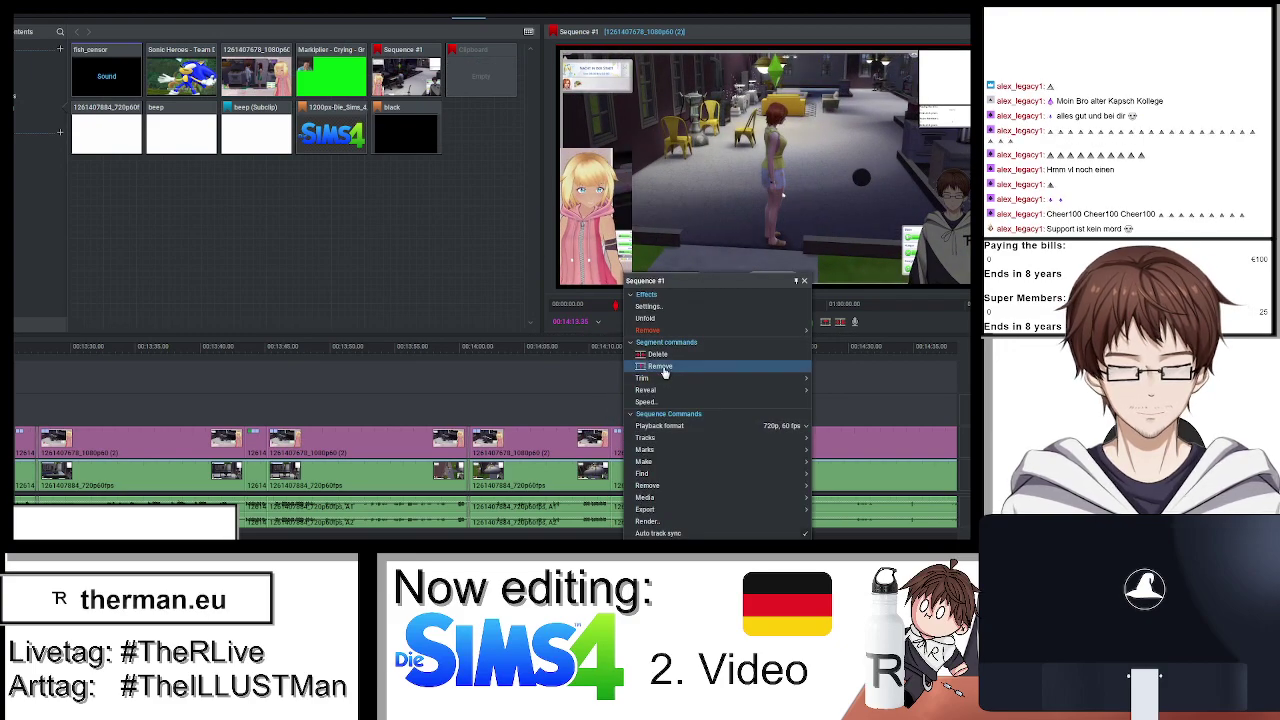
{"action": "left_click", "coordinate": [662, 368]}
{"action": "right_click", "coordinate": [627, 475]}
{"action": "left_click", "coordinate": [663, 371]}
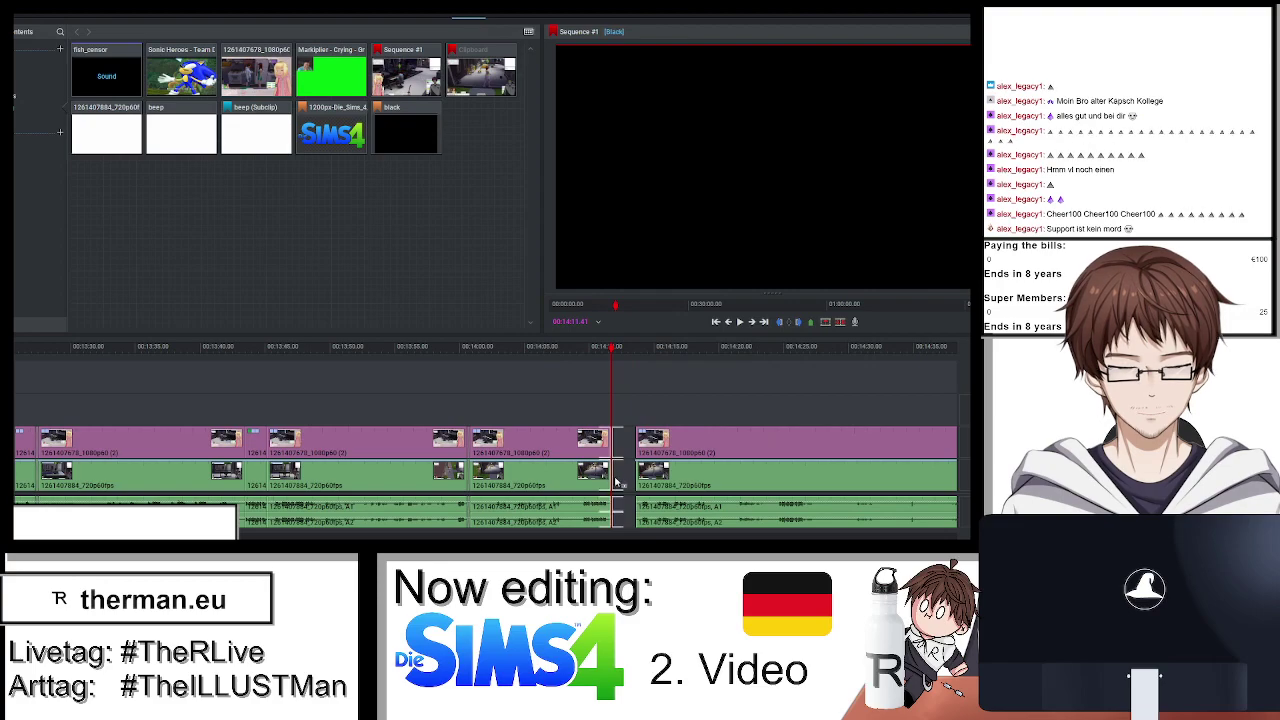
{"action": "right_click", "coordinate": [618, 478]}
{"action": "left_click", "coordinate": [657, 401]}
Play across the 14:11 cut and split out the spoken line from about 14:13 to 14:17.
{"action": "key", "text": "space"}
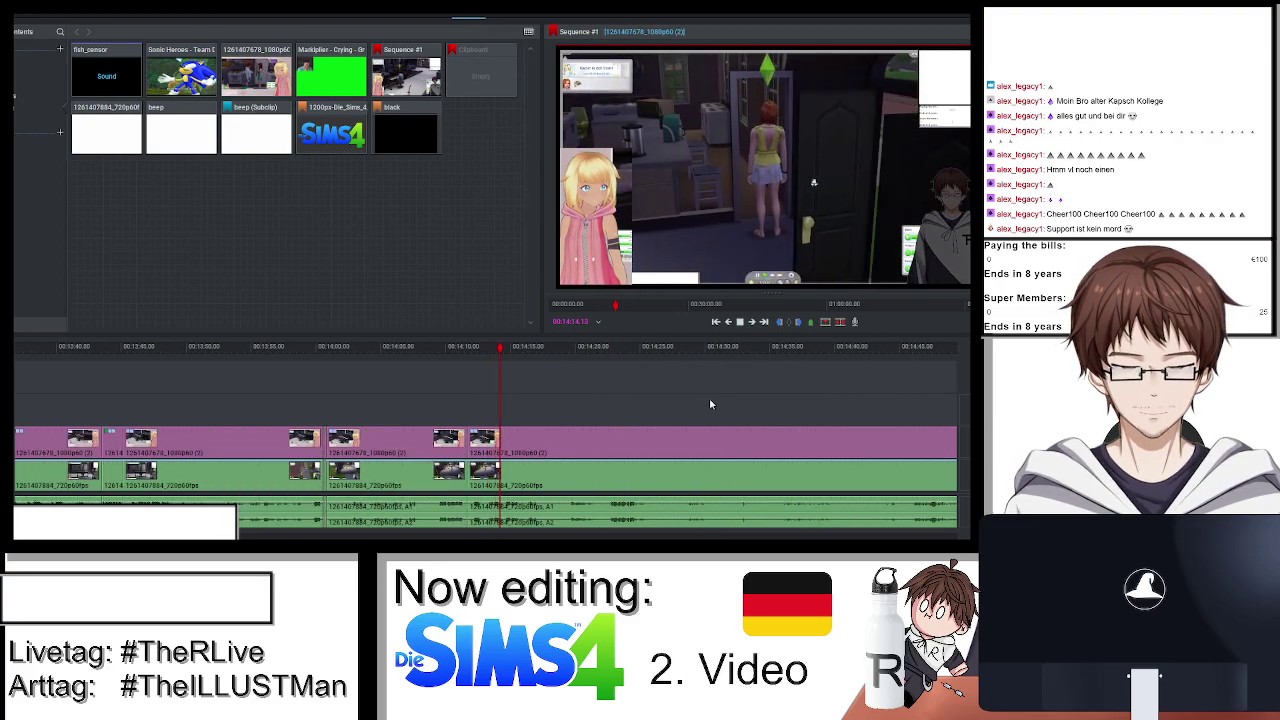
{"action": "scroll", "coordinate": [709, 398], "scroll_direction": "up", "scroll_amount": 3}
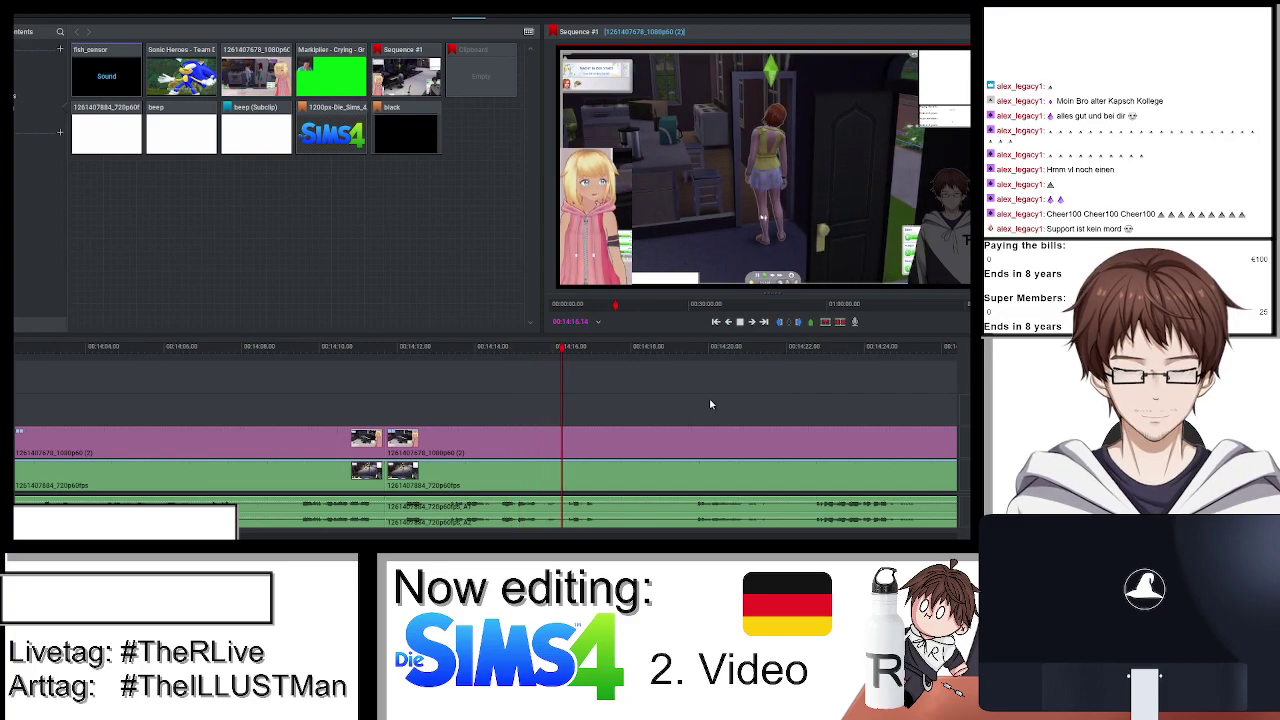
{"action": "left_click", "coordinate": [462, 351]}
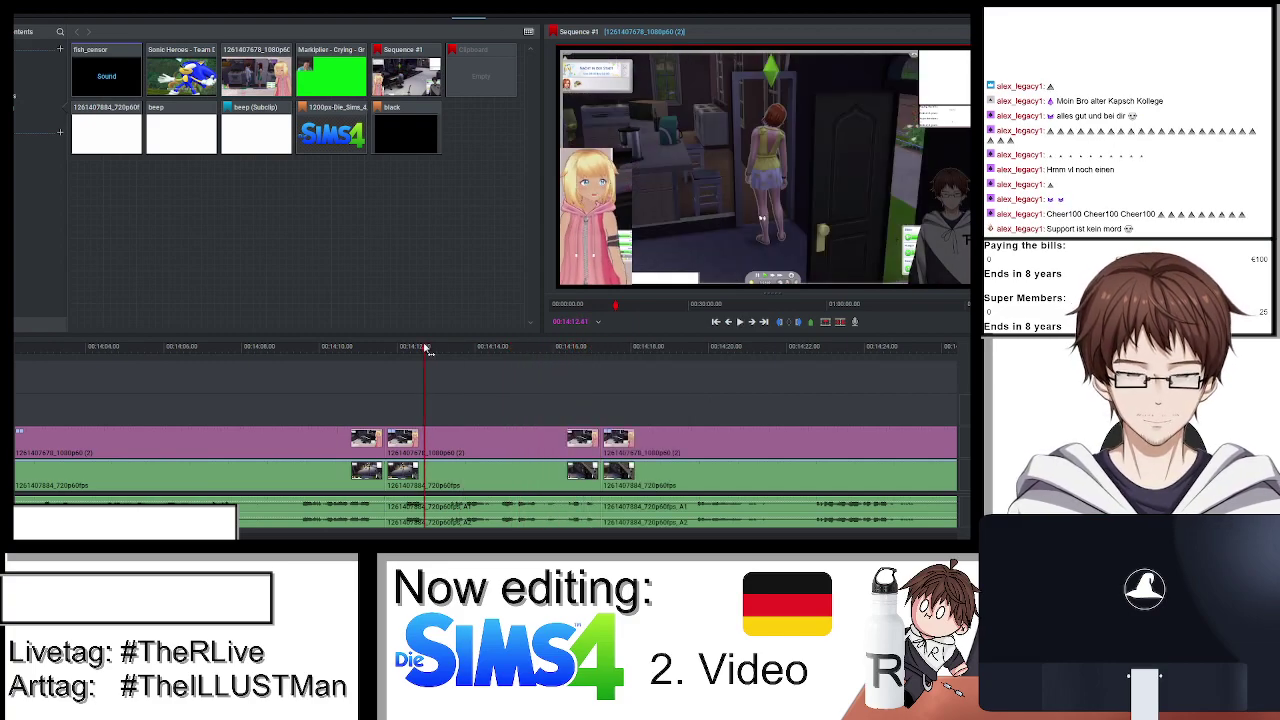
{"action": "left_click_drag", "start_coordinate": [462, 352], "coordinate": [449, 357]}
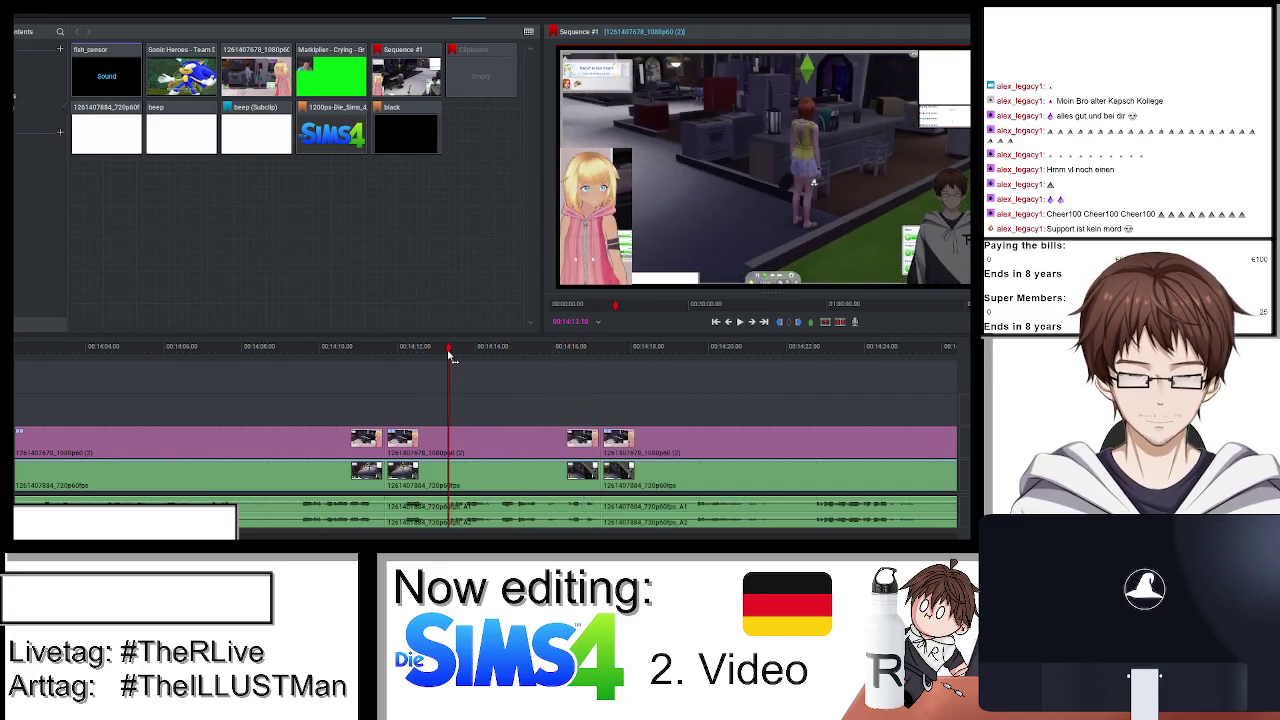
Add an outlined subtitle reading "I've never revealed my last name" to the segment at 14:13 and play it back.
{"action": "left_click", "coordinate": [500, 18]}
{"action": "left_click", "coordinate": [43, 32]}
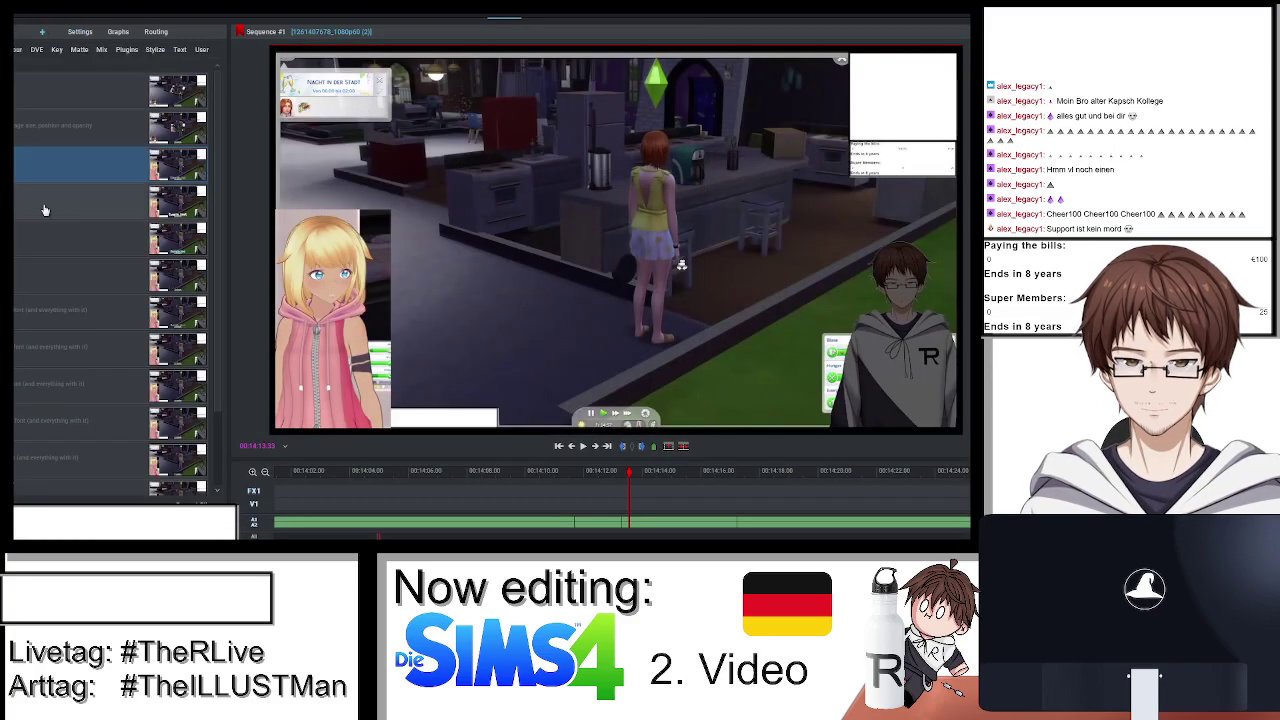
{"action": "double_click", "coordinate": [72, 173]}
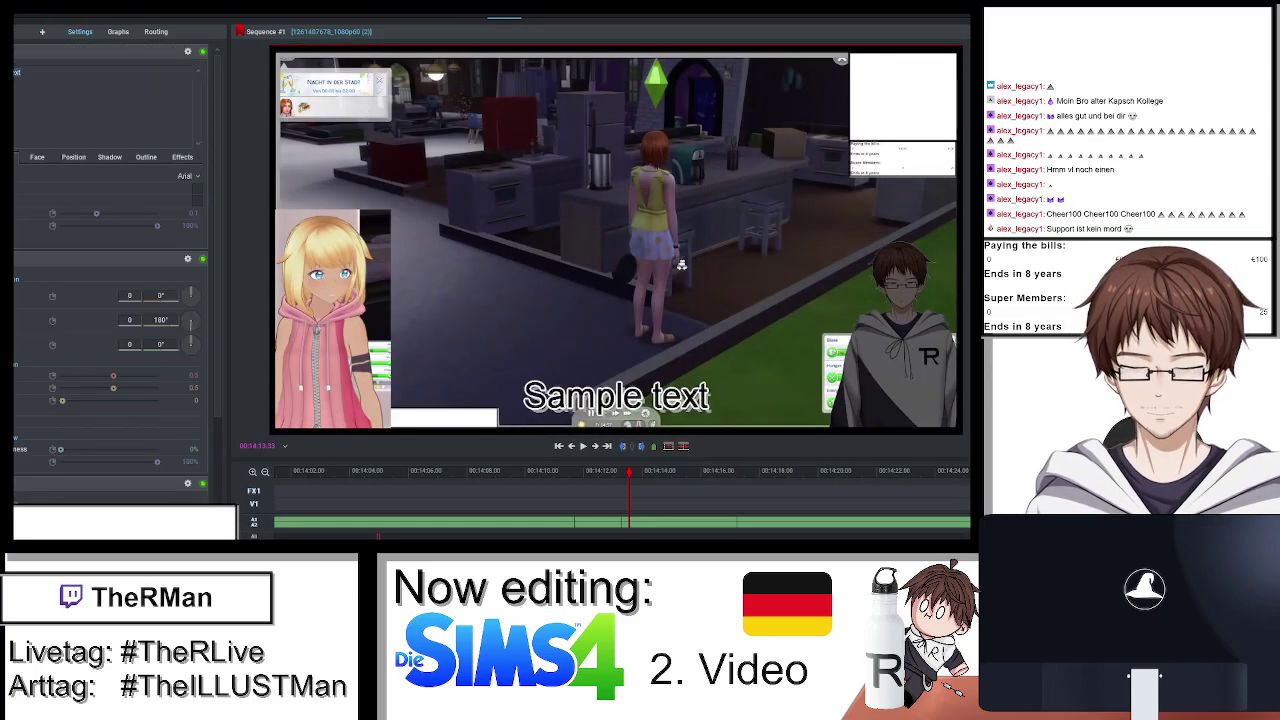
{"action": "type", "text": "I"}
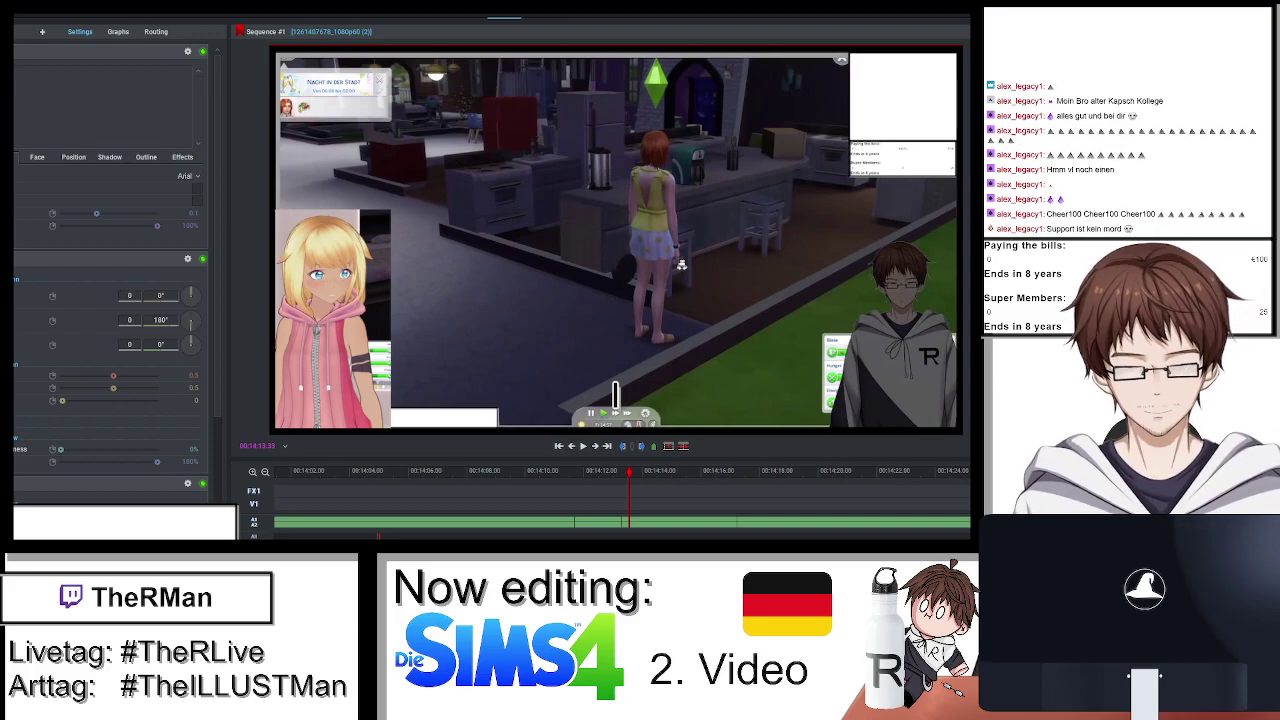
{"action": "type", "text": "I've ne"}
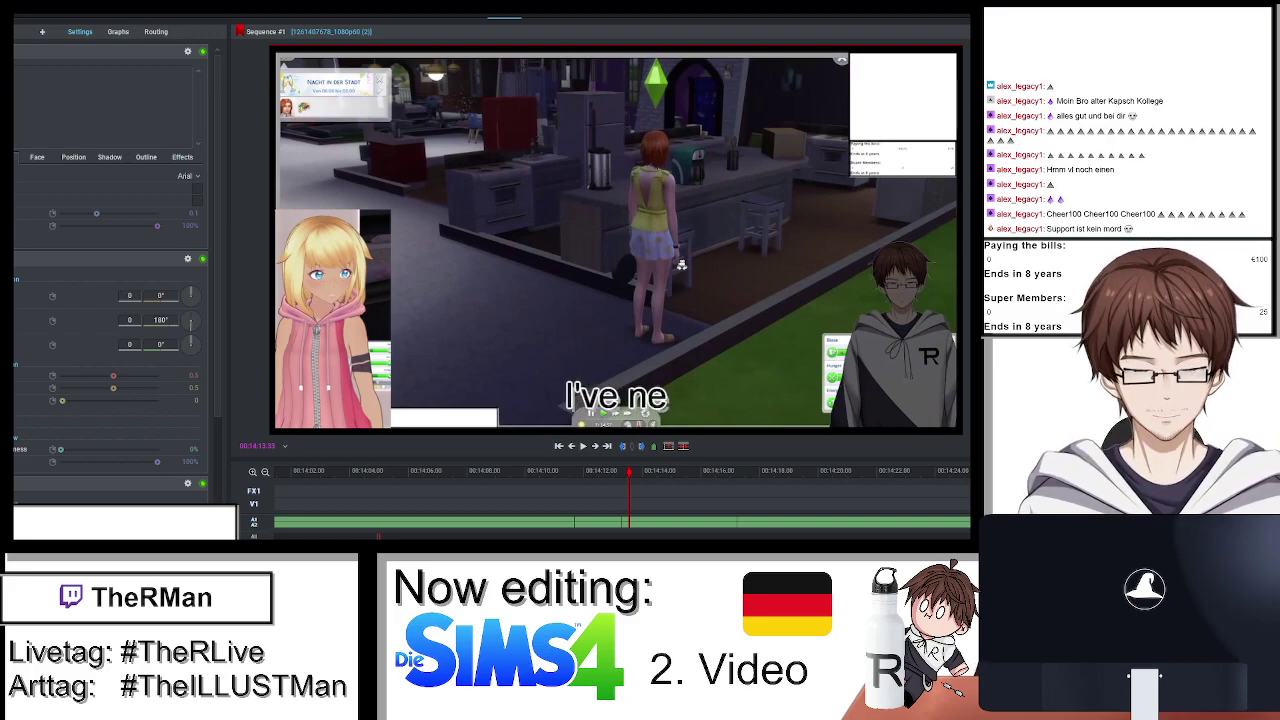
{"action": "type", "text": "ver reve"}
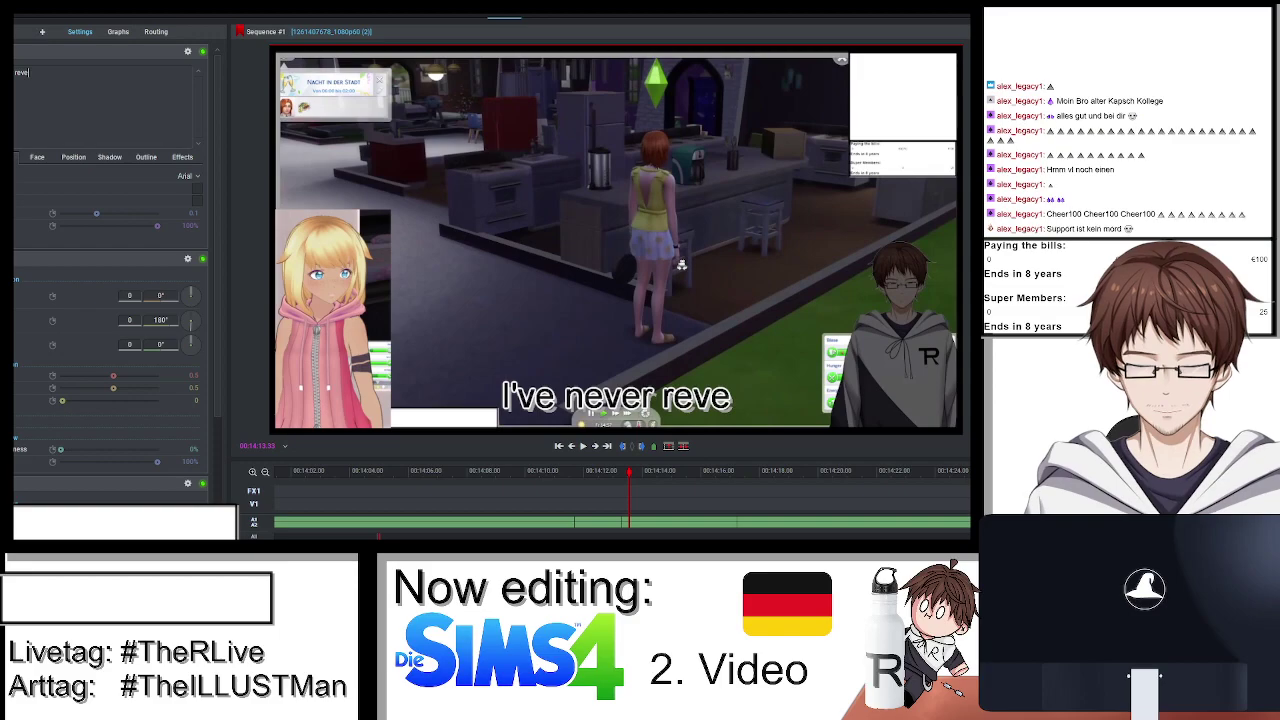
{"action": "type", "text": "aled my last name"}
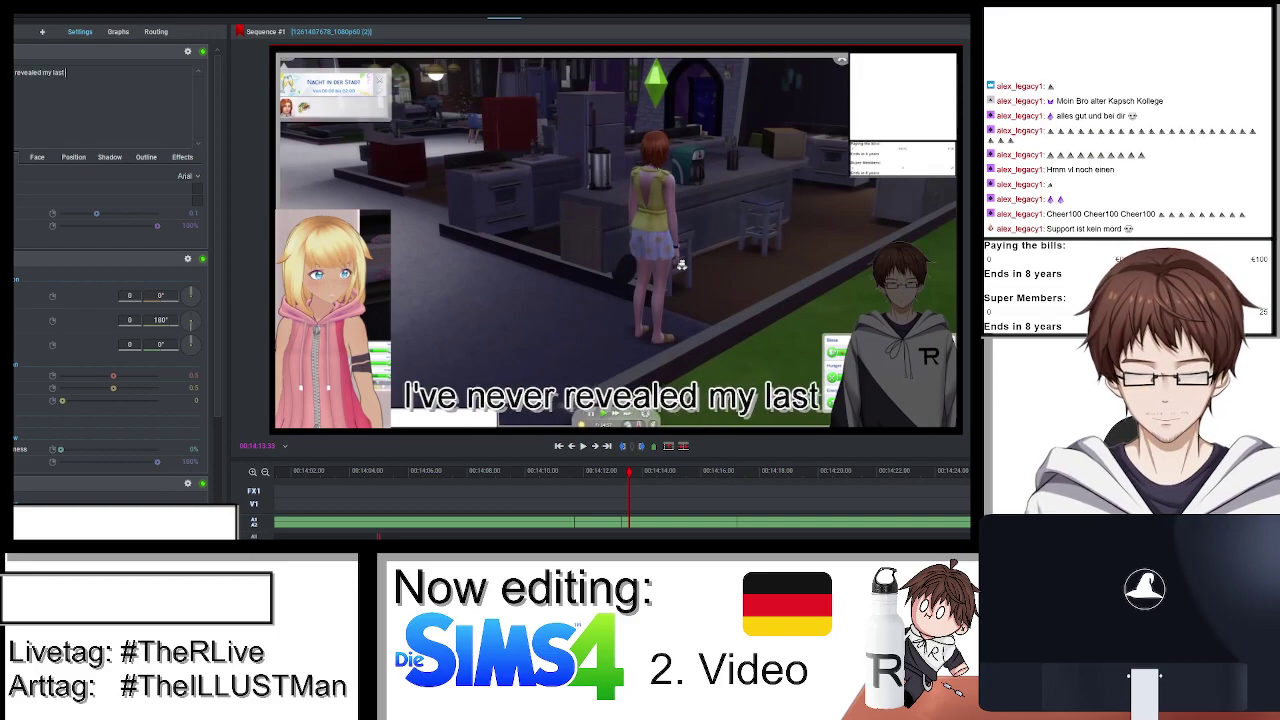
{"action": "left_click", "coordinate": [476, 18]}
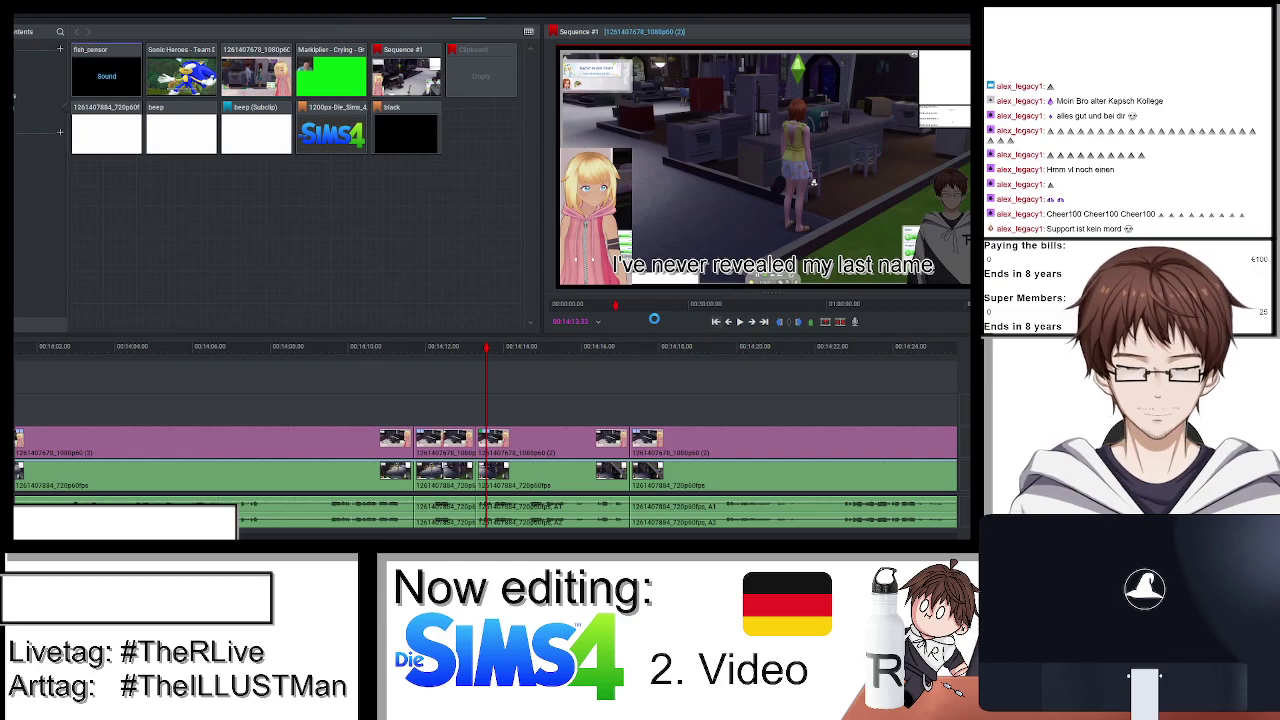
{"action": "key", "text": "a"}
{"action": "key", "text": "space"}
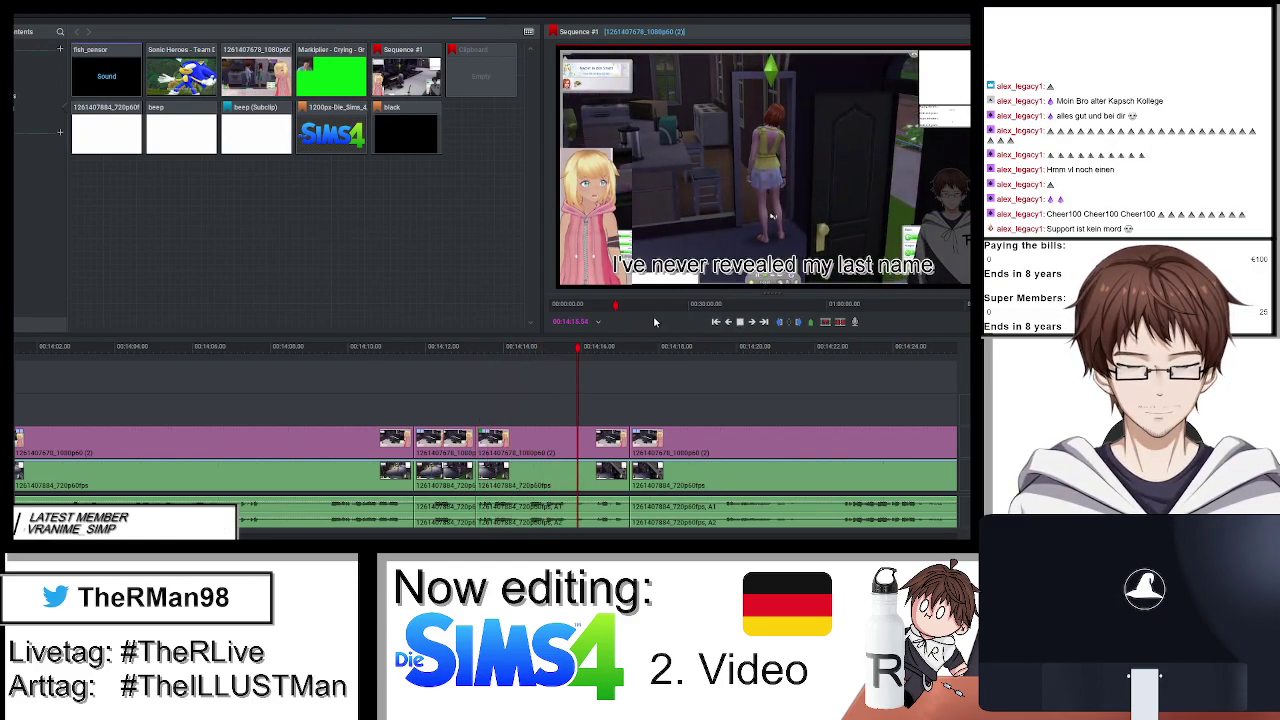
Play to the end of the subtitled line and split both footage layers at about 14:16, just before the 14:17 cut.
{"action": "key", "text": "space"}
{"action": "scroll", "coordinate": [683, 357], "scroll_direction": "up", "scroll_amount": 3}
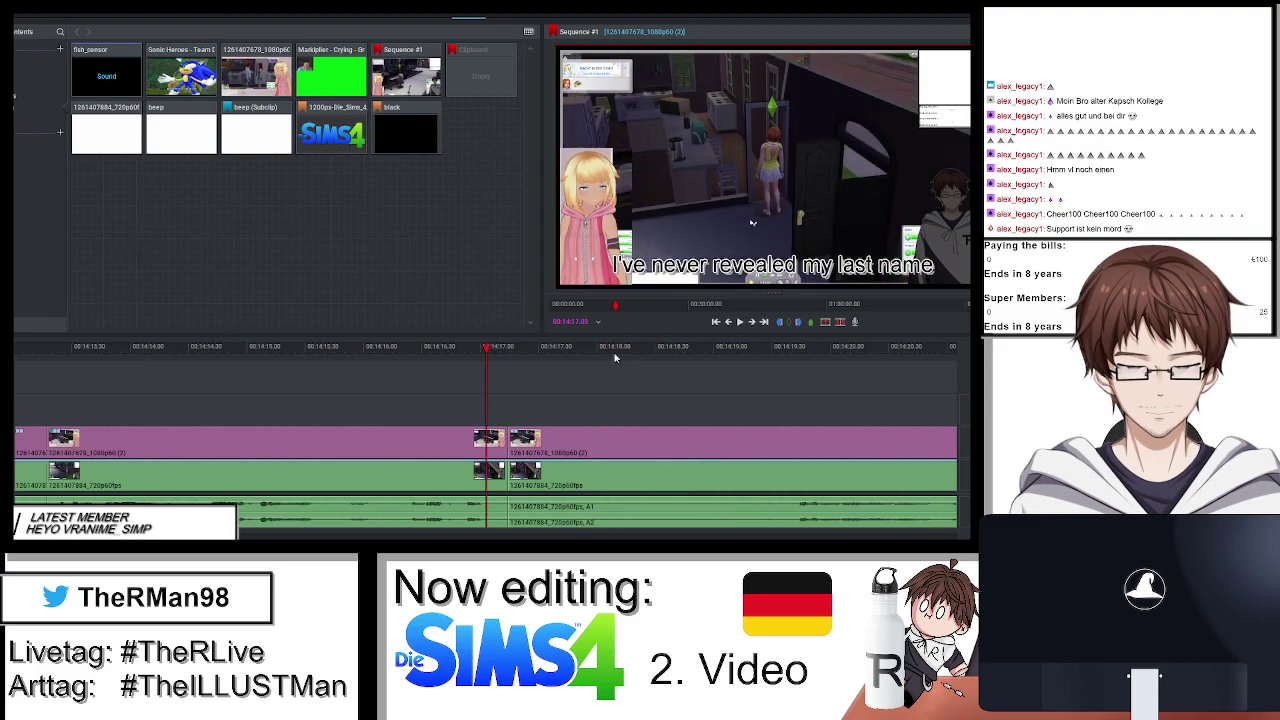
{"action": "left_click_drag", "start_coordinate": [486, 341], "coordinate": [465, 342]}
{"action": "key", "text": "c"}
{"action": "left_click", "coordinate": [473, 344]}
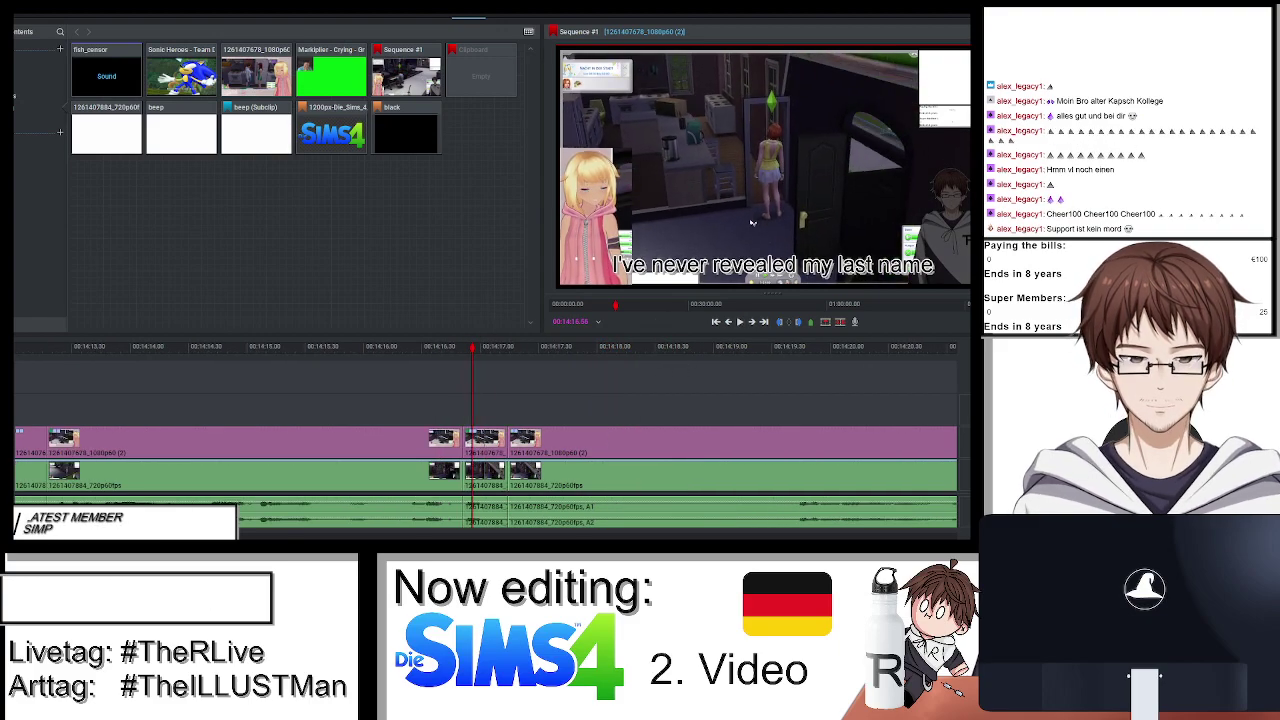
Add a size and position effect to the short segment at 14:16, zoom in on the dark-haired avatar with scale 4, X -1, Y 0.553, and play on.
{"action": "left_click", "coordinate": [504, 13]}
{"action": "left_click", "coordinate": [45, 33]}
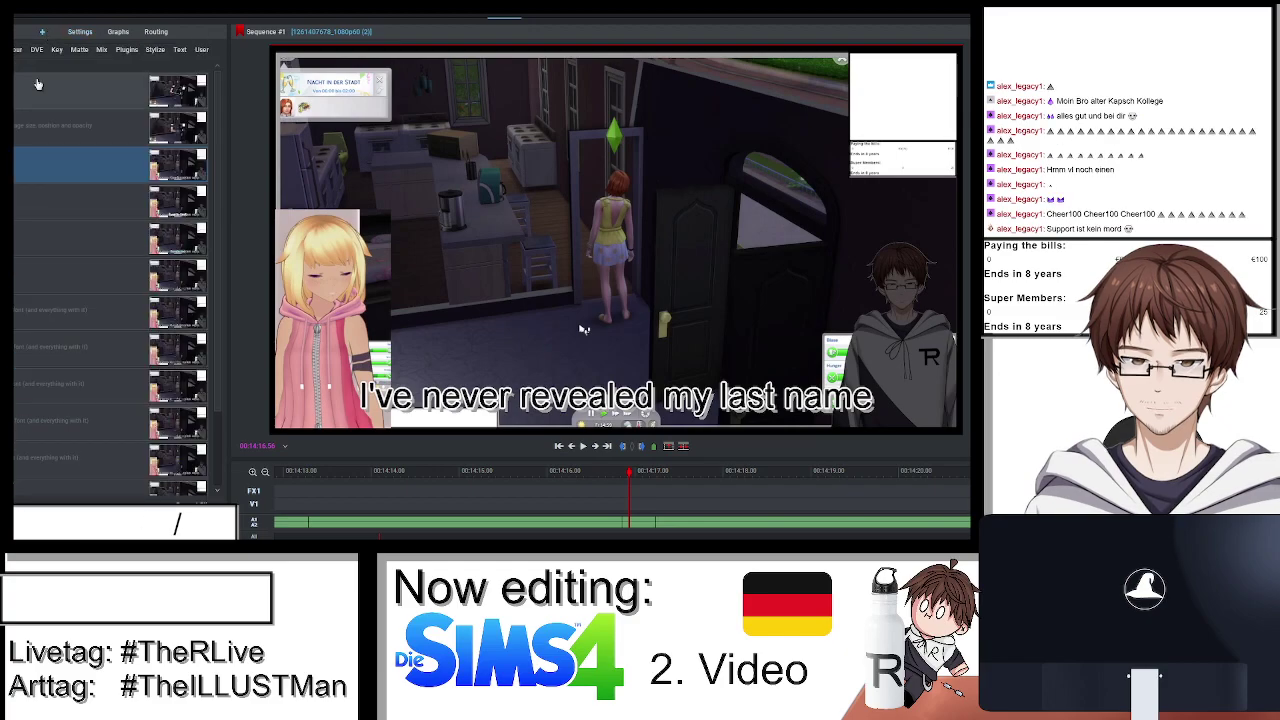
{"action": "left_click", "coordinate": [48, 131]}
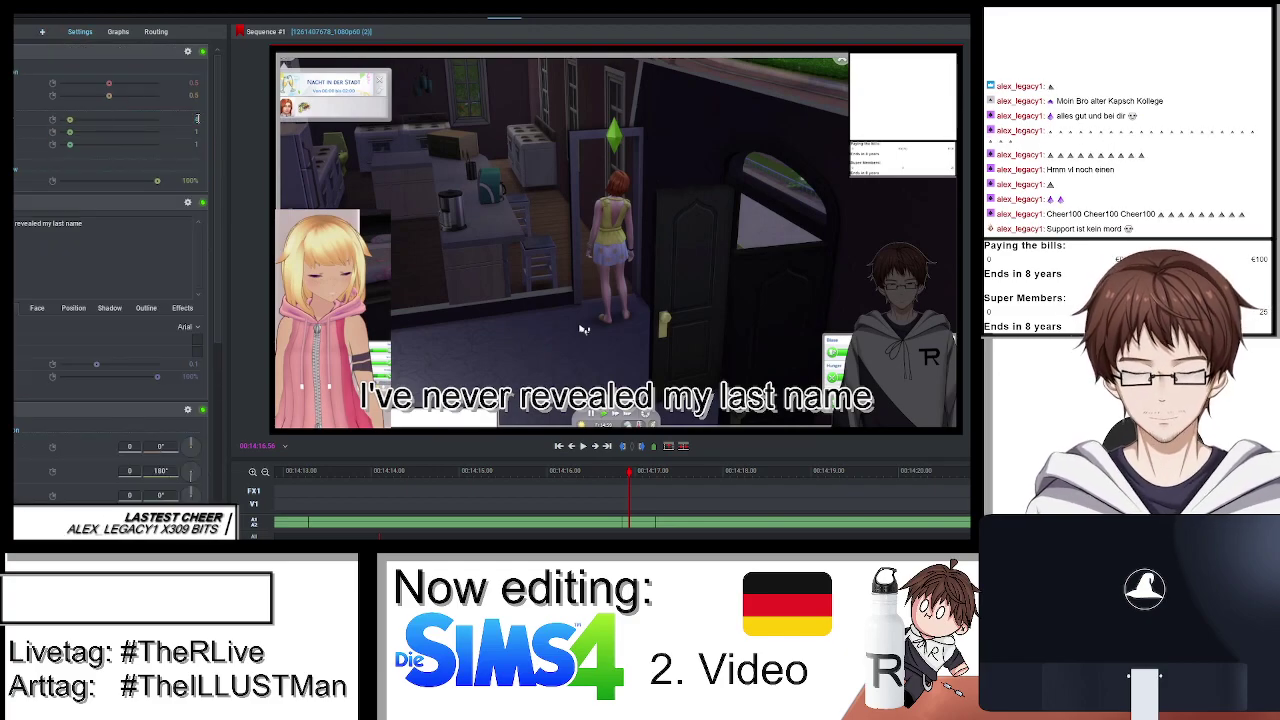
{"action": "key", "text": "Return"}
{"action": "mouse_move", "coordinate": [110, 83]}
{"action": "left_mouse_down"}
{"action": "mouse_move", "coordinate": [61, 83]}
{"action": "mouse_move", "coordinate": [123, 96]}
{"action": "left_mouse_up"}
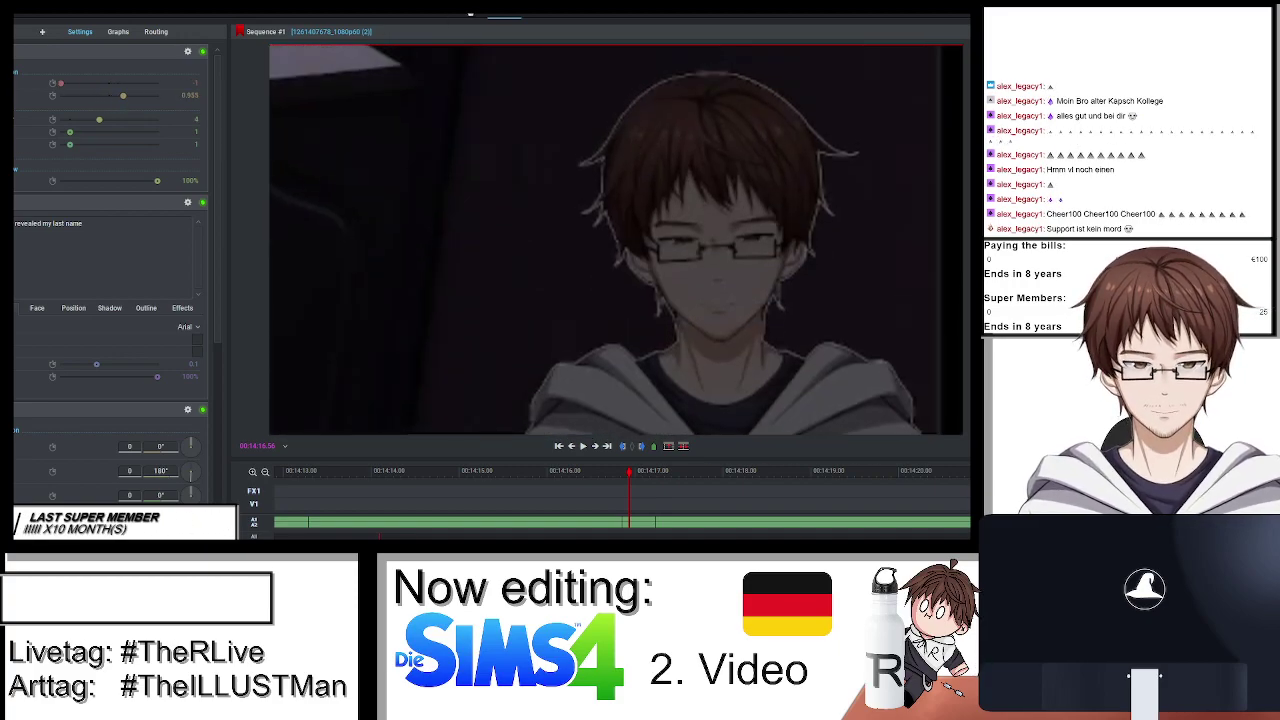
{"action": "left_click", "coordinate": [469, 8]}
{"action": "key", "text": "space"}
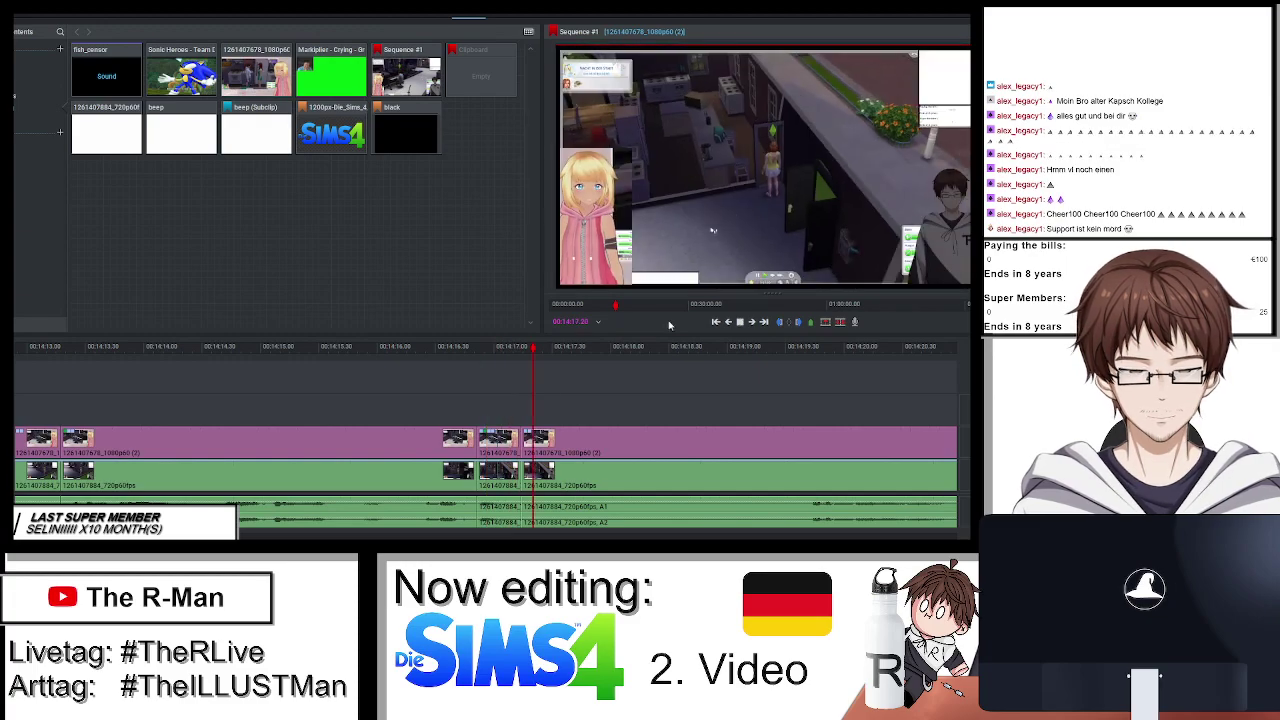
Play on from the close-up and split both footage layers at about 14:21 and 14:27.
{"action": "scroll", "coordinate": [671, 384], "scroll_direction": "down", "scroll_amount": 2}
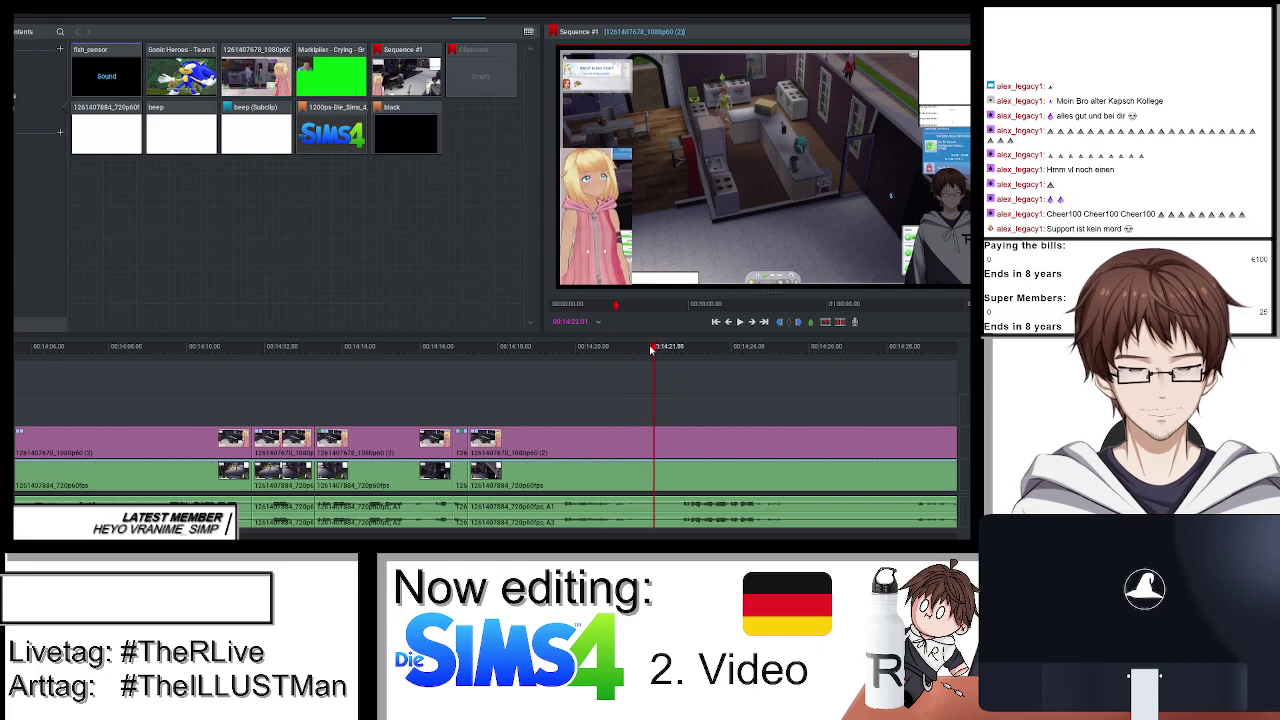
{"action": "mouse_move", "coordinate": [651, 350]}
{"action": "left_mouse_down"}
{"action": "mouse_move", "coordinate": [607, 351]}
{"action": "mouse_move", "coordinate": [645, 362]}
{"action": "left_mouse_up"}
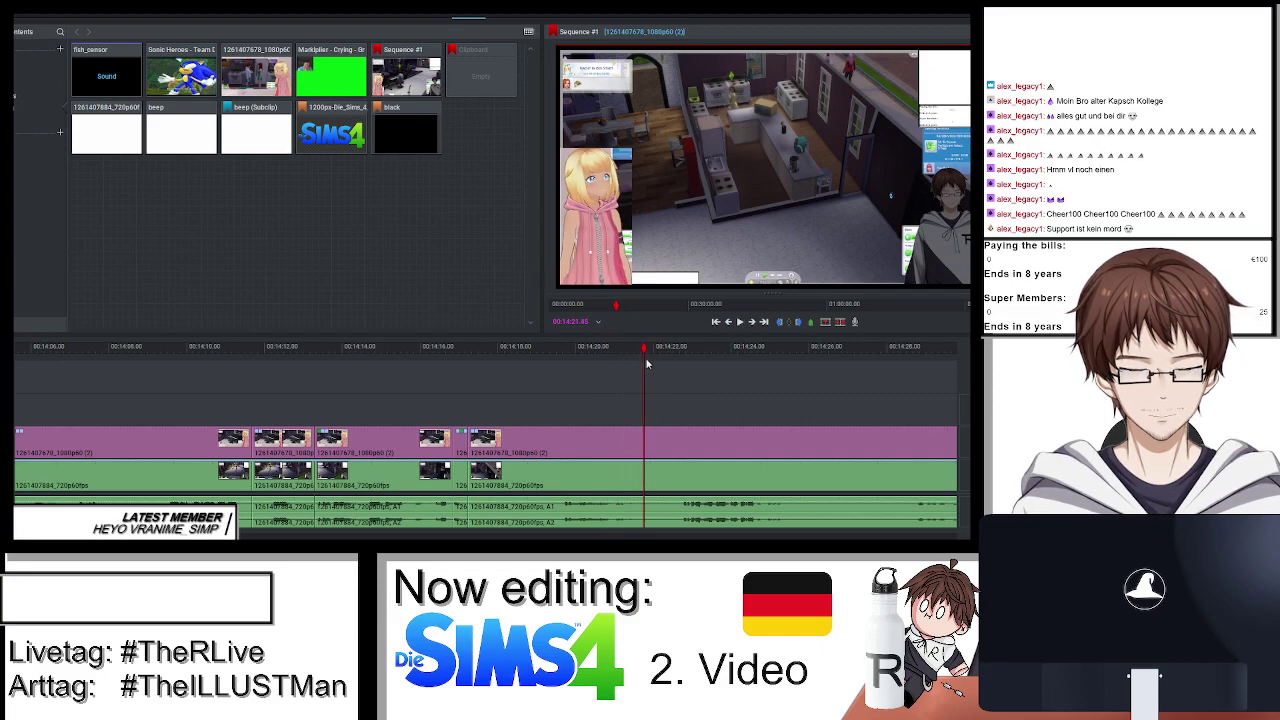
{"action": "scroll", "coordinate": [716, 416], "scroll_direction": "down", "scroll_amount": 3}
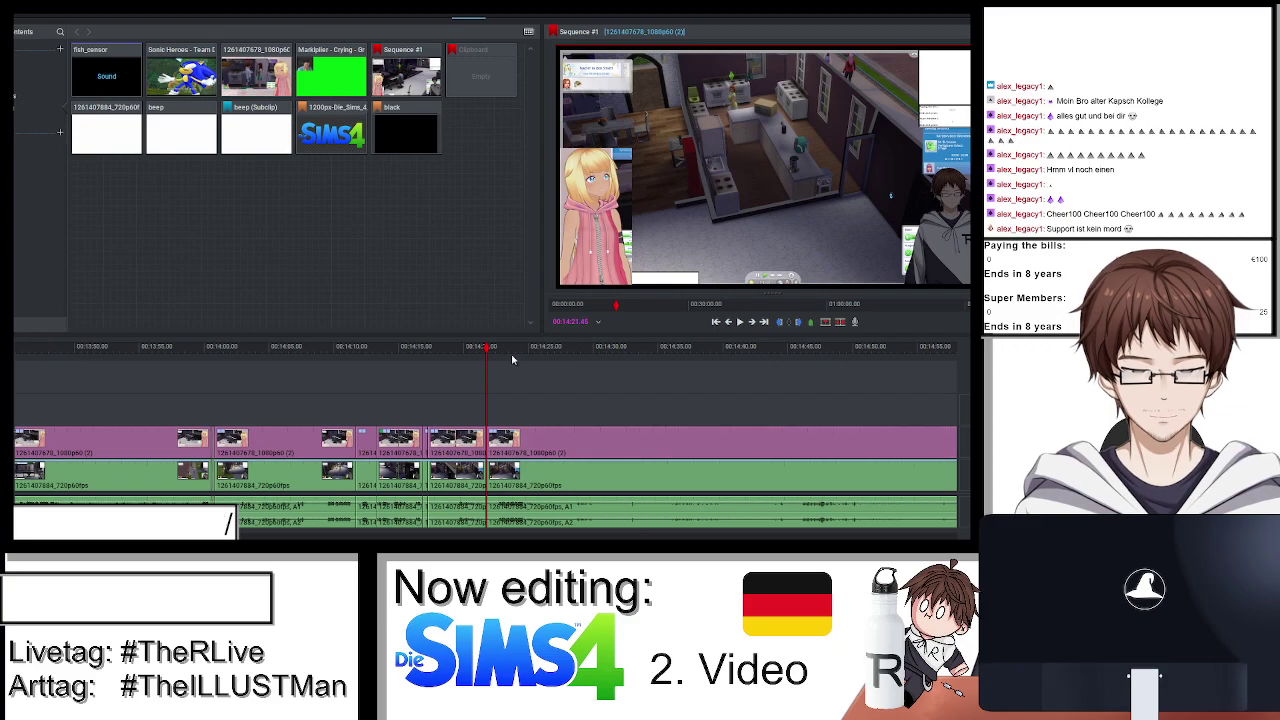
{"action": "left_click", "coordinate": [609, 368]}
{"action": "left_click_drag", "start_coordinate": [608, 346], "coordinate": [566, 346]}
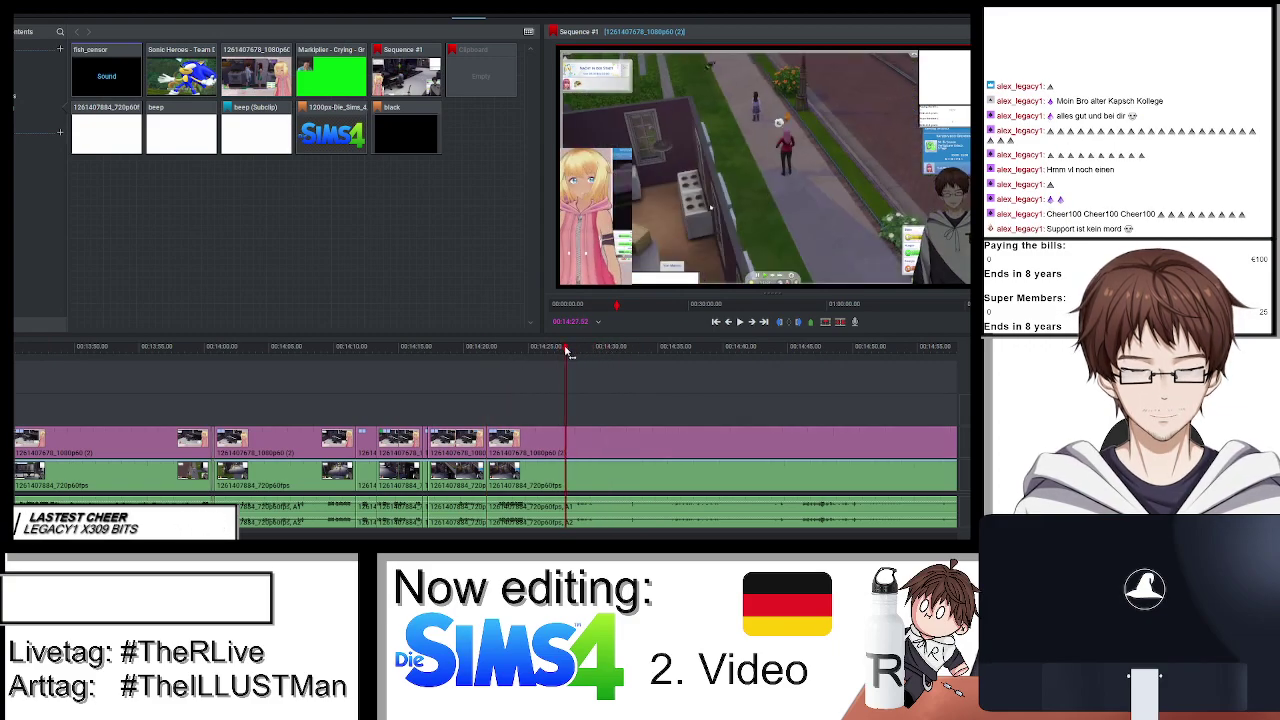
Remove both footage layers between the 14:21 and 14:27 splits.
{"action": "right_click", "coordinate": [531, 448]}
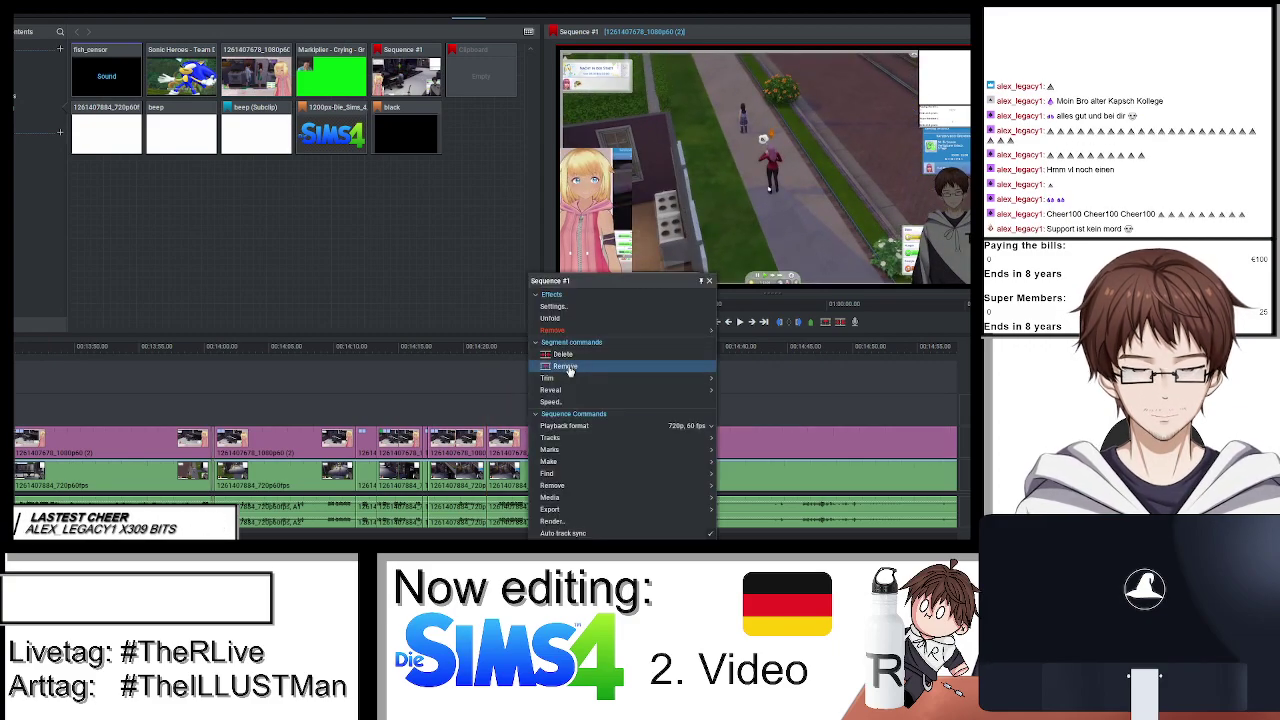
{"action": "left_click", "coordinate": [569, 367]}
{"action": "right_click", "coordinate": [529, 478]}
{"action": "left_click", "coordinate": [560, 367]}
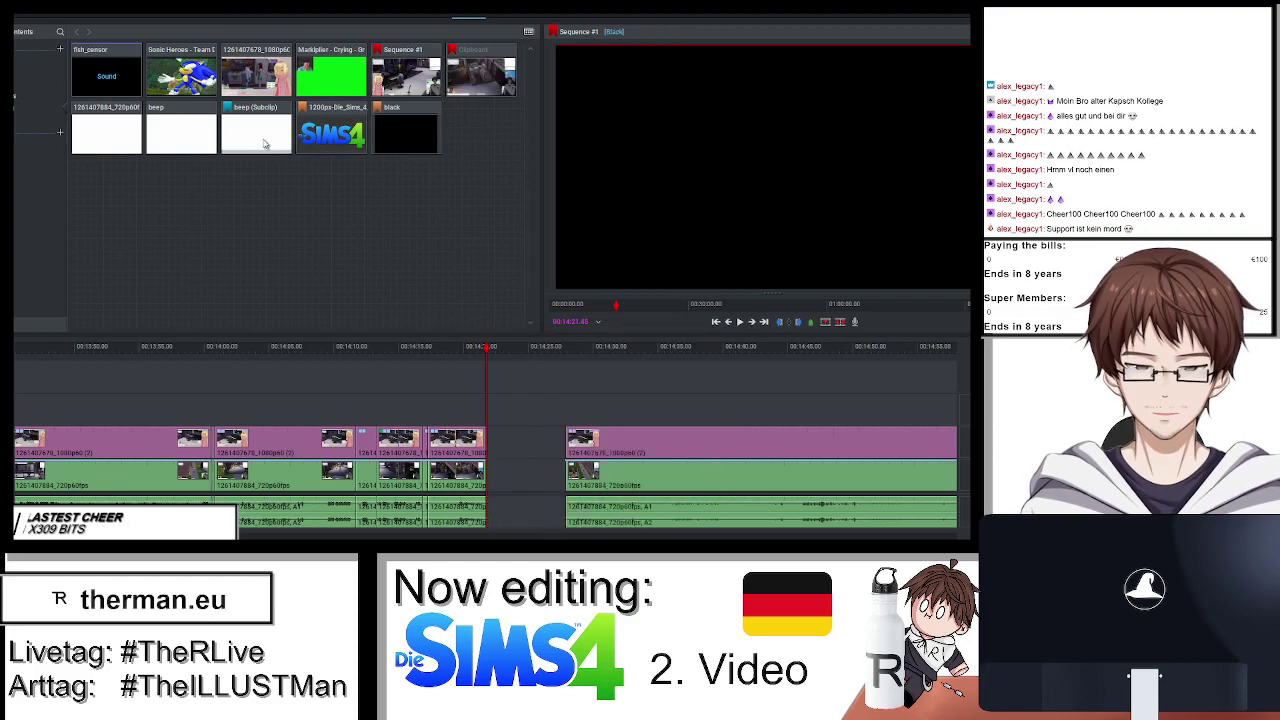
Insert the beep subclip at the 14:21 cut and close the remaining gap behind it.
{"action": "left_click_drag", "start_coordinate": [266, 143], "coordinate": [498, 461]}
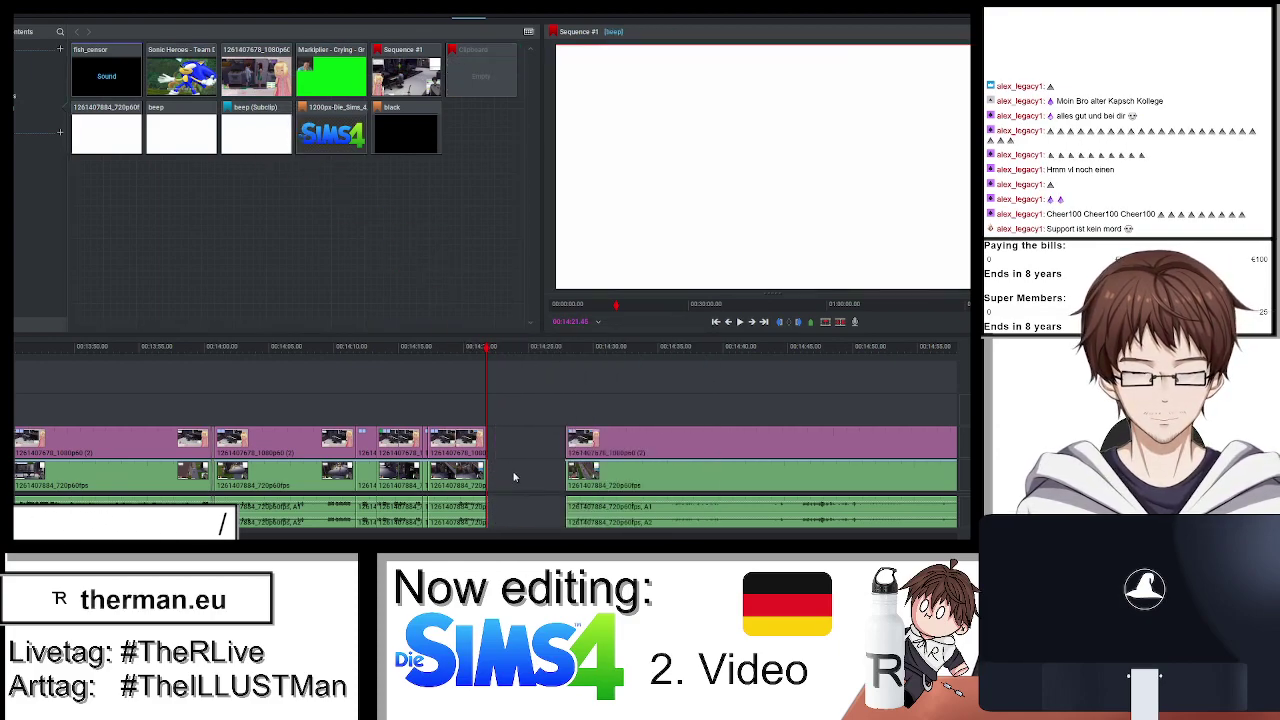
{"action": "right_click", "coordinate": [514, 471]}
{"action": "left_click", "coordinate": [553, 401]}
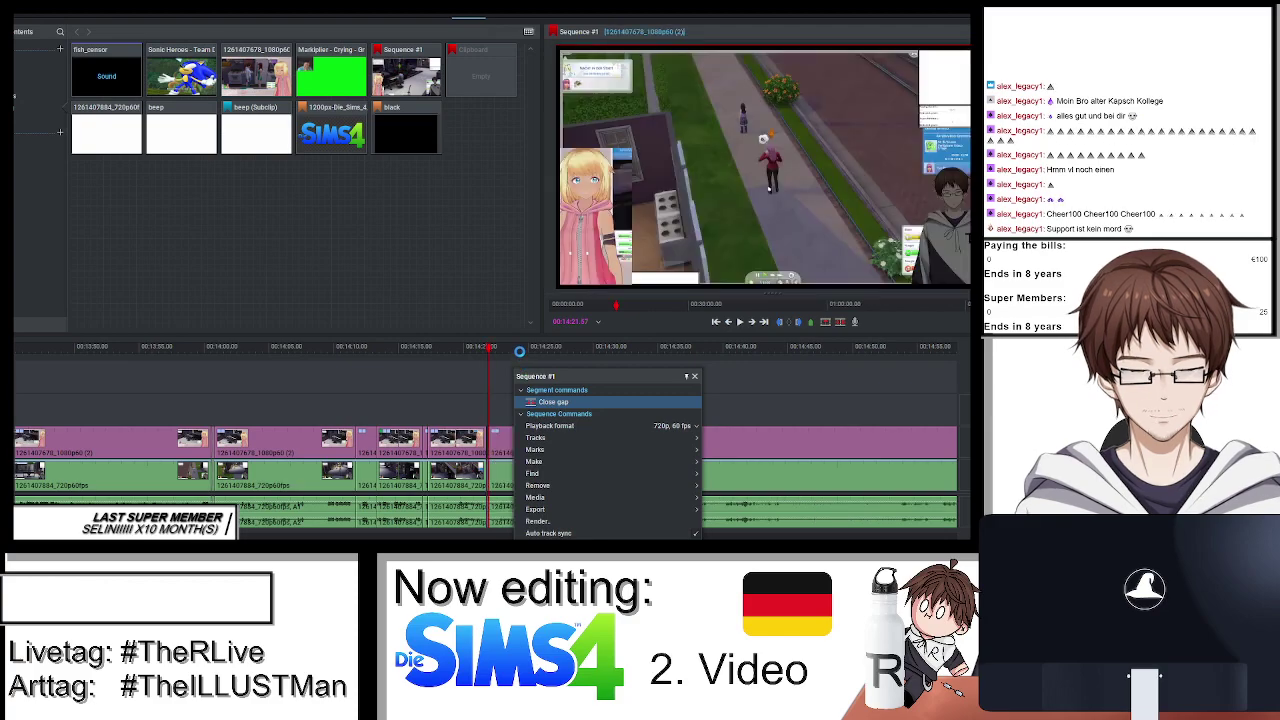
Play through the piano scene after the beep and split both footage layers at about 16:16, on the couch scene.
{"action": "left_click_drag", "start_coordinate": [530, 350], "coordinate": [578, 366]}
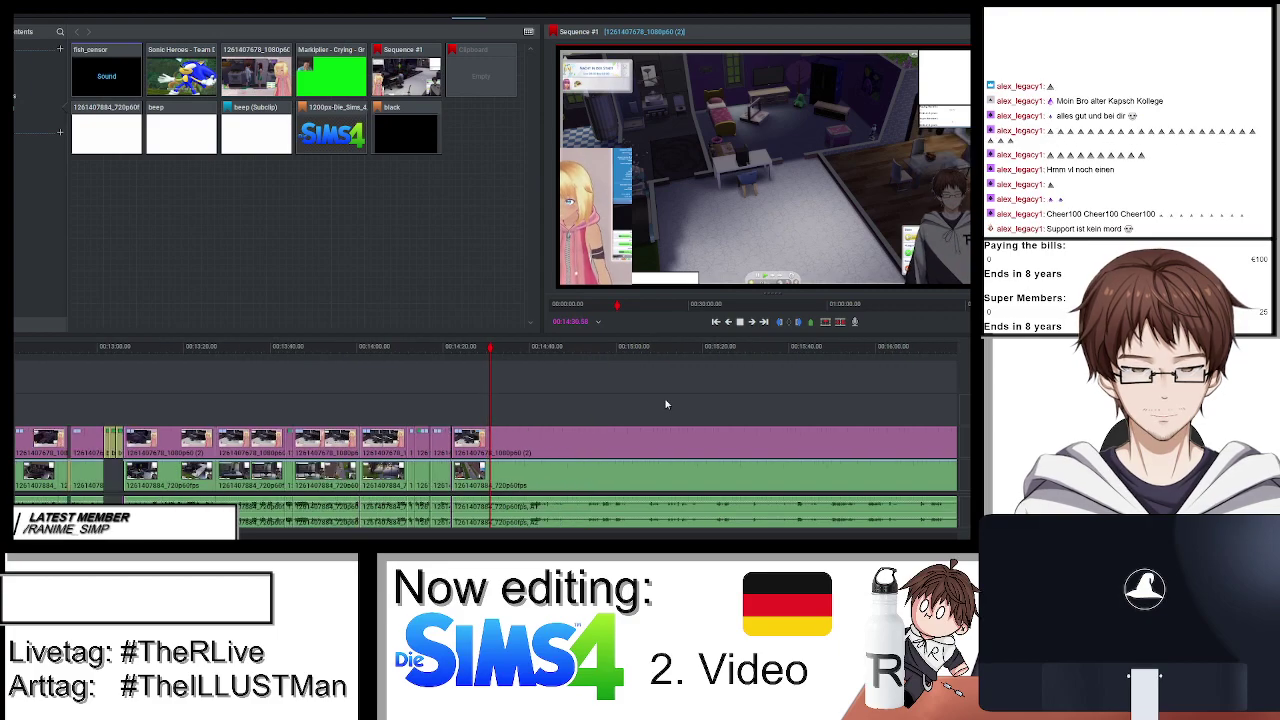
{"action": "left_click", "coordinate": [597, 366]}
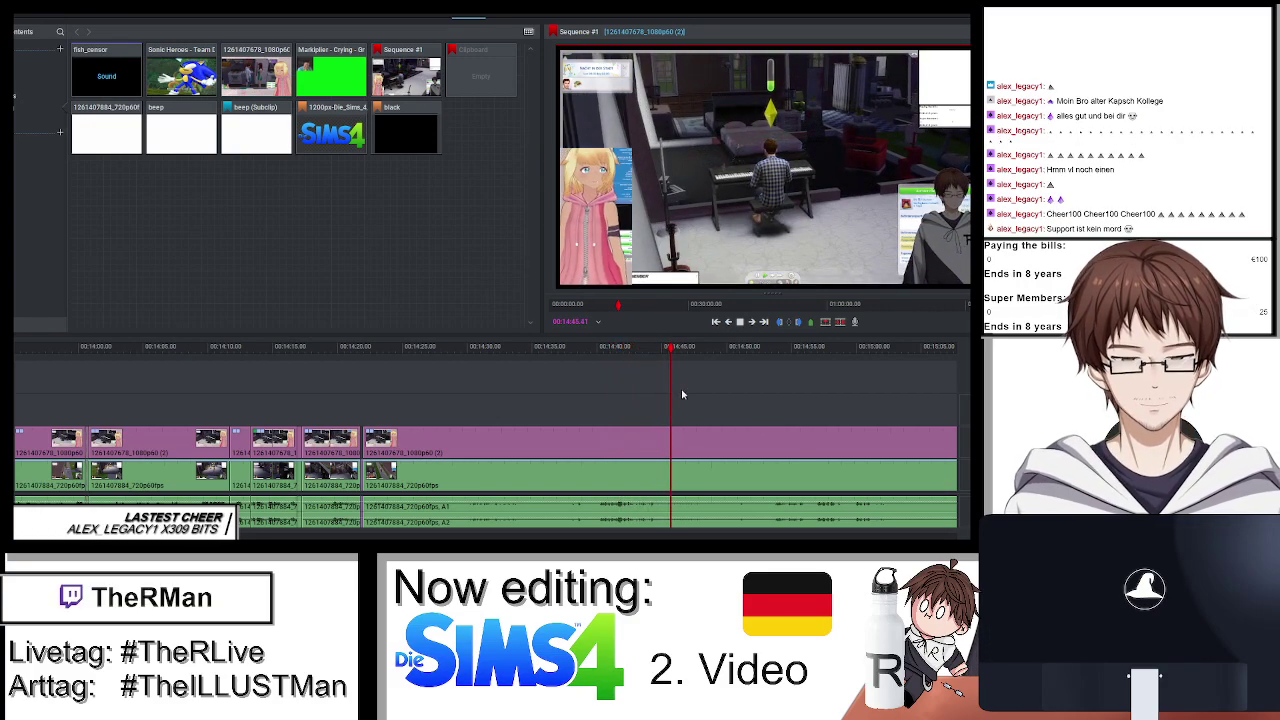
{"action": "scroll", "coordinate": [681, 396], "scroll_direction": "down", "scroll_amount": 3}
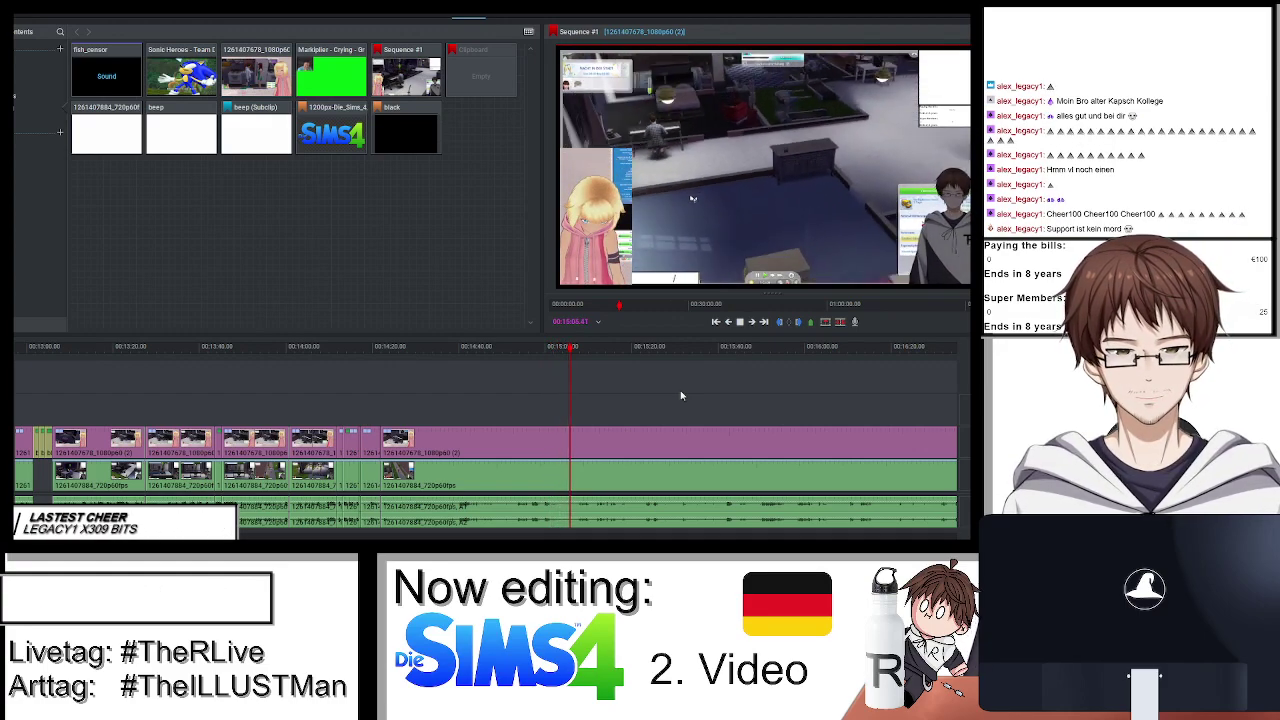
{"action": "key", "text": "space"}
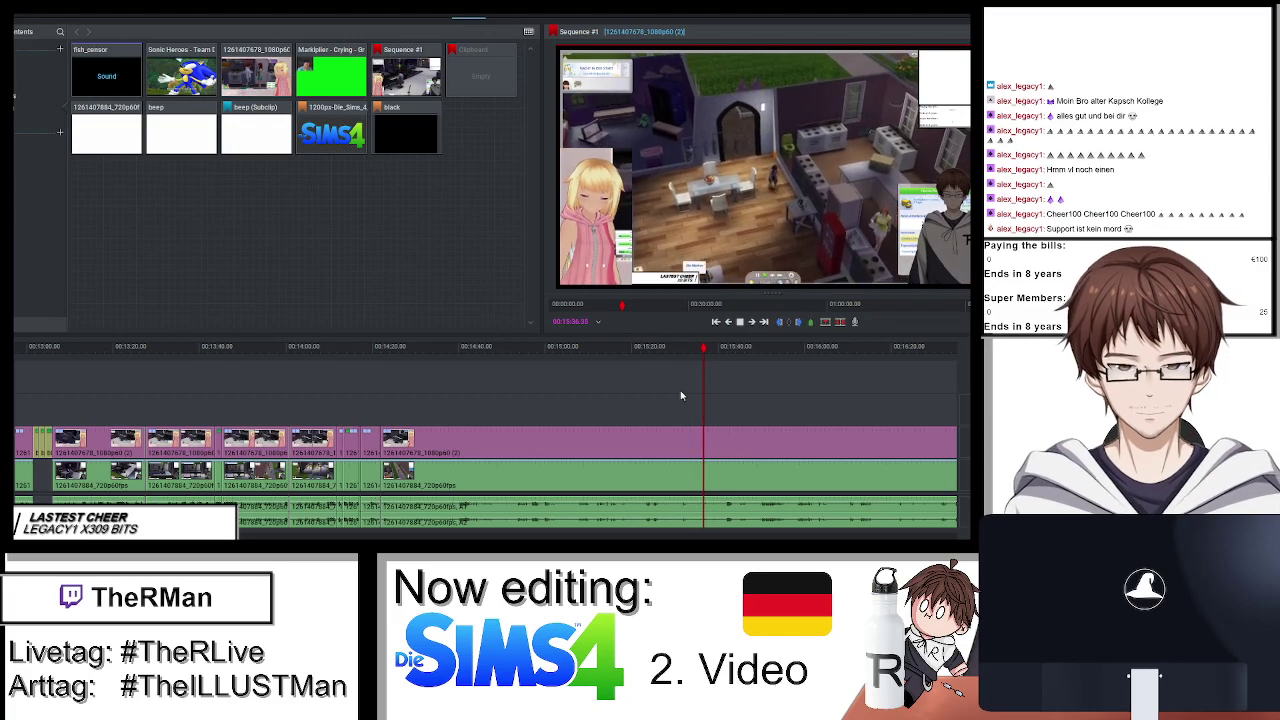
{"action": "scroll", "coordinate": [673, 401], "scroll_direction": "down", "scroll_amount": 4}
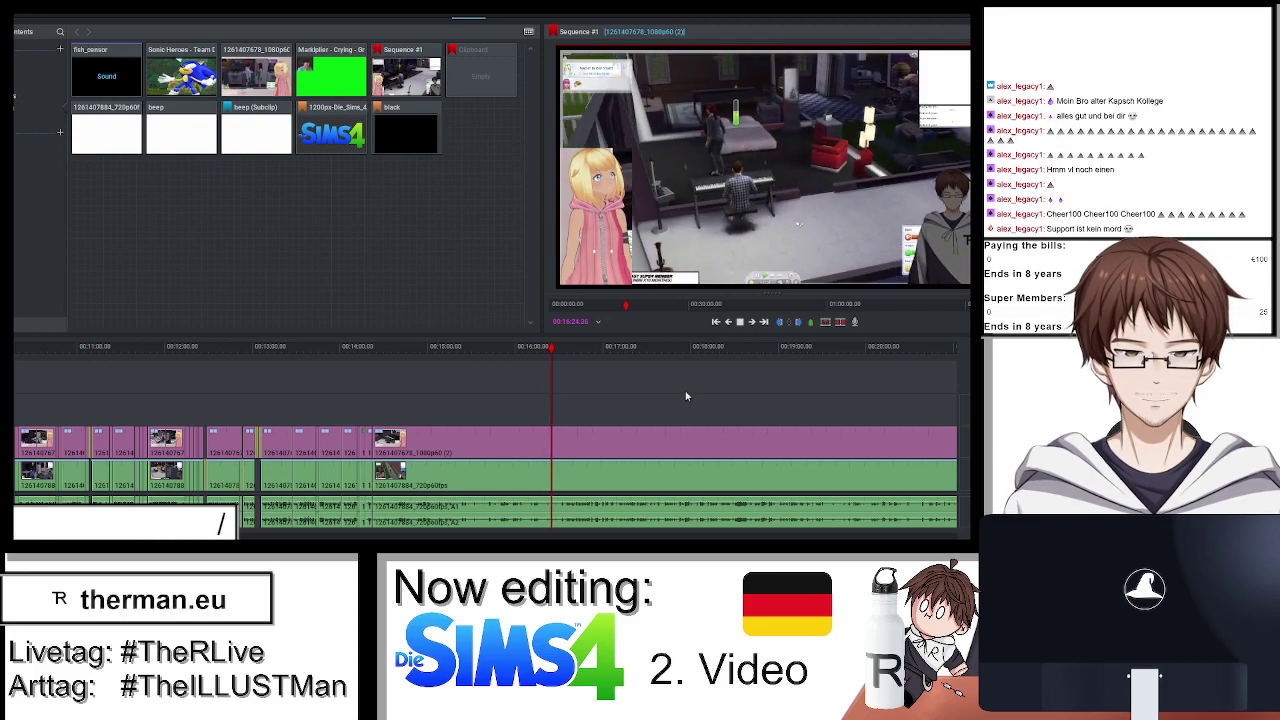
{"action": "scroll", "coordinate": [604, 398], "scroll_direction": "up", "scroll_amount": 3}
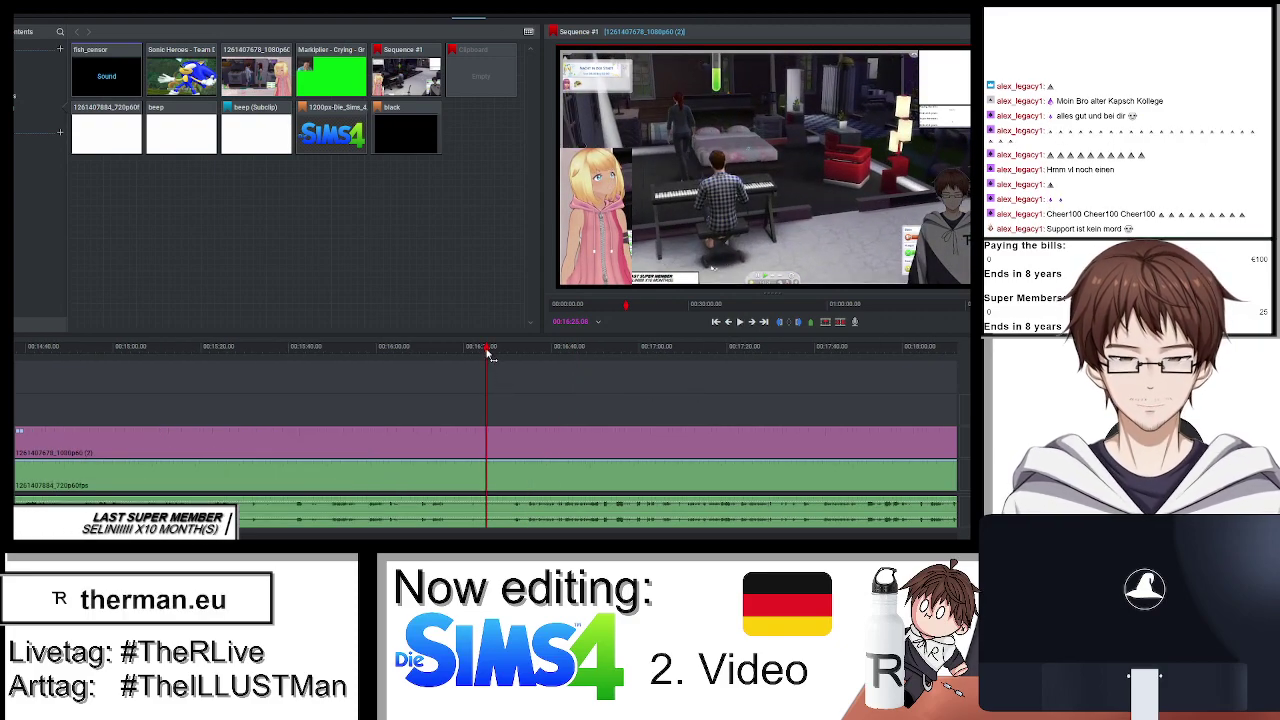
{"action": "left_click_drag", "start_coordinate": [476, 351], "coordinate": [450, 350]}
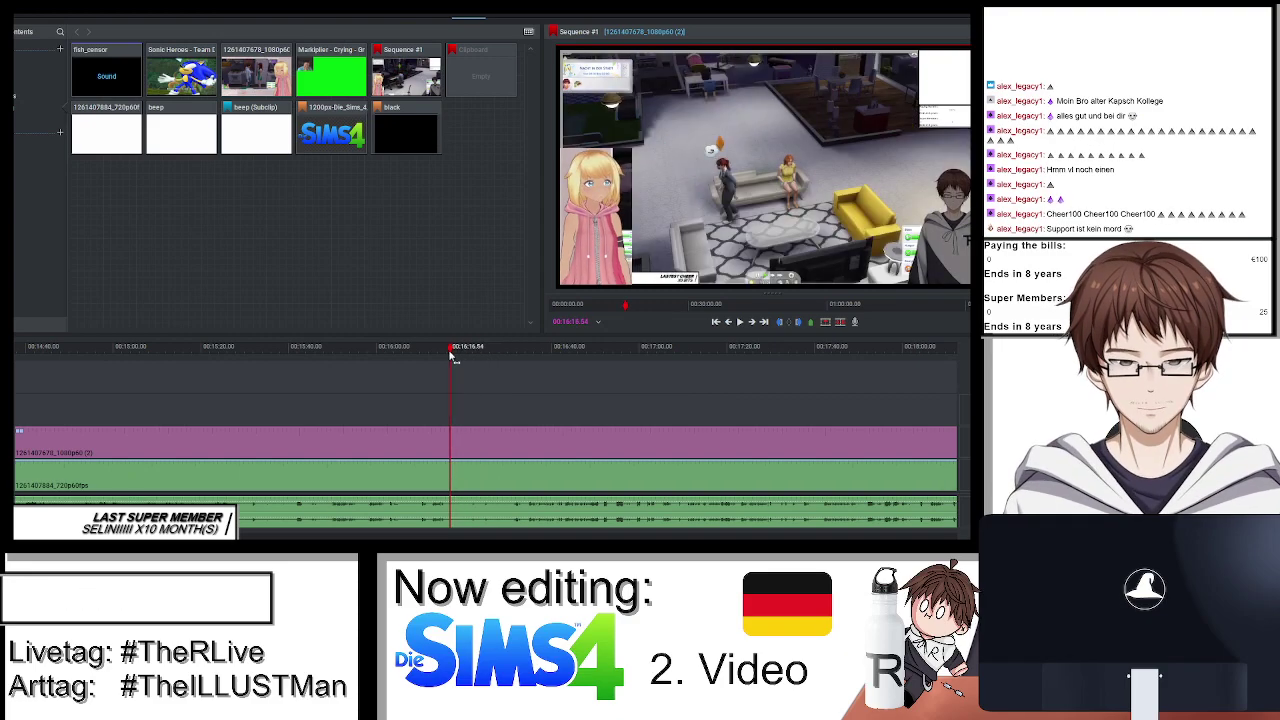
Remove both footage layers between the beep at 14:21 and the 16:16 split, leaving the gap open.
{"action": "right_click", "coordinate": [355, 440]}
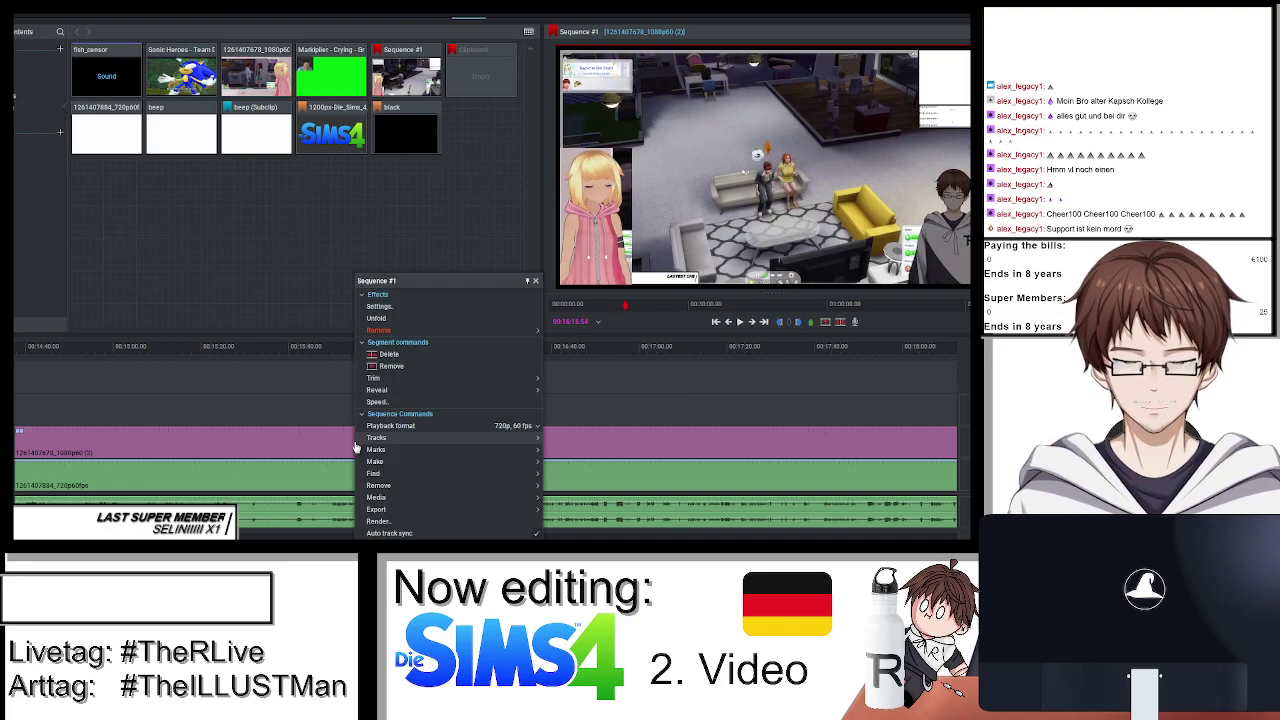
{"action": "left_click", "coordinate": [414, 381]}
{"action": "scroll", "coordinate": [811, 503], "scroll_direction": "down", "scroll_amount": 1}
{"action": "right_click", "coordinate": [572, 483]}
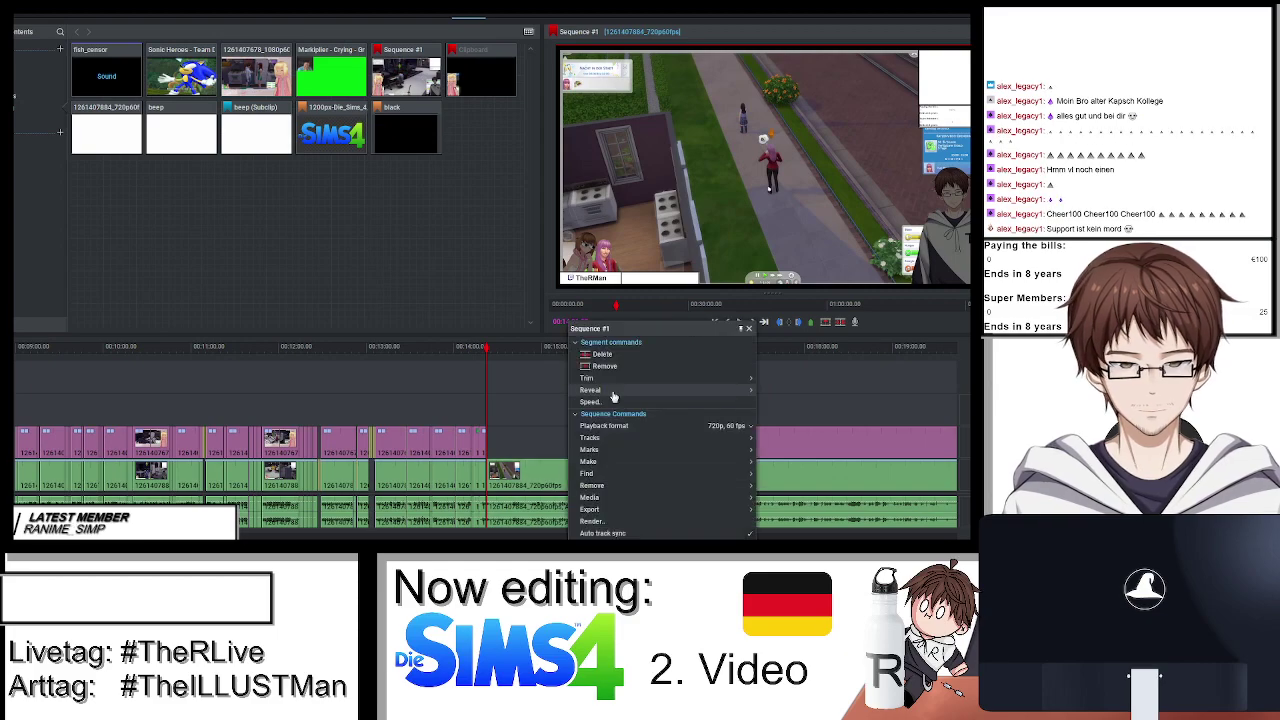
{"action": "left_click", "coordinate": [620, 369]}
{"action": "right_click", "coordinate": [547, 475]}
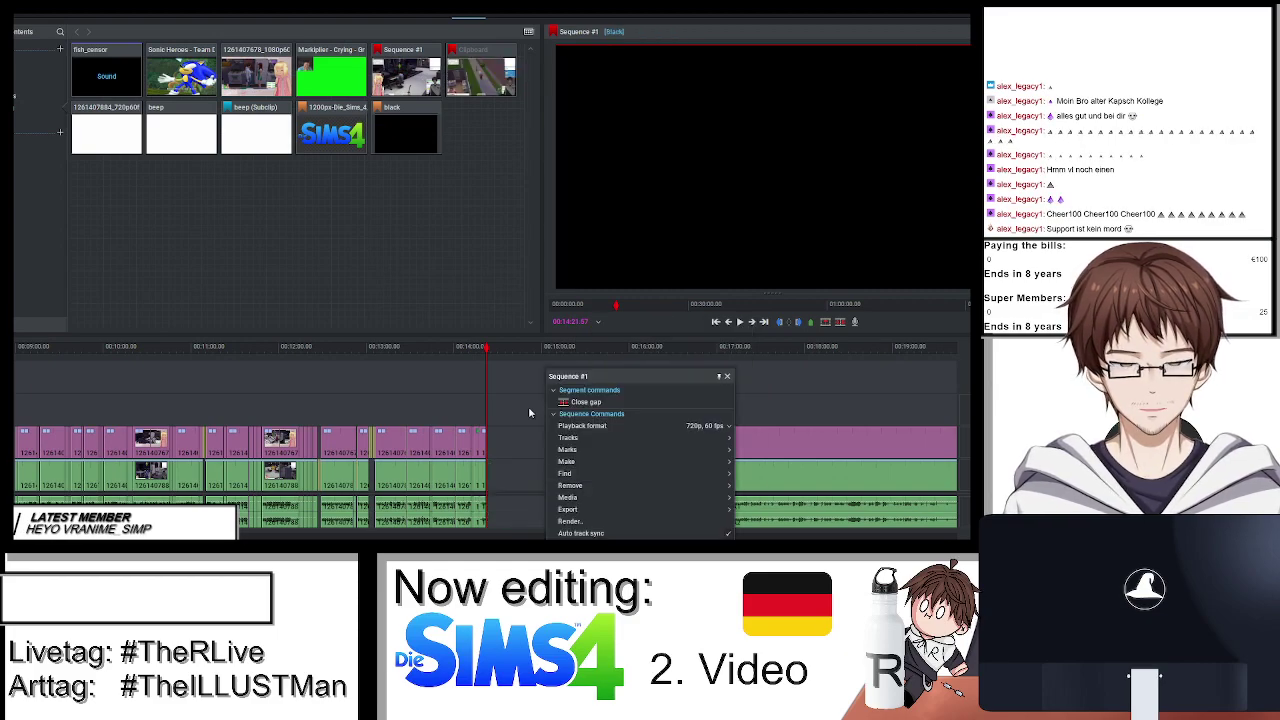
{"action": "left_click", "coordinate": [526, 415]}
Play from 16:16, split the 720p footage with its audio at about 16:22, and split the 1080p overlay separately at about 16:23.
{"action": "left_click", "coordinate": [754, 323]}
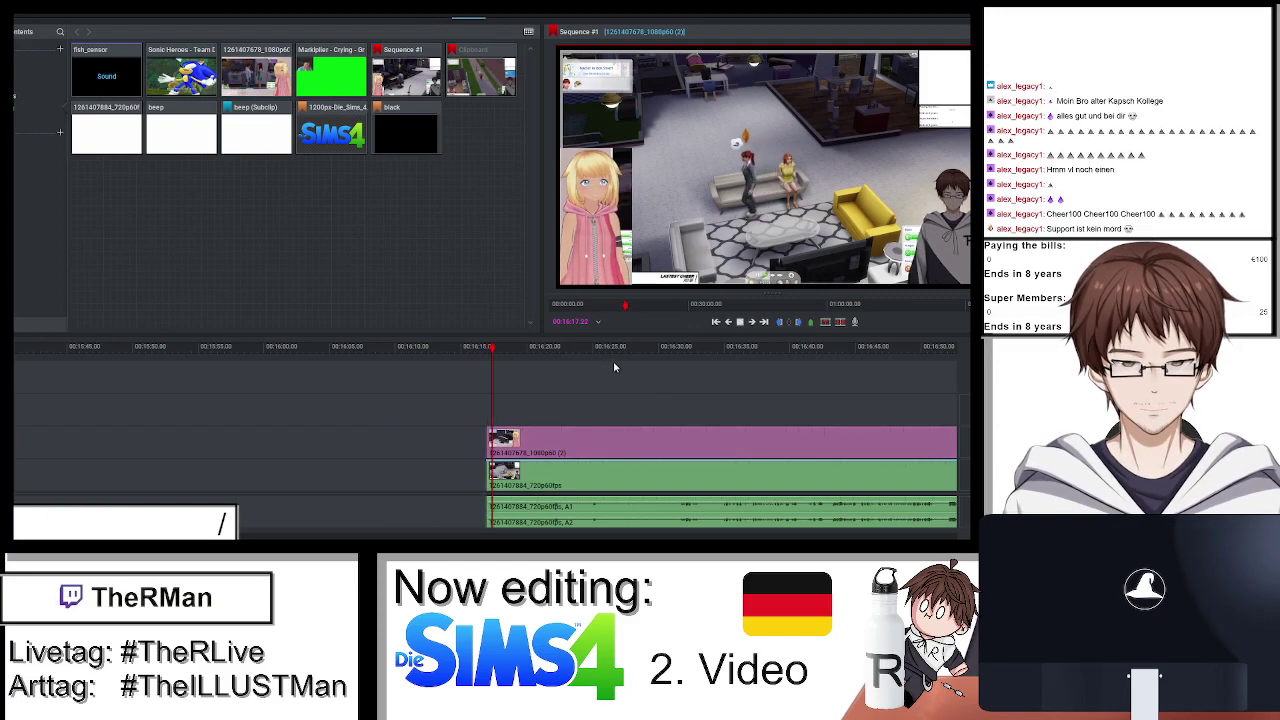
{"action": "scroll", "coordinate": [651, 426], "scroll_direction": "up", "scroll_amount": 3}
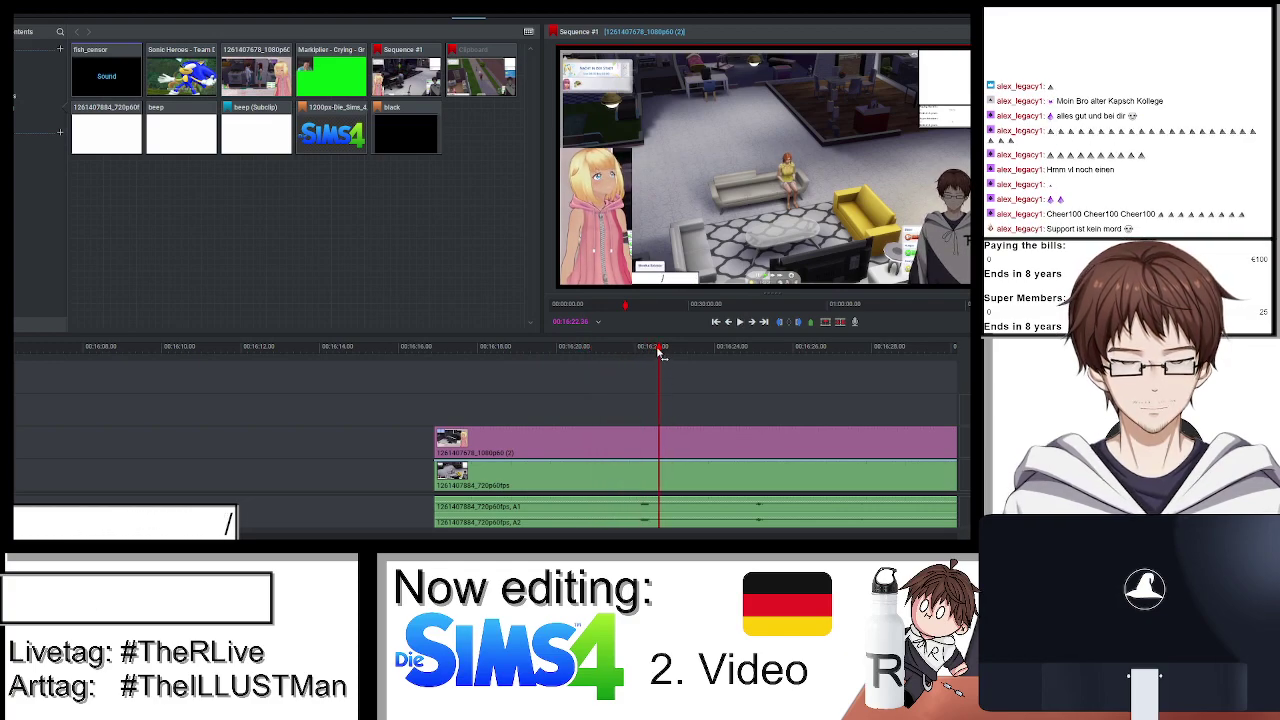
{"action": "left_click_drag", "start_coordinate": [659, 352], "coordinate": [640, 354]}
{"action": "left_click", "coordinate": [8, 436]}
{"action": "key", "text": "c"}
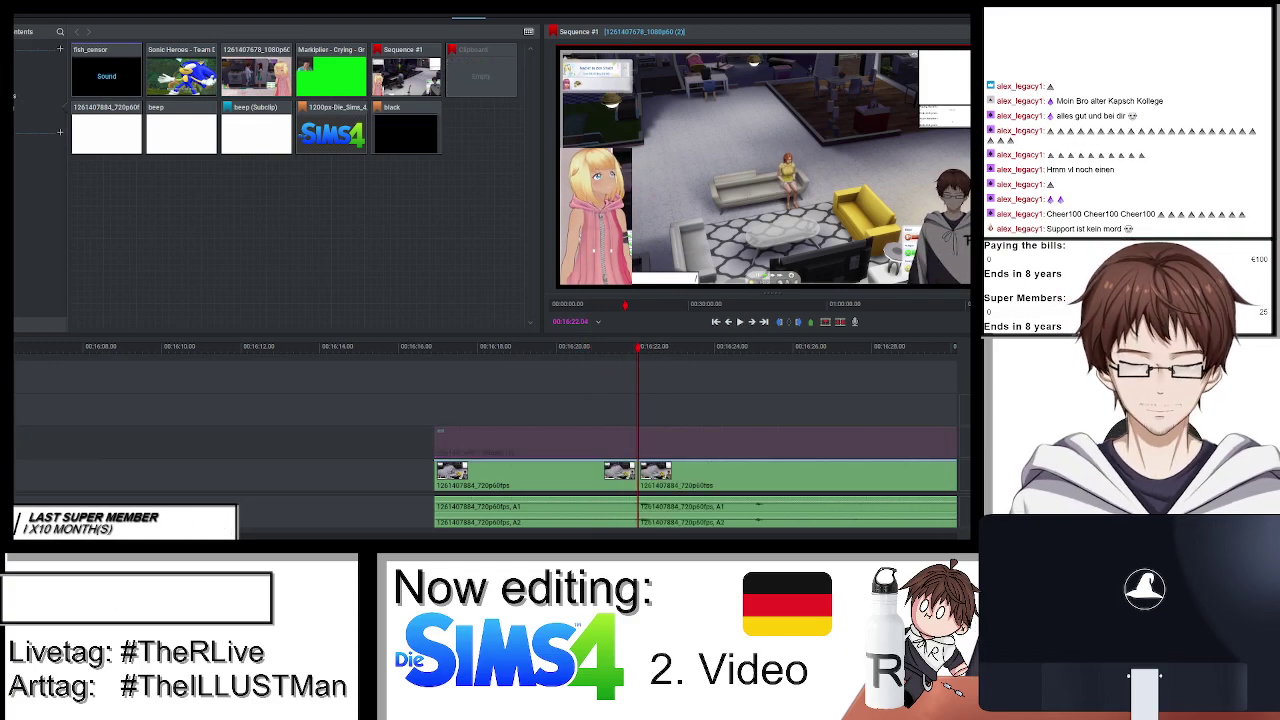
{"action": "left_click", "coordinate": [8, 436]}
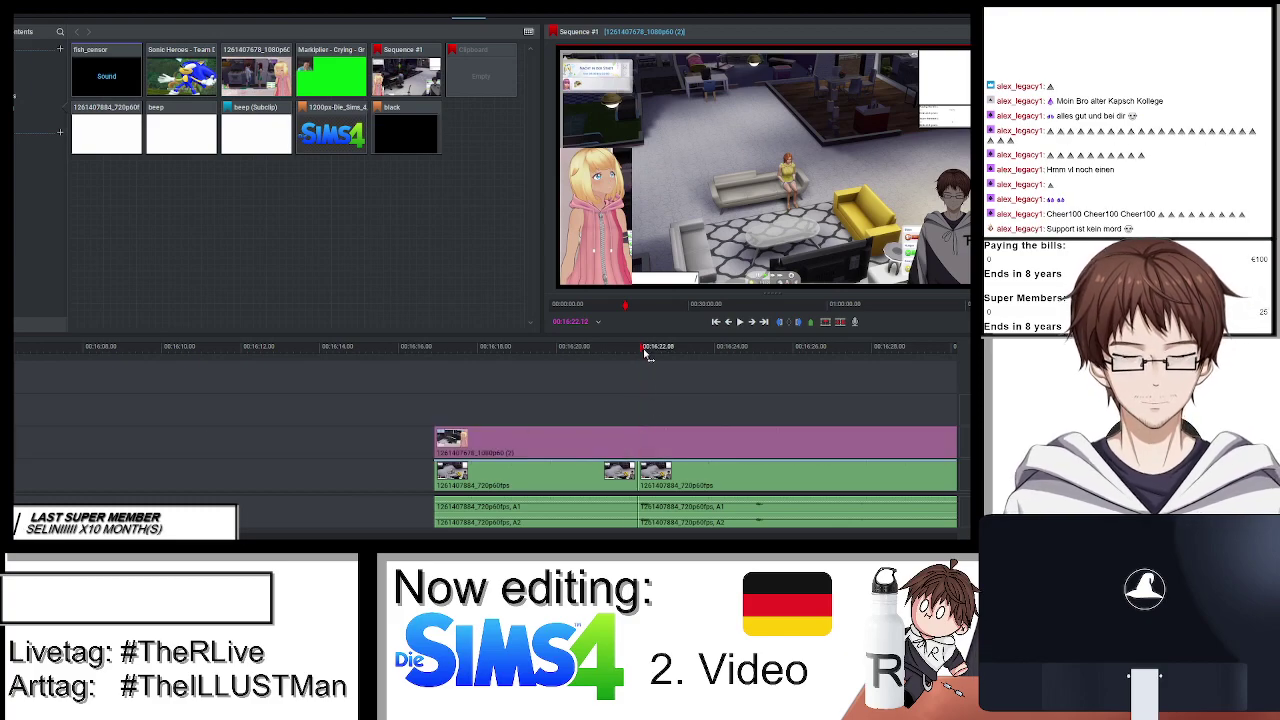
{"action": "left_click_drag", "start_coordinate": [645, 352], "coordinate": [683, 364]}
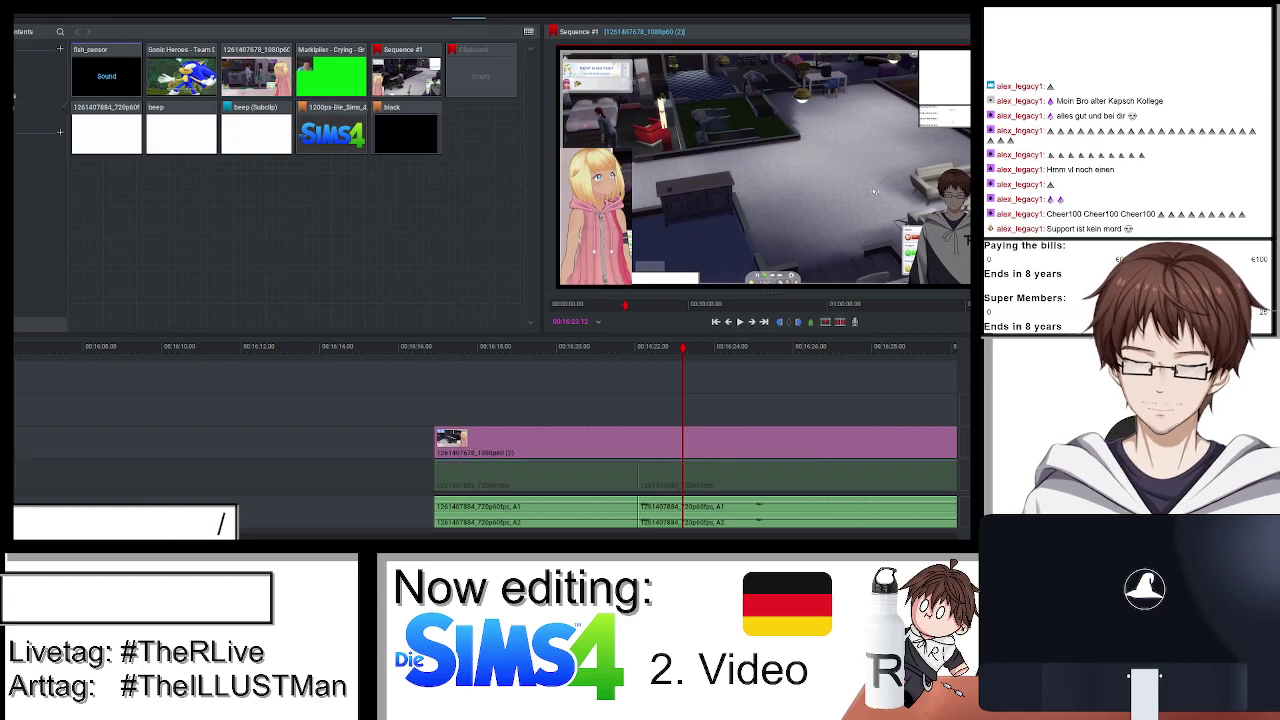
Remove the 1080p overlay segment before the 16:23 split and move the remaining overlay back to align with the 16:22 cut.
{"action": "right_click", "coordinate": [594, 449]}
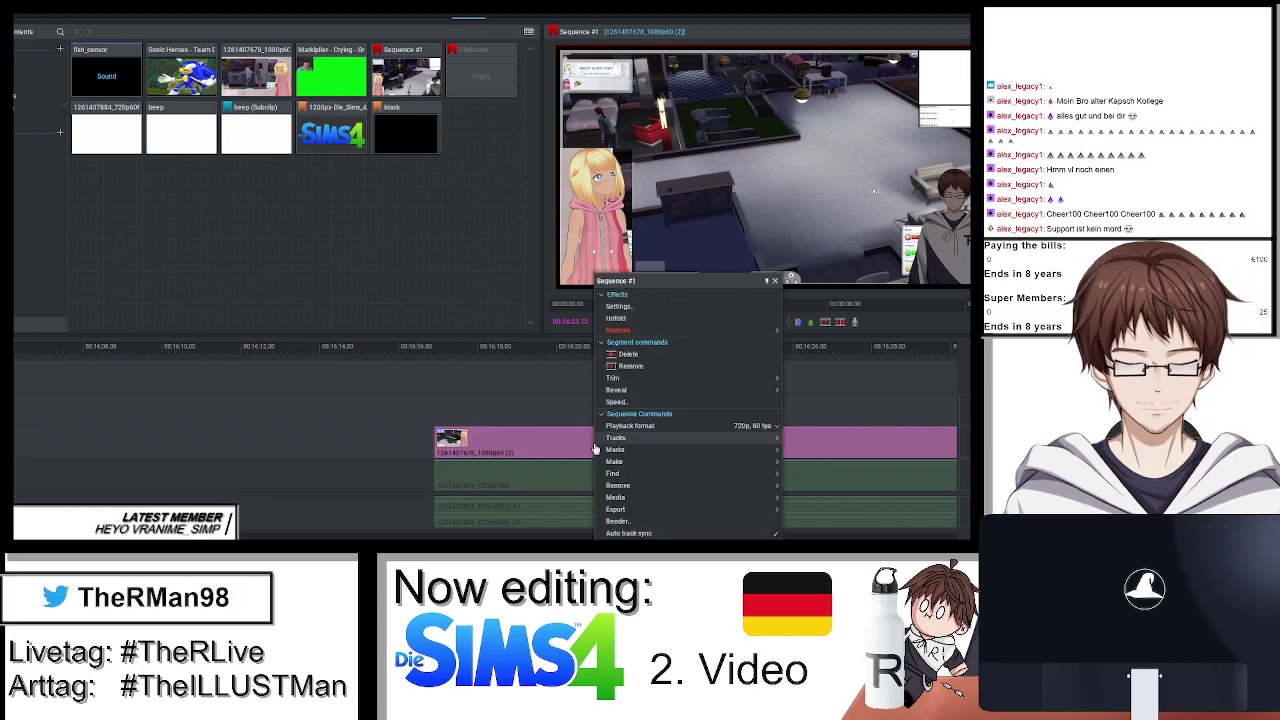
{"action": "left_click", "coordinate": [635, 366]}
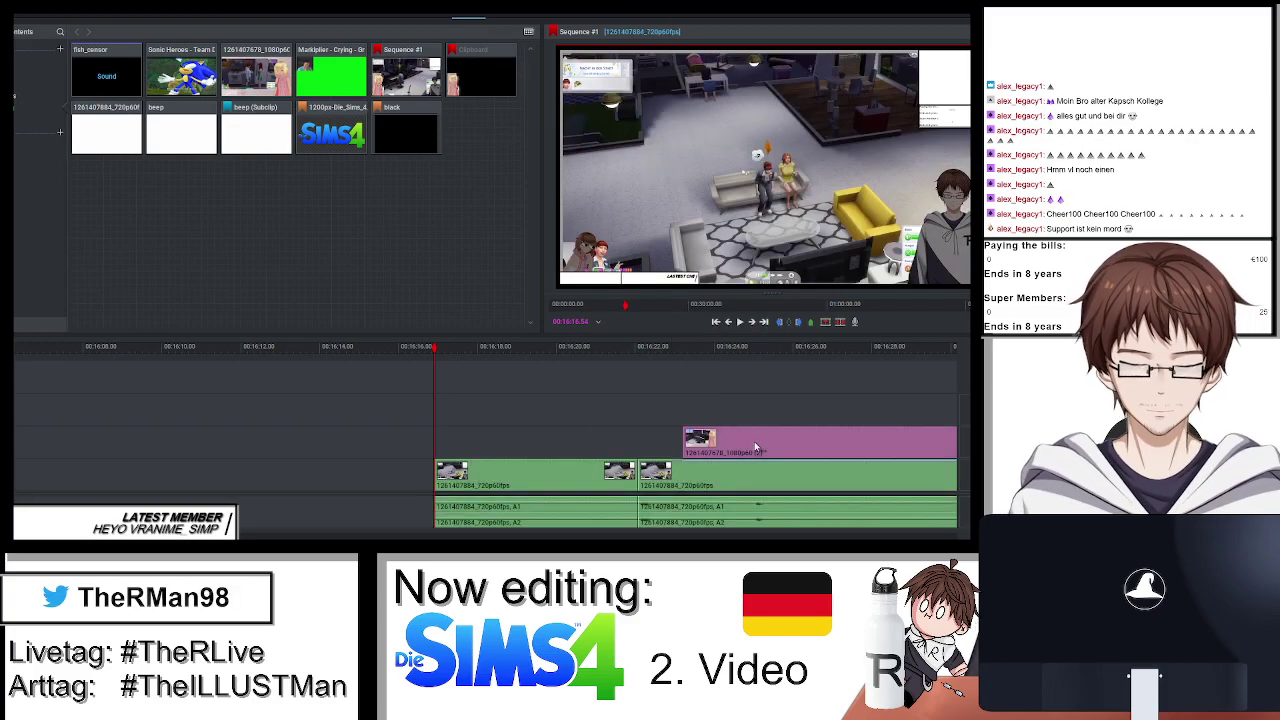
{"action": "left_click_drag", "start_coordinate": [754, 441], "coordinate": [717, 443]}
Remove the 720p footage segment before the 16:22 cut, close the gap back to 14:21, and play the joined piano scene.
{"action": "right_click", "coordinate": [557, 489]}
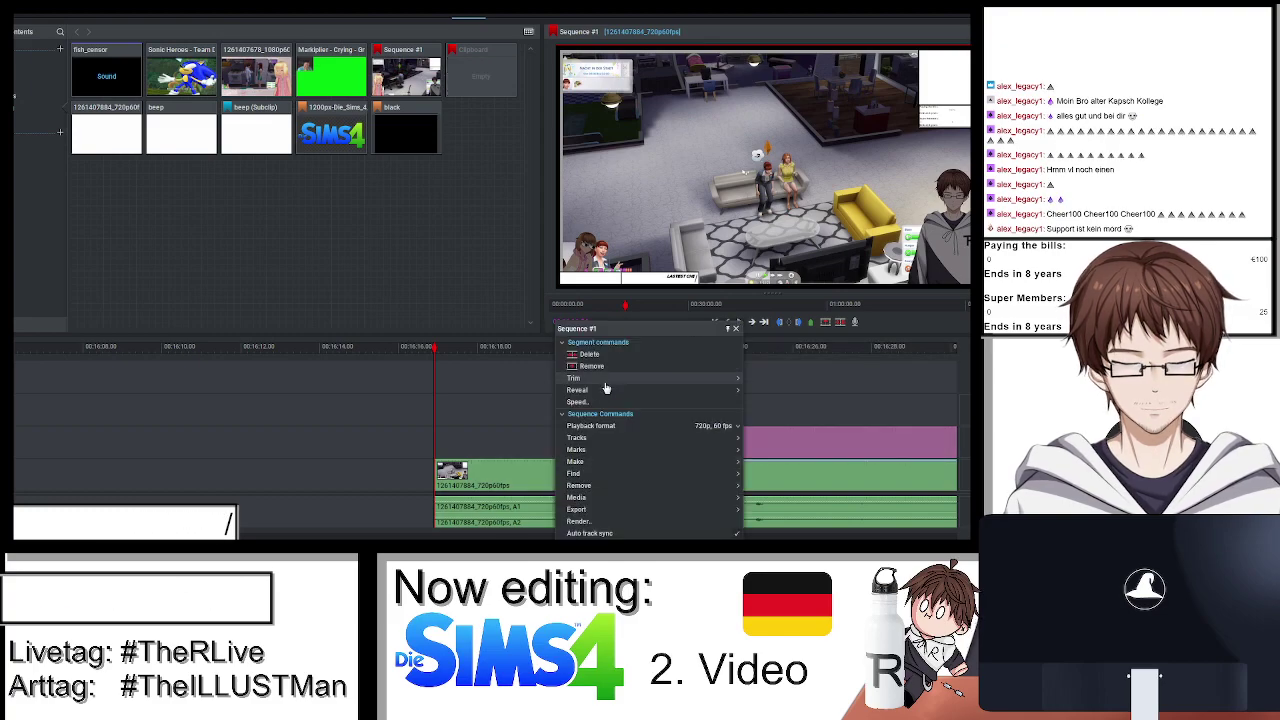
{"action": "left_click", "coordinate": [606, 370]}
{"action": "scroll", "coordinate": [467, 496], "scroll_direction": "down", "scroll_amount": 5}
{"action": "right_click", "coordinate": [395, 463]}
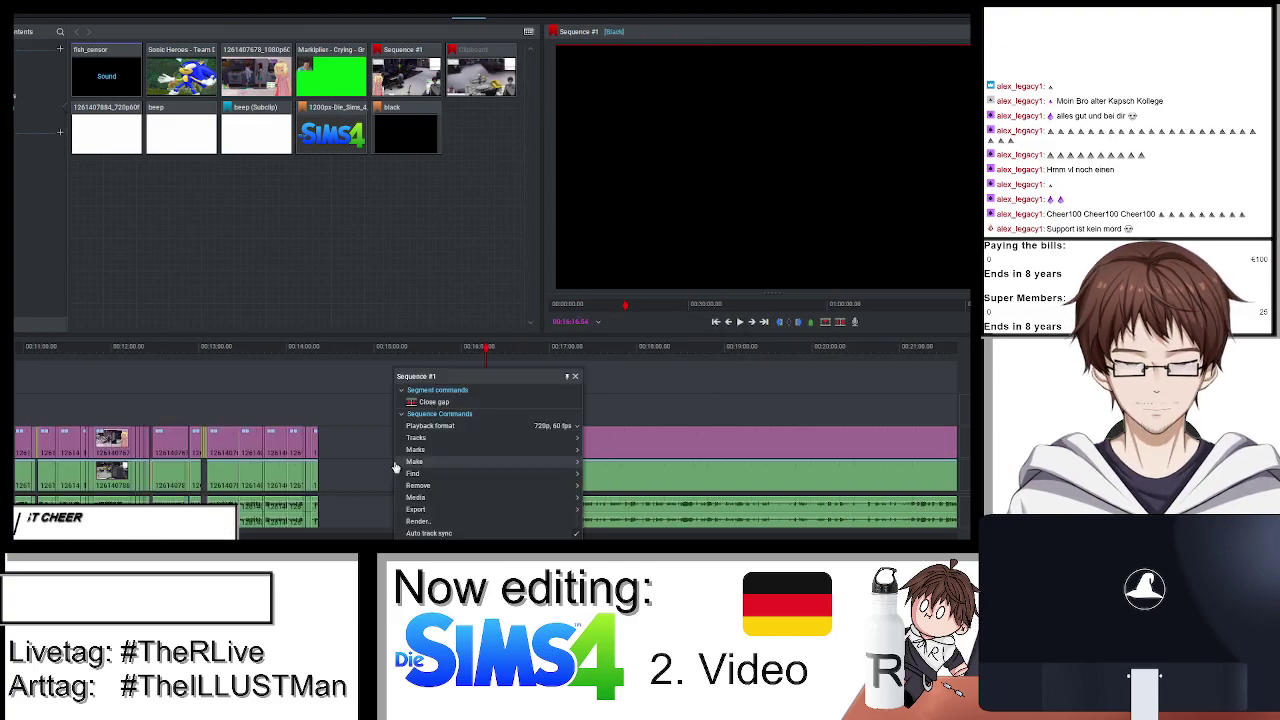
{"action": "left_click", "coordinate": [423, 405]}
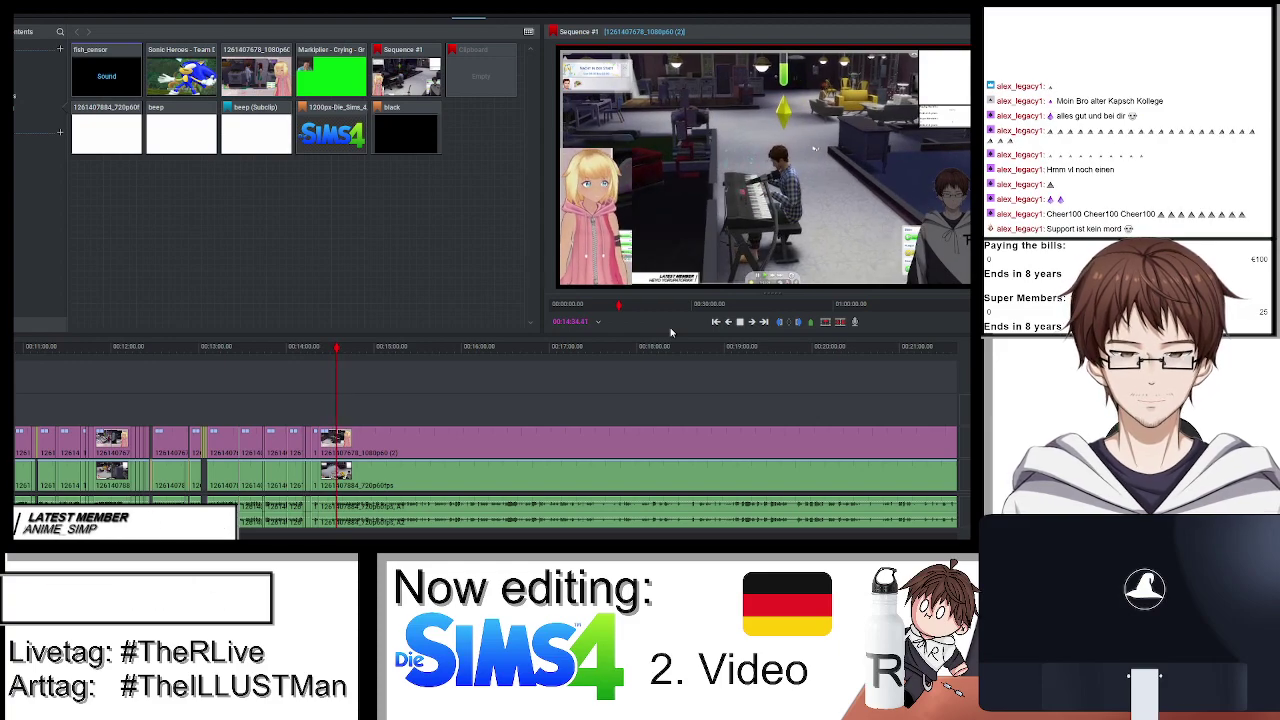
{"action": "scroll", "coordinate": [641, 423], "scroll_direction": "up", "scroll_amount": 3}
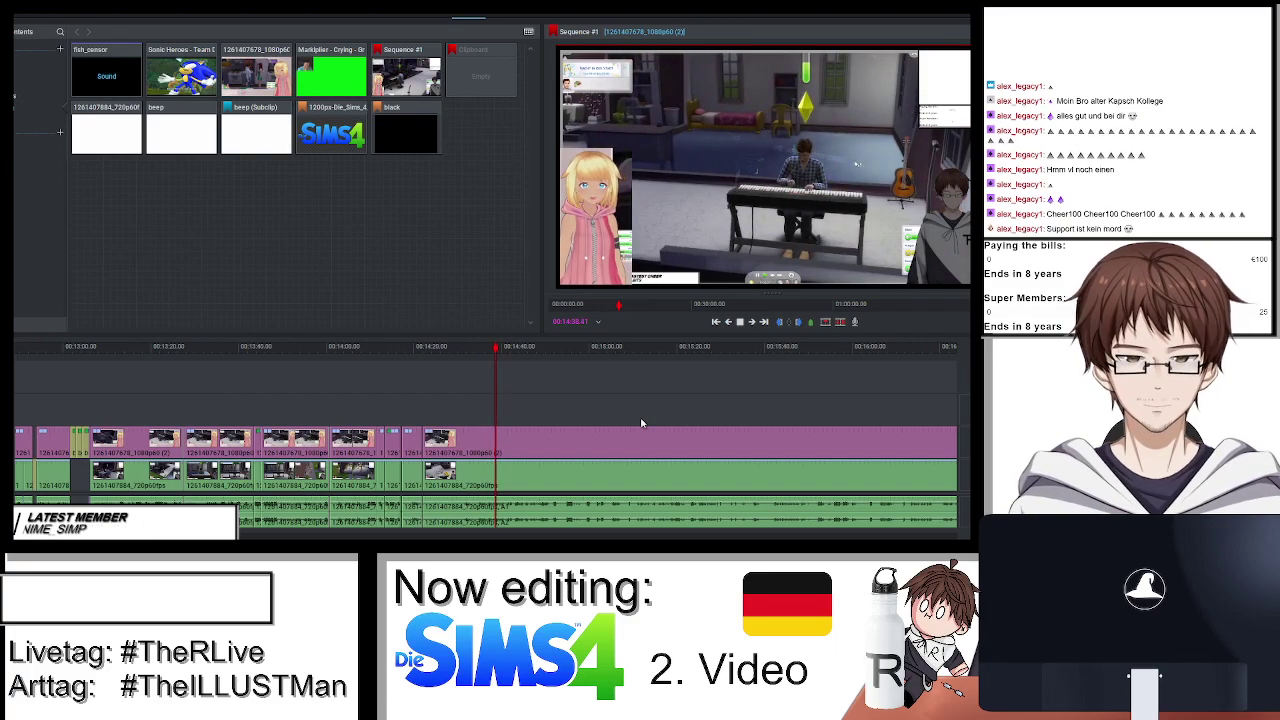
Split both footage layers at about 14:34 and remove the piece between 14:21 and that split, leaving the gap open.
{"action": "scroll", "coordinate": [565, 441], "scroll_direction": "up", "scroll_amount": 3}
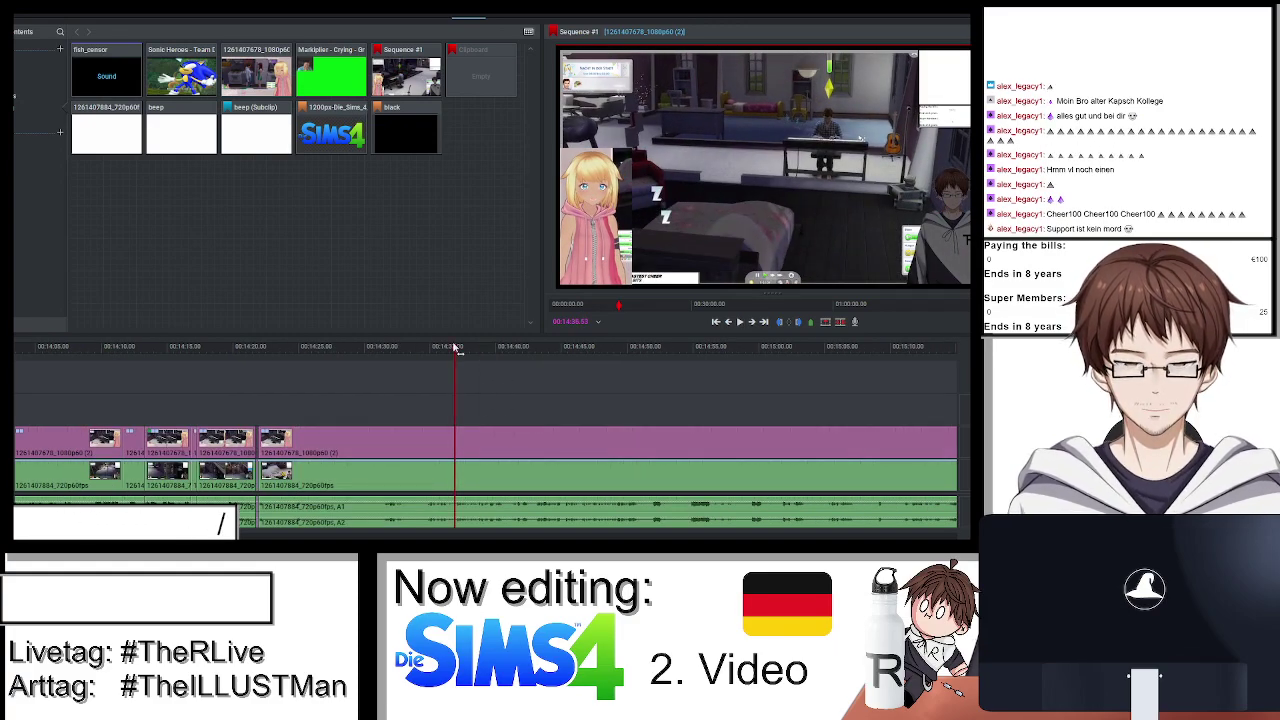
{"action": "right_click", "coordinate": [396, 368]}
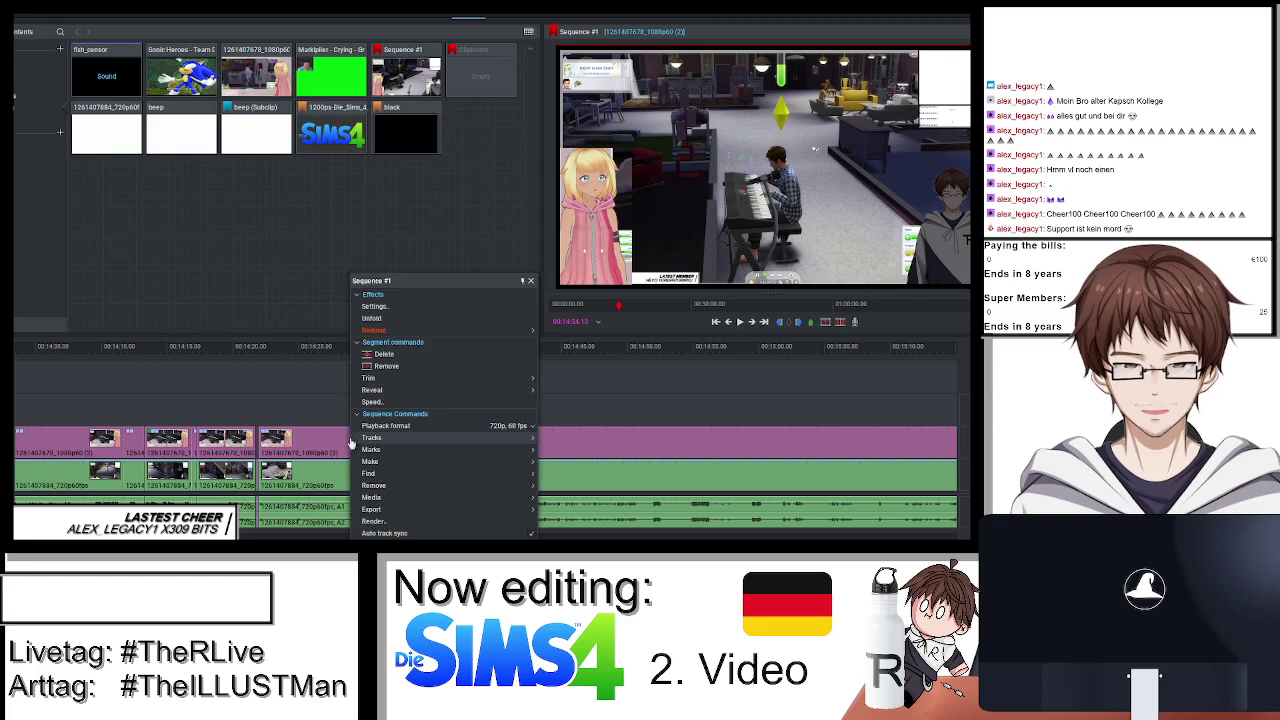
{"action": "left_click", "coordinate": [387, 367]}
{"action": "right_click", "coordinate": [342, 473]}
{"action": "left_click", "coordinate": [351, 367]}
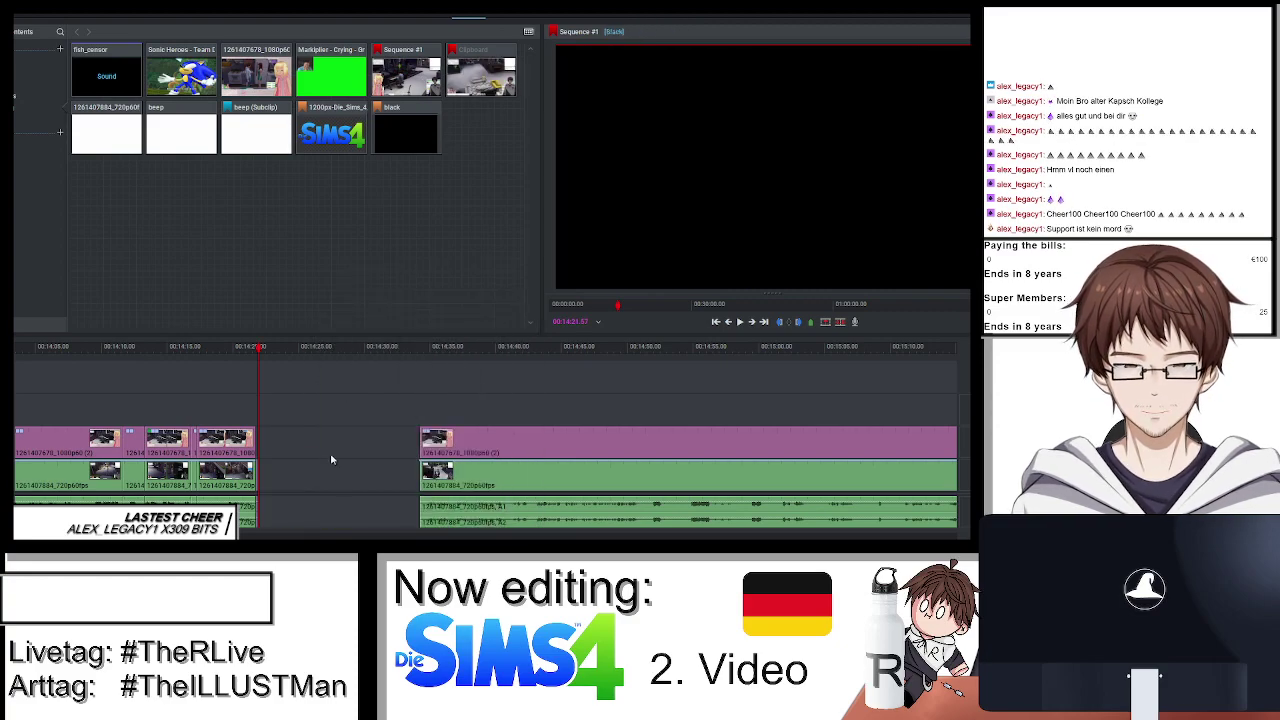
Remove the leftover sliver just after the 14:21 clip end and close the gap.
{"action": "scroll", "coordinate": [375, 475], "scroll_direction": "up", "scroll_amount": 3}
{"action": "right_click", "coordinate": [484, 466]}
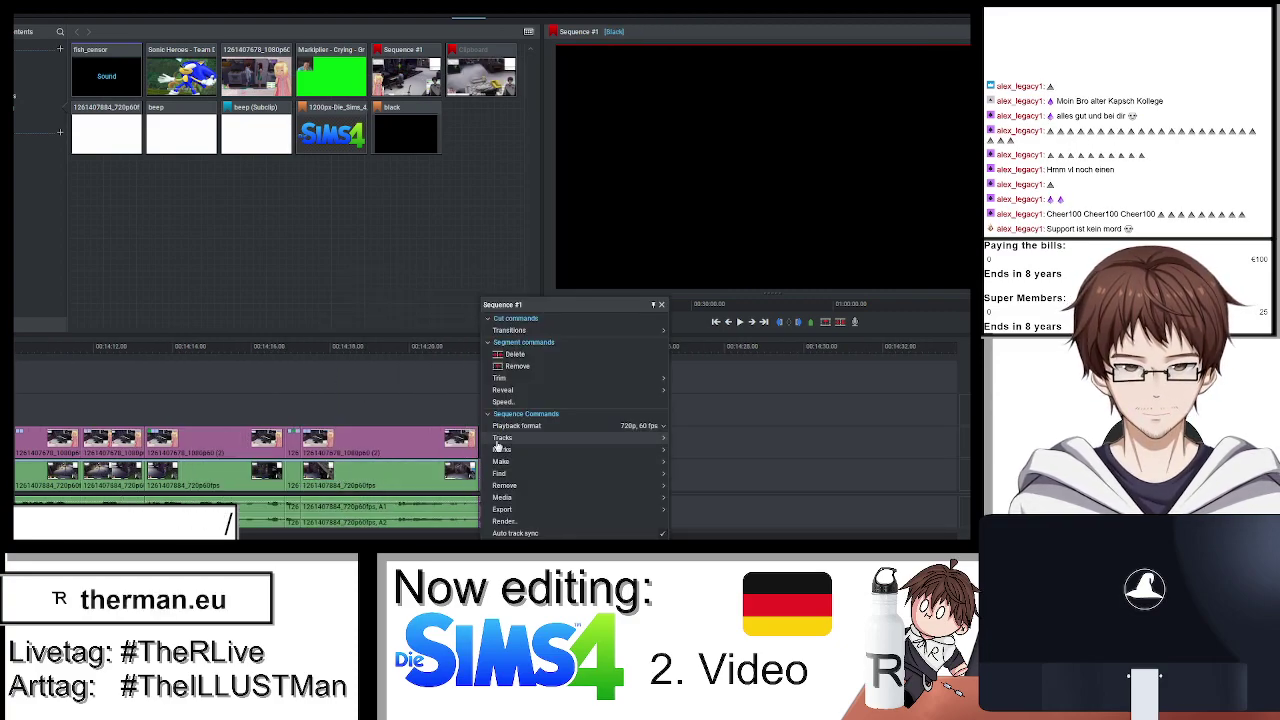
{"action": "left_click", "coordinate": [530, 371]}
{"action": "right_click", "coordinate": [514, 481]}
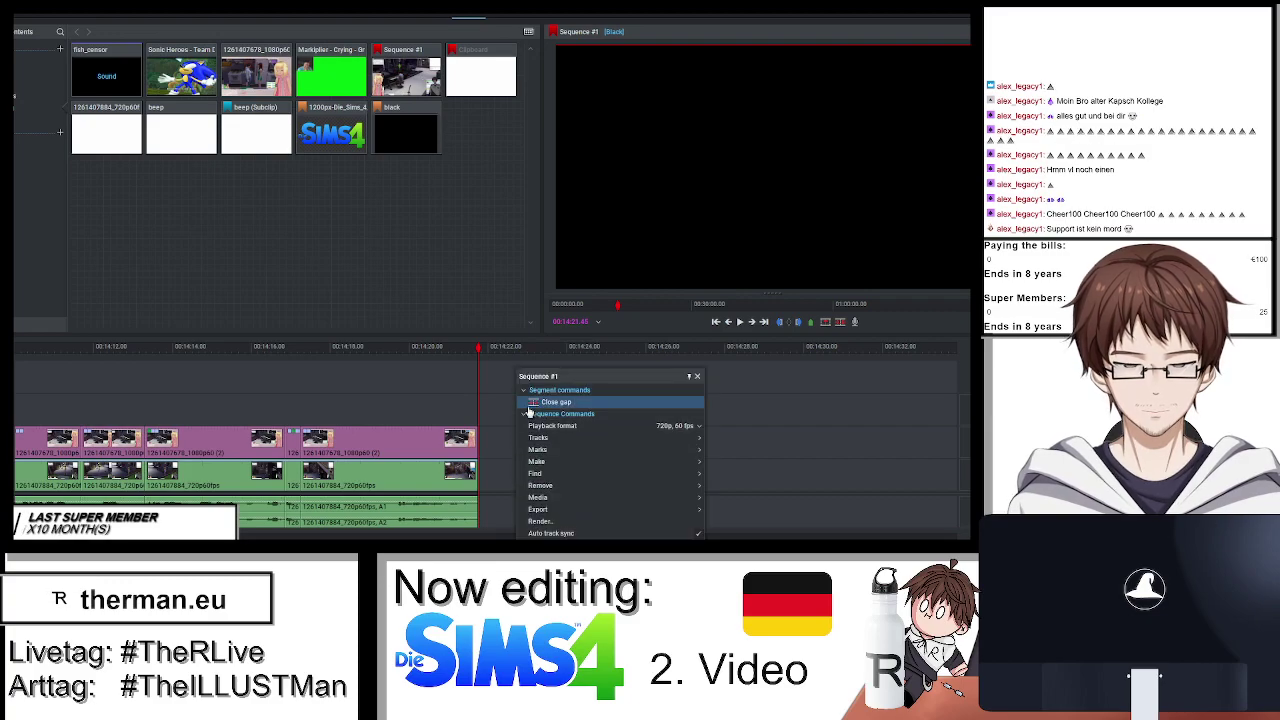
{"action": "left_click", "coordinate": [527, 405]}
Add 15-frame Dissolve transitions at the 14:21 cut on the 1080p overlay and the 720p footage.
{"action": "right_click", "coordinate": [479, 449]}
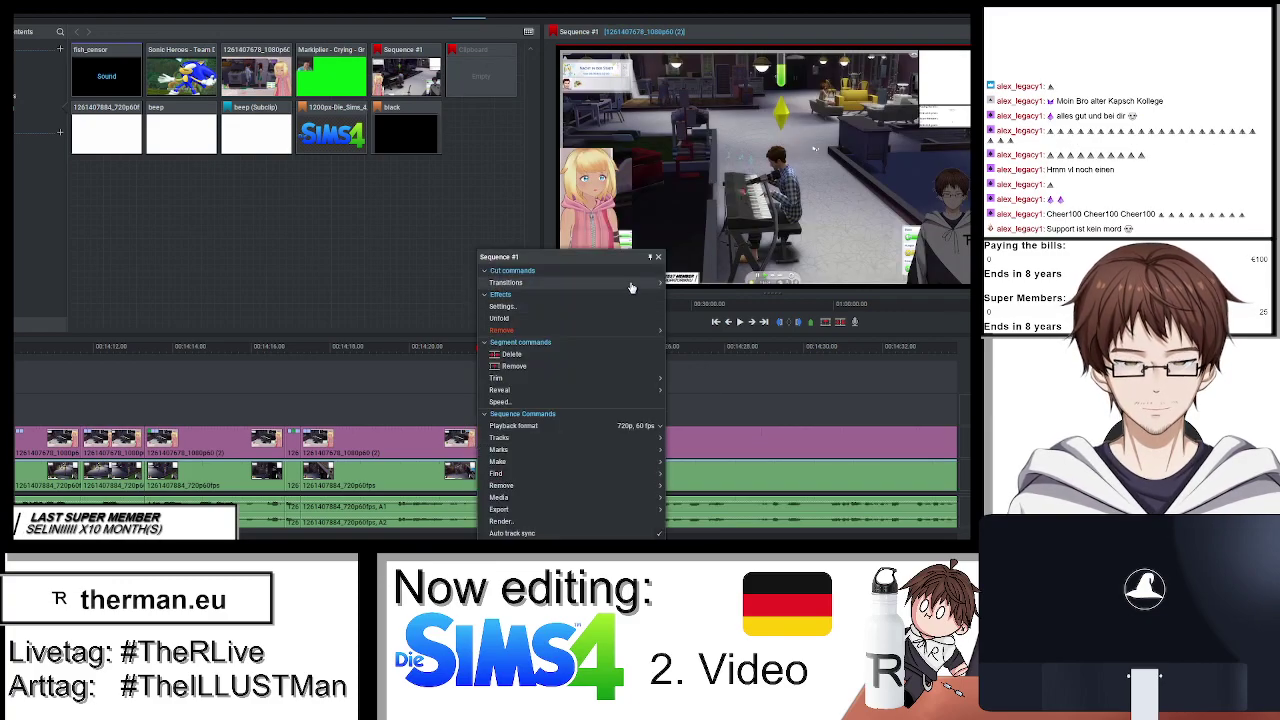
{"action": "mouse_move", "coordinate": [631, 284]}
{"action": "left_click", "coordinate": [681, 284]}
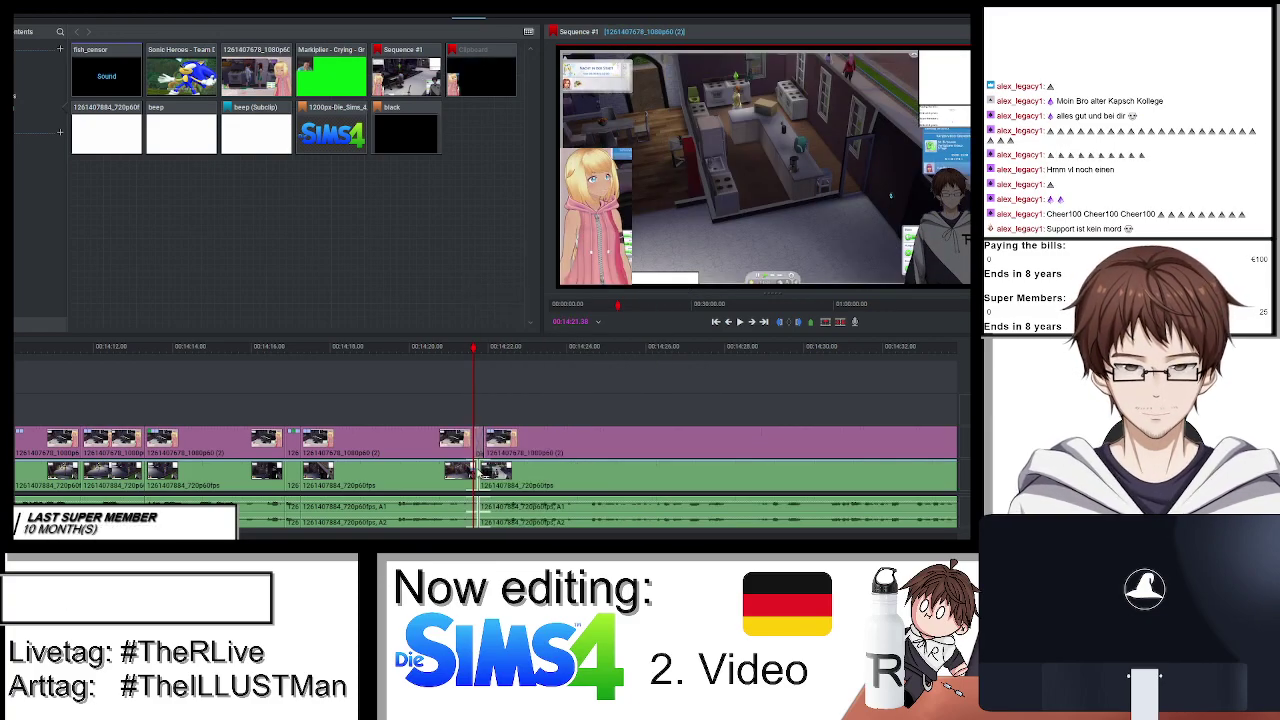
{"action": "right_click", "coordinate": [479, 470]}
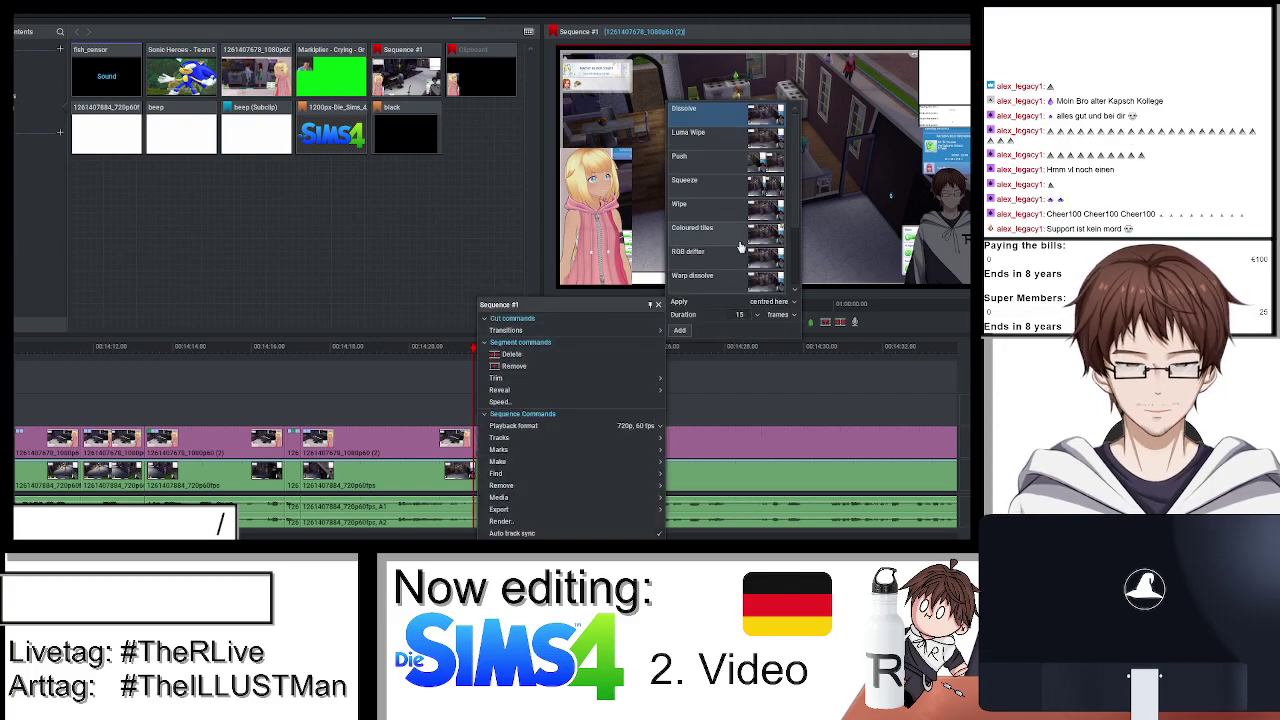
{"action": "key", "text": "Escape"}
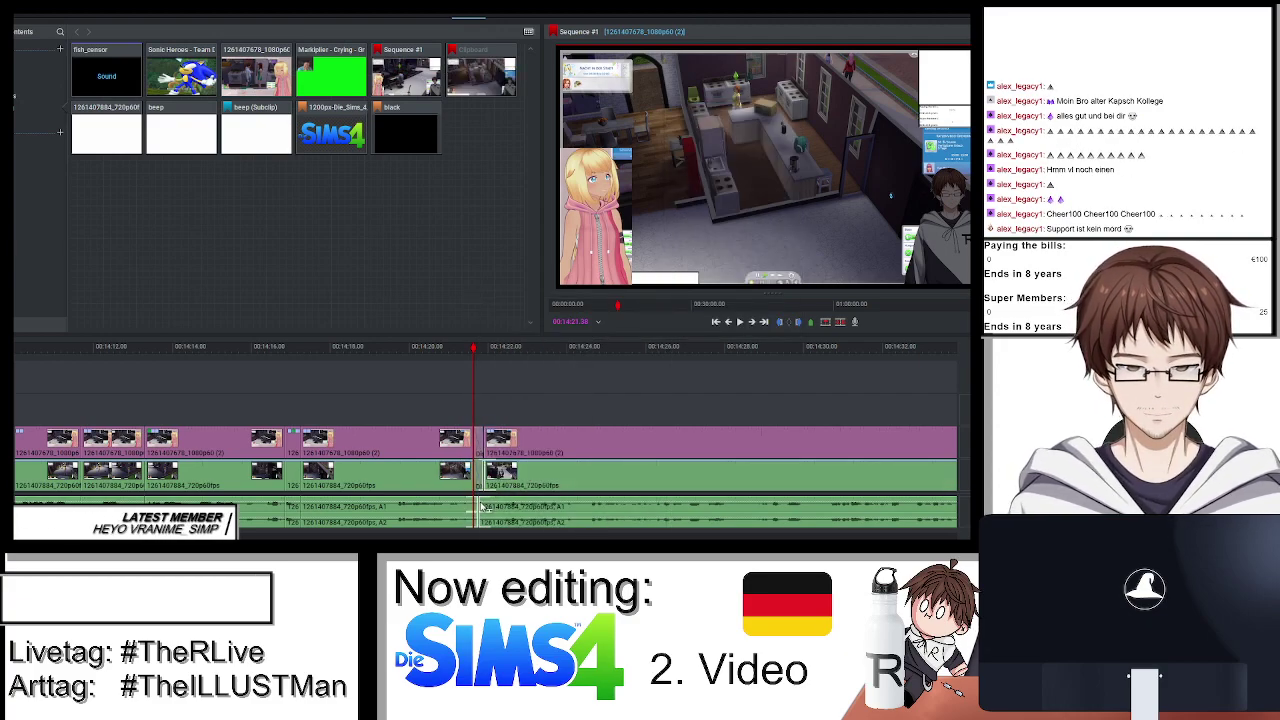
Add a centred 15-frame audio crossfade at the 14:21 cut and play on through the piano scene.
{"action": "right_click", "coordinate": [481, 507]}
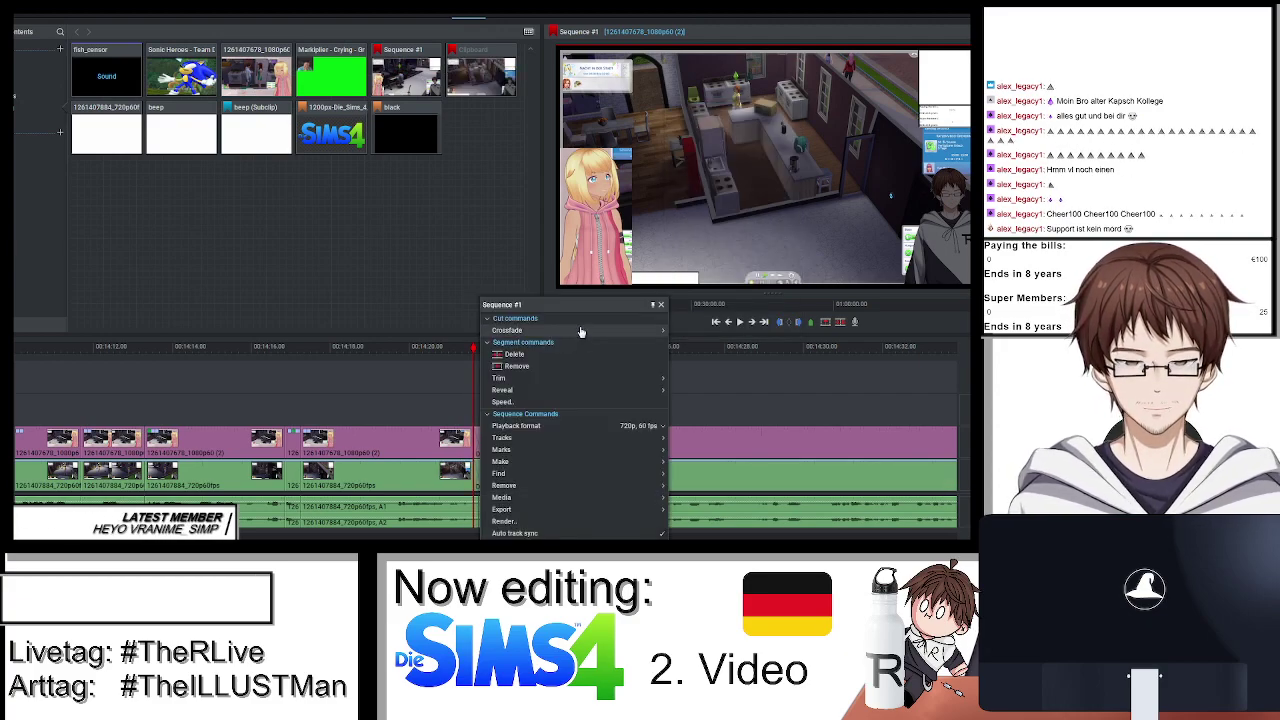
{"action": "mouse_move", "coordinate": [632, 334]}
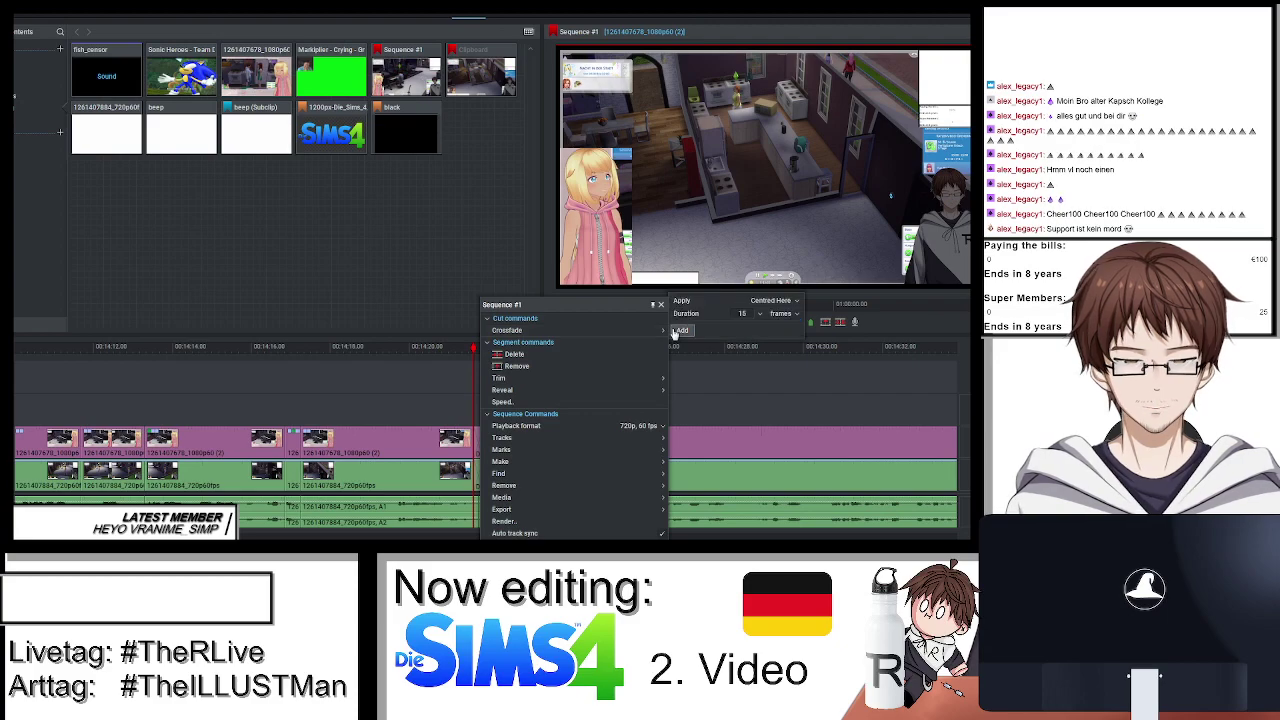
{"action": "left_click", "coordinate": [676, 331]}
{"action": "key", "text": "space"}
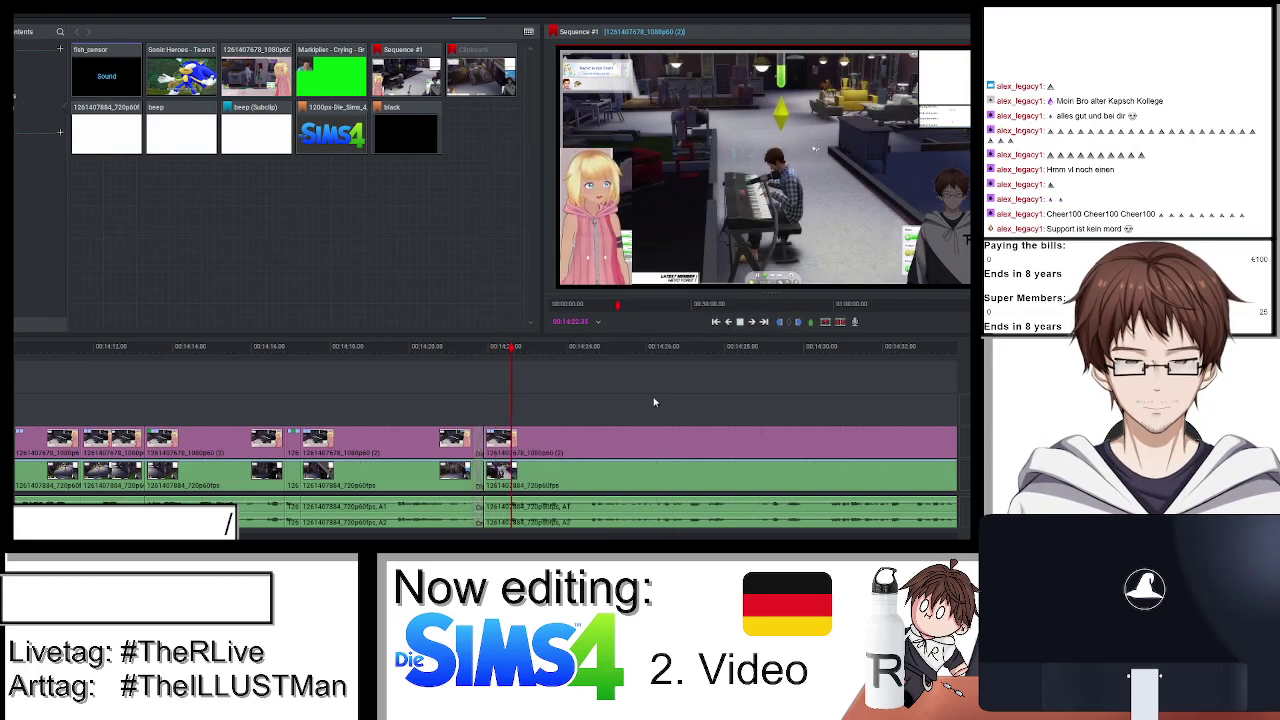
{"action": "scroll", "coordinate": [654, 403], "scroll_direction": "down", "scroll_amount": 3}
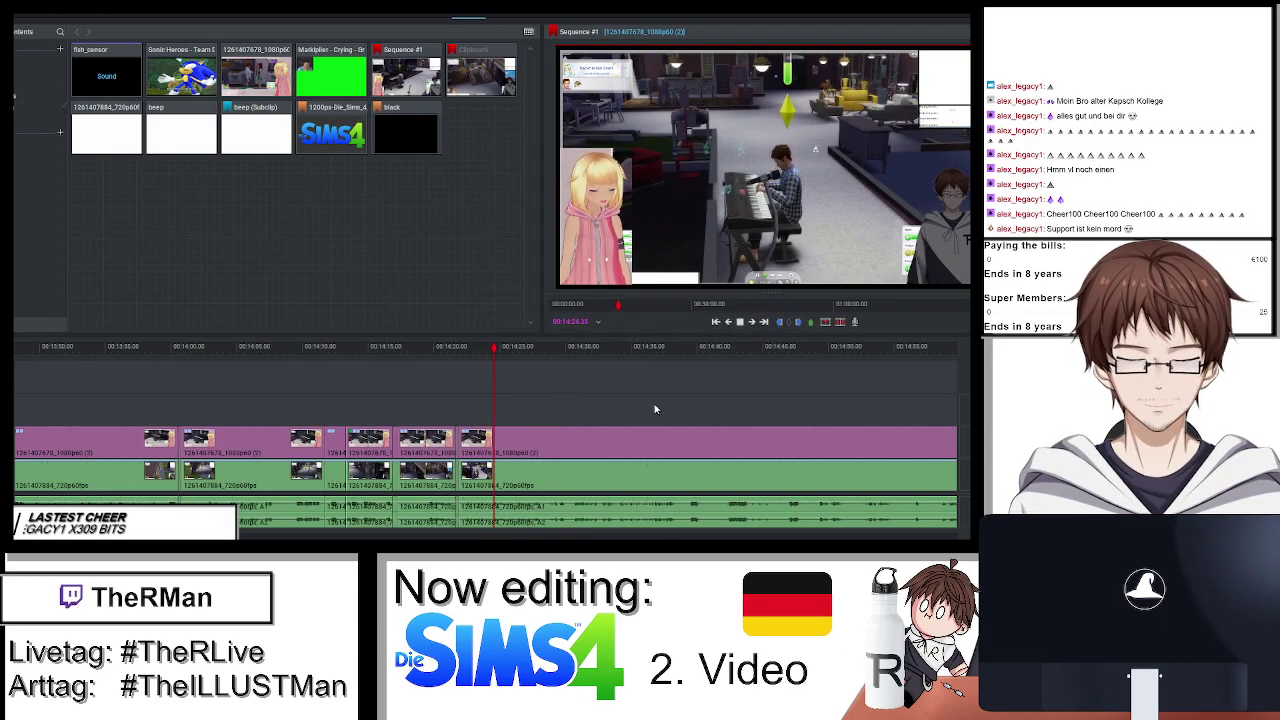
{"action": "scroll", "coordinate": [655, 409], "scroll_direction": "down", "scroll_amount": 3}
{"action": "scroll", "coordinate": [655, 409], "scroll_direction": "down", "scroll_amount": 3}
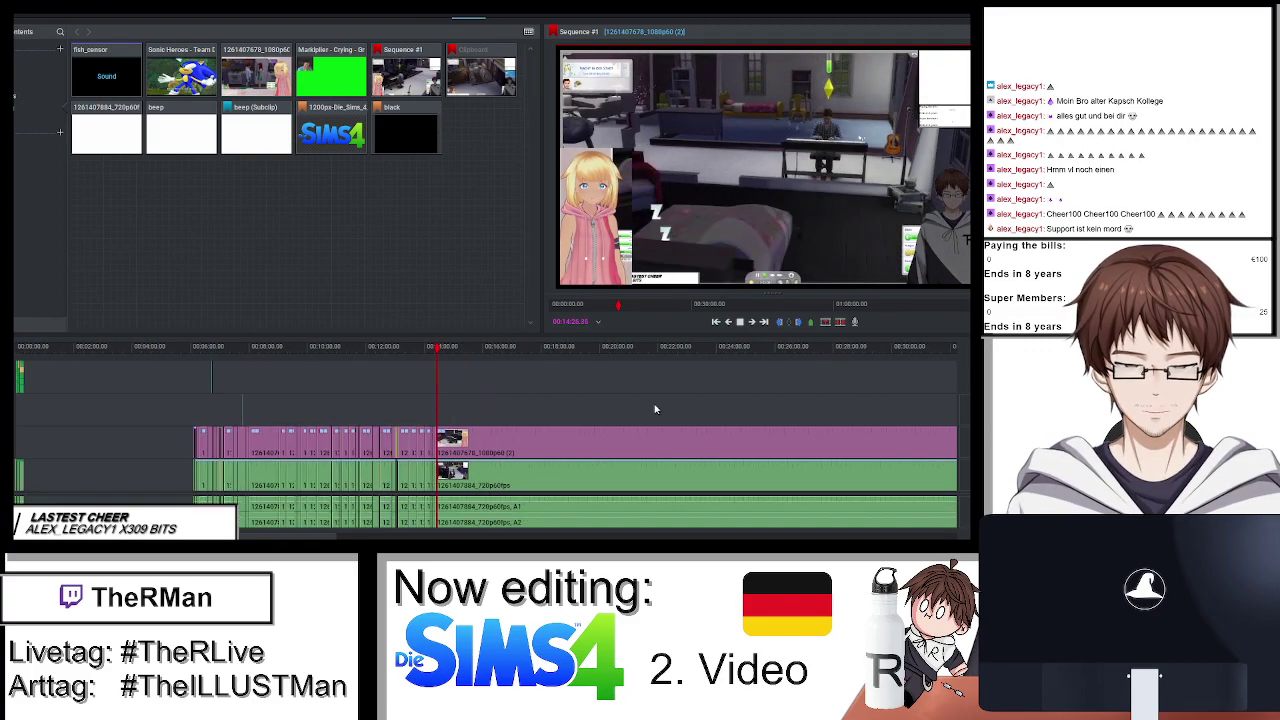
{"action": "scroll", "coordinate": [655, 409], "scroll_direction": "up", "scroll_amount": 6}
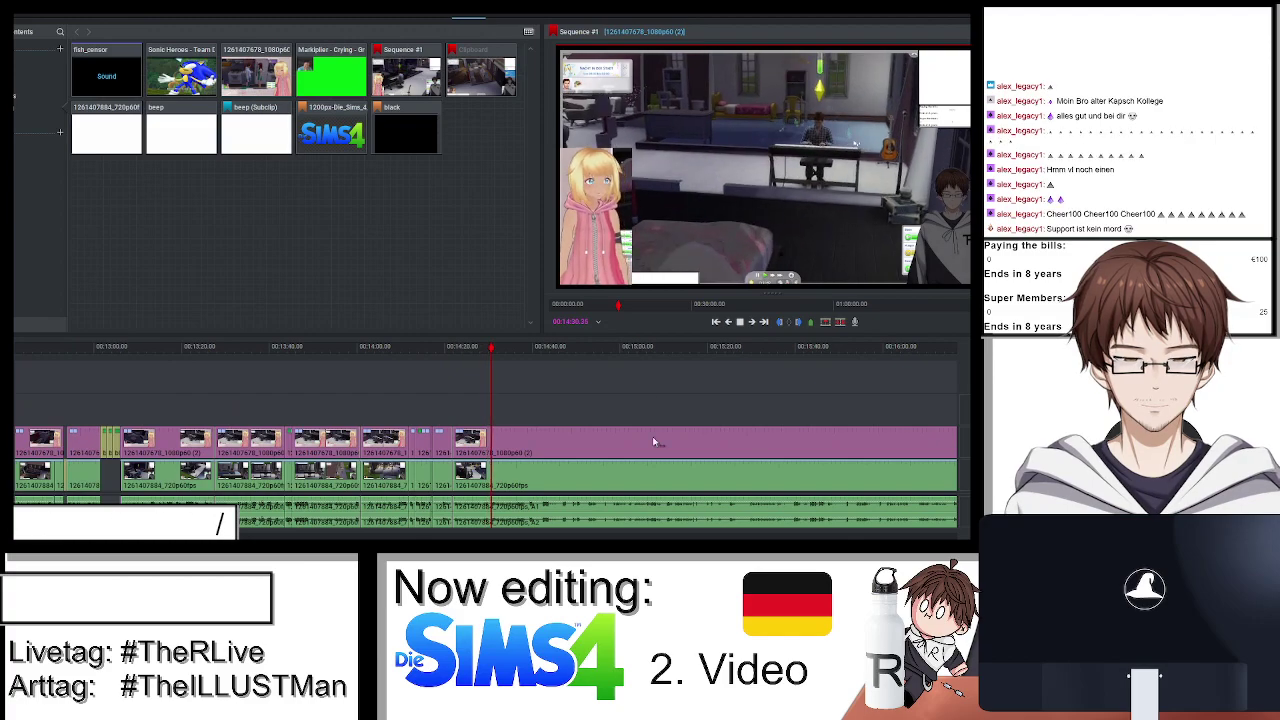
Split at 14:40, remove both footage layers between 14:40 and about 14:42, and close the gap.
{"action": "scroll", "coordinate": [648, 400], "scroll_direction": "up", "scroll_amount": 3}
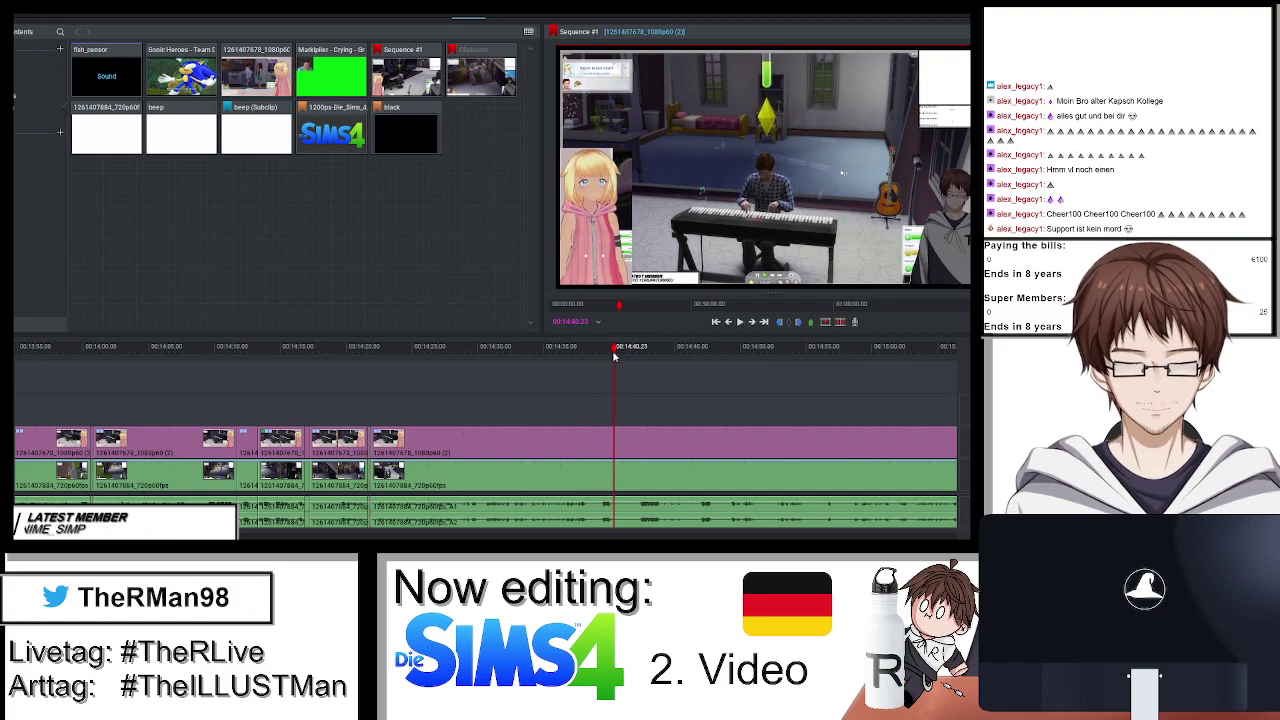
{"action": "key", "text": "c"}
{"action": "right_click", "coordinate": [629, 432]}
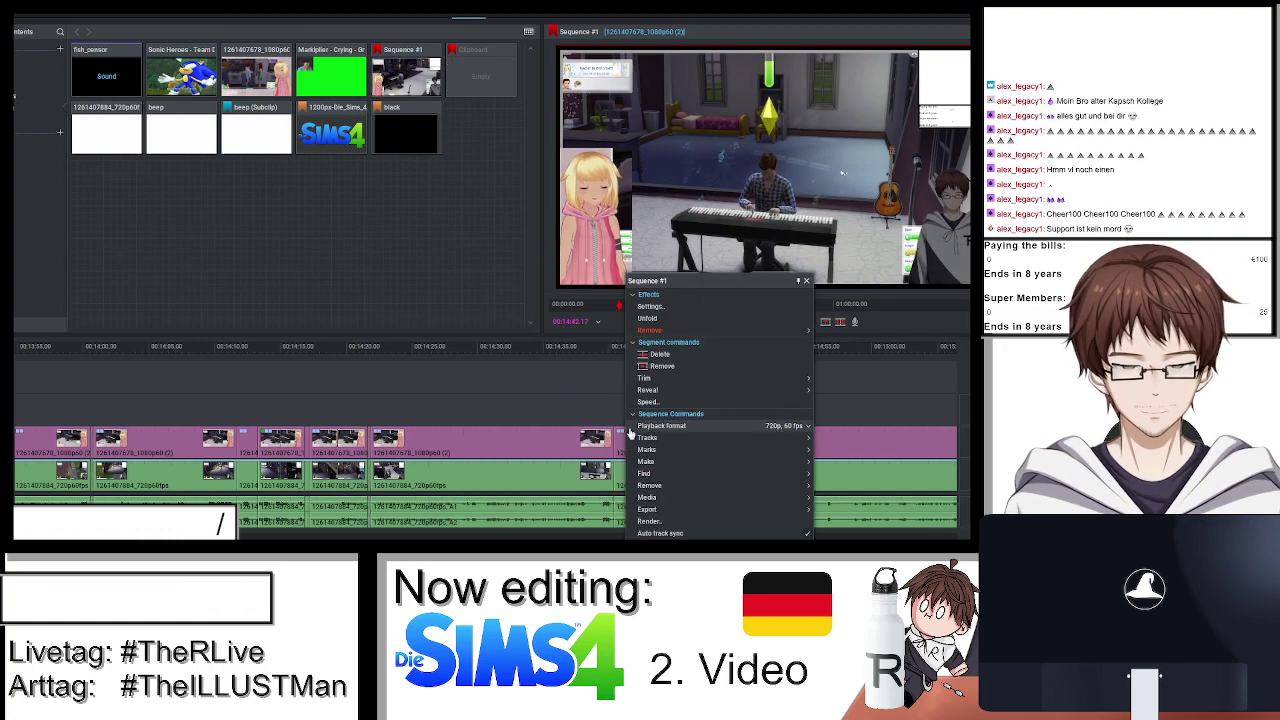
{"action": "left_click", "coordinate": [736, 367]}
{"action": "right_click", "coordinate": [620, 448]}
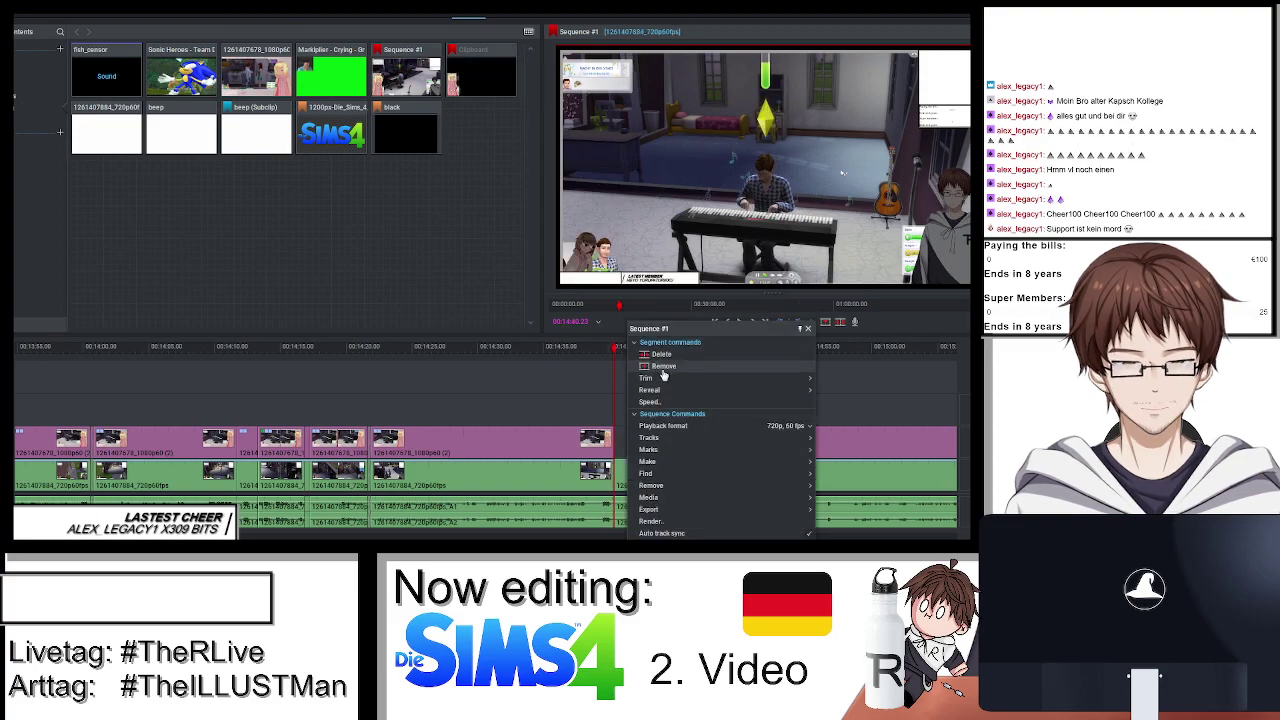
{"action": "left_click", "coordinate": [632, 461]}
{"action": "right_click", "coordinate": [622, 472]}
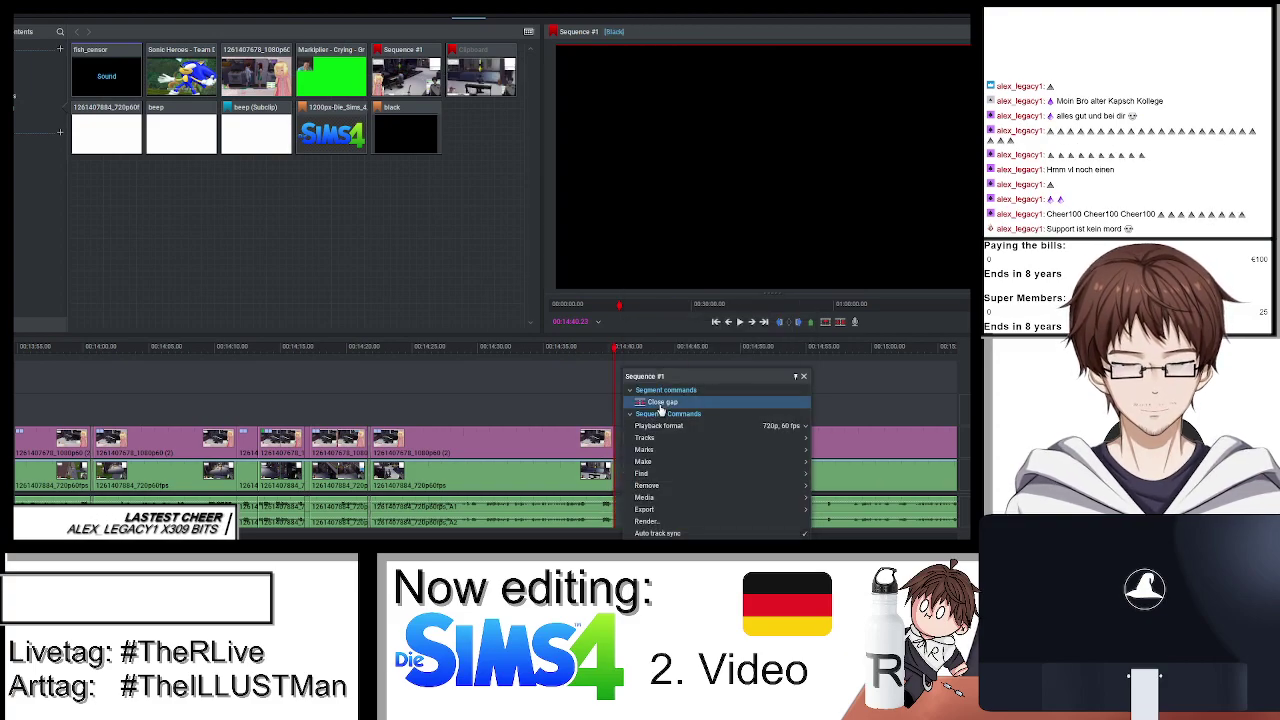
{"action": "left_click", "coordinate": [656, 403]}
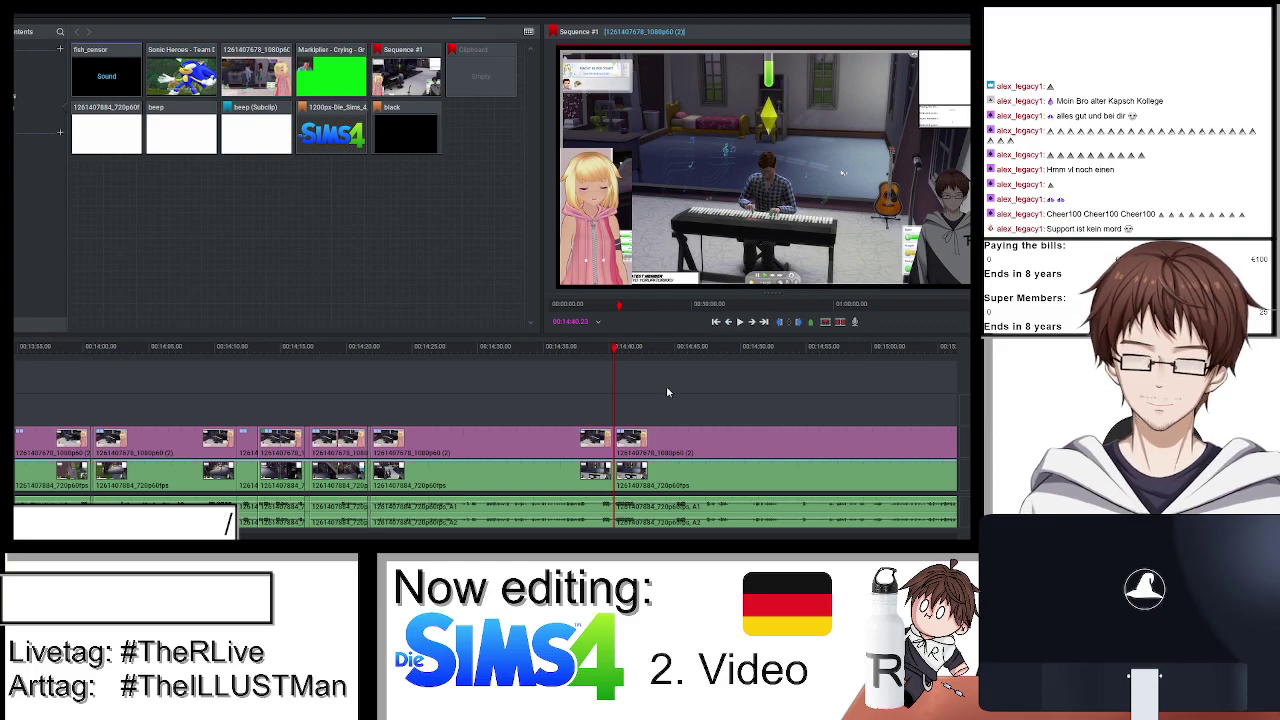
Play the footage from the 14:40 cut to about 15:23 to look for the next section worth cutting.
{"action": "key", "text": "space"}
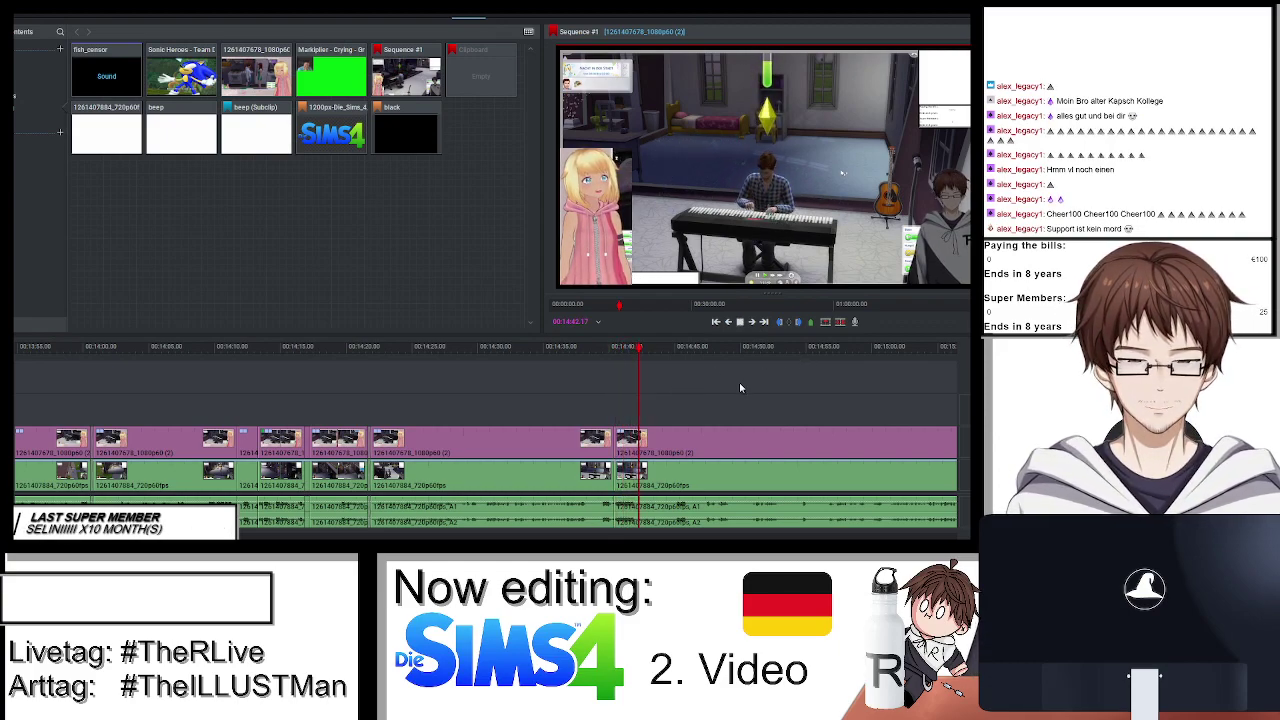
{"action": "key", "text": "space"}
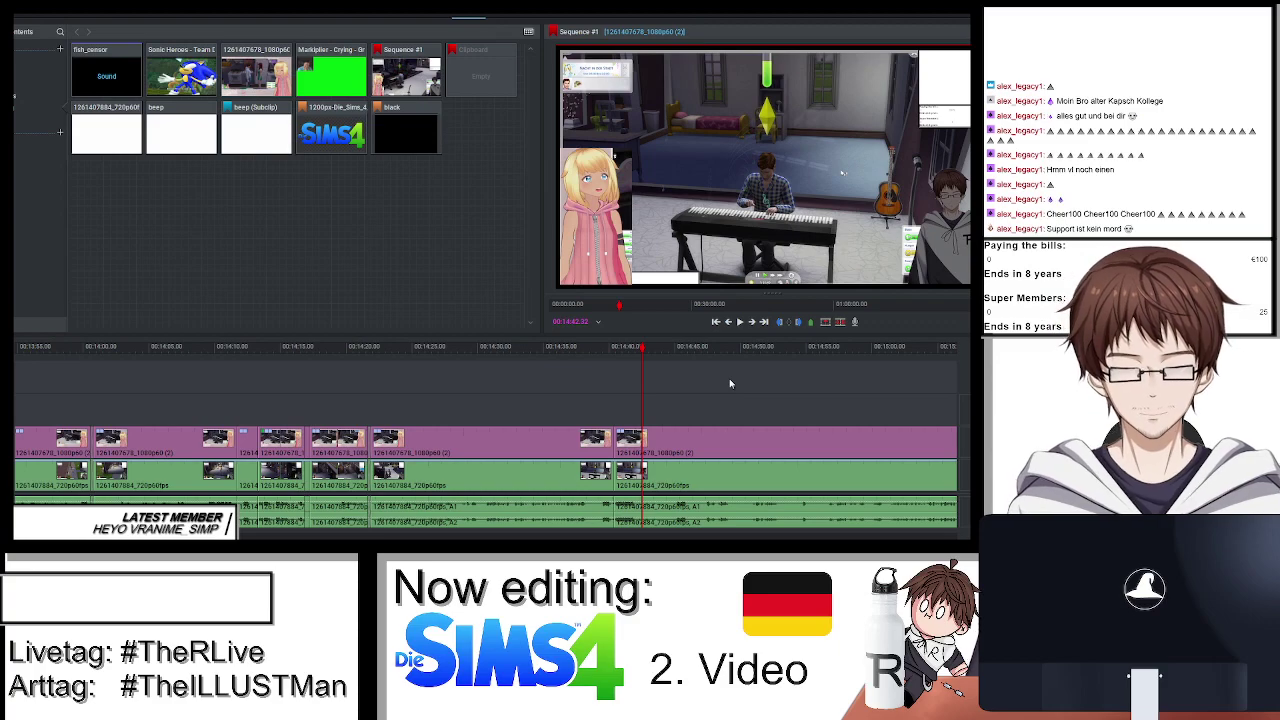
{"action": "scroll", "coordinate": [703, 421], "scroll_direction": "down", "scroll_amount": 3}
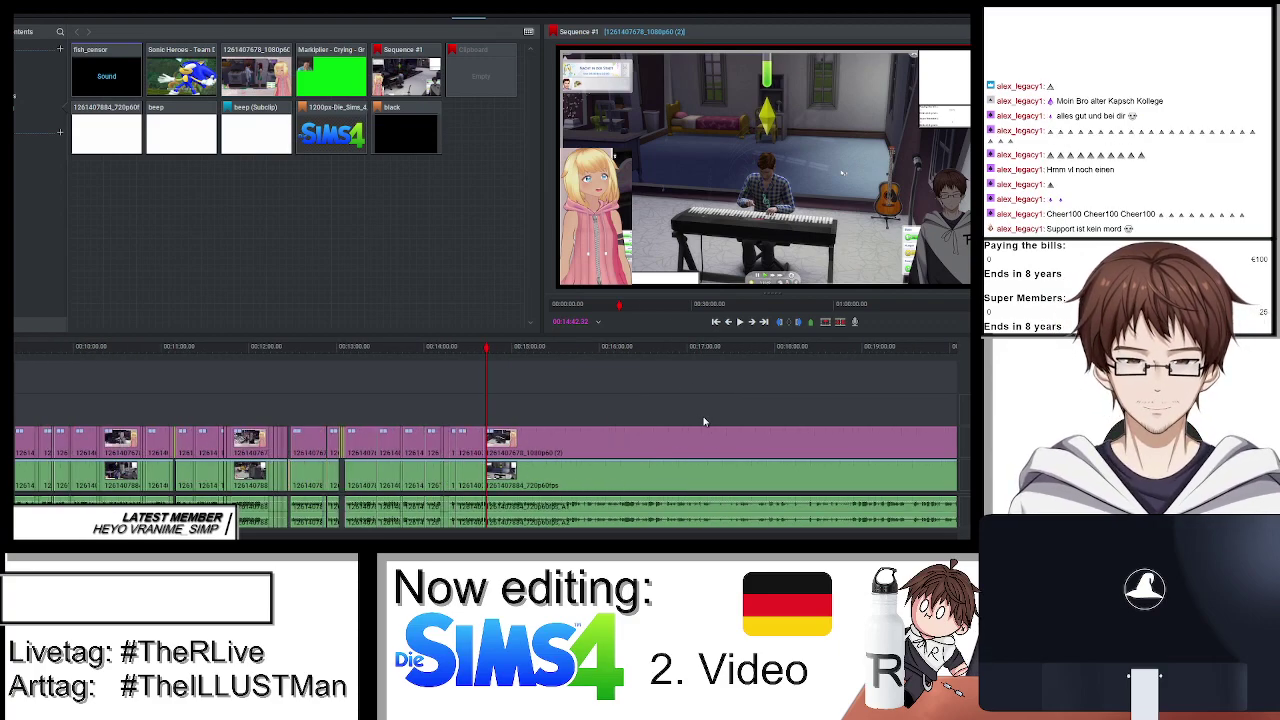
{"action": "scroll", "coordinate": [703, 421], "scroll_direction": "up", "scroll_amount": 2}
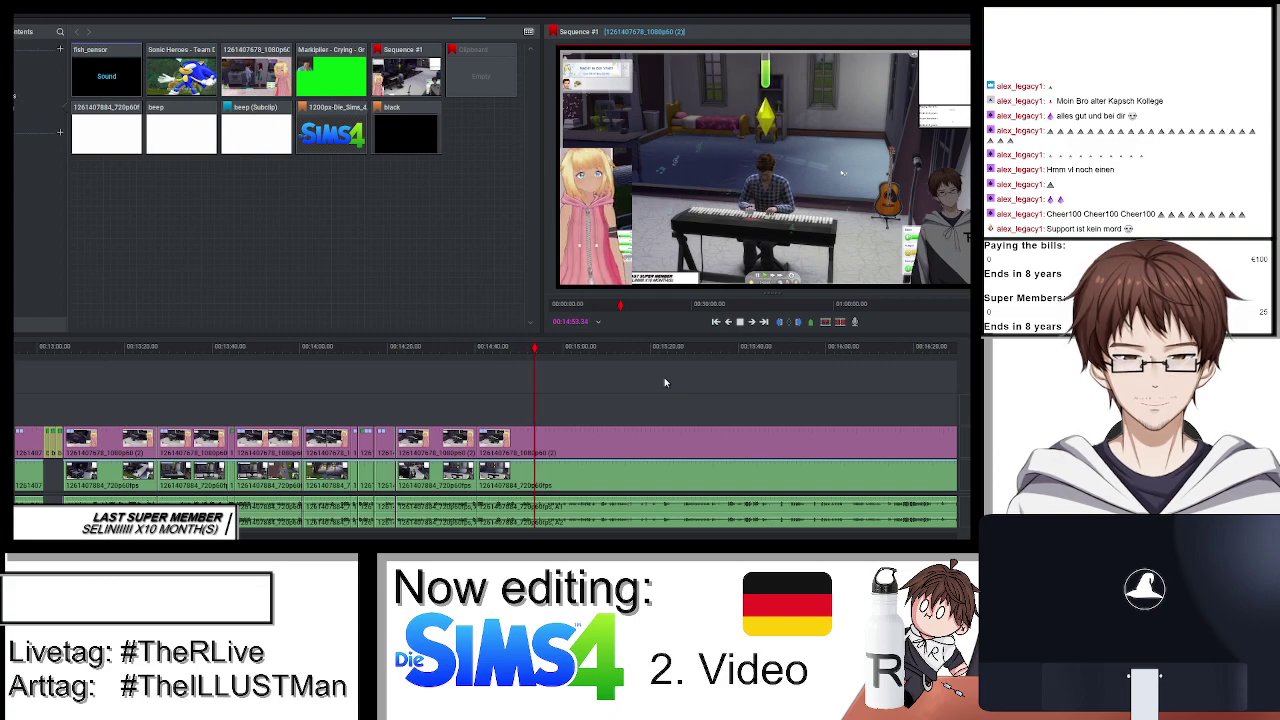
{"action": "scroll", "coordinate": [664, 382], "scroll_direction": "up", "scroll_amount": 3}
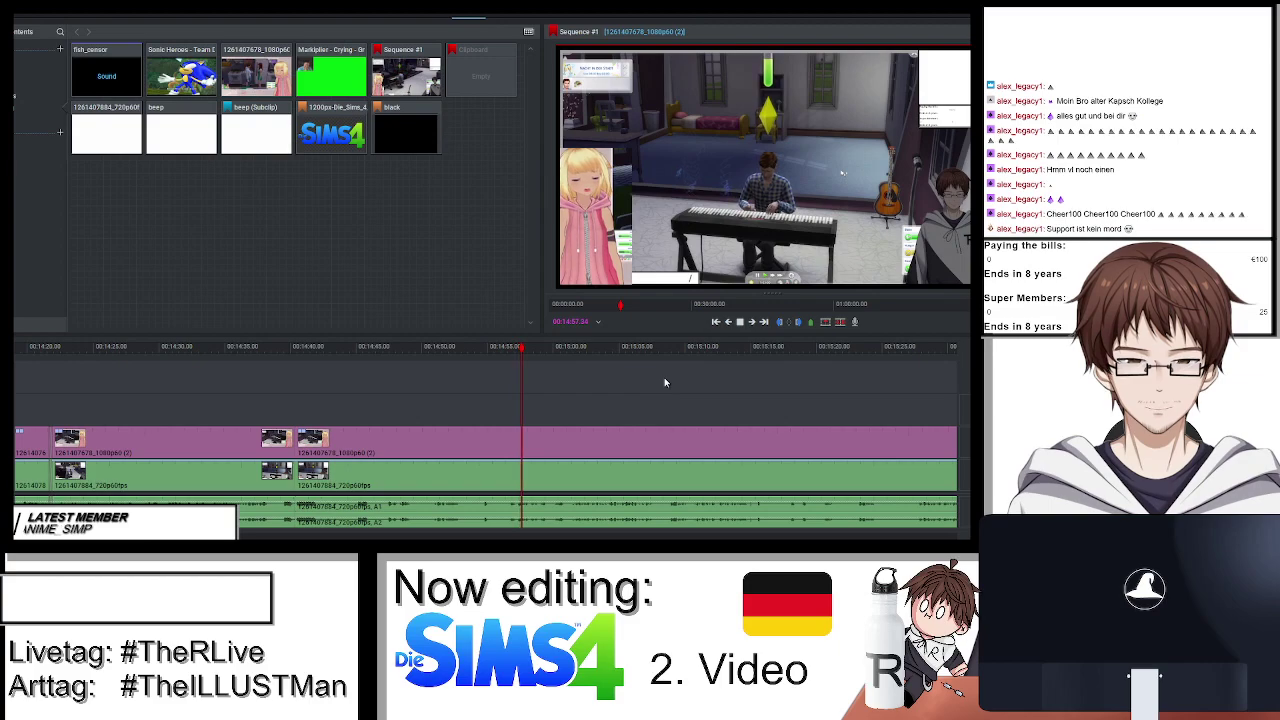
{"action": "scroll", "coordinate": [664, 382], "scroll_direction": "down", "scroll_amount": 3}
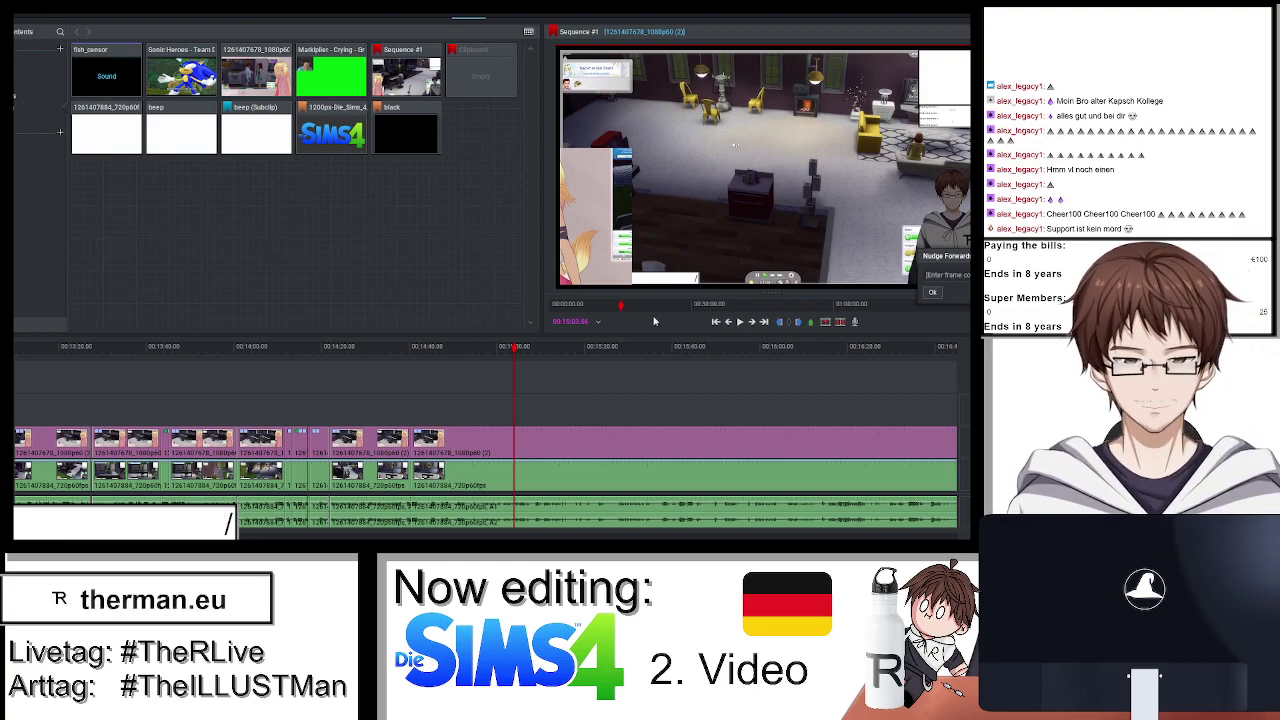
{"action": "key", "text": "space"}
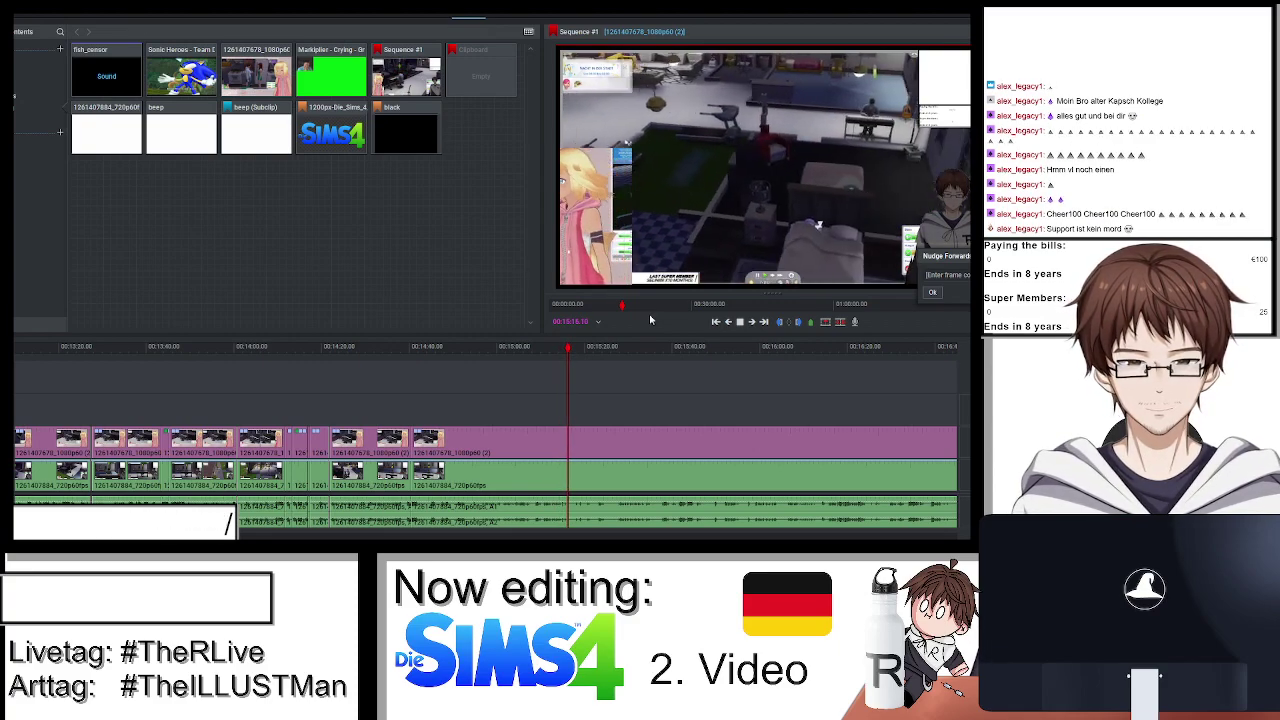
{"action": "key", "text": "space"}
{"action": "key", "text": "space"}
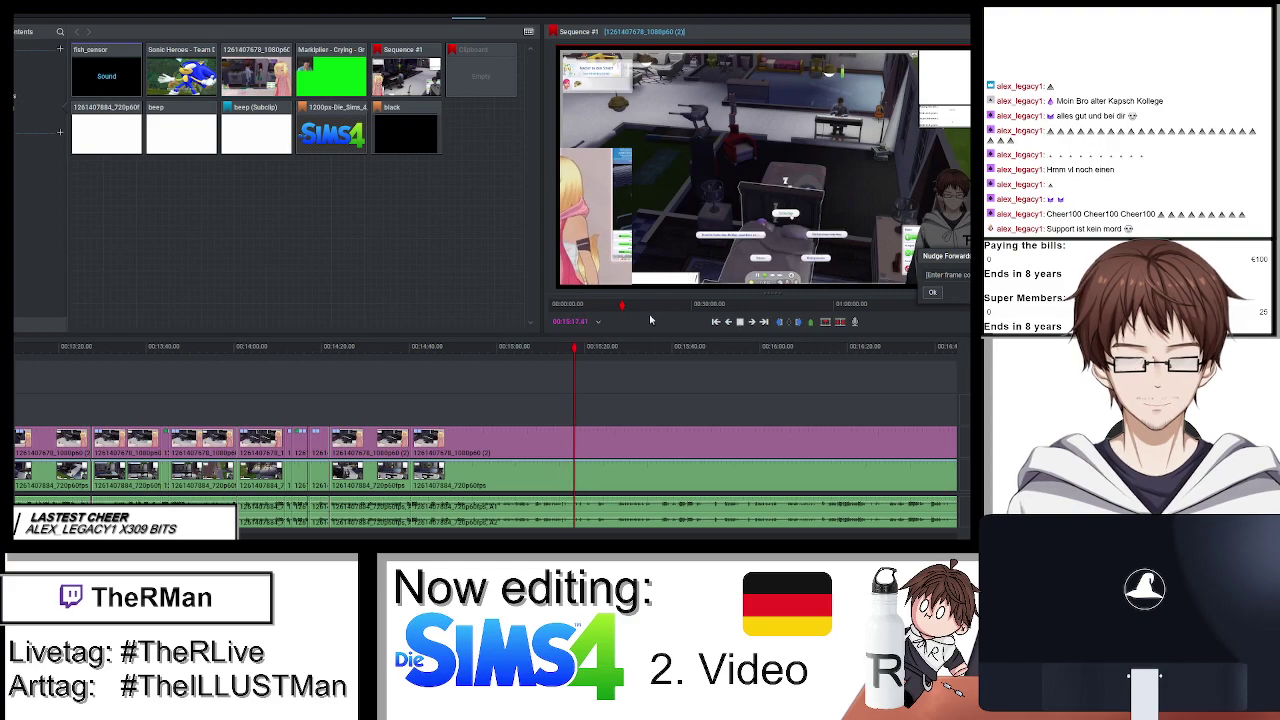
{"action": "scroll", "coordinate": [644, 361], "scroll_direction": "up", "scroll_amount": 3}
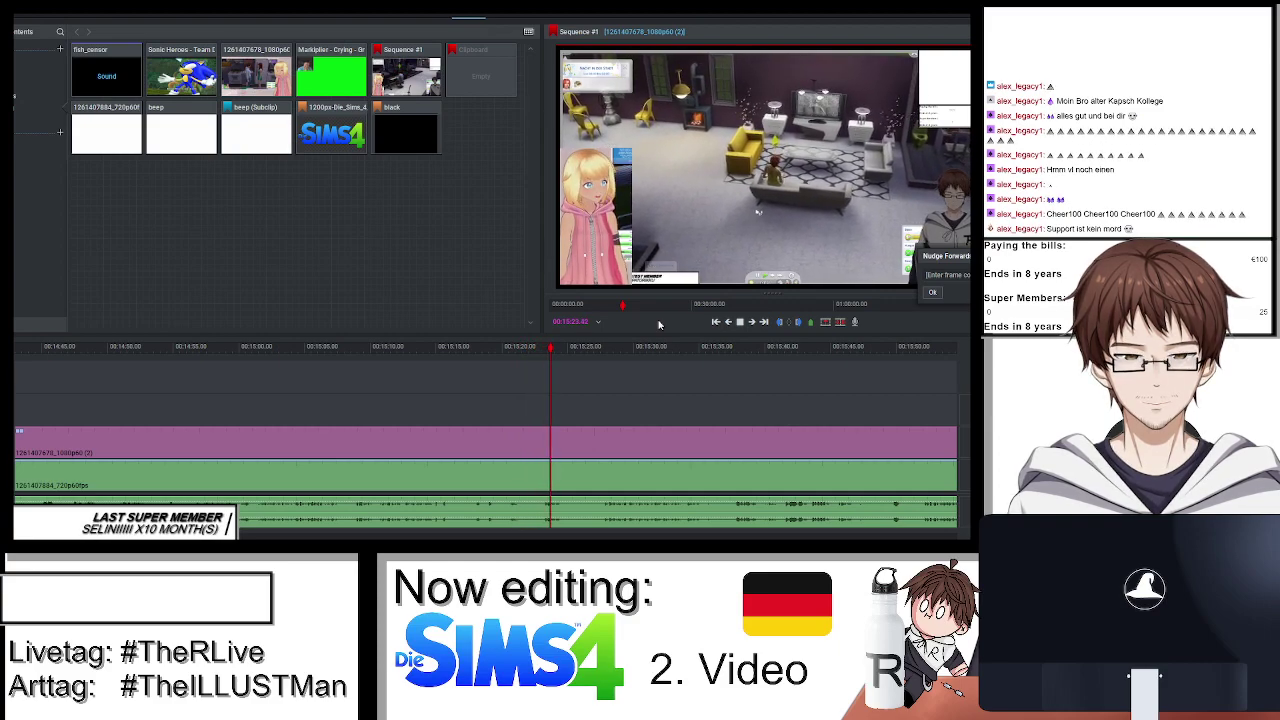
Split both footage layers with their audio at about 15:24 and again at about 15:21.
{"action": "key", "text": "space"}
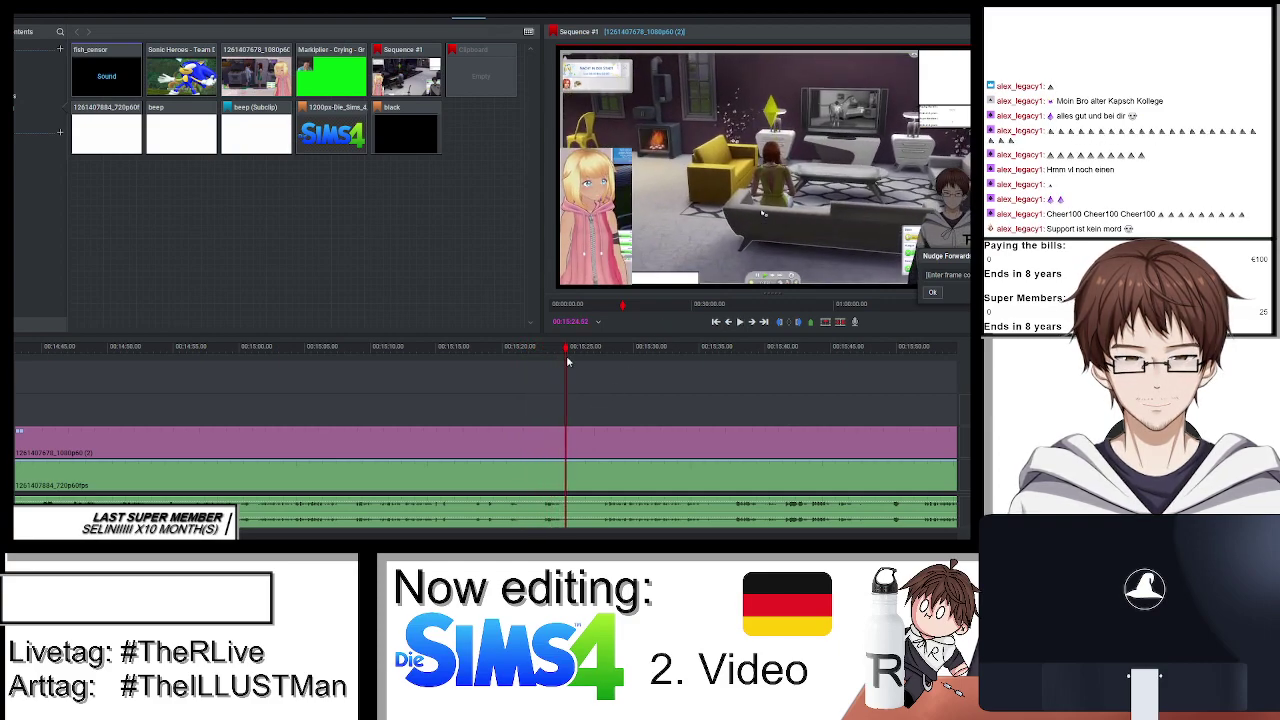
{"action": "left_click_drag", "start_coordinate": [567, 350], "coordinate": [548, 351]}
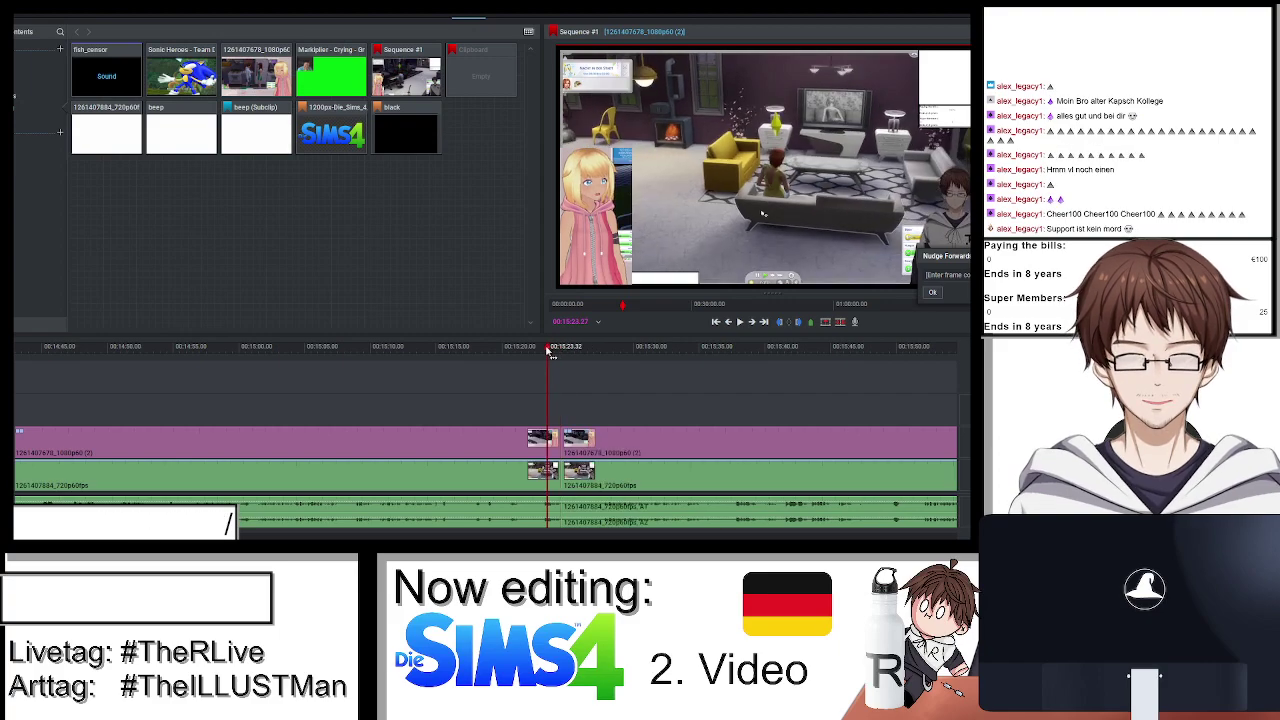
{"action": "key", "text": "space"}
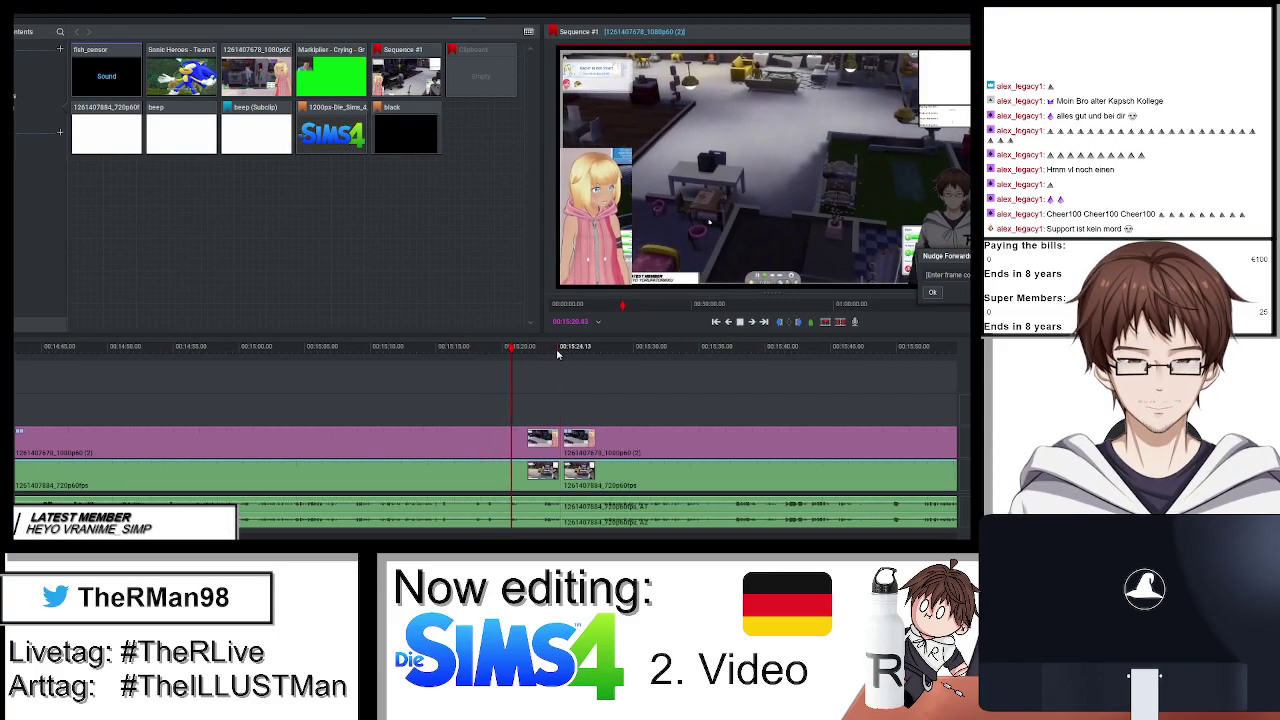
{"action": "key", "text": "space"}
{"action": "scroll", "coordinate": [577, 393], "scroll_direction": "up", "scroll_amount": 3}
{"action": "key", "text": "c"}
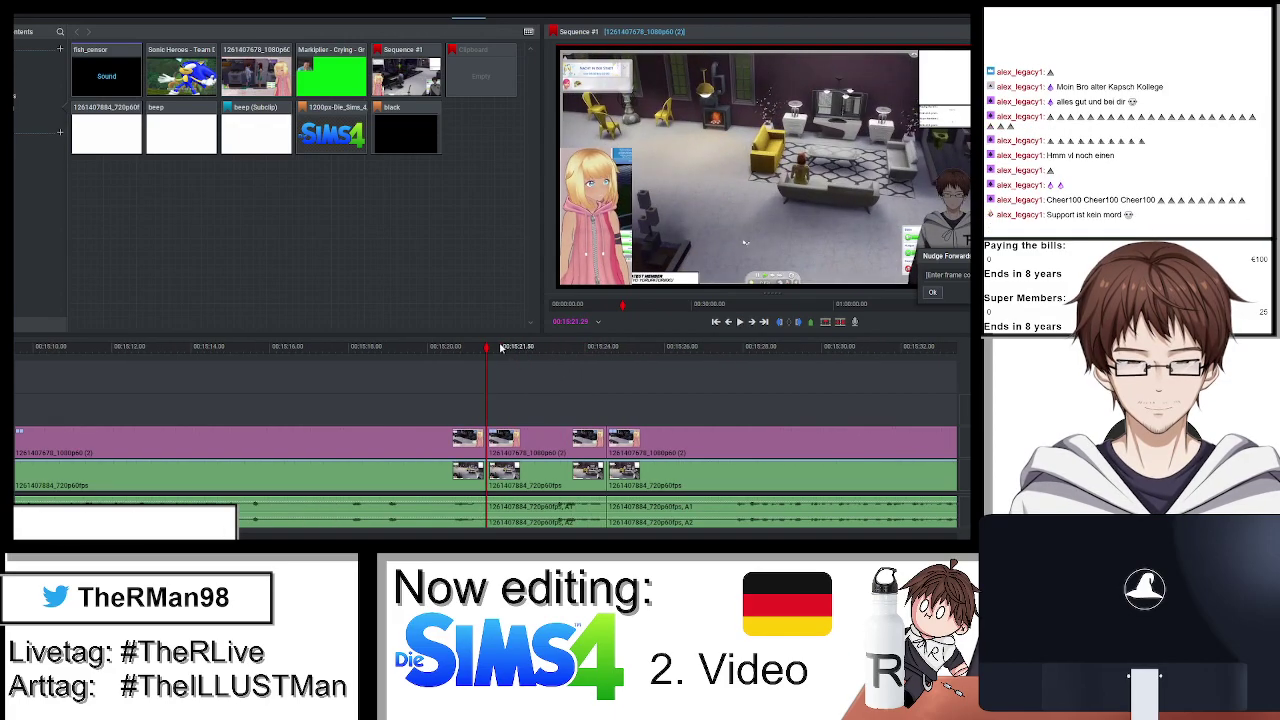
Review the living-room section after the 15:21 split and trim that cut later to about 15:22.
{"action": "mouse_move", "coordinate": [503, 350]}
{"action": "left_mouse_down"}
{"action": "mouse_move", "coordinate": [524, 352]}
{"action": "mouse_move", "coordinate": [490, 356]}
{"action": "left_mouse_up"}
{"action": "key", "text": "space"}
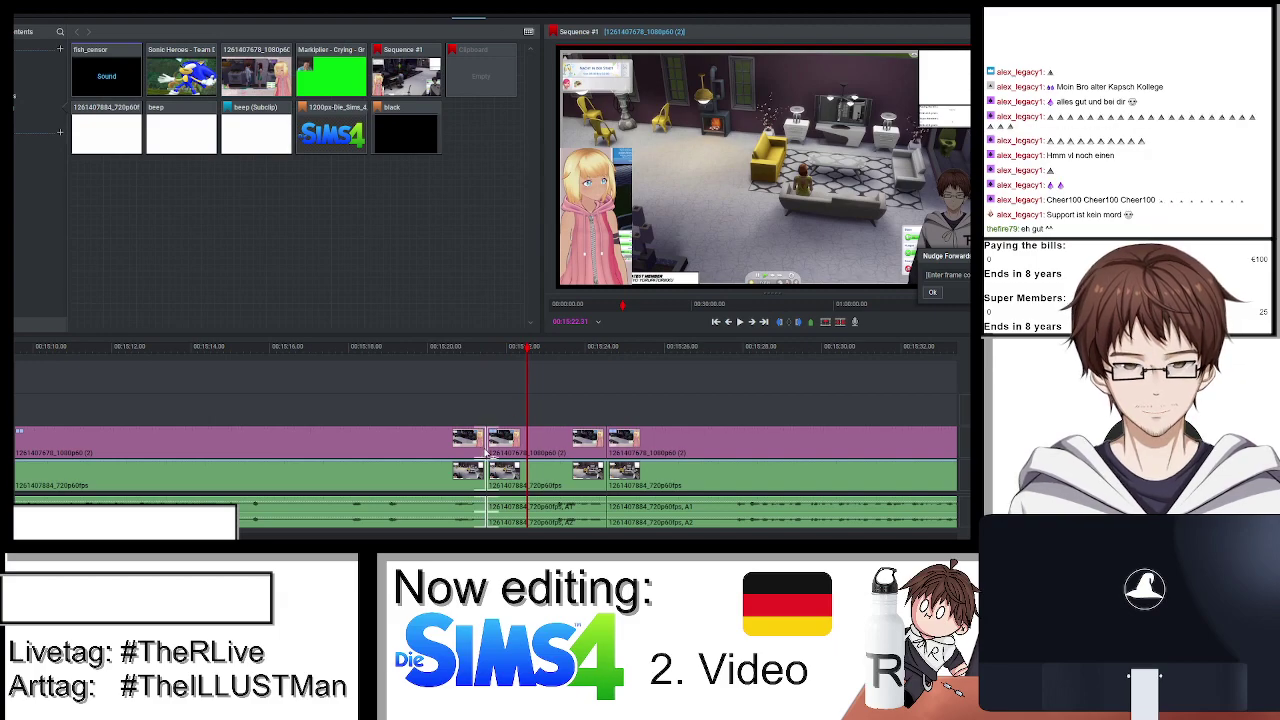
{"action": "left_click", "coordinate": [487, 453]}
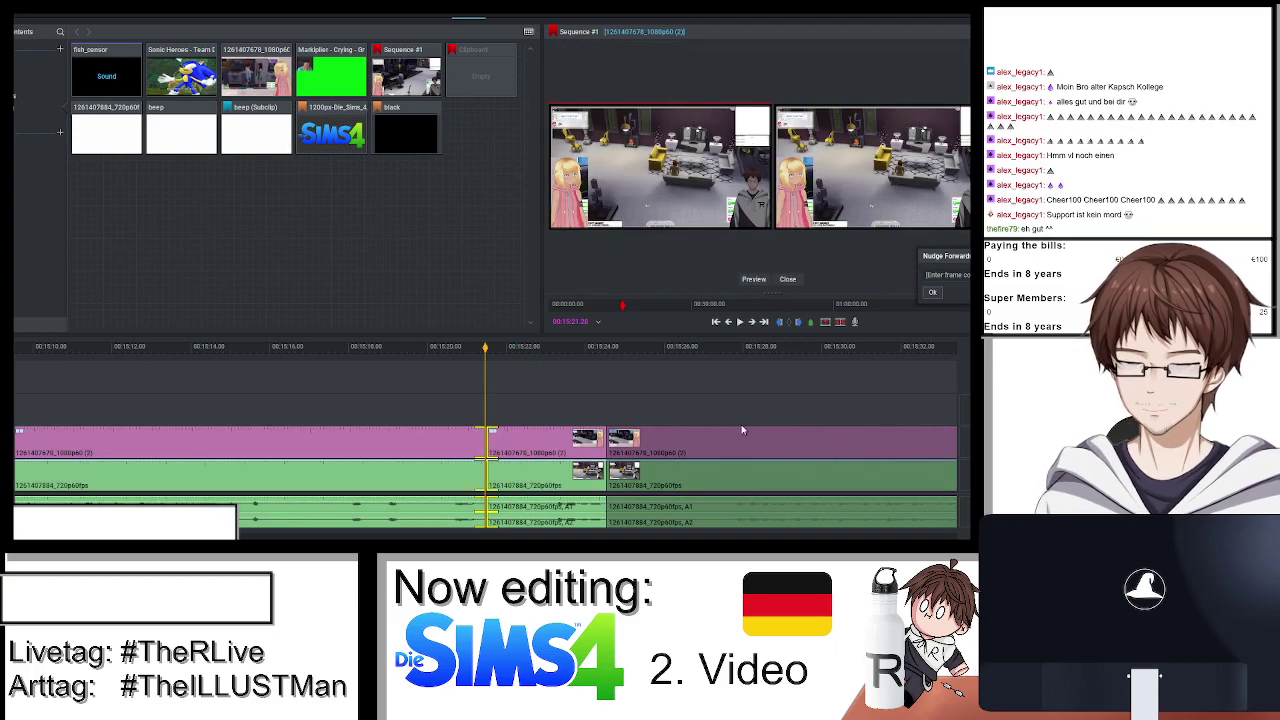
{"action": "key", "text": "space"}
{"action": "key", "text": "space"}
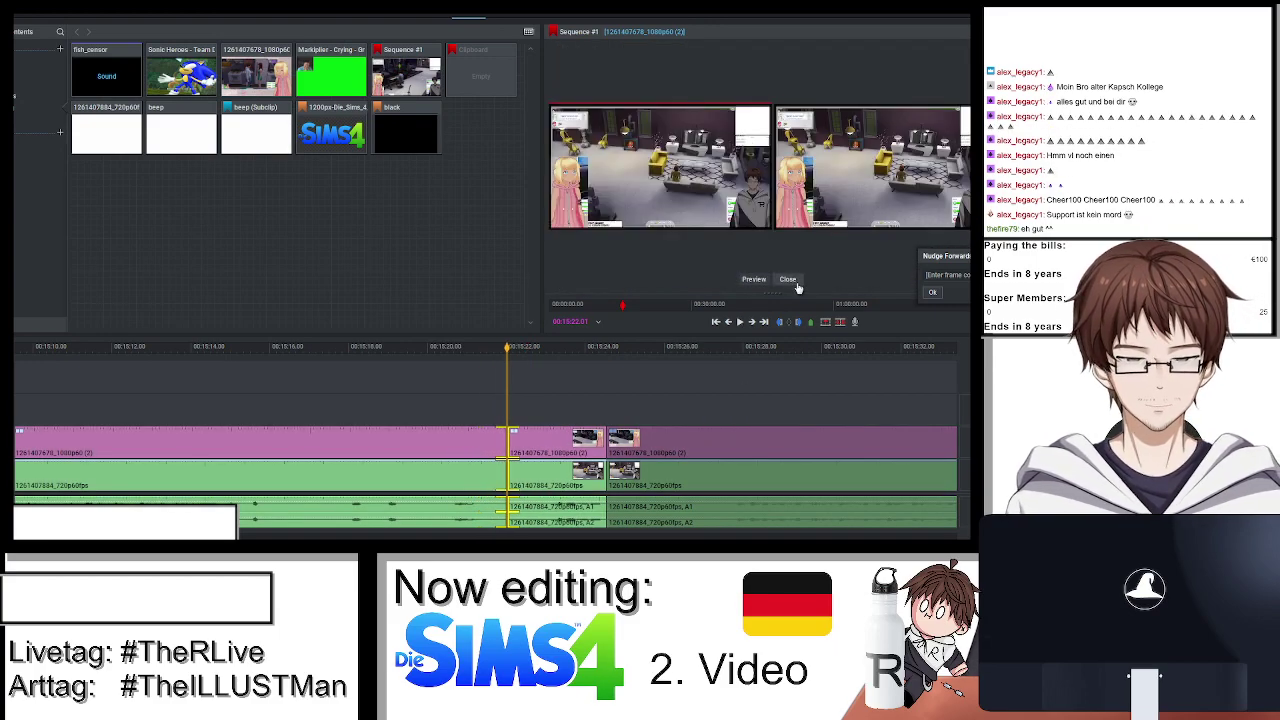
Trim the living-room cut on both footage layers earlier to about 00:15:21.50 and play the result.
{"action": "key", "text": "Escape"}
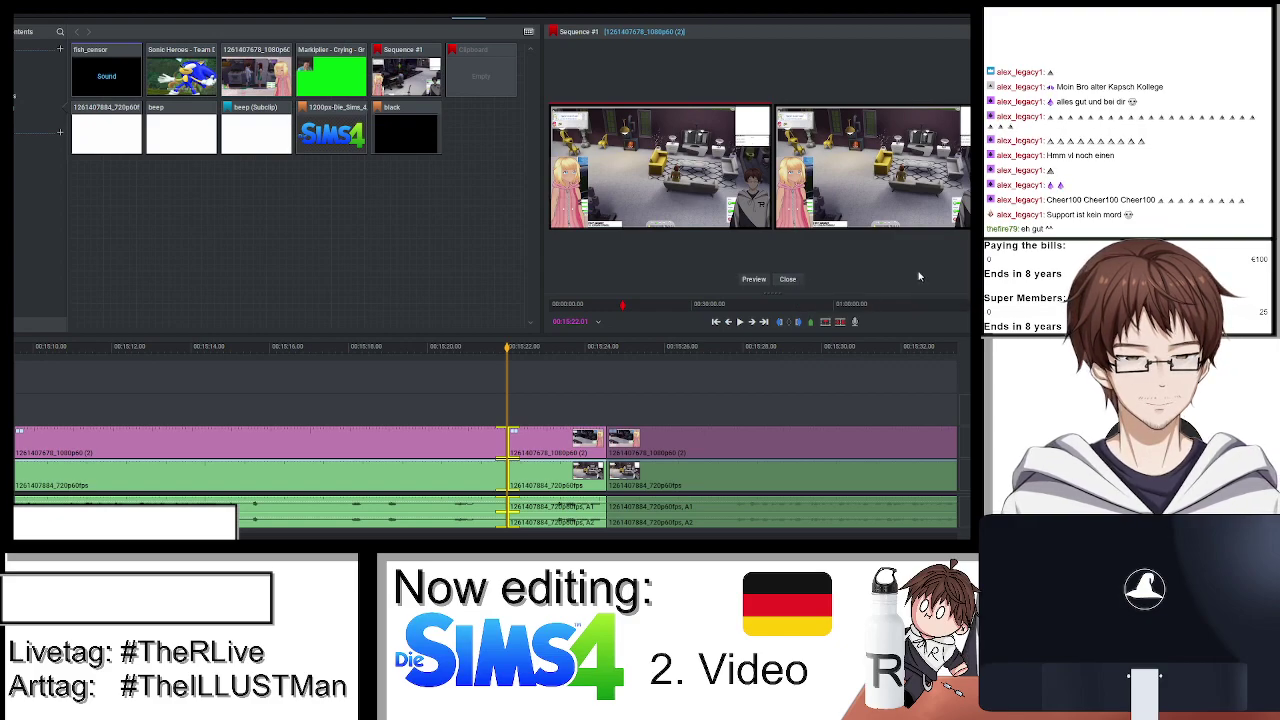
{"action": "left_click", "coordinate": [788, 280]}
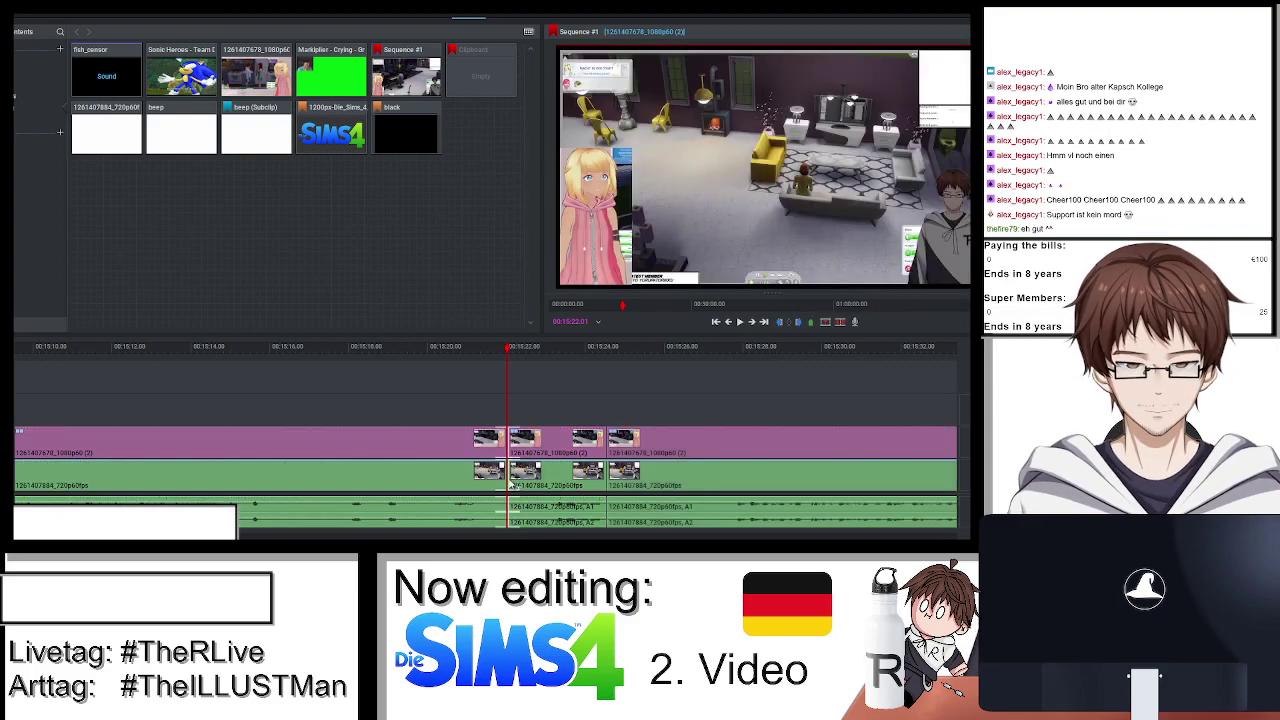
{"action": "left_click", "coordinate": [511, 485]}
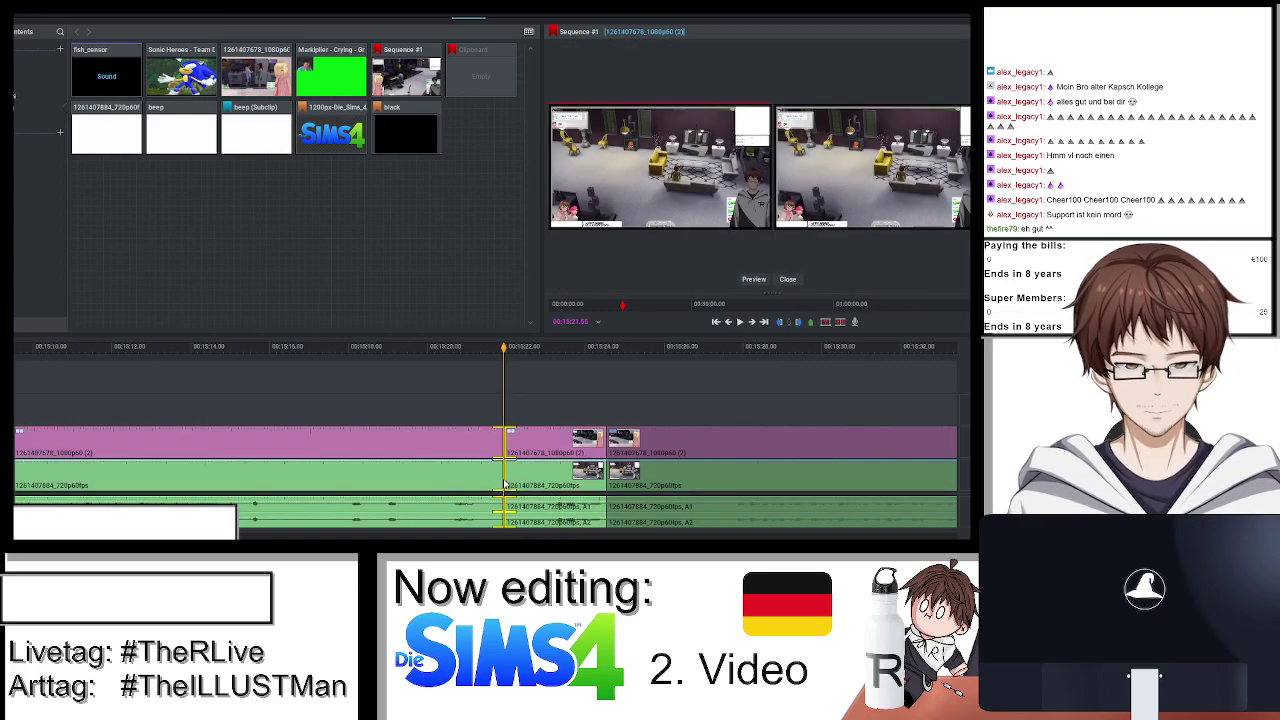
{"action": "left_click", "coordinate": [788, 280]}
{"action": "key", "text": "space"}
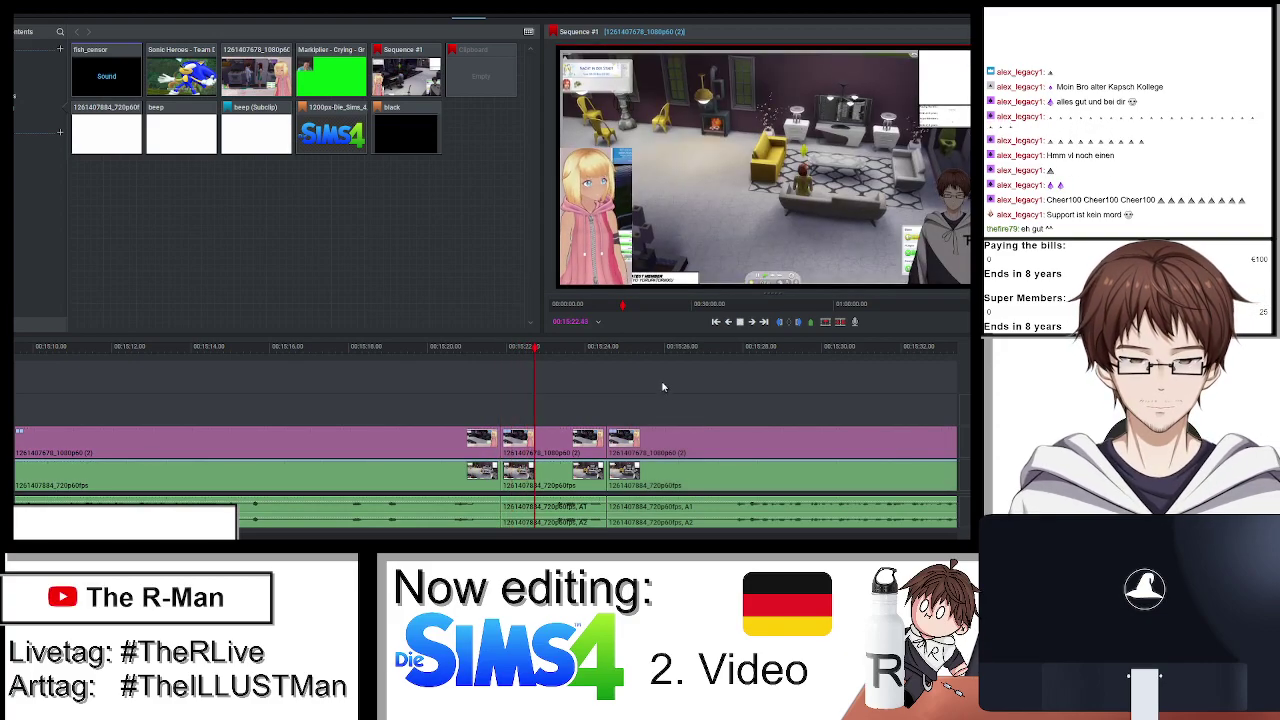
Split both footage layers with their audio at about 15:23, between the 15:22 and 15:24 cuts.
{"action": "key", "text": "space"}
{"action": "scroll", "coordinate": [645, 391], "scroll_direction": "up", "scroll_amount": 3}
{"action": "left_click_drag", "start_coordinate": [487, 352], "coordinate": [497, 353]}
{"action": "key", "text": "c"}
{"action": "key", "text": "j"}
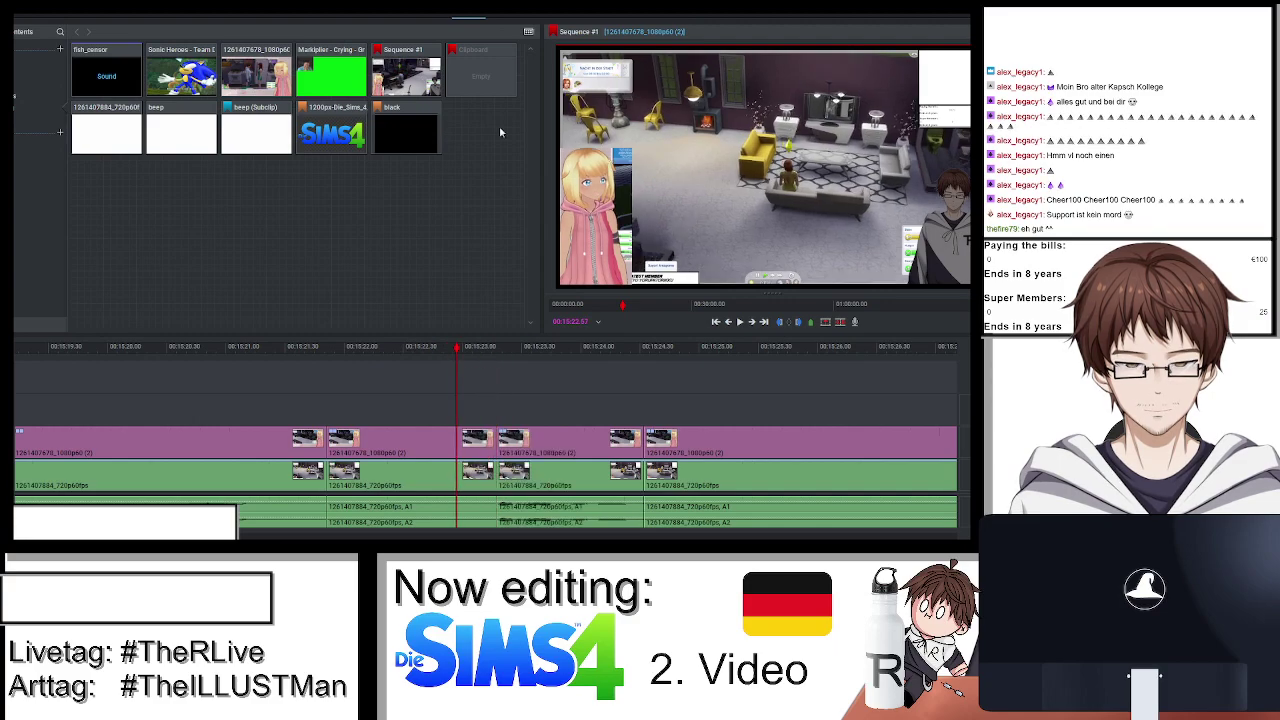
Add a subtitle reading "*vibration noises*" at 75% opacity to the short clip between the 15:22 and 15:23 cuts.
{"action": "left_click", "coordinate": [511, 18]}
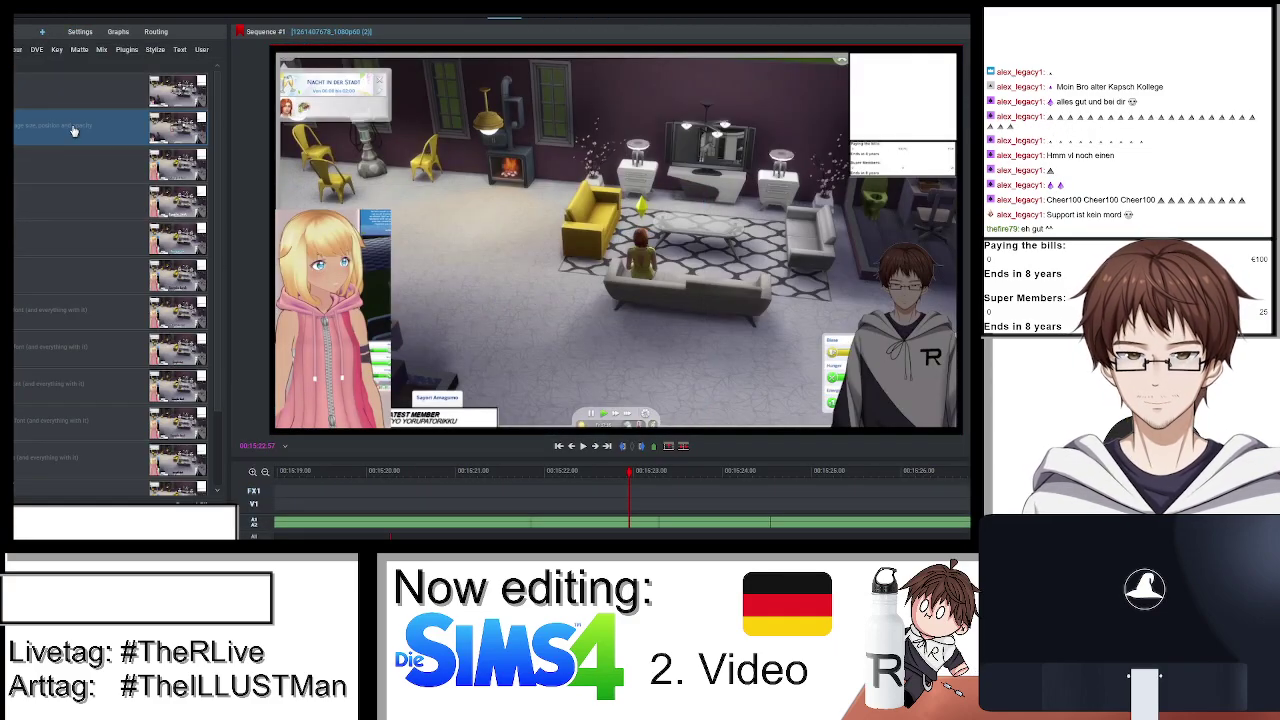
{"action": "double_click", "coordinate": [73, 130]}
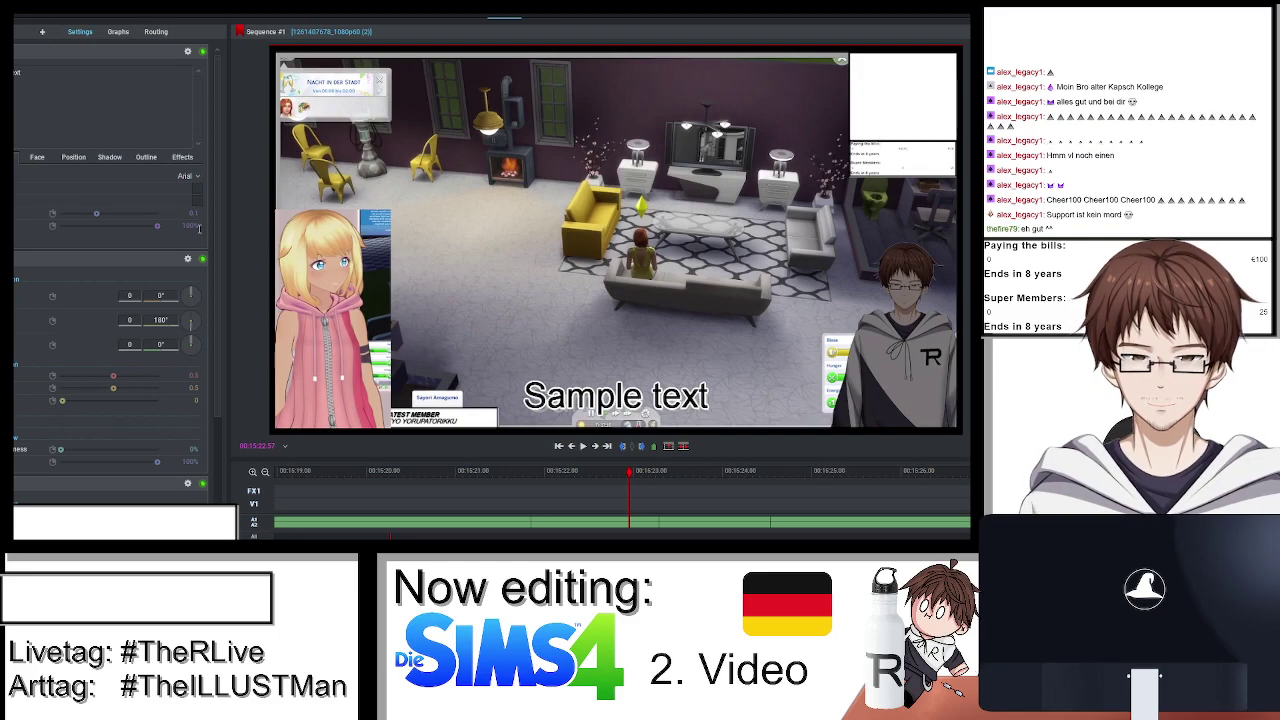
{"action": "key", "text": "Return"}
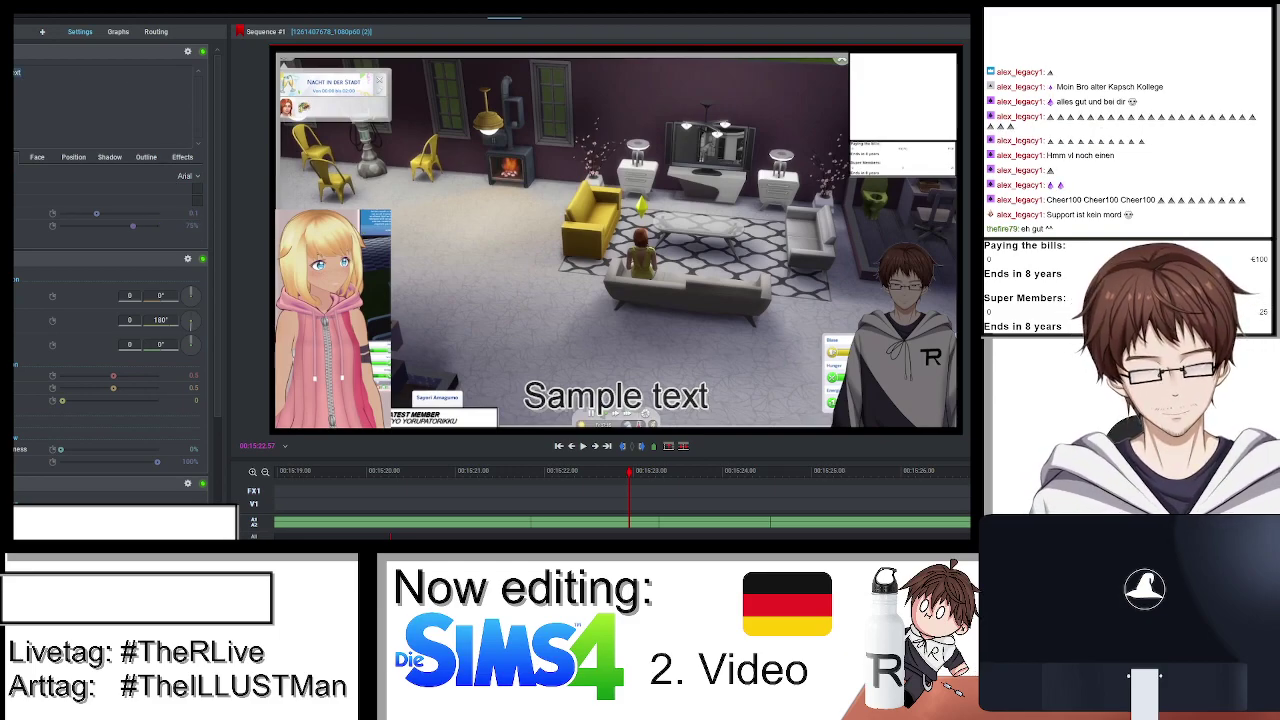
{"action": "type", "text": "*vibr"}
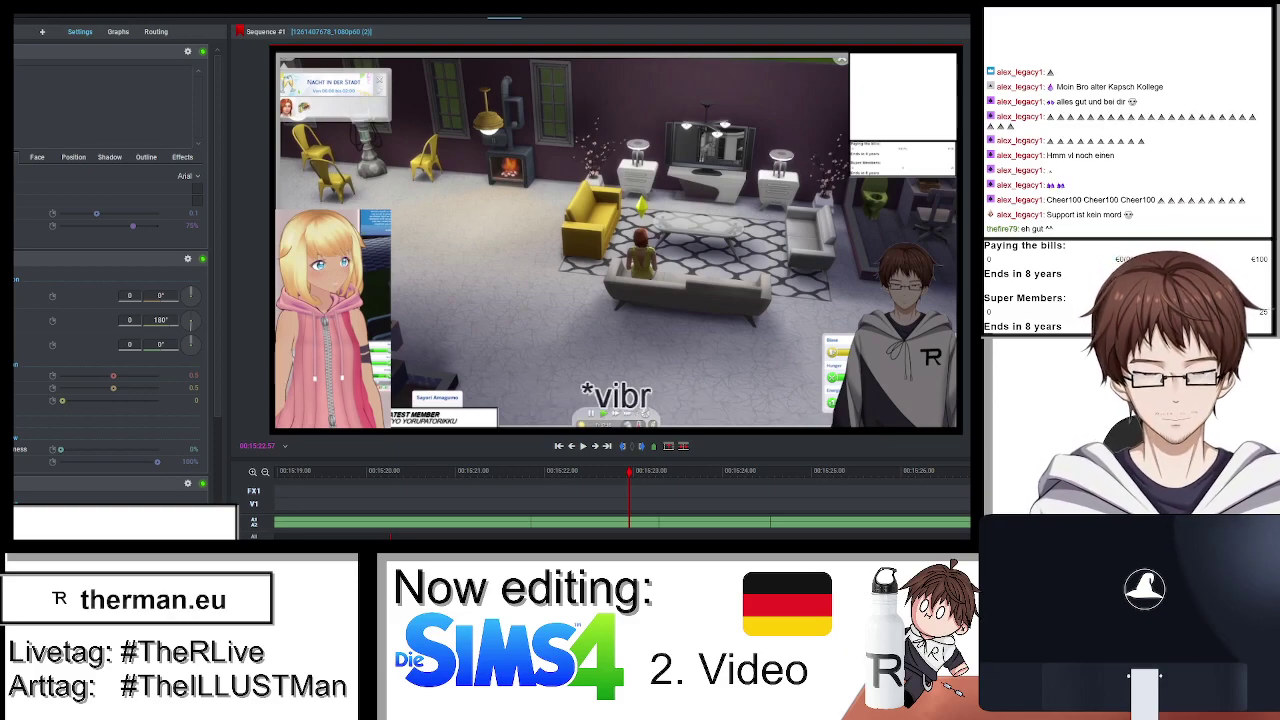
{"action": "type", "text": "ation"}
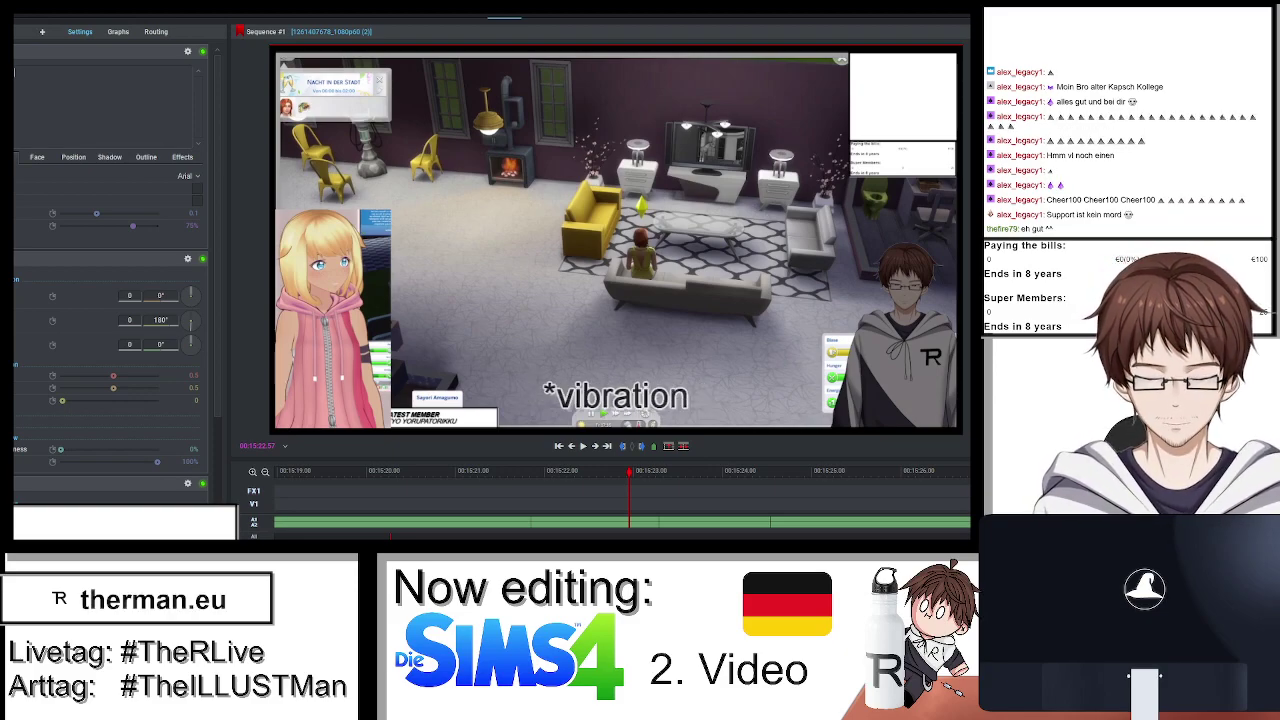
{"action": "type", "text": " noises*"}
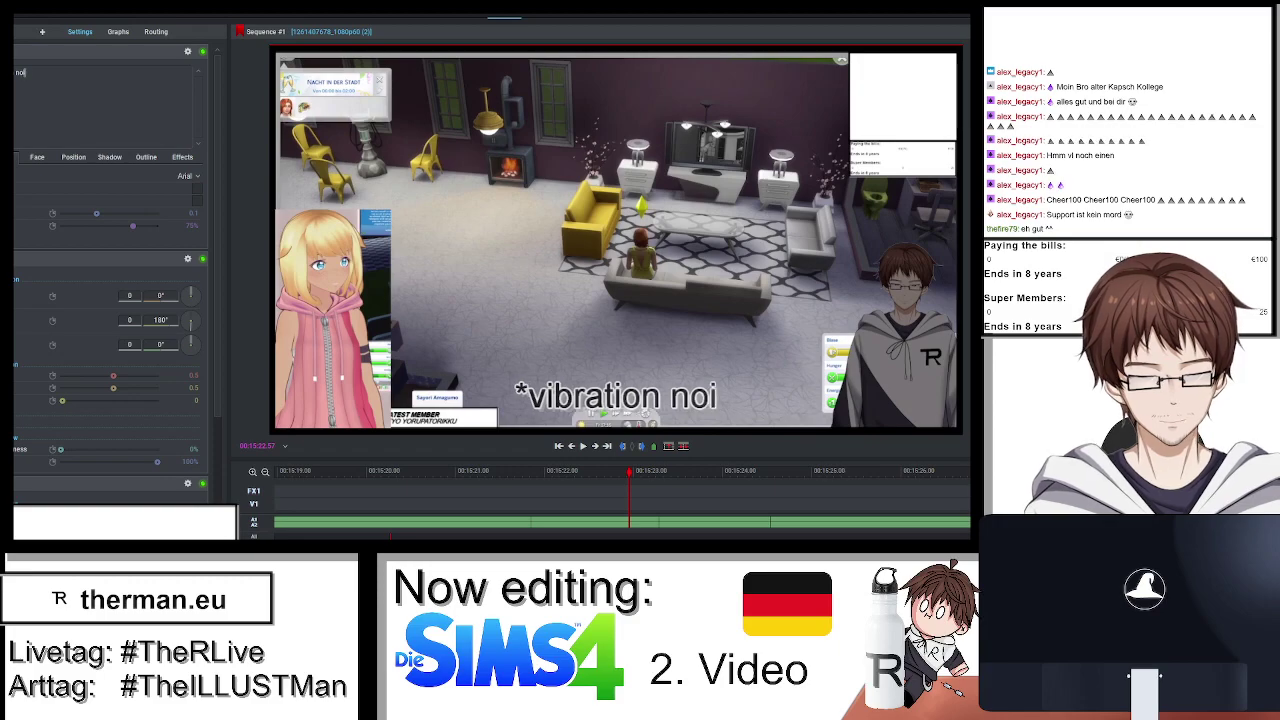
{"action": "left_click", "coordinate": [472, 17]}
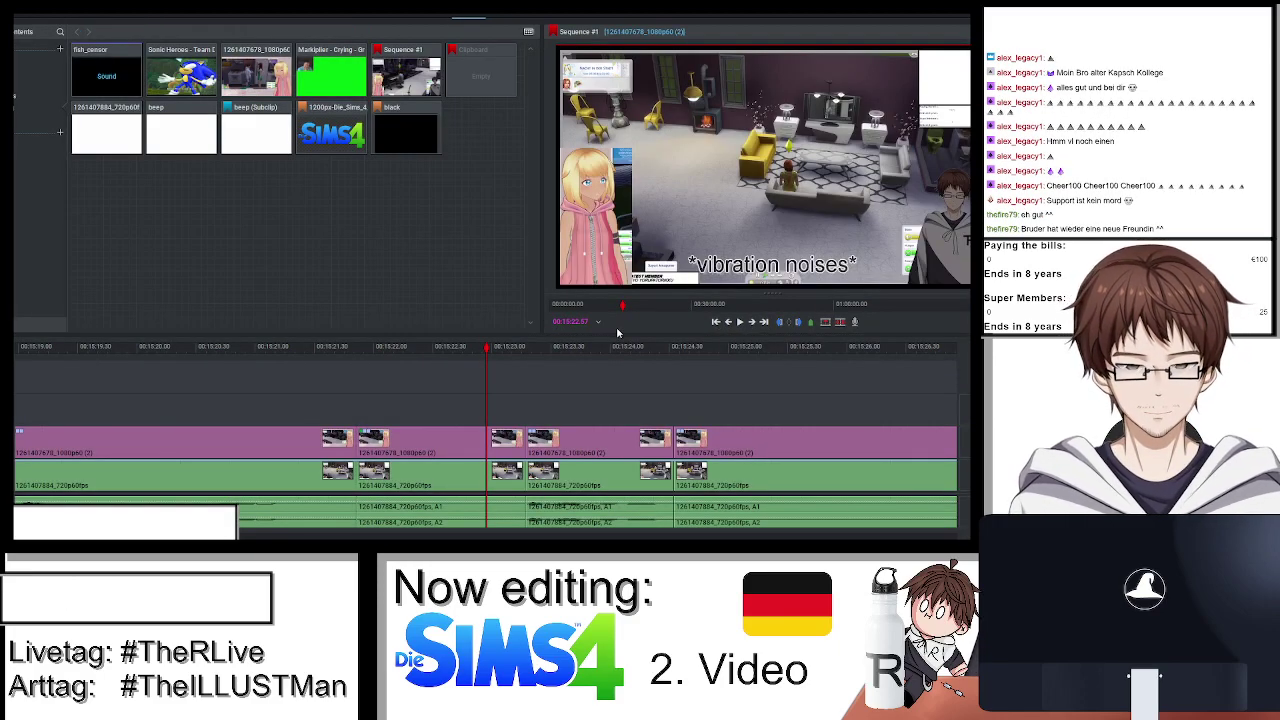
Add the female avatar's subtitle "Massage stick", in quotation marks and the handwritten font, to the clip between the 15:23 and 15:24 cuts.
{"action": "key", "text": "space"}
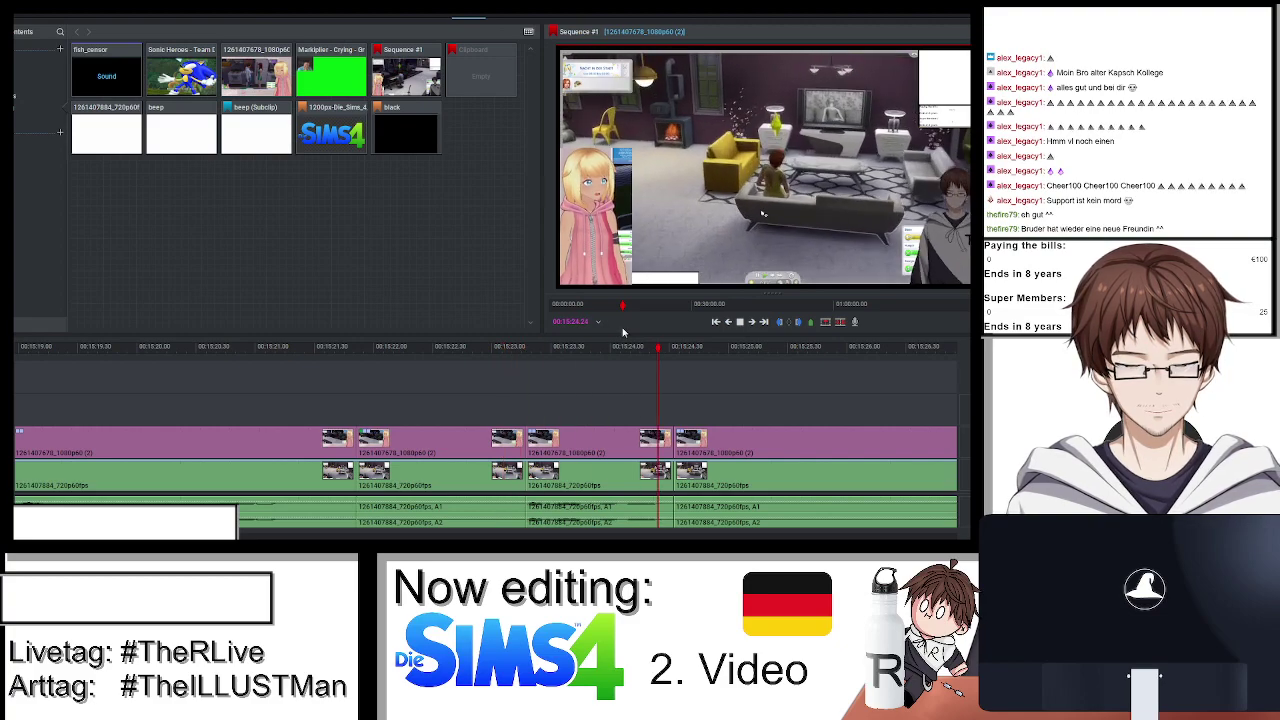
{"action": "left_click_drag", "start_coordinate": [618, 348], "coordinate": [608, 348]}
{"action": "left_click", "coordinate": [505, 17]}
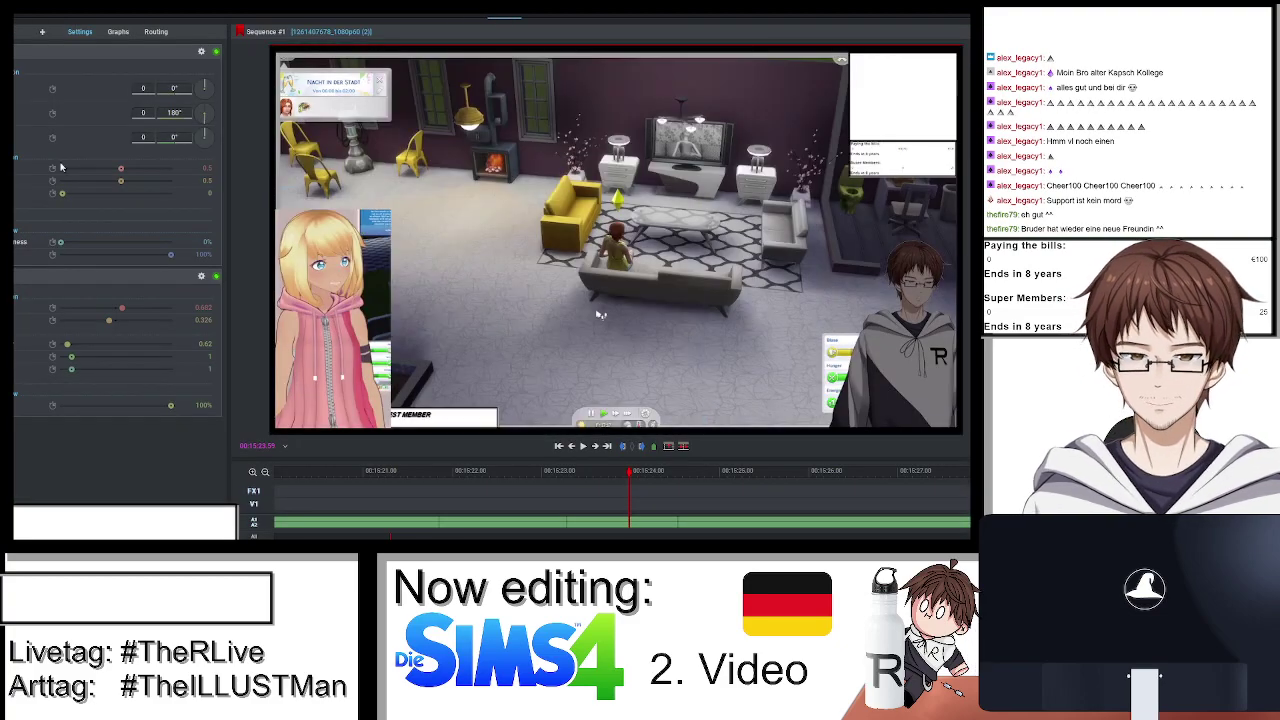
{"action": "left_click", "coordinate": [44, 30]}
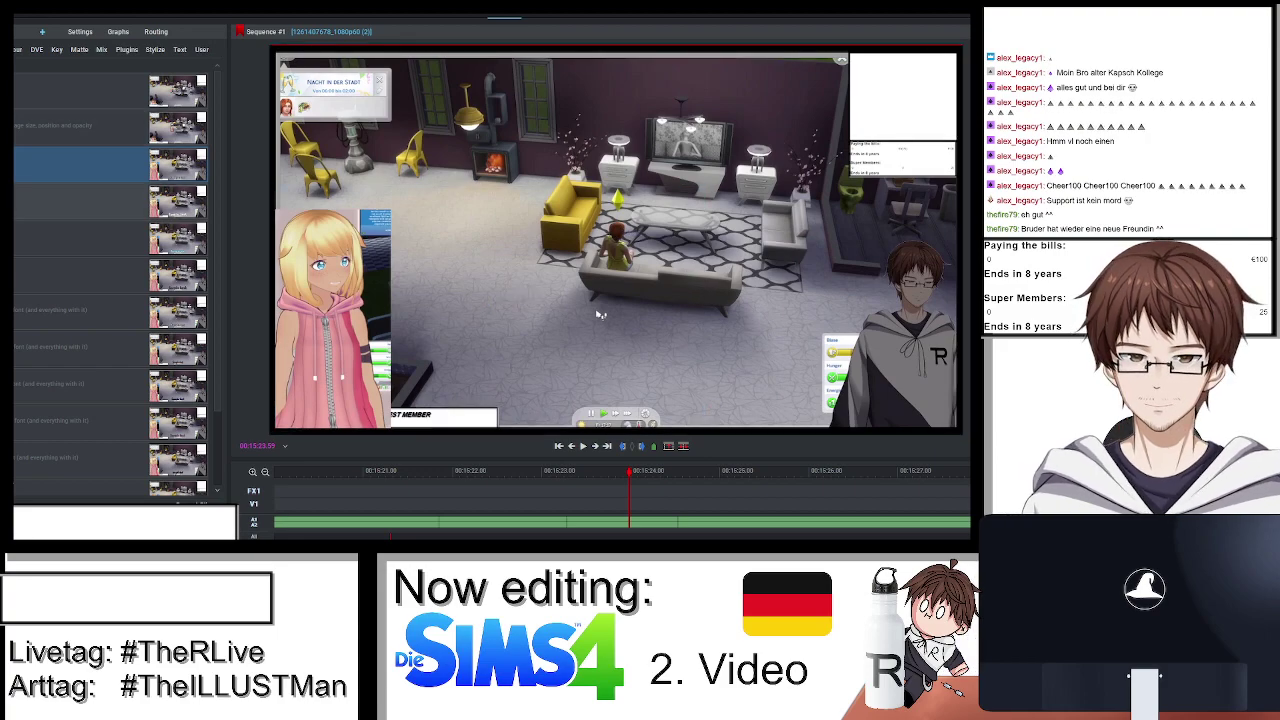
{"action": "double_click", "coordinate": [38, 195]}
{"action": "left_click", "coordinate": [94, 87]}
{"action": "type", "text": "massage stick"}
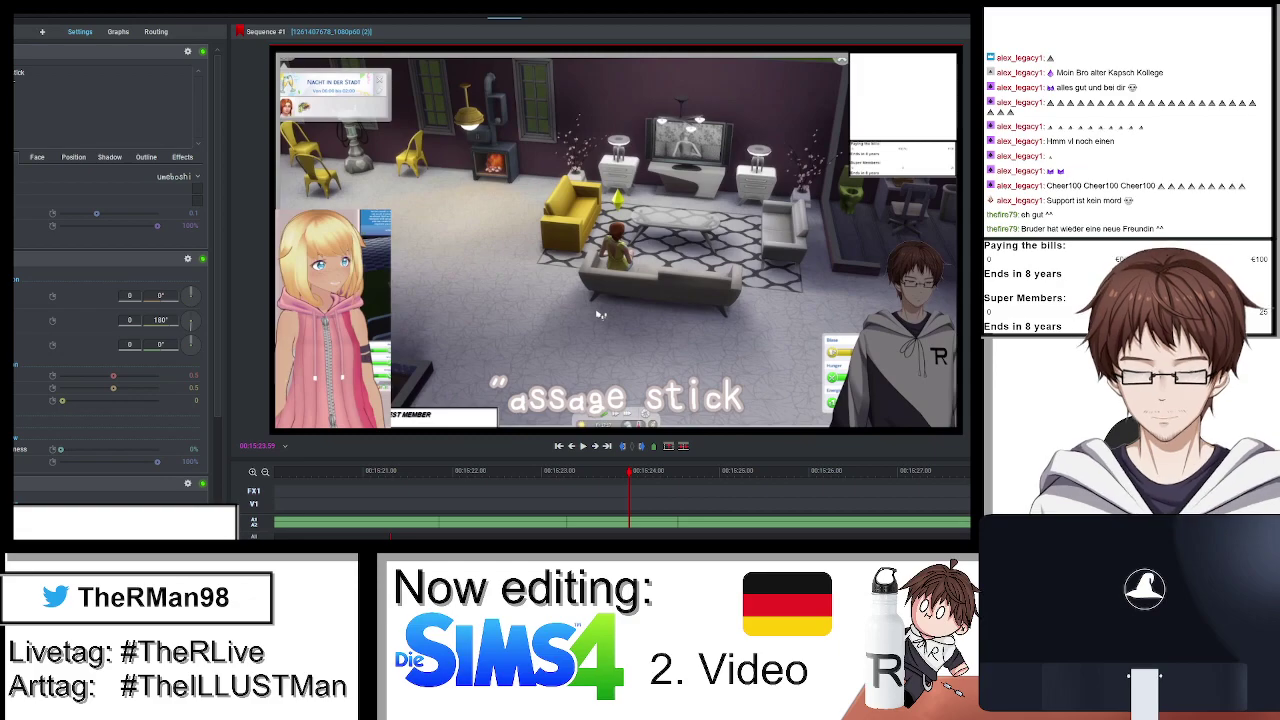
{"action": "type", "text": "M"}
{"action": "type", "text": "\""}
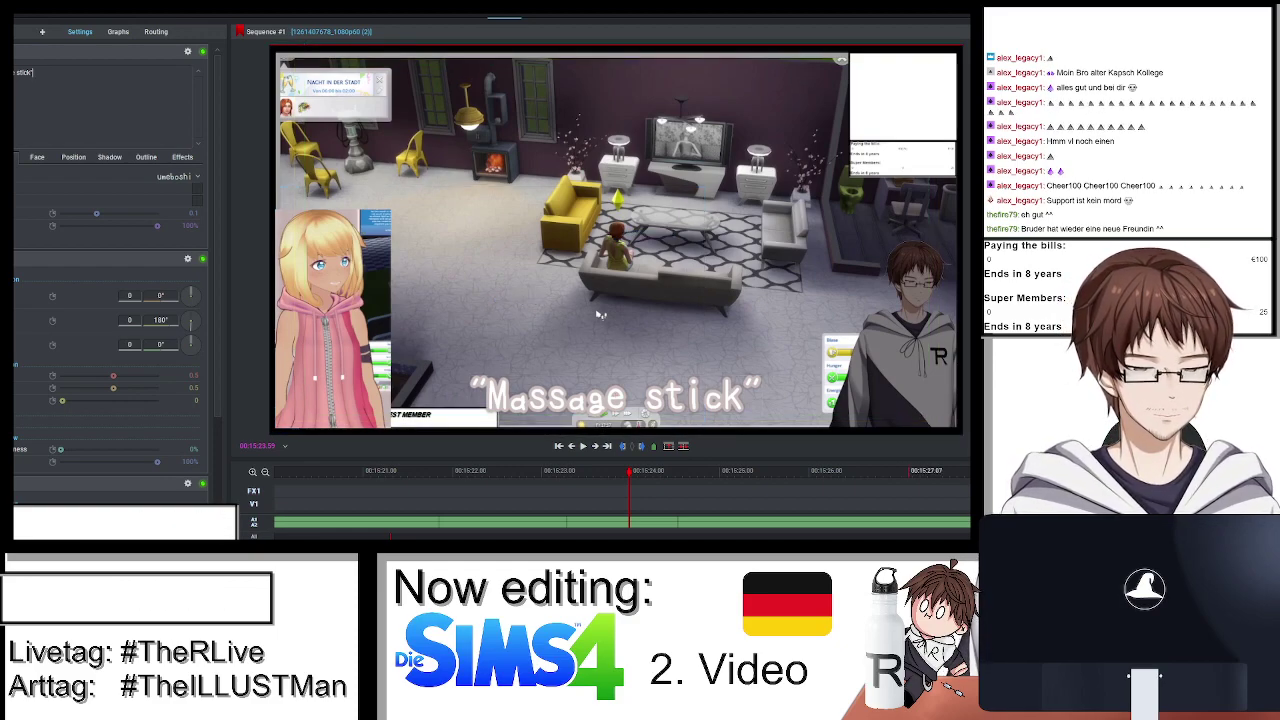
{"action": "left_click", "coordinate": [468, 16]}
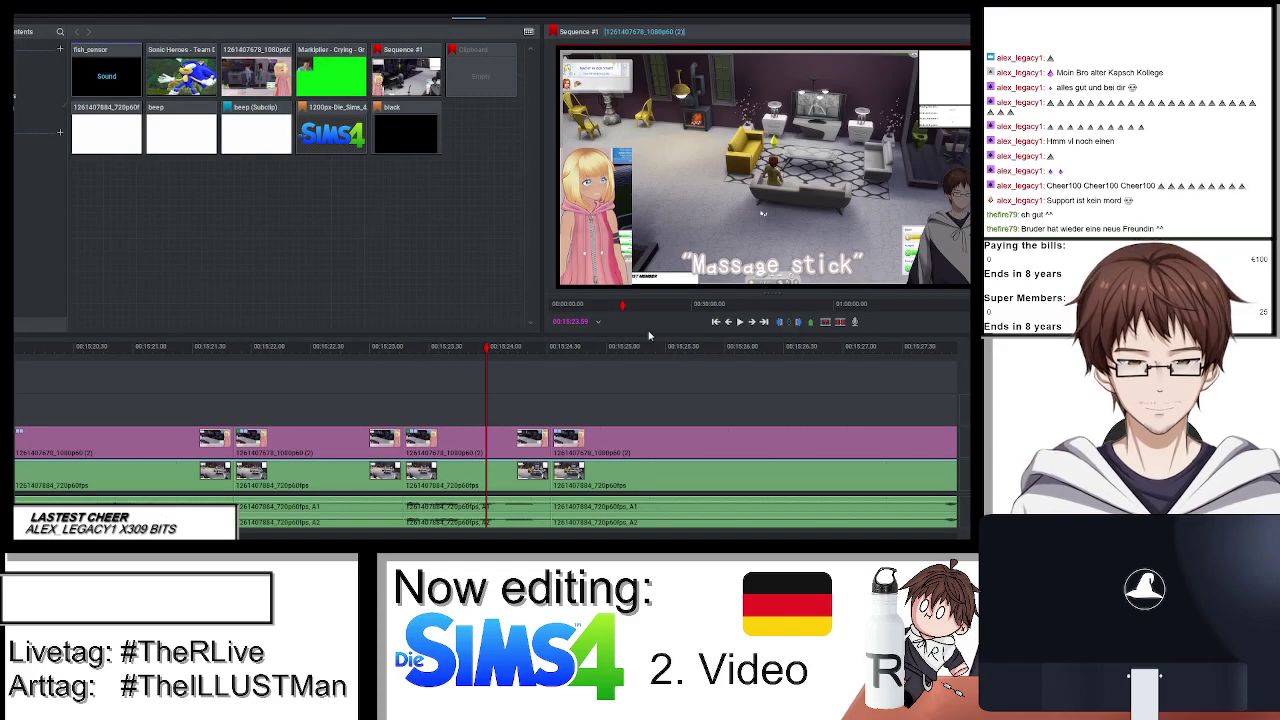
Review the footage after the 15:24 cut and split both layers with their audio at about 00:15:27.42.
{"action": "key", "text": "space"}
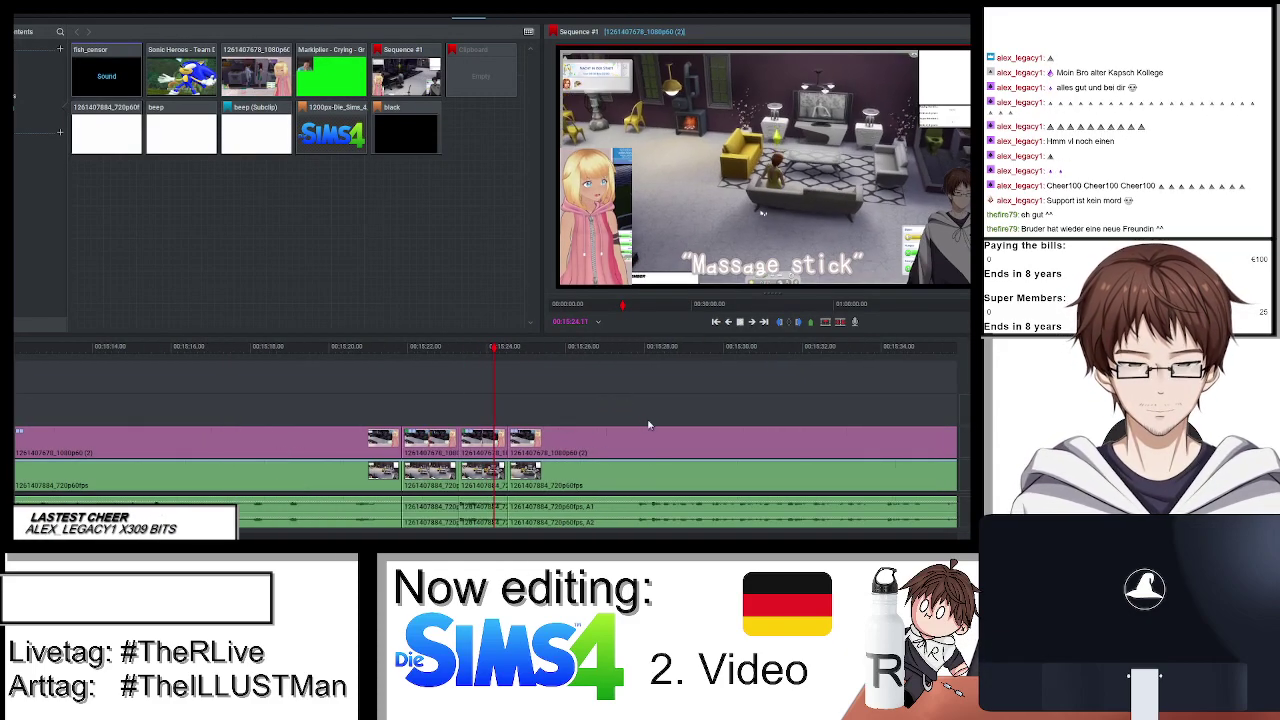
{"action": "scroll", "coordinate": [648, 425], "scroll_direction": "down", "scroll_amount": 3}
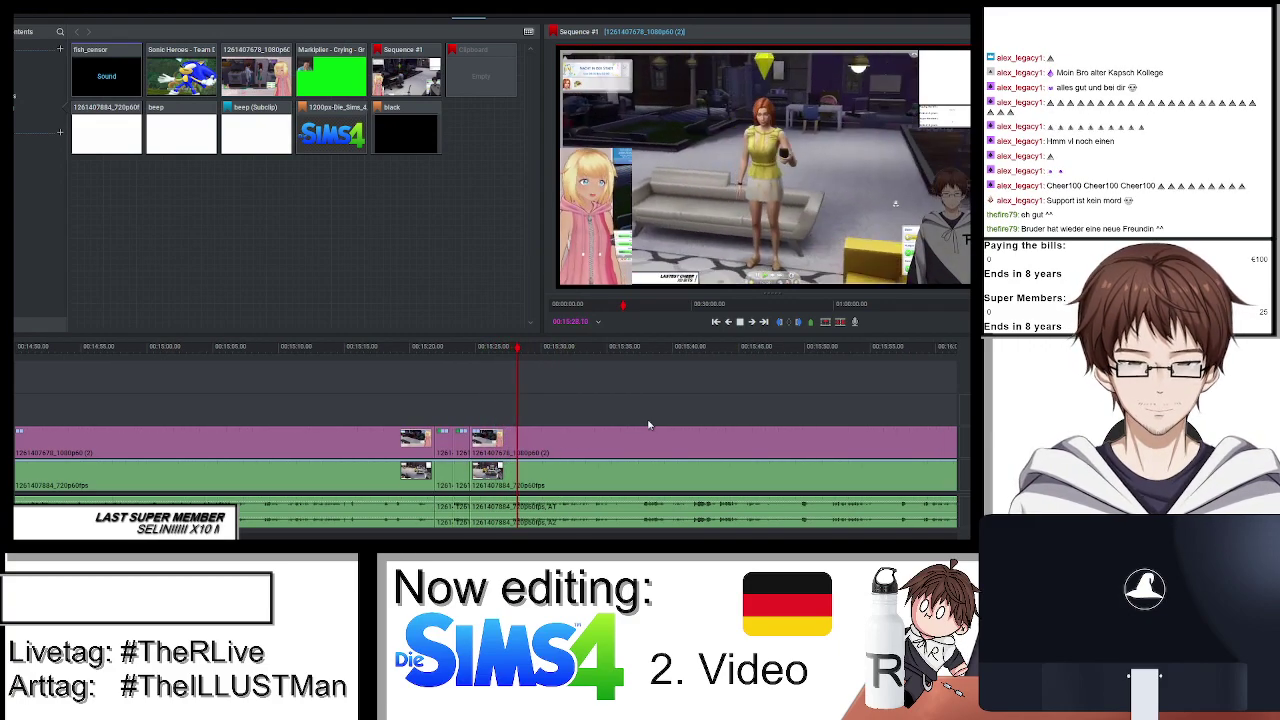
{"action": "scroll", "coordinate": [595, 400], "scroll_direction": "up", "scroll_amount": 3}
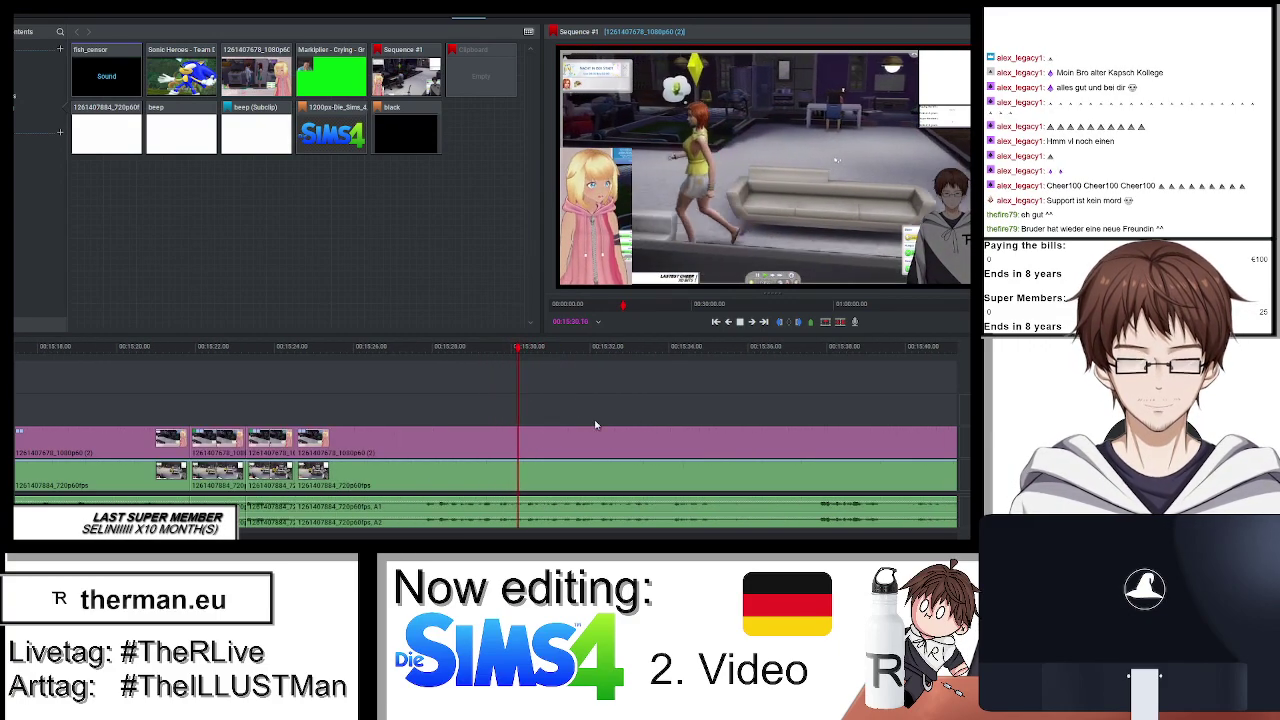
{"action": "scroll", "coordinate": [597, 410], "scroll_direction": "down", "scroll_amount": 3}
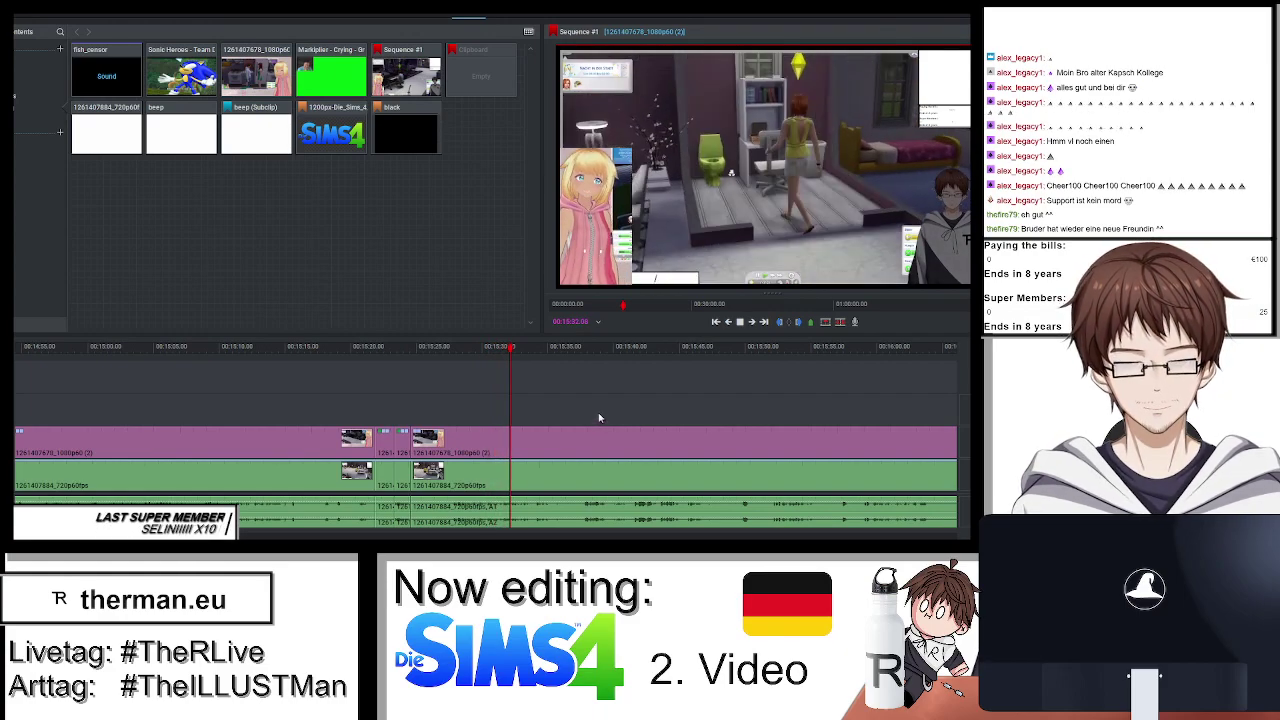
{"action": "scroll", "coordinate": [514, 394], "scroll_direction": "up", "scroll_amount": 3}
{"action": "left_click_drag", "start_coordinate": [490, 352], "coordinate": [256, 363]}
{"action": "key", "text": "c"}
Remove both footage layers with their audio between the 15:24 and 15:27 cuts, and close the gap.
{"action": "right_click", "coordinate": [196, 444]}
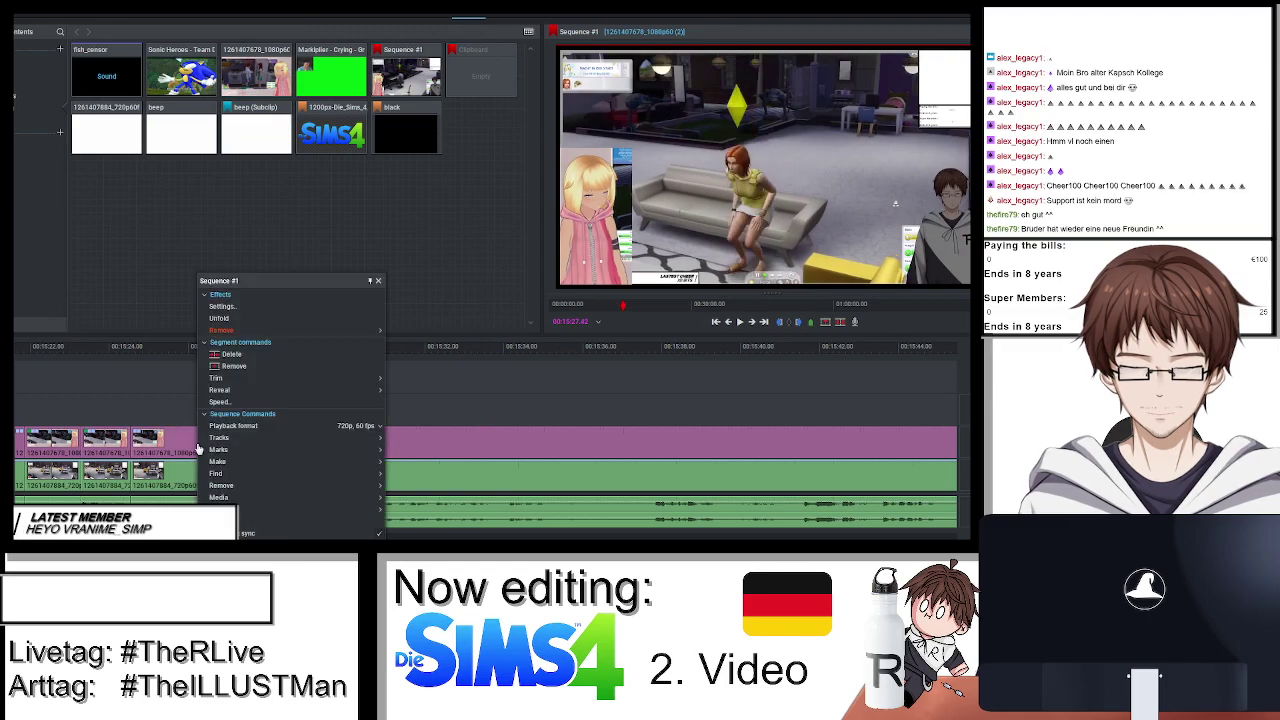
{"action": "left_click", "coordinate": [240, 368]}
{"action": "right_click", "coordinate": [217, 477]}
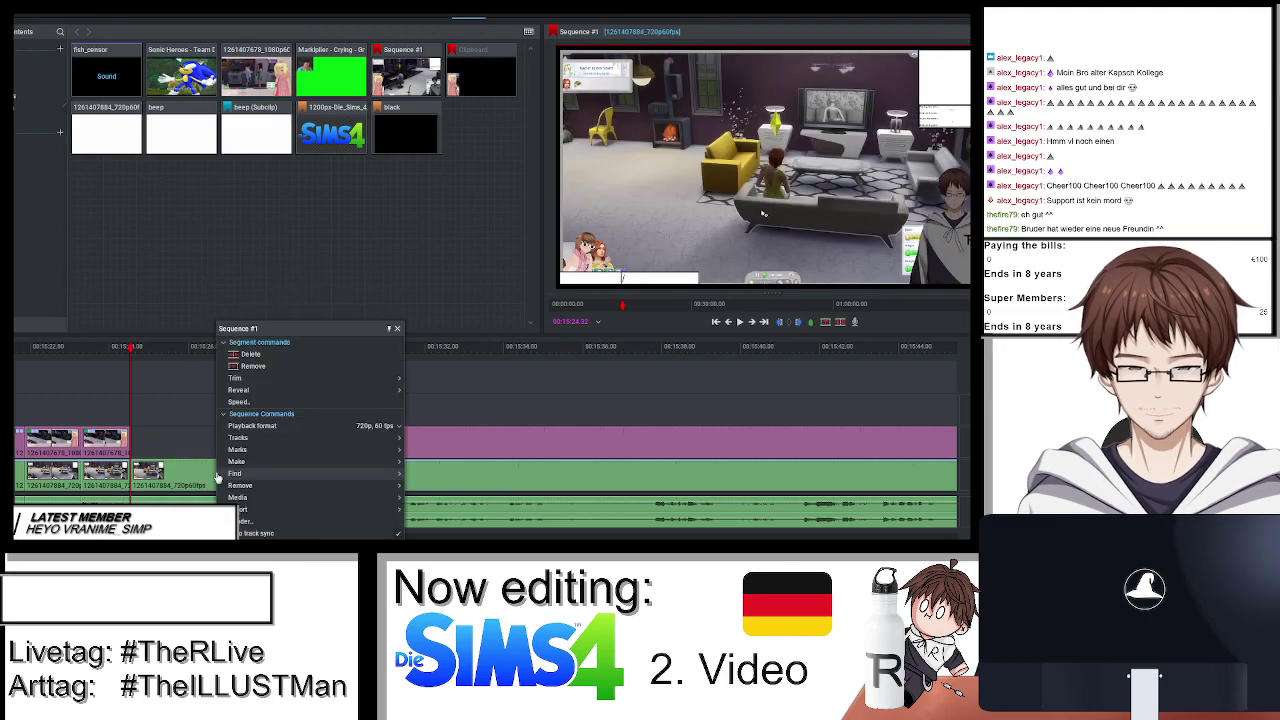
{"action": "left_click", "coordinate": [252, 366]}
{"action": "right_click", "coordinate": [198, 463]}
{"action": "left_click", "coordinate": [229, 405]}
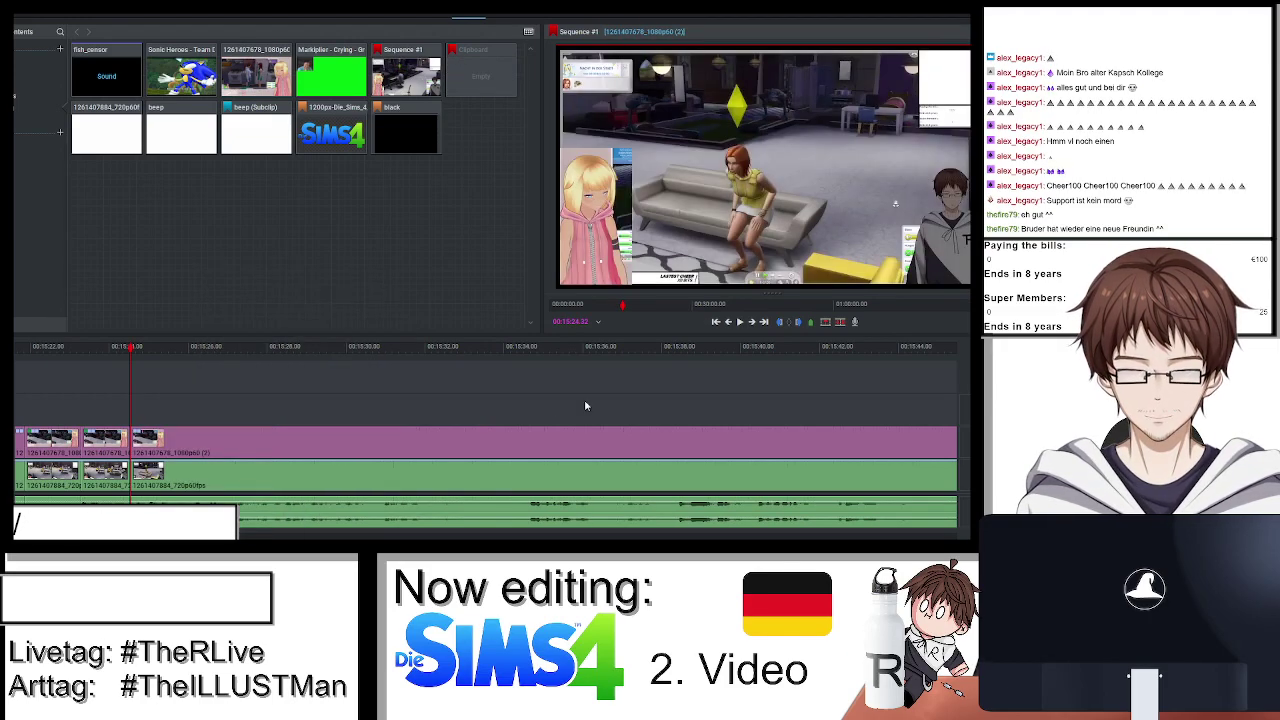
Play the footage on from the 15:24 cut and split both layers with their audio at about 16:01.
{"action": "key", "text": "space"}
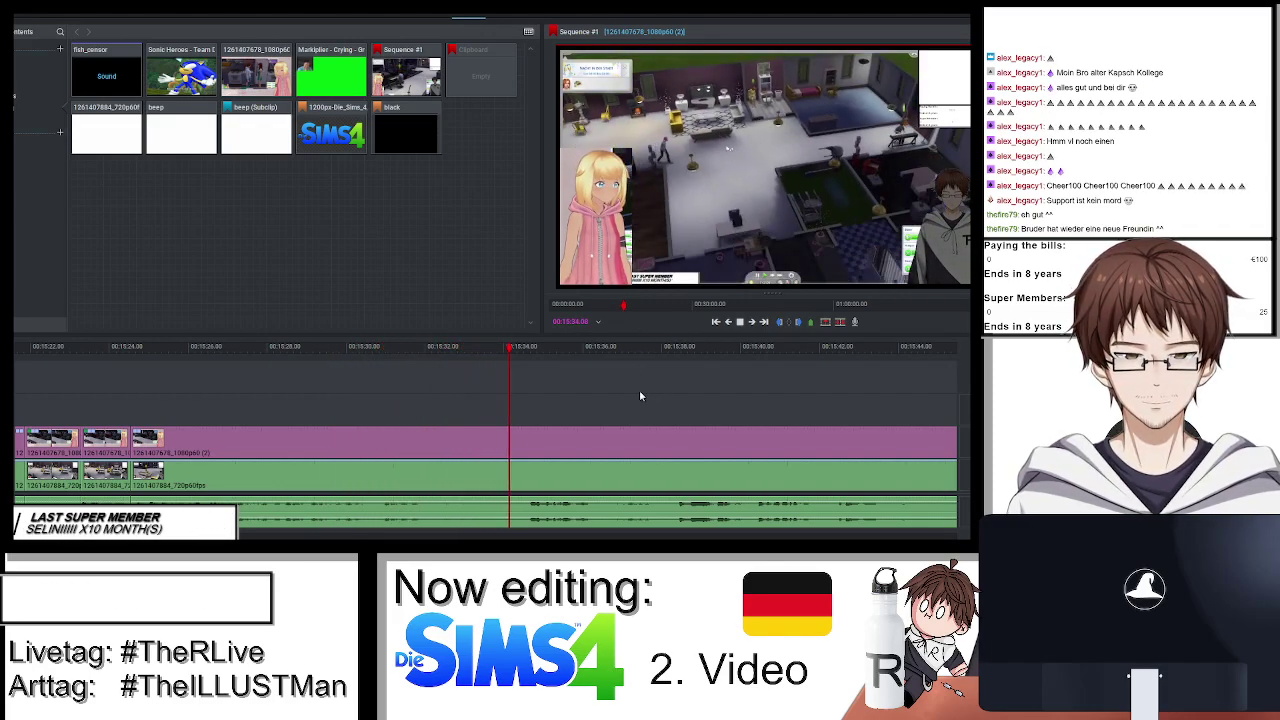
{"action": "scroll", "coordinate": [667, 404], "scroll_direction": "down", "scroll_amount": 3}
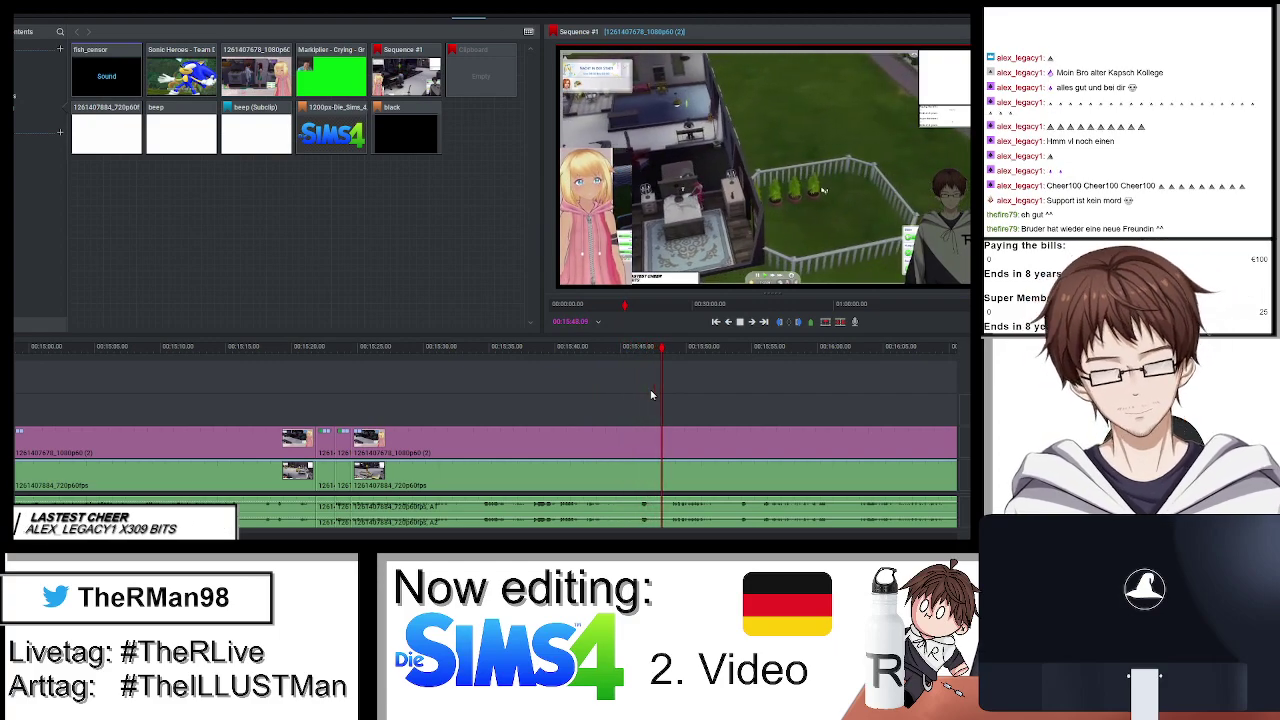
{"action": "scroll", "coordinate": [650, 395], "scroll_direction": "down", "scroll_amount": 3}
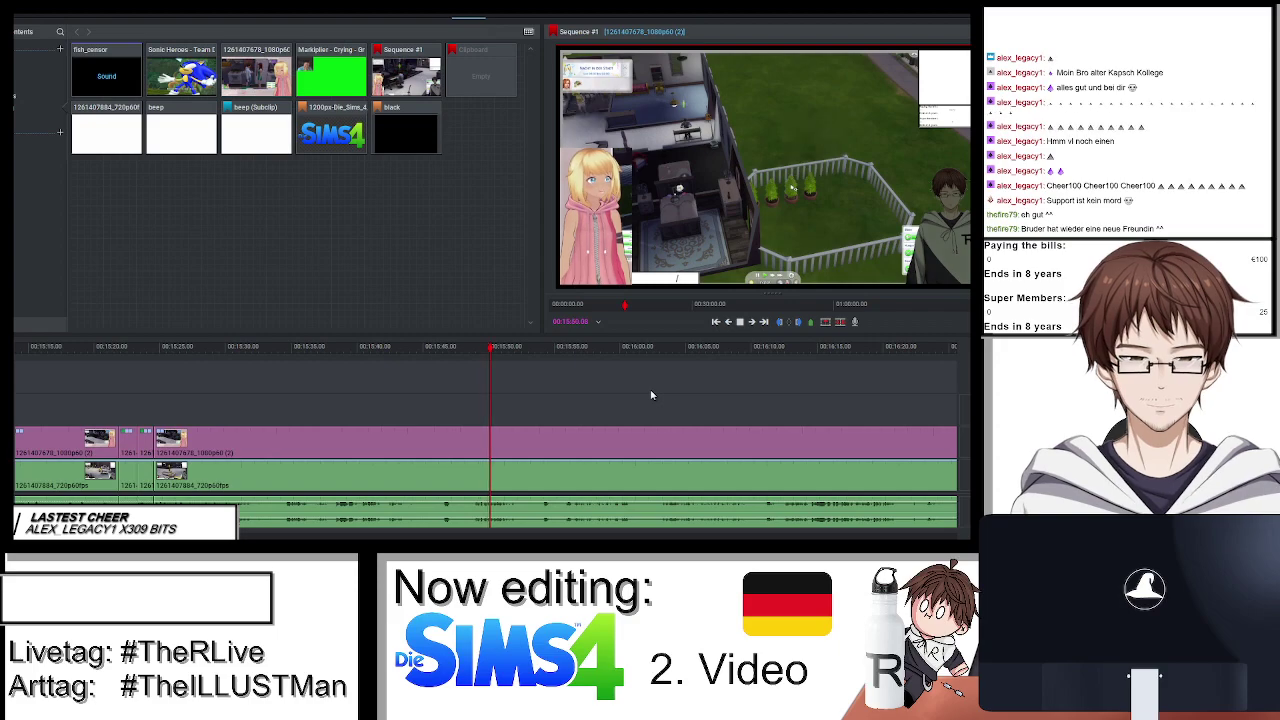
{"action": "scroll", "coordinate": [650, 395], "scroll_direction": "up", "scroll_amount": 3}
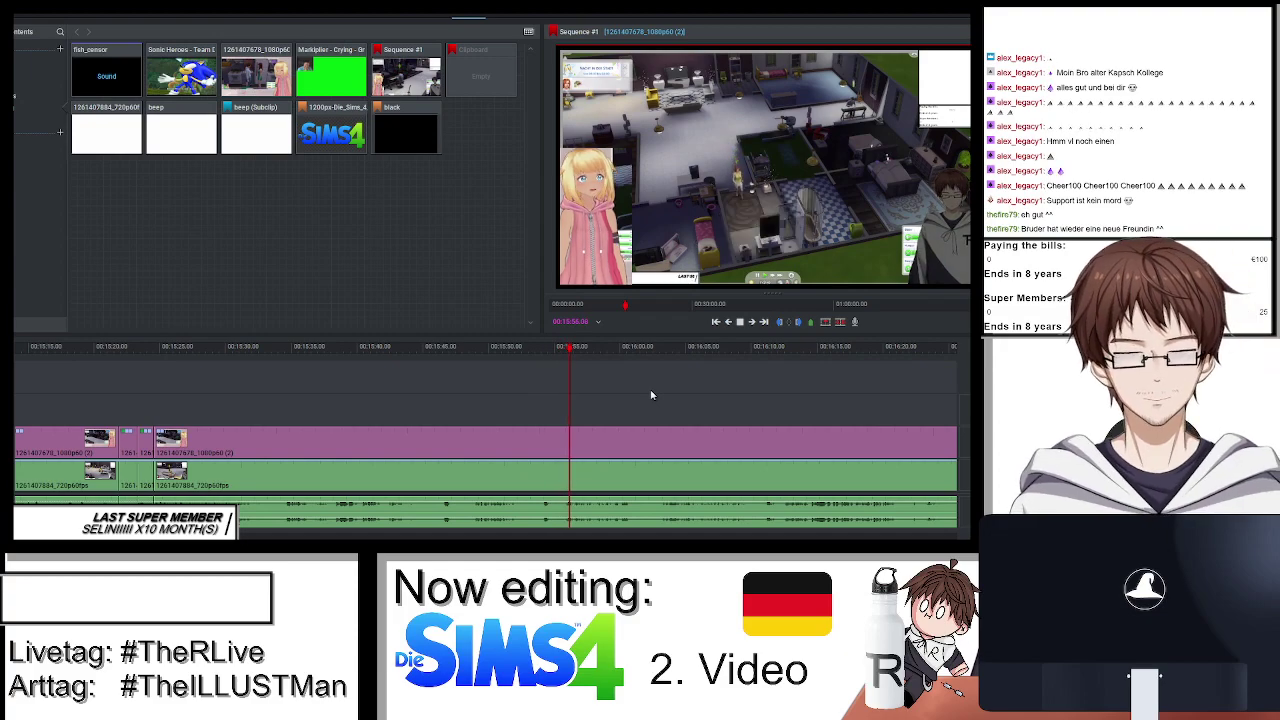
{"action": "scroll", "coordinate": [650, 395], "scroll_direction": "down", "scroll_amount": 2}
{"action": "scroll", "coordinate": [650, 395], "scroll_direction": "down", "scroll_amount": 3}
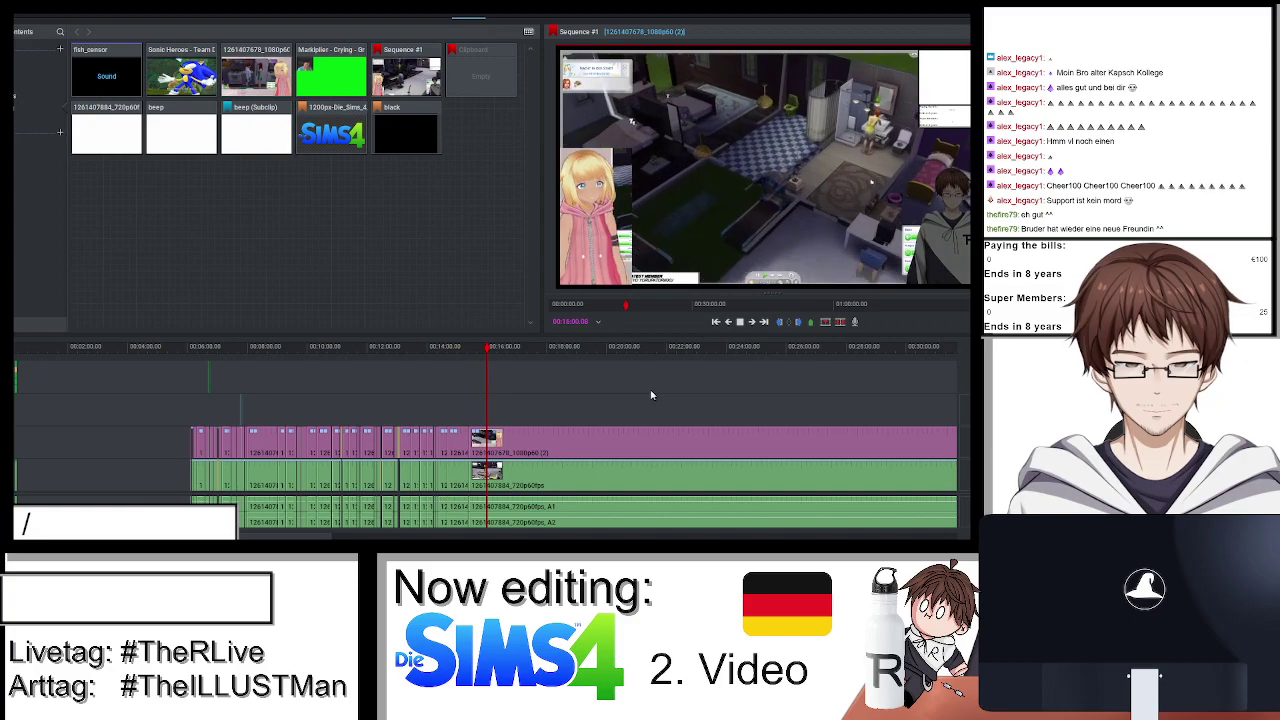
{"action": "scroll", "coordinate": [650, 395], "scroll_direction": "up", "scroll_amount": 5}
{"action": "scroll", "coordinate": [650, 395], "scroll_direction": "up", "scroll_amount": 2}
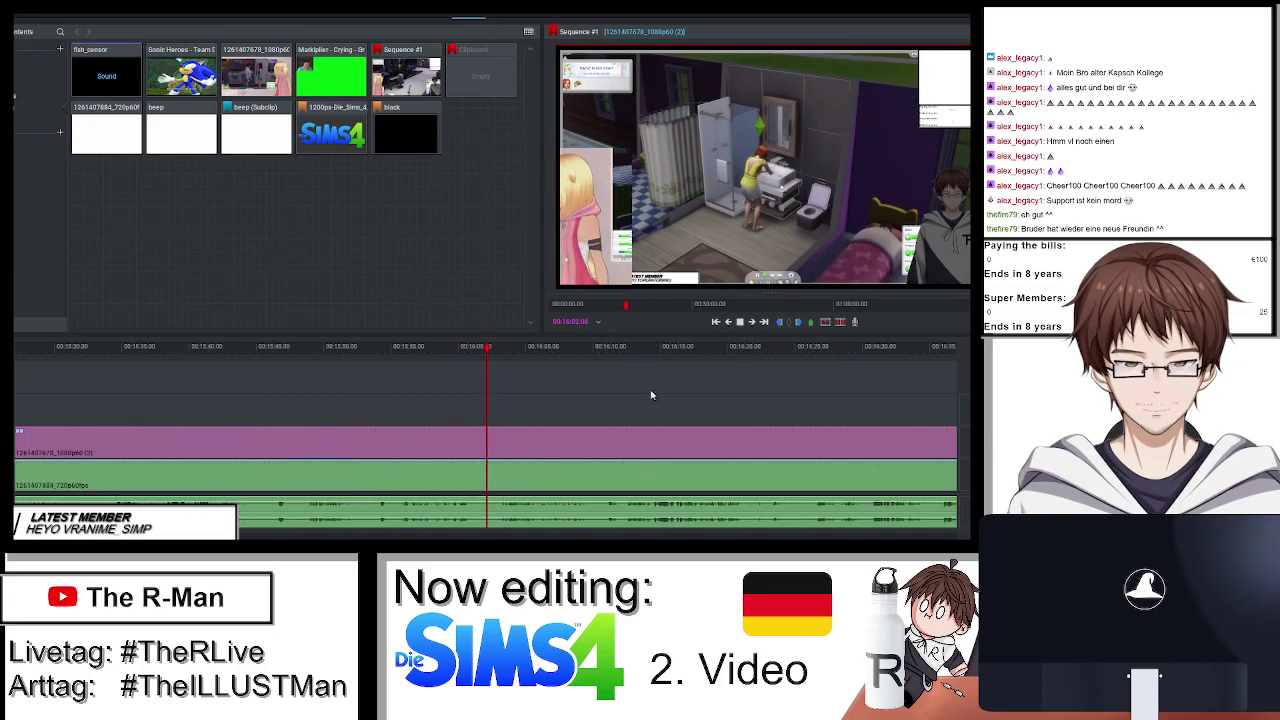
{"action": "key", "text": "c"}
Split at about 16:03, remove both footage layers between 16:01 and 16:03, close the gap, and play the result.
{"action": "left_click_drag", "start_coordinate": [470, 354], "coordinate": [498, 358]}
{"action": "scroll", "coordinate": [562, 455], "scroll_direction": "up", "scroll_amount": 5}
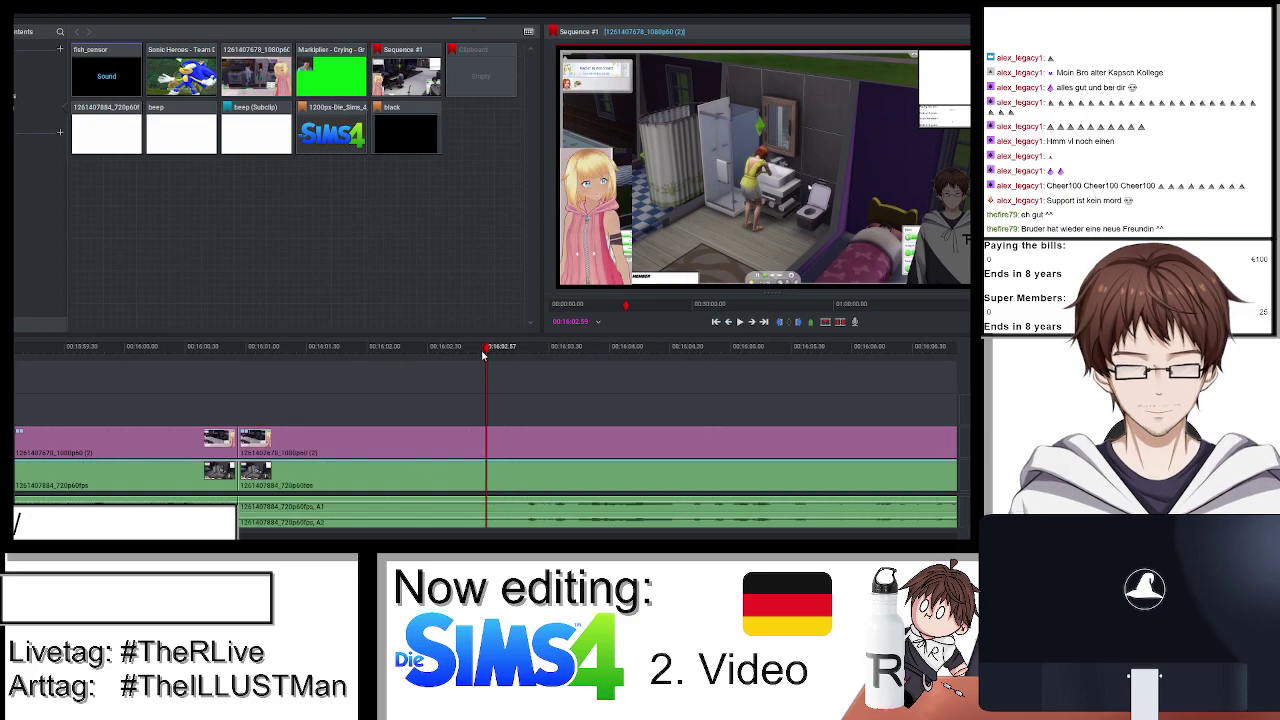
{"action": "key", "text": "c"}
{"action": "right_click", "coordinate": [449, 443]}
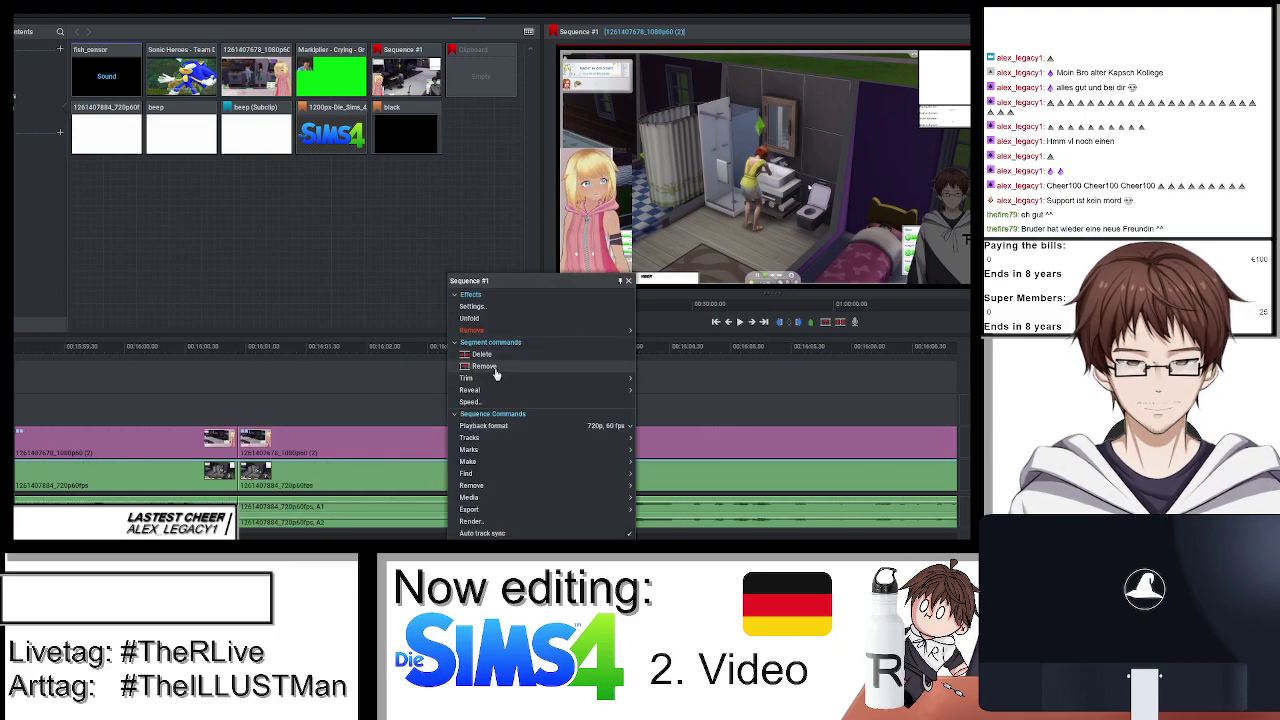
{"action": "left_click", "coordinate": [493, 368]}
{"action": "right_click", "coordinate": [414, 474]}
{"action": "left_click", "coordinate": [449, 367]}
{"action": "right_click", "coordinate": [404, 448]}
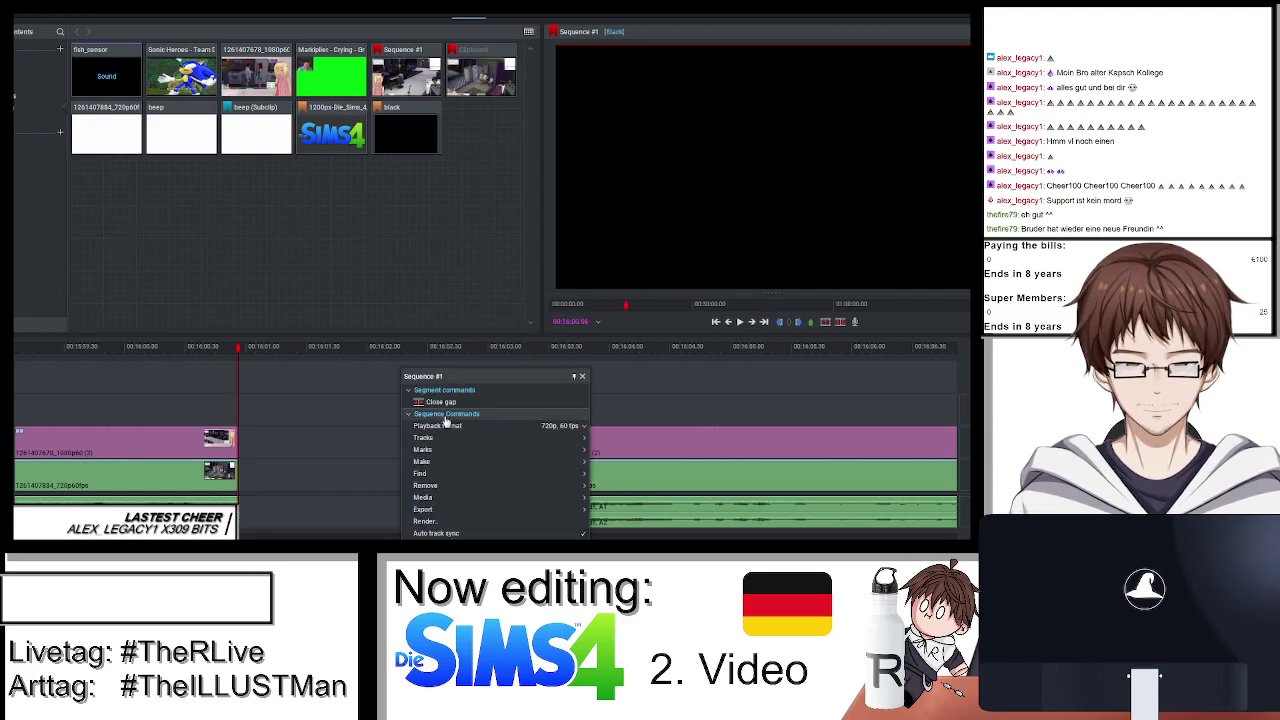
{"action": "left_click", "coordinate": [482, 403]}
{"action": "key", "text": "space"}
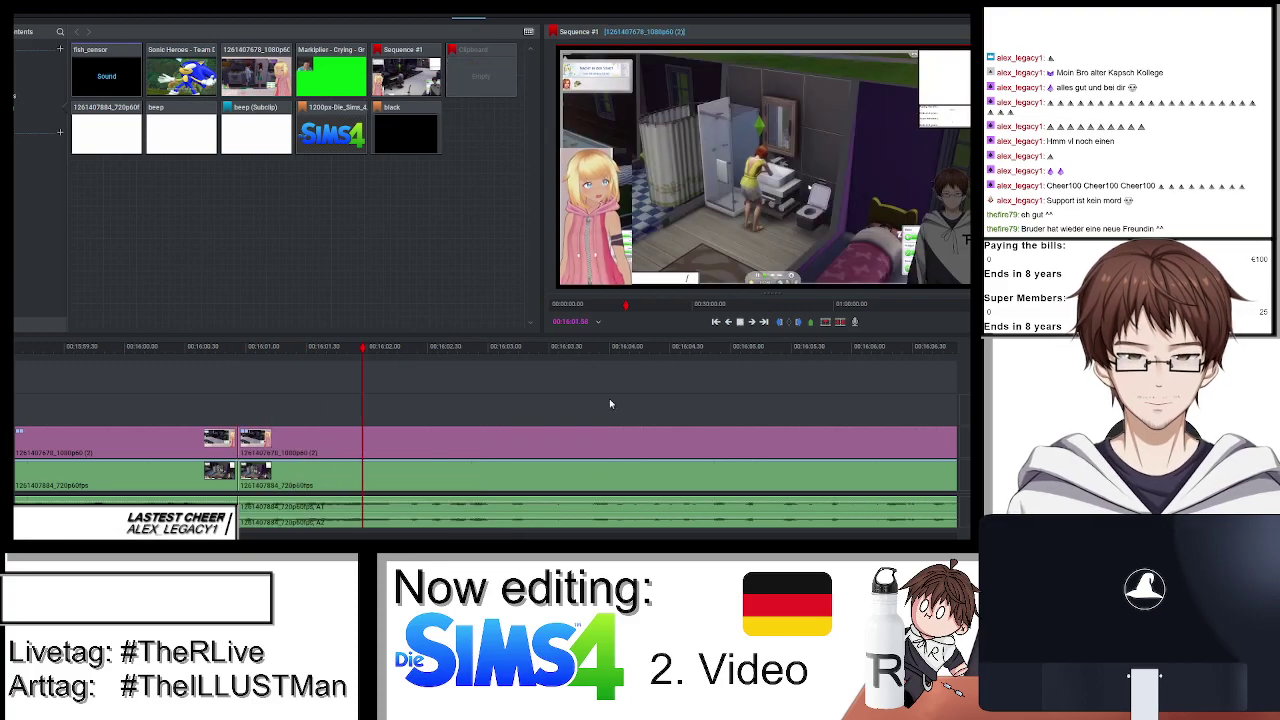
Review the footage after the 16:01 cut and split both layers with their audio at about 00:16:10.04.
{"action": "scroll", "coordinate": [609, 400], "scroll_direction": "down", "scroll_amount": 3}
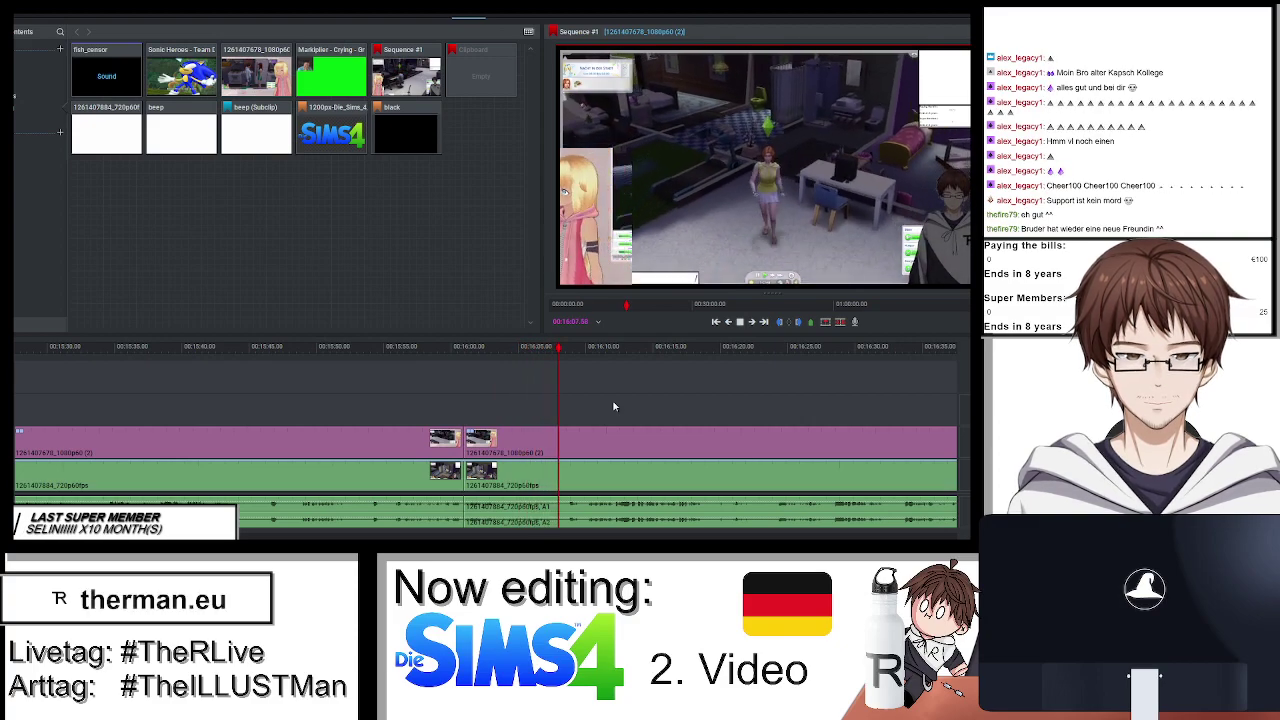
{"action": "scroll", "coordinate": [614, 406], "scroll_direction": "down", "scroll_amount": 3}
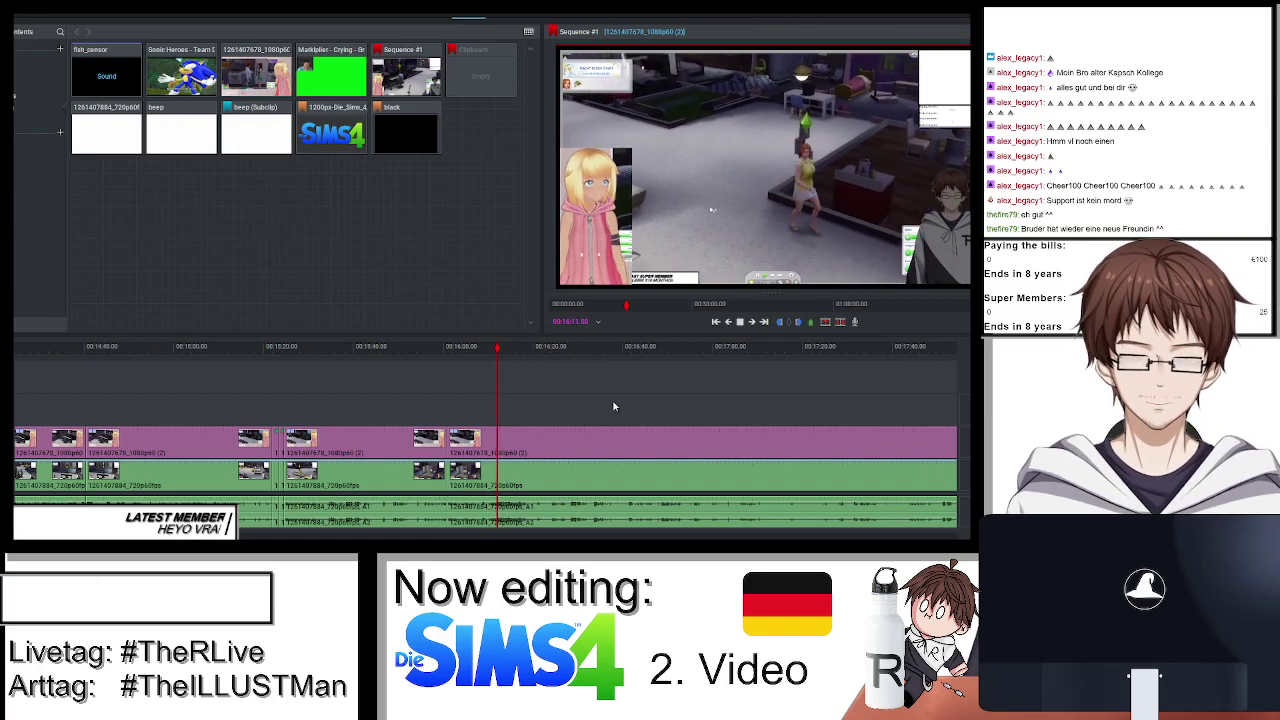
{"action": "scroll", "coordinate": [614, 406], "scroll_direction": "up", "scroll_amount": 3}
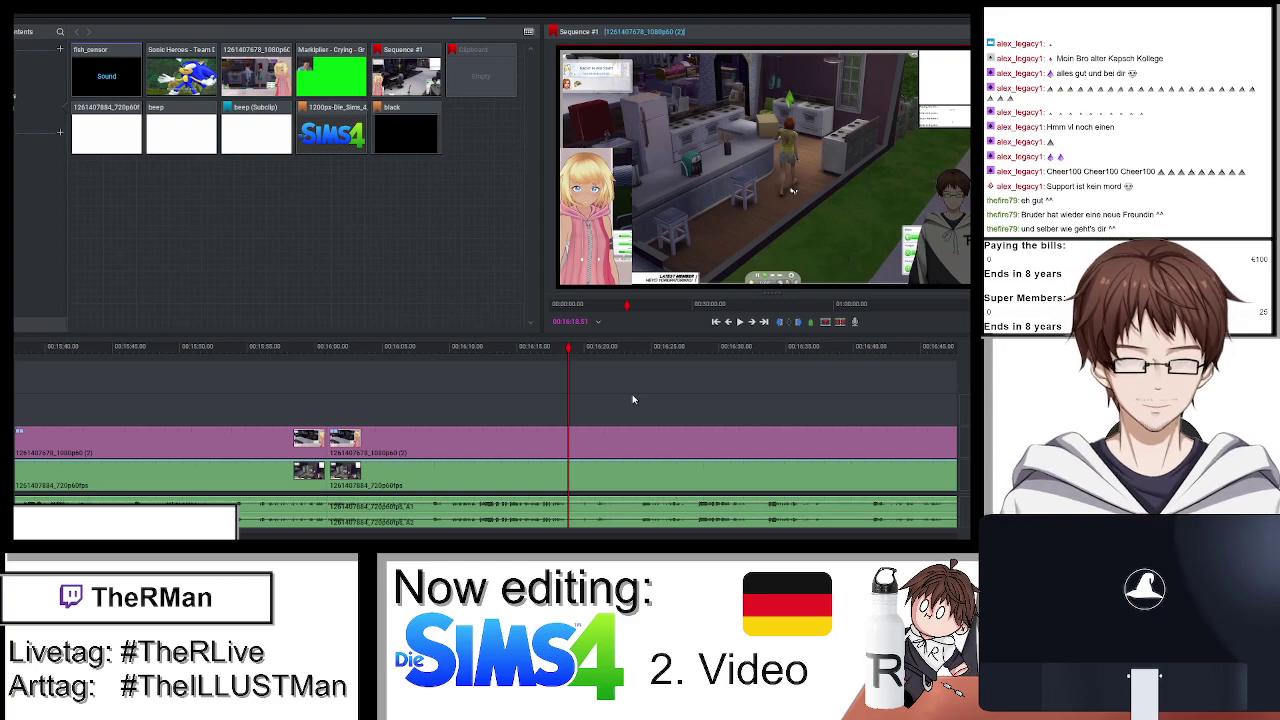
{"action": "key", "text": "space"}
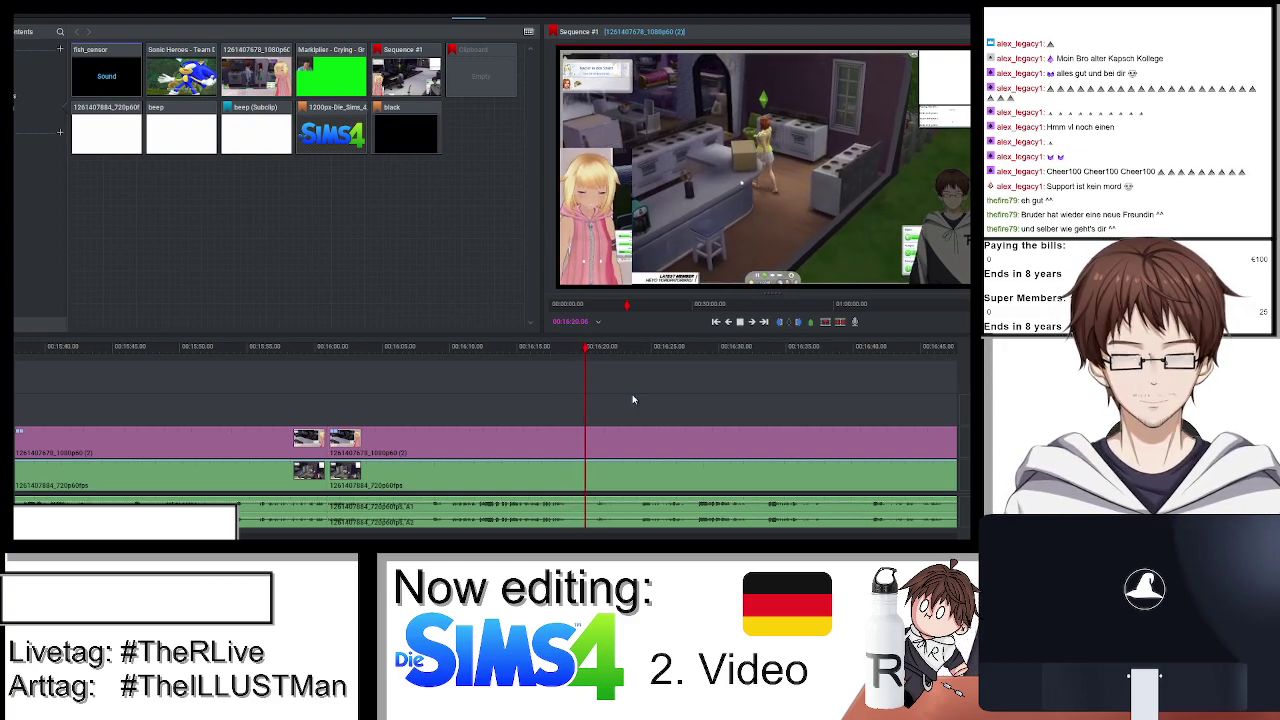
{"action": "left_click", "coordinate": [520, 349]}
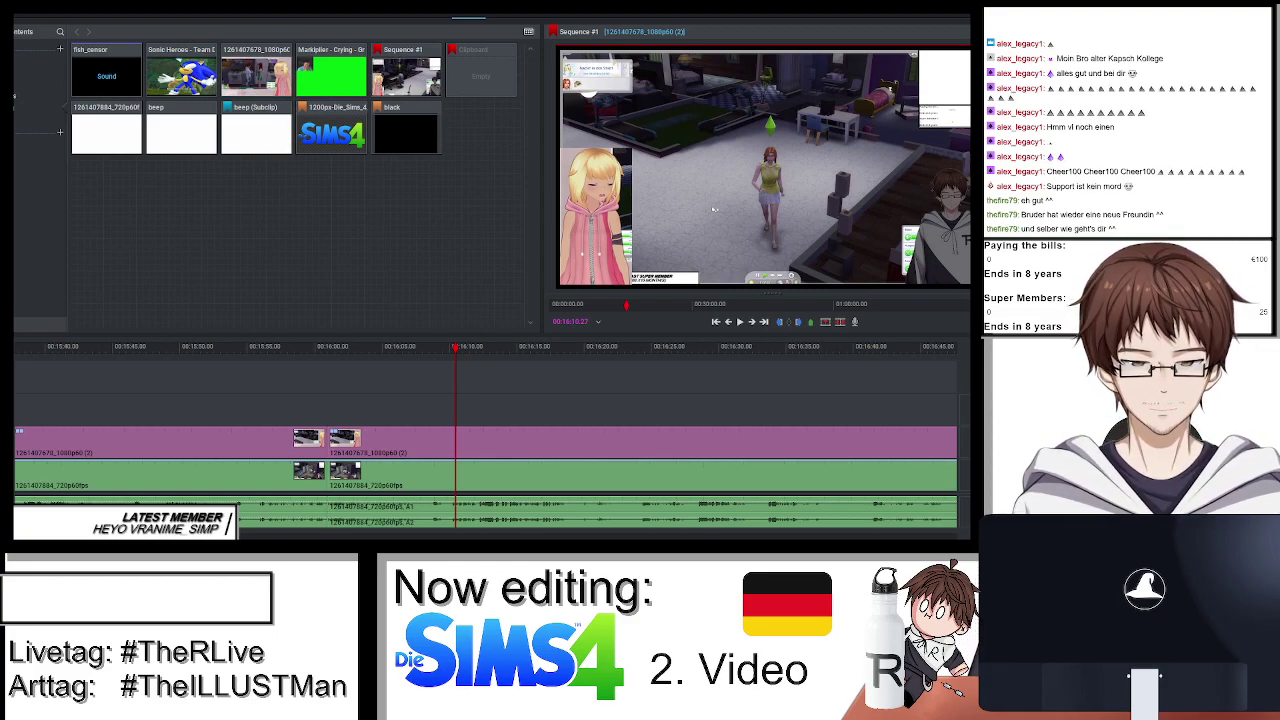
{"action": "left_click_drag", "start_coordinate": [455, 353], "coordinate": [450, 354]}
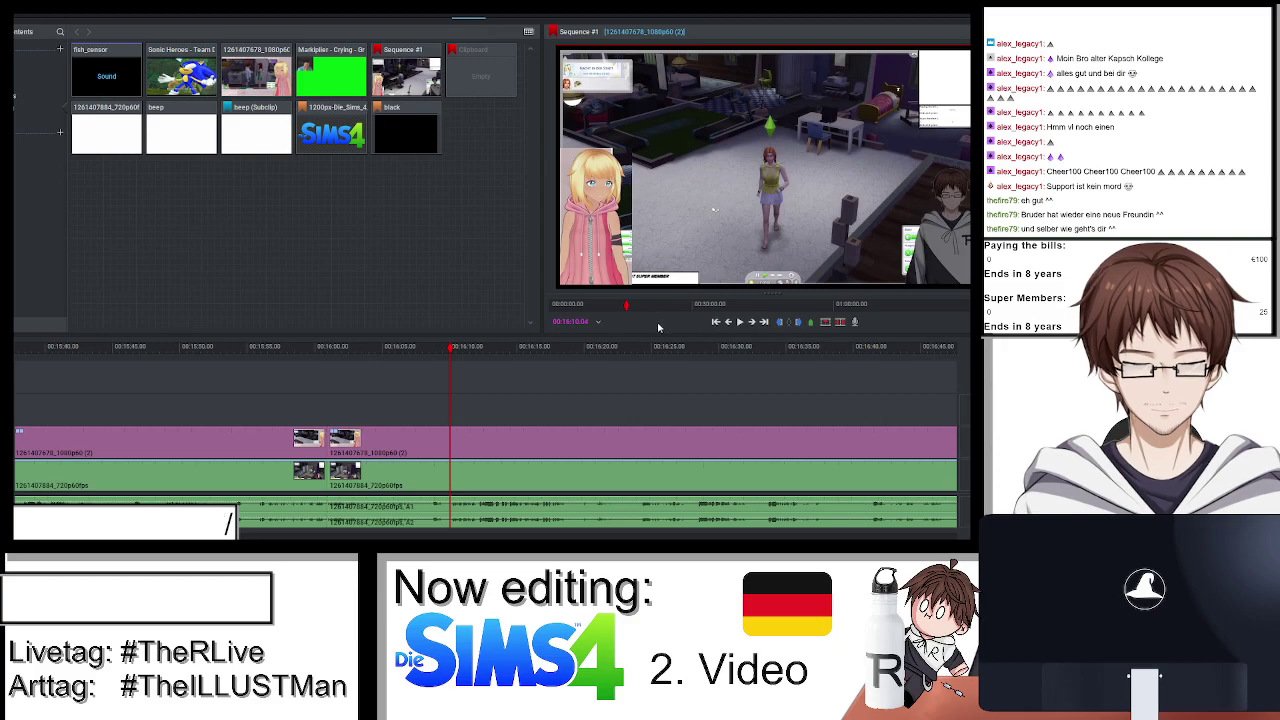
{"action": "key", "text": "ctrl+shift+d"}
{"action": "key", "text": "space"}
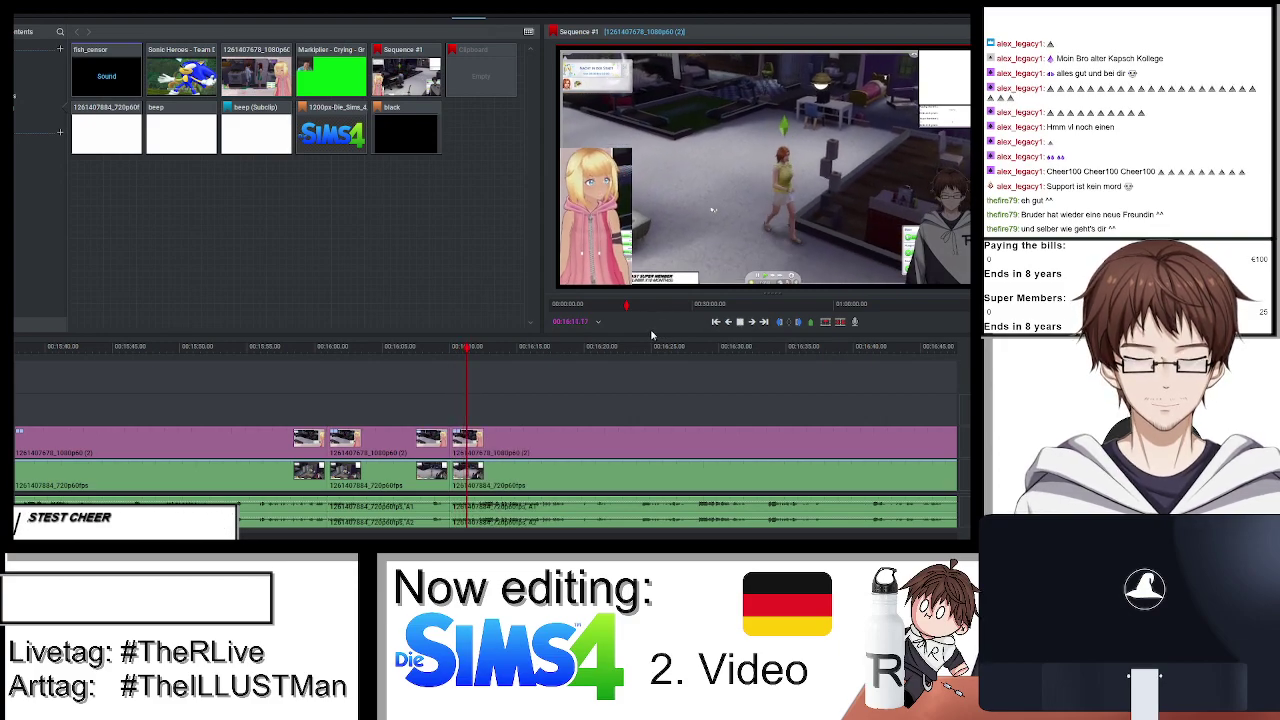
Move the 16:10 cut on both layers and their audio forward to about 00:16:12.13, and leave trimming.
{"action": "scroll", "coordinate": [550, 422], "scroll_direction": "up", "scroll_amount": 3}
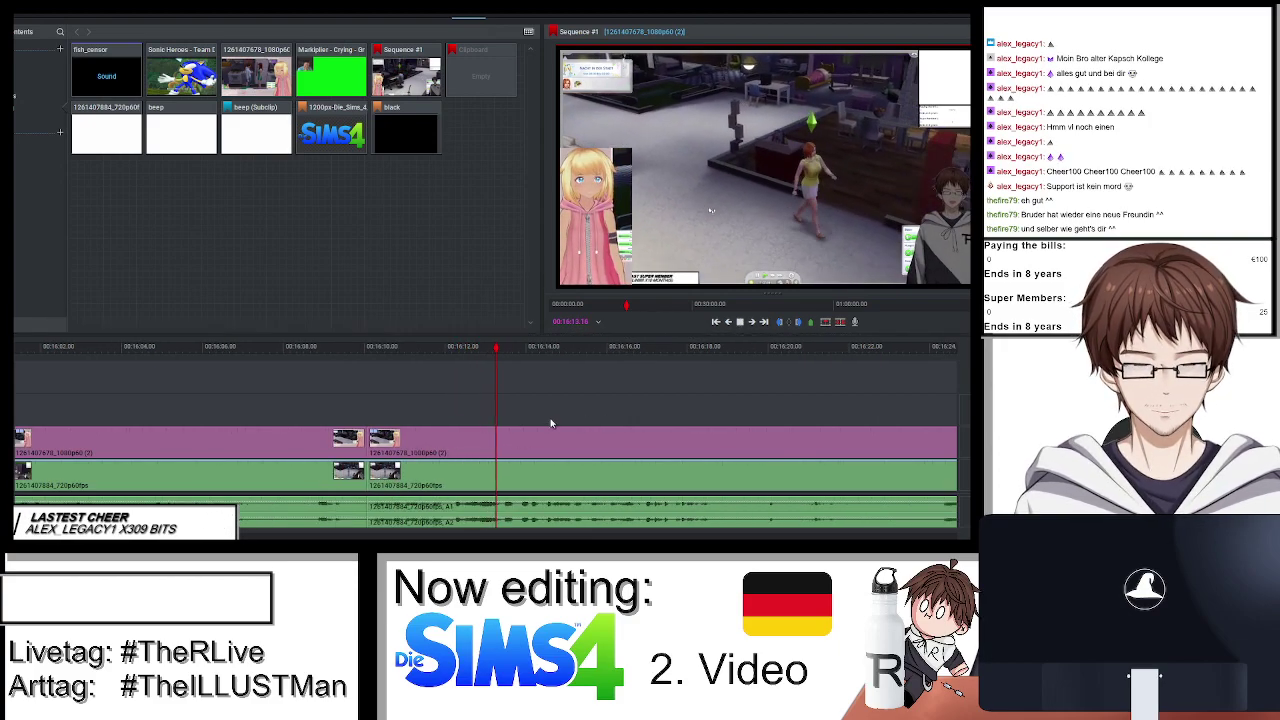
{"action": "key", "text": "space"}
{"action": "left_click", "coordinate": [368, 445]}
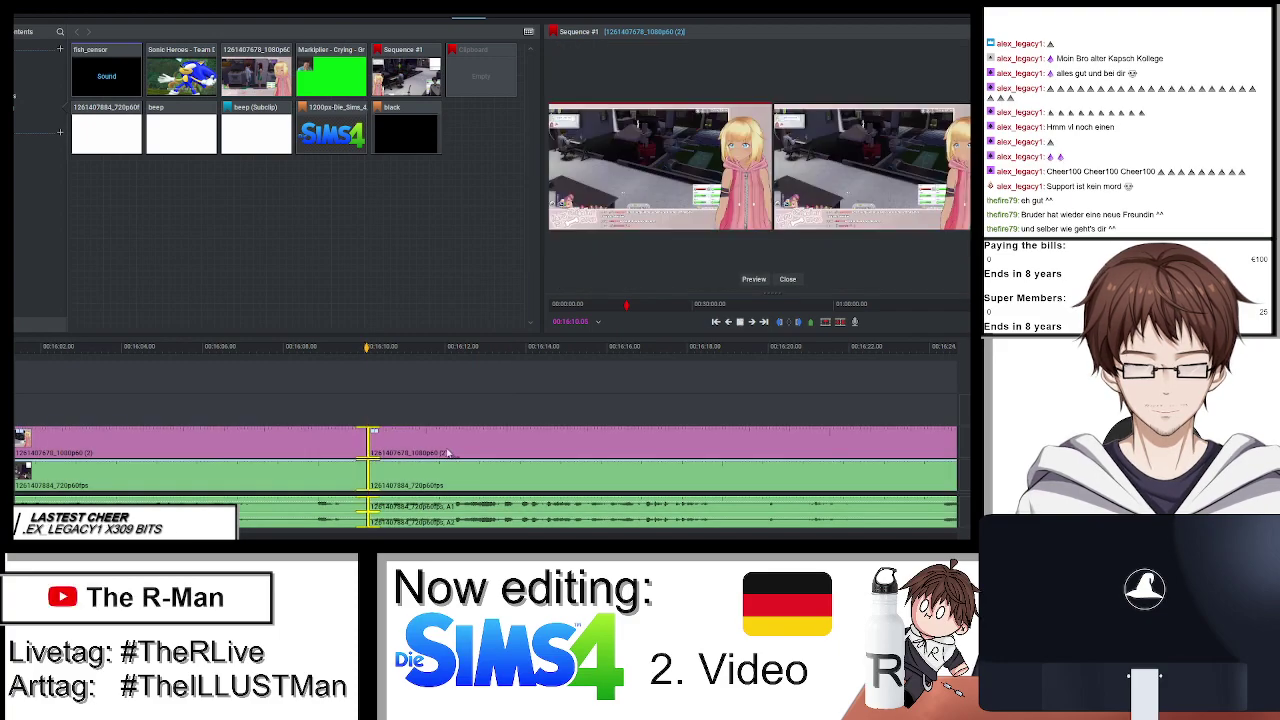
{"action": "key", "text": "space"}
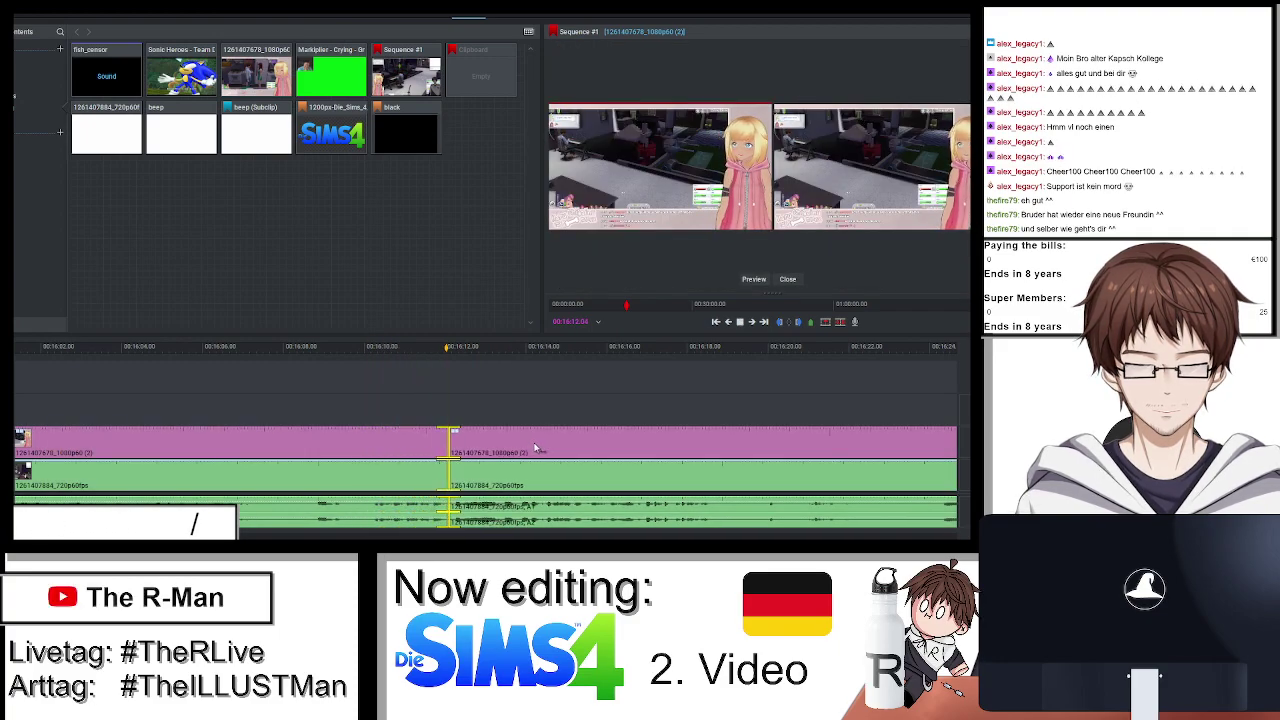
{"action": "left_click", "coordinate": [787, 279]}
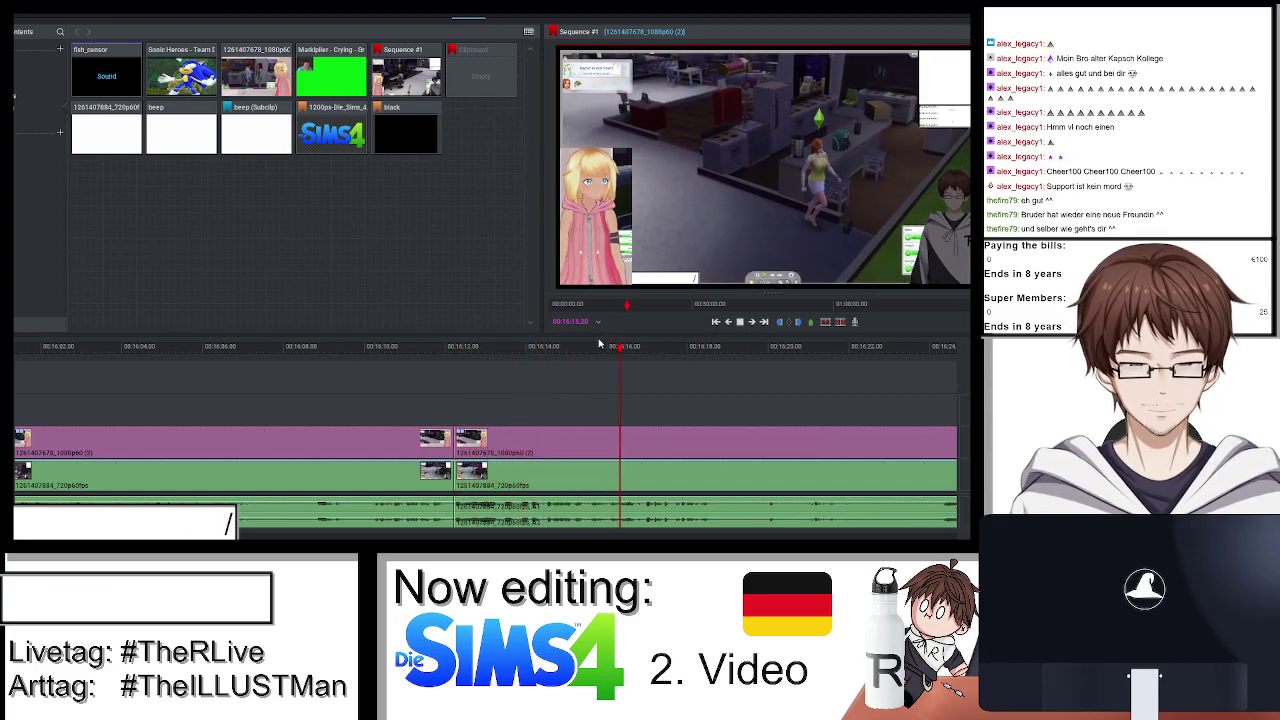
Split both layers with their audio at about 00:16:14.26 and return the playhead to about 16:13.36.
{"action": "left_click_drag", "start_coordinate": [634, 347], "coordinate": [511, 360]}
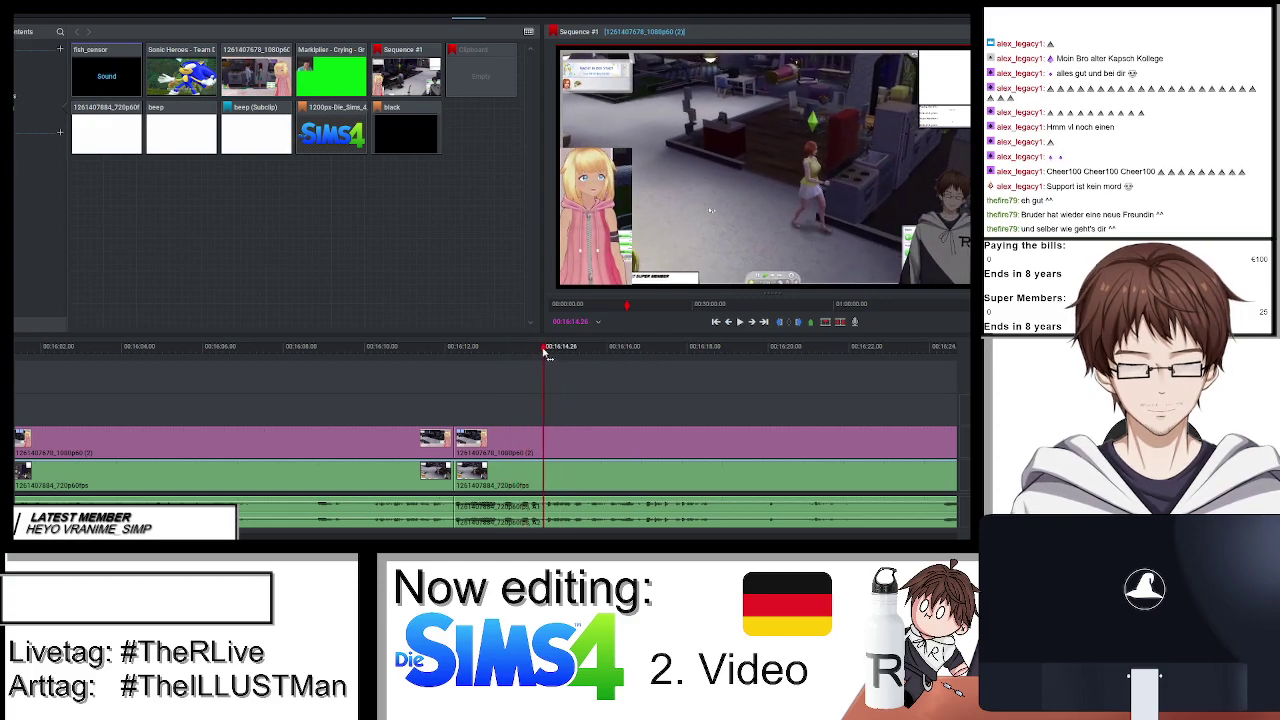
{"action": "key", "text": "c"}
{"action": "left_click_drag", "start_coordinate": [546, 353], "coordinate": [510, 353]}
Add an image overlay effect to the clip between the 16:12 and 16:14 cuts, using tweet.PNG from F:\Videos\YouTube-Only\Temp.
{"action": "left_click", "coordinate": [507, 13]}
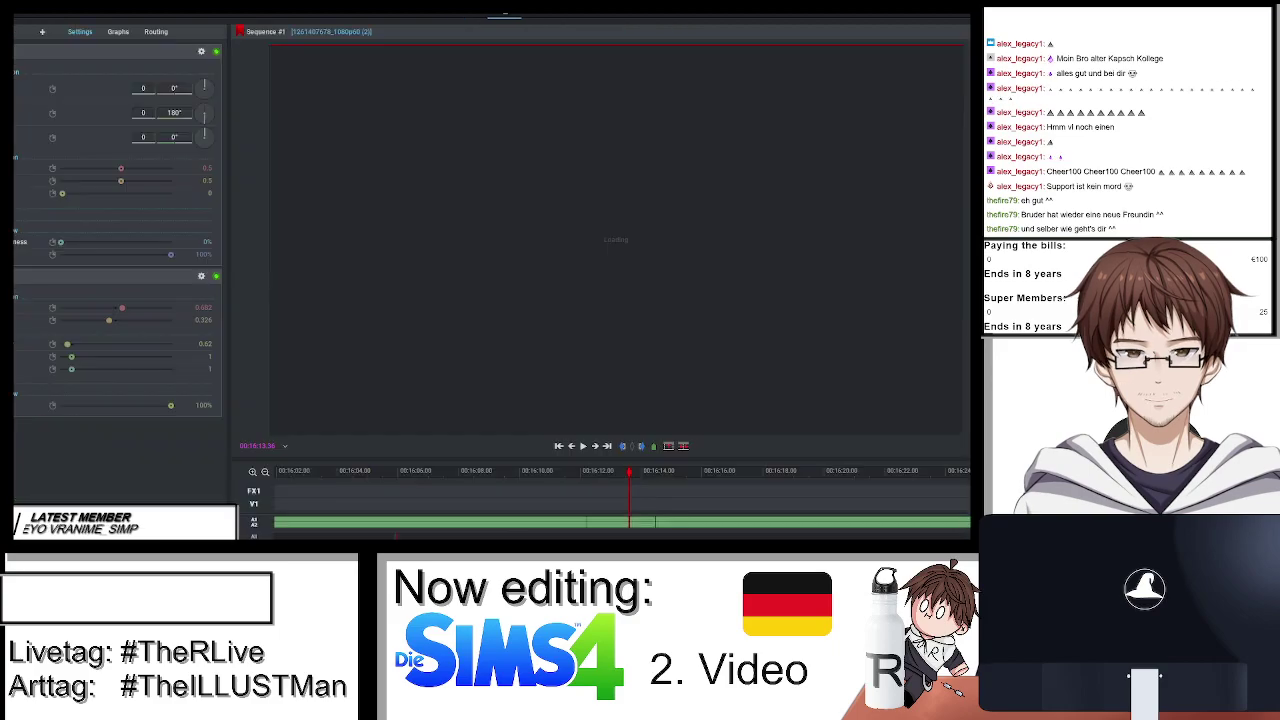
{"action": "left_click", "coordinate": [44, 32]}
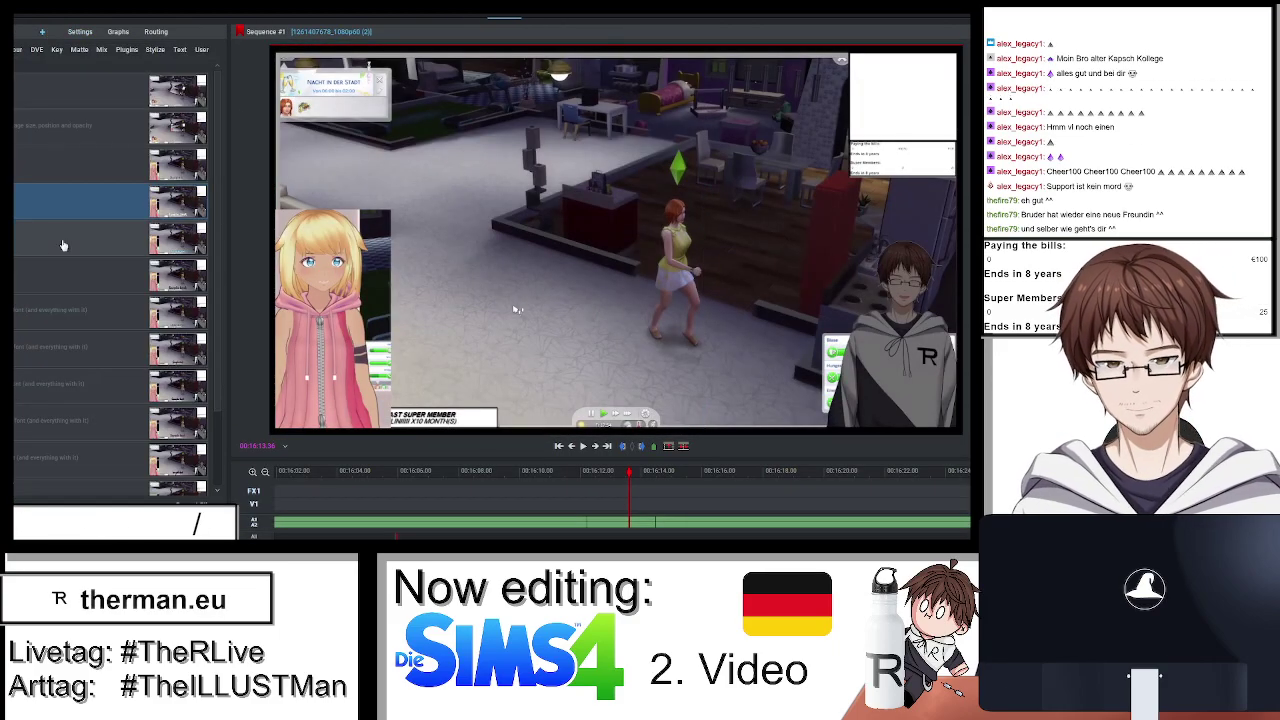
{"action": "scroll", "coordinate": [40, 381], "scroll_direction": "down", "scroll_amount": 3}
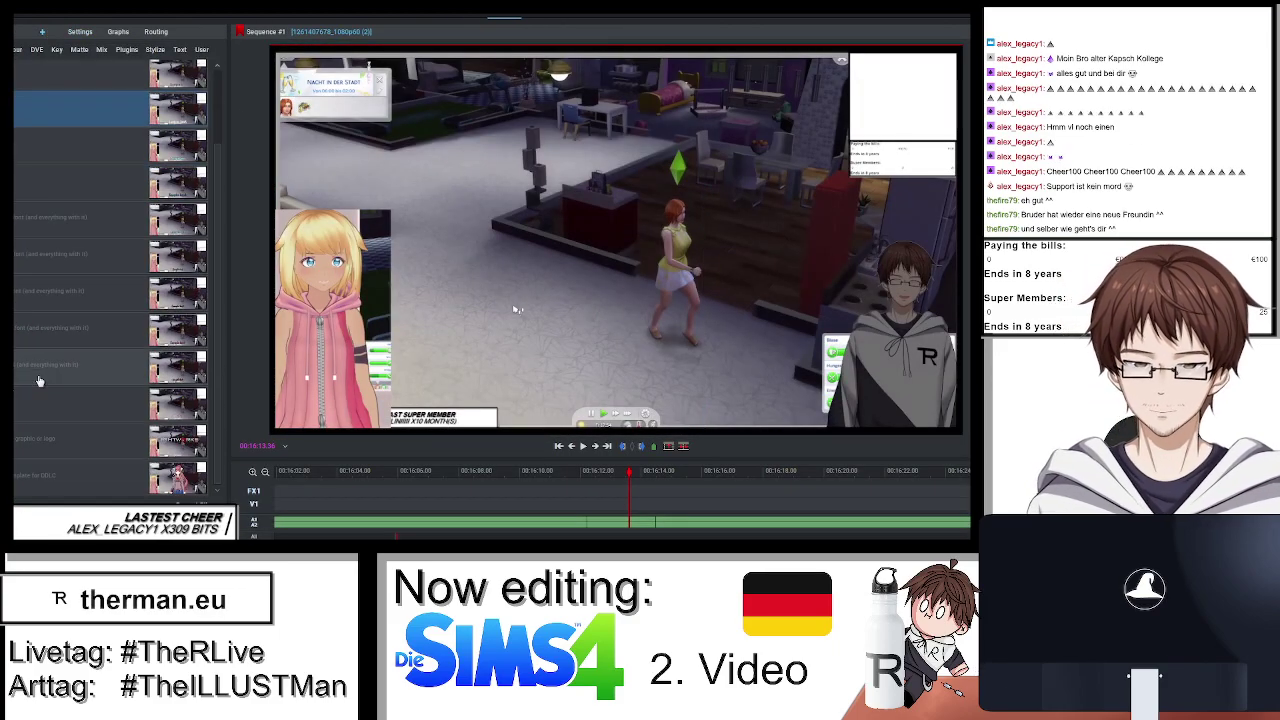
{"action": "double_click", "coordinate": [36, 453]}
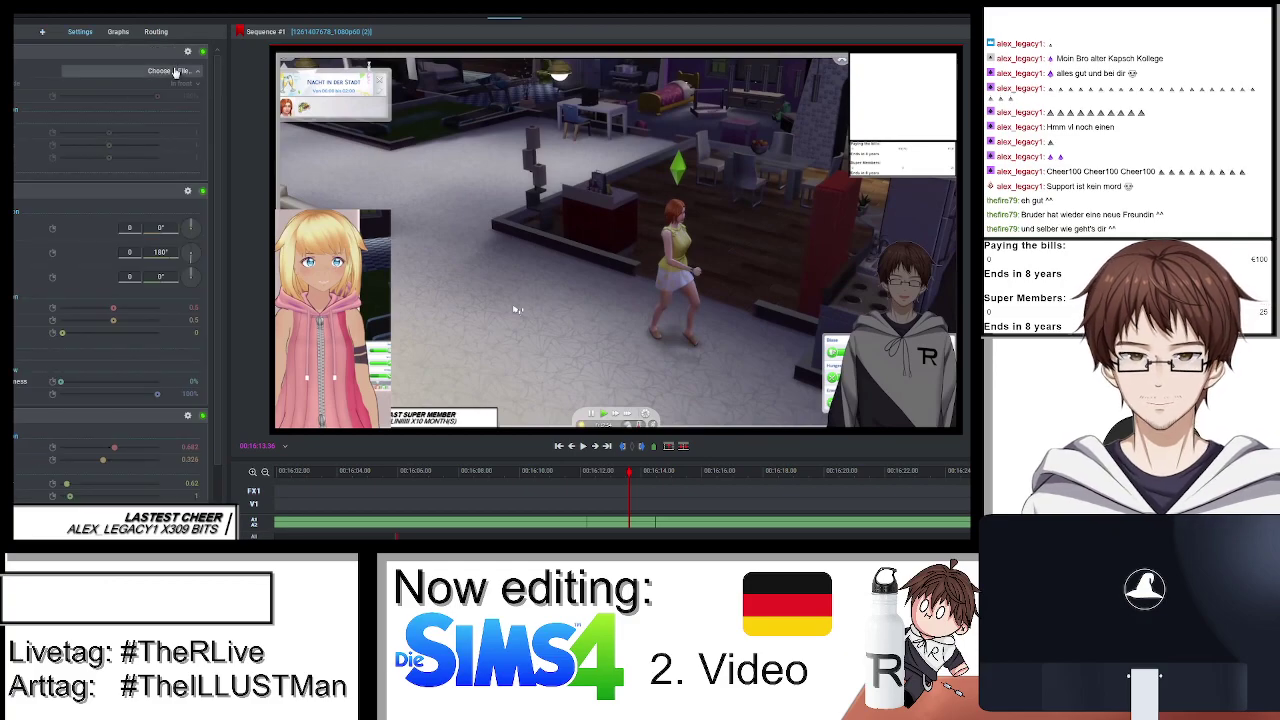
{"action": "left_click", "coordinate": [171, 70]}
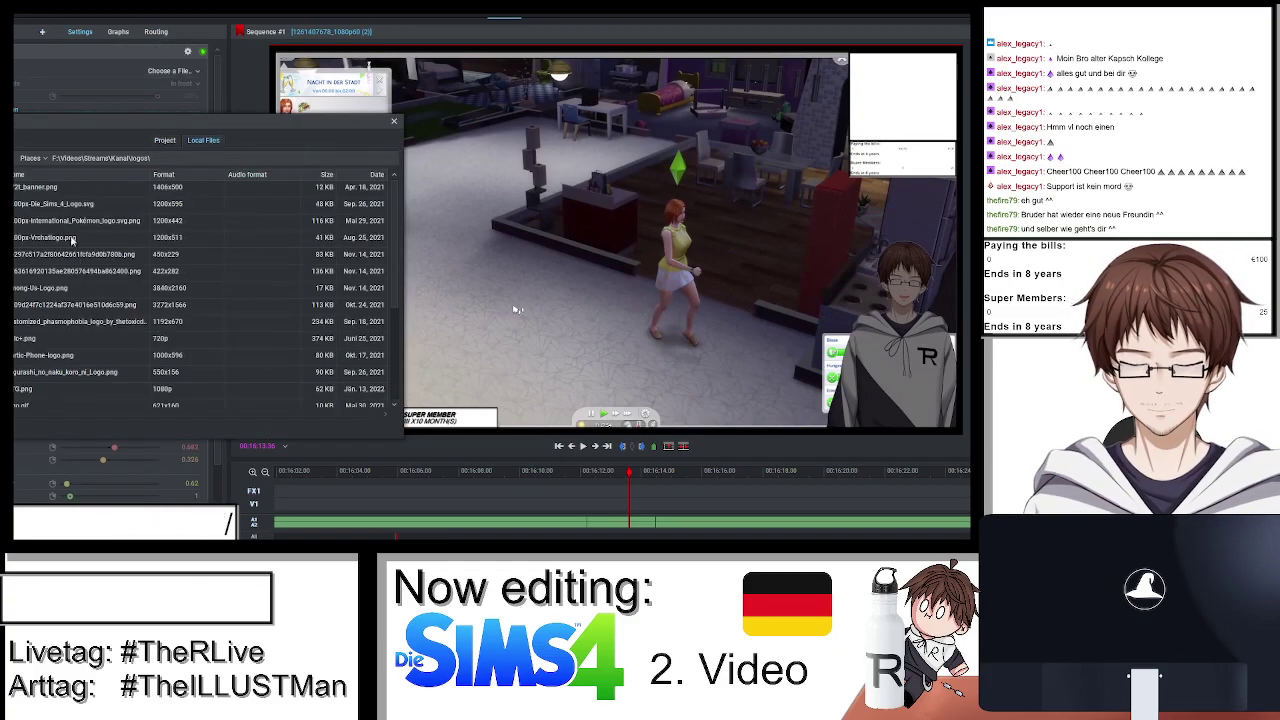
{"action": "left_click", "coordinate": [6, 158]}
{"action": "left_click", "coordinate": [6, 158]}
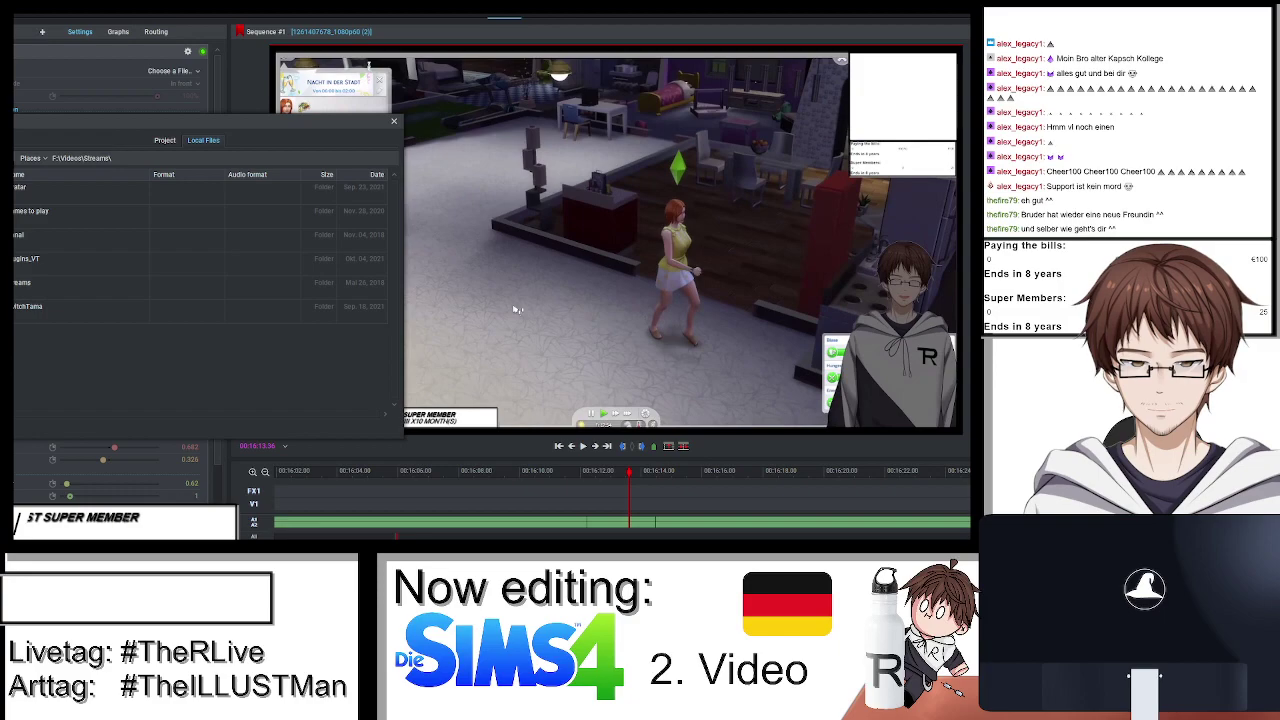
{"action": "left_click", "coordinate": [6, 158]}
{"action": "double_click", "coordinate": [28, 322]}
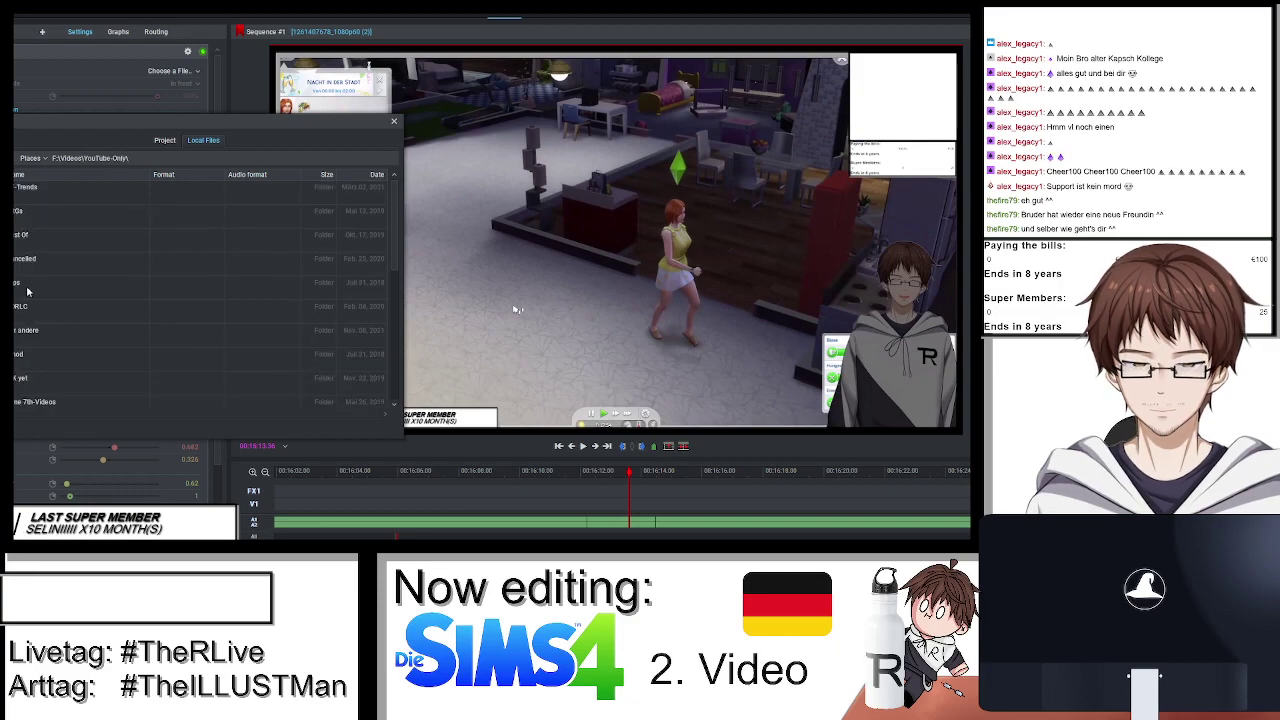
{"action": "scroll", "coordinate": [28, 291], "scroll_direction": "down", "scroll_amount": 3}
{"action": "double_click", "coordinate": [28, 315]}
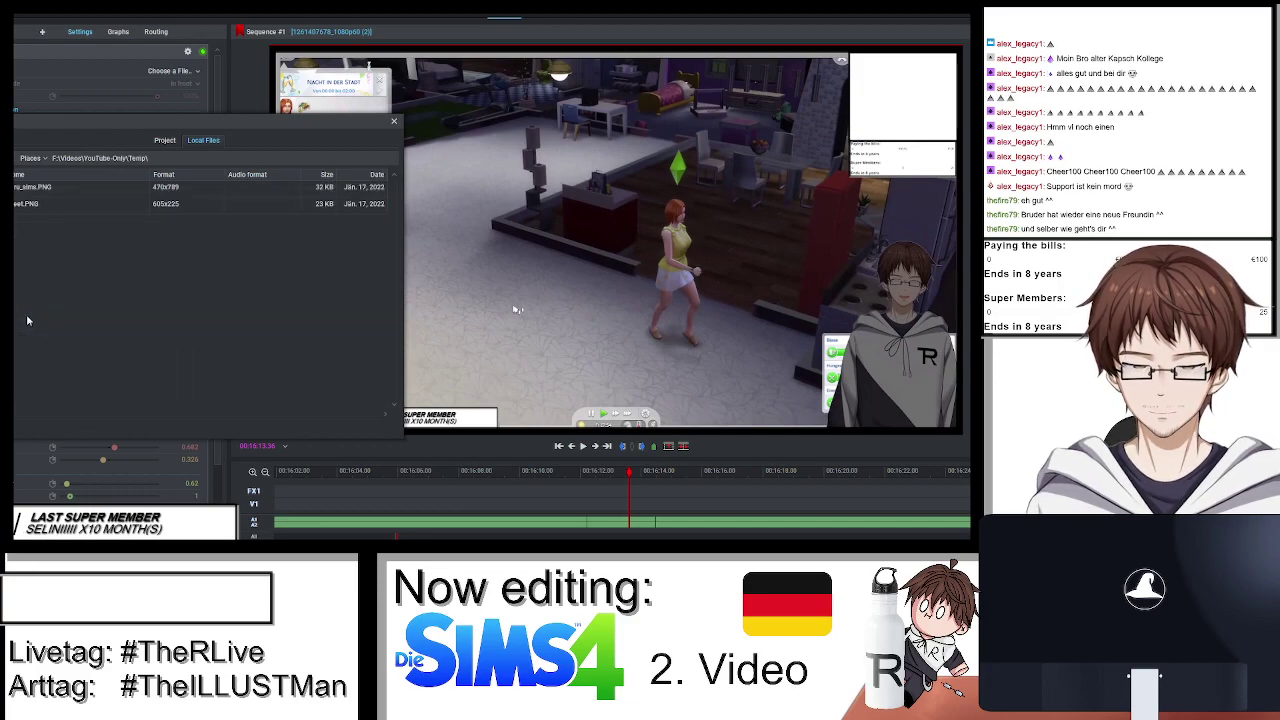
{"action": "left_click", "coordinate": [34, 206]}
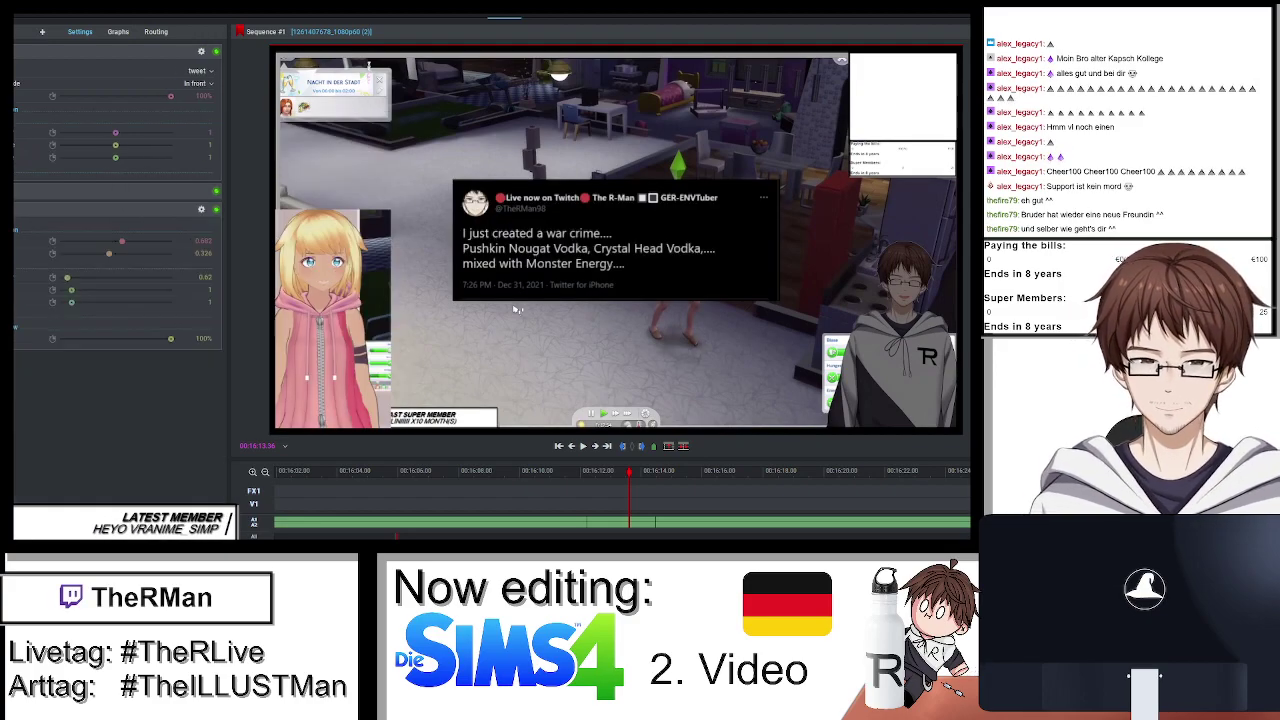
Keyframe the tweet overlay at the clip's start with a master scale of 1 and an opacity of 0%.
{"action": "left_click_drag", "start_coordinate": [119, 136], "coordinate": [141, 141]}
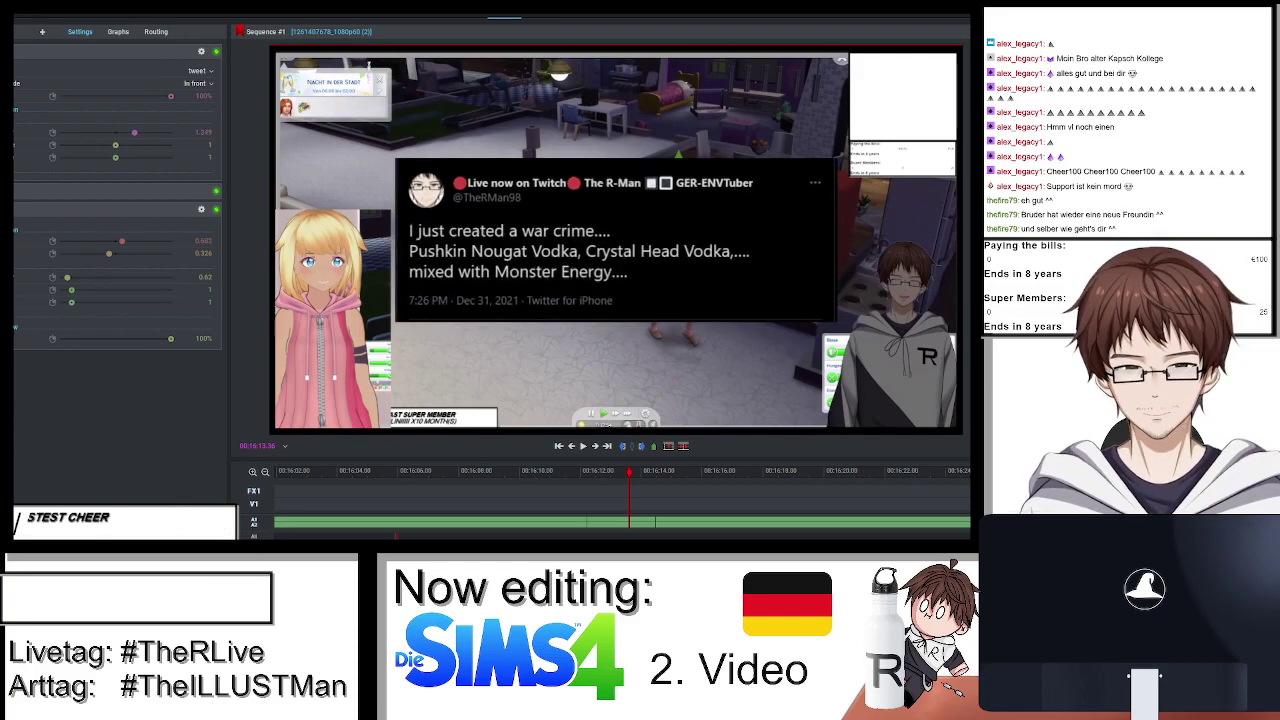
{"action": "key", "text": "a"}
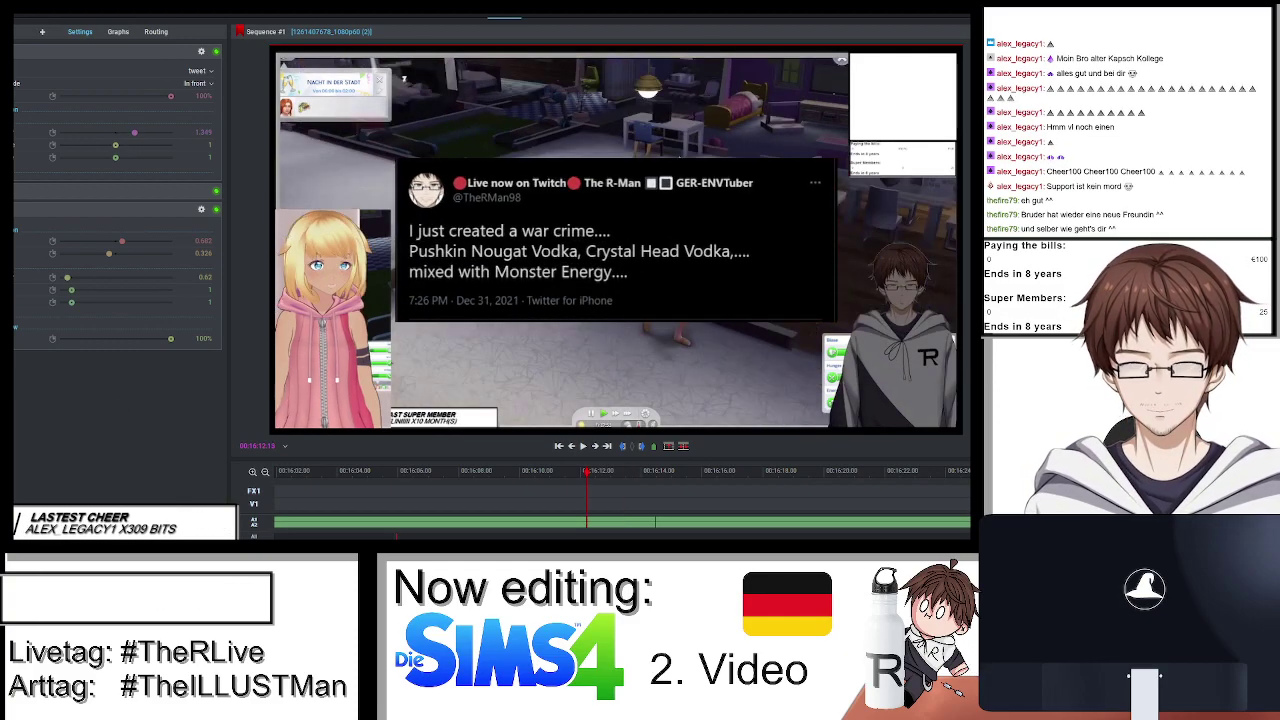
{"action": "left_click", "coordinate": [54, 135]}
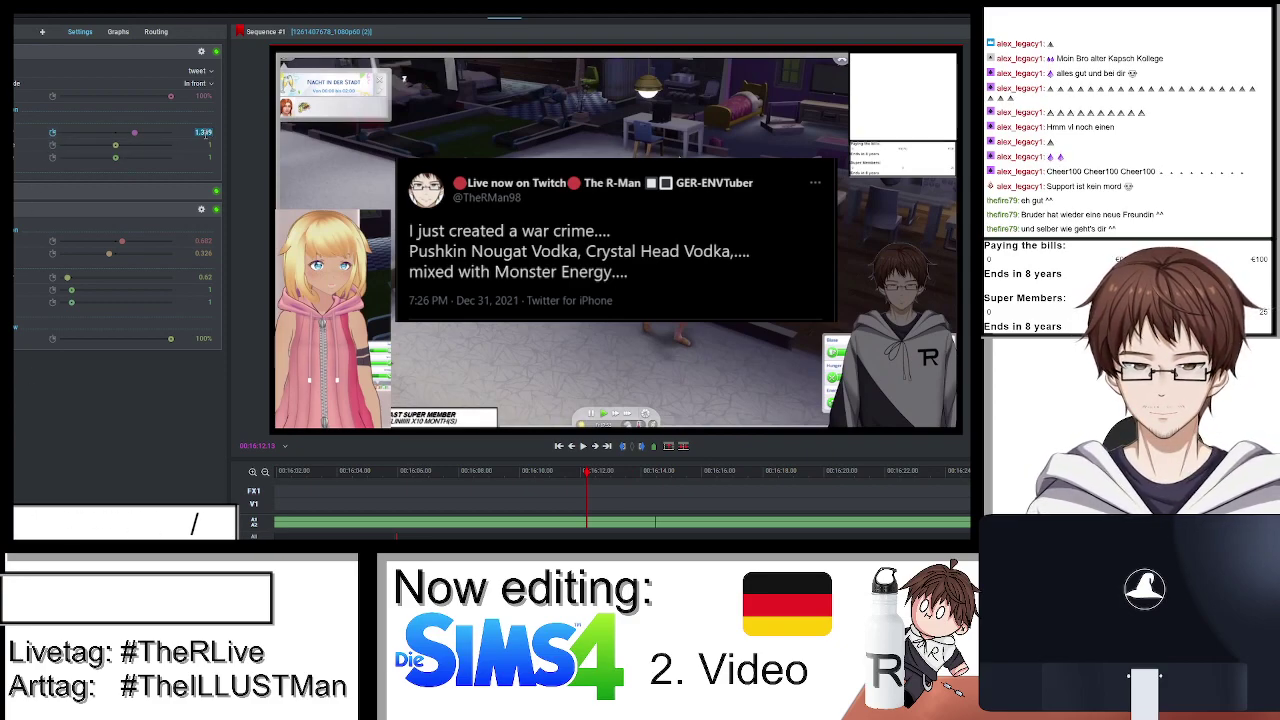
{"action": "type", "text": "1"}
{"action": "key", "text": "Return"}
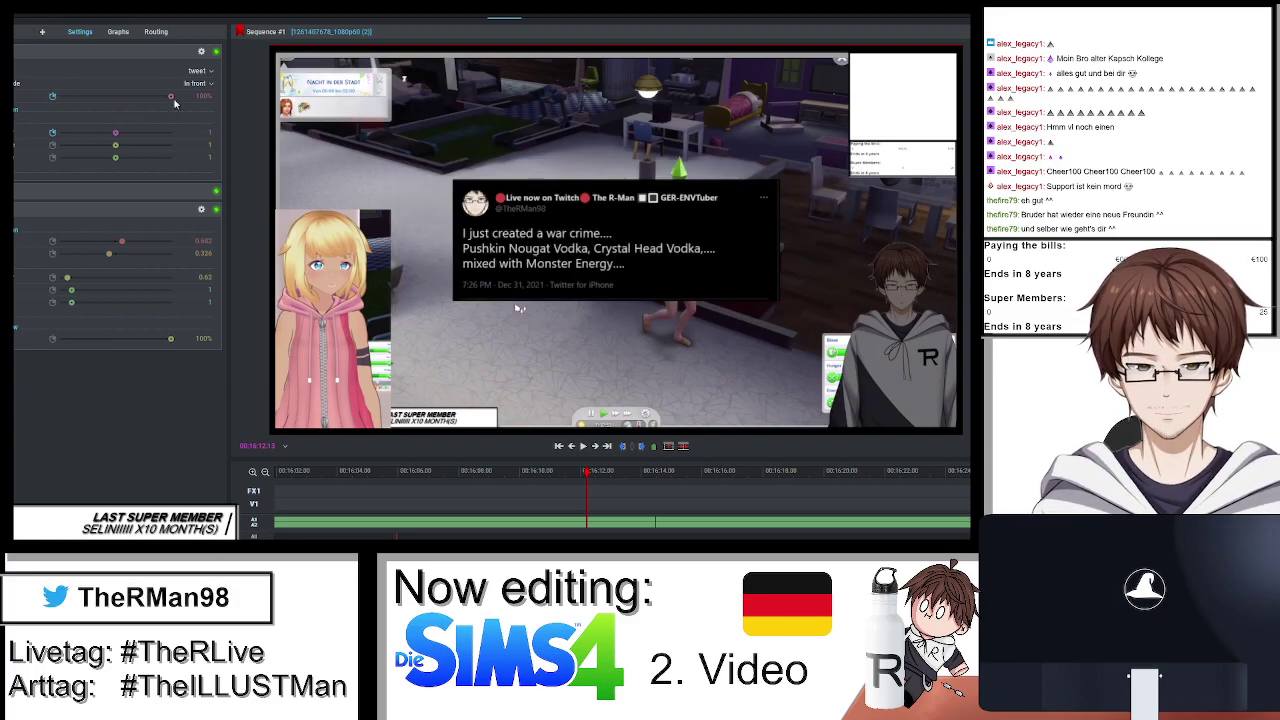
{"action": "left_click_drag", "start_coordinate": [172, 100], "coordinate": [60, 96]}
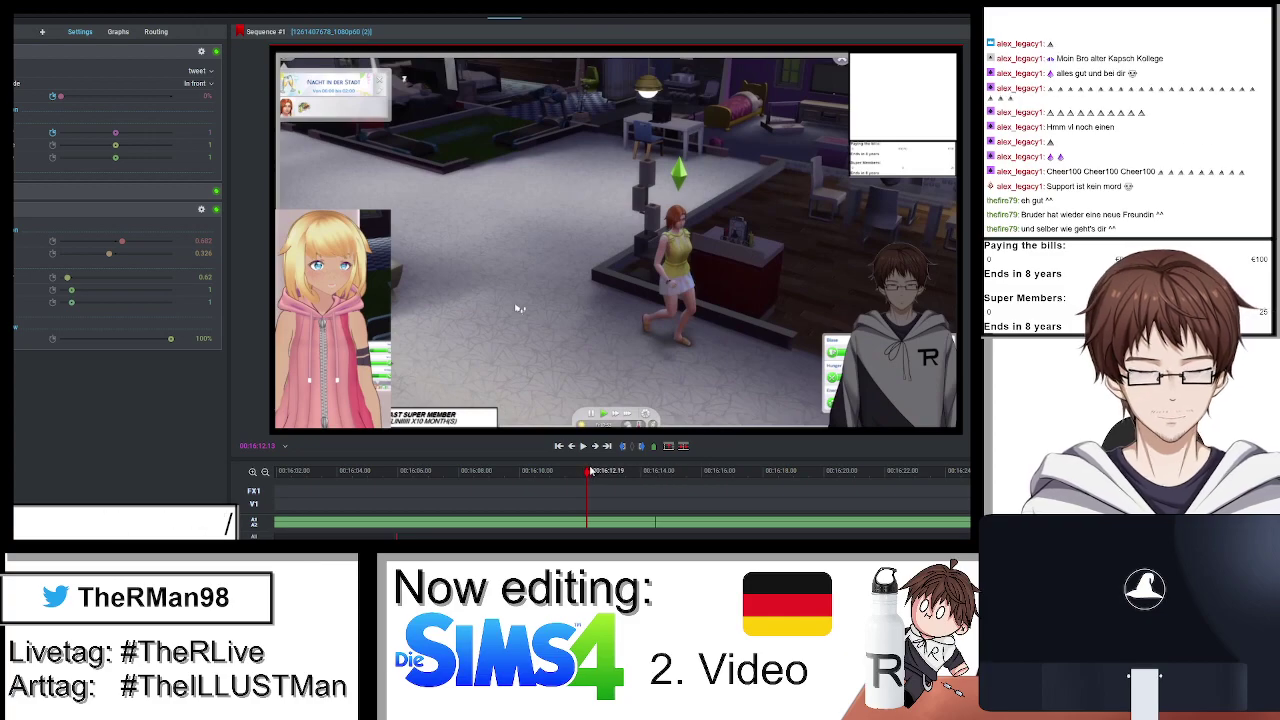
Keyframe the tweet overlay's scale to 2 at the clip's end and its opacity to 100% at about 00:16:13.34.
{"action": "left_click", "coordinate": [624, 472]}
{"action": "left_click_drag", "start_coordinate": [624, 475], "coordinate": [632, 475]}
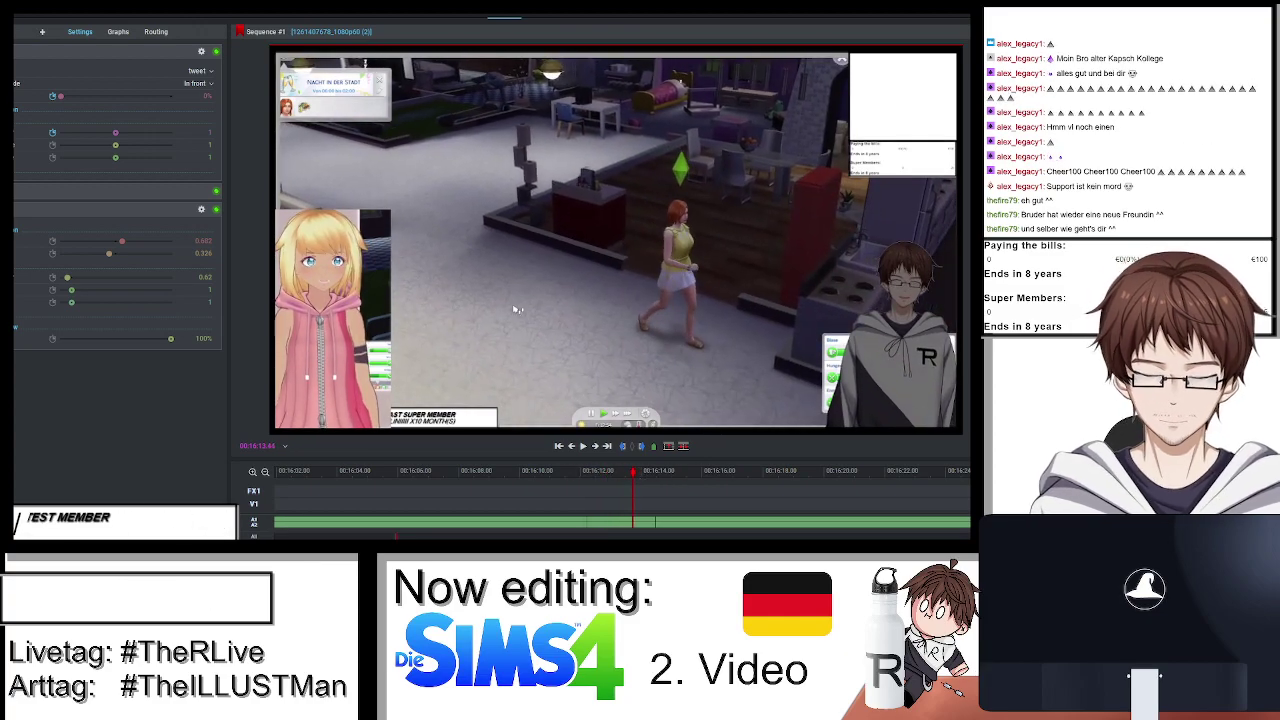
{"action": "key", "text": "s"}
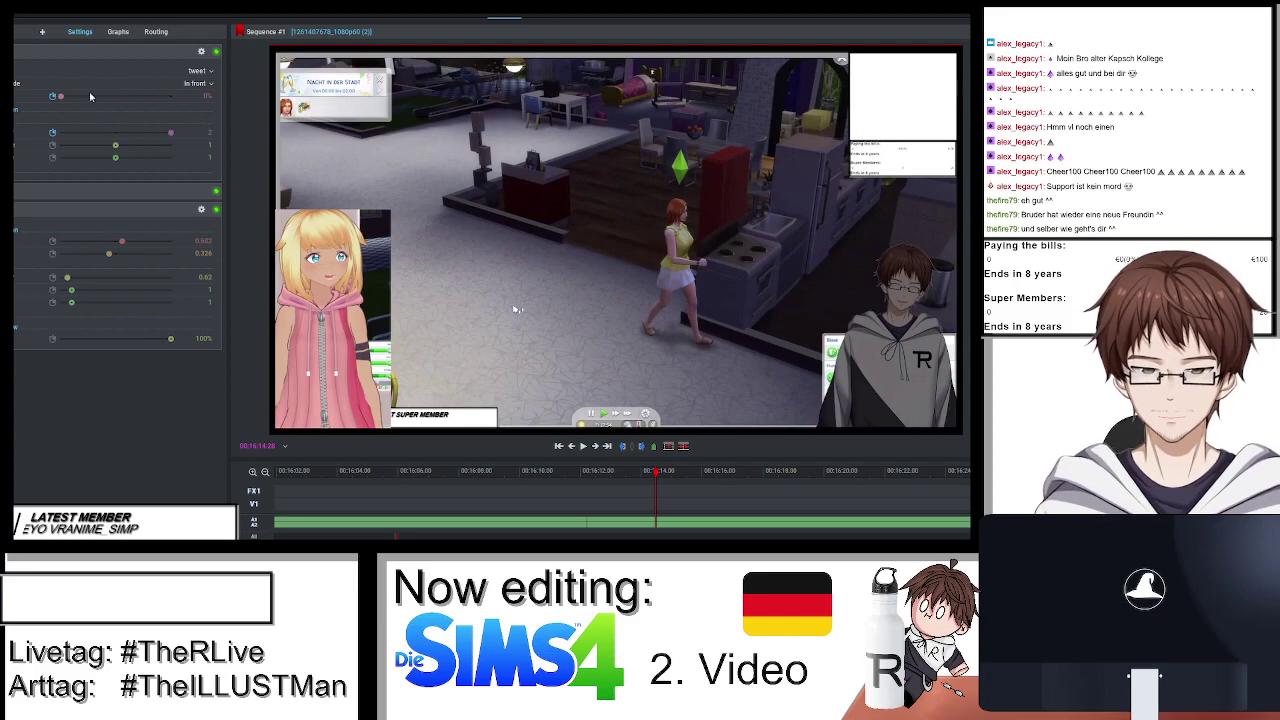
{"action": "left_click", "coordinate": [628, 472]}
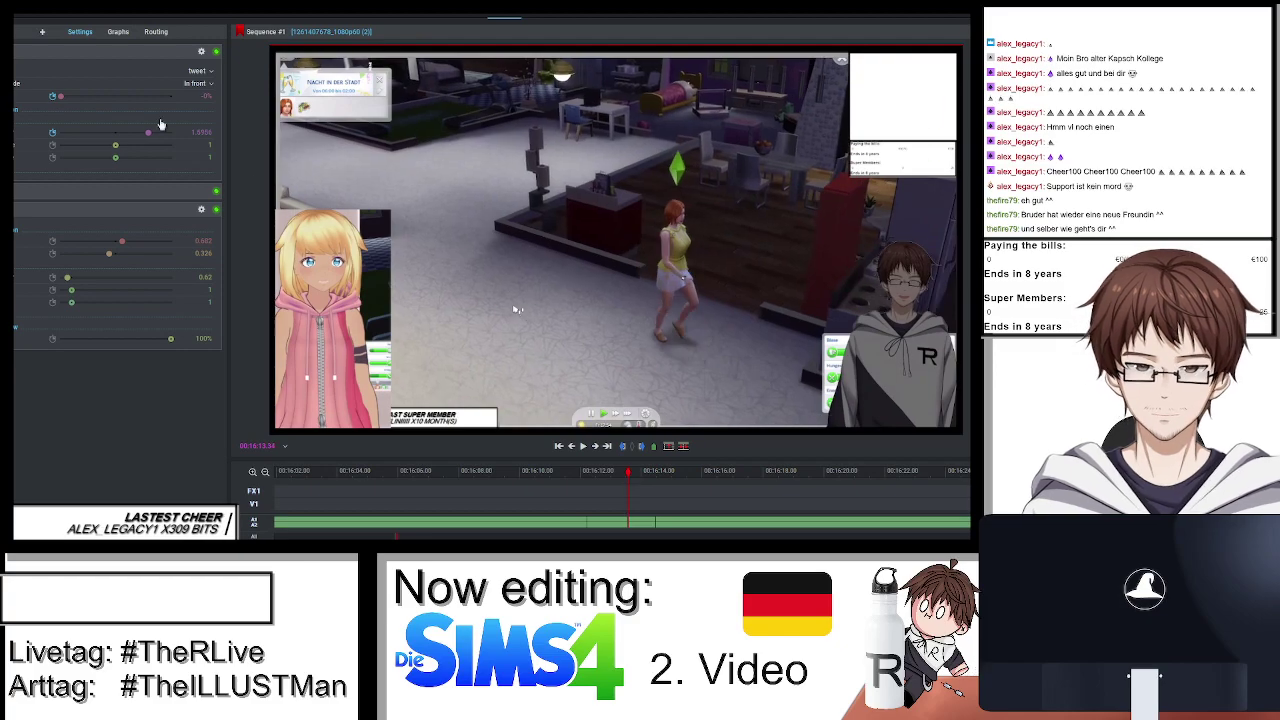
{"action": "left_click", "coordinate": [55, 97]}
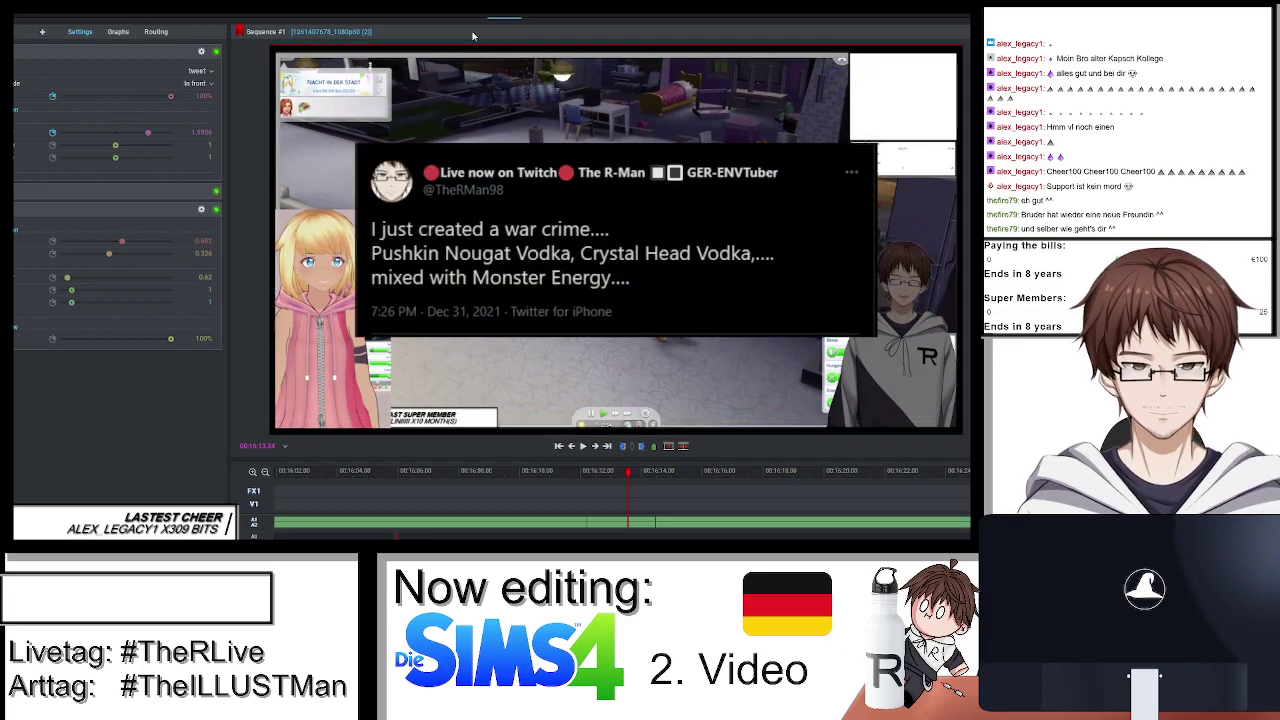
Return to the editing layout, play the footage past the tweet, and split both layers with their audio at about 00:16:18.57.
{"action": "left_click", "coordinate": [470, 18]}
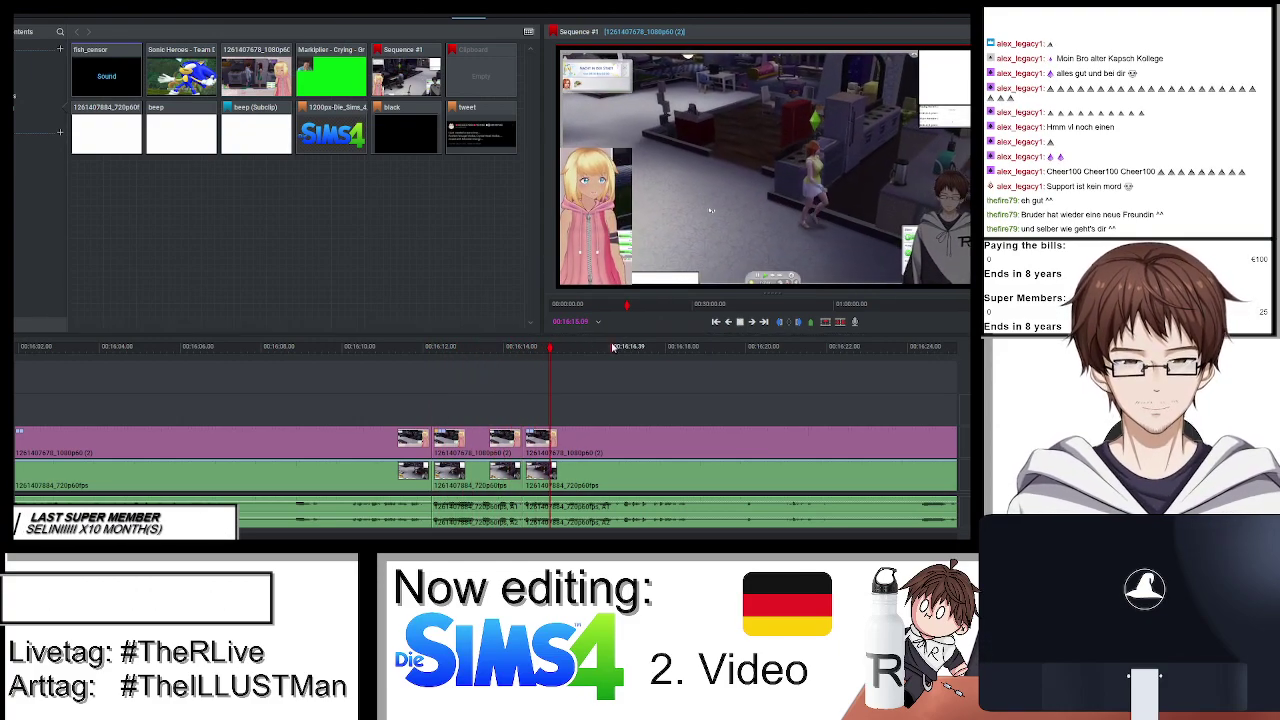
{"action": "scroll", "coordinate": [657, 428], "scroll_direction": "down", "scroll_amount": 2}
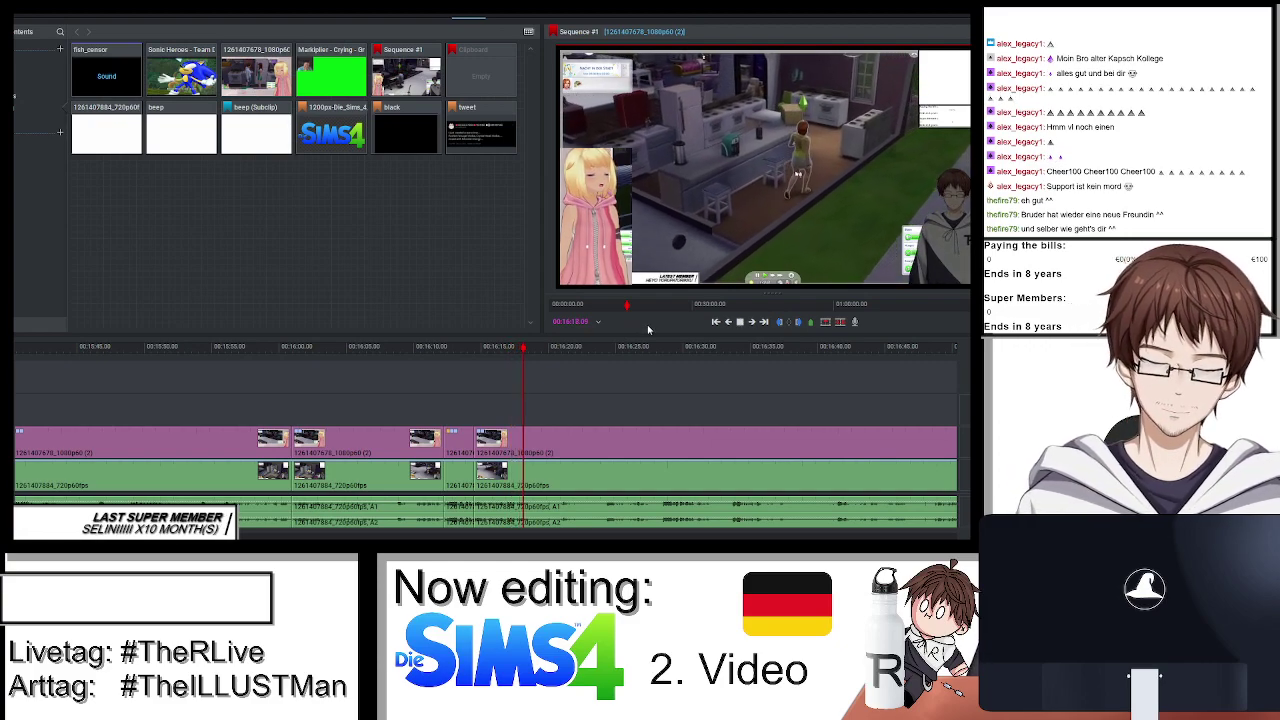
{"action": "key", "text": "c"}
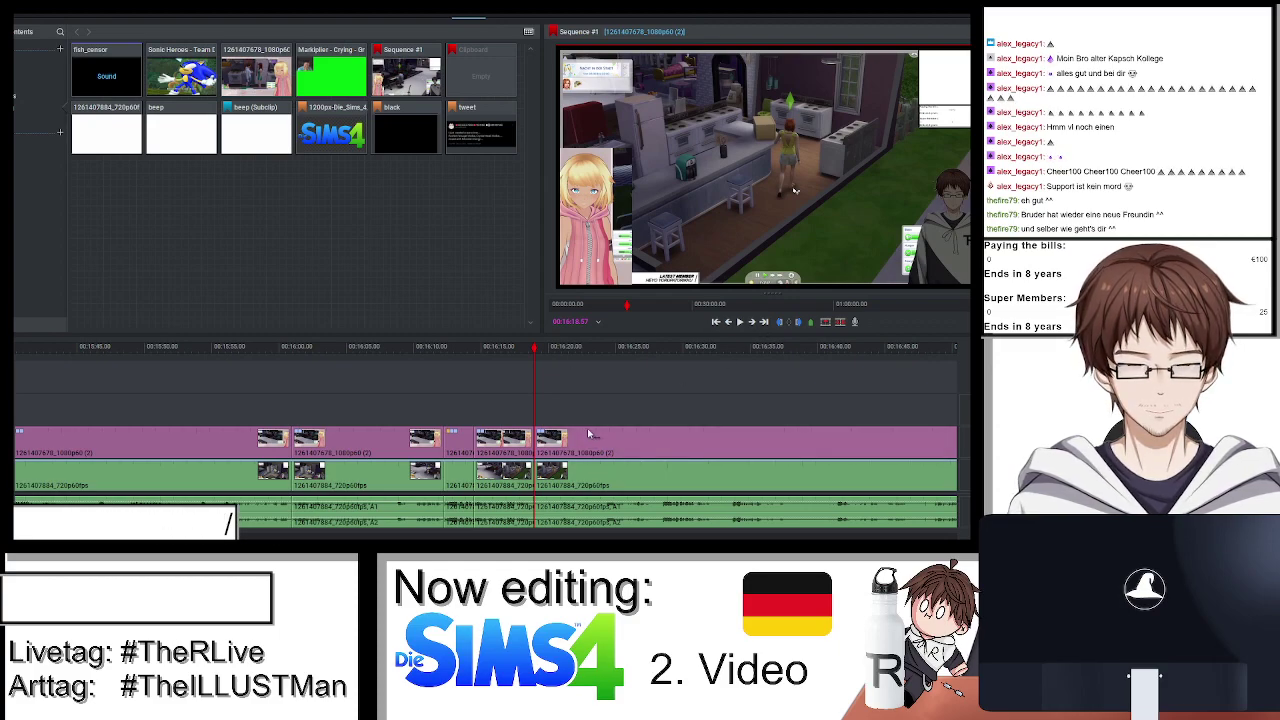
Shift both layers and their audio after the 16:18.57 cut about 3 seconds later, leaving a gap, and play the moved footage.
{"action": "scroll", "coordinate": [601, 451], "scroll_direction": "up", "scroll_amount": 3}
{"action": "left_click_drag", "start_coordinate": [575, 450], "coordinate": [697, 450]}
{"action": "left_click_drag", "start_coordinate": [563, 473], "coordinate": [682, 485]}
{"action": "left_click", "coordinate": [763, 321]}
{"action": "left_click", "coordinate": [740, 321]}
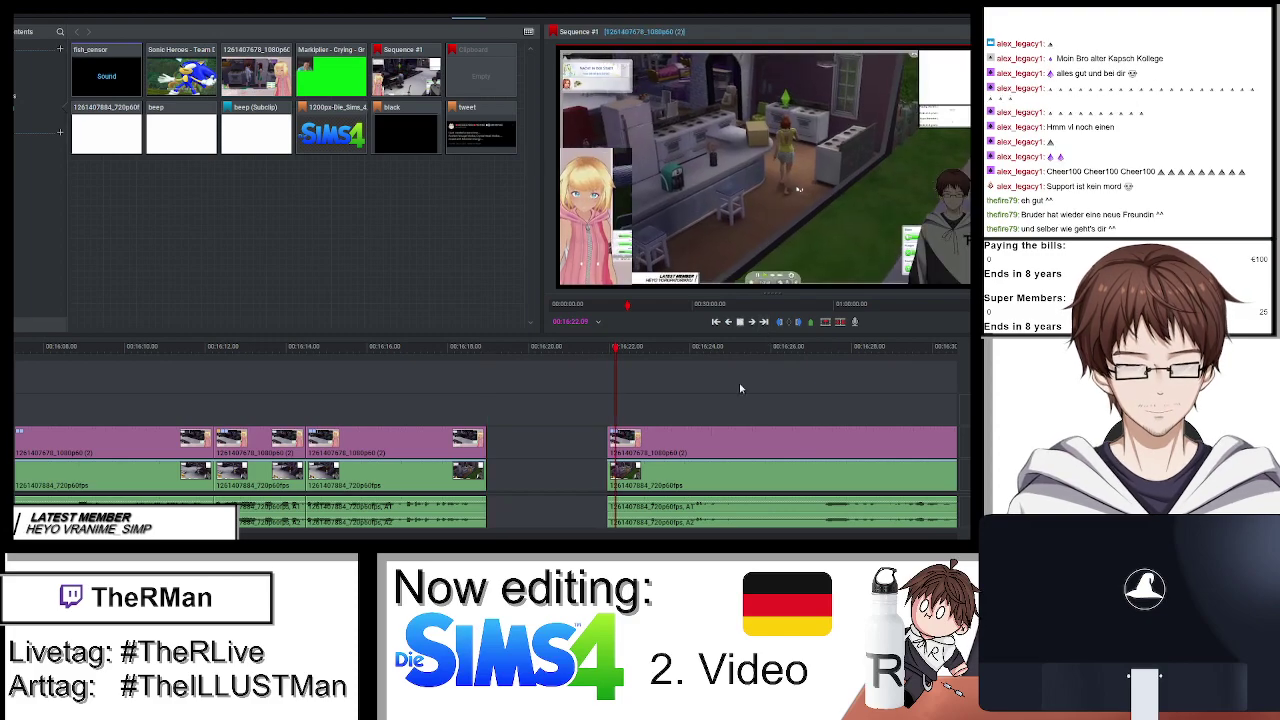
{"action": "scroll", "coordinate": [740, 388], "scroll_direction": "down", "scroll_amount": 3}
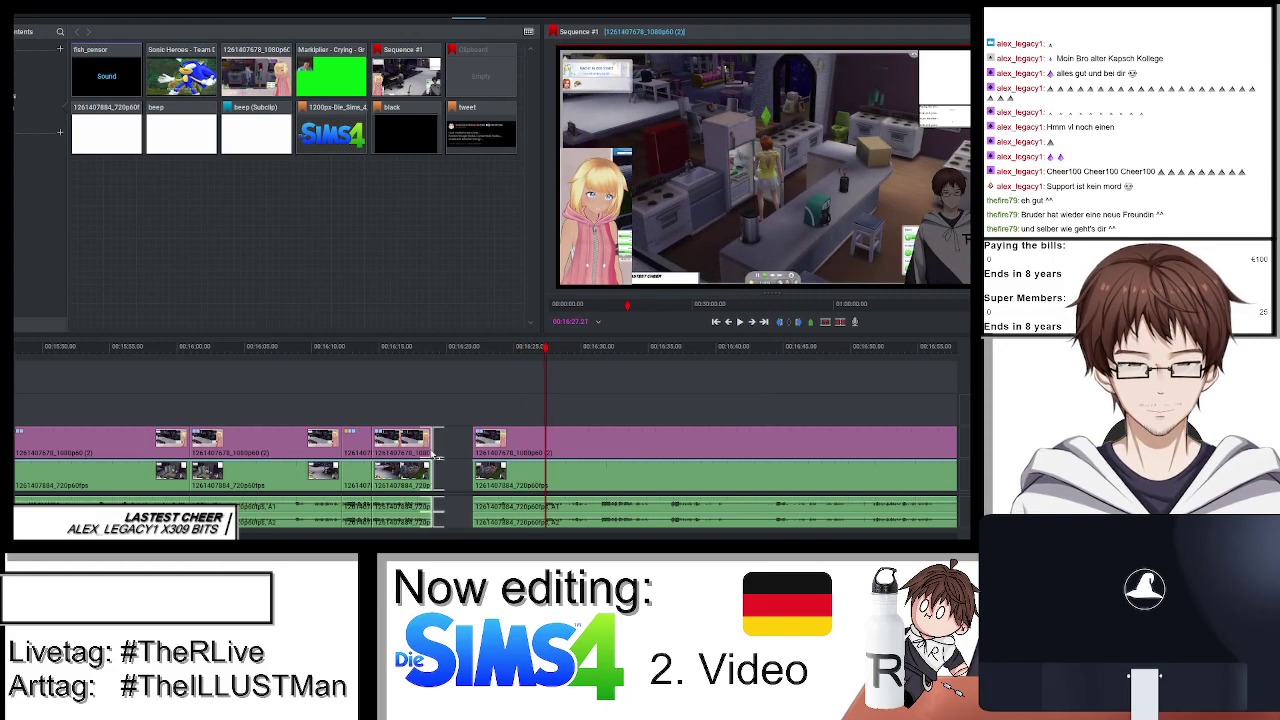
Close the gap after the 16:18.57 cut, play on, and split both layers with their audio at about 00:16:22.38.
{"action": "right_click", "coordinate": [448, 444]}
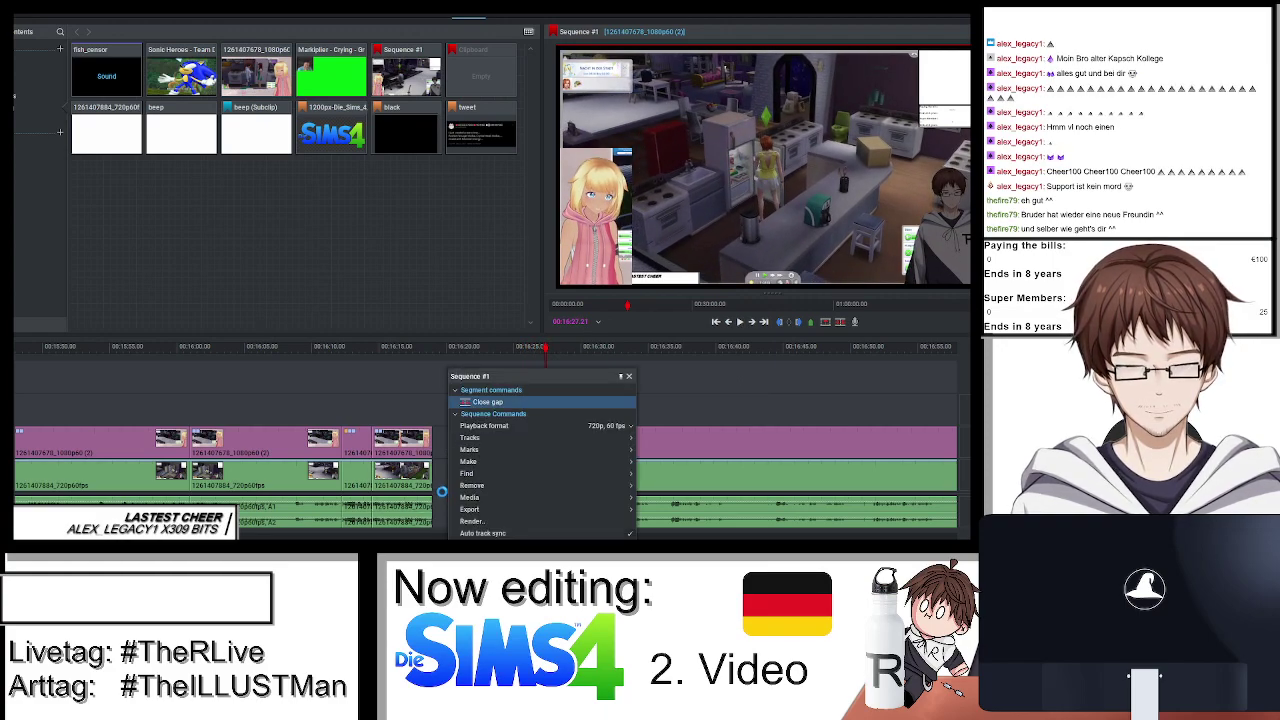
{"action": "left_click", "coordinate": [488, 402]}
{"action": "key", "text": "space"}
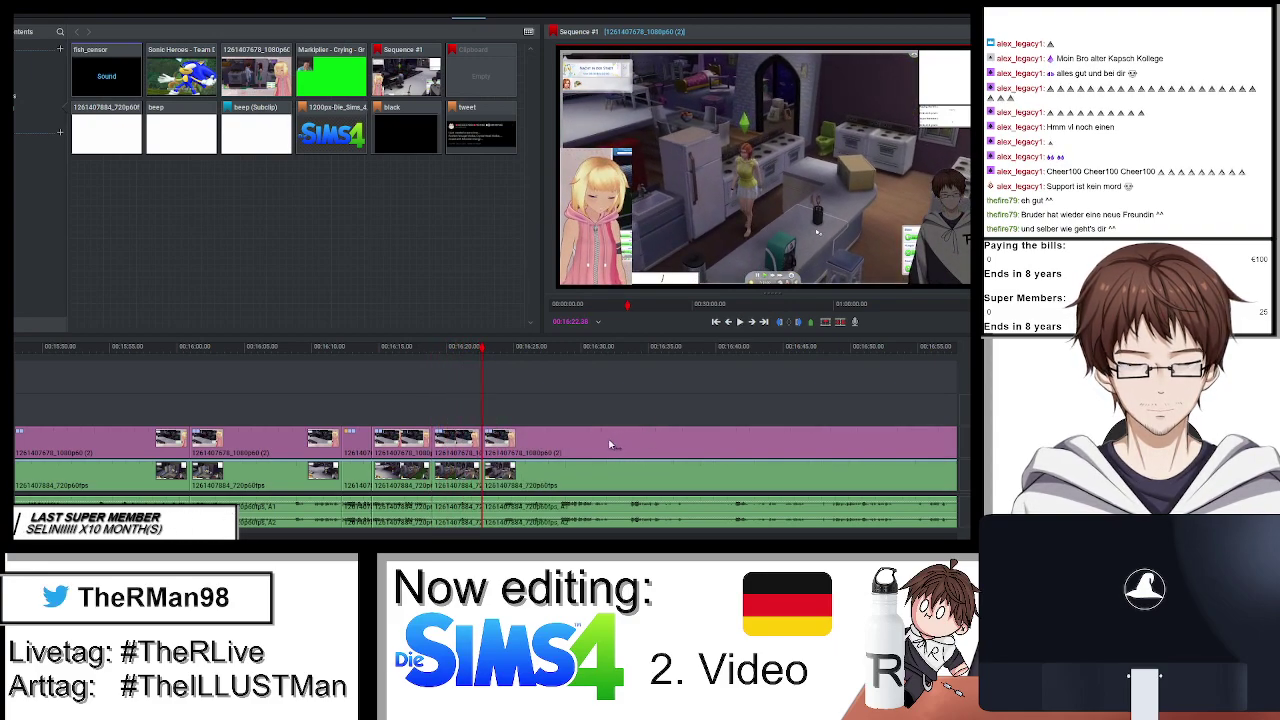
Shift both layers and their audio after the 16:22.38 cut about 5 seconds later, leaving a gap, and play the moved footage to about 00:16:32.
{"action": "left_click_drag", "start_coordinate": [609, 444], "coordinate": [673, 441]}
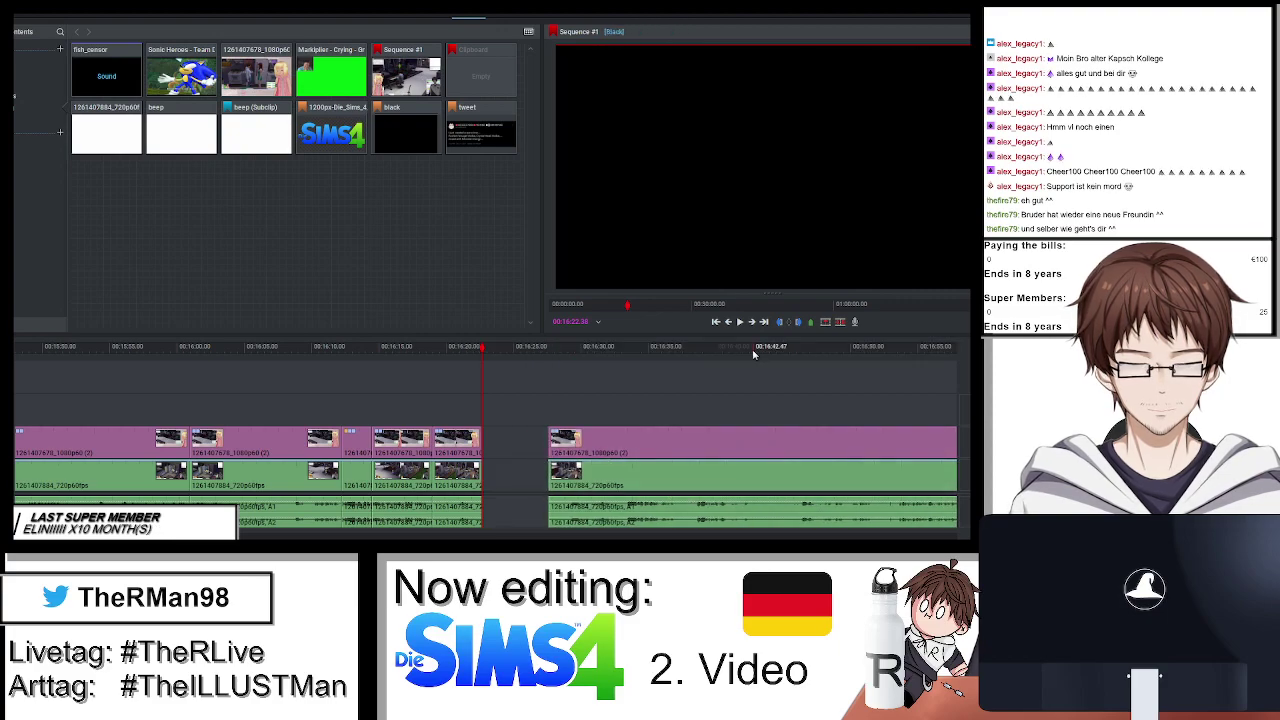
{"action": "left_click", "coordinate": [764, 322]}
{"action": "key", "text": "space"}
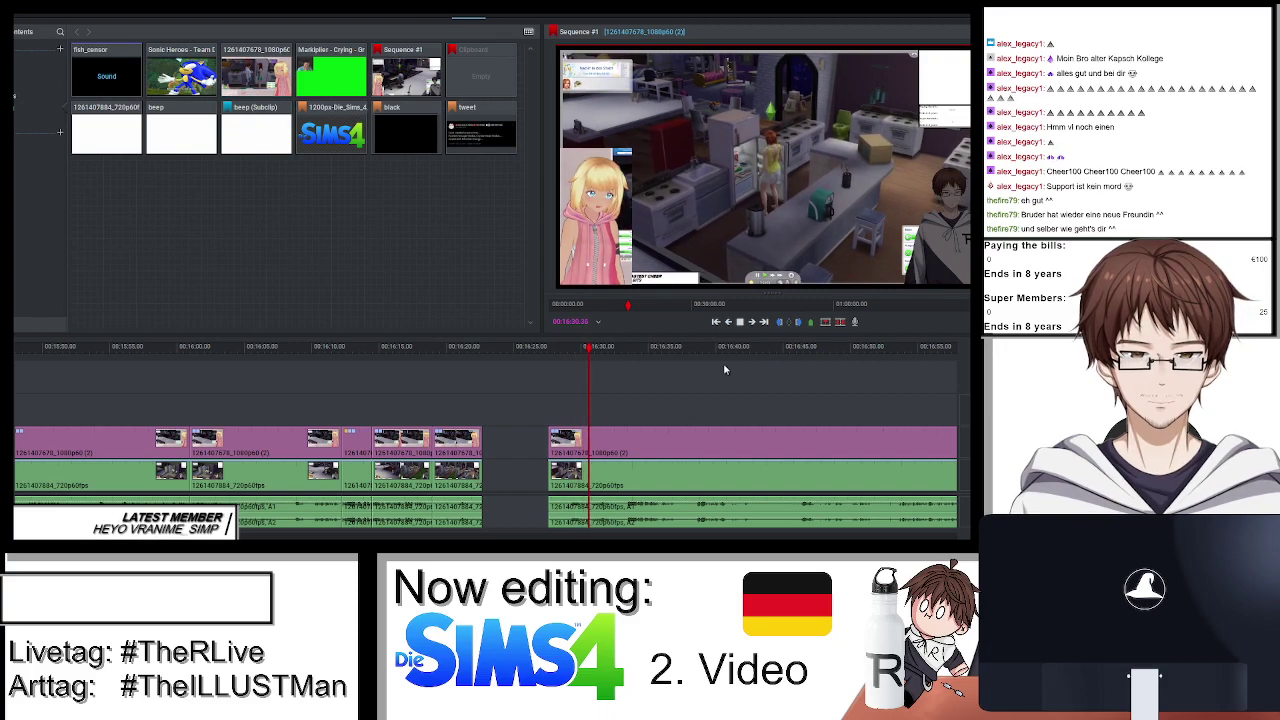
{"action": "scroll", "coordinate": [720, 385], "scroll_direction": "down", "scroll_amount": 2}
{"action": "scroll", "coordinate": [720, 385], "scroll_direction": "up", "scroll_amount": 2}
{"action": "key", "text": "space"}
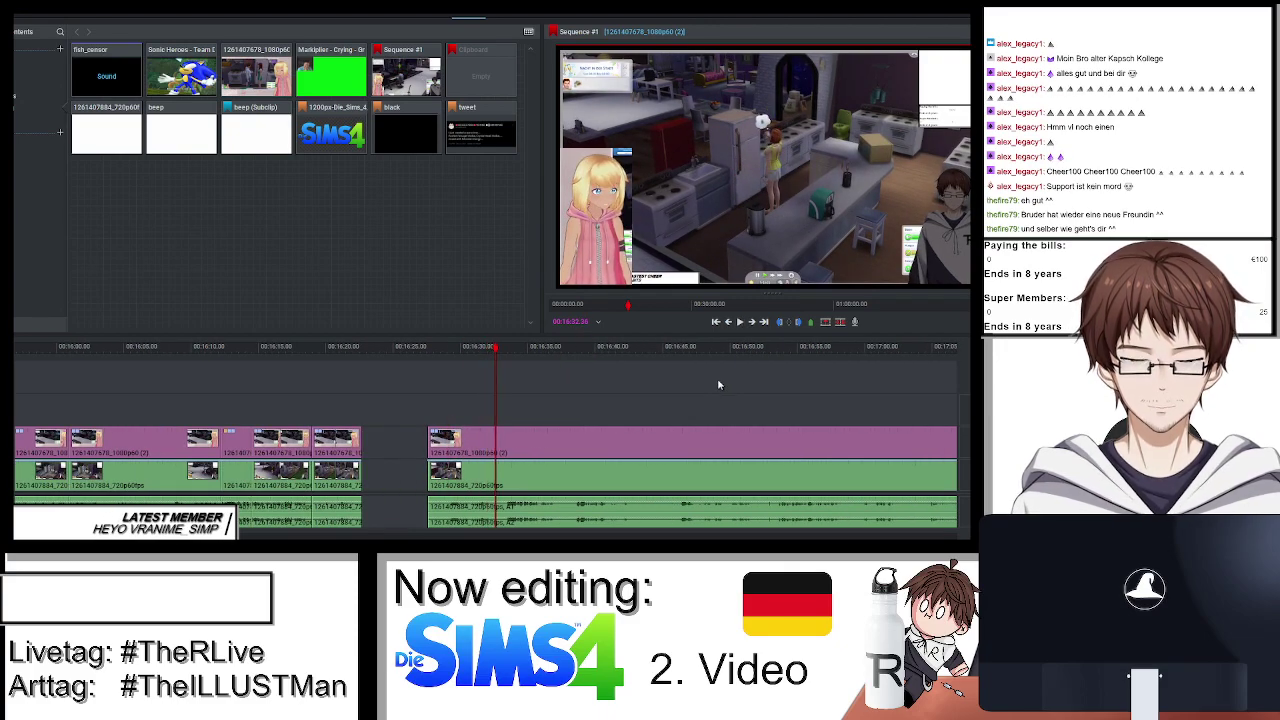
Place the beep subclip in the gap just after the 16:22.38 cut and close the remaining gap.
{"action": "left_click_drag", "start_coordinate": [246, 141], "coordinate": [372, 460]}
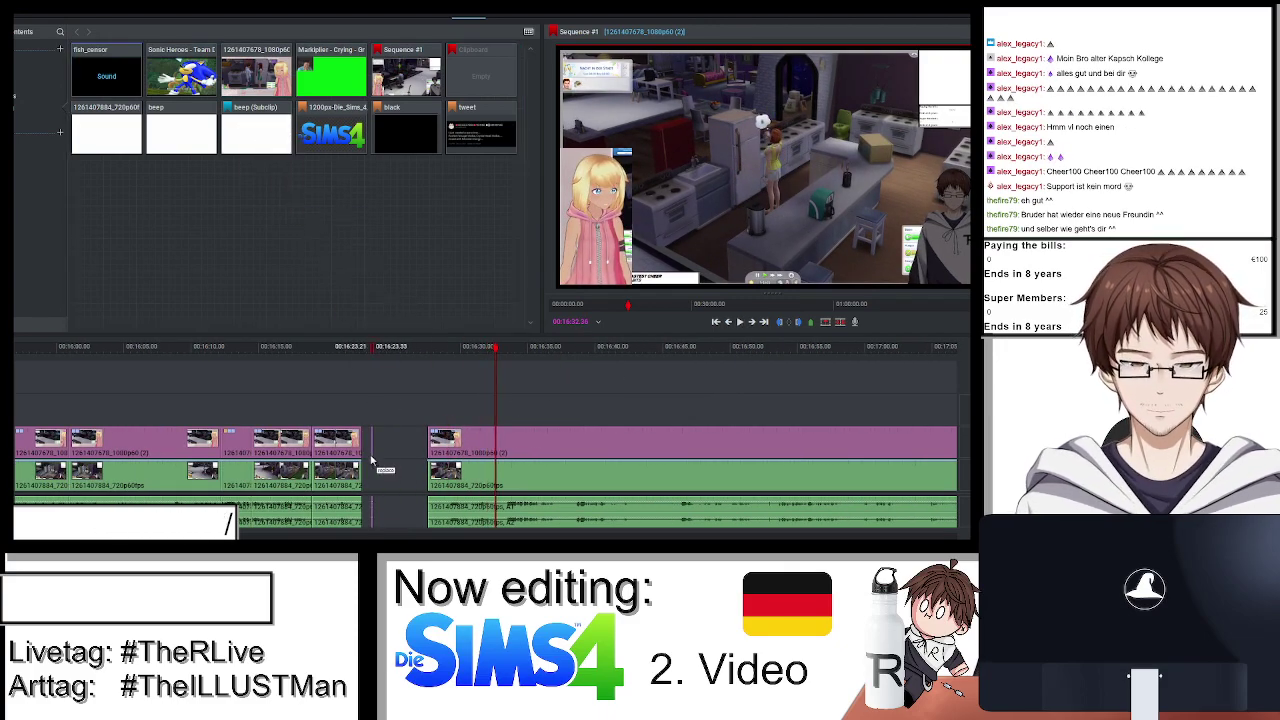
{"action": "right_click", "coordinate": [409, 411]}
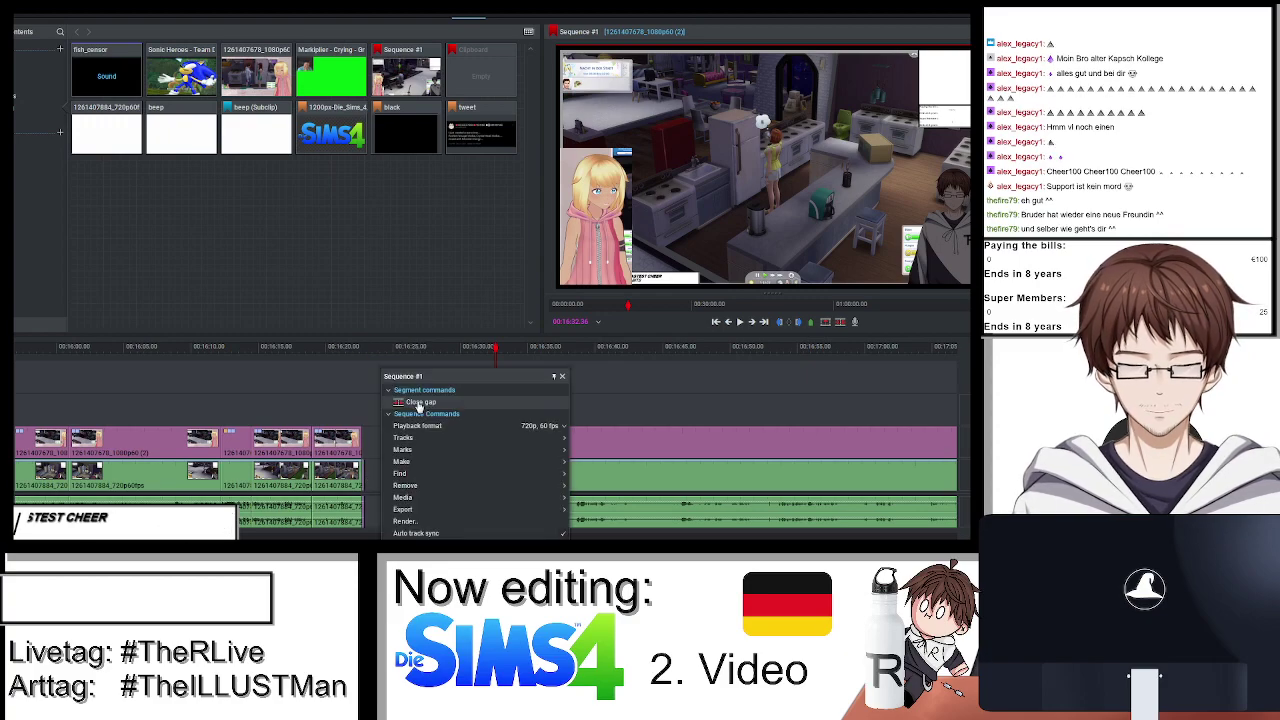
{"action": "left_click", "coordinate": [424, 405]}
Play the footage after the beep to about 00:23:23.57 and split both layers with their audio there.
{"action": "key", "text": "space"}
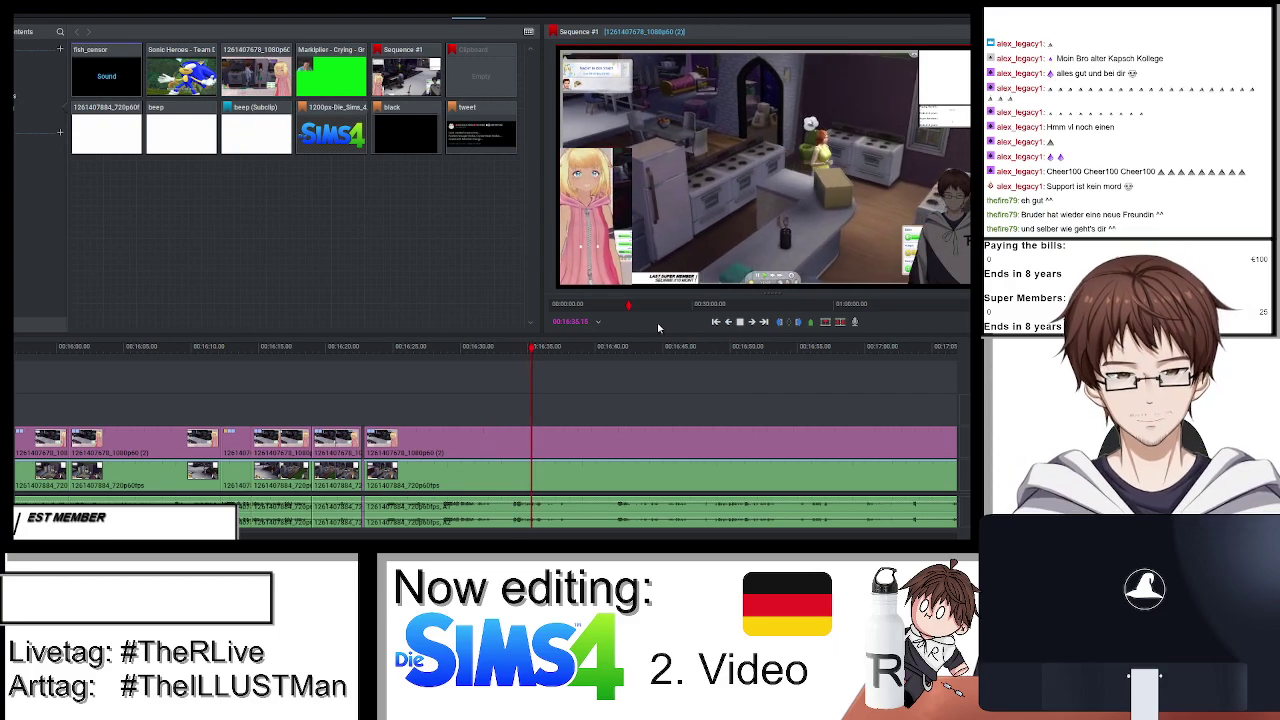
{"action": "scroll", "coordinate": [645, 415], "scroll_direction": "down", "scroll_amount": 3}
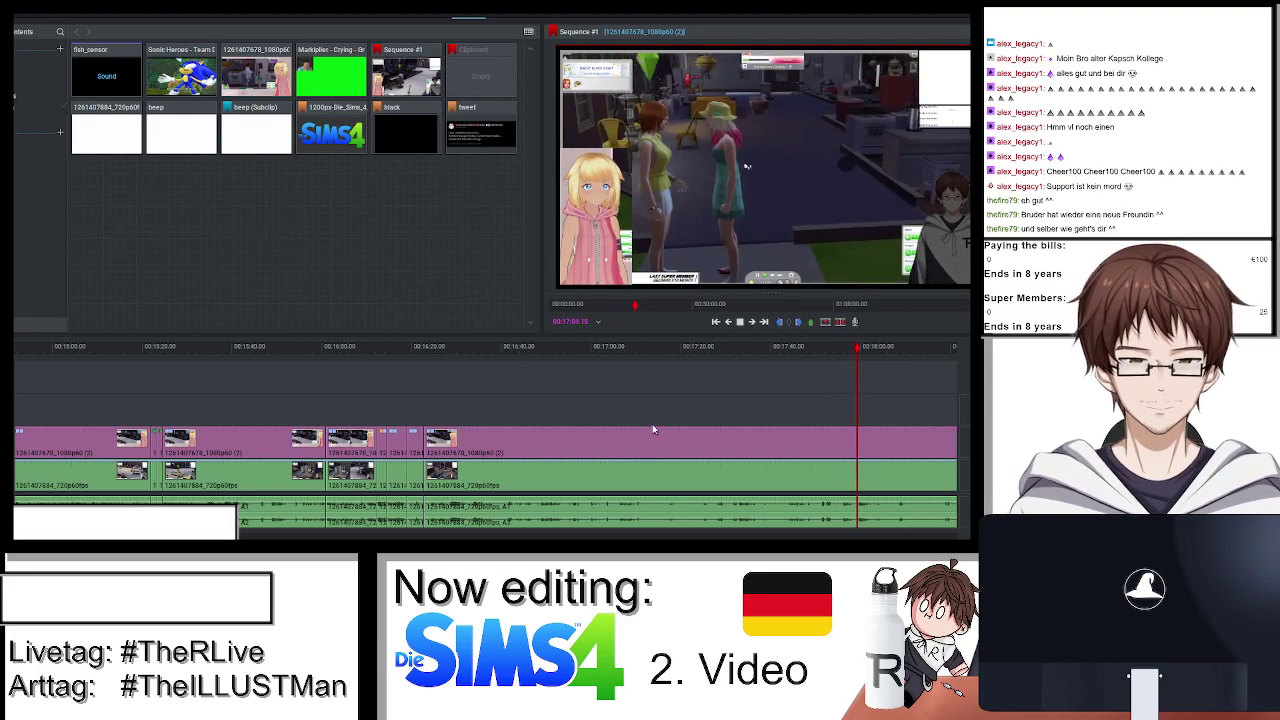
{"action": "scroll", "coordinate": [655, 430], "scroll_direction": "down", "scroll_amount": 3}
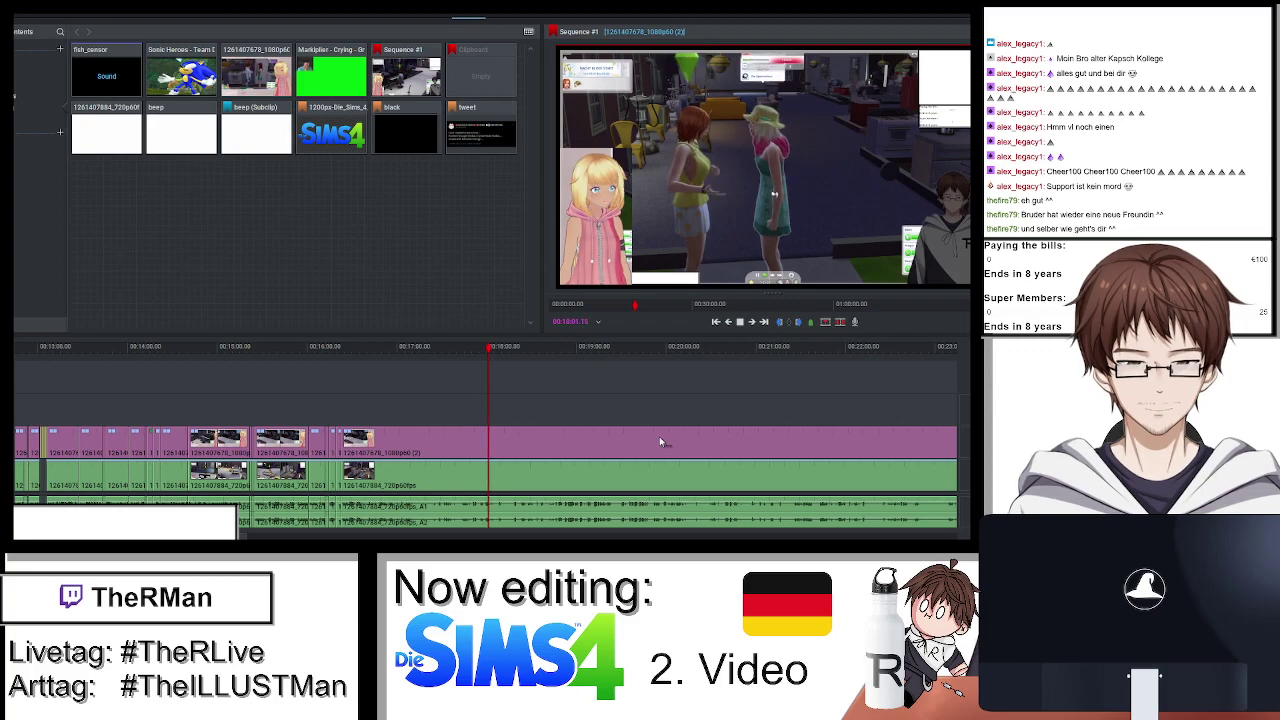
{"action": "scroll", "coordinate": [659, 436], "scroll_direction": "up", "scroll_amount": 3}
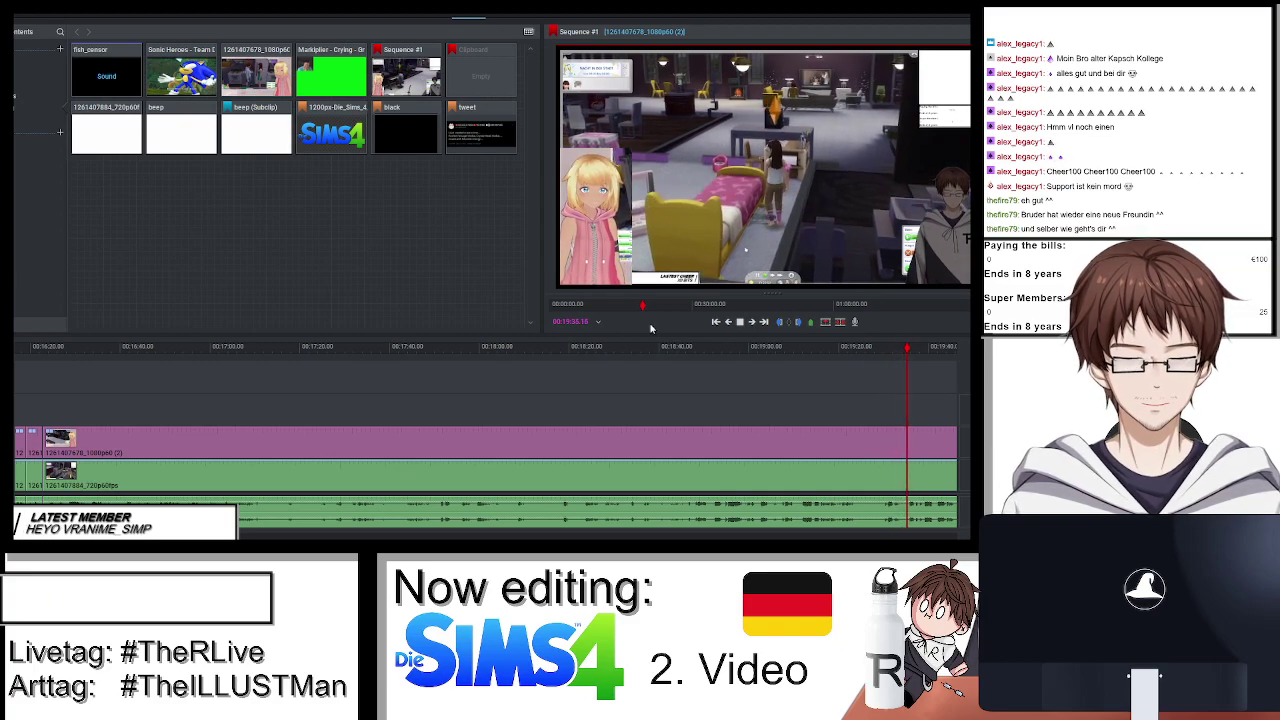
{"action": "scroll", "coordinate": [657, 437], "scroll_direction": "down", "scroll_amount": 3}
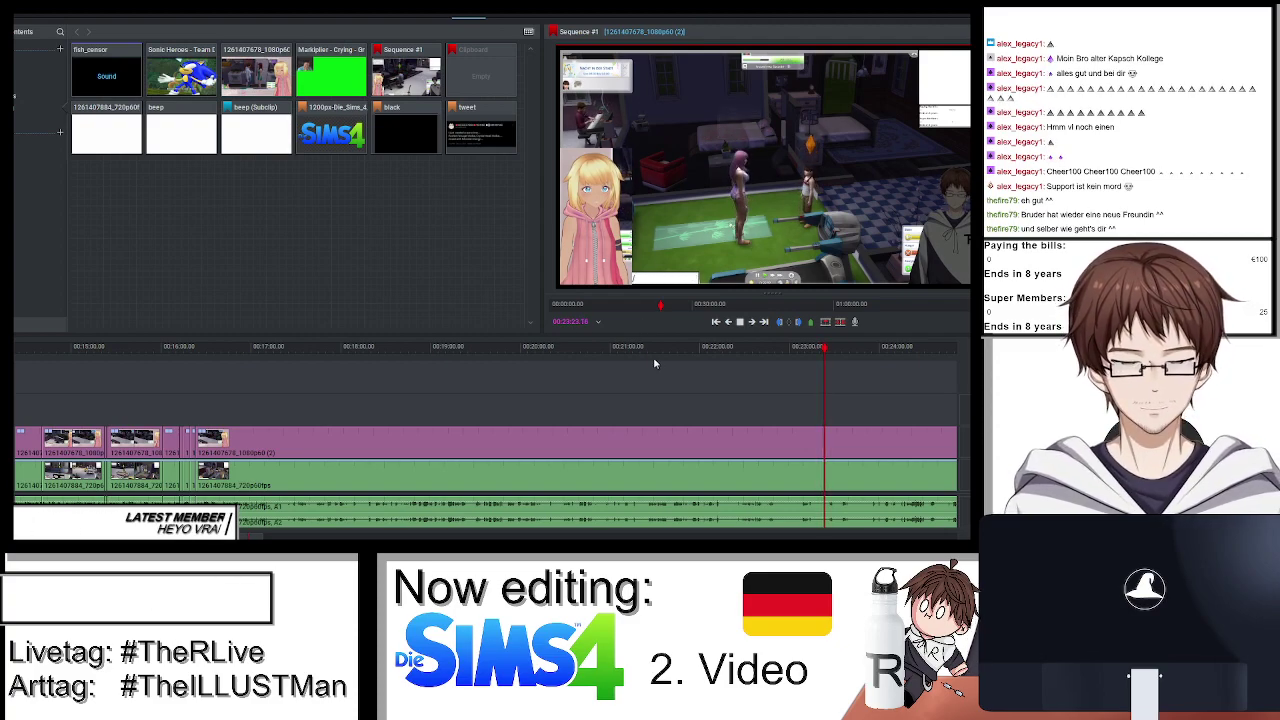
{"action": "key", "text": "space"}
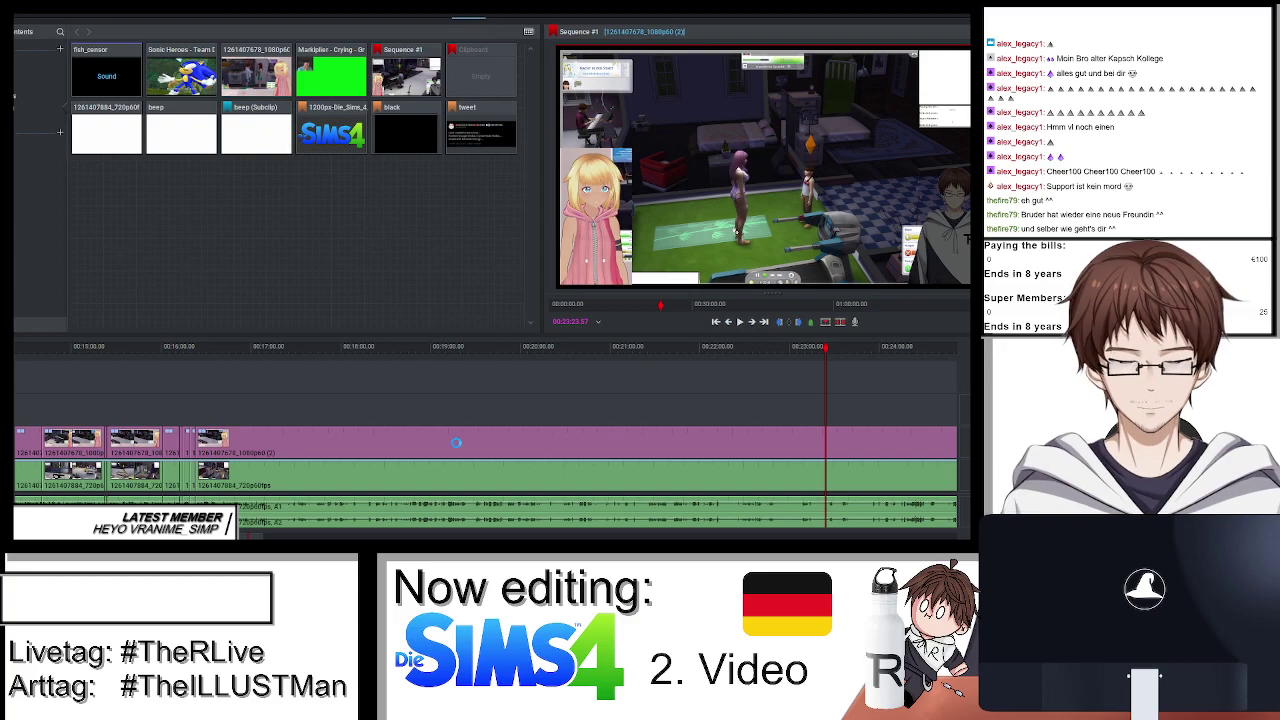
Delete both layers and their audio between the beep and the 23:23.57 cut, closing the gap, and play the joined footage to about 00:16:29.
{"action": "right_click", "coordinate": [456, 445]}
{"action": "left_click", "coordinate": [480, 364]}
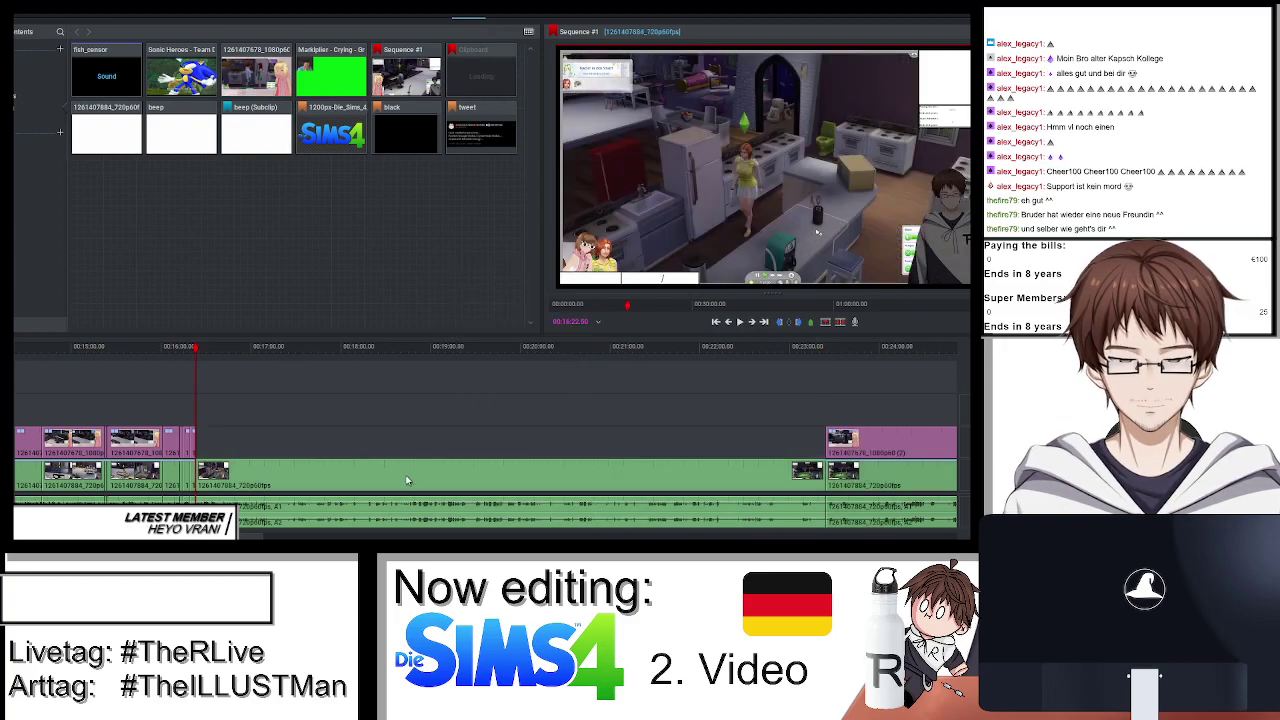
{"action": "right_click", "coordinate": [406, 480]}
{"action": "left_click", "coordinate": [407, 406]}
{"action": "right_click", "coordinate": [294, 478]}
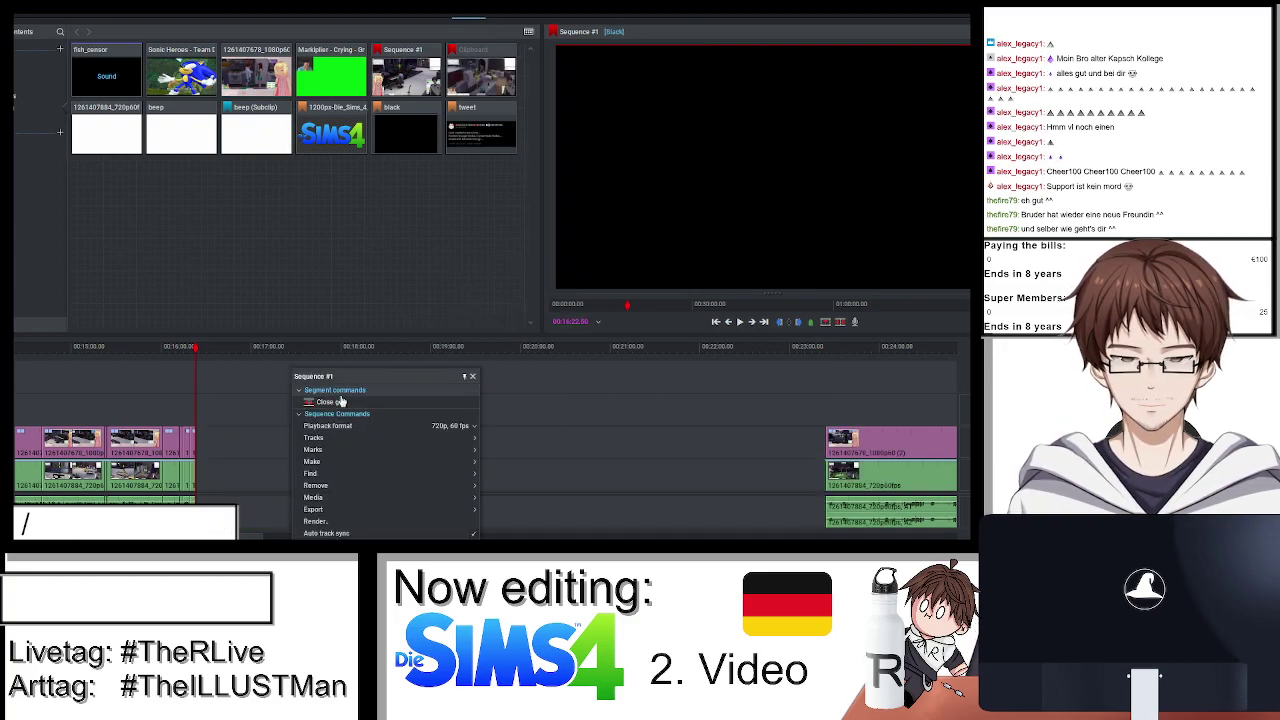
{"action": "left_click", "coordinate": [340, 401]}
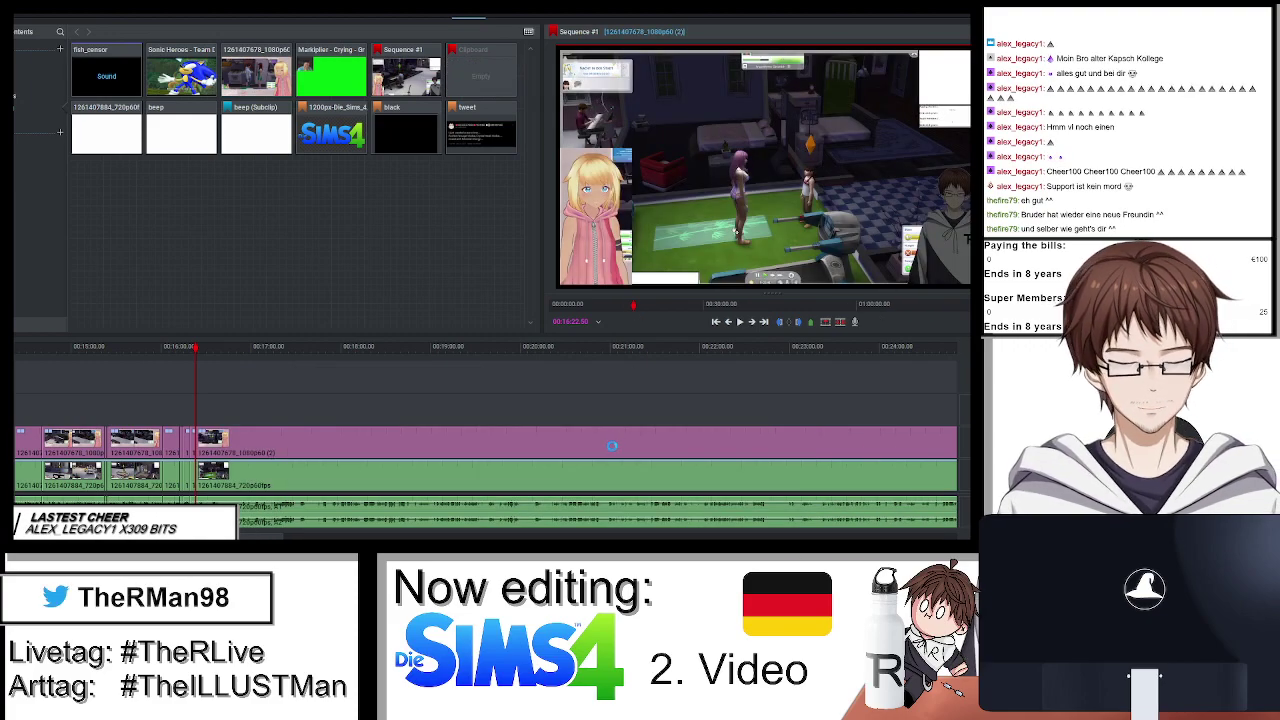
{"action": "scroll", "coordinate": [612, 446], "scroll_direction": "down", "scroll_amount": 5}
{"action": "key", "text": "space"}
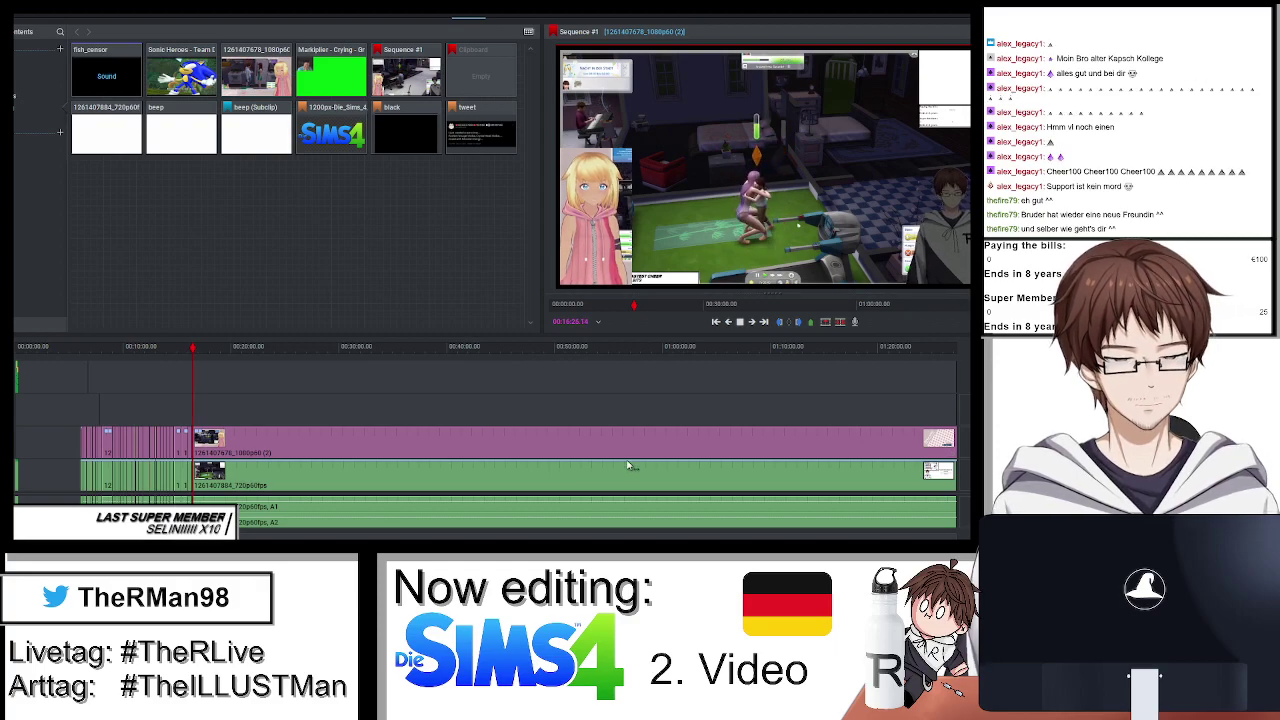
{"action": "scroll", "coordinate": [628, 465], "scroll_direction": "up", "scroll_amount": 5}
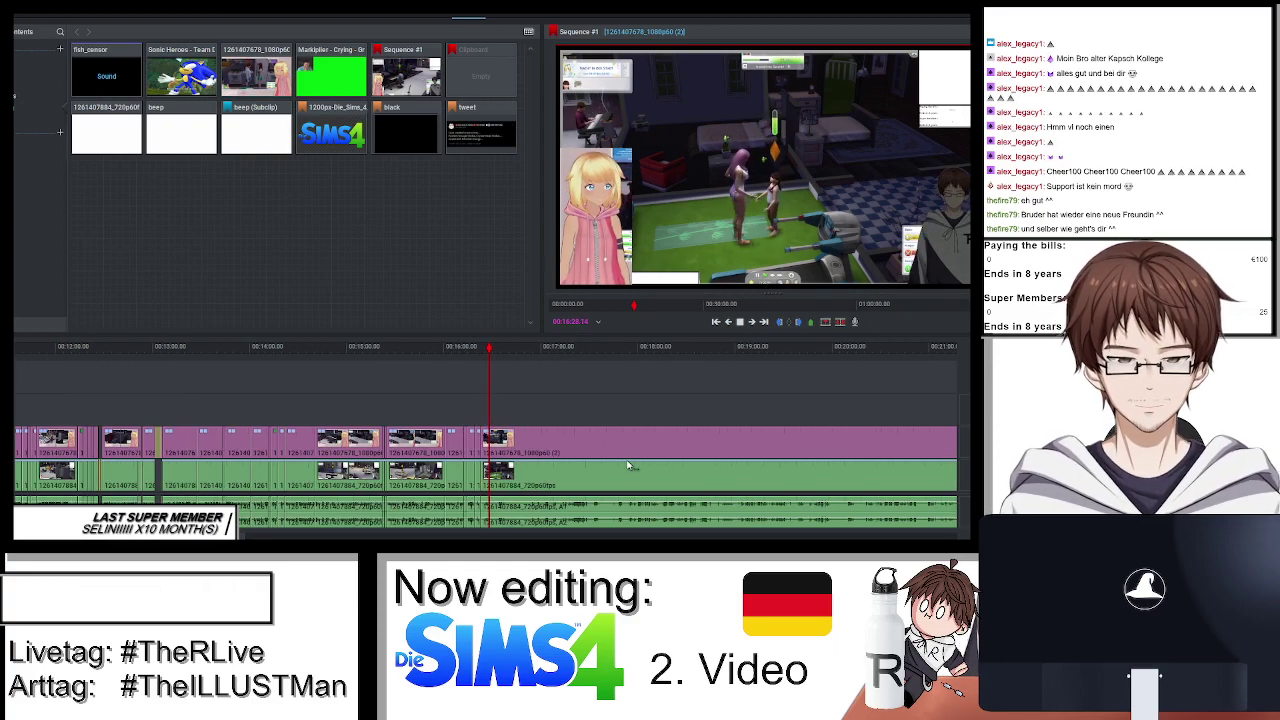
{"action": "scroll", "coordinate": [628, 466], "scroll_direction": "down", "scroll_amount": 3}
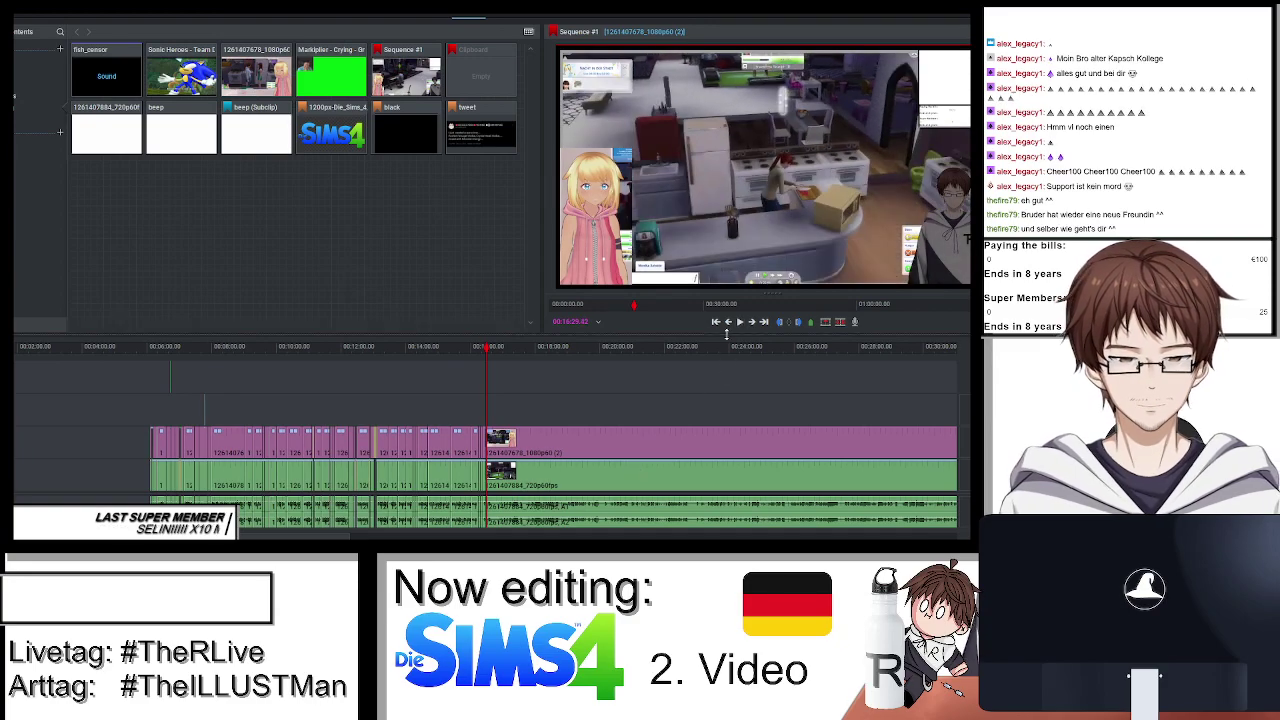
Measure the edited span from its start to the cut at about 00:16:22, clear the marks, and go to about 00:16:38.
{"action": "key", "text": "a"}
{"action": "key", "text": "o"}
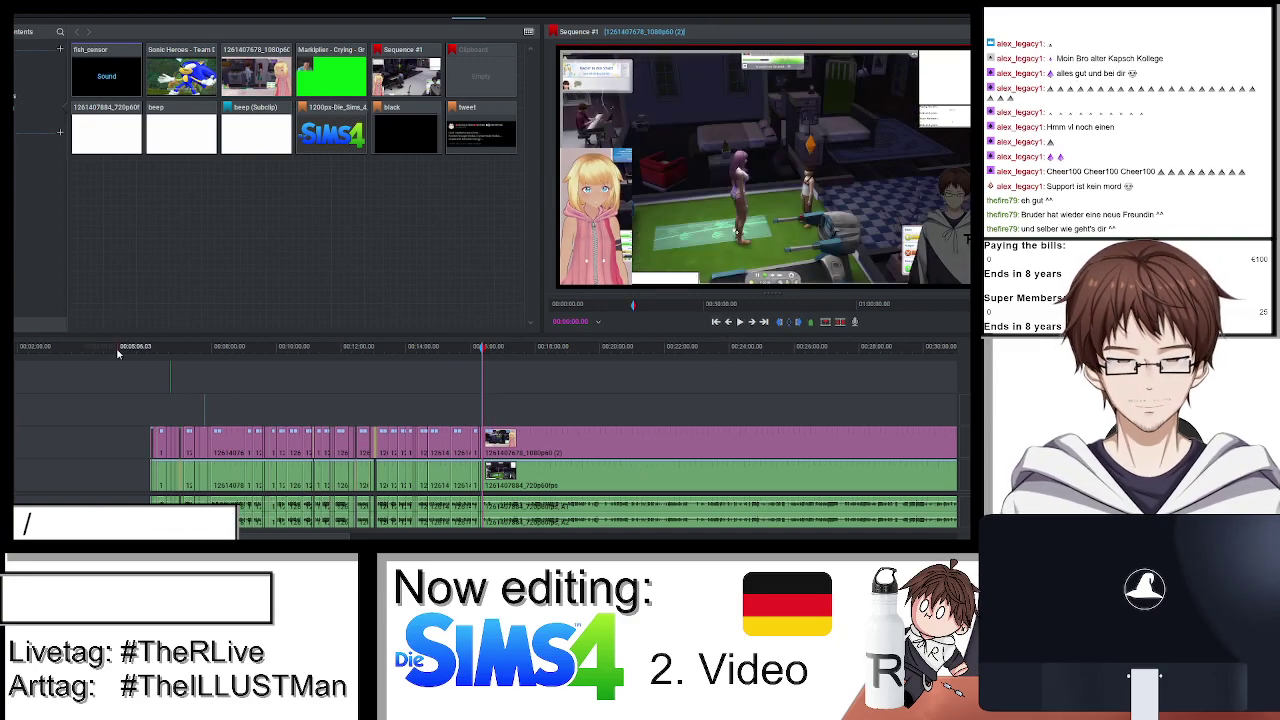
{"action": "left_click_drag", "start_coordinate": [118, 350], "coordinate": [135, 354]}
{"action": "left_click", "coordinate": [788, 322]}
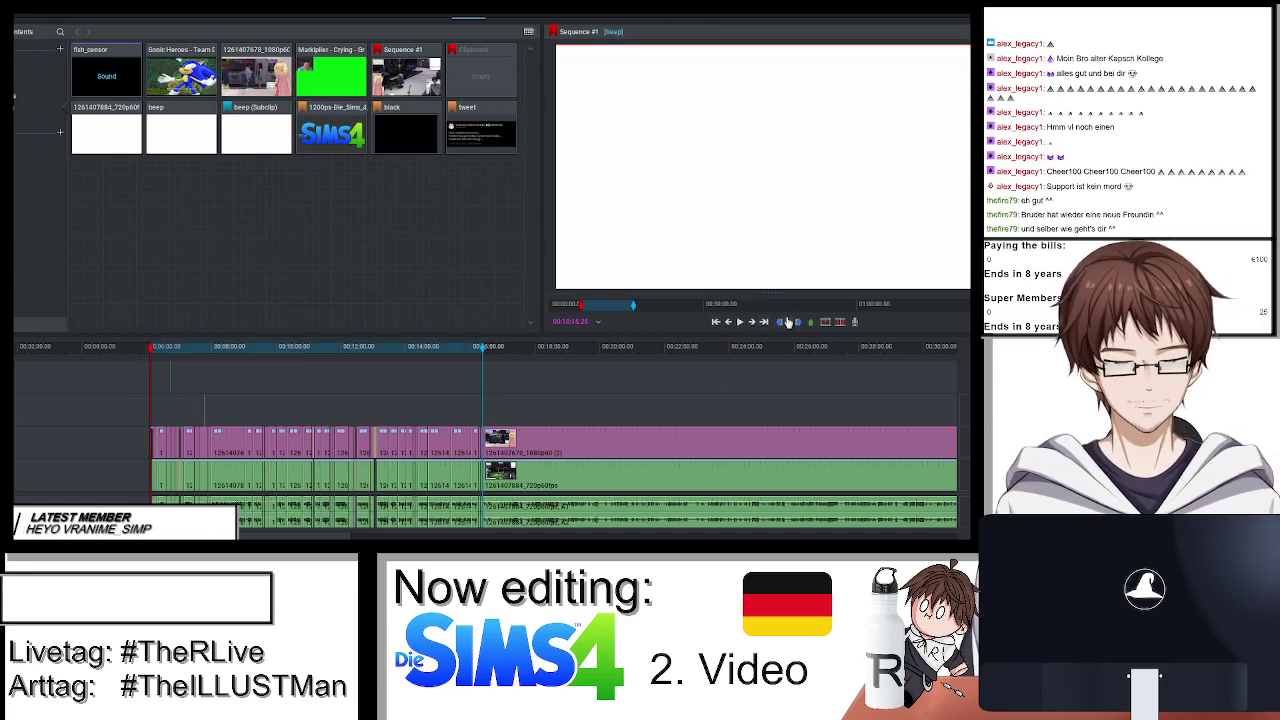
{"action": "left_click", "coordinate": [793, 322]}
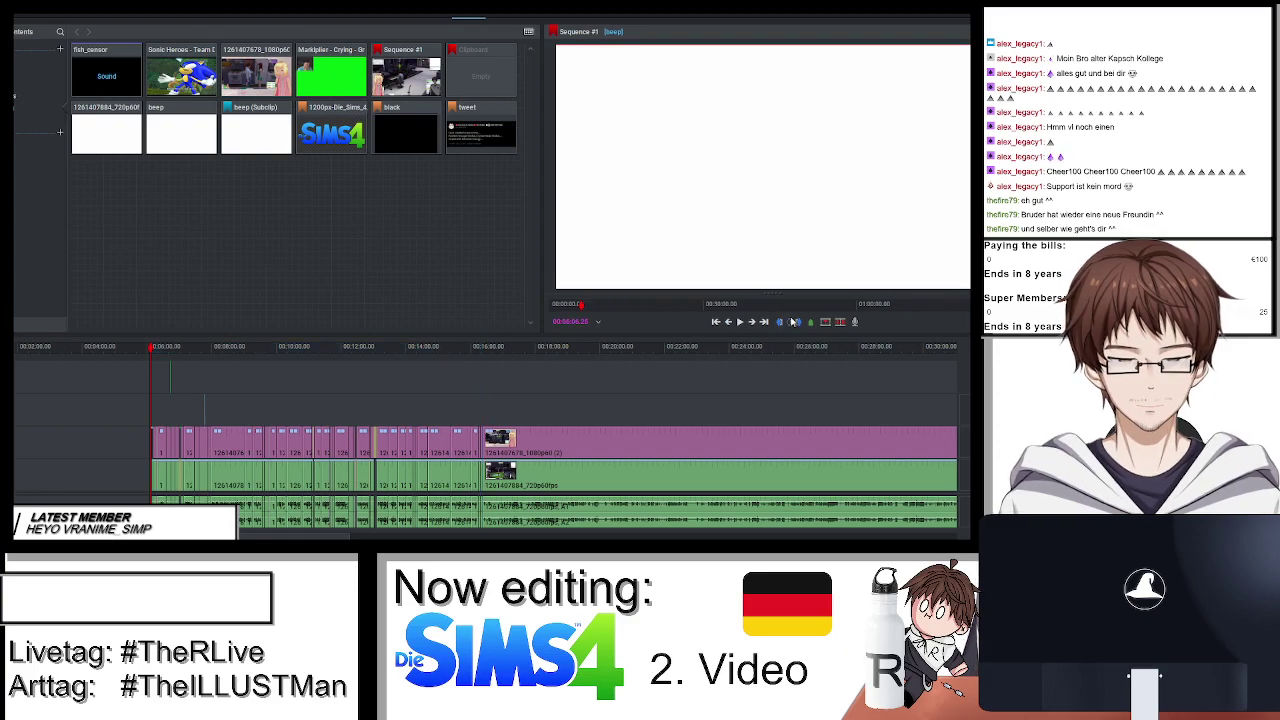
{"action": "left_click", "coordinate": [491, 346]}
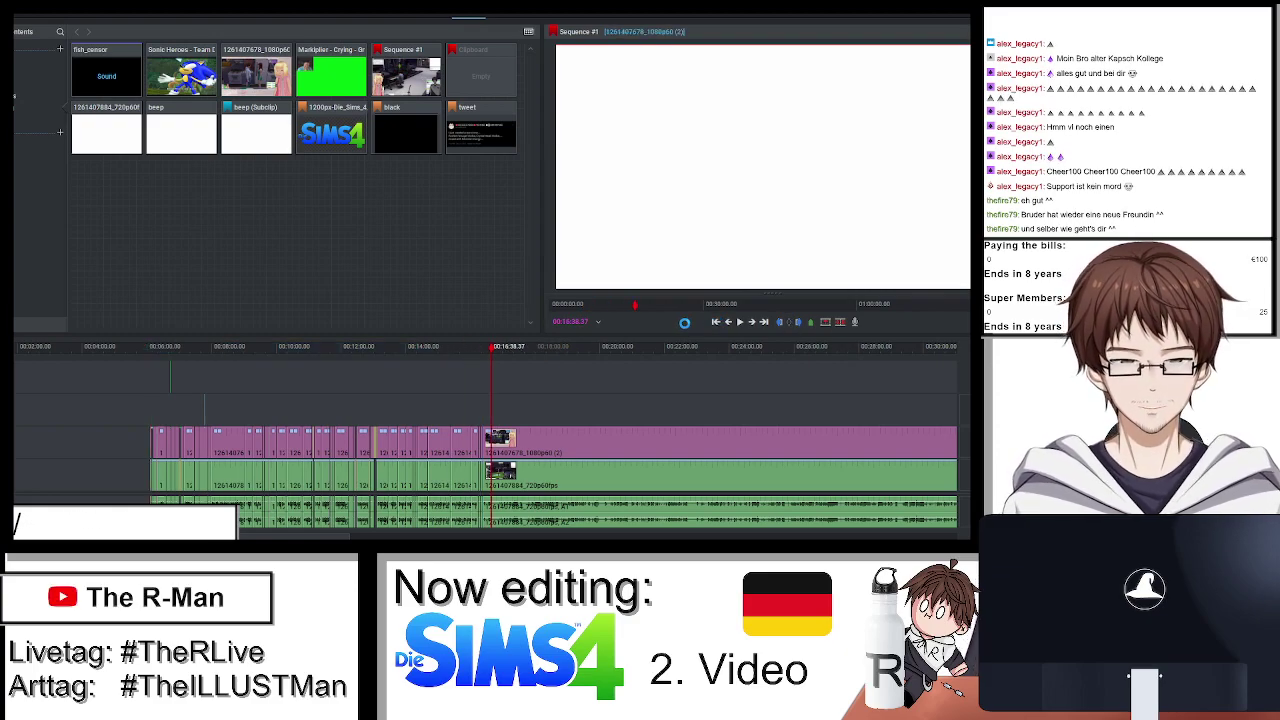